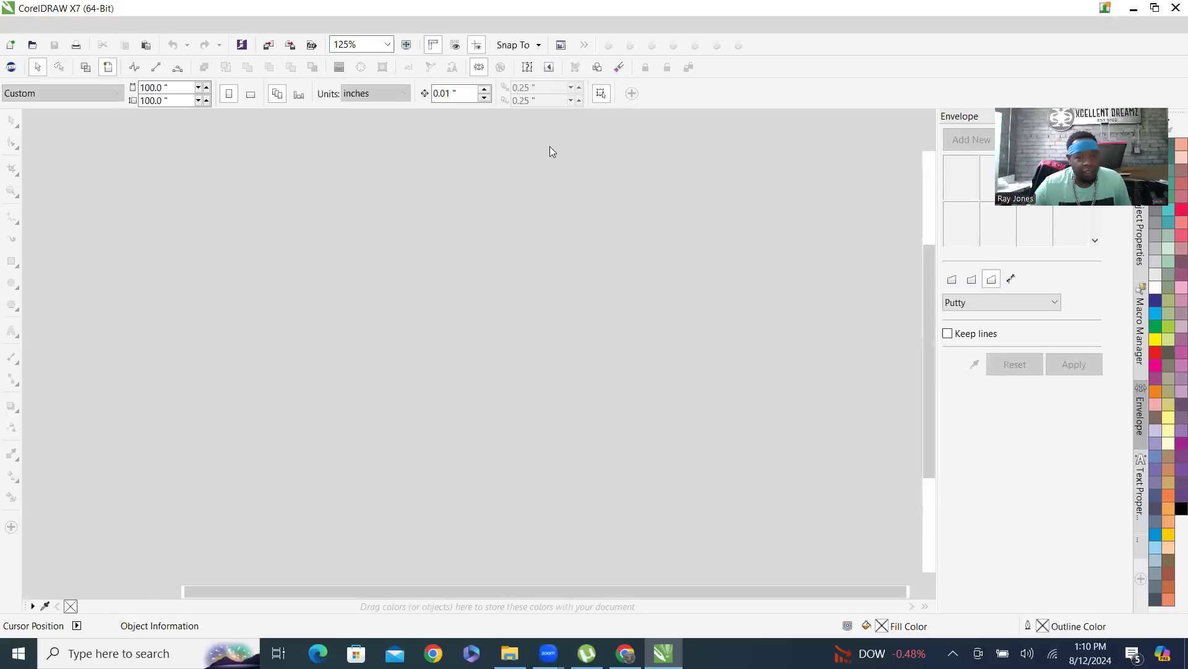
- Bring the CorelDRAW 2021 jersey drawing to the front of the shared screen
{"action": "scroll", "coordinate": [321, 167], "scroll_direction": "up", "scroll_amount": 10}
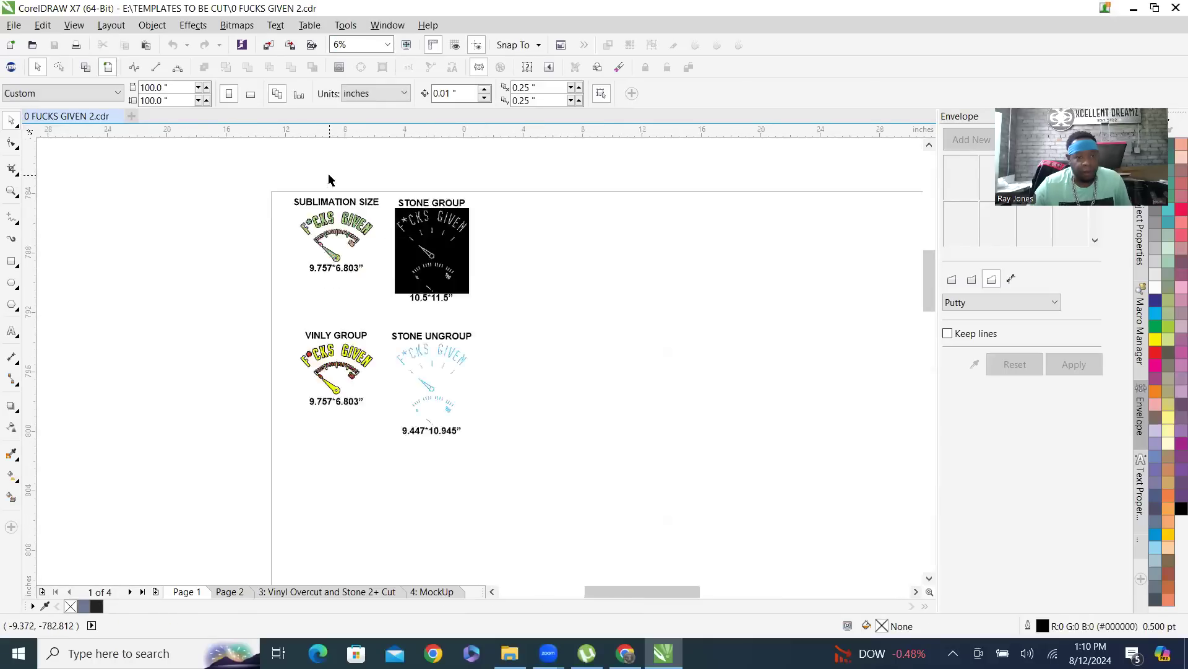
{"action": "scroll", "coordinate": [309, 342], "scroll_direction": "down", "scroll_amount": 1}
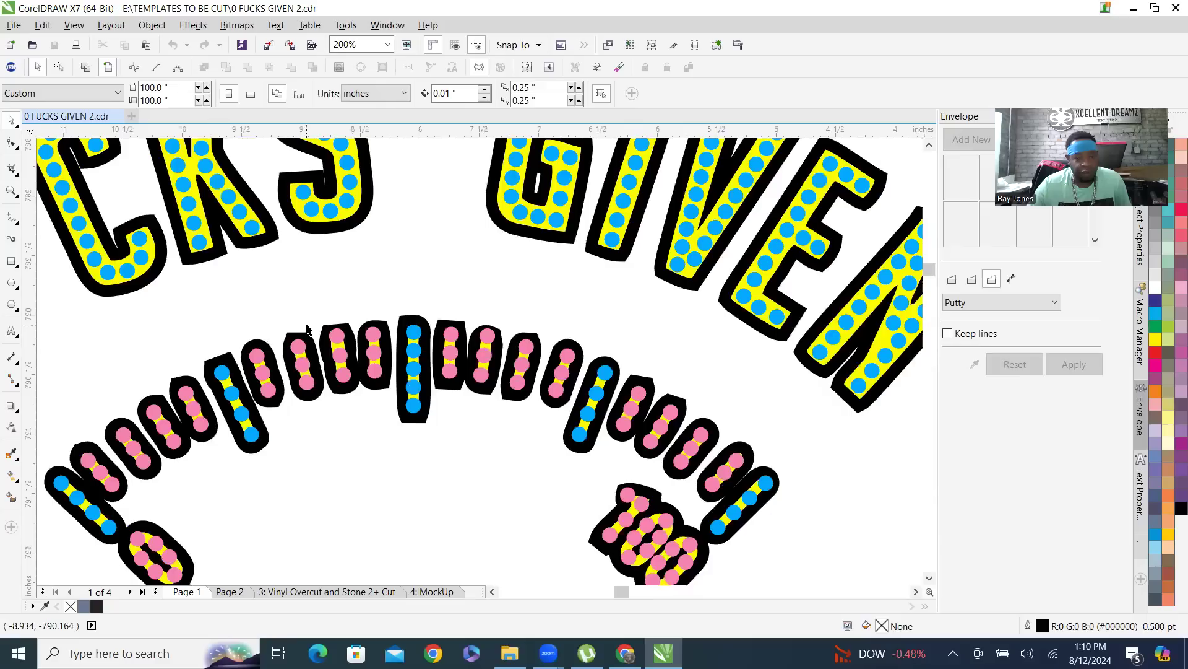
{"action": "scroll", "coordinate": [306, 328], "scroll_direction": "down", "scroll_amount": 4}
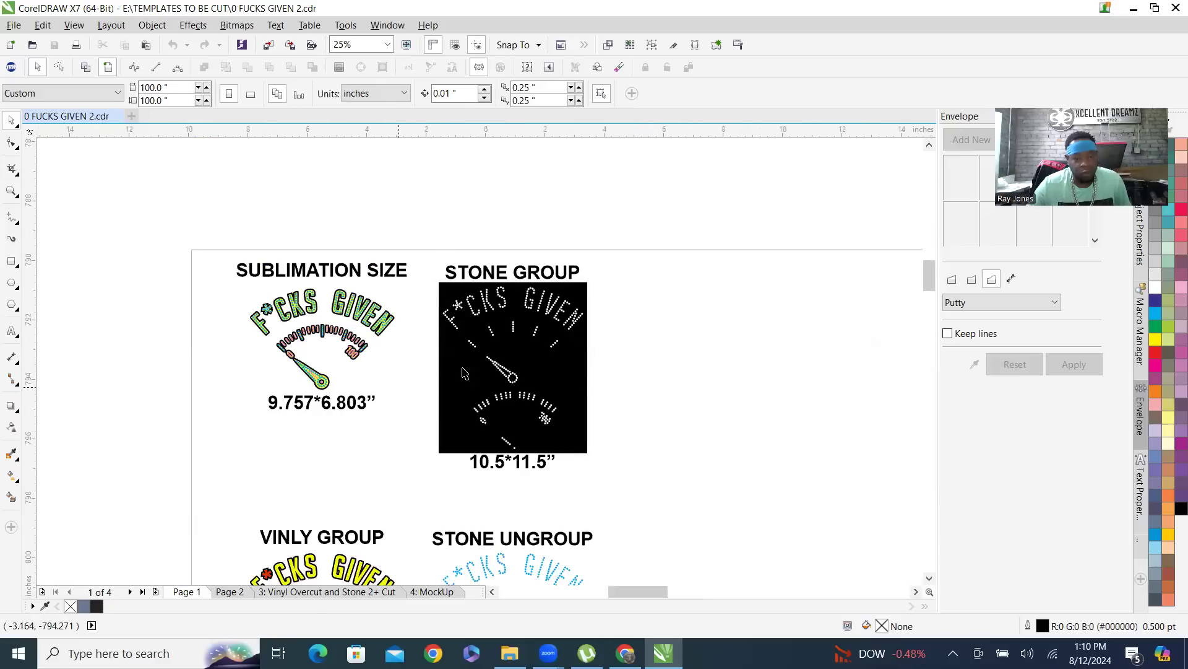
{"action": "scroll", "coordinate": [472, 344], "scroll_direction": "up", "scroll_amount": 1}
{"action": "scroll", "coordinate": [472, 345], "scroll_direction": "down", "scroll_amount": 2}
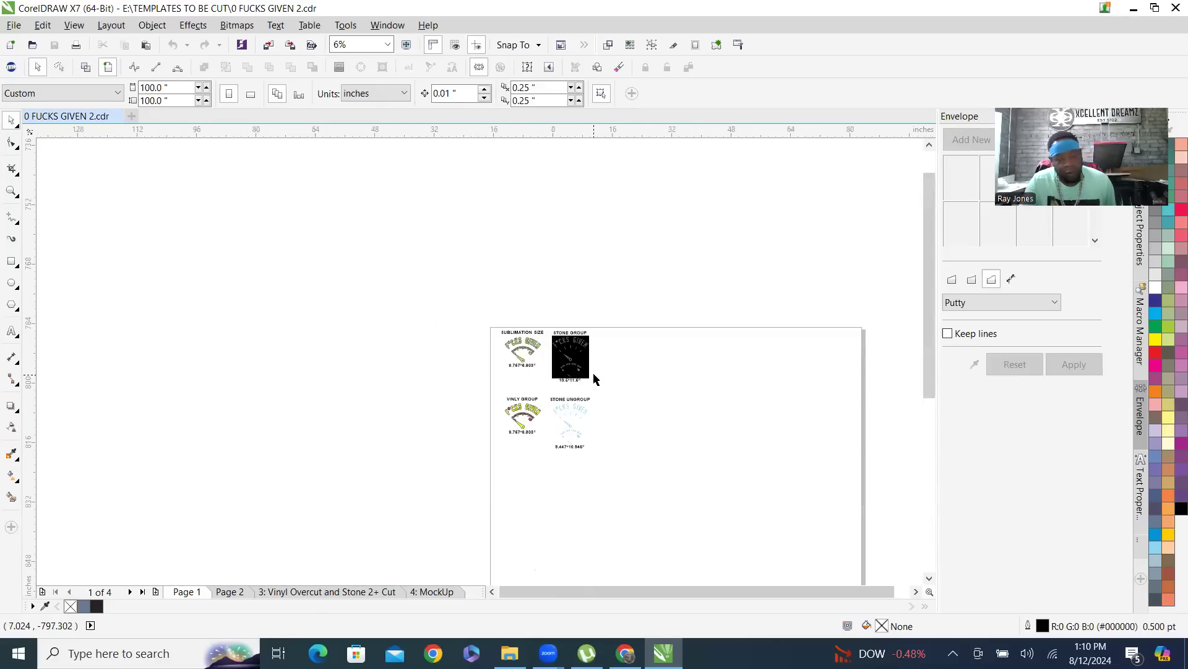
{"action": "scroll", "coordinate": [600, 365], "scroll_direction": "up", "scroll_amount": 3}
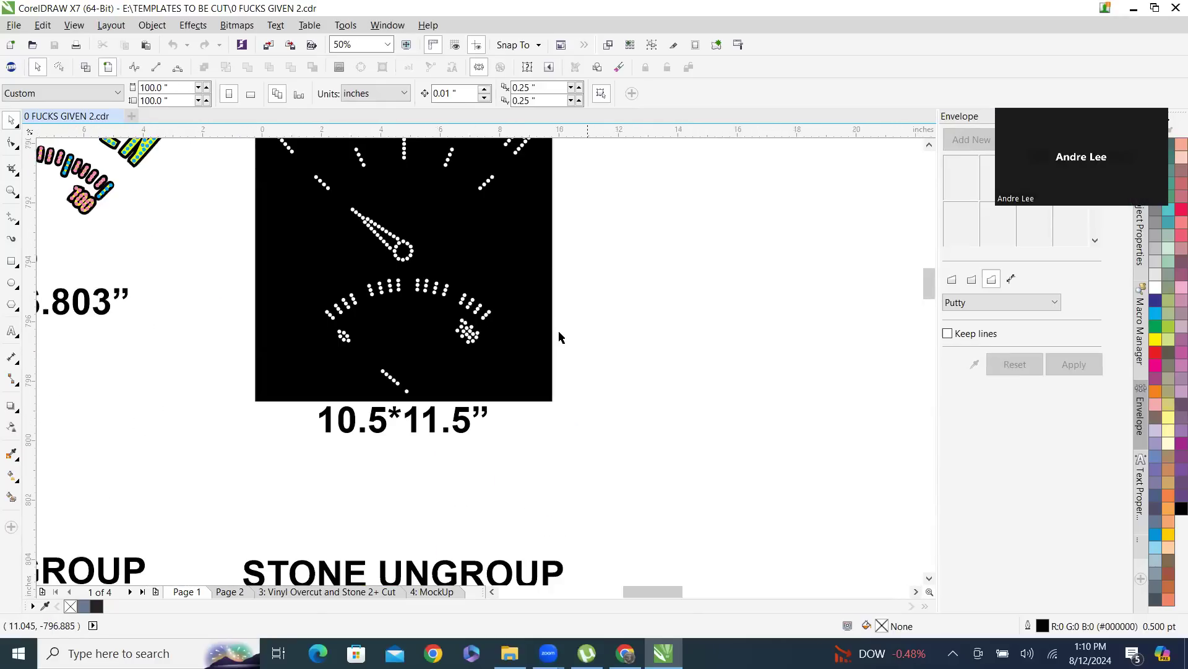
{"action": "scroll", "coordinate": [622, 290], "scroll_direction": "down", "scroll_amount": 2}
{"action": "scroll", "coordinate": [375, 196], "scroll_direction": "down", "scroll_amount": 1}
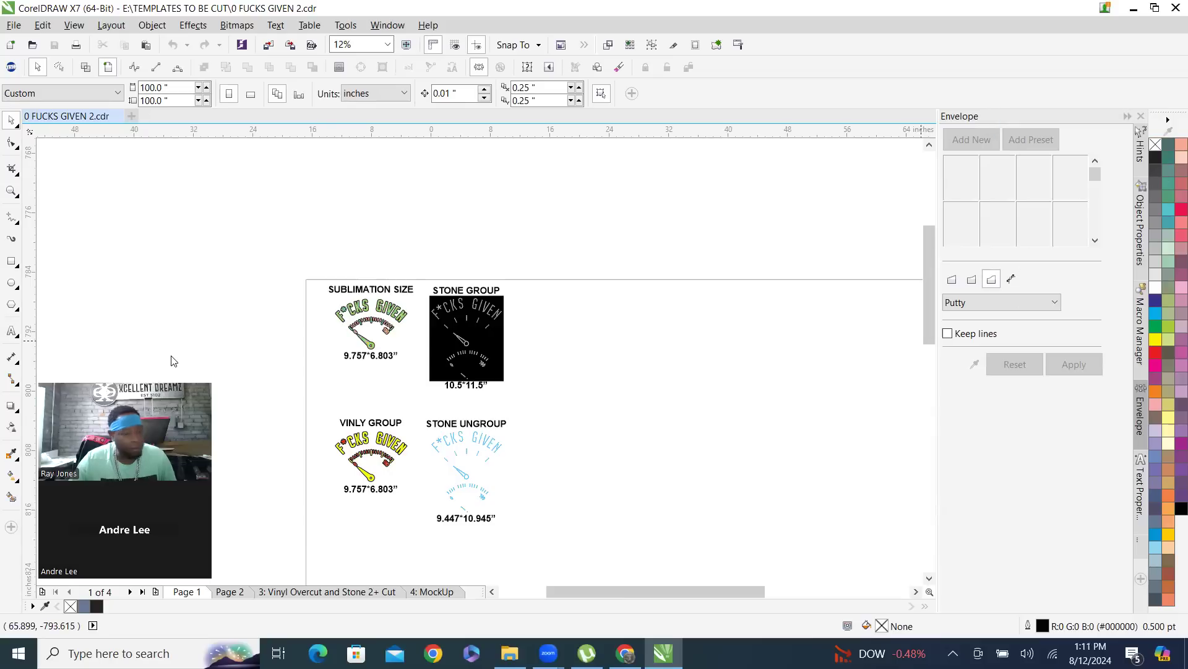
{"action": "scroll", "coordinate": [416, 295], "scroll_direction": "down", "scroll_amount": 1}
{"action": "scroll", "coordinate": [411, 299], "scroll_direction": "up", "scroll_amount": 1}
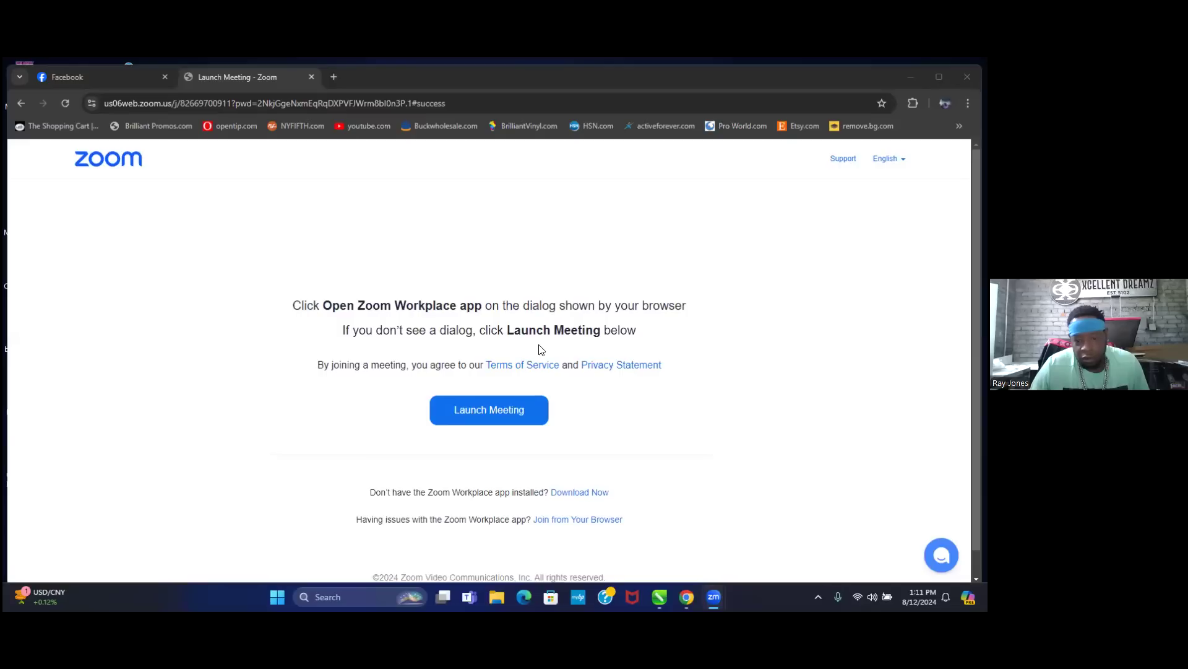
{"action": "left_click", "coordinate": [659, 596]}
{"action": "mouse_move", "coordinate": [661, 598]}
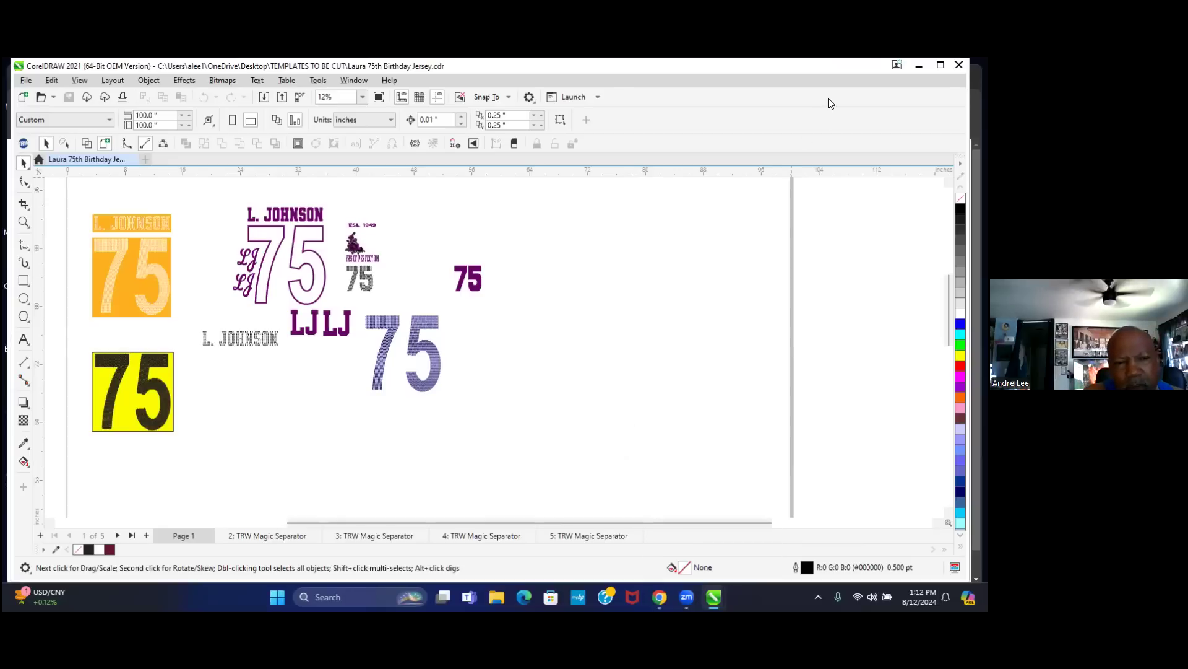
- Maximize the drawing window, zoom in, and select the orange rhinestone 75 panel
{"action": "left_click", "coordinate": [939, 66]}
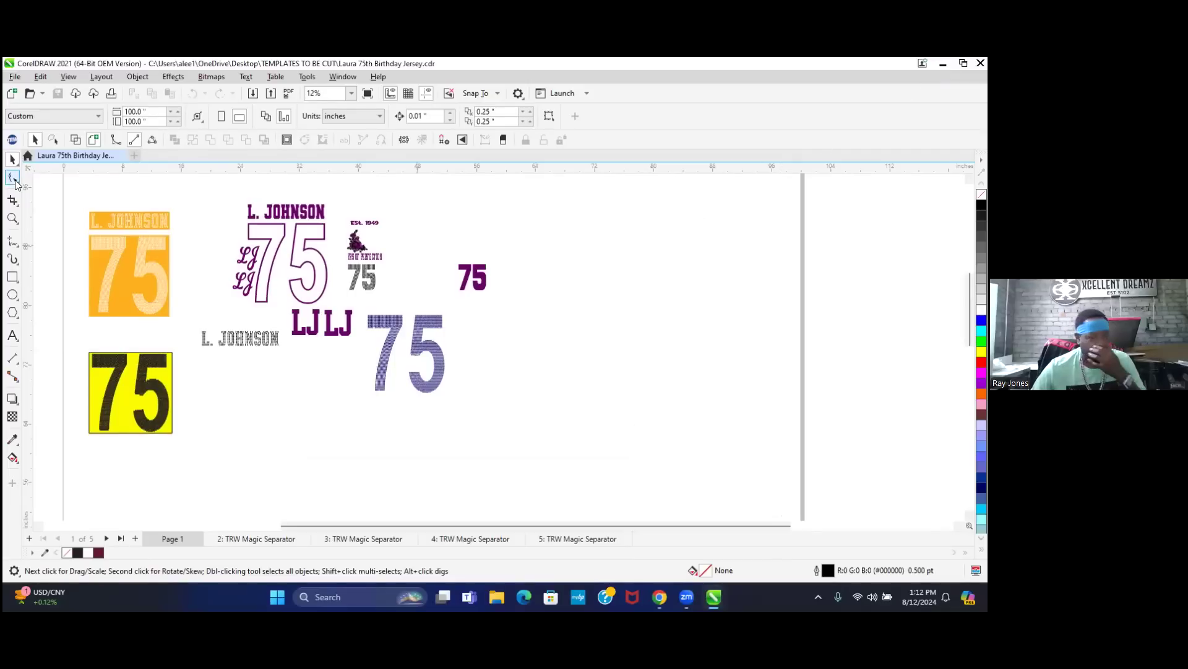
{"action": "scroll", "coordinate": [73, 218], "scroll_direction": "up", "scroll_amount": 1}
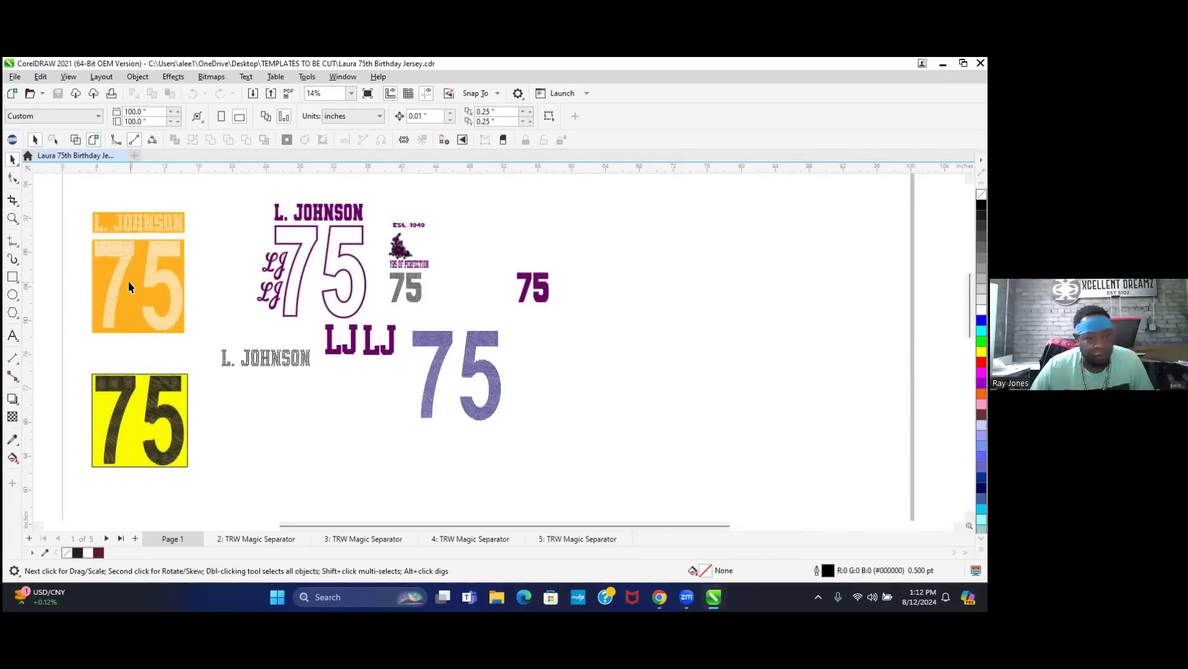
{"action": "scroll", "coordinate": [134, 272], "scroll_direction": "up", "scroll_amount": 2}
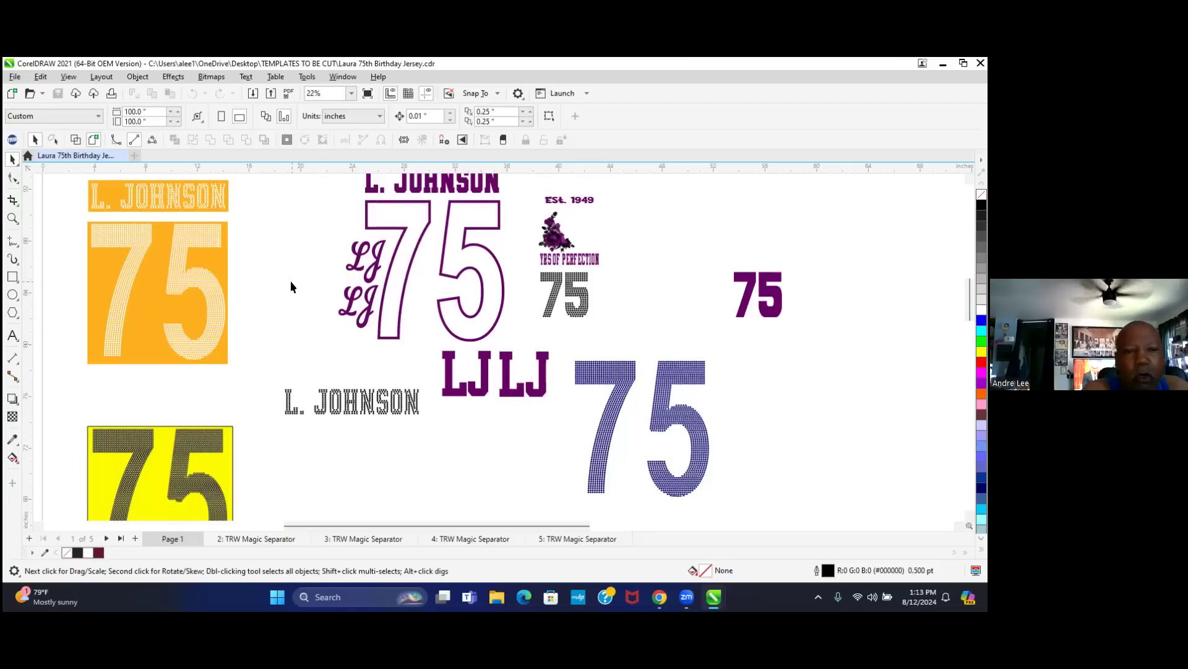
{"action": "scroll", "coordinate": [290, 279], "scroll_direction": "down", "scroll_amount": 1}
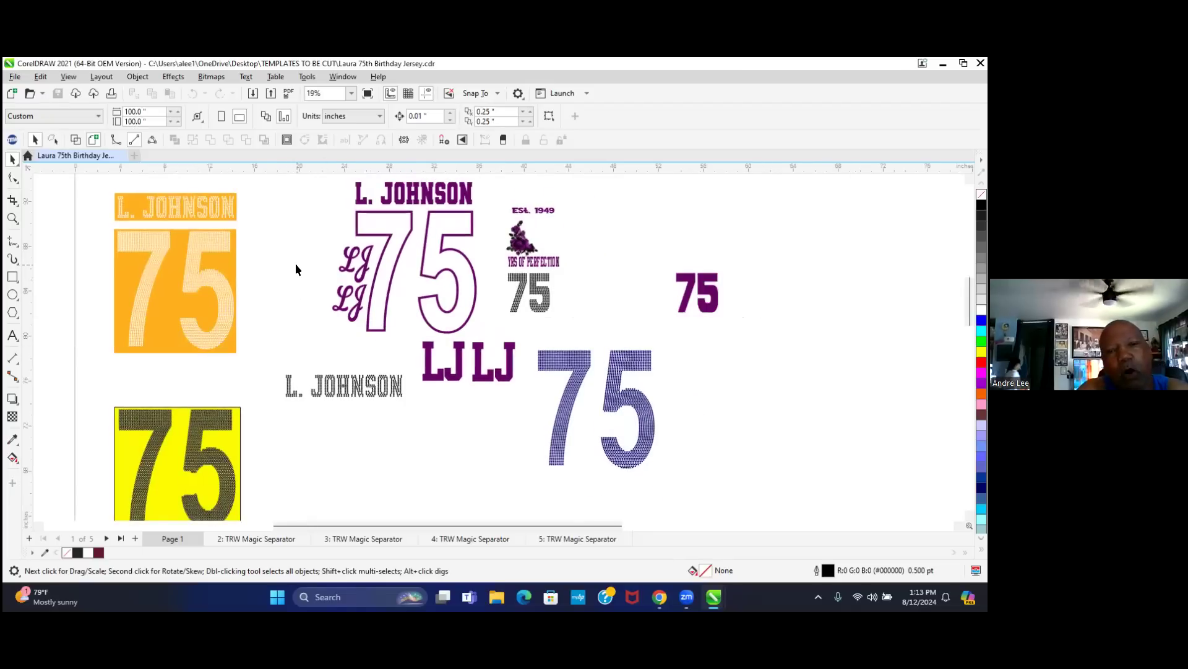
{"action": "scroll", "coordinate": [298, 258], "scroll_direction": "down", "scroll_amount": 1}
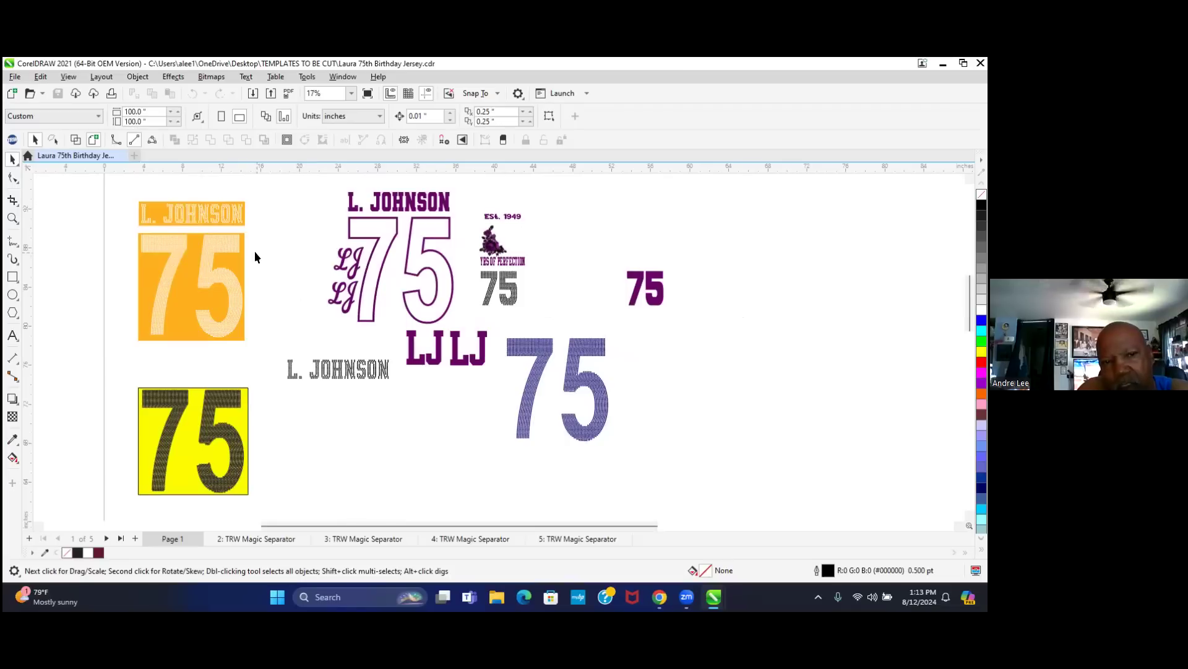
{"action": "scroll", "coordinate": [136, 232], "scroll_direction": "up", "scroll_amount": 4}
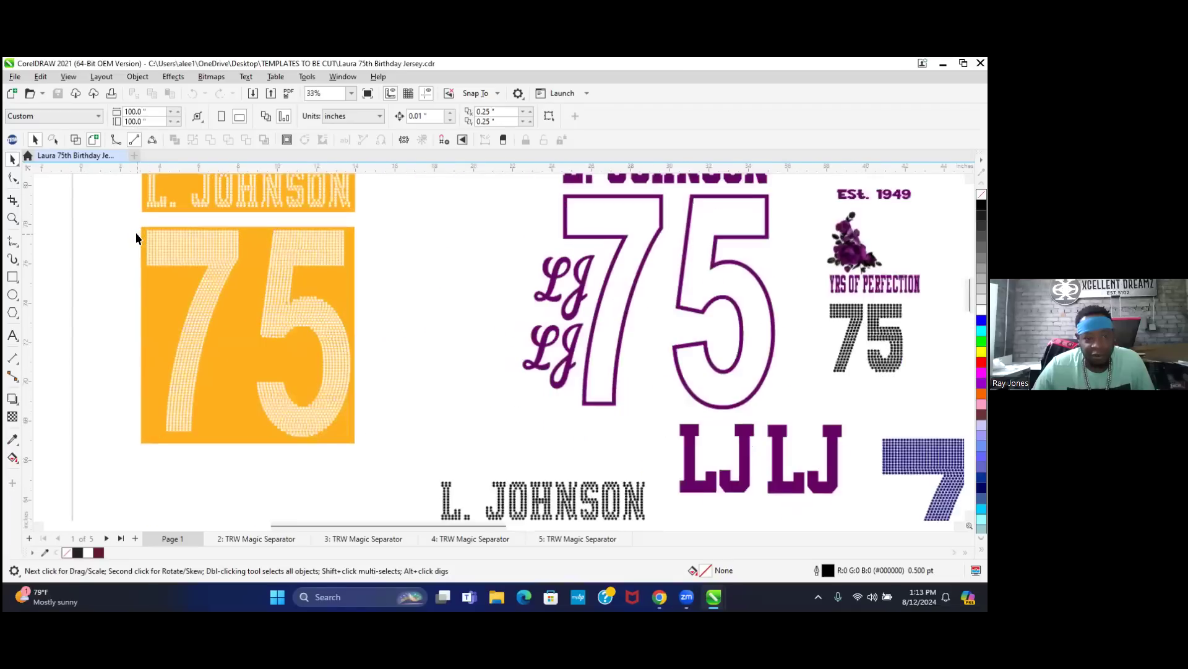
{"action": "scroll", "coordinate": [162, 233], "scroll_direction": "up", "scroll_amount": 2}
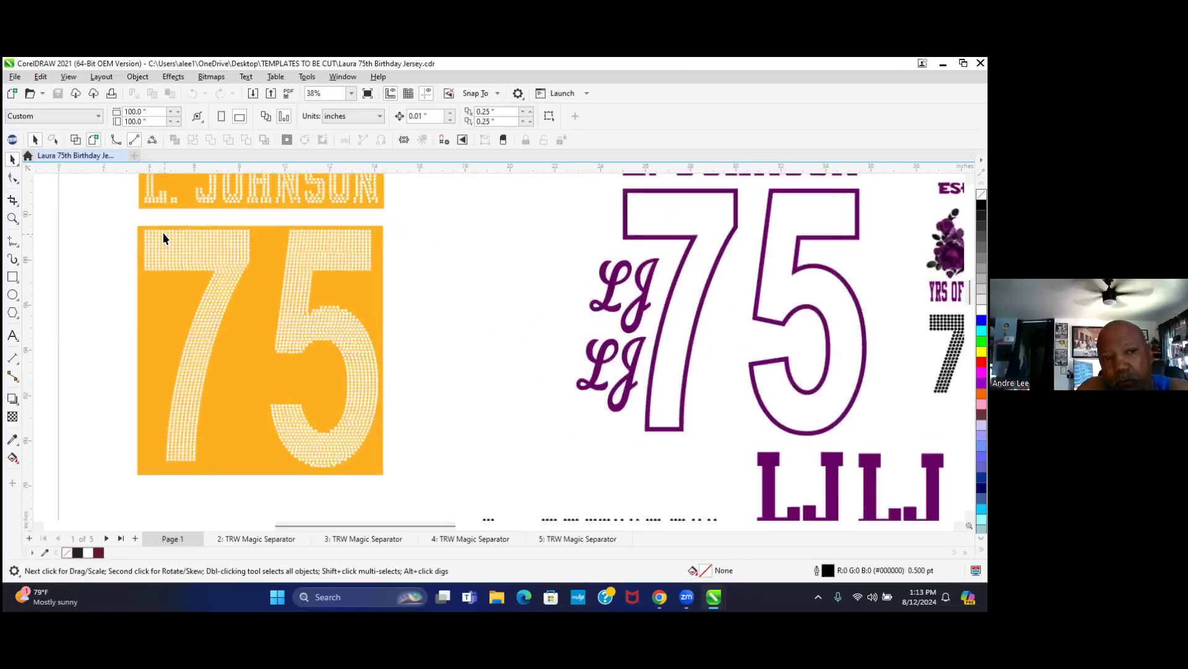
{"action": "left_click", "coordinate": [162, 350]}
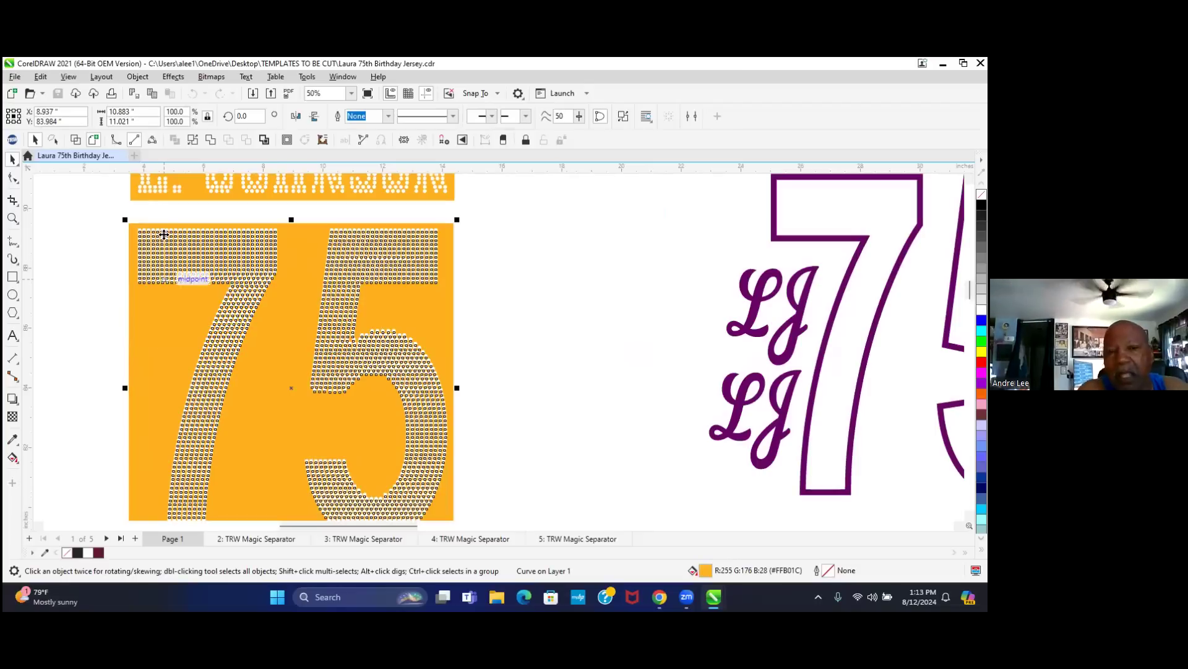
- Select the name strip and the rhinestone 75, checking its 10.883-inch width
{"action": "left_click", "coordinate": [189, 181]}
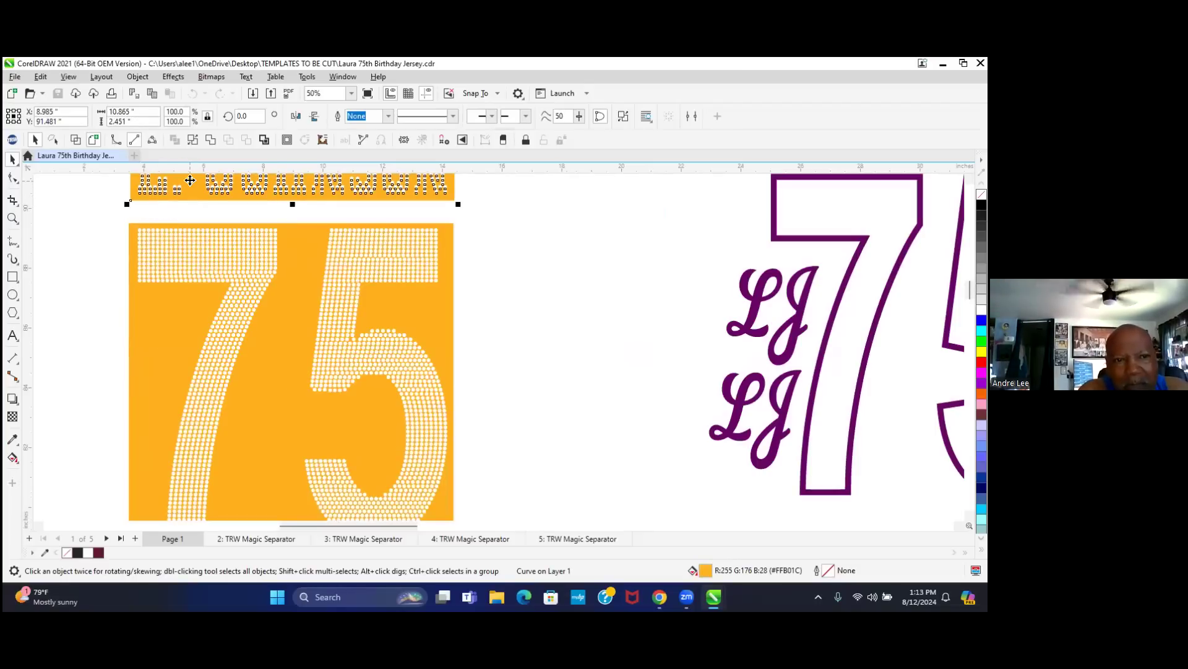
{"action": "left_click", "coordinate": [157, 412]}
{"action": "scroll", "coordinate": [155, 359], "scroll_direction": "down", "scroll_amount": 1}
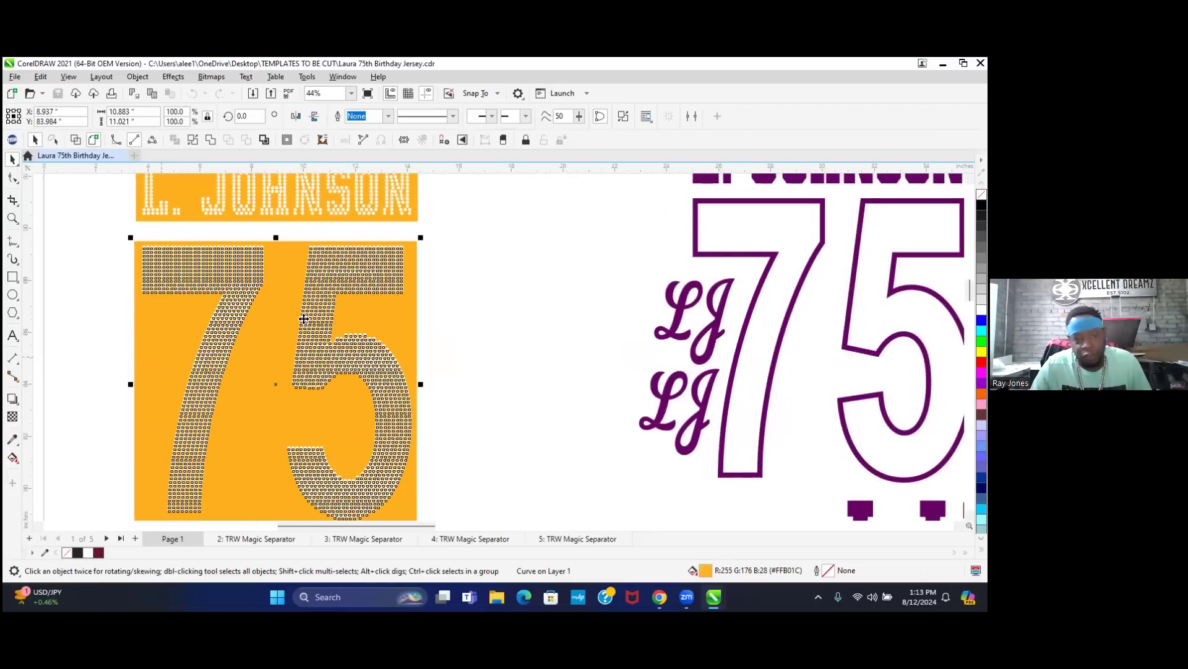
{"action": "left_click", "coordinate": [124, 116]}
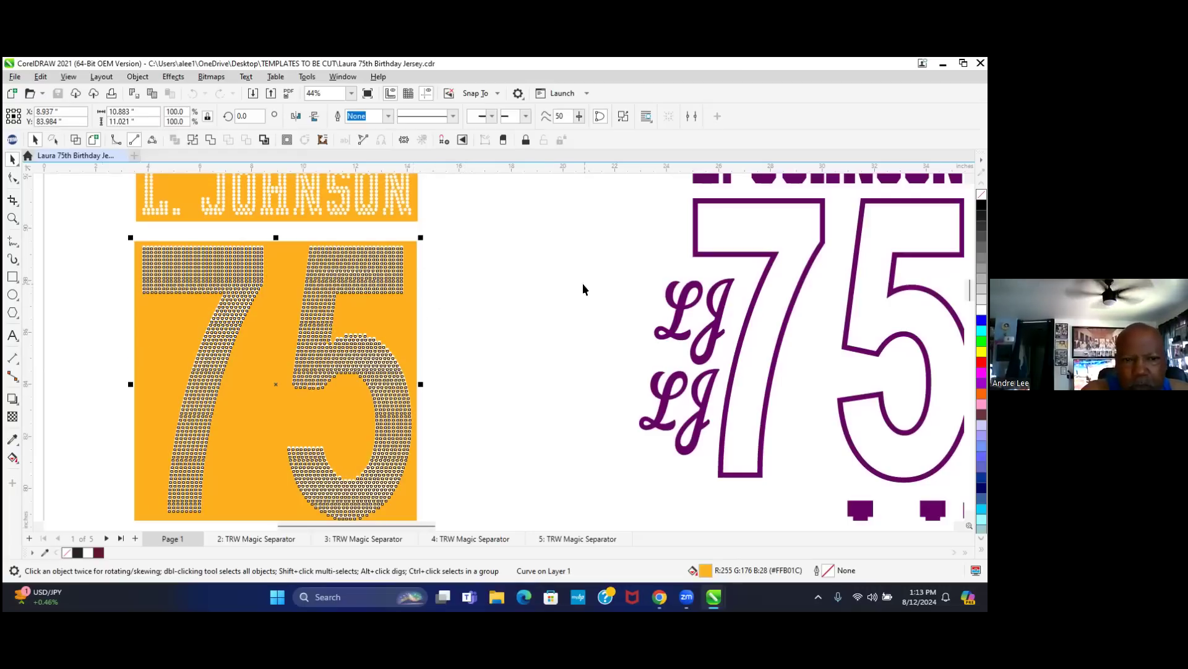
{"action": "left_click", "coordinate": [534, 289]}
- Reselect the rhinestone 75 to confirm its 10.883 by 11.021 inch size
{"action": "scroll", "coordinate": [387, 343], "scroll_direction": "down", "scroll_amount": 1}
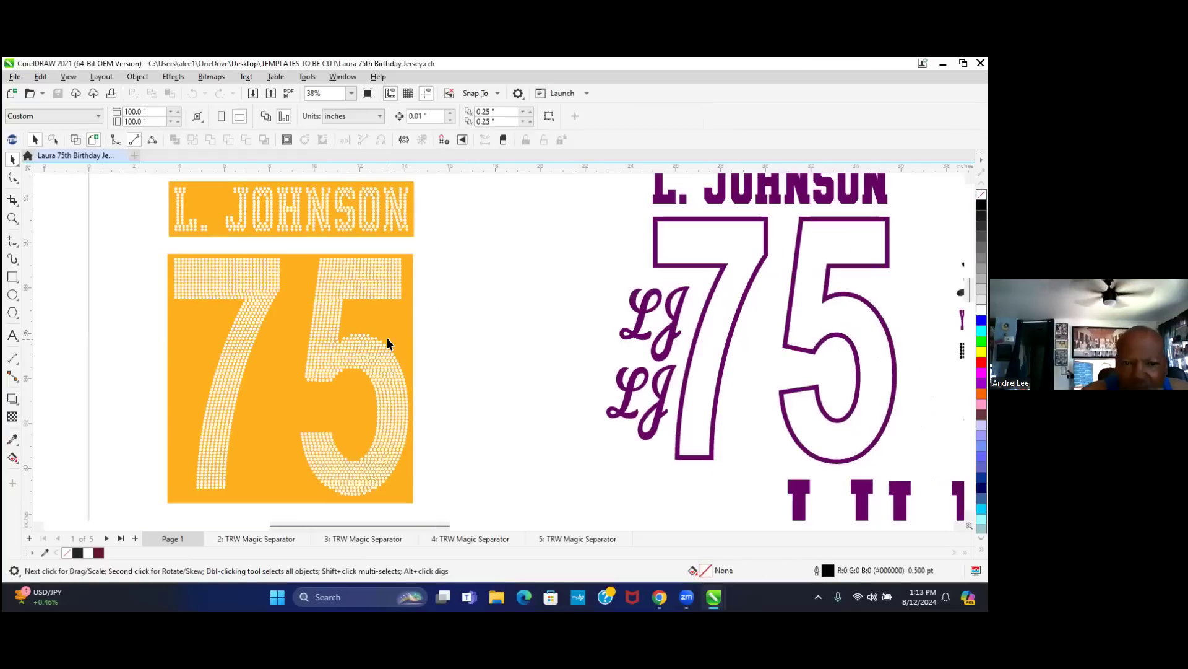
{"action": "scroll", "coordinate": [384, 336], "scroll_direction": "down", "scroll_amount": 1}
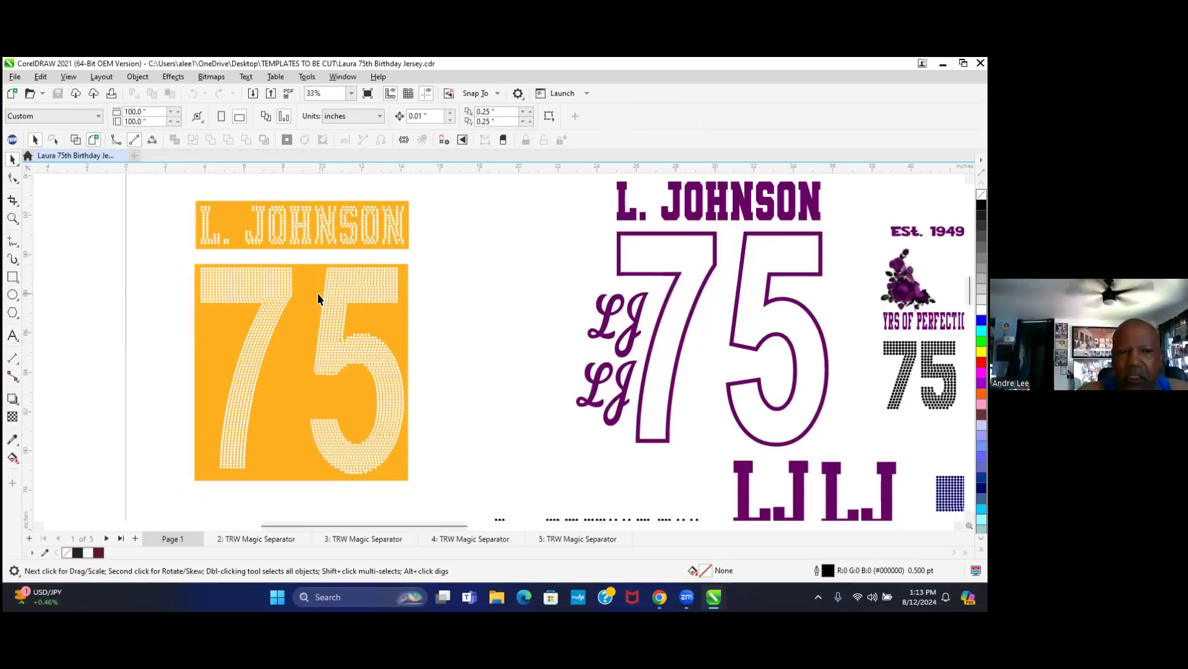
{"action": "left_click", "coordinate": [288, 353]}
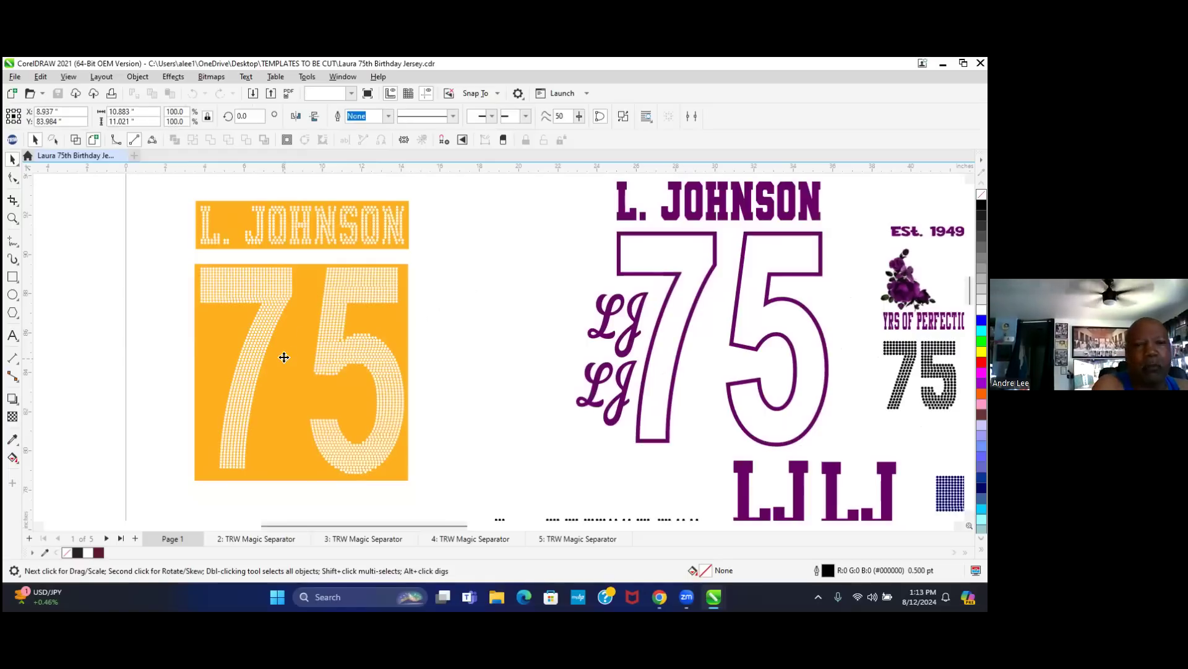
{"action": "left_click", "coordinate": [150, 259]}
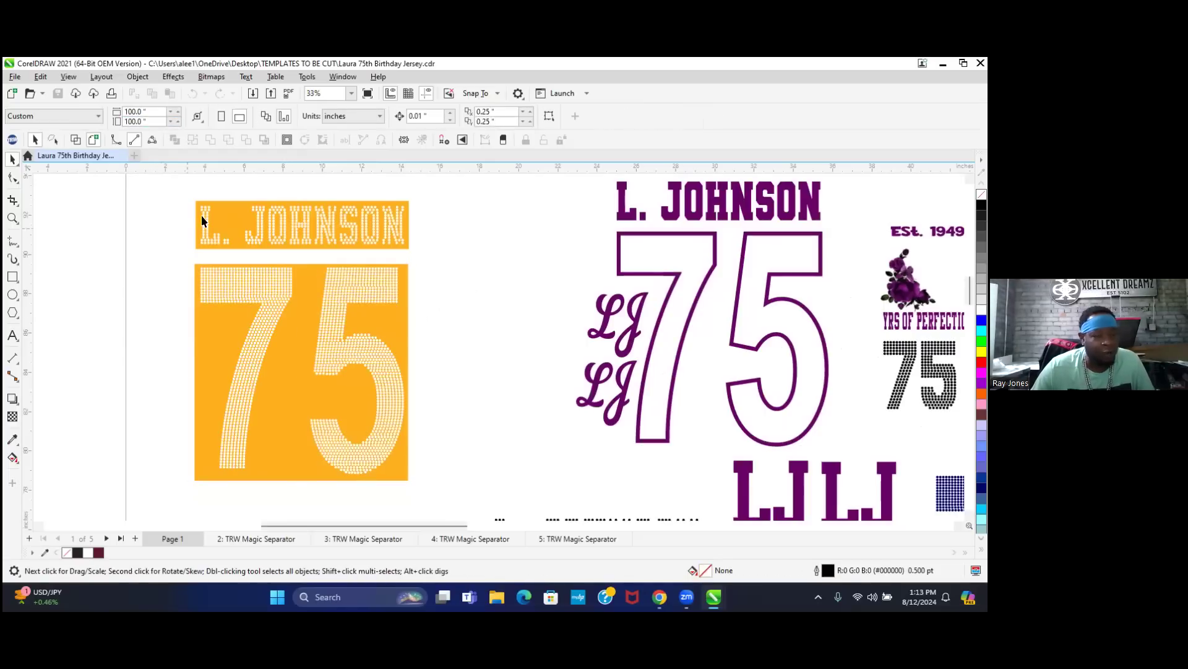
{"action": "left_click", "coordinate": [294, 348]}
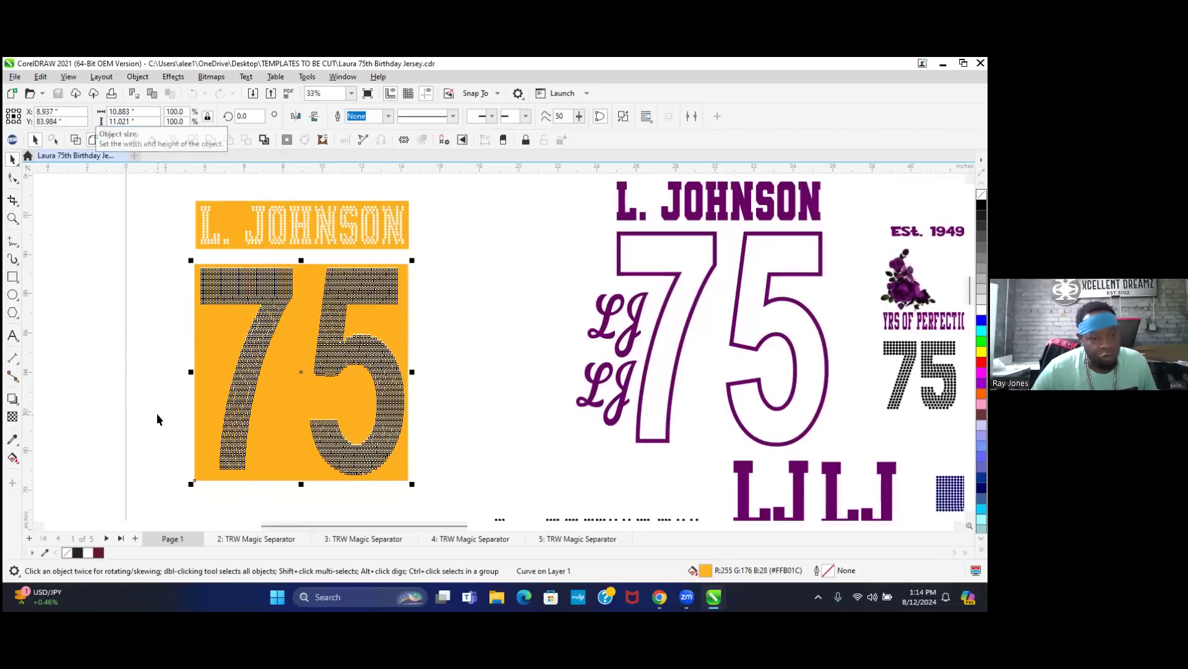
{"action": "left_click", "coordinate": [237, 498]}
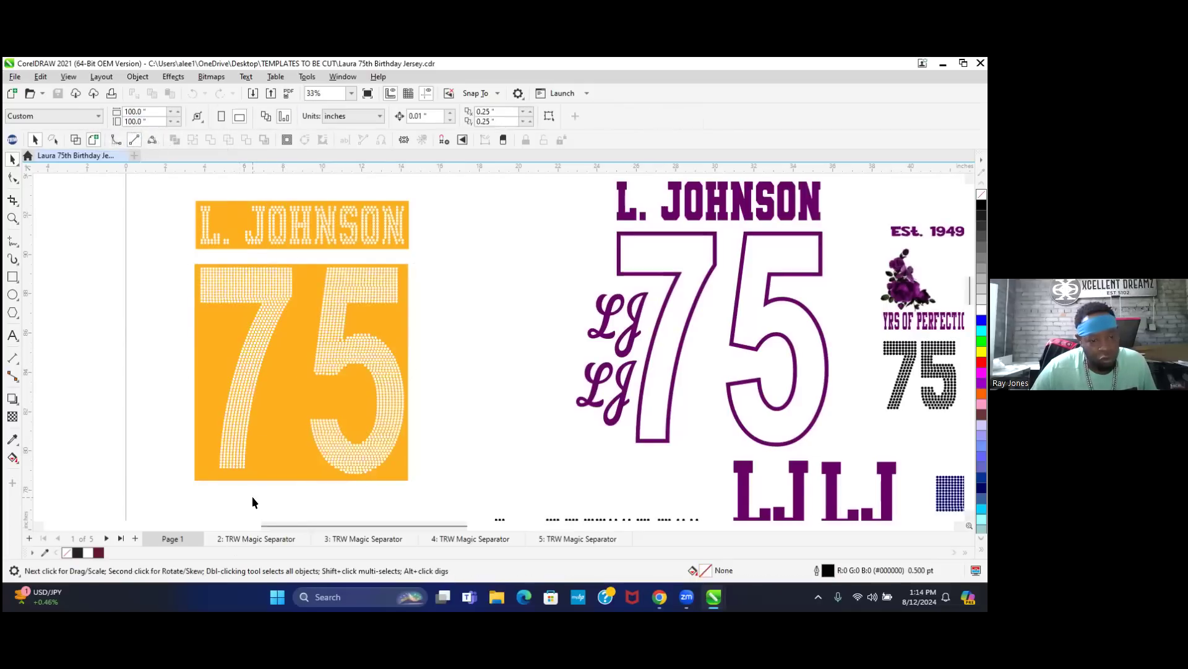
{"action": "left_click", "coordinate": [267, 457]}
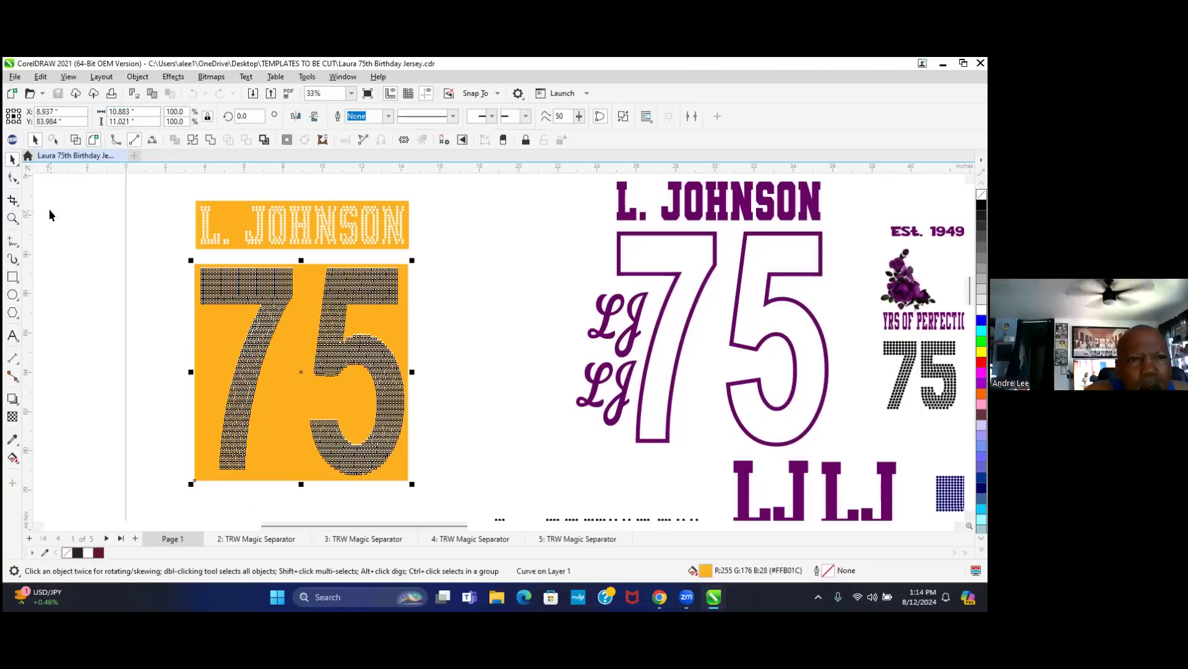
{"action": "left_click", "coordinate": [12, 336]}
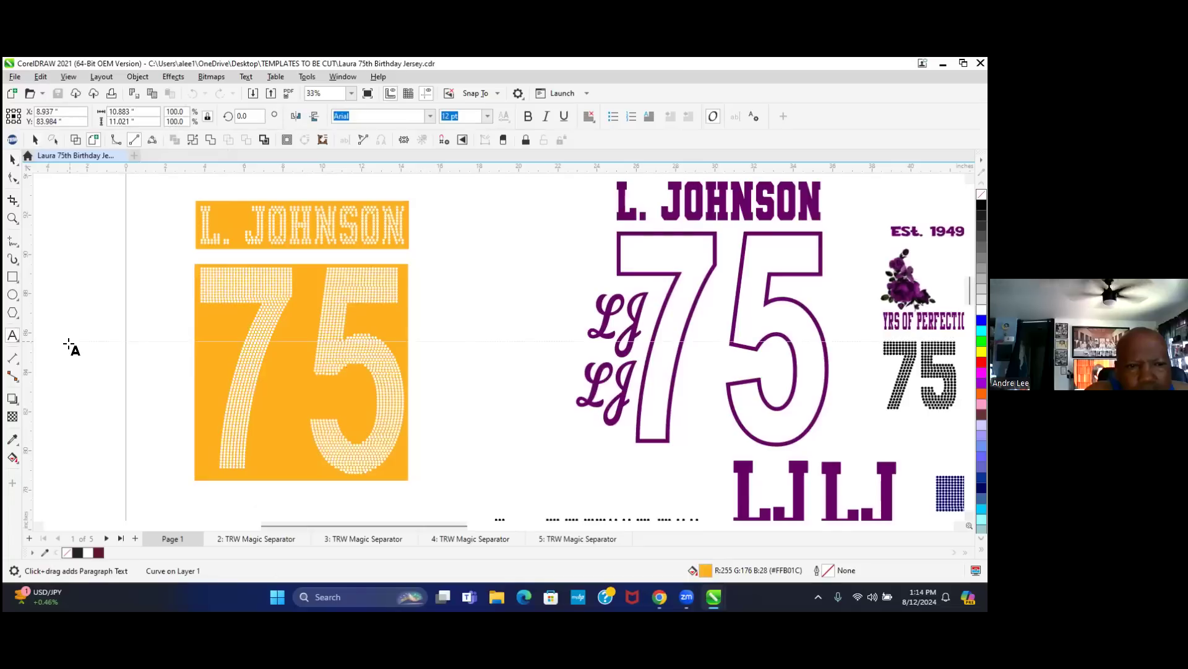
- Type a 10.883" width label below the orange 75 box
{"action": "left_click", "coordinate": [279, 474]}
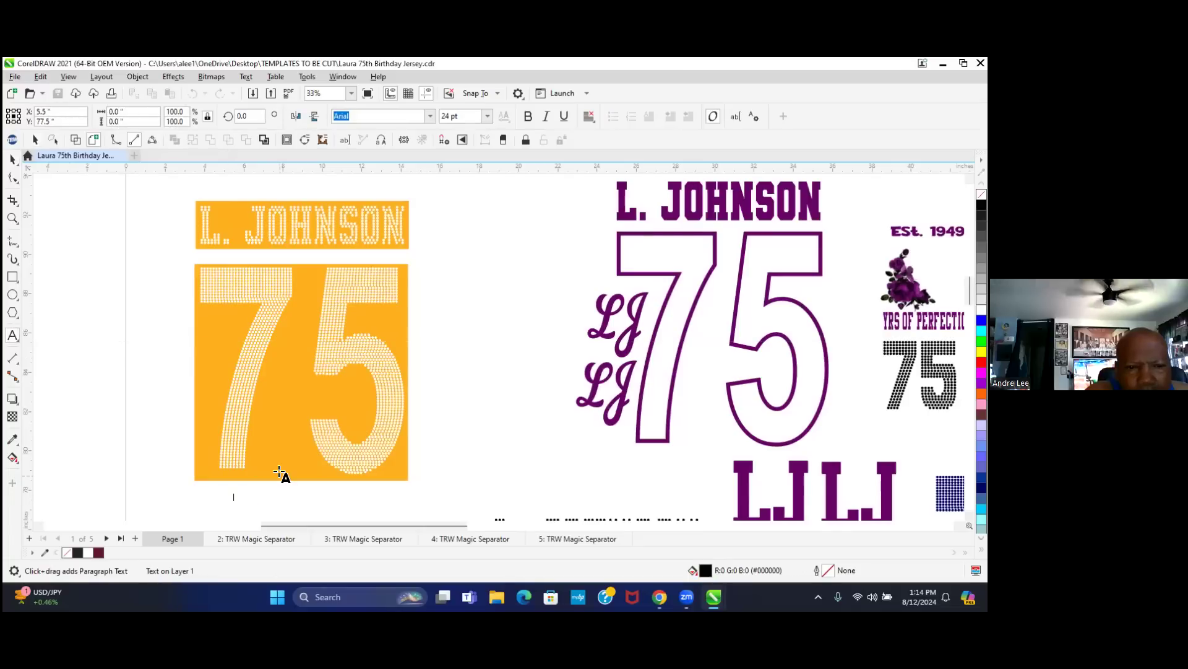
{"action": "type", "text": "10.883\""}
{"action": "key", "text": "ctrl+space"}
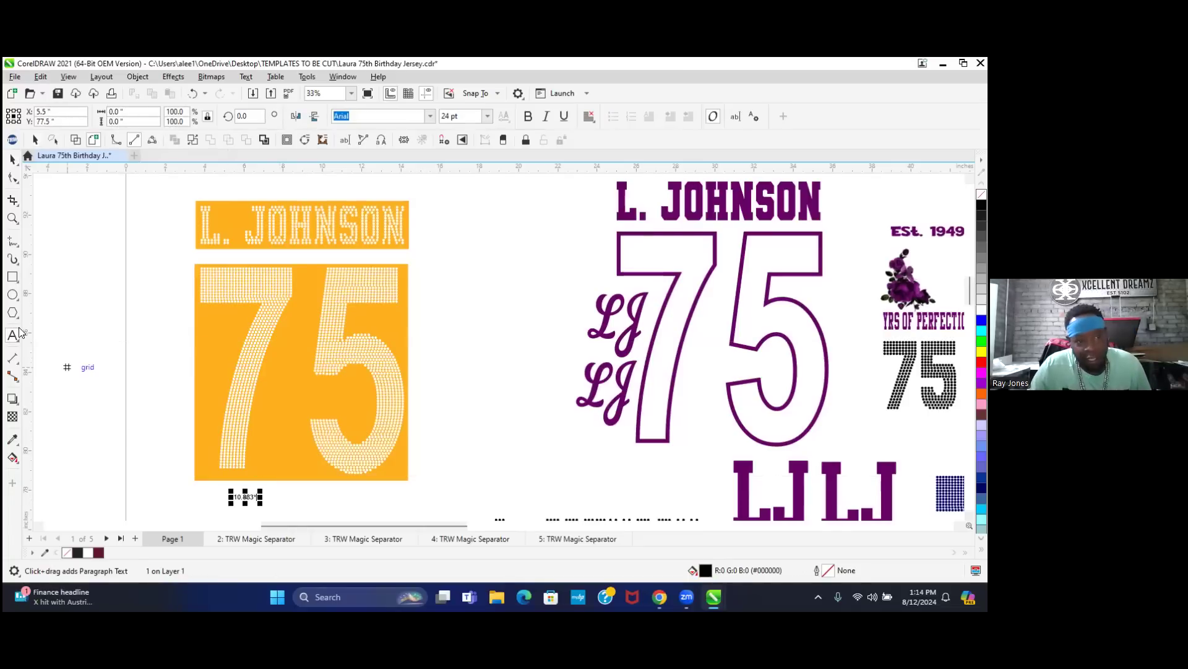
{"action": "left_click", "coordinate": [11, 160]}
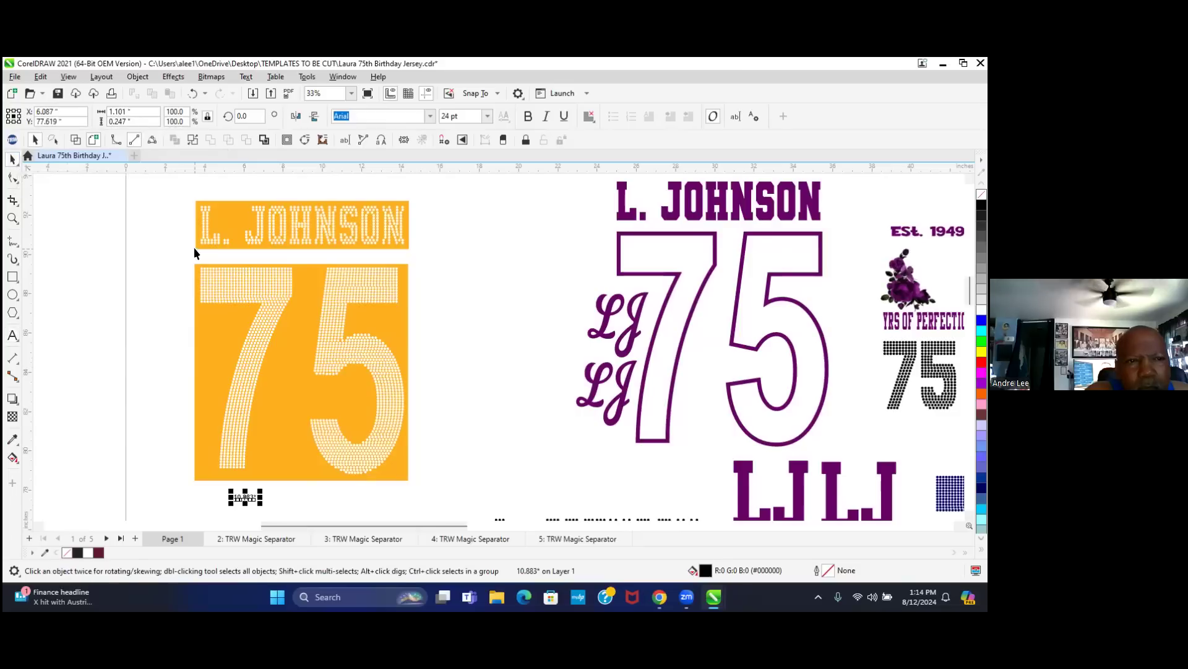
{"action": "left_click", "coordinate": [299, 323]}
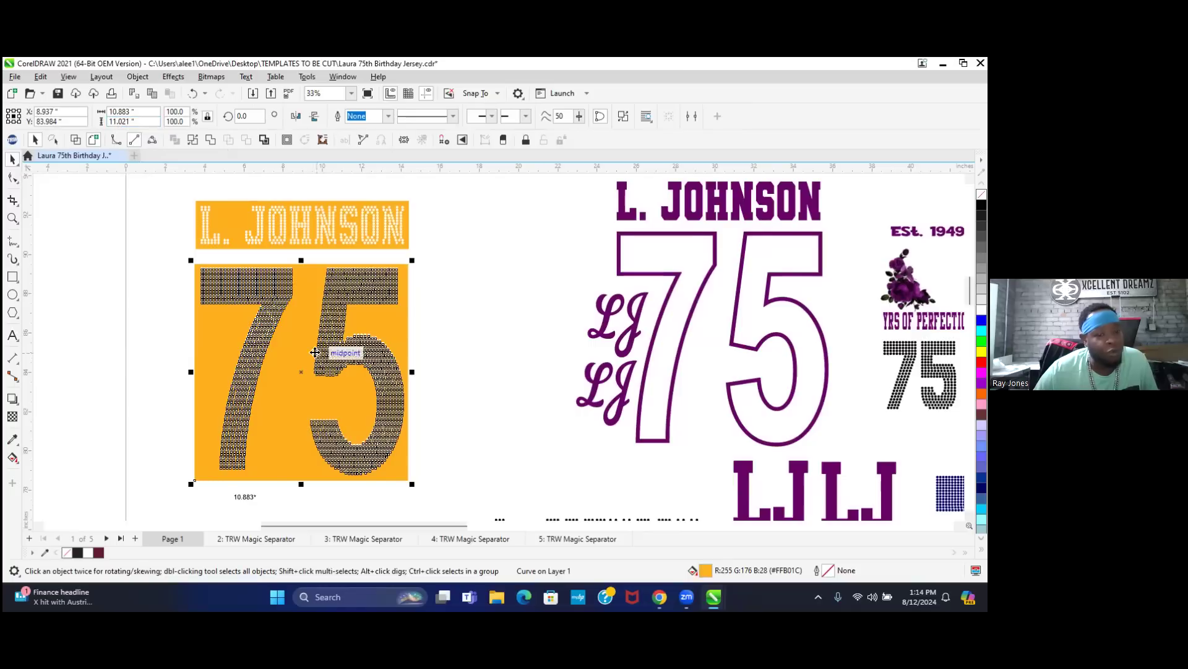
- Extend the size label to read 10.883*11.021"
{"action": "scroll", "coordinate": [252, 511], "scroll_direction": "up", "scroll_amount": 5}
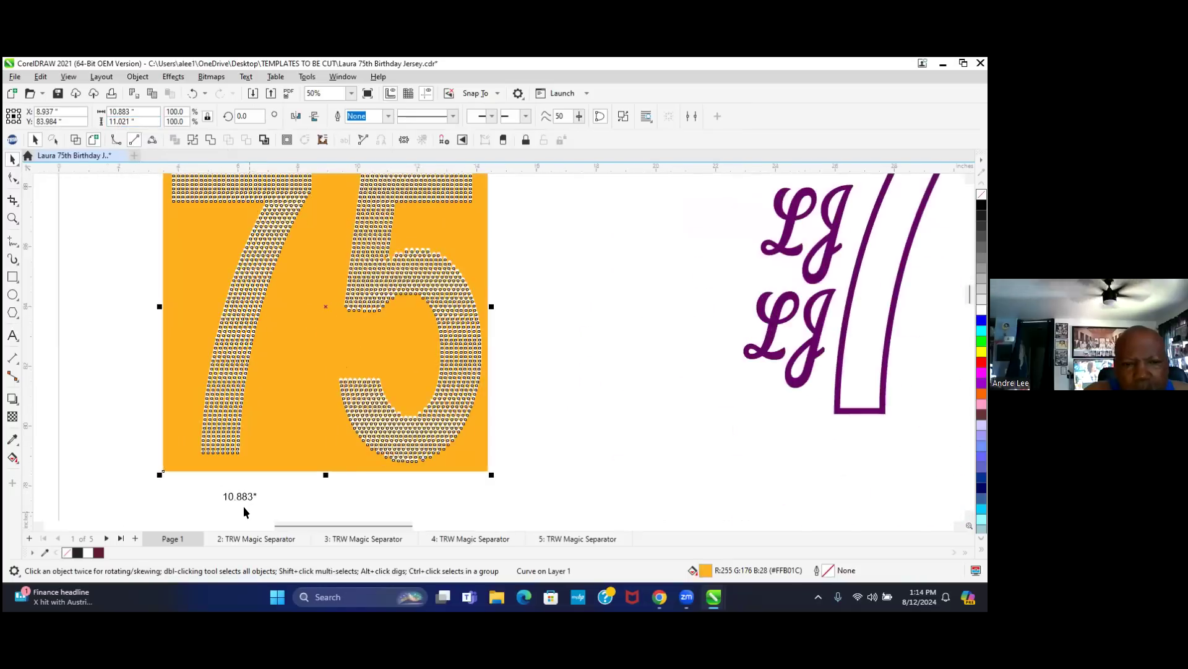
{"action": "scroll", "coordinate": [243, 507], "scroll_direction": "up", "scroll_amount": 7}
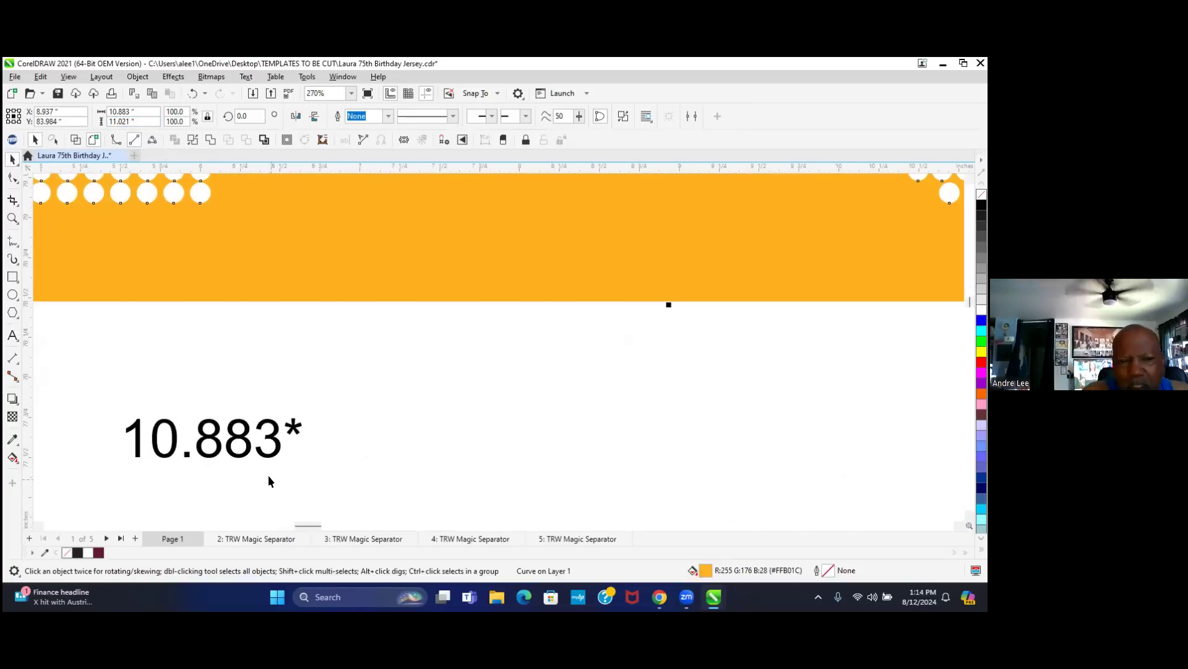
{"action": "double_click", "coordinate": [297, 430]}
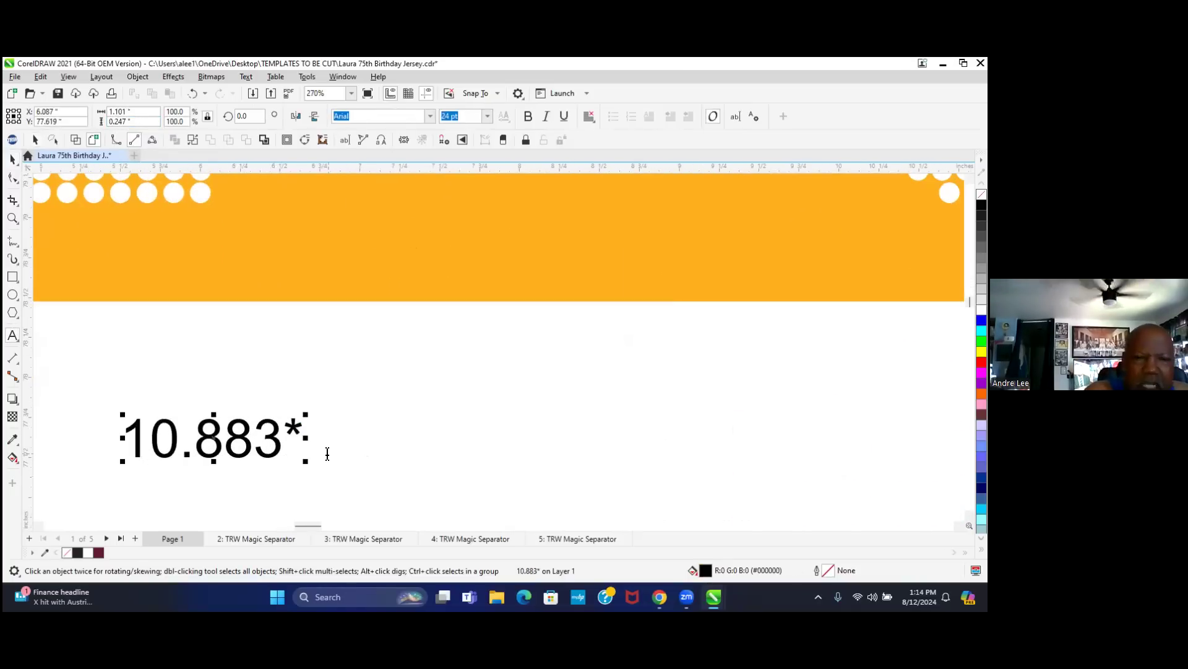
{"action": "type", "text": "11"}
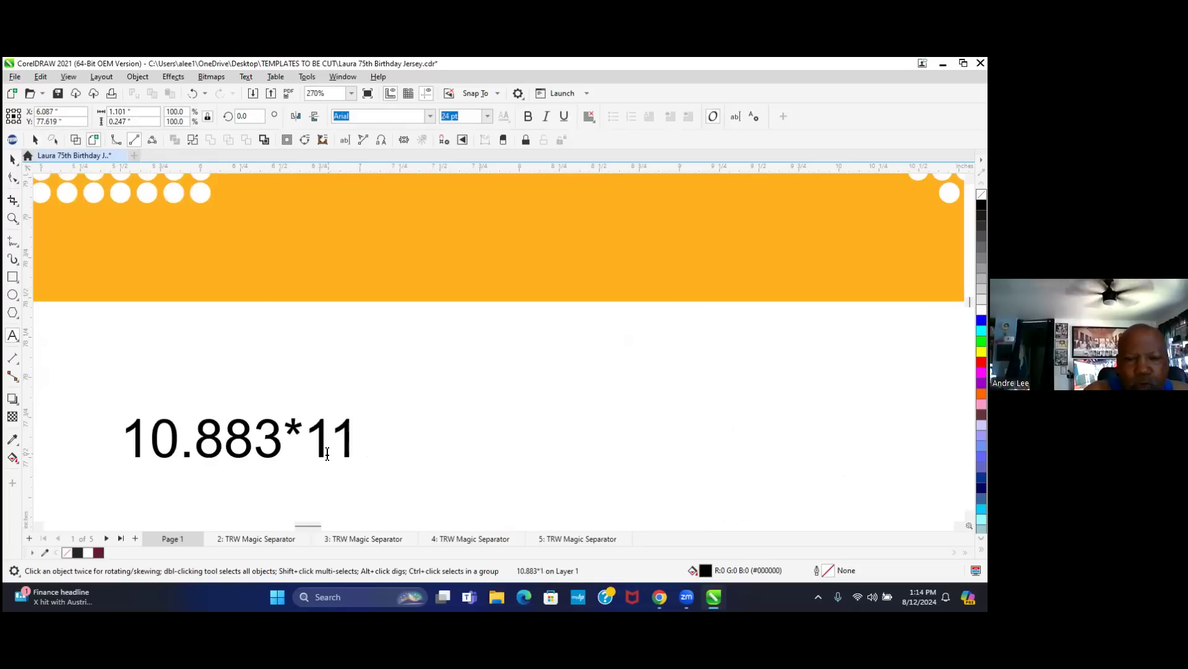
{"action": "type", "text": ".021"}
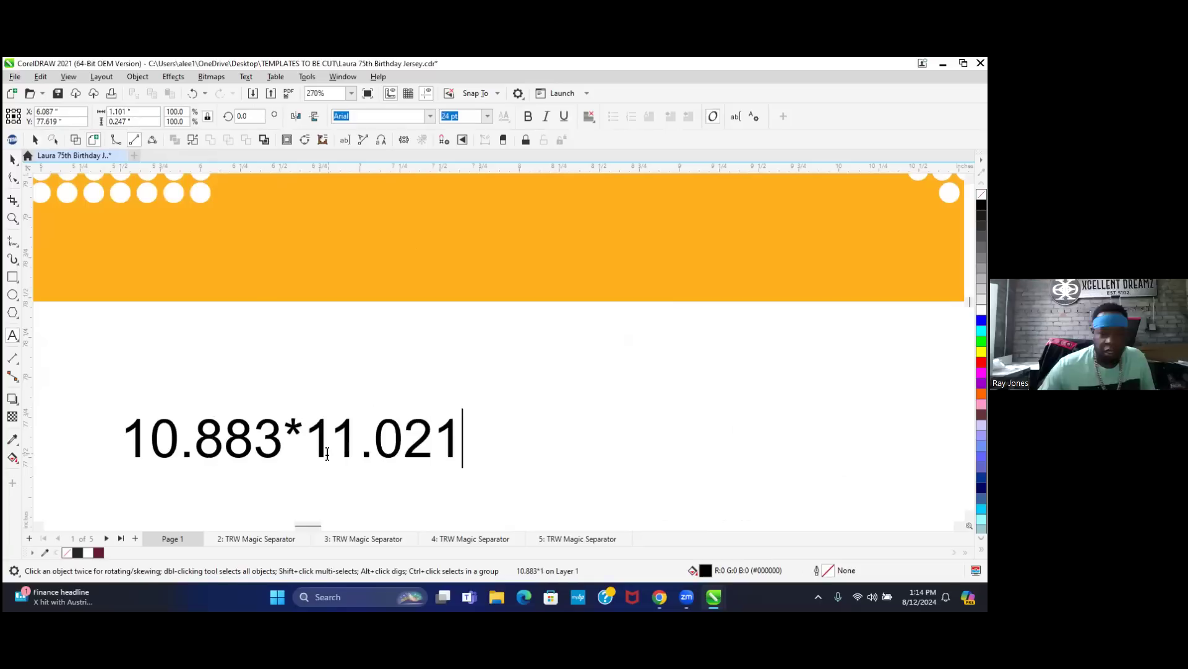
{"action": "type", "text": "\""}
{"action": "key", "text": "ctrl+space"}
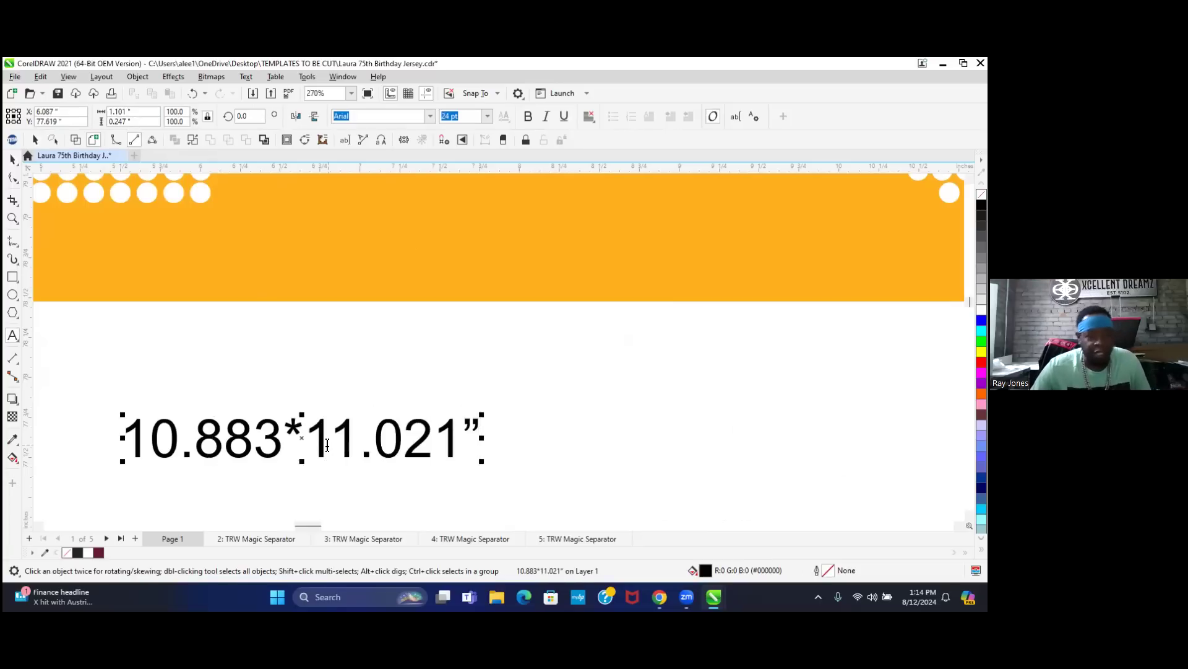
{"action": "left_click", "coordinate": [14, 160]}
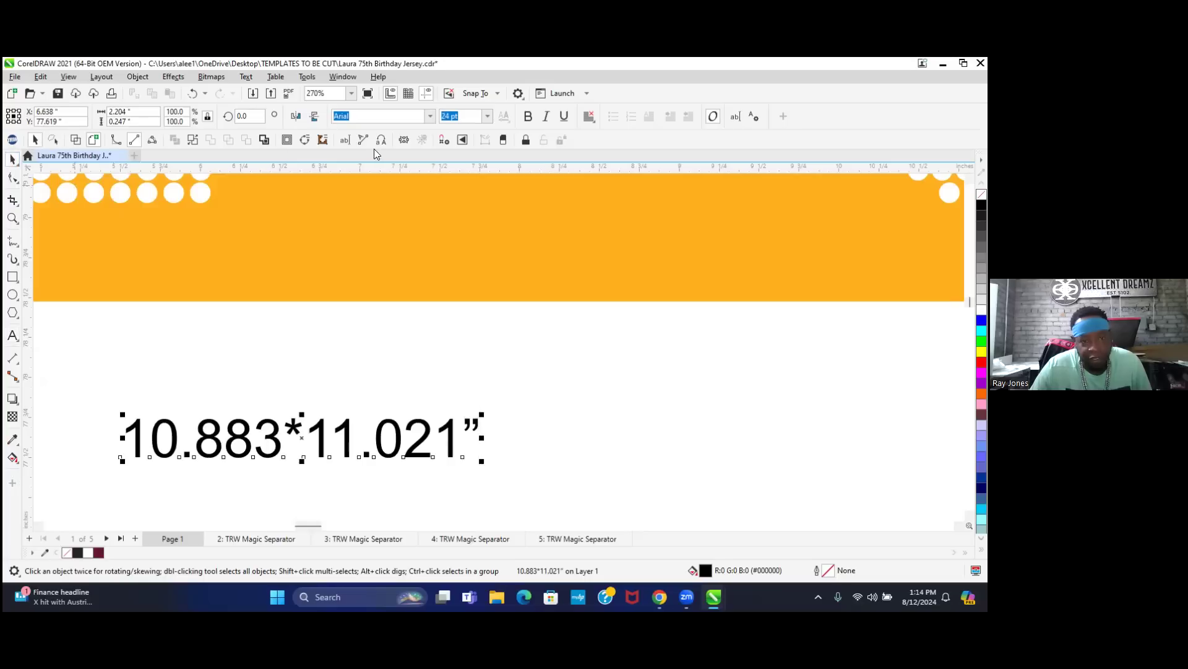
- Make the size label bold and enlarge it to about 150%
{"action": "left_click", "coordinate": [527, 117]}
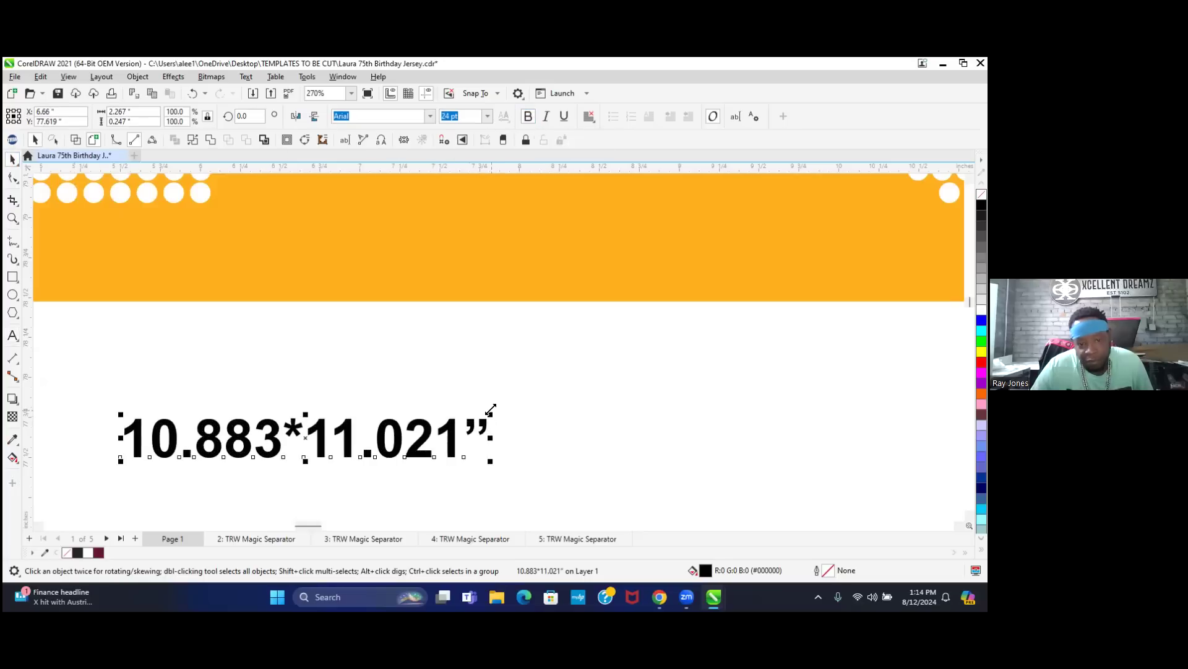
{"action": "left_click_drag", "start_coordinate": [489, 413], "coordinate": [515, 403]}
{"action": "left_click_drag", "start_coordinate": [692, 320], "coordinate": [697, 313]}
{"action": "left_click", "coordinate": [455, 437]}
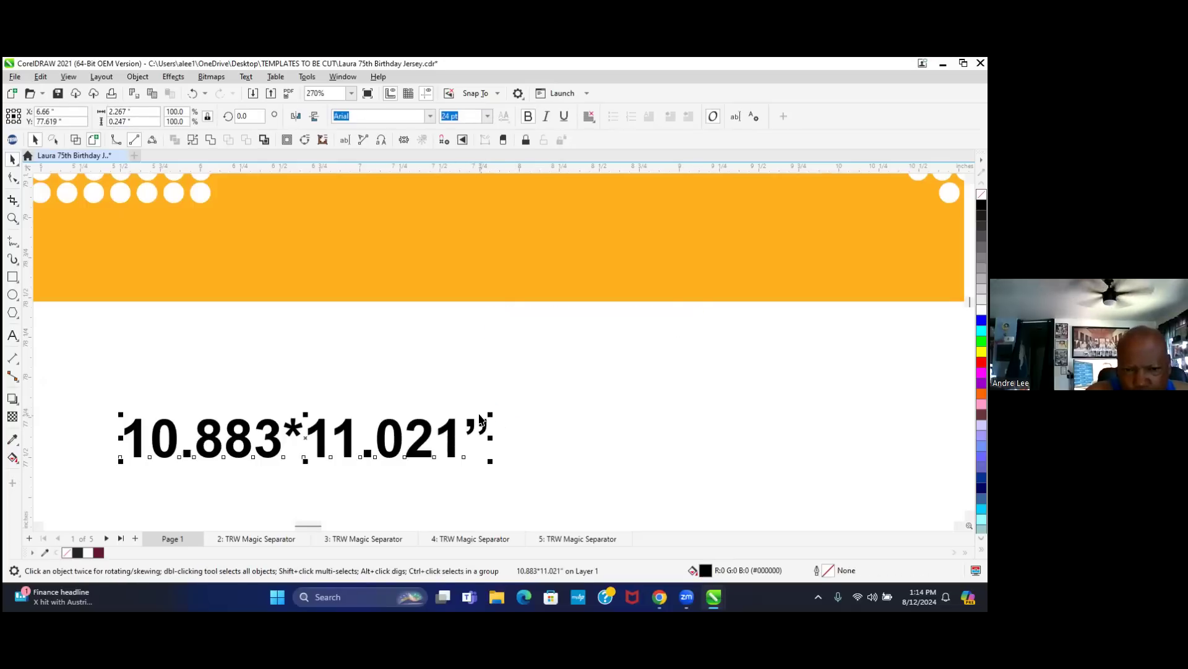
{"action": "left_click_drag", "start_coordinate": [487, 414], "coordinate": [684, 317]}
{"action": "scroll", "coordinate": [510, 493], "scroll_direction": "down", "scroll_amount": 2}
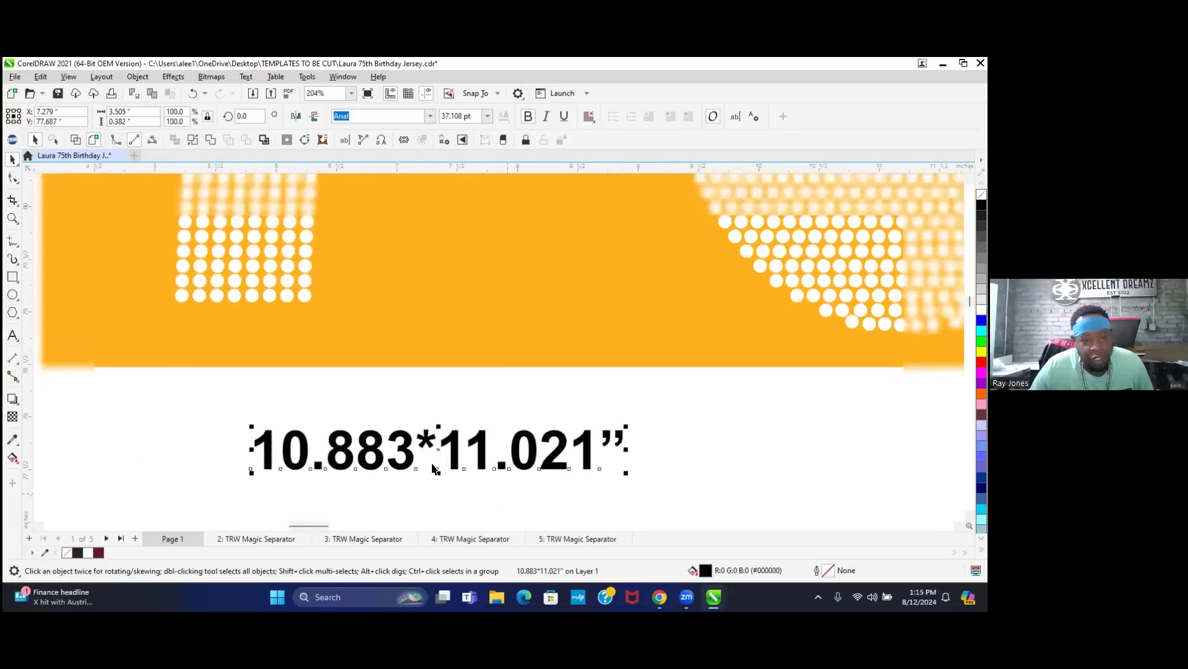
{"action": "scroll", "coordinate": [349, 442], "scroll_direction": "down", "scroll_amount": 1}
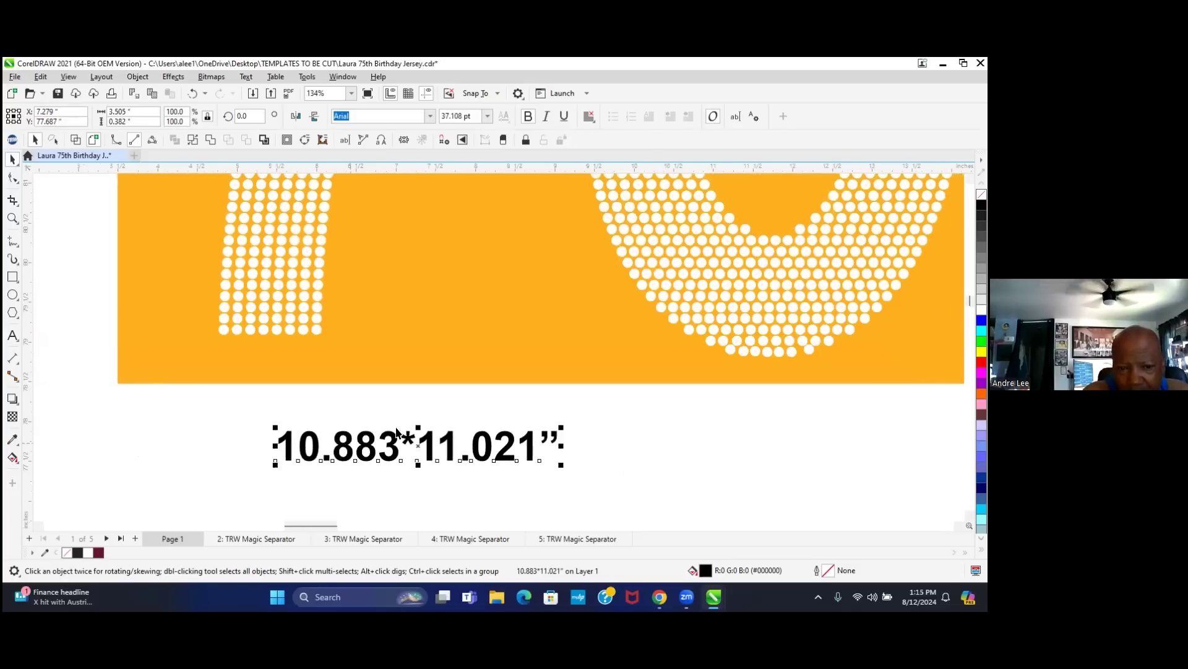
{"action": "left_click", "coordinate": [473, 347], "text": "shift"}
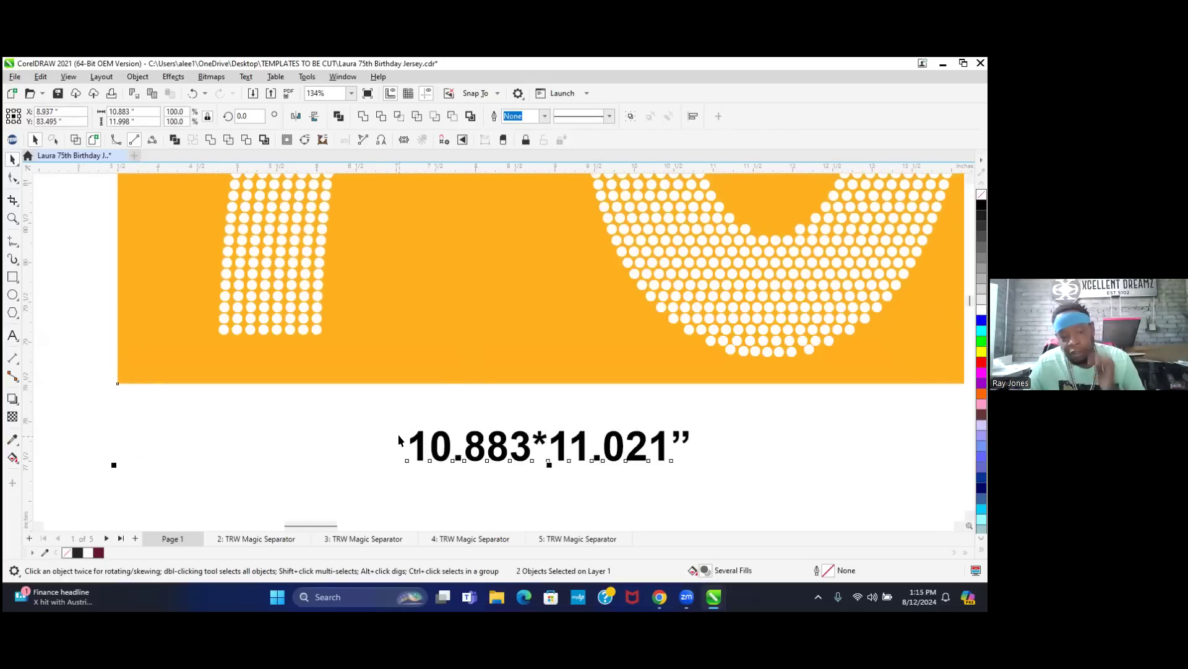
{"action": "scroll", "coordinate": [376, 476], "scroll_direction": "down", "scroll_amount": 1}
{"action": "left_click", "coordinate": [495, 489]}
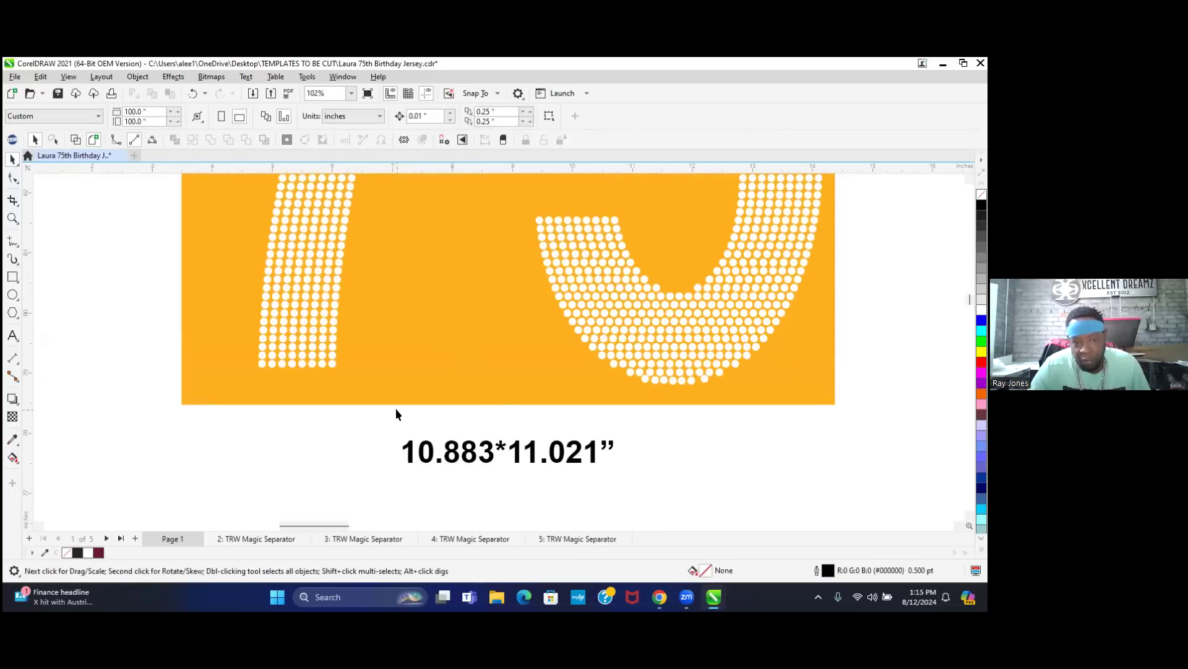
{"action": "left_click", "coordinate": [514, 354]}
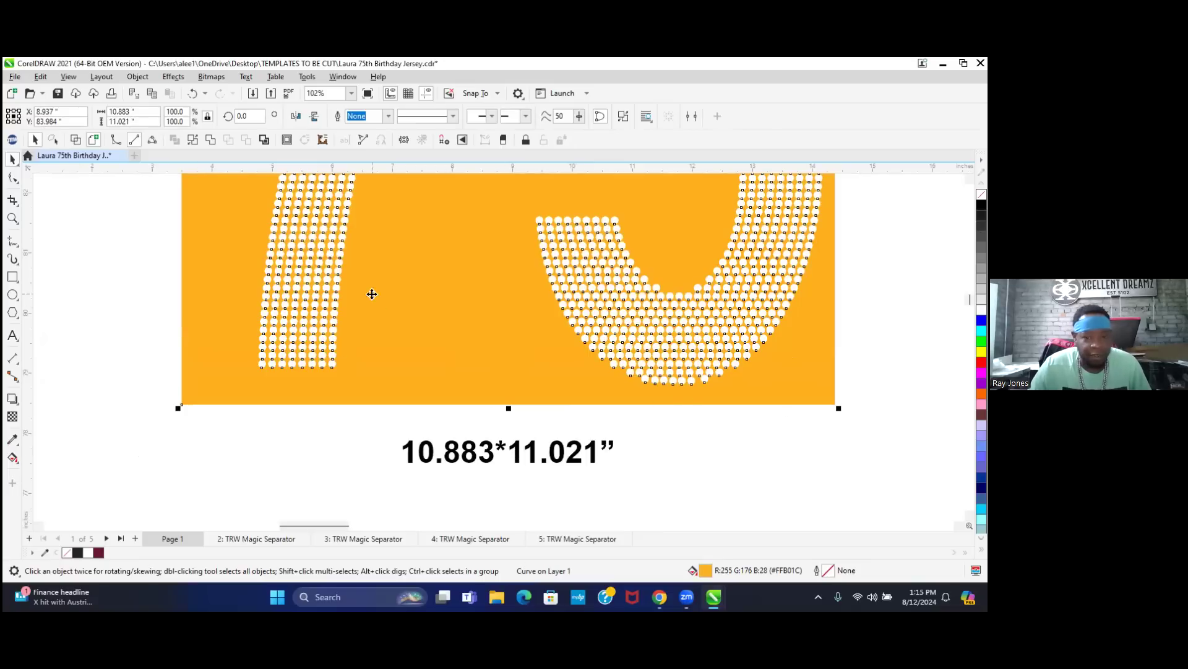
{"action": "left_click", "coordinate": [703, 457]}
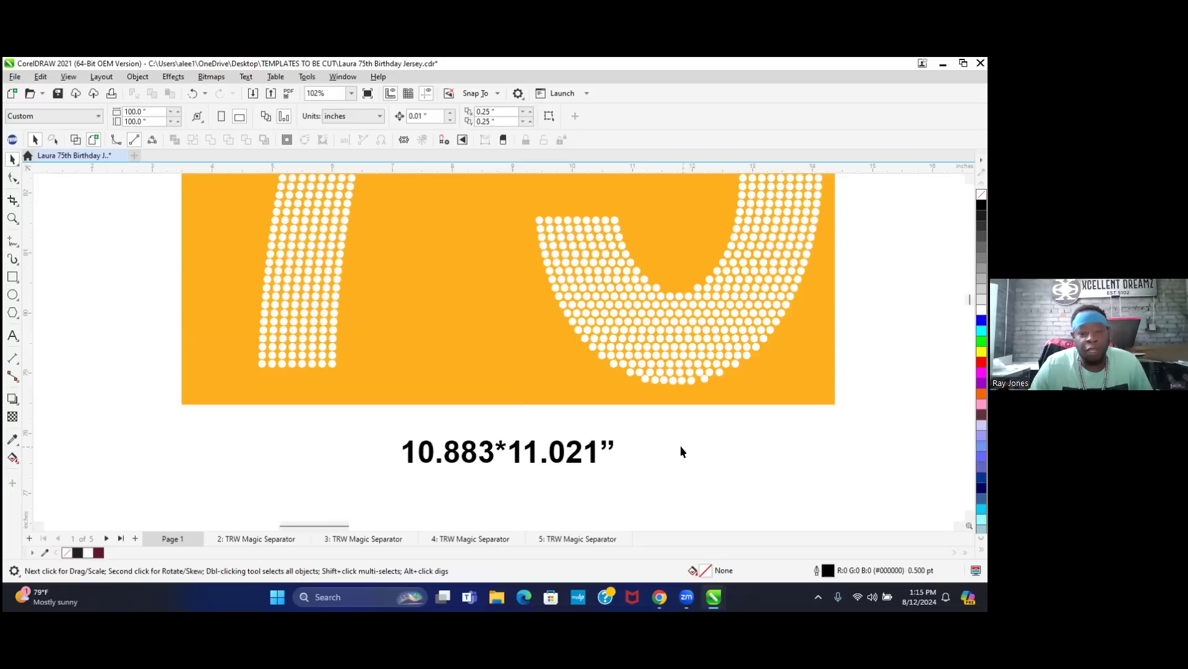
{"action": "scroll", "coordinate": [681, 445], "scroll_direction": "down", "scroll_amount": 2}
{"action": "scroll", "coordinate": [500, 444], "scroll_direction": "down", "scroll_amount": 1}
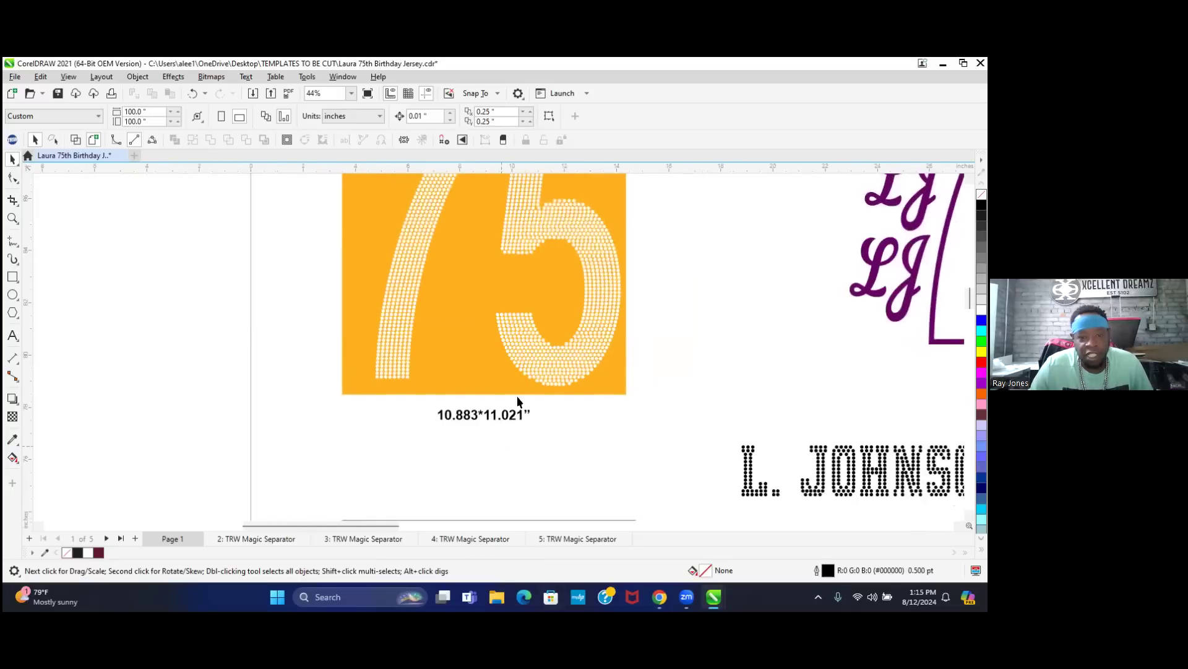
{"action": "scroll", "coordinate": [518, 395], "scroll_direction": "down", "scroll_amount": 2}
{"action": "scroll", "coordinate": [496, 377], "scroll_direction": "down", "scroll_amount": 1}
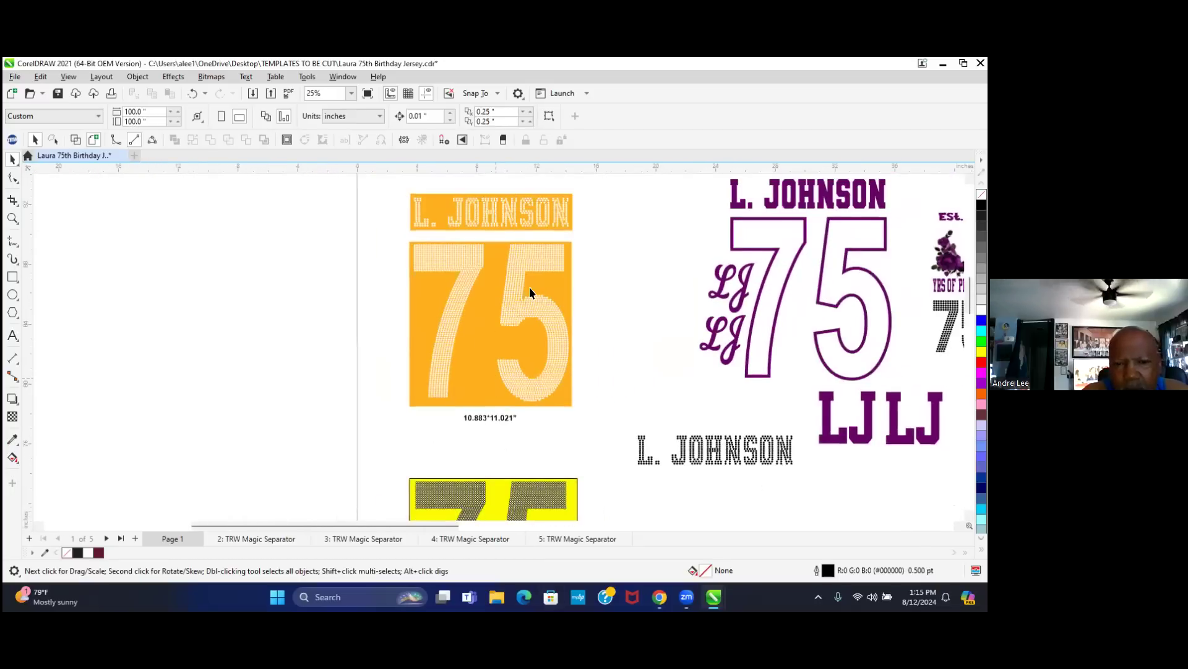
{"action": "scroll", "coordinate": [529, 288], "scroll_direction": "down", "scroll_amount": 1}
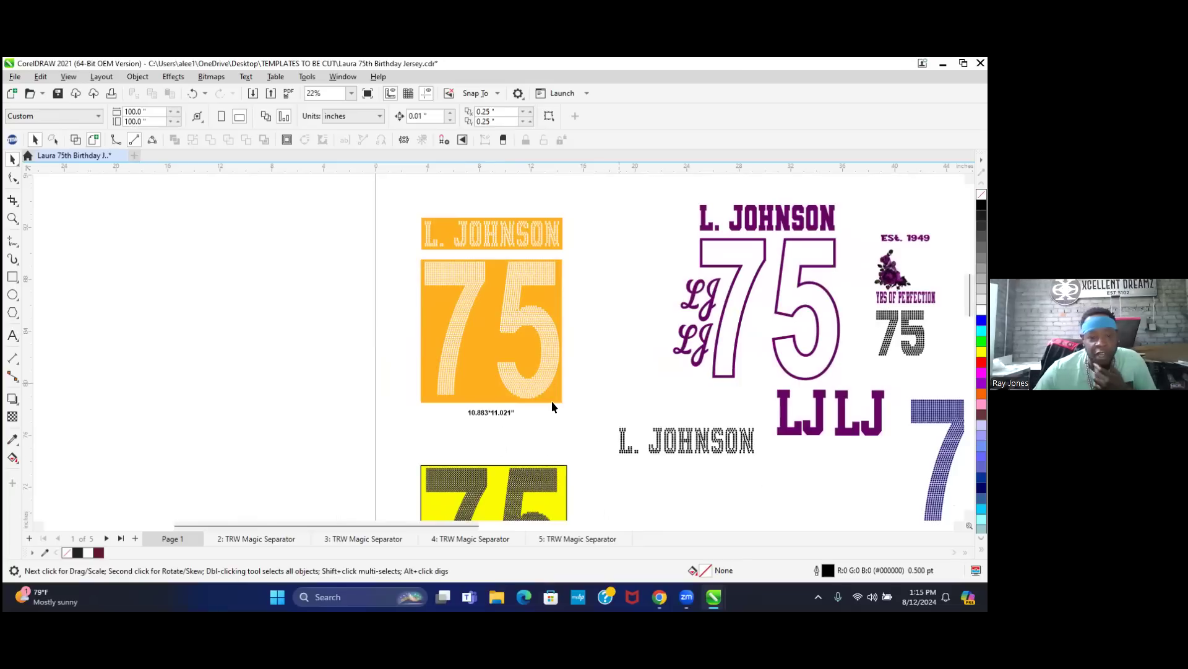
{"action": "scroll", "coordinate": [485, 412], "scroll_direction": "up", "scroll_amount": 1}
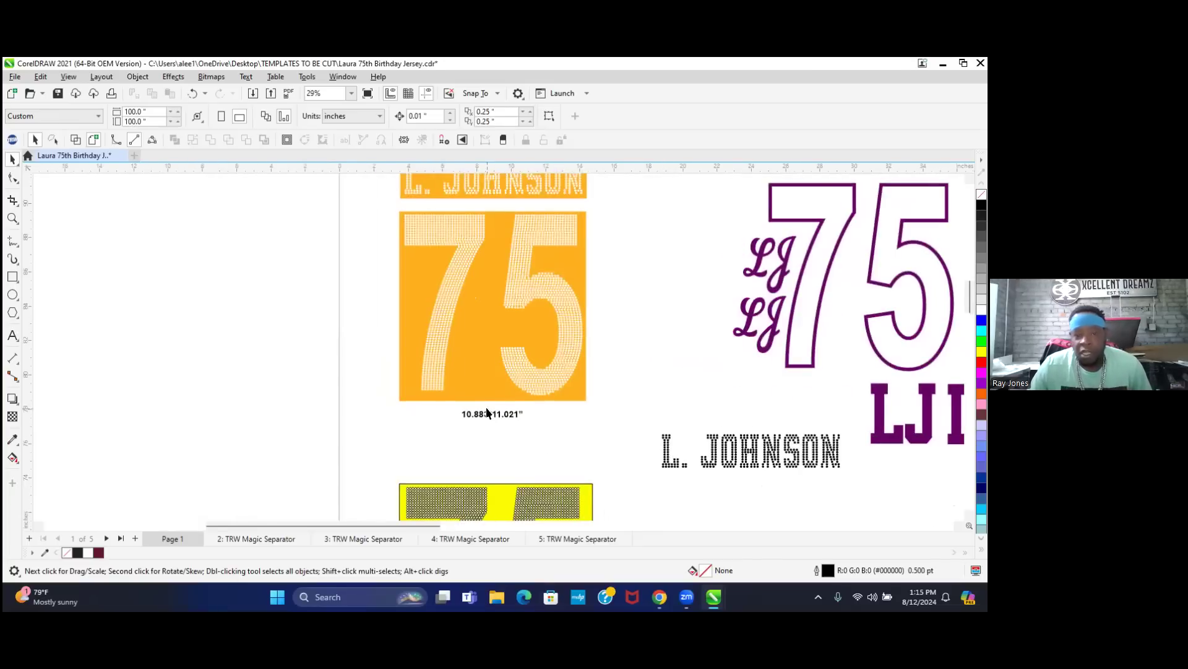
{"action": "scroll", "coordinate": [486, 412], "scroll_direction": "up", "scroll_amount": 1}
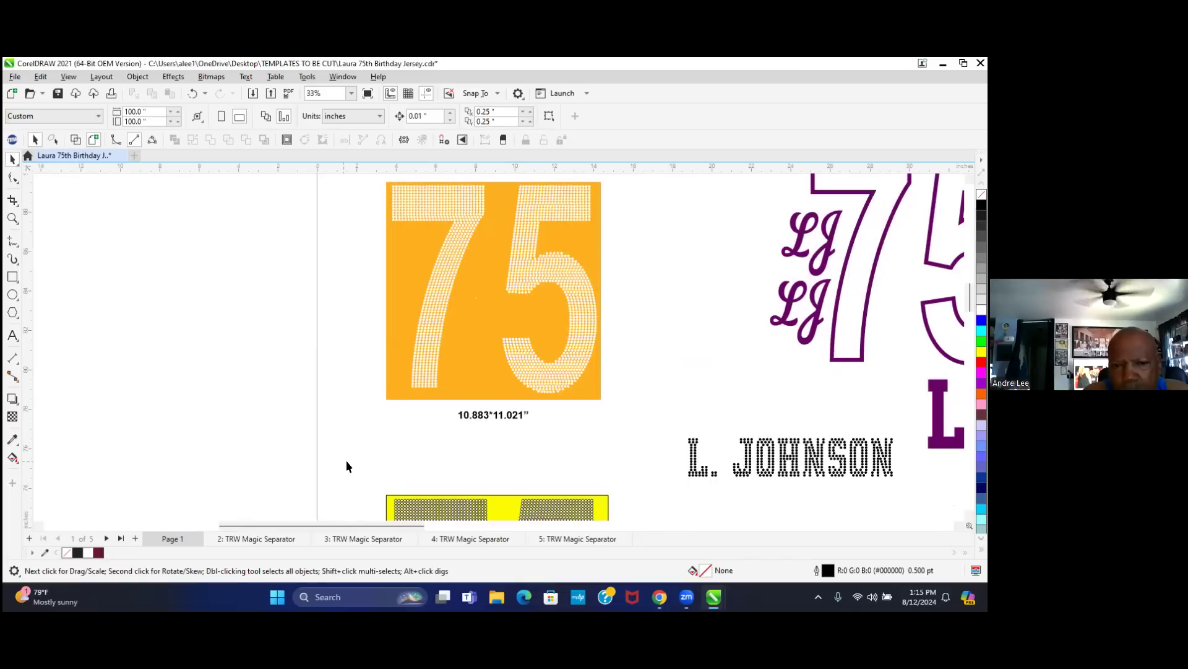
{"action": "scroll", "coordinate": [352, 462], "scroll_direction": "down", "scroll_amount": 1}
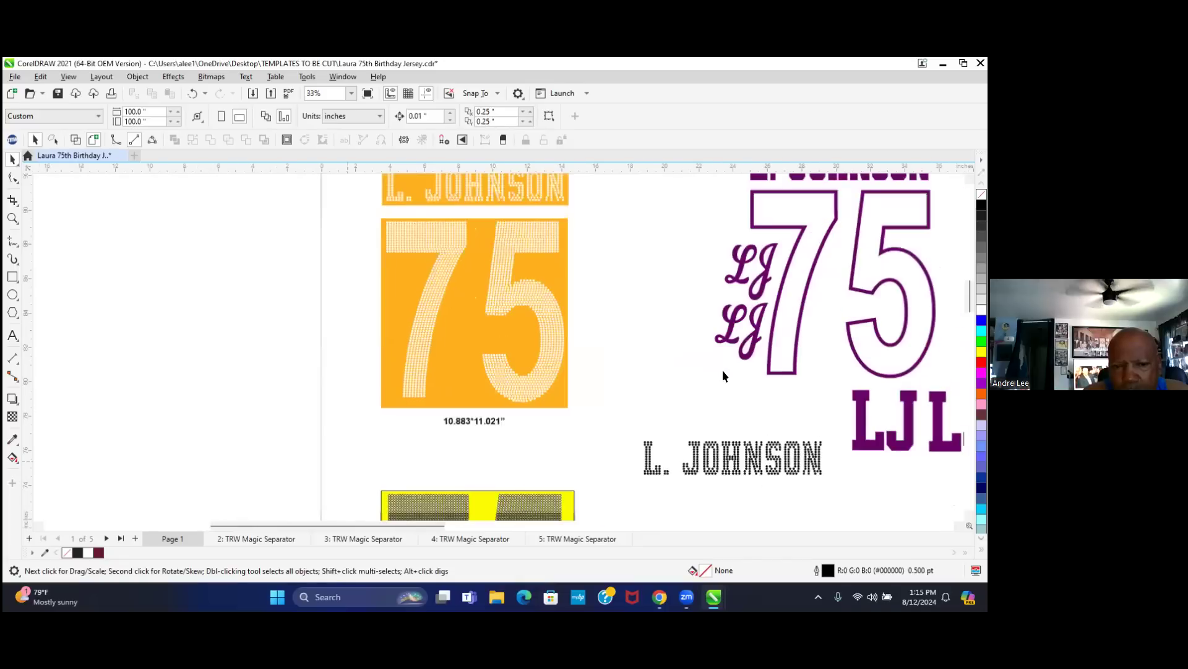
{"action": "left_click", "coordinate": [851, 282]}
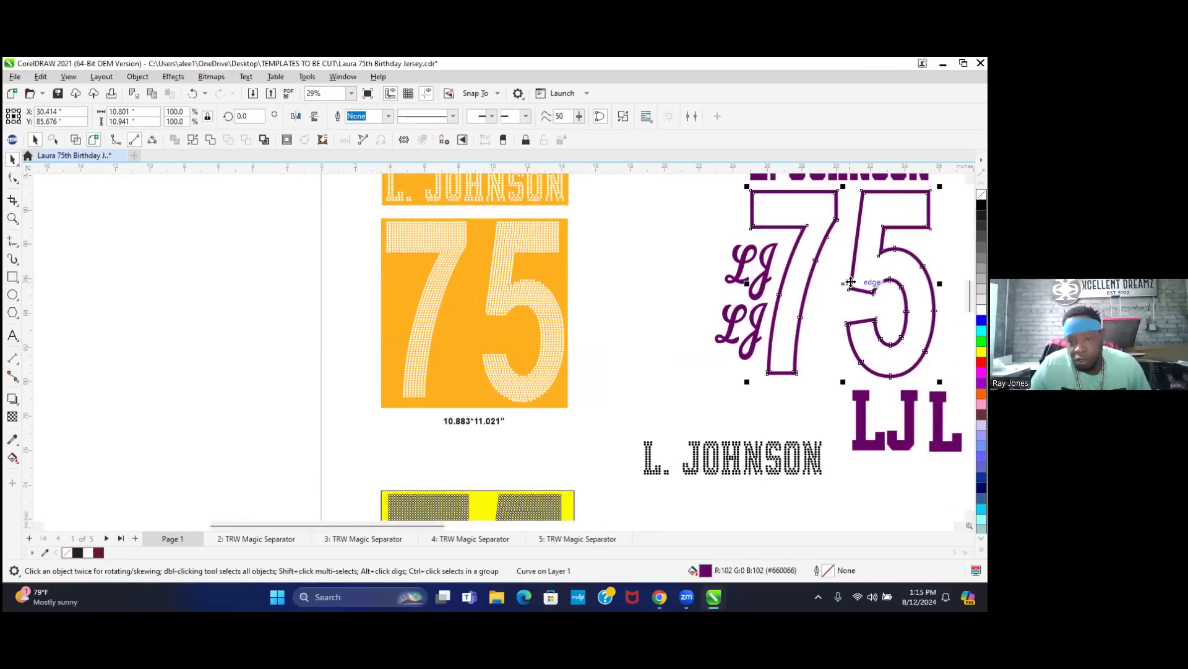
- Delete the purple outlined 75 lying over the orange rhinestone panel
{"action": "scroll", "coordinate": [774, 347], "scroll_direction": "down", "scroll_amount": 1}
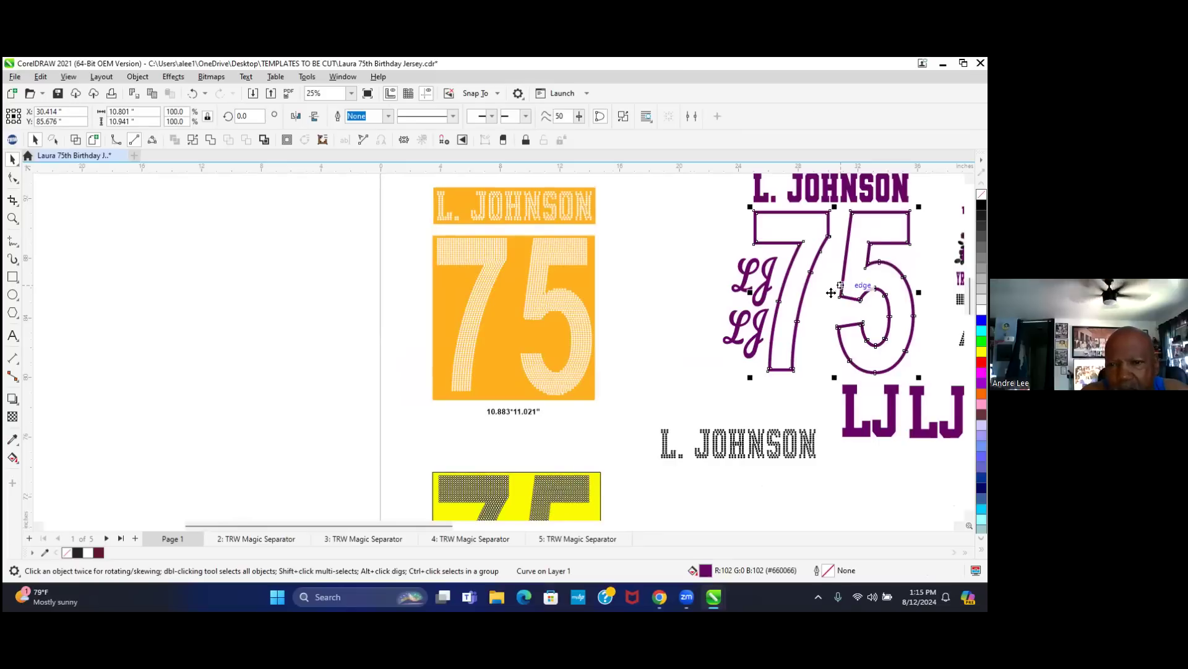
{"action": "left_click_drag", "start_coordinate": [832, 293], "coordinate": [419, 316]}
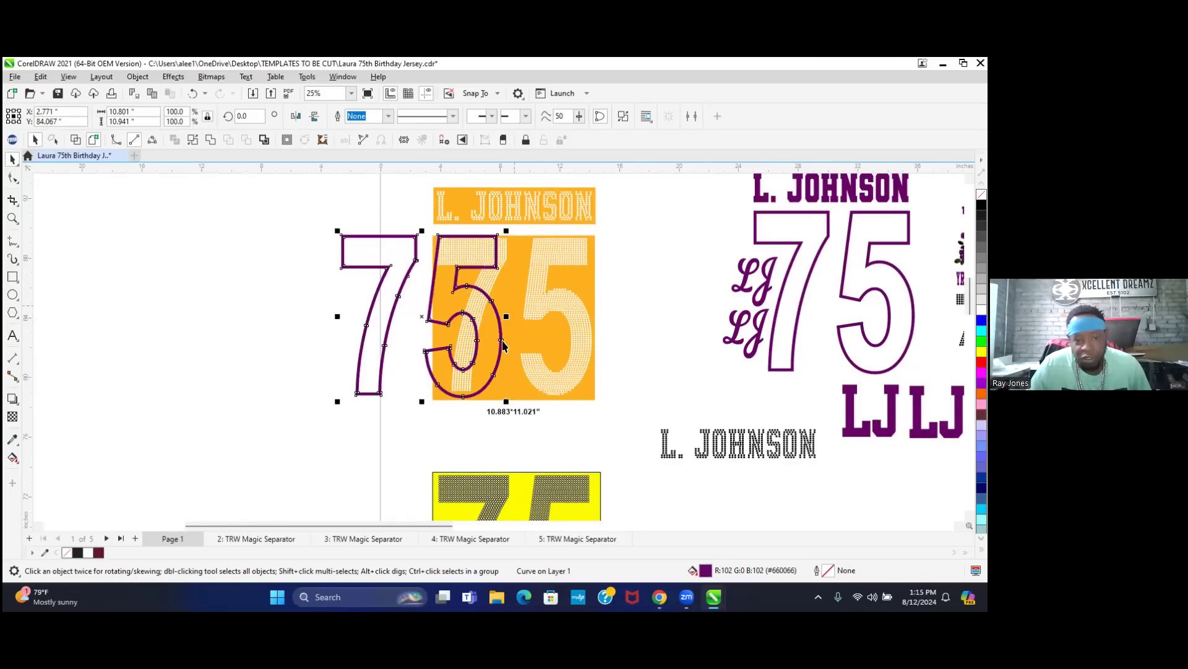
{"action": "scroll", "coordinate": [503, 347], "scroll_direction": "up", "scroll_amount": 2}
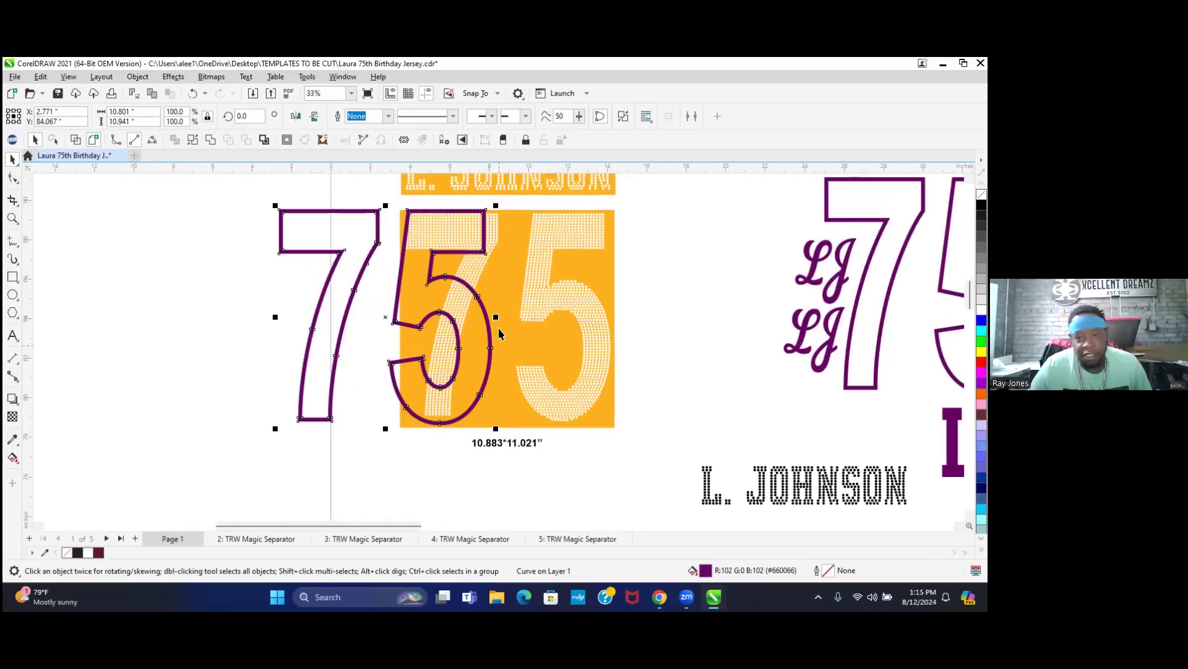
{"action": "scroll", "coordinate": [498, 332], "scroll_direction": "up", "scroll_amount": 1}
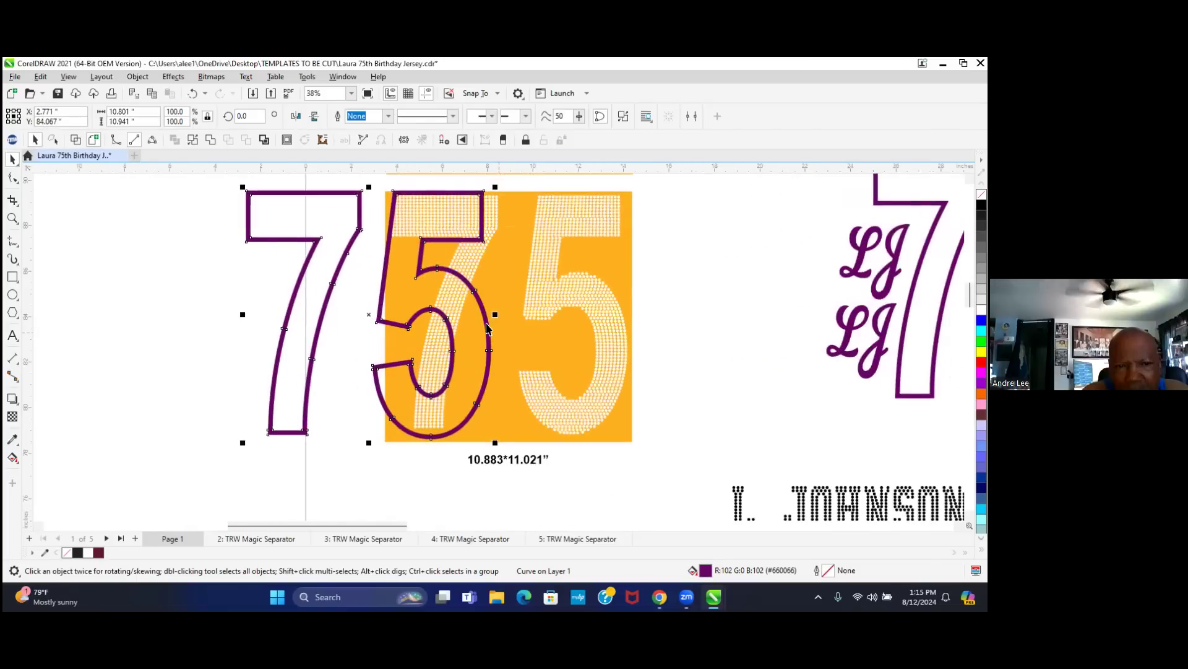
{"action": "scroll", "coordinate": [487, 329], "scroll_direction": "up", "scroll_amount": 2}
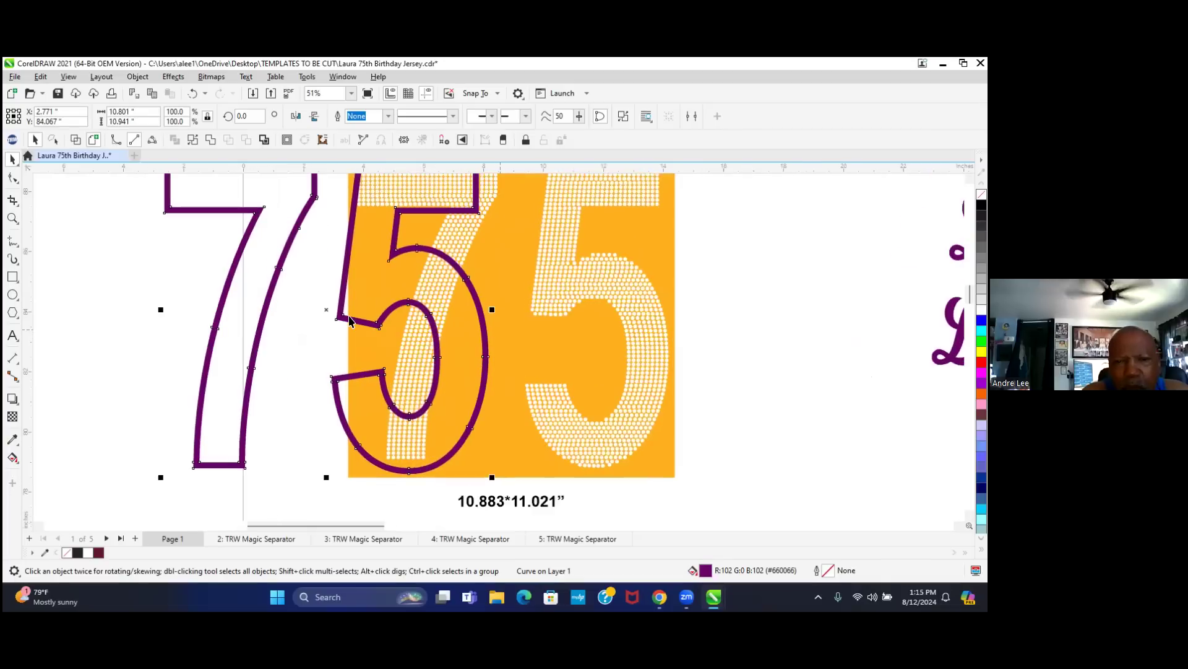
{"action": "scroll", "coordinate": [350, 320], "scroll_direction": "up", "scroll_amount": 2}
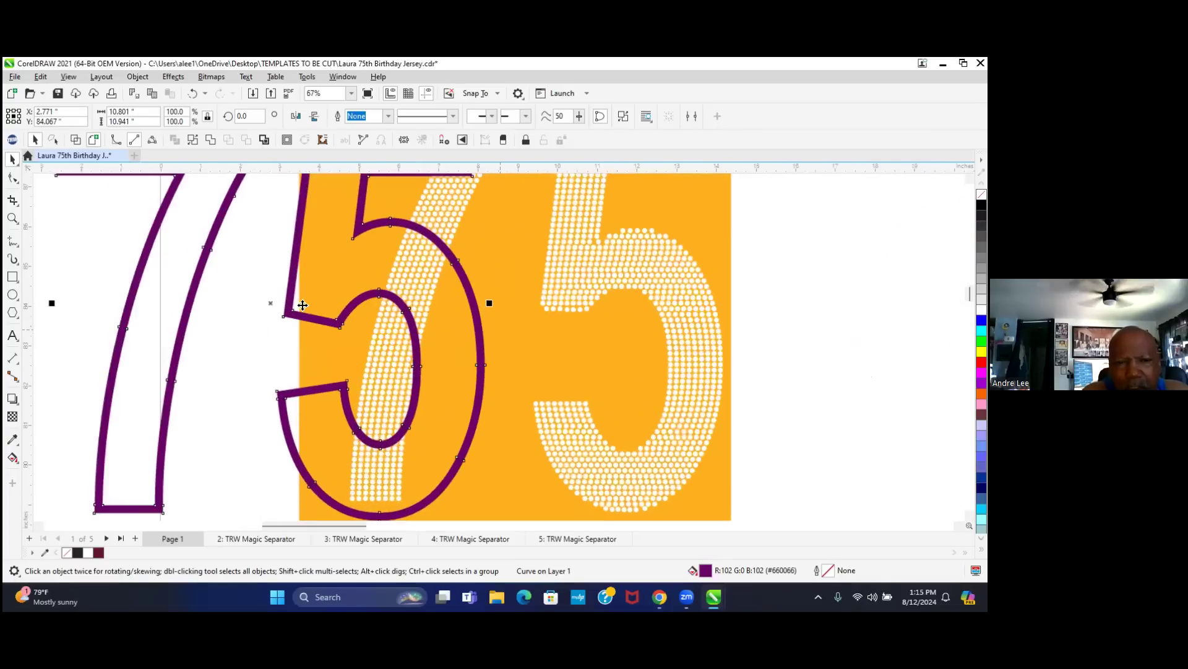
{"action": "scroll", "coordinate": [301, 305], "scroll_direction": "up", "scroll_amount": 2}
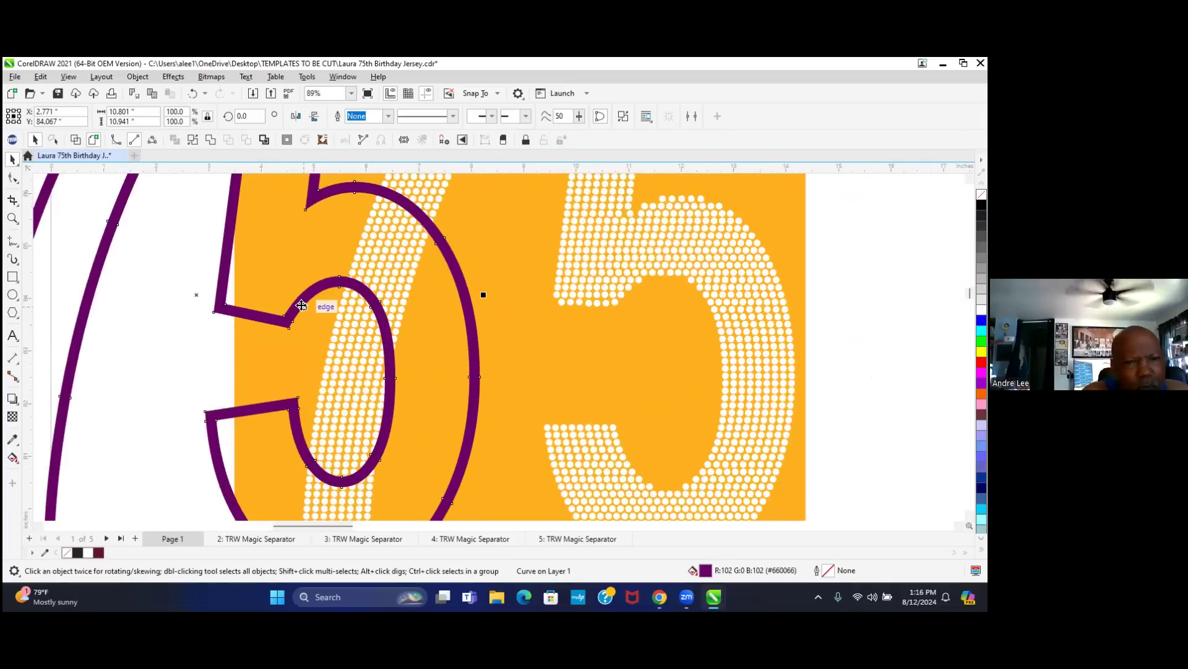
{"action": "scroll", "coordinate": [301, 304], "scroll_direction": "down", "scroll_amount": 1}
{"action": "scroll", "coordinate": [301, 304], "scroll_direction": "down", "scroll_amount": 1}
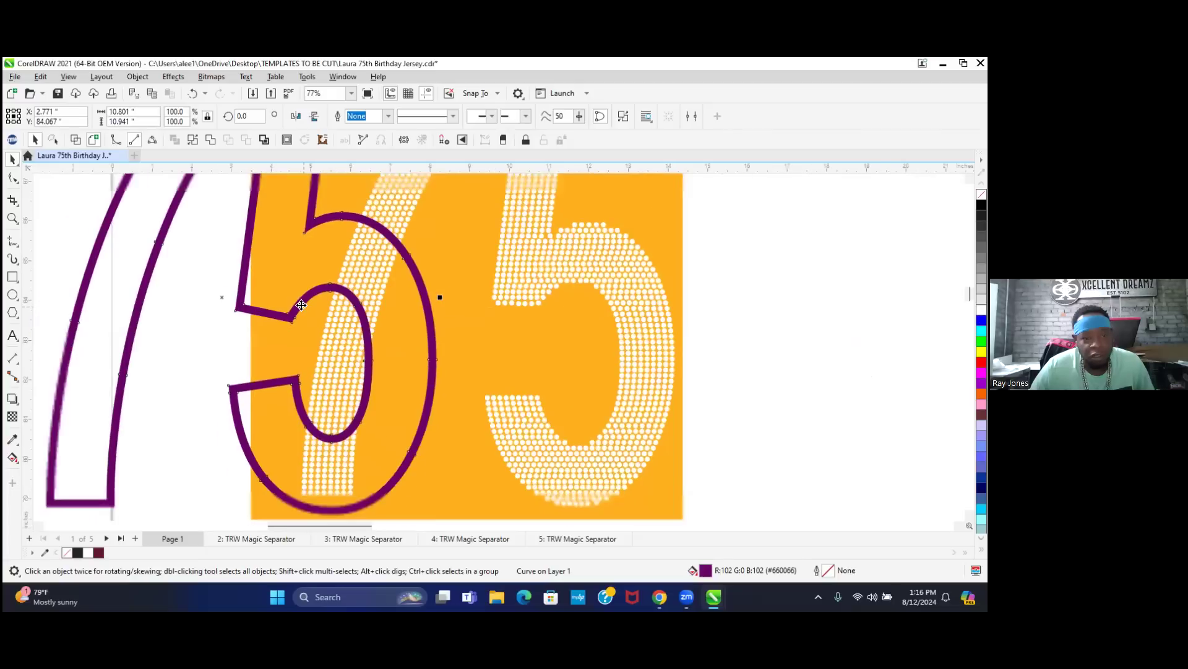
{"action": "scroll", "coordinate": [301, 305], "scroll_direction": "down", "scroll_amount": 1}
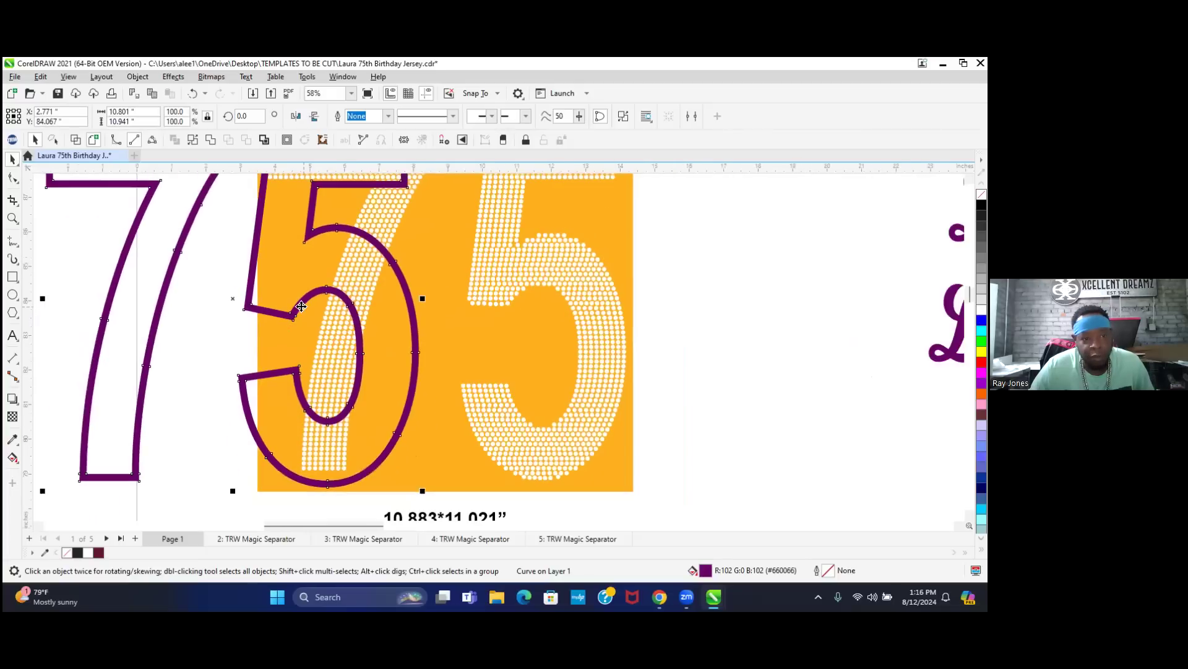
{"action": "scroll", "coordinate": [301, 304], "scroll_direction": "down", "scroll_amount": 1}
{"action": "scroll", "coordinate": [301, 305], "scroll_direction": "down", "scroll_amount": 1}
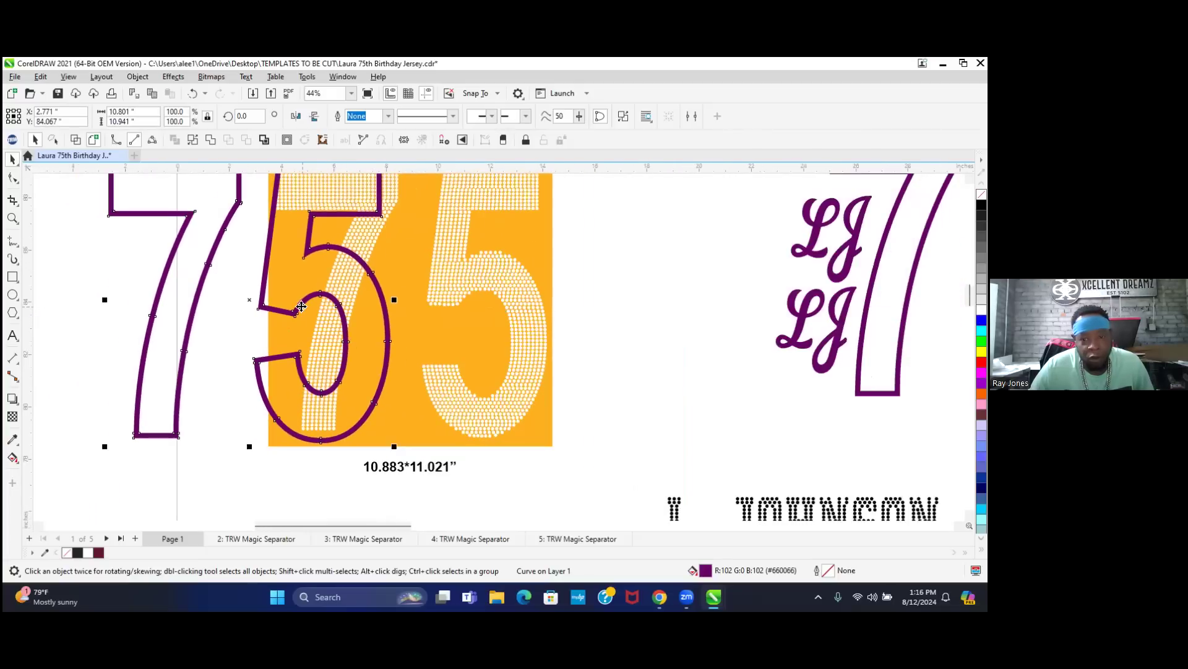
{"action": "scroll", "coordinate": [301, 305], "scroll_direction": "down", "scroll_amount": 2}
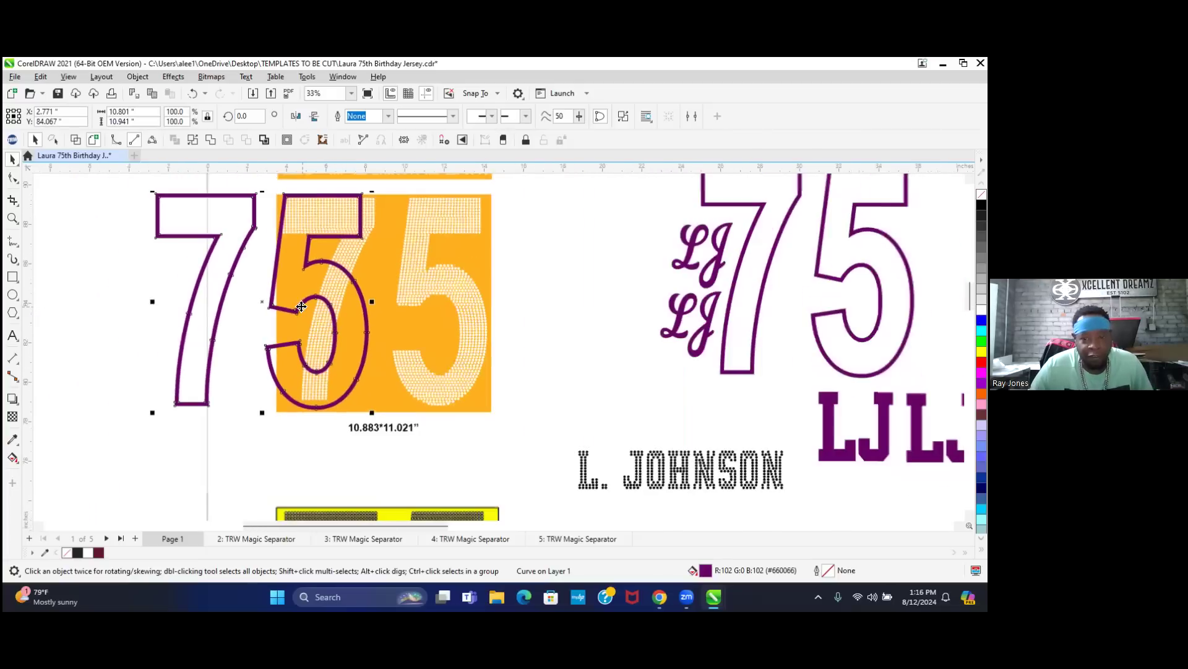
{"action": "scroll", "coordinate": [300, 305], "scroll_direction": "down", "scroll_amount": 1}
{"action": "scroll", "coordinate": [301, 305], "scroll_direction": "down", "scroll_amount": 1}
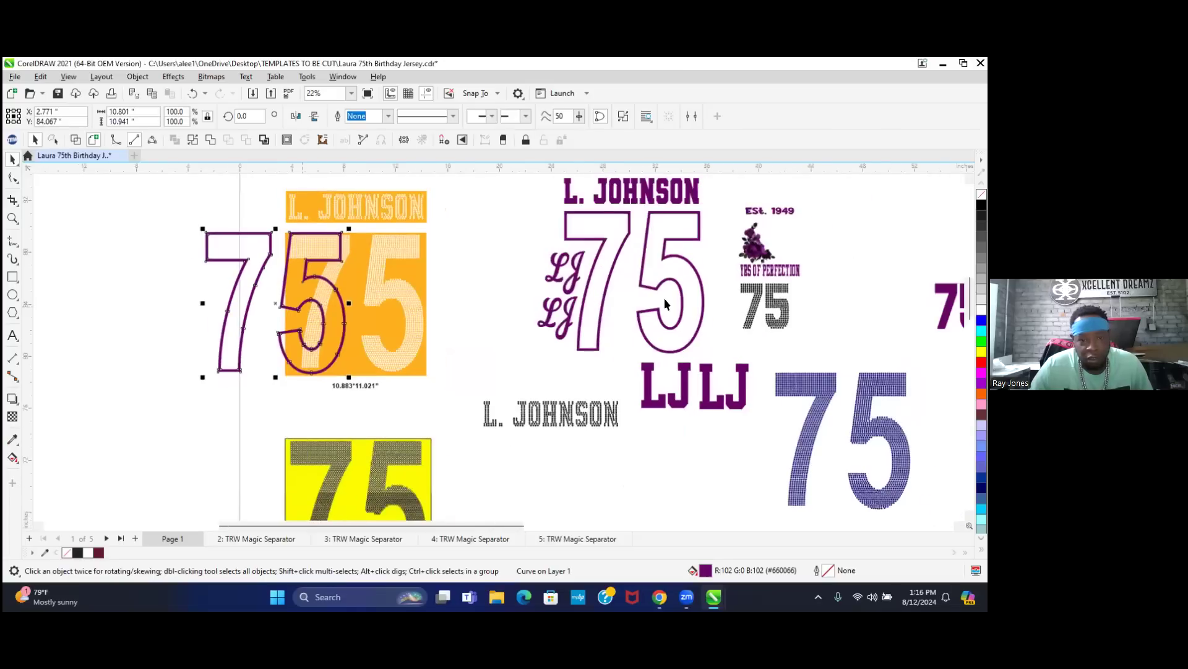
{"action": "scroll", "coordinate": [301, 305], "scroll_direction": "down", "scroll_amount": 2}
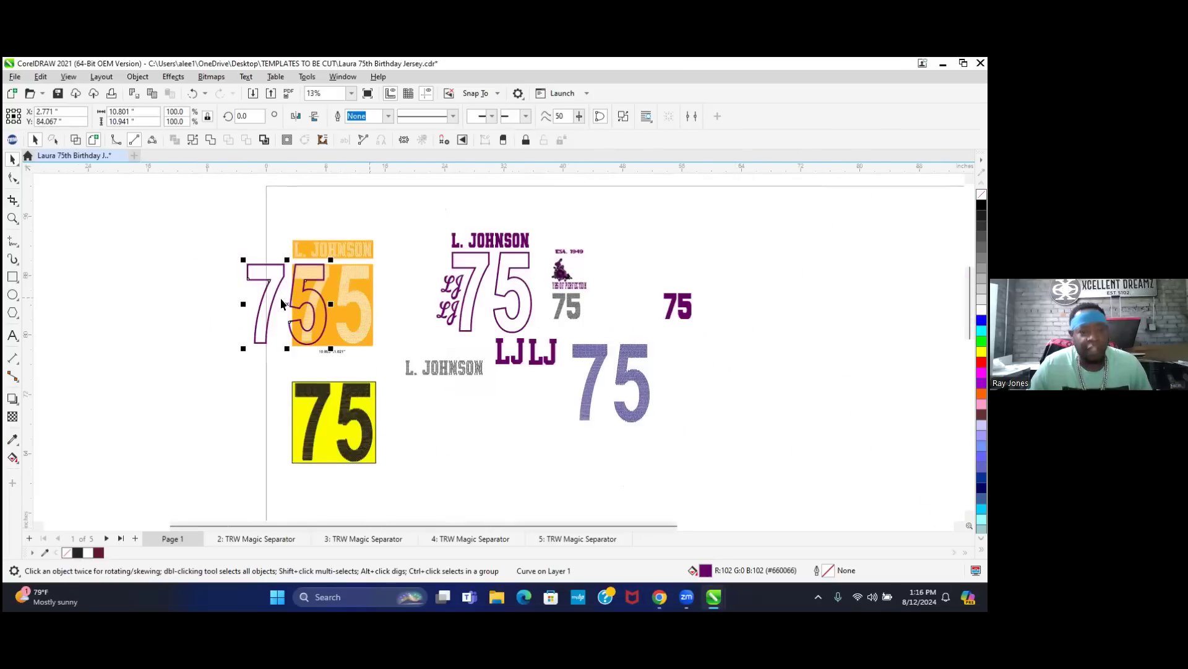
{"action": "scroll", "coordinate": [311, 304], "scroll_direction": "up", "scroll_amount": 1}
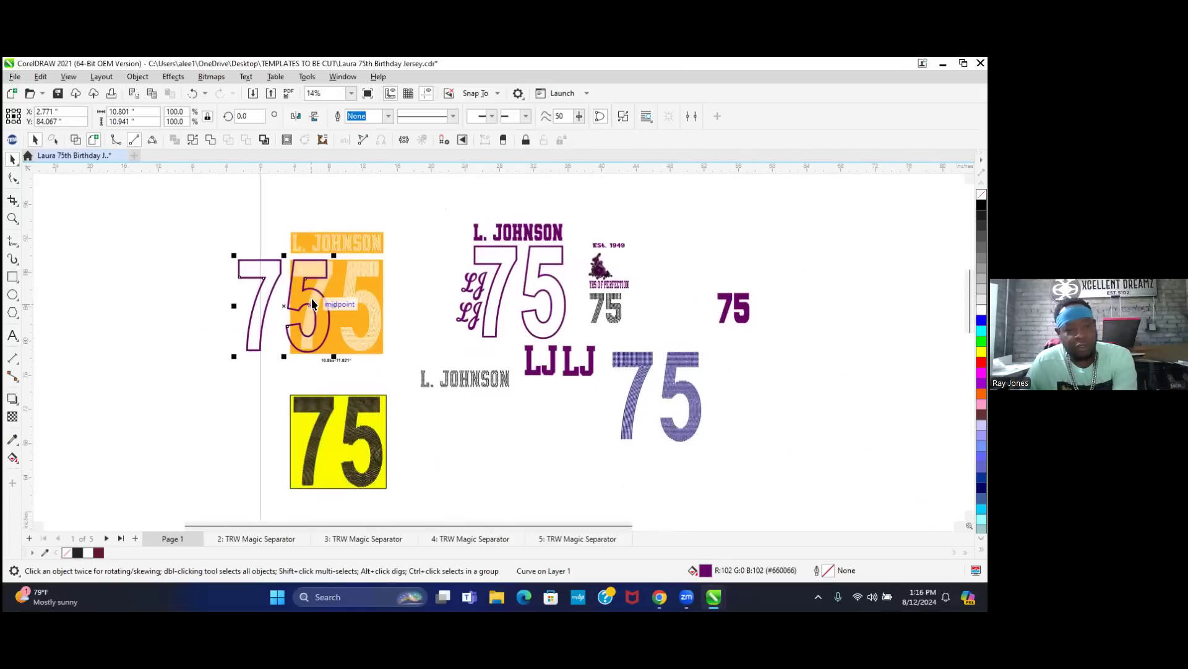
{"action": "key", "text": "Delete"}
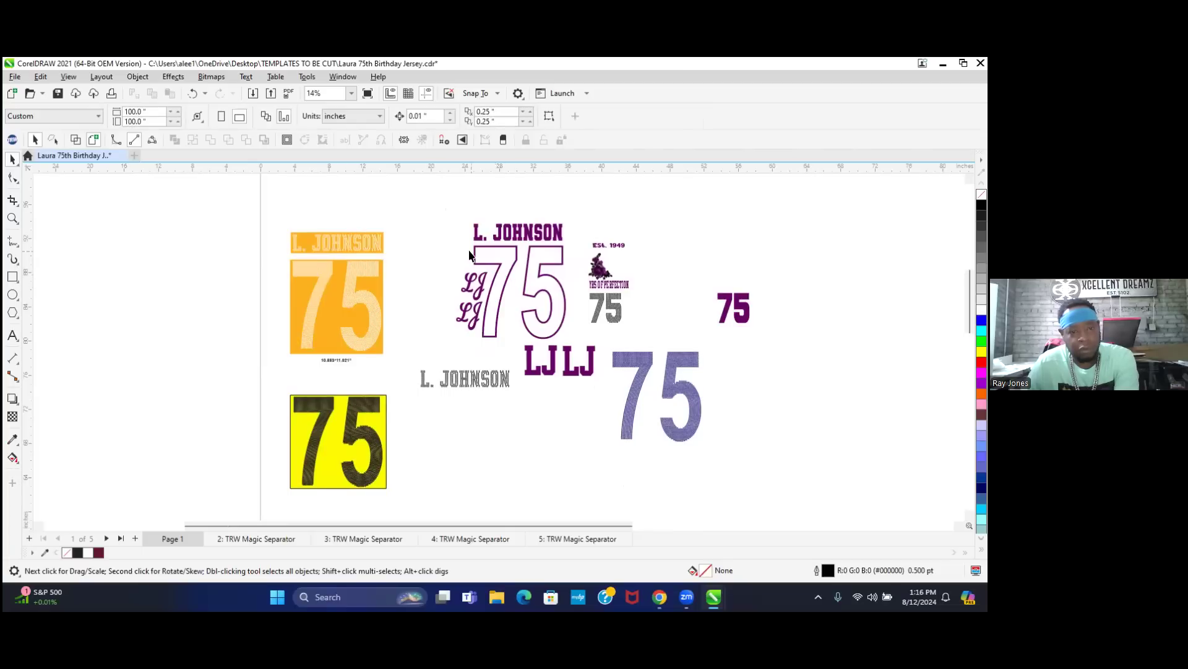
{"action": "left_click_drag", "start_coordinate": [444, 240], "coordinate": [571, 348]}
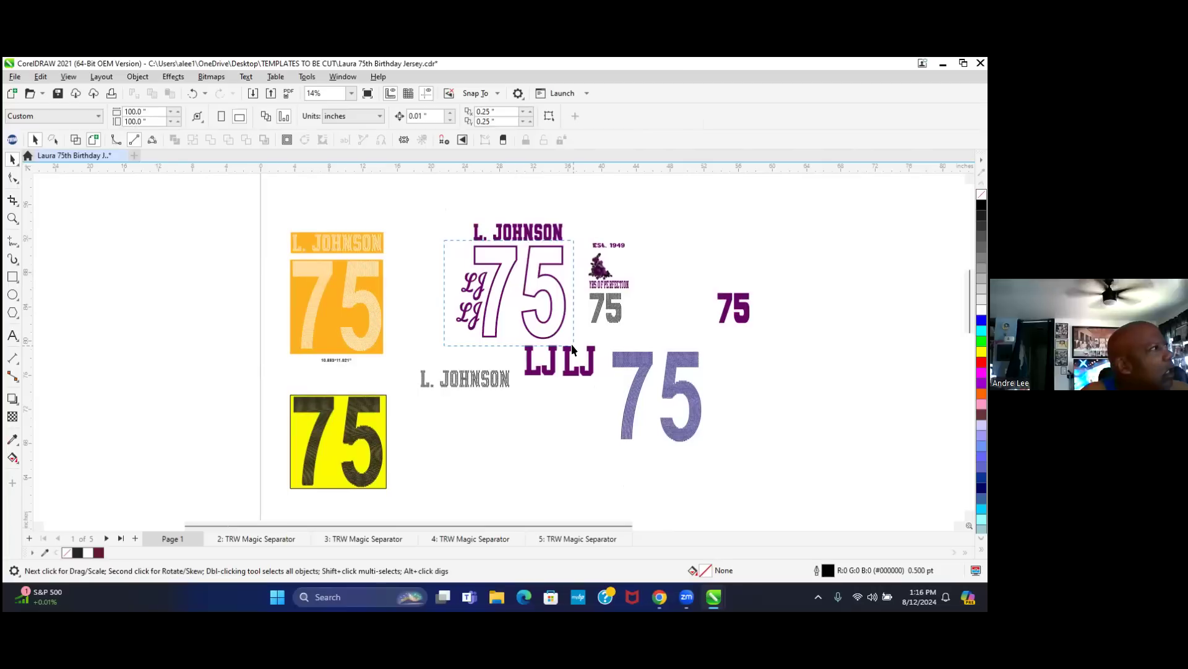
{"action": "left_click_drag", "start_coordinate": [571, 344], "coordinate": [571, 343]}
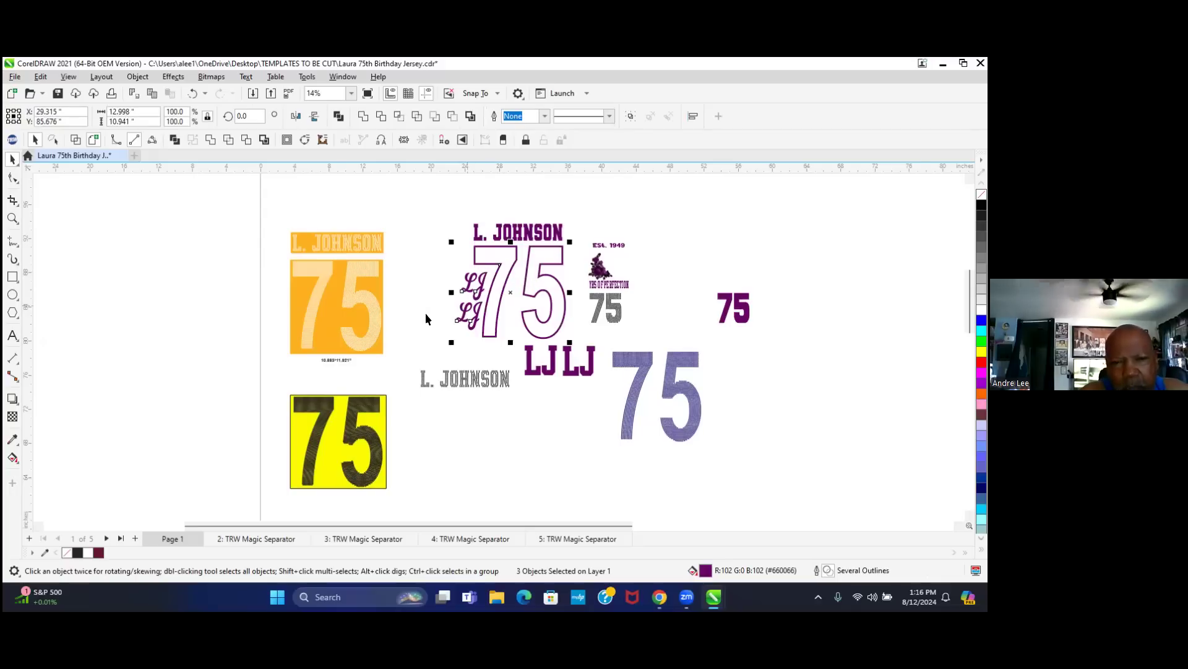
{"action": "left_click", "coordinate": [423, 248]}
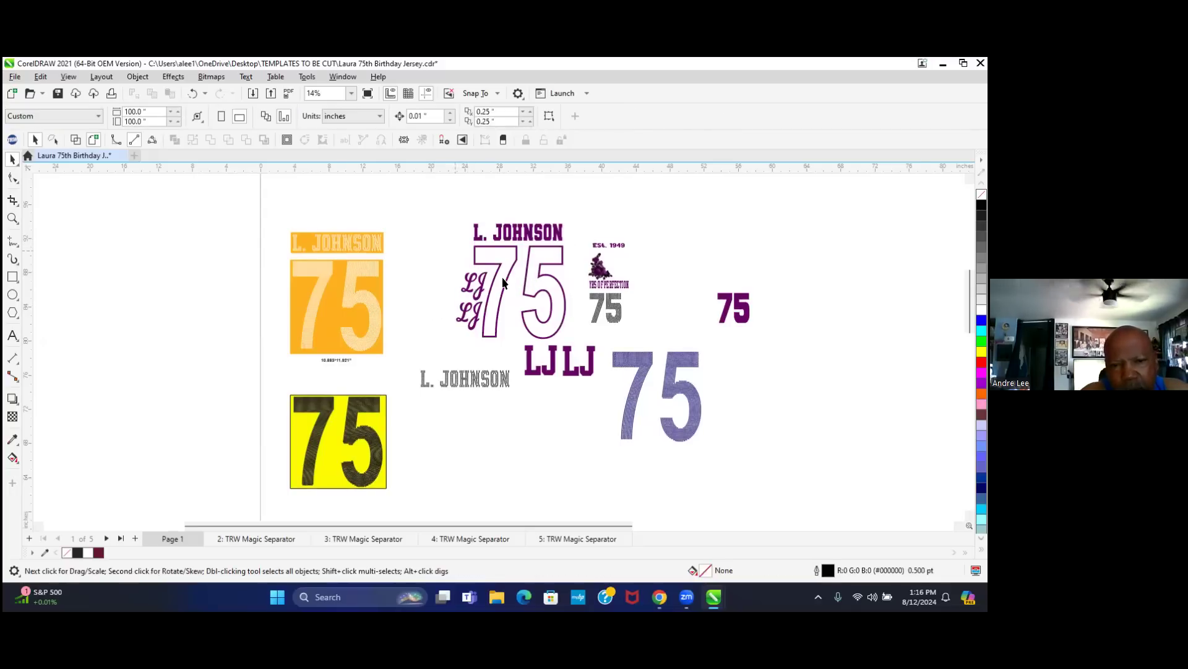
{"action": "scroll", "coordinate": [510, 273], "scroll_direction": "up", "scroll_amount": 1}
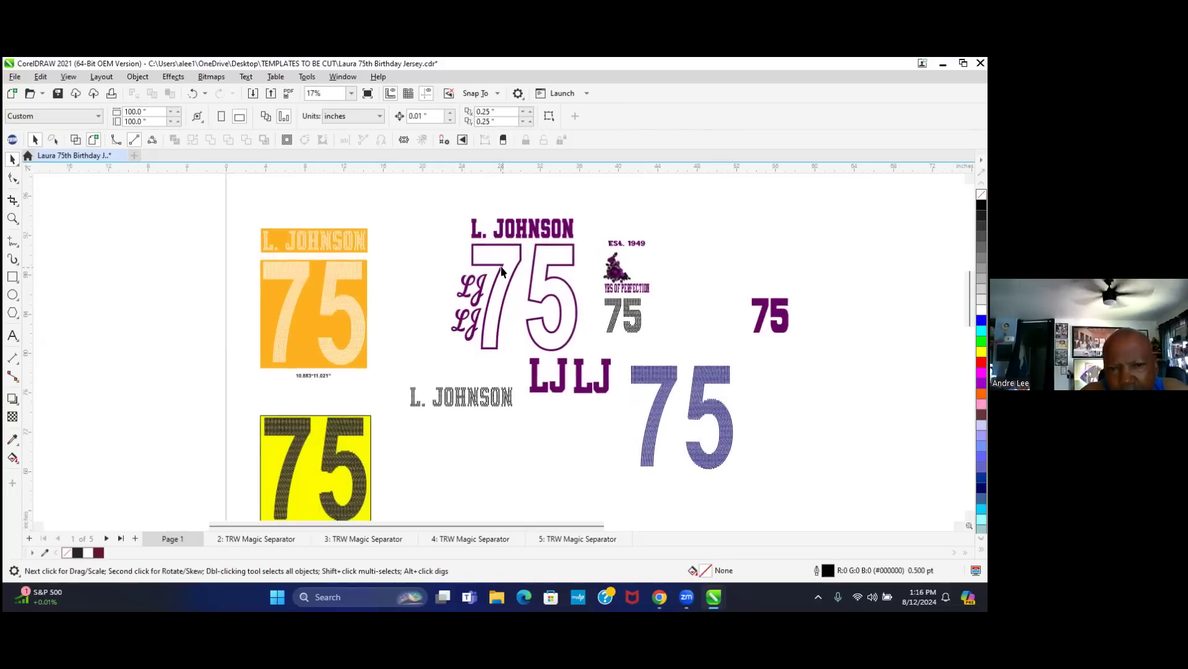
{"action": "scroll", "coordinate": [501, 271], "scroll_direction": "up", "scroll_amount": 1}
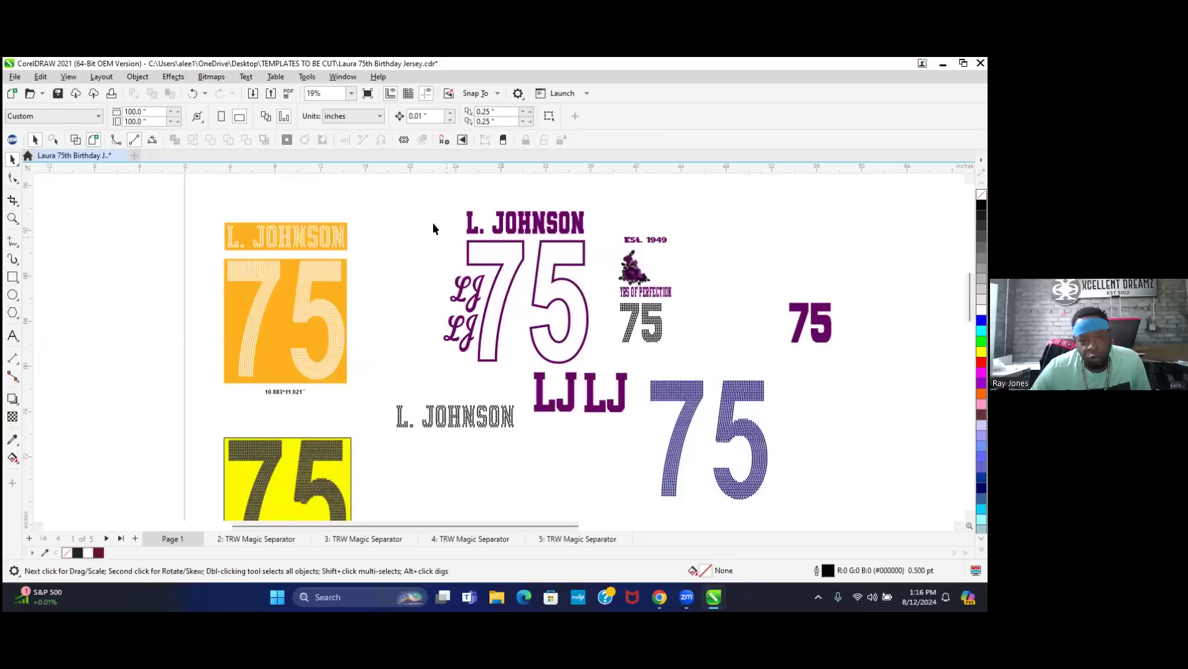
{"action": "left_click_drag", "start_coordinate": [418, 230], "coordinate": [603, 370]}
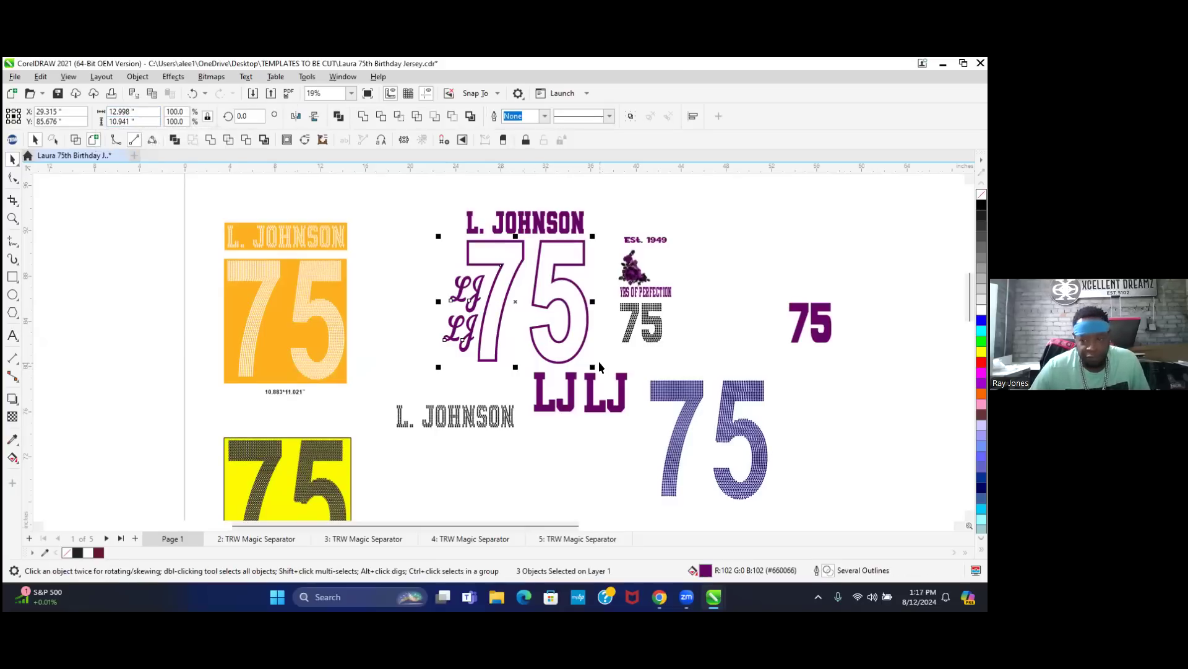
{"action": "left_click", "coordinate": [607, 202]}
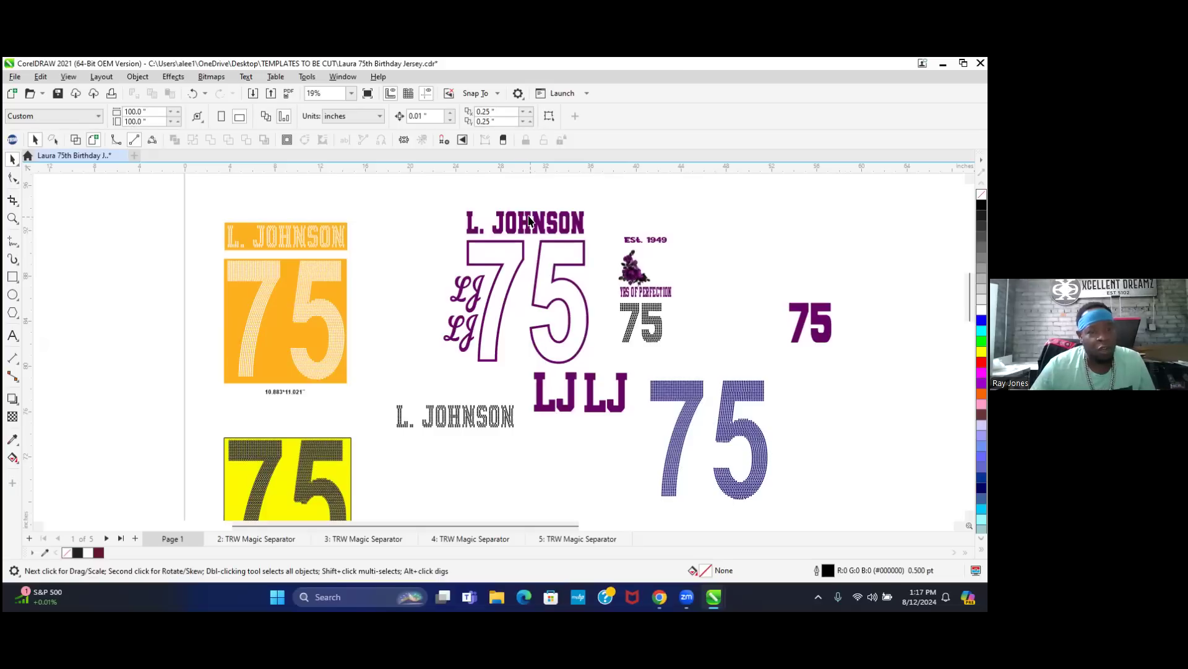
{"action": "left_click_drag", "start_coordinate": [428, 233], "coordinate": [596, 369]}
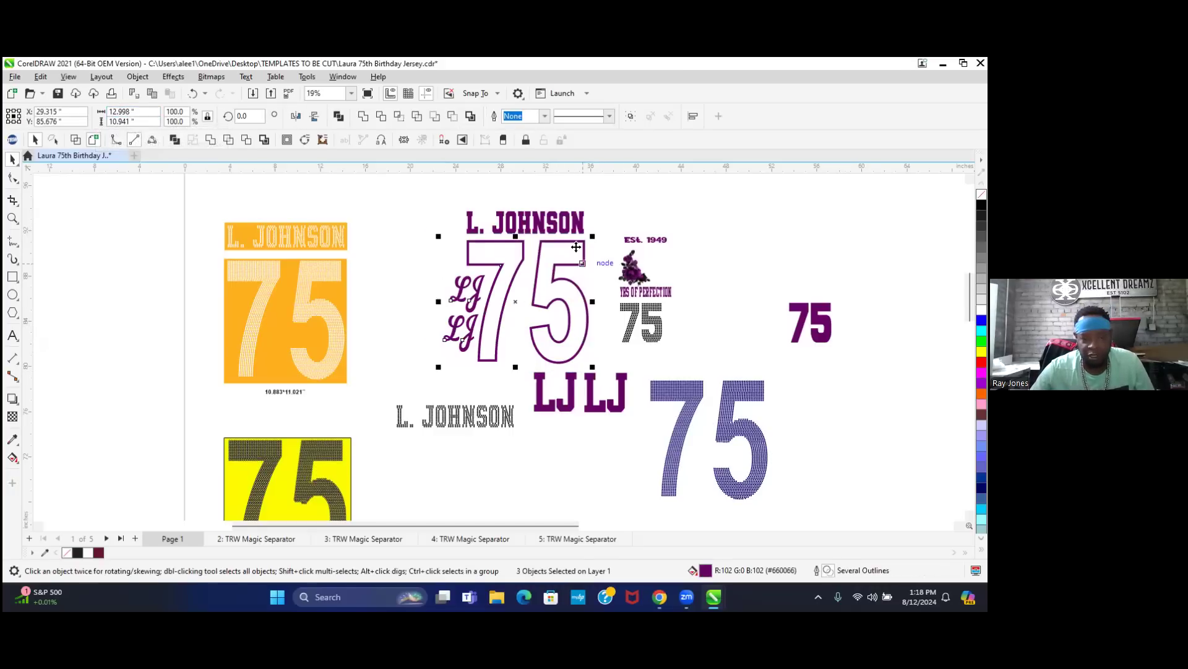
{"action": "left_click", "coordinate": [561, 195]}
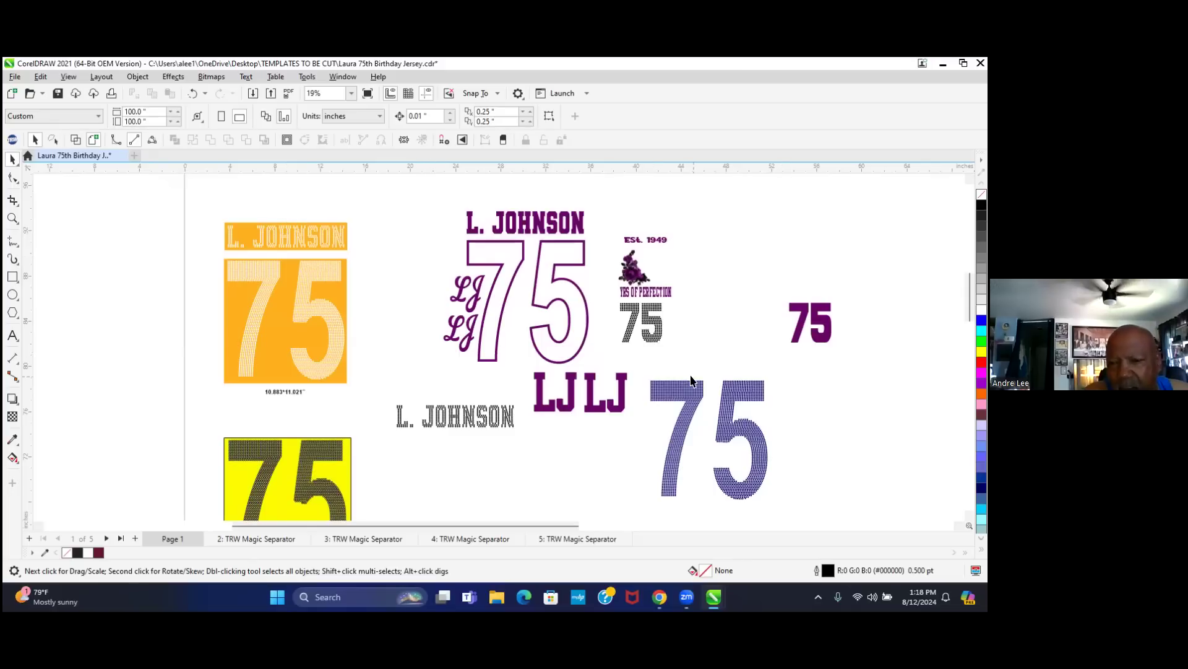
- Zoom in and select the blue rhinestone 75 group of 2140 stones, then zoom out
{"action": "scroll", "coordinate": [689, 424], "scroll_direction": "up", "scroll_amount": 1}
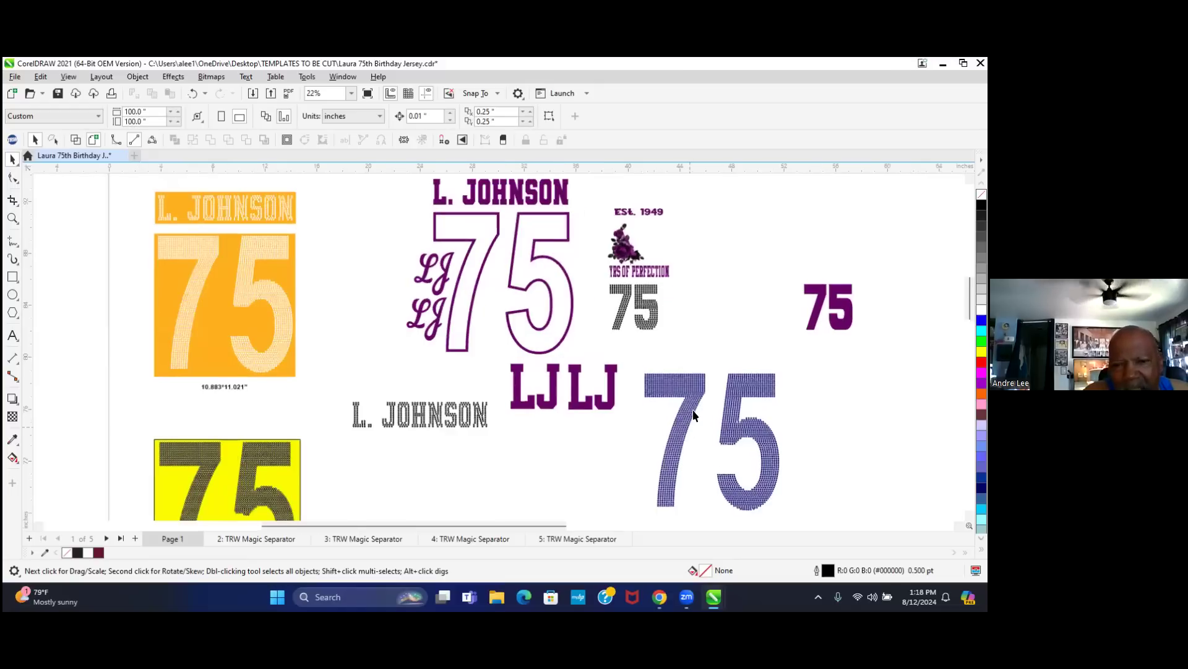
{"action": "scroll", "coordinate": [693, 399], "scroll_direction": "up", "scroll_amount": 2}
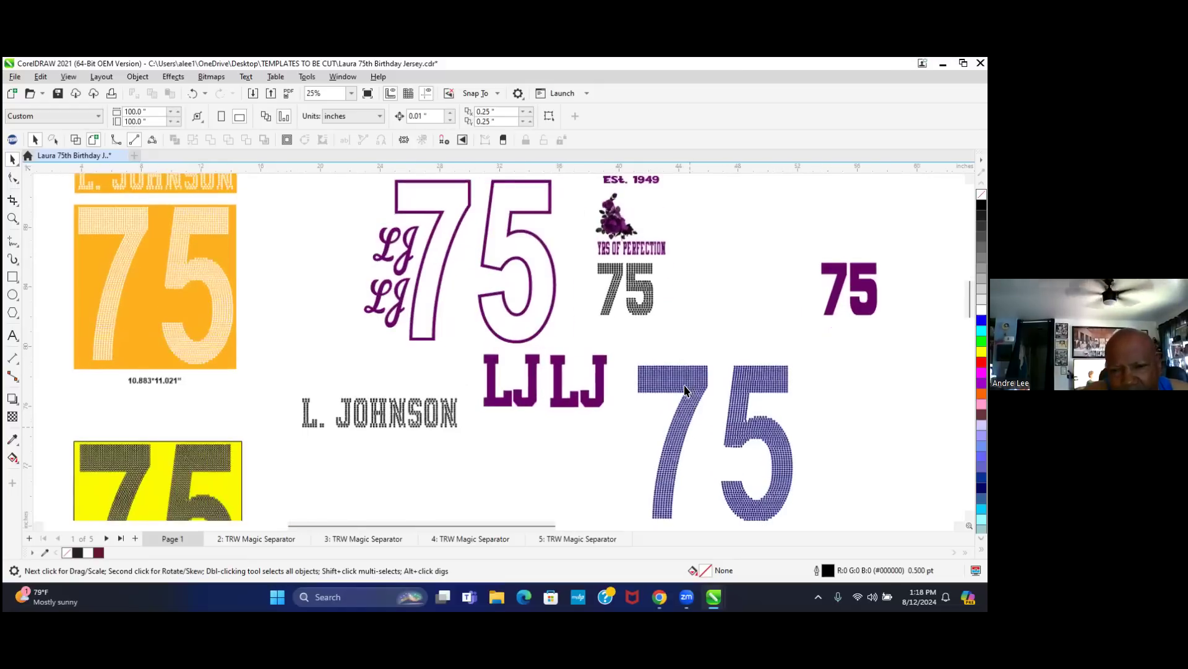
{"action": "scroll", "coordinate": [689, 396], "scroll_direction": "up", "scroll_amount": 1}
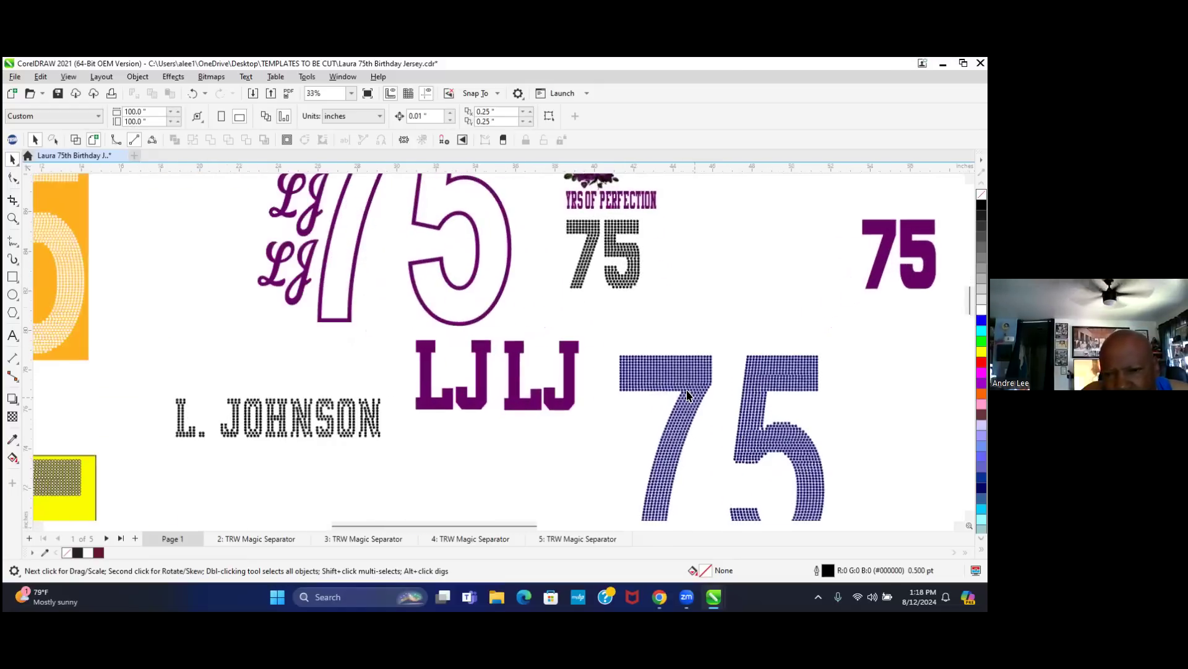
{"action": "scroll", "coordinate": [689, 395], "scroll_direction": "up", "scroll_amount": 1}
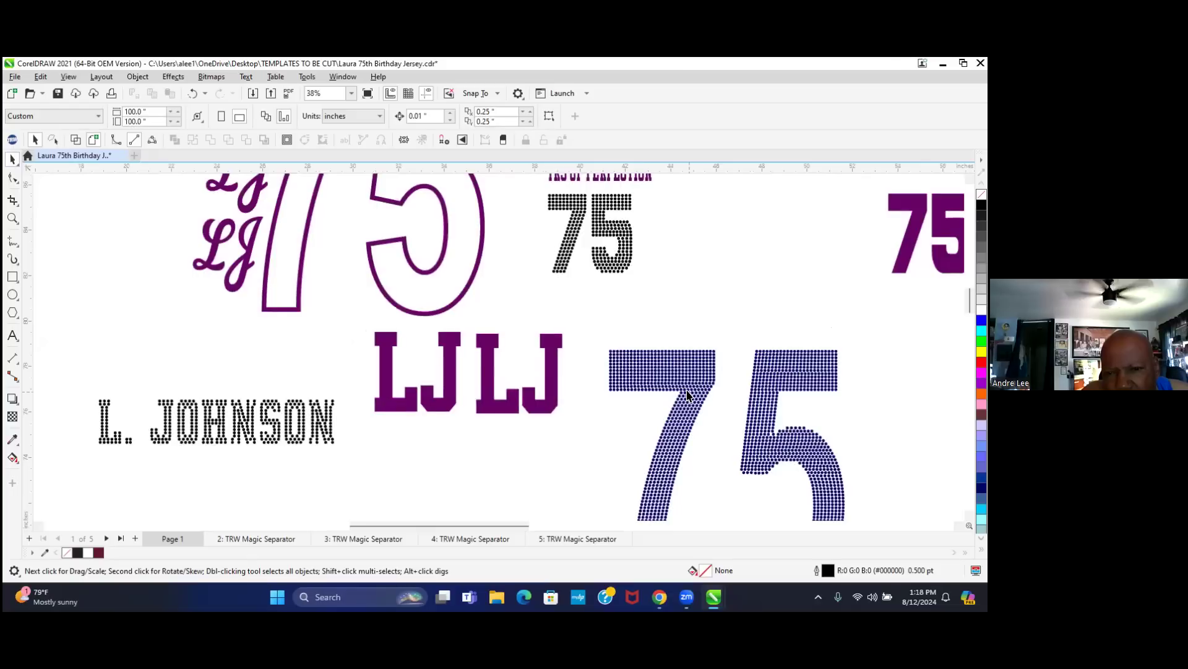
{"action": "scroll", "coordinate": [689, 395], "scroll_direction": "up", "scroll_amount": 1}
{"action": "scroll", "coordinate": [689, 395], "scroll_direction": "up", "scroll_amount": 2}
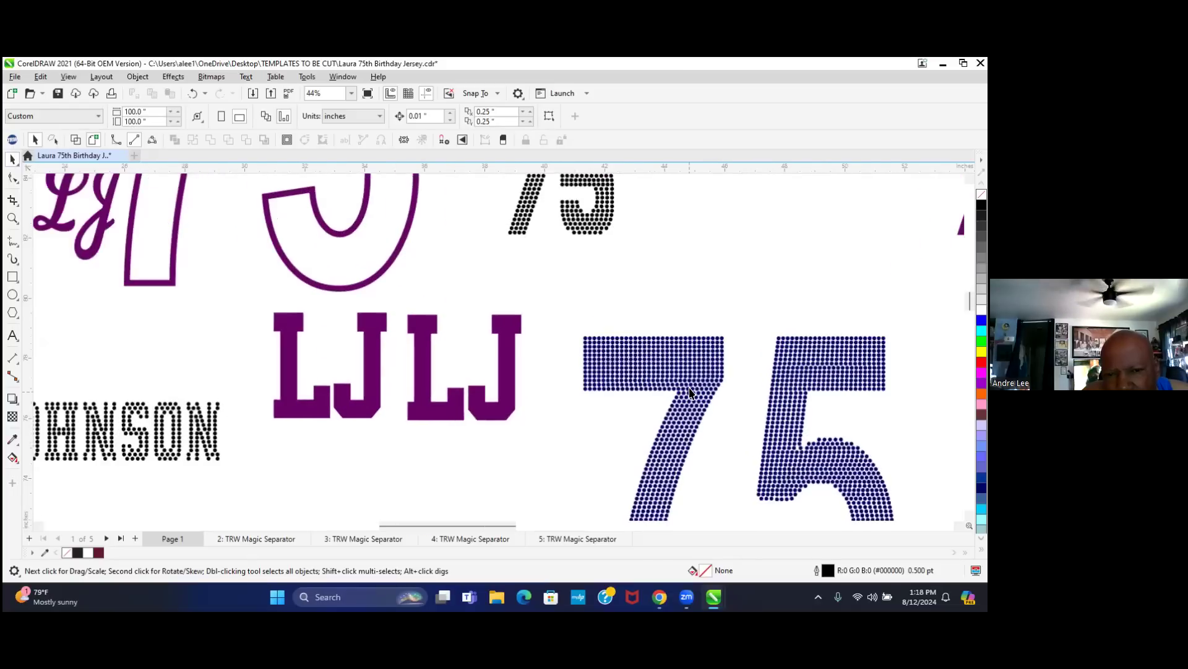
{"action": "scroll", "coordinate": [702, 365], "scroll_direction": "up", "scroll_amount": 1}
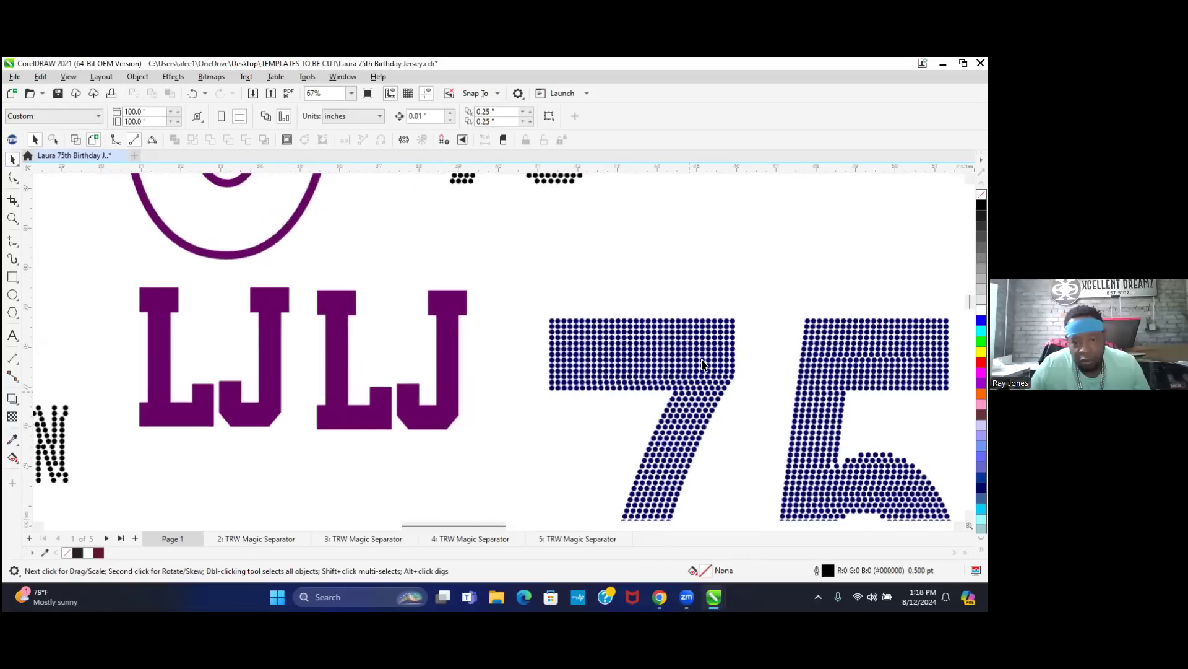
{"action": "scroll", "coordinate": [702, 364], "scroll_direction": "up", "scroll_amount": 7}
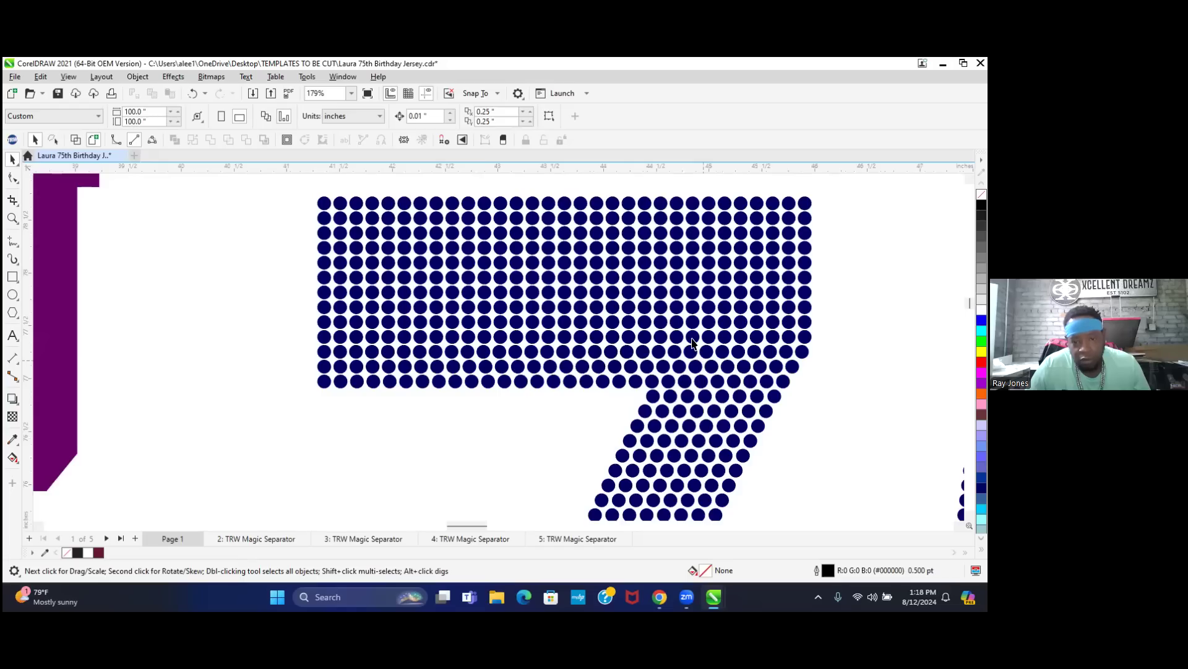
{"action": "left_click", "coordinate": [681, 363]}
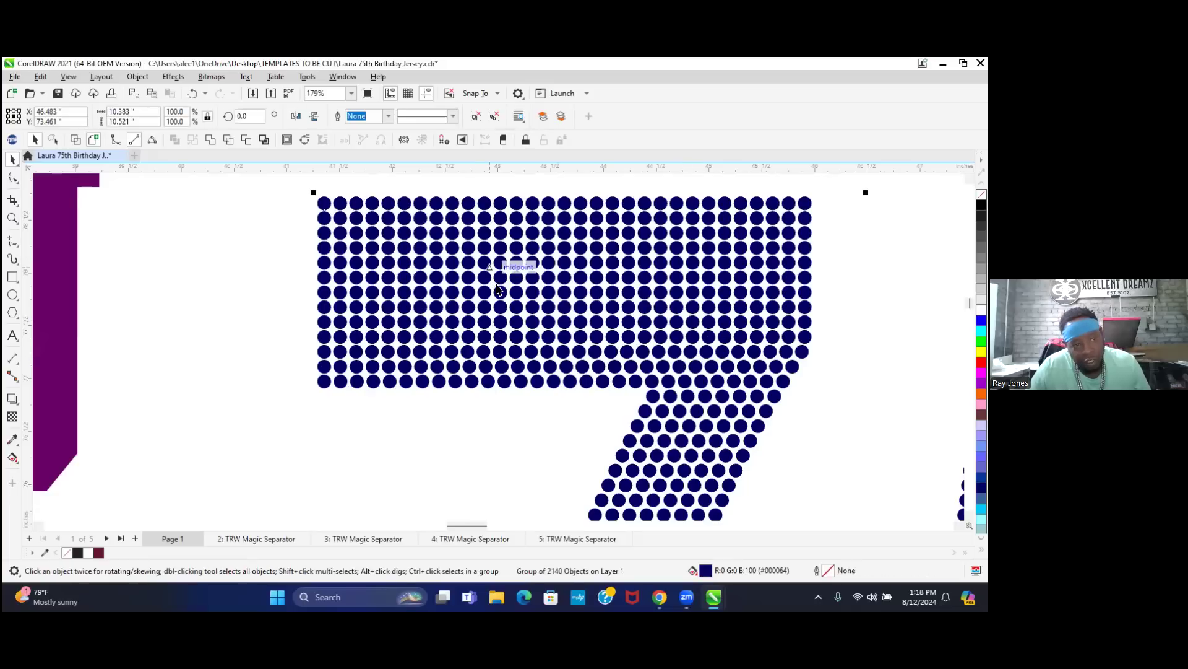
{"action": "scroll", "coordinate": [499, 291], "scroll_direction": "down", "scroll_amount": 1}
{"action": "scroll", "coordinate": [464, 273], "scroll_direction": "down", "scroll_amount": 1}
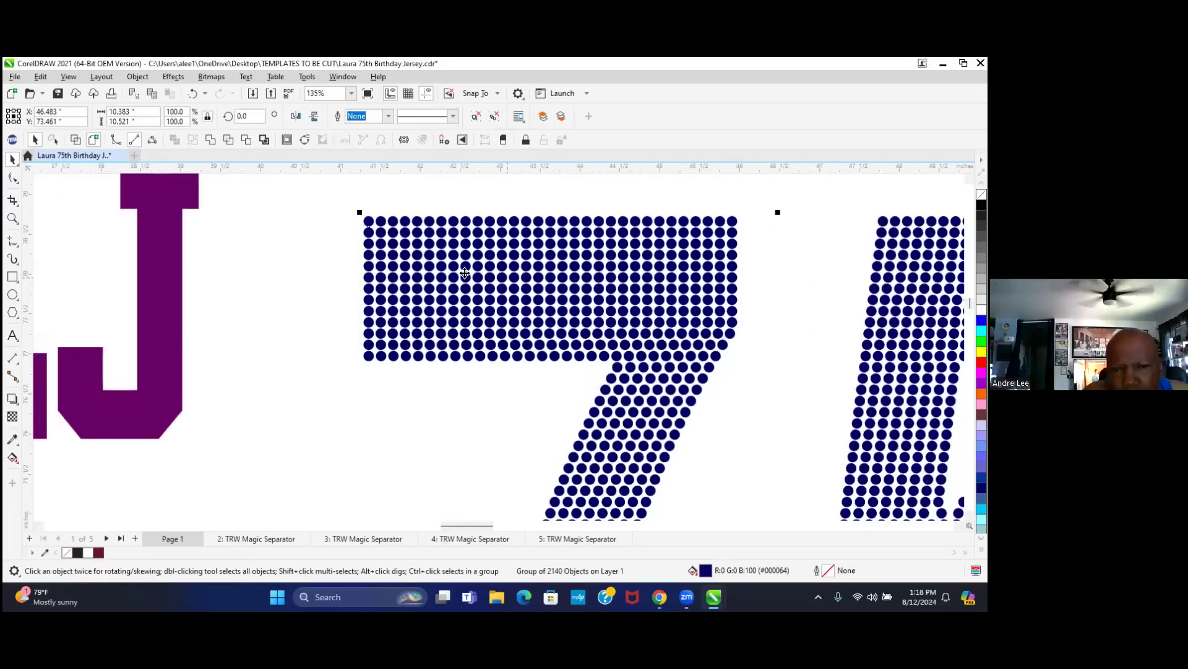
{"action": "scroll", "coordinate": [464, 273], "scroll_direction": "down", "scroll_amount": 2}
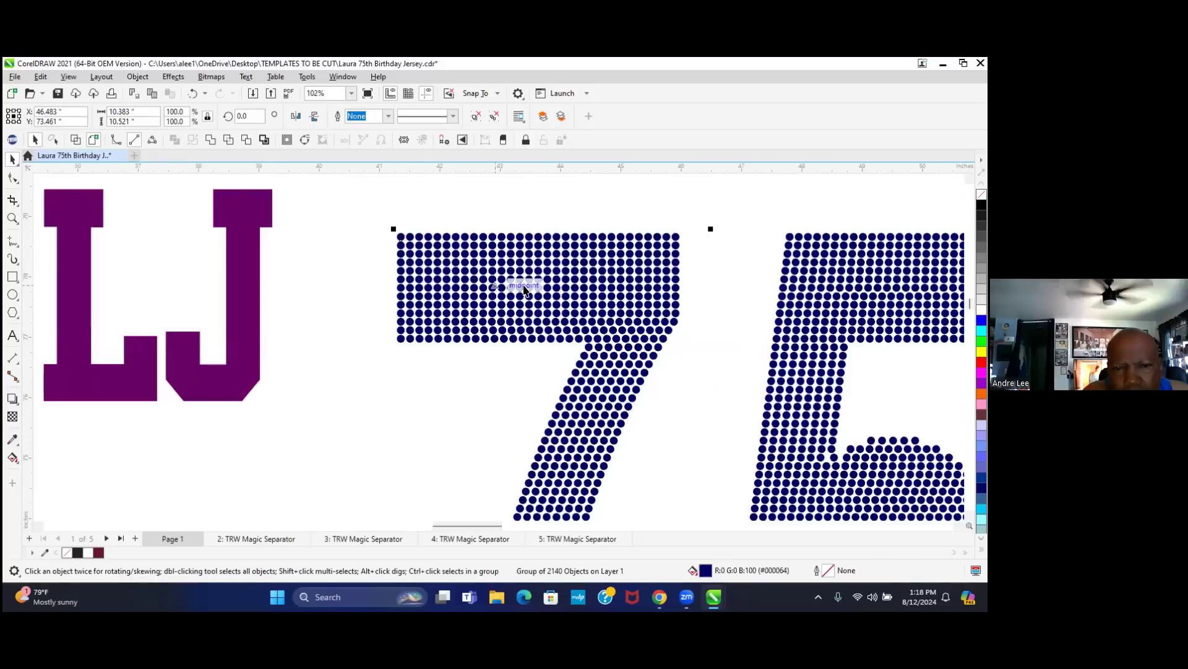
{"action": "scroll", "coordinate": [489, 274], "scroll_direction": "down", "scroll_amount": 1}
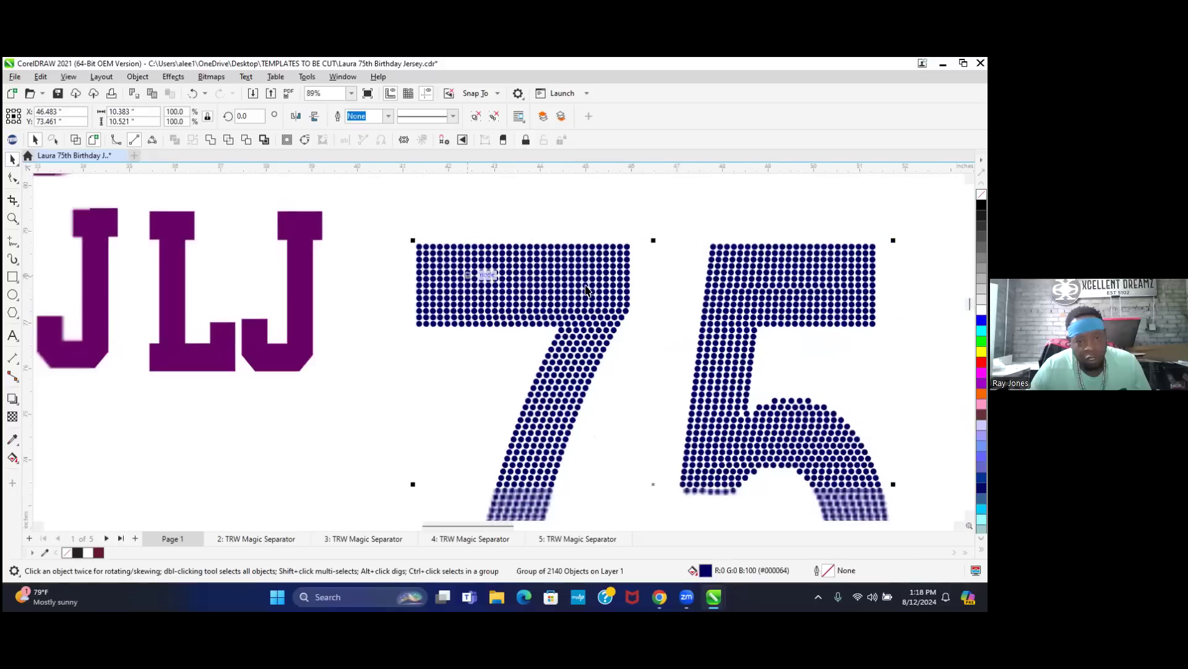
{"action": "scroll", "coordinate": [495, 274], "scroll_direction": "down", "scroll_amount": 1}
{"action": "scroll", "coordinate": [548, 282], "scroll_direction": "down", "scroll_amount": 1}
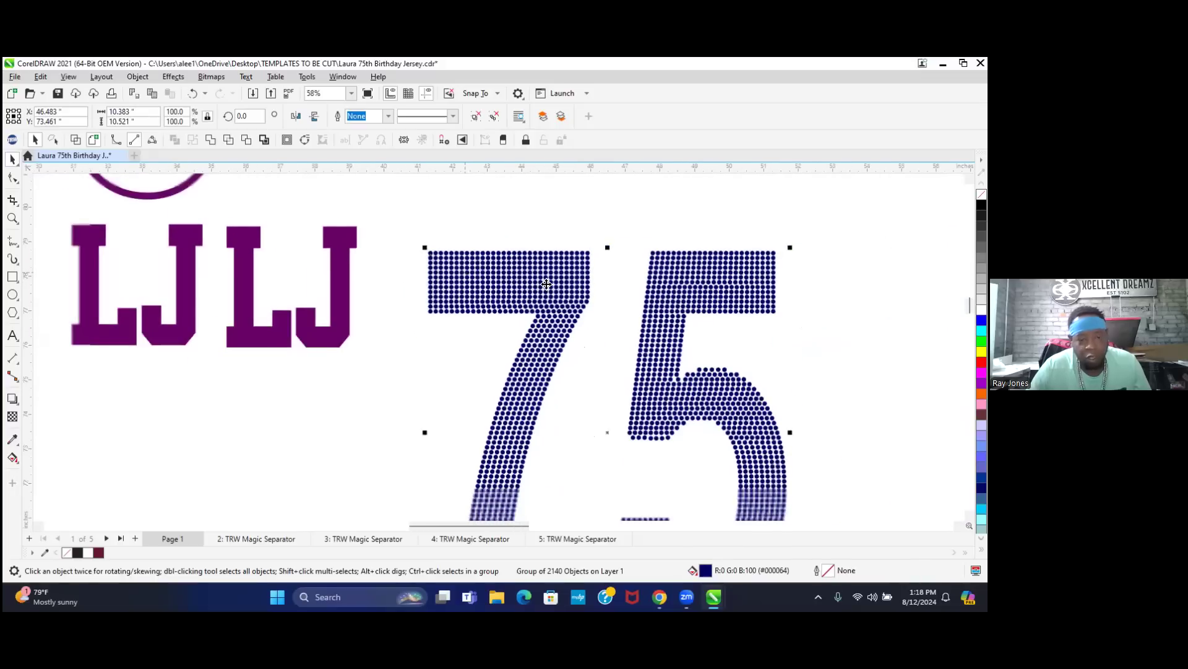
{"action": "scroll", "coordinate": [547, 283], "scroll_direction": "down", "scroll_amount": 1}
{"action": "scroll", "coordinate": [557, 284], "scroll_direction": "down", "scroll_amount": 5}
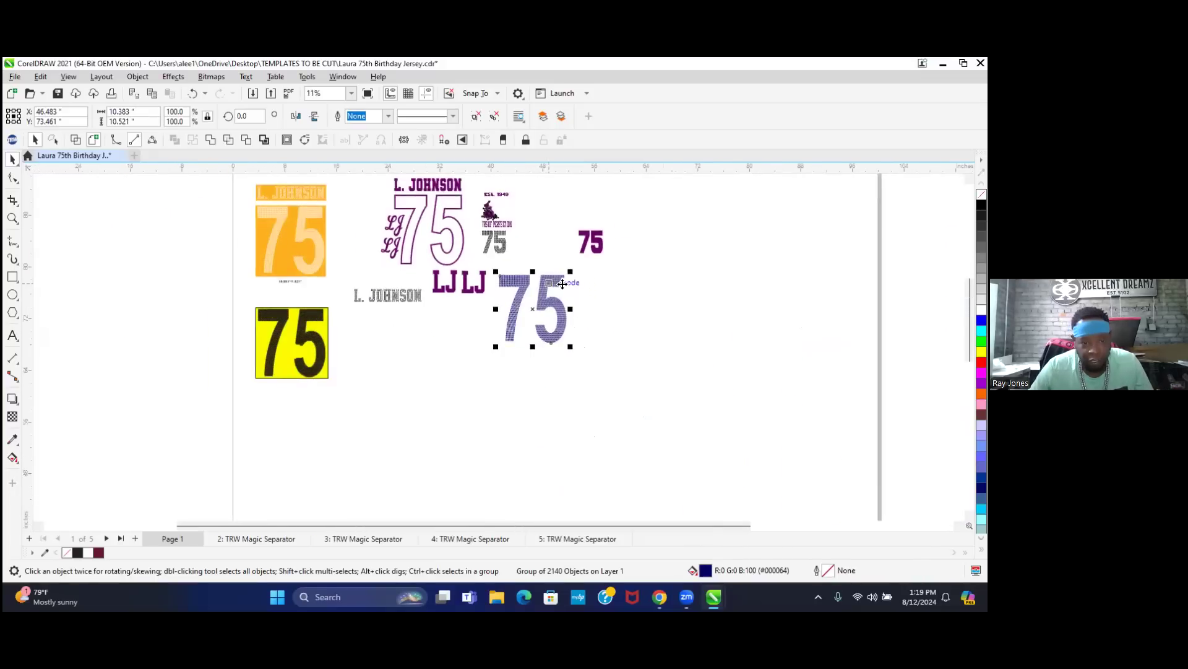
{"action": "scroll", "coordinate": [548, 279], "scroll_direction": "up", "scroll_amount": 1}
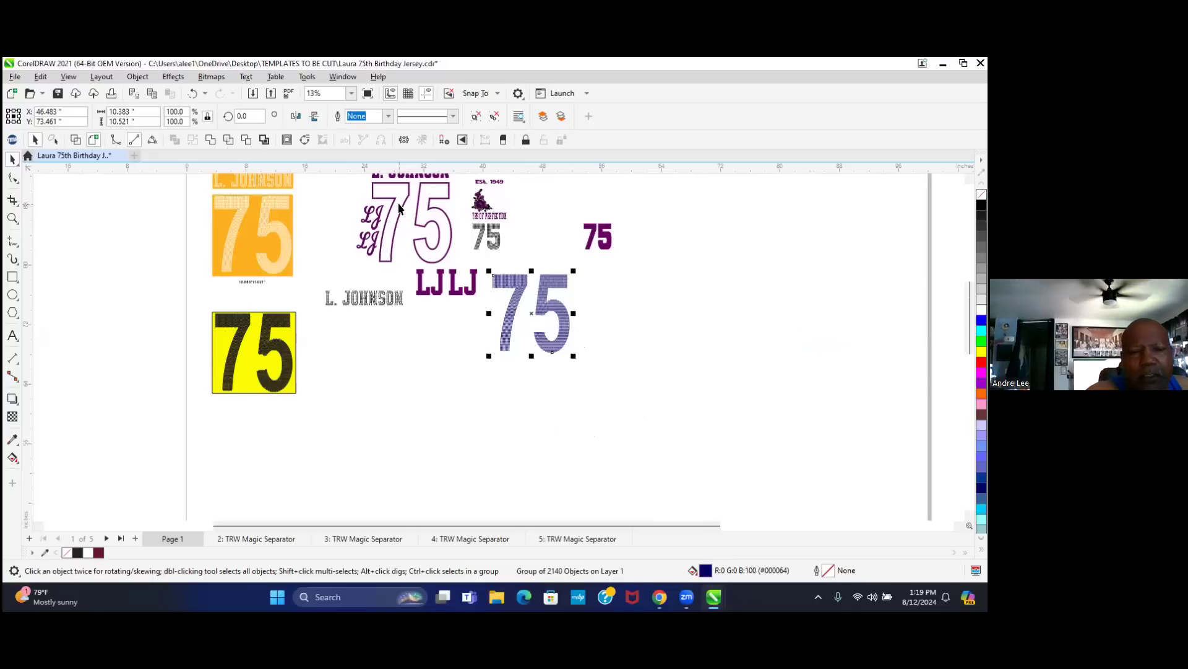
- Deselect the blue 75 and create a new 13 by 19 inch document with Ctrl+N
{"action": "left_click", "coordinate": [530, 244]}
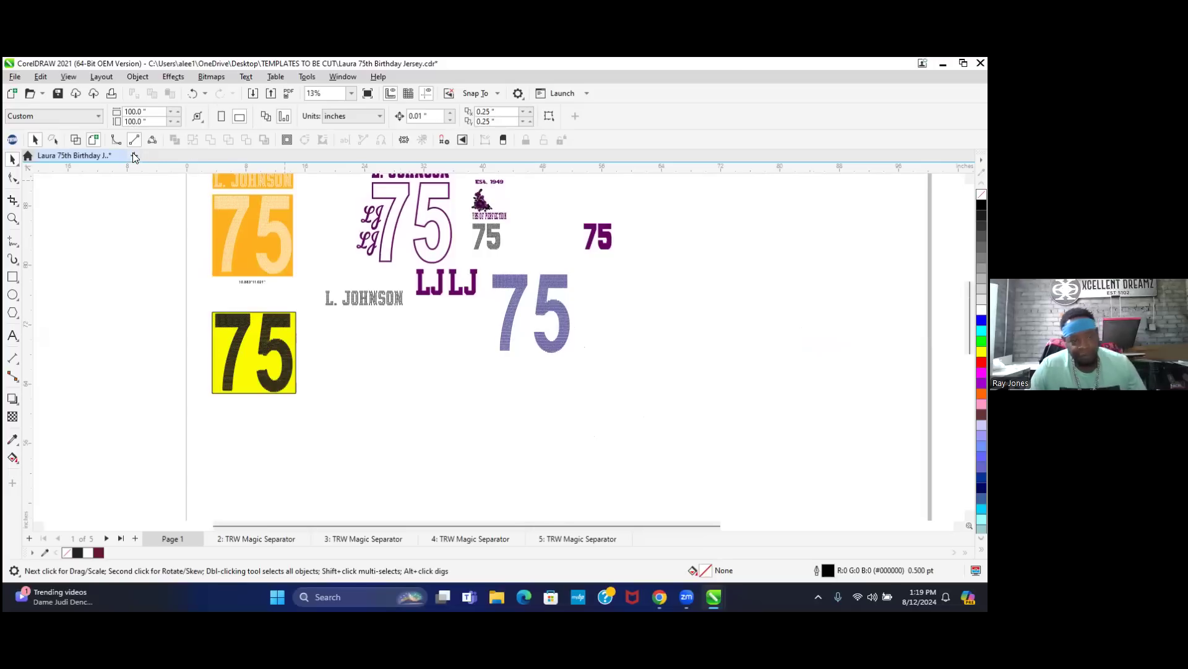
{"action": "key", "text": "ctrl+n"}
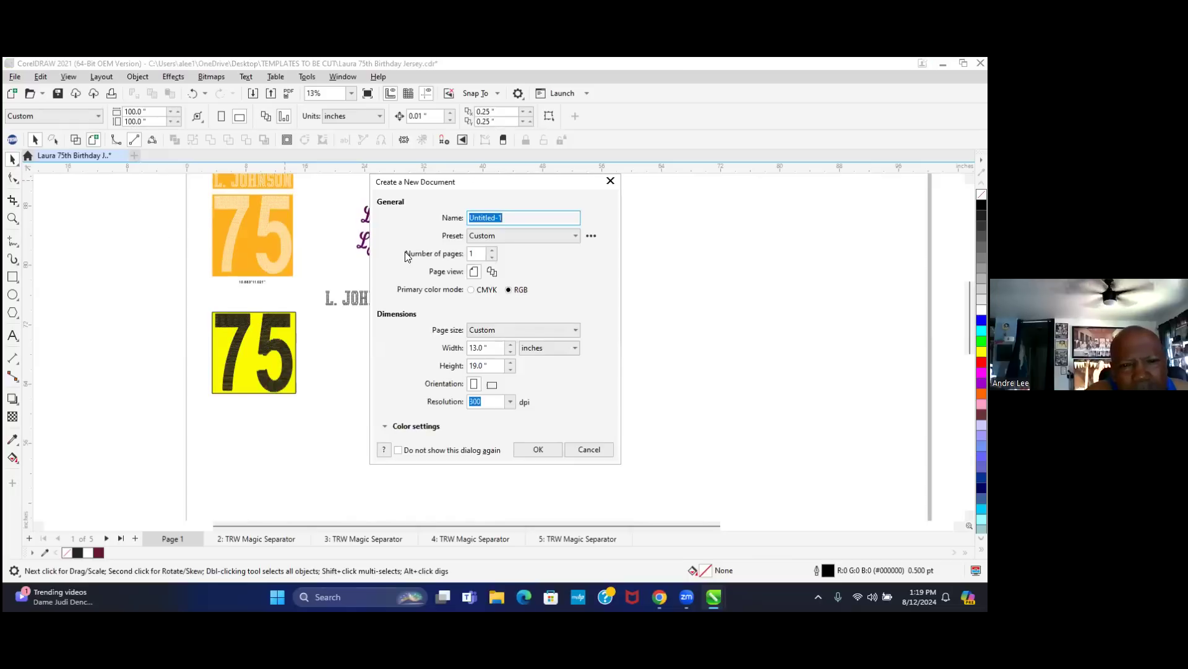
{"action": "left_click", "coordinate": [538, 449]}
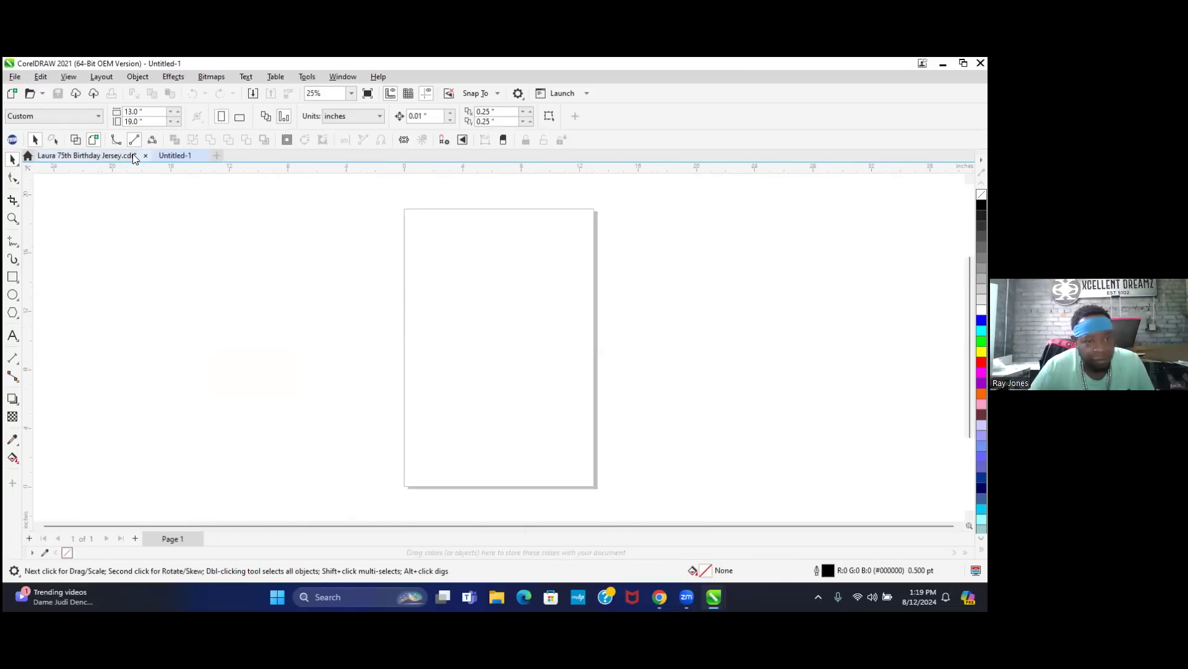
- In the birthday jersey file, select the purple outlined 75
{"action": "left_click", "coordinate": [132, 155]}
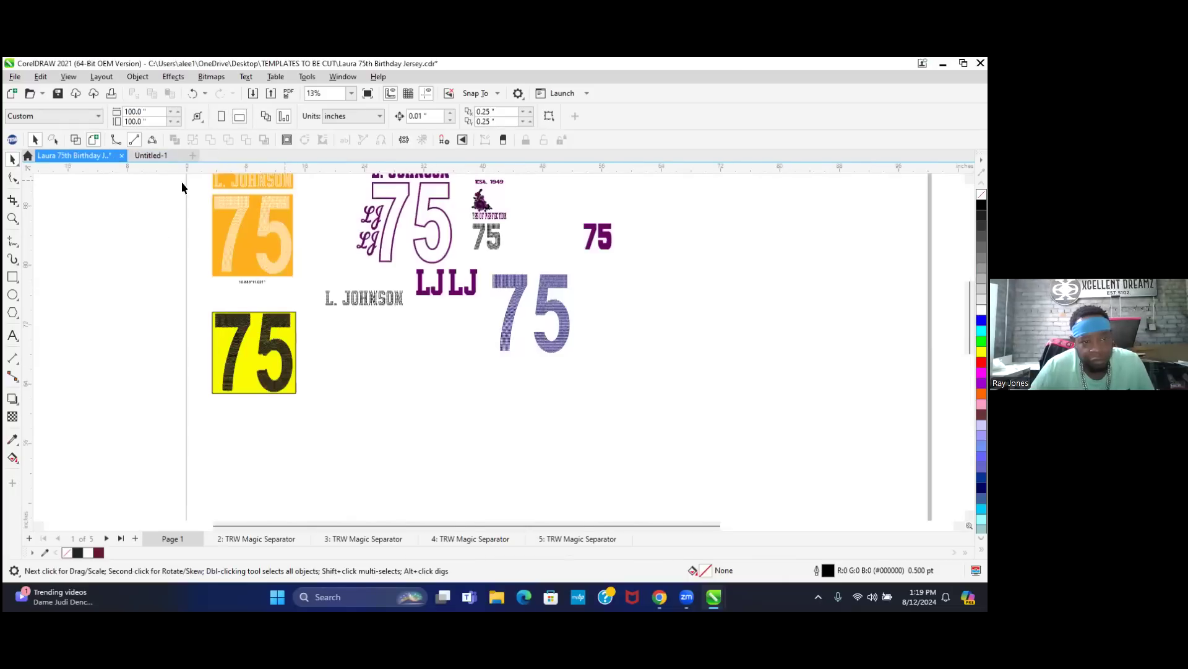
{"action": "left_click", "coordinate": [418, 222]}
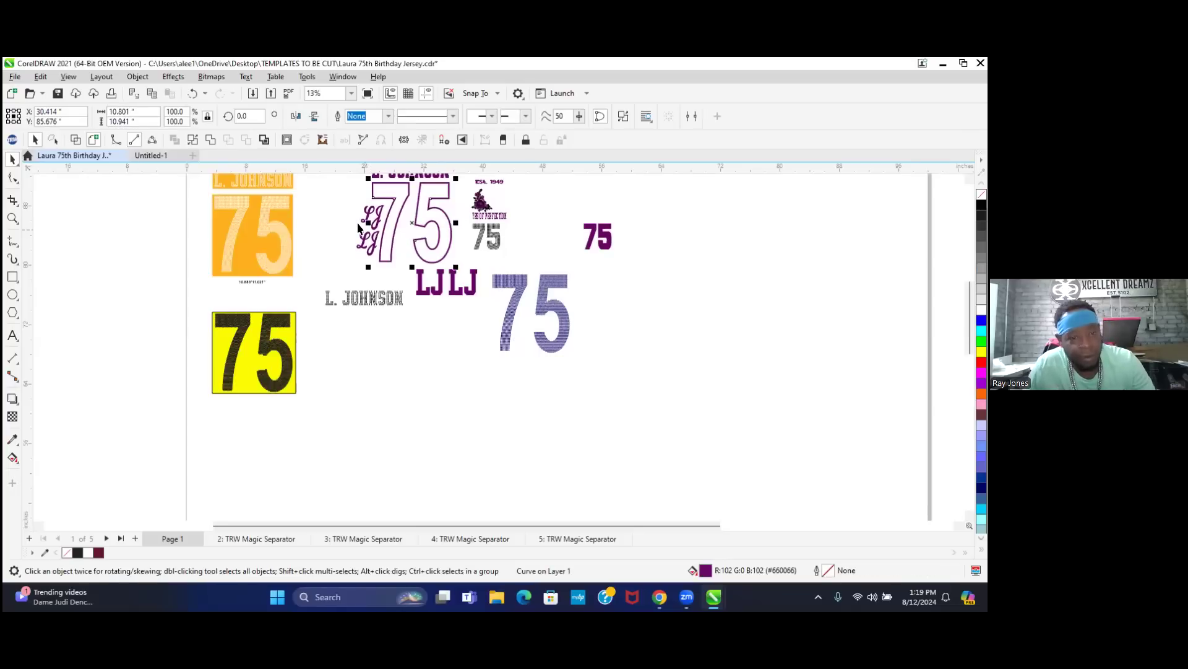
{"action": "scroll", "coordinate": [368, 223], "scroll_direction": "up", "scroll_amount": 1}
{"action": "scroll", "coordinate": [369, 204], "scroll_direction": "up", "scroll_amount": 2}
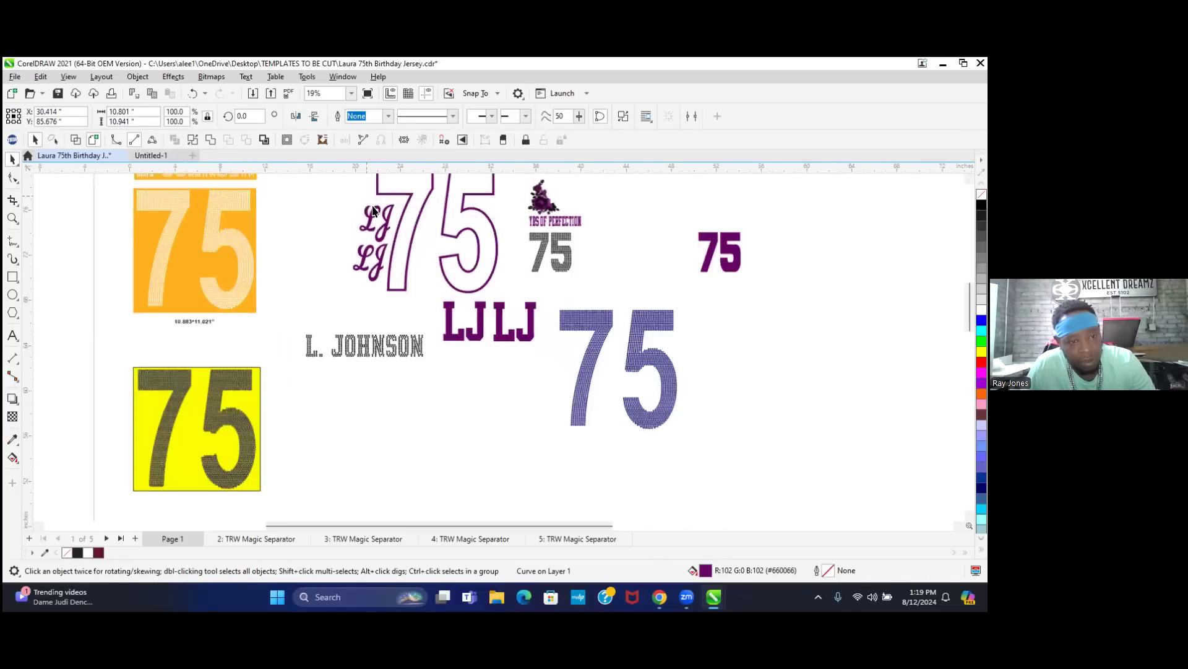
{"action": "scroll", "coordinate": [372, 213], "scroll_direction": "up", "scroll_amount": 3}
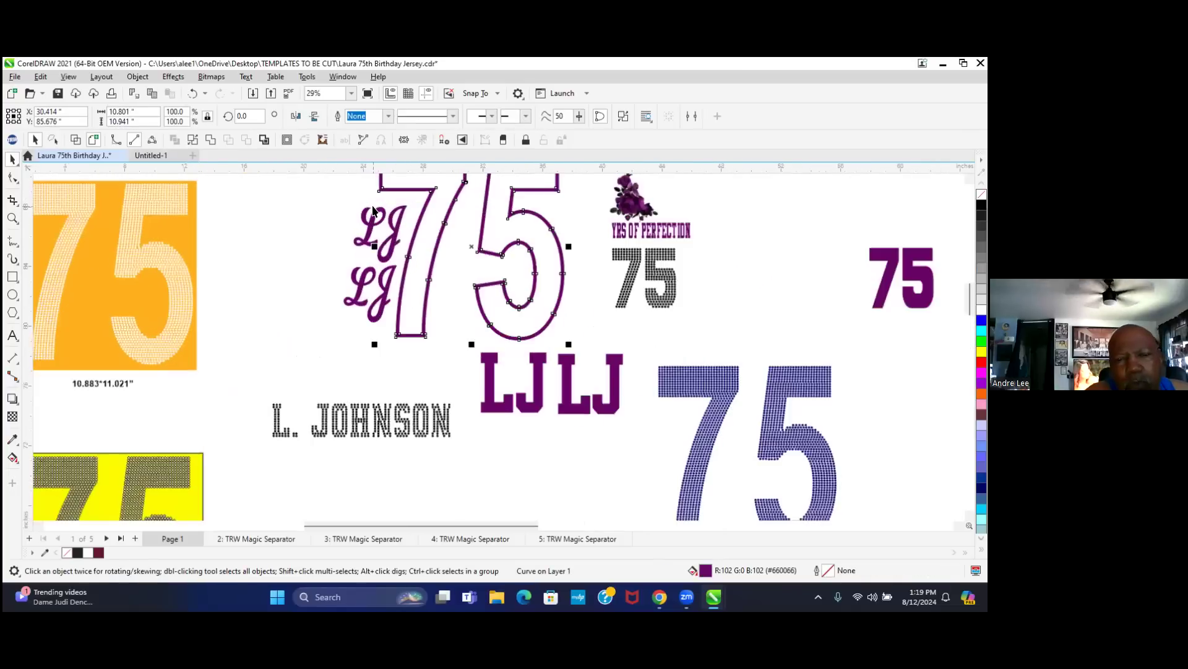
{"action": "scroll", "coordinate": [372, 222], "scroll_direction": "up", "scroll_amount": 1}
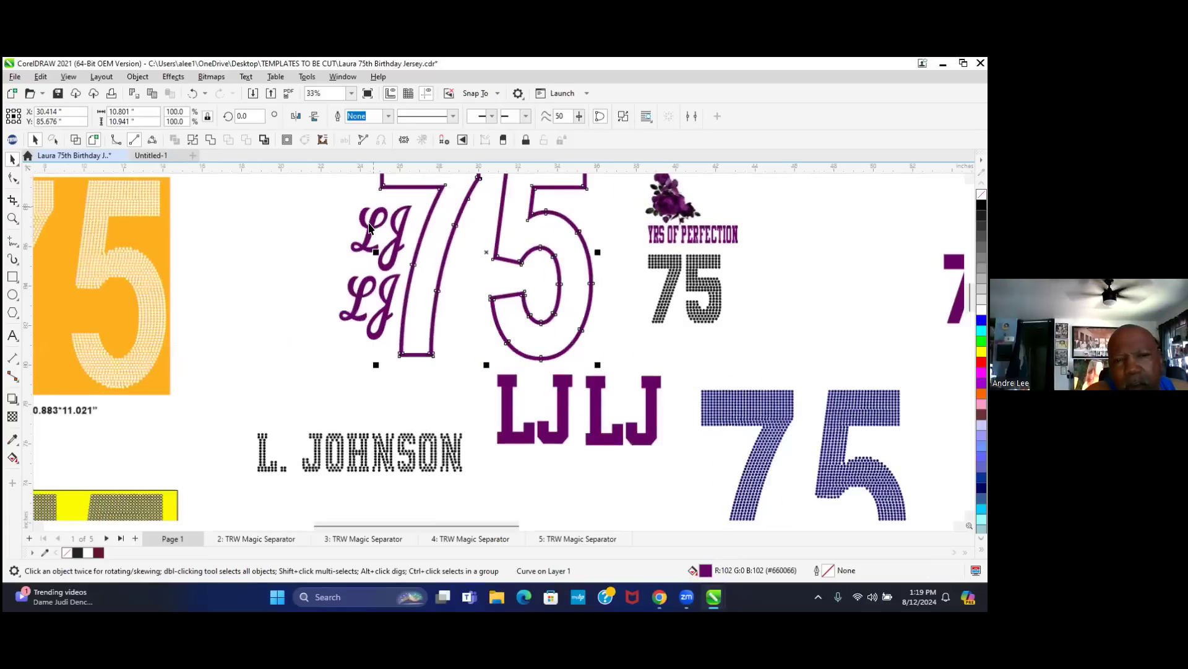
{"action": "scroll", "coordinate": [371, 226], "scroll_direction": "up", "scroll_amount": 1}
{"action": "scroll", "coordinate": [370, 229], "scroll_direction": "up", "scroll_amount": 1}
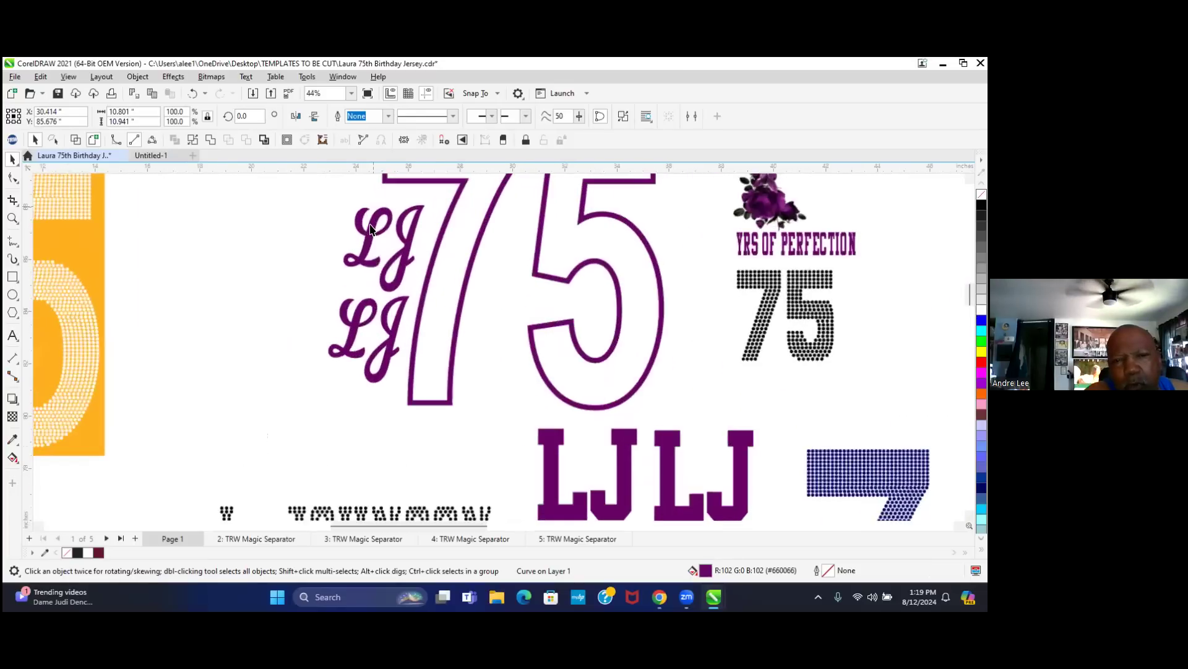
{"action": "left_click", "coordinate": [367, 238], "text": "shift"}
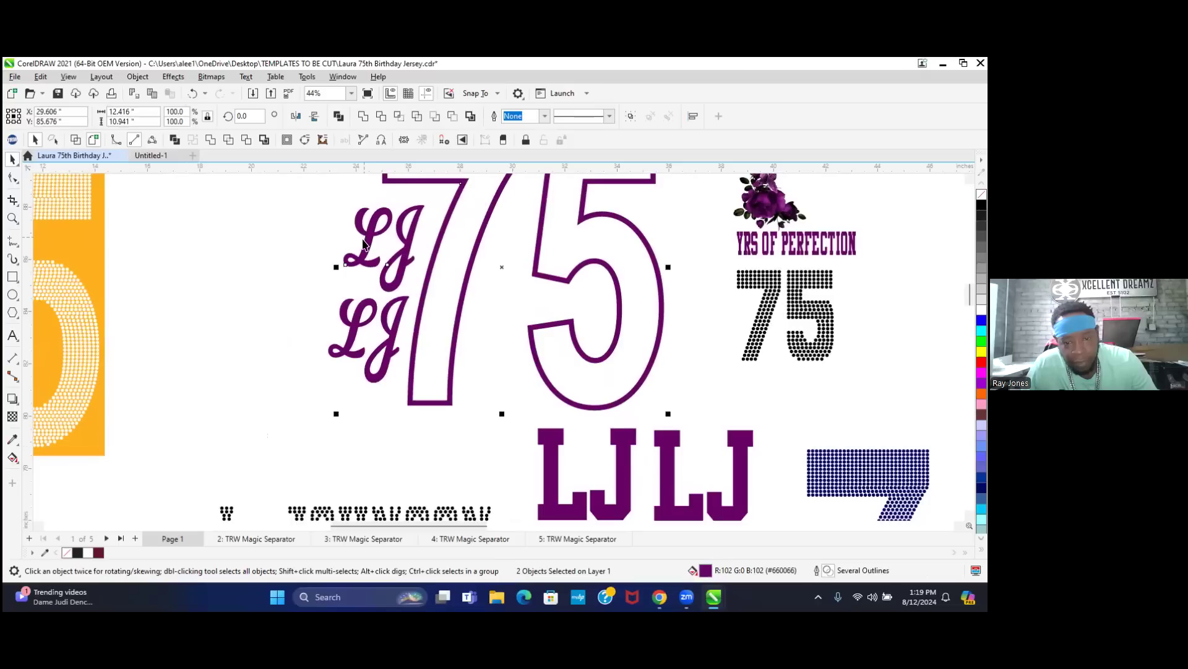
{"action": "left_click", "coordinate": [623, 436], "text": "shift"}
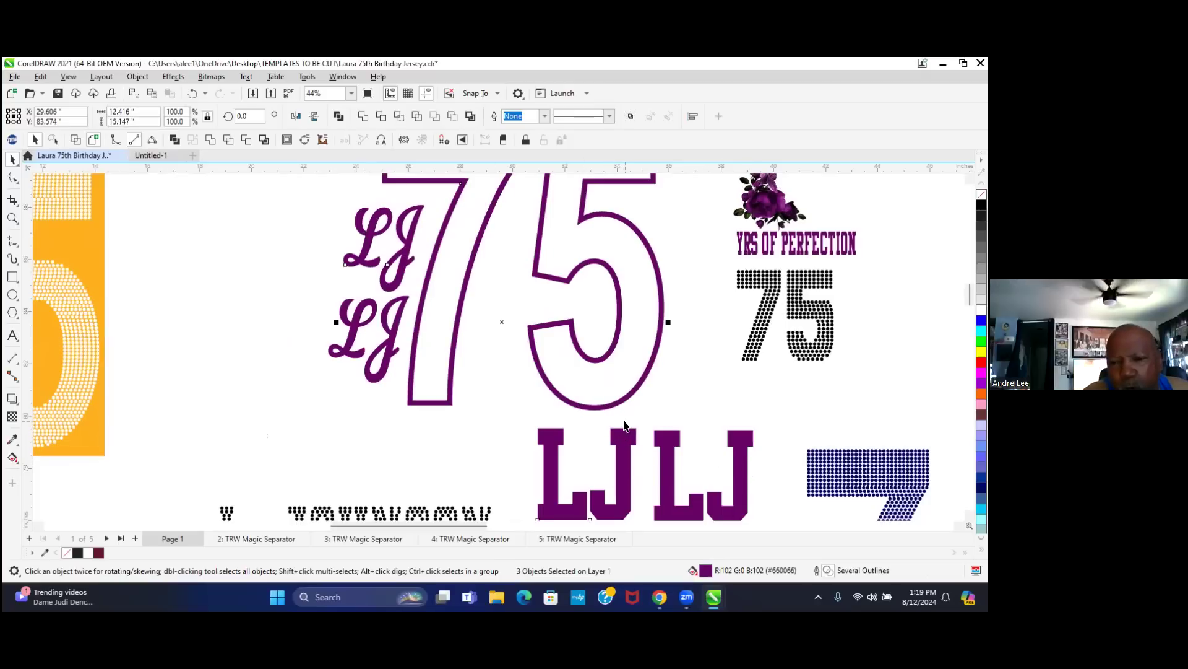
{"action": "scroll", "coordinate": [608, 393], "scroll_direction": "down", "scroll_amount": 1}
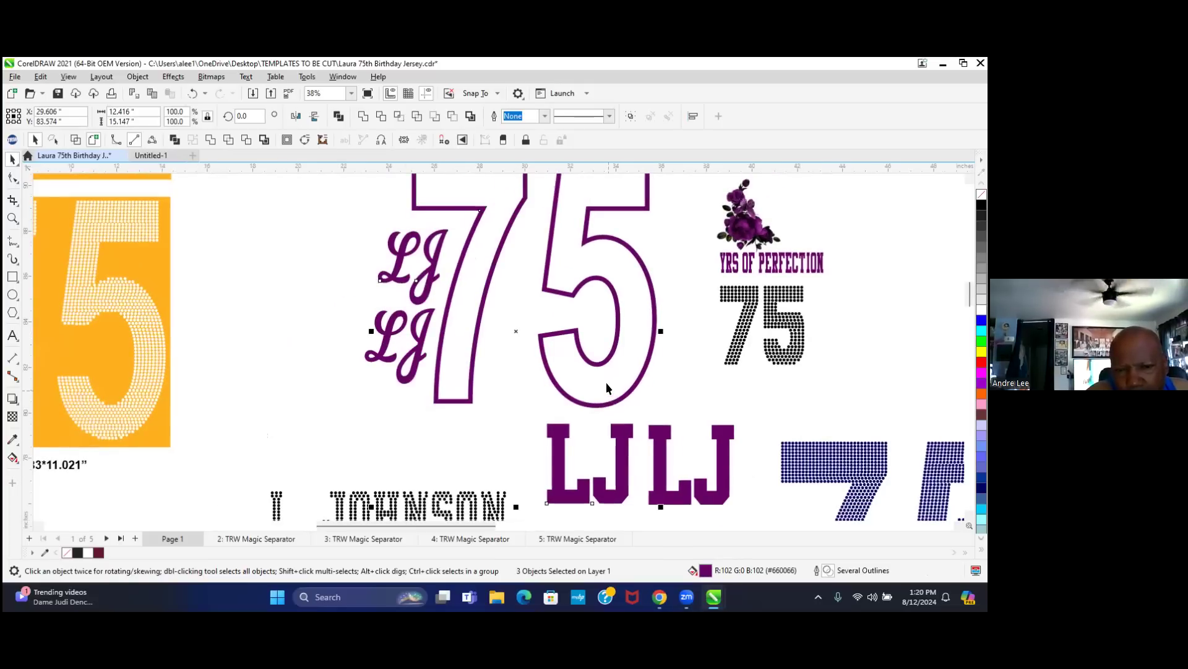
{"action": "scroll", "coordinate": [607, 381], "scroll_direction": "down", "scroll_amount": 1}
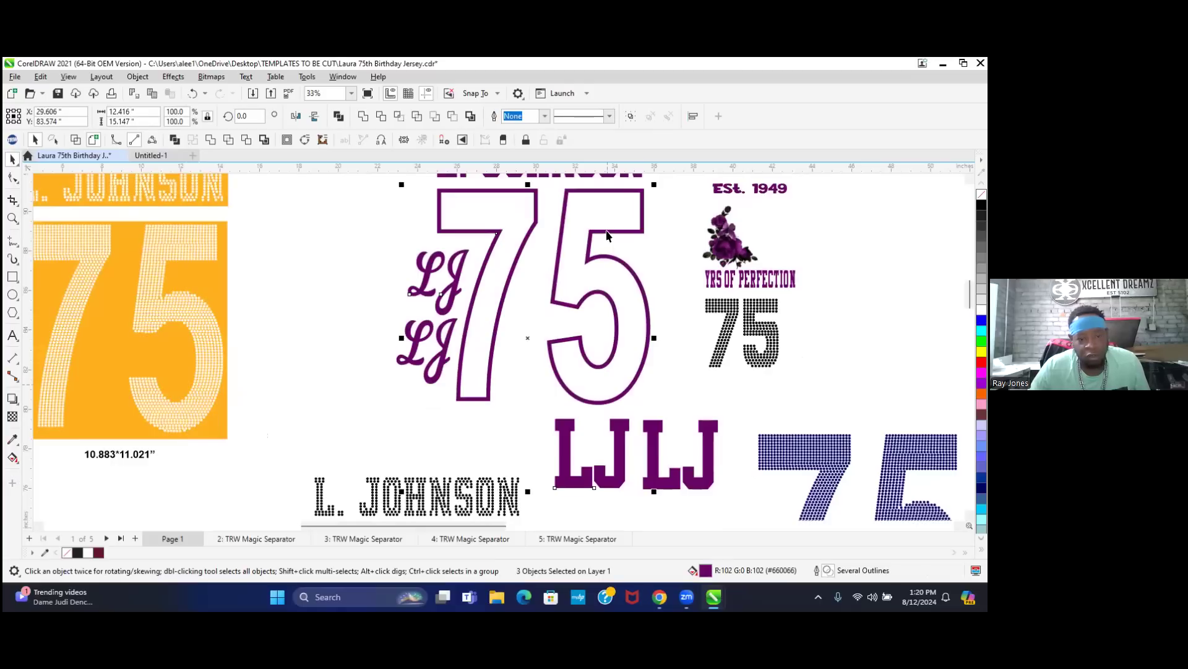
{"action": "scroll", "coordinate": [619, 364], "scroll_direction": "down", "scroll_amount": 1}
{"action": "scroll", "coordinate": [602, 217], "scroll_direction": "down", "scroll_amount": 5}
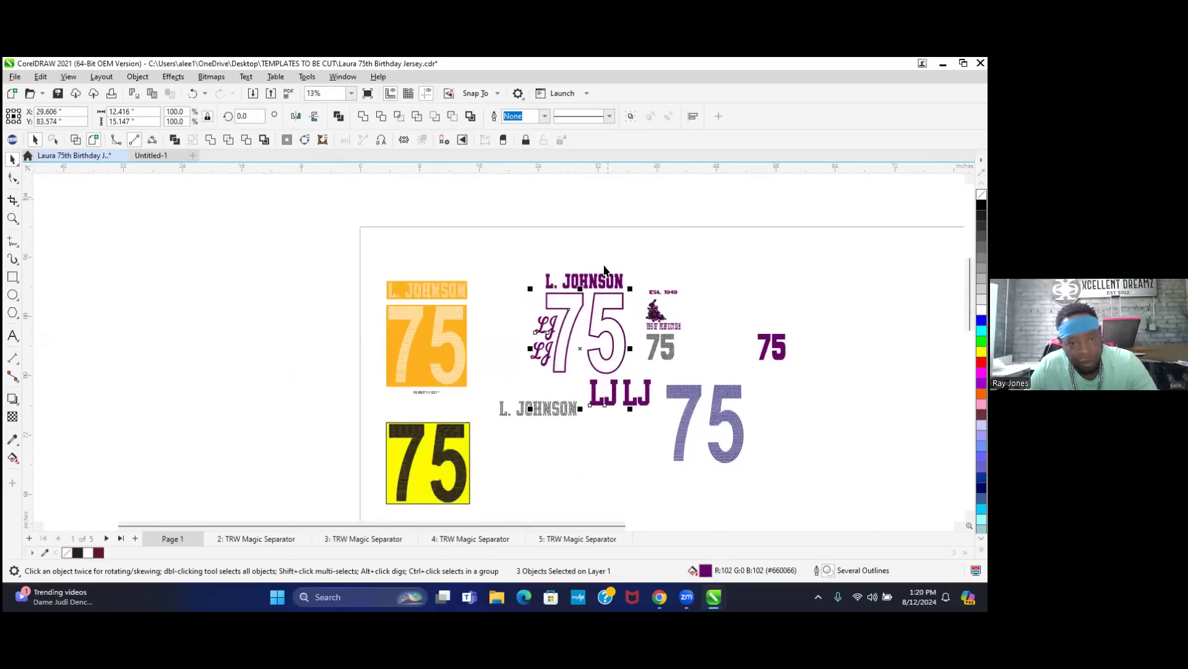
{"action": "left_click", "coordinate": [608, 282], "text": "shift"}
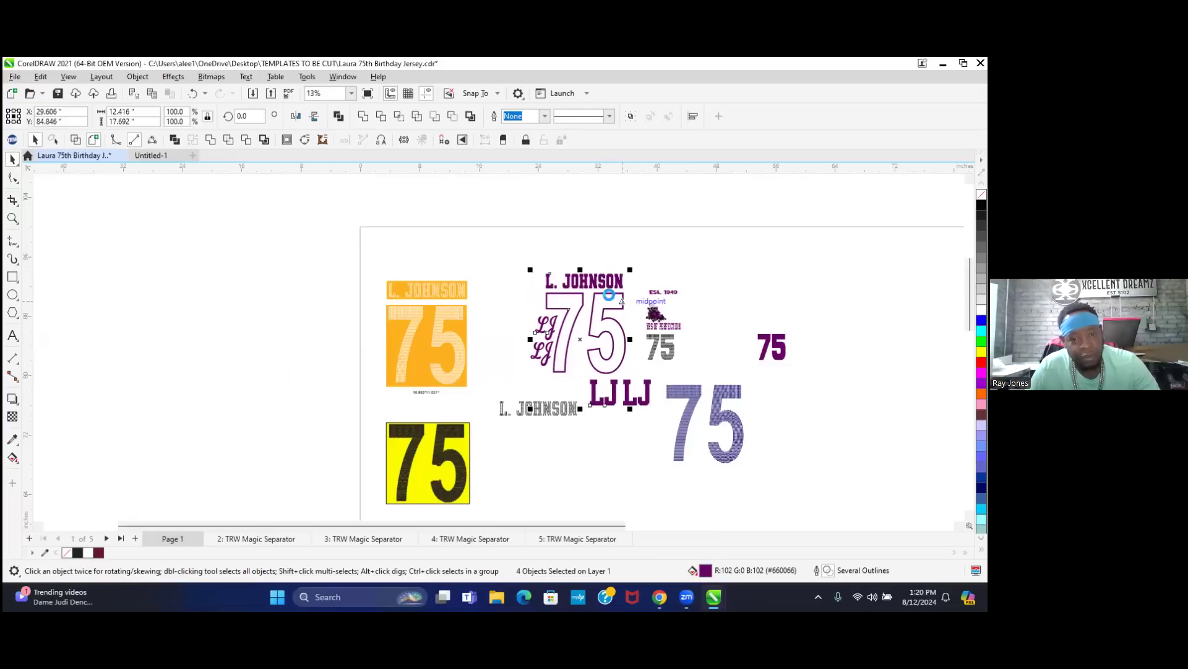
{"action": "left_click", "coordinate": [149, 155]}
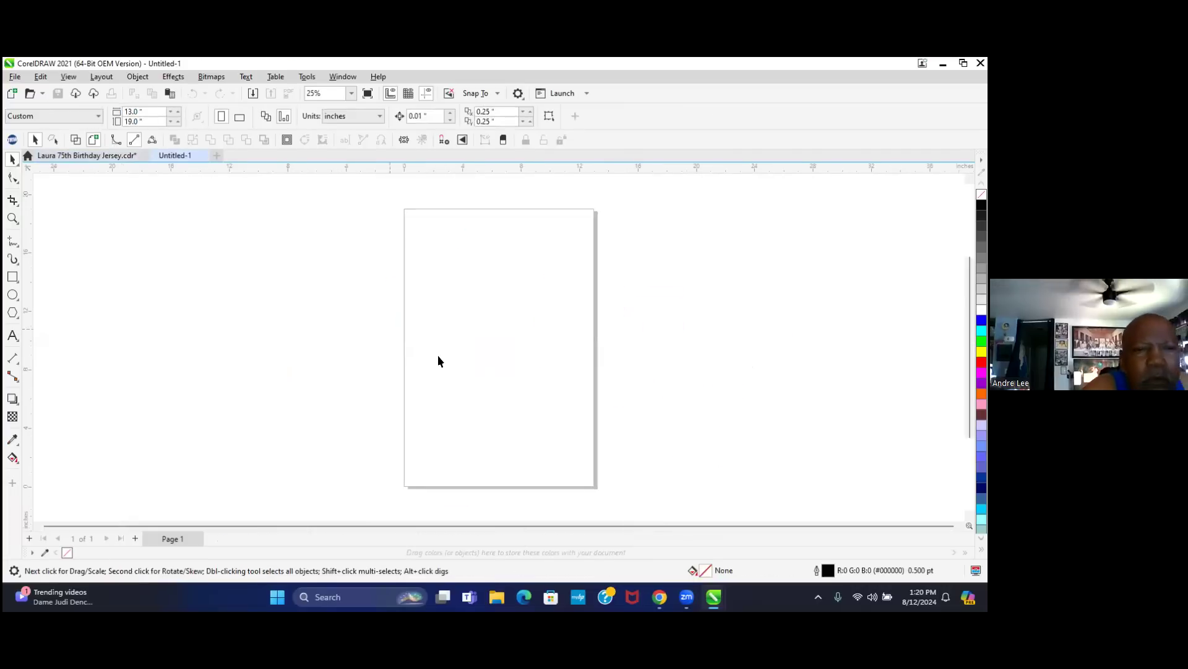
{"action": "key", "text": "ctrl+v"}
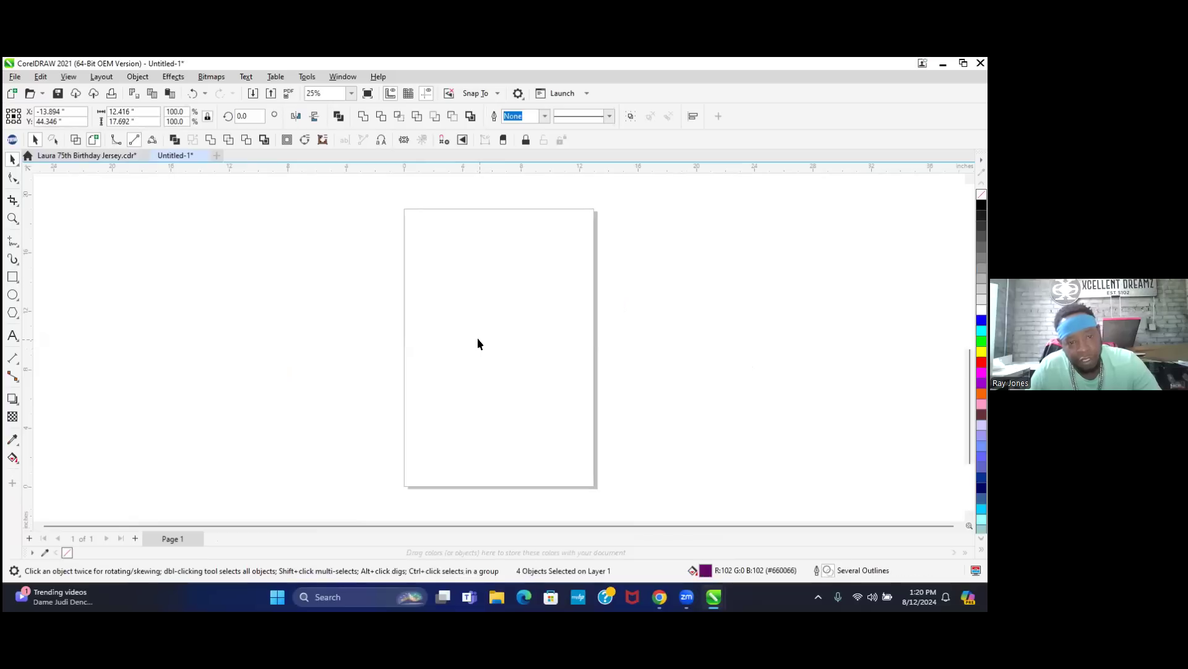
{"action": "scroll", "coordinate": [449, 404], "scroll_direction": "down", "scroll_amount": 1}
{"action": "scroll", "coordinate": [449, 406], "scroll_direction": "down", "scroll_amount": 3}
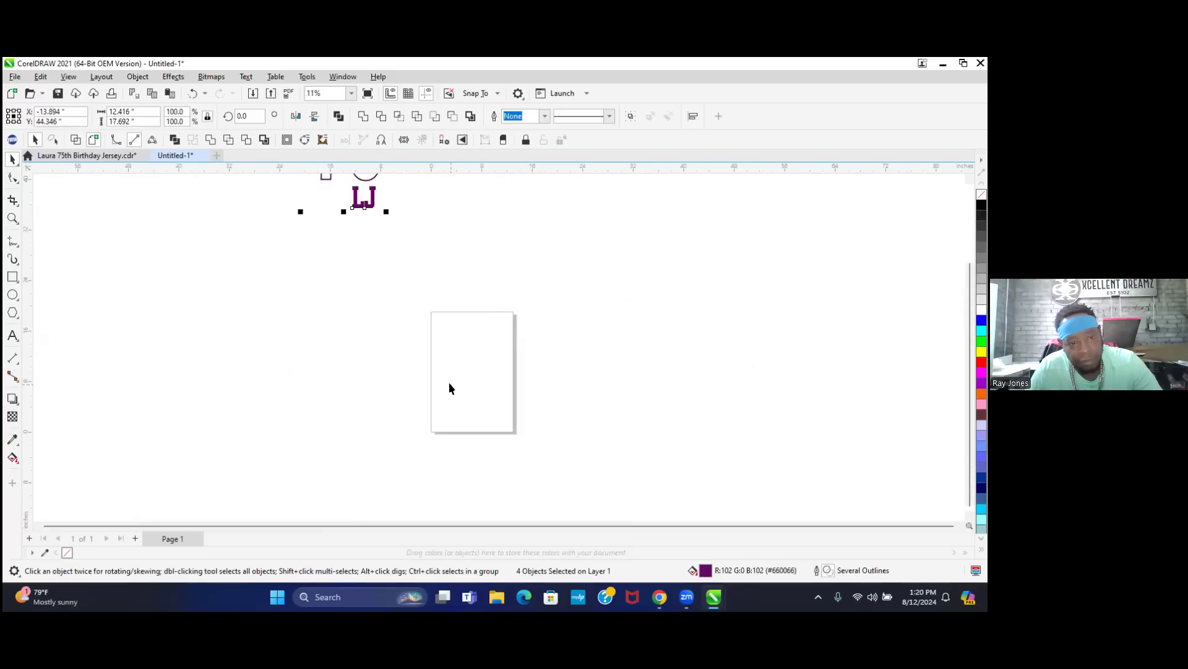
{"action": "scroll", "coordinate": [444, 368], "scroll_direction": "down", "scroll_amount": 3}
{"action": "left_click", "coordinate": [495, 280]}
- Set the page size to 100 by 100 inches
{"action": "left_click", "coordinate": [141, 112]}
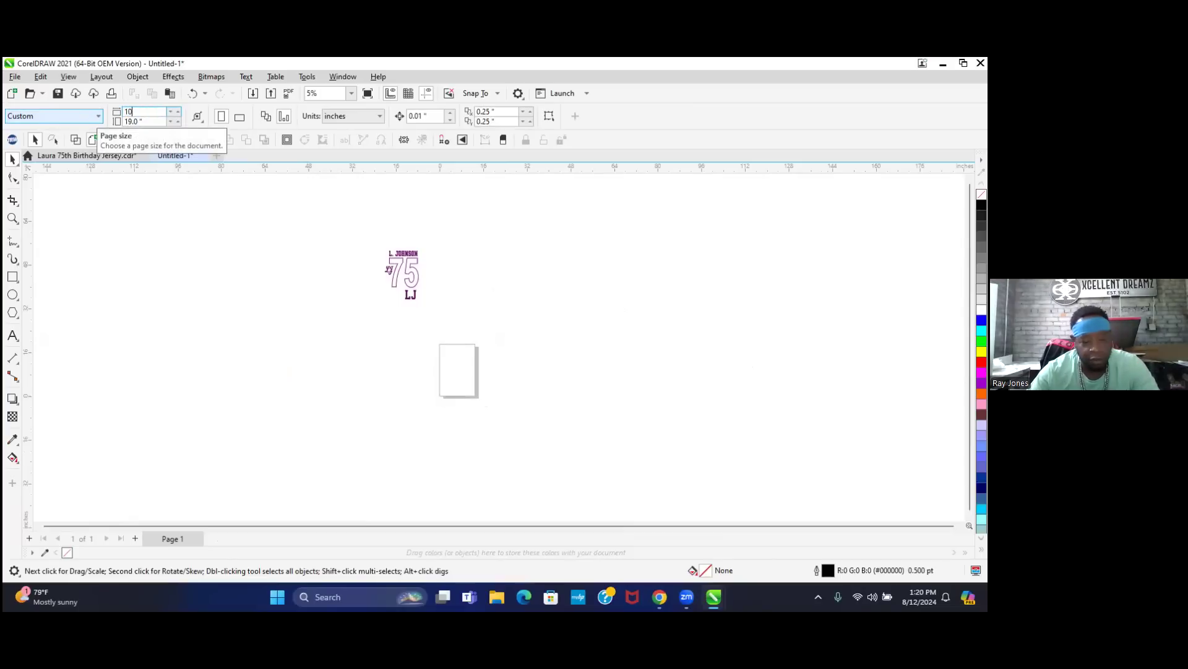
{"action": "type", "text": "100"}
{"action": "key", "text": "Tab"}
{"action": "type", "text": "100"}
{"action": "key", "text": "Return"}
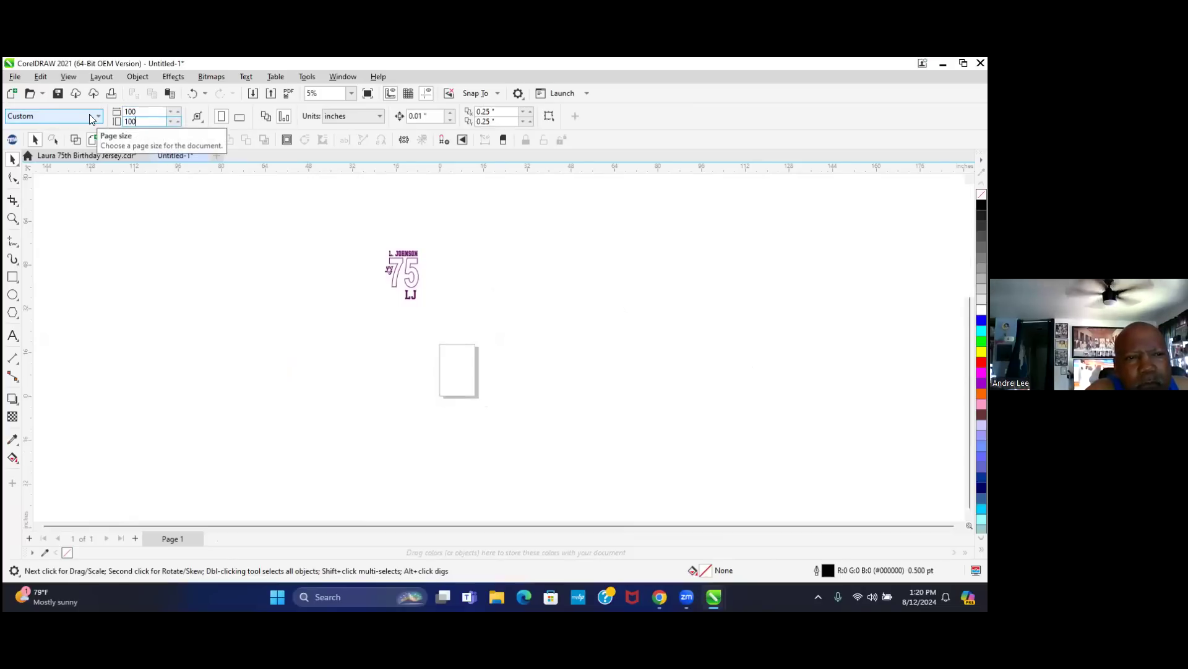
{"action": "scroll", "coordinate": [450, 246], "scroll_direction": "up", "scroll_amount": 4}
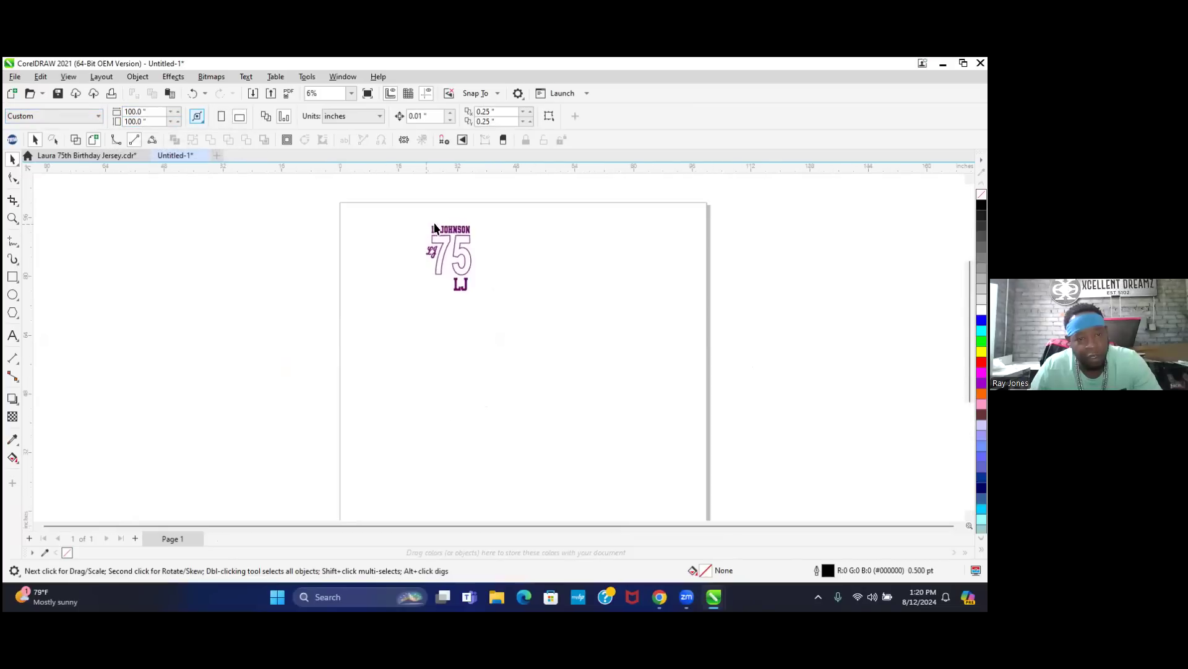
{"action": "scroll", "coordinate": [451, 247], "scroll_direction": "up", "scroll_amount": 3}
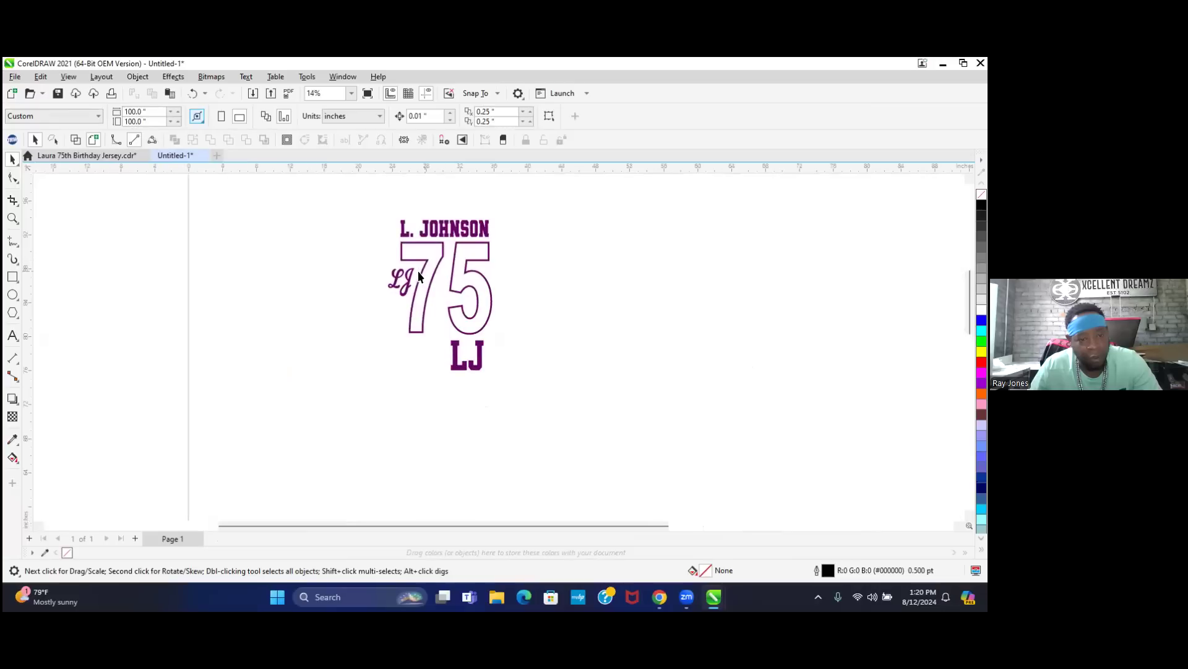
{"action": "left_click_drag", "start_coordinate": [365, 258], "coordinate": [426, 319]}
{"action": "left_click", "coordinate": [426, 287]}
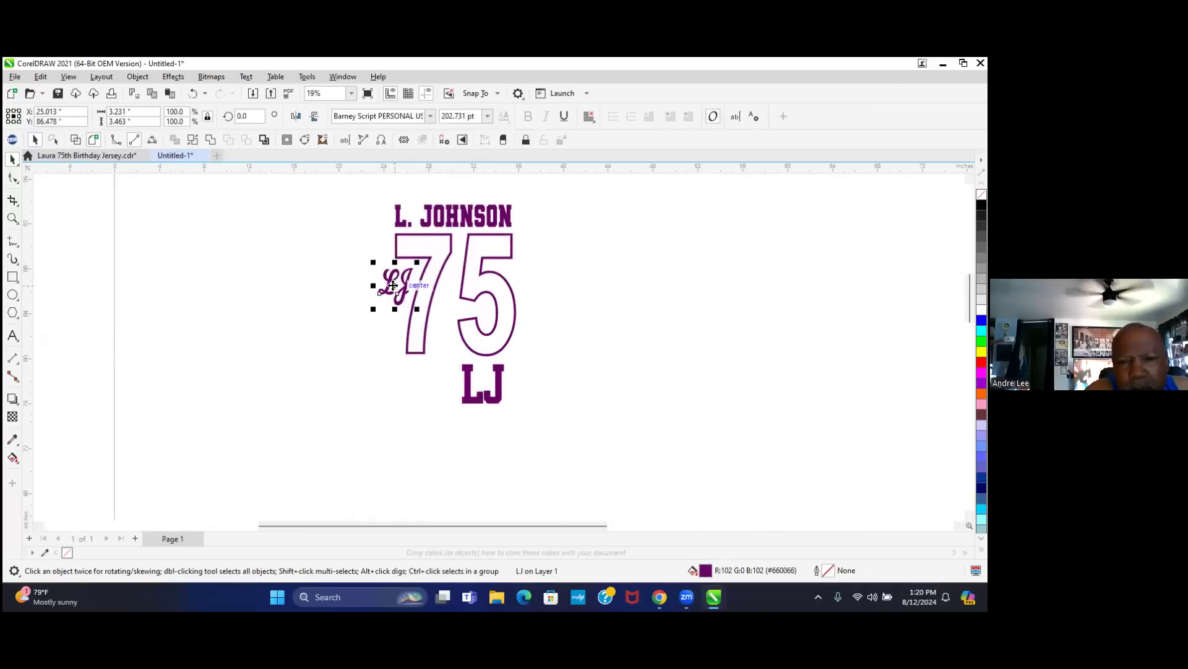
{"action": "left_click_drag", "start_coordinate": [395, 285], "coordinate": [150, 217]}
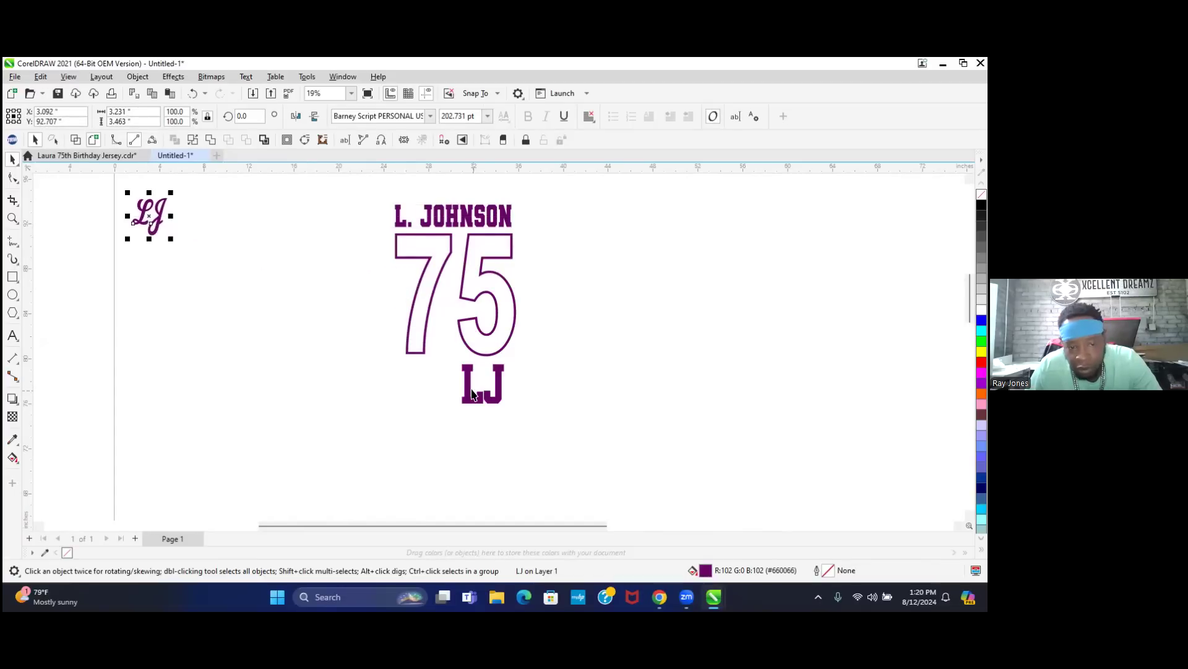
{"action": "left_click_drag", "start_coordinate": [467, 402], "coordinate": [197, 237]}
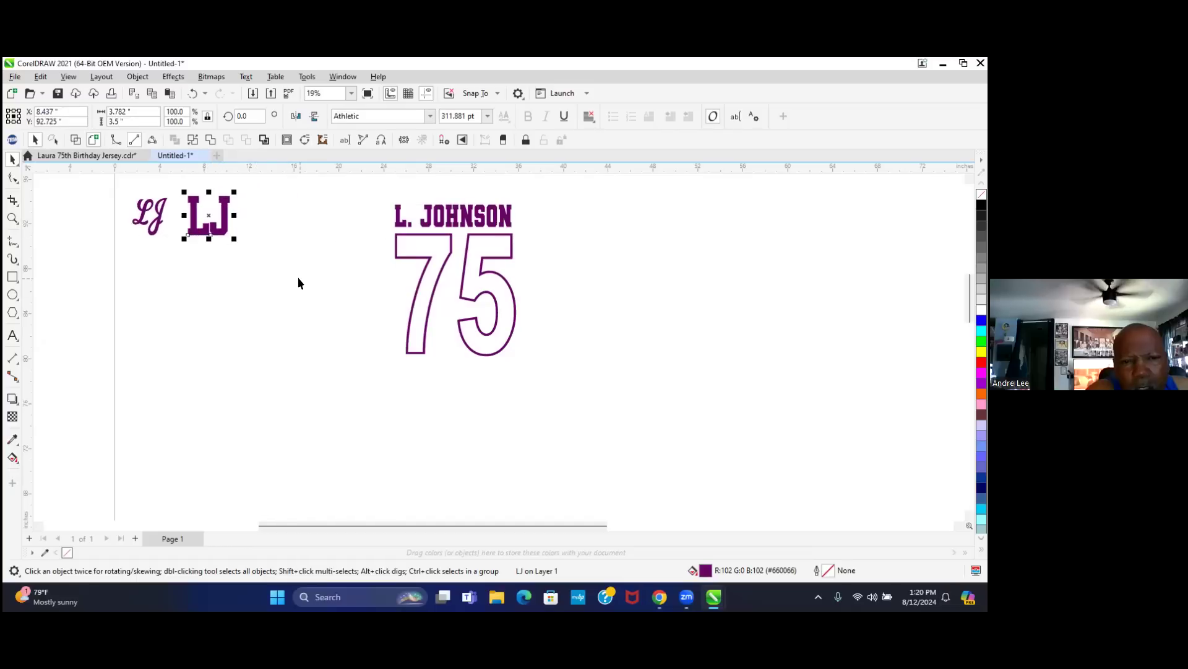
{"action": "left_click", "coordinate": [265, 233]}
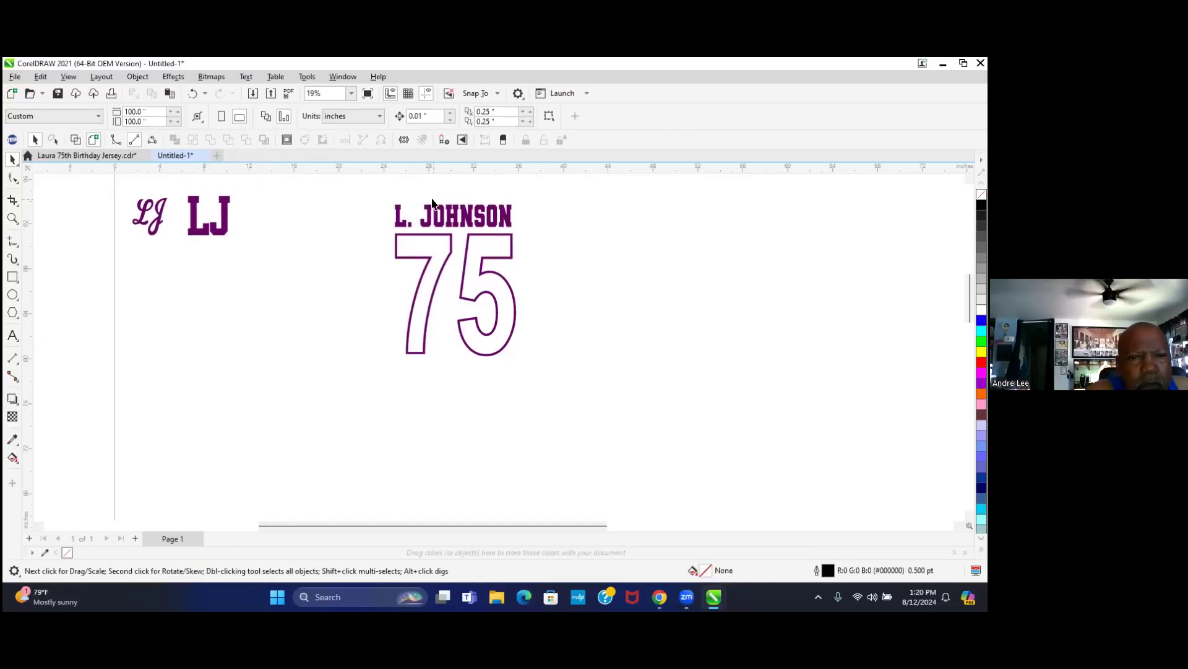
{"action": "left_click_drag", "start_coordinate": [389, 193], "coordinate": [427, 267]}
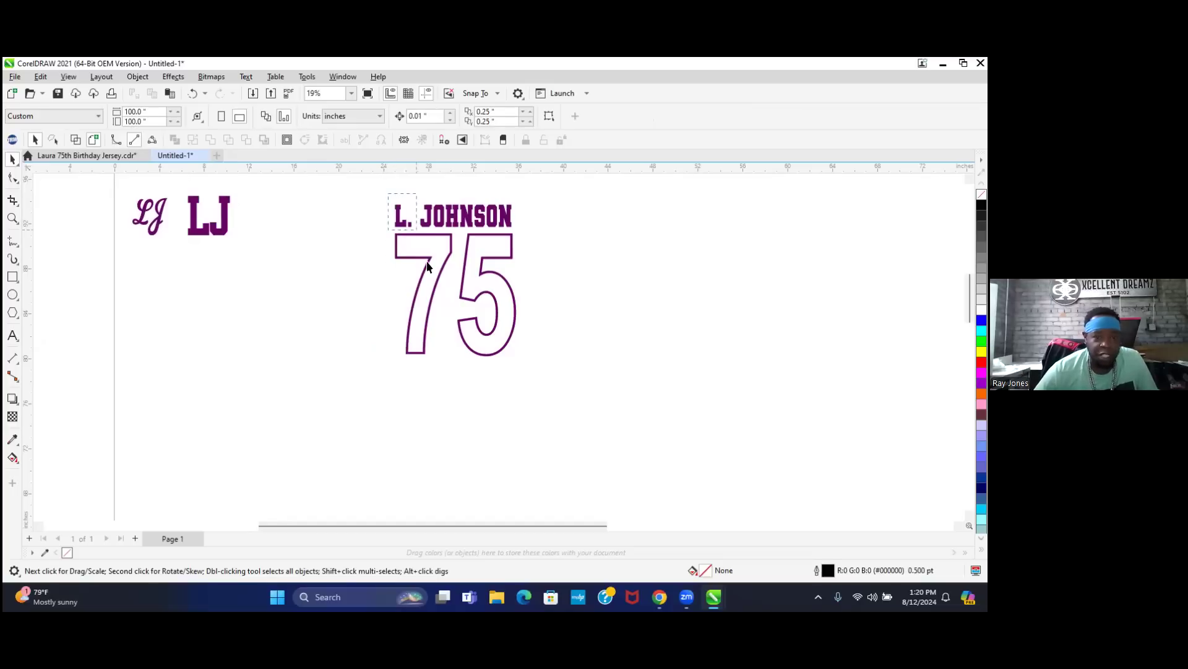
{"action": "mouse_move", "coordinate": [515, 395]}
{"action": "left_mouse_down"}
{"action": "mouse_move", "coordinate": [540, 384]}
{"action": "mouse_move", "coordinate": [537, 364]}
{"action": "mouse_move", "coordinate": [529, 378]}
{"action": "left_mouse_up"}
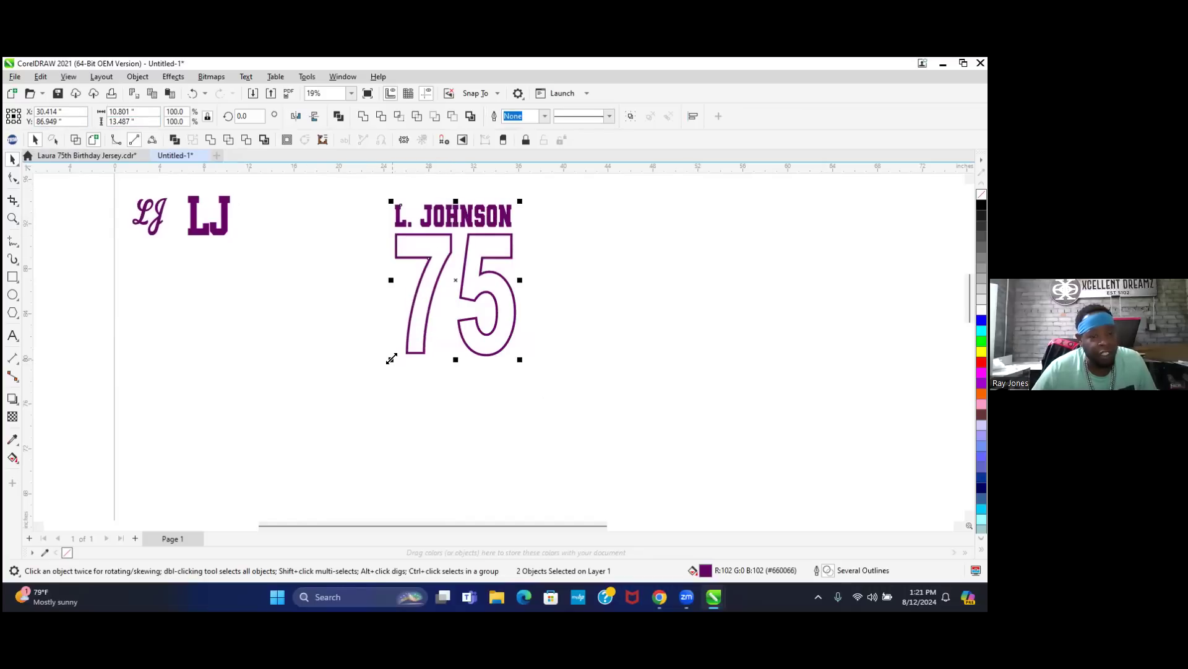
- Scale the name and 75 up to about 107%, to 11.366 by 14.192 inches
{"action": "left_click_drag", "start_coordinate": [385, 359], "coordinate": [377, 367]}
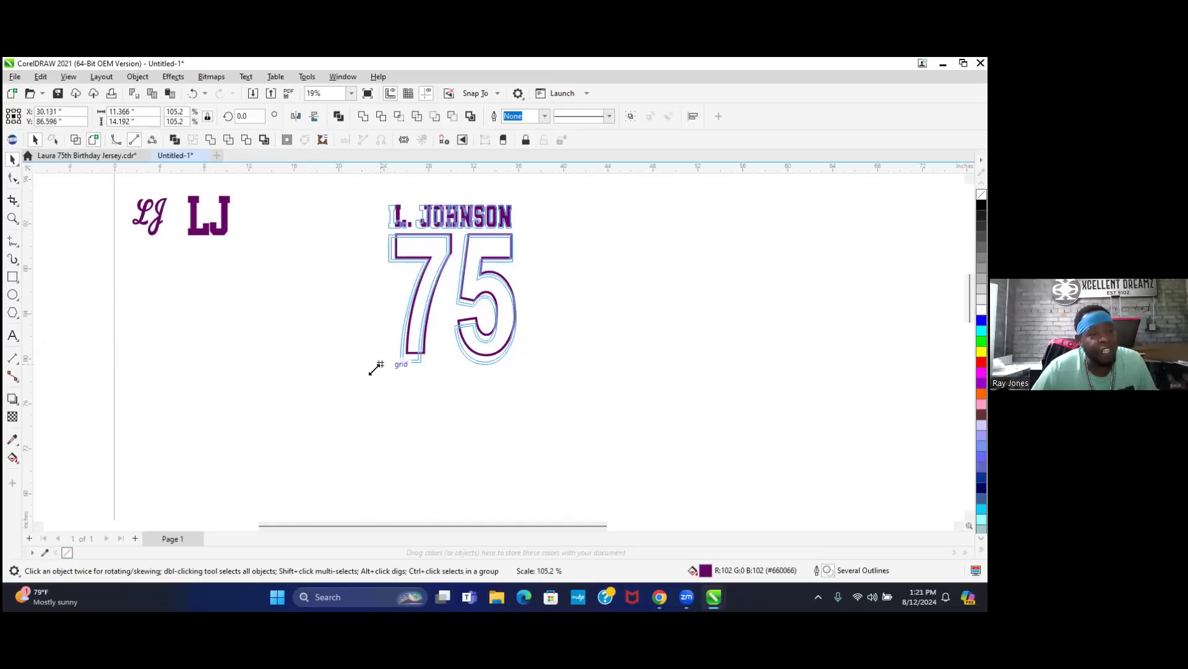
{"action": "left_click_drag", "start_coordinate": [376, 367], "coordinate": [377, 367]}
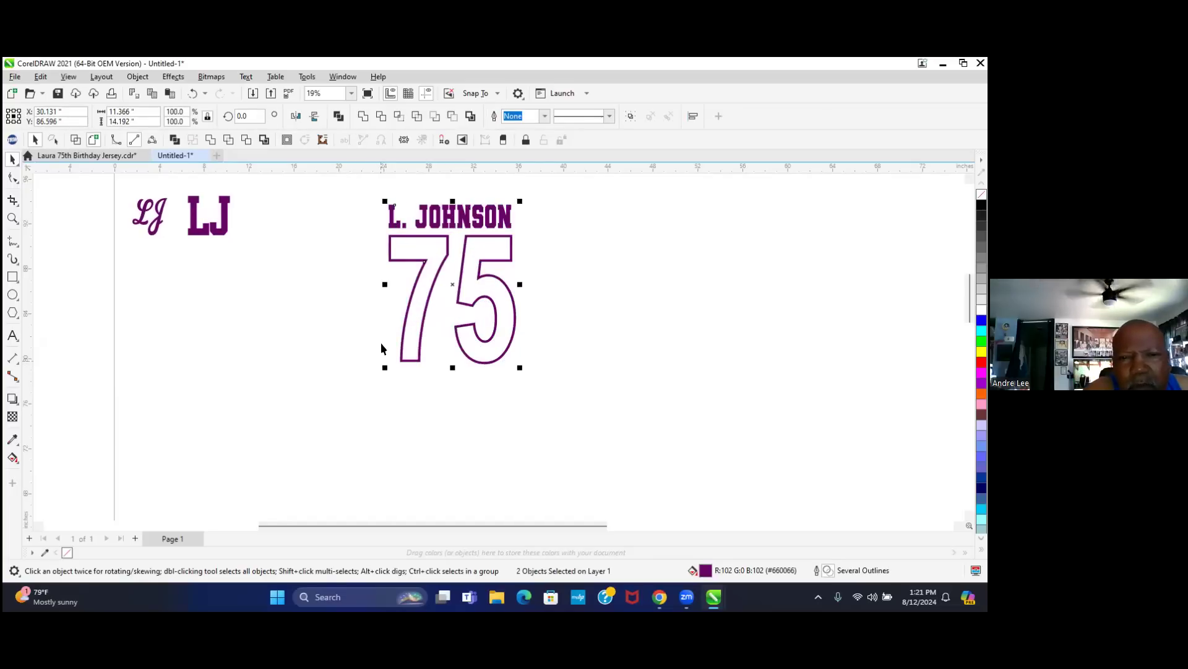
{"action": "scroll", "coordinate": [469, 235], "scroll_direction": "up", "scroll_amount": 2}
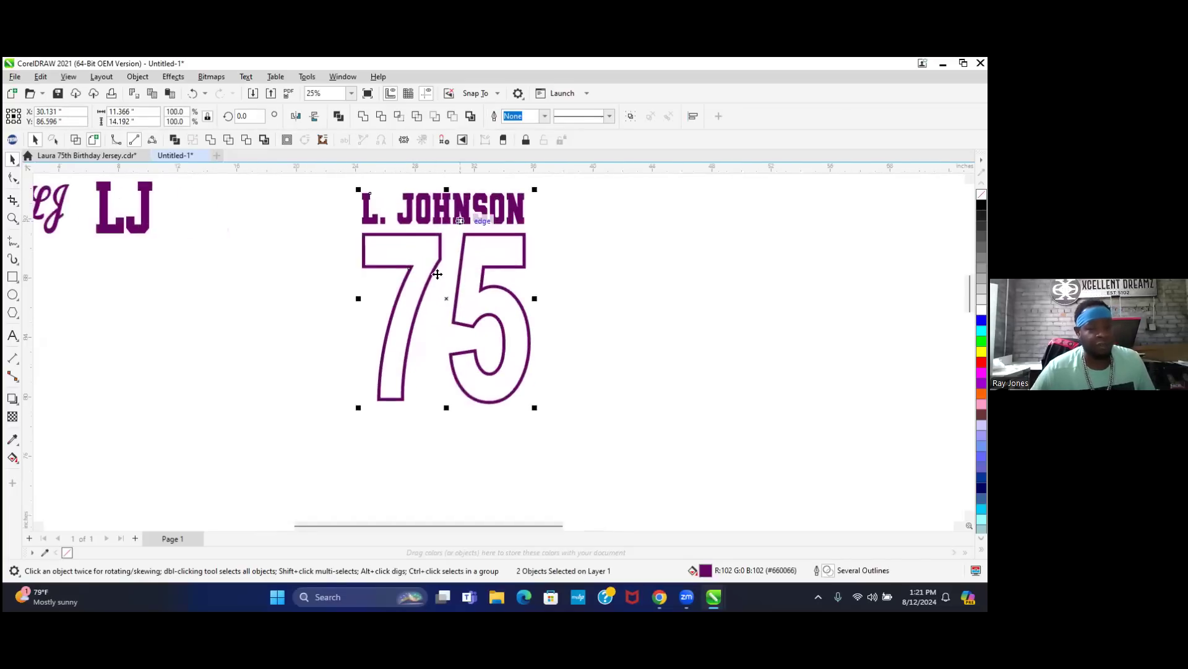
{"action": "scroll", "coordinate": [437, 248], "scroll_direction": "up", "scroll_amount": 5}
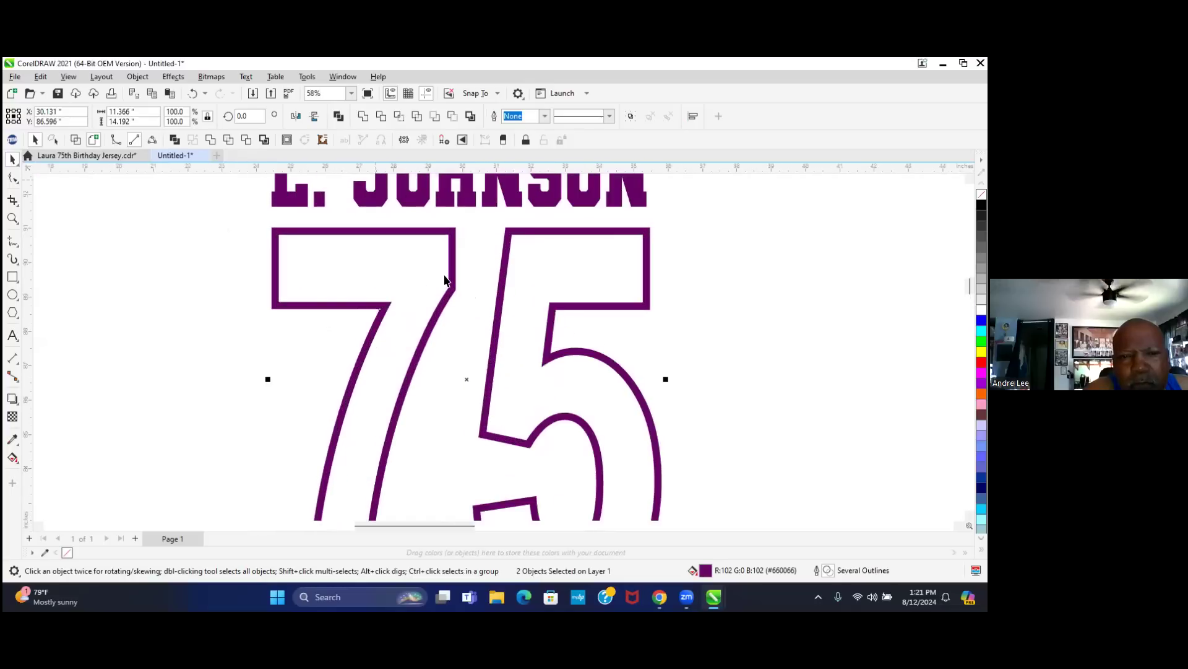
{"action": "scroll", "coordinate": [470, 245], "scroll_direction": "up", "scroll_amount": 1}
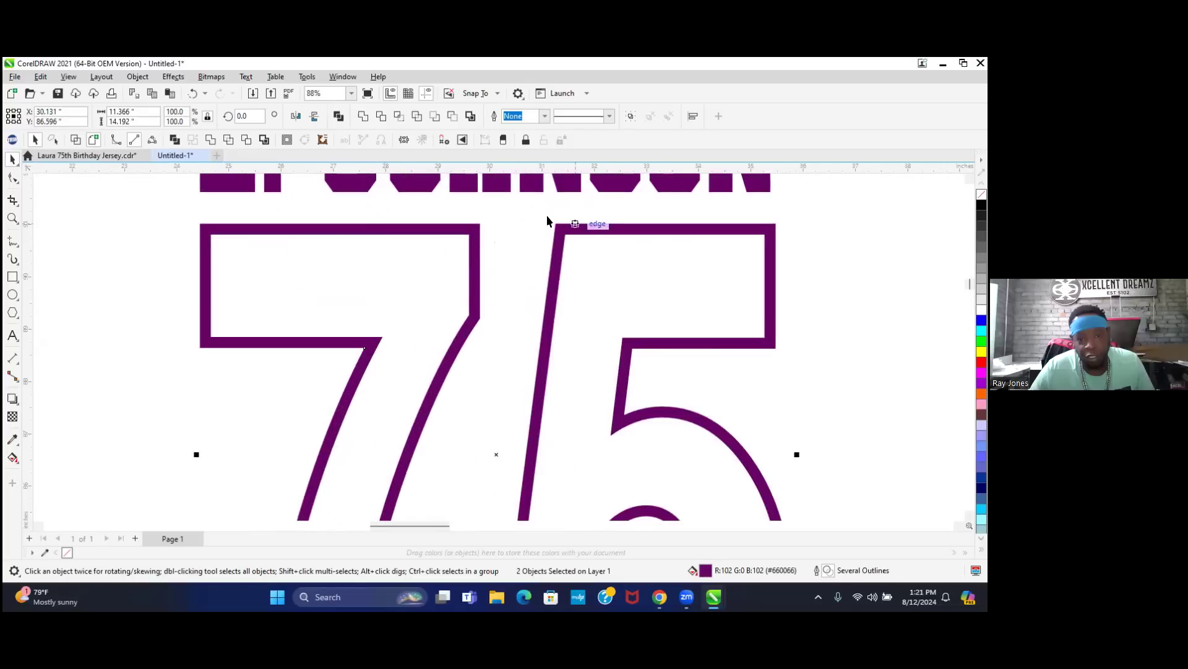
- Deselect everything and bring up the fill tools flyout
{"action": "left_click", "coordinate": [511, 214]}
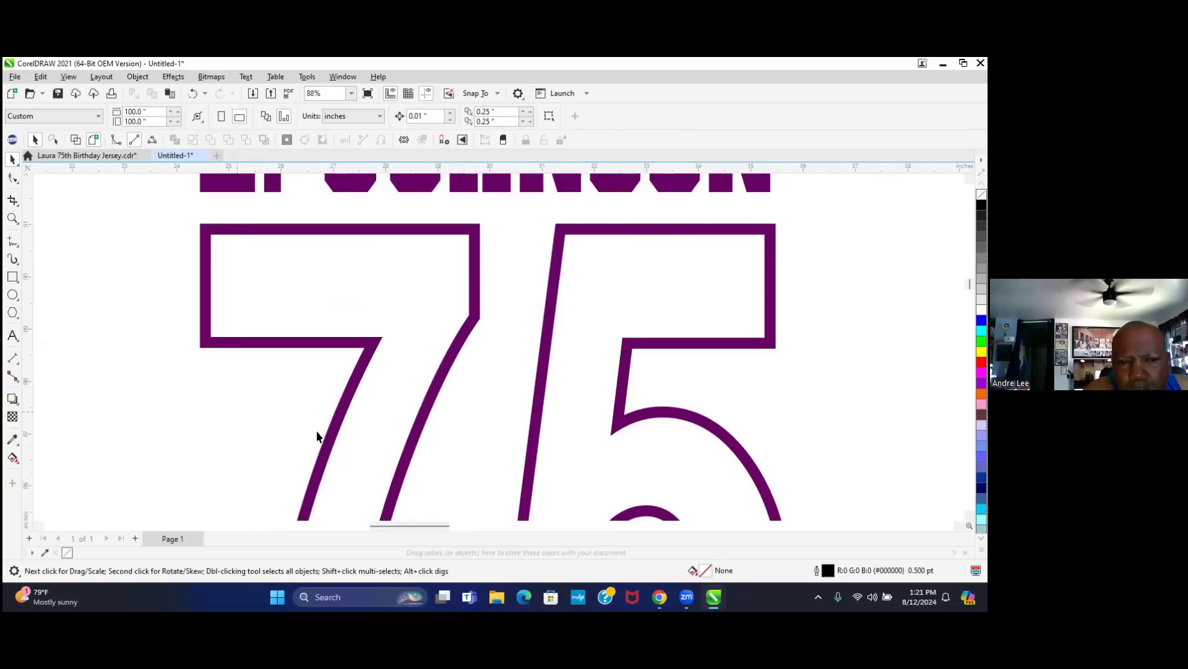
{"action": "scroll", "coordinate": [317, 437], "scroll_direction": "down", "scroll_amount": 3}
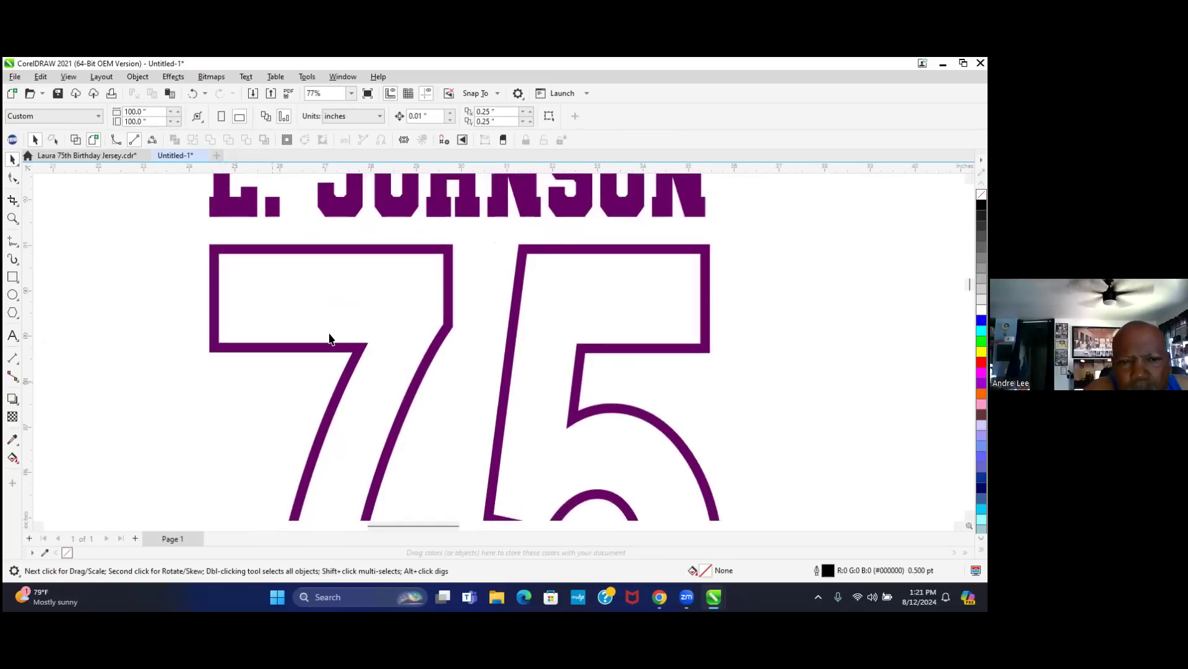
{"action": "left_click", "coordinate": [12, 458]}
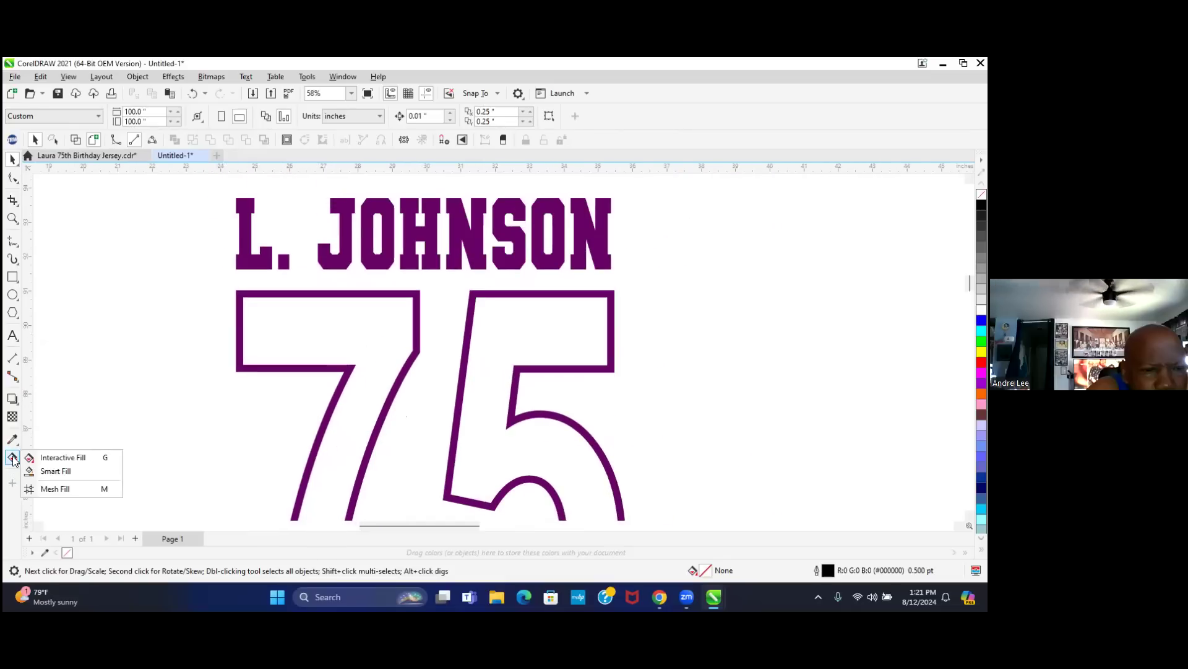
- Smart Fill the insides of the outlined 7 and 5 with grey-blue C40 M20 Y0 K40
{"action": "left_click", "coordinate": [84, 472]}
{"action": "left_click", "coordinate": [343, 332]}
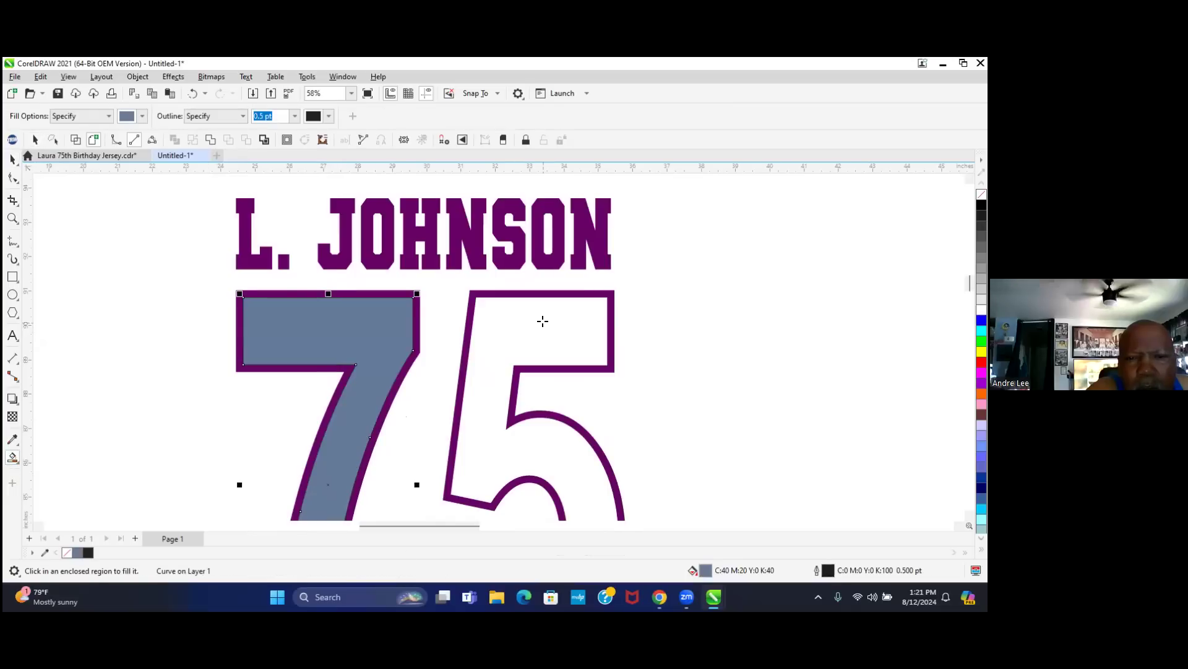
{"action": "left_click", "coordinate": [543, 321]}
{"action": "scroll", "coordinate": [444, 322], "scroll_direction": "down", "scroll_amount": 1}
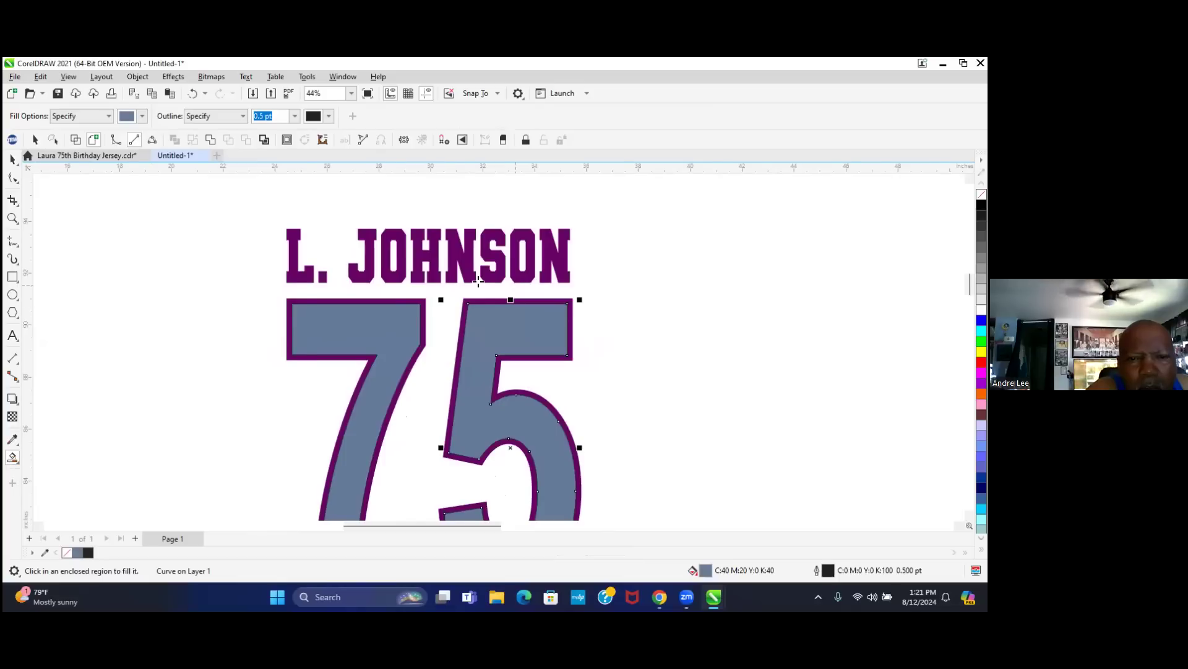
{"action": "scroll", "coordinate": [478, 282], "scroll_direction": "down", "scroll_amount": 2}
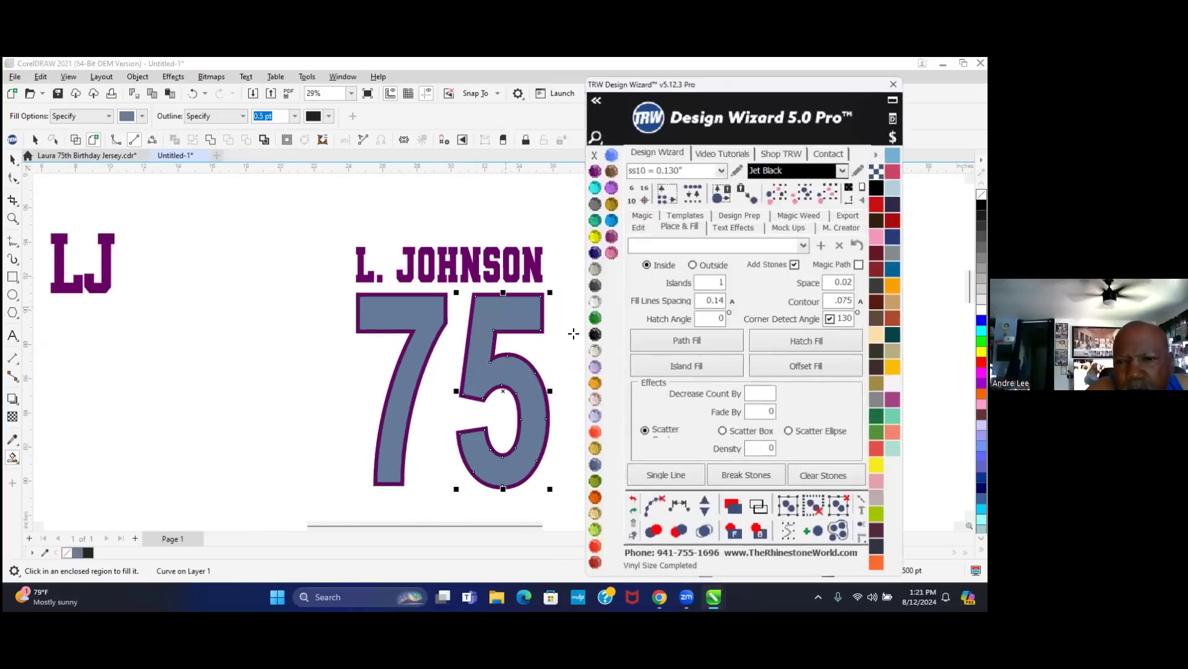
- Move the TRW Design Wizard window right, enable single-line placement, and select both 7 and 5
{"action": "left_click_drag", "start_coordinate": [754, 88], "coordinate": [840, 92]}
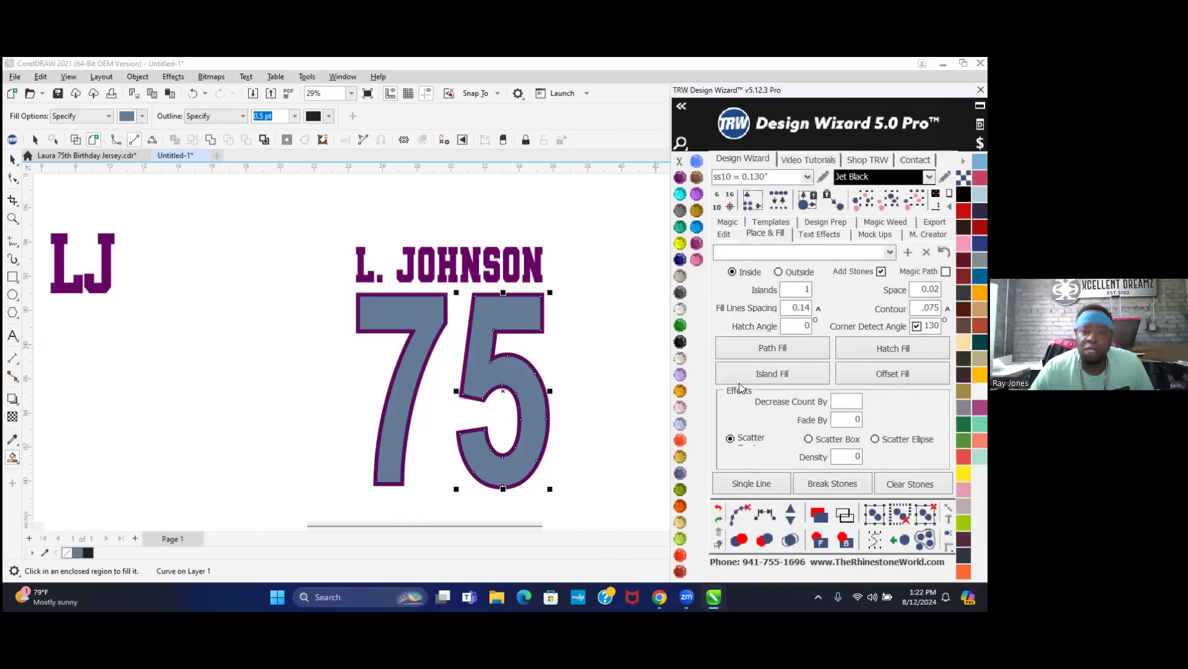
{"action": "left_click_drag", "start_coordinate": [814, 90], "coordinate": [812, 77]}
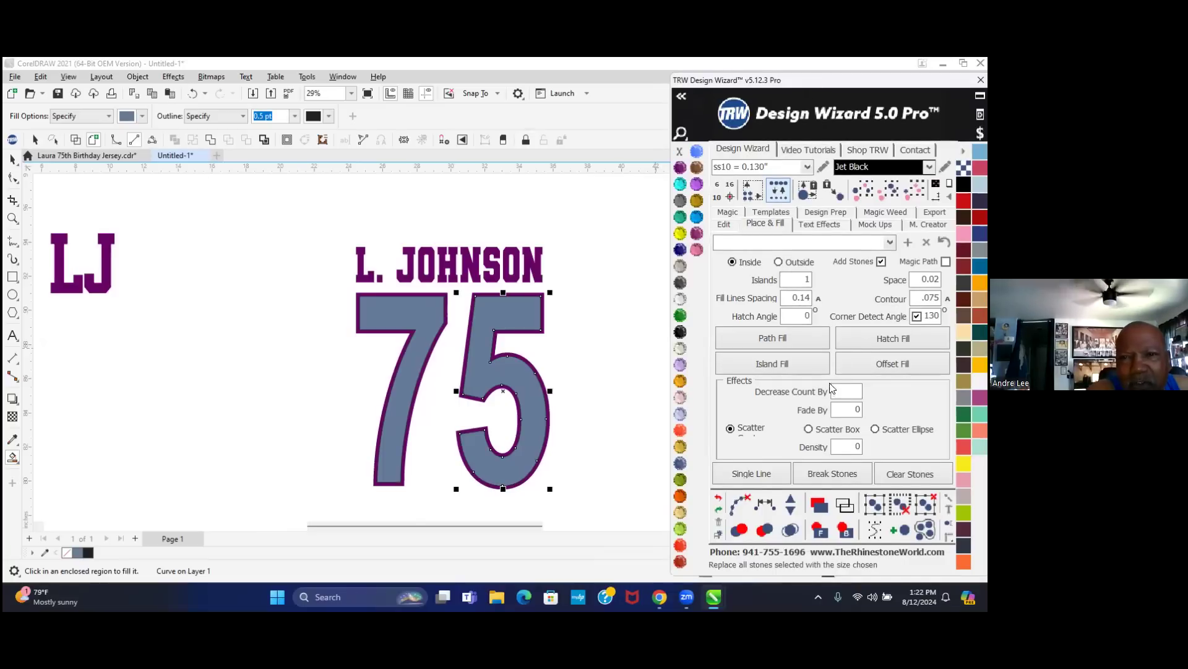
{"action": "left_click", "coordinate": [743, 472]}
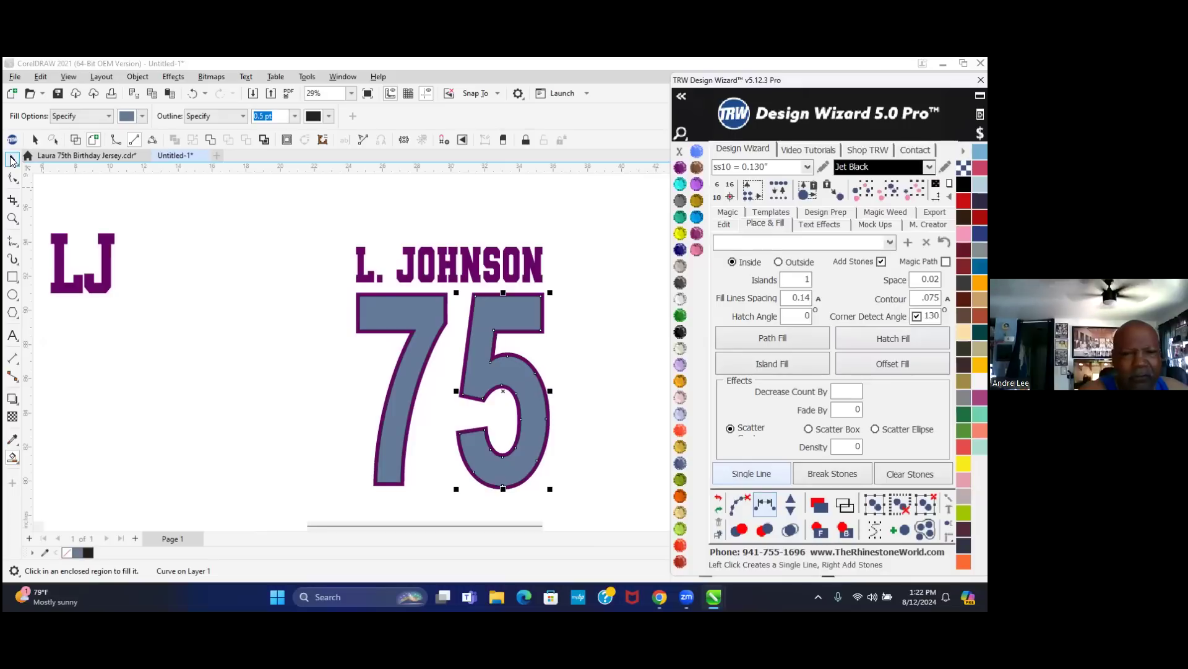
{"action": "left_click", "coordinate": [12, 160]}
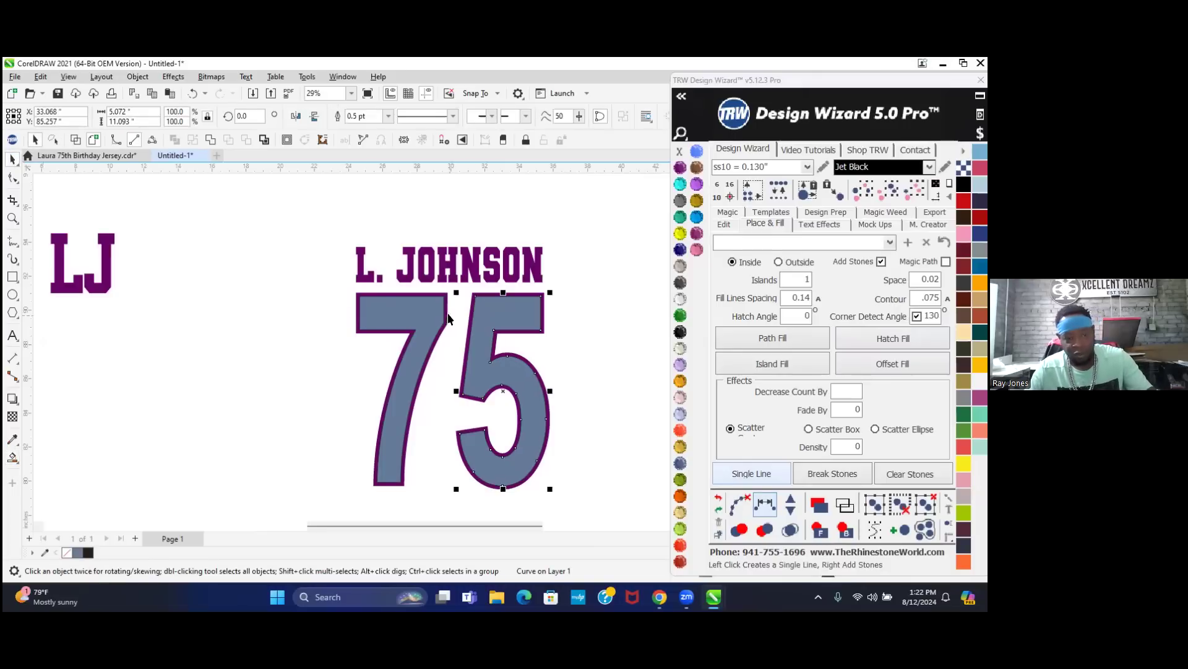
{"action": "left_click", "coordinate": [419, 314], "text": "shift"}
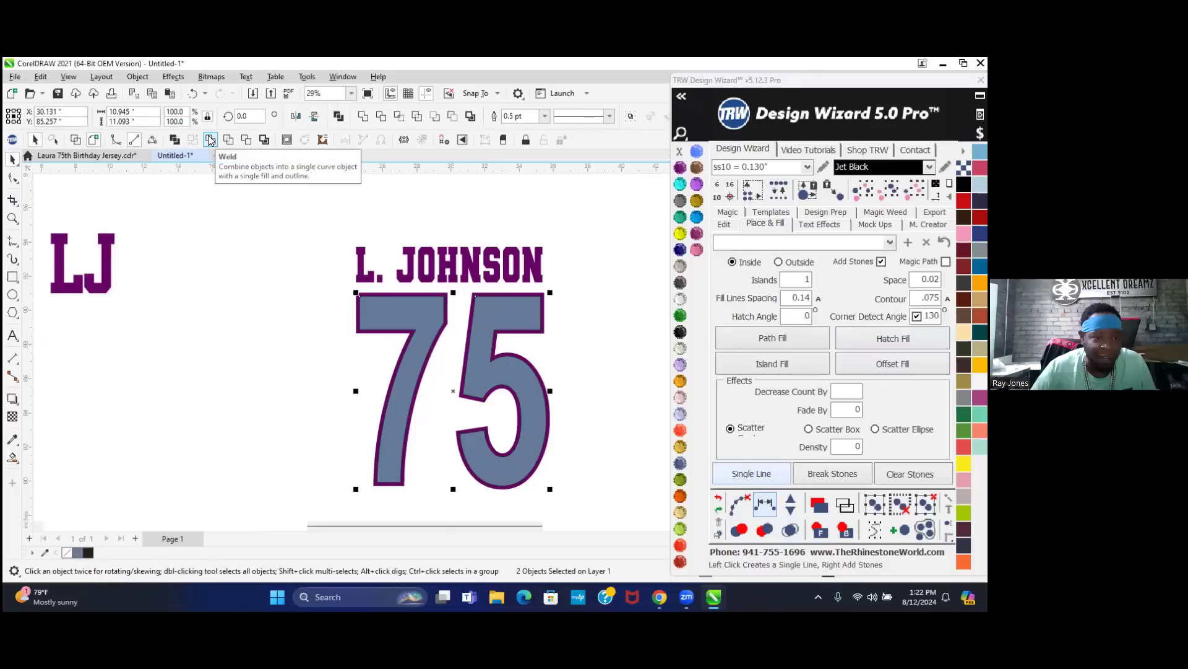
{"action": "left_click", "coordinate": [208, 141]}
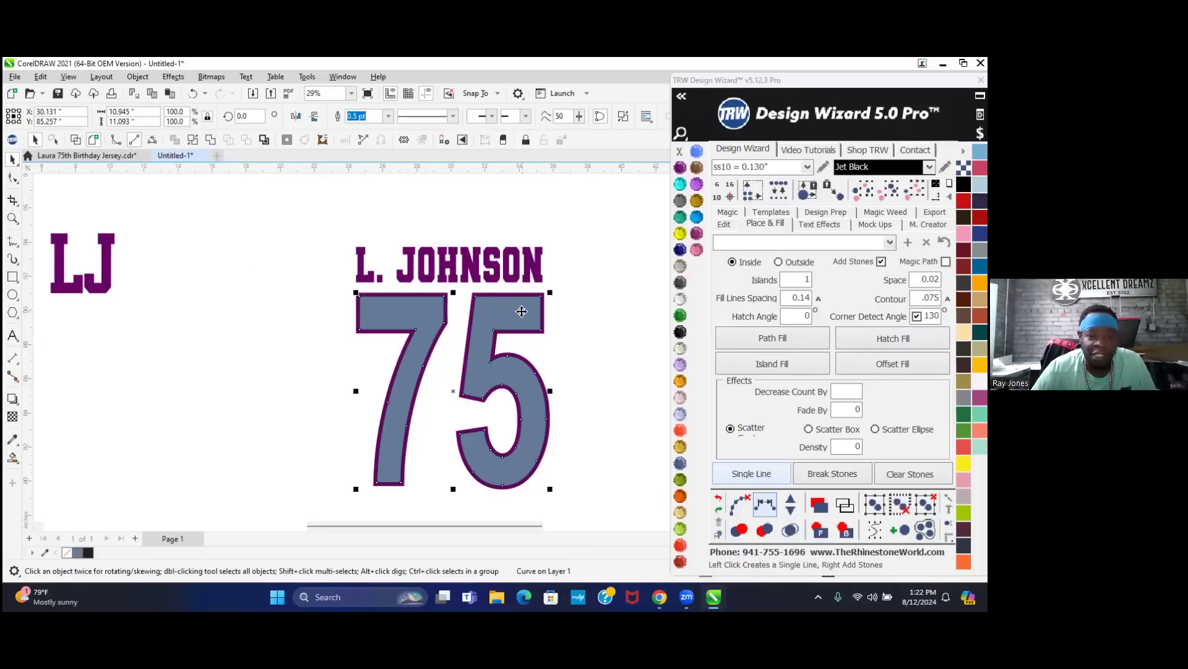
{"action": "left_click", "coordinate": [607, 358]}
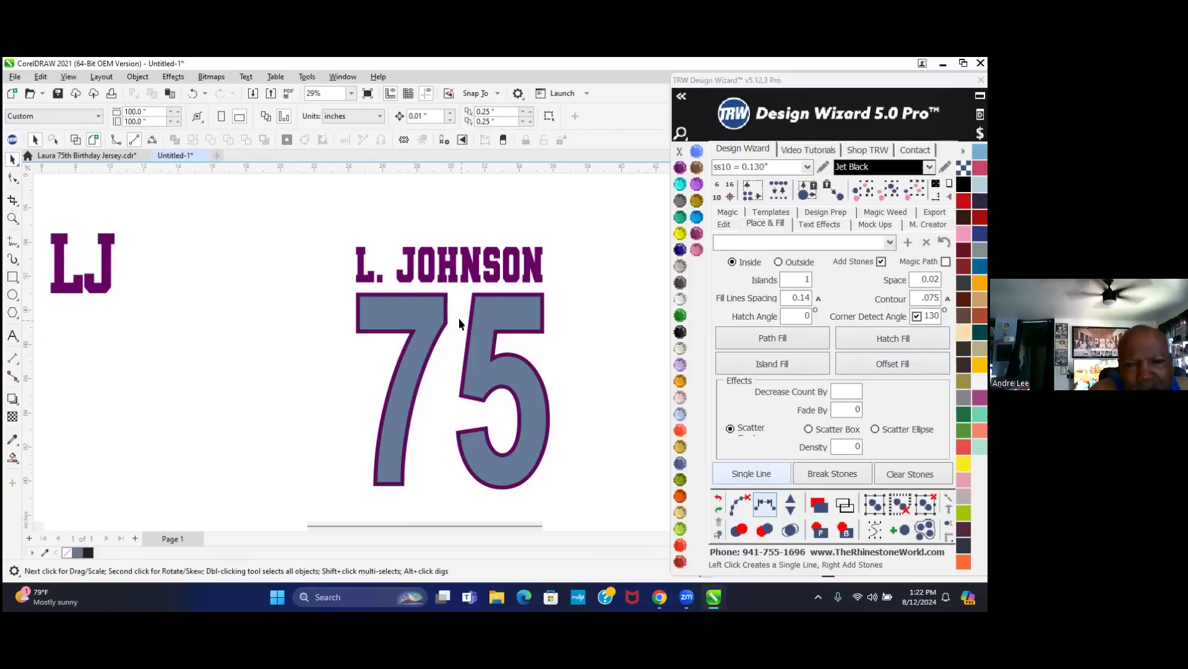
{"action": "left_click", "coordinate": [470, 261]}
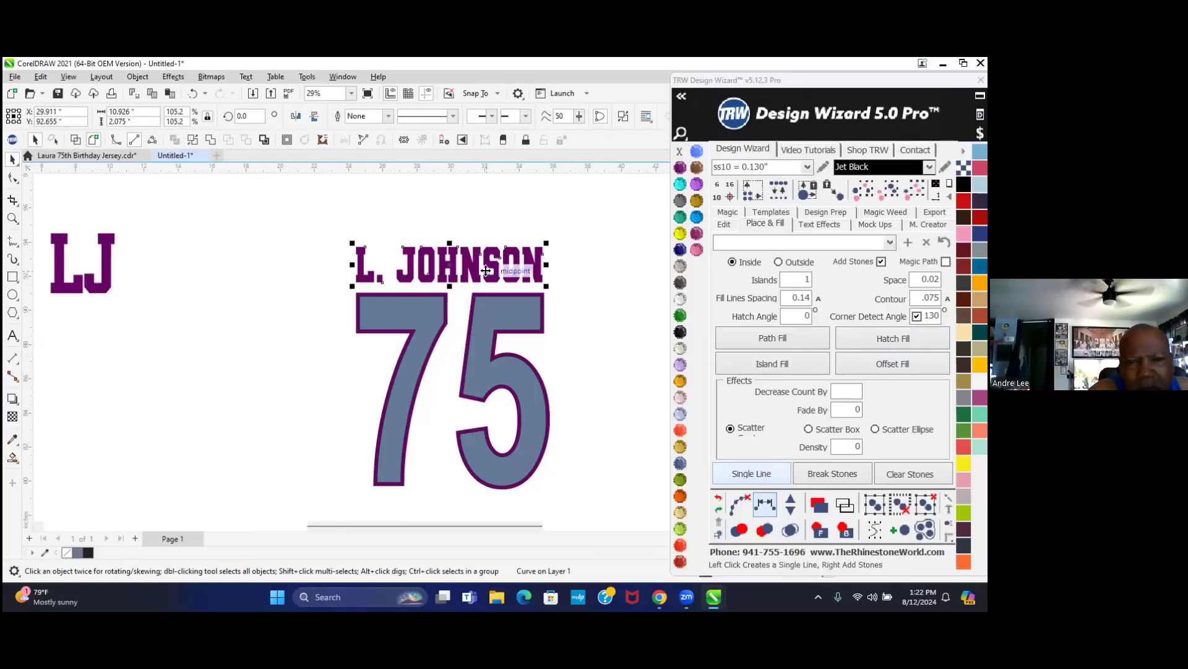
{"action": "scroll", "coordinate": [481, 269], "scroll_direction": "up", "scroll_amount": 2}
{"action": "scroll", "coordinate": [473, 272], "scroll_direction": "up", "scroll_amount": 3}
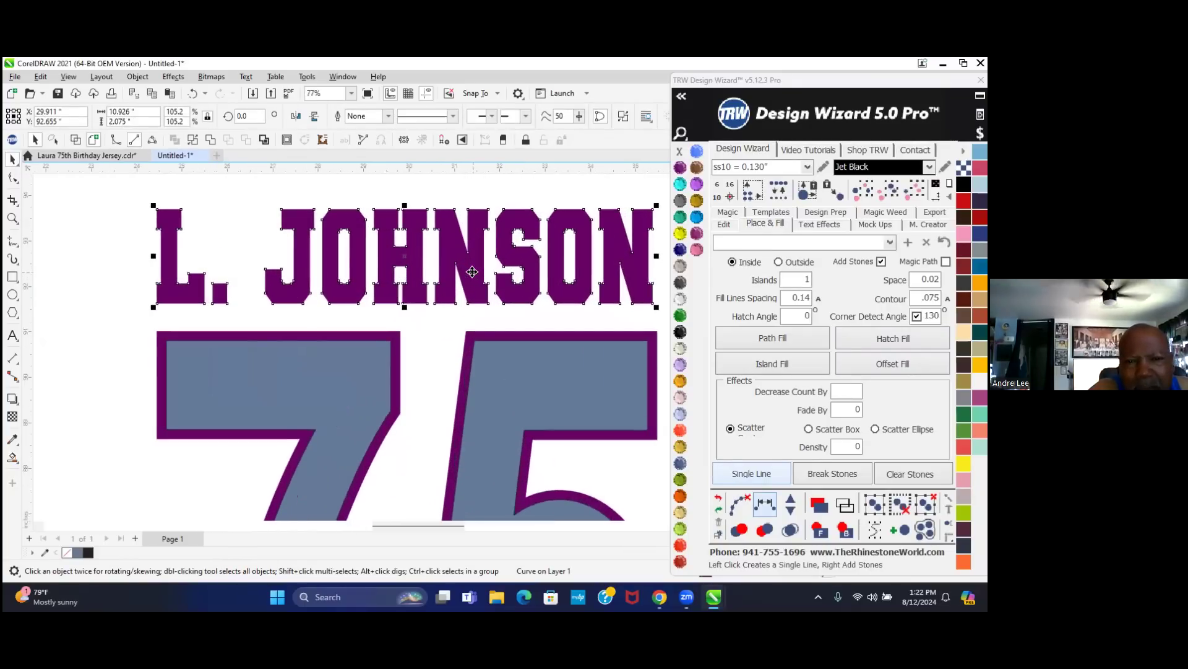
{"action": "scroll", "coordinate": [473, 271], "scroll_direction": "down", "scroll_amount": 2}
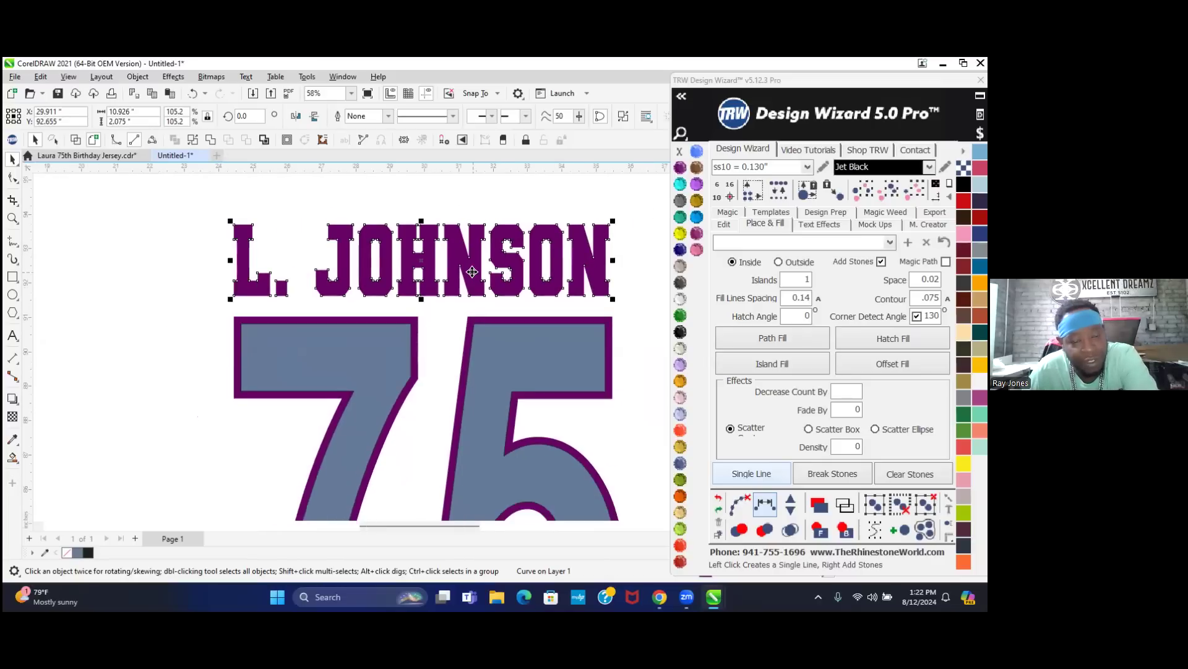
{"action": "scroll", "coordinate": [472, 271], "scroll_direction": "down", "scroll_amount": 1}
{"action": "scroll", "coordinate": [473, 271], "scroll_direction": "down", "scroll_amount": 2}
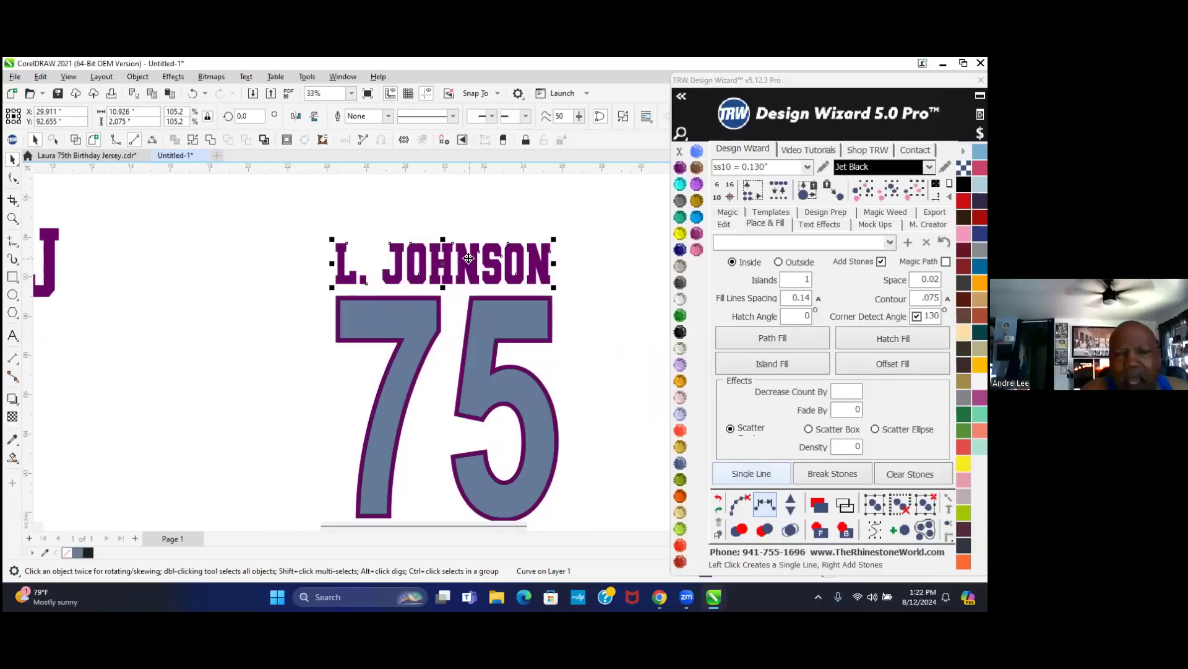
{"action": "scroll", "coordinate": [468, 258], "scroll_direction": "down", "scroll_amount": 1}
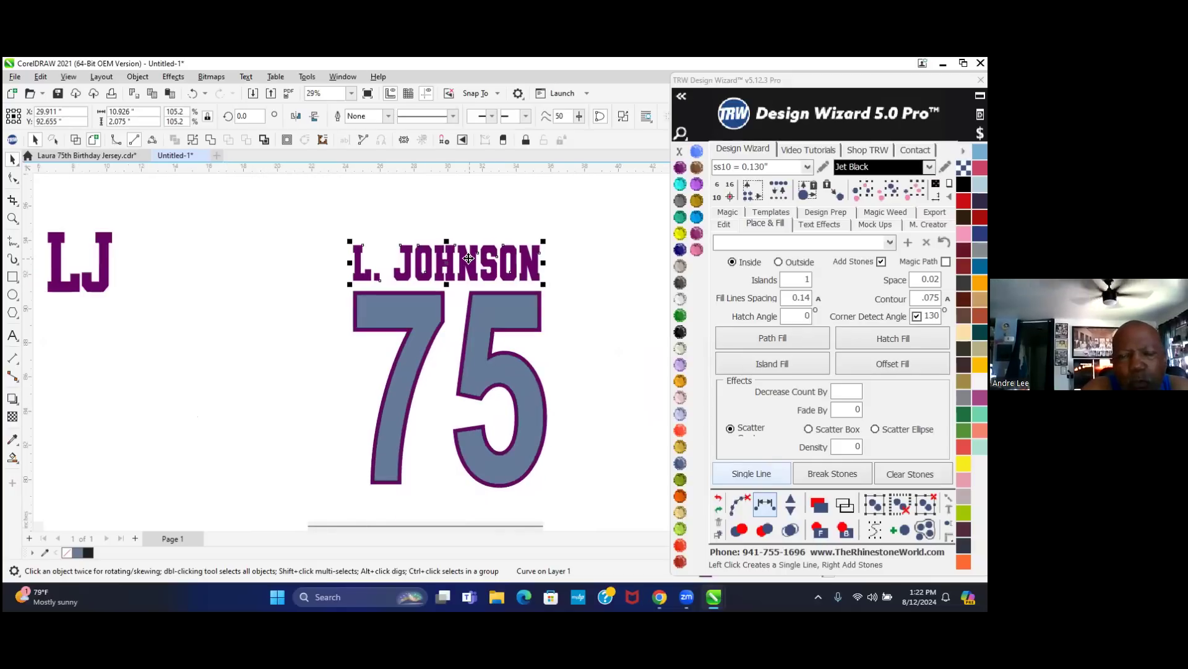
{"action": "scroll", "coordinate": [469, 258], "scroll_direction": "up", "scroll_amount": 3}
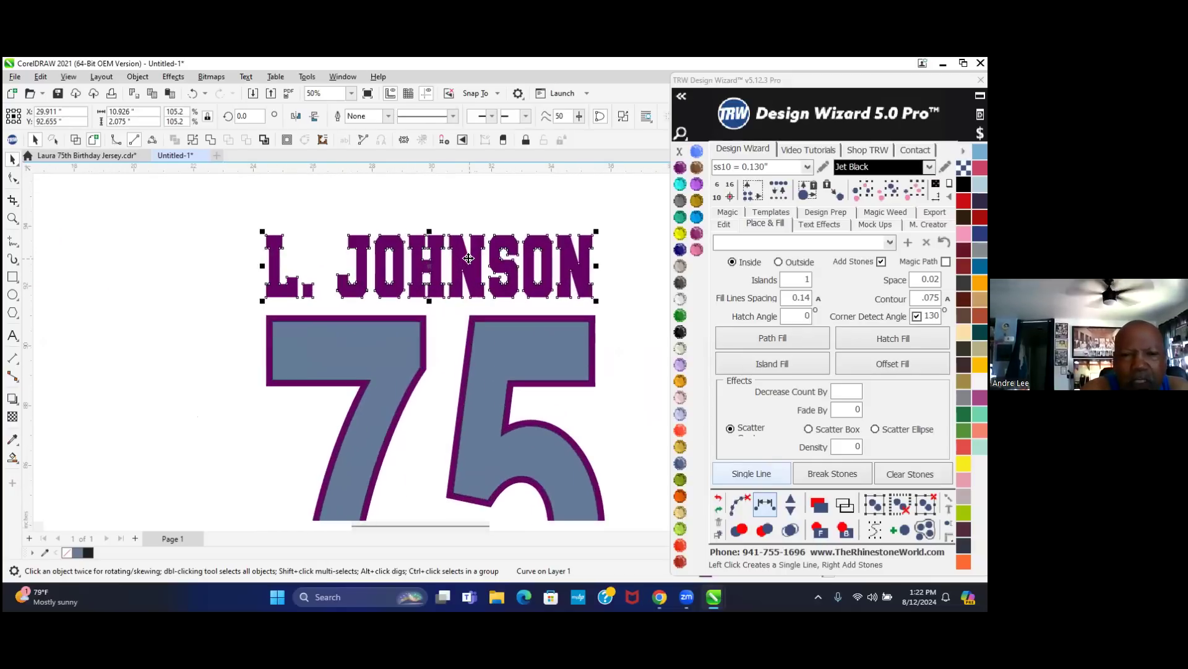
{"action": "scroll", "coordinate": [469, 258], "scroll_direction": "up", "scroll_amount": 5}
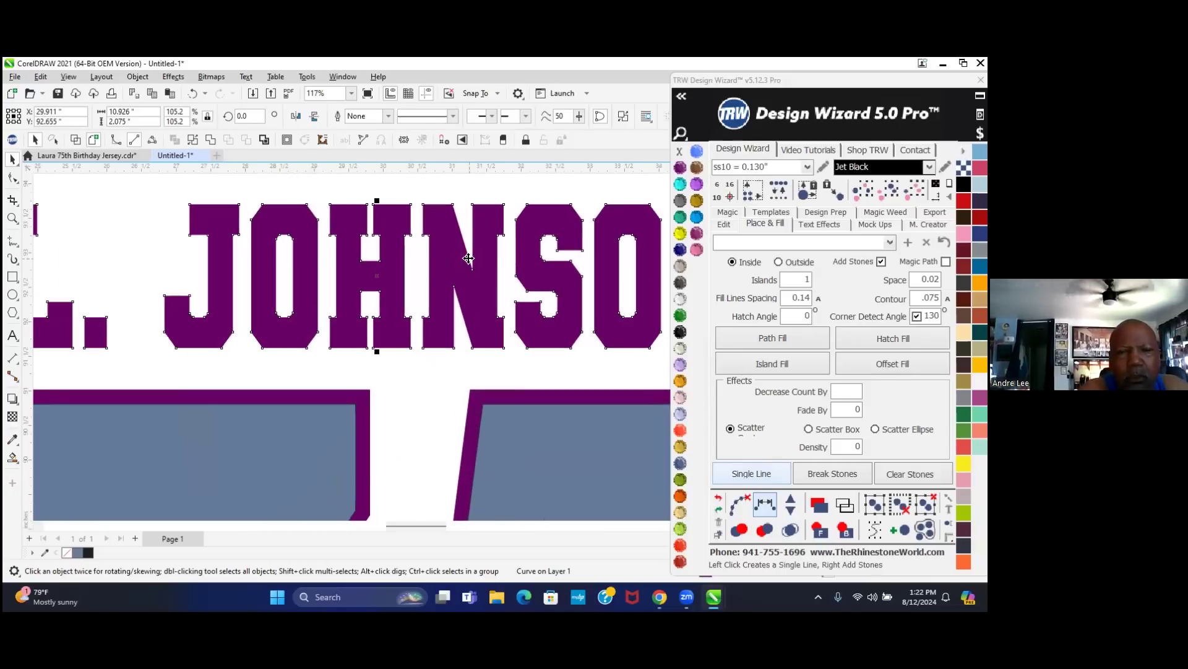
{"action": "key", "text": "F10"}
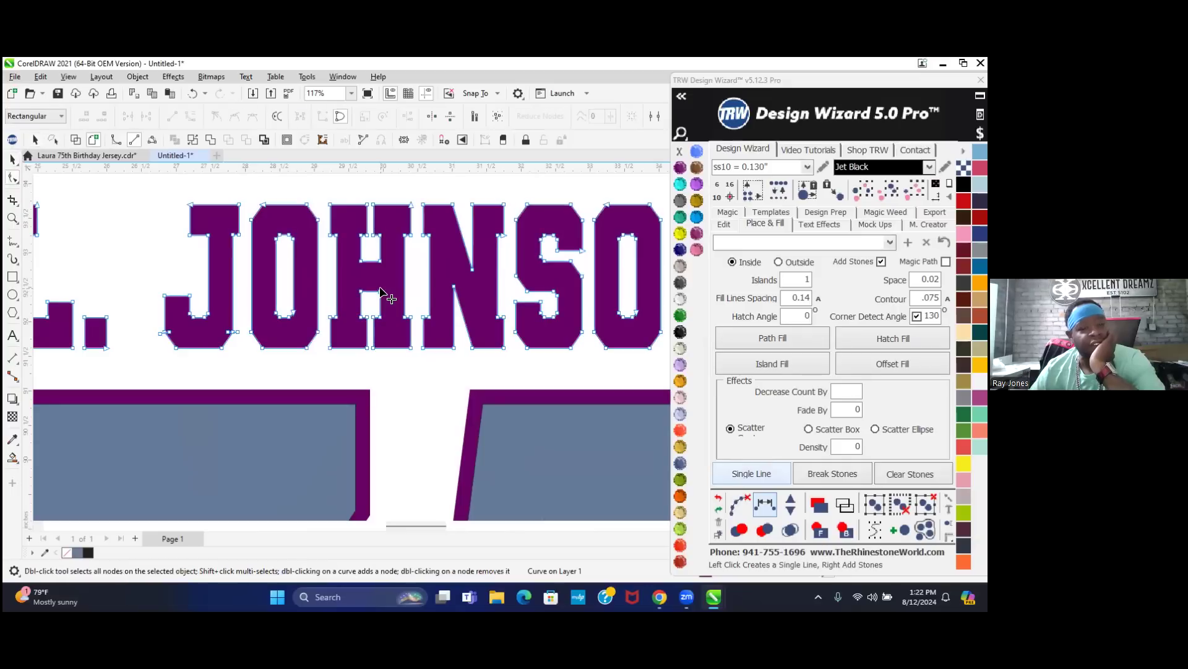
{"action": "left_click", "coordinate": [13, 160]}
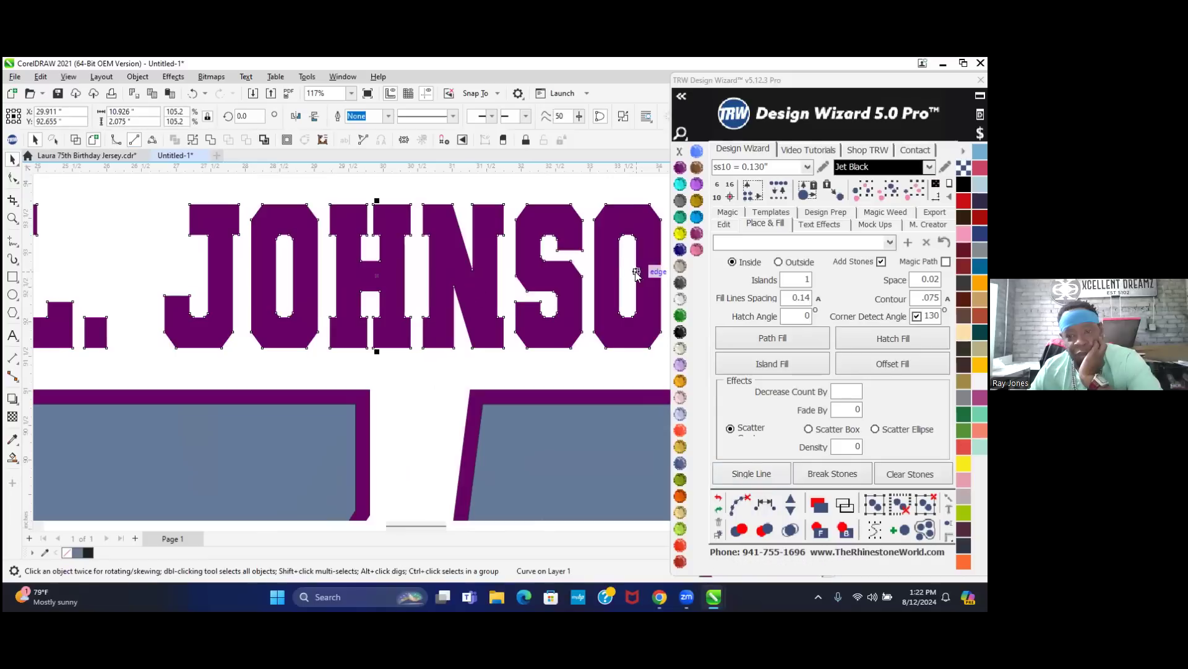
{"action": "left_click", "coordinate": [777, 362]}
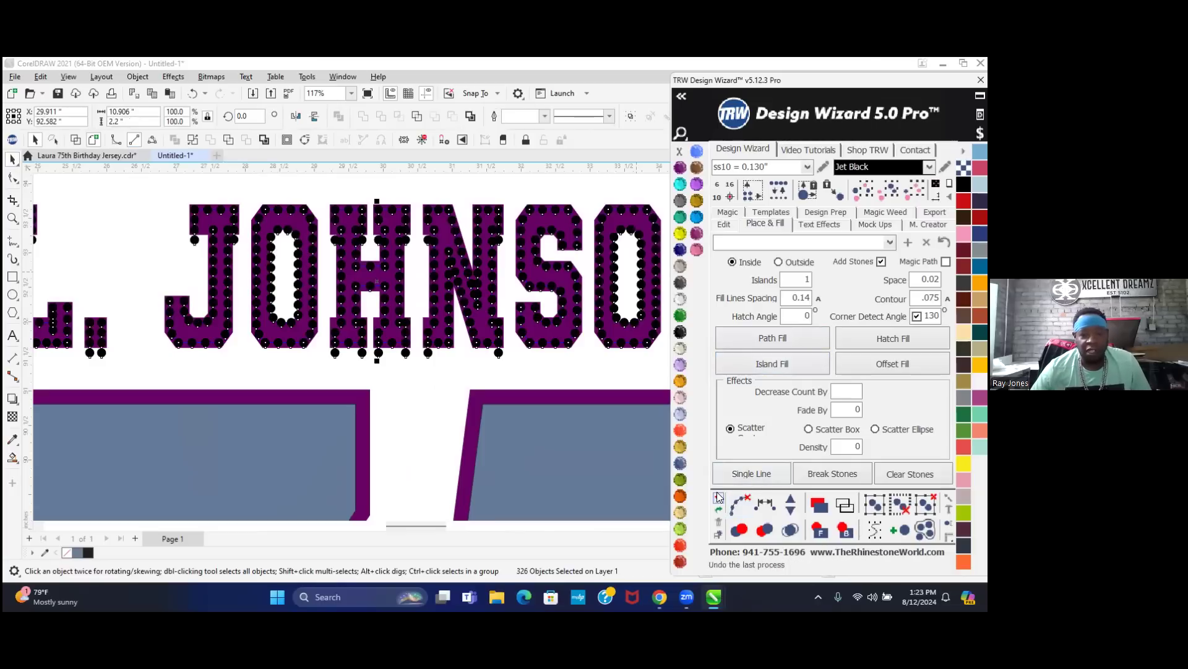
{"action": "left_click", "coordinate": [741, 504]}
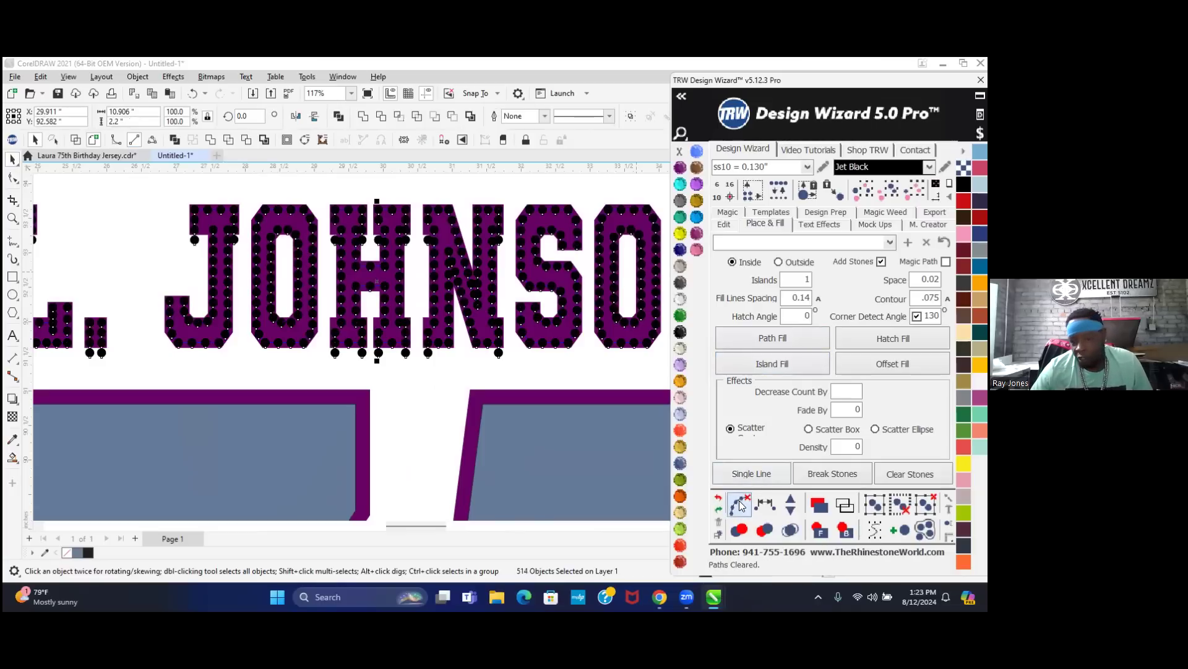
{"action": "left_click", "coordinate": [790, 530]}
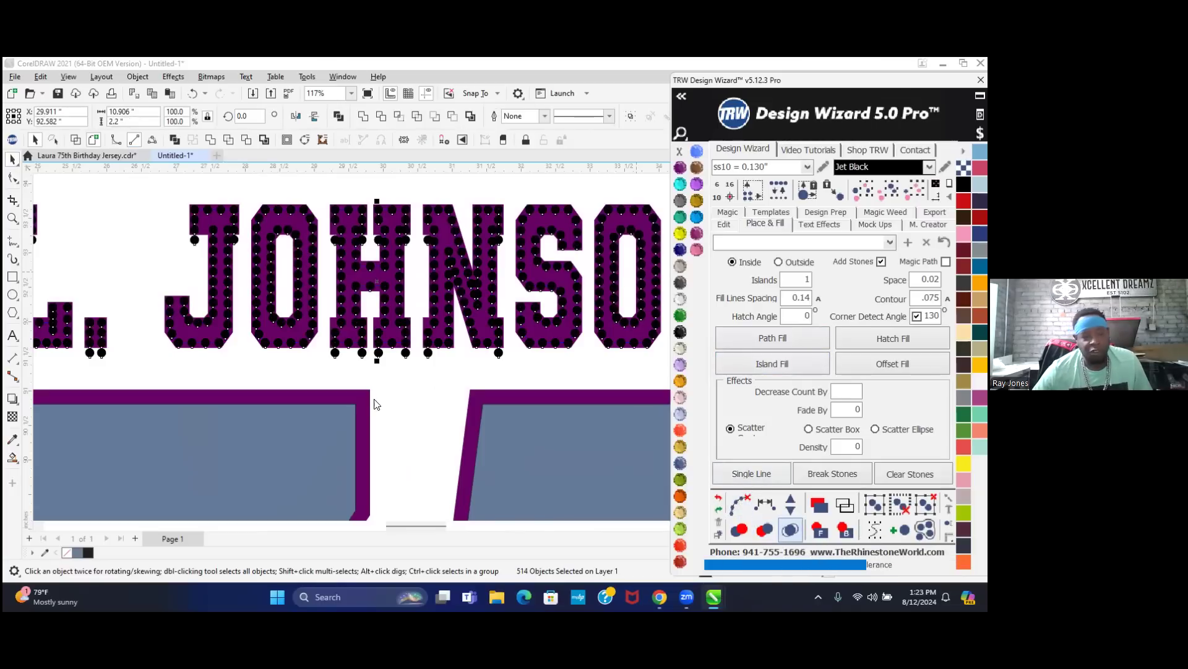
{"action": "left_click", "coordinate": [406, 385]}
{"action": "scroll", "coordinate": [418, 369], "scroll_direction": "down", "scroll_amount": 1}
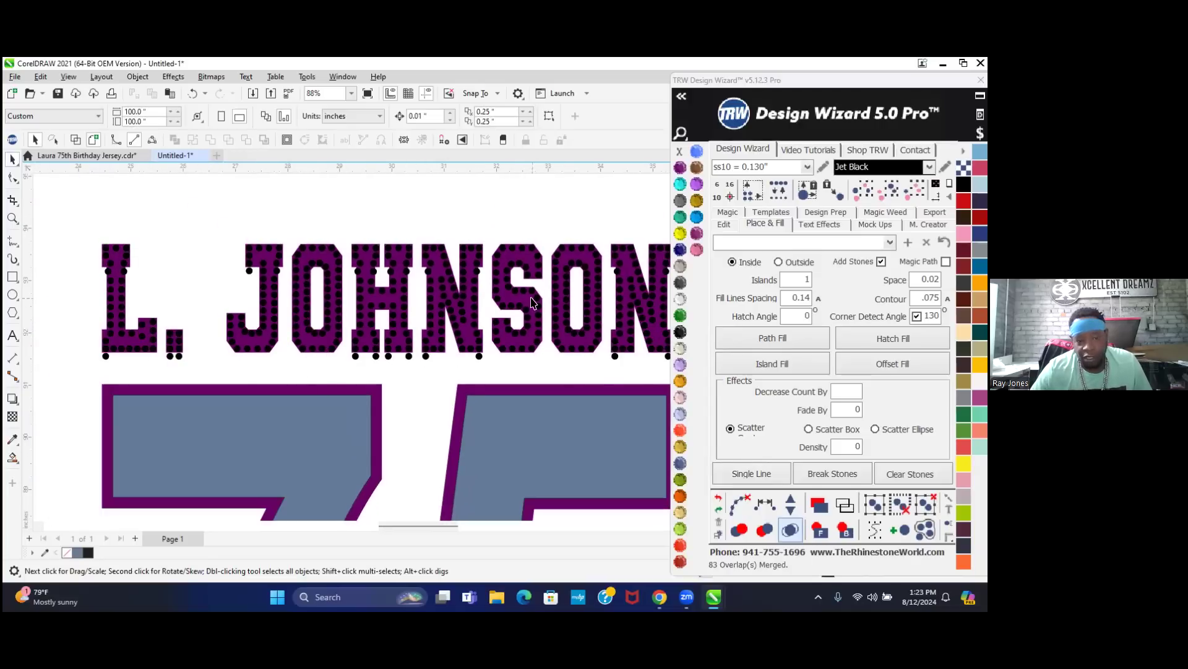
{"action": "left_click", "coordinate": [474, 289]}
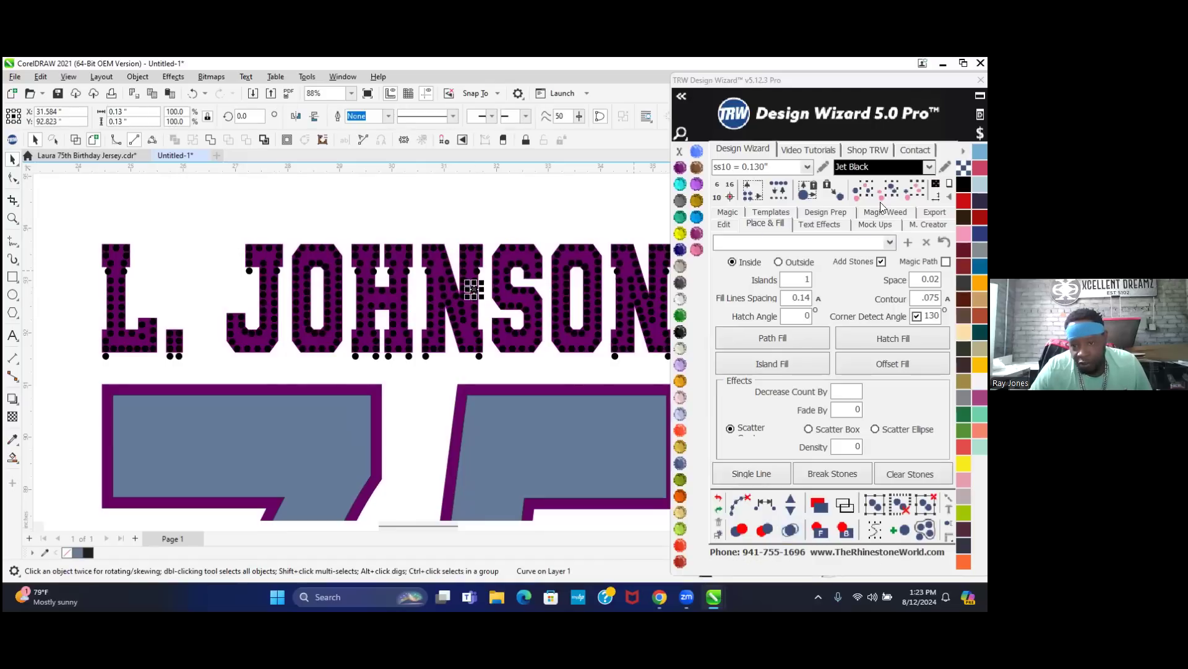
- Select every Jet Black stone with Select Same Size and Color and remove them from the lettering
{"action": "left_click", "coordinate": [918, 192]}
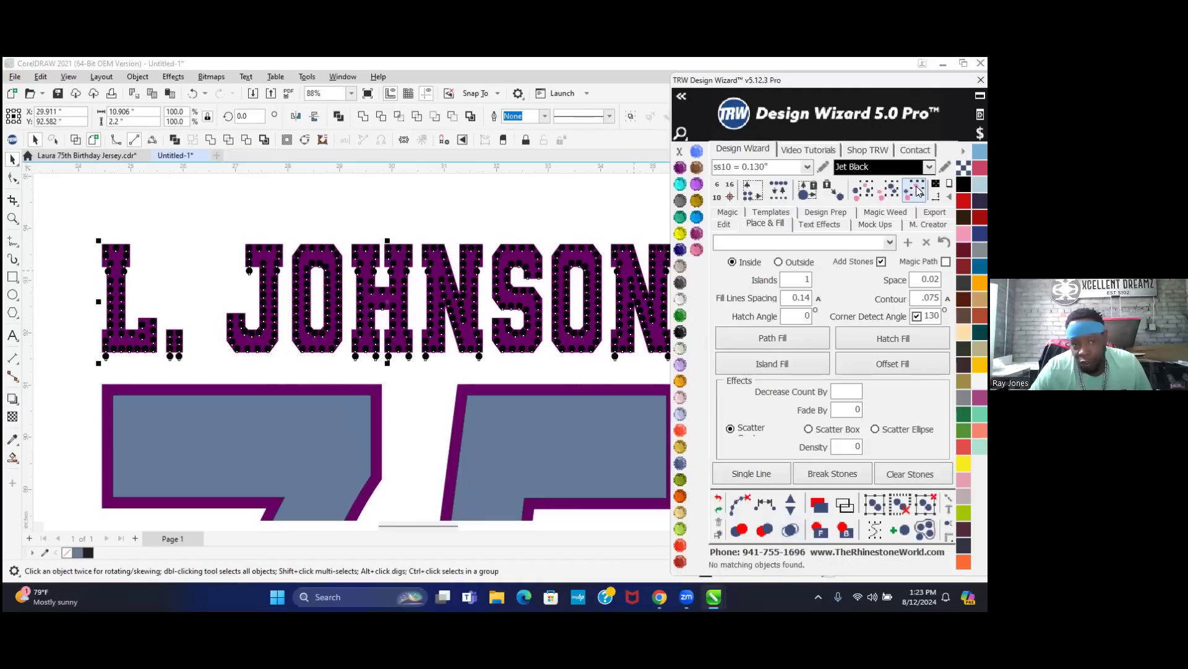
{"action": "left_click", "coordinate": [278, 62]}
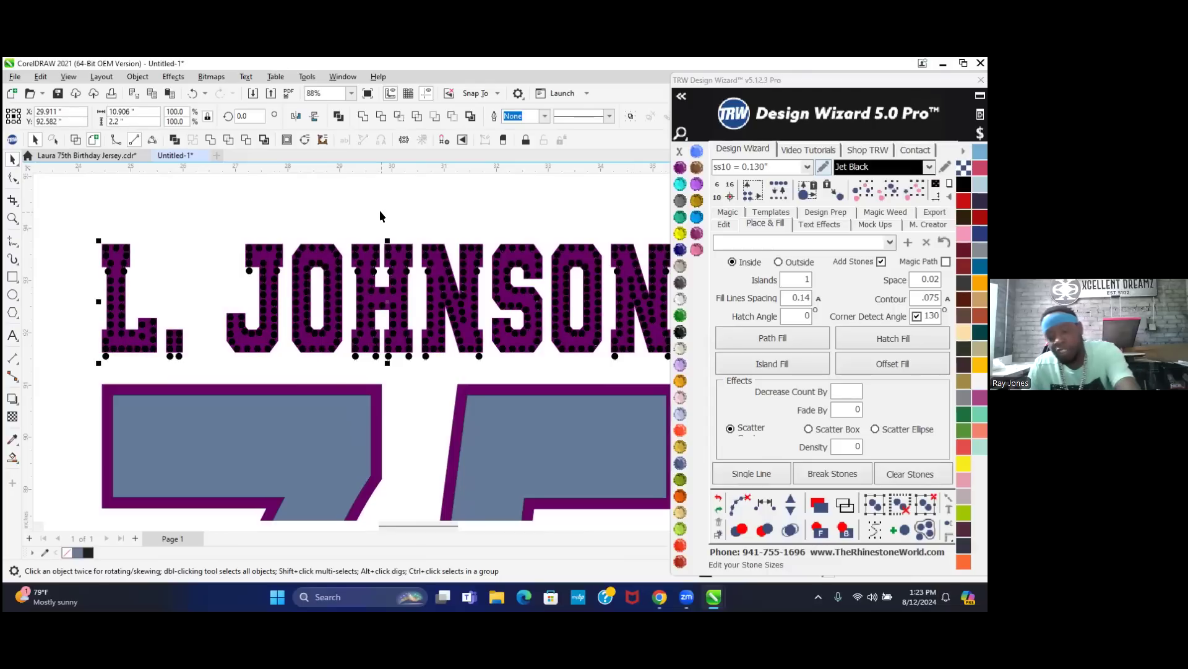
{"action": "left_click", "coordinate": [535, 227]}
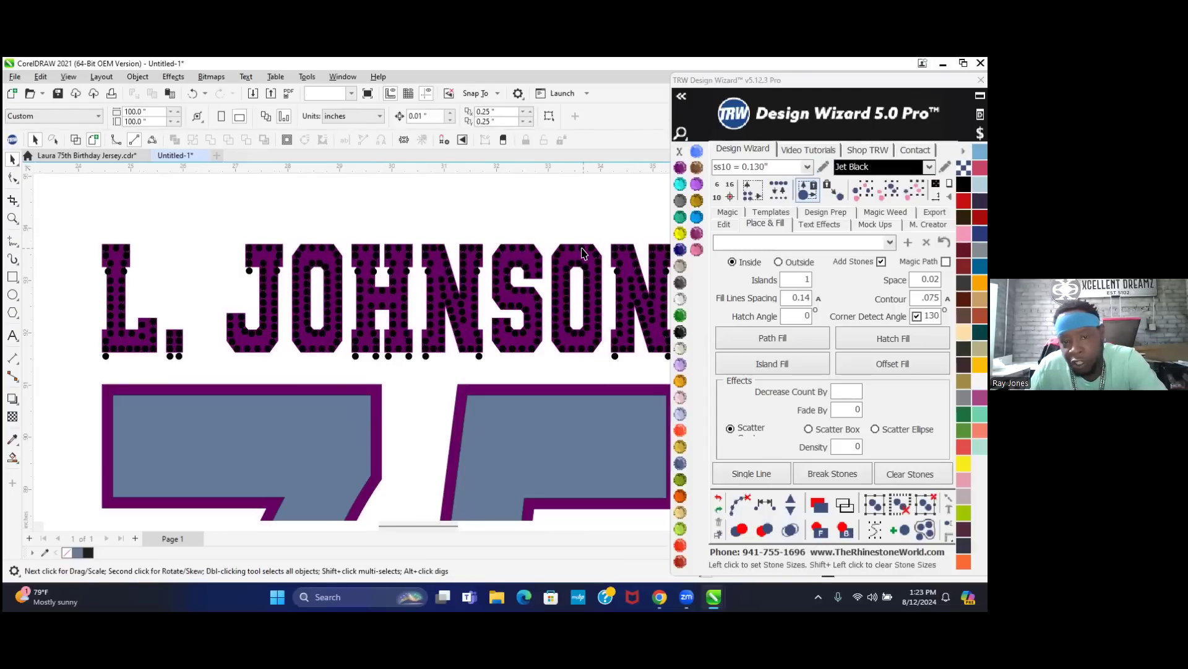
{"action": "left_click", "coordinate": [581, 250]}
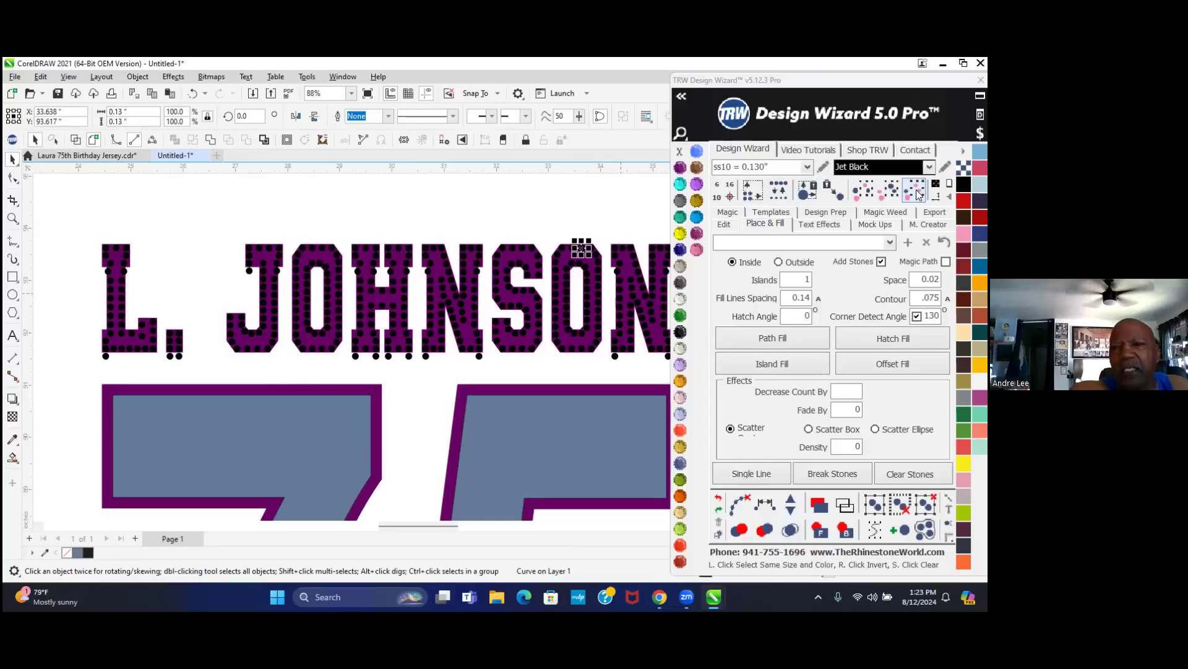
{"action": "left_click_drag", "start_coordinate": [866, 85], "coordinate": [682, 99]}
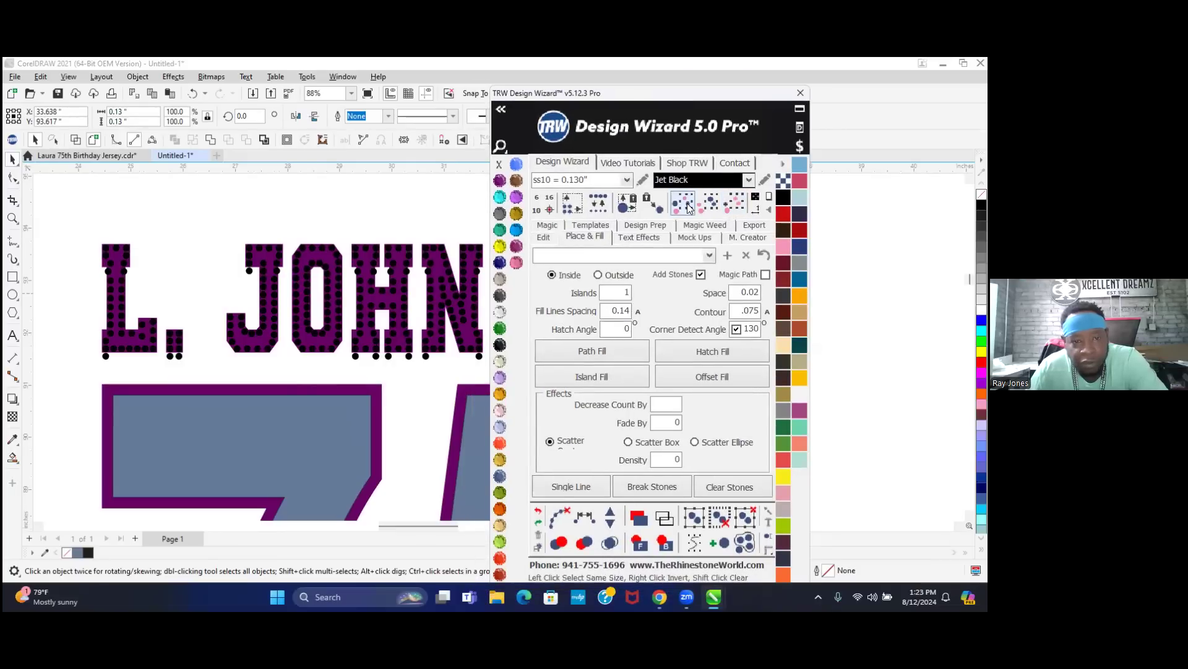
{"action": "left_click", "coordinate": [330, 241]}
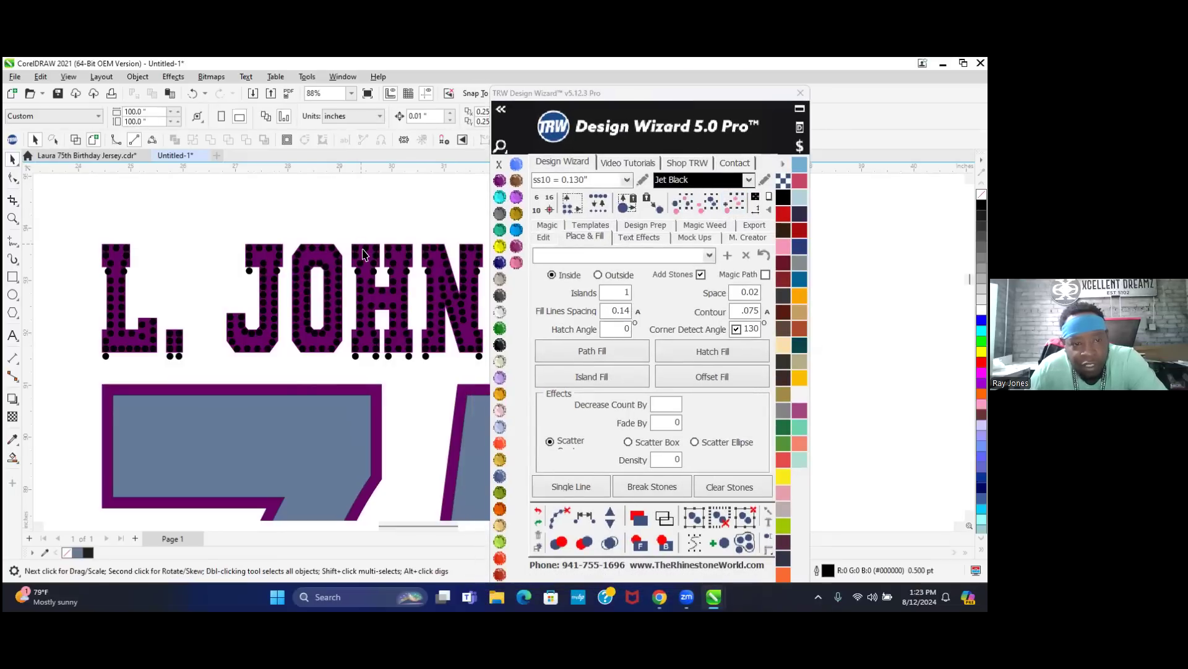
{"action": "left_click", "coordinate": [365, 249]}
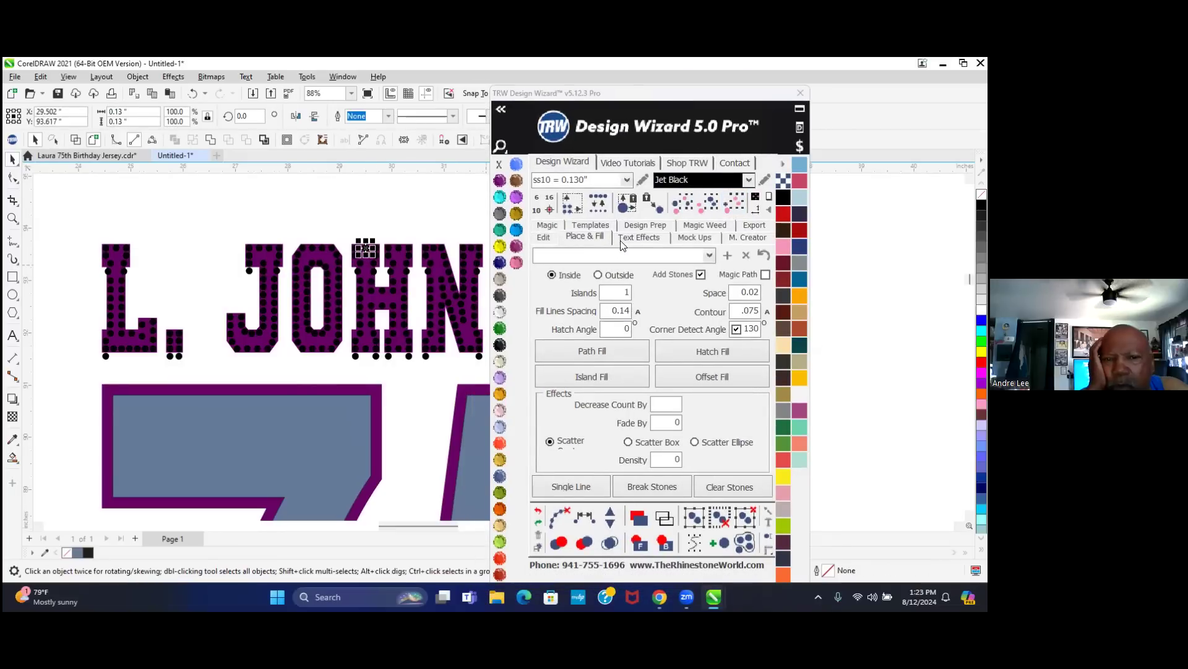
{"action": "left_click", "coordinate": [737, 208]}
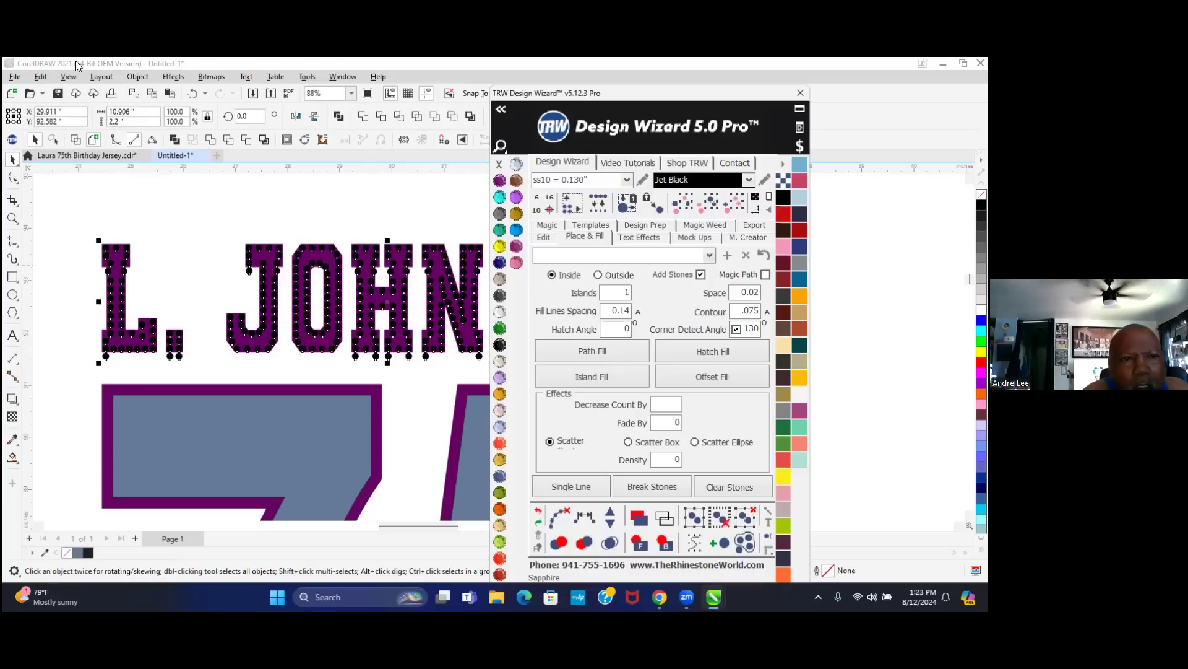
{"action": "left_click", "coordinate": [197, 60]}
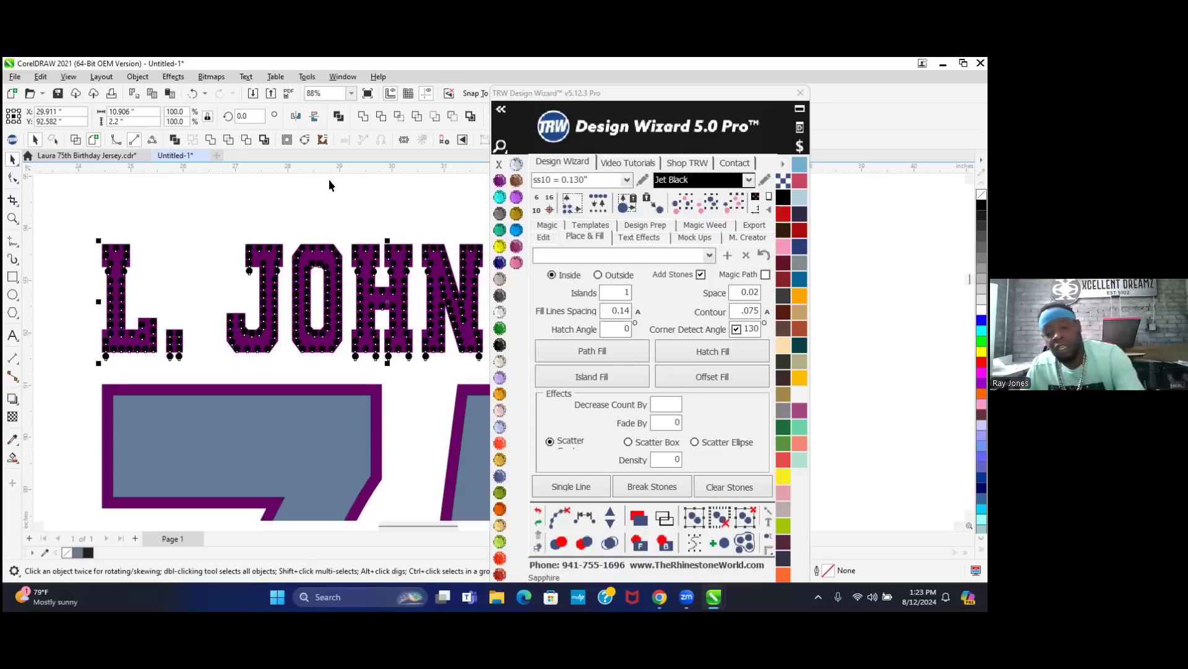
{"action": "left_click", "coordinate": [346, 191]}
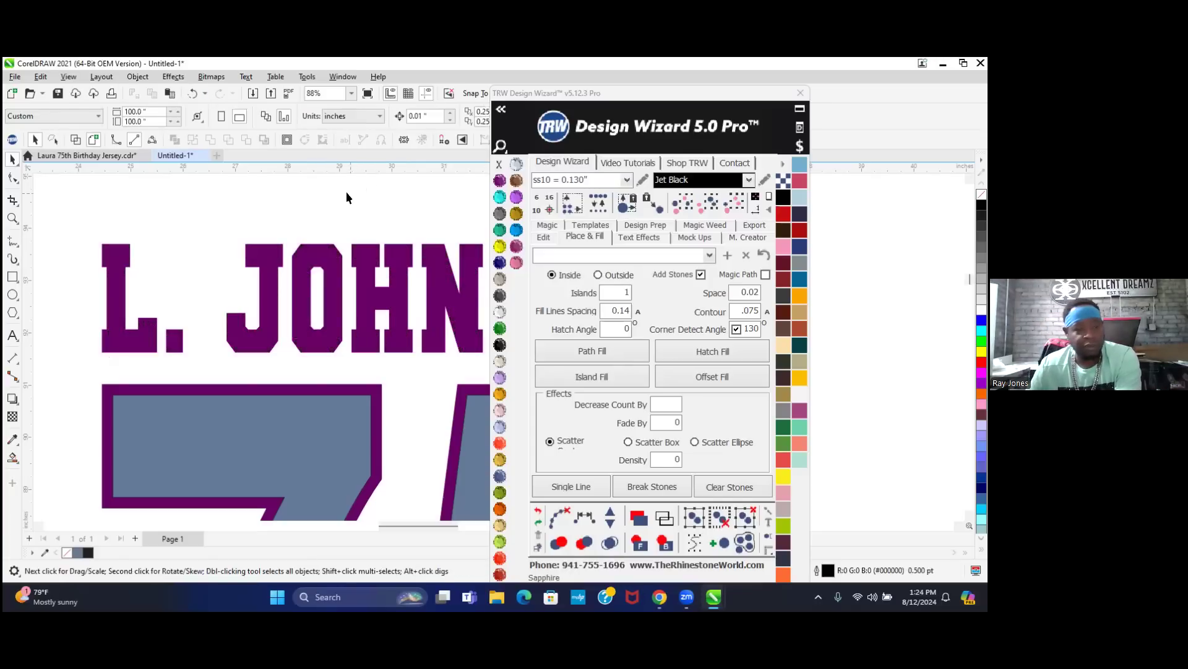
{"action": "scroll", "coordinate": [175, 310], "scroll_direction": "down", "scroll_amount": 1}
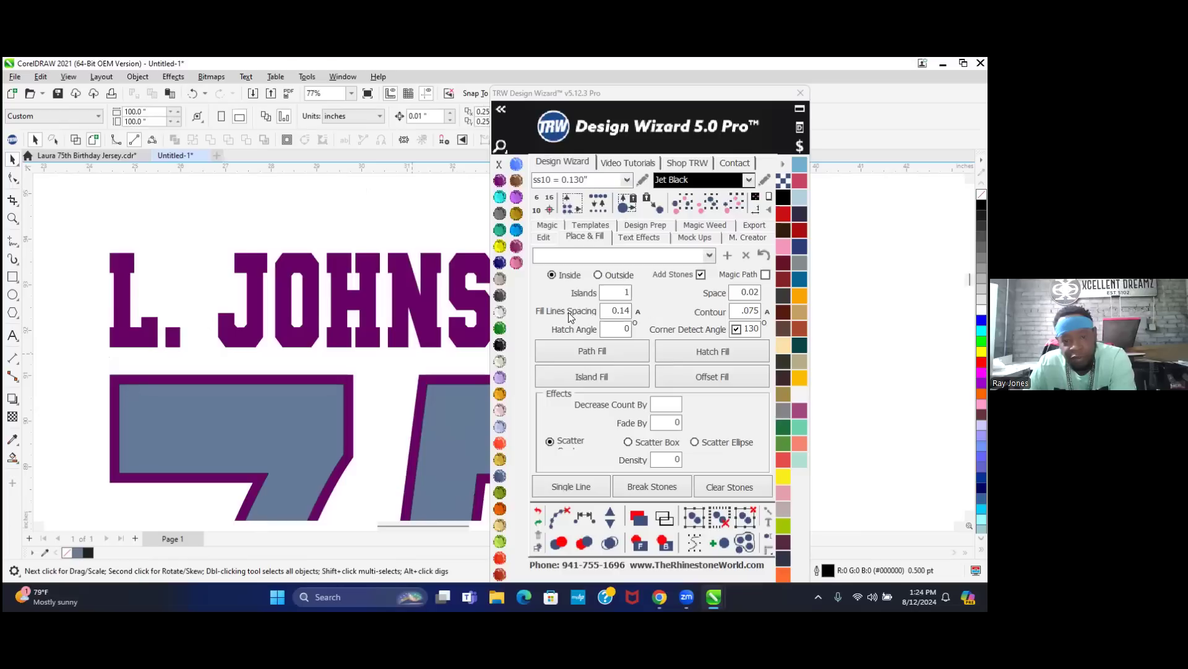
{"action": "left_click", "coordinate": [637, 307]}
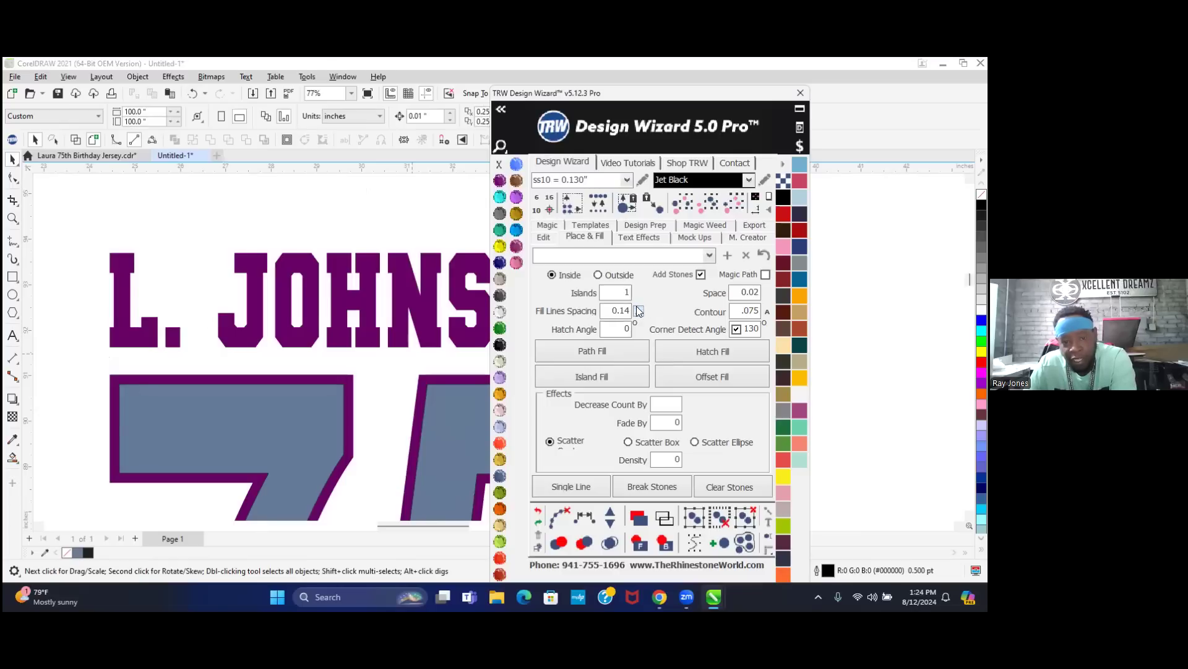
{"action": "left_click", "coordinate": [426, 322]}
{"action": "left_click", "coordinate": [618, 377]}
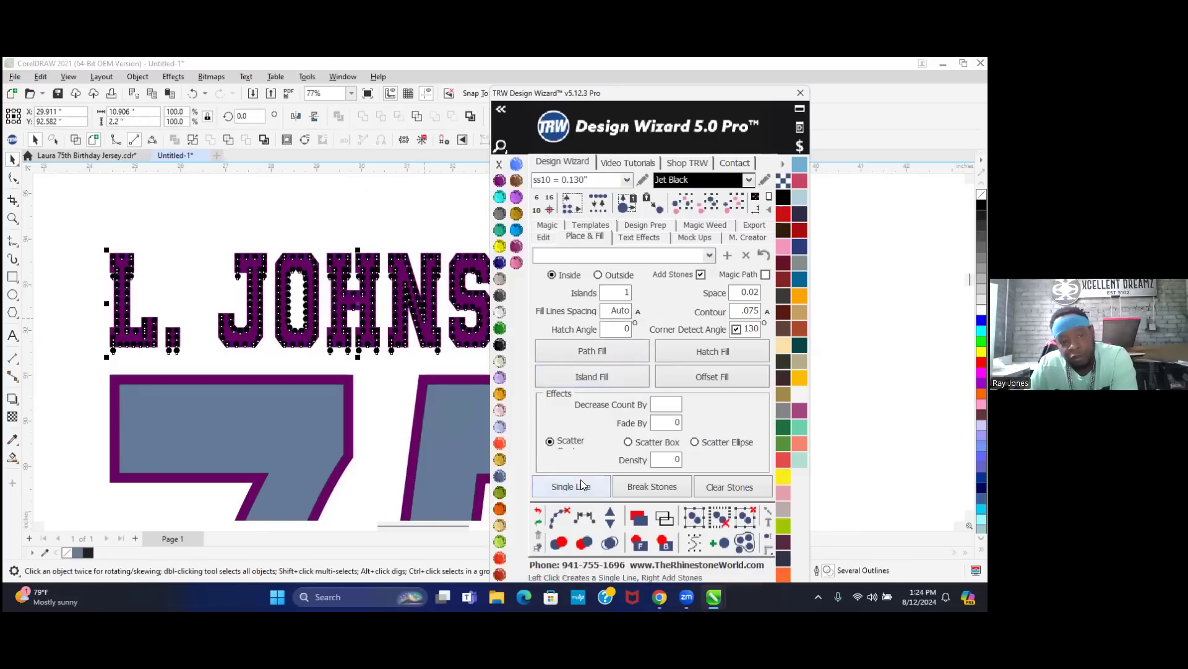
{"action": "left_click", "coordinate": [561, 517]}
{"action": "left_click", "coordinate": [608, 544]}
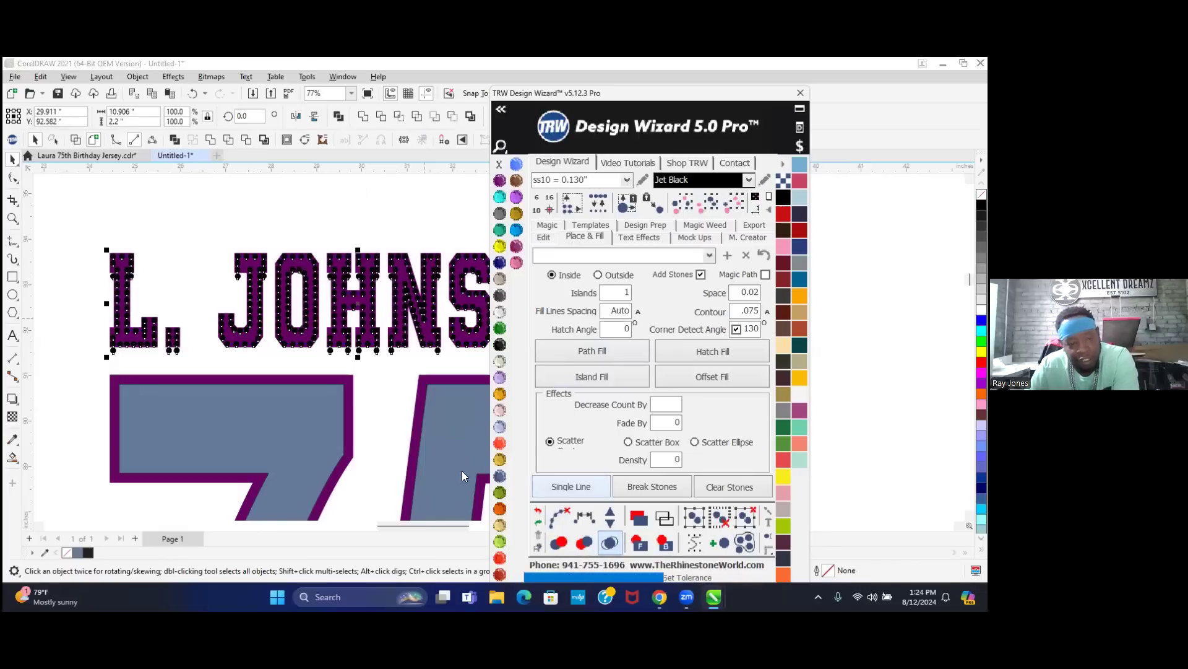
{"action": "left_click", "coordinate": [245, 364]}
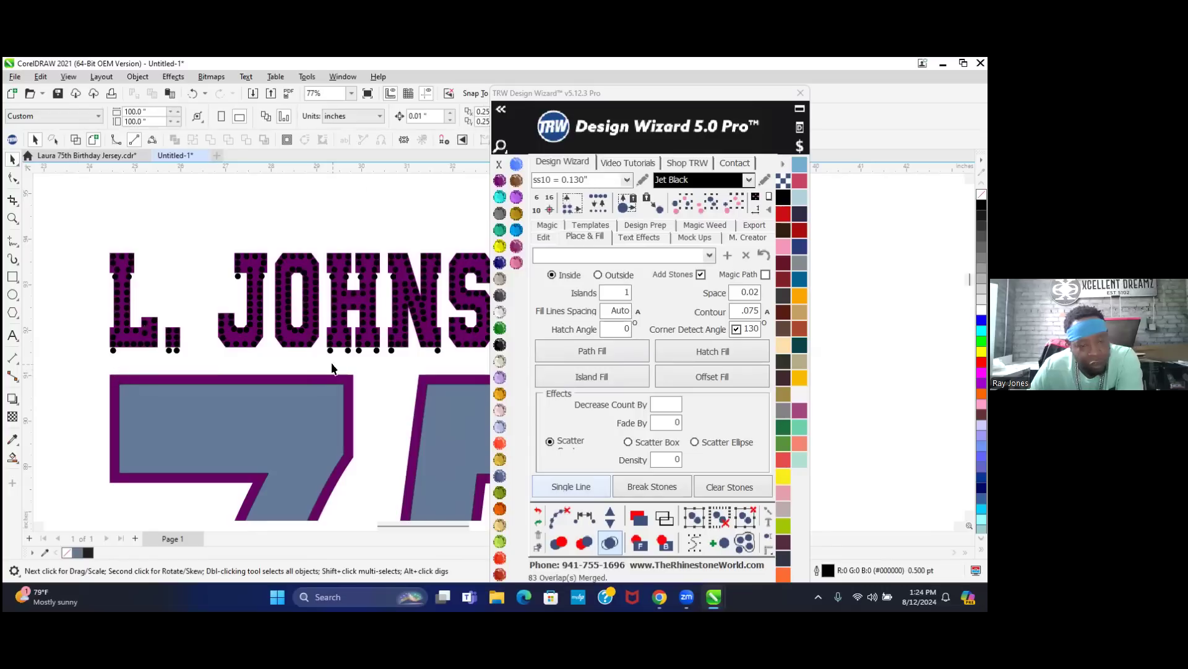
- Box-select the stray row of stones beneath JOHNSON and delete it
{"action": "scroll", "coordinate": [200, 348], "scroll_direction": "down", "scroll_amount": 1}
{"action": "scroll", "coordinate": [250, 347], "scroll_direction": "down", "scroll_amount": 2}
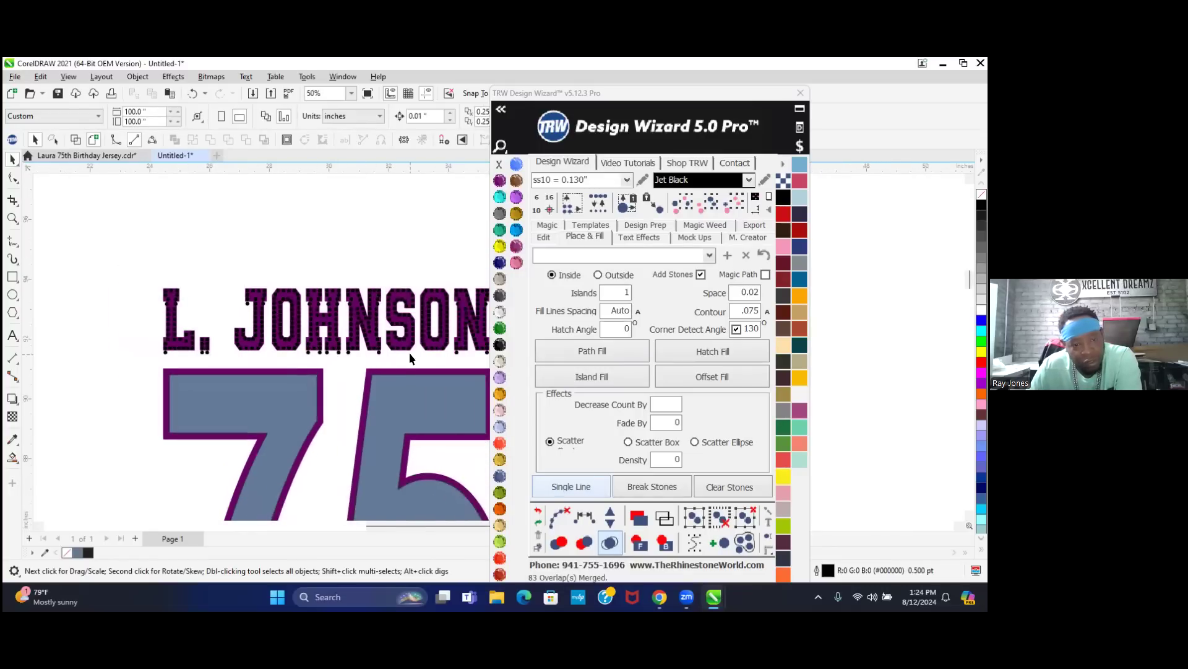
{"action": "scroll", "coordinate": [385, 365], "scroll_direction": "down", "scroll_amount": 2}
{"action": "scroll", "coordinate": [462, 361], "scroll_direction": "up", "scroll_amount": 4}
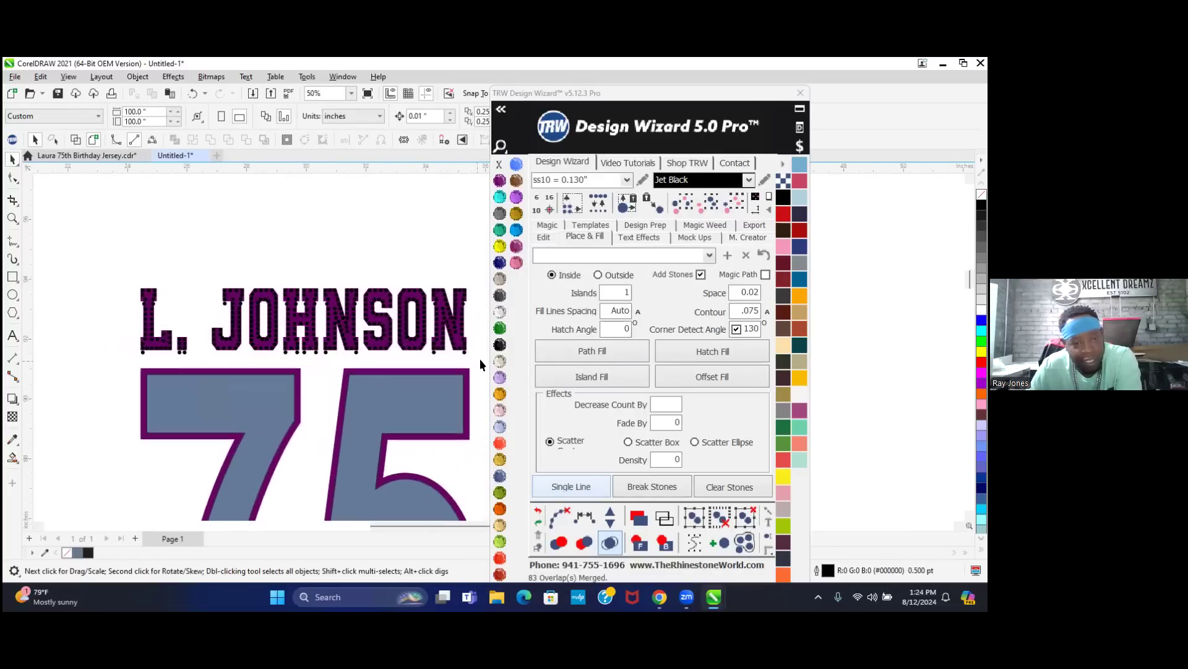
{"action": "left_click_drag", "start_coordinate": [466, 360], "coordinate": [80, 344]}
{"action": "key", "text": "Delete"}
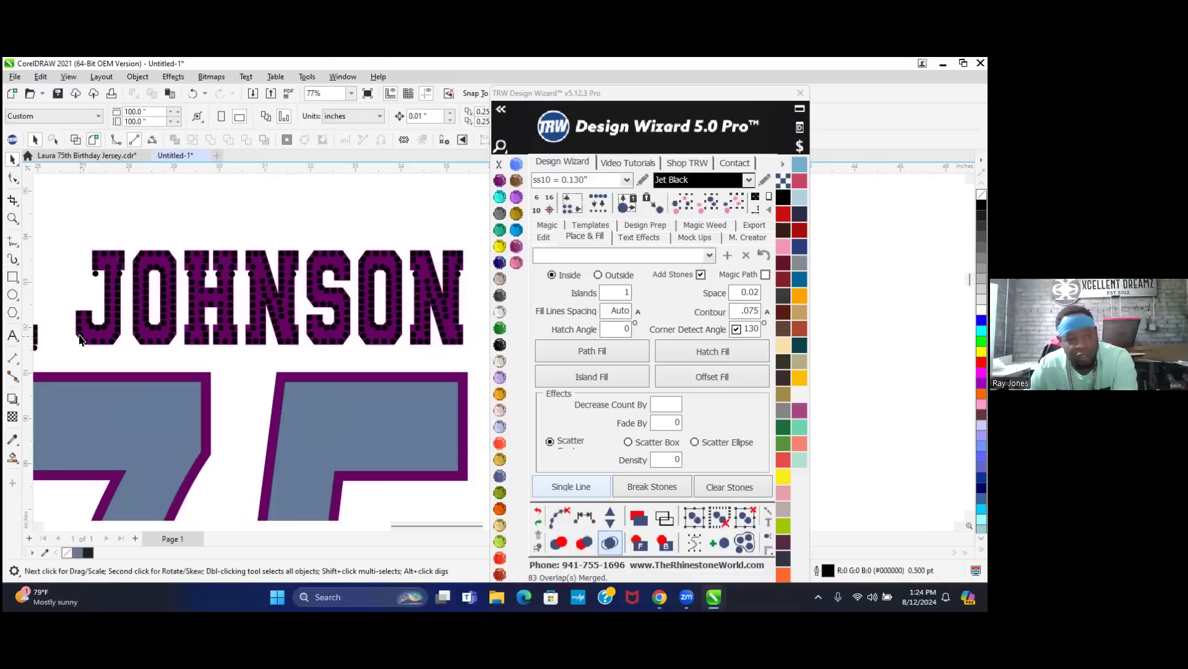
{"action": "scroll", "coordinate": [258, 318], "scroll_direction": "up", "scroll_amount": 2}
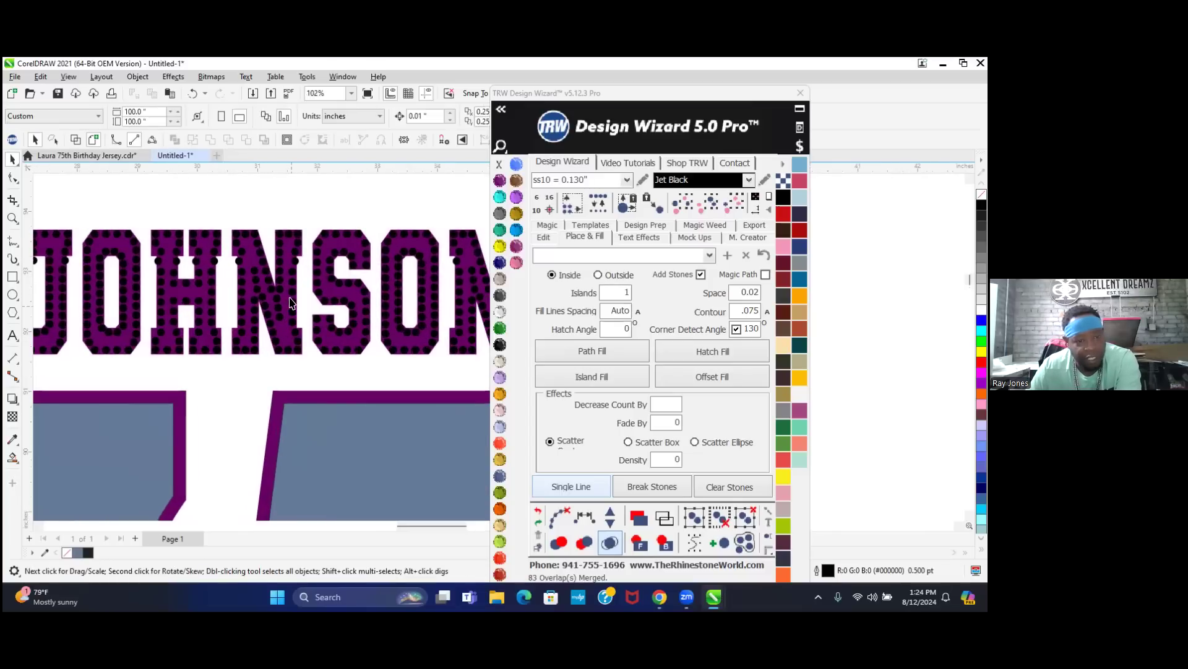
{"action": "left_click", "coordinate": [290, 294]}
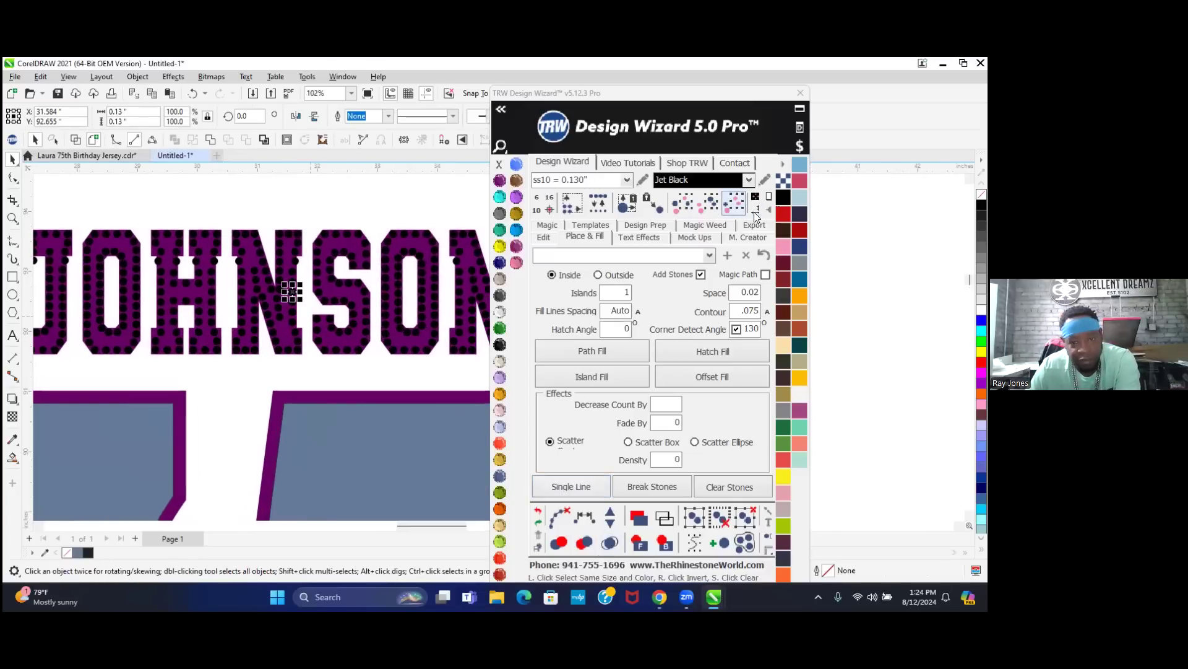
- Select all stones matching the N stone and recolor them to yellow Citrine
{"action": "left_click", "coordinate": [735, 202]}
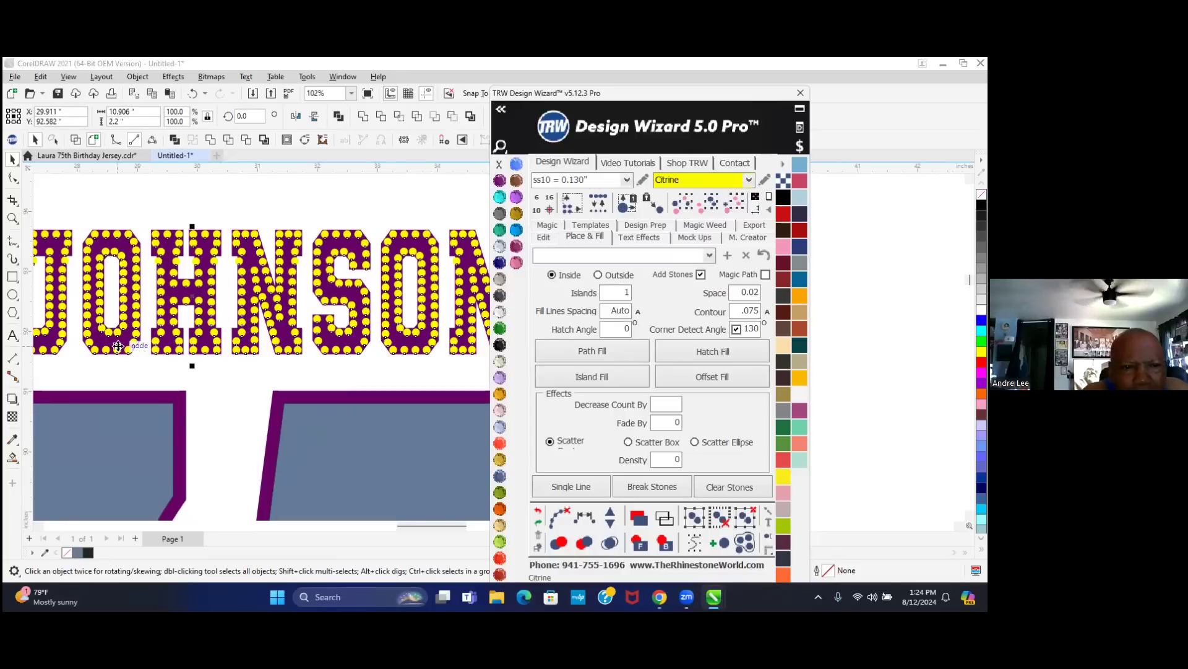
{"action": "left_click", "coordinate": [296, 181]}
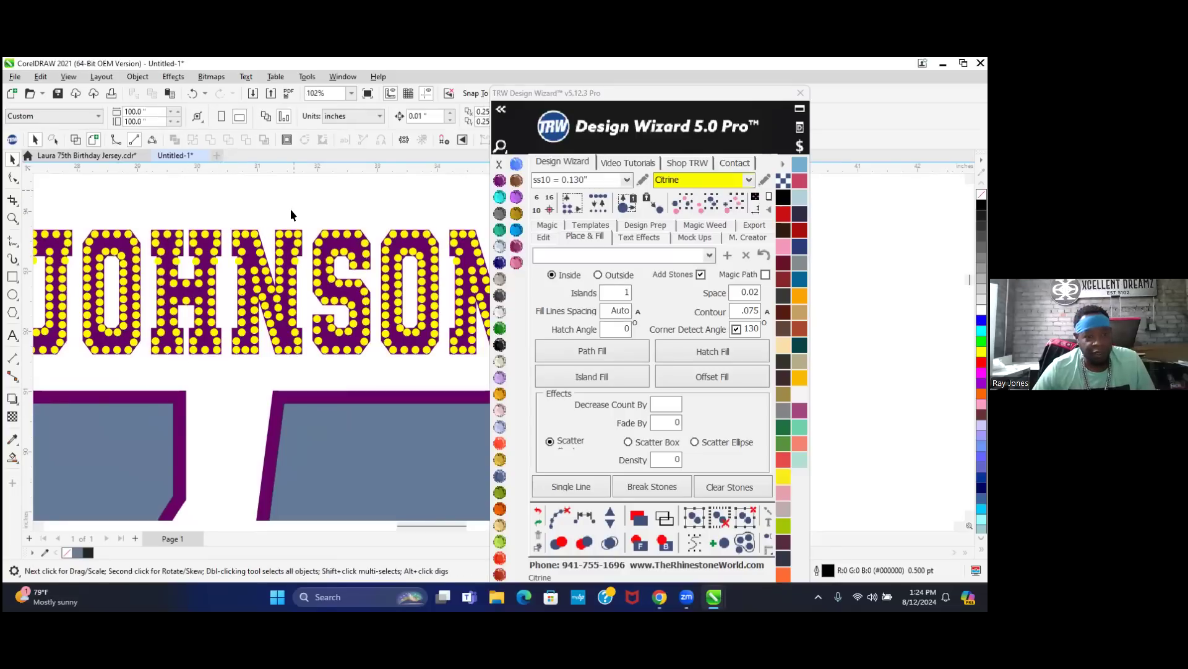
{"action": "scroll", "coordinate": [293, 328], "scroll_direction": "up", "scroll_amount": 2}
{"action": "scroll", "coordinate": [297, 328], "scroll_direction": "up", "scroll_amount": 6}
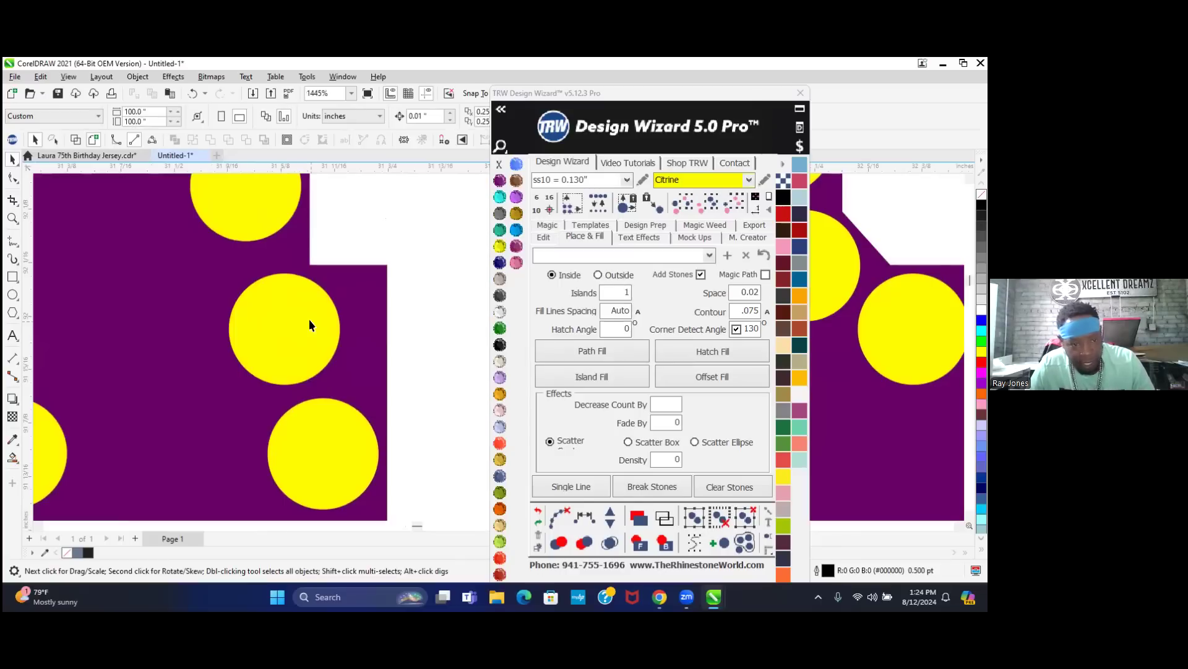
- Nudge two misplaced Citrine stones in JOHNSON into place, one right and one left
{"action": "left_click_drag", "start_coordinate": [314, 319], "coordinate": [334, 320]}
{"action": "scroll", "coordinate": [323, 332], "scroll_direction": "down", "scroll_amount": 5}
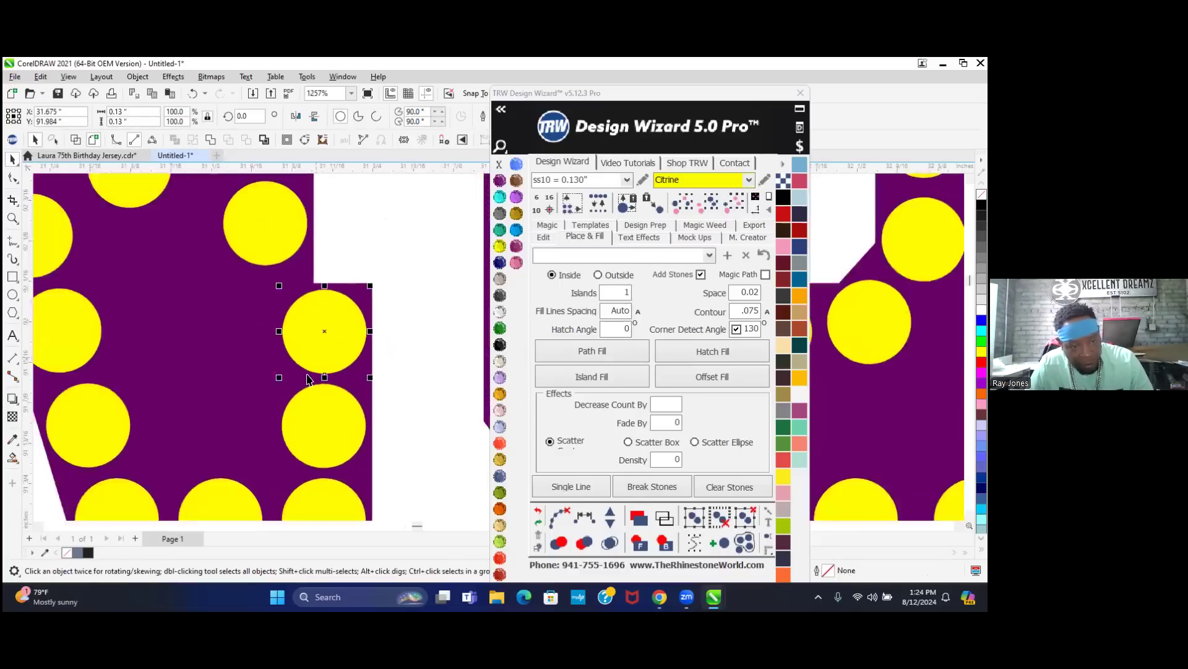
{"action": "scroll", "coordinate": [309, 380], "scroll_direction": "down", "scroll_amount": 2}
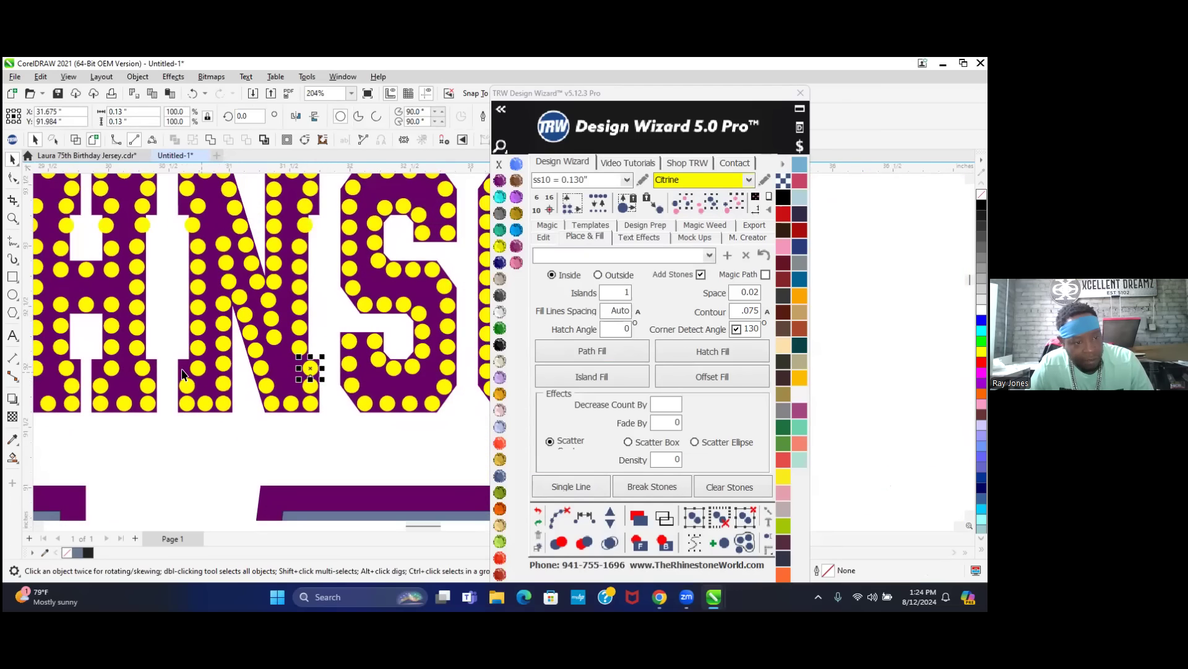
{"action": "scroll", "coordinate": [183, 374], "scroll_direction": "up", "scroll_amount": 7}
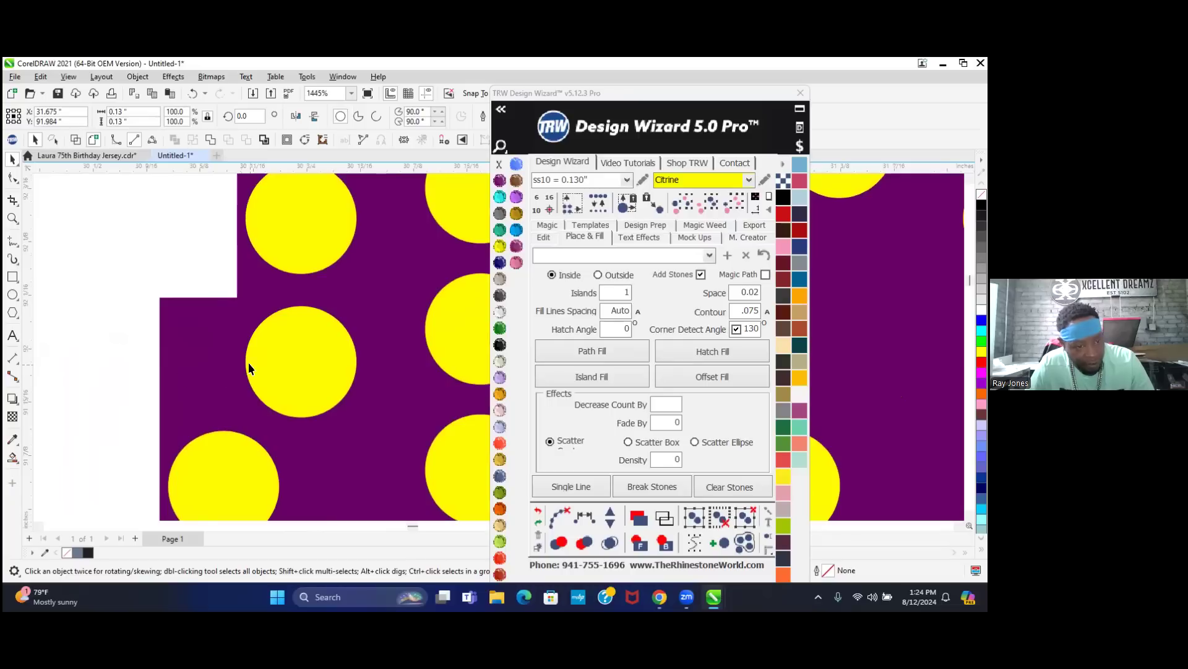
{"action": "left_click_drag", "start_coordinate": [317, 361], "coordinate": [241, 366]}
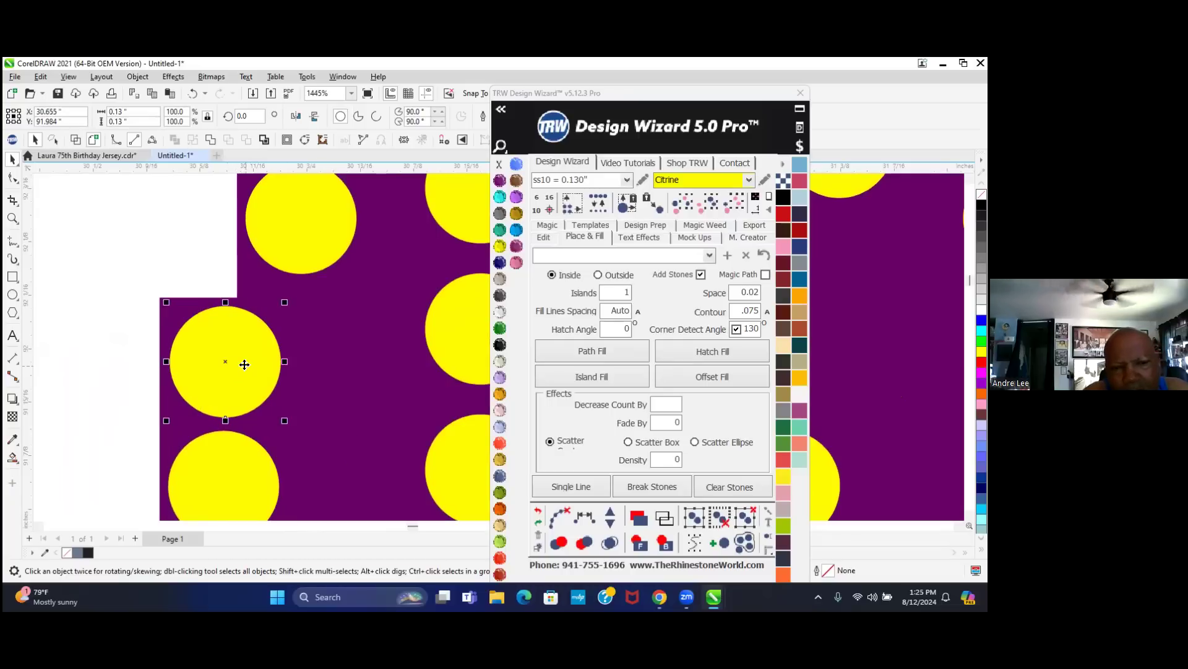
{"action": "scroll", "coordinate": [245, 364], "scroll_direction": "down", "scroll_amount": 5}
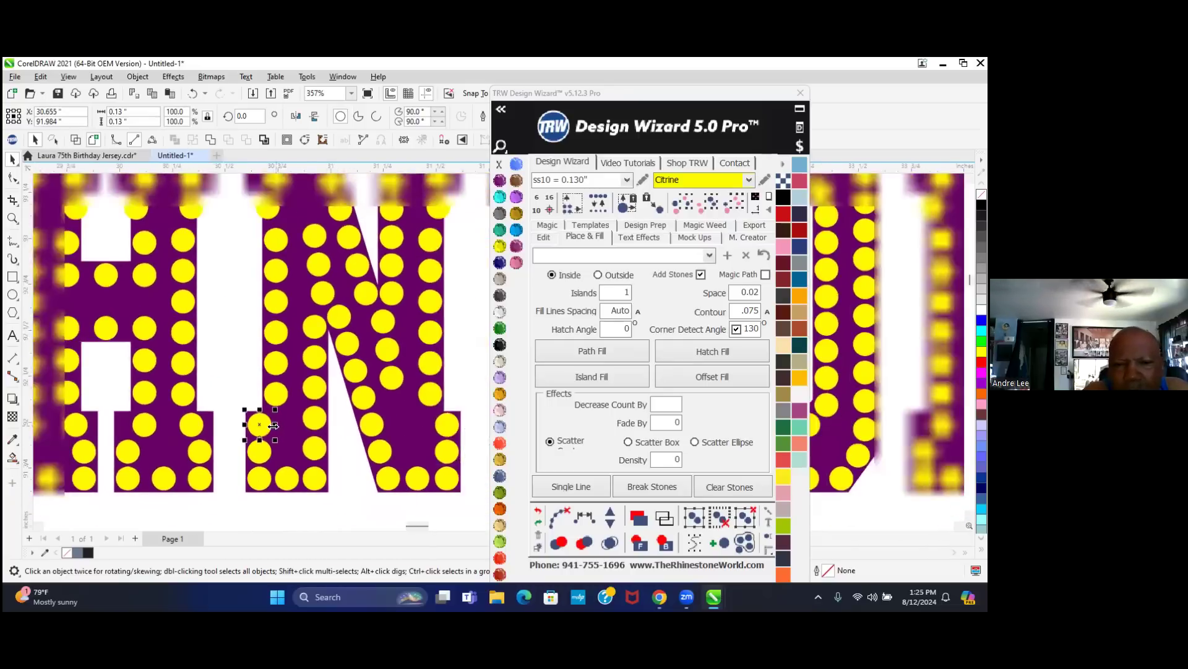
{"action": "scroll", "coordinate": [273, 426], "scroll_direction": "down", "scroll_amount": 2}
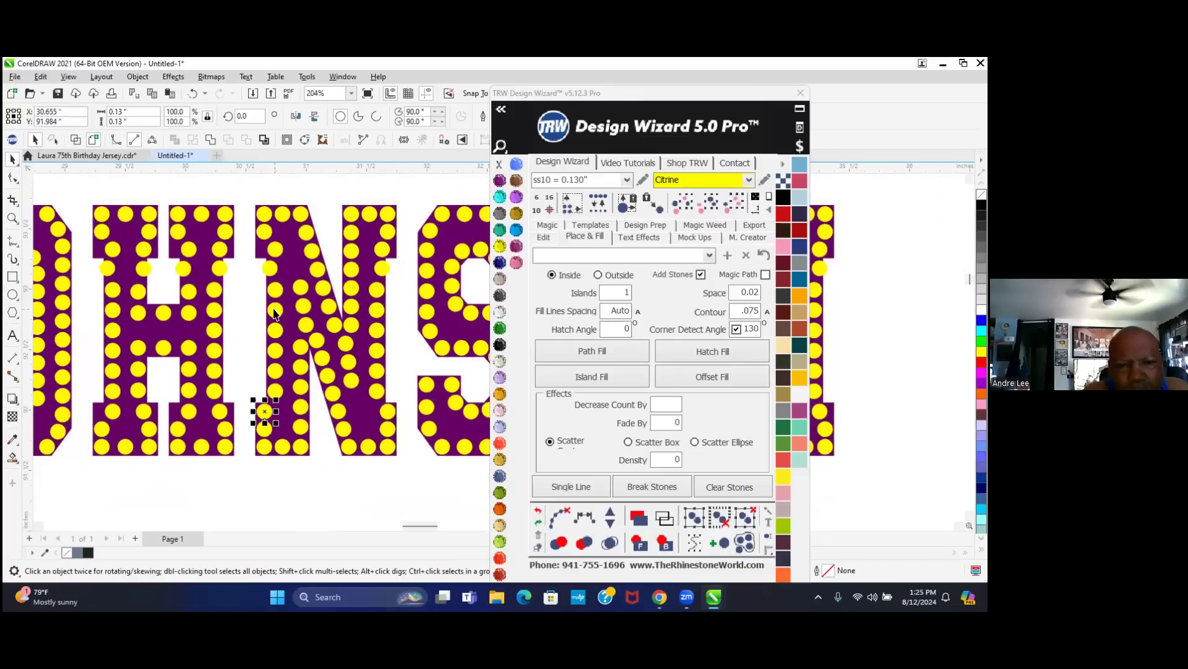
{"action": "scroll", "coordinate": [275, 313], "scroll_direction": "up", "scroll_amount": 2}
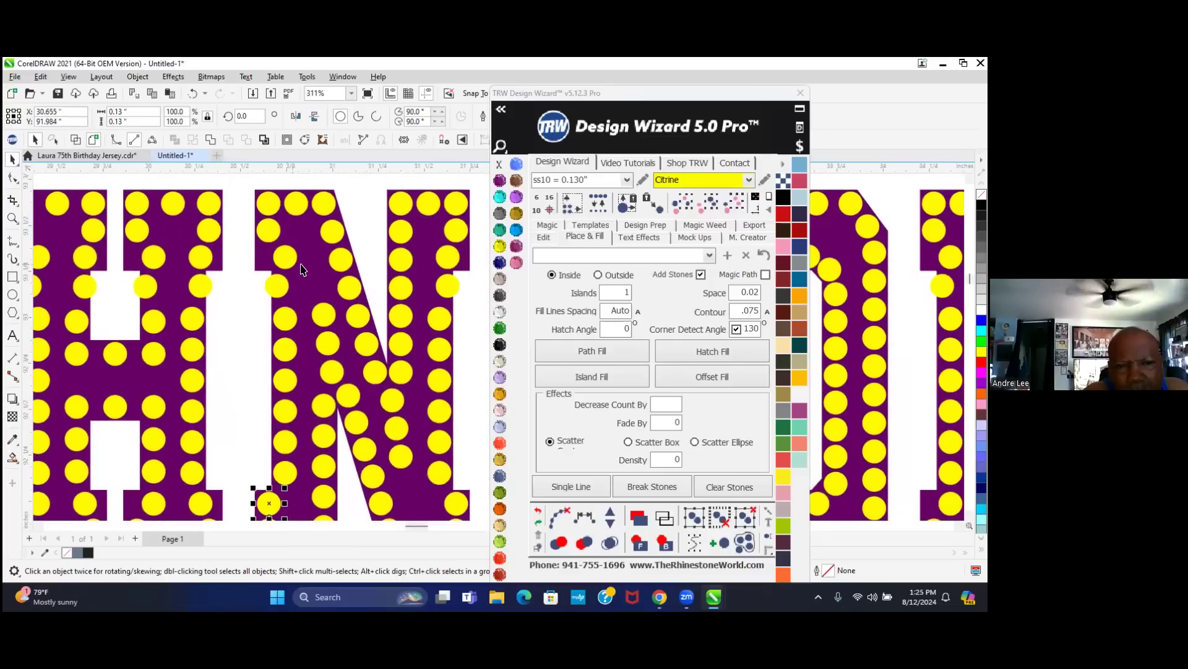
{"action": "left_click", "coordinate": [301, 269]}
{"action": "scroll", "coordinate": [302, 268], "scroll_direction": "down", "scroll_amount": 3}
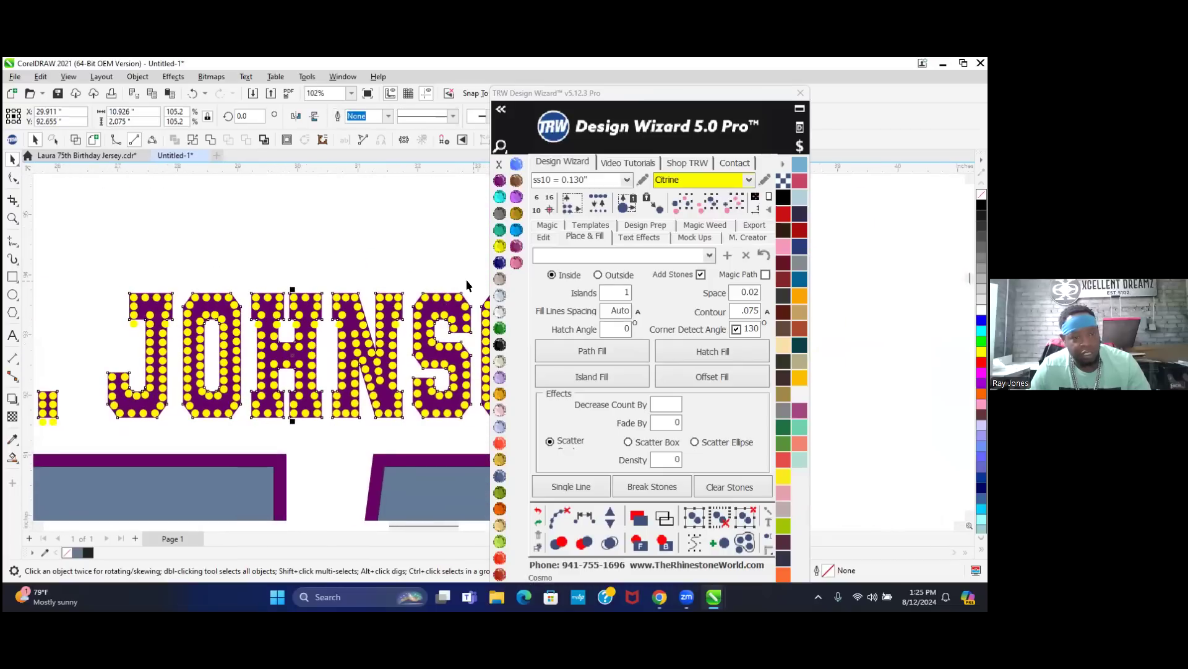
{"action": "scroll", "coordinate": [466, 280], "scroll_direction": "down", "scroll_amount": 3}
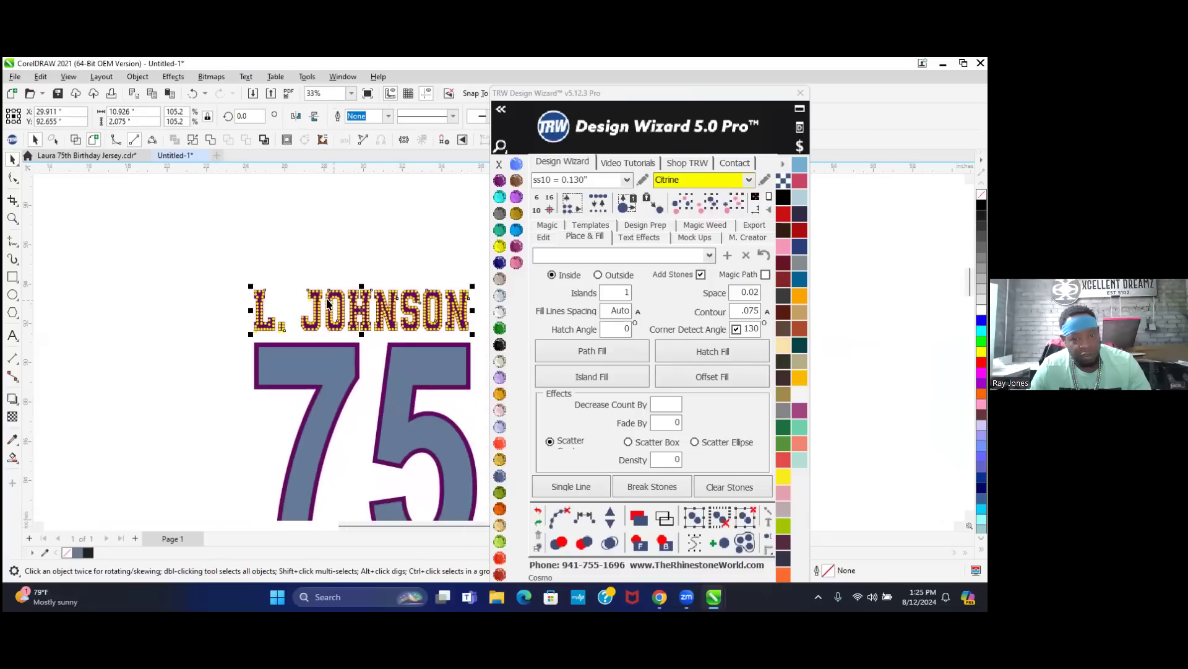
- Shift the purple lettering 15 inches left and hatch-fill the OHNSON letters with stones
{"action": "left_click", "coordinate": [543, 237]}
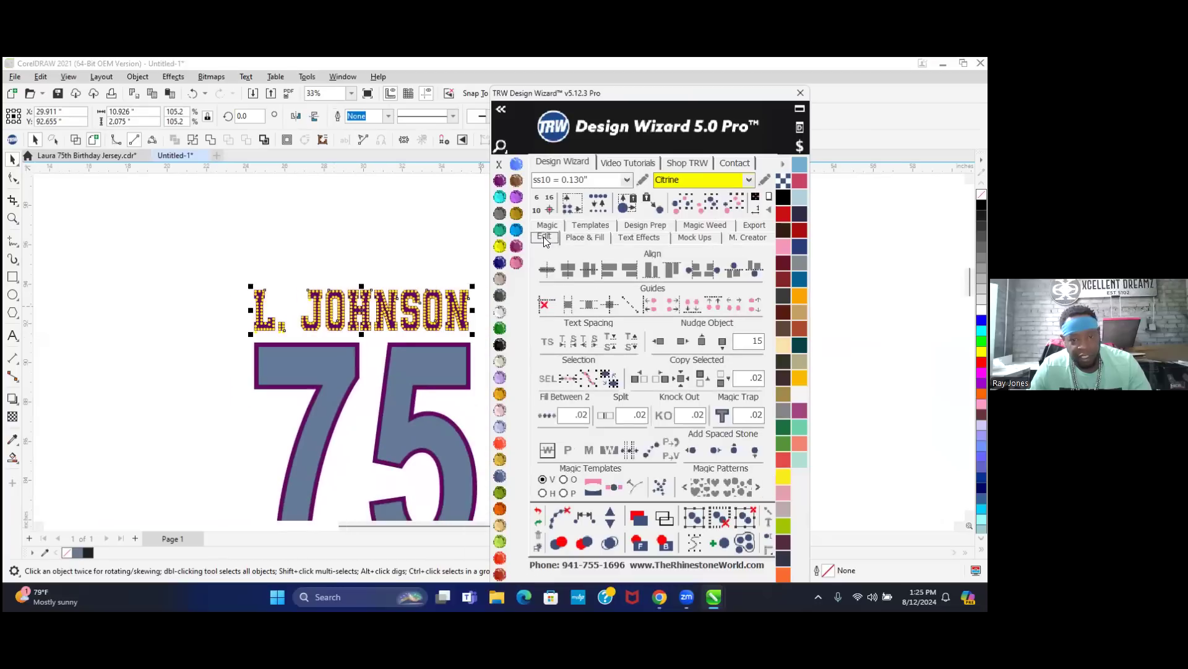
{"action": "left_click", "coordinate": [658, 341]}
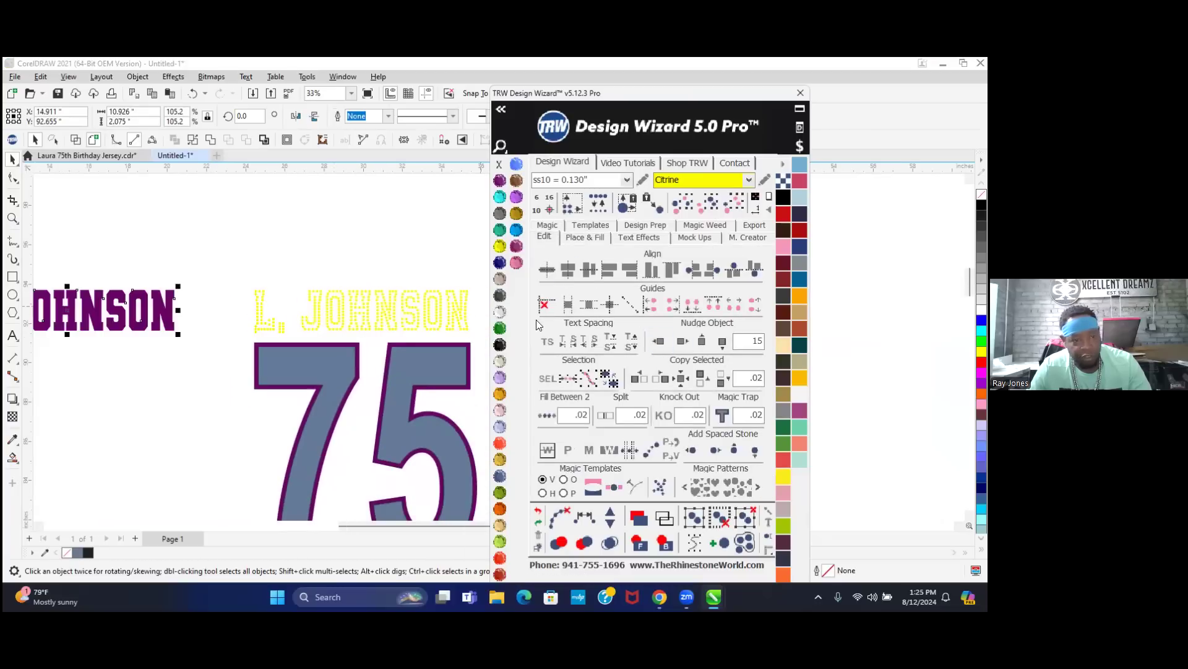
{"action": "left_click", "coordinate": [220, 234]}
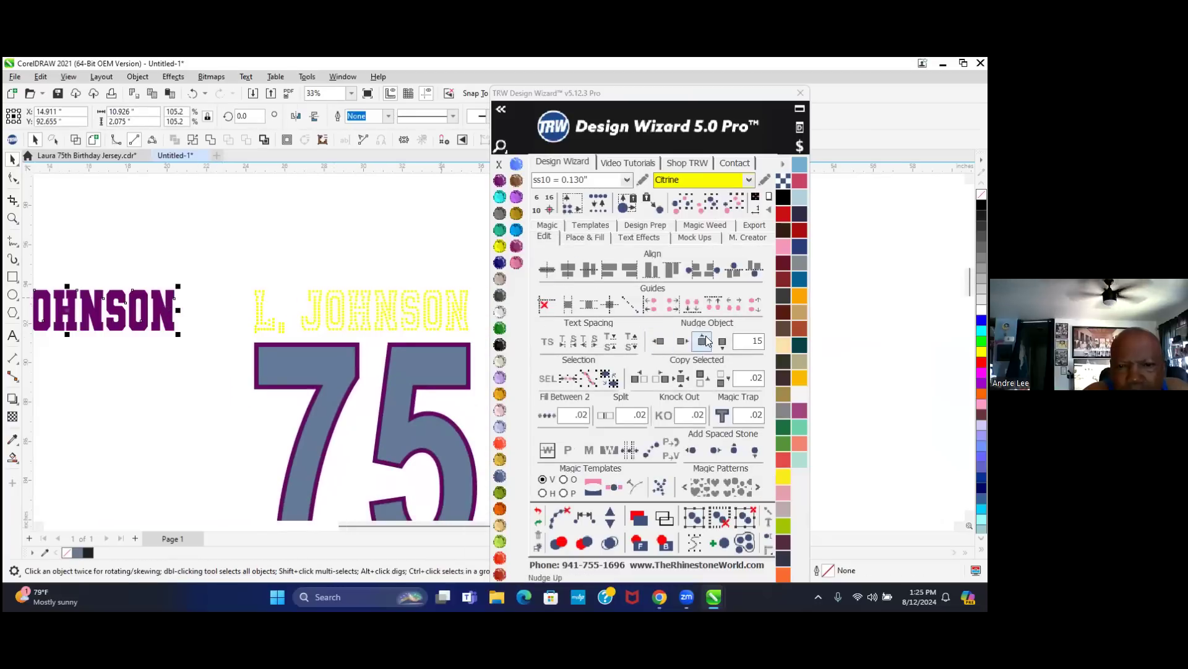
{"action": "left_click", "coordinate": [575, 234]}
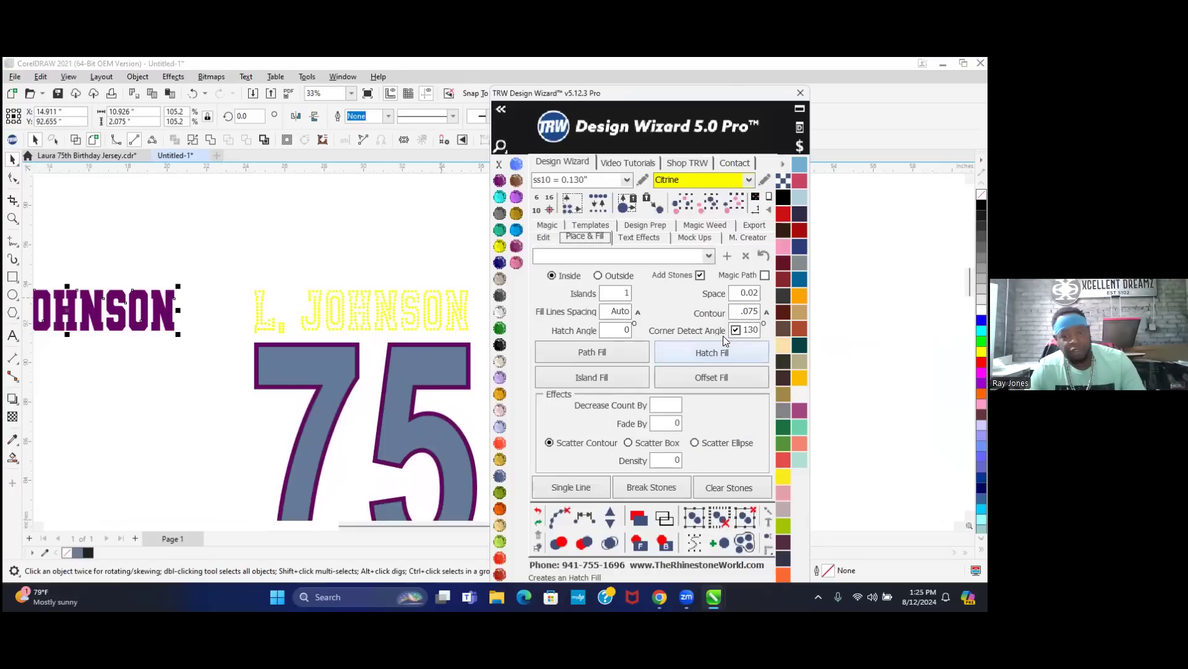
{"action": "left_click", "coordinate": [736, 351]}
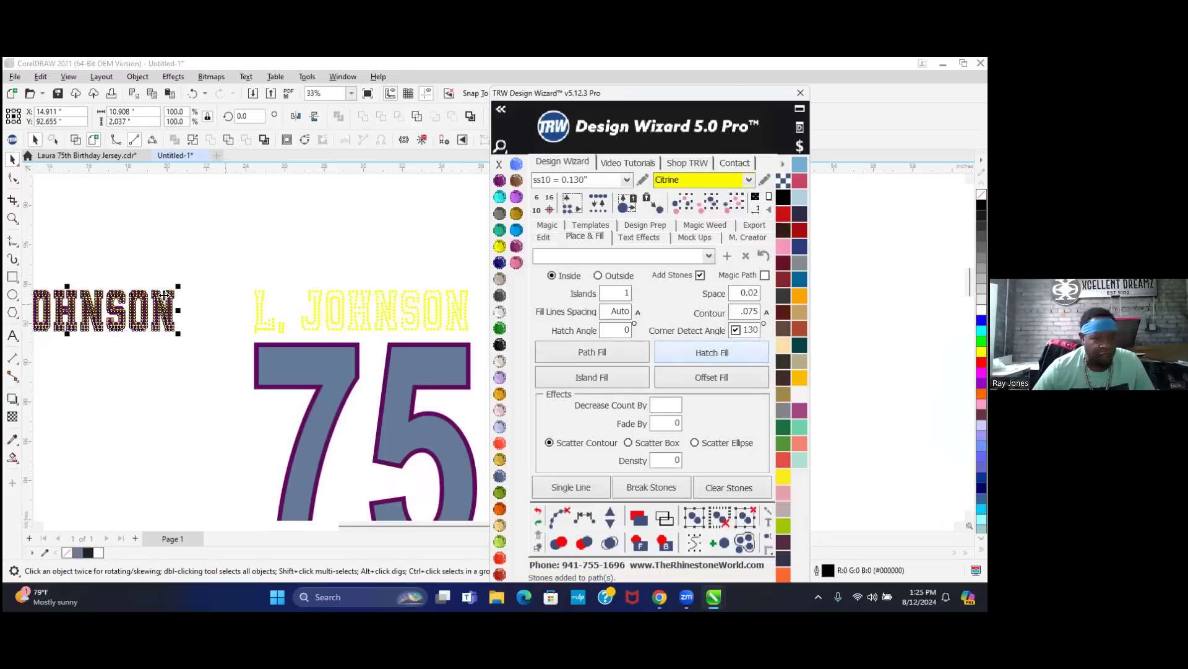
- Merge the 12 overlapping Citrine stones in the OHNSON rhinestone fill
{"action": "left_click", "coordinate": [613, 546]}
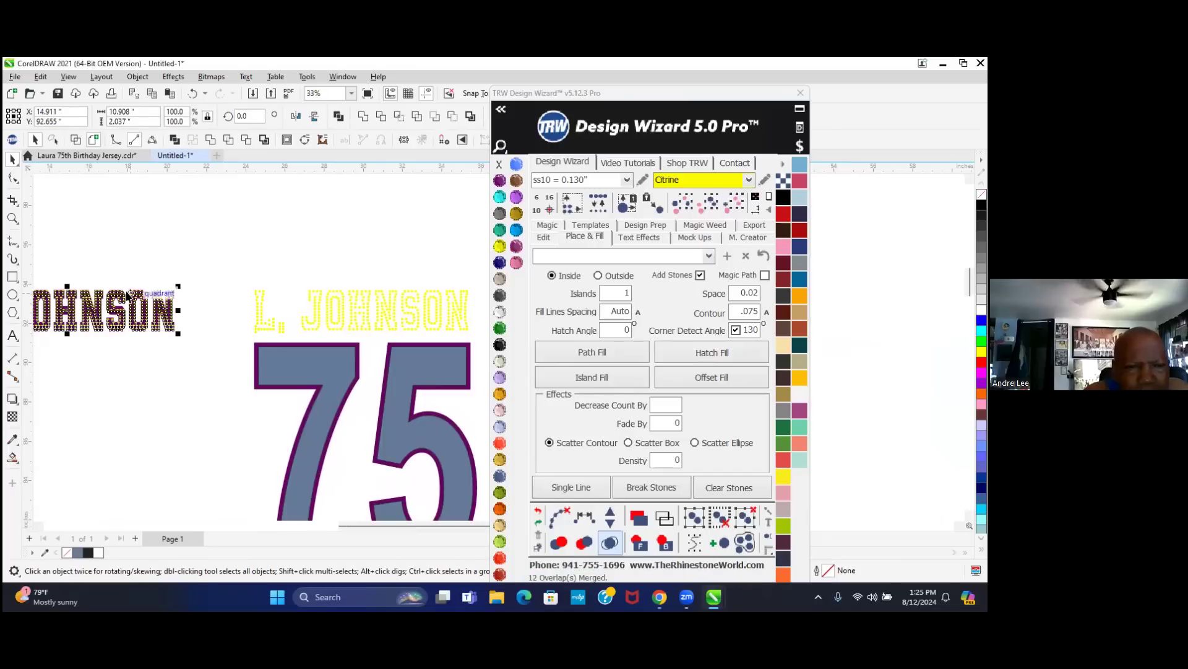
{"action": "scroll", "coordinate": [108, 293], "scroll_direction": "up", "scroll_amount": 1}
{"action": "scroll", "coordinate": [108, 293], "scroll_direction": "up", "scroll_amount": 3}
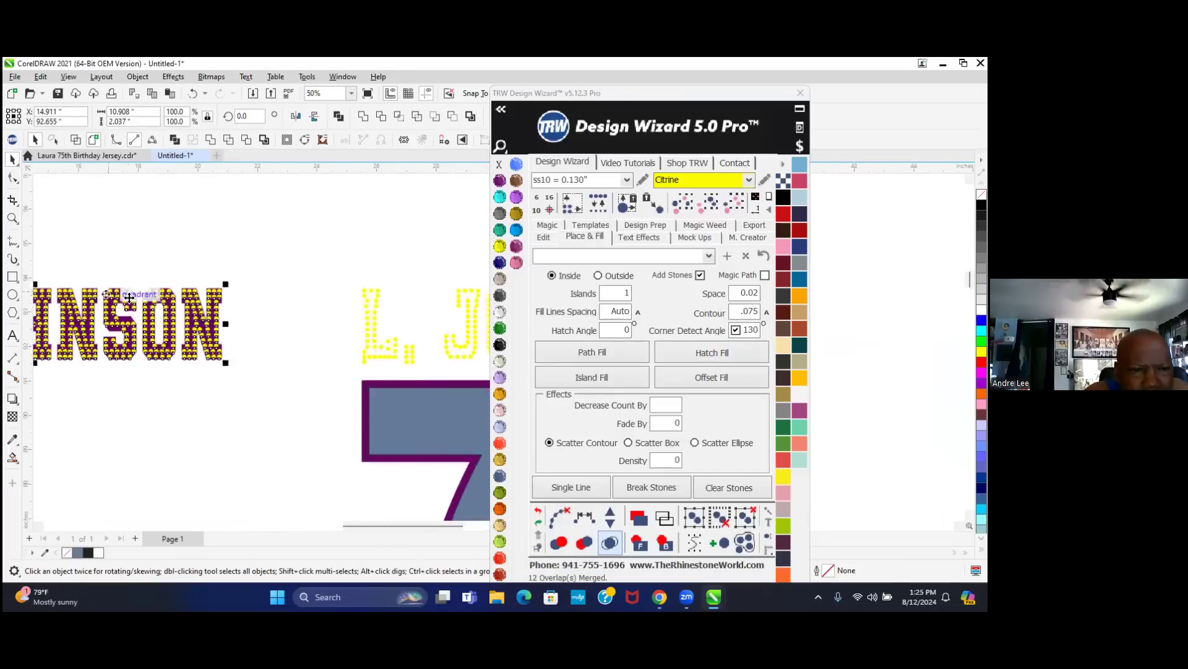
- Deselect the lettering and zoom in to check the stone spacing in each letter
{"action": "left_click", "coordinate": [247, 200]}
{"action": "scroll", "coordinate": [370, 376], "scroll_direction": "down", "scroll_amount": 3}
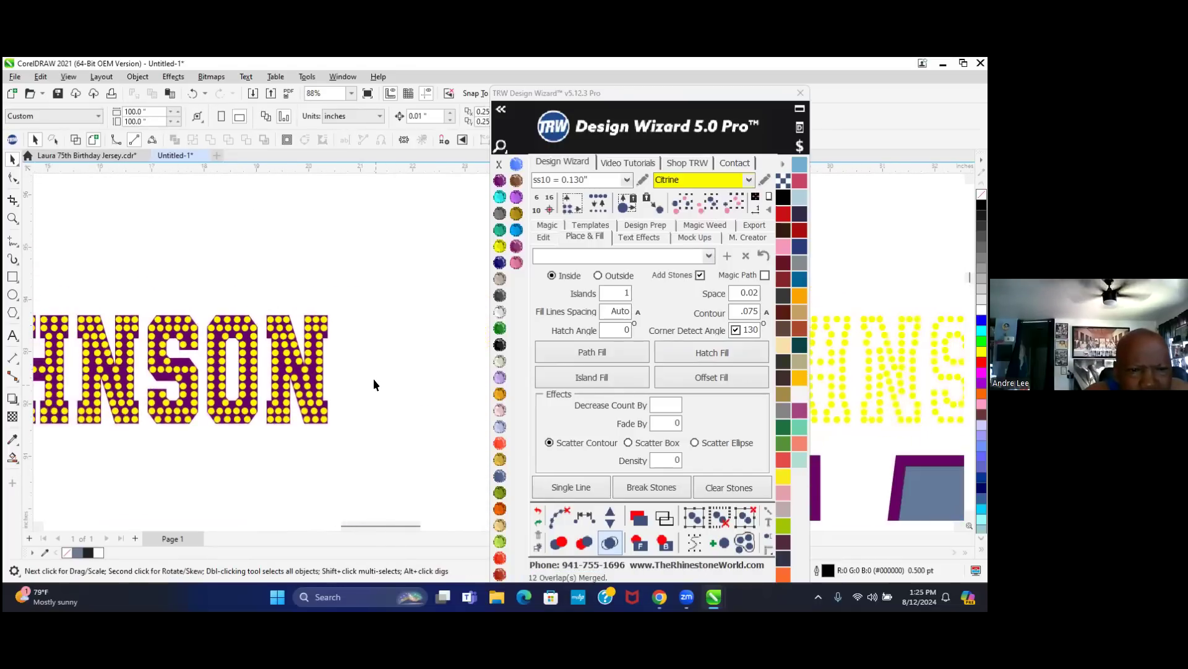
{"action": "scroll", "coordinate": [117, 369], "scroll_direction": "up", "scroll_amount": 2}
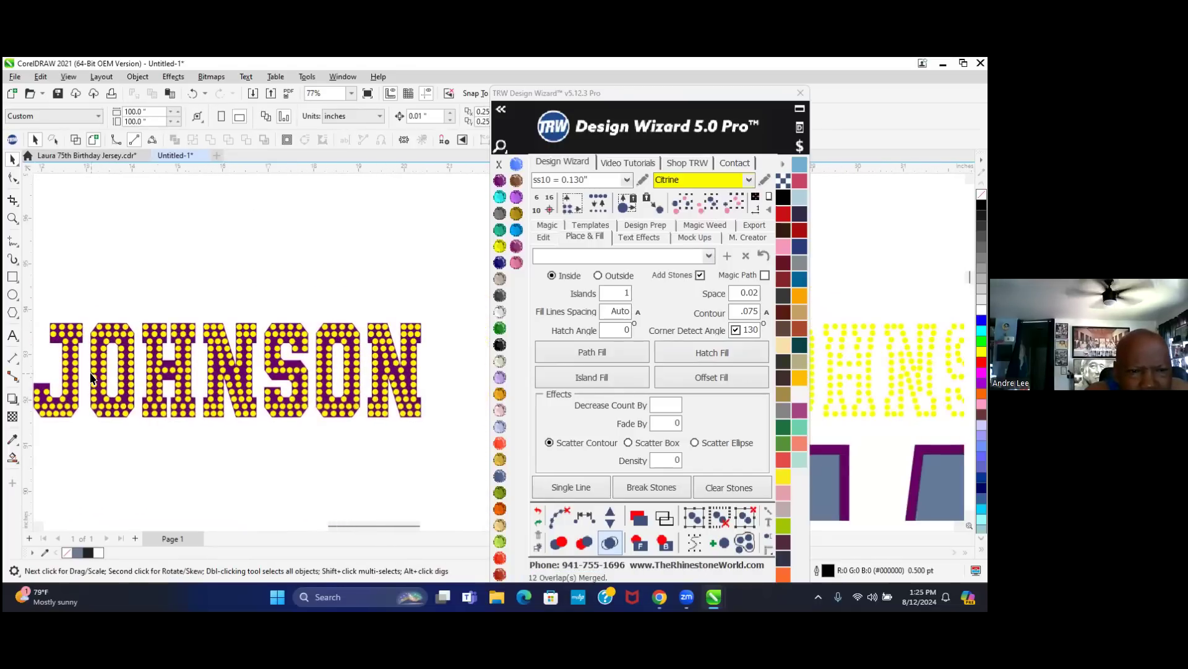
{"action": "scroll", "coordinate": [204, 369], "scroll_direction": "up", "scroll_amount": 2}
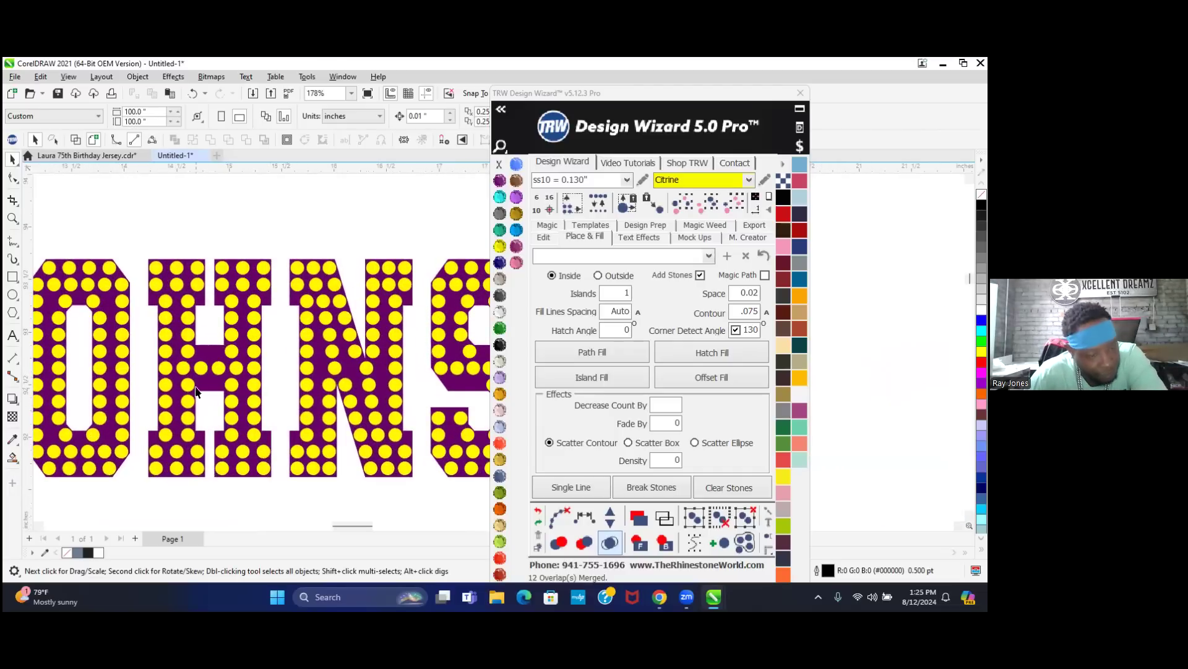
{"action": "scroll", "coordinate": [179, 450], "scroll_direction": "up", "scroll_amount": 1}
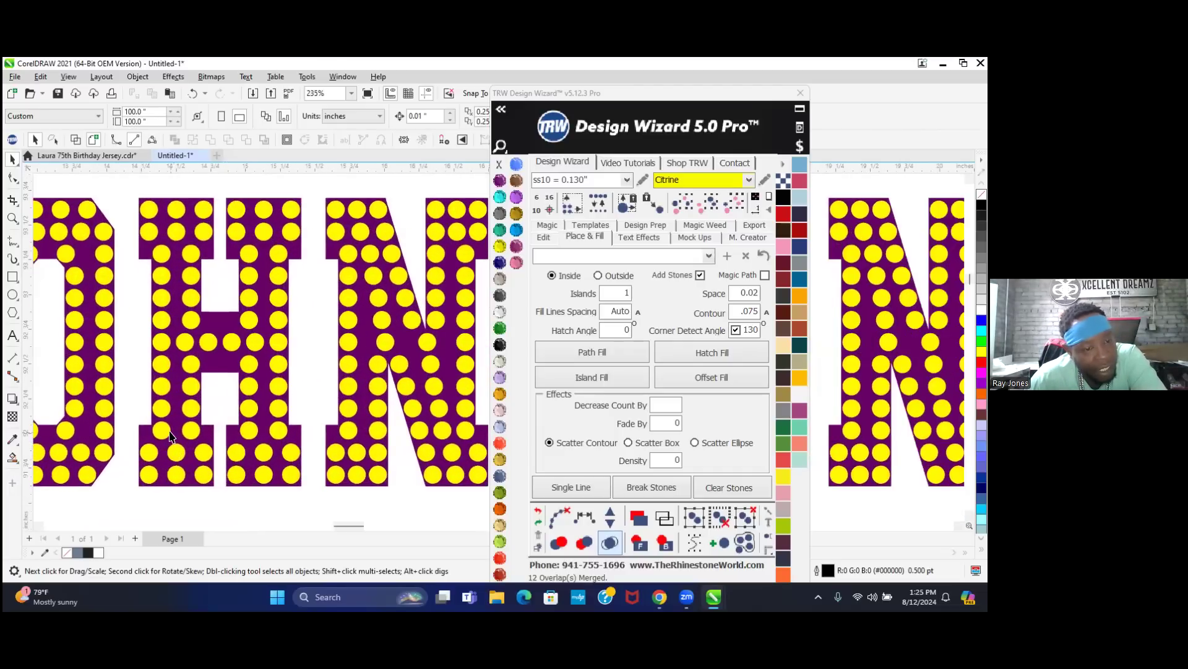
{"action": "scroll", "coordinate": [170, 436], "scroll_direction": "up", "scroll_amount": 4}
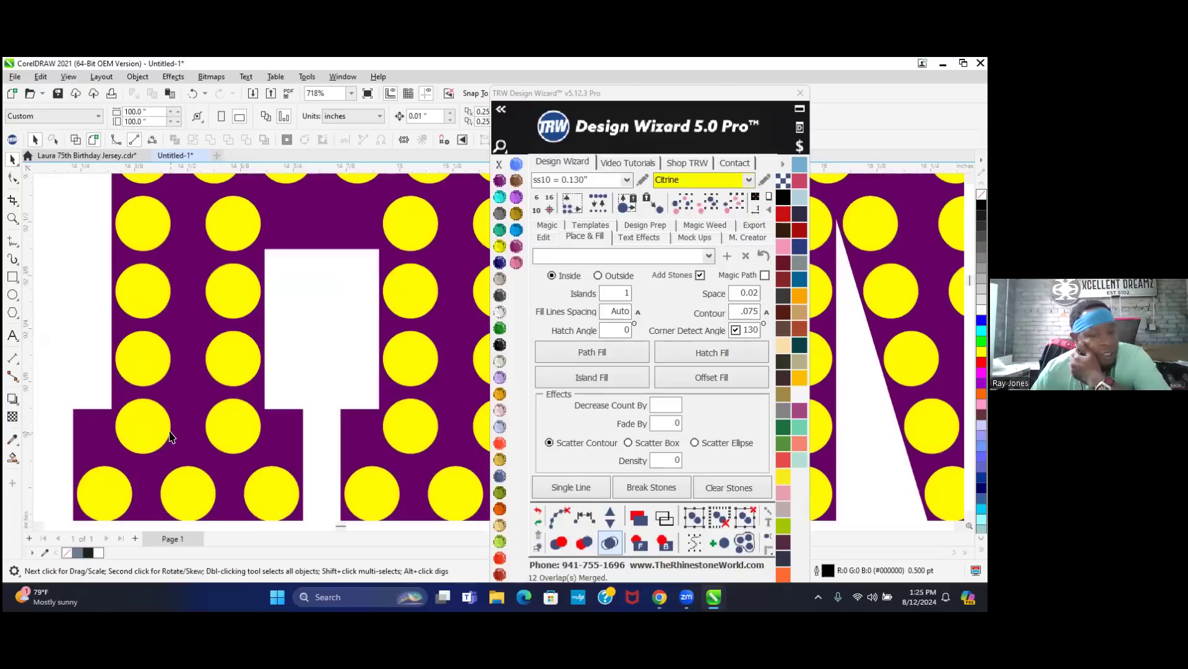
{"action": "scroll", "coordinate": [170, 436], "scroll_direction": "down", "scroll_amount": 2}
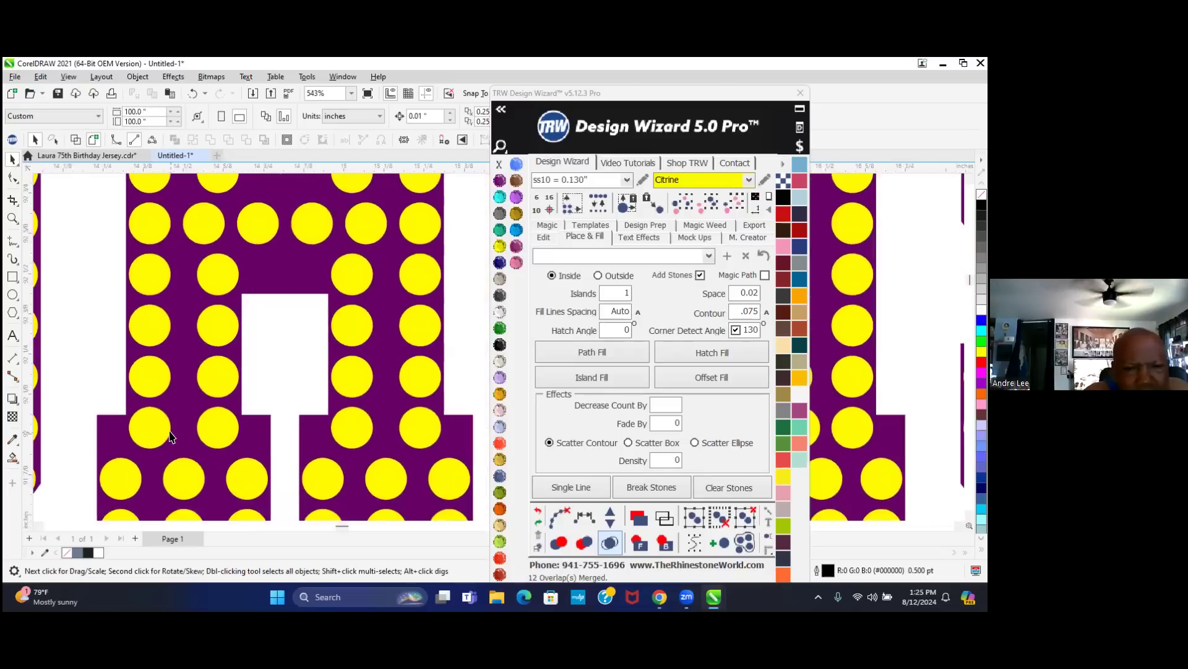
{"action": "scroll", "coordinate": [170, 436], "scroll_direction": "down", "scroll_amount": 2}
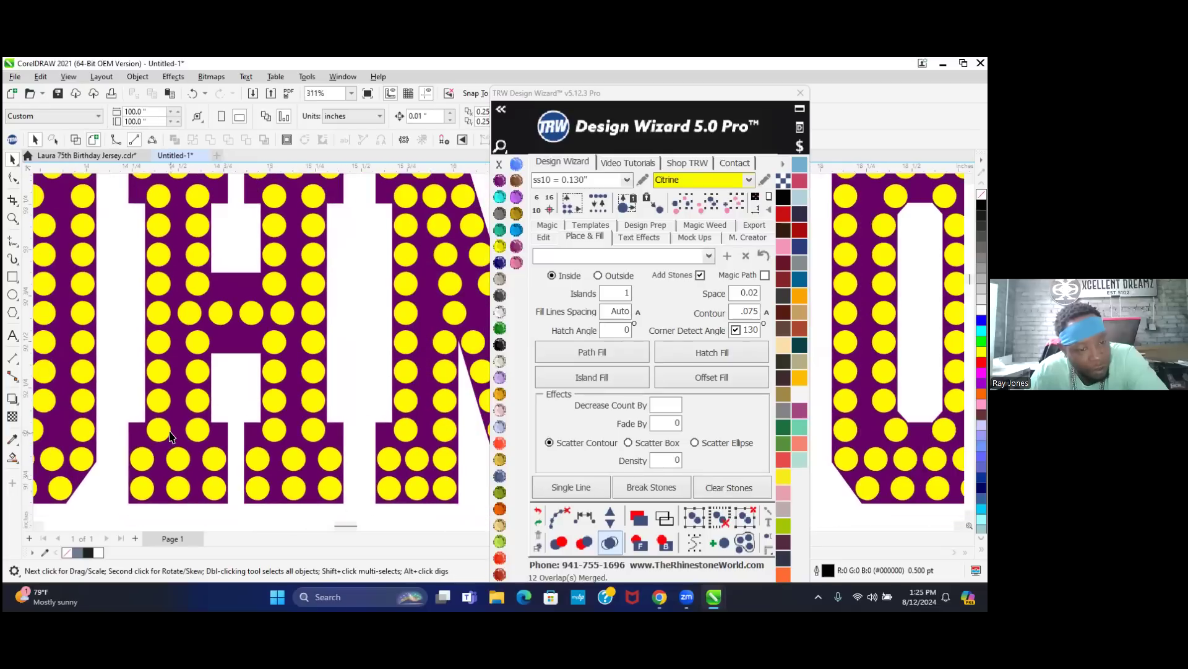
{"action": "scroll", "coordinate": [220, 431], "scroll_direction": "down", "scroll_amount": 2}
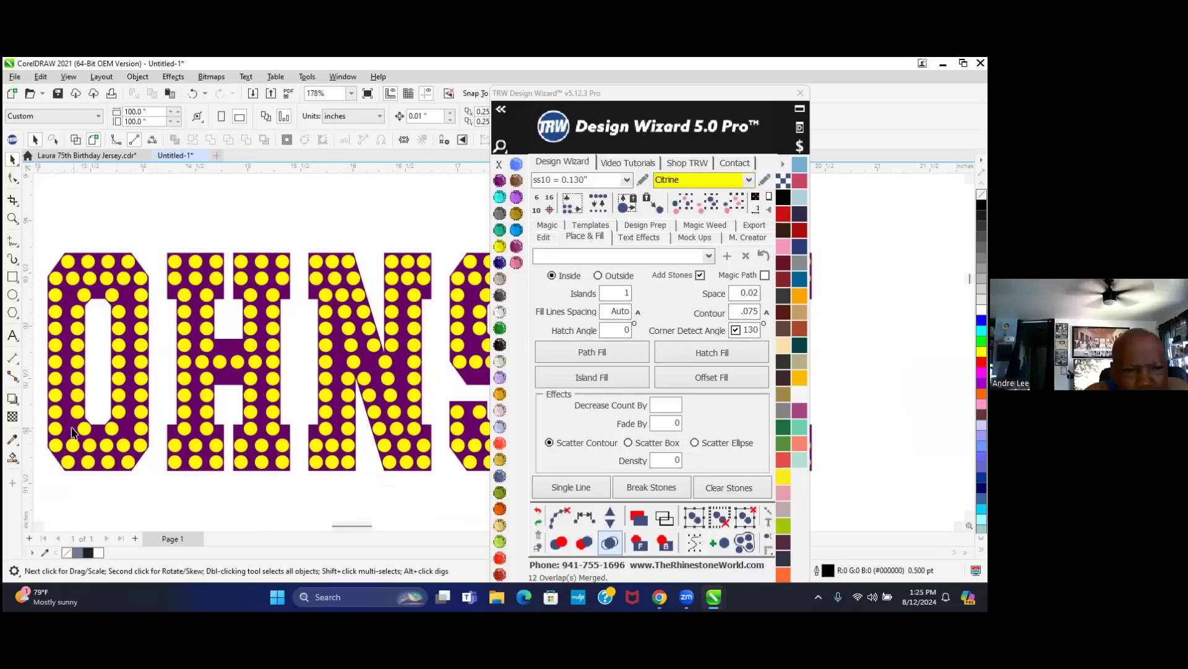
{"action": "scroll", "coordinate": [175, 377], "scroll_direction": "down", "scroll_amount": 1}
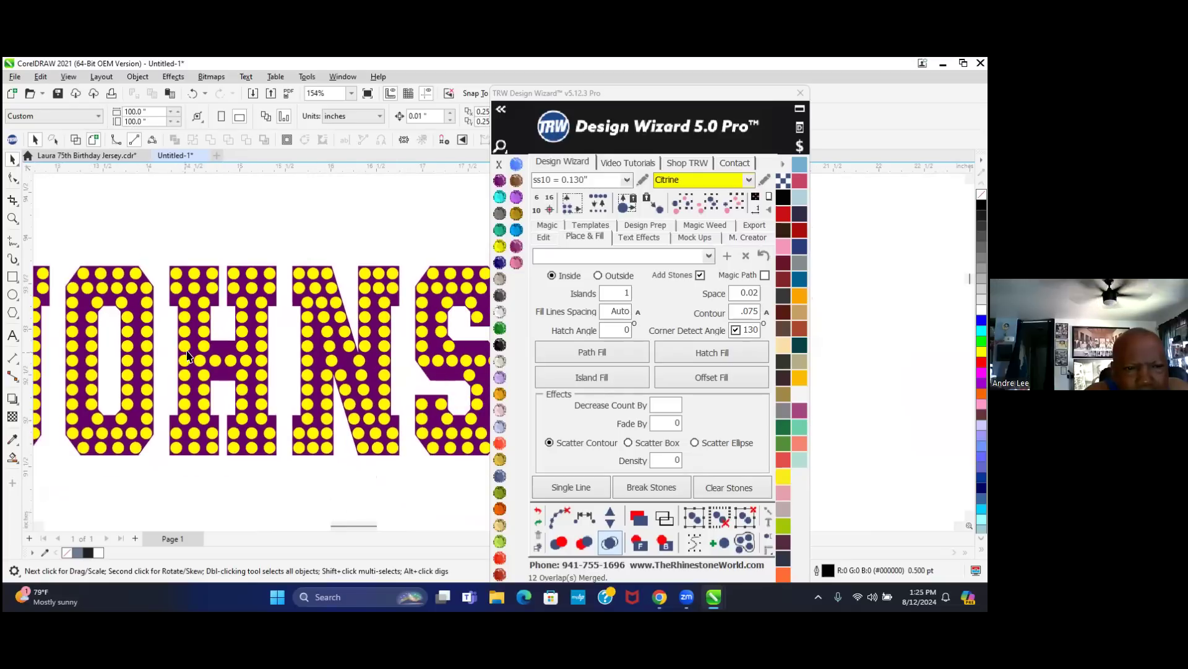
{"action": "scroll", "coordinate": [331, 361], "scroll_direction": "up", "scroll_amount": 2}
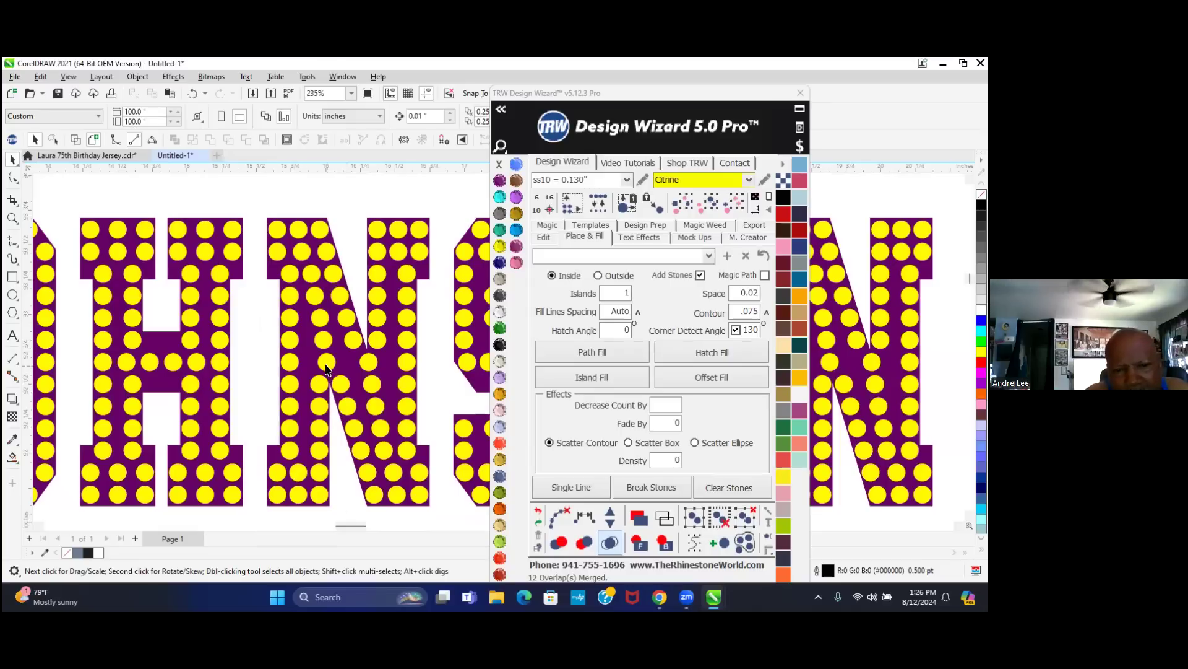
{"action": "scroll", "coordinate": [207, 359], "scroll_direction": "down", "scroll_amount": 3}
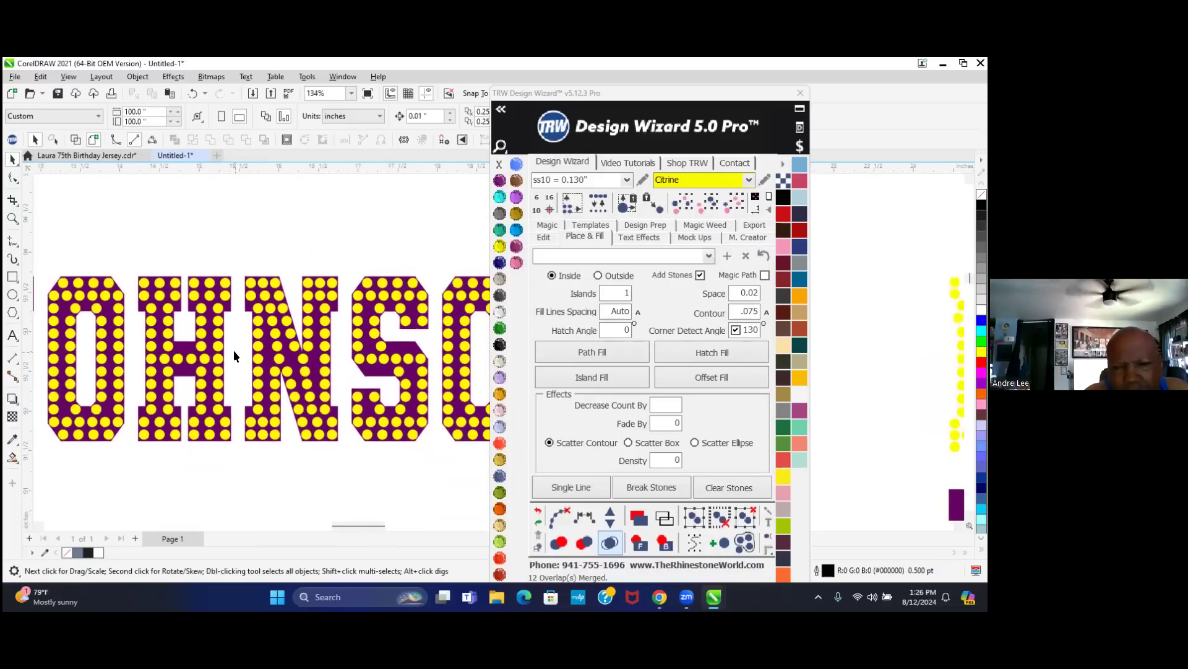
{"action": "scroll", "coordinate": [396, 367], "scroll_direction": "up", "scroll_amount": 3}
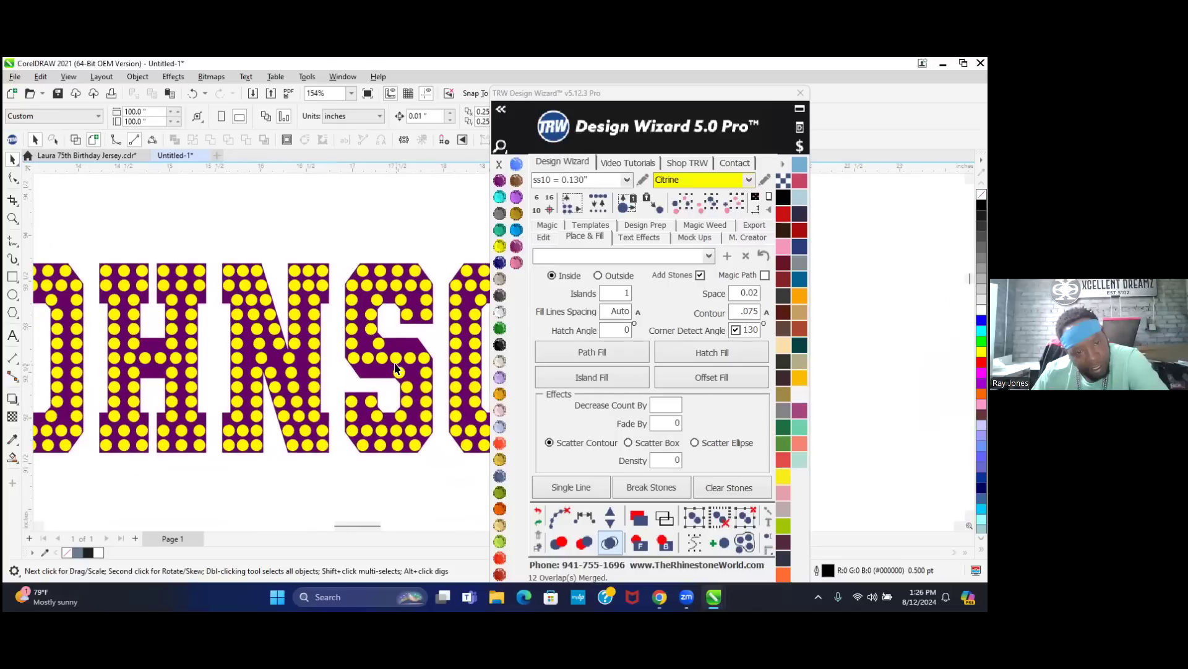
{"action": "scroll", "coordinate": [397, 376], "scroll_direction": "up", "scroll_amount": 3}
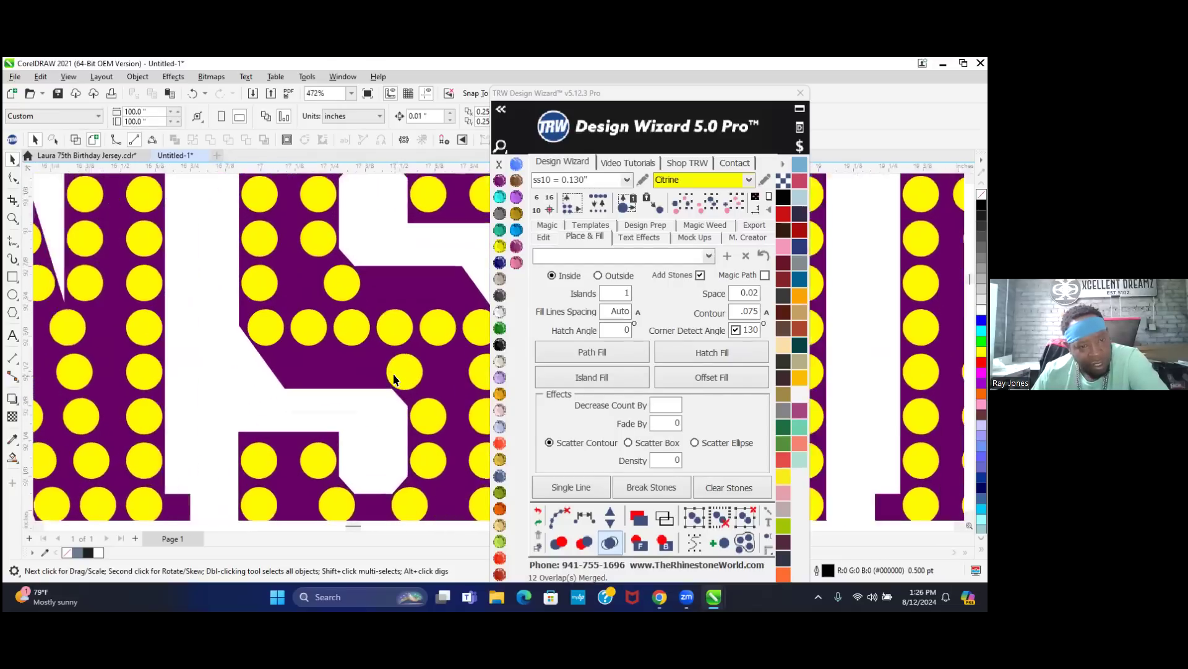
- Reposition two stones in the S and fill between them, leaving three evenly spaced stones
{"action": "left_click_drag", "start_coordinate": [402, 371], "coordinate": [281, 365]}
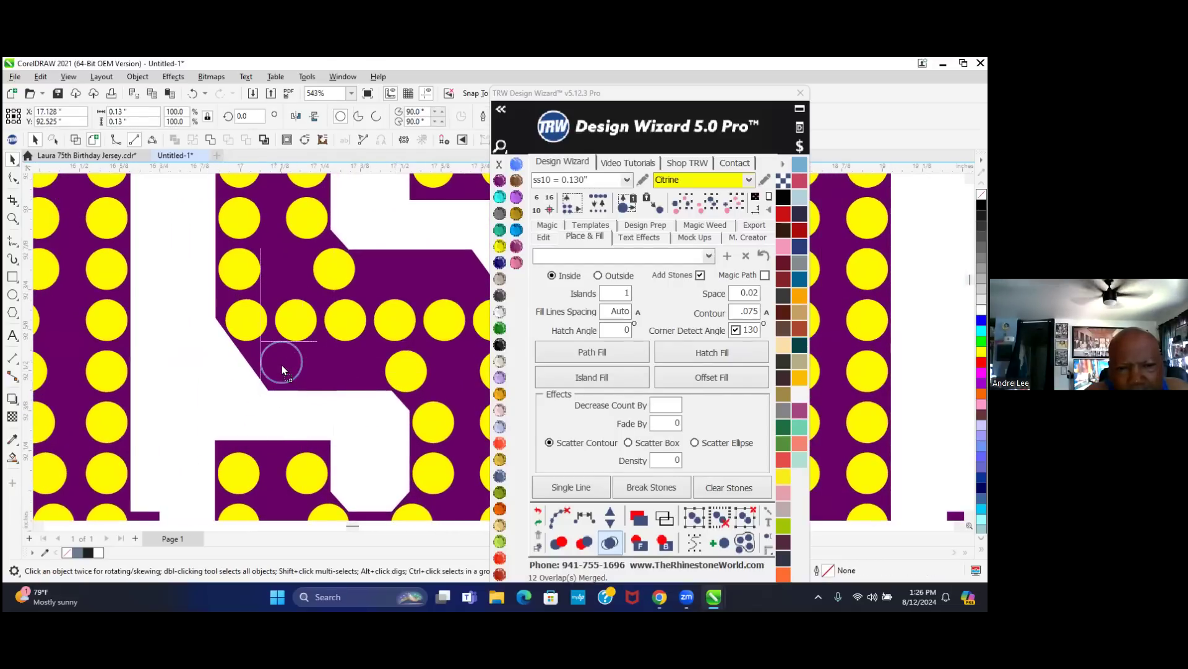
{"action": "scroll", "coordinate": [279, 360], "scroll_direction": "up", "scroll_amount": 1}
{"action": "scroll", "coordinate": [279, 360], "scroll_direction": "up", "scroll_amount": 3}
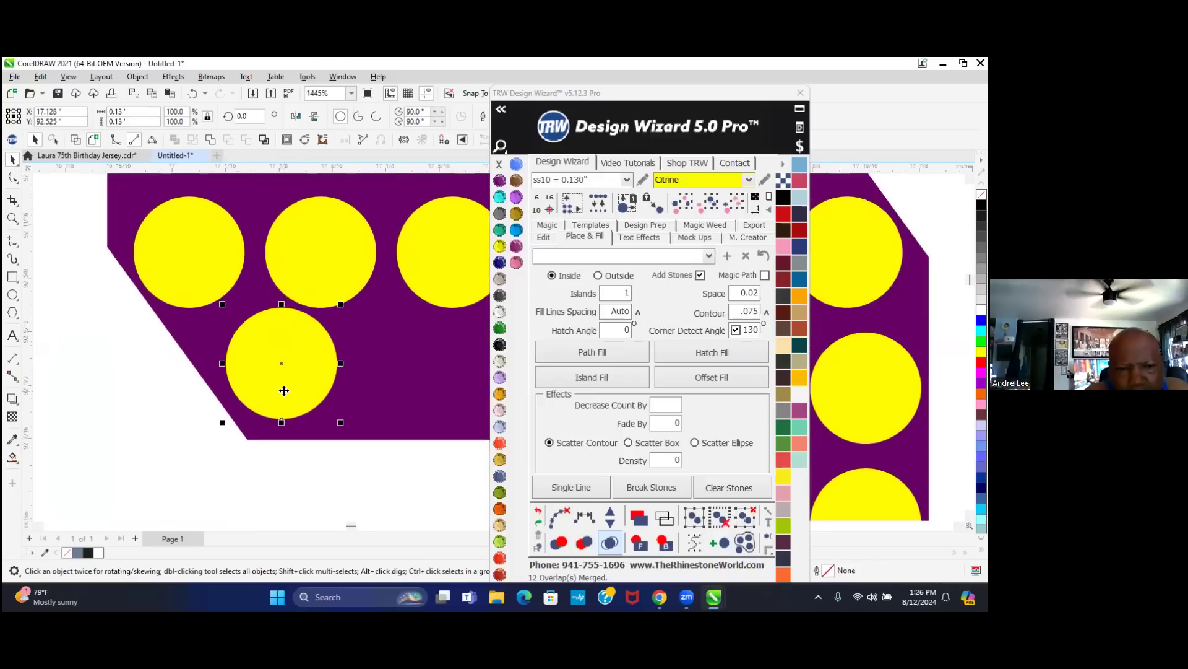
{"action": "scroll", "coordinate": [283, 390], "scroll_direction": "up", "scroll_amount": 1}
{"action": "left_click_drag", "start_coordinate": [294, 374], "coordinate": [287, 392]}
{"action": "scroll", "coordinate": [286, 391], "scroll_direction": "down", "scroll_amount": 3}
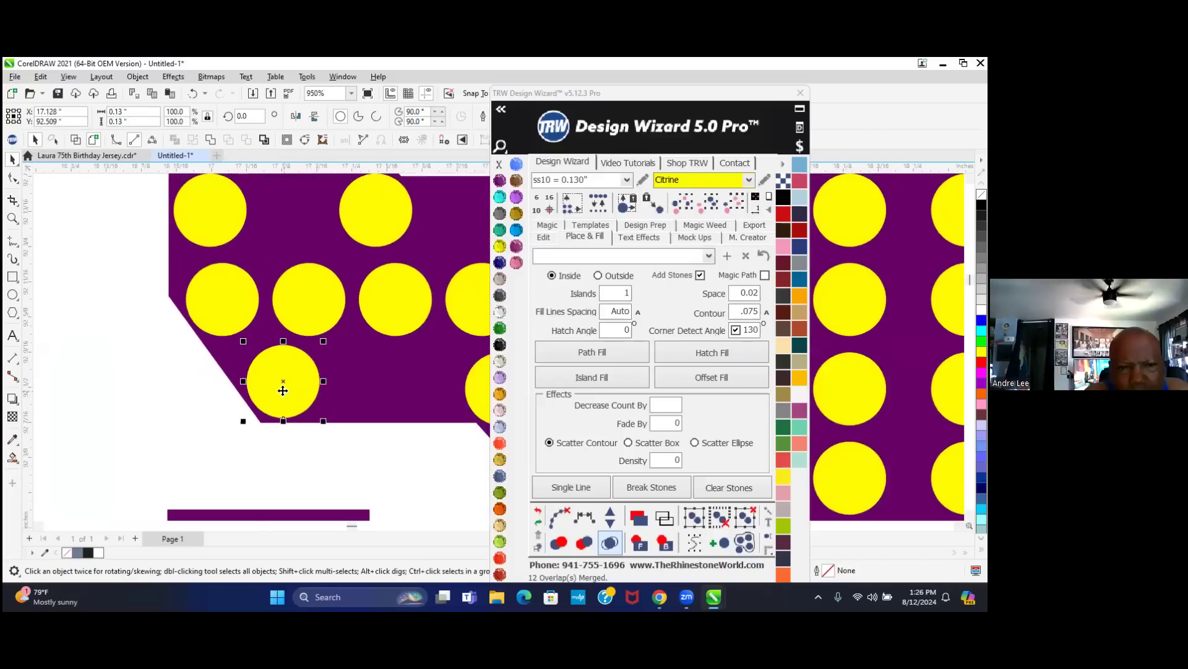
{"action": "scroll", "coordinate": [283, 391], "scroll_direction": "down", "scroll_amount": 2}
{"action": "left_click", "coordinate": [403, 388], "text": "shift"}
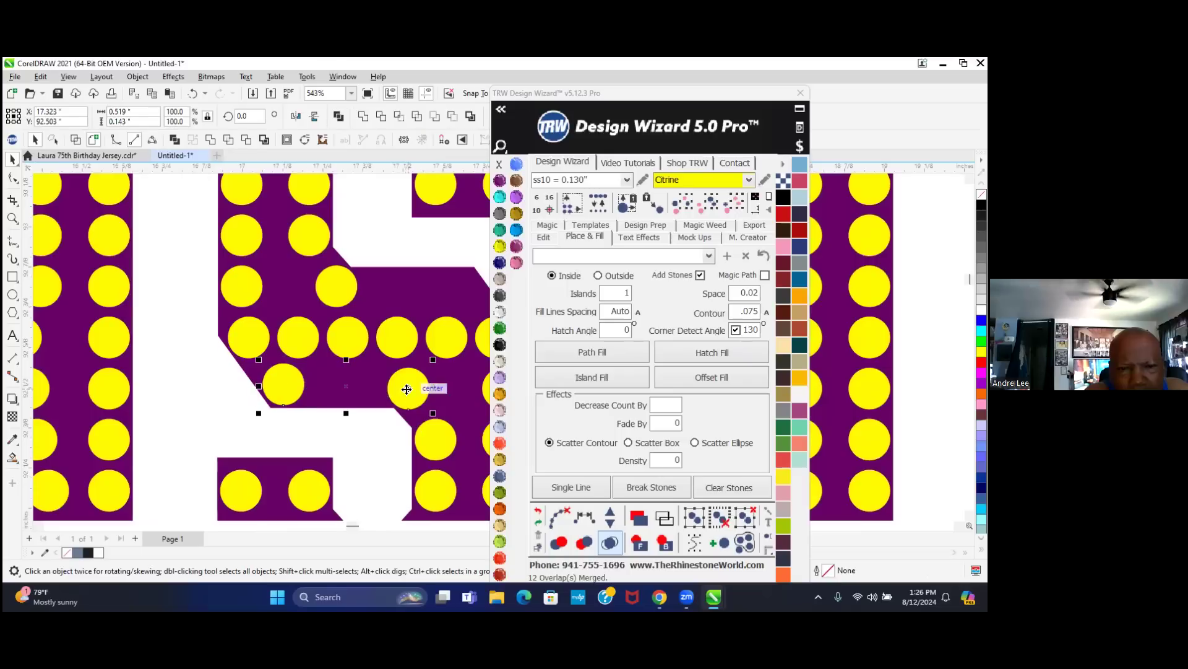
{"action": "left_click", "coordinate": [610, 516]}
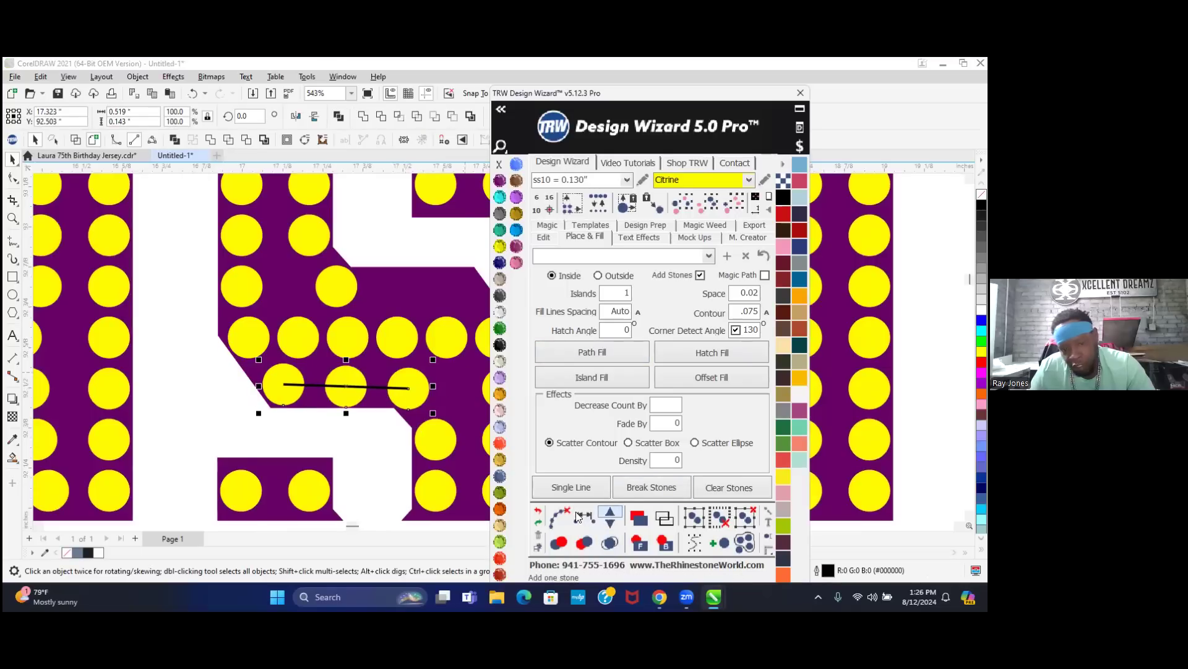
{"action": "left_click", "coordinate": [610, 513]}
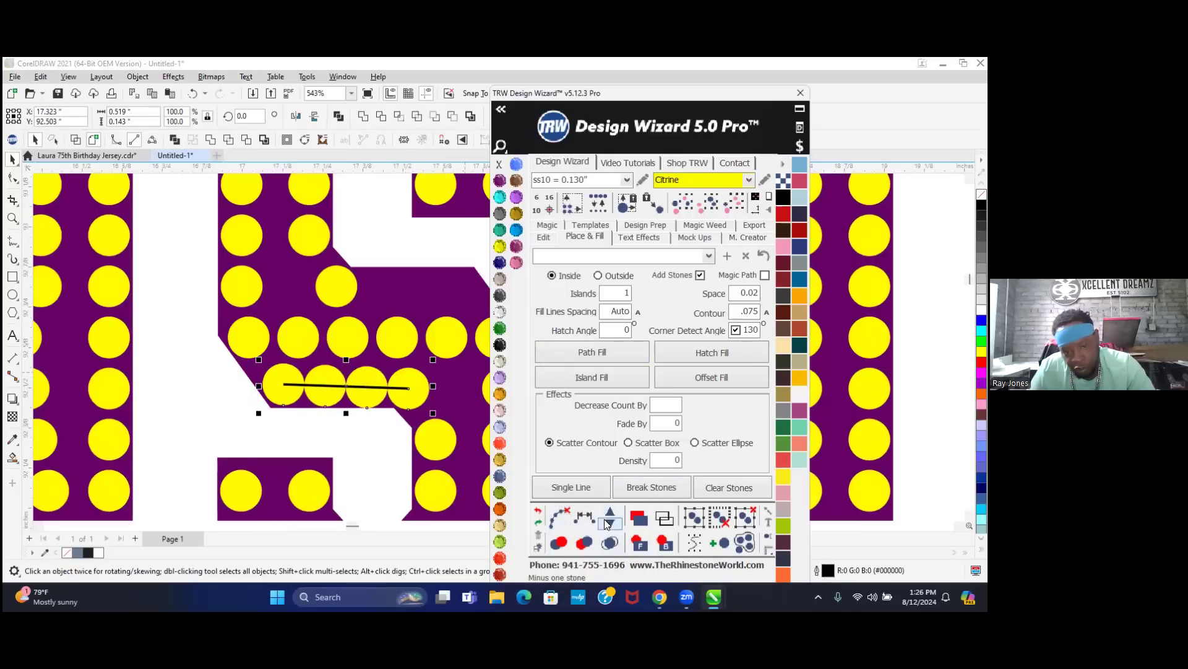
{"action": "left_click", "coordinate": [608, 523]}
{"action": "left_click", "coordinate": [559, 518]}
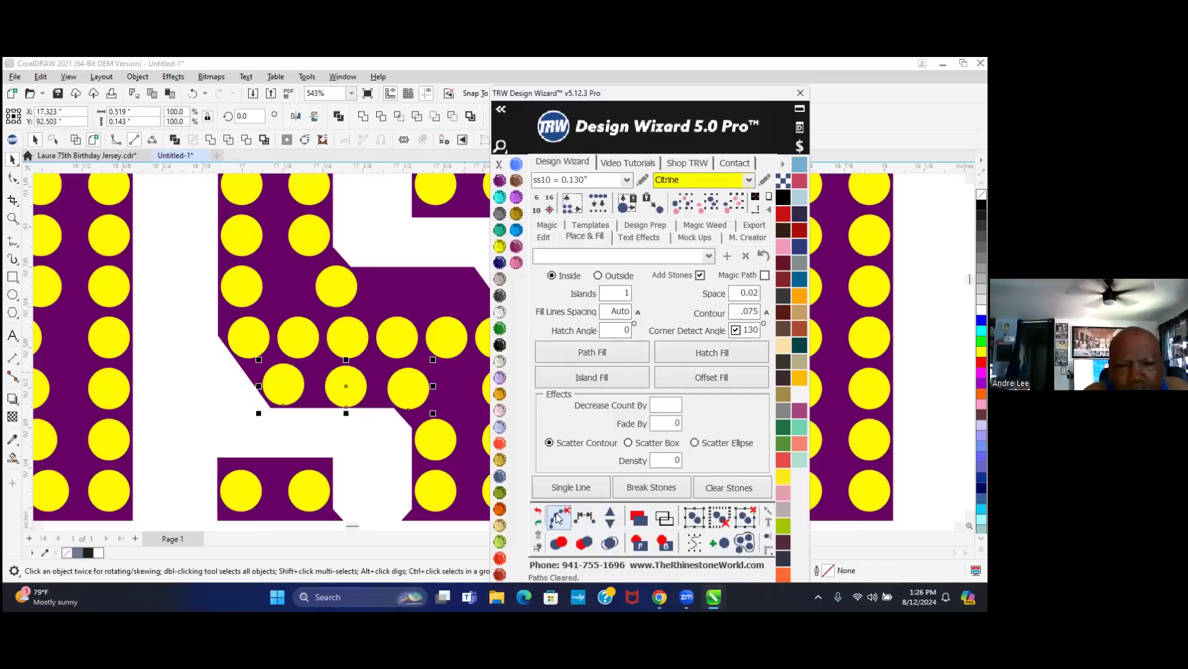
- Move another S stone inside the letter edge and add one stone midway to the left stone
{"action": "left_click", "coordinate": [340, 279]}
{"action": "left_click_drag", "start_coordinate": [331, 285], "coordinate": [463, 293]}
{"action": "scroll", "coordinate": [427, 310], "scroll_direction": "down", "scroll_amount": 2}
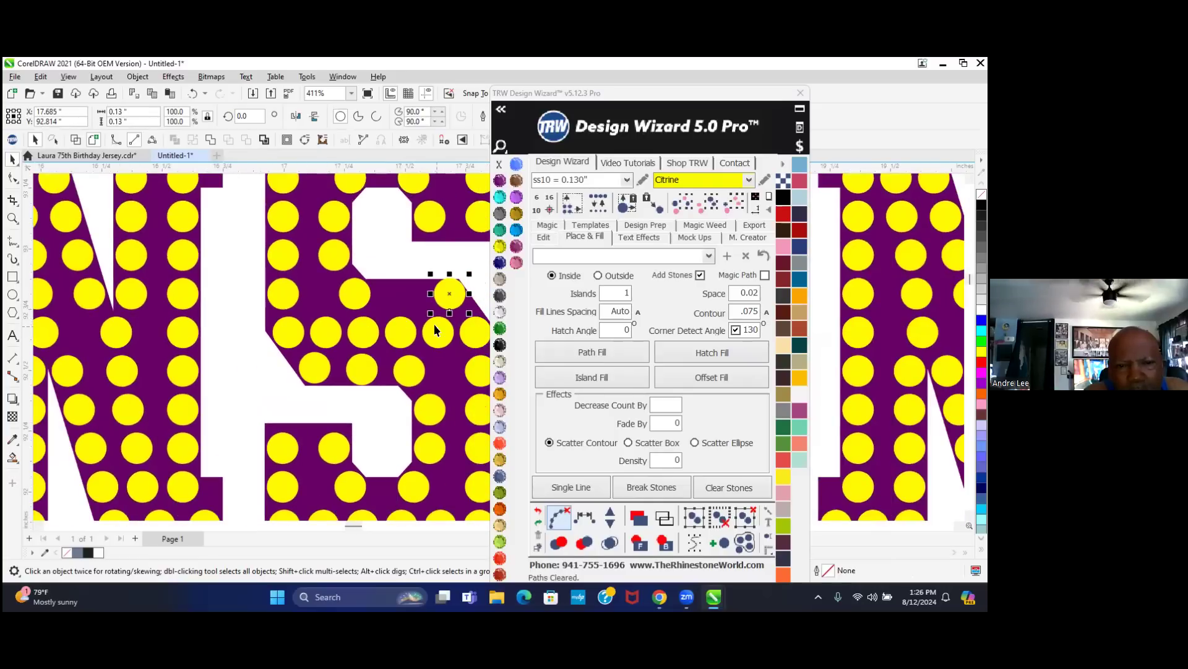
{"action": "scroll", "coordinate": [458, 291], "scroll_direction": "up", "scroll_amount": 3}
{"action": "scroll", "coordinate": [488, 280], "scroll_direction": "up", "scroll_amount": 5}
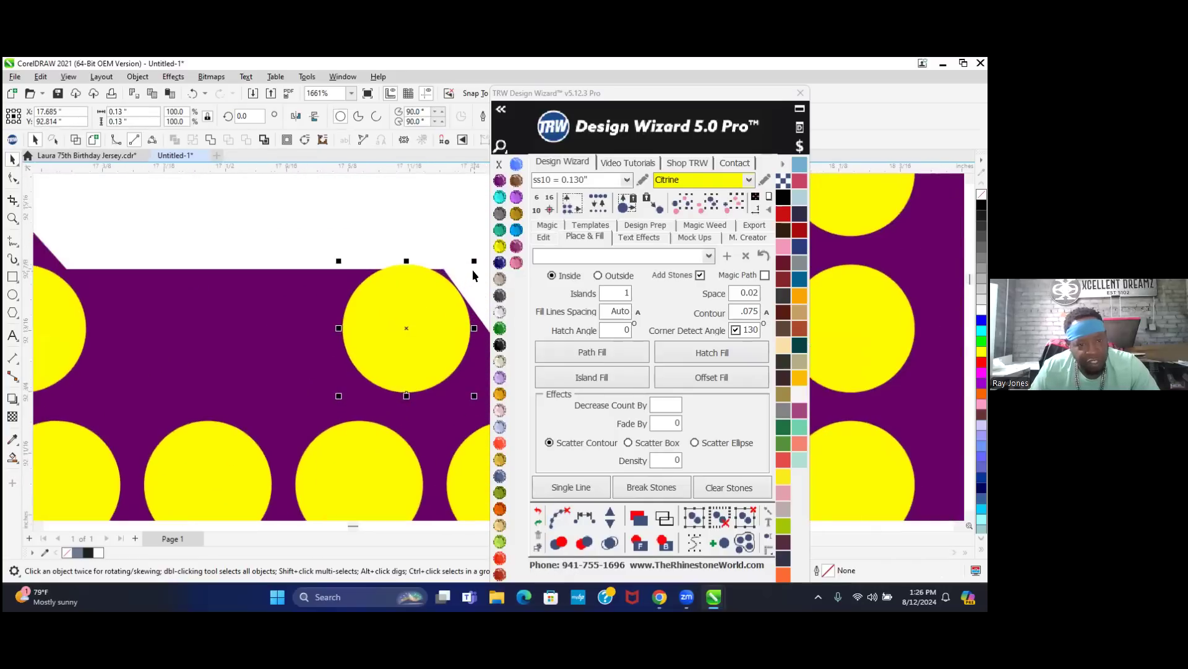
{"action": "left_click_drag", "start_coordinate": [417, 367], "coordinate": [410, 399]}
{"action": "scroll", "coordinate": [409, 383], "scroll_direction": "down", "scroll_amount": 4}
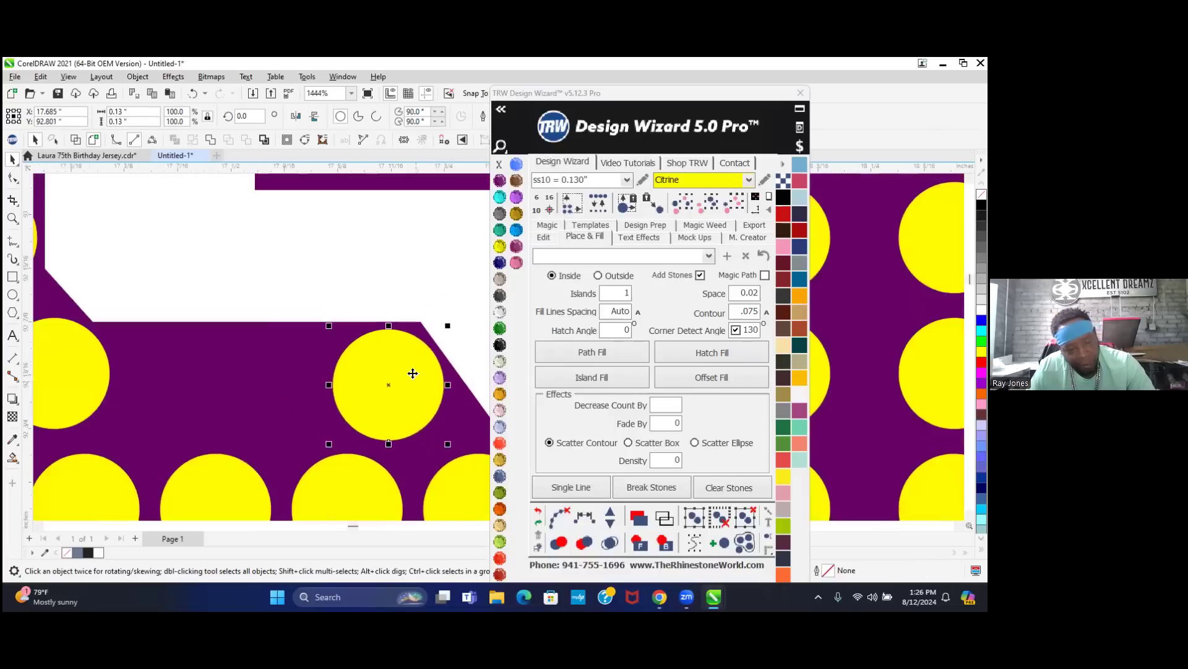
{"action": "left_click", "coordinate": [173, 391], "text": "shift"}
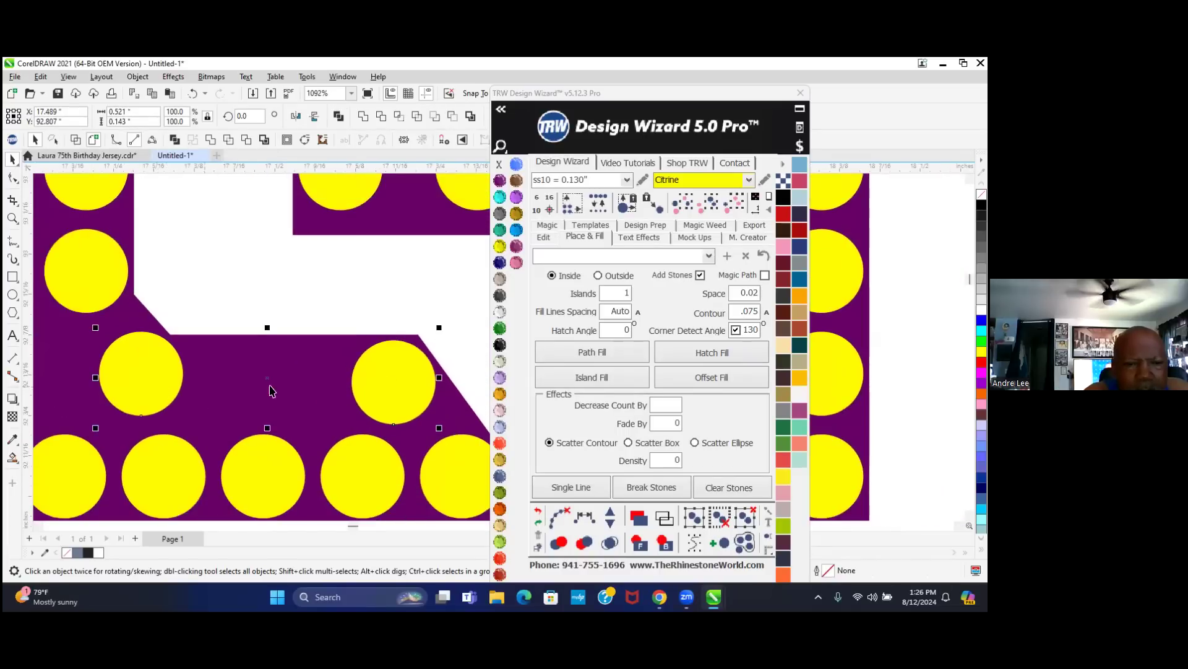
{"action": "left_click", "coordinate": [583, 520]}
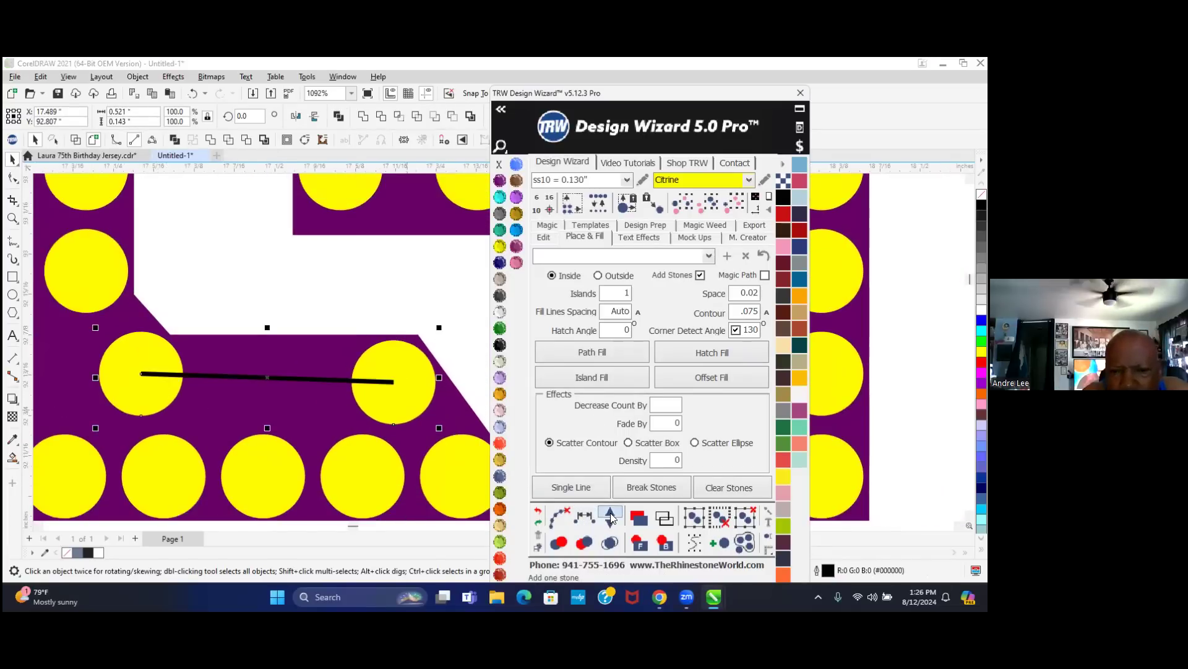
{"action": "left_click", "coordinate": [610, 517]}
{"action": "left_click", "coordinate": [566, 518]}
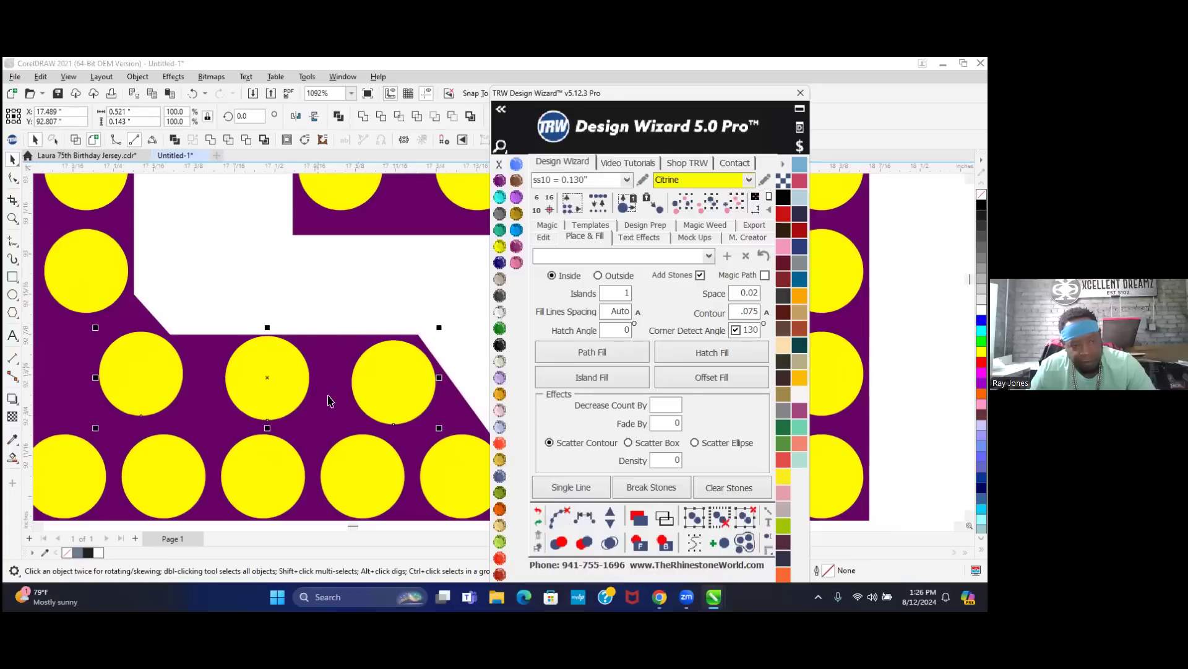
- Shift a middle-bar stone left, then Fill Between 2 across the S's middle bar end stones
{"action": "scroll", "coordinate": [328, 401], "scroll_direction": "down", "scroll_amount": 6}
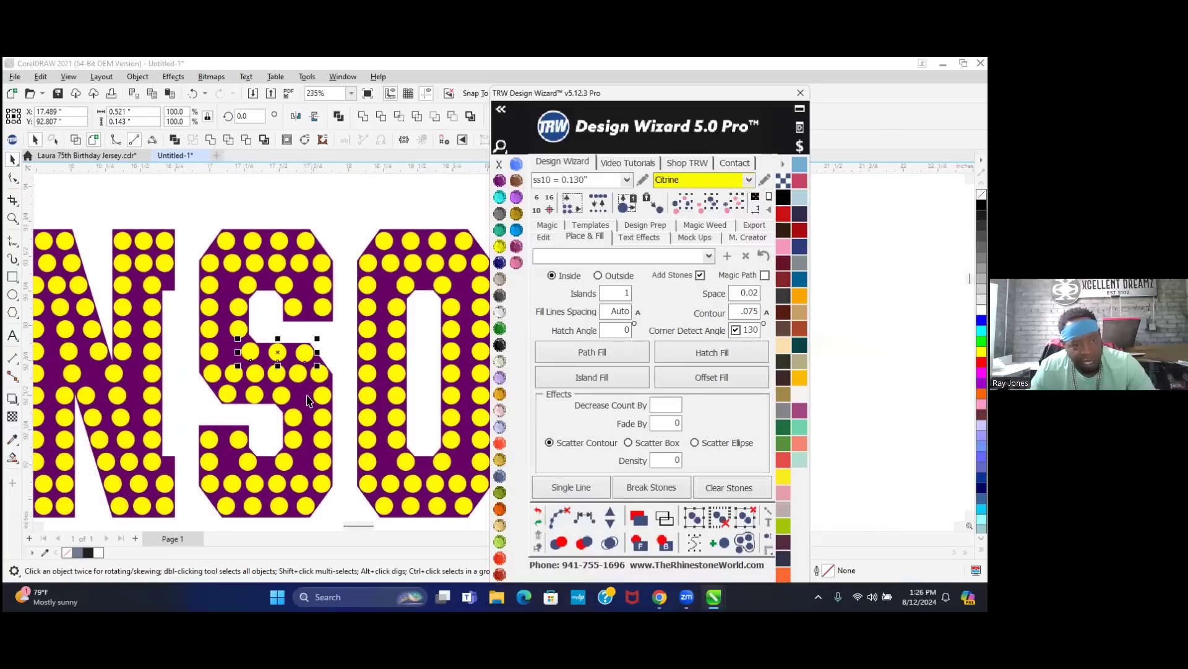
{"action": "scroll", "coordinate": [307, 400], "scroll_direction": "up", "scroll_amount": 1}
{"action": "left_click", "coordinate": [270, 391]}
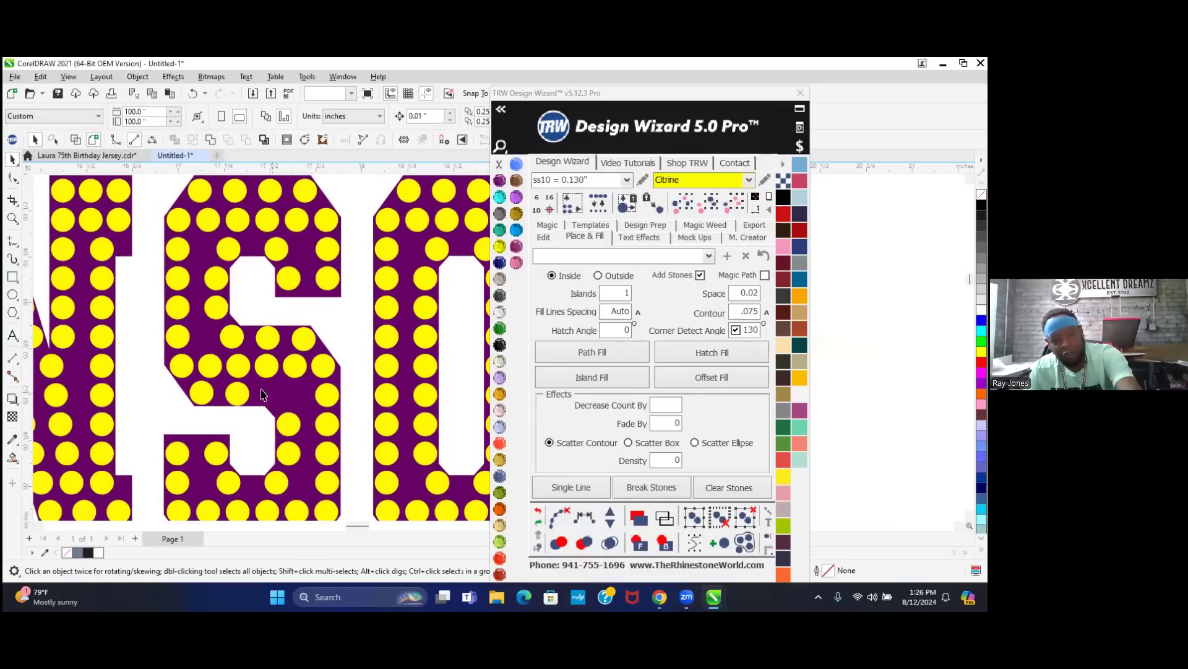
{"action": "left_click", "coordinate": [228, 399]}
{"action": "left_click_drag", "start_coordinate": [228, 399], "coordinate": [192, 398]}
{"action": "left_click", "coordinate": [324, 386], "text": "shift"}
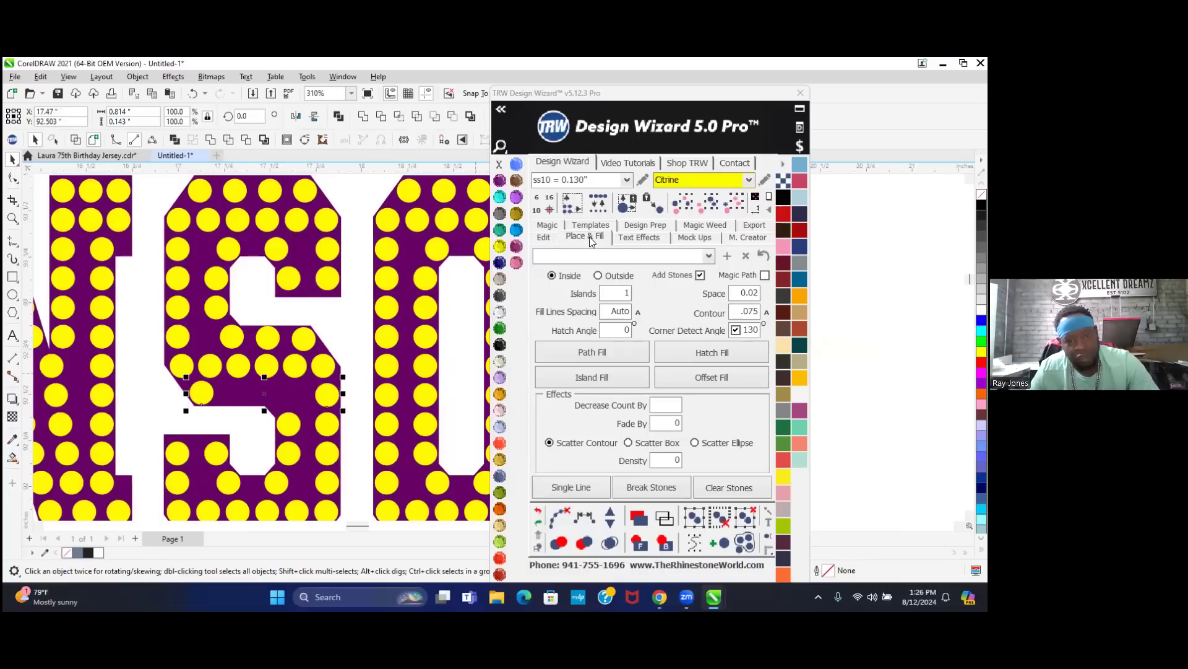
{"action": "left_click", "coordinate": [543, 237]}
{"action": "left_click", "coordinate": [547, 416]}
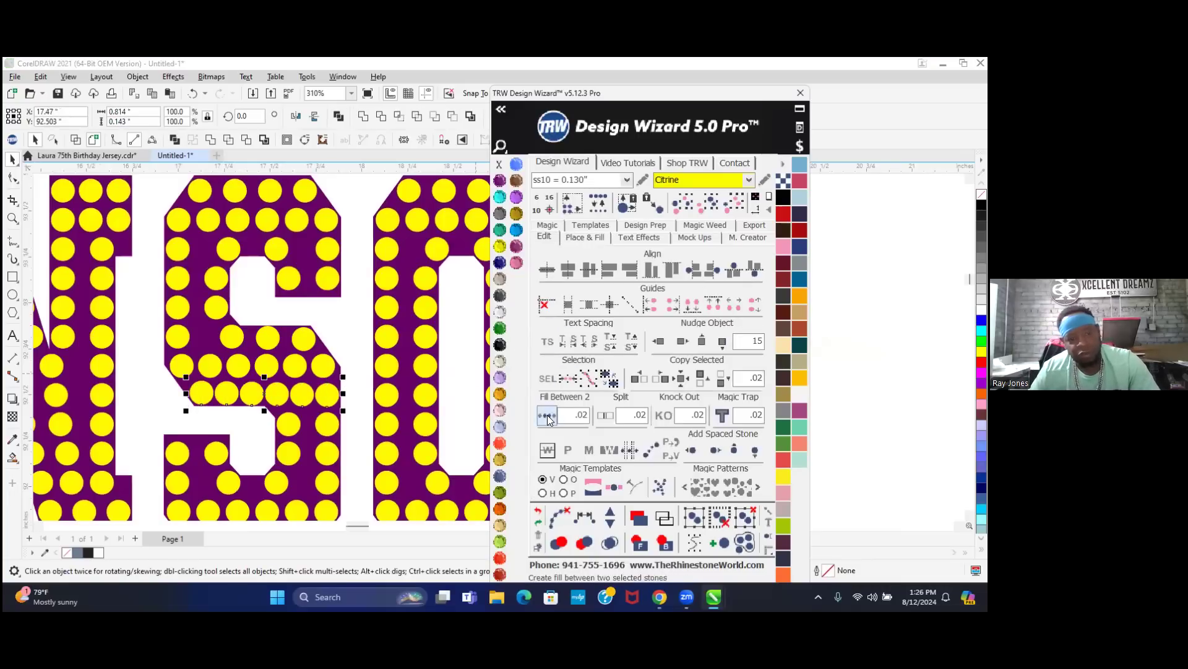
- Finalize the S middle-bar row by removing one stone and clearing the fill paths
{"action": "left_click", "coordinate": [610, 523]}
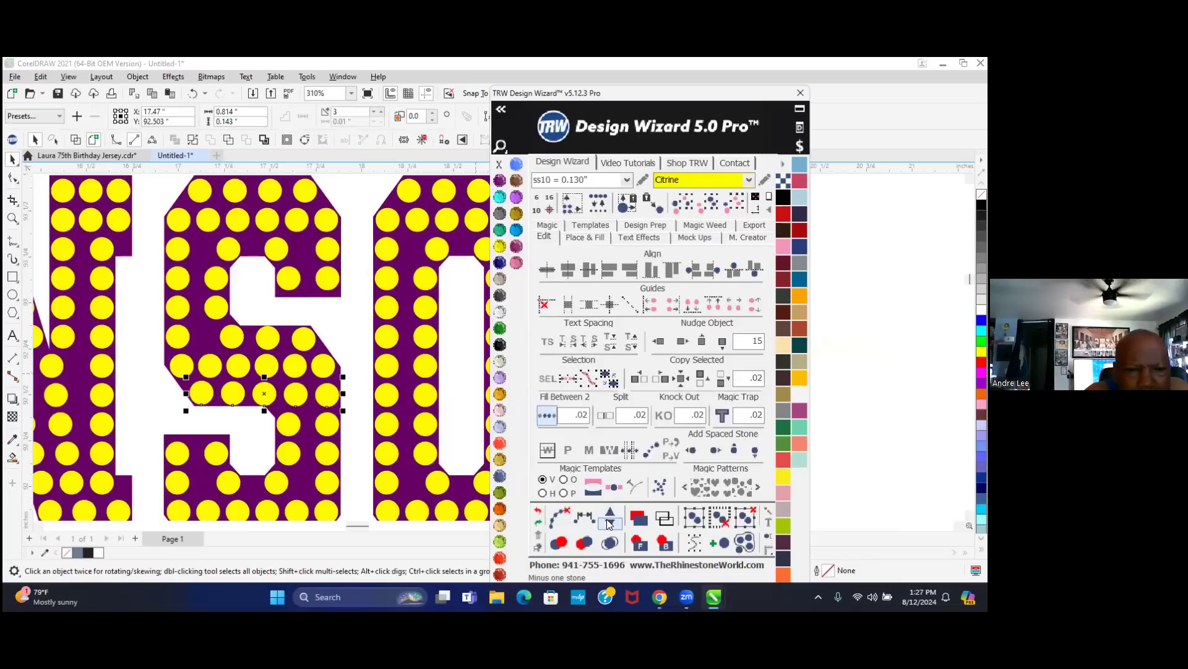
{"action": "left_click", "coordinate": [559, 517]}
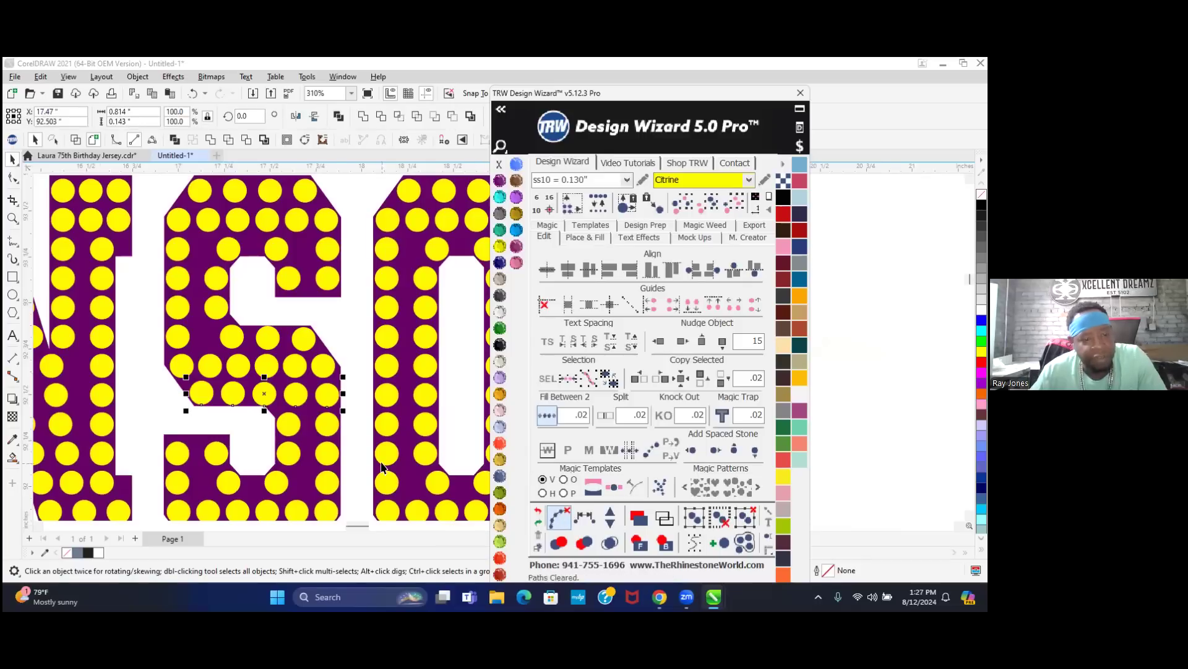
{"action": "scroll", "coordinate": [284, 390], "scroll_direction": "down", "scroll_amount": 5}
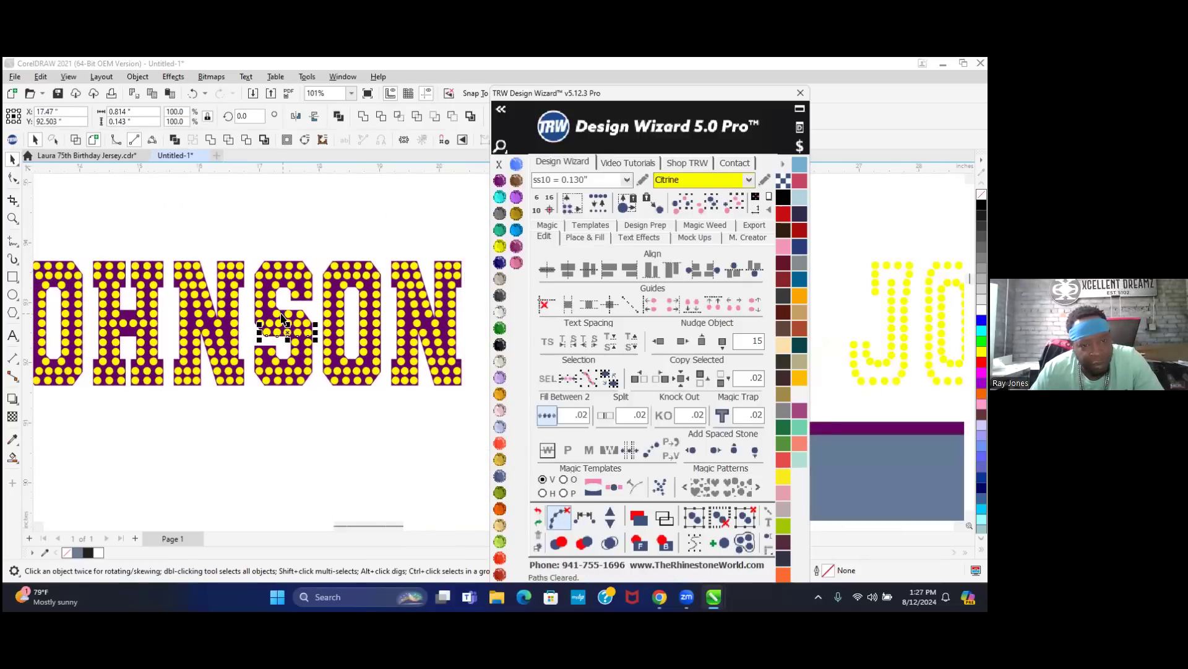
{"action": "left_click", "coordinate": [336, 239]}
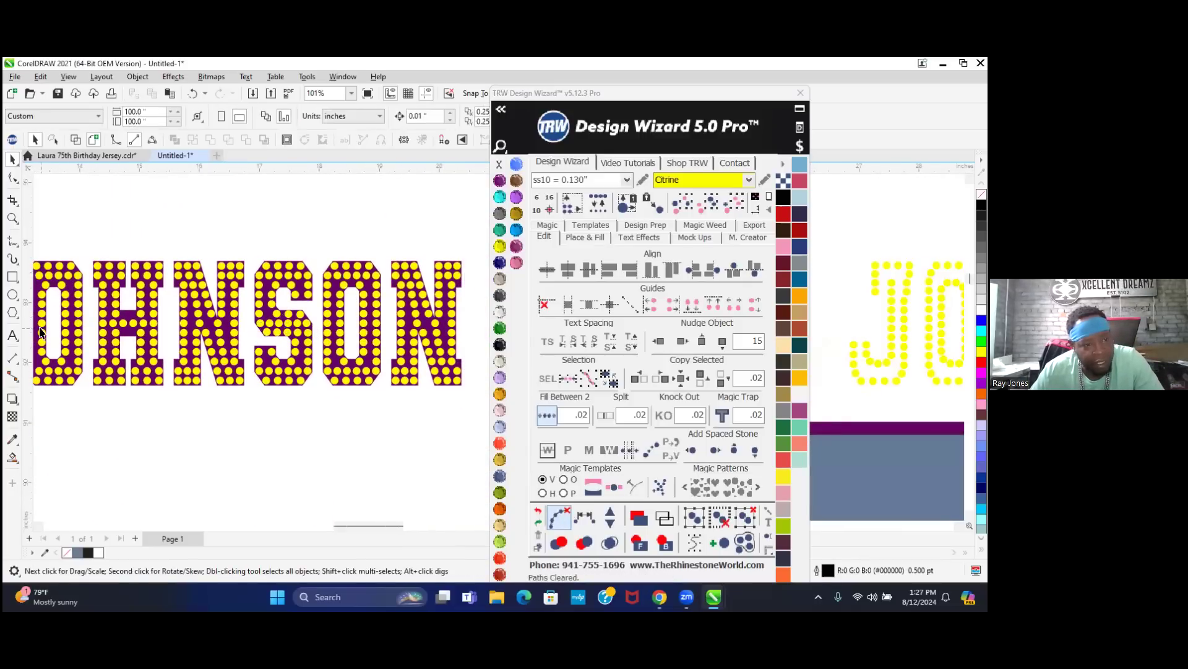
- Delete the stones in the H's inner column and right stem
{"action": "scroll", "coordinate": [126, 331], "scroll_direction": "up", "scroll_amount": 1}
{"action": "scroll", "coordinate": [126, 332], "scroll_direction": "up", "scroll_amount": 3}
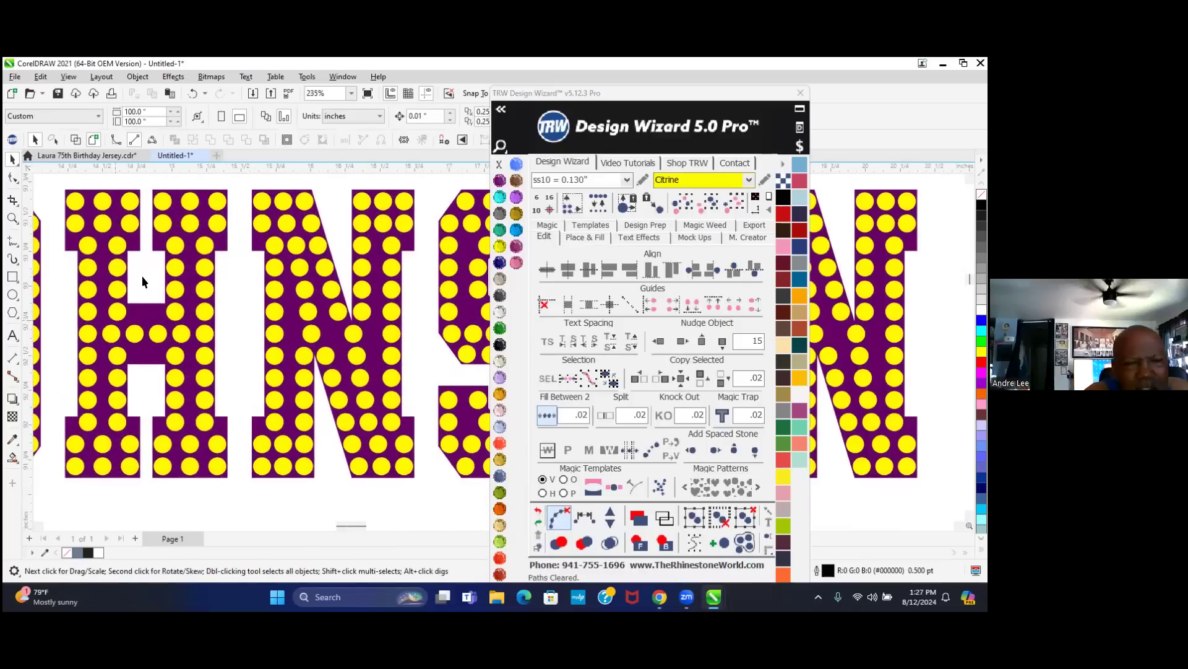
{"action": "left_click_drag", "start_coordinate": [137, 252], "coordinate": [99, 424]}
{"action": "key", "text": "Delete"}
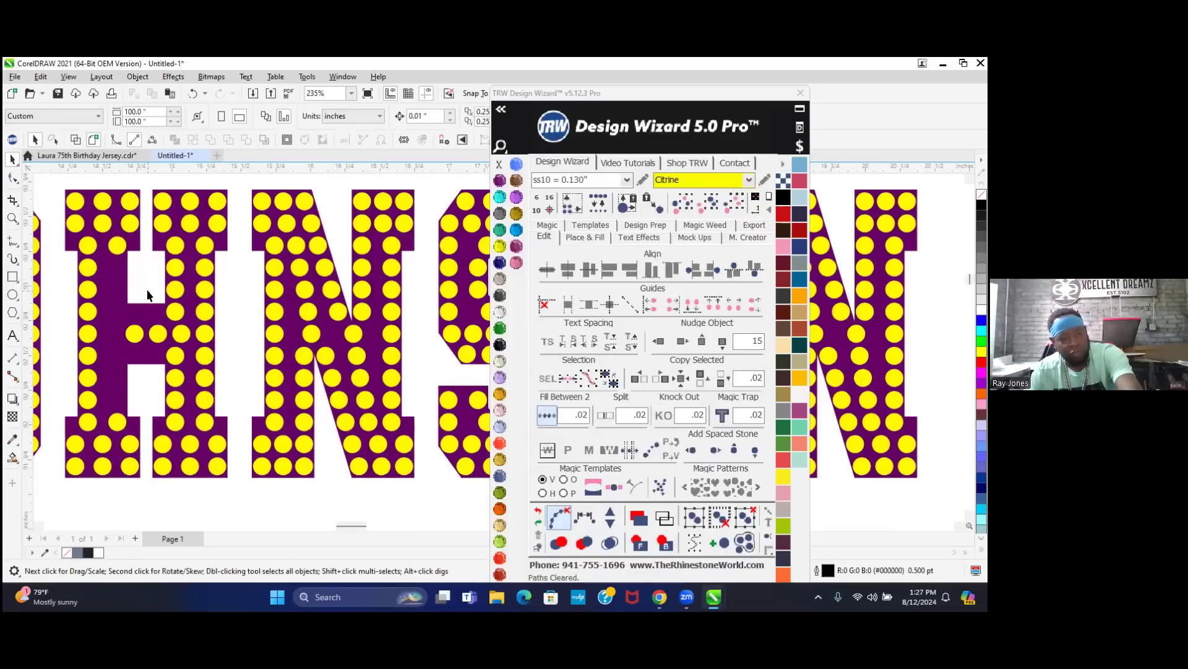
{"action": "left_click_drag", "start_coordinate": [147, 252], "coordinate": [188, 423]}
{"action": "left_click_drag", "start_coordinate": [187, 424], "coordinate": [187, 425]}
{"action": "key", "text": "Delete"}
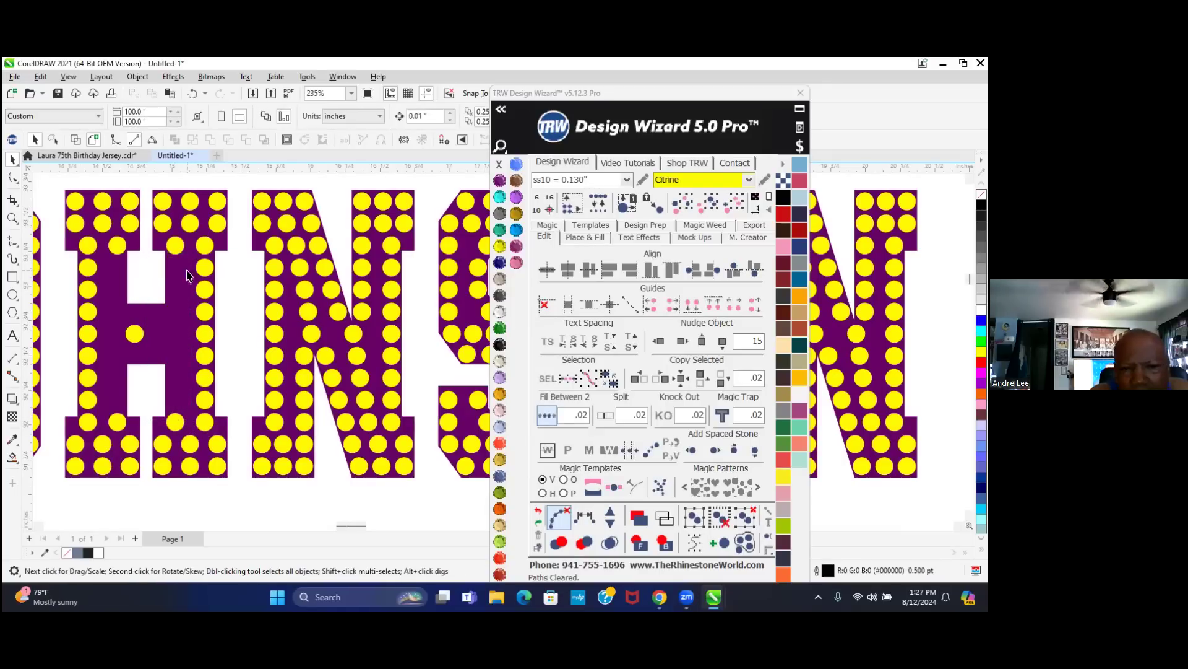
- Refill the H's right stem with a column of stones between its top and bottom stones
{"action": "left_click", "coordinate": [175, 246]}
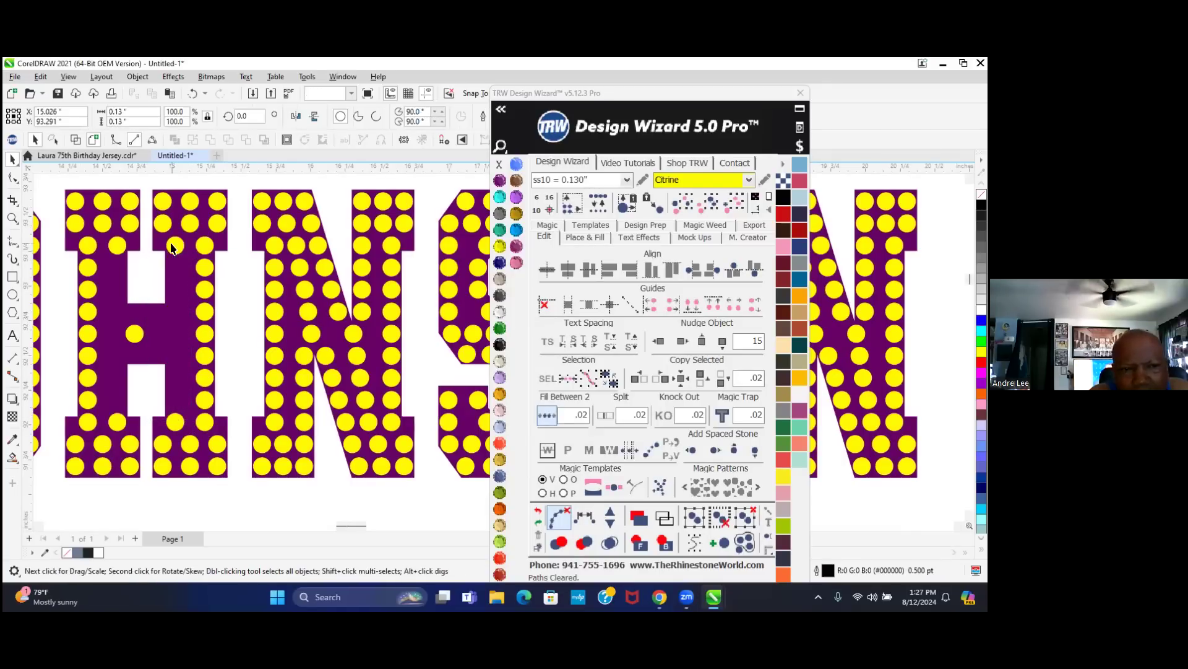
{"action": "left_click", "coordinate": [174, 421], "text": "shift"}
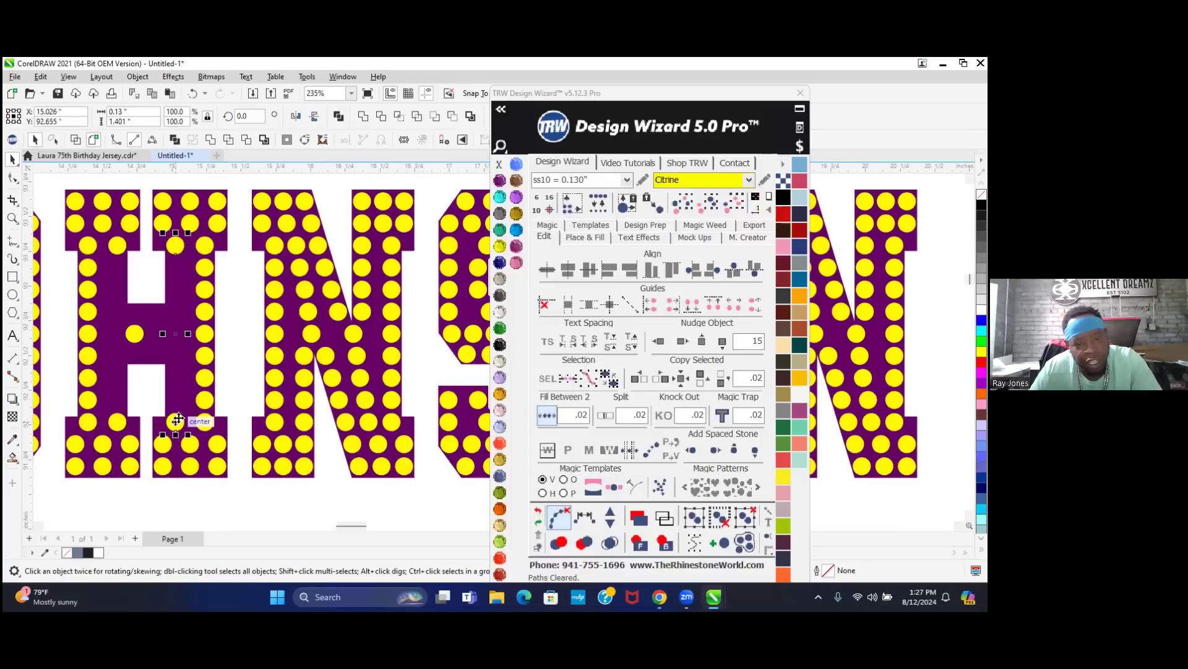
{"action": "left_click", "coordinate": [548, 416]}
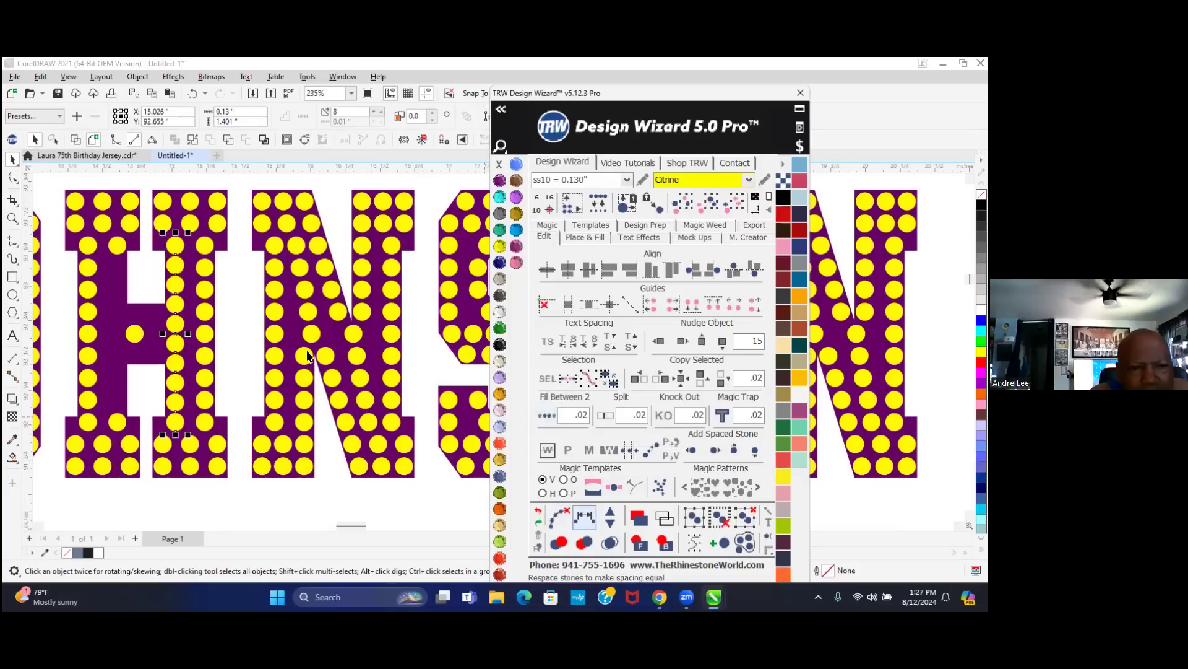
{"action": "left_click", "coordinate": [612, 525]}
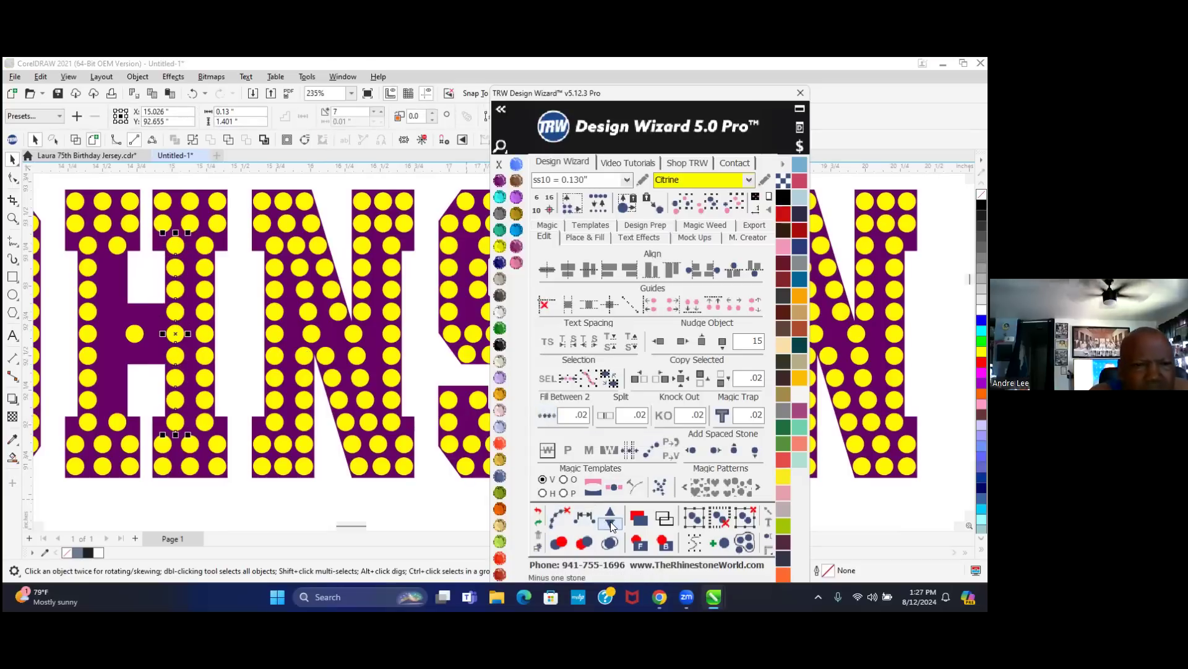
{"action": "left_click", "coordinate": [571, 521]}
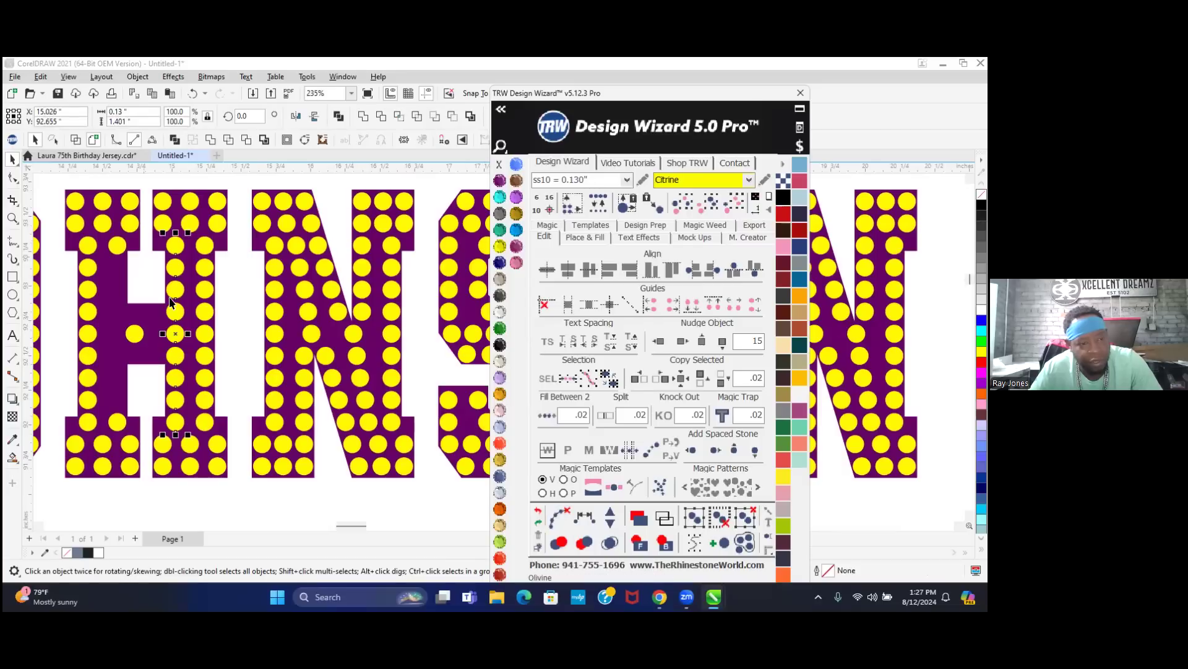
- Refill the H's left stem with a column of stones, dropping one extra stone
{"action": "left_click", "coordinate": [117, 248]}
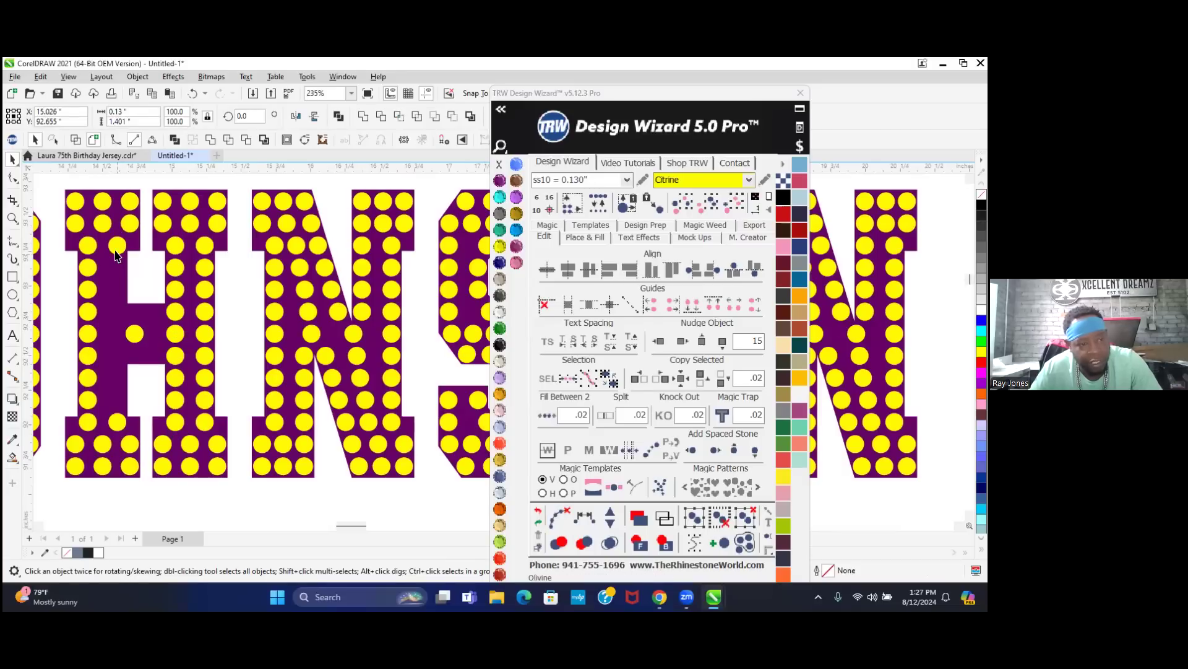
{"action": "left_click", "coordinate": [118, 422], "text": "shift"}
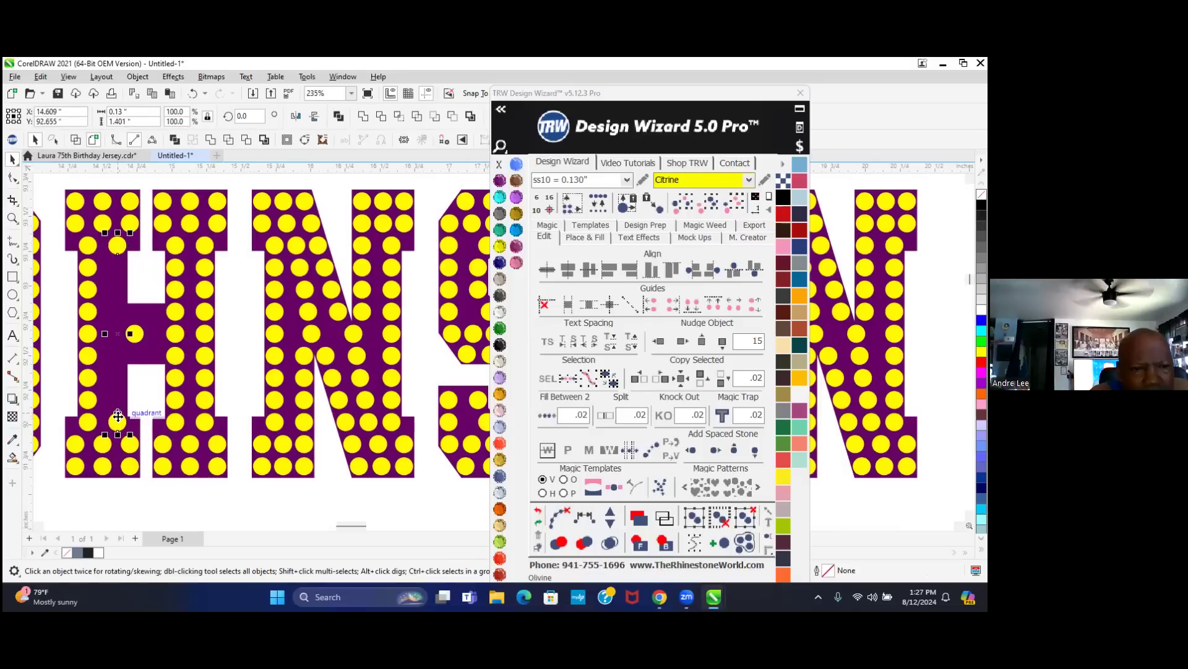
{"action": "left_click", "coordinate": [546, 416]}
{"action": "left_click", "coordinate": [610, 523]}
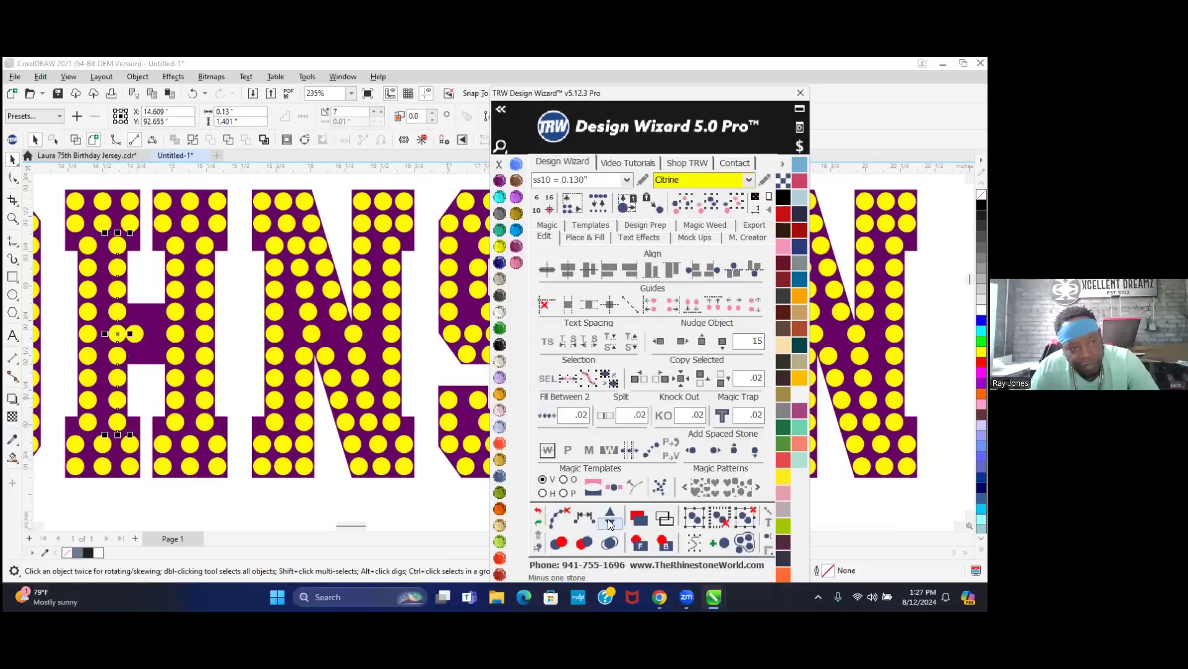
{"action": "left_click", "coordinate": [559, 517]}
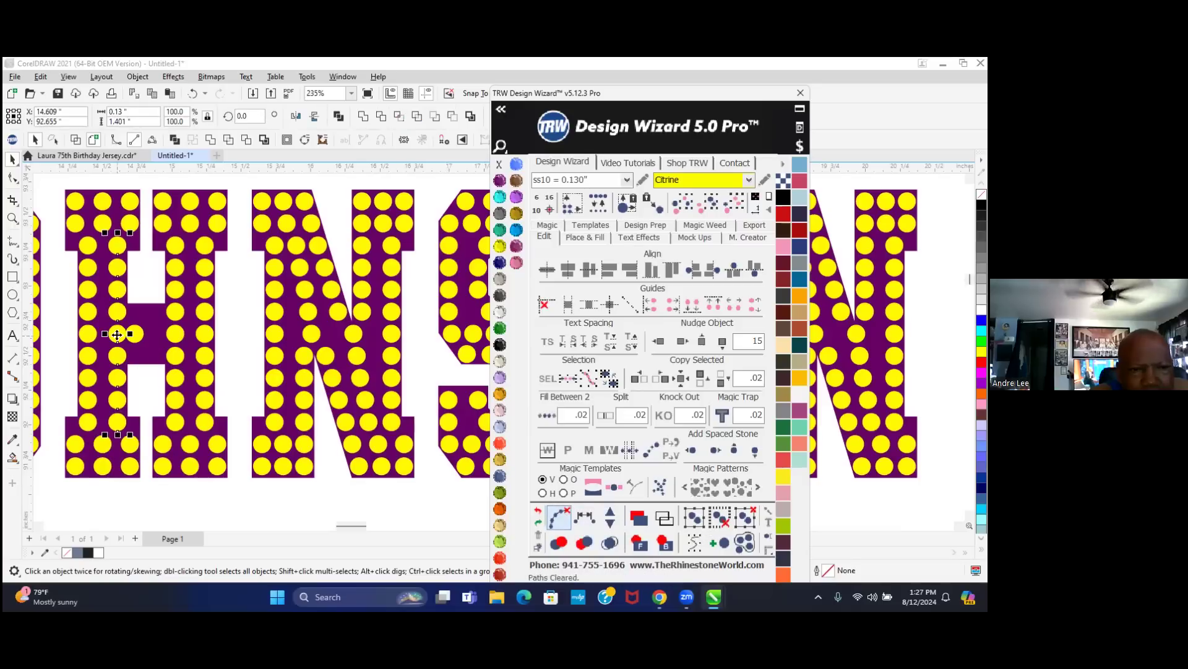
- Replace the H crossbar's extra stone with a new row filled between its end stones
{"action": "scroll", "coordinate": [131, 334], "scroll_direction": "up", "scroll_amount": 2}
{"action": "scroll", "coordinate": [131, 333], "scroll_direction": "up", "scroll_amount": 3}
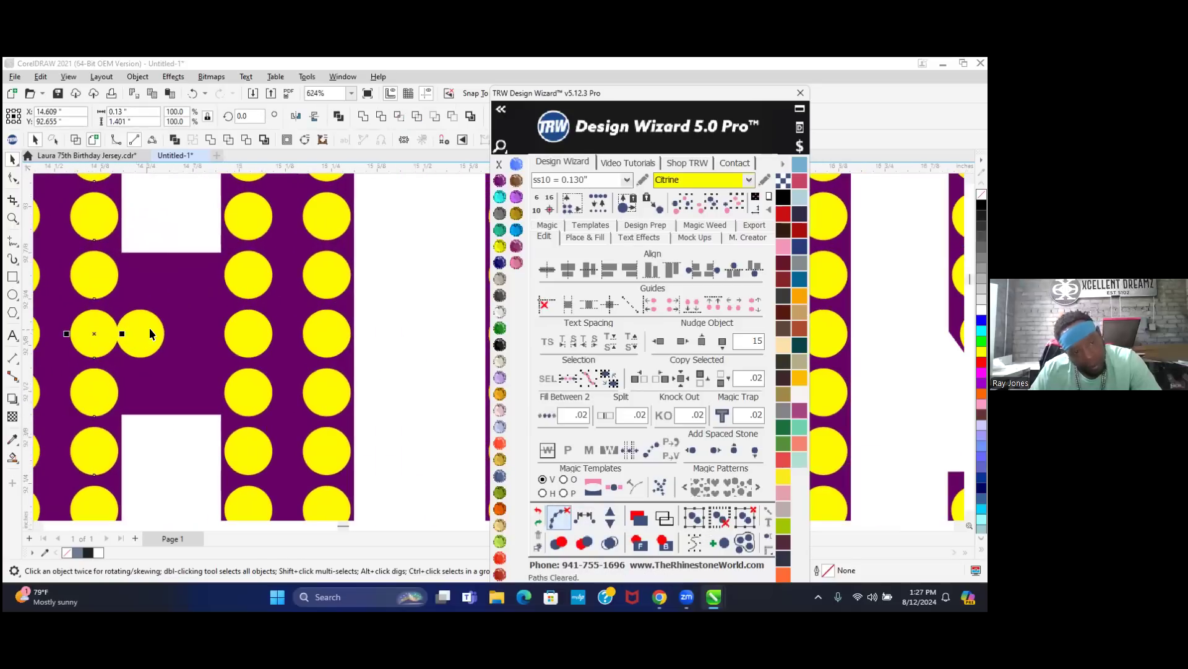
{"action": "left_click", "coordinate": [150, 333]}
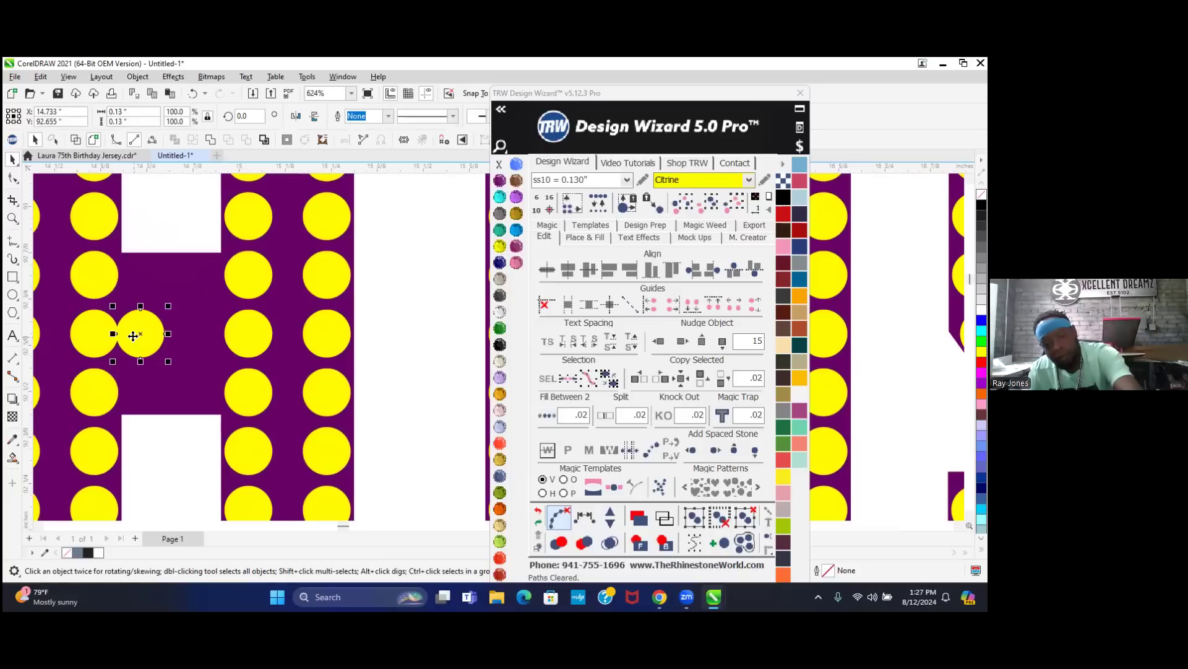
{"action": "key", "text": "Delete"}
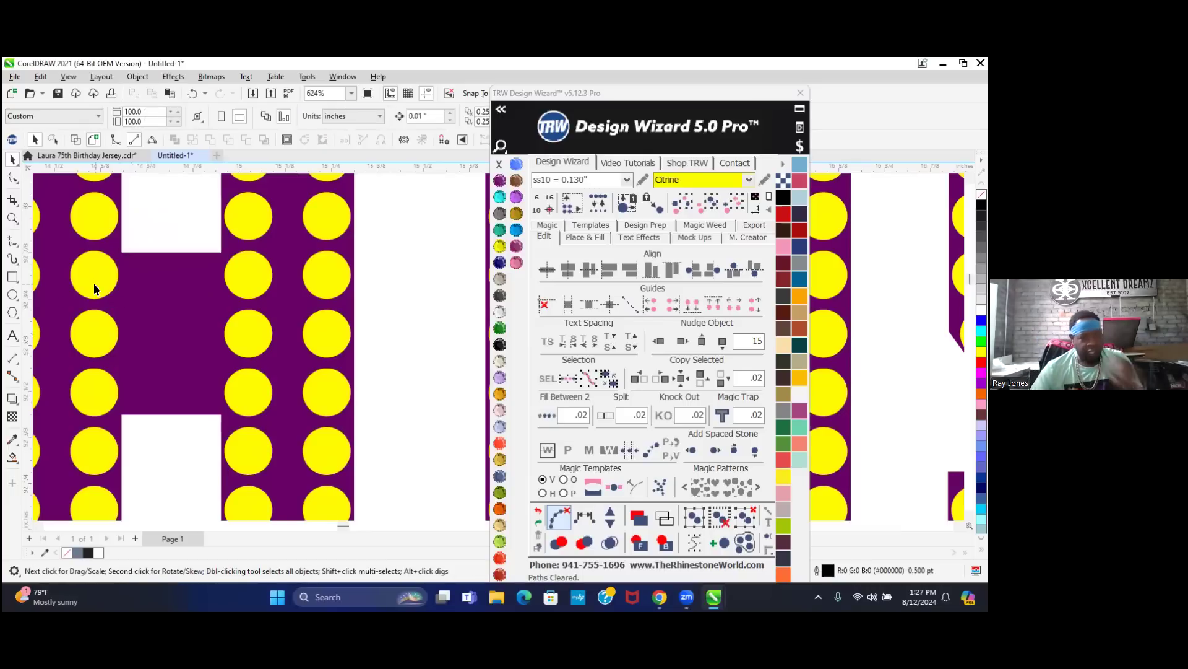
{"action": "left_click", "coordinate": [94, 283]}
{"action": "left_click", "coordinate": [241, 272], "text": "shift"}
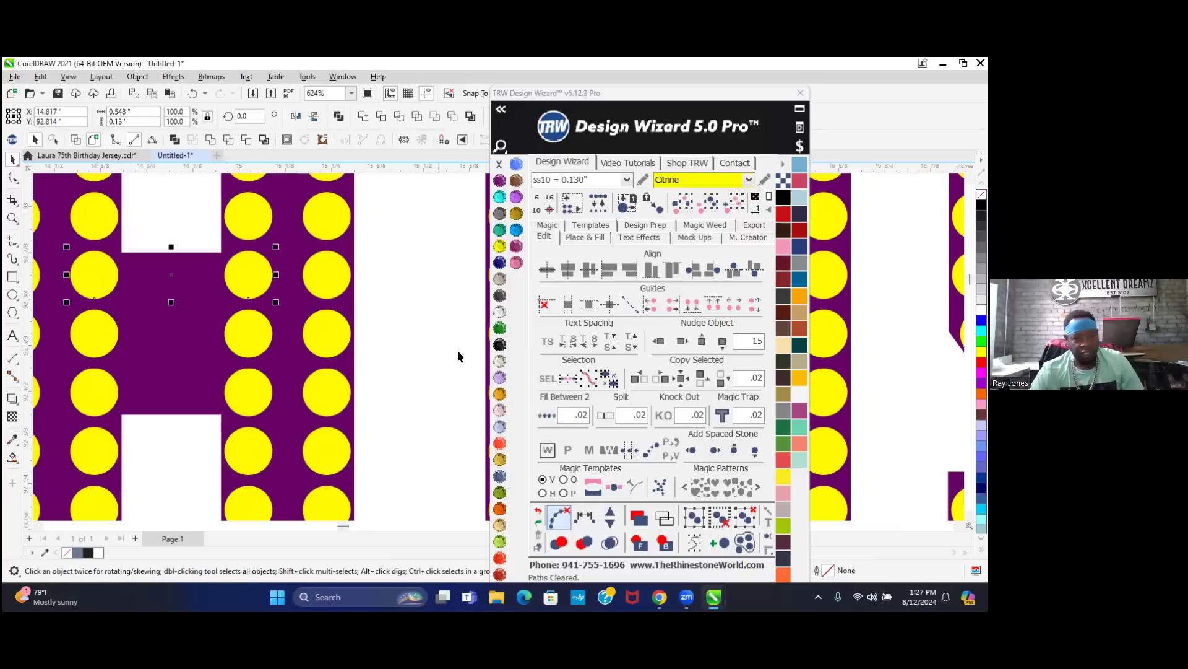
{"action": "left_click", "coordinate": [543, 412]}
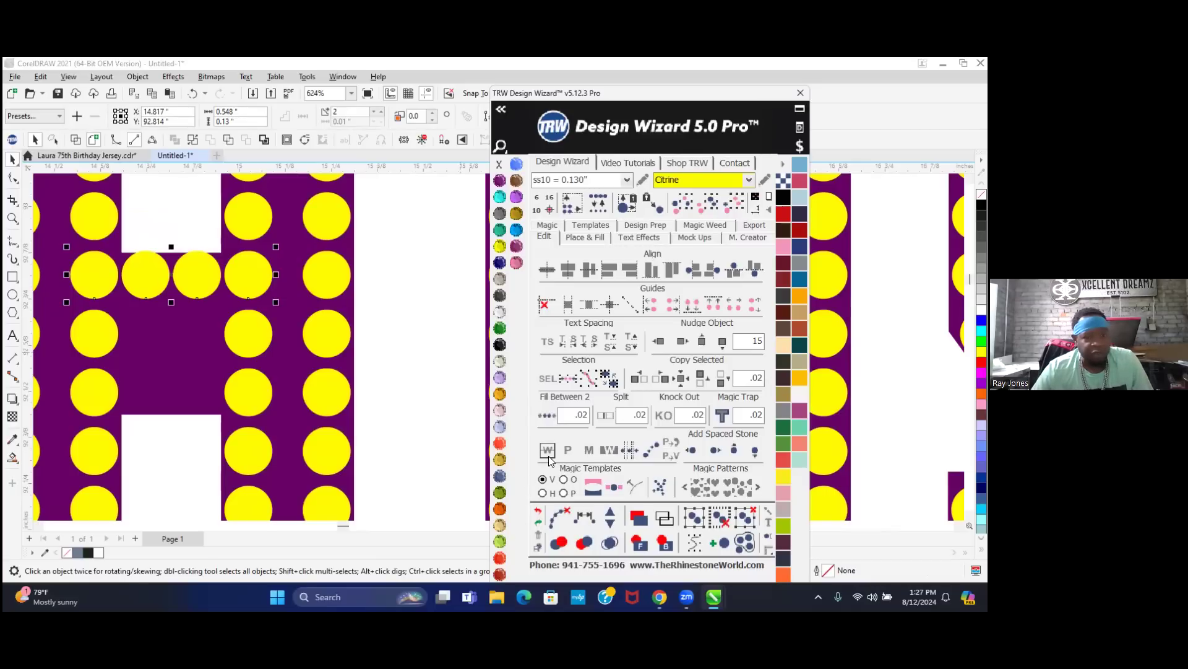
{"action": "scroll", "coordinate": [385, 410], "scroll_direction": "down", "scroll_amount": 2}
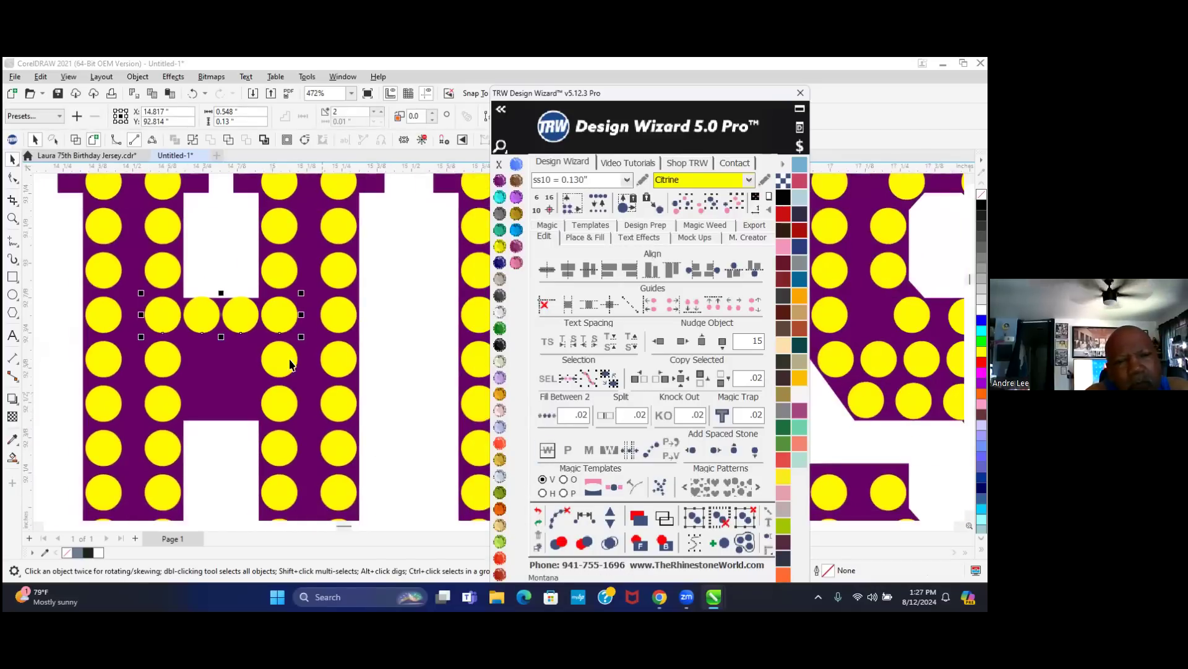
{"action": "left_click", "coordinate": [608, 525]}
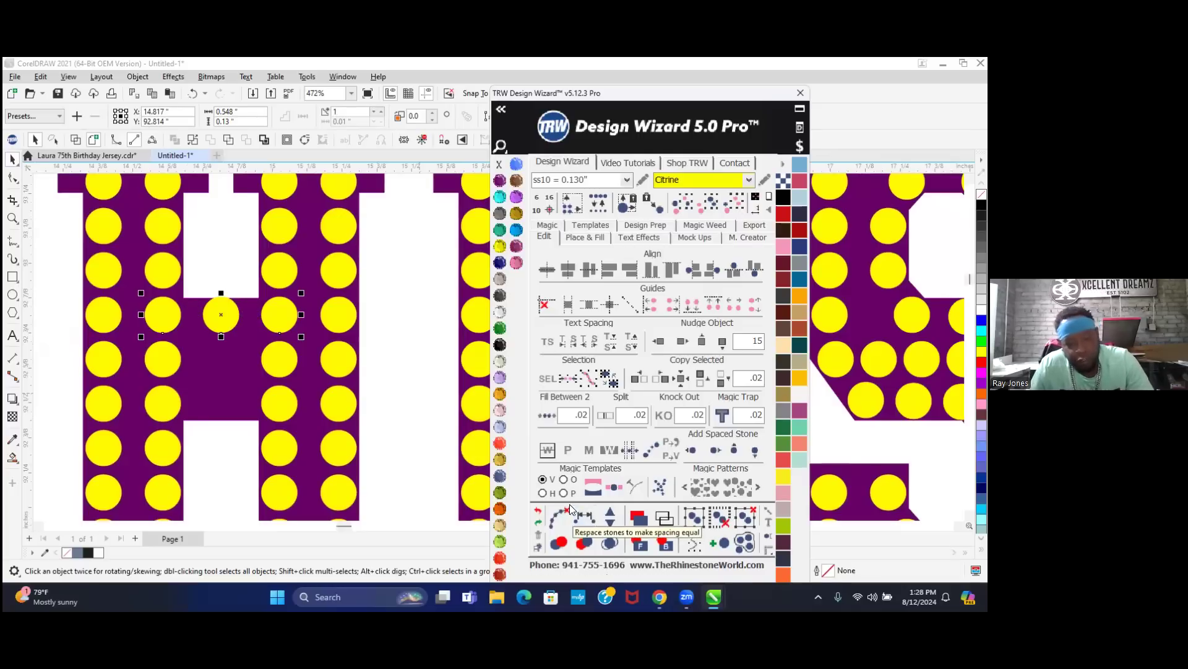
{"action": "left_click", "coordinate": [555, 519]}
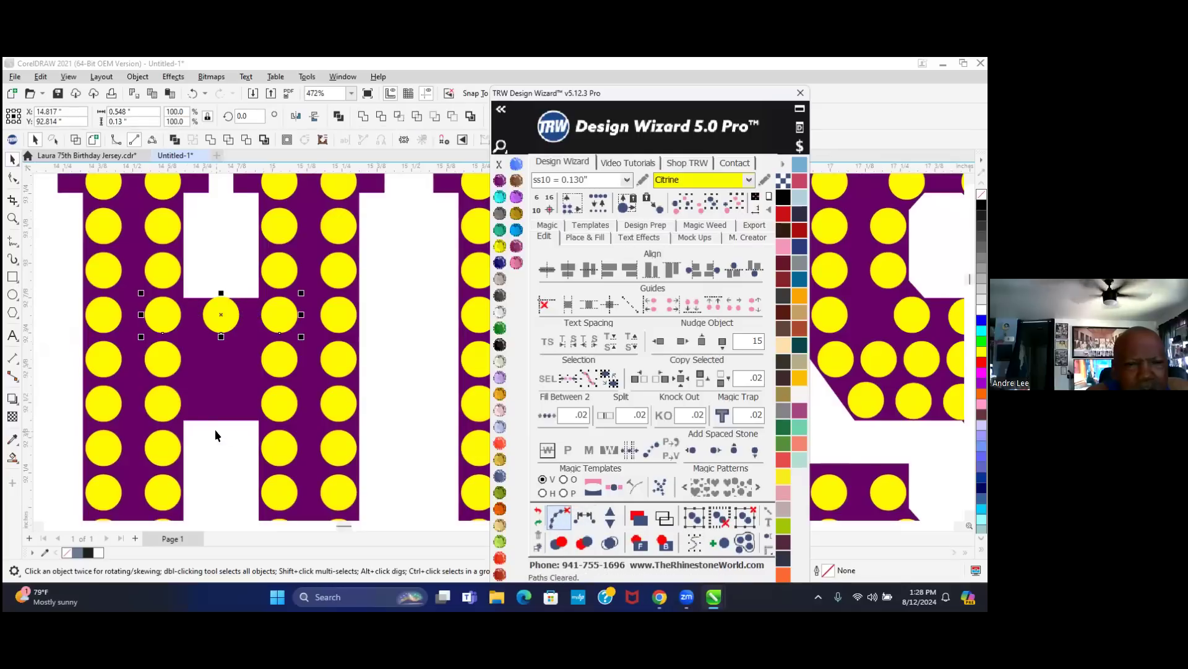
- Lower the two crossbar stones into alignment at the bar's centre
{"action": "left_click", "coordinate": [217, 462]}
{"action": "left_click", "coordinate": [213, 379]}
{"action": "mouse_move", "coordinate": [213, 379]}
{"action": "left_mouse_down"}
{"action": "mouse_move", "coordinate": [220, 405]}
{"action": "mouse_move", "coordinate": [218, 395]}
{"action": "left_mouse_up"}
{"action": "scroll", "coordinate": [217, 395], "scroll_direction": "up", "scroll_amount": 5}
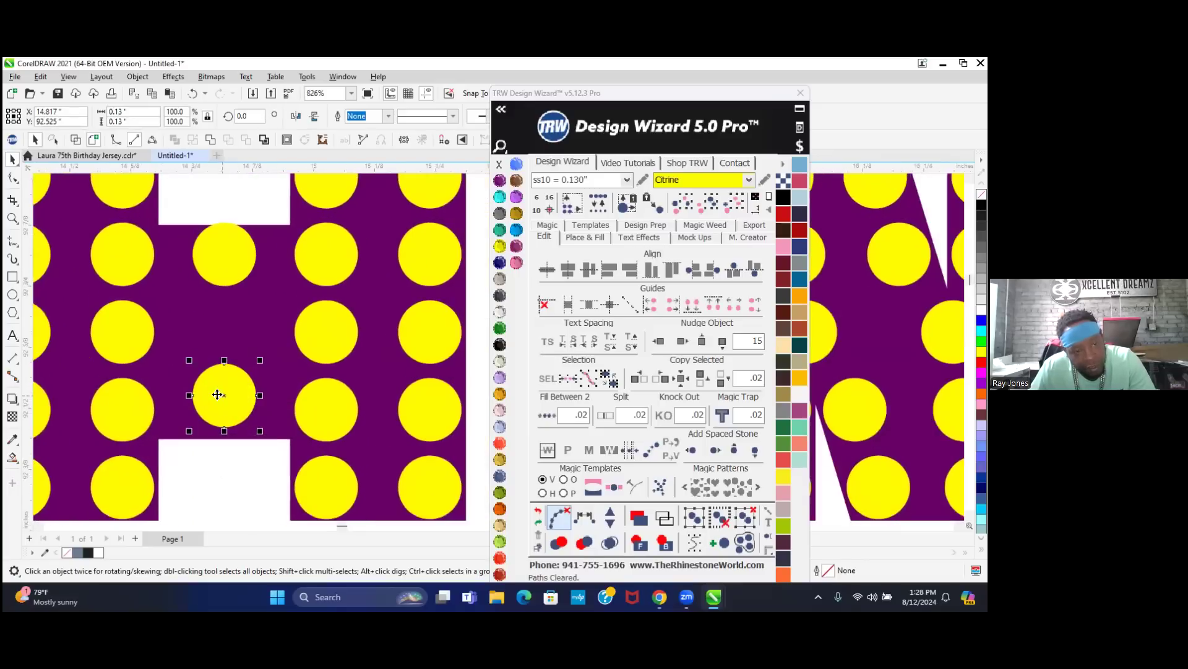
{"action": "left_click_drag", "start_coordinate": [260, 365], "coordinate": [260, 395]}
{"action": "scroll", "coordinate": [259, 395], "scroll_direction": "down", "scroll_amount": 3}
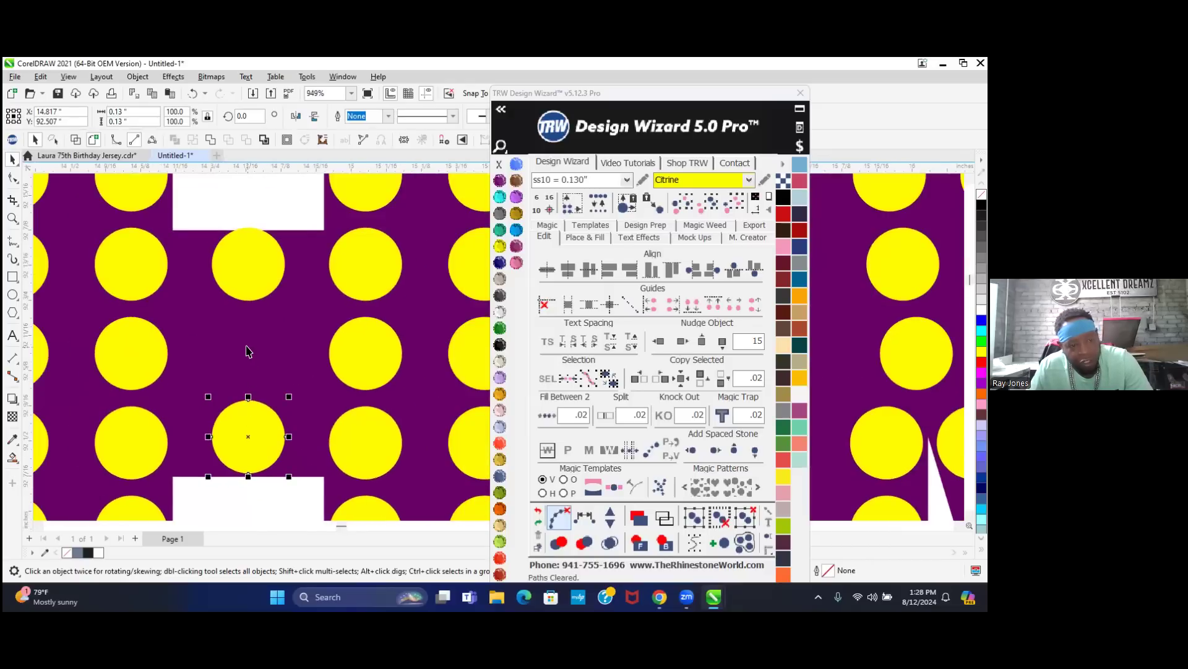
{"action": "left_click", "coordinate": [239, 276]}
{"action": "scroll", "coordinate": [247, 235], "scroll_direction": "up", "scroll_amount": 3}
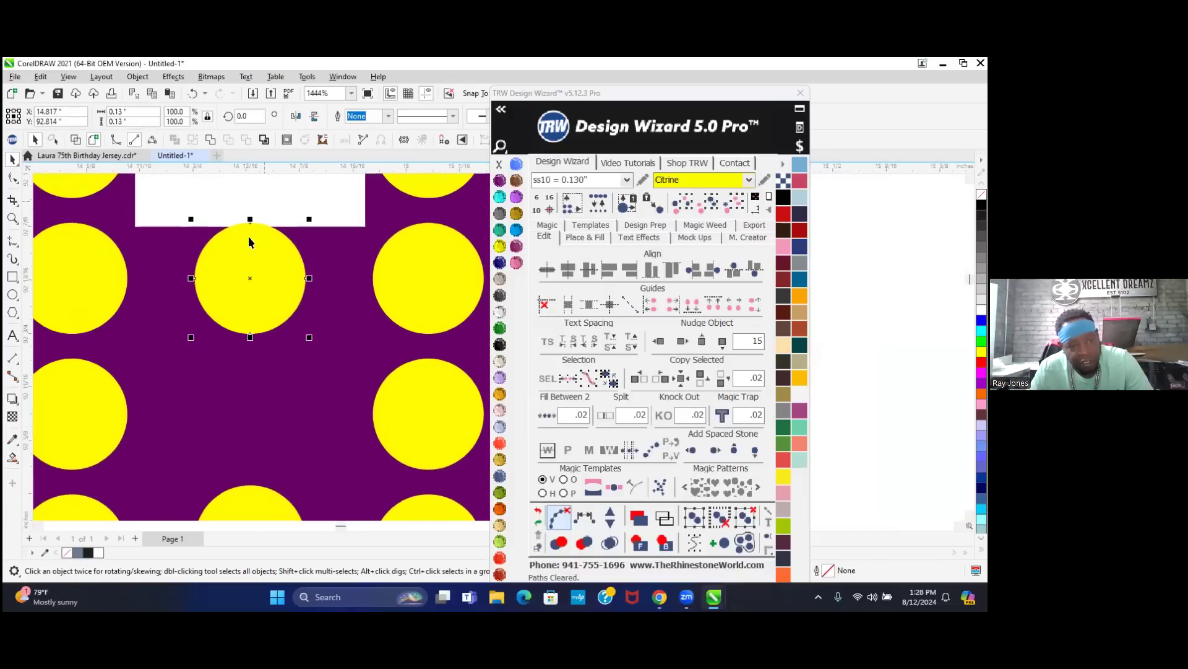
{"action": "left_click_drag", "start_coordinate": [258, 242], "coordinate": [251, 272]}
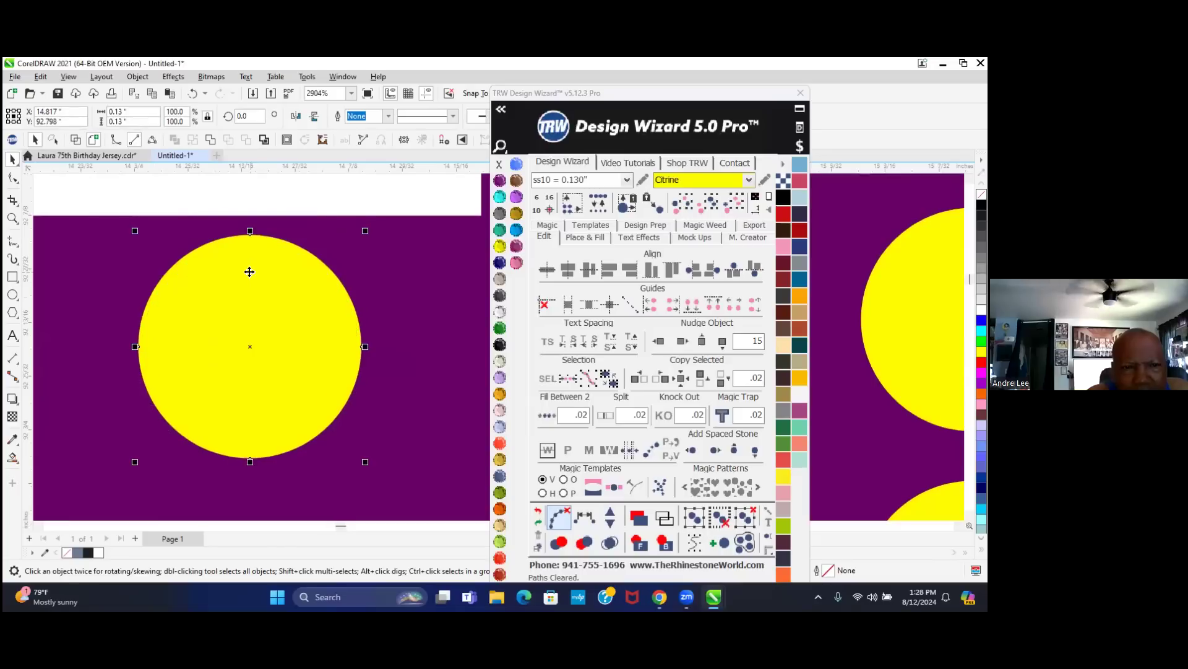
{"action": "scroll", "coordinate": [250, 270], "scroll_direction": "down", "scroll_amount": 3}
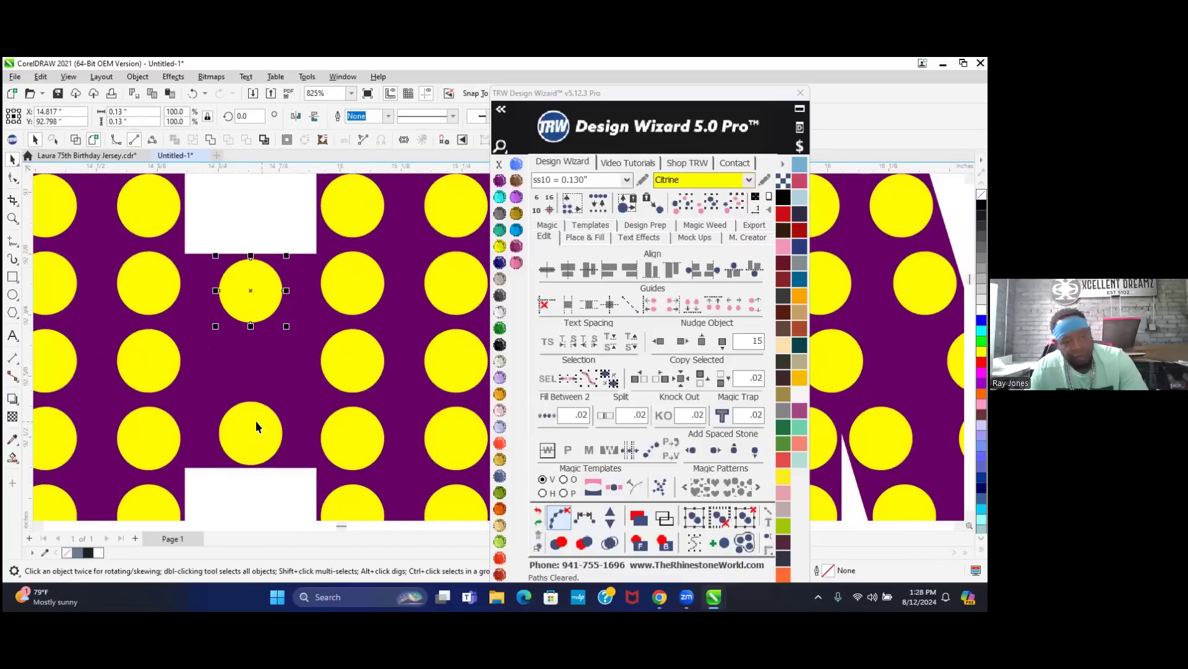
- Add an evenly spaced third stone between the two crossbar stones and clear the guide path
{"action": "left_click", "coordinate": [255, 424], "text": "shift"}
{"action": "left_click", "coordinate": [574, 520]}
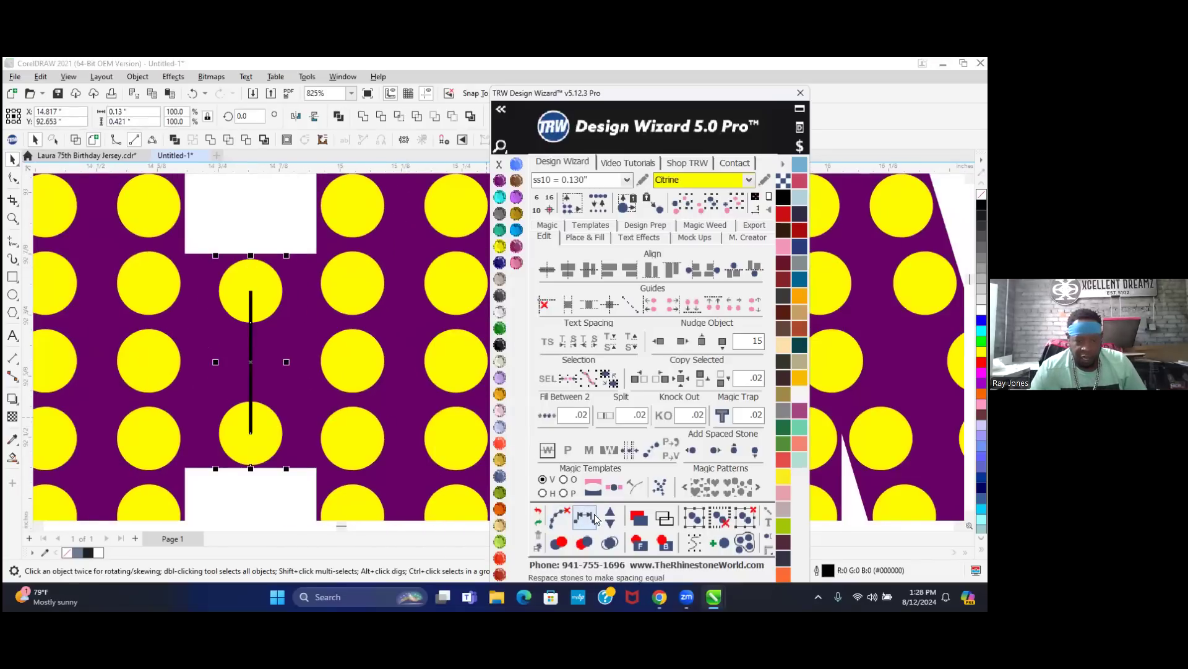
{"action": "left_click", "coordinate": [594, 514]}
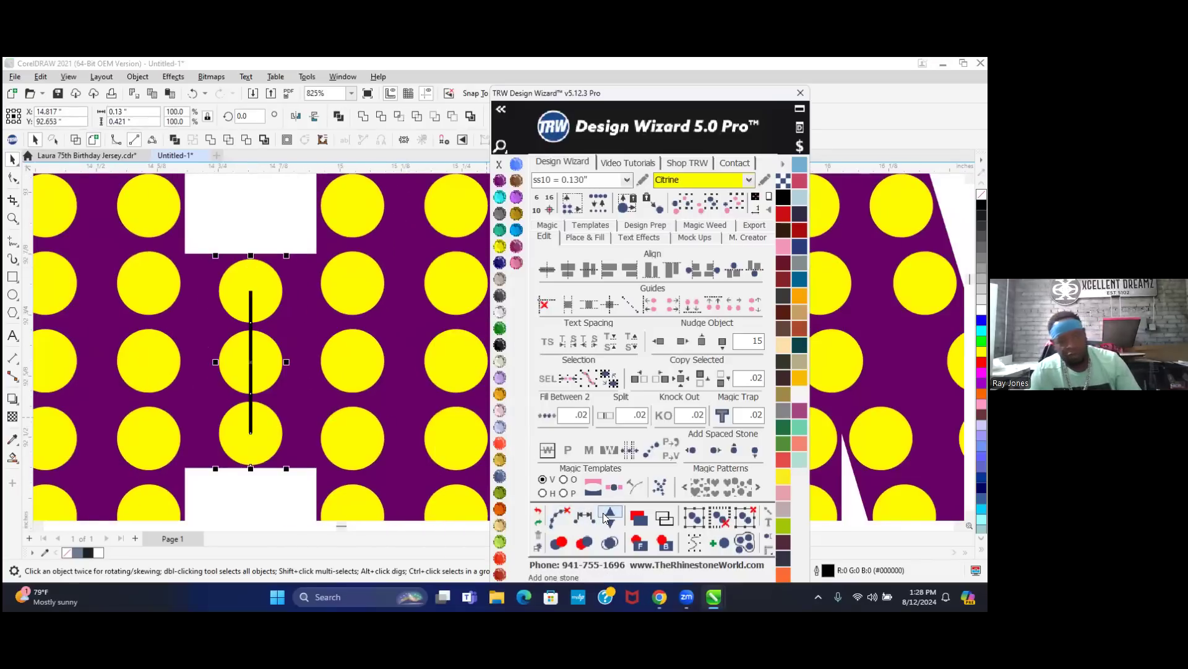
{"action": "left_click", "coordinate": [558, 515]}
{"action": "scroll", "coordinate": [263, 459], "scroll_direction": "down", "scroll_amount": 1}
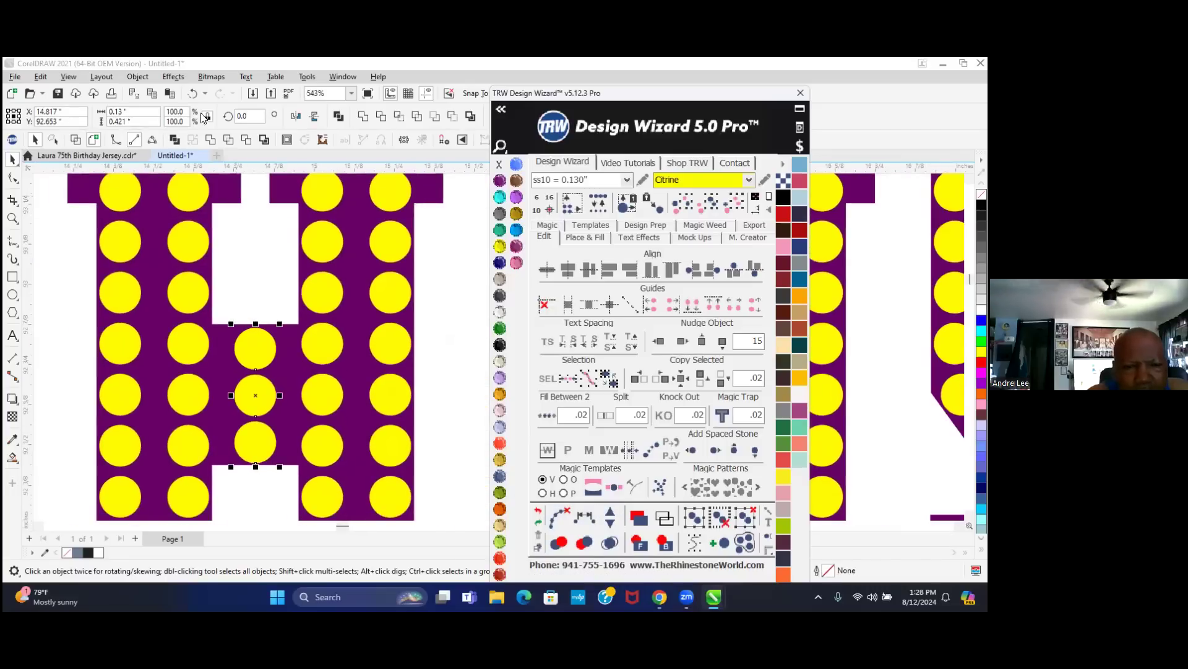
- Save the design as 'LAURA 75TH BIRTHDAY REDONE' in the TEMPLATES TO BE CUT folder
{"action": "left_click", "coordinate": [57, 94]}
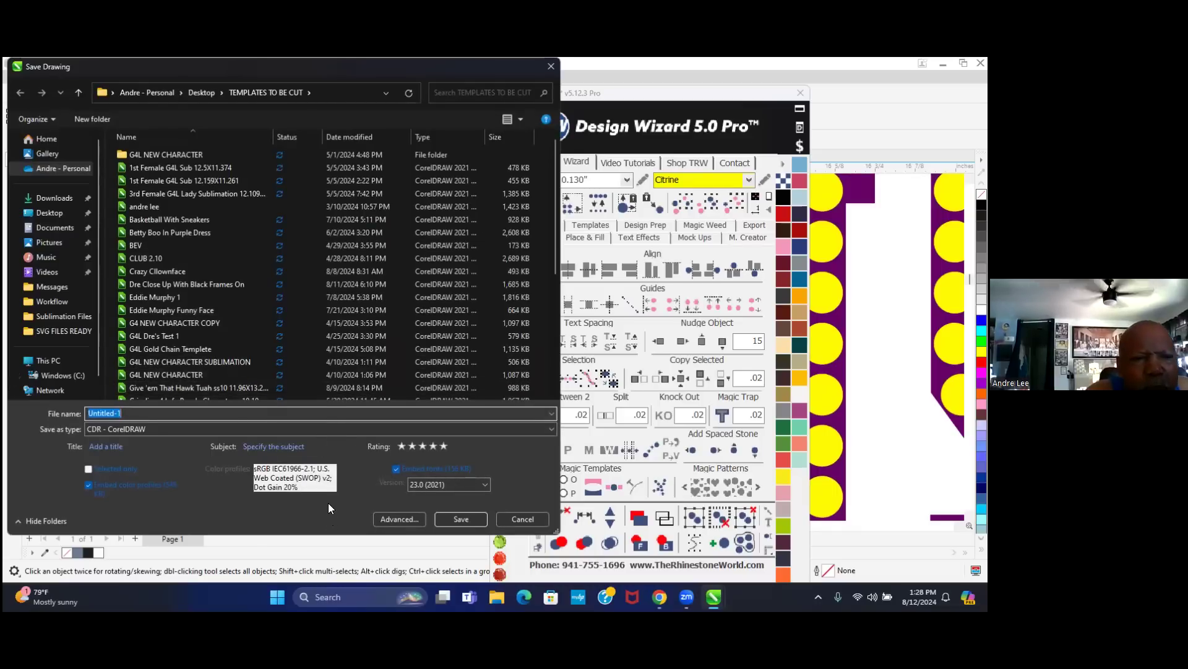
{"action": "type", "text": "la"}
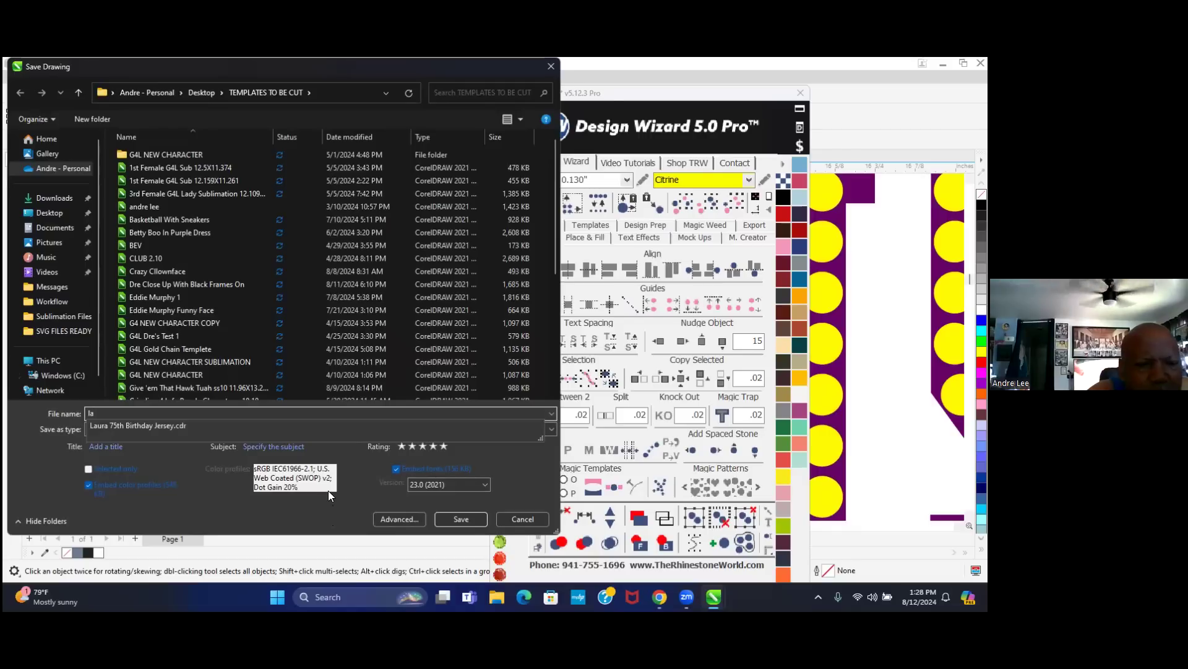
{"action": "key", "text": "BackSpace"}
{"action": "key", "text": "BackSpace"}
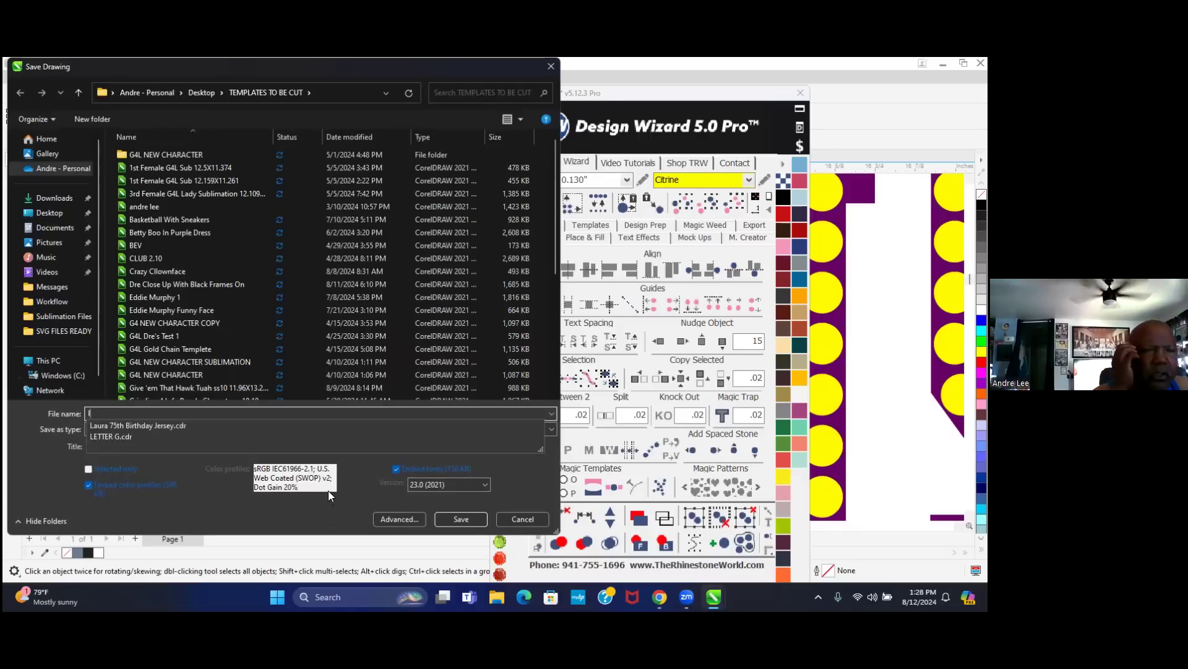
{"action": "type", "text": "LS"}
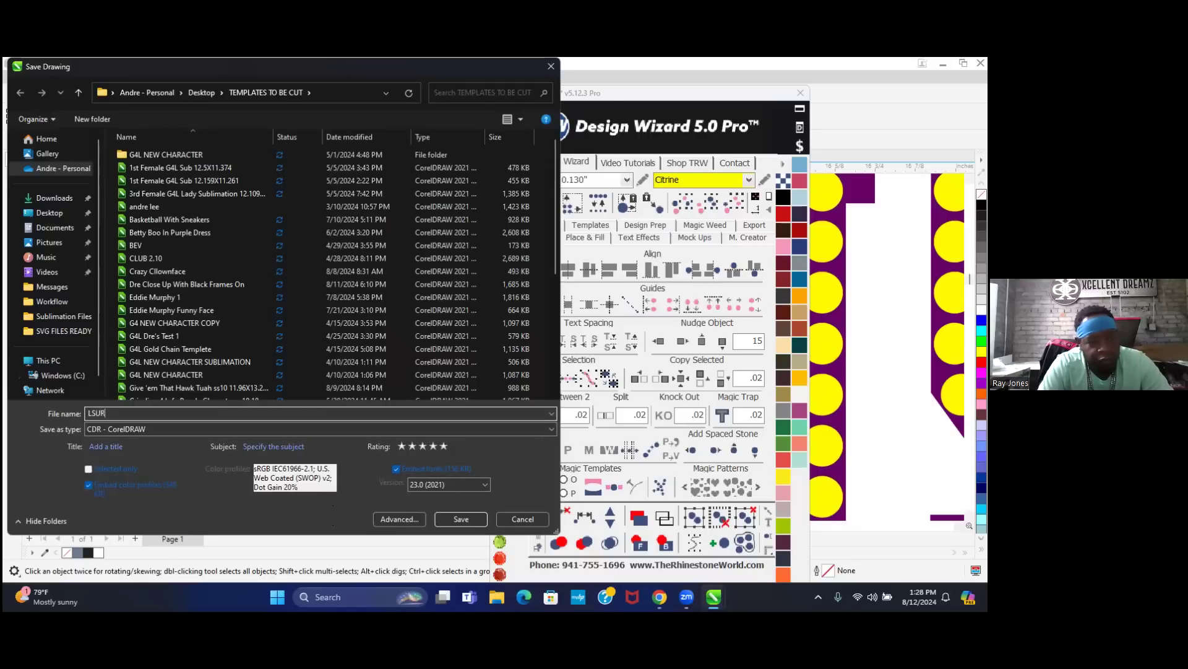
{"action": "key", "text": "BackSpace"}
{"action": "type", "text": "AURA 7"}
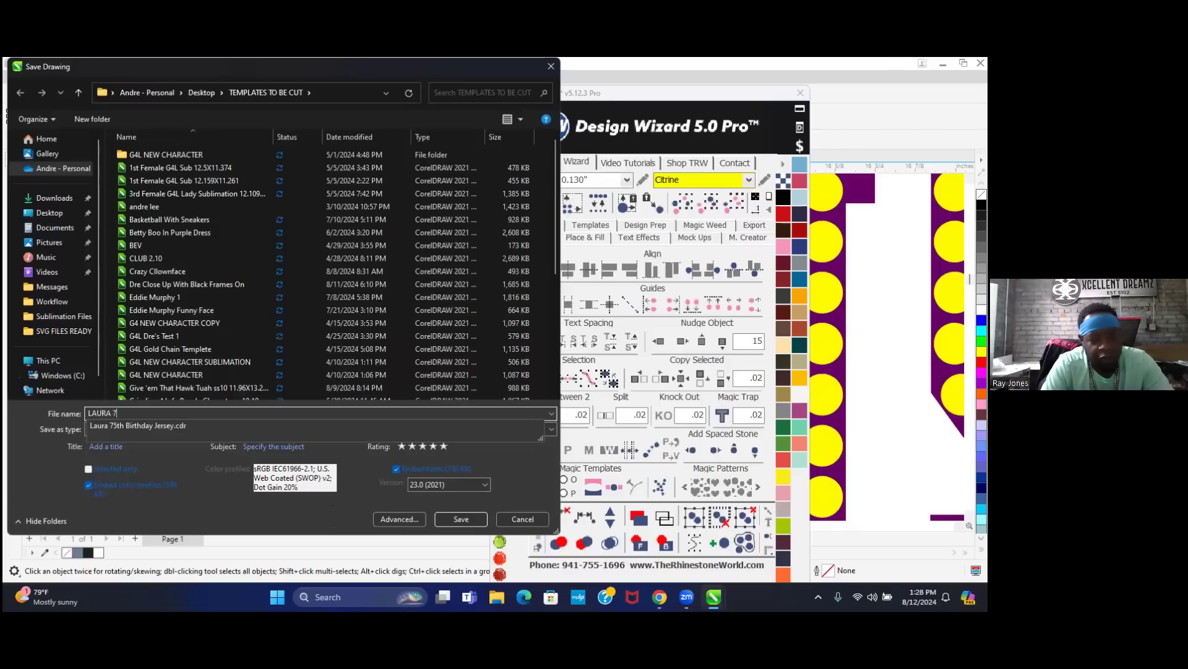
{"action": "type", "text": "5TH BIRTHD"}
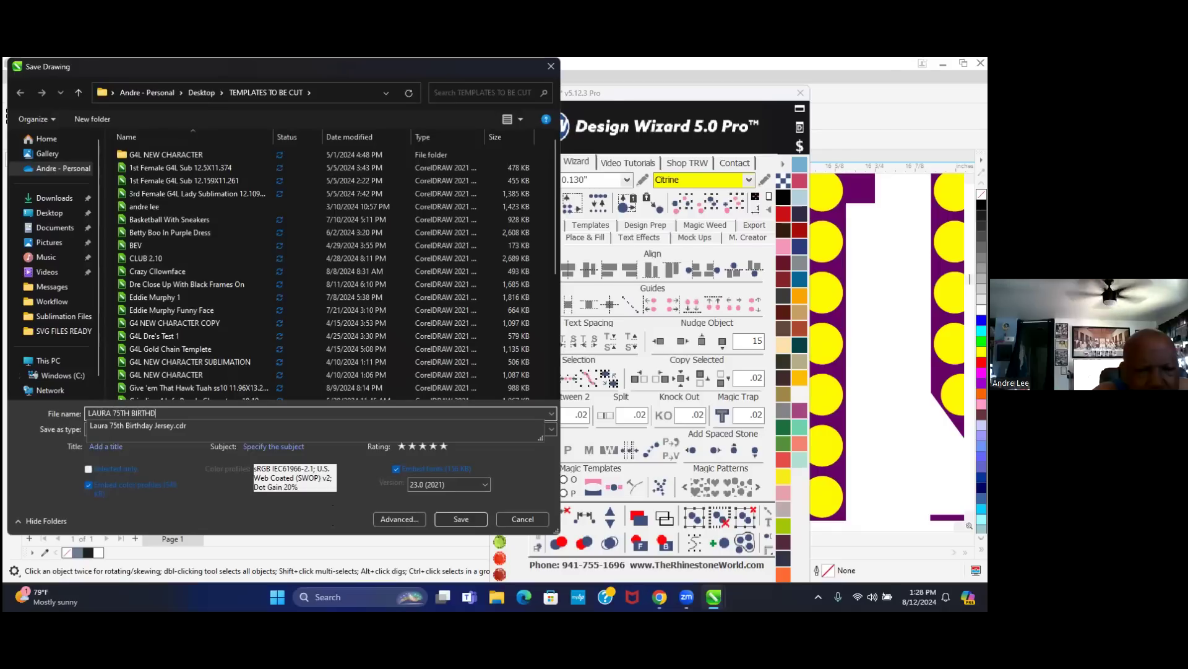
{"action": "type", "text": "AY REDONE"}
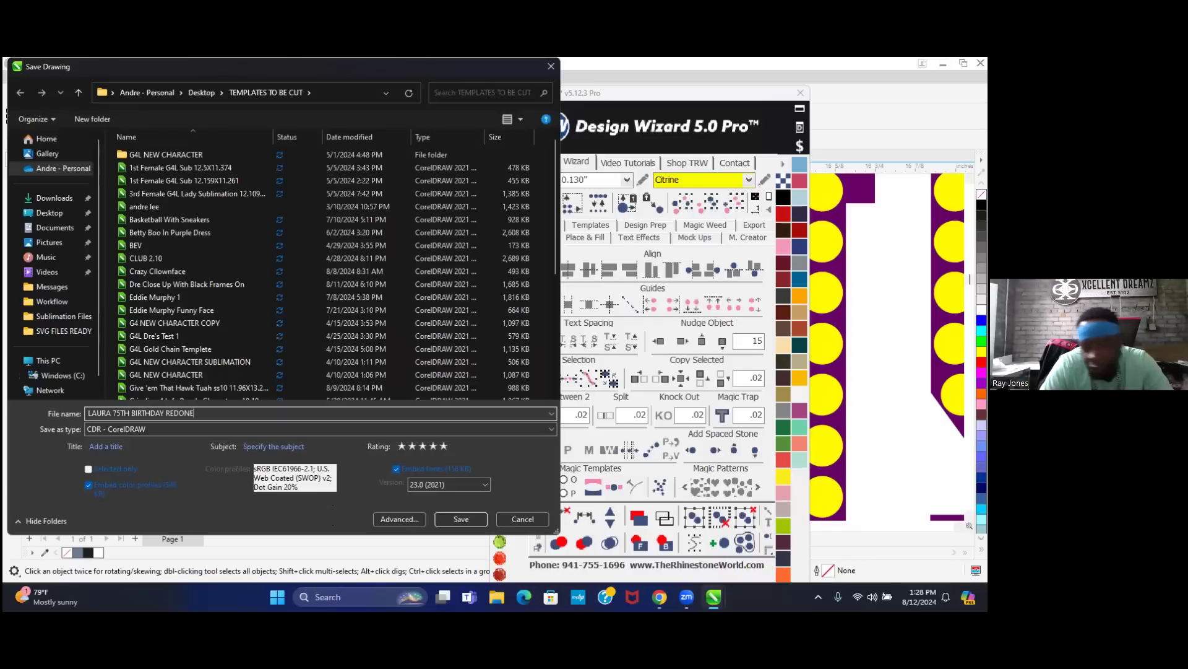
{"action": "key", "text": "Return"}
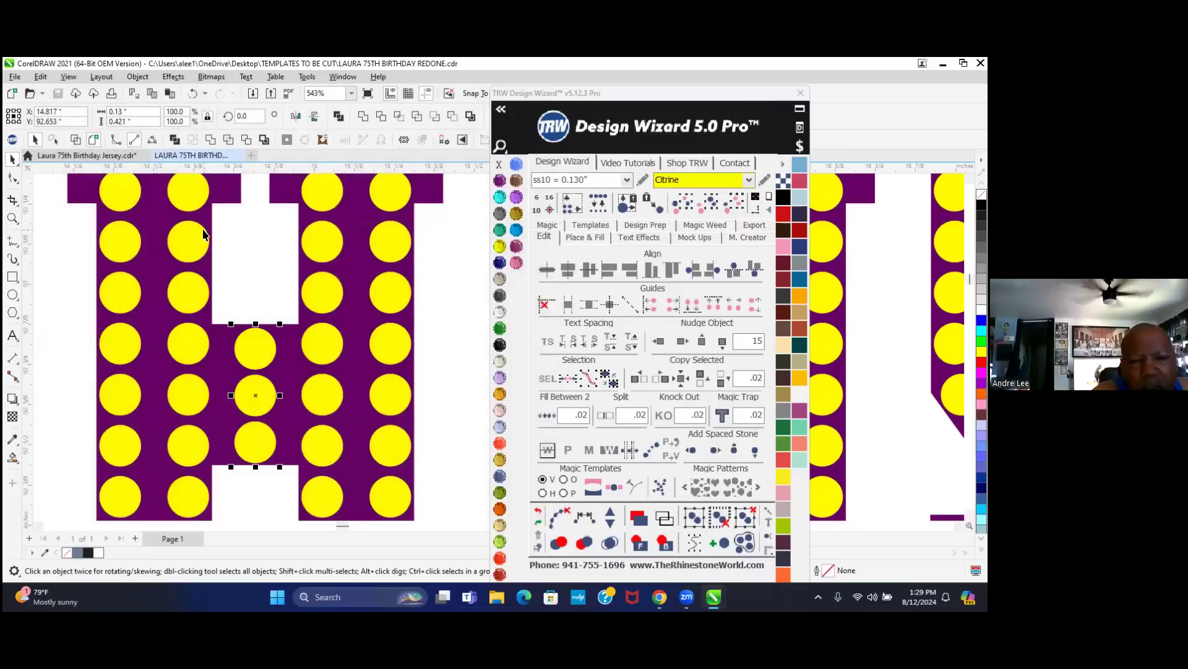
{"action": "scroll", "coordinate": [272, 286], "scroll_direction": "down", "scroll_amount": 2}
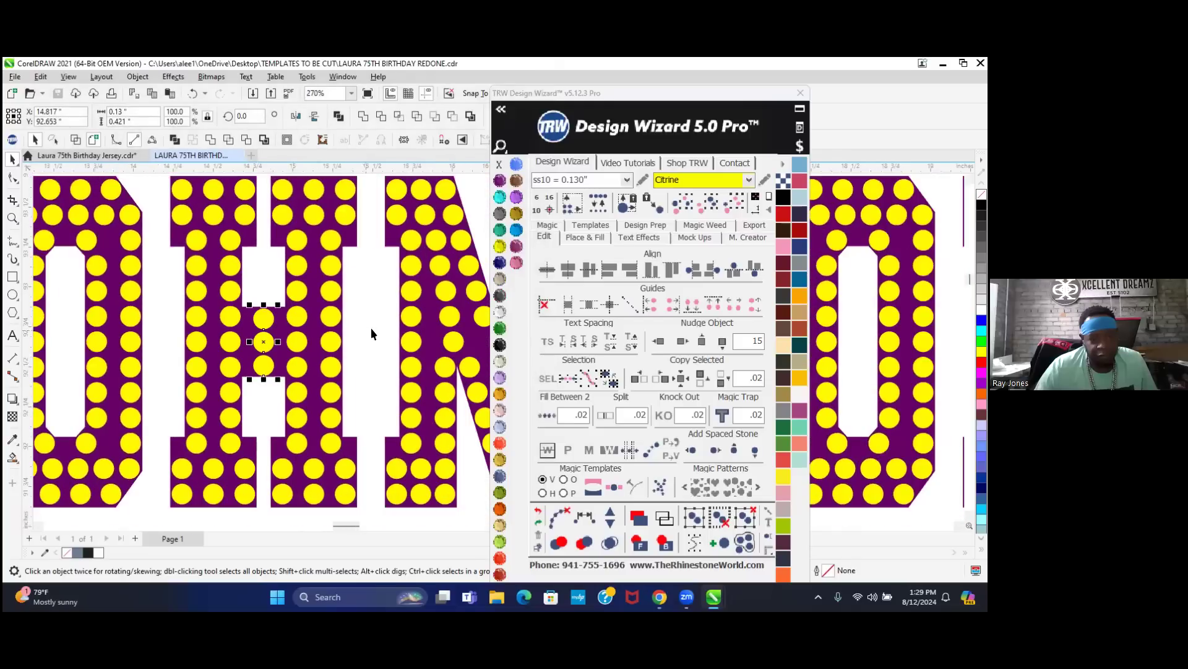
{"action": "left_click", "coordinate": [370, 328]}
{"action": "left_click", "coordinate": [426, 358]}
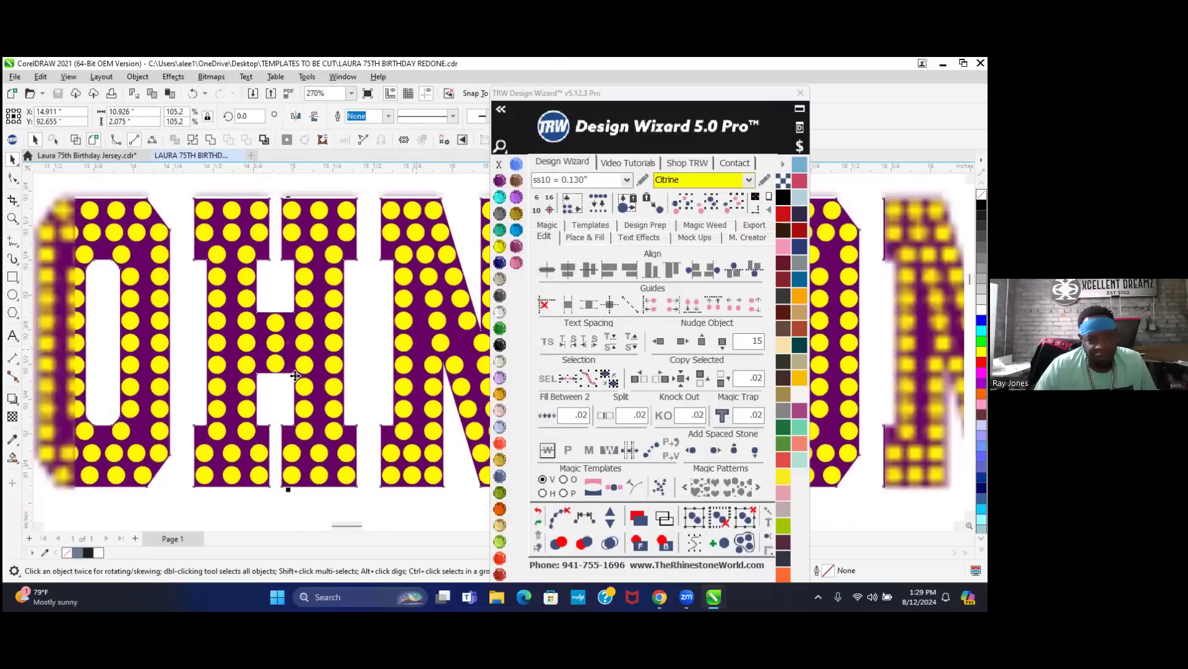
{"action": "scroll", "coordinate": [316, 360], "scroll_direction": "down", "scroll_amount": 3}
{"action": "scroll", "coordinate": [316, 361], "scroll_direction": "down", "scroll_amount": 1}
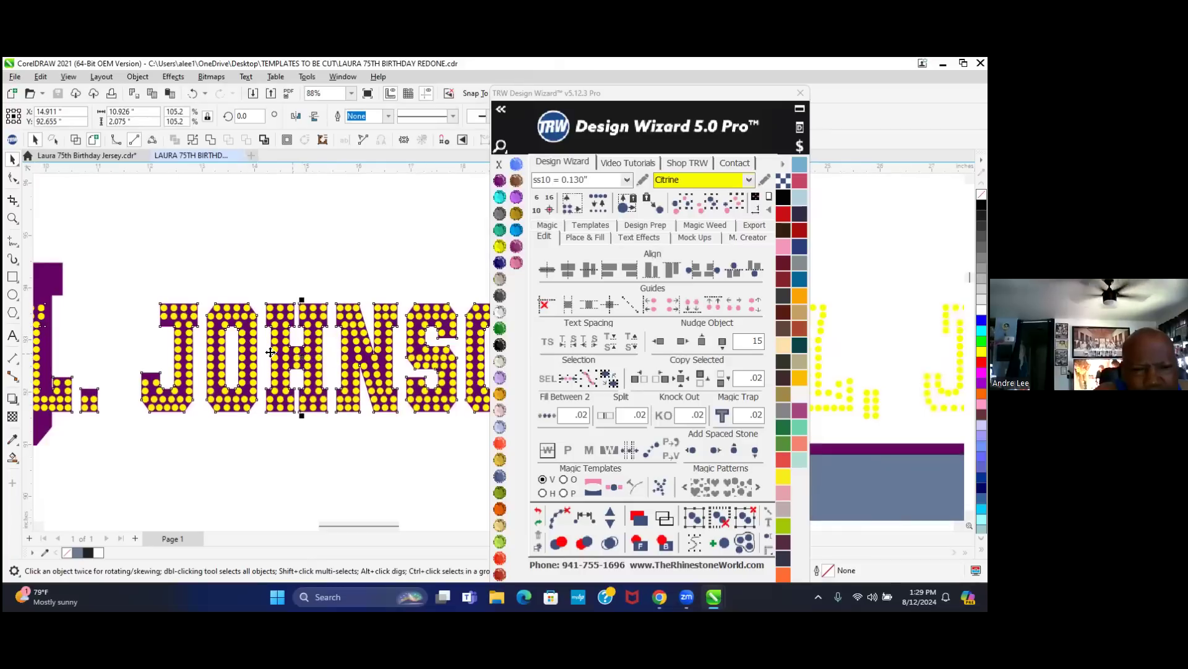
{"action": "scroll", "coordinate": [240, 357], "scroll_direction": "down", "scroll_amount": 1}
{"action": "scroll", "coordinate": [240, 357], "scroll_direction": "down", "scroll_amount": 1}
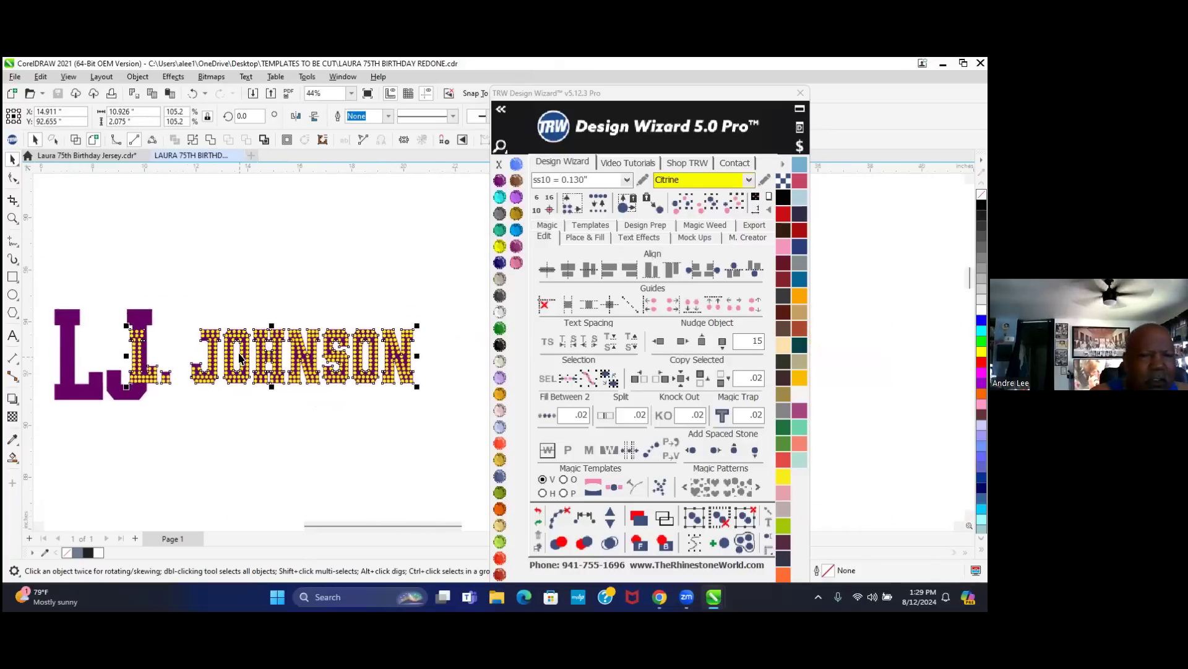
{"action": "scroll", "coordinate": [183, 339], "scroll_direction": "down", "scroll_amount": 1}
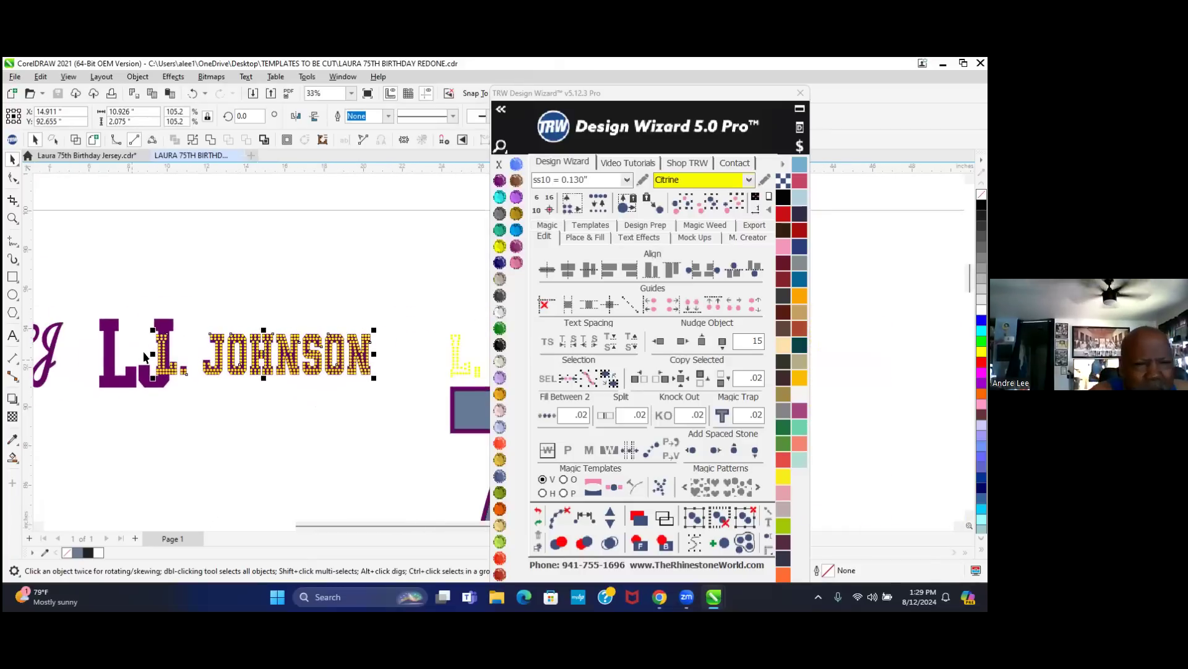
{"action": "left_click", "coordinate": [118, 379]}
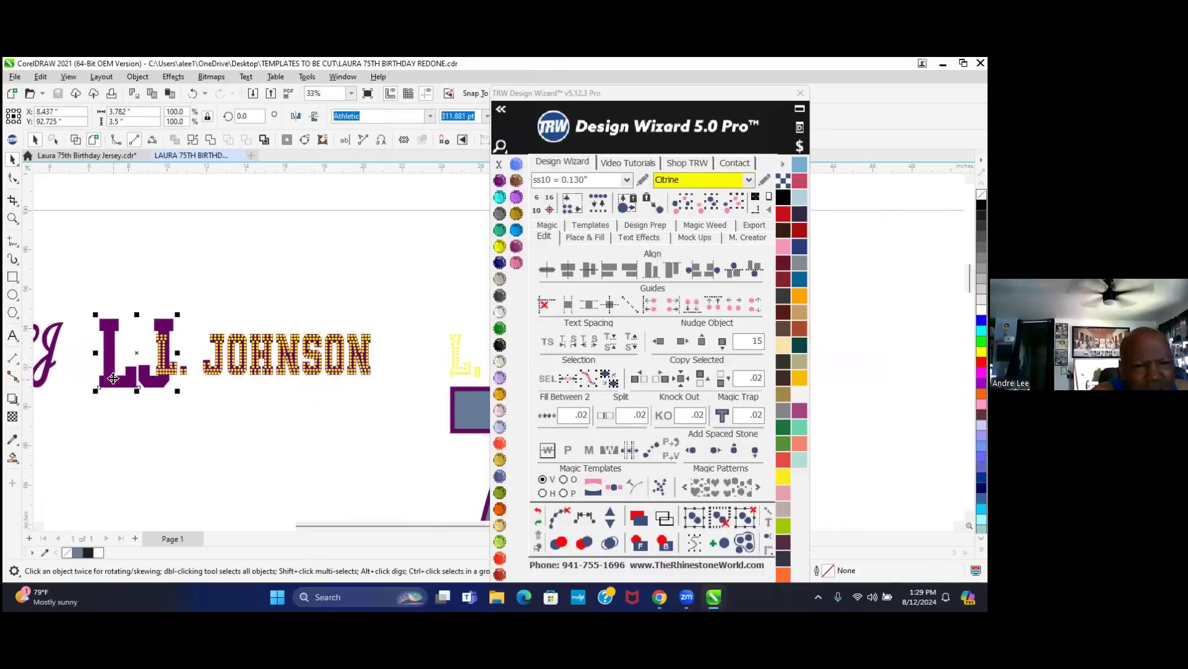
{"action": "left_click_drag", "start_coordinate": [120, 380], "coordinate": [104, 290]}
{"action": "scroll", "coordinate": [188, 326], "scroll_direction": "up", "scroll_amount": 1}
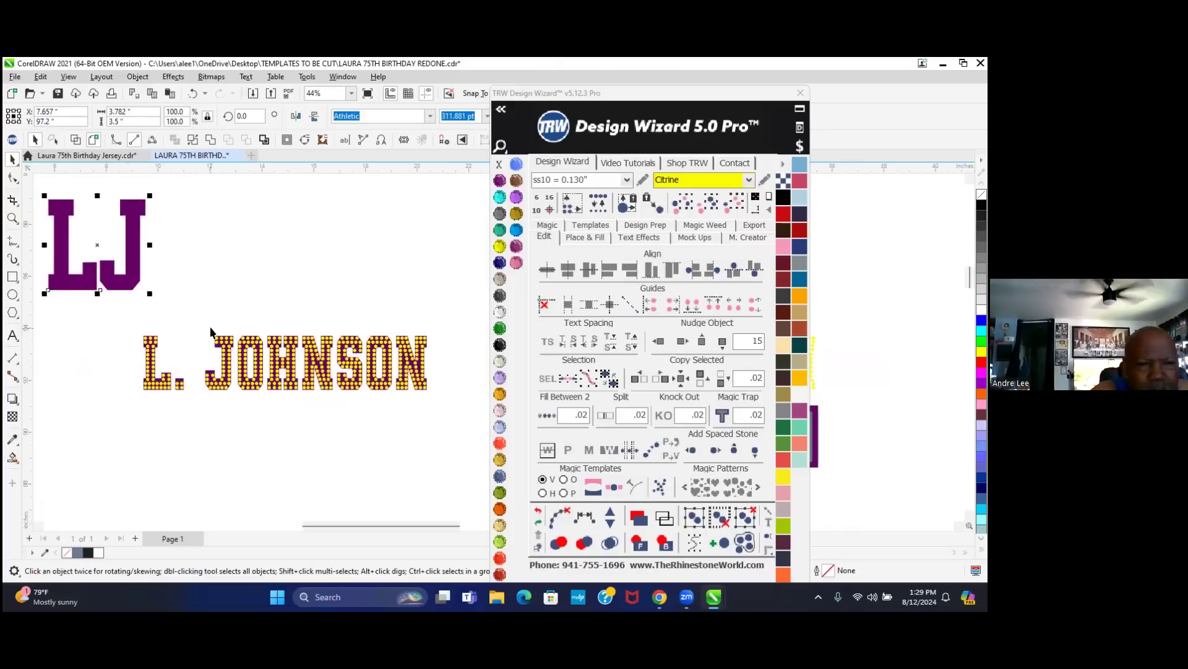
{"action": "left_click", "coordinate": [255, 281]}
{"action": "scroll", "coordinate": [209, 379], "scroll_direction": "up", "scroll_amount": 4}
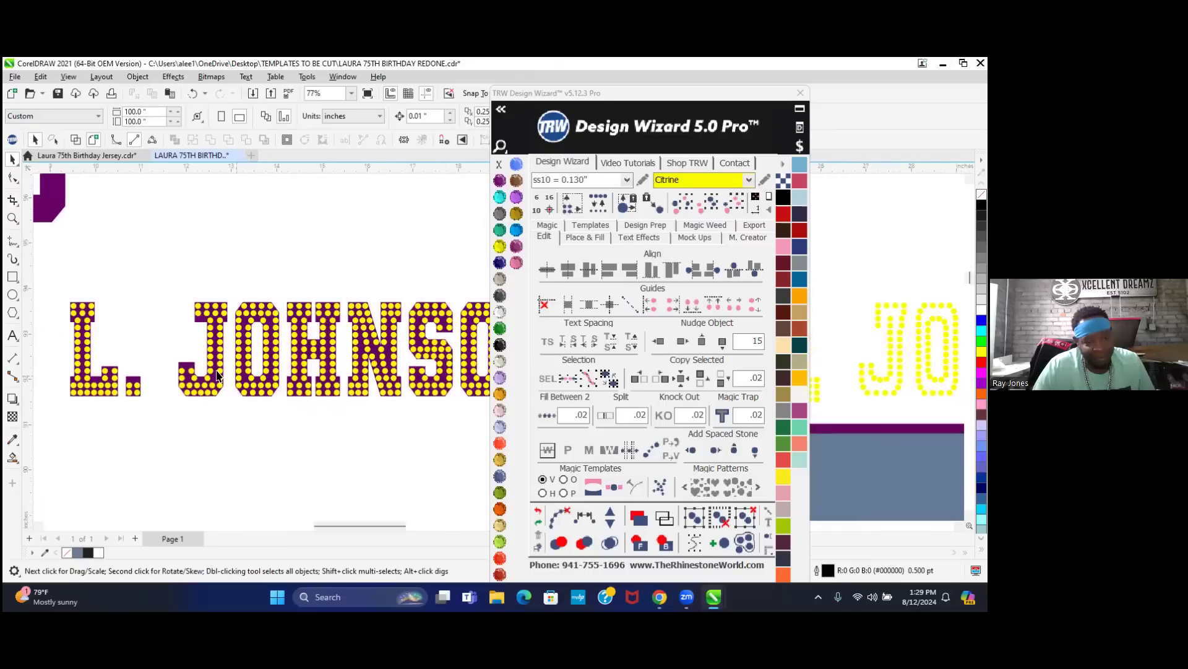
{"action": "scroll", "coordinate": [209, 379], "scroll_direction": "down", "scroll_amount": 5}
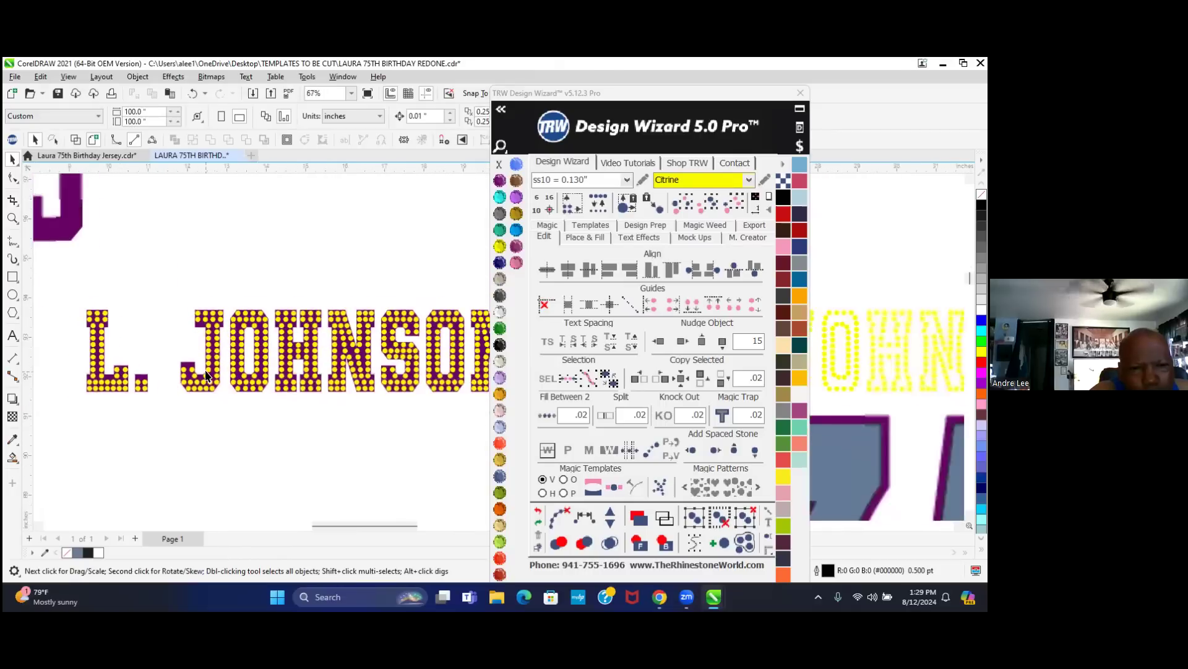
{"action": "scroll", "coordinate": [206, 374], "scroll_direction": "down", "scroll_amount": 1}
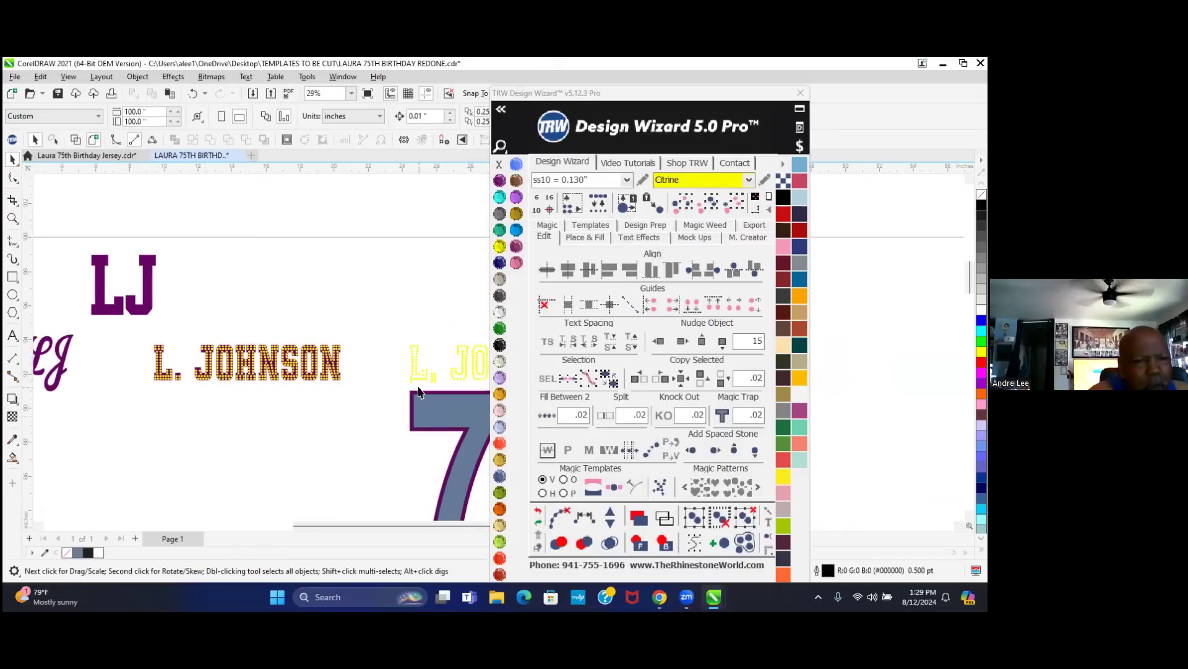
{"action": "left_click_drag", "start_coordinate": [383, 321], "coordinate": [289, 414]}
{"action": "left_click", "coordinate": [288, 413]}
{"action": "scroll", "coordinate": [350, 392], "scroll_direction": "down", "scroll_amount": 2}
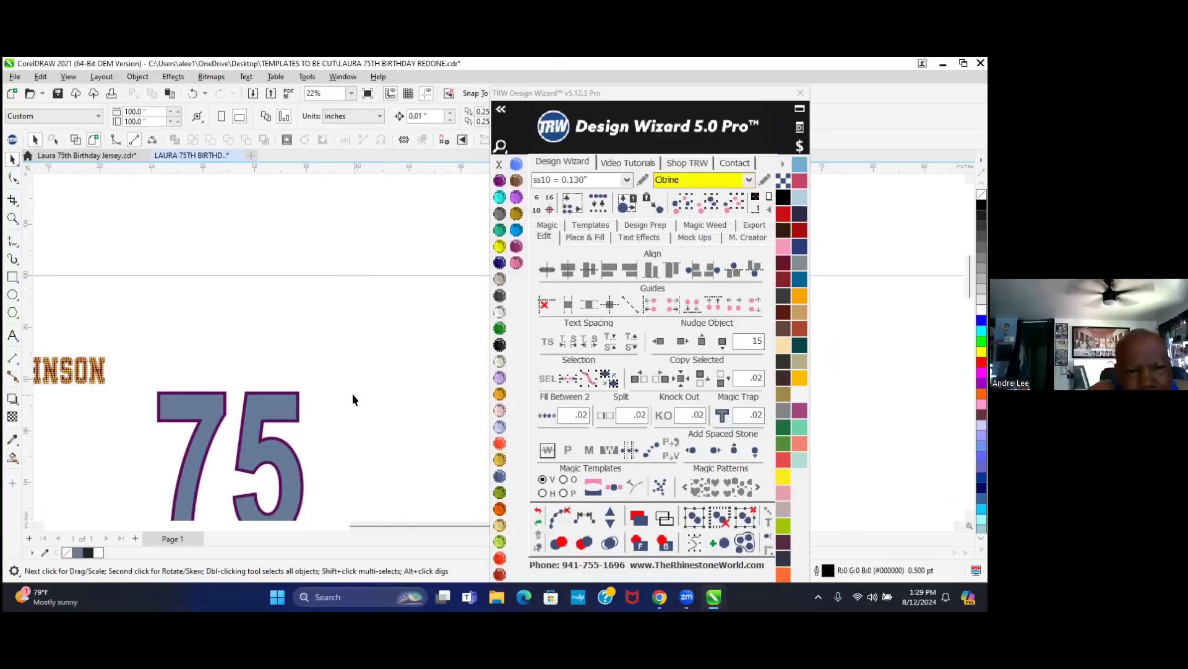
{"action": "scroll", "coordinate": [311, 390], "scroll_direction": "down", "scroll_amount": 1}
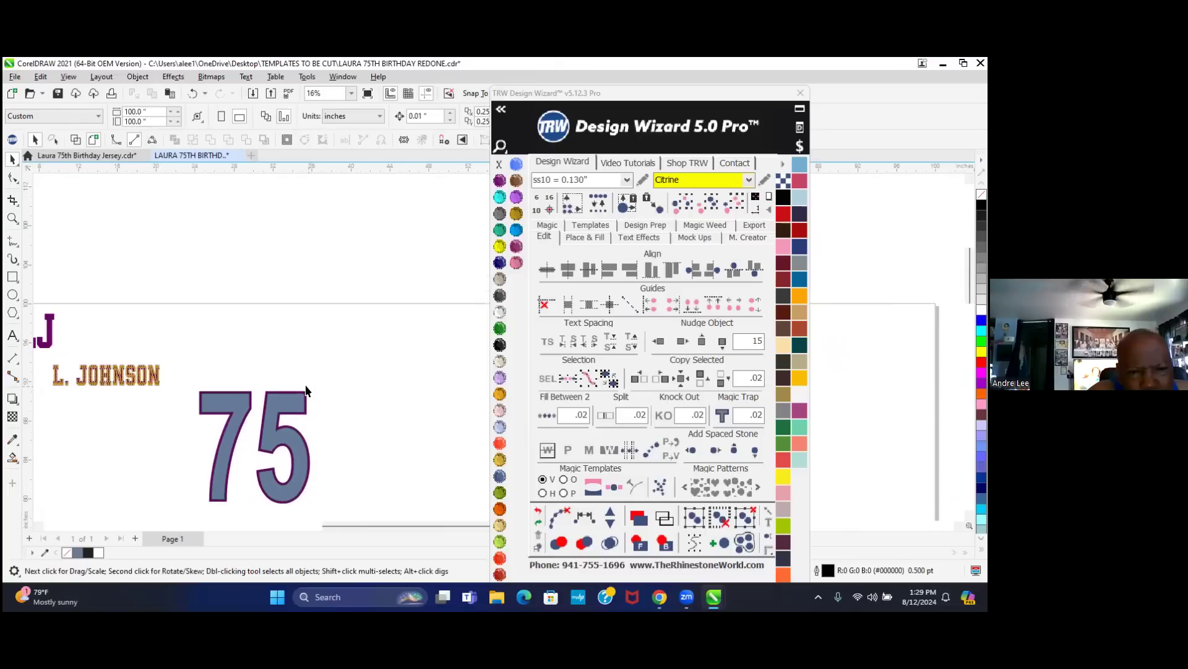
{"action": "left_click_drag", "start_coordinate": [39, 353], "coordinate": [161, 393]}
{"action": "left_click", "coordinate": [683, 341]}
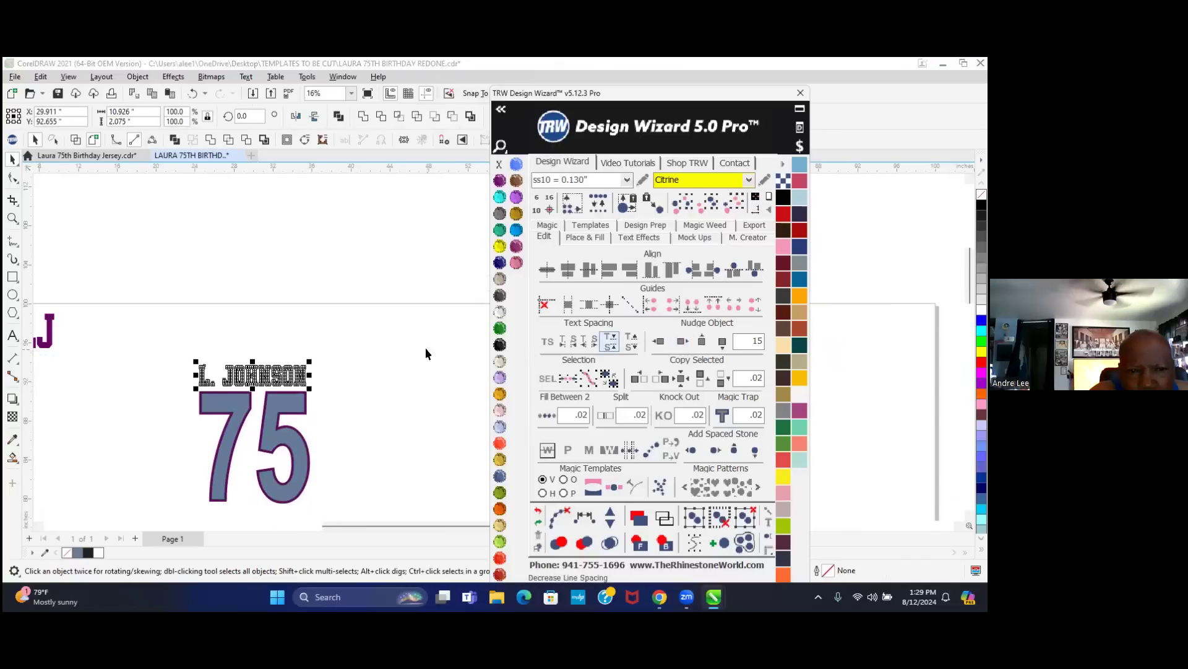
{"action": "left_click", "coordinate": [224, 328]}
- Select the 75 numerals and bring up the Place & Fill stone options
{"action": "scroll", "coordinate": [251, 374], "scroll_direction": "up", "scroll_amount": 3}
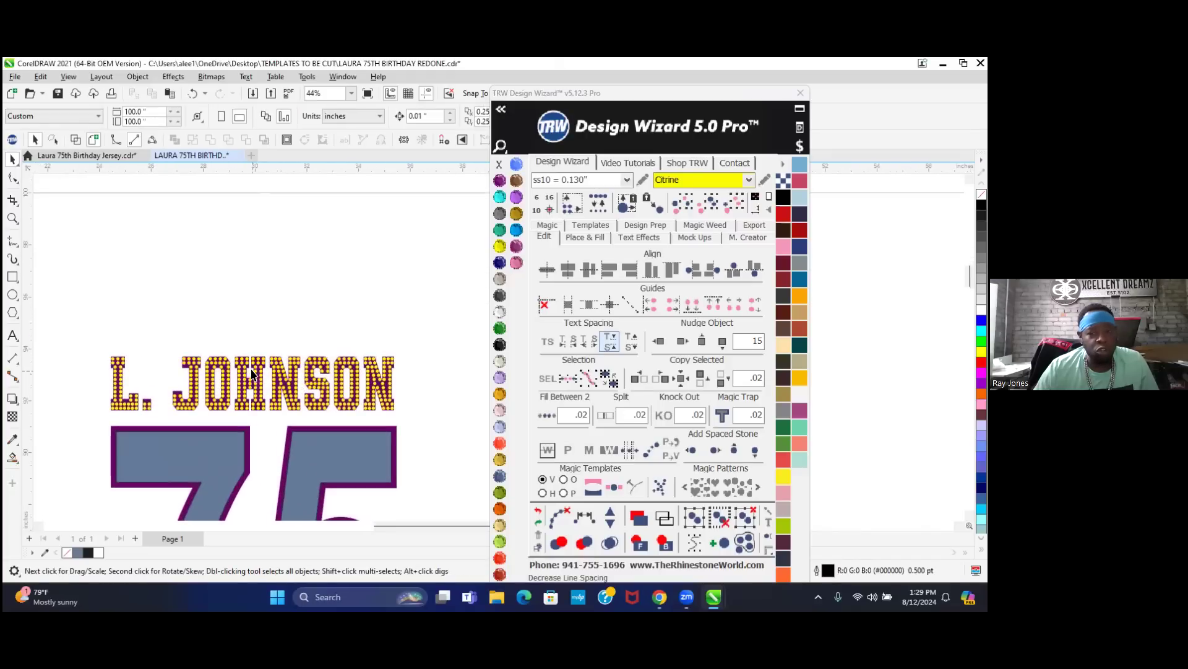
{"action": "scroll", "coordinate": [263, 402], "scroll_direction": "up", "scroll_amount": 1}
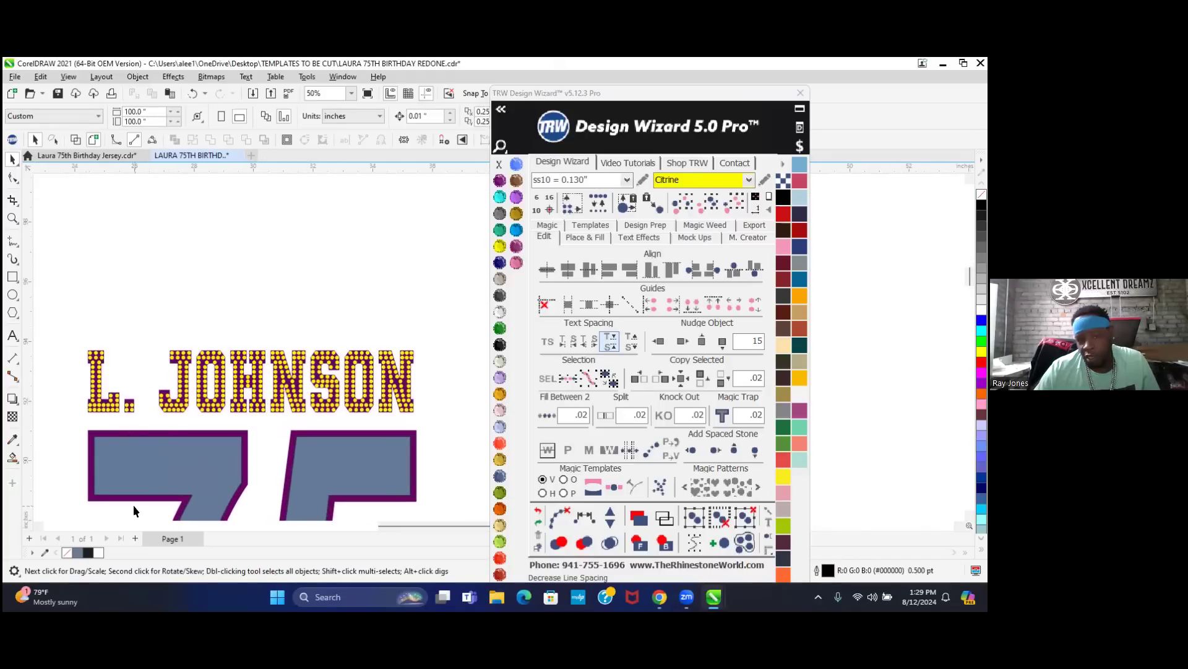
{"action": "left_click", "coordinate": [213, 477]}
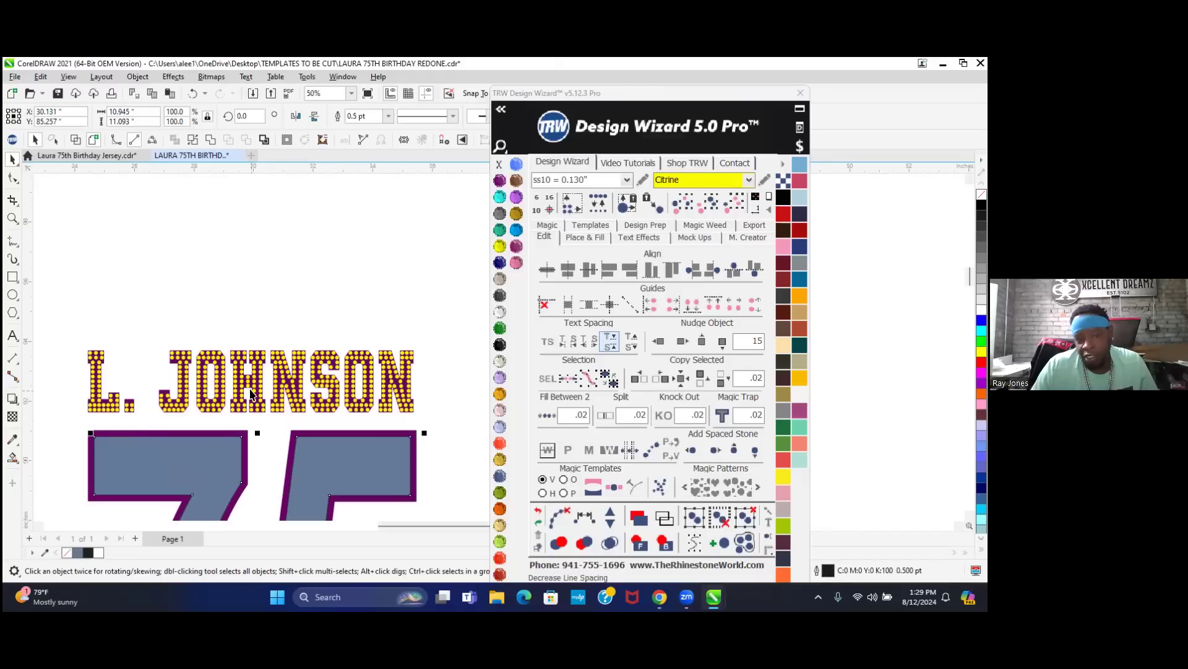
{"action": "scroll", "coordinate": [358, 247], "scroll_direction": "down", "scroll_amount": 2}
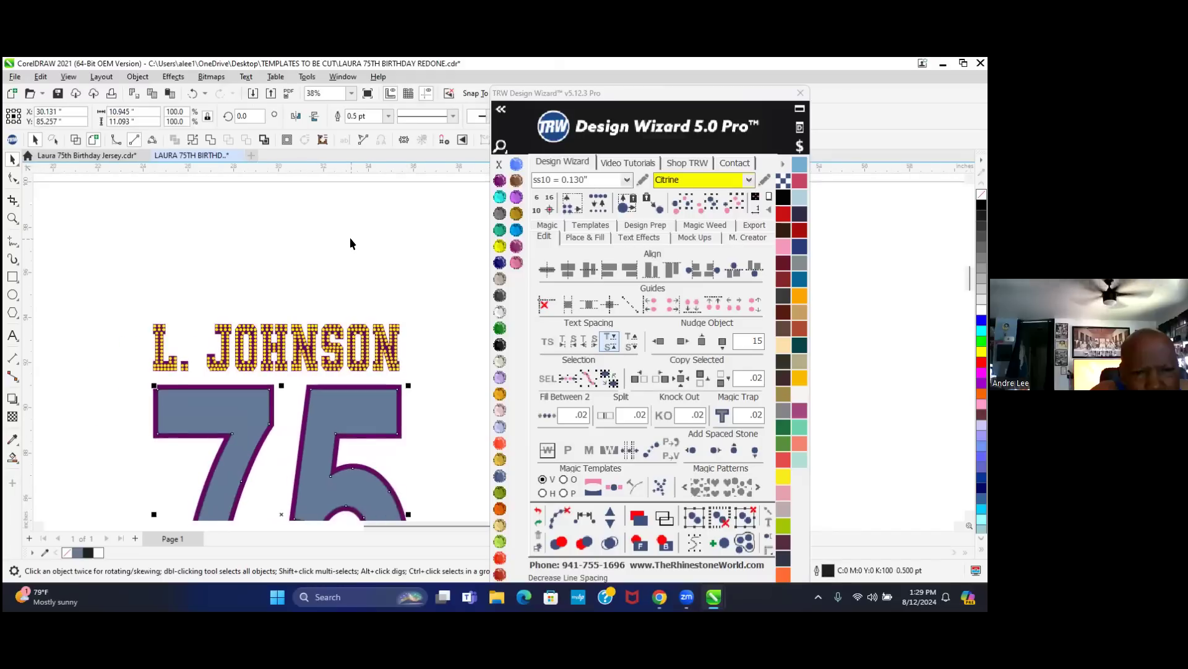
{"action": "left_click", "coordinate": [585, 237]}
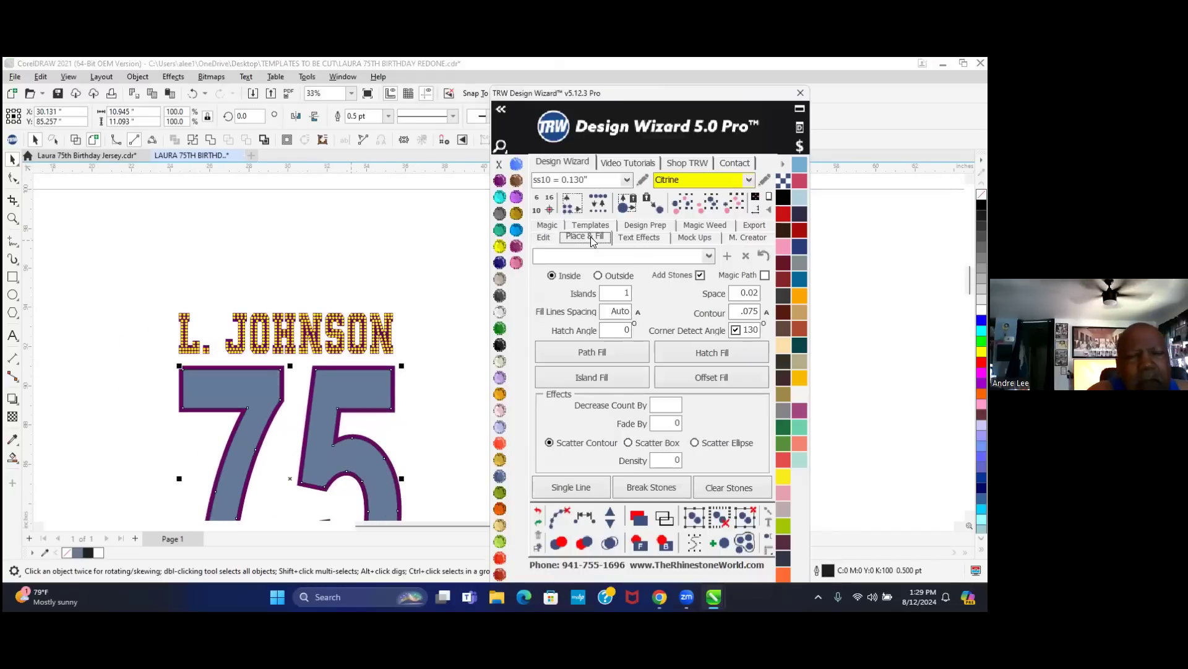
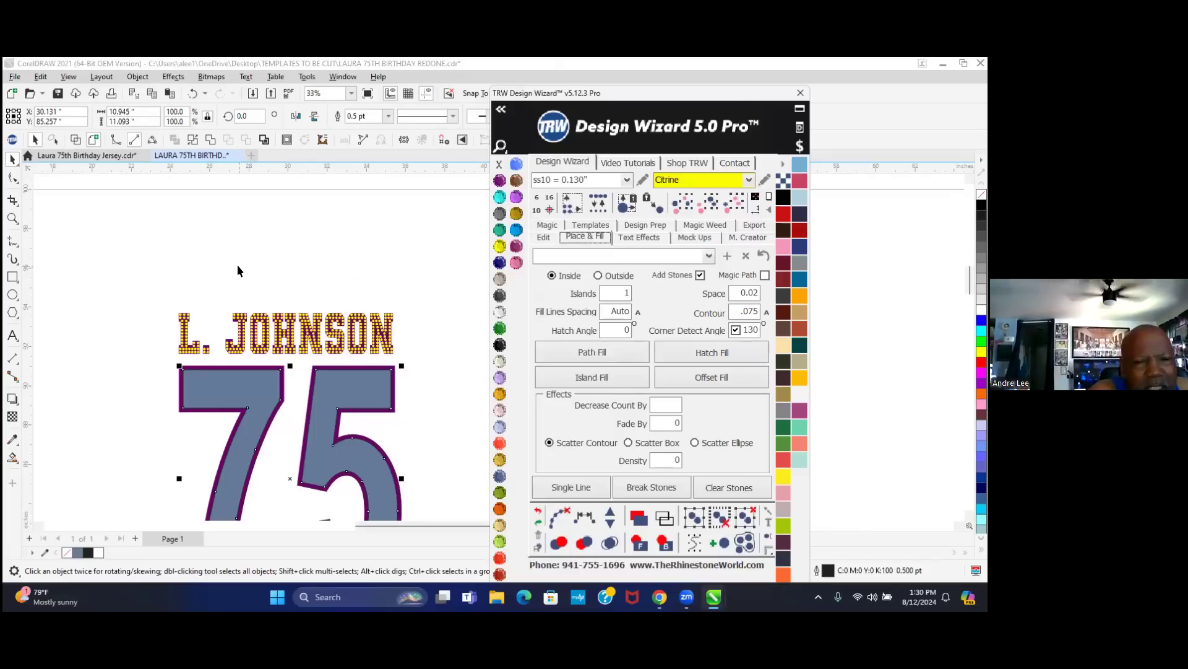
- Choose Emerald as the stone colour and hatch-fill the 75 numerals with stones
{"action": "scroll", "coordinate": [236, 265], "scroll_direction": "down", "scroll_amount": 1}
{"action": "scroll", "coordinate": [202, 437], "scroll_direction": "up", "scroll_amount": 2}
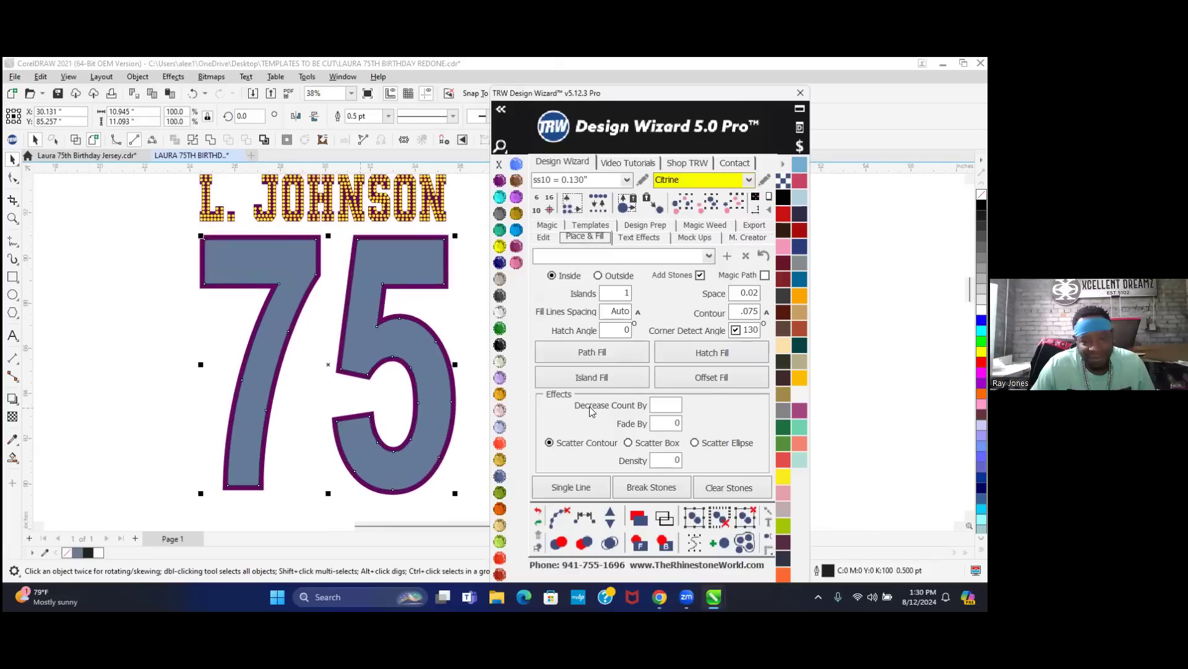
{"action": "left_click", "coordinate": [159, 444]}
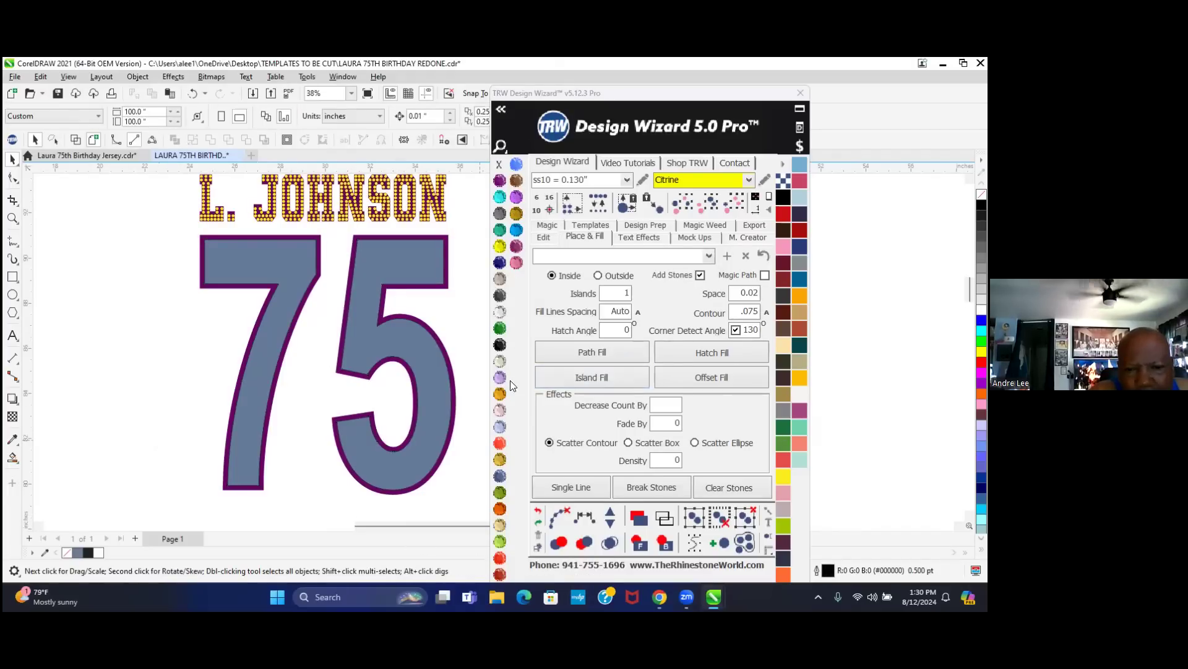
{"action": "left_click", "coordinate": [498, 328]}
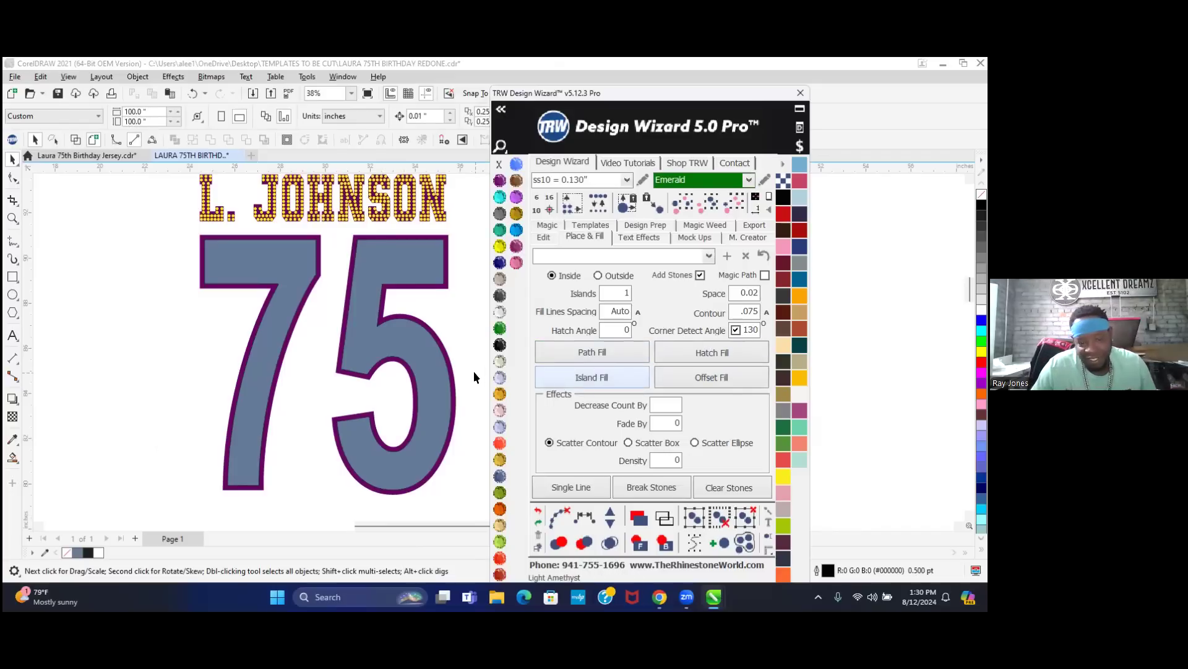
{"action": "left_click", "coordinate": [466, 338]}
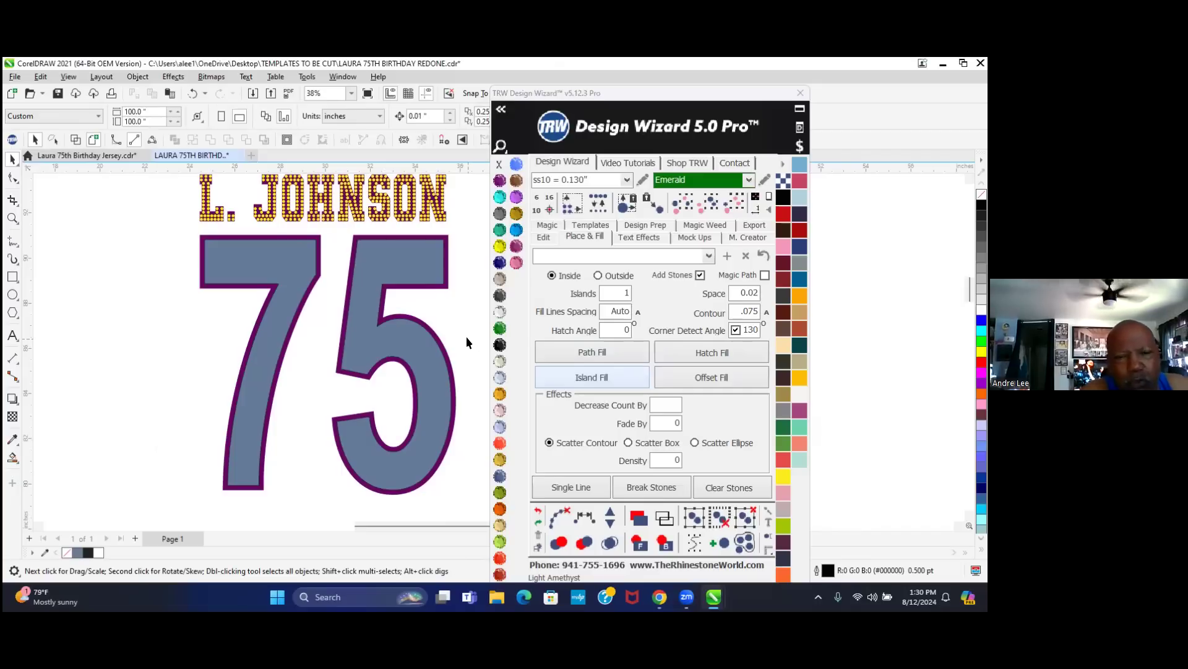
{"action": "left_click", "coordinate": [411, 342]}
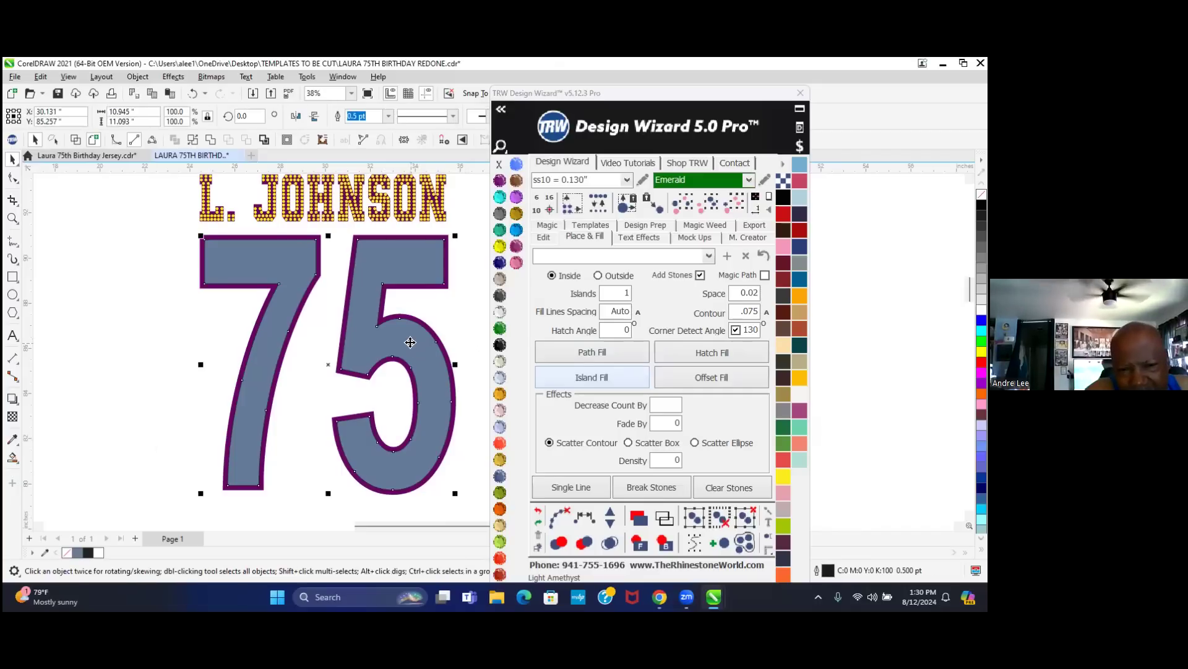
{"action": "left_click", "coordinate": [695, 353]}
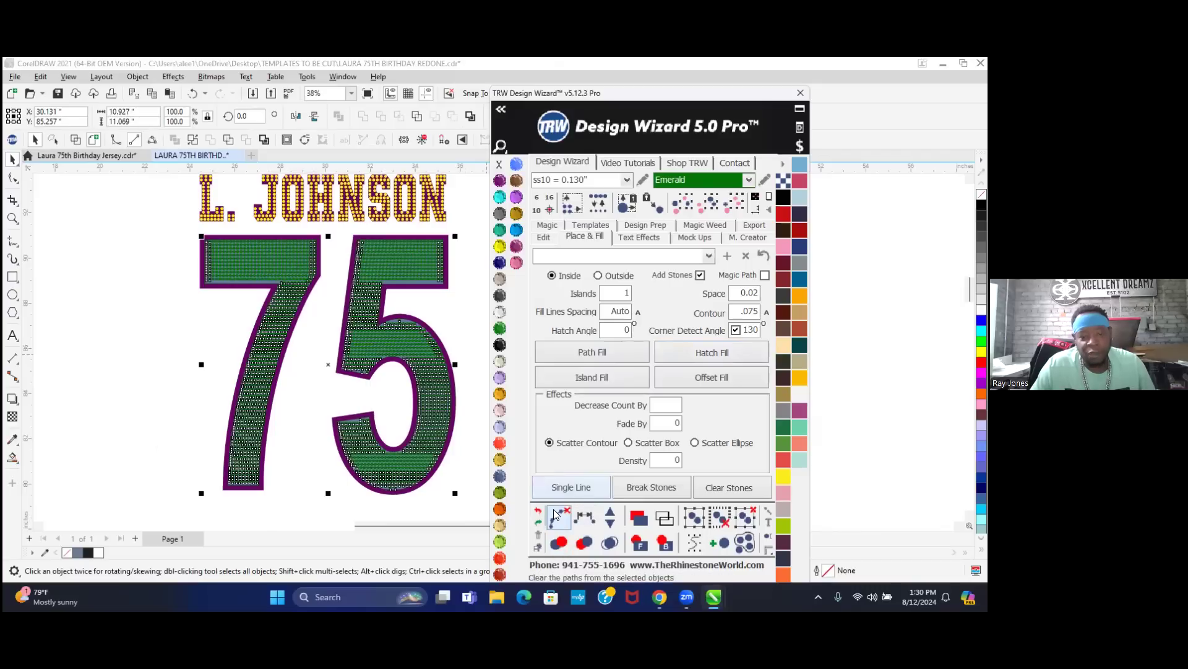
- Finalise the Emerald stones just placed in the 75
{"action": "left_click", "coordinate": [607, 544]}
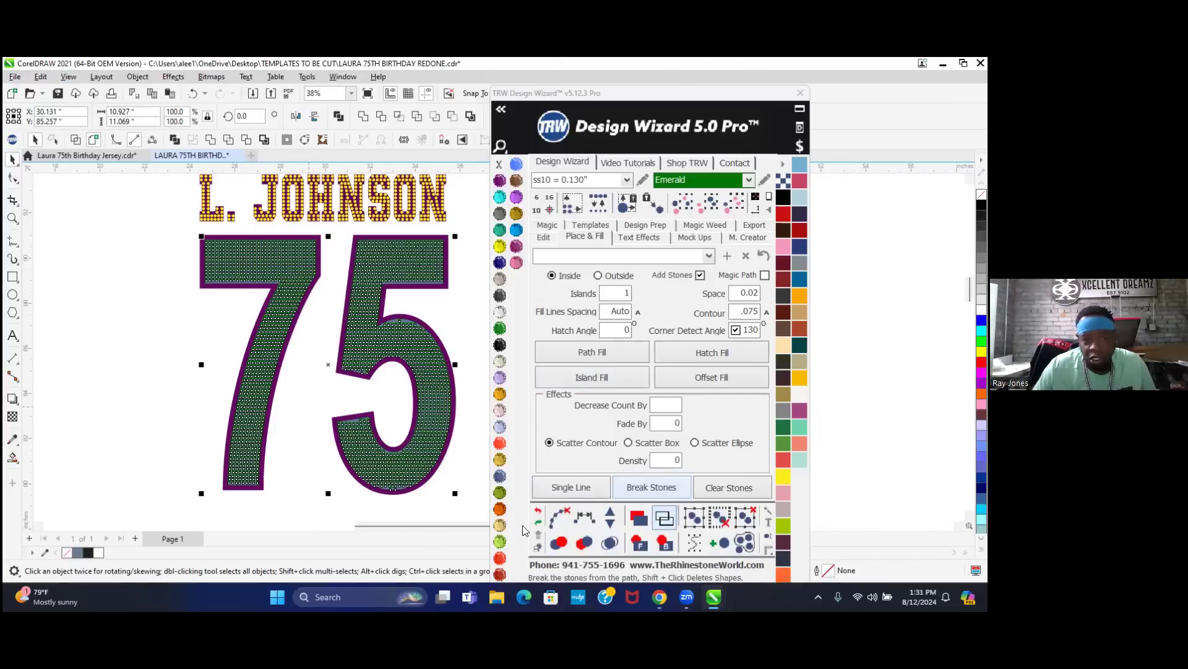
{"action": "scroll", "coordinate": [297, 257], "scroll_direction": "up", "scroll_amount": 1}
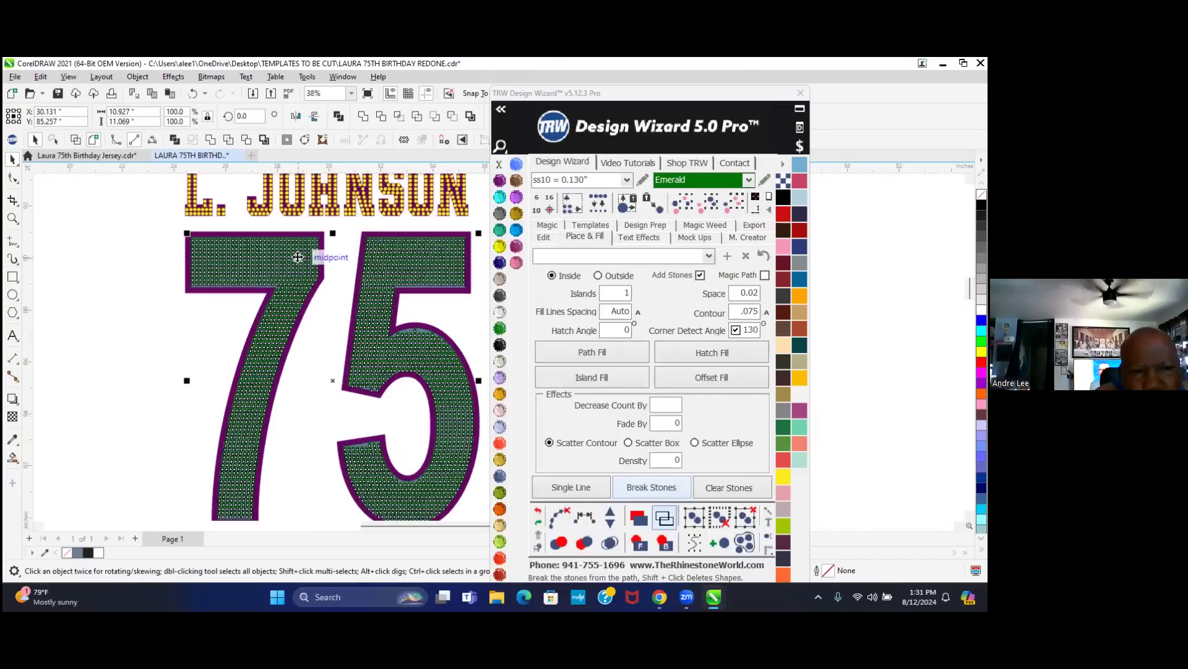
{"action": "scroll", "coordinate": [316, 255], "scroll_direction": "up", "scroll_amount": 3}
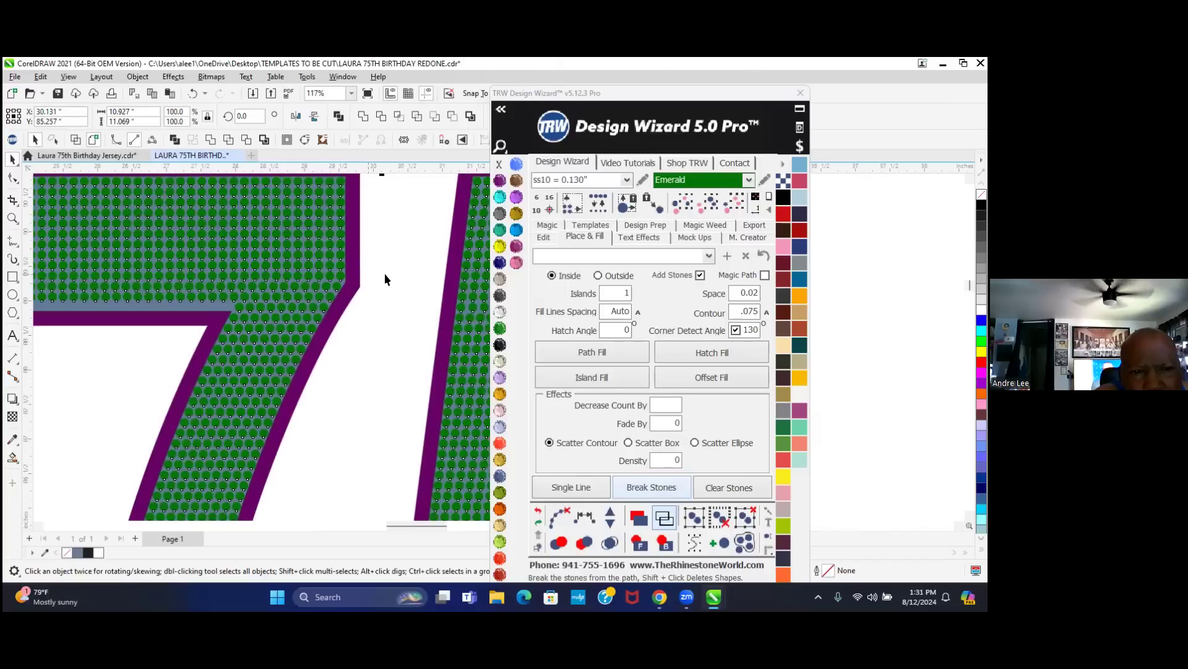
{"action": "scroll", "coordinate": [390, 276], "scroll_direction": "down", "scroll_amount": 2}
- Deselect and zoom in on the 7 to check stone spacing along its inner edge
{"action": "left_click", "coordinate": [390, 277]}
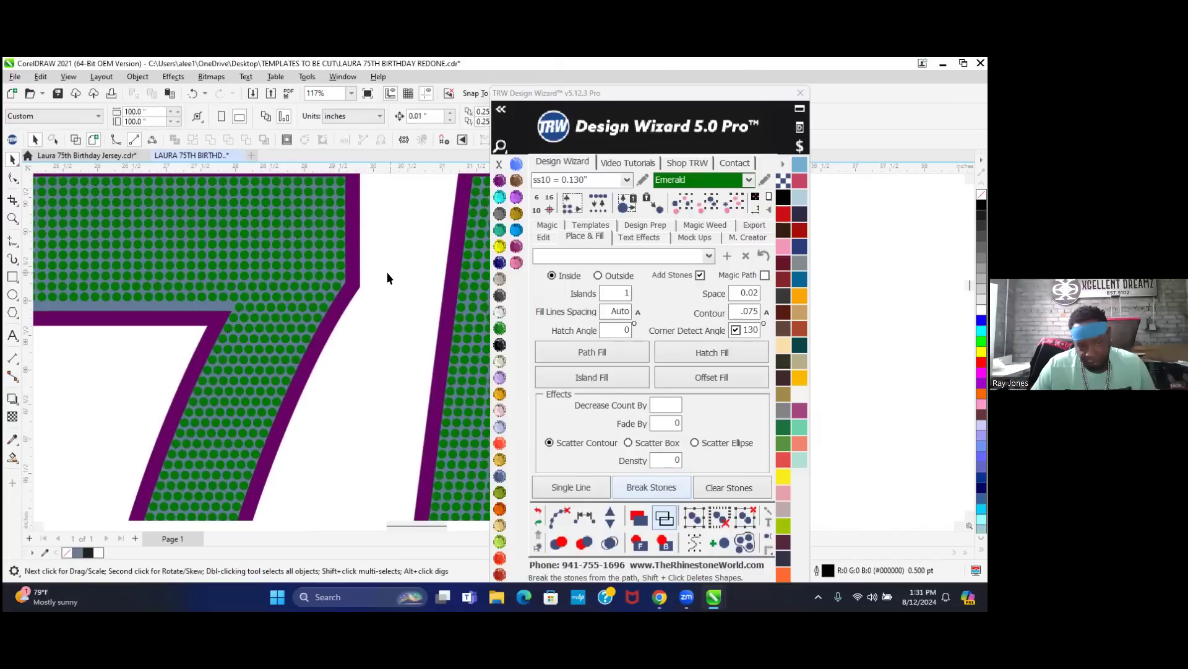
{"action": "scroll", "coordinate": [384, 274], "scroll_direction": "down", "scroll_amount": 2}
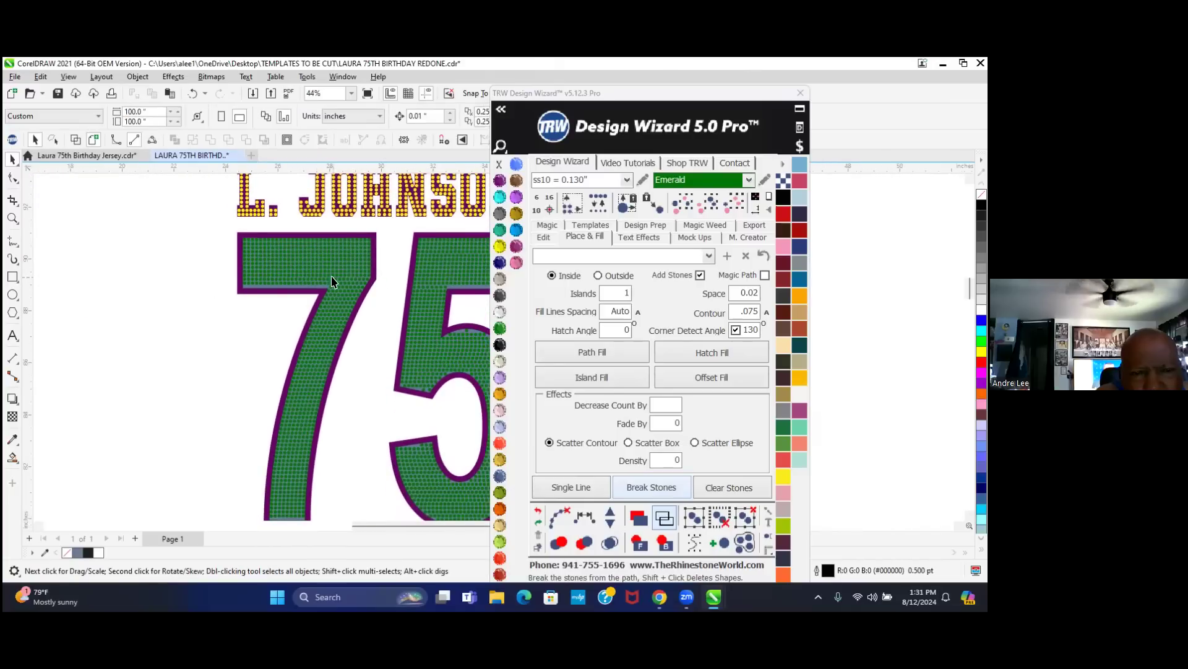
{"action": "scroll", "coordinate": [315, 287], "scroll_direction": "up", "scroll_amount": 1}
{"action": "scroll", "coordinate": [316, 287], "scroll_direction": "up", "scroll_amount": 4}
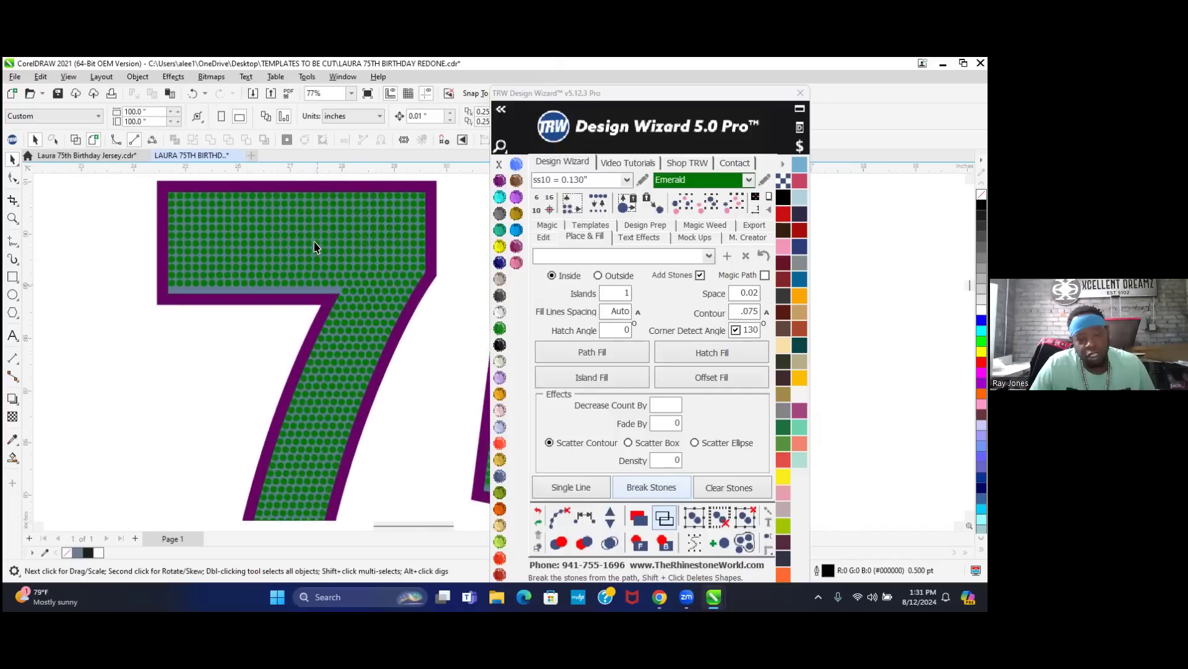
{"action": "scroll", "coordinate": [319, 304], "scroll_direction": "up", "scroll_amount": 2}
{"action": "scroll", "coordinate": [323, 286], "scroll_direction": "up", "scroll_amount": 12}
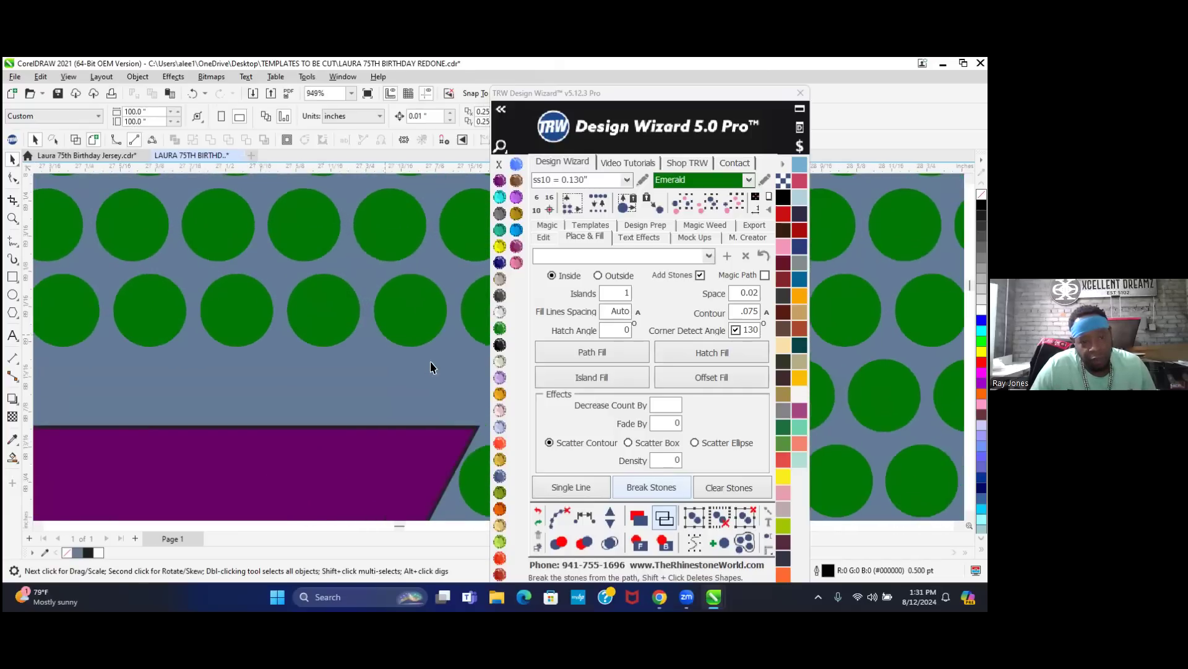
{"action": "scroll", "coordinate": [321, 356], "scroll_direction": "down", "scroll_amount": 2}
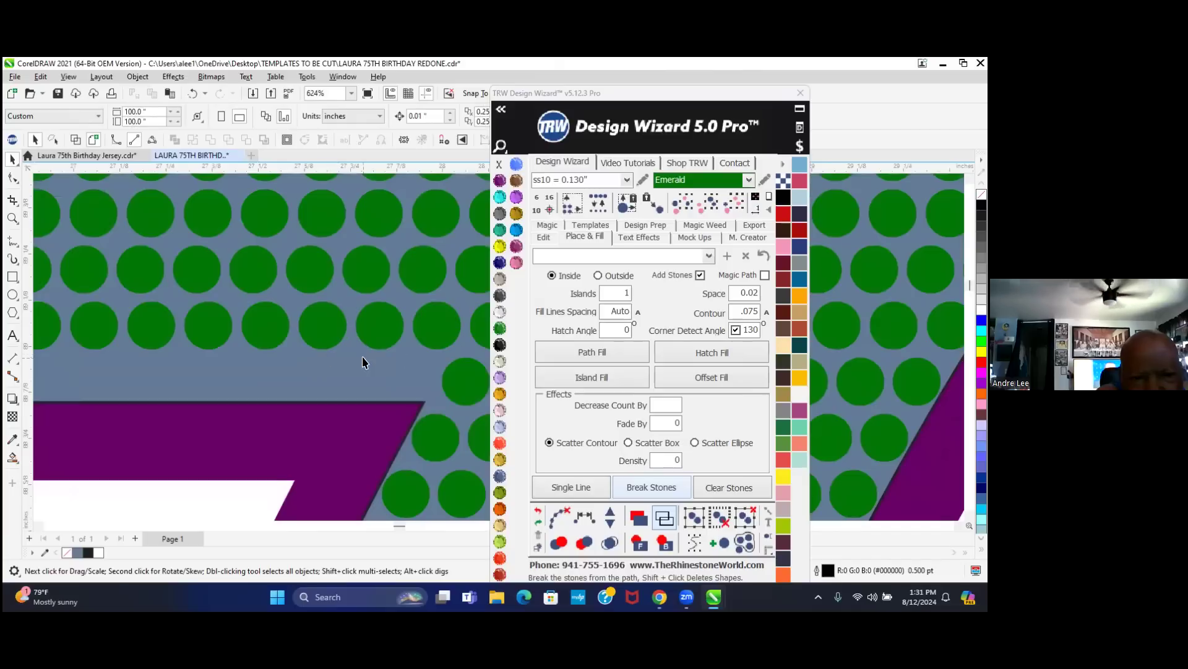
{"action": "scroll", "coordinate": [391, 359], "scroll_direction": "down", "scroll_amount": 2}
{"action": "scroll", "coordinate": [432, 366], "scroll_direction": "down", "scroll_amount": 4}
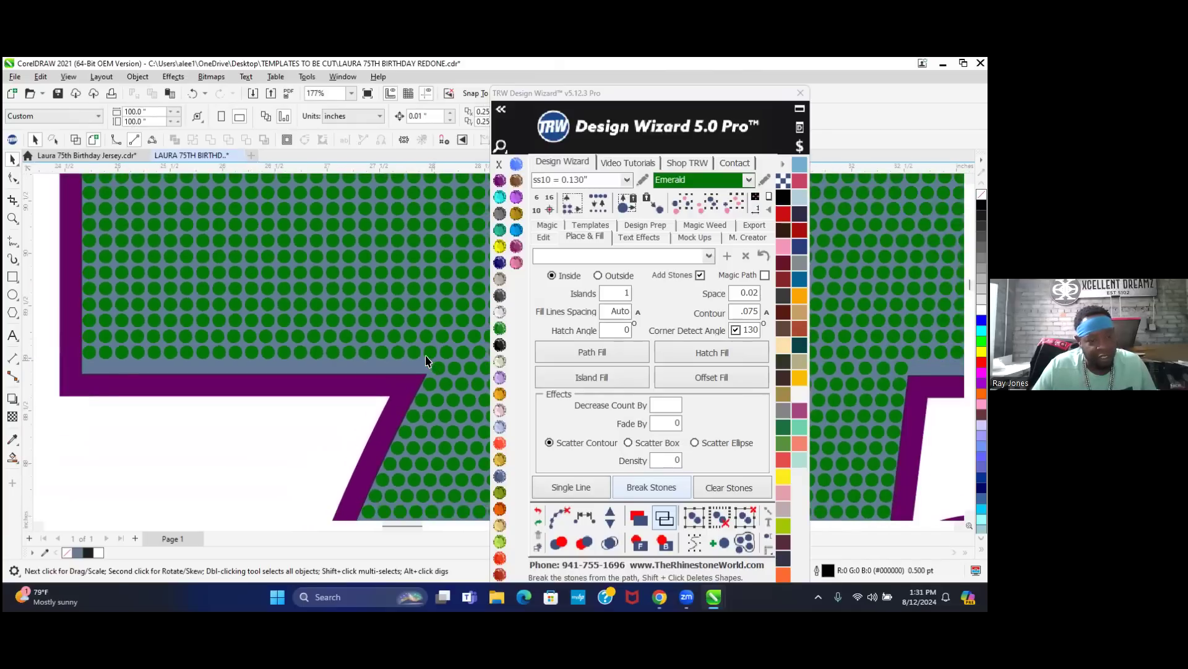
{"action": "scroll", "coordinate": [426, 361], "scroll_direction": "down", "scroll_amount": 1}
- Move the bottom stone row of the 7's top bar down, aligned with the rows above
{"action": "left_click_drag", "start_coordinate": [123, 345], "coordinate": [438, 364]}
{"action": "scroll", "coordinate": [432, 377], "scroll_direction": "up", "scroll_amount": 5}
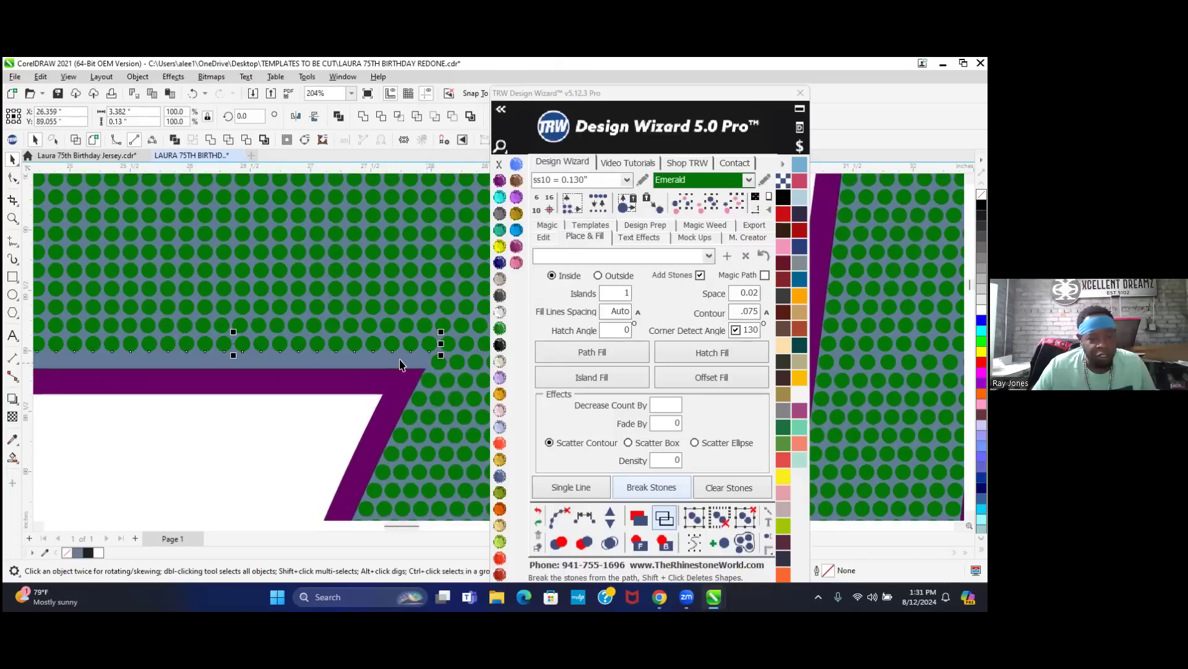
{"action": "scroll", "coordinate": [434, 346], "scroll_direction": "up", "scroll_amount": 2}
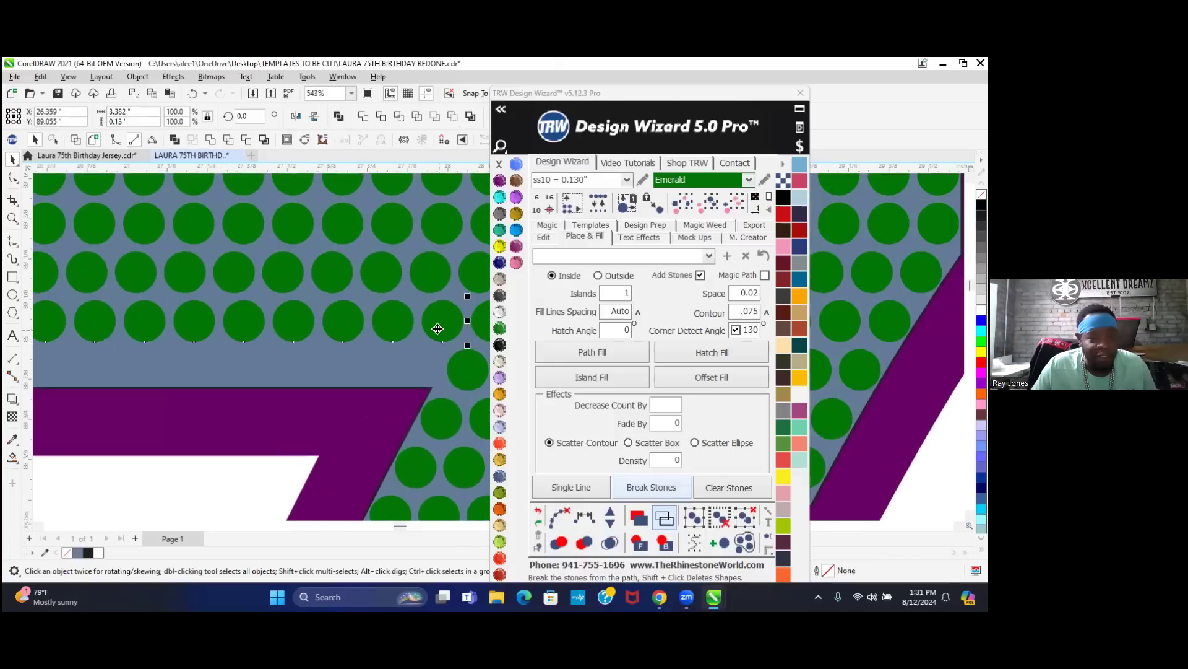
{"action": "left_click_drag", "start_coordinate": [438, 328], "coordinate": [415, 362]}
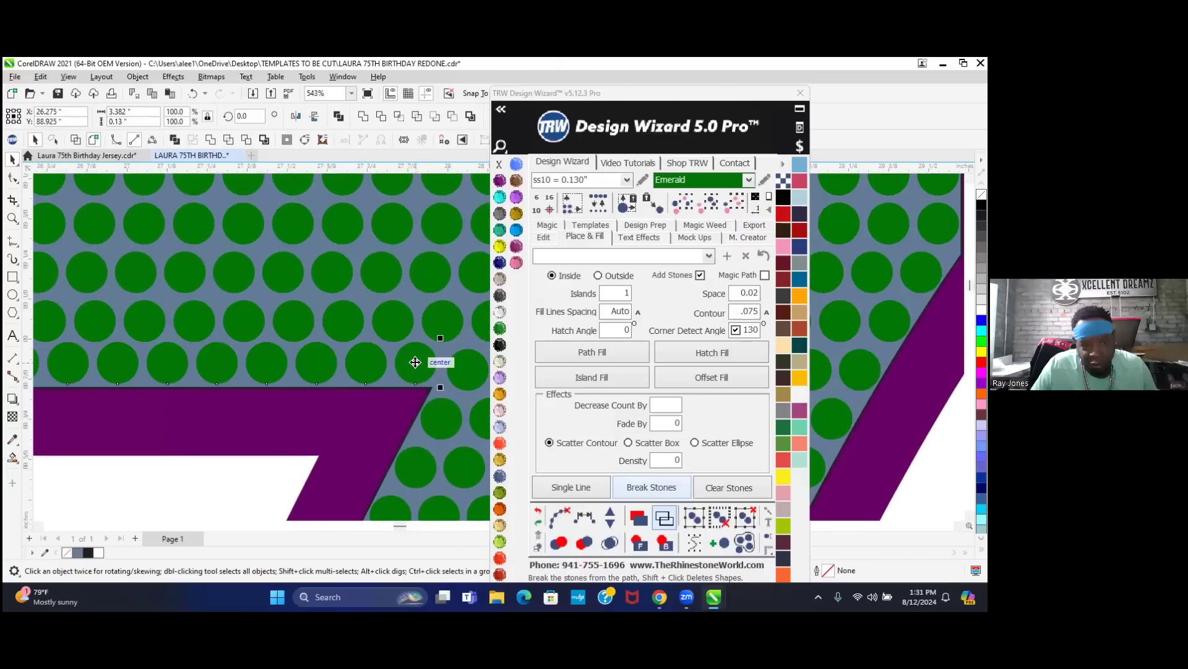
{"action": "scroll", "coordinate": [415, 362], "scroll_direction": "up", "scroll_amount": 7}
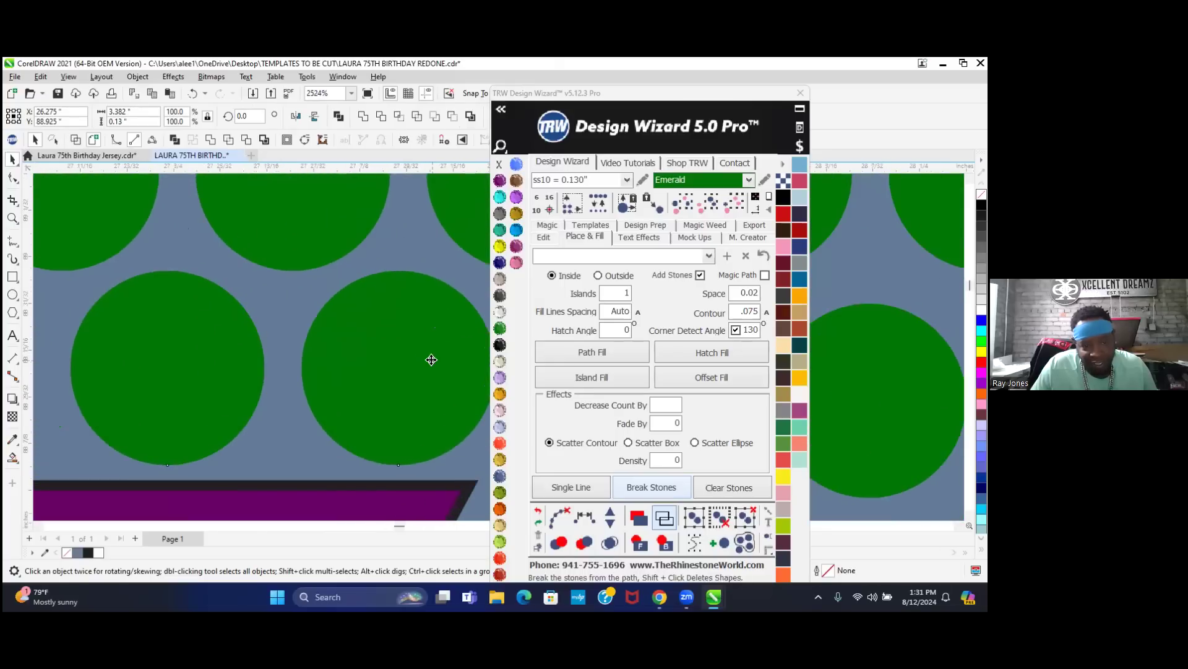
{"action": "mouse_move", "coordinate": [440, 371]}
{"action": "left_mouse_down"}
{"action": "mouse_move", "coordinate": [454, 380]}
{"action": "mouse_move", "coordinate": [449, 370]}
{"action": "left_mouse_up"}
{"action": "scroll", "coordinate": [439, 410], "scroll_direction": "down", "scroll_amount": 3}
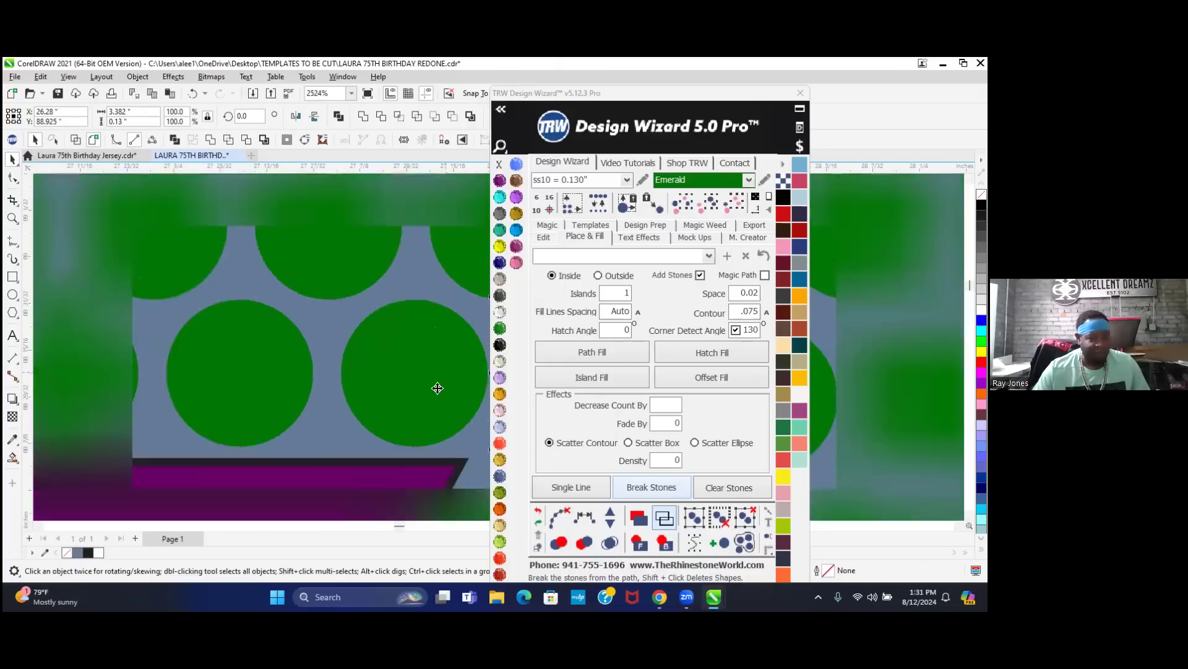
{"action": "scroll", "coordinate": [439, 410], "scroll_direction": "down", "scroll_amount": 7}
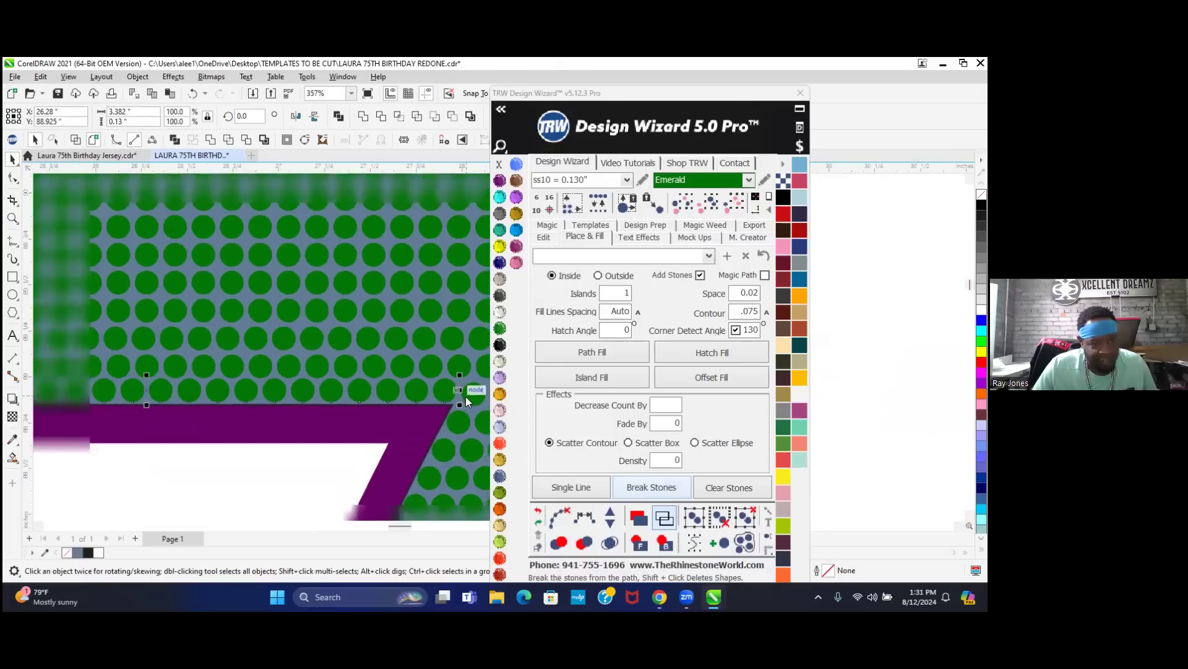
{"action": "scroll", "coordinate": [452, 390], "scroll_direction": "down", "scroll_amount": 5}
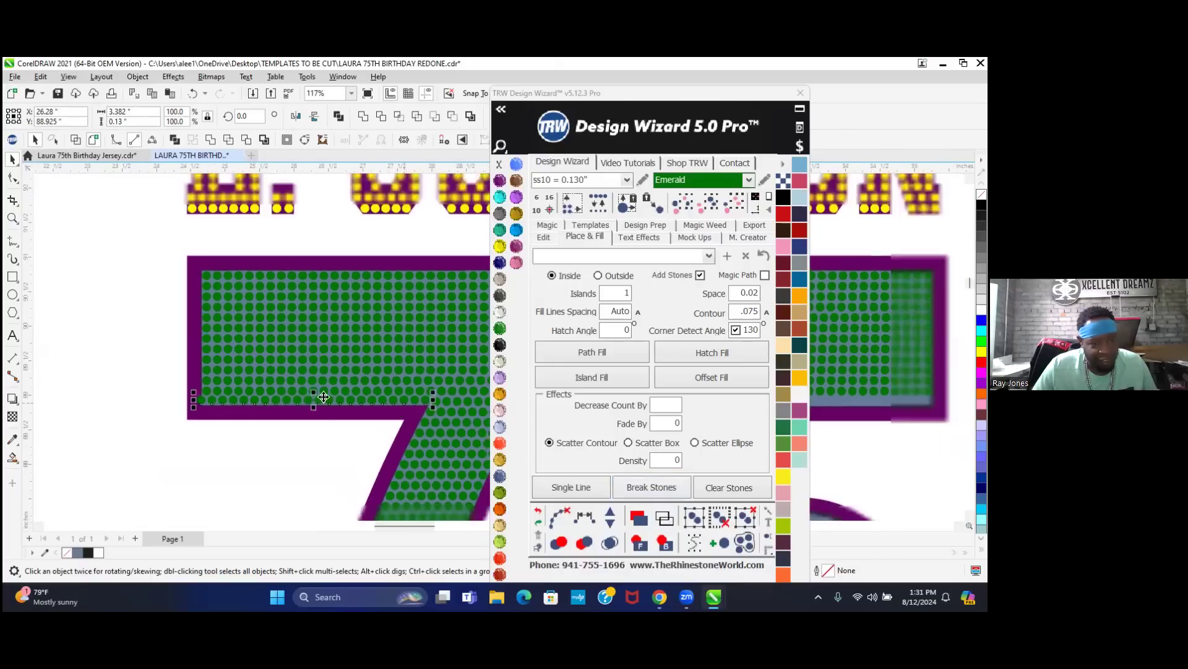
- Delete the stray stone overlapping the 7's corner
{"action": "left_click", "coordinate": [121, 395]}
{"action": "scroll", "coordinate": [238, 392], "scroll_direction": "up", "scroll_amount": 4}
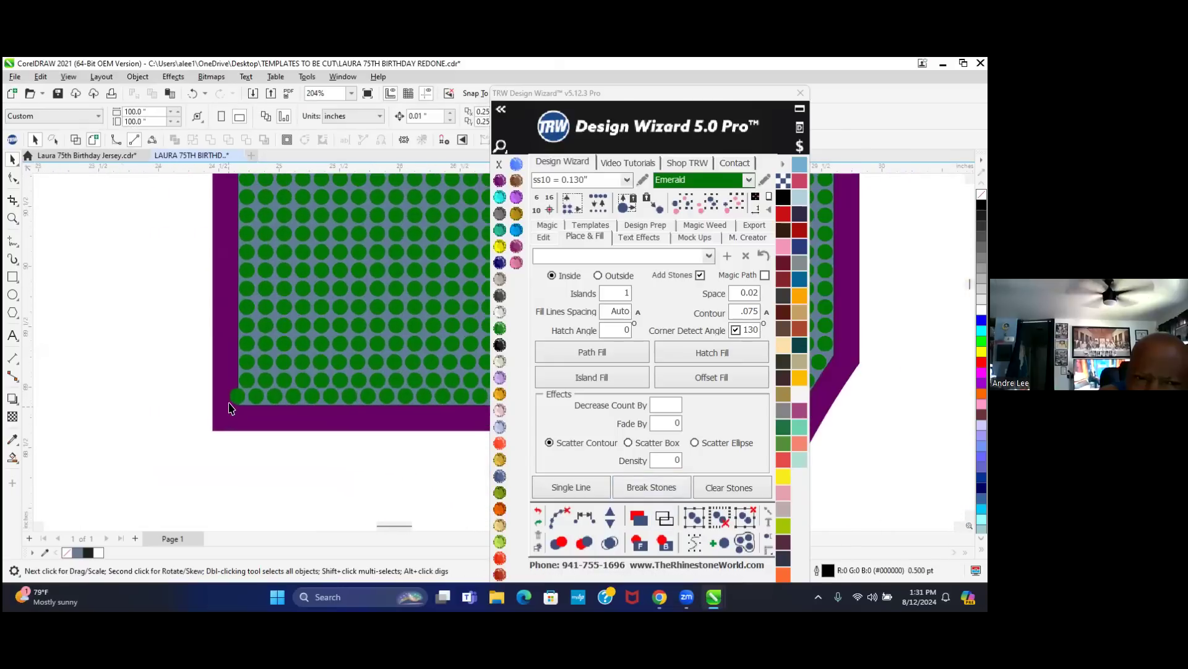
{"action": "scroll", "coordinate": [242, 400], "scroll_direction": "up", "scroll_amount": 4}
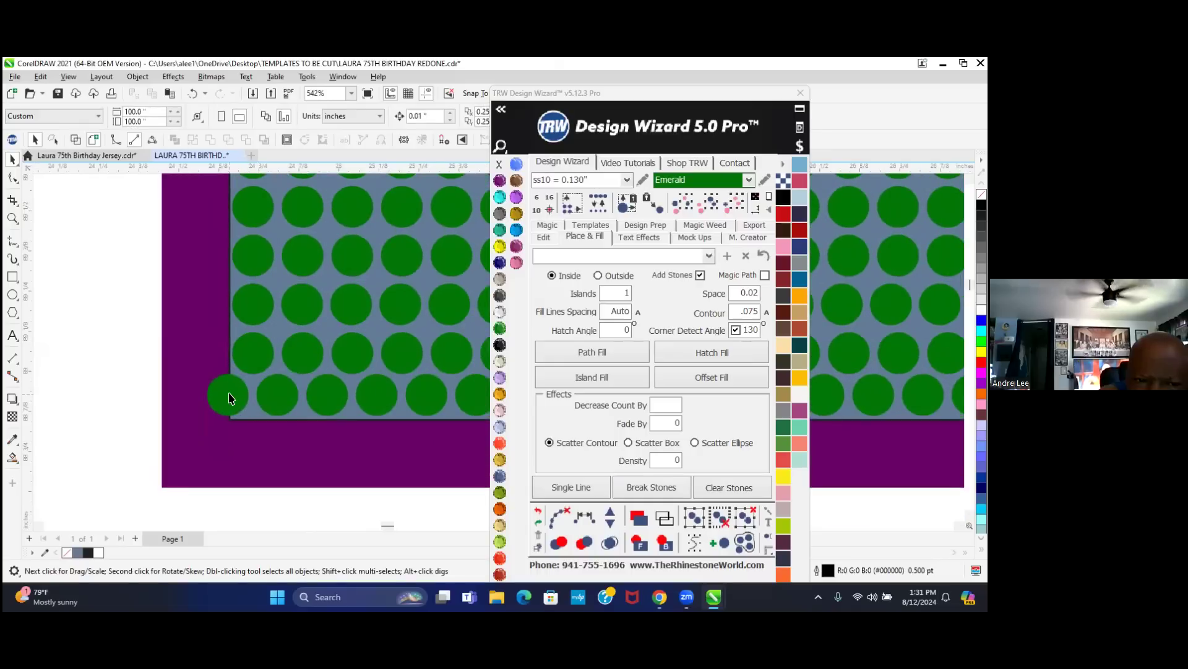
{"action": "left_click", "coordinate": [228, 395]}
{"action": "key", "text": "Delete"}
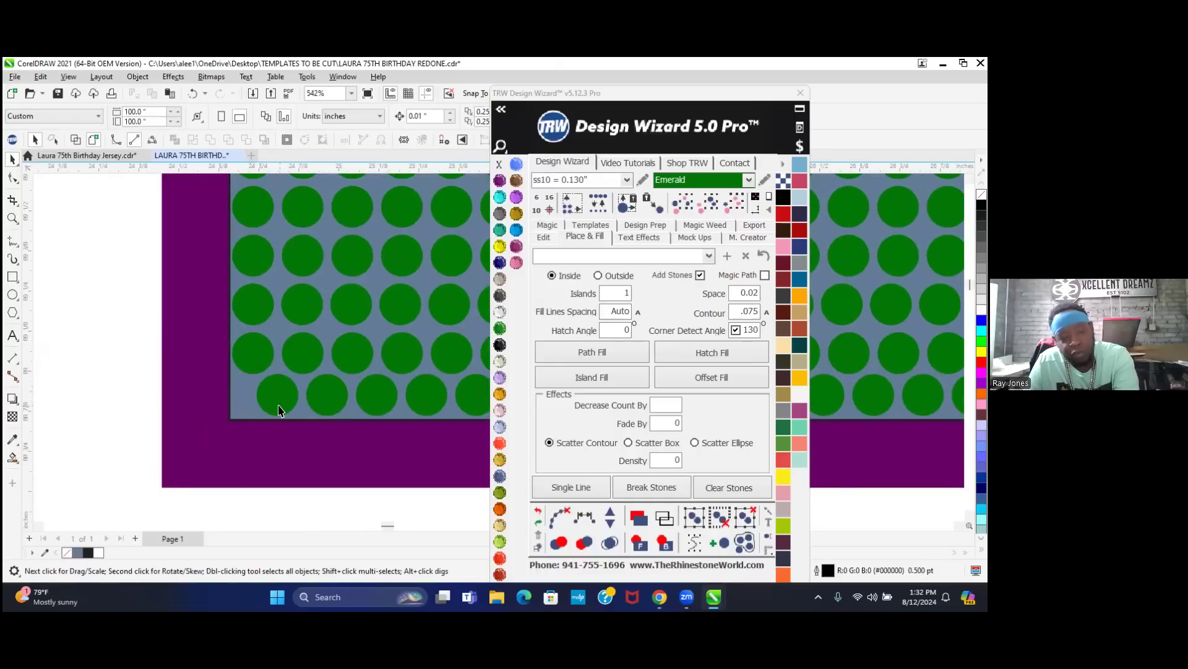
{"action": "scroll", "coordinate": [279, 409], "scroll_direction": "down", "scroll_amount": 3}
{"action": "scroll", "coordinate": [313, 395], "scroll_direction": "up", "scroll_amount": 2}
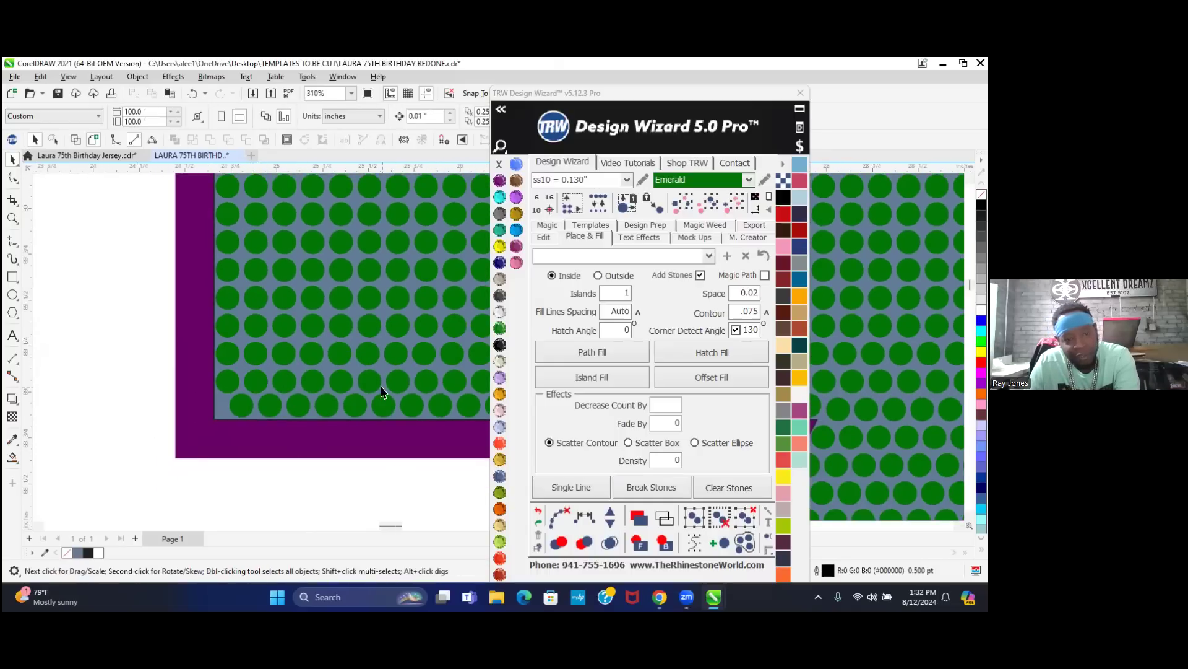
{"action": "scroll", "coordinate": [179, 399], "scroll_direction": "down", "scroll_amount": 6}
{"action": "scroll", "coordinate": [170, 402], "scroll_direction": "down", "scroll_amount": 2}
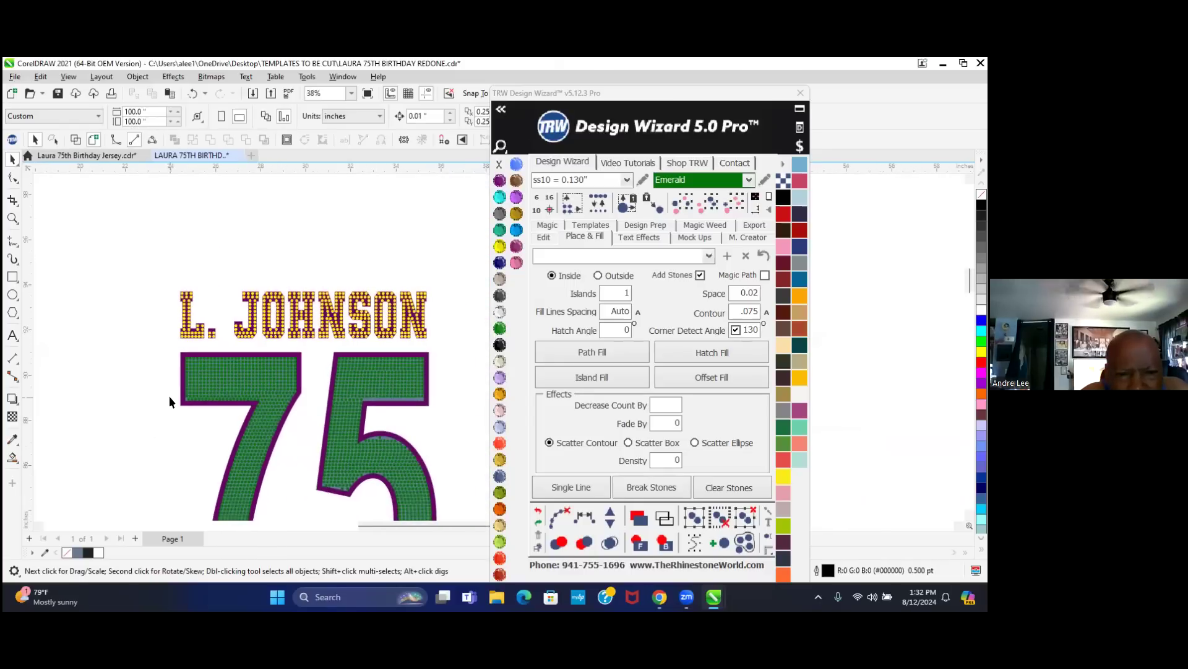
- Marquee the bottom stone row under the 5's top bar and lower it toward the purple outline
{"action": "scroll", "coordinate": [436, 409], "scroll_direction": "up", "scroll_amount": 4}
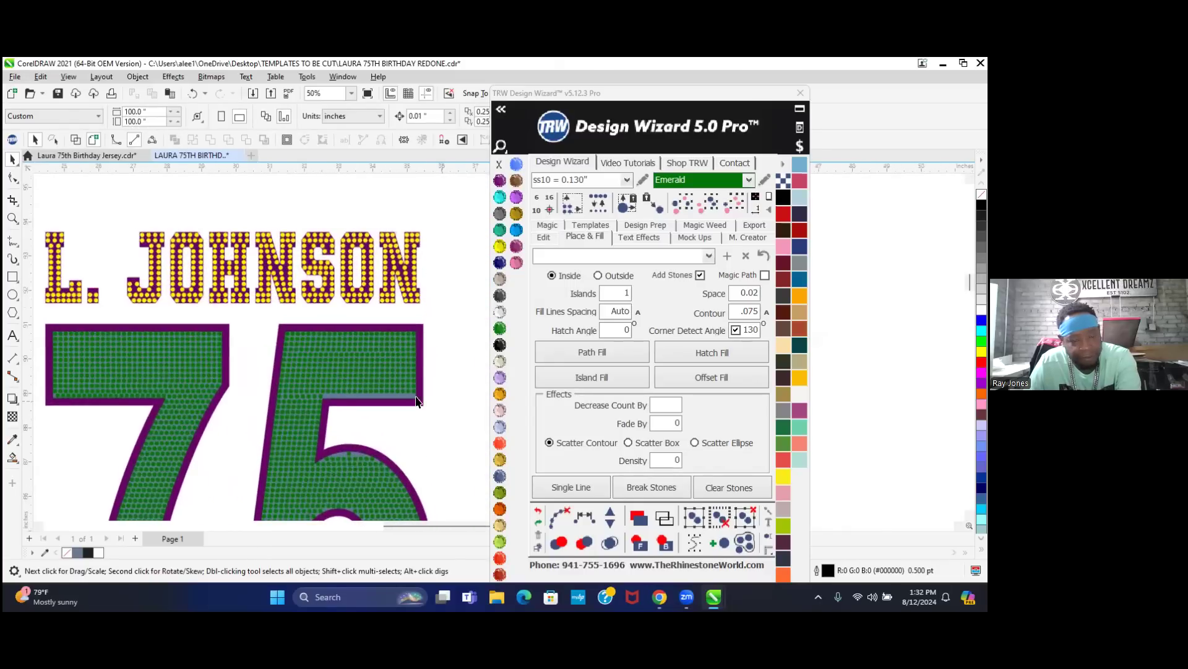
{"action": "scroll", "coordinate": [414, 402], "scroll_direction": "up", "scroll_amount": 1}
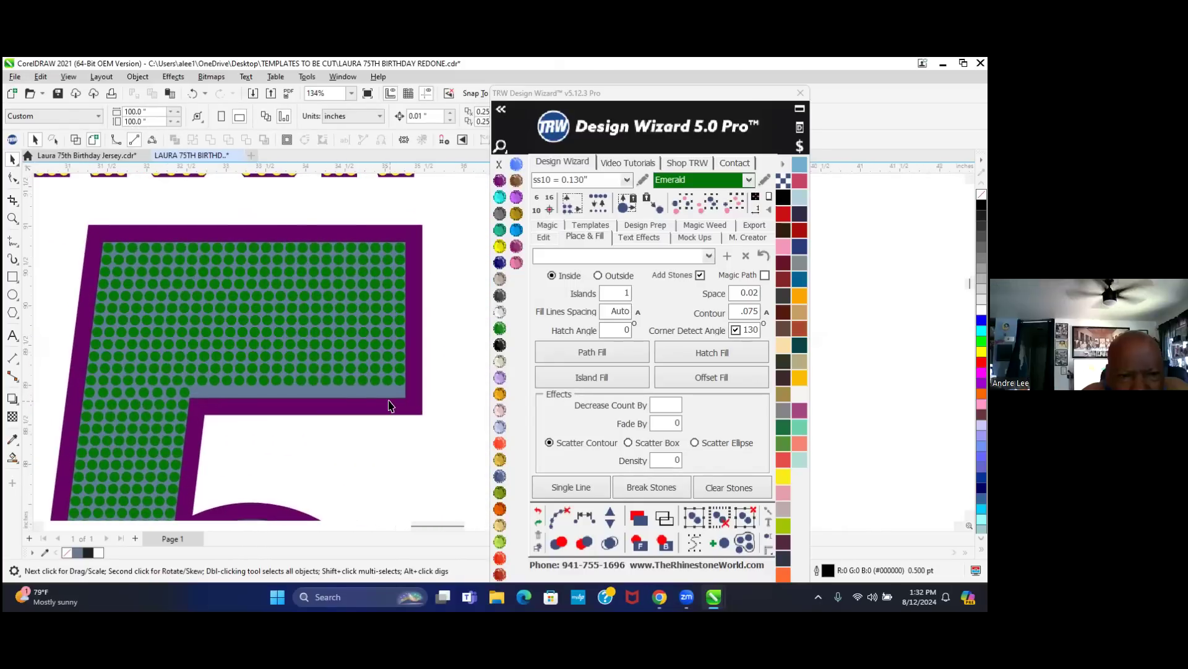
{"action": "scroll", "coordinate": [392, 405], "scroll_direction": "up", "scroll_amount": 2}
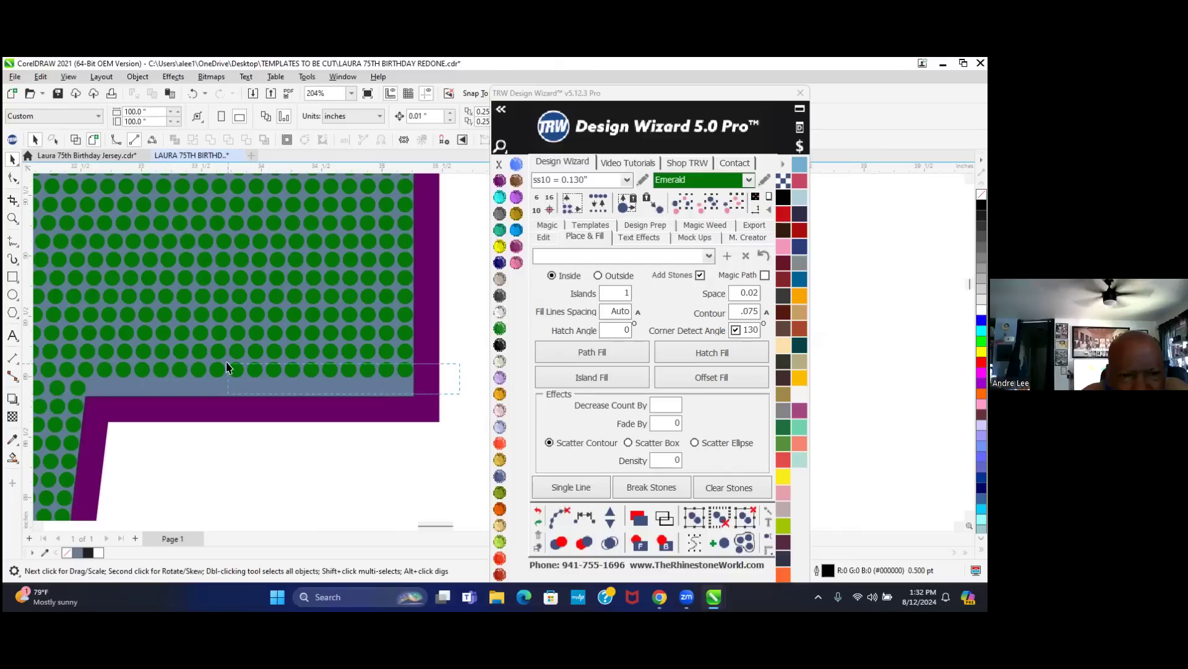
{"action": "left_click_drag", "start_coordinate": [79, 367], "coordinate": [73, 354]}
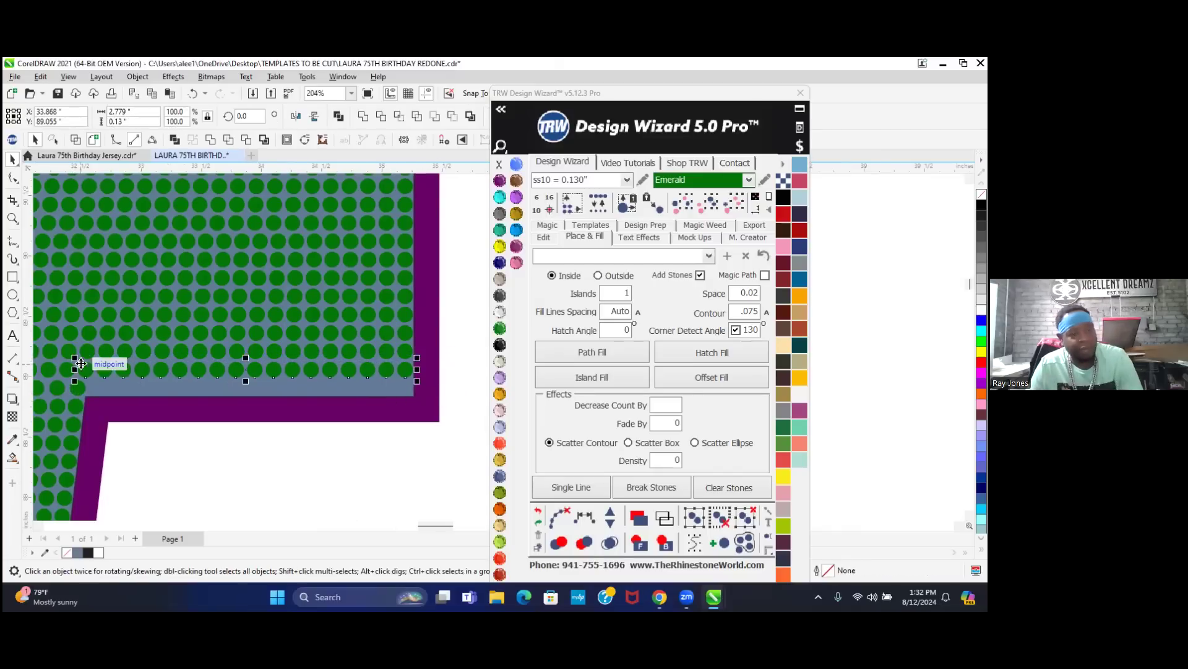
{"action": "scroll", "coordinate": [90, 372], "scroll_direction": "up", "scroll_amount": 1}
{"action": "scroll", "coordinate": [90, 375], "scroll_direction": "up", "scroll_amount": 5}
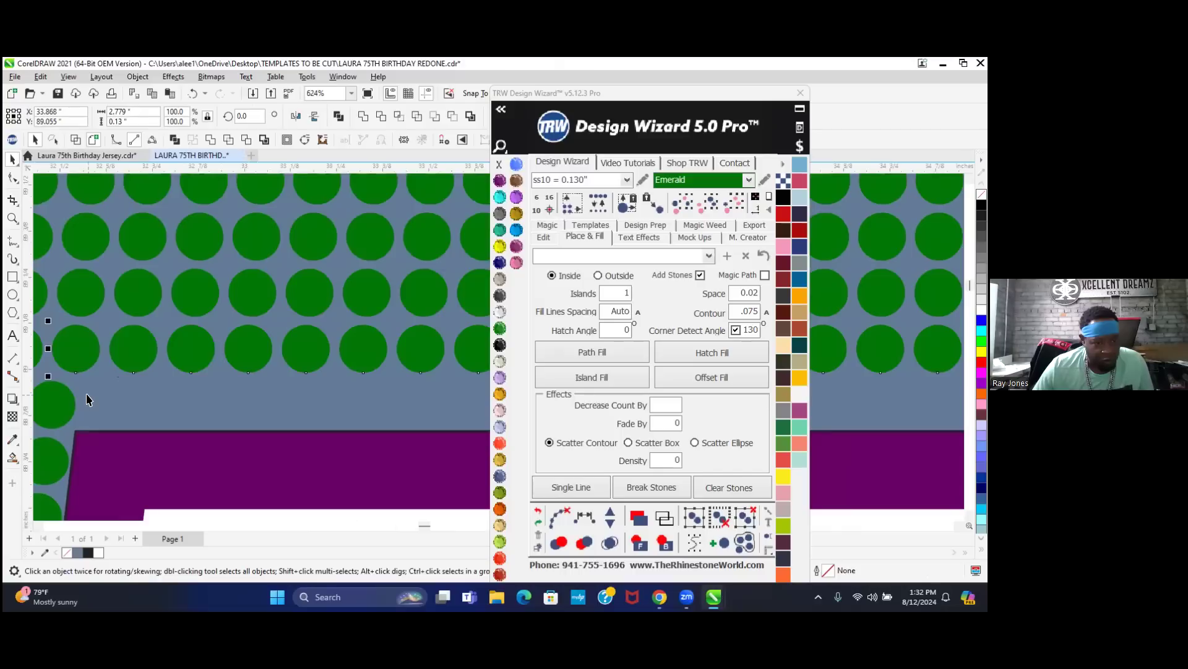
{"action": "left_click_drag", "start_coordinate": [76, 329], "coordinate": [125, 406]}
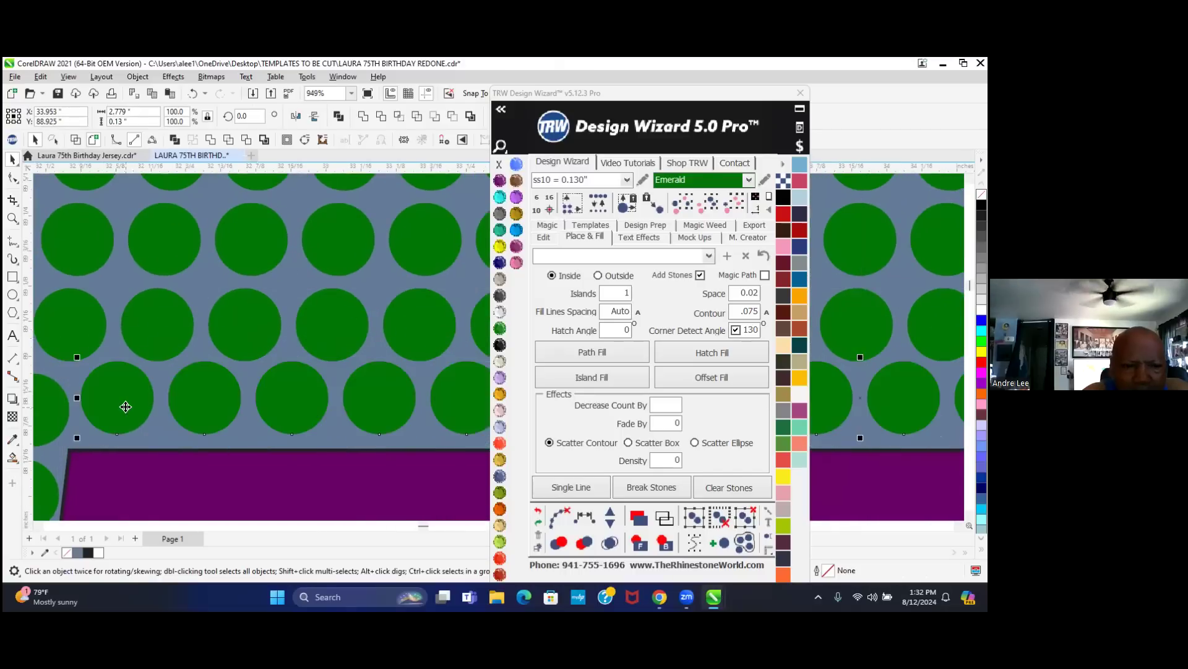
{"action": "scroll", "coordinate": [127, 404], "scroll_direction": "up", "scroll_amount": 2}
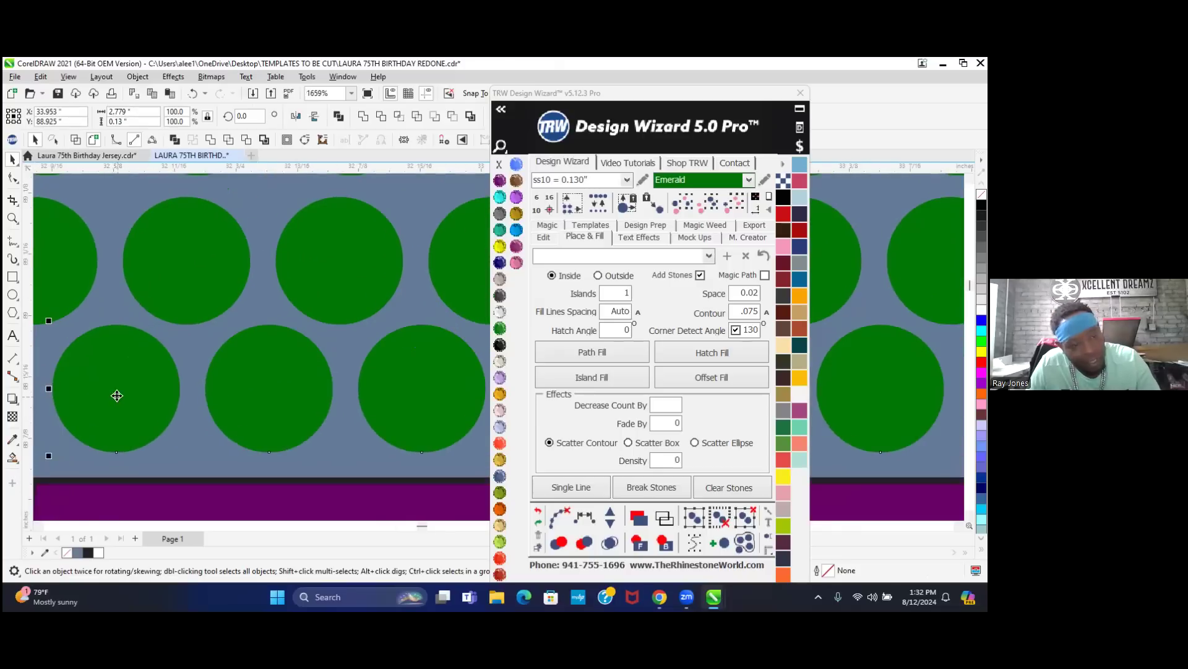
{"action": "left_click_drag", "start_coordinate": [125, 378], "coordinate": [121, 391]}
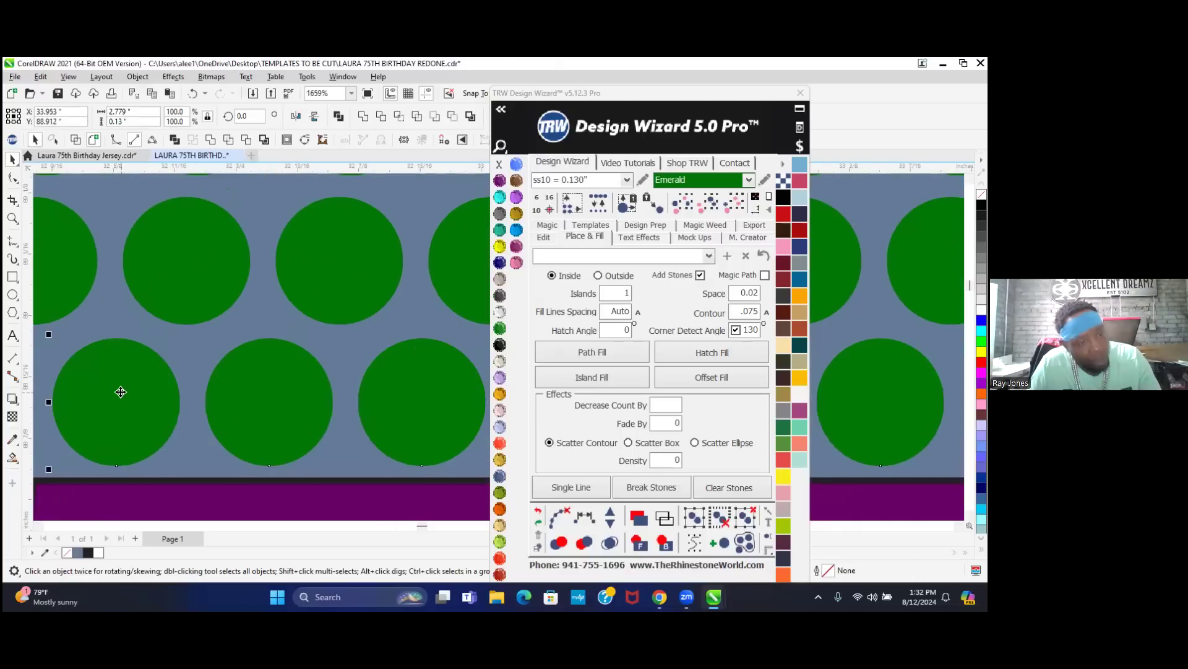
{"action": "scroll", "coordinate": [121, 391], "scroll_direction": "down", "scroll_amount": 7}
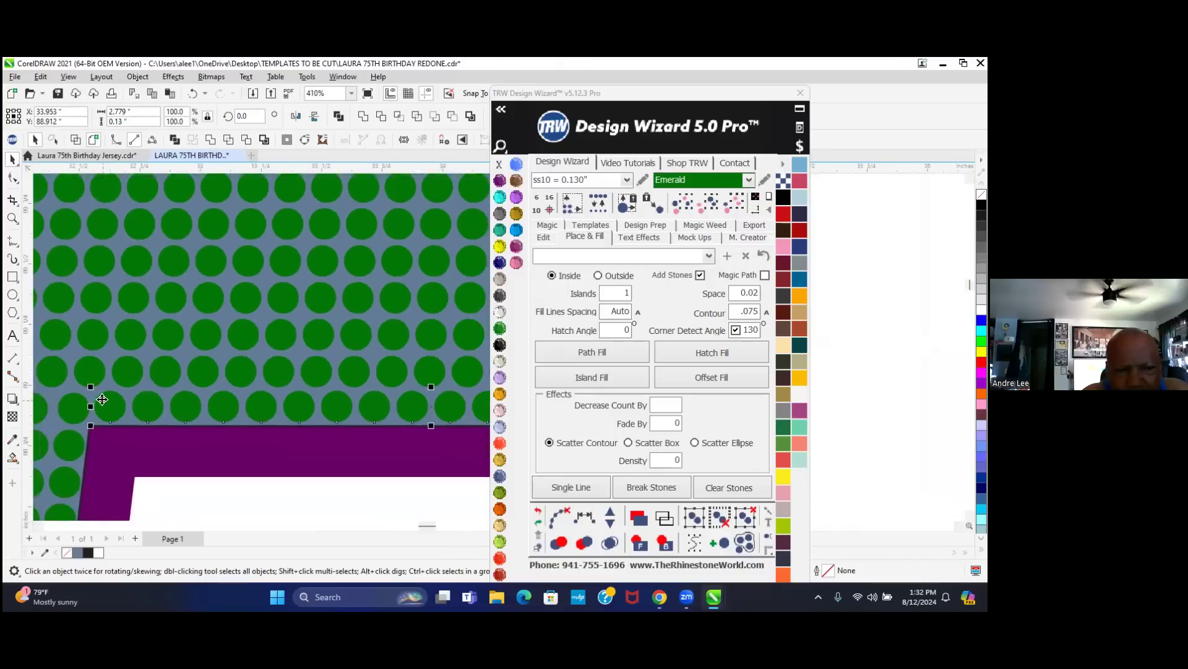
{"action": "scroll", "coordinate": [102, 395], "scroll_direction": "down", "scroll_amount": 4}
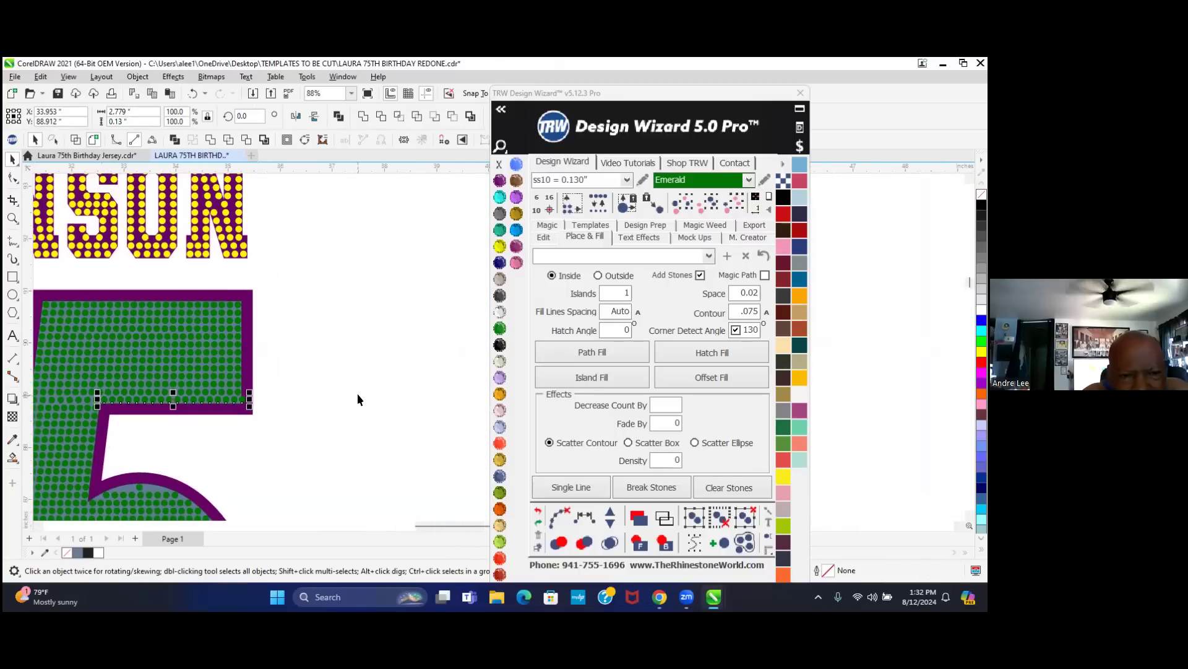
{"action": "left_click", "coordinate": [357, 395]}
{"action": "scroll", "coordinate": [243, 399], "scroll_direction": "up", "scroll_amount": 5}
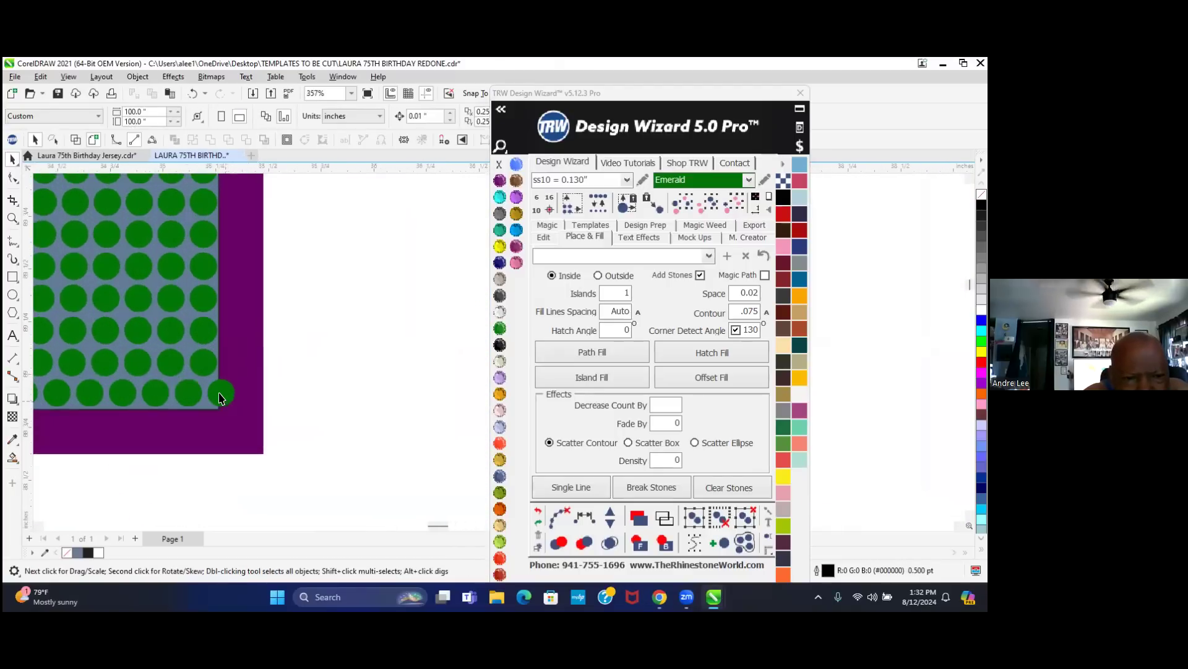
{"action": "scroll", "coordinate": [350, 396], "scroll_direction": "down", "scroll_amount": 2}
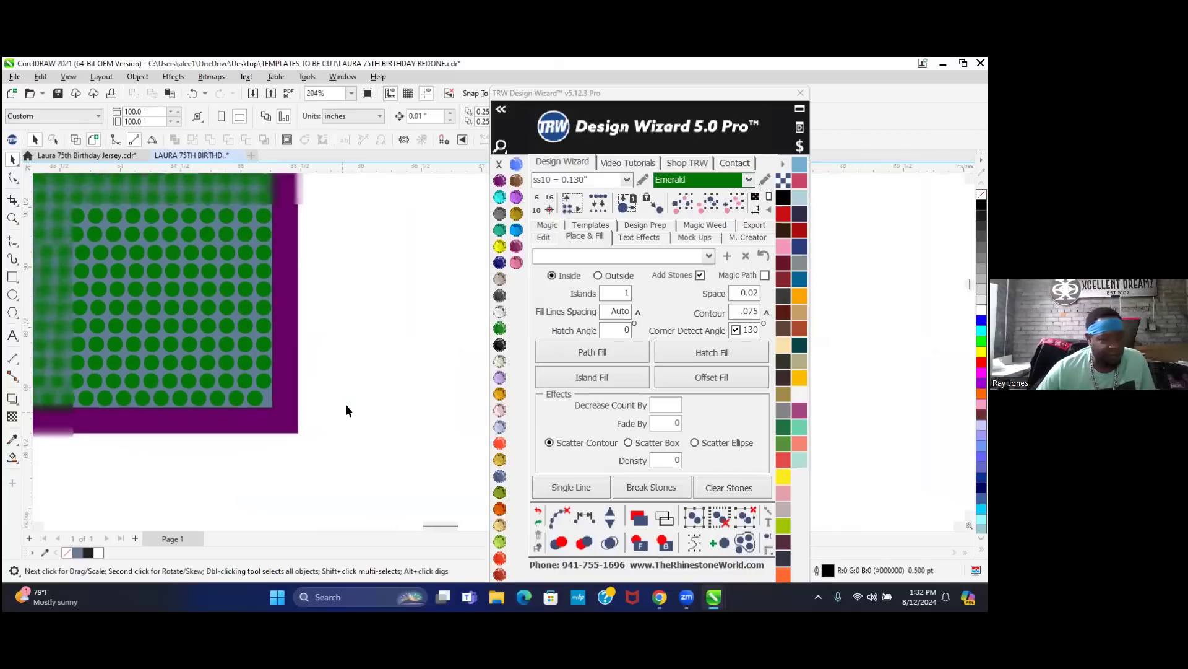
{"action": "scroll", "coordinate": [351, 387], "scroll_direction": "down", "scroll_amount": 2}
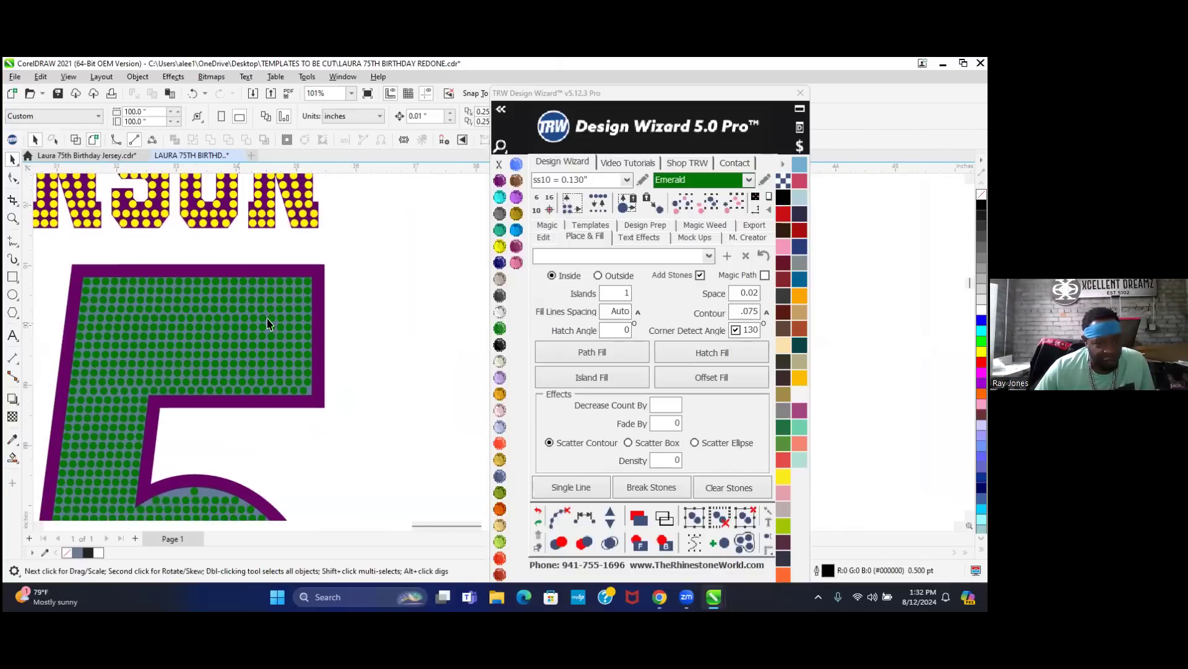
{"action": "scroll", "coordinate": [301, 342], "scroll_direction": "down", "scroll_amount": 2}
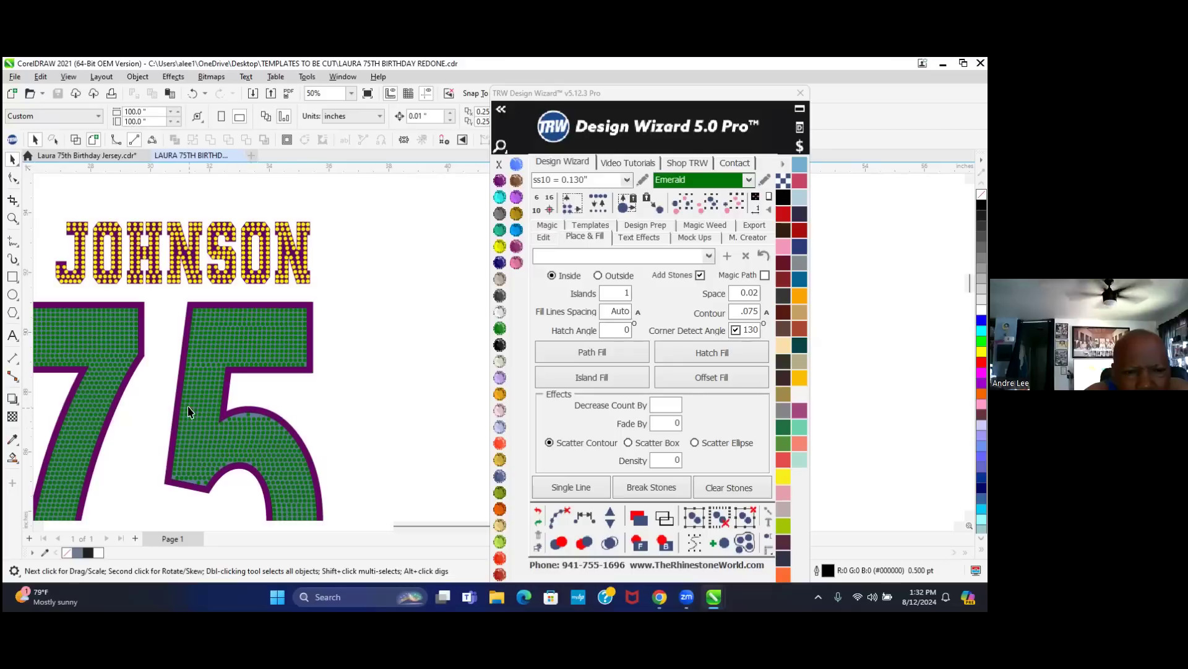
- Slide the stones along the 5's inner top curve into rough position
{"action": "scroll", "coordinate": [248, 424], "scroll_direction": "up", "scroll_amount": 4}
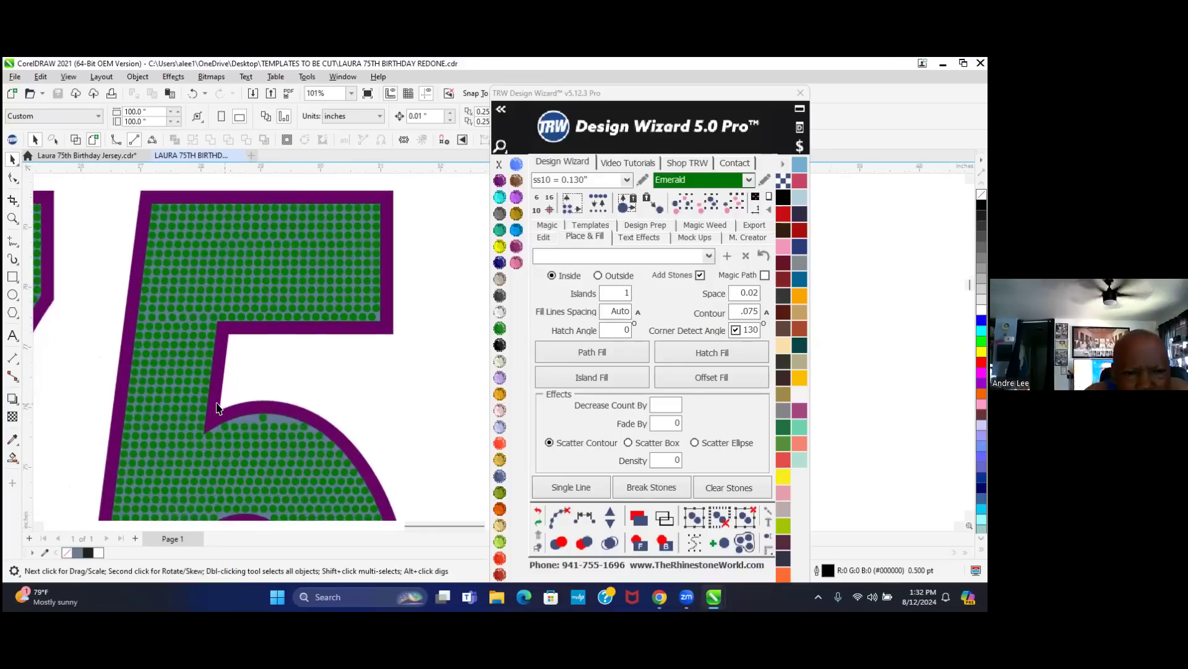
{"action": "scroll", "coordinate": [262, 441], "scroll_direction": "up", "scroll_amount": 5}
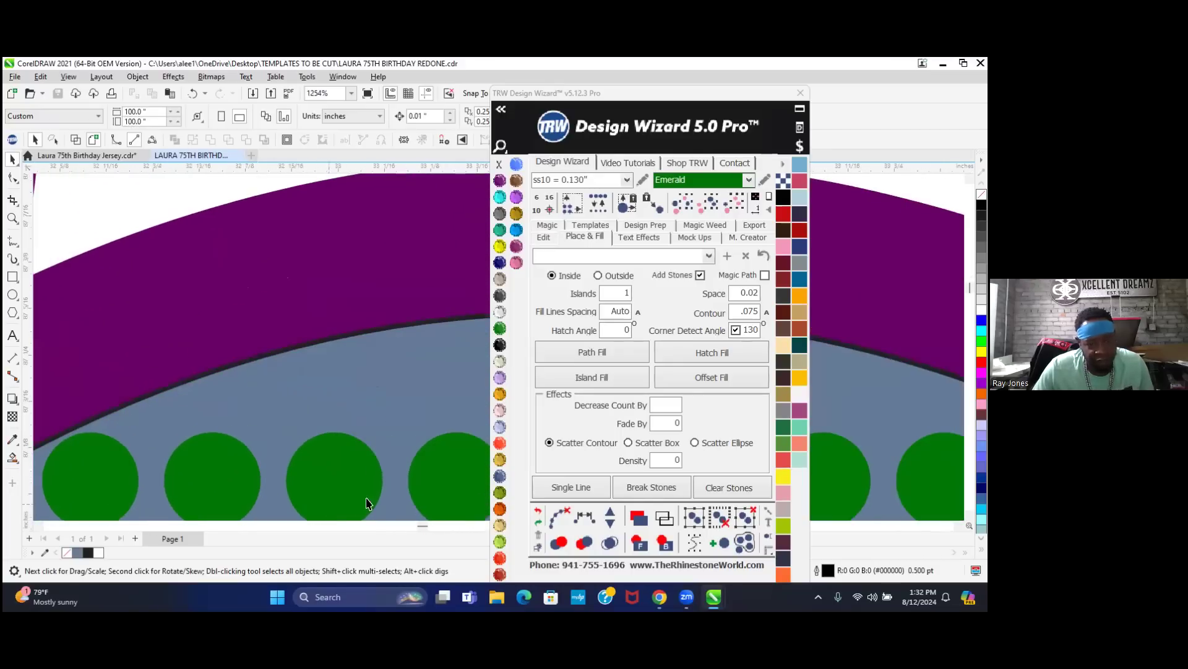
{"action": "scroll", "coordinate": [143, 303], "scroll_direction": "down", "scroll_amount": 1}
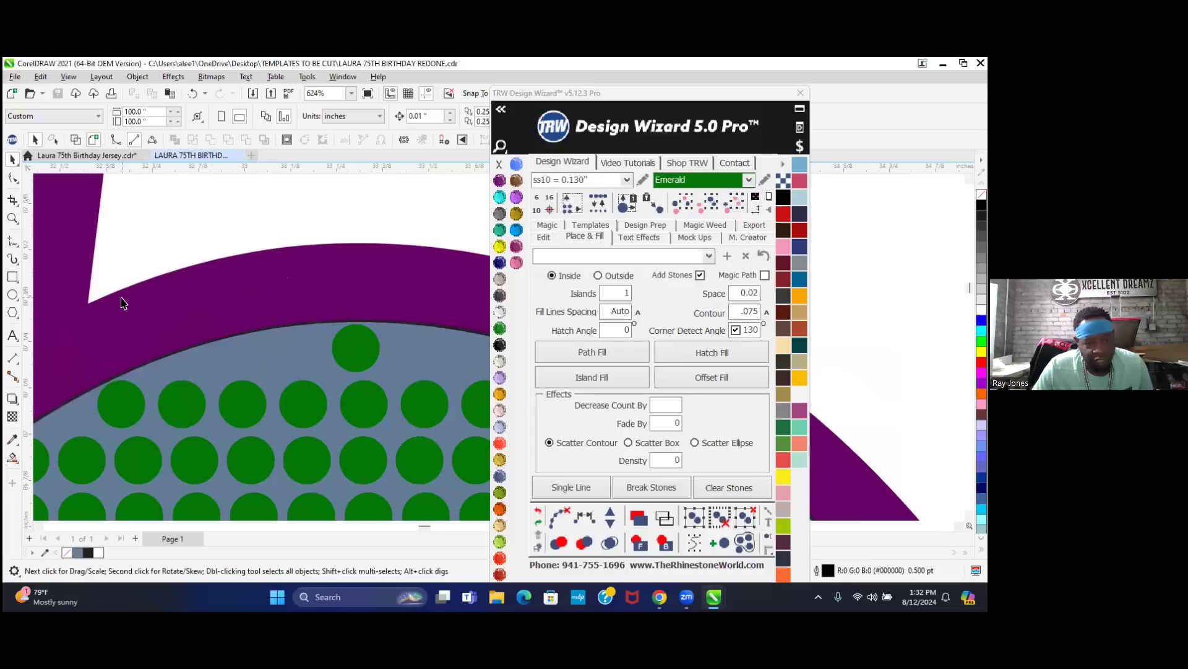
{"action": "left_click_drag", "start_coordinate": [344, 364], "coordinate": [206, 364]}
{"action": "scroll", "coordinate": [211, 368], "scroll_direction": "up", "scroll_amount": 2}
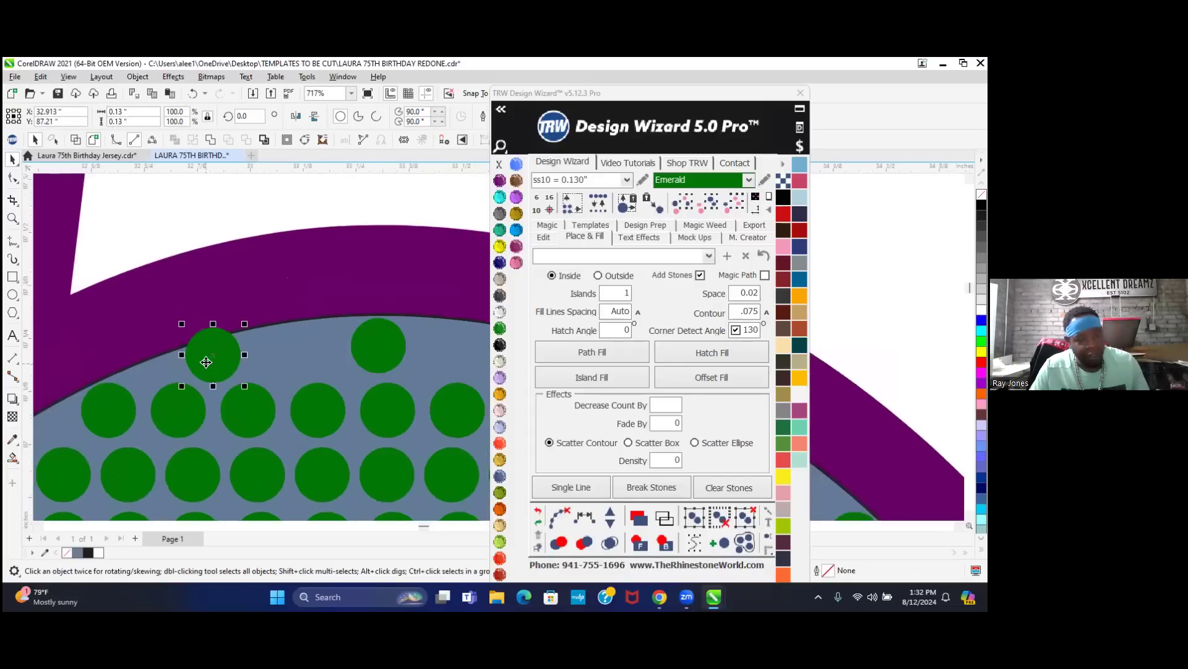
{"action": "scroll", "coordinate": [218, 373], "scroll_direction": "up", "scroll_amount": 1}
{"action": "left_click_drag", "start_coordinate": [239, 327], "coordinate": [474, 327]}
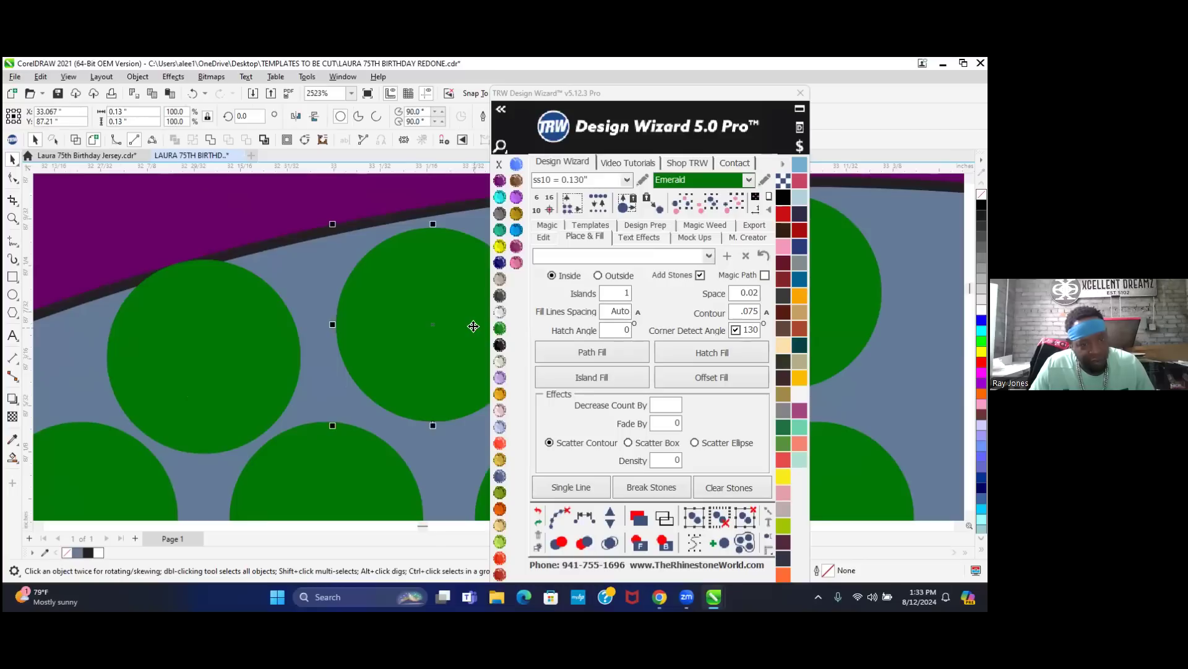
{"action": "scroll", "coordinate": [88, 398], "scroll_direction": "down", "scroll_amount": 3}
{"action": "key", "text": "Escape"}
{"action": "scroll", "coordinate": [87, 398], "scroll_direction": "down", "scroll_amount": 3}
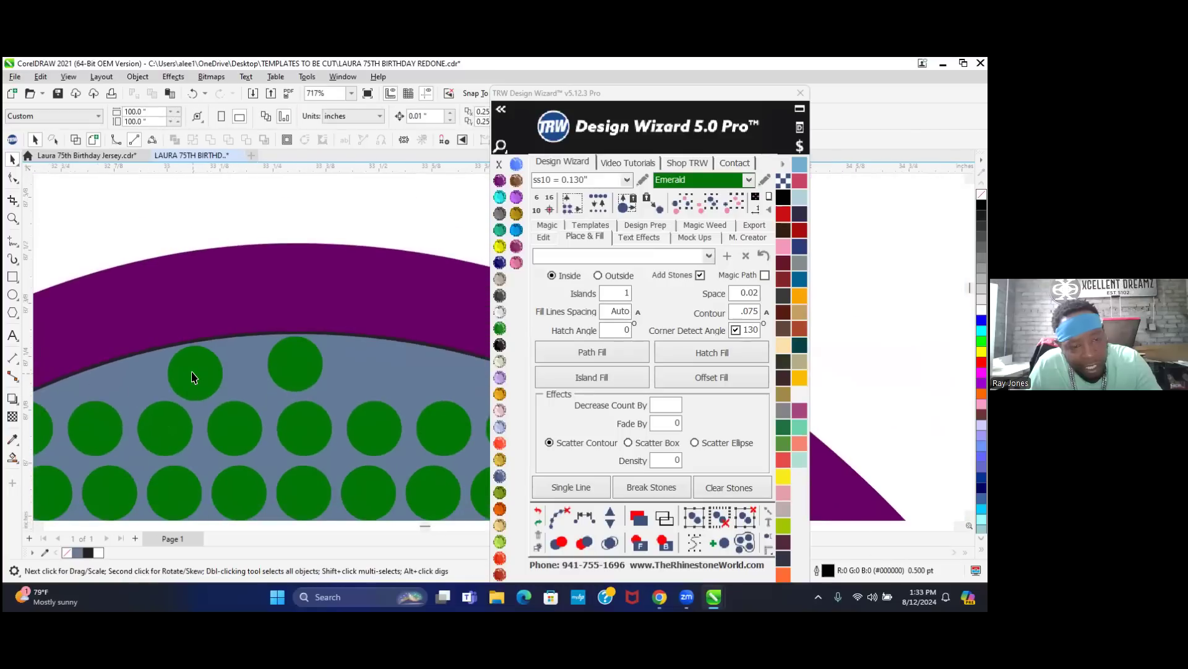
{"action": "left_click_drag", "start_coordinate": [193, 376], "coordinate": [212, 379]}
{"action": "left_click_drag", "start_coordinate": [307, 385], "coordinate": [409, 392]}
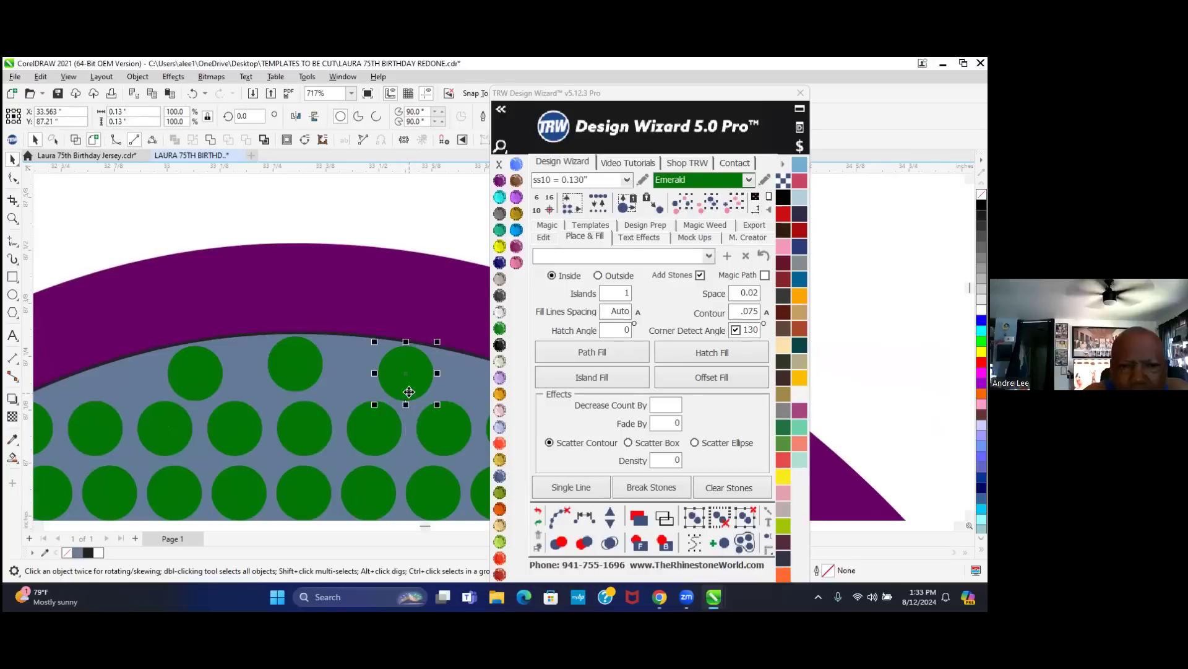
{"action": "scroll", "coordinate": [409, 392], "scroll_direction": "up", "scroll_amount": 5}
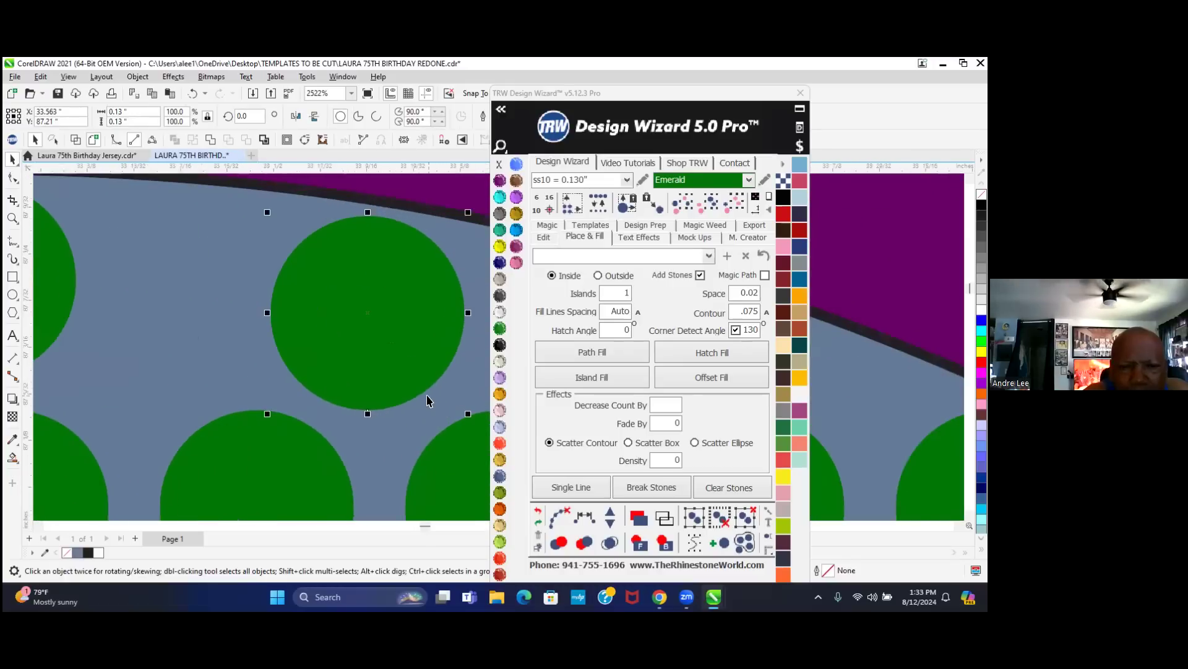
{"action": "left_click_drag", "start_coordinate": [395, 366], "coordinate": [414, 371]}
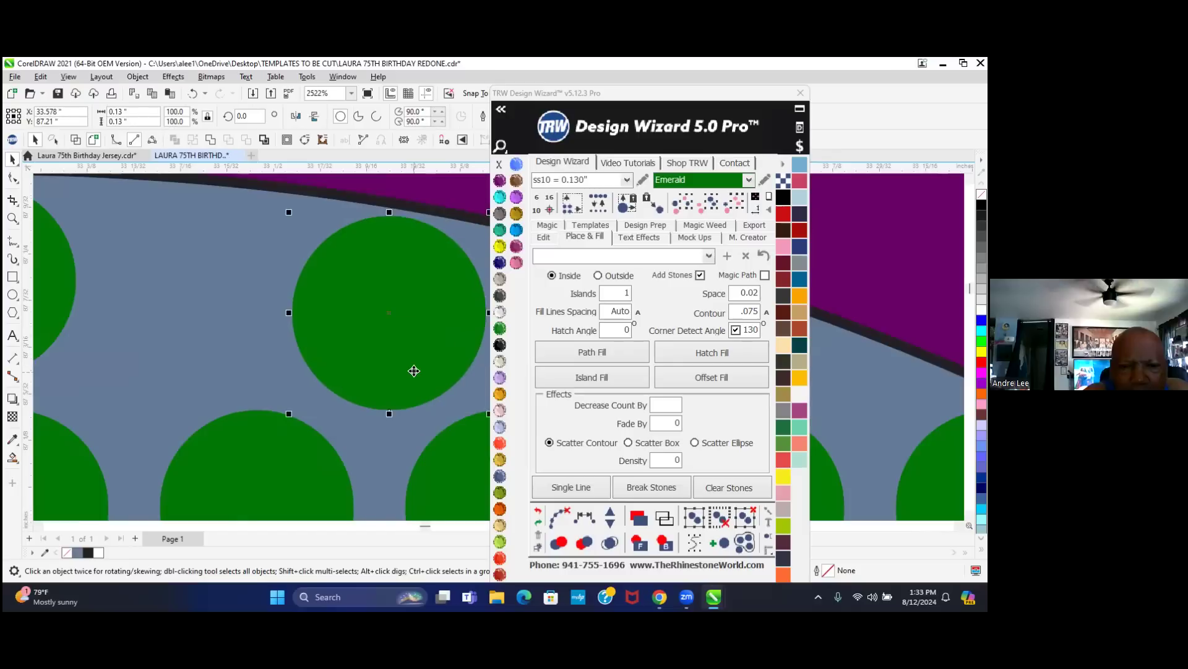
{"action": "scroll", "coordinate": [414, 370], "scroll_direction": "down", "scroll_amount": 3}
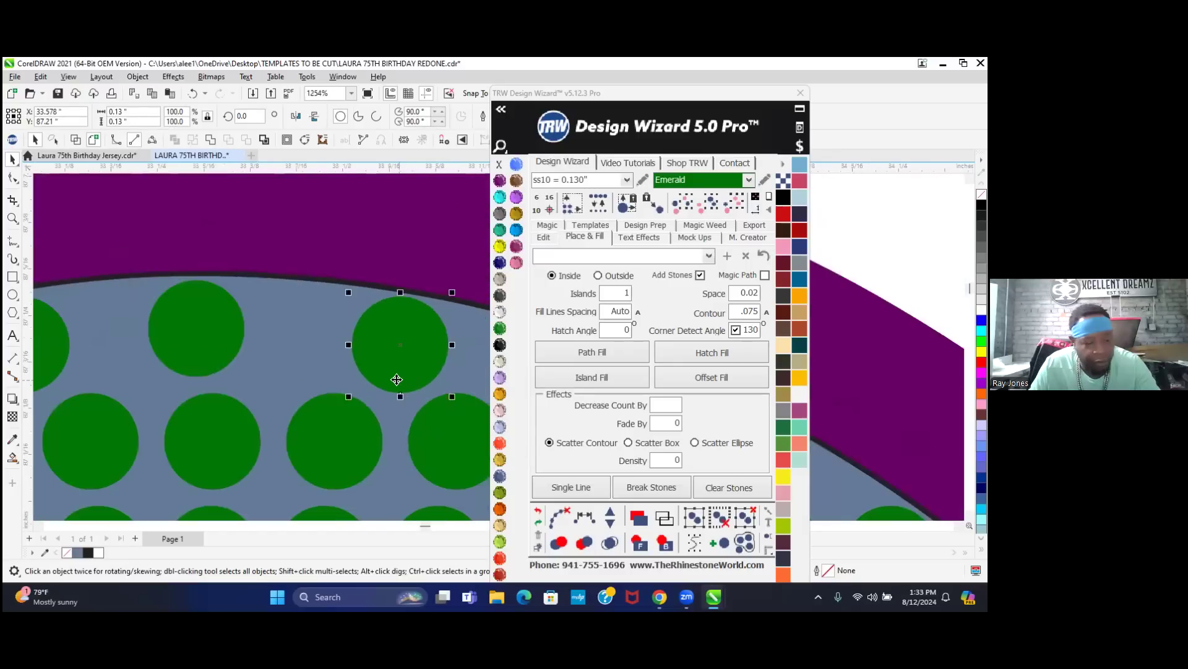
- Add a fourth stone to the three selected curve stones and respace them evenly
{"action": "left_click", "coordinate": [215, 351], "text": "shift"}
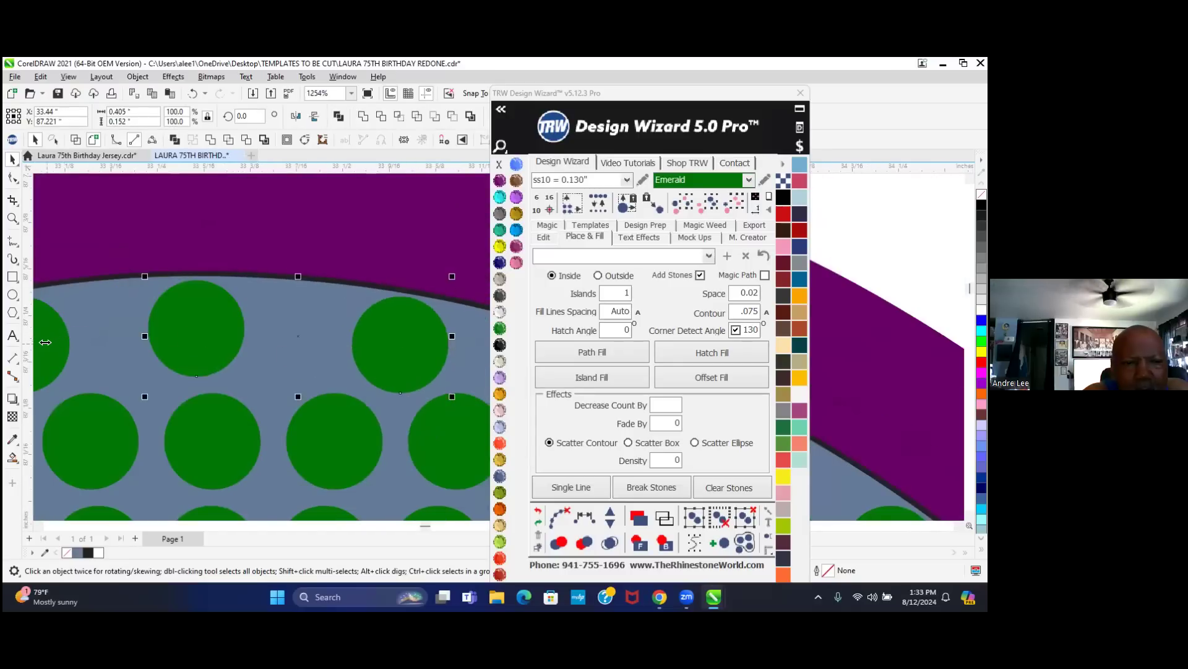
{"action": "scroll", "coordinate": [173, 337], "scroll_direction": "down", "scroll_amount": 2}
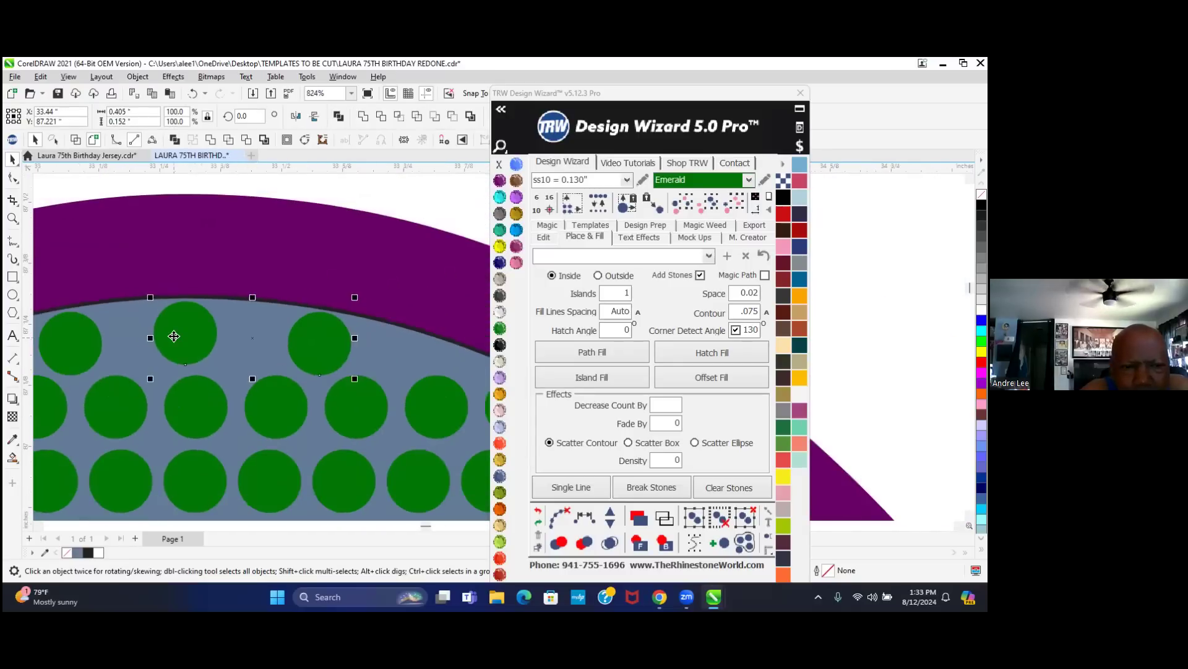
{"action": "left_click", "coordinate": [81, 349], "text": "shift"}
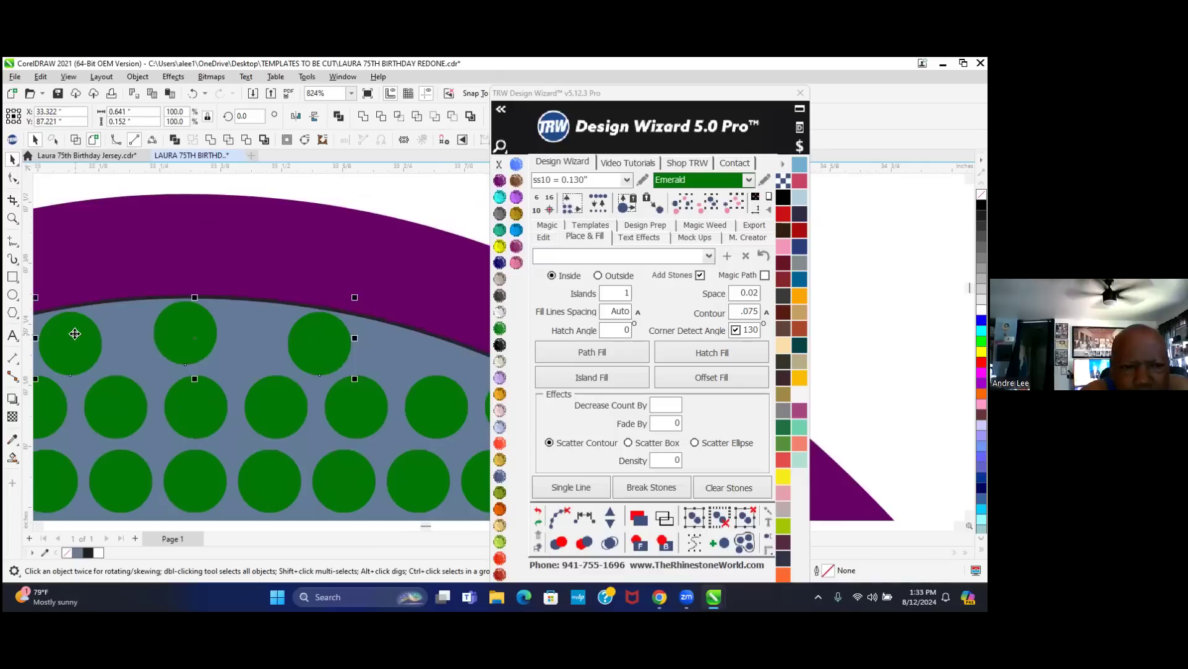
{"action": "left_click", "coordinate": [588, 517]}
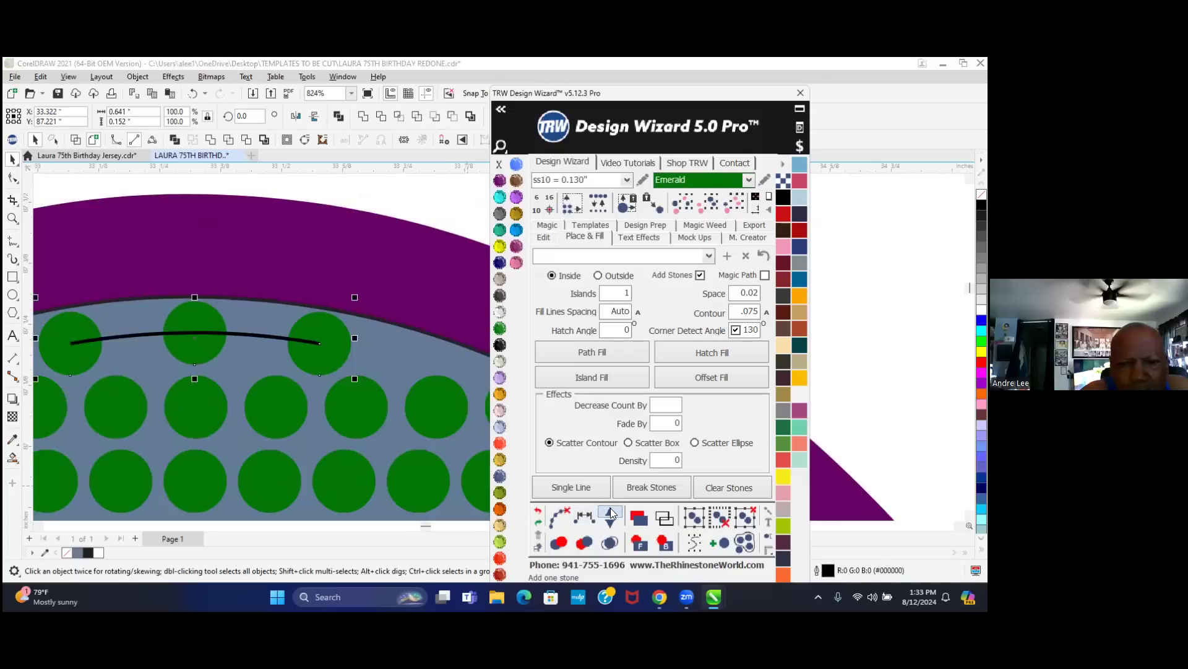
{"action": "left_click", "coordinate": [612, 513]}
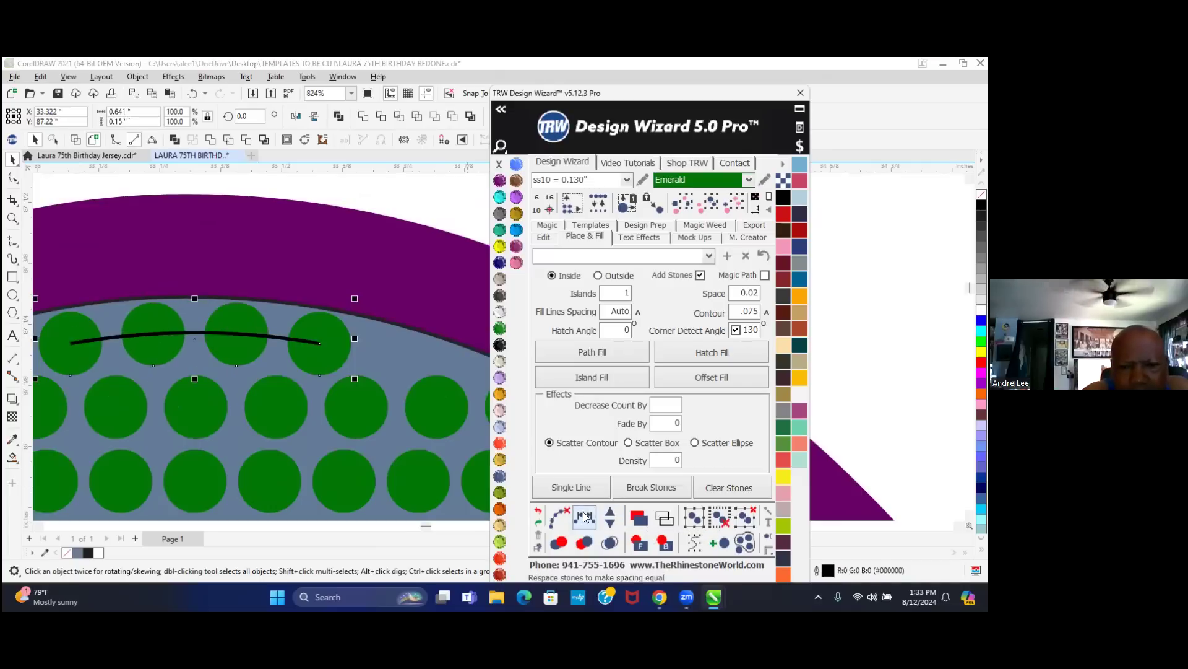
{"action": "left_click", "coordinate": [559, 516]}
{"action": "scroll", "coordinate": [362, 421], "scroll_direction": "down", "scroll_amount": 1}
{"action": "scroll", "coordinate": [362, 421], "scroll_direction": "down", "scroll_amount": 12}
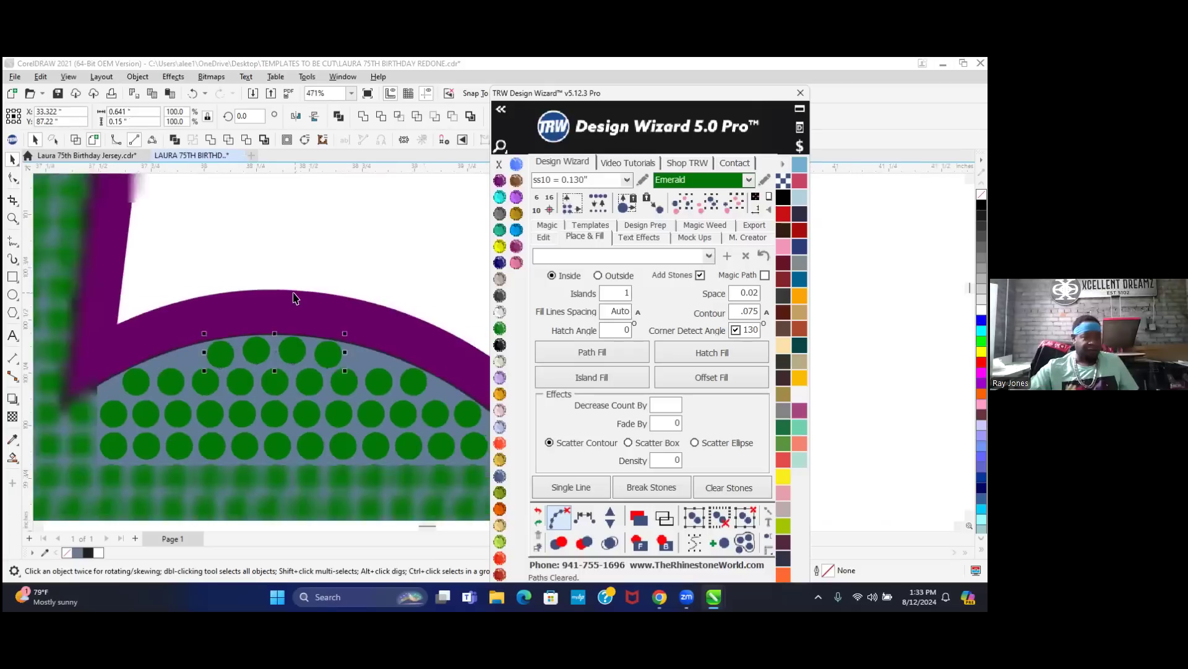
{"action": "scroll", "coordinate": [336, 262], "scroll_direction": "down", "scroll_amount": 5}
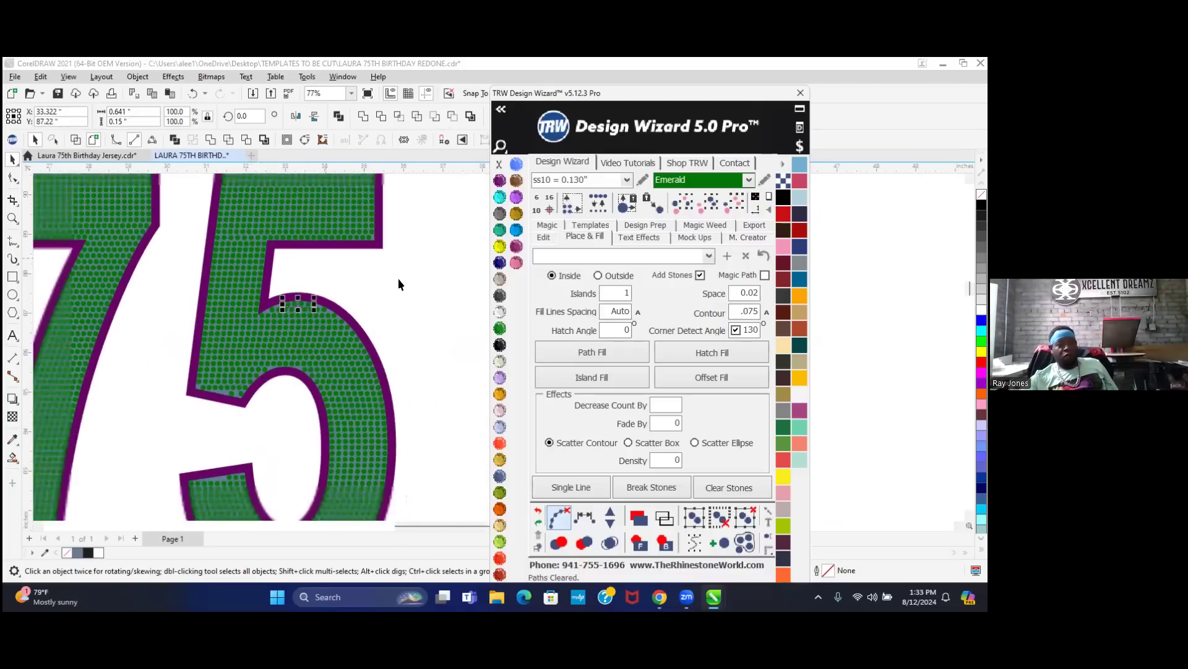
- Drag the stones along the 5's bottom curve into rough position
{"action": "left_click", "coordinate": [410, 288]}
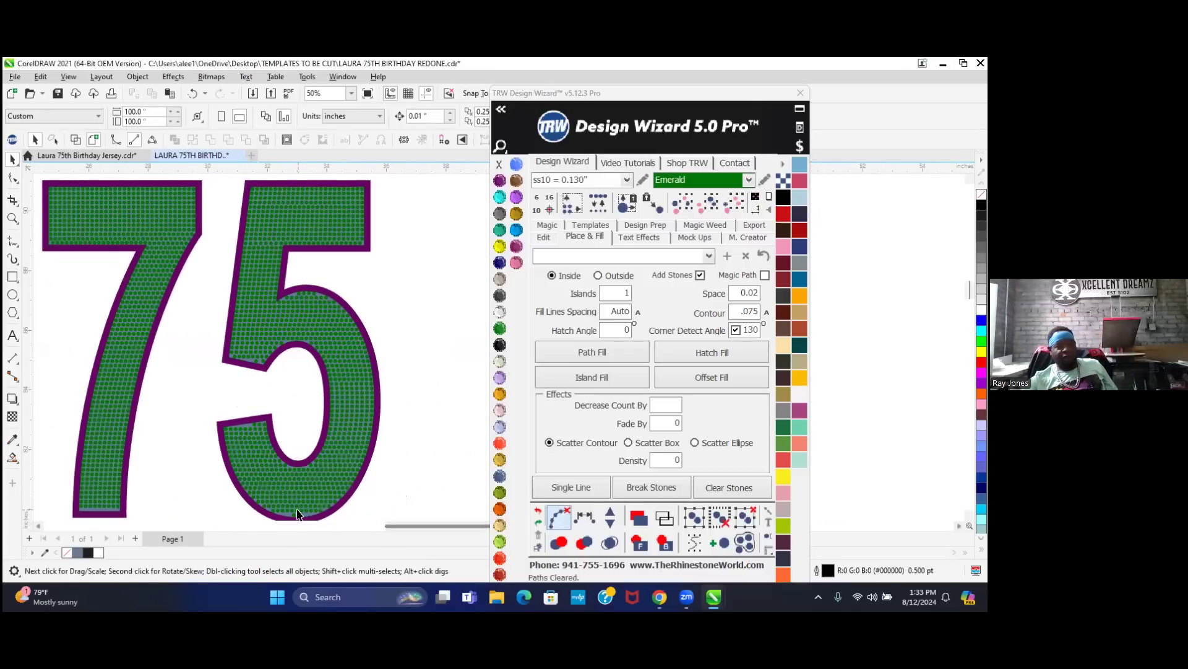
{"action": "scroll", "coordinate": [309, 371], "scroll_direction": "down", "scroll_amount": 2}
{"action": "scroll", "coordinate": [299, 456], "scroll_direction": "up", "scroll_amount": 8}
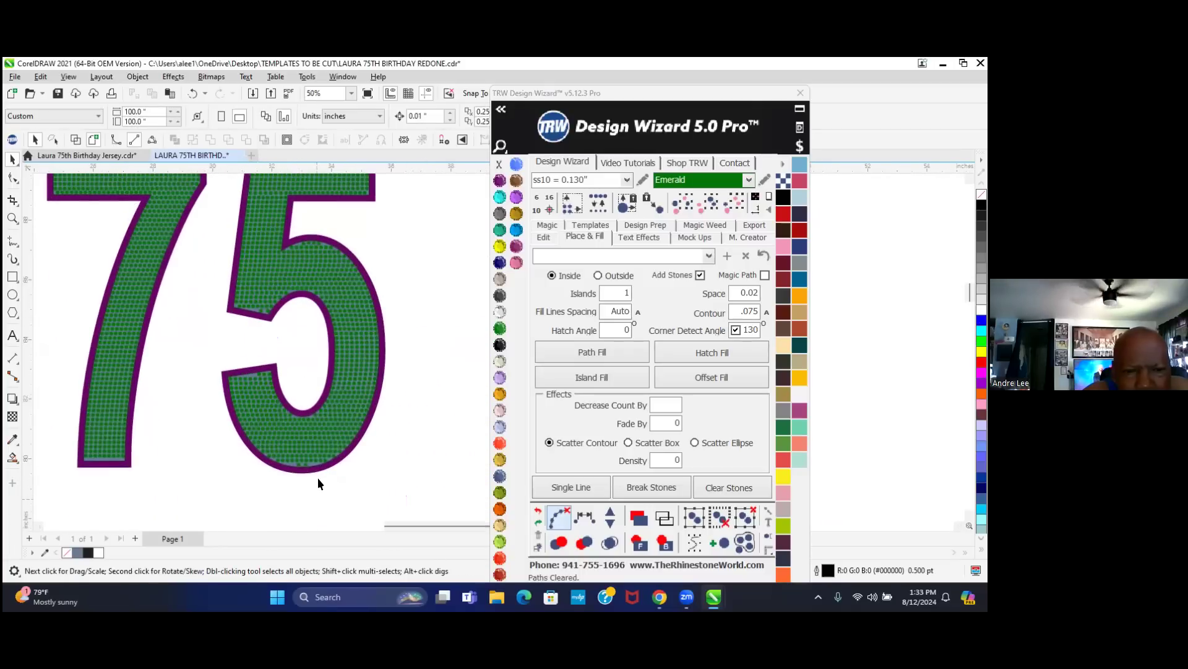
{"action": "scroll", "coordinate": [288, 474], "scroll_direction": "up", "scroll_amount": 9}
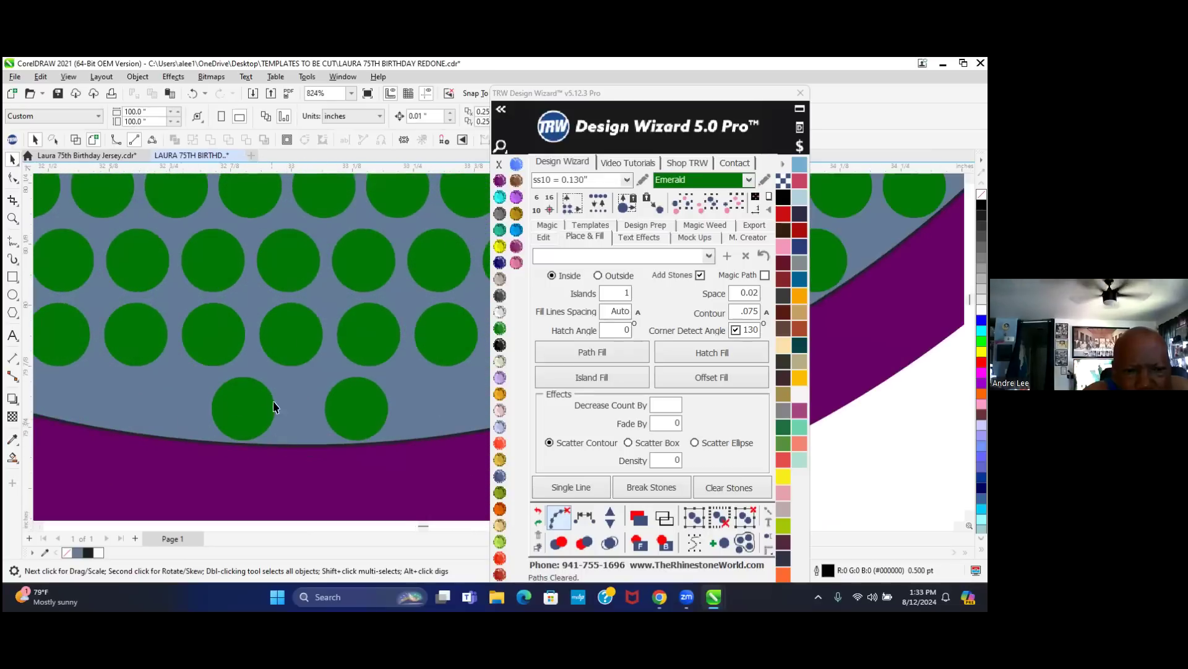
{"action": "left_click_drag", "start_coordinate": [229, 409], "coordinate": [95, 401]}
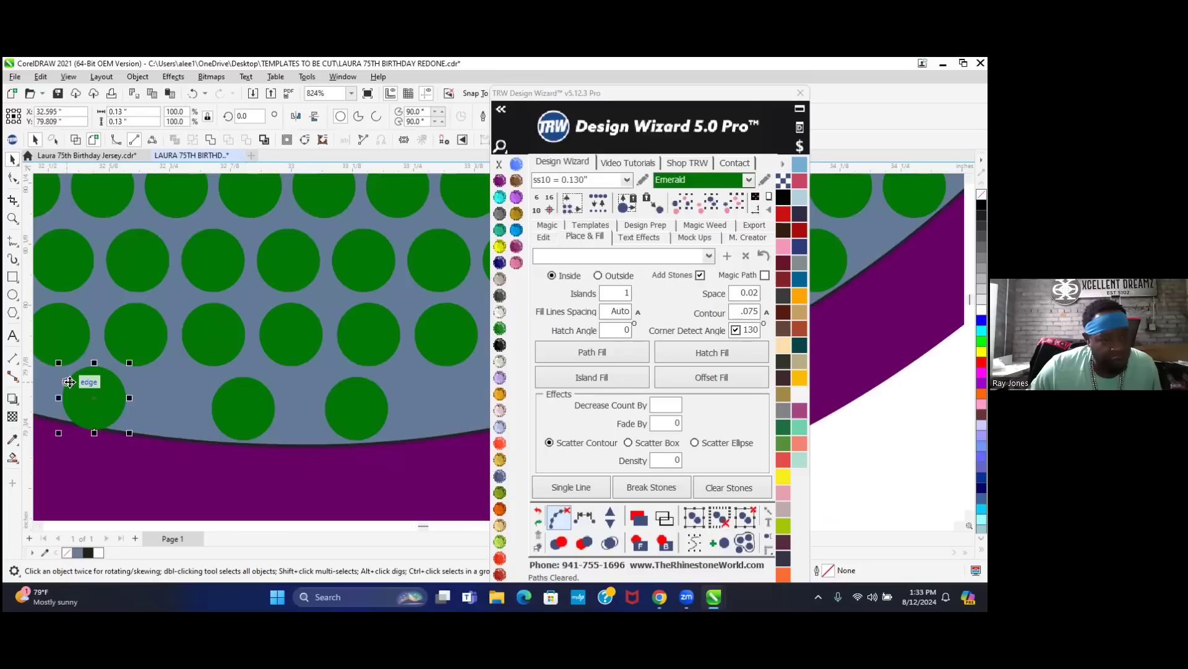
{"action": "scroll", "coordinate": [69, 382], "scroll_direction": "up", "scroll_amount": 2}
{"action": "scroll", "coordinate": [43, 411], "scroll_direction": "up", "scroll_amount": 4}
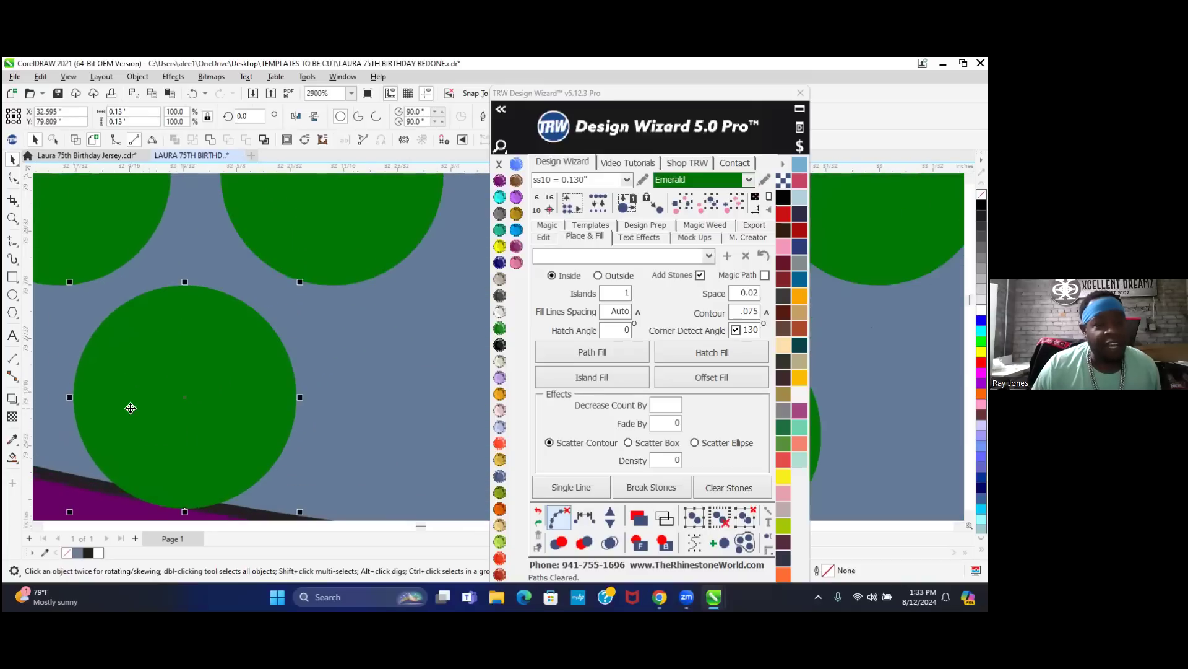
{"action": "left_click_drag", "start_coordinate": [191, 433], "coordinate": [207, 415]}
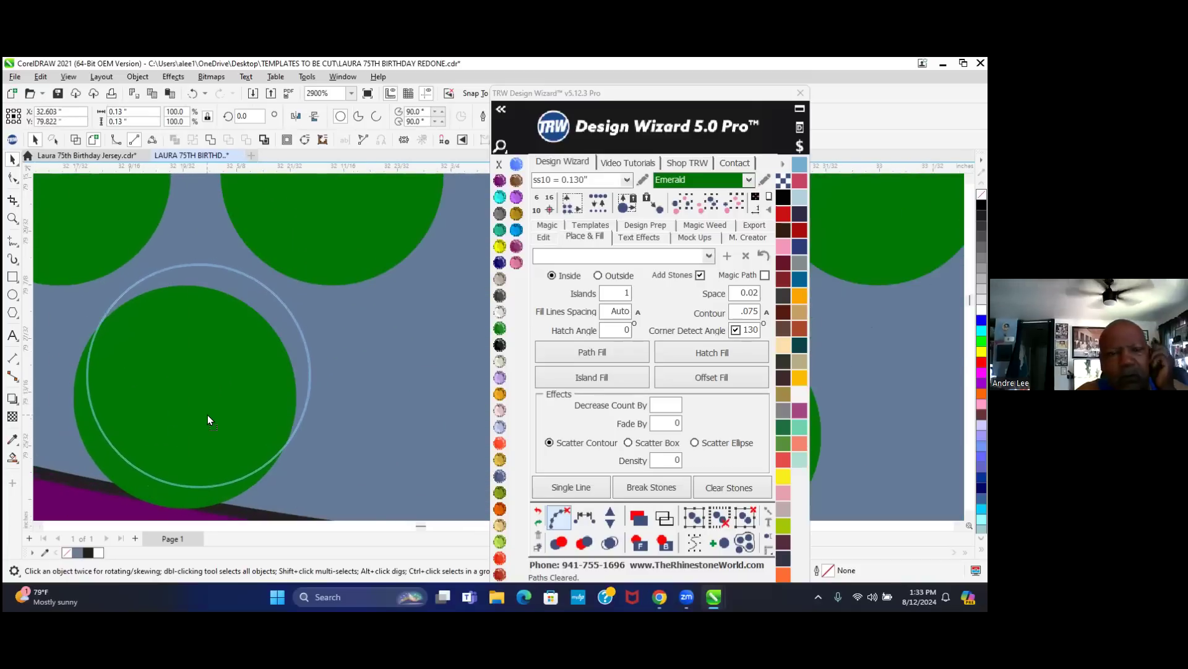
{"action": "scroll", "coordinate": [155, 427], "scroll_direction": "down", "scroll_amount": 3}
{"action": "scroll", "coordinate": [104, 453], "scroll_direction": "down", "scroll_amount": 3}
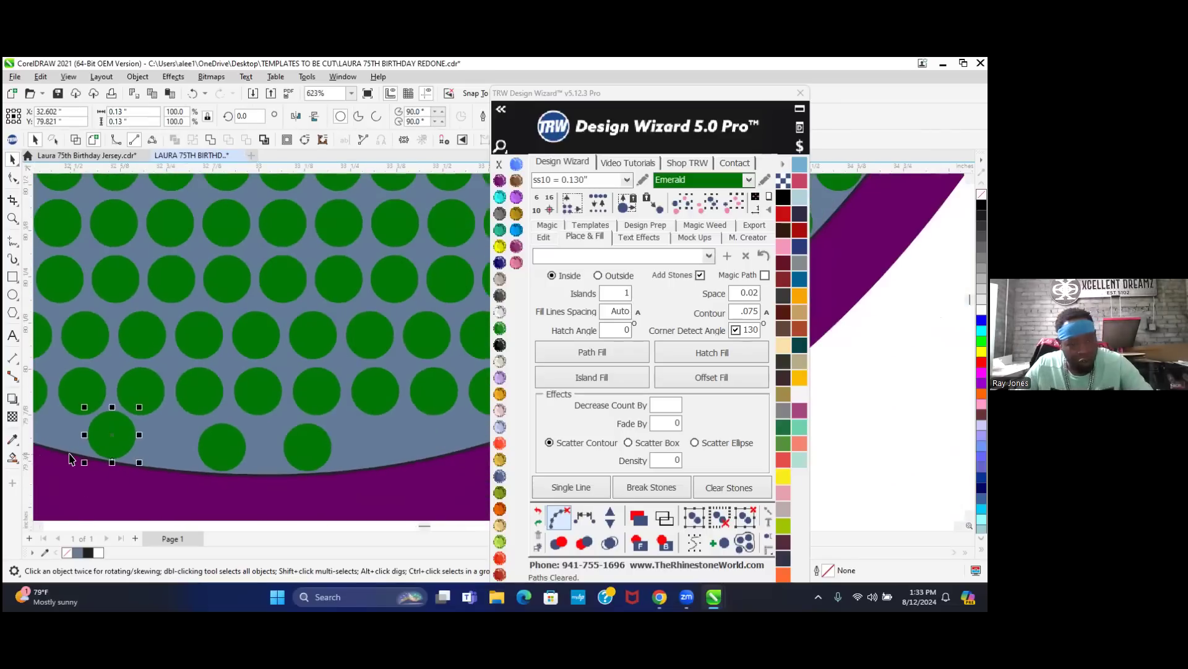
{"action": "left_click_drag", "start_coordinate": [211, 436], "coordinate": [404, 458]}
{"action": "left_click_drag", "start_coordinate": [414, 451], "coordinate": [404, 453]}
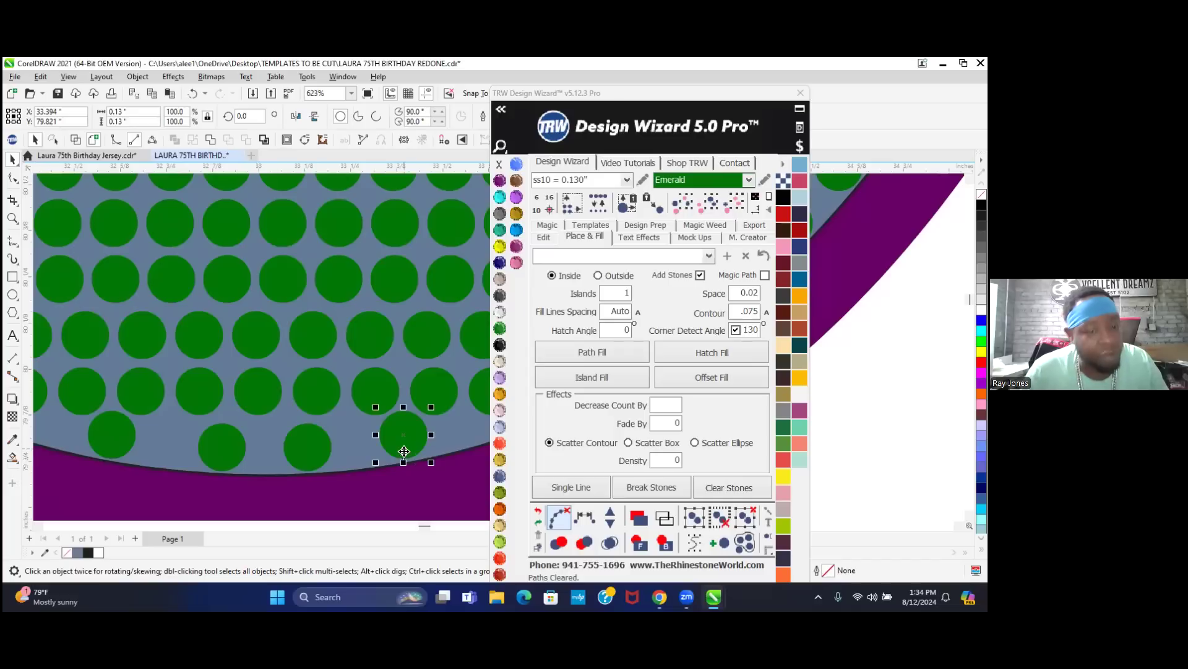
- Select the four bottom-row stones and save the document
{"action": "left_click", "coordinate": [301, 451], "text": "shift"}
{"action": "left_click", "coordinate": [230, 447], "text": "shift"}
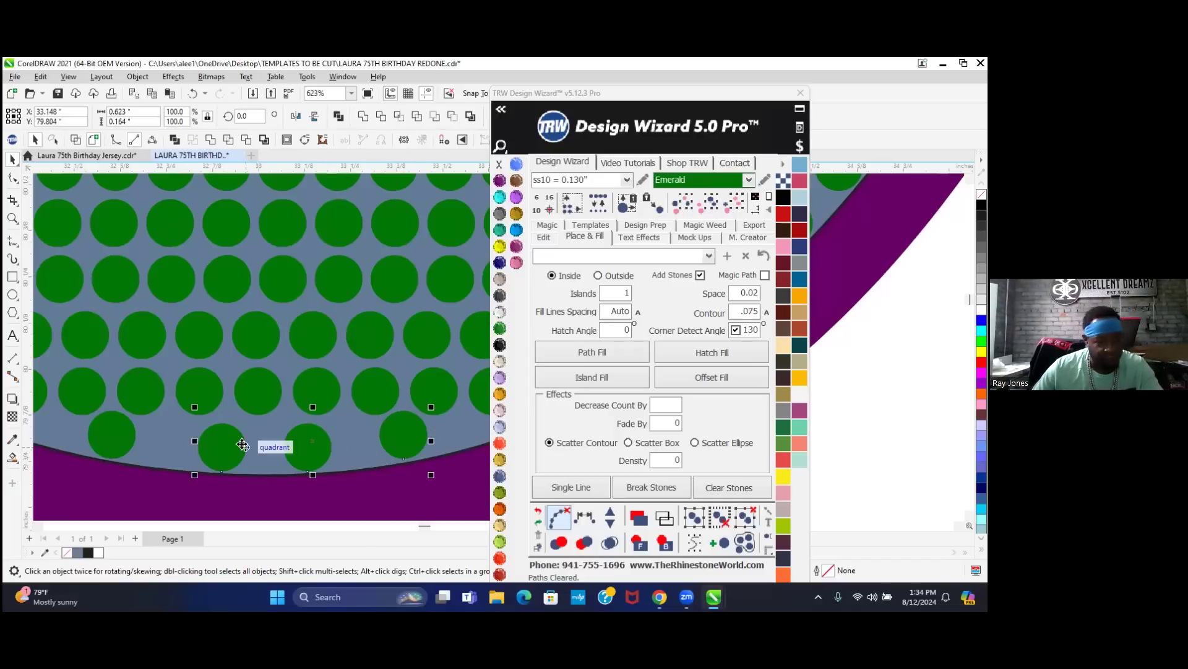
{"action": "left_click", "coordinate": [114, 441], "text": "shift"}
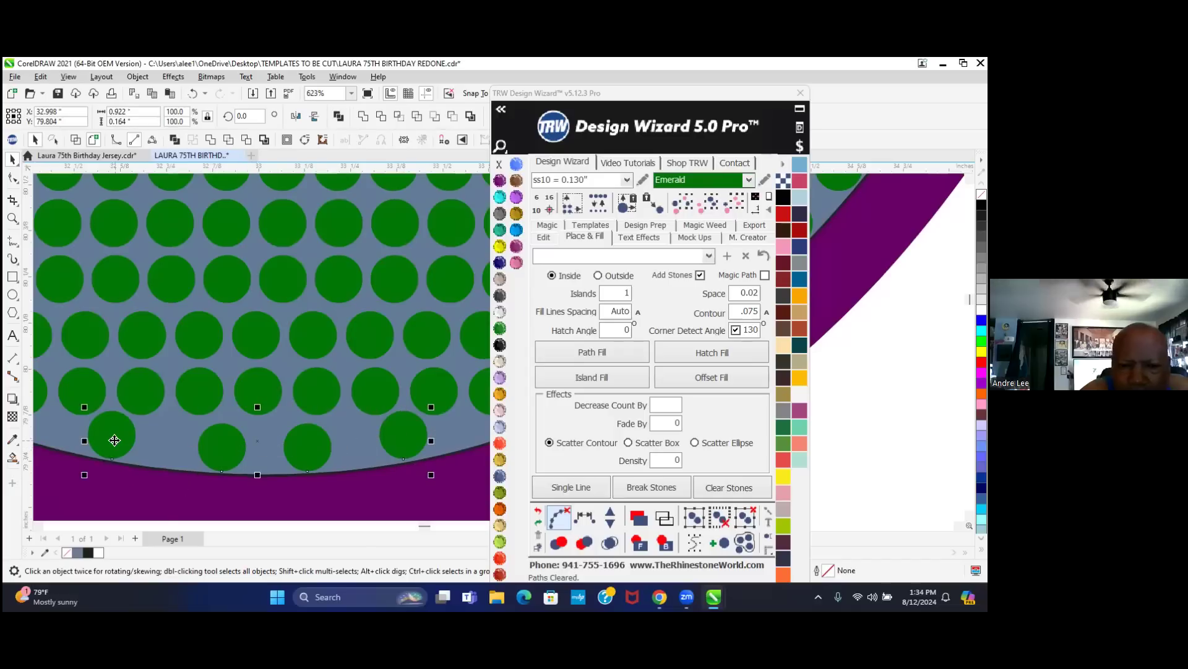
{"action": "key", "text": "ctrl+s"}
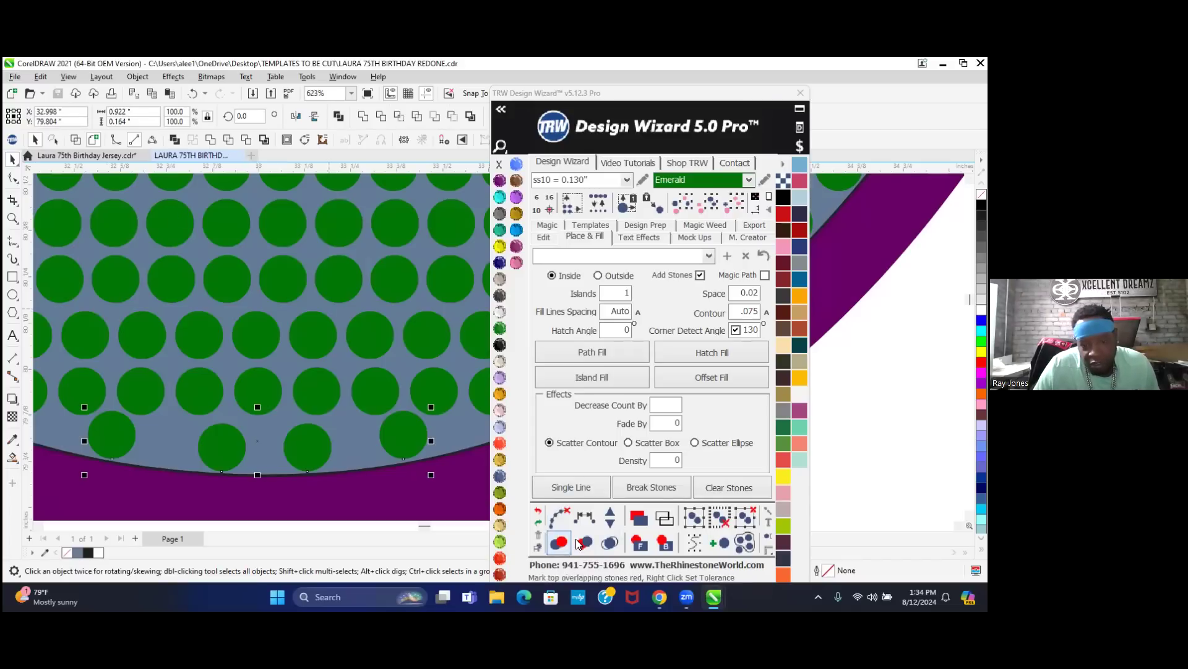
- Respace the row and add two stones so six sit evenly along the curve
{"action": "left_click", "coordinate": [575, 519]}
{"action": "left_click", "coordinate": [609, 513]}
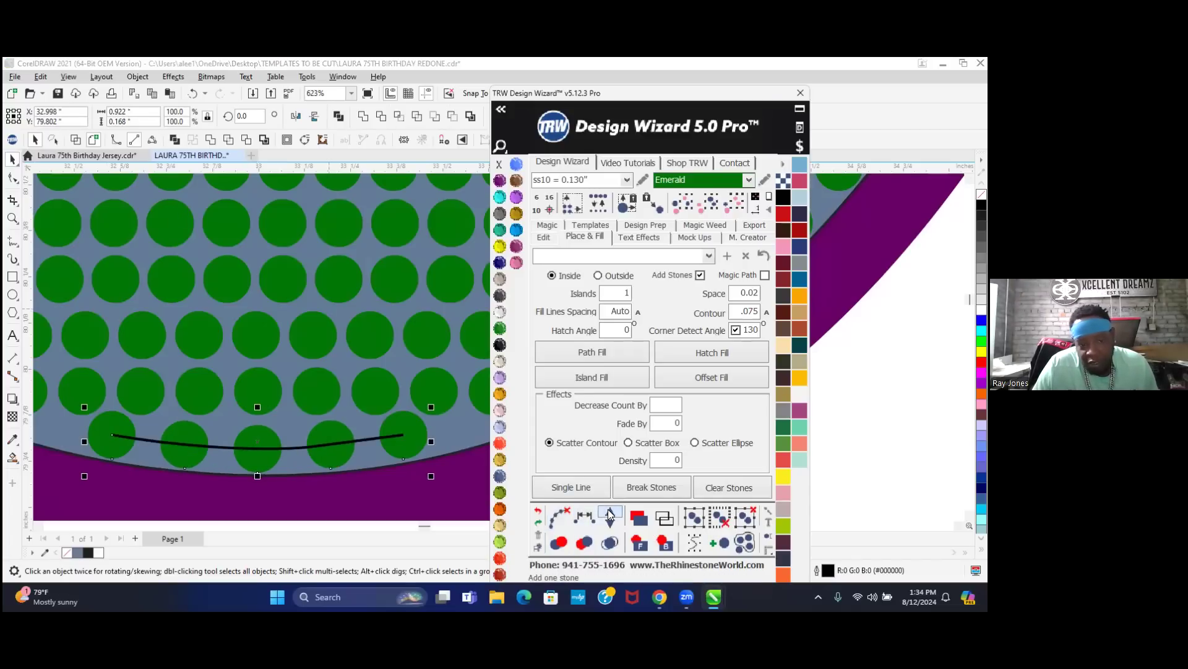
{"action": "left_click", "coordinate": [610, 512]}
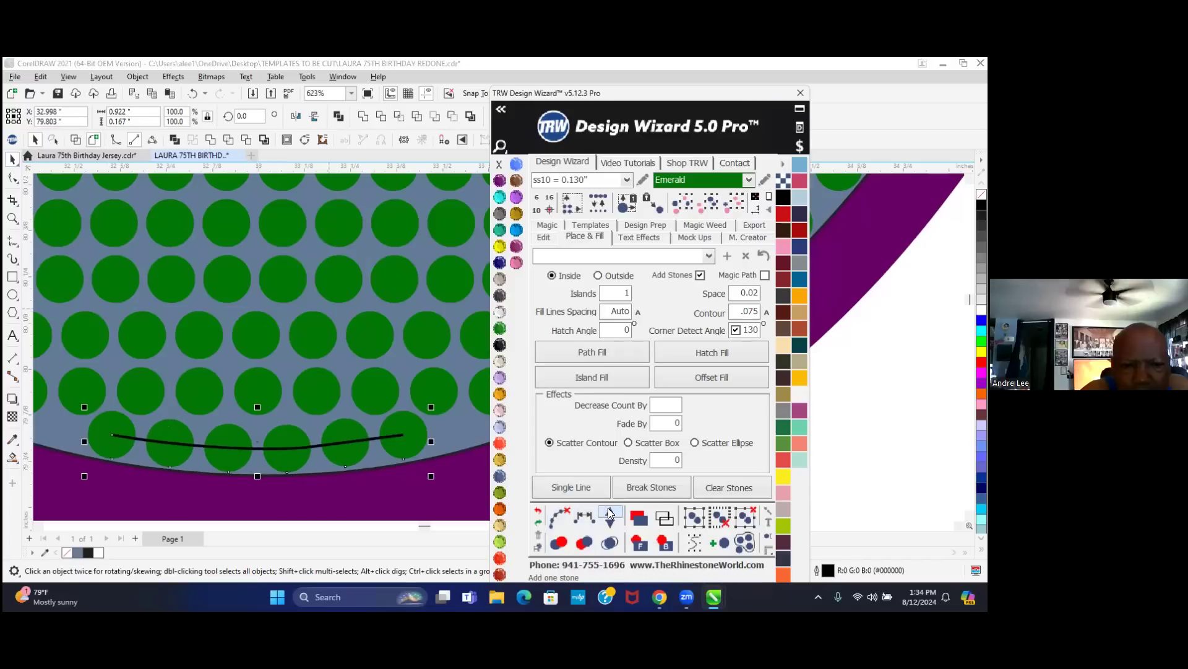
{"action": "left_click", "coordinate": [559, 518]}
{"action": "scroll", "coordinate": [363, 465], "scroll_direction": "down", "scroll_amount": 1}
{"action": "scroll", "coordinate": [363, 466], "scroll_direction": "down", "scroll_amount": 13}
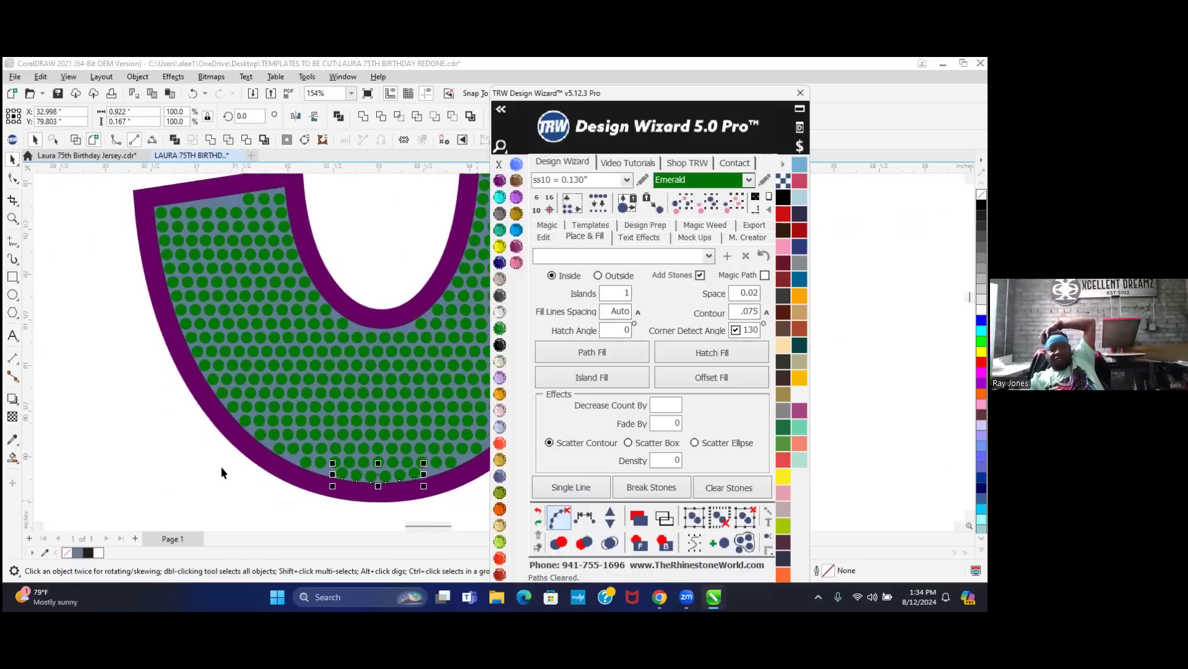
{"action": "scroll", "coordinate": [291, 399], "scroll_direction": "down", "scroll_amount": 4}
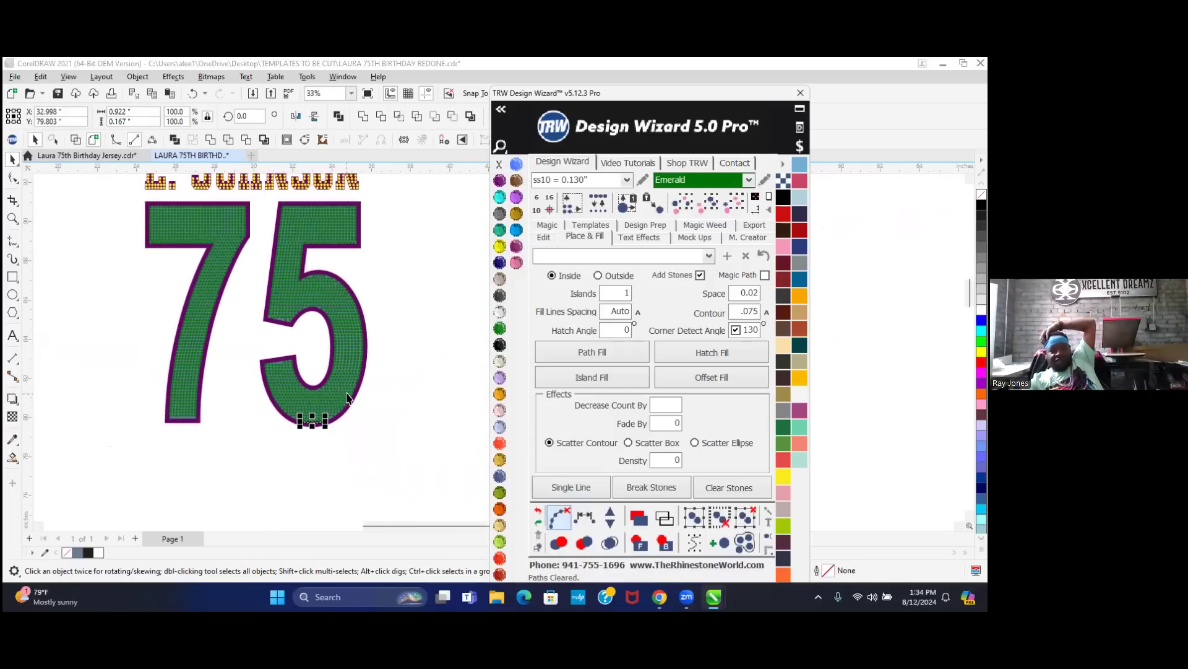
{"action": "scroll", "coordinate": [174, 434], "scroll_direction": "up", "scroll_amount": 2}
{"action": "scroll", "coordinate": [176, 432], "scroll_direction": "up", "scroll_amount": 13}
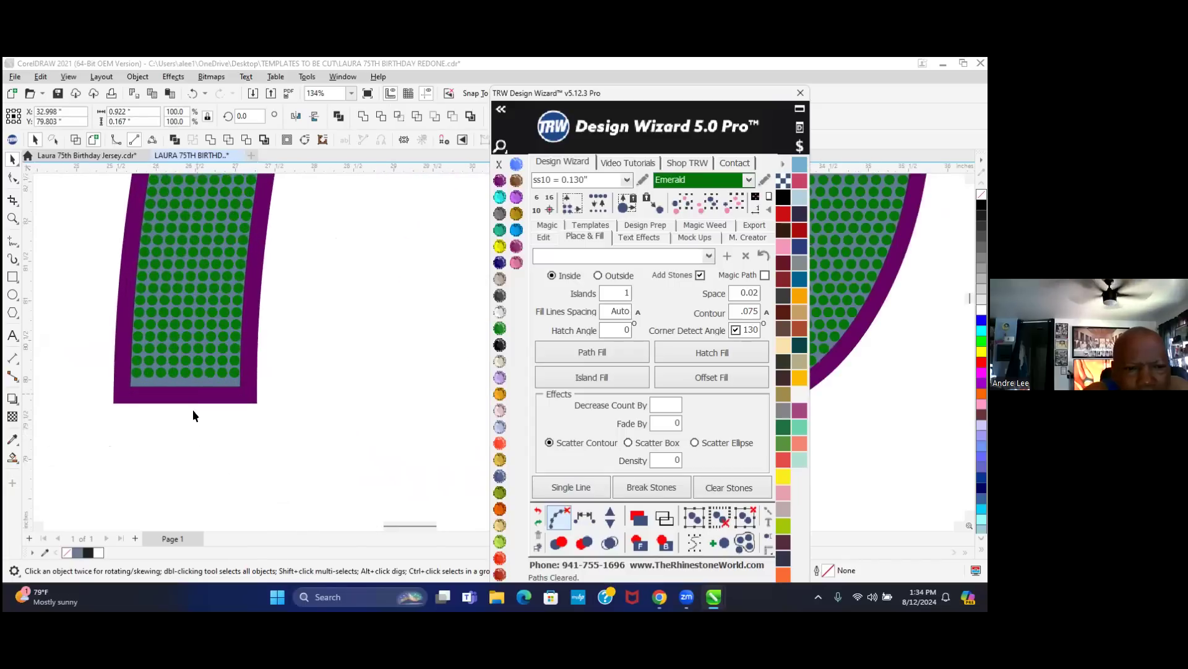
{"action": "scroll", "coordinate": [199, 385], "scroll_direction": "up", "scroll_amount": 4}
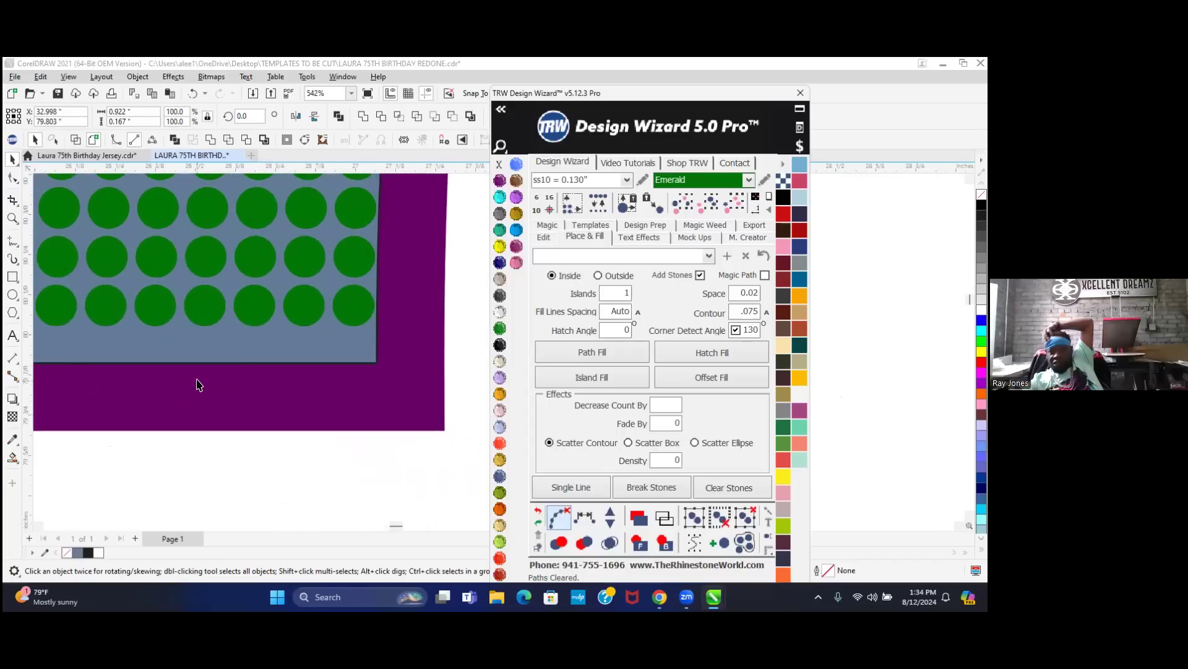
{"action": "scroll", "coordinate": [199, 396], "scroll_direction": "down", "scroll_amount": 10}
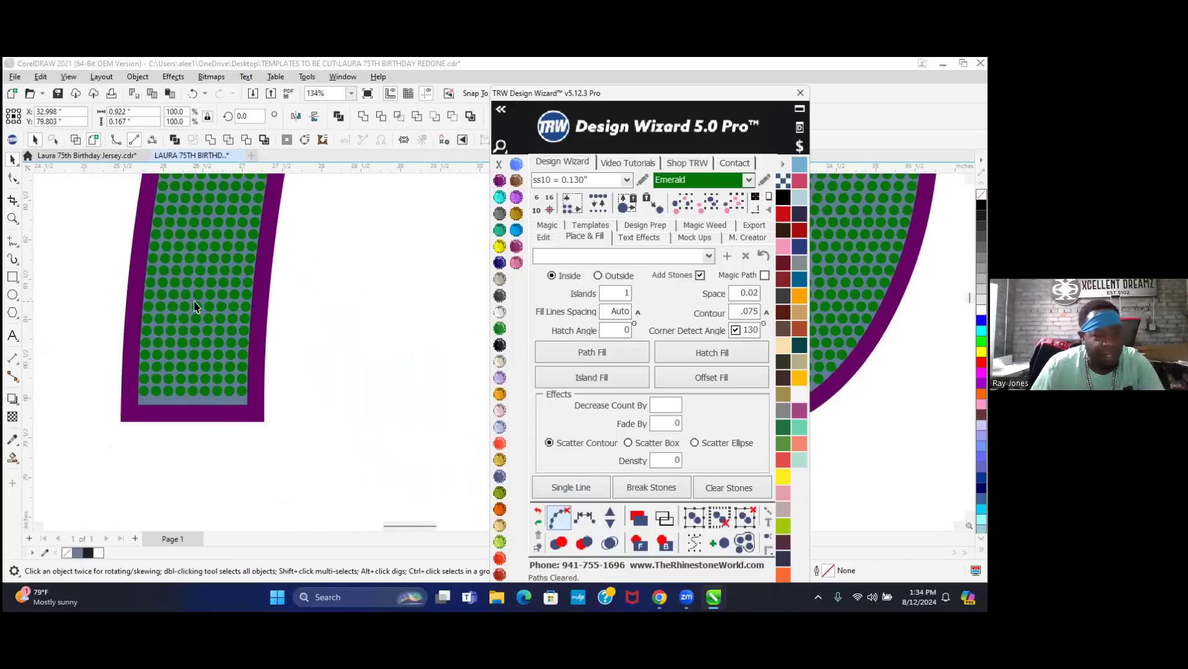
{"action": "scroll", "coordinate": [194, 306], "scroll_direction": "up", "scroll_amount": 3}
{"action": "left_click_drag", "start_coordinate": [362, 472], "coordinate": [136, 426]}
{"action": "left_click_drag", "start_coordinate": [204, 523], "coordinate": [345, 463]}
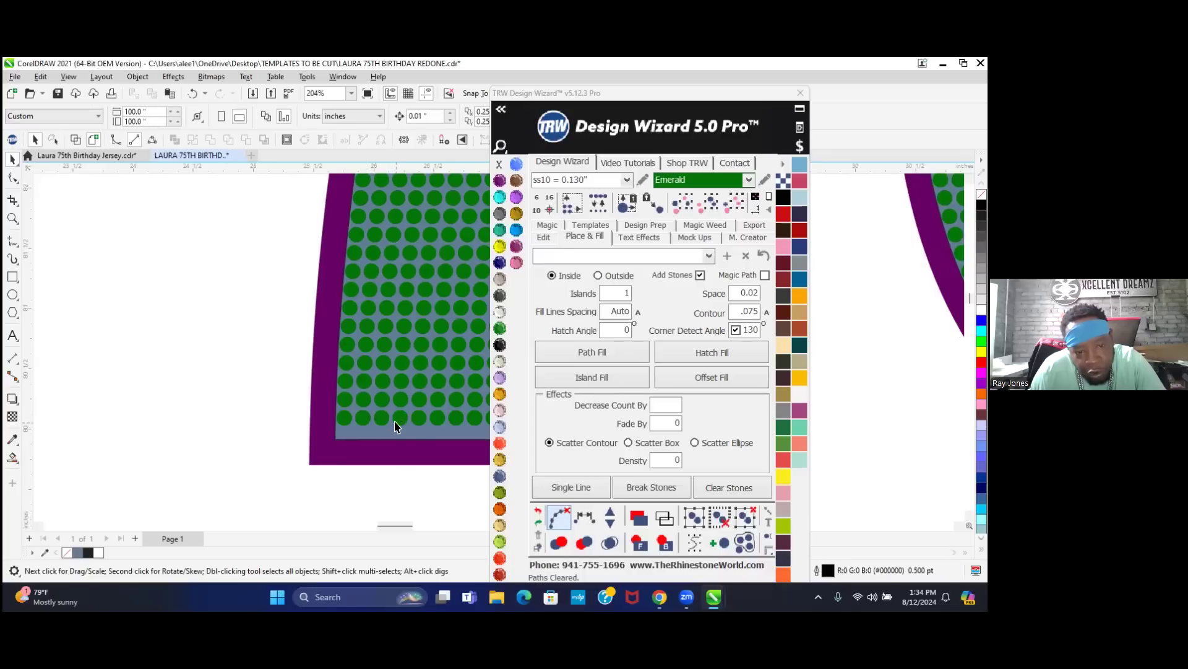
{"action": "scroll", "coordinate": [415, 427], "scroll_direction": "down", "scroll_amount": 2}
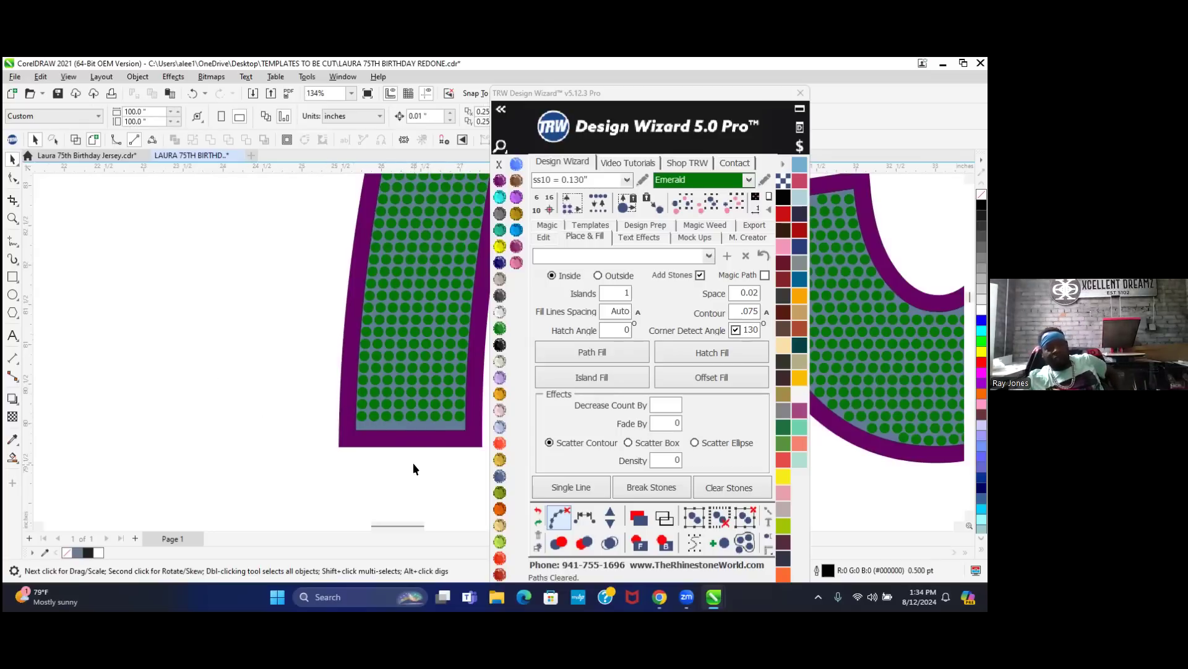
{"action": "scroll", "coordinate": [270, 470], "scroll_direction": "down", "scroll_amount": 6}
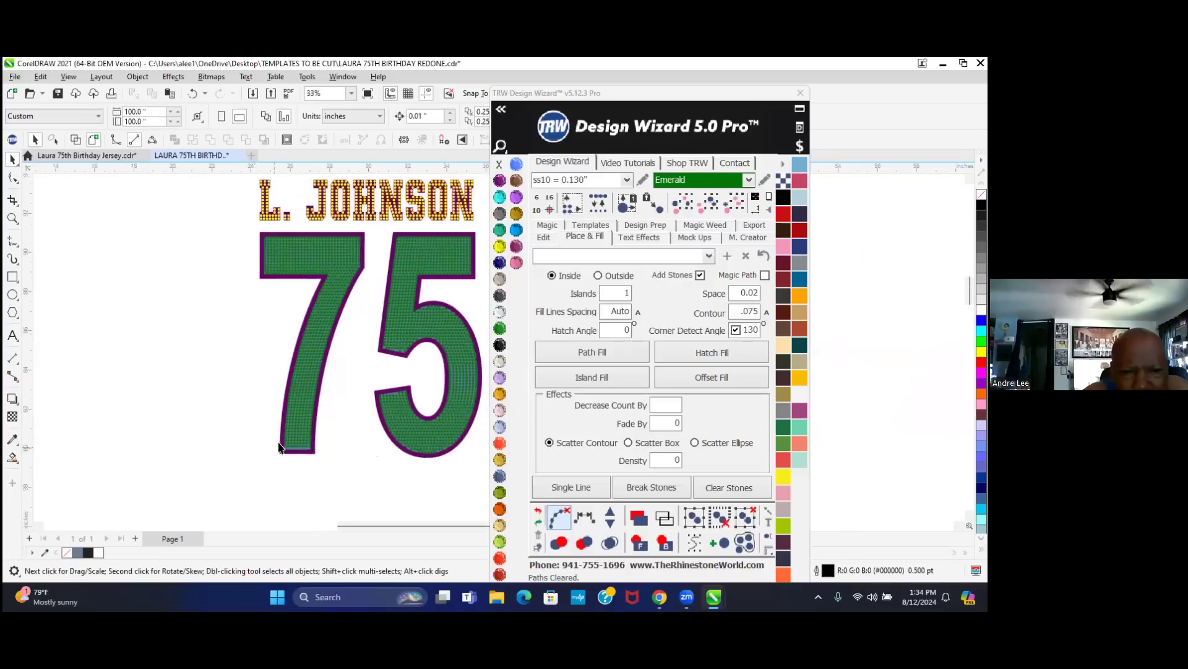
{"action": "scroll", "coordinate": [279, 446], "scroll_direction": "down", "scroll_amount": 1}
{"action": "scroll", "coordinate": [396, 235], "scroll_direction": "up", "scroll_amount": 1}
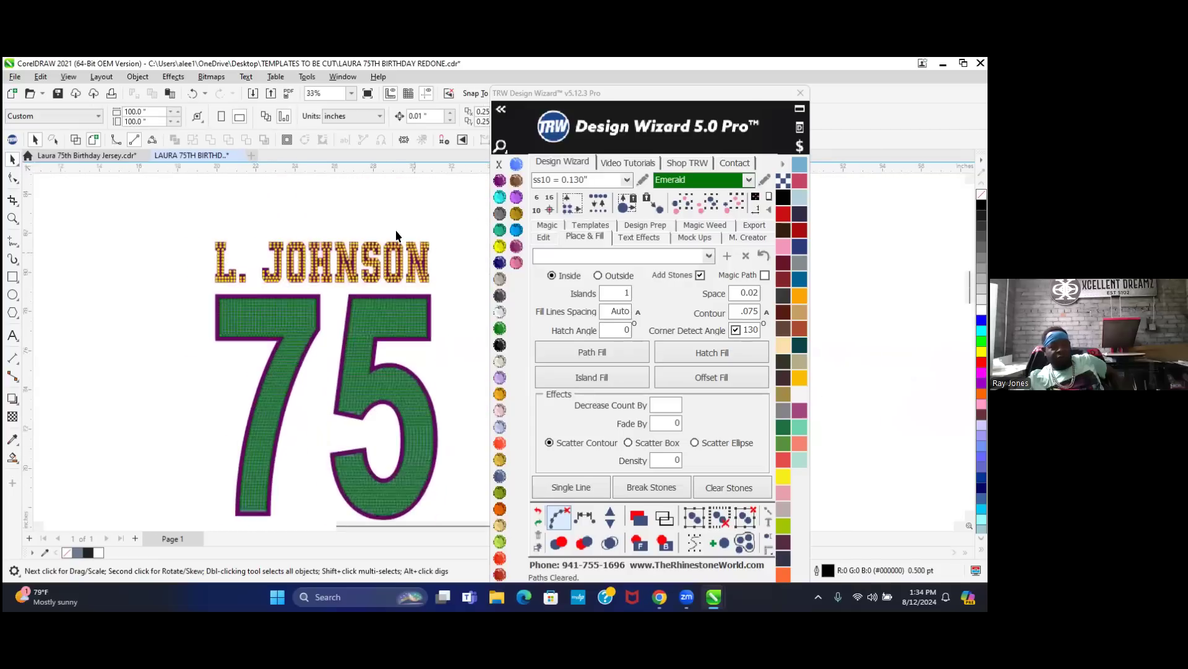
{"action": "scroll", "coordinate": [396, 235], "scroll_direction": "up", "scroll_amount": 6}
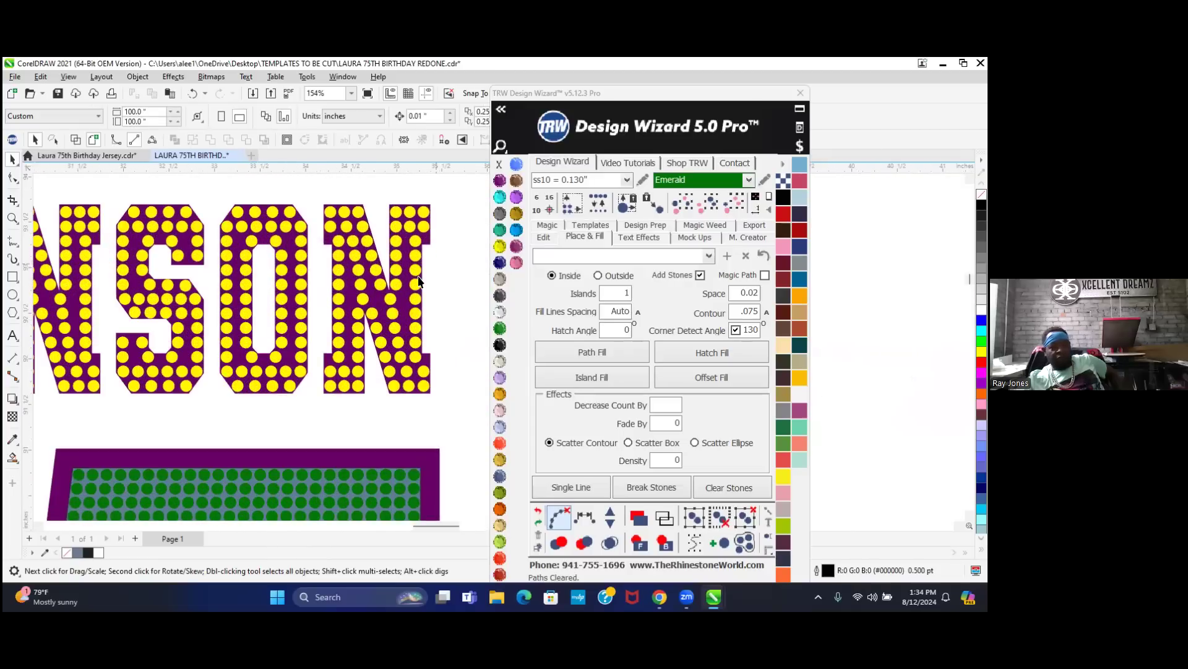
{"action": "scroll", "coordinate": [419, 282], "scroll_direction": "up", "scroll_amount": 3}
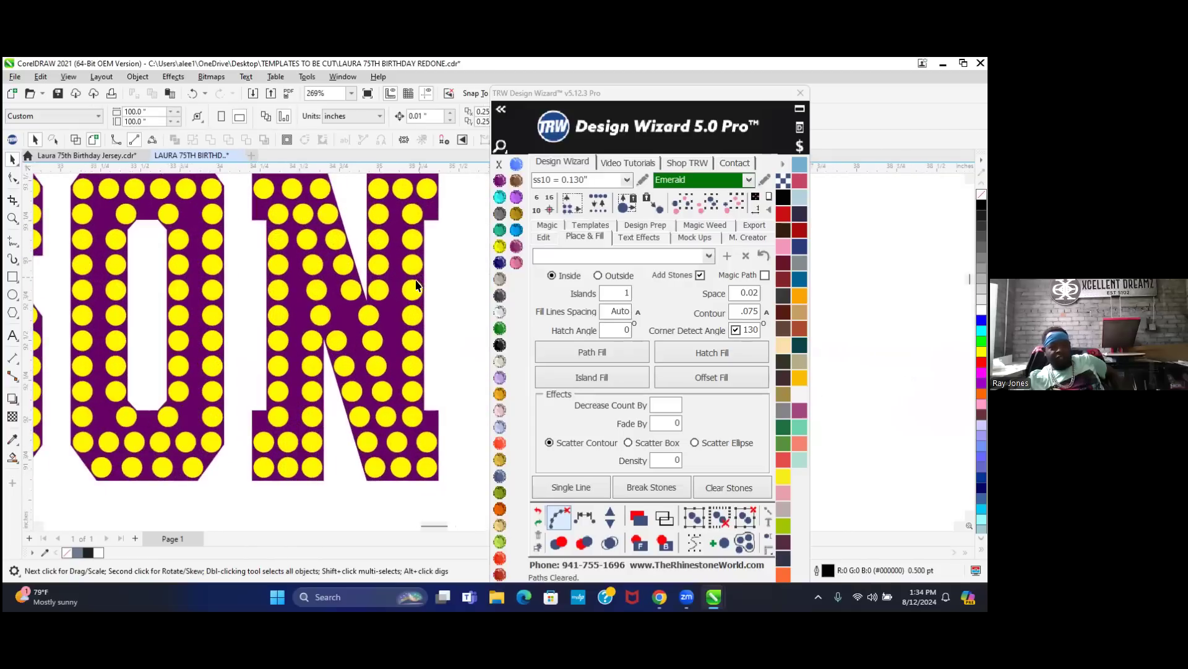
{"action": "left_click", "coordinate": [388, 323]}
{"action": "left_click", "coordinate": [730, 312]}
{"action": "type", "text": ".12"}
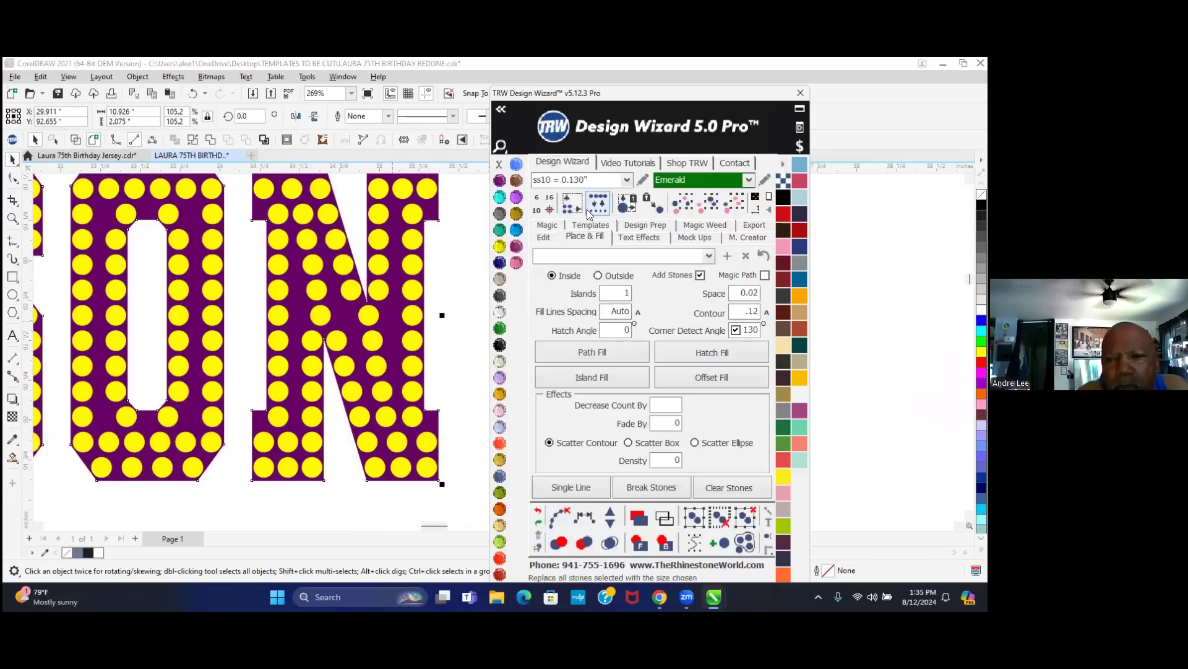
{"action": "left_click", "coordinate": [598, 276]}
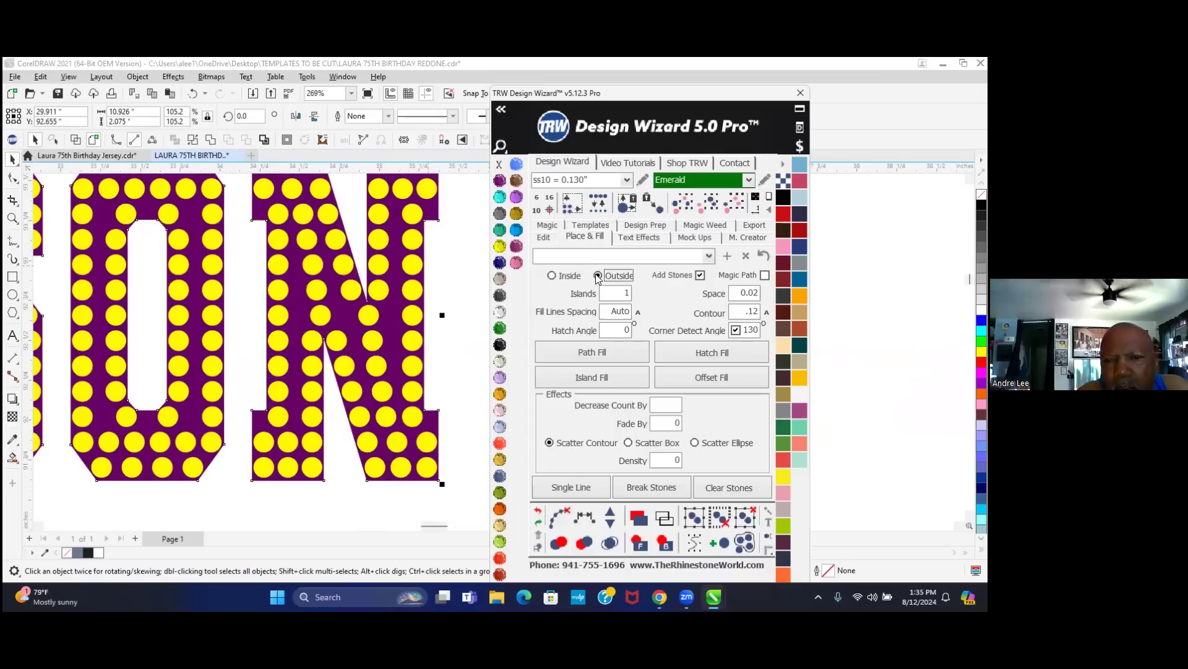
{"action": "left_click", "coordinate": [700, 274]}
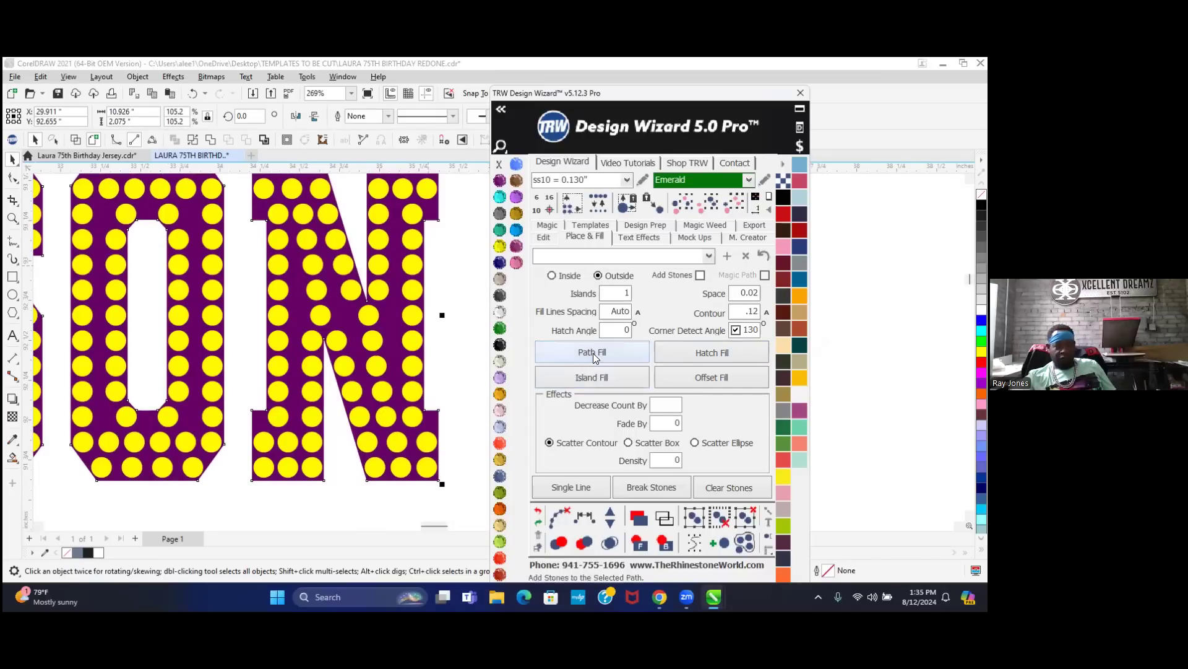
{"action": "left_click", "coordinate": [582, 373]}
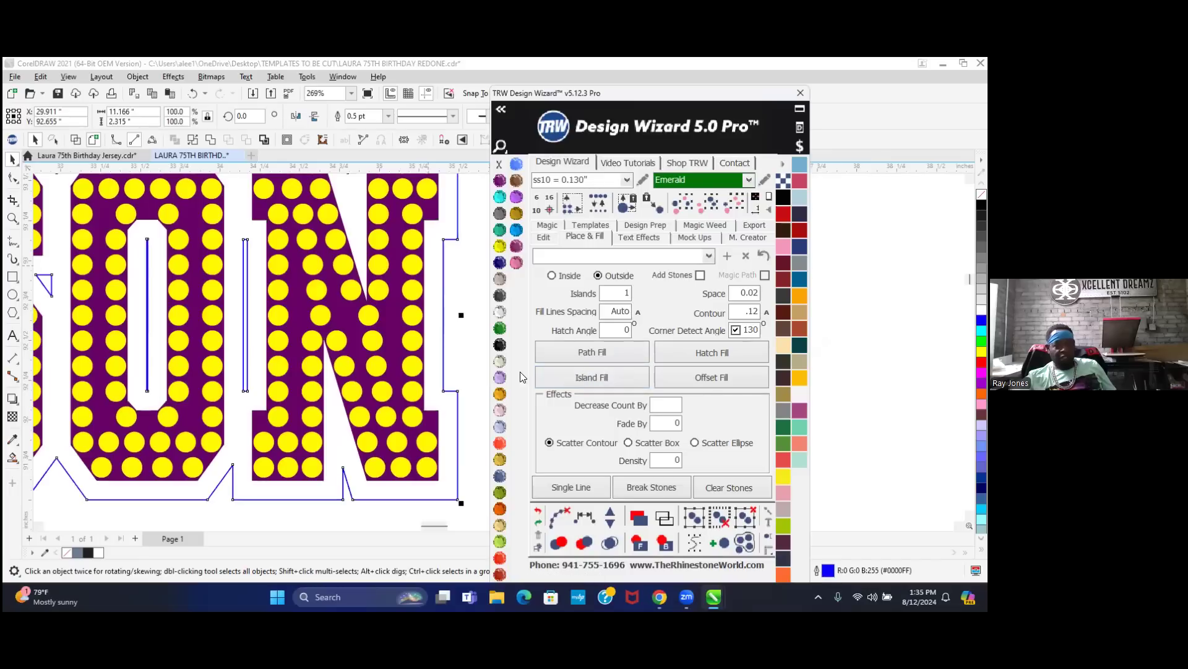
{"action": "scroll", "coordinate": [362, 390], "scroll_direction": "down", "scroll_amount": 3}
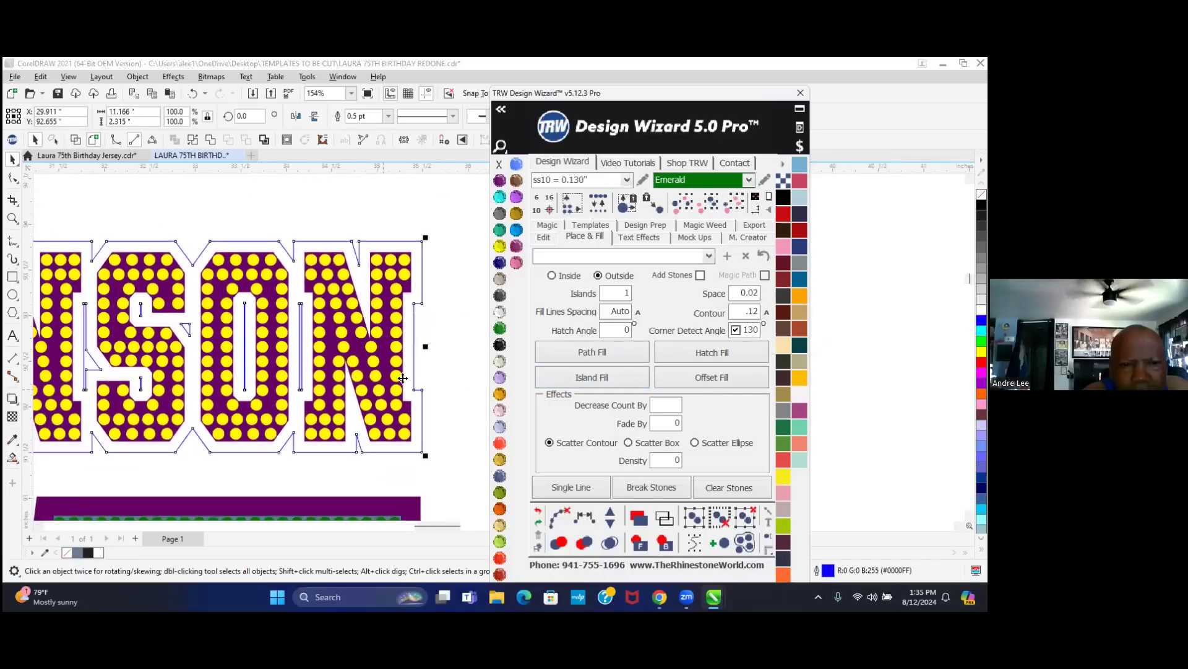
{"action": "left_click", "coordinate": [499, 345]}
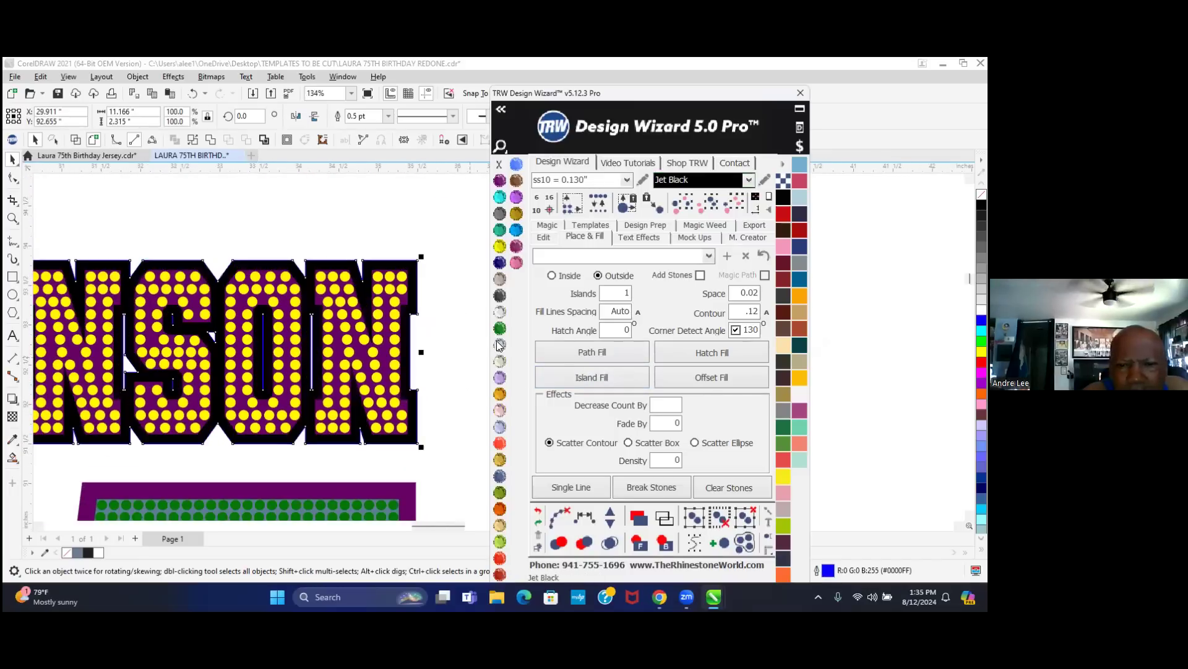
{"action": "right_click", "coordinate": [499, 165]}
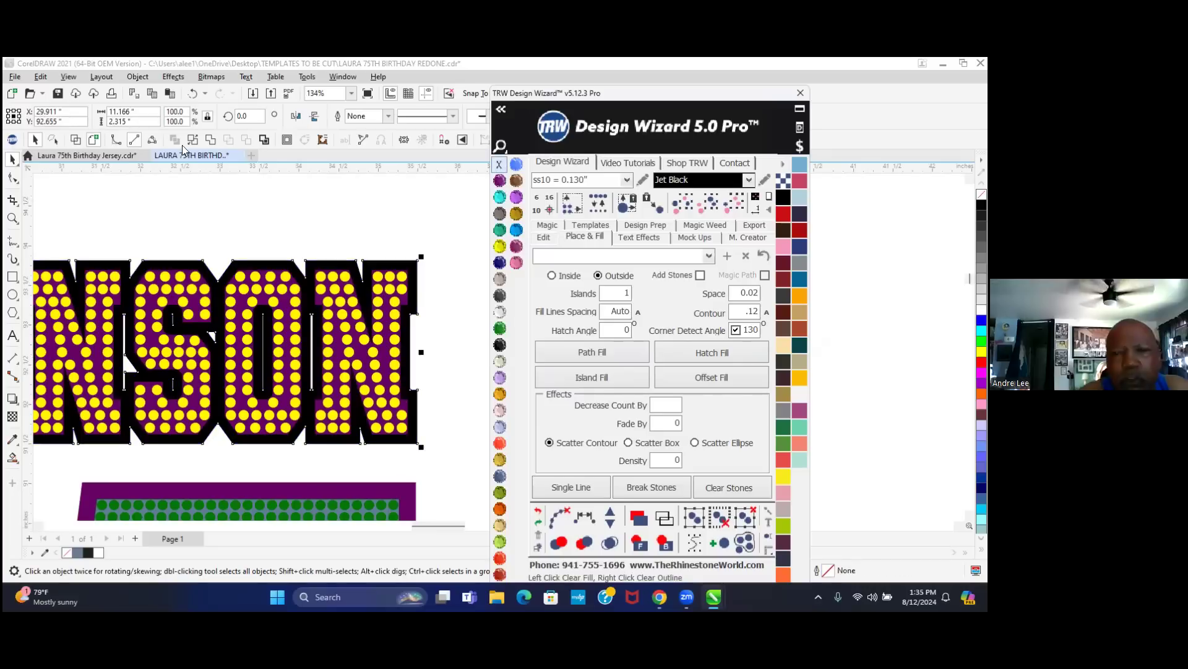
{"action": "scroll", "coordinate": [328, 250], "scroll_direction": "down", "scroll_amount": 1}
{"action": "scroll", "coordinate": [358, 260], "scroll_direction": "down", "scroll_amount": 4}
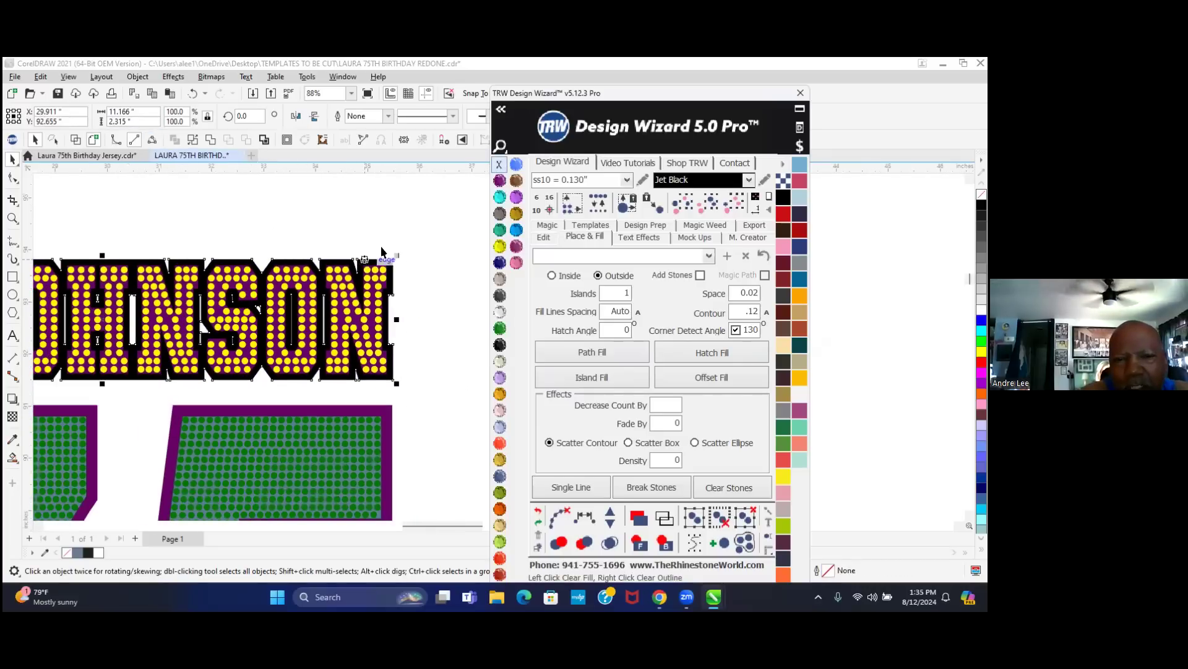
- Select all the purple letter backings and combine them into one shape
{"action": "left_click", "coordinate": [399, 217]}
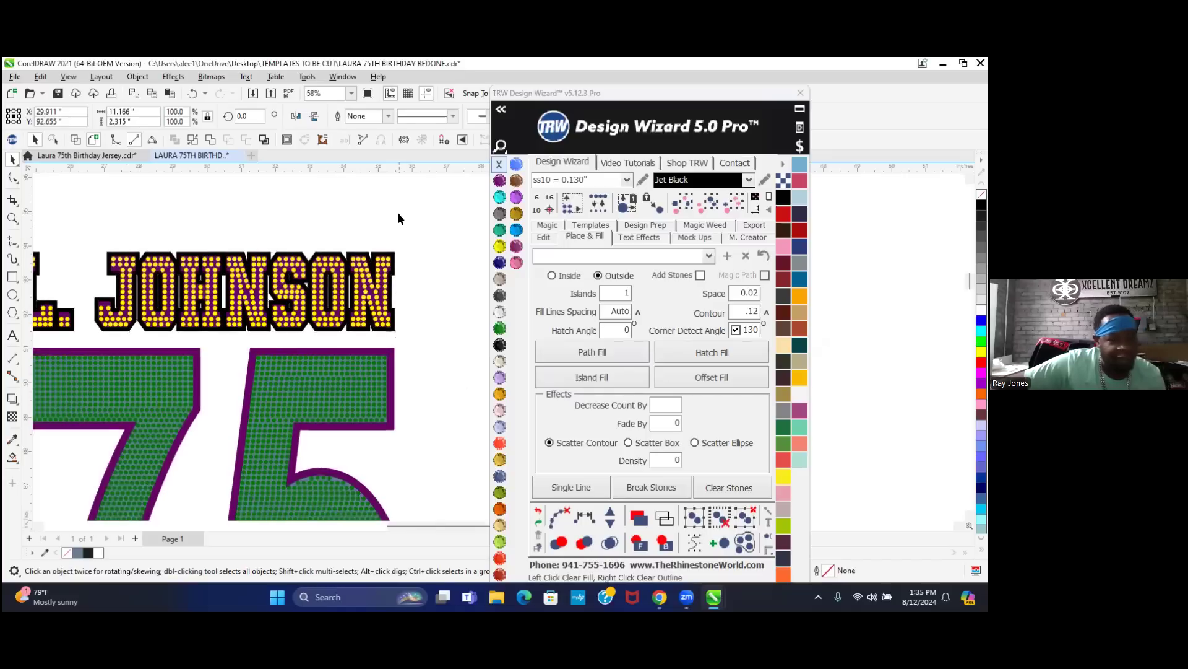
{"action": "scroll", "coordinate": [328, 284], "scroll_direction": "up", "scroll_amount": 1}
{"action": "scroll", "coordinate": [328, 283], "scroll_direction": "up", "scroll_amount": 8}
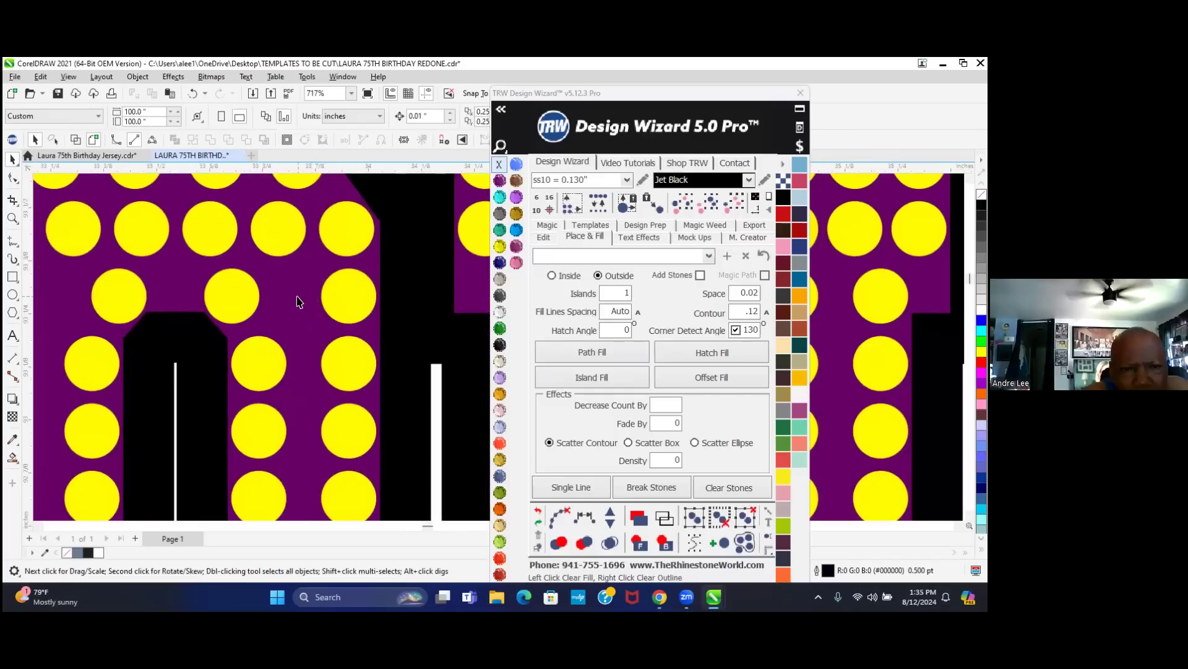
{"action": "left_click", "coordinate": [295, 302]}
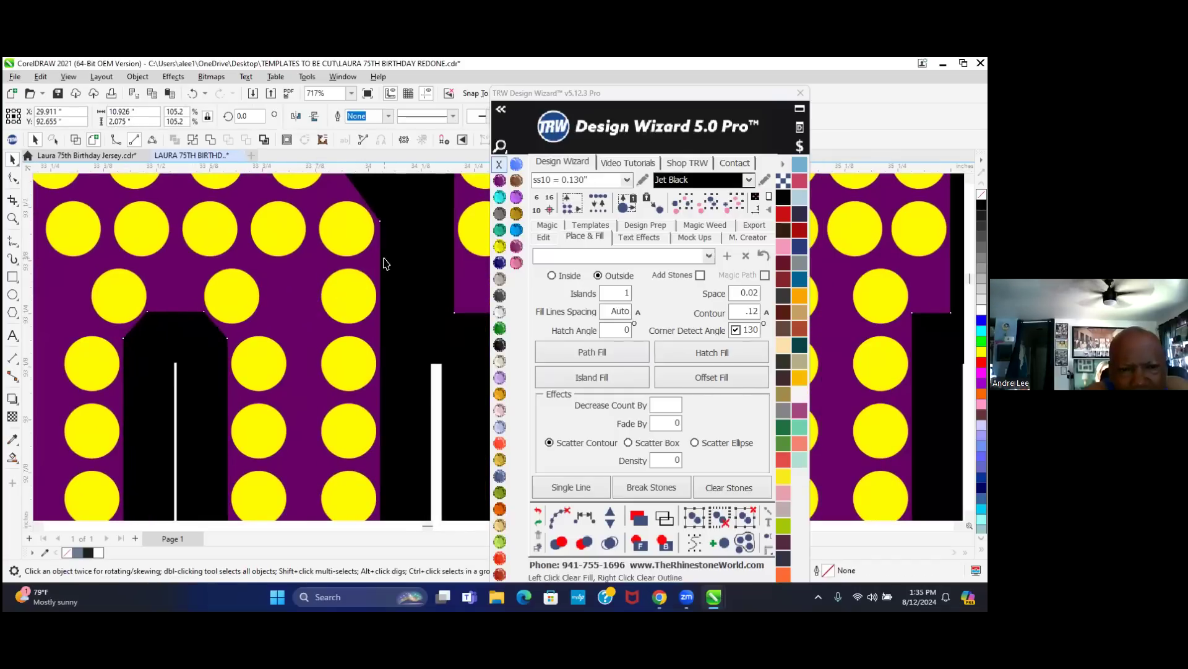
{"action": "left_click", "coordinate": [416, 267], "text": "shift"}
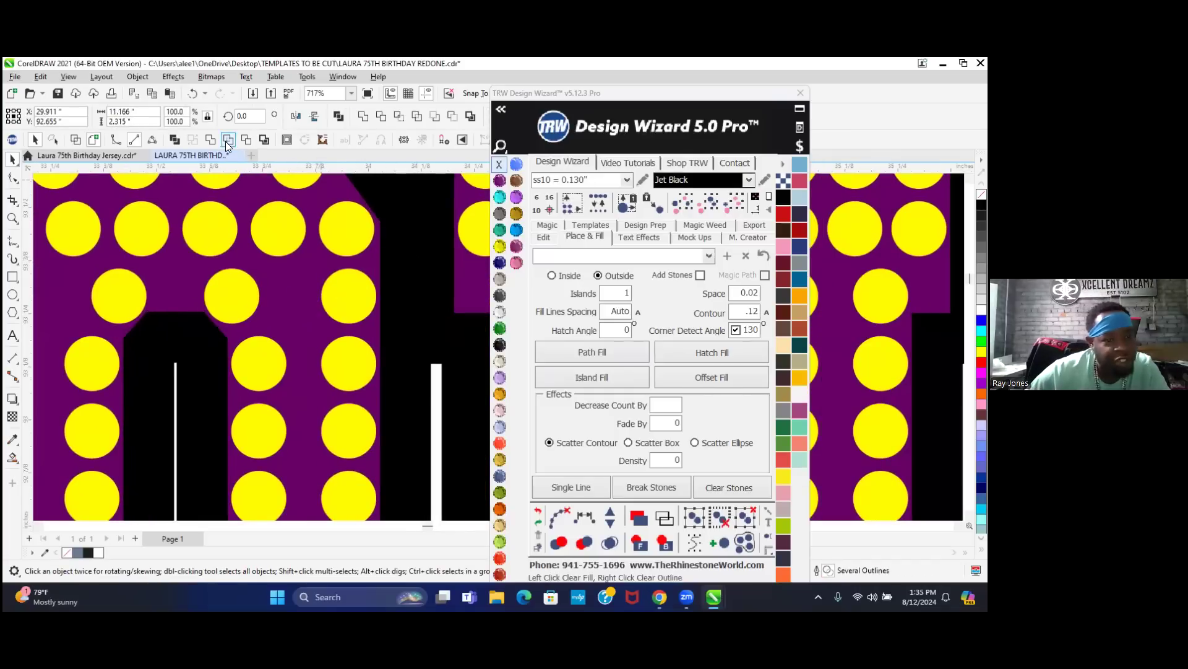
{"action": "left_click", "coordinate": [246, 141]}
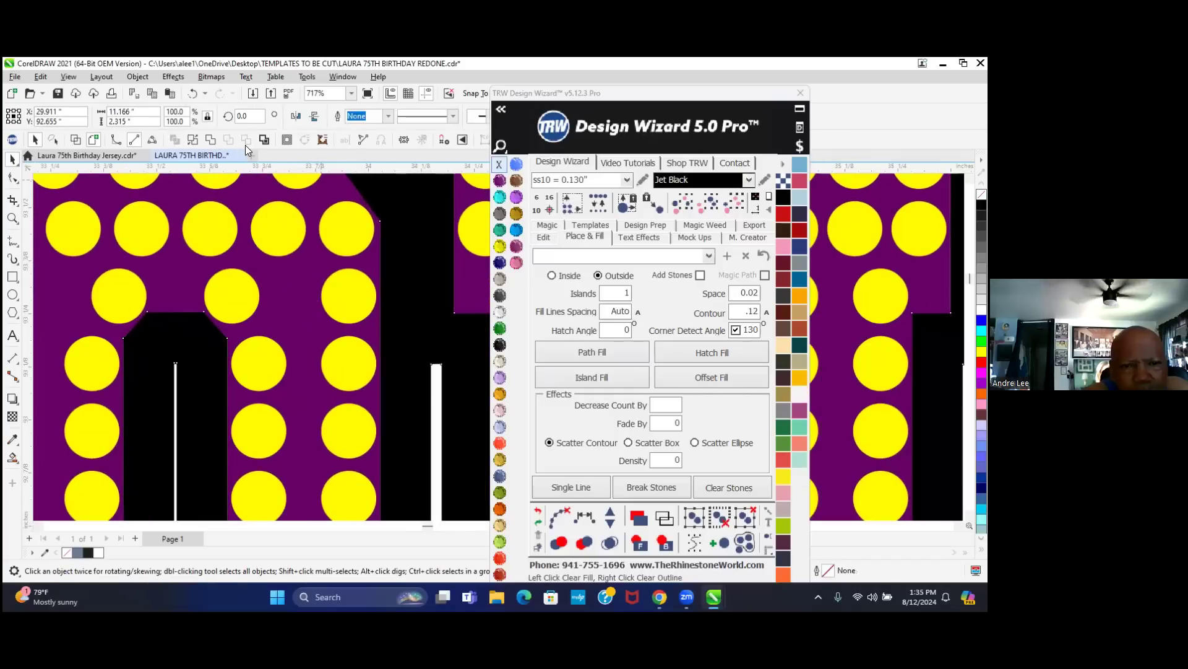
{"action": "scroll", "coordinate": [303, 319], "scroll_direction": "down", "scroll_amount": 6}
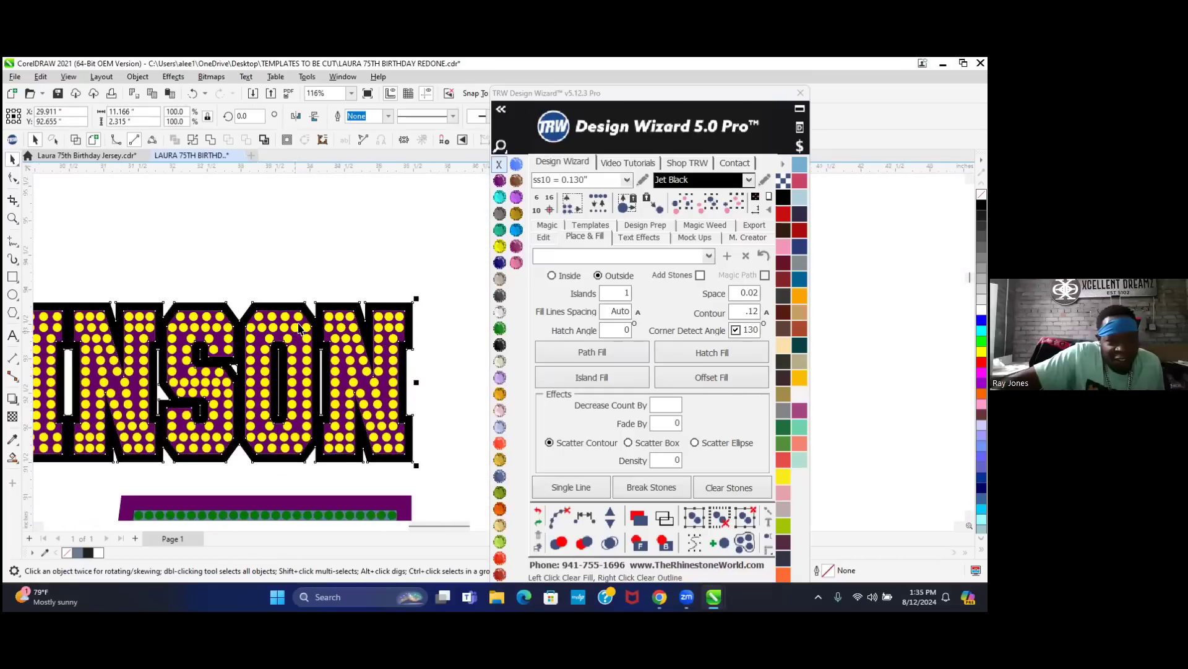
{"action": "left_click", "coordinate": [343, 260]}
{"action": "scroll", "coordinate": [362, 278], "scroll_direction": "down", "scroll_amount": 2}
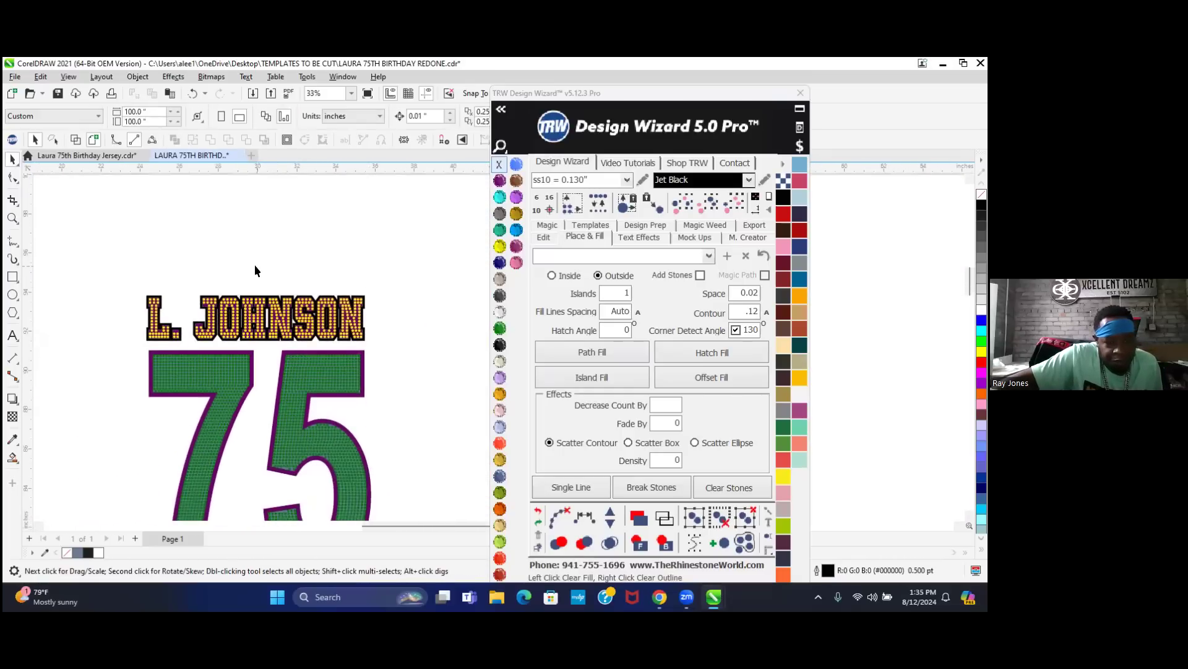
- Check the 75's purple border, then start a new 13 x 19 inch, 300 dpi document
{"action": "scroll", "coordinate": [265, 249], "scroll_direction": "down", "scroll_amount": 1}
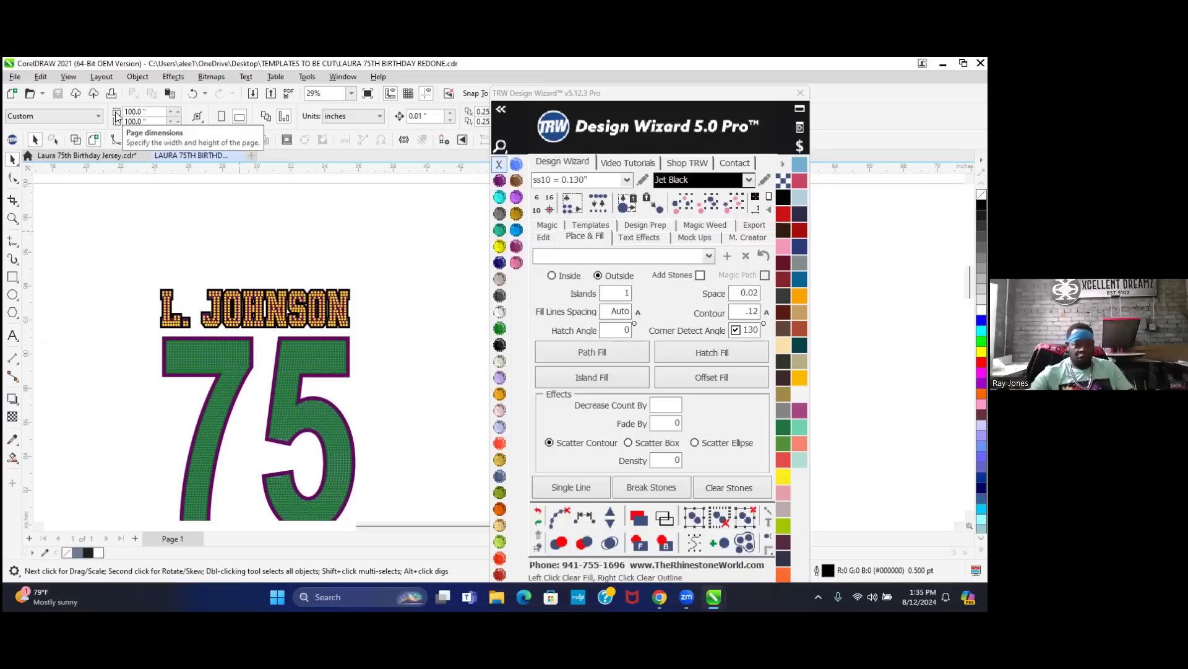
{"action": "scroll", "coordinate": [225, 345], "scroll_direction": "up", "scroll_amount": 4}
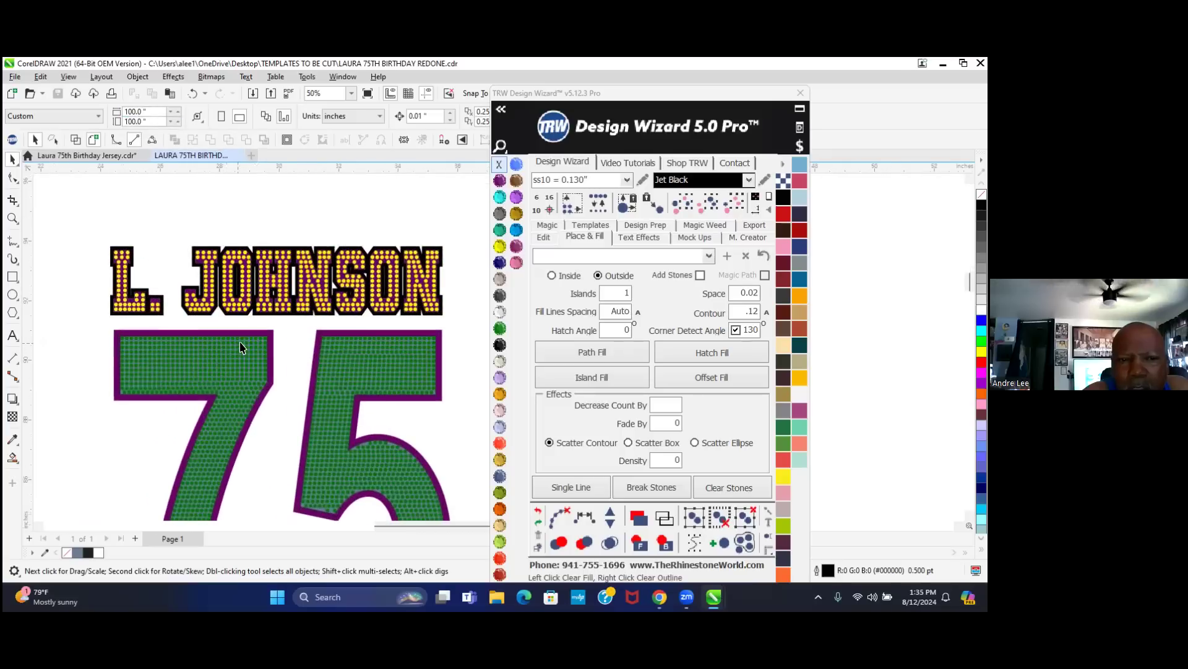
{"action": "scroll", "coordinate": [263, 339], "scroll_direction": "up", "scroll_amount": 4}
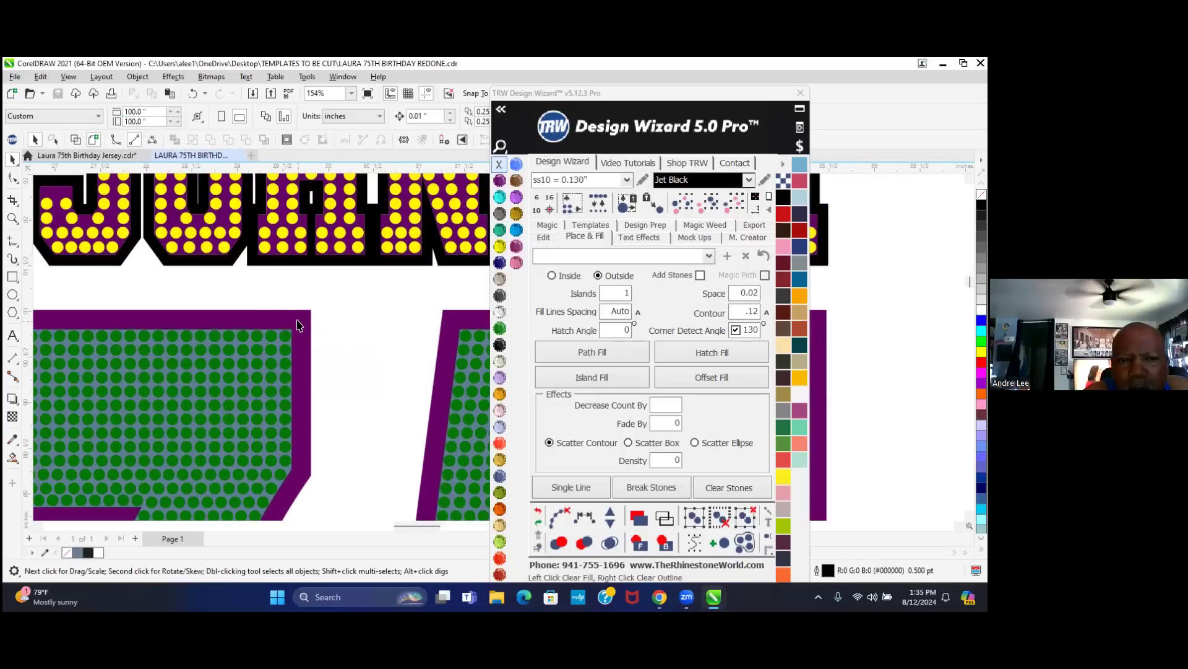
{"action": "left_click", "coordinate": [298, 325]}
{"action": "scroll", "coordinate": [253, 346], "scroll_direction": "up", "scroll_amount": 2}
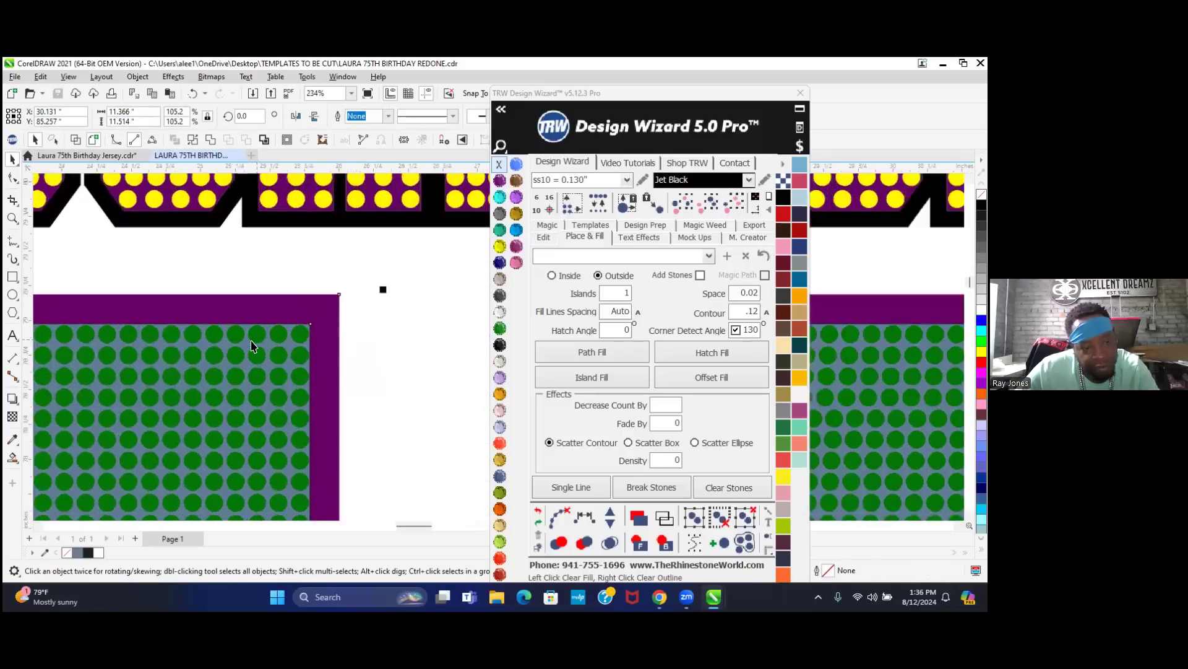
{"action": "scroll", "coordinate": [251, 345], "scroll_direction": "up", "scroll_amount": 3}
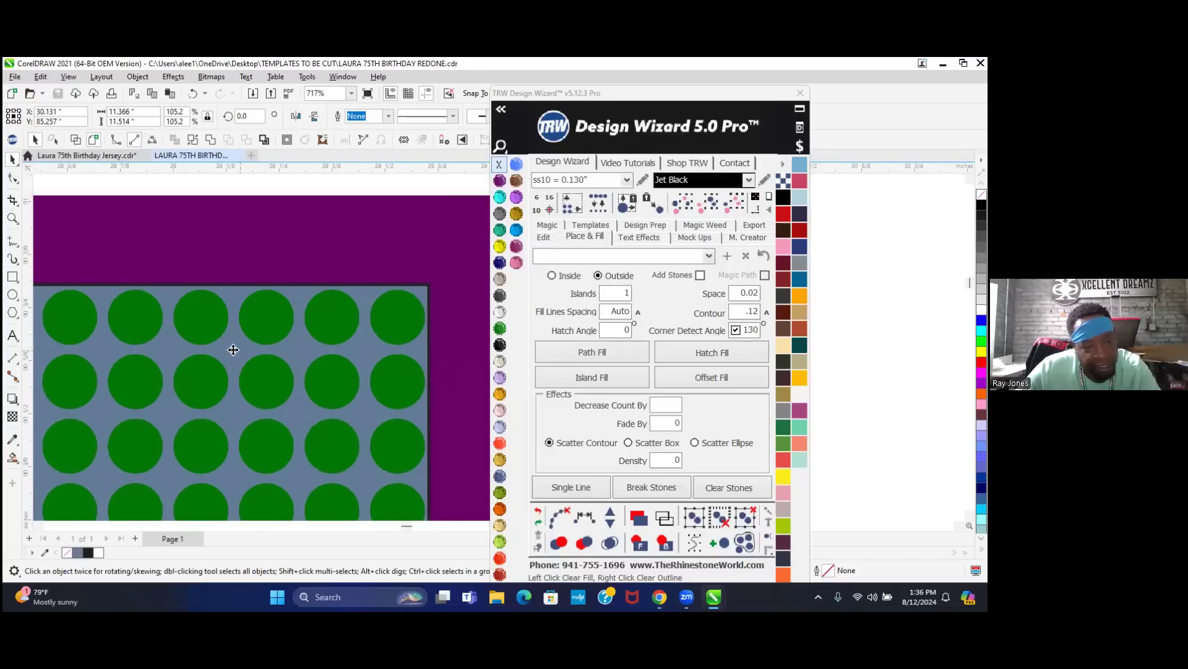
{"action": "scroll", "coordinate": [233, 350], "scroll_direction": "down", "scroll_amount": 3}
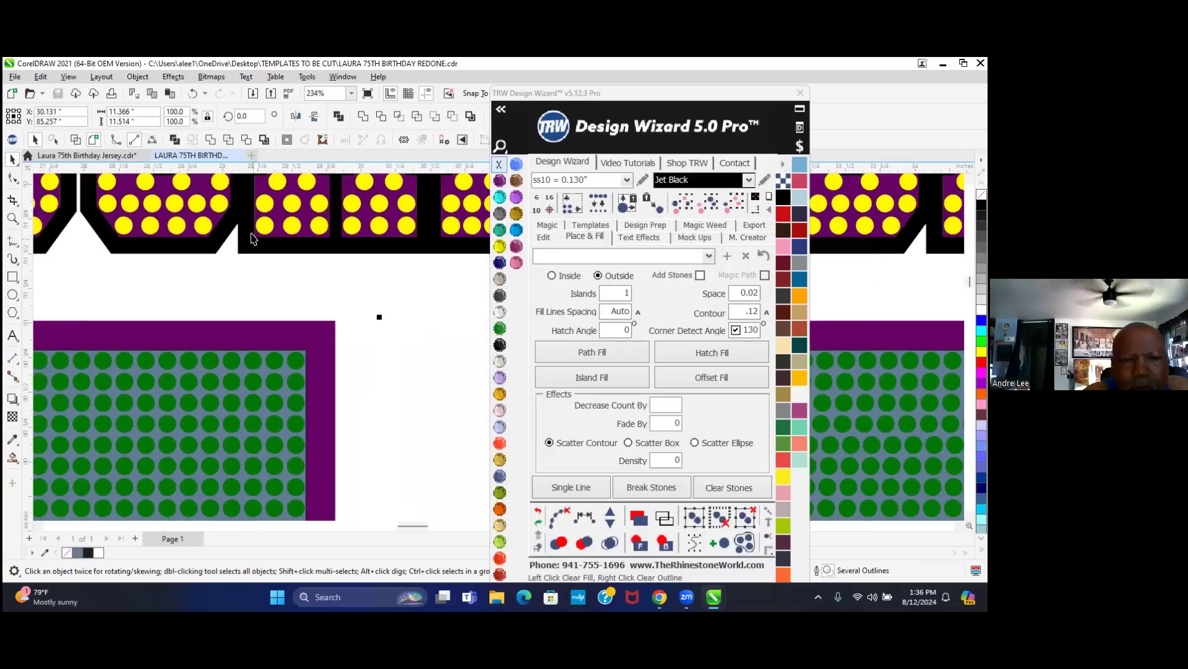
{"action": "scroll", "coordinate": [252, 237], "scroll_direction": "up", "scroll_amount": 1}
{"action": "left_click", "coordinate": [262, 225]}
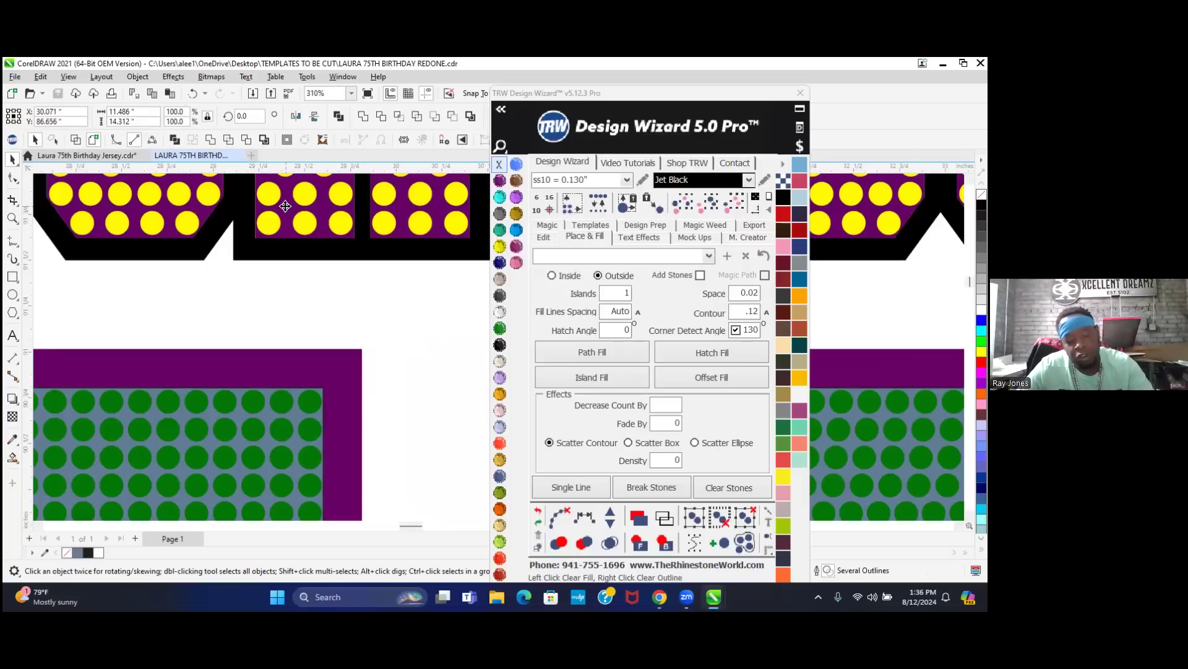
{"action": "left_click", "coordinate": [249, 155]}
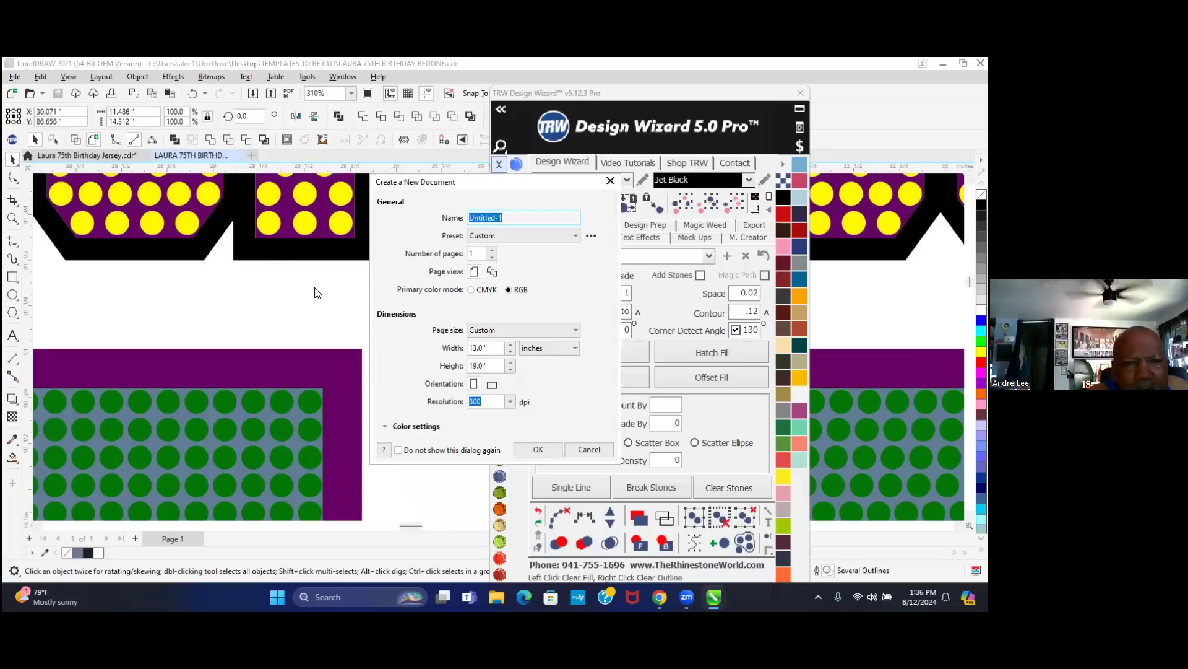
{"action": "left_click", "coordinate": [538, 449]}
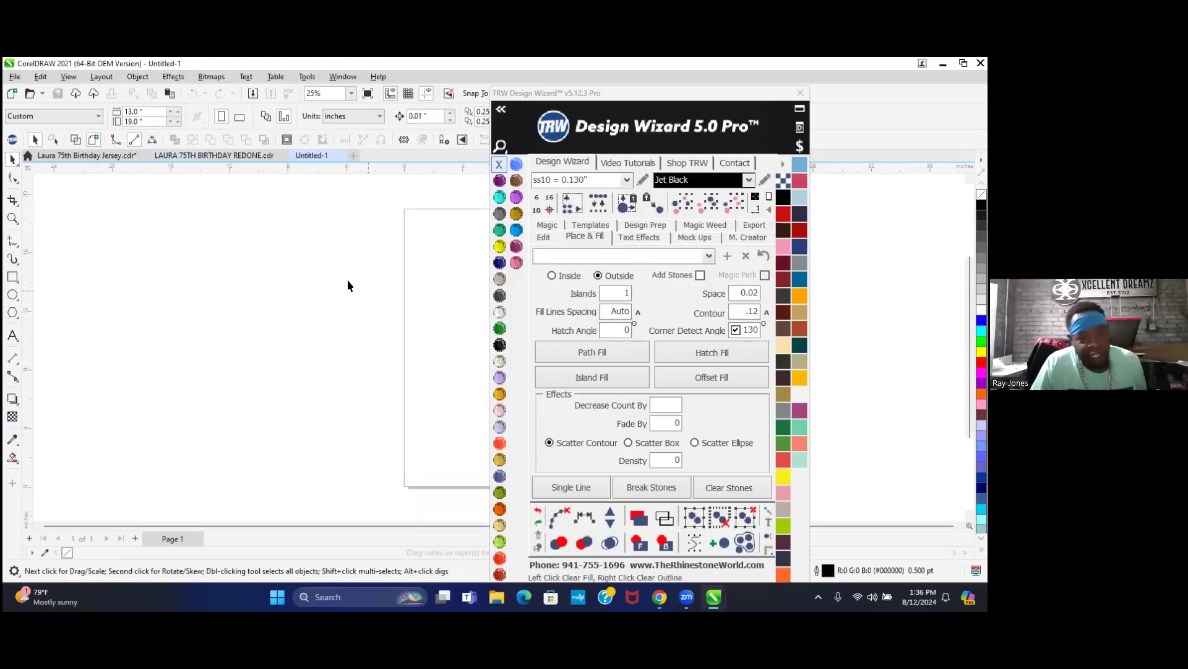
{"action": "key", "text": "ctrl+v"}
{"action": "scroll", "coordinate": [139, 385], "scroll_direction": "down", "scroll_amount": 3}
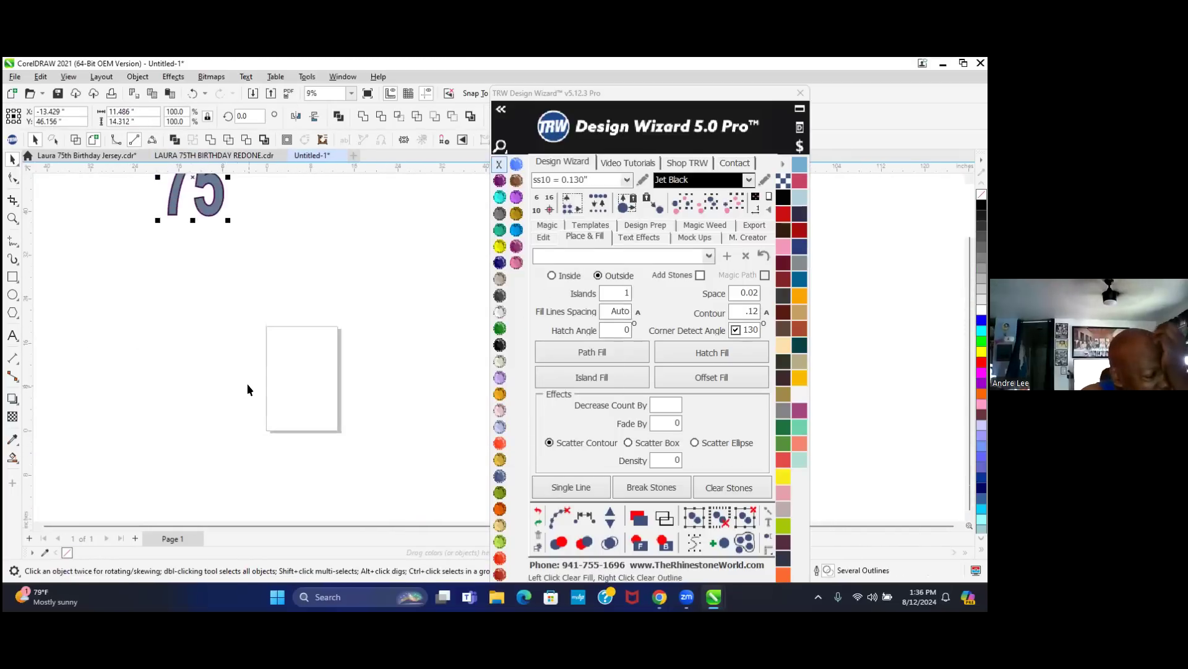
{"action": "scroll", "coordinate": [247, 378], "scroll_direction": "up", "scroll_amount": 1}
{"action": "scroll", "coordinate": [196, 180], "scroll_direction": "up", "scroll_amount": 1}
{"action": "scroll", "coordinate": [198, 212], "scroll_direction": "up", "scroll_amount": 4}
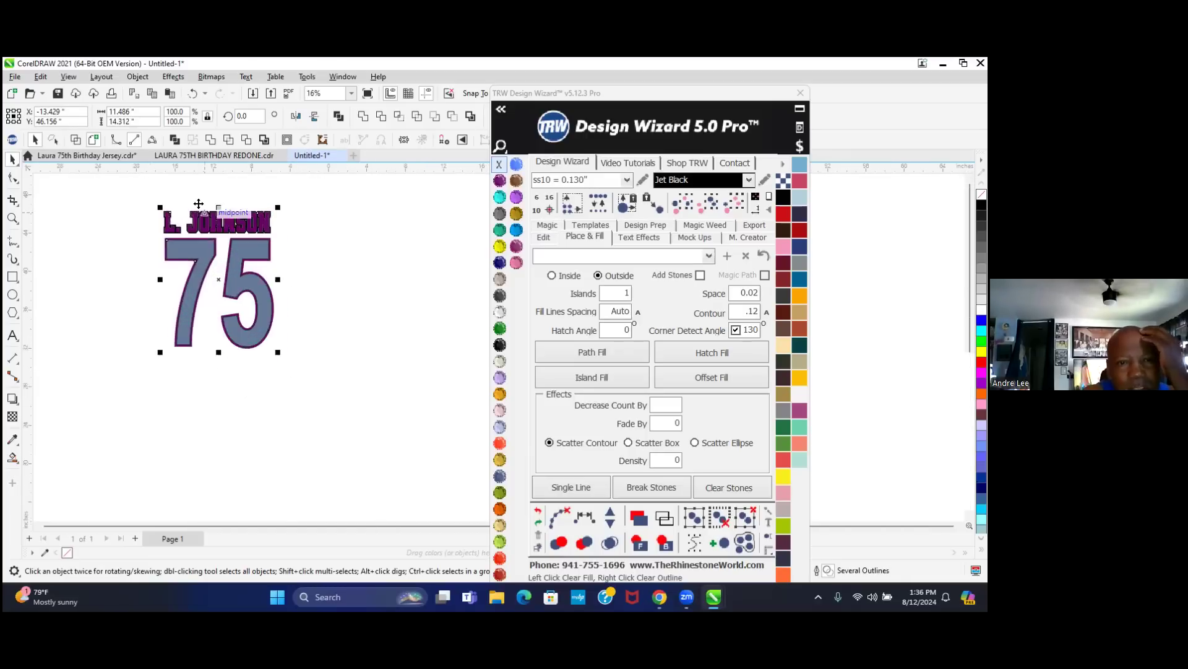
{"action": "left_click", "coordinate": [388, 267]}
{"action": "scroll", "coordinate": [384, 265], "scroll_direction": "down", "scroll_amount": 1}
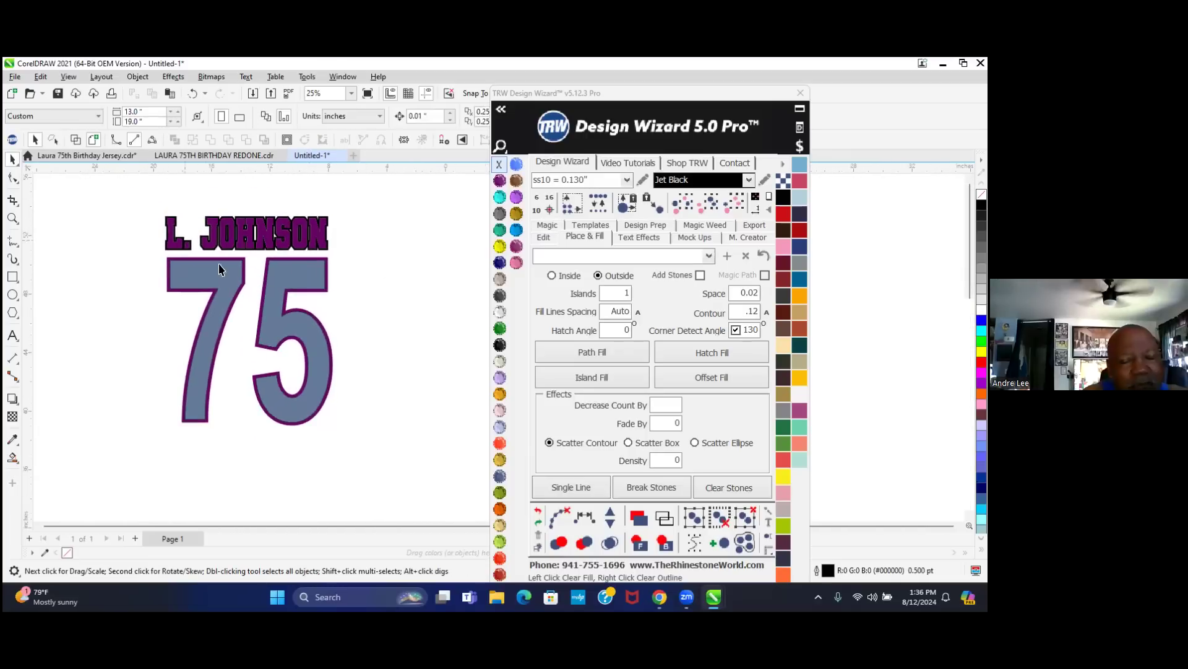
{"action": "left_click_drag", "start_coordinate": [145, 198], "coordinate": [367, 463]}
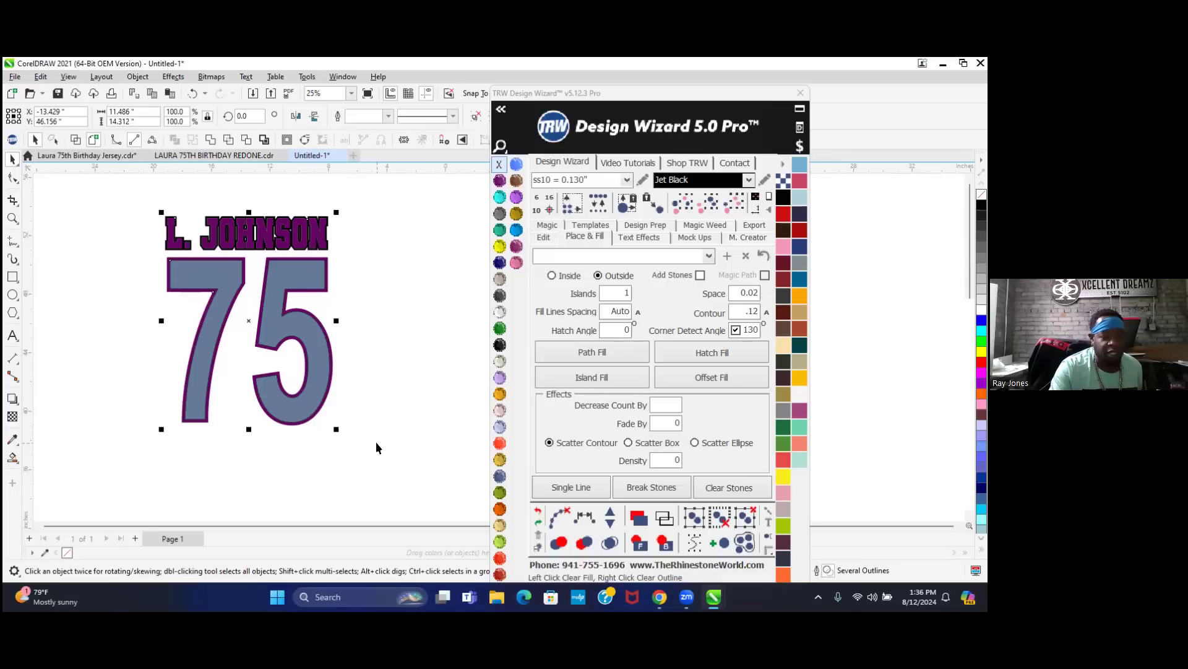
{"action": "key", "text": "p"}
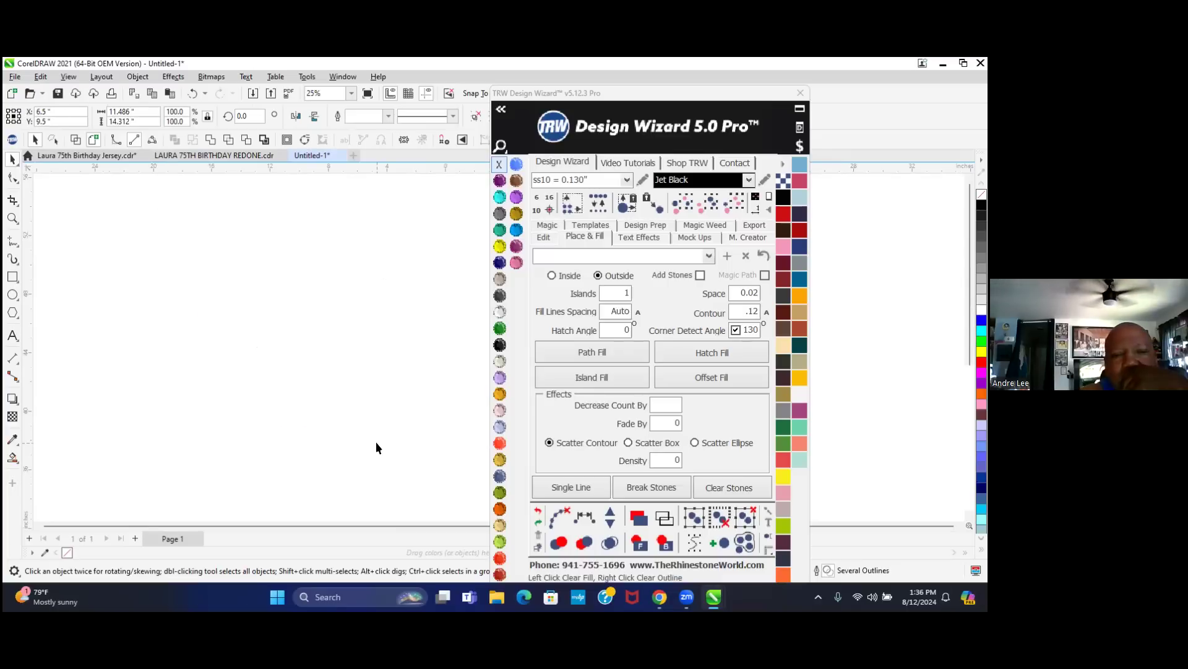
{"action": "scroll", "coordinate": [180, 306], "scroll_direction": "down", "scroll_amount": 3}
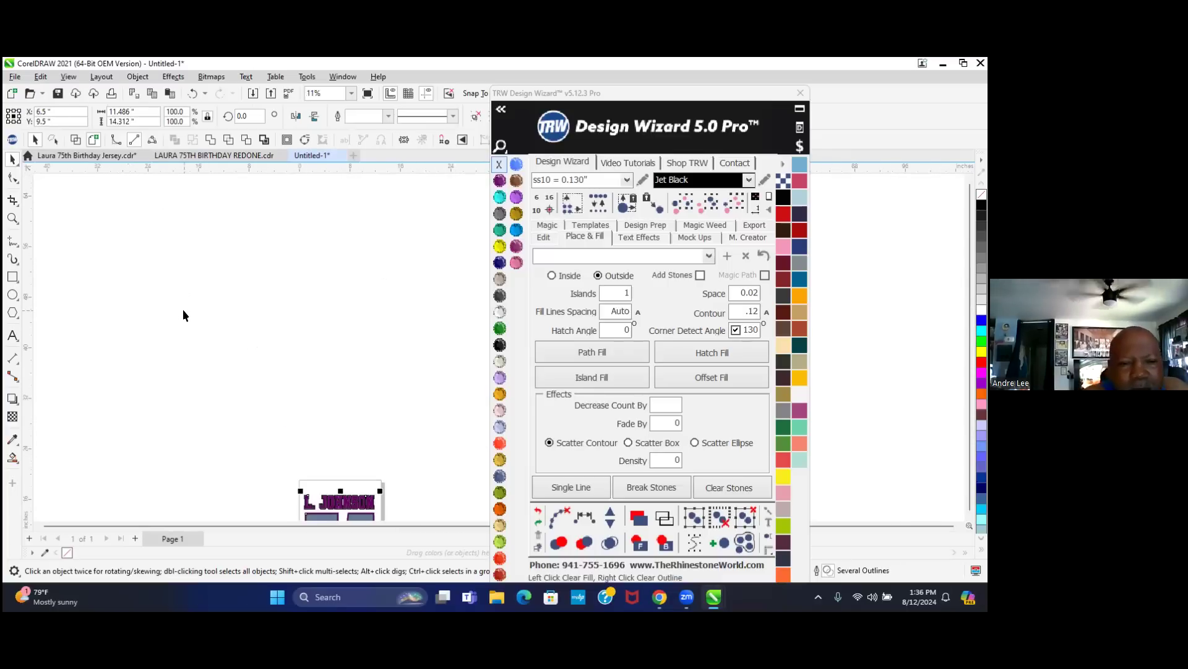
{"action": "scroll", "coordinate": [285, 510], "scroll_direction": "up", "scroll_amount": 3}
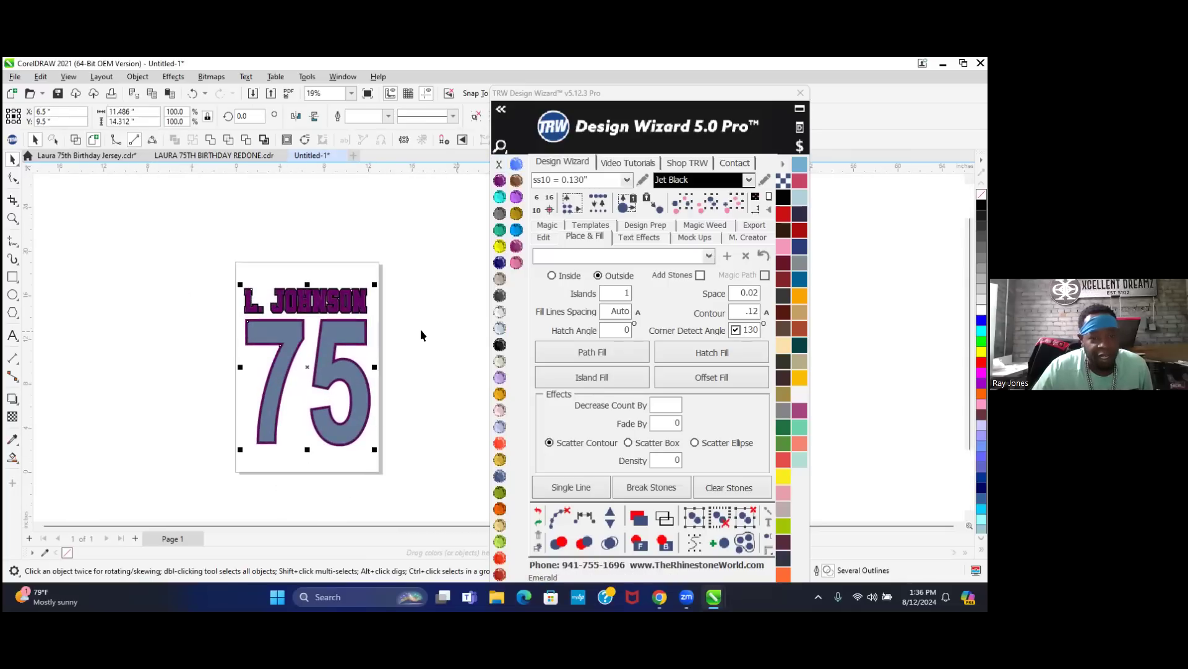
{"action": "left_click", "coordinate": [421, 328]}
- Select the whole jersey artwork and undo the outline-only change to restore its fill
{"action": "scroll", "coordinate": [355, 330], "scroll_direction": "up", "scroll_amount": 1}
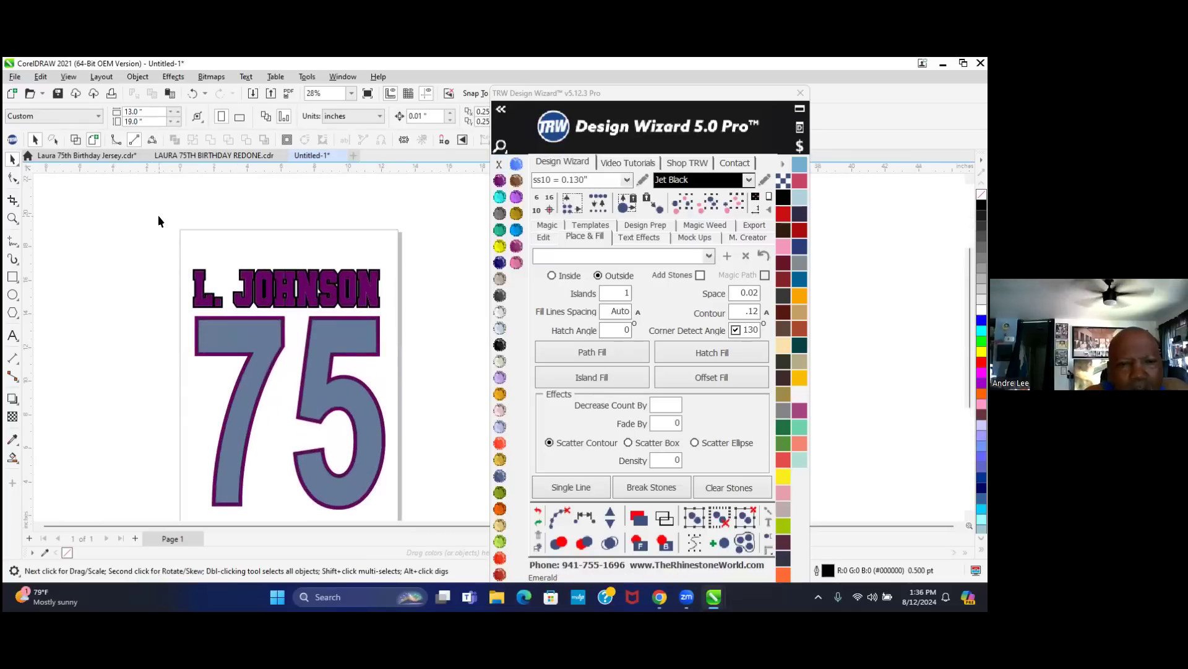
{"action": "scroll", "coordinate": [411, 526], "scroll_direction": "down", "scroll_amount": 2}
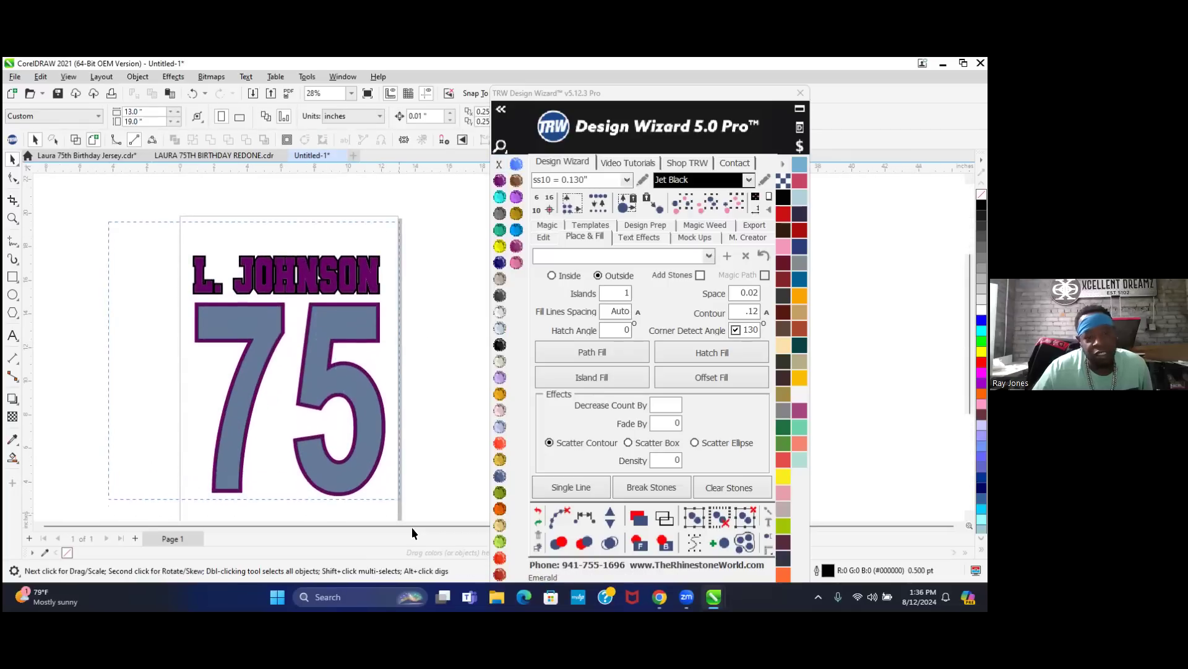
{"action": "scroll", "coordinate": [425, 525], "scroll_direction": "down", "scroll_amount": 1}
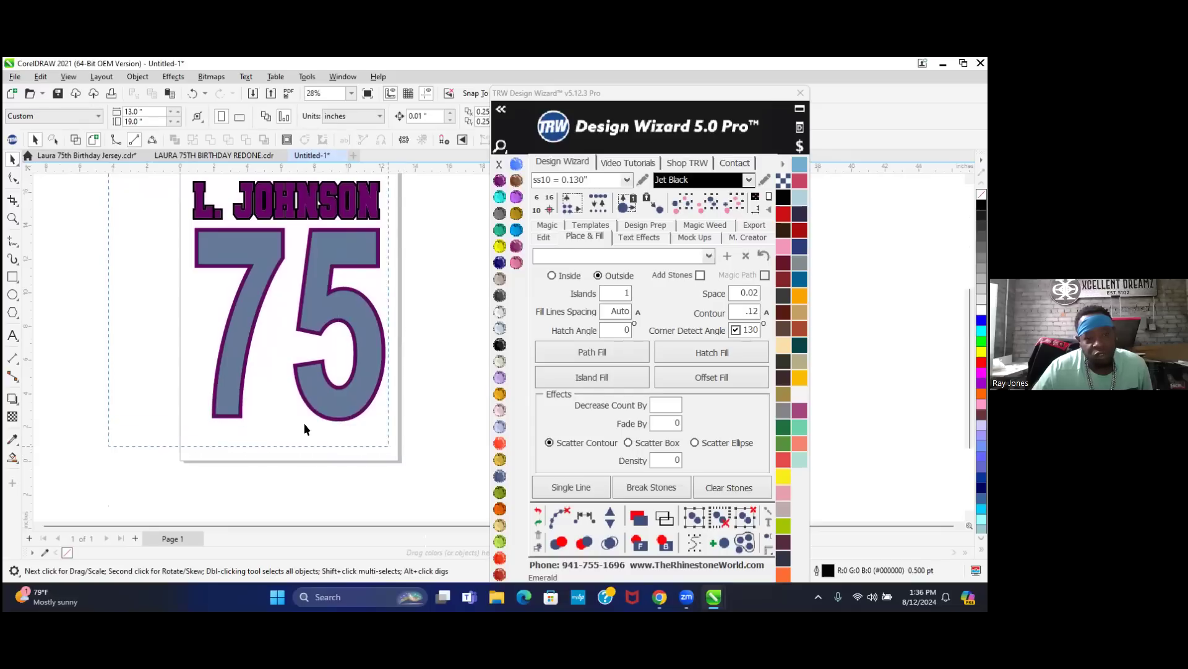
{"action": "left_click", "coordinate": [250, 250]}
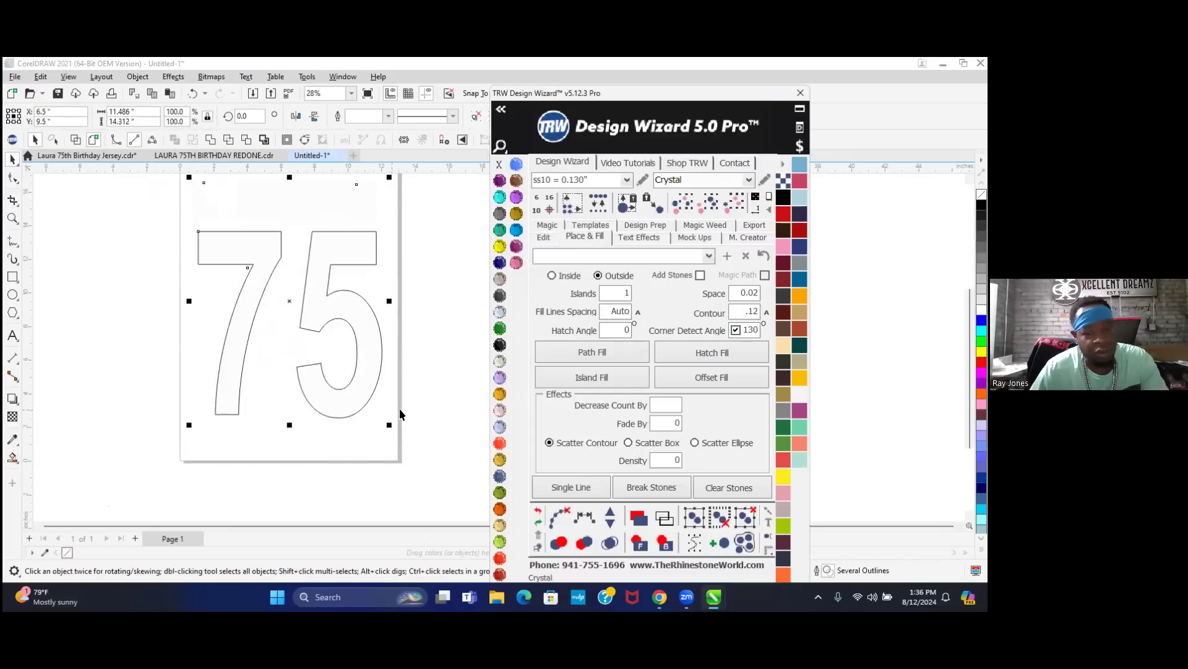
{"action": "left_click", "coordinate": [536, 511]}
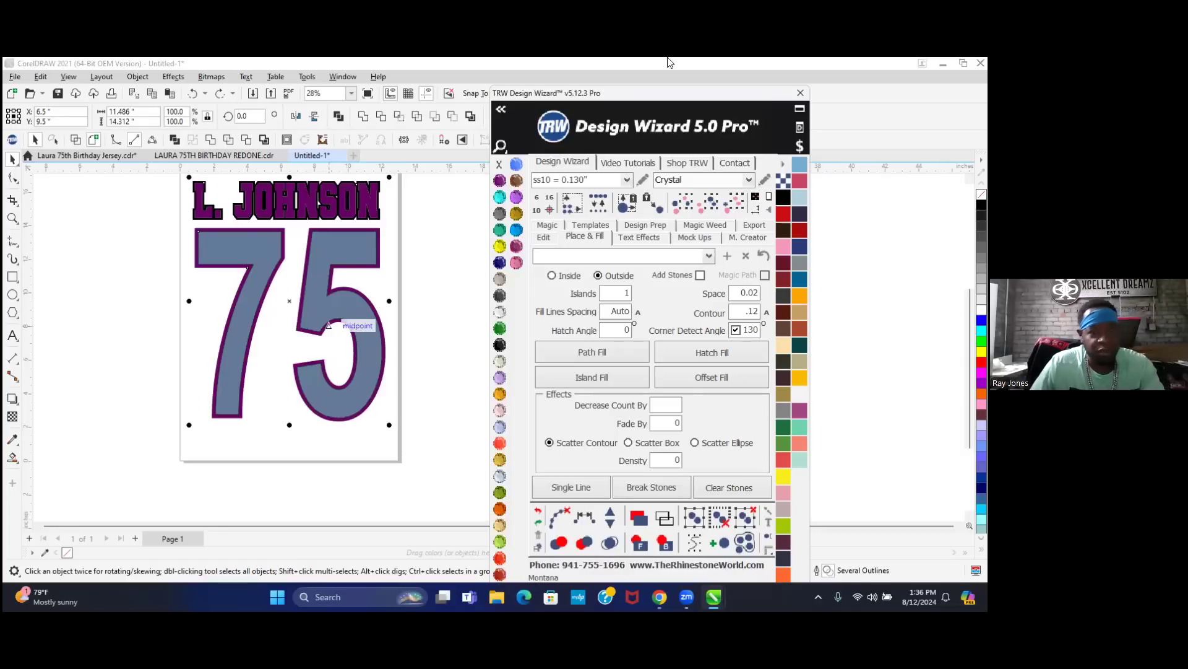
{"action": "left_click", "coordinate": [383, 62]}
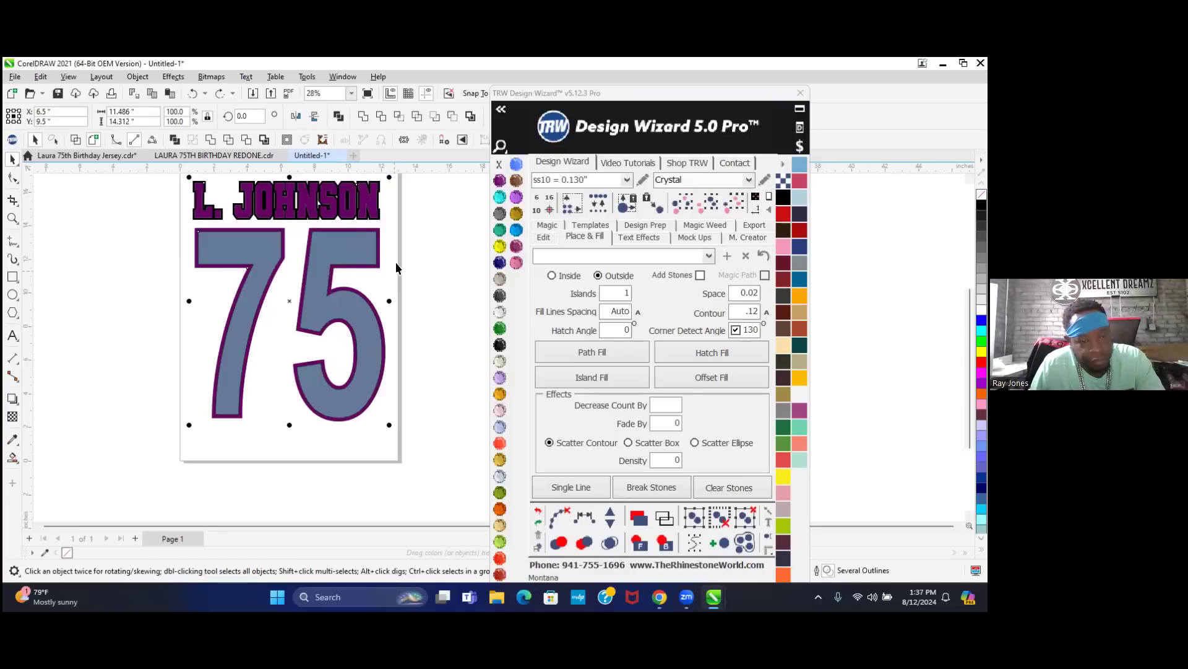
{"action": "right_click", "coordinate": [345, 247]}
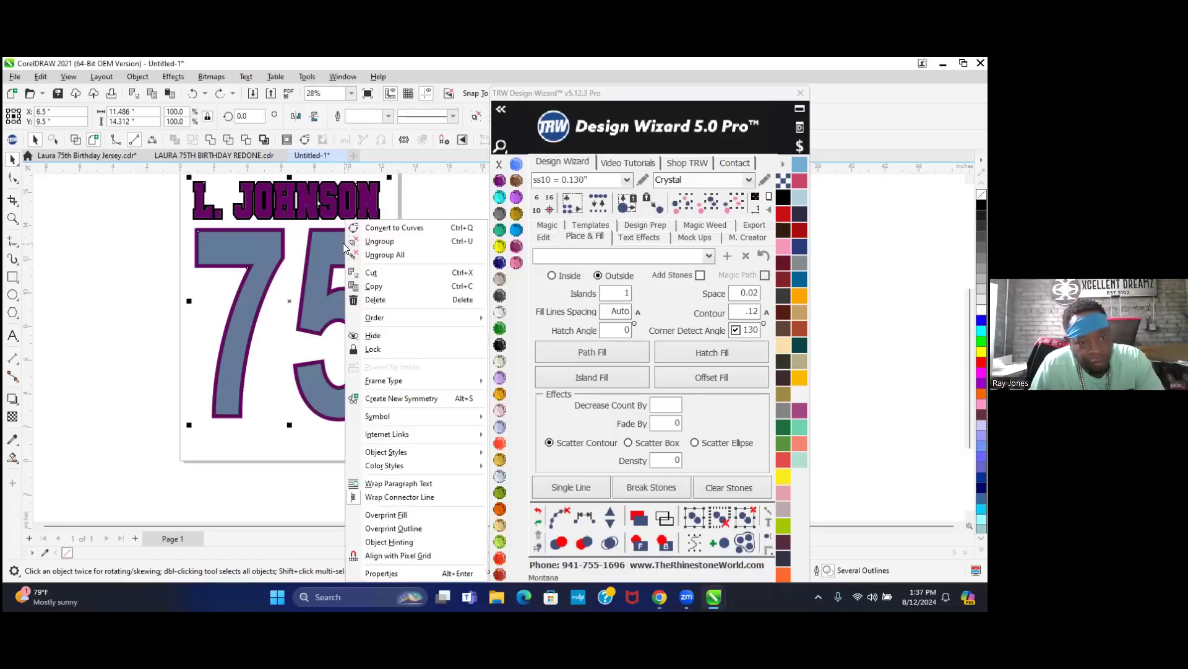
{"action": "left_click", "coordinate": [124, 315]}
{"action": "right_click", "coordinate": [265, 249]}
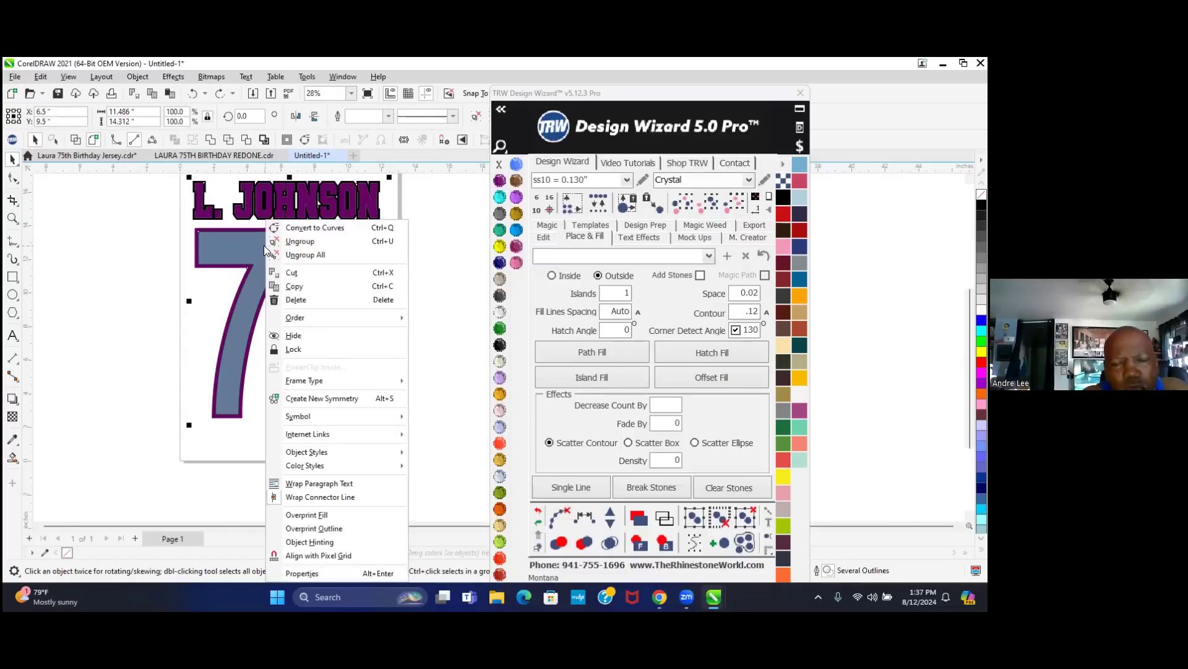
{"action": "left_click", "coordinate": [329, 254]}
{"action": "left_click", "coordinate": [426, 265]}
{"action": "left_click", "coordinate": [334, 243]}
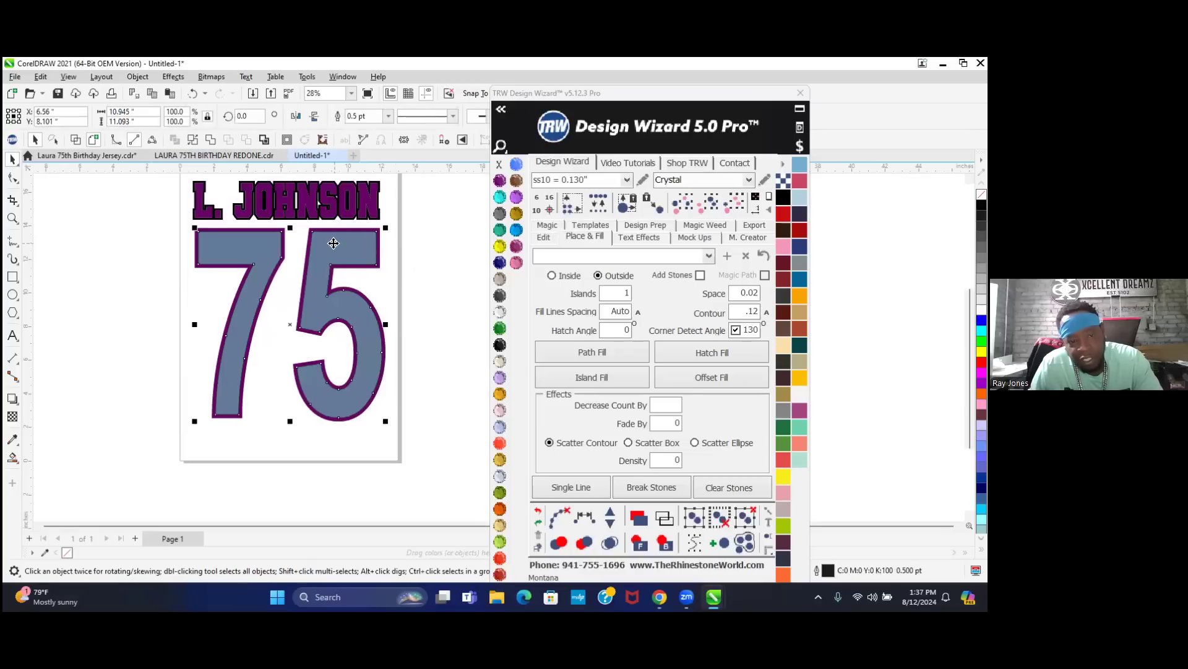
- Try a purple swatch on the lettering, then undo the solid purple fill
{"action": "left_click", "coordinate": [499, 311]}
{"action": "scroll", "coordinate": [355, 209], "scroll_direction": "up", "scroll_amount": 1}
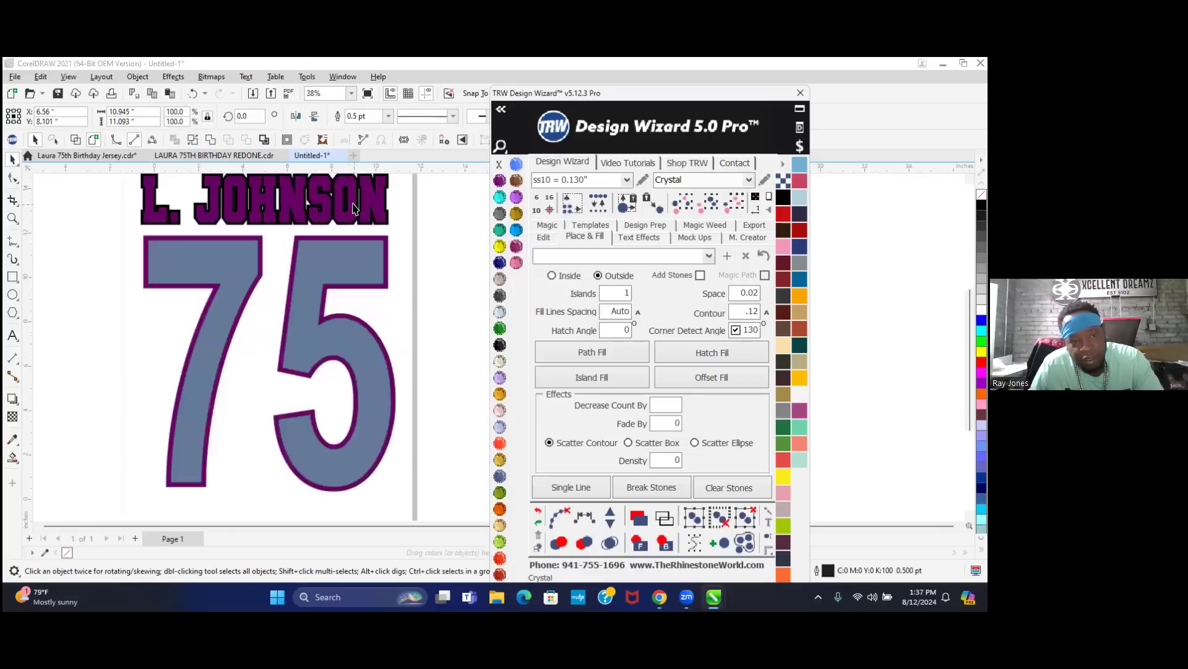
{"action": "scroll", "coordinate": [355, 209], "scroll_direction": "up", "scroll_amount": 2}
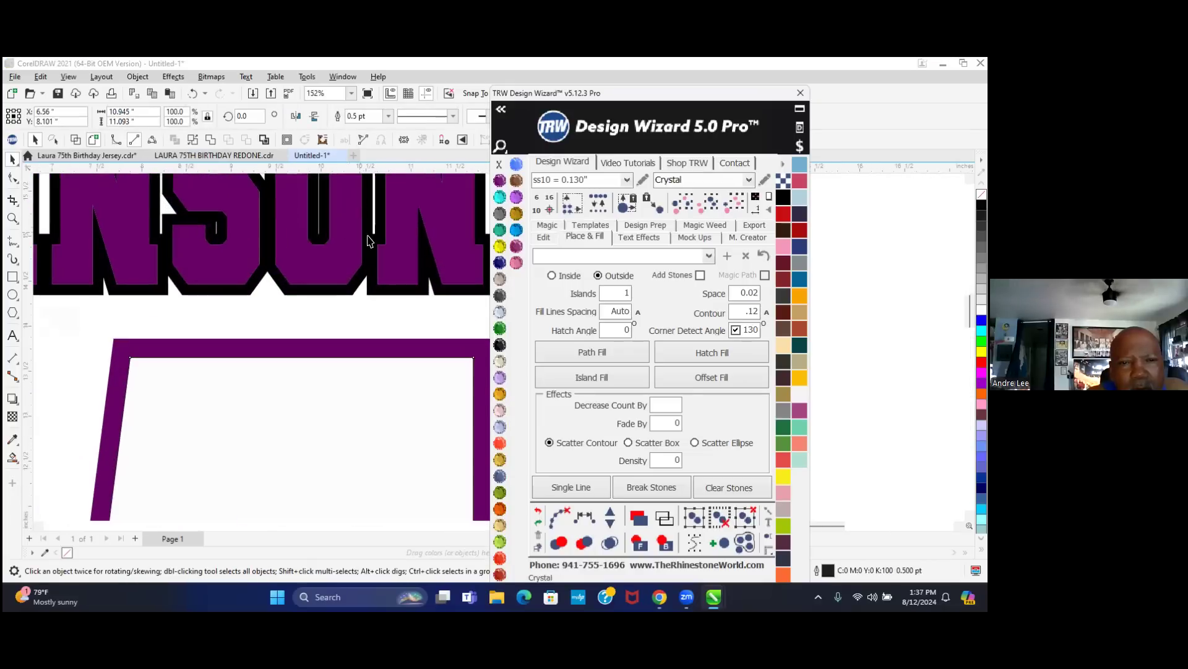
{"action": "left_click", "coordinate": [369, 257]}
{"action": "left_click", "coordinate": [500, 179]}
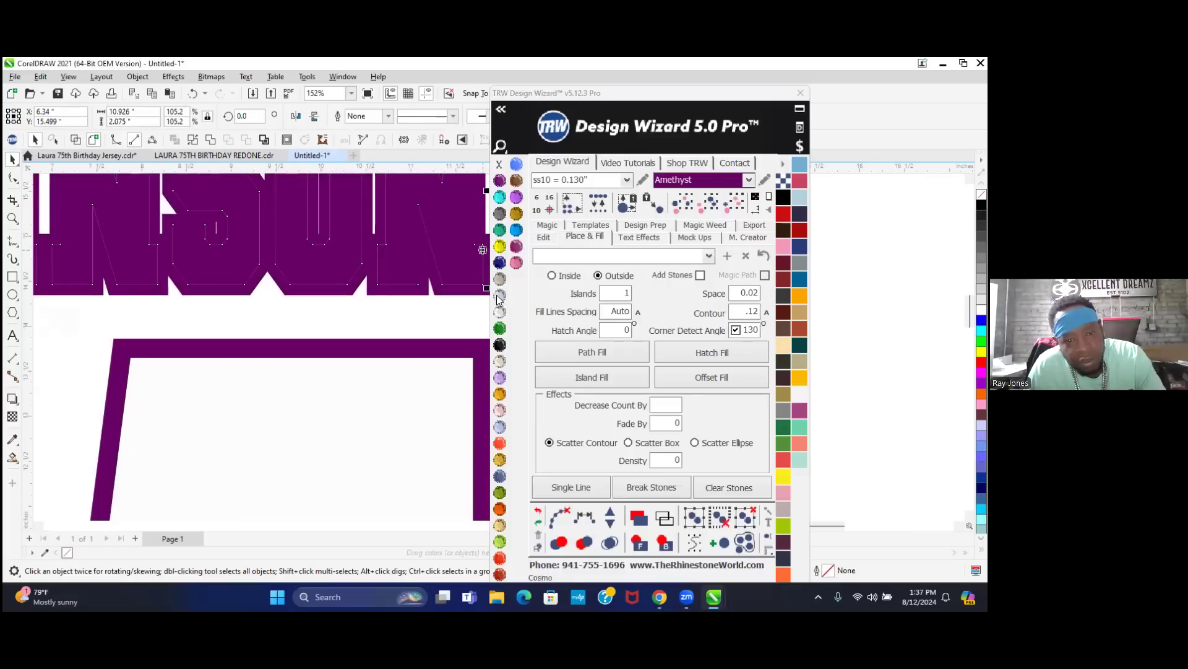
{"action": "key", "text": "ctrl+z"}
{"action": "scroll", "coordinate": [327, 397], "scroll_direction": "down", "scroll_amount": 3}
{"action": "scroll", "coordinate": [327, 396], "scroll_direction": "down", "scroll_amount": 1}
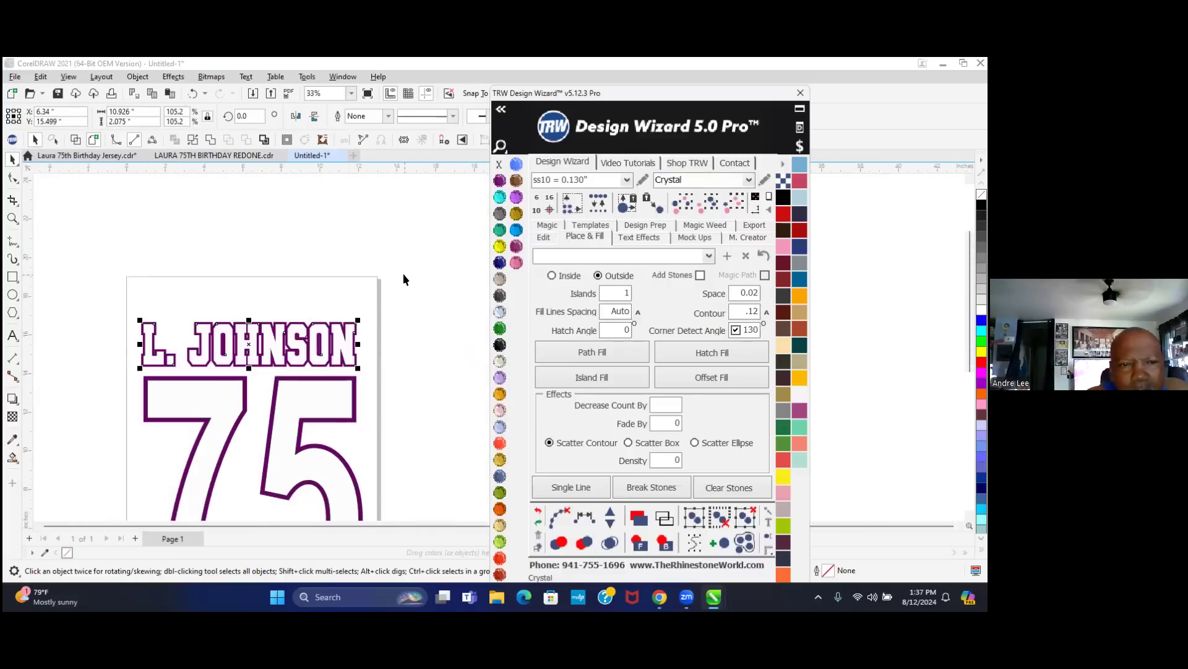
- Marquee-select the whole name and number design
{"action": "left_click", "coordinate": [353, 257]}
{"action": "scroll", "coordinate": [304, 248], "scroll_direction": "down", "scroll_amount": 1}
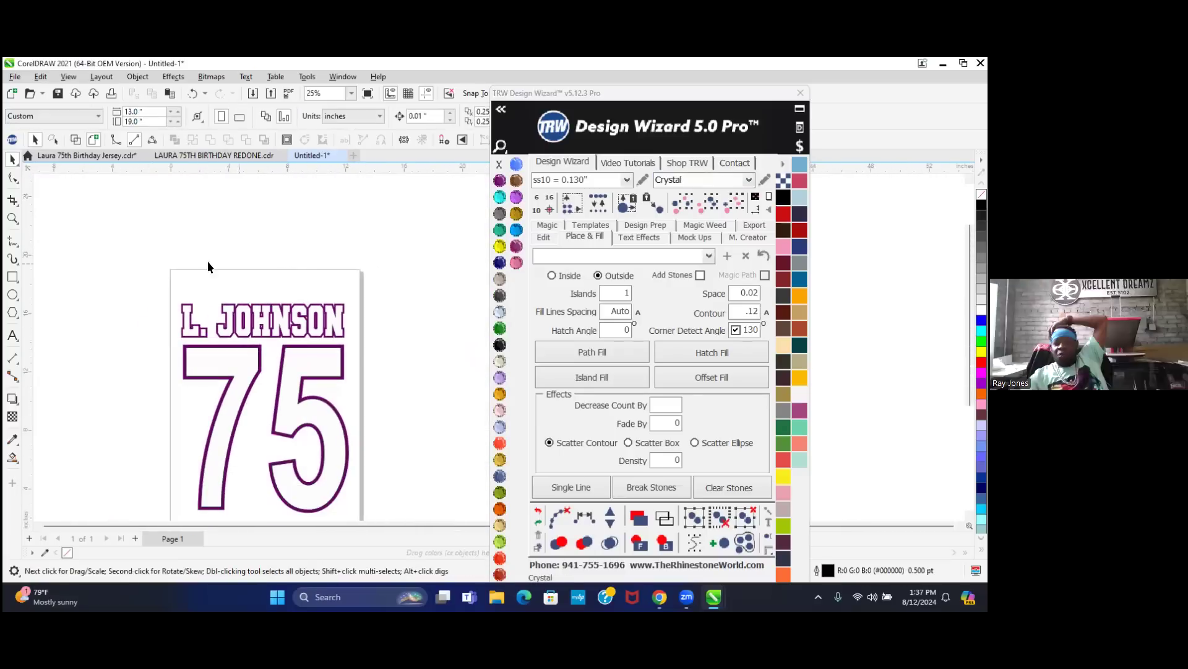
{"action": "left_click_drag", "start_coordinate": [142, 268], "coordinate": [296, 436]}
{"action": "left_click_drag", "start_coordinate": [333, 511], "coordinate": [415, 492]}
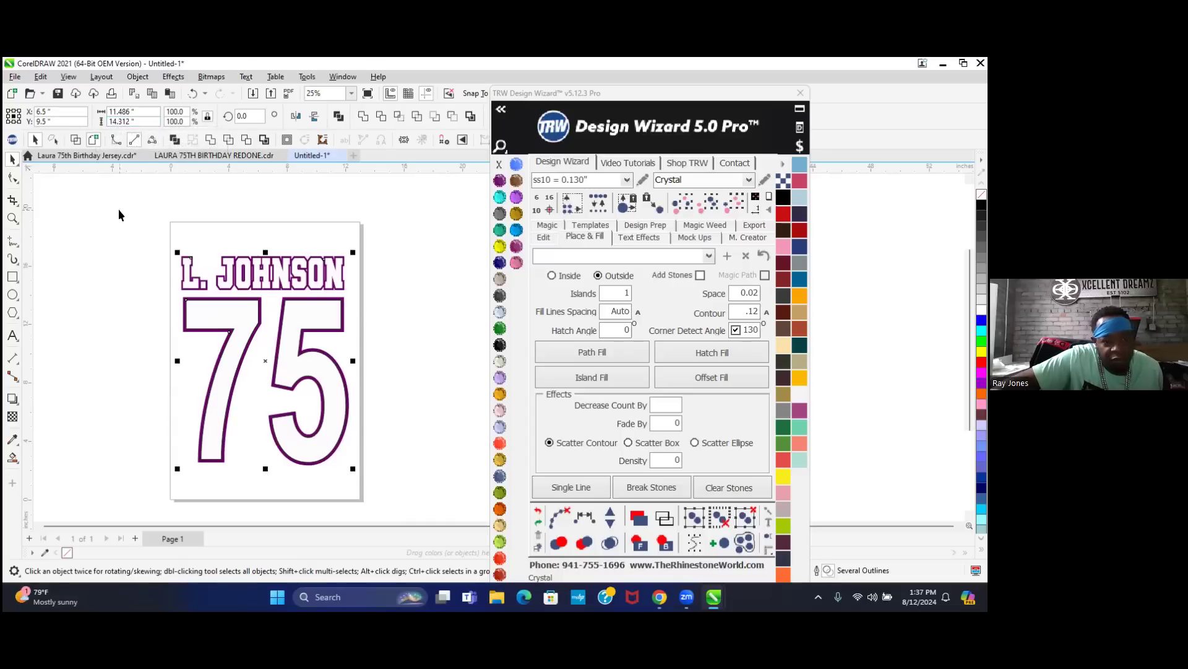
{"action": "left_click", "coordinate": [213, 155]}
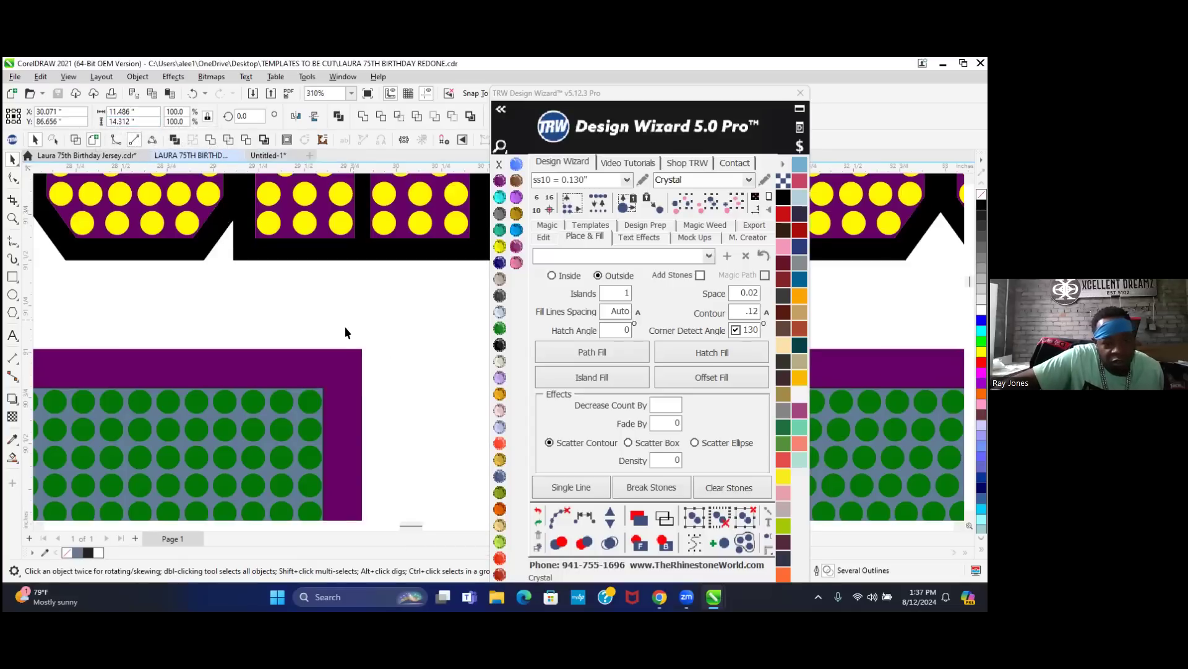
{"action": "scroll", "coordinate": [310, 340], "scroll_direction": "down", "scroll_amount": 3}
{"action": "scroll", "coordinate": [244, 353], "scroll_direction": "up", "scroll_amount": 1}
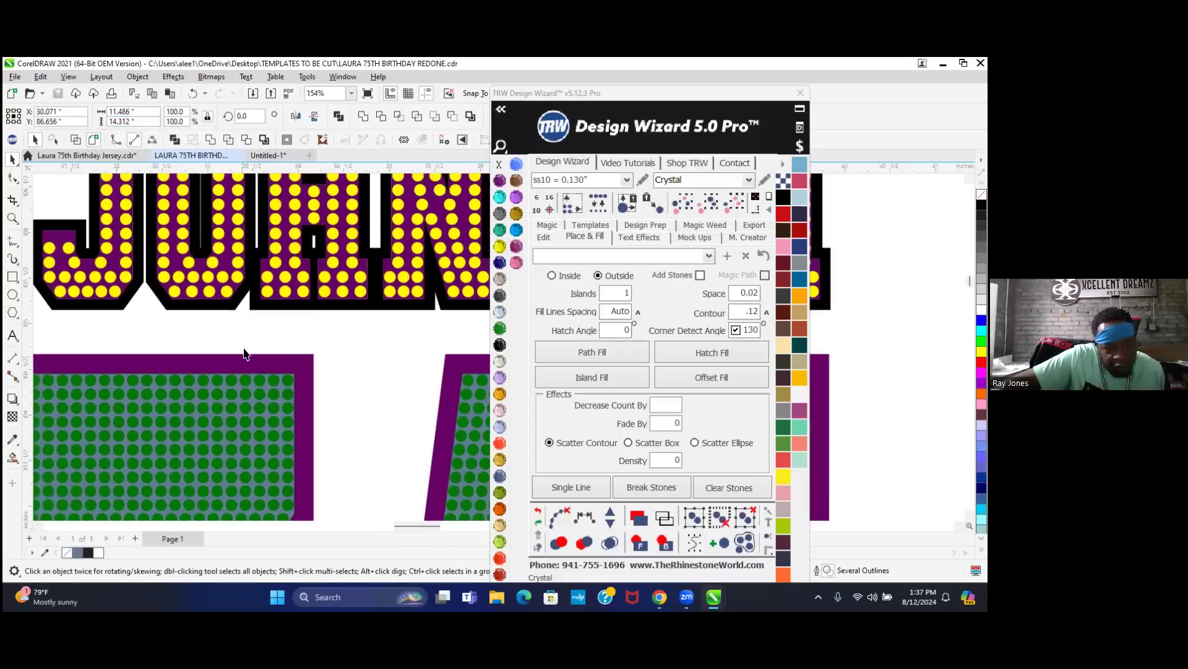
{"action": "scroll", "coordinate": [244, 354], "scroll_direction": "down", "scroll_amount": 6}
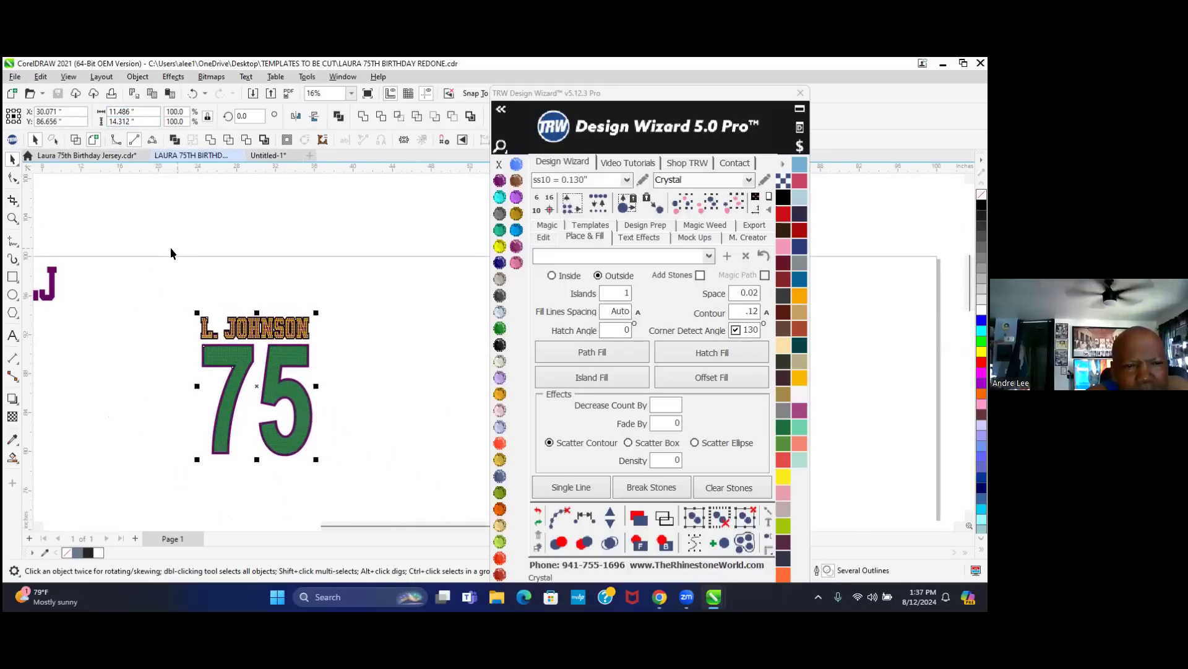
{"action": "left_click", "coordinate": [217, 269]}
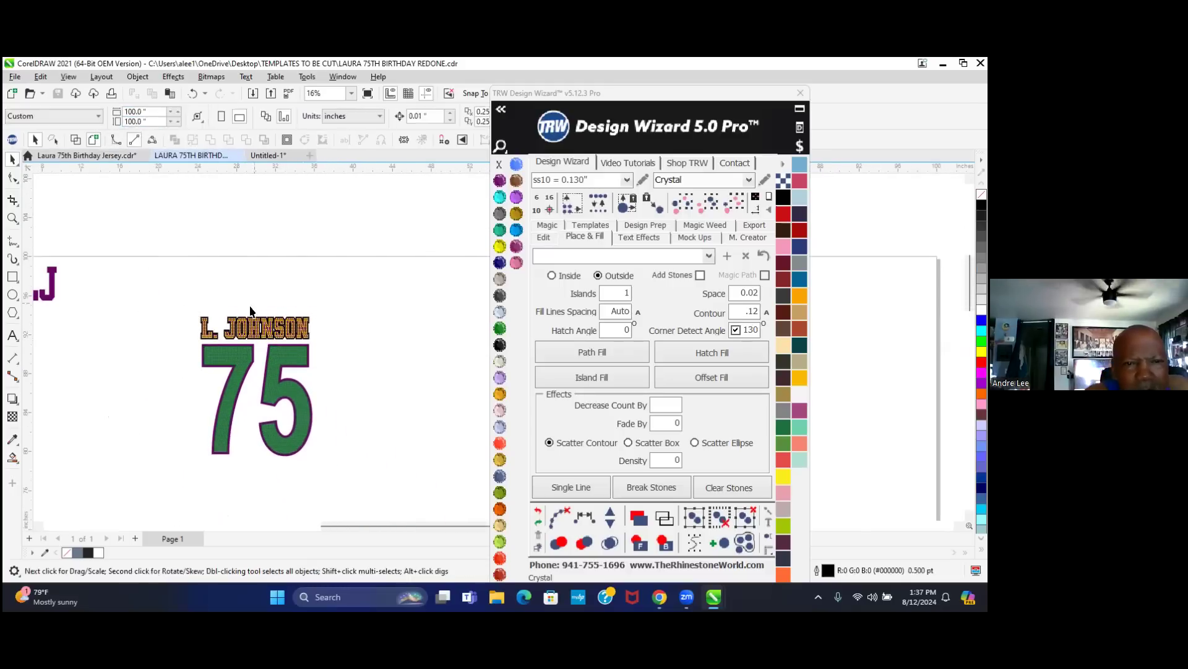
{"action": "left_click", "coordinate": [252, 330]}
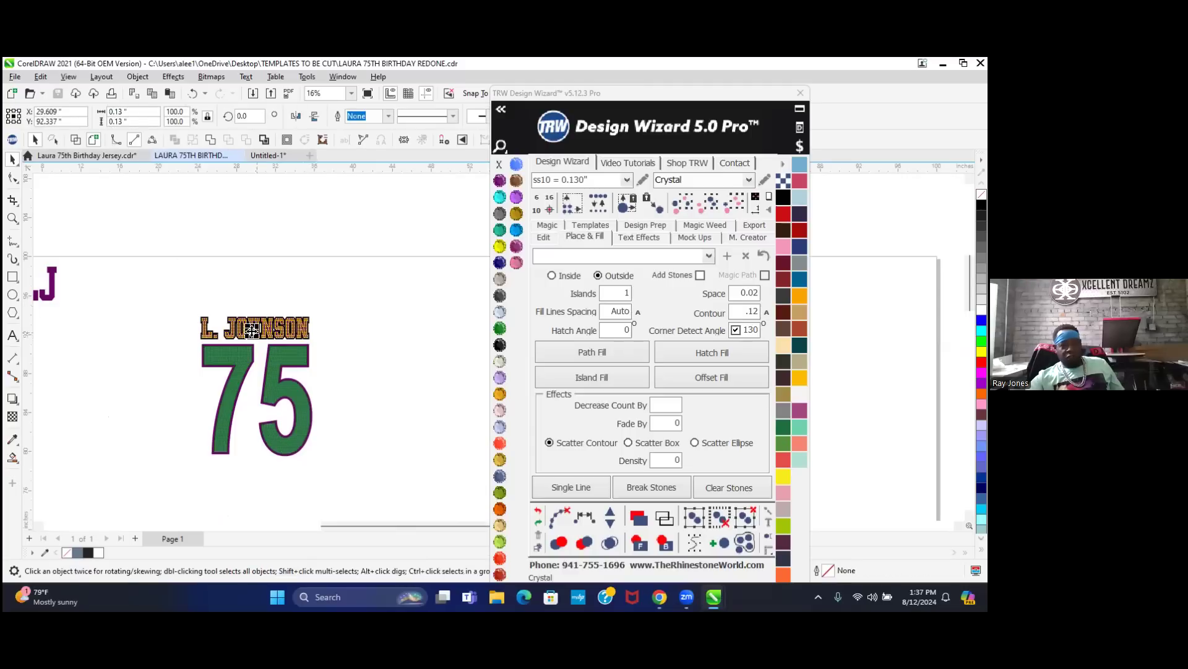
{"action": "left_click", "coordinate": [683, 202]}
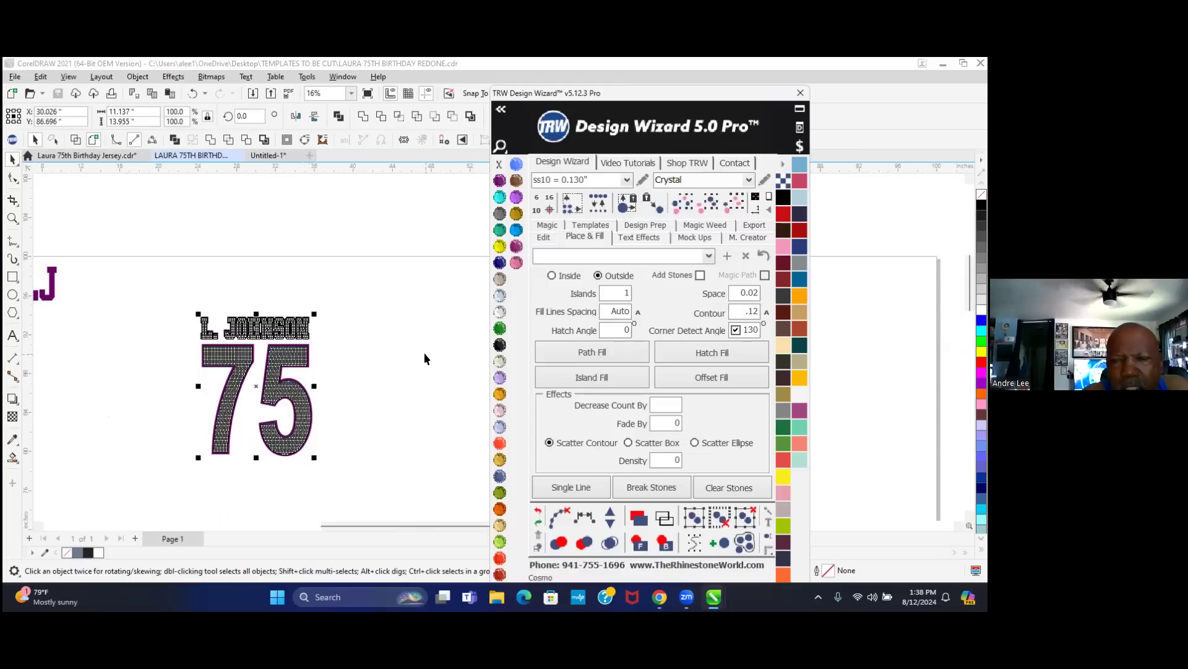
- Select all same-size stones in the 75 and drop a copy to the right of the original
{"action": "left_click", "coordinate": [399, 353]}
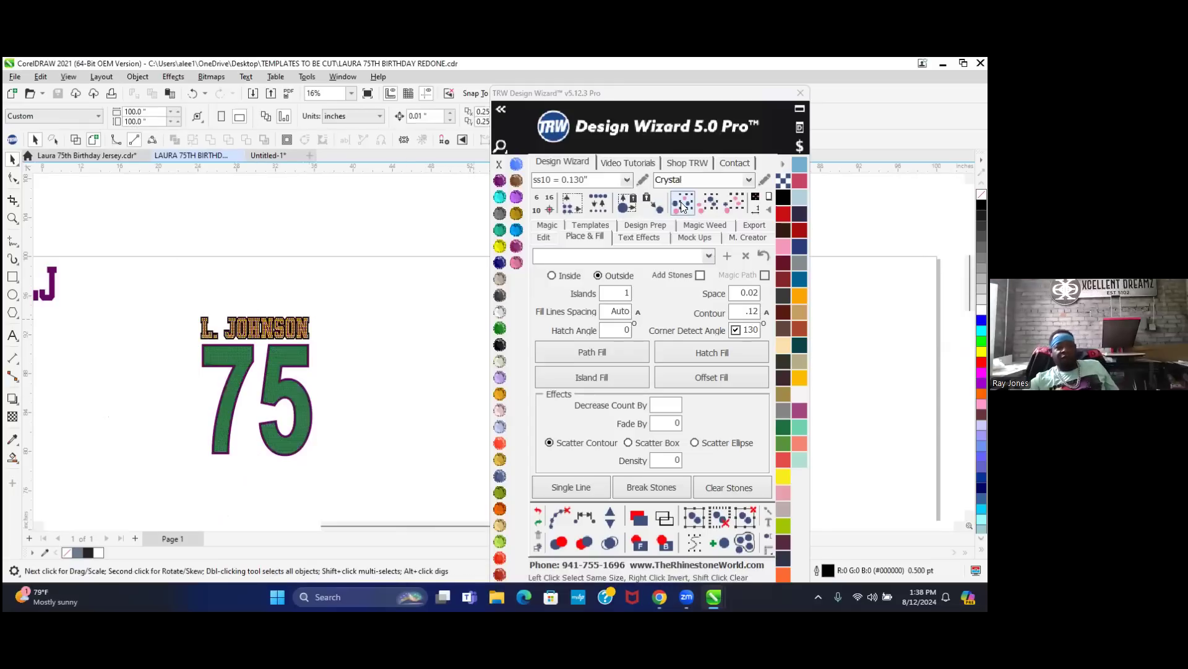
{"action": "scroll", "coordinate": [321, 363], "scroll_direction": "down", "scroll_amount": 2}
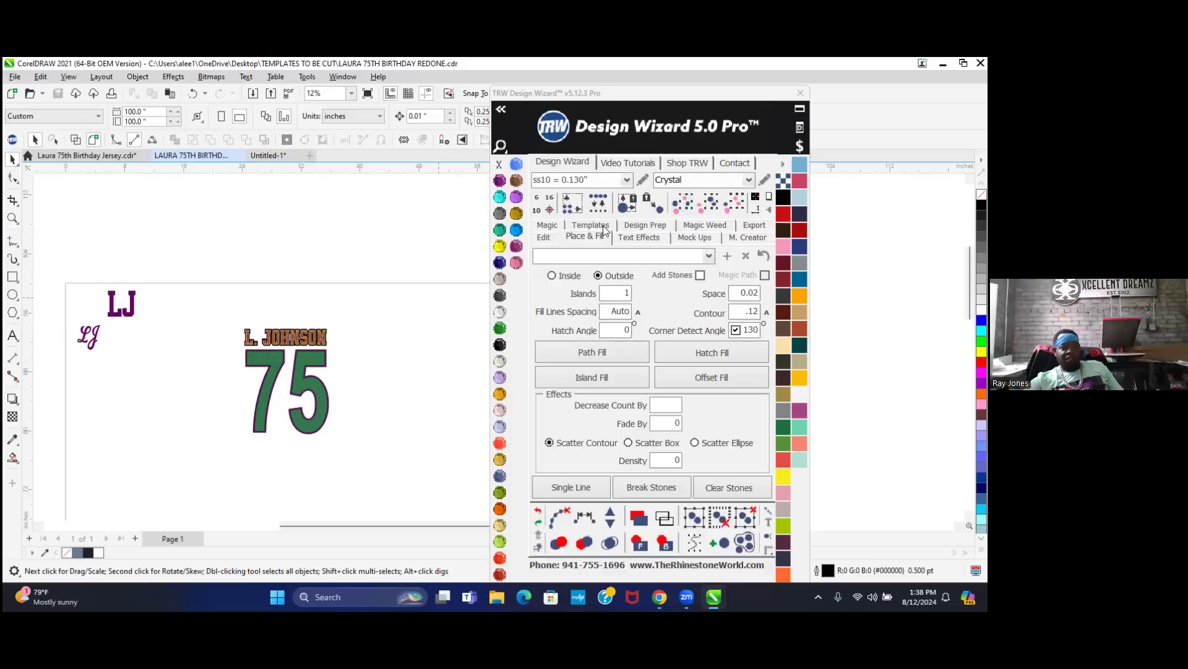
{"action": "left_click", "coordinate": [303, 355]}
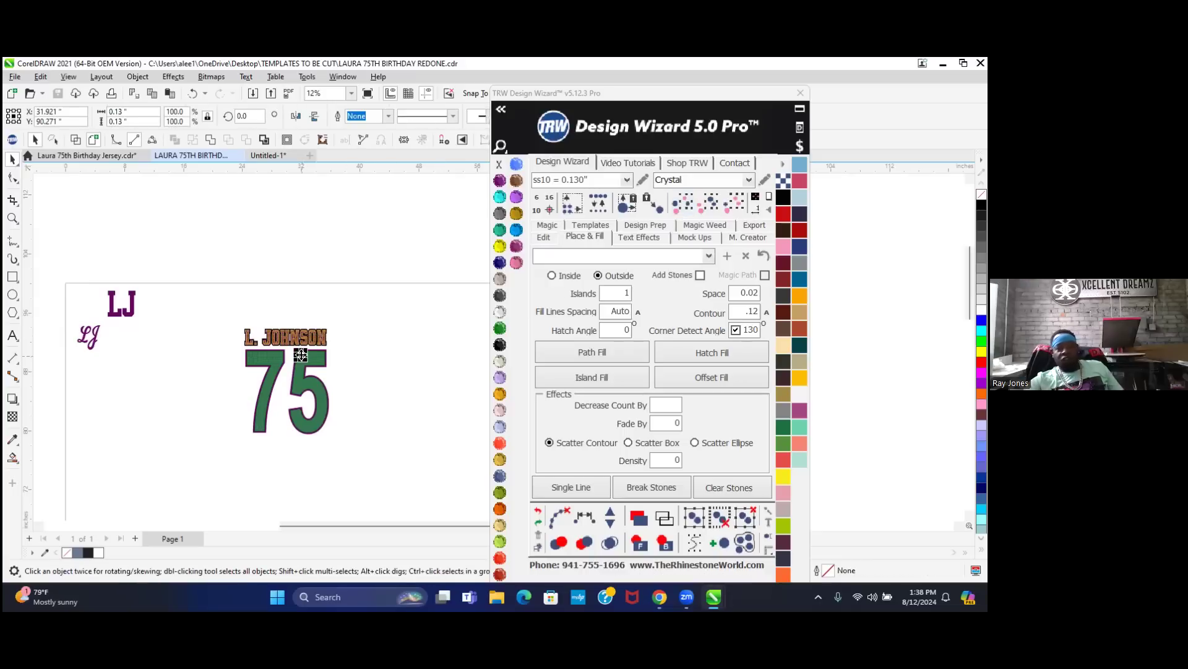
{"action": "left_click", "coordinate": [681, 207]}
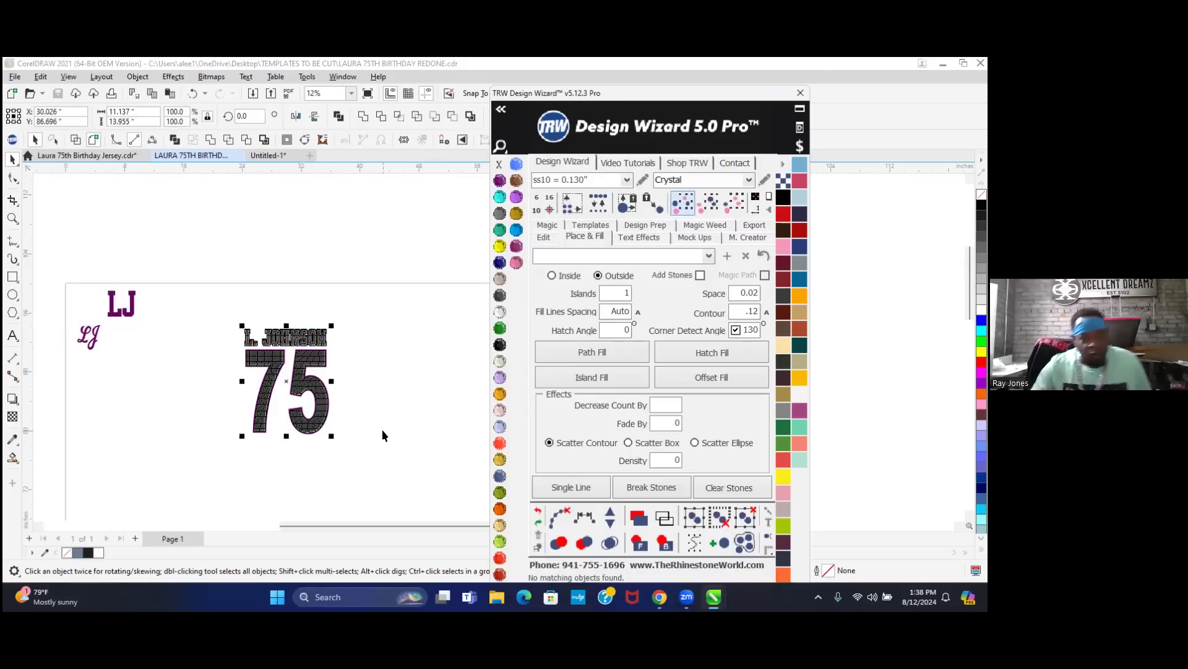
{"action": "left_click_drag", "start_coordinate": [283, 379], "coordinate": [408, 382]}
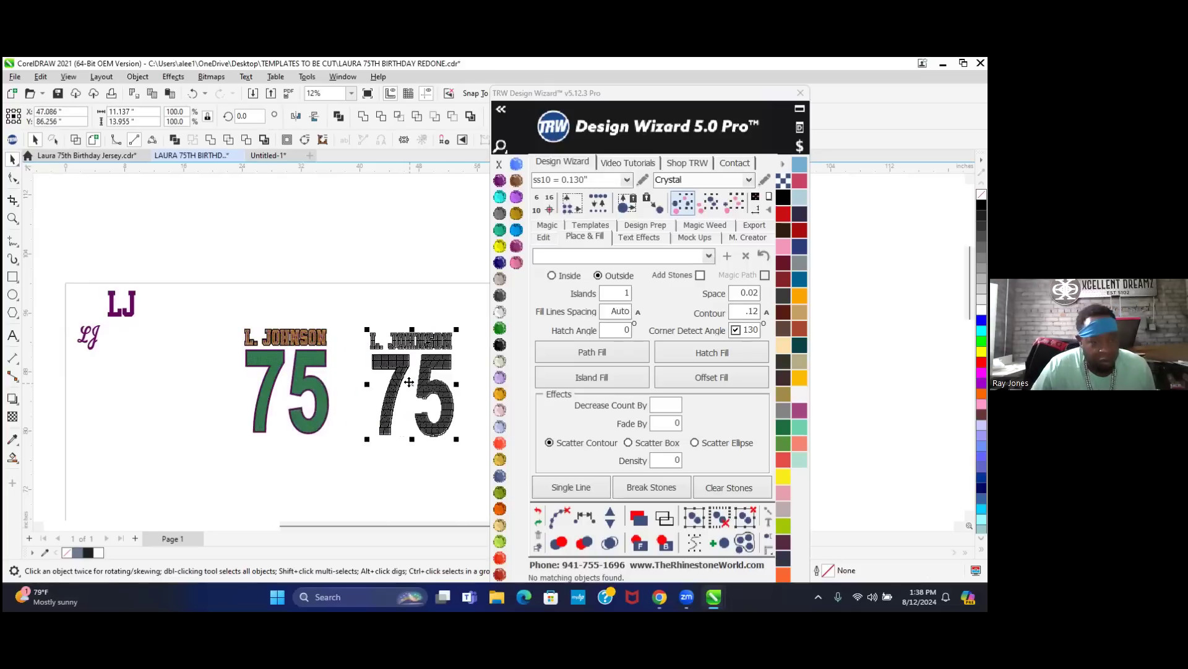
{"action": "scroll", "coordinate": [374, 399], "scroll_direction": "up", "scroll_amount": 2}
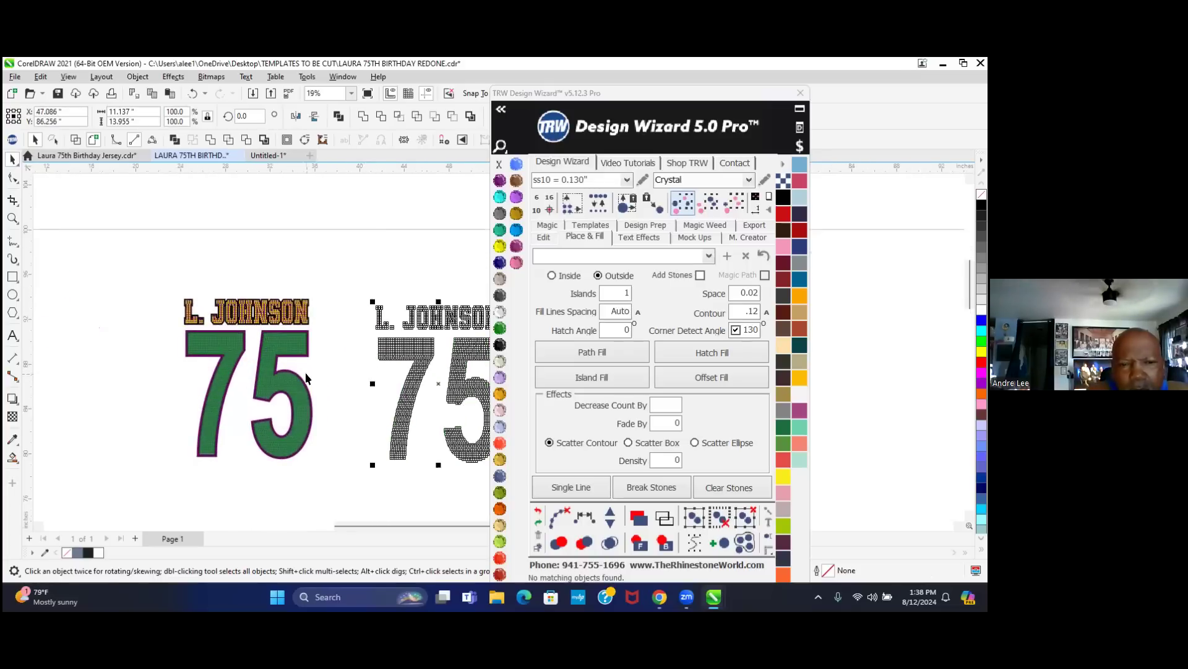
{"action": "scroll", "coordinate": [263, 385], "scroll_direction": "up", "scroll_amount": 1}
- Marquee-select the right-hand copy of the rhinestone stones
{"action": "scroll", "coordinate": [251, 371], "scroll_direction": "up", "scroll_amount": 1}
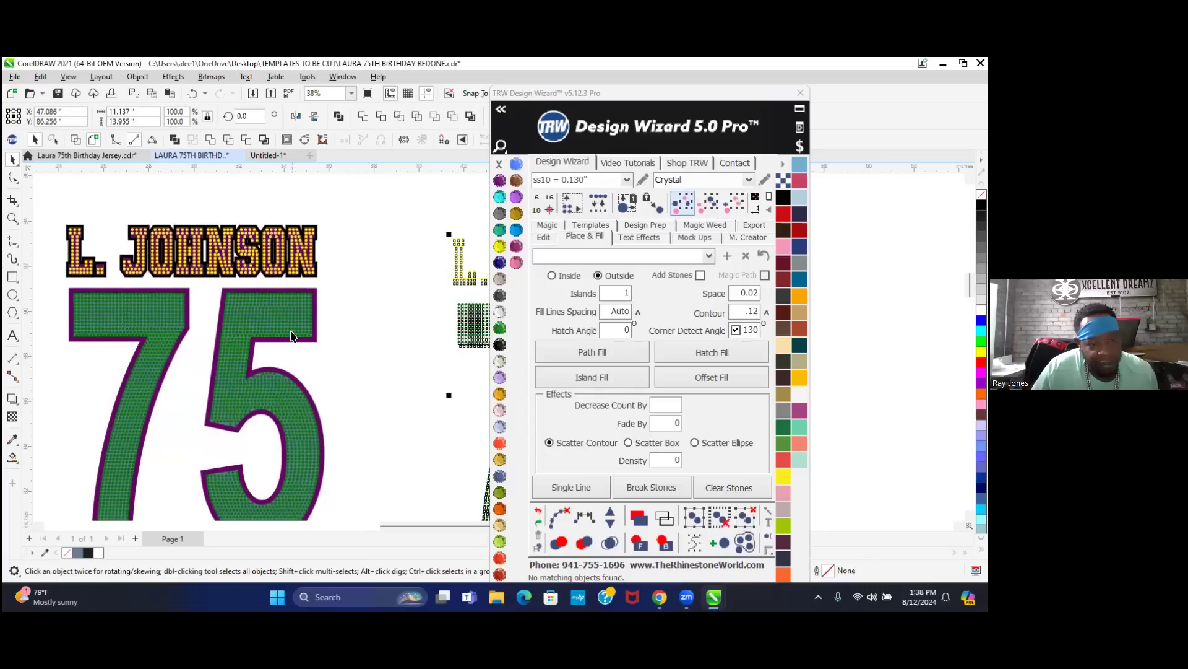
{"action": "scroll", "coordinate": [266, 352], "scroll_direction": "up", "scroll_amount": 1}
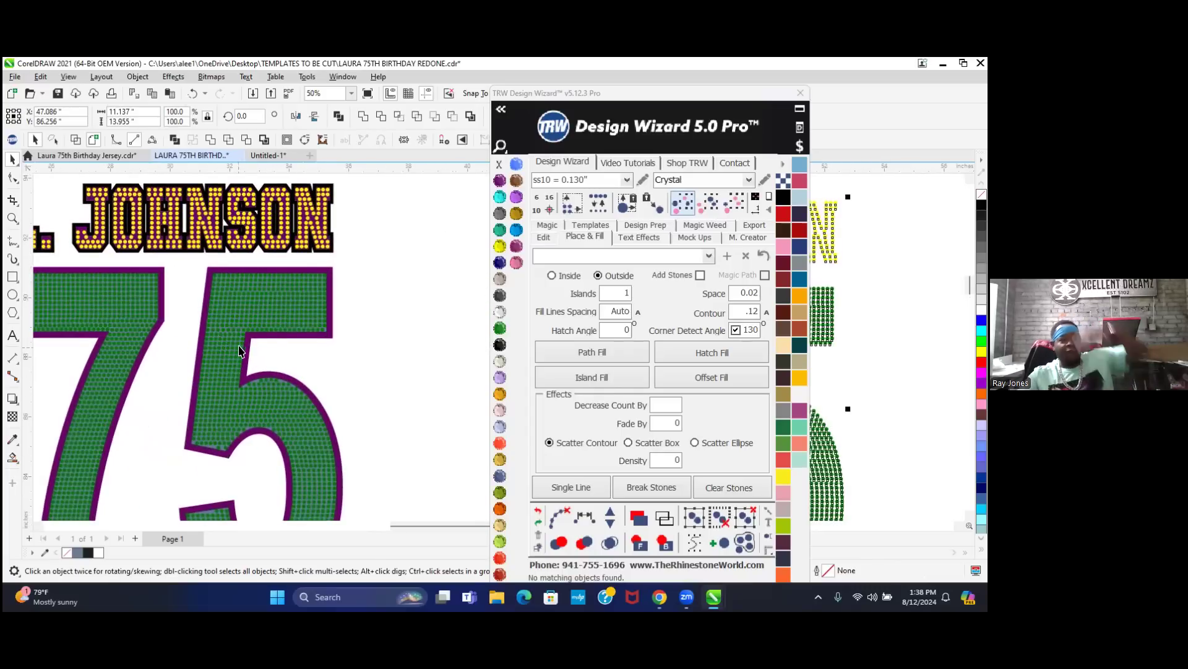
{"action": "scroll", "coordinate": [244, 332], "scroll_direction": "up", "scroll_amount": 1}
{"action": "scroll", "coordinate": [244, 335], "scroll_direction": "down", "scroll_amount": 3}
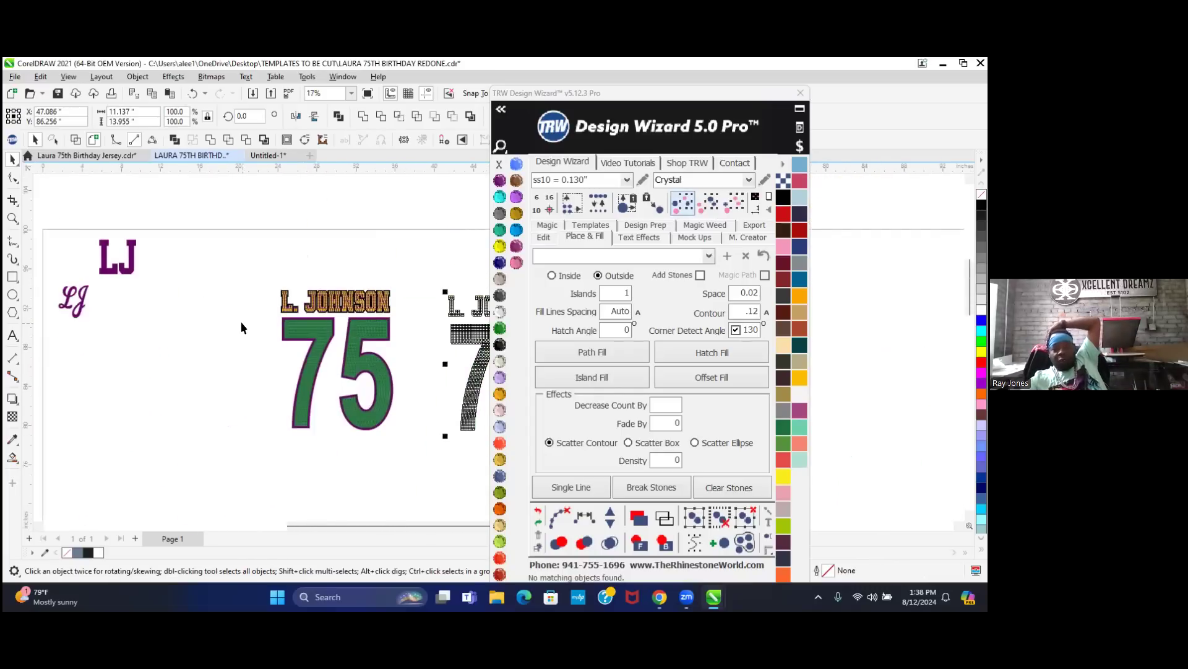
{"action": "left_click", "coordinate": [391, 251]}
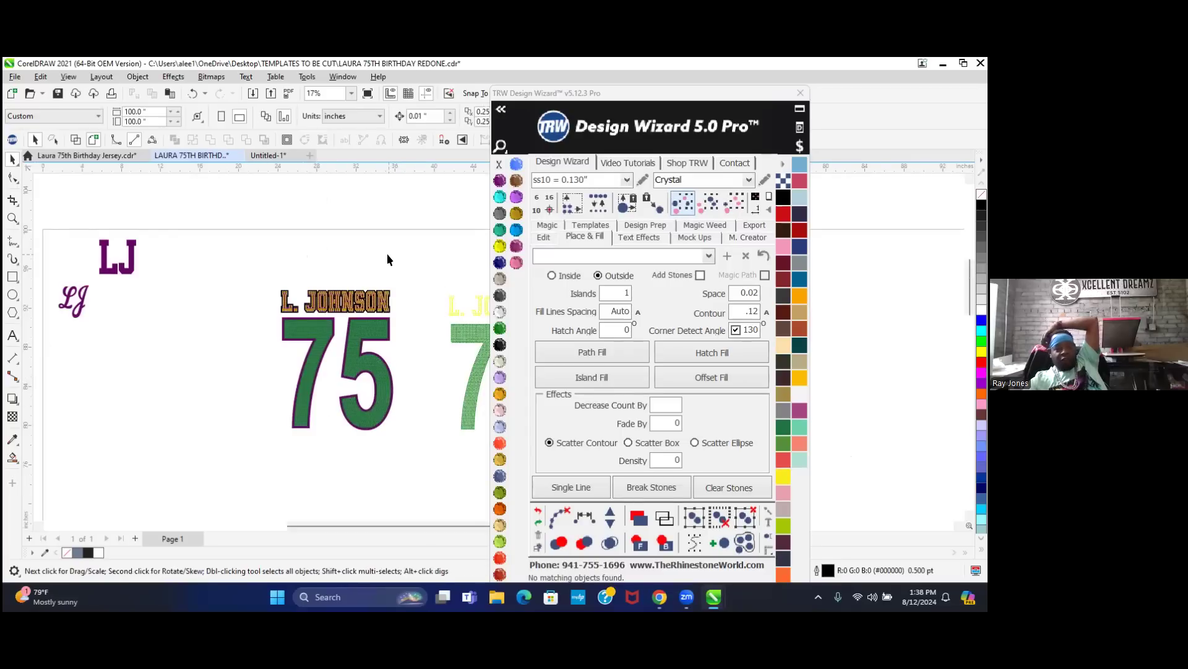
{"action": "scroll", "coordinate": [114, 400], "scroll_direction": "down", "scroll_amount": 2}
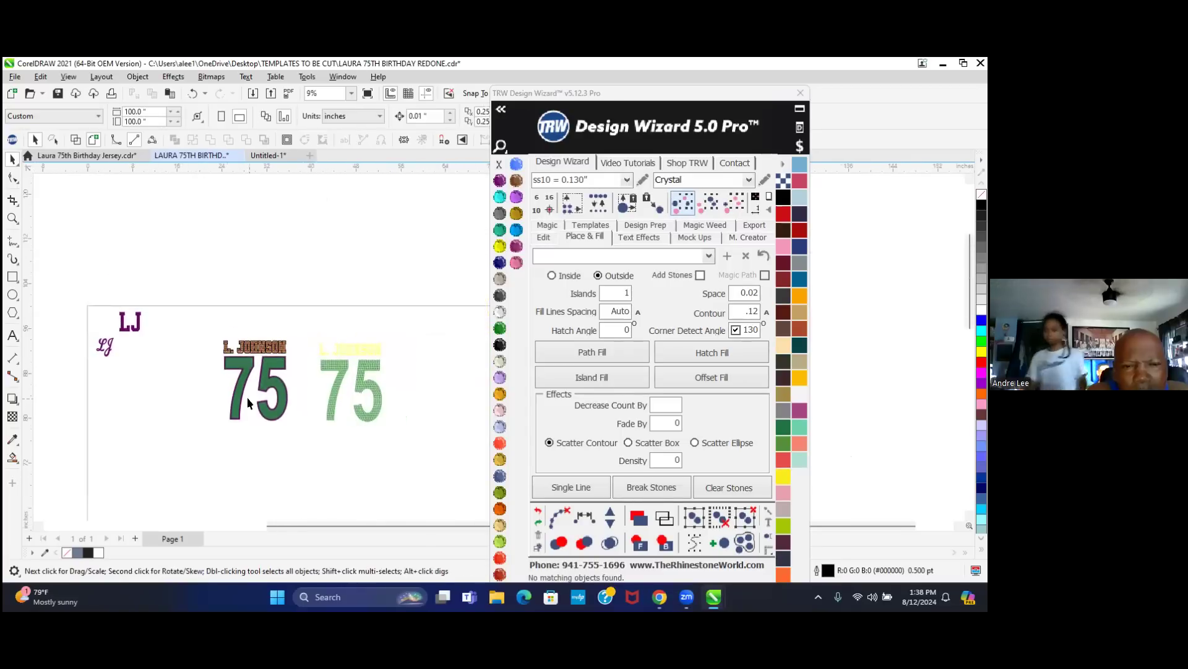
{"action": "scroll", "coordinate": [395, 392], "scroll_direction": "up", "scroll_amount": 2}
{"action": "left_click_drag", "start_coordinate": [254, 279], "coordinate": [349, 427]}
{"action": "left_click_drag", "start_coordinate": [425, 469], "coordinate": [433, 488]}
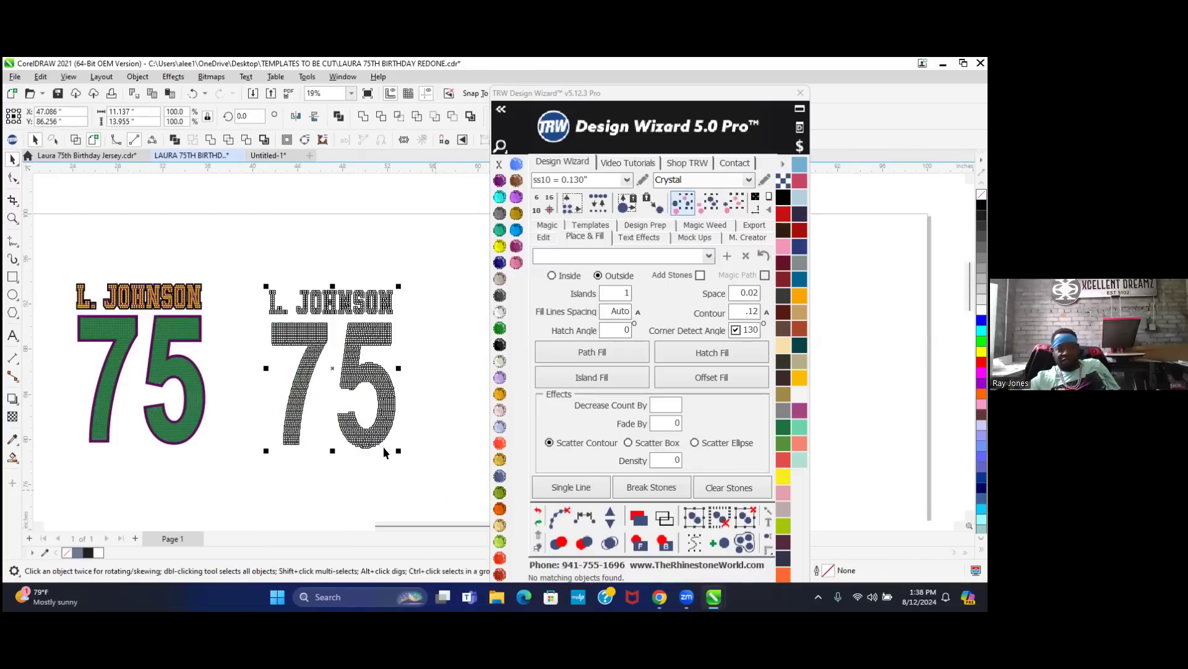
- Combine the copied stones into a single shape
{"action": "right_click", "coordinate": [351, 359]}
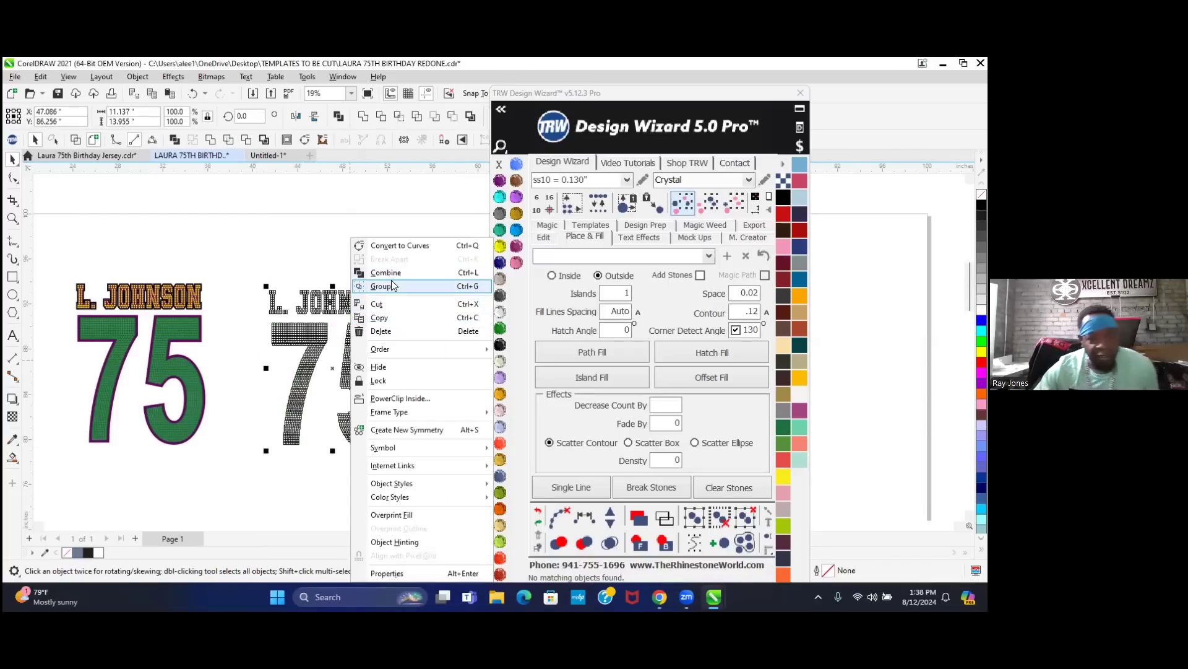
{"action": "left_click", "coordinate": [406, 272]}
{"action": "left_click", "coordinate": [391, 261]}
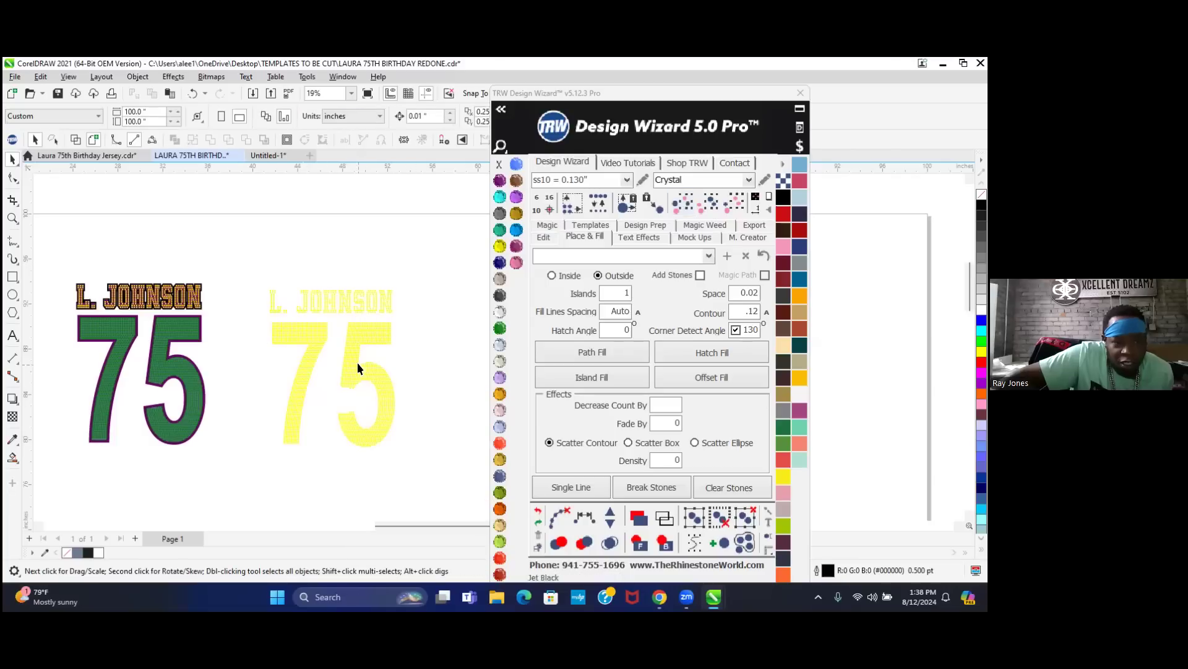
{"action": "left_click", "coordinate": [12, 278]}
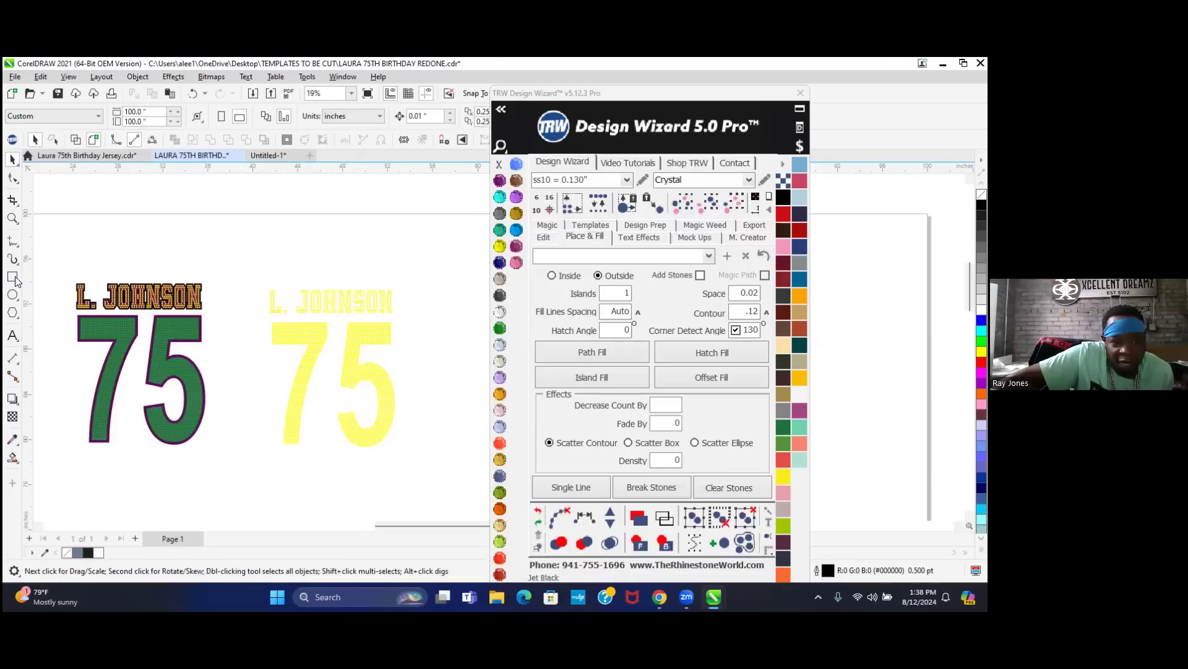
- Draw a rectangle over the rhinestone copy and stretch its corner out past the lettering
{"action": "left_click_drag", "start_coordinate": [270, 289], "coordinate": [395, 446]}
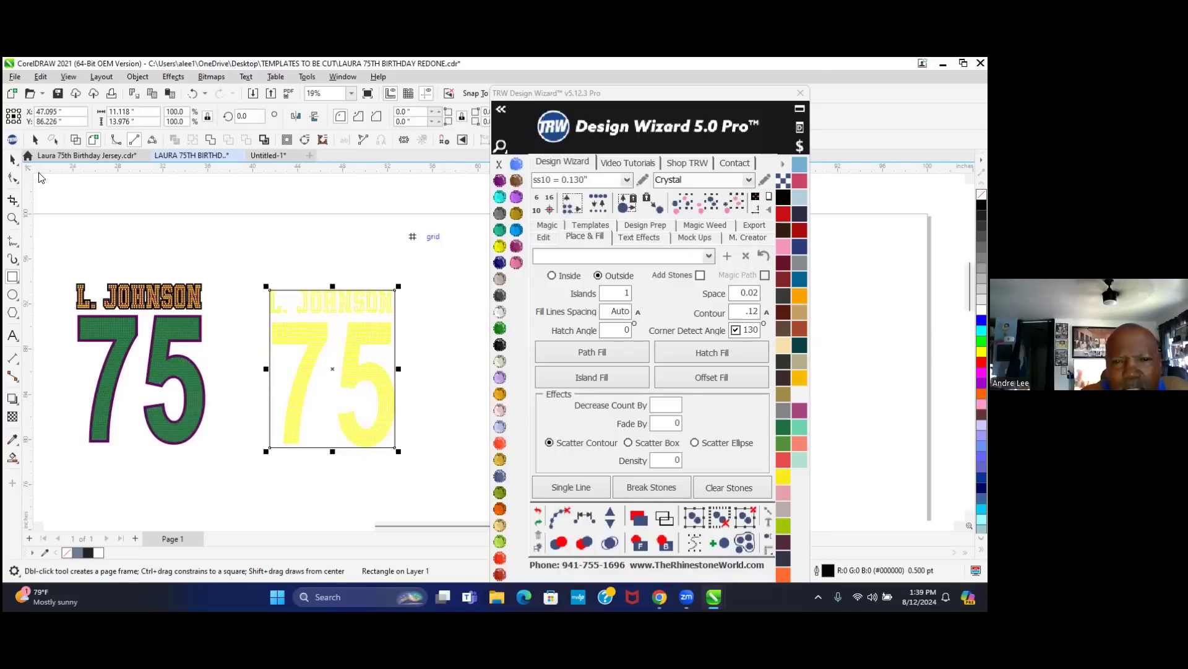
{"action": "left_click", "coordinate": [11, 159]}
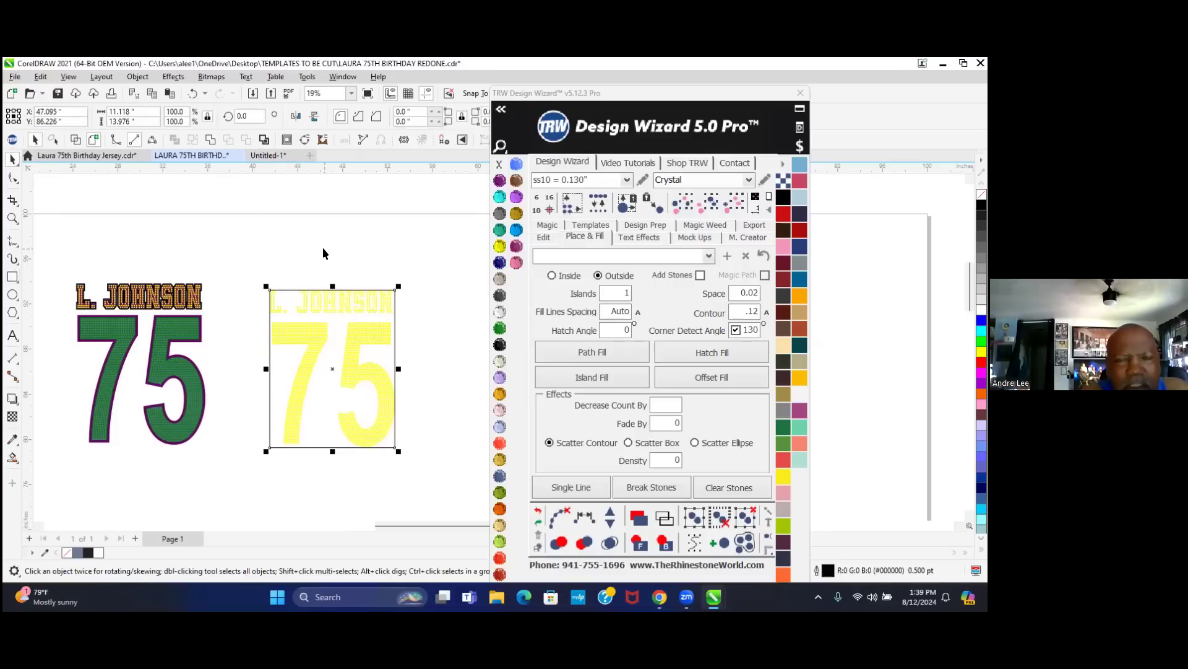
{"action": "scroll", "coordinate": [403, 298], "scroll_direction": "up", "scroll_amount": 2}
{"action": "scroll", "coordinate": [393, 288], "scroll_direction": "up", "scroll_amount": 1}
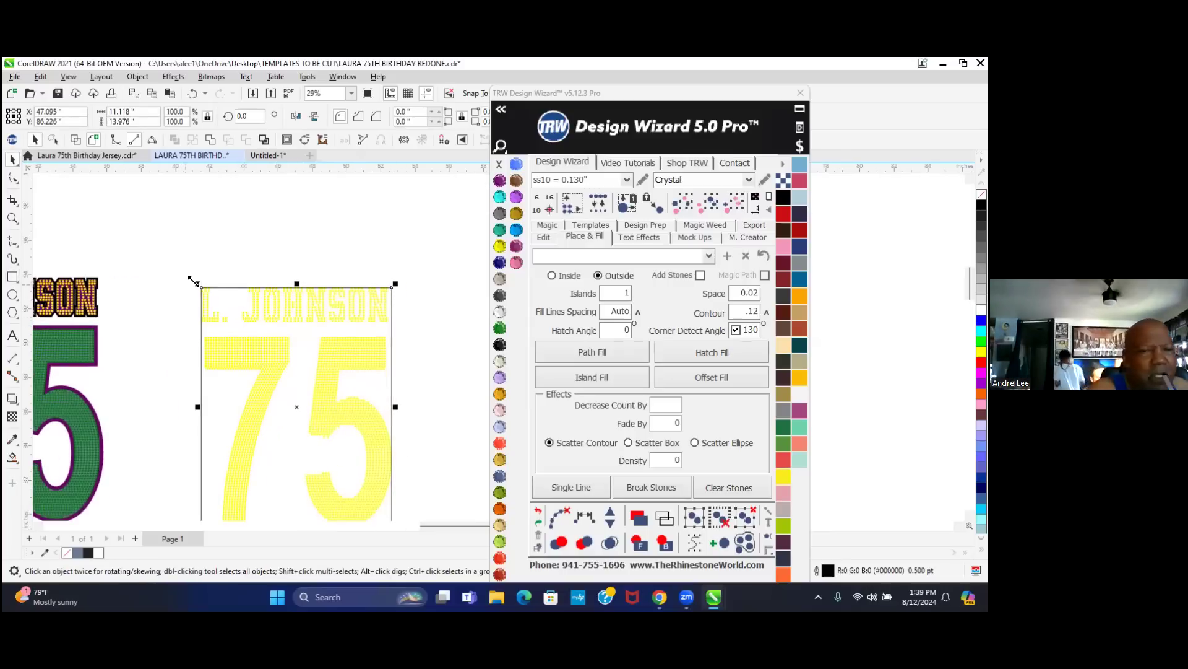
{"action": "mouse_move", "coordinate": [197, 283]}
{"action": "left_mouse_down"}
{"action": "mouse_move", "coordinate": [186, 270]}
{"action": "mouse_move", "coordinate": [197, 283]}
{"action": "left_mouse_up"}
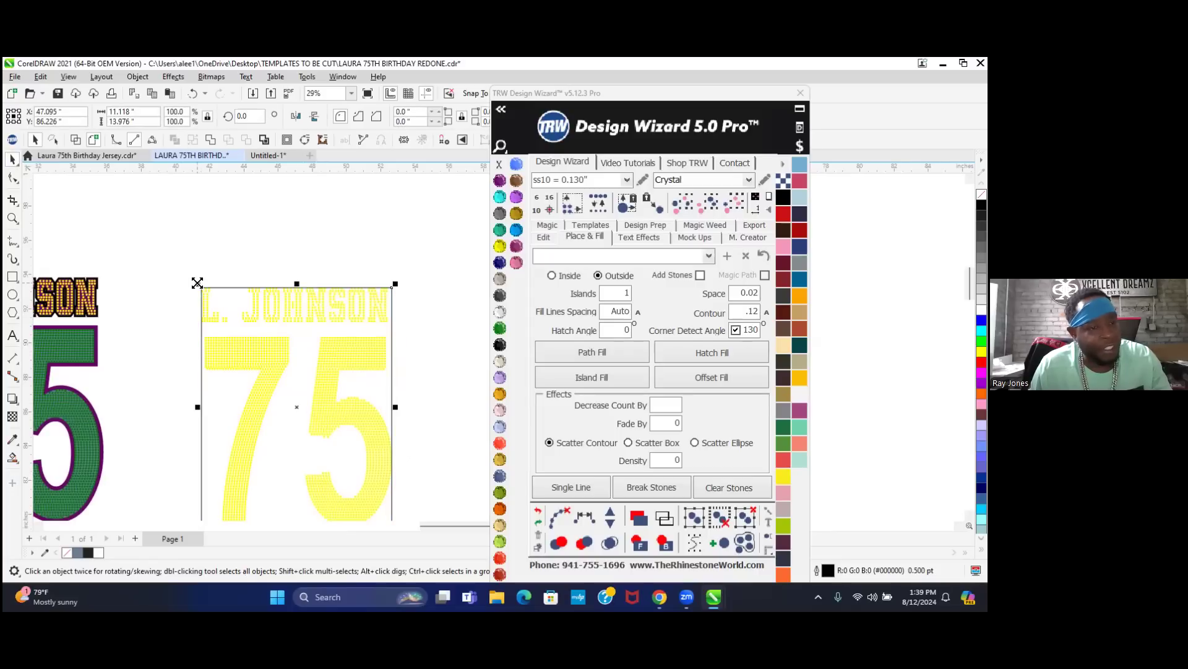
{"action": "scroll", "coordinate": [216, 278], "scroll_direction": "up", "scroll_amount": 6}
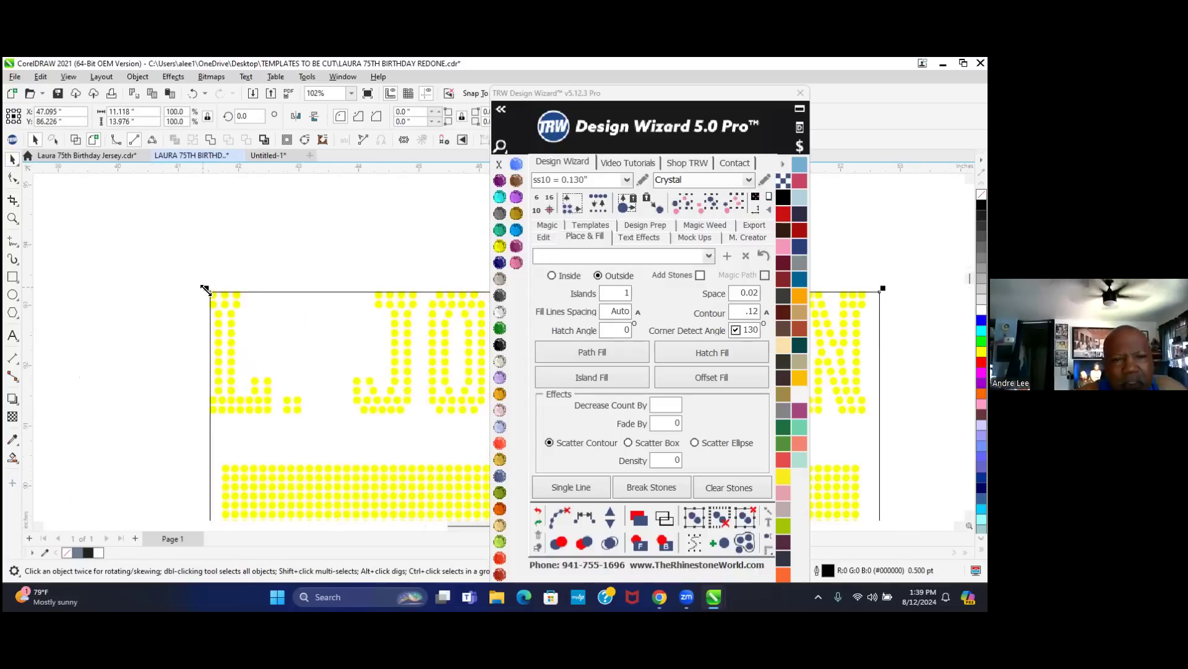
{"action": "left_click_drag", "start_coordinate": [207, 289], "coordinate": [191, 271]}
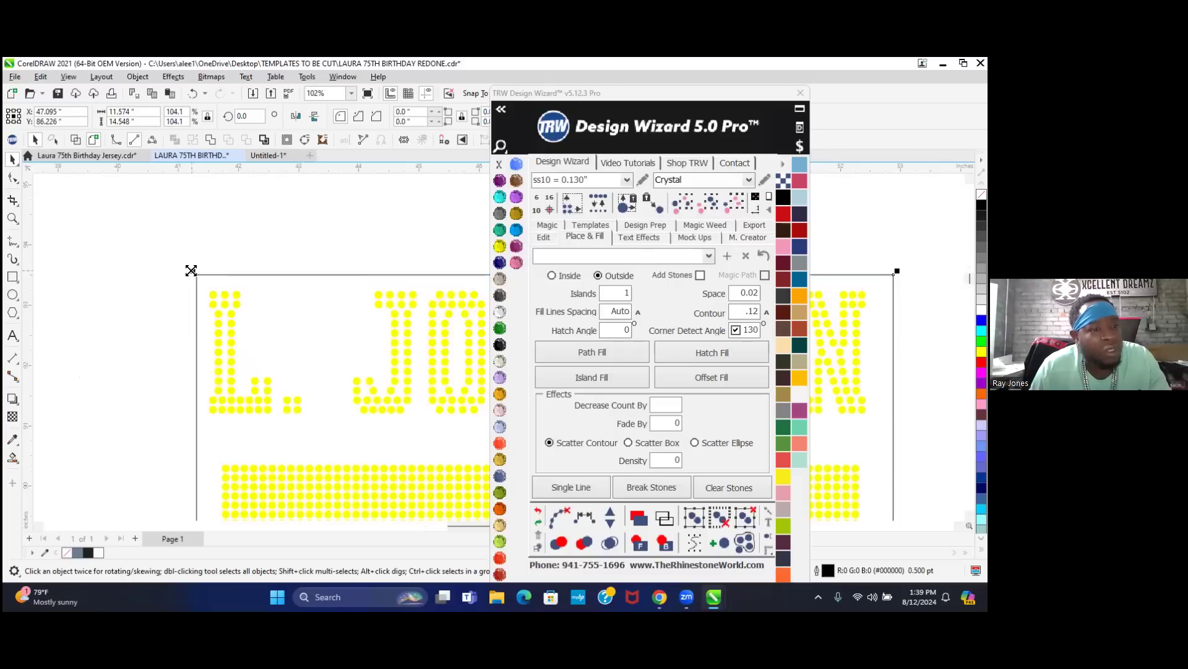
- Enter a new width so the rectangle measures about 11.48 by 14.431 inches
{"action": "scroll", "coordinate": [192, 279], "scroll_direction": "up", "scroll_amount": 1}
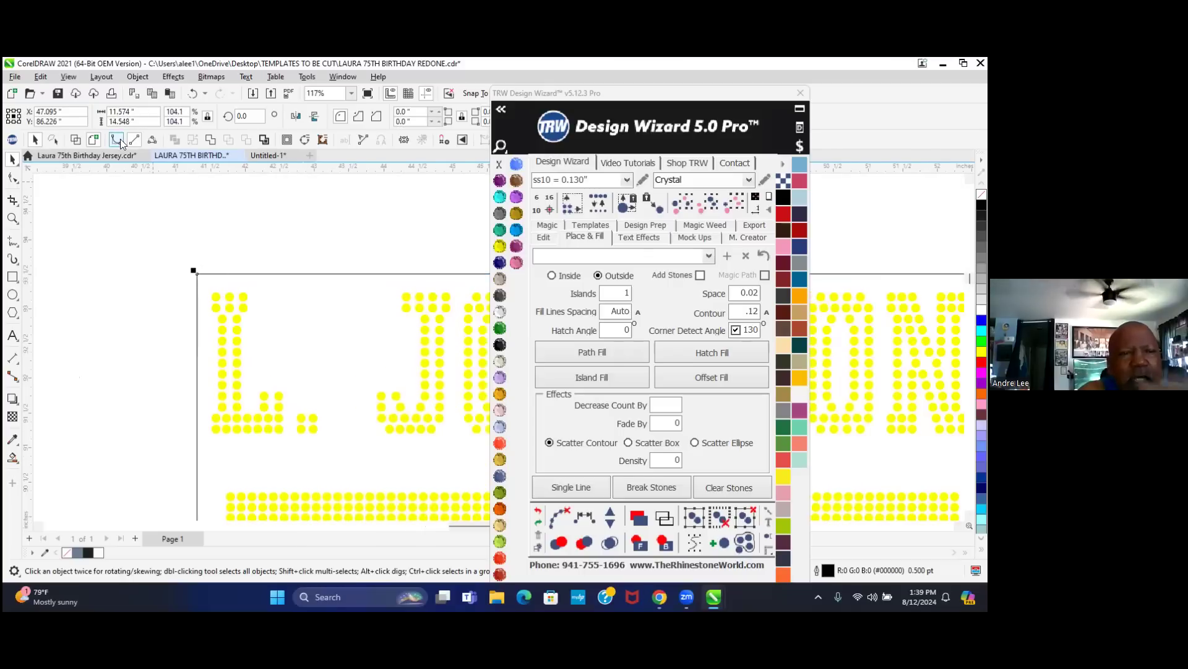
{"action": "left_click", "coordinate": [145, 110]}
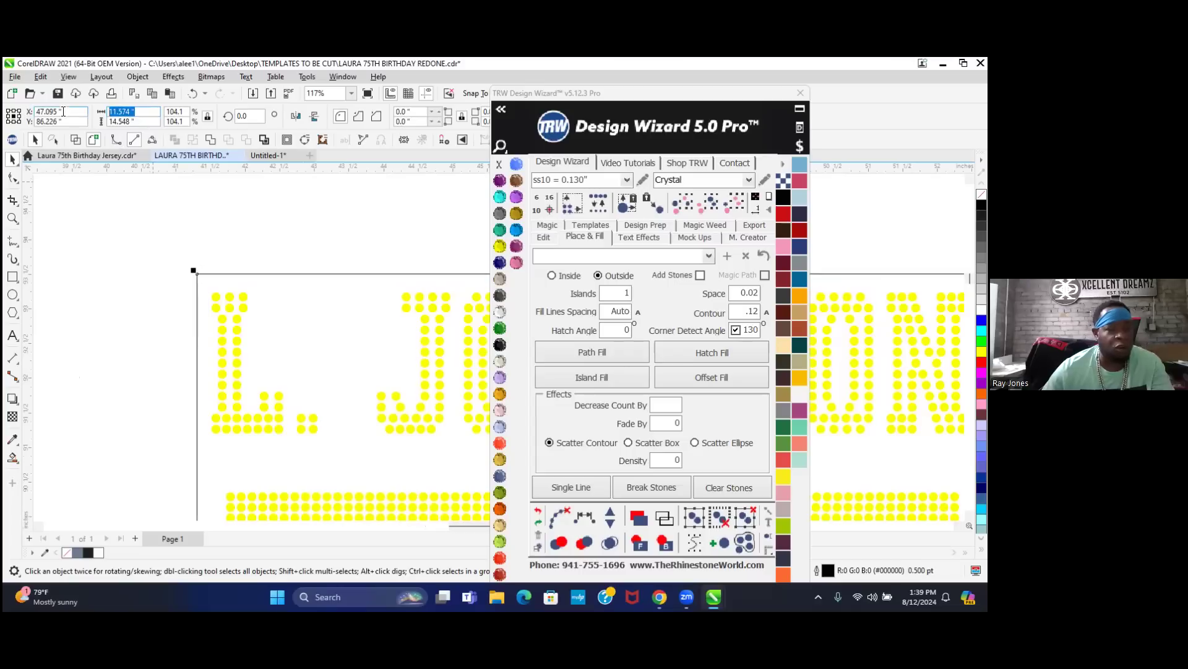
{"action": "type", "text": "11"}
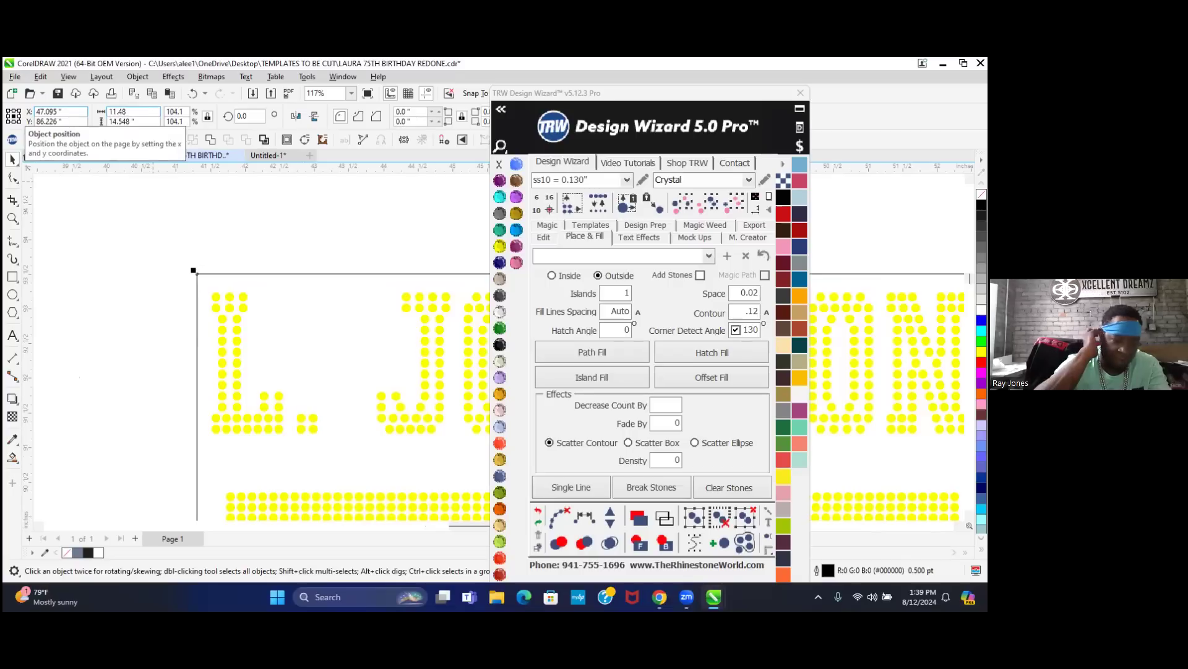
{"action": "key", "text": "Tab"}
{"action": "key", "text": "Tab"}
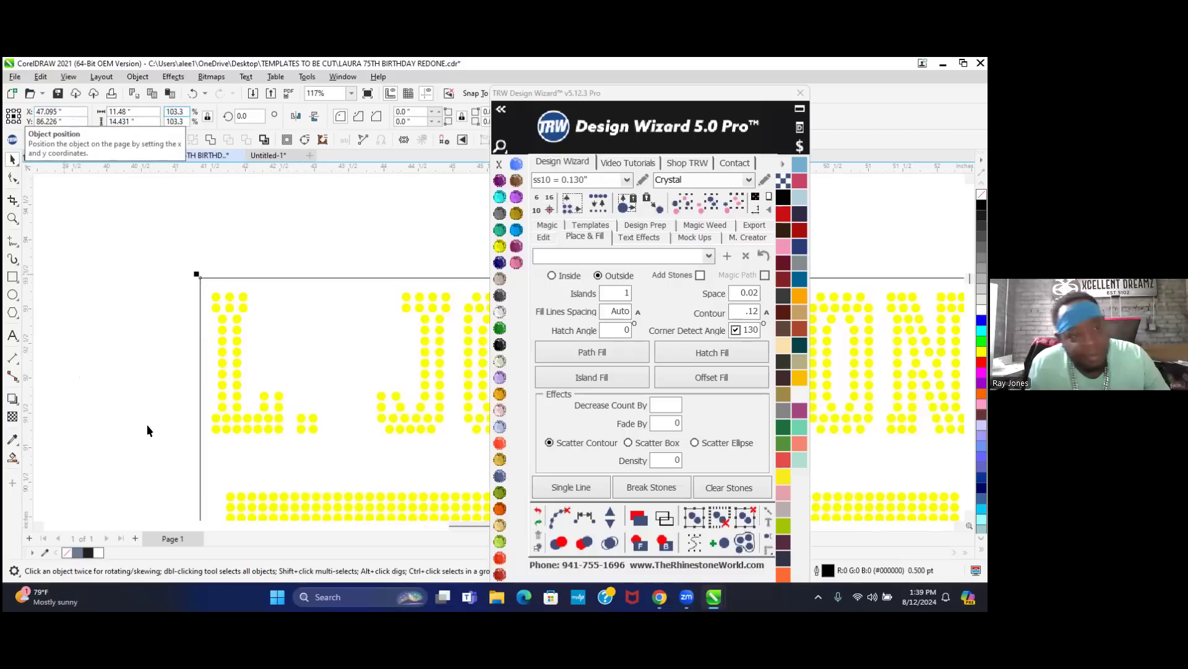
{"action": "scroll", "coordinate": [173, 473], "scroll_direction": "down", "scroll_amount": 4}
{"action": "scroll", "coordinate": [92, 254], "scroll_direction": "down", "scroll_amount": 3}
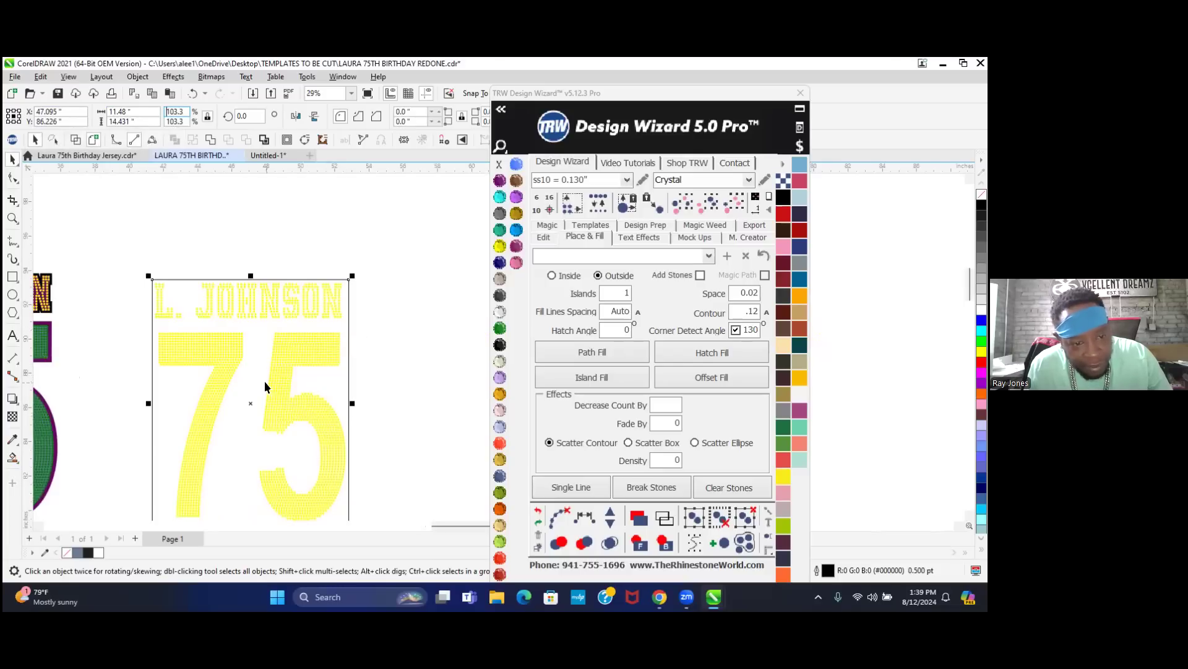
{"action": "left_click", "coordinate": [281, 371]}
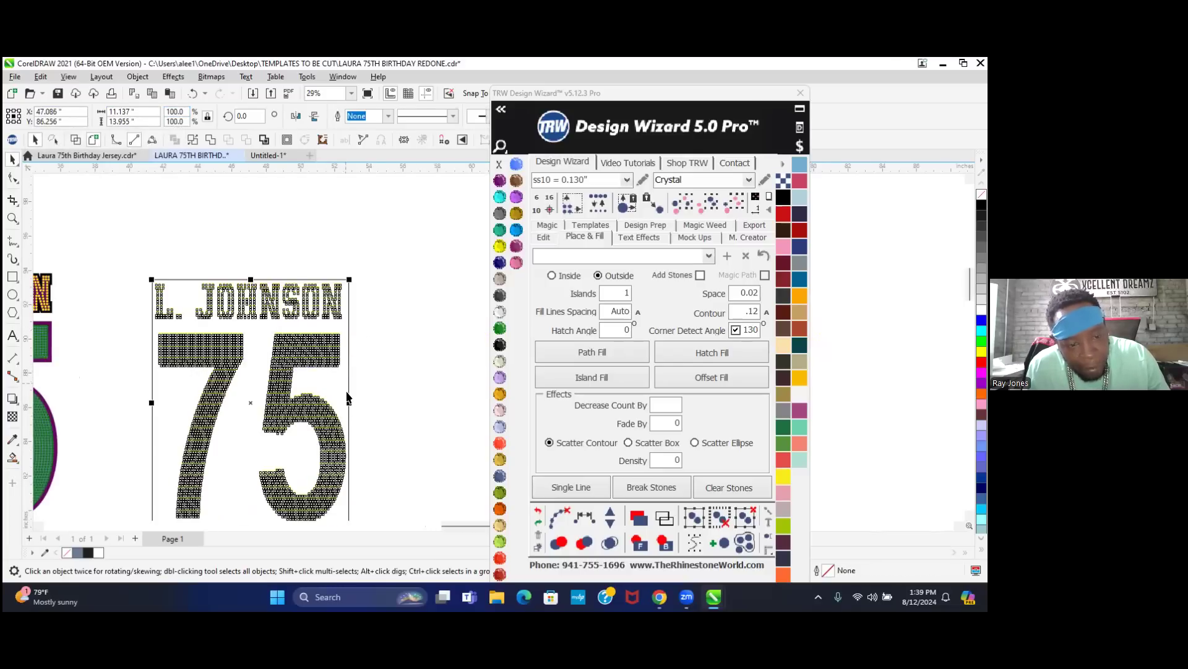
{"action": "scroll", "coordinate": [319, 385], "scroll_direction": "up", "scroll_amount": 3}
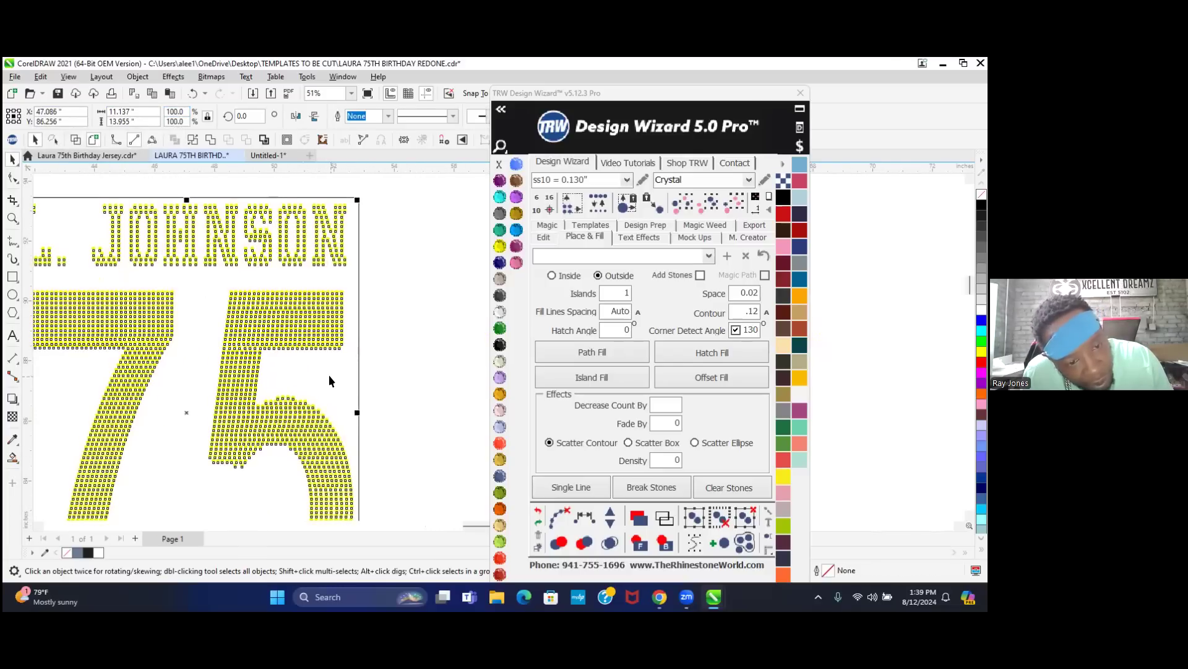
{"action": "scroll", "coordinate": [332, 386], "scroll_direction": "down", "scroll_amount": 1}
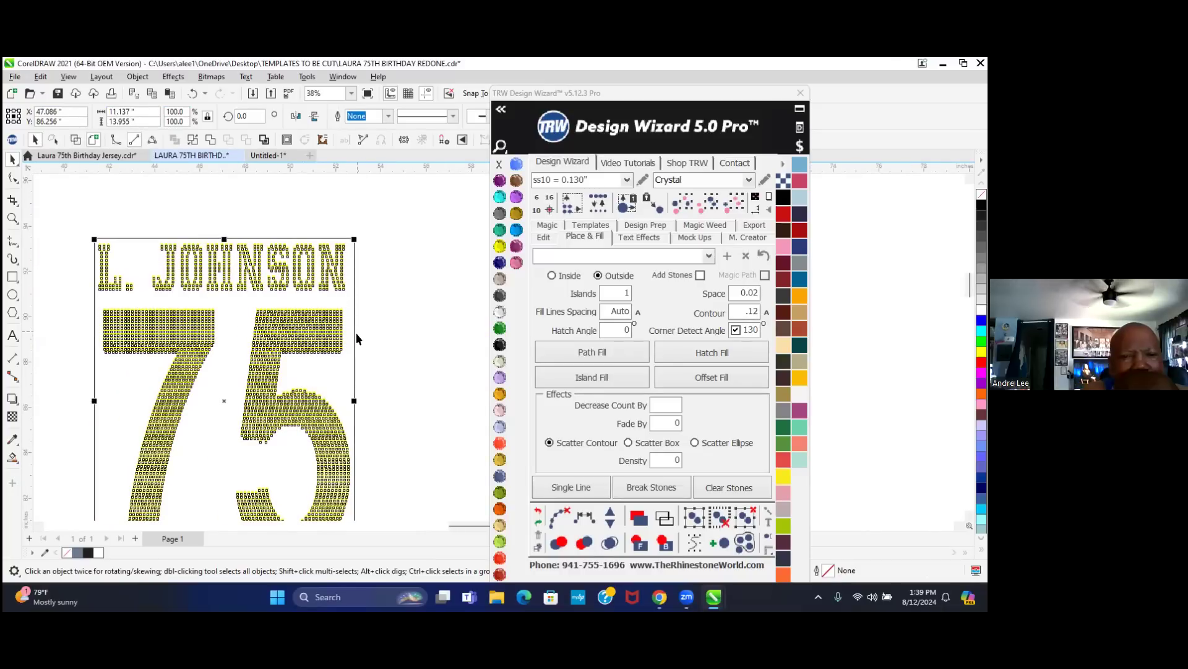
{"action": "left_click", "coordinate": [407, 225]}
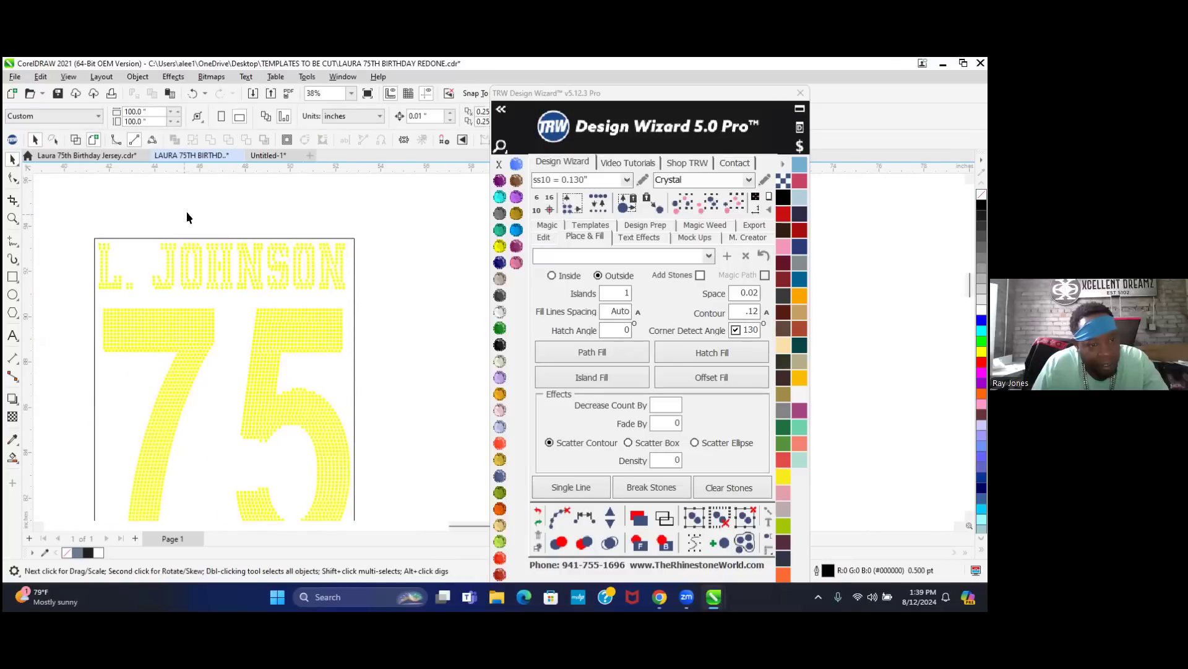
{"action": "scroll", "coordinate": [187, 216], "scroll_direction": "down", "scroll_amount": 1}
{"action": "left_click_drag", "start_coordinate": [151, 299], "coordinate": [363, 503]}
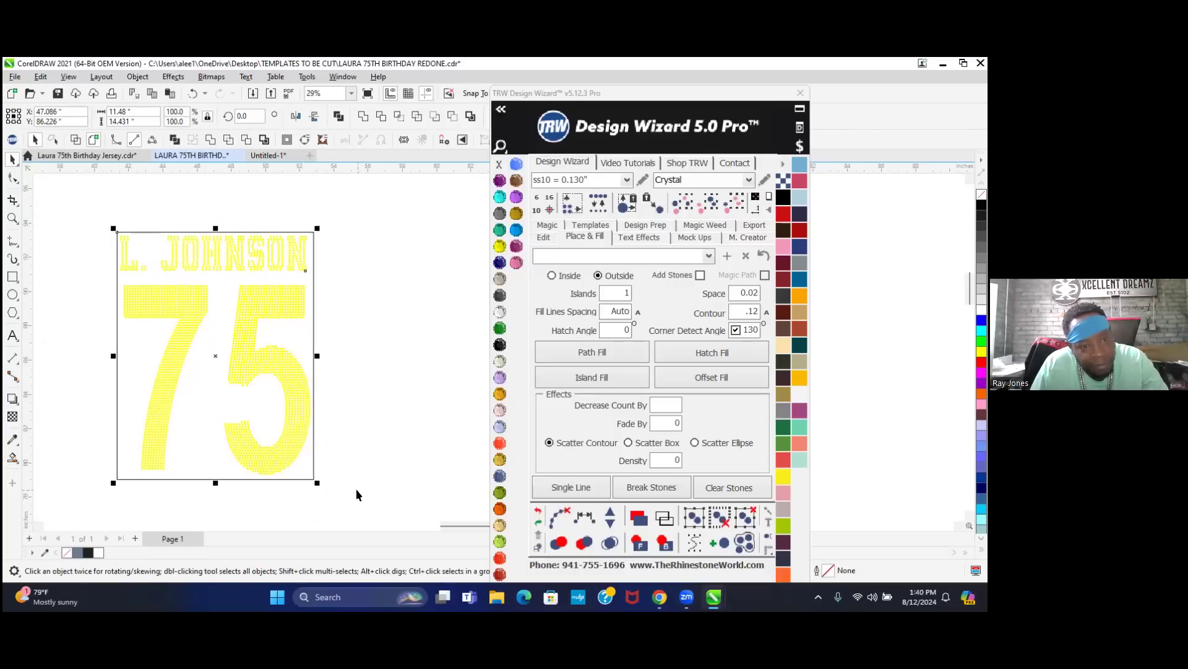
{"action": "left_click", "coordinate": [352, 366]}
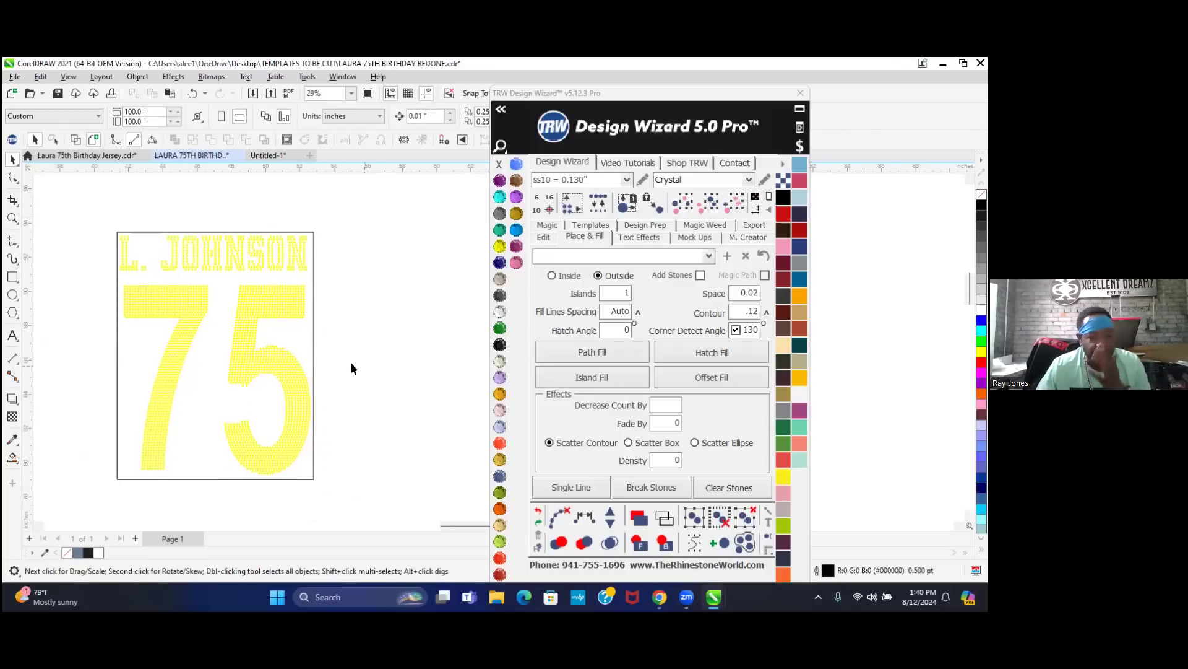
{"action": "scroll", "coordinate": [321, 403], "scroll_direction": "up", "scroll_amount": 2}
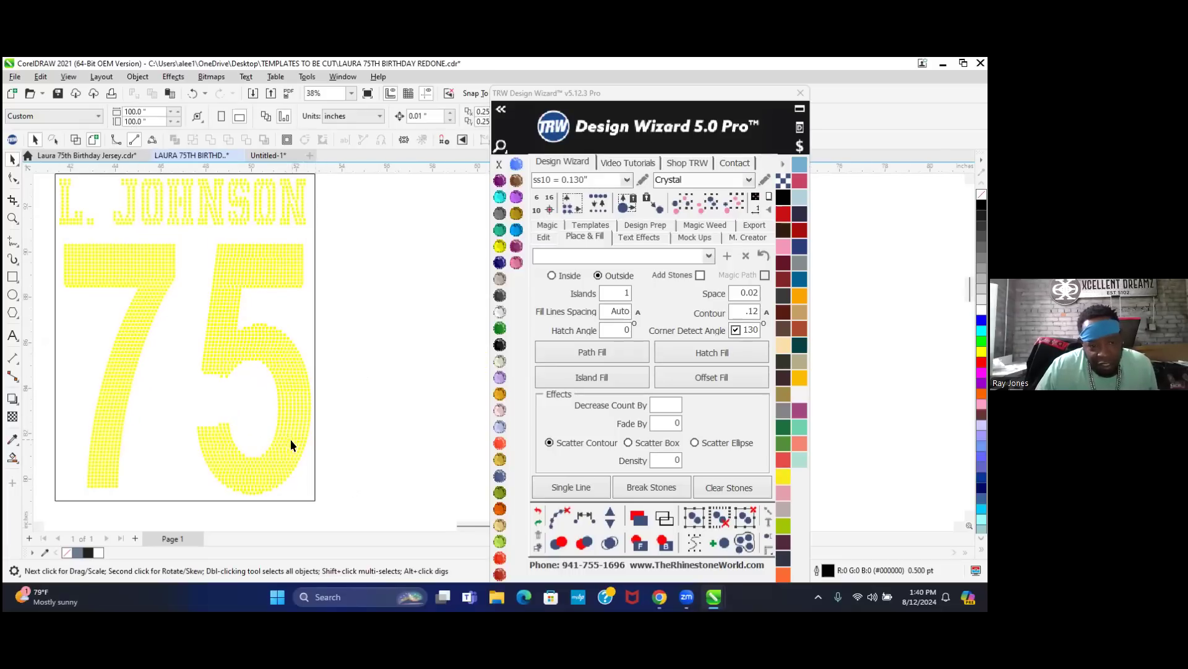
{"action": "left_click", "coordinate": [288, 393]}
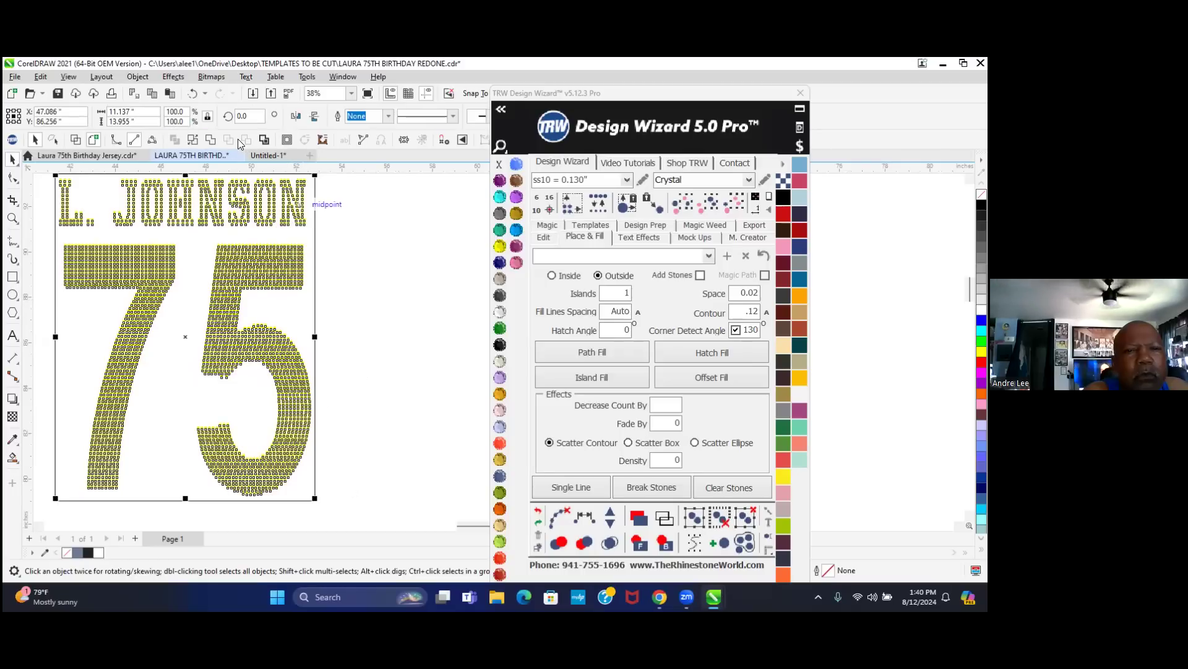
{"action": "left_click", "coordinate": [351, 267]}
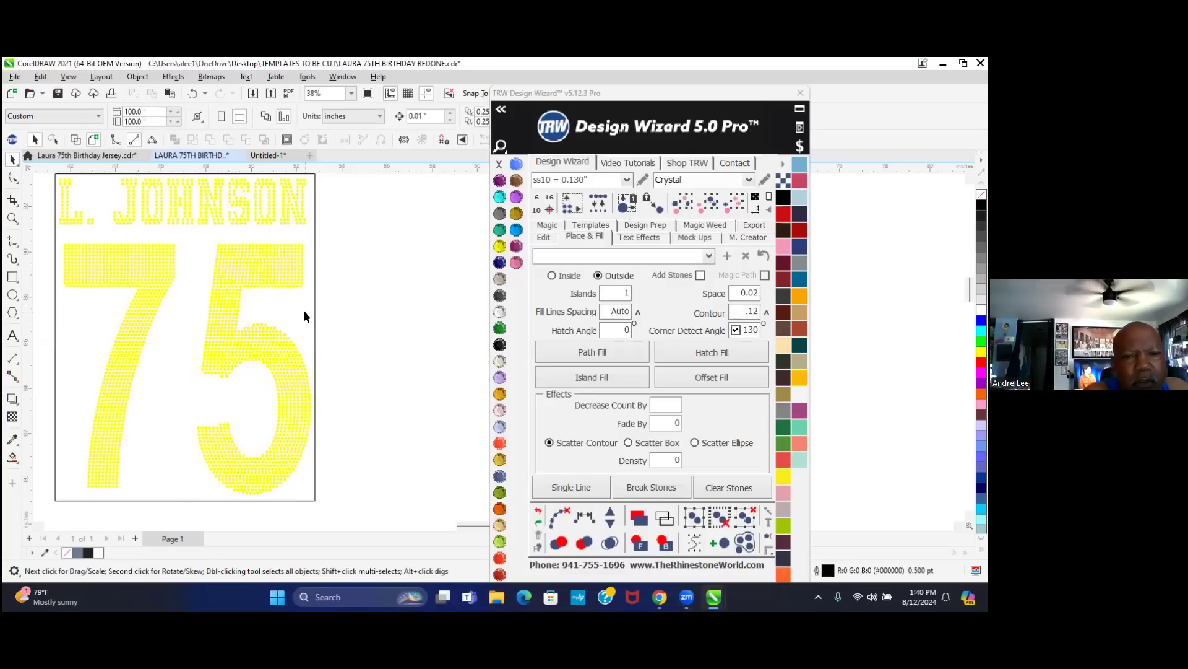
{"action": "scroll", "coordinate": [295, 304], "scroll_direction": "down", "scroll_amount": 2}
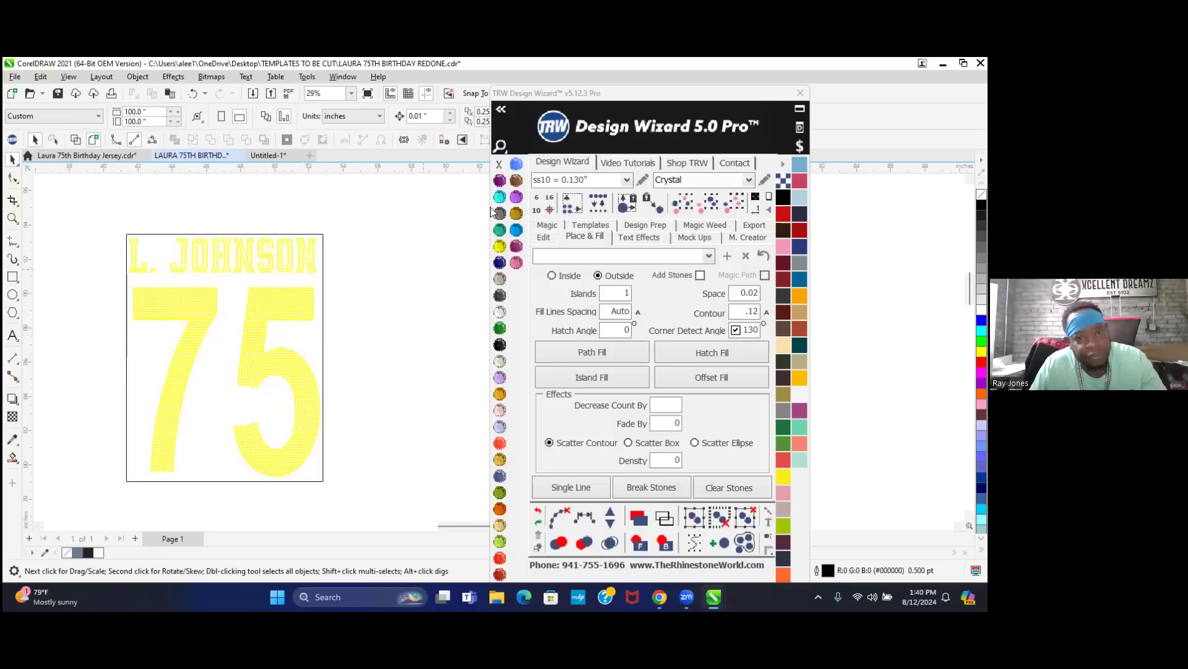
- Move the Design Wizard panel right and select the frame rectangle
{"action": "left_click_drag", "start_coordinate": [611, 98], "coordinate": [784, 92]}
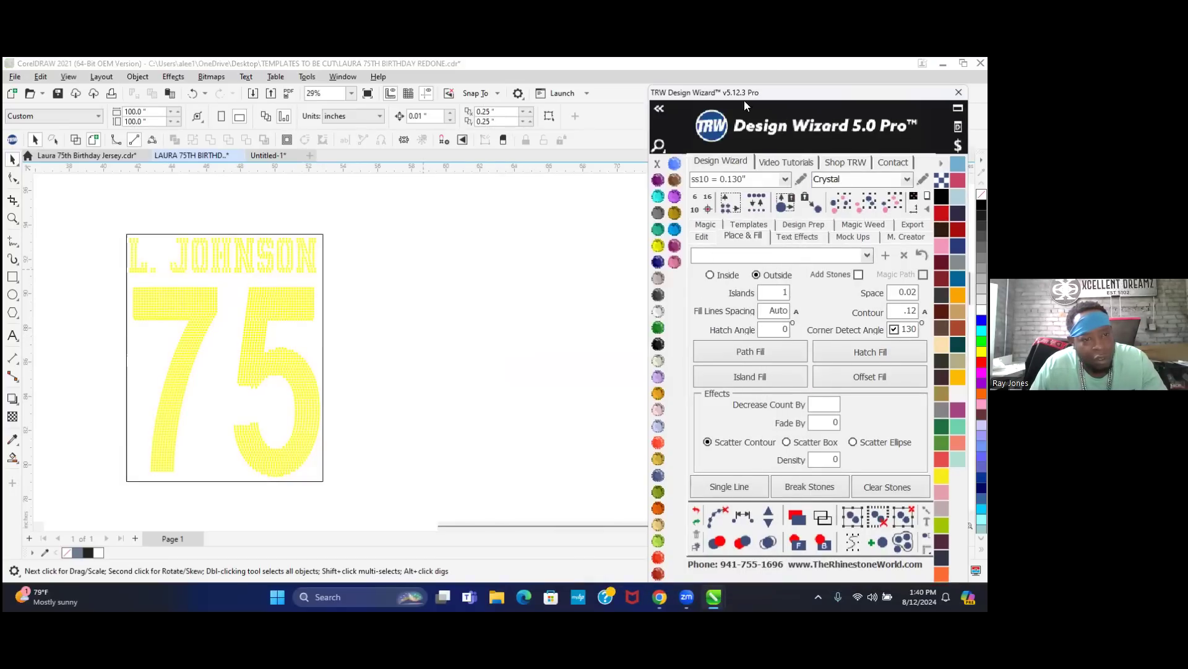
{"action": "left_click", "coordinate": [210, 399]}
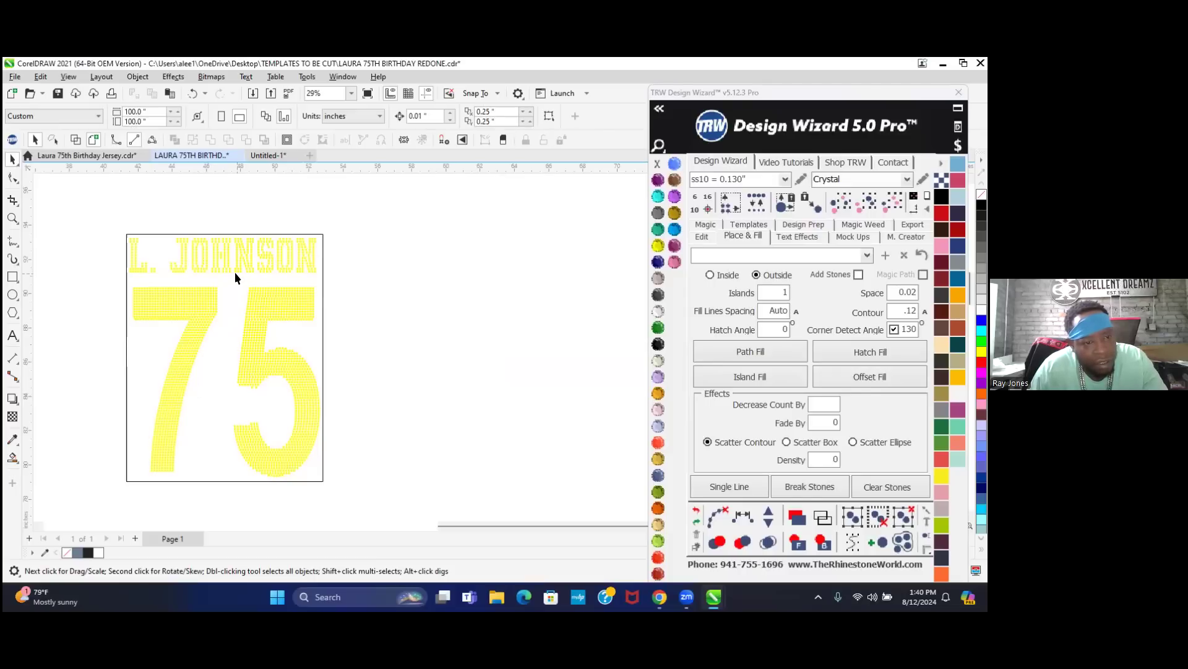
{"action": "left_click", "coordinate": [321, 234]}
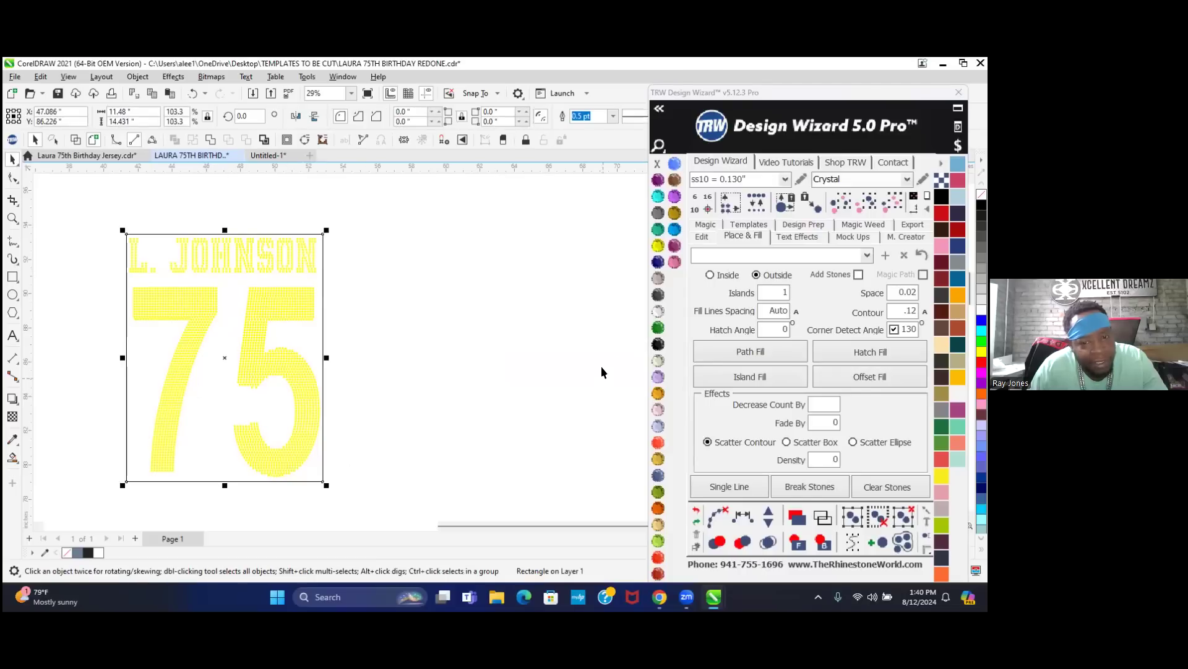
- Trial a green, outline-free backing sent to back, then undo it to leave the rectangle unfilled
{"action": "left_click", "coordinate": [658, 327]}
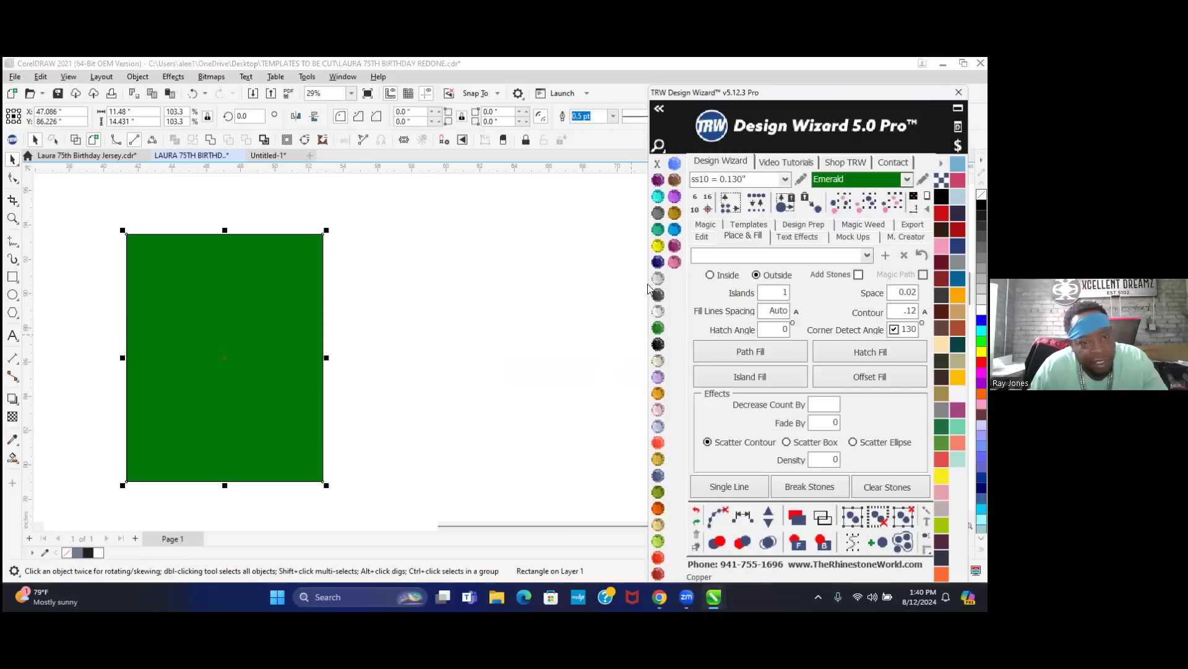
{"action": "right_click", "coordinate": [658, 162]}
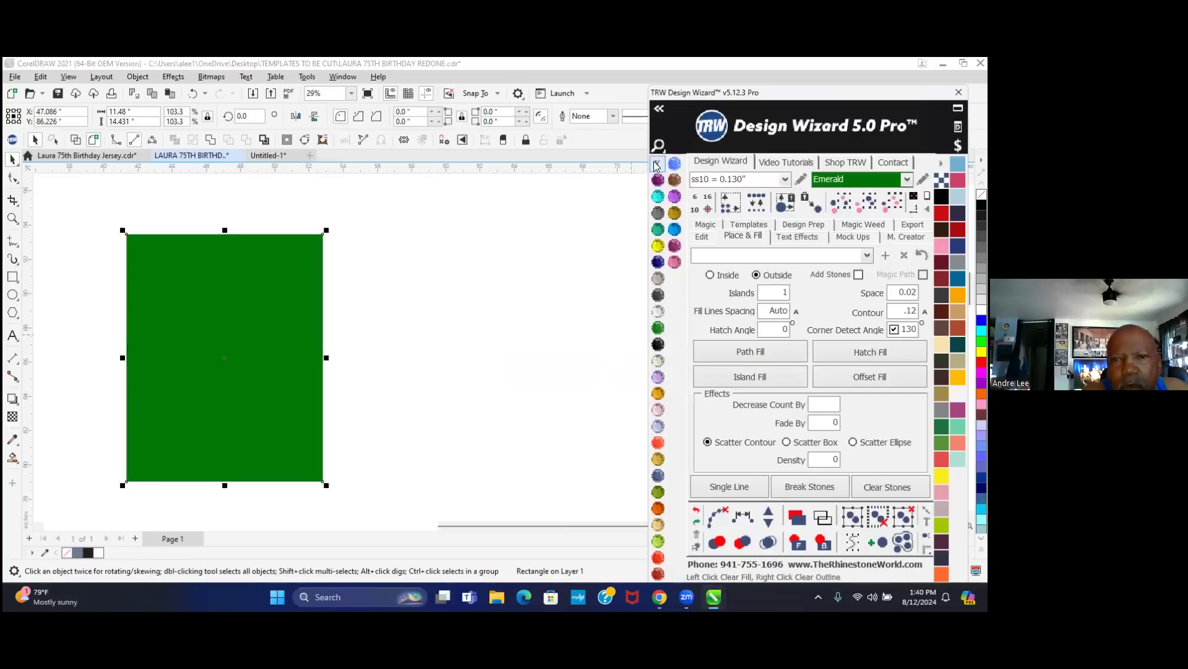
{"action": "left_click", "coordinate": [823, 542]}
{"action": "left_click", "coordinate": [477, 376]}
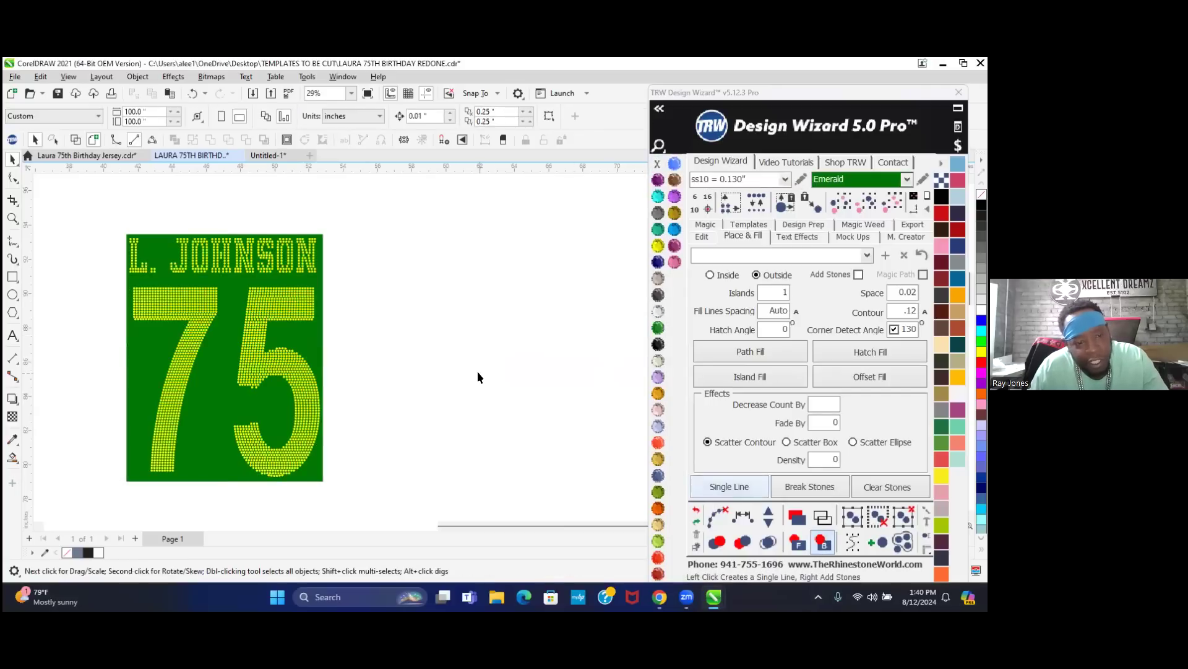
{"action": "left_click", "coordinate": [218, 397]}
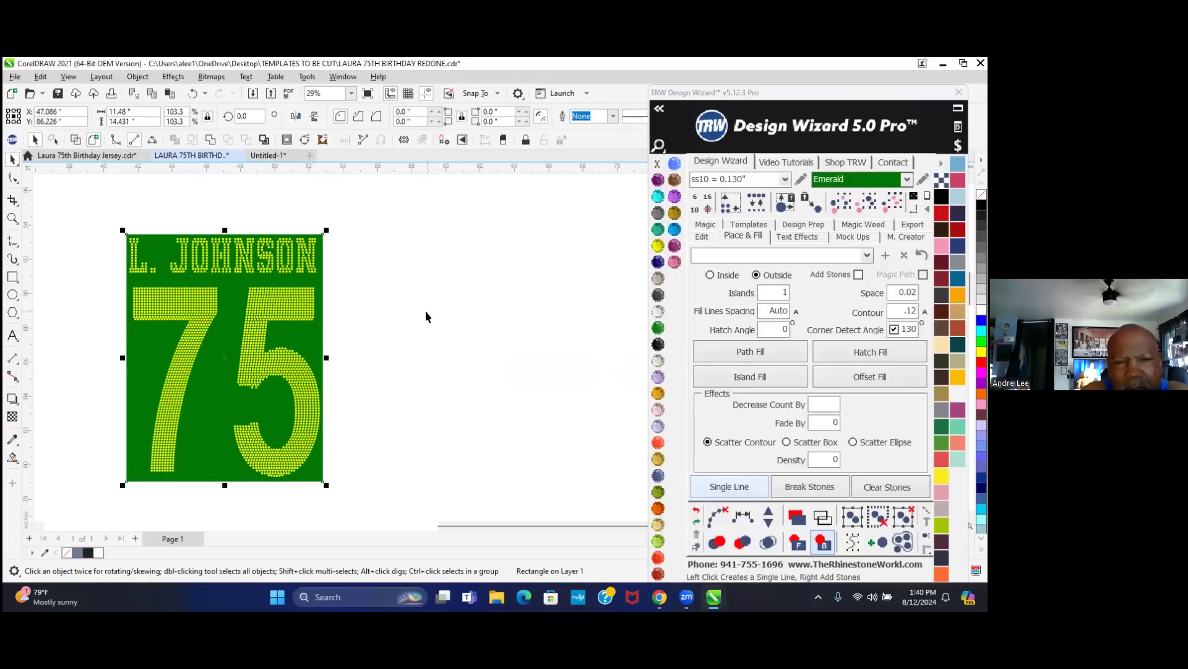
{"action": "left_click", "coordinate": [695, 510]}
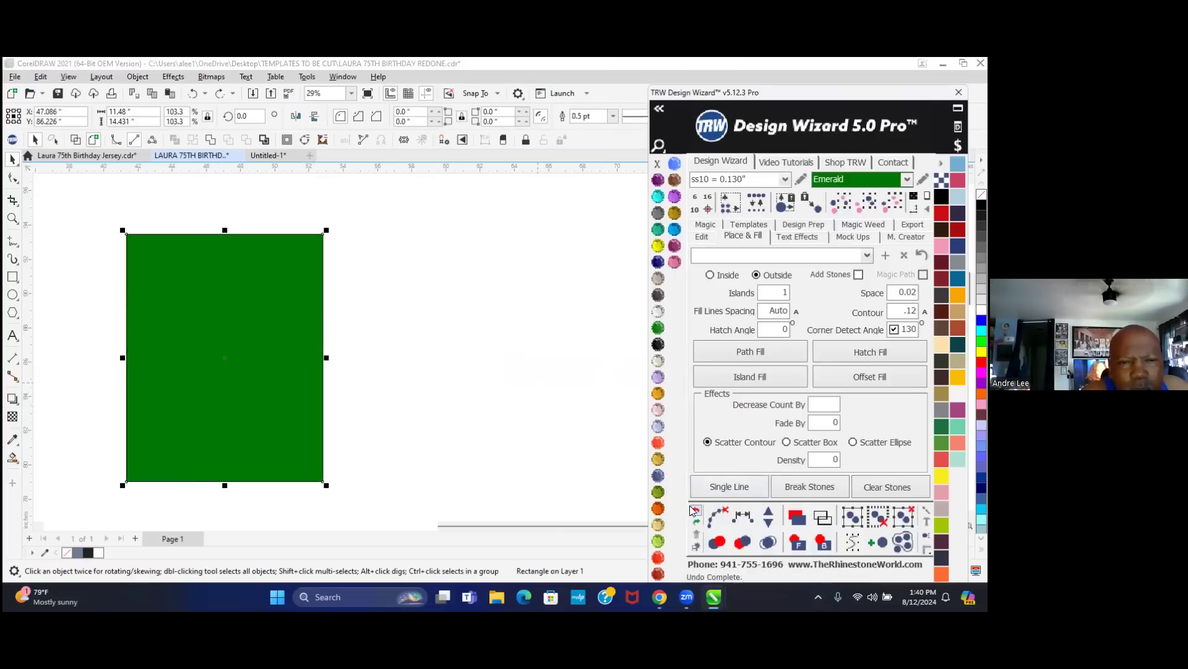
{"action": "left_click", "coordinate": [691, 510]}
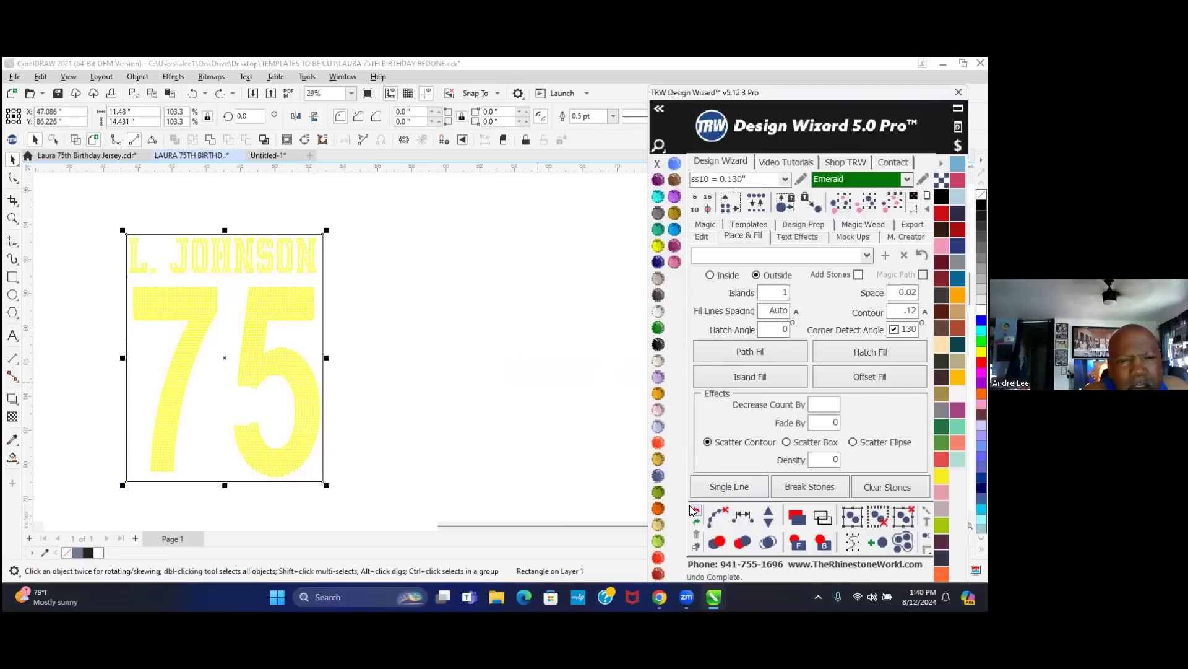
{"action": "left_click", "coordinate": [439, 385]}
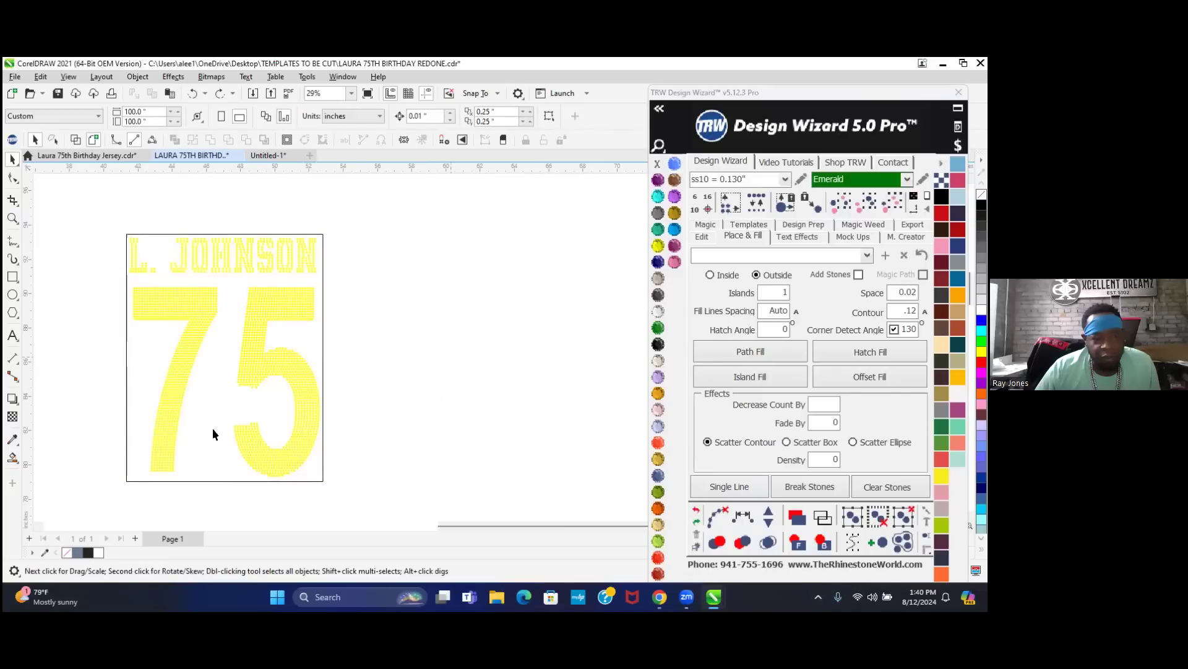
- Draw an outline-free rectangle to the right of the design
{"action": "left_click", "coordinate": [14, 277]}
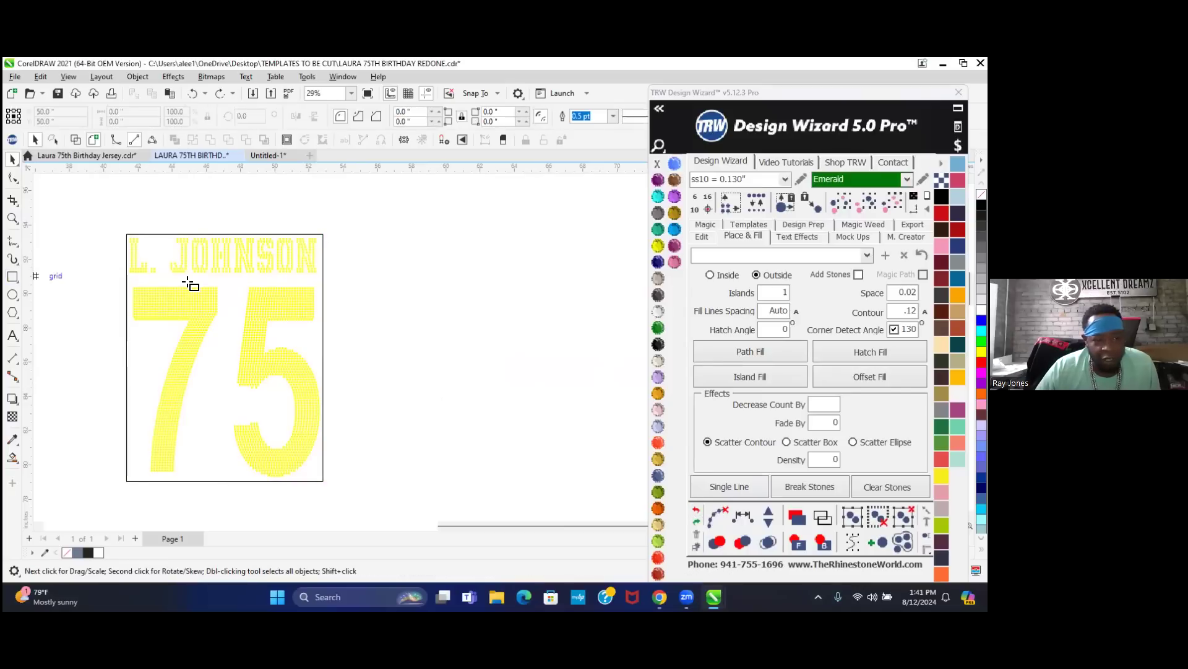
{"action": "left_click_drag", "start_coordinate": [389, 237], "coordinate": [558, 430]}
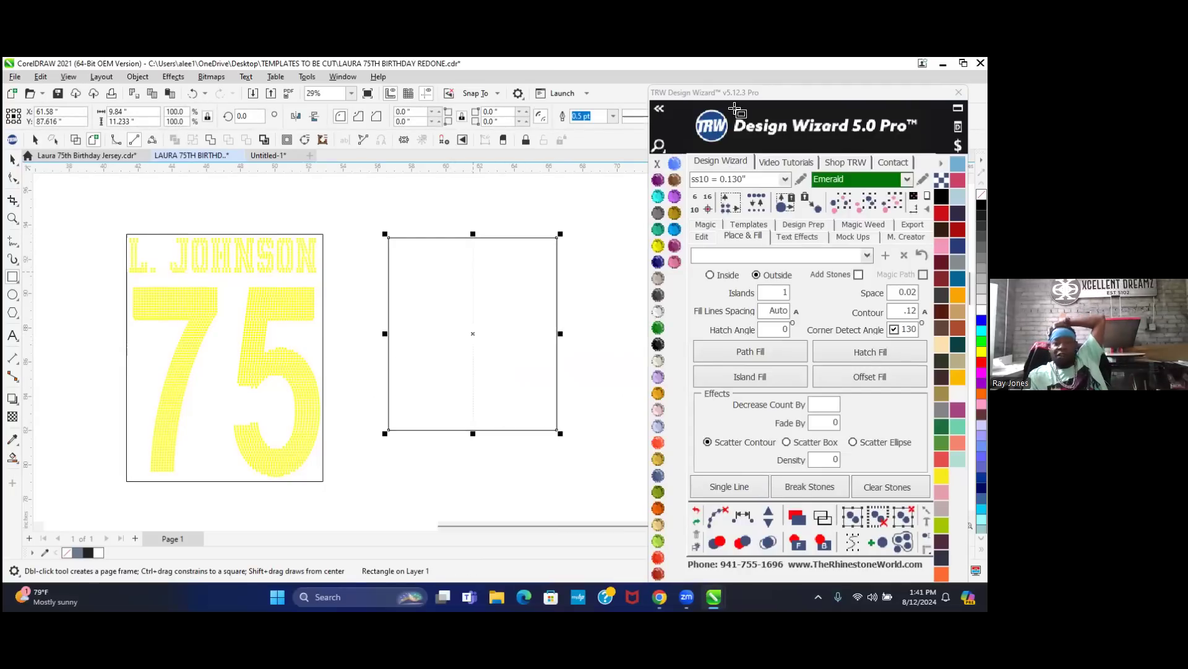
{"action": "right_click", "coordinate": [655, 163]}
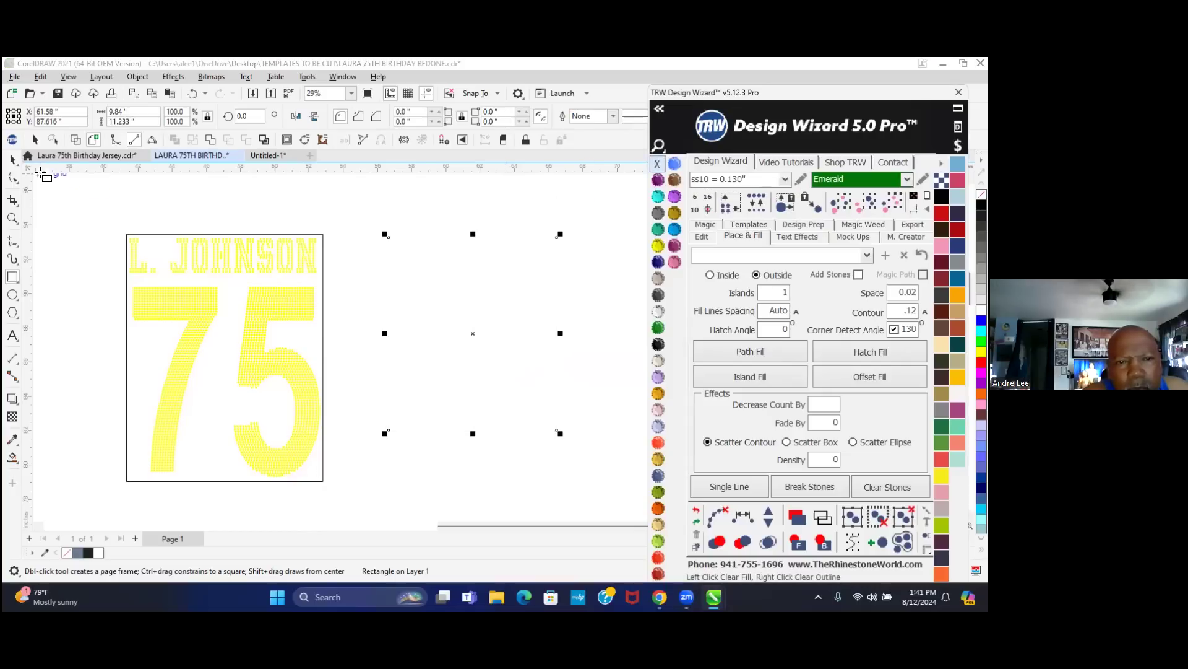
{"action": "left_click", "coordinate": [13, 159]}
{"action": "left_click", "coordinate": [441, 198]}
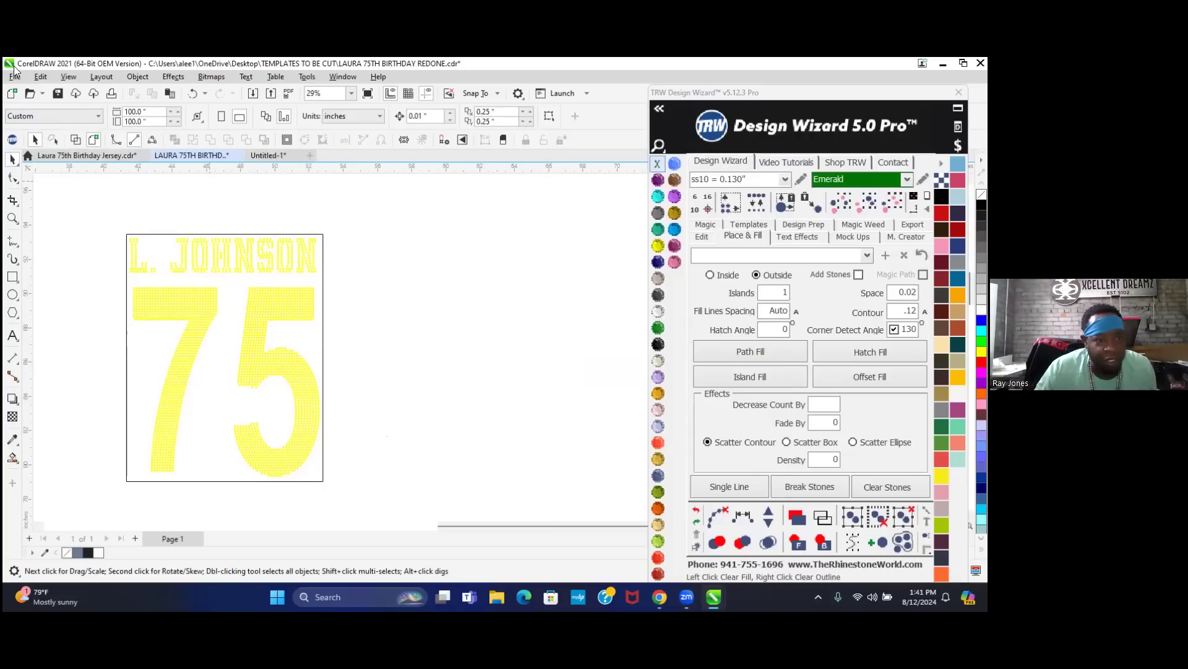
- Switch to Wireframe view and delete the empty rectangle
{"action": "left_click", "coordinate": [74, 138]}
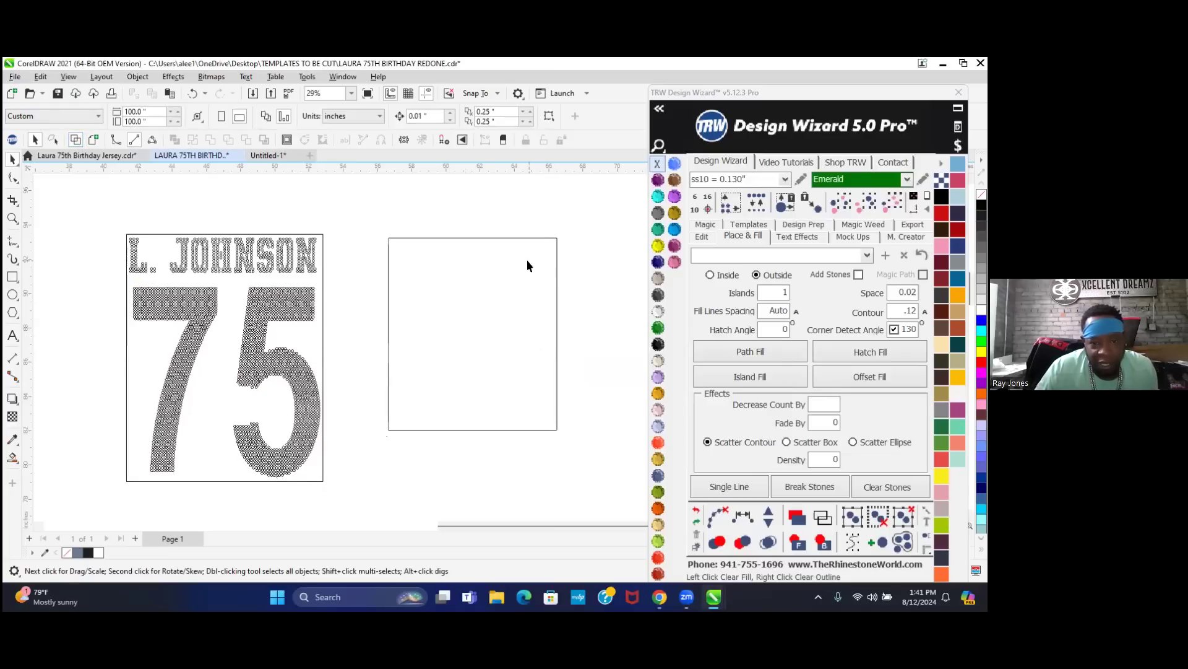
{"action": "left_click", "coordinate": [556, 239]}
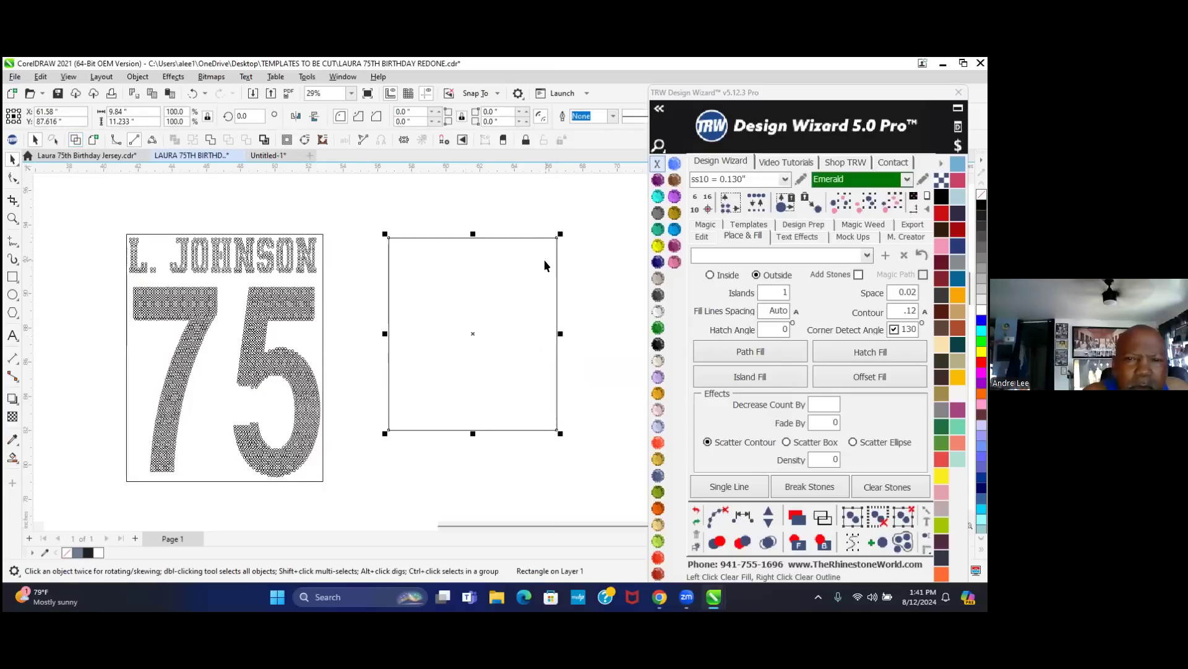
{"action": "key", "text": "Delete"}
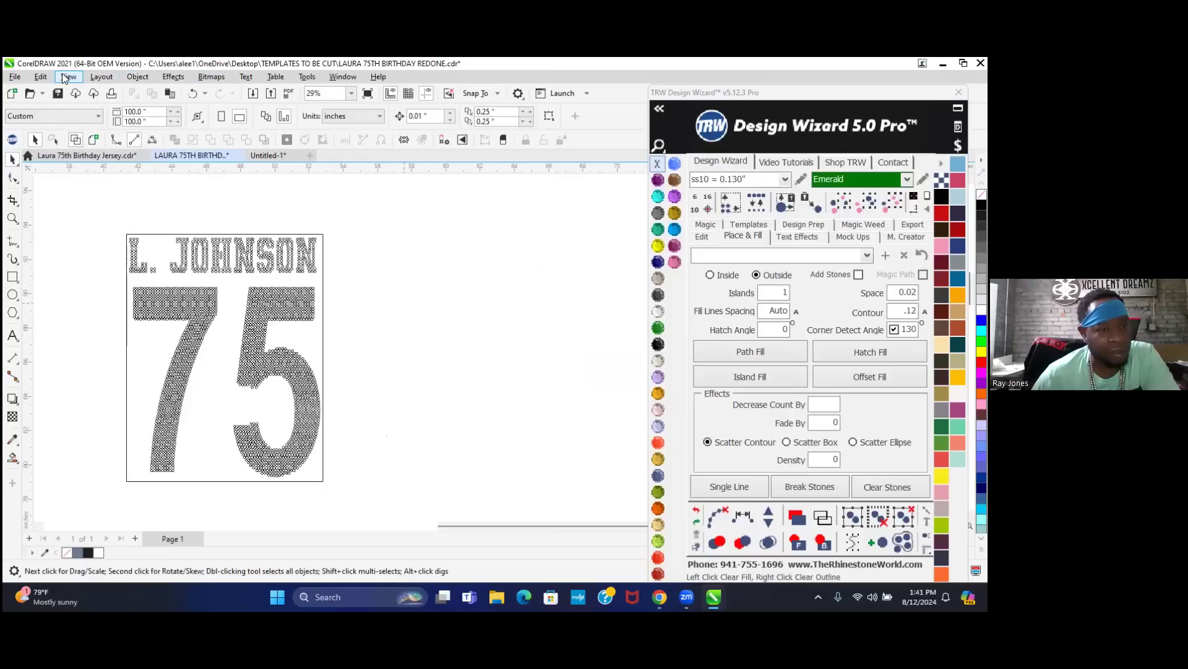
{"action": "left_click", "coordinate": [13, 77]}
{"action": "mouse_move", "coordinate": [40, 77]}
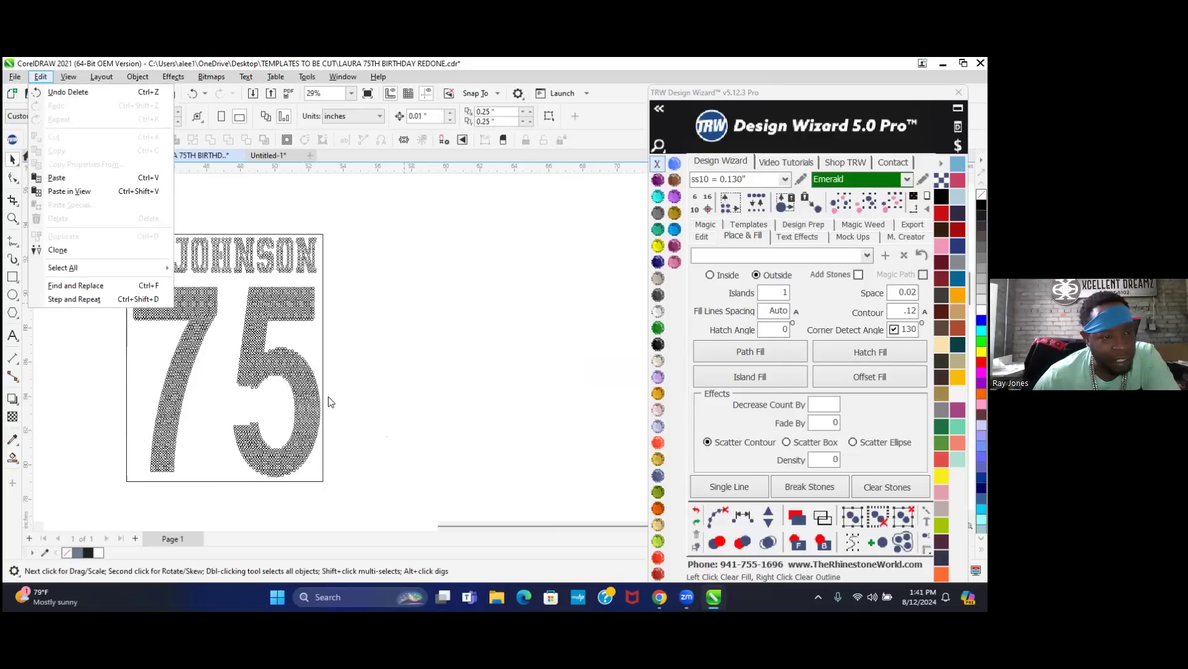
- Return to Enhanced view and select the 75 rhinestone artwork plus its frame rectangle
{"action": "left_click", "coordinate": [477, 290]}
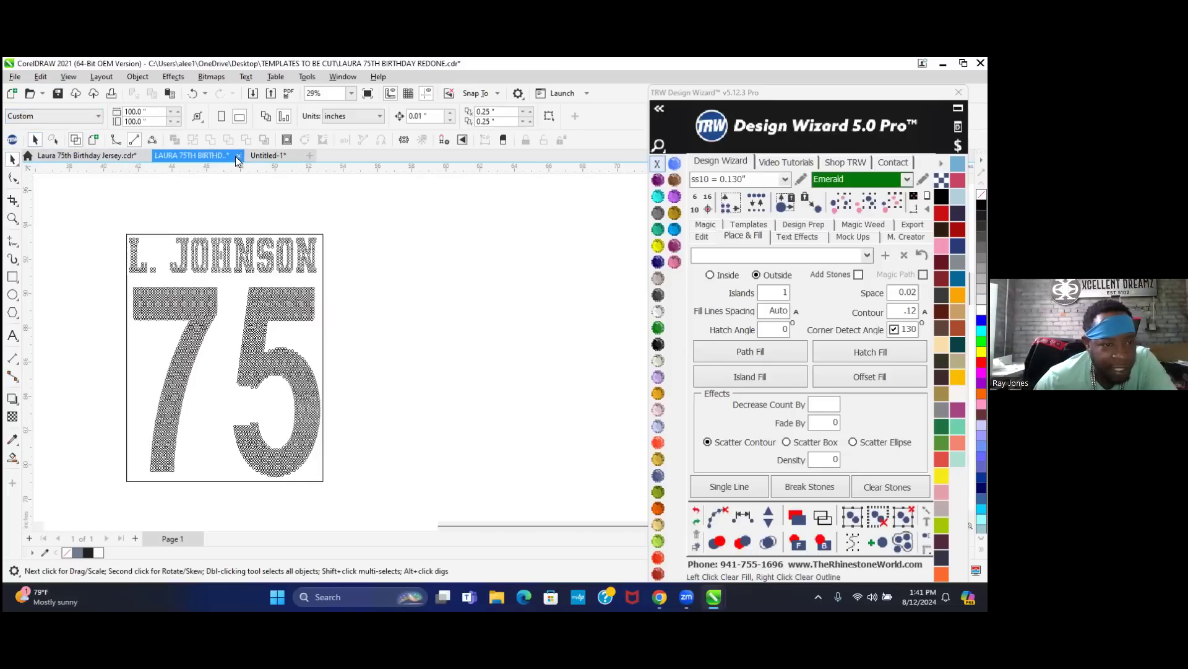
{"action": "left_click", "coordinate": [93, 140]}
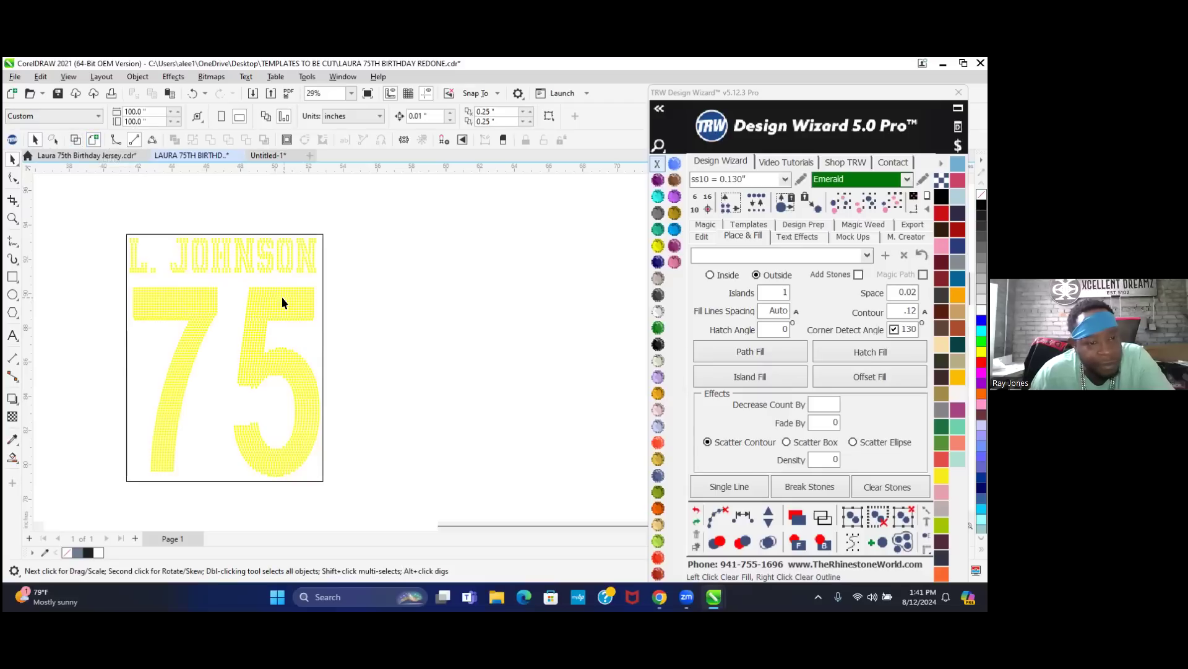
{"action": "left_click", "coordinate": [251, 335]}
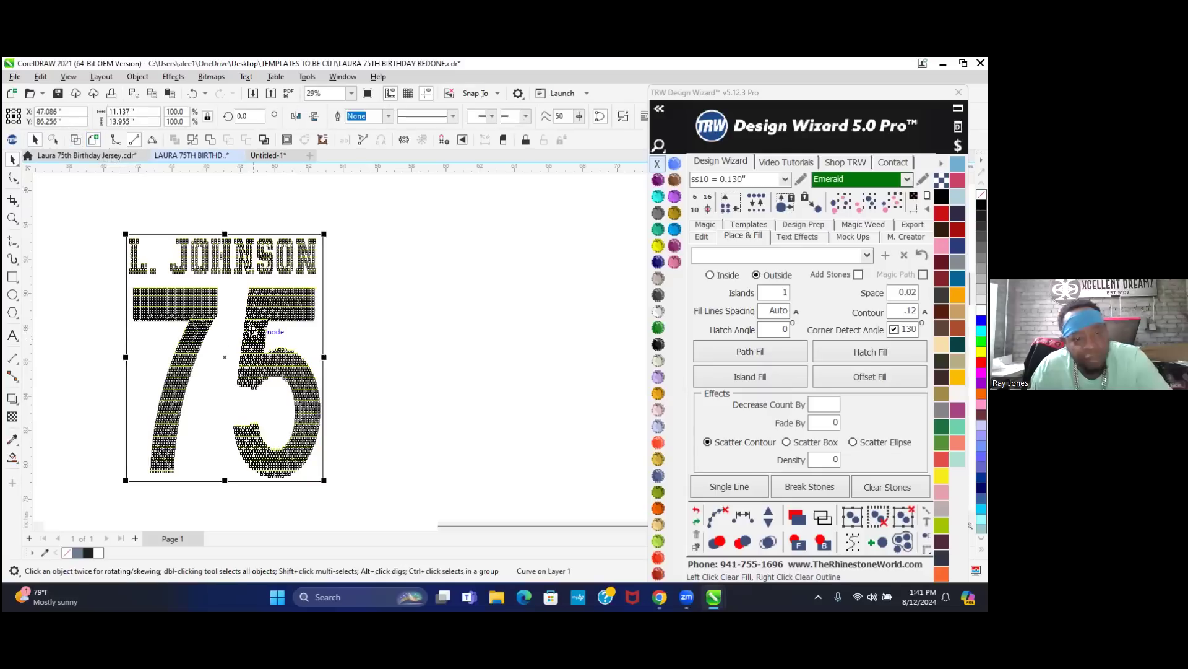
{"action": "scroll", "coordinate": [319, 235], "scroll_direction": "up", "scroll_amount": 1}
{"action": "scroll", "coordinate": [319, 236], "scroll_direction": "up", "scroll_amount": 9}
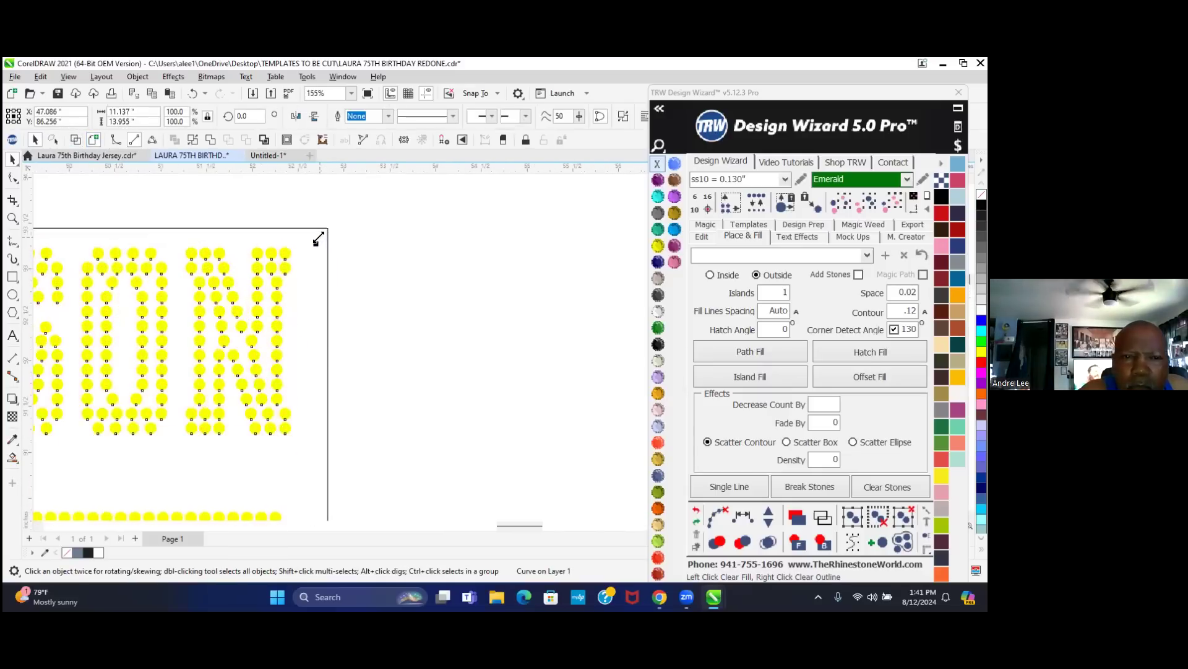
{"action": "scroll", "coordinate": [341, 220], "scroll_direction": "down", "scroll_amount": 2}
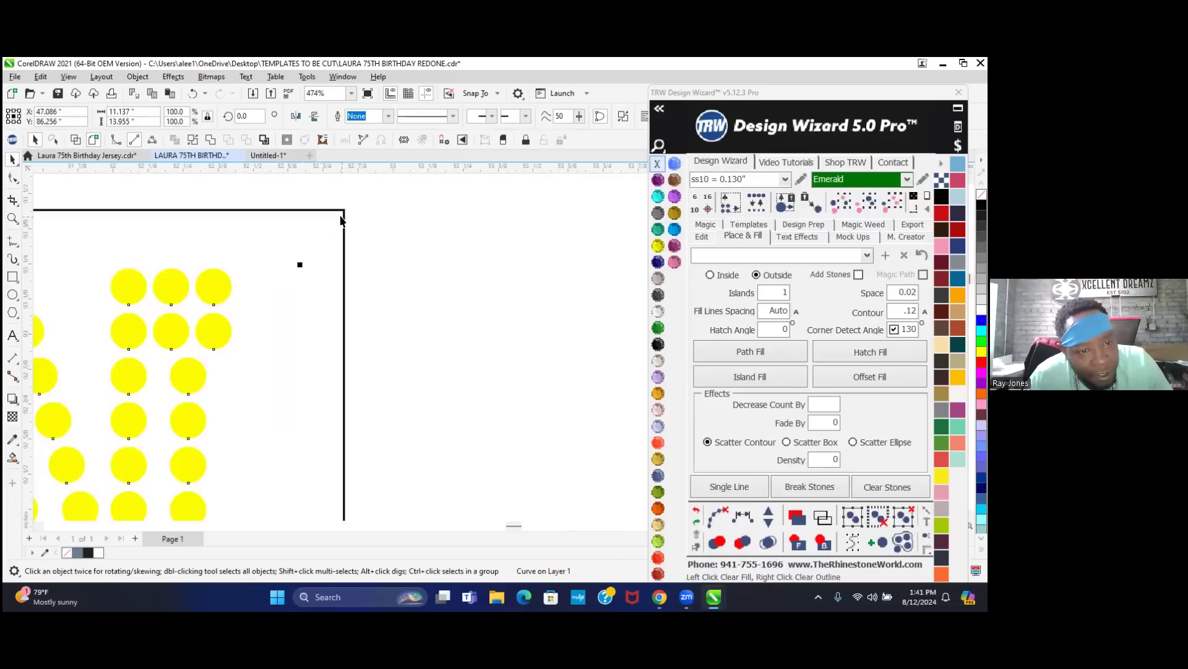
{"action": "left_click", "coordinate": [344, 214], "text": "shift"}
{"action": "scroll", "coordinate": [392, 307], "scroll_direction": "down", "scroll_amount": 10}
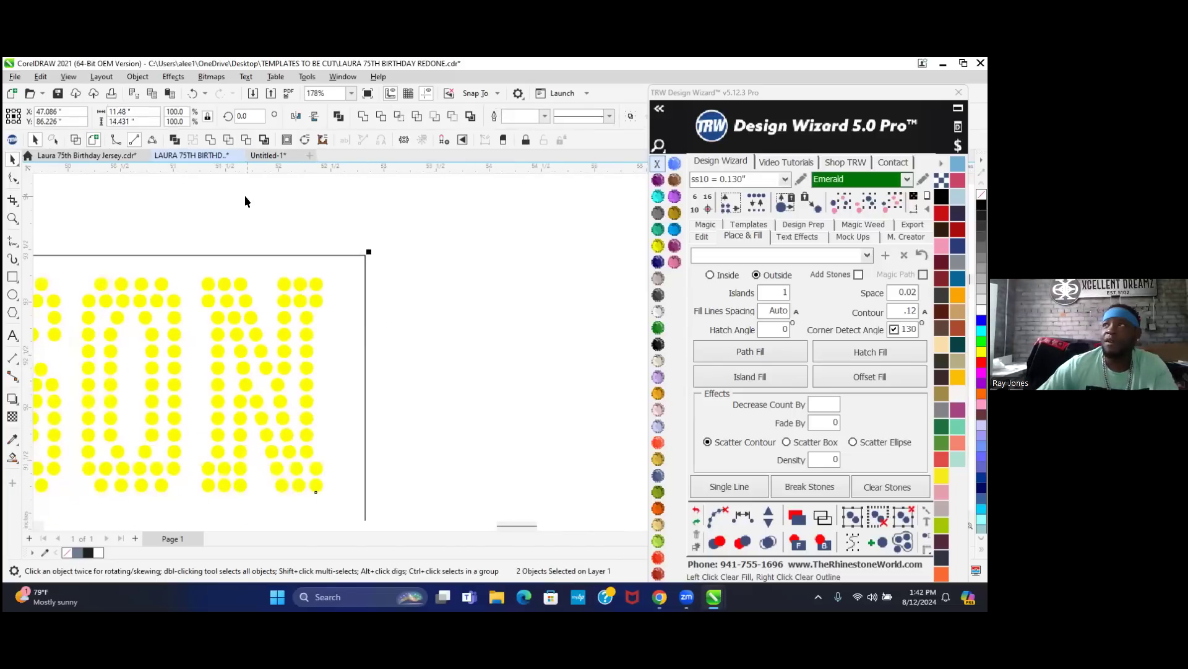
{"action": "scroll", "coordinate": [315, 302], "scroll_direction": "down", "scroll_amount": 2}
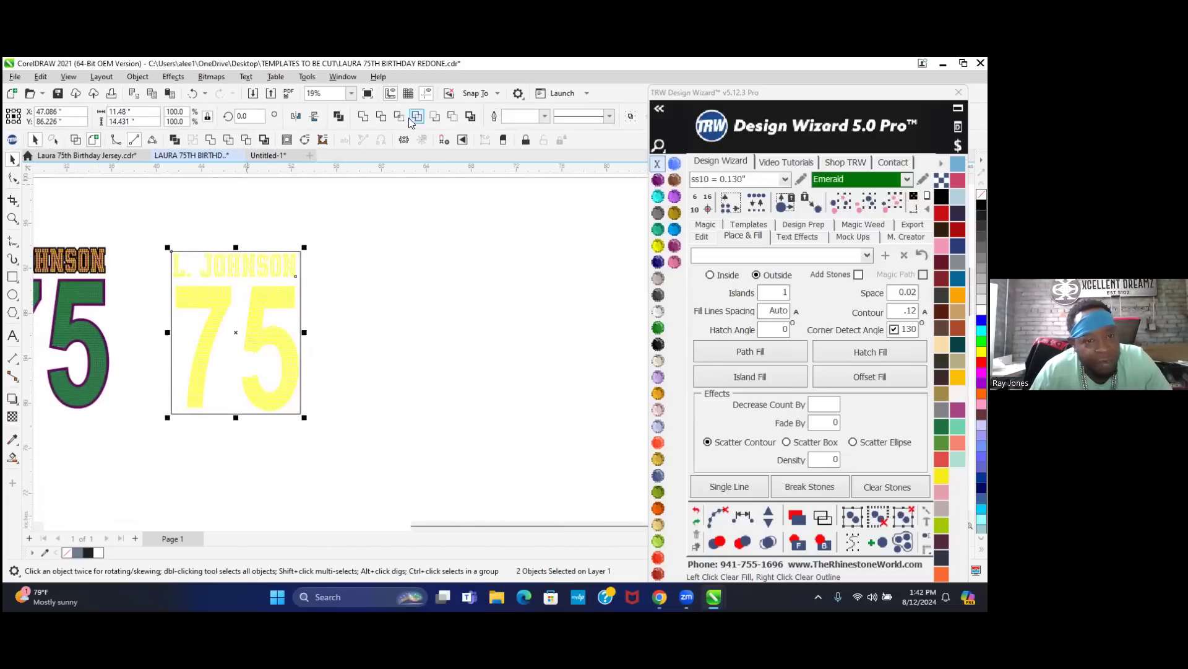
- Combine the stones and frame into one object and drop a copy to the right
{"action": "left_click", "coordinate": [246, 140]}
{"action": "left_click", "coordinate": [360, 264]}
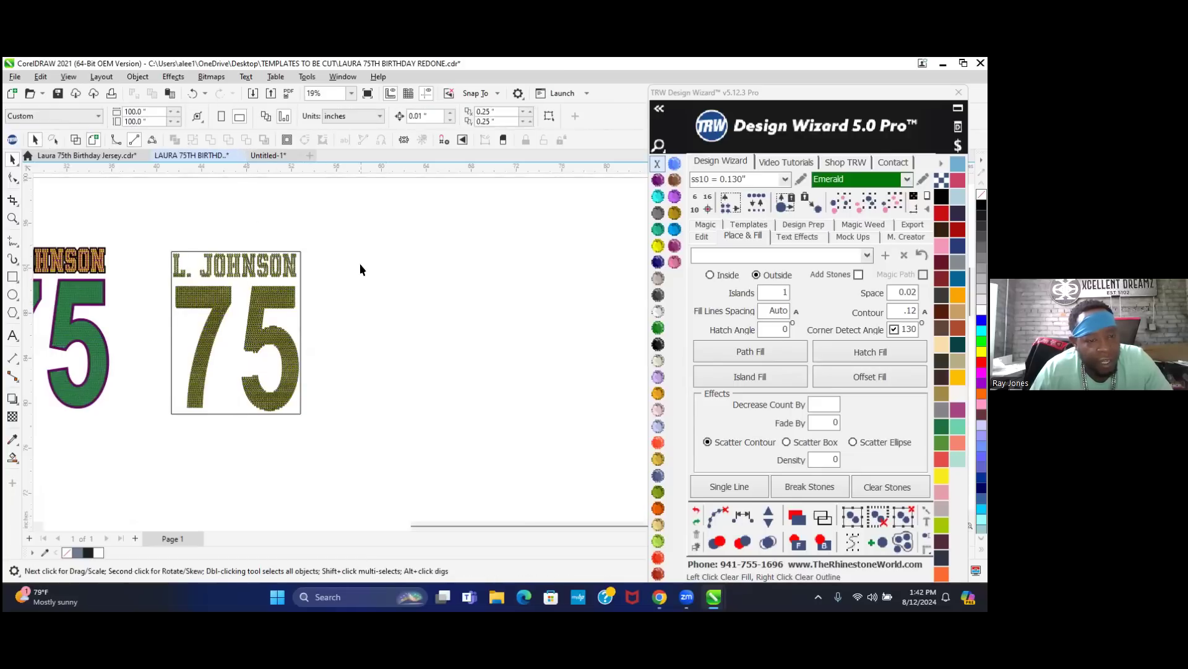
{"action": "left_click_drag", "start_coordinate": [251, 340], "coordinate": [435, 333]}
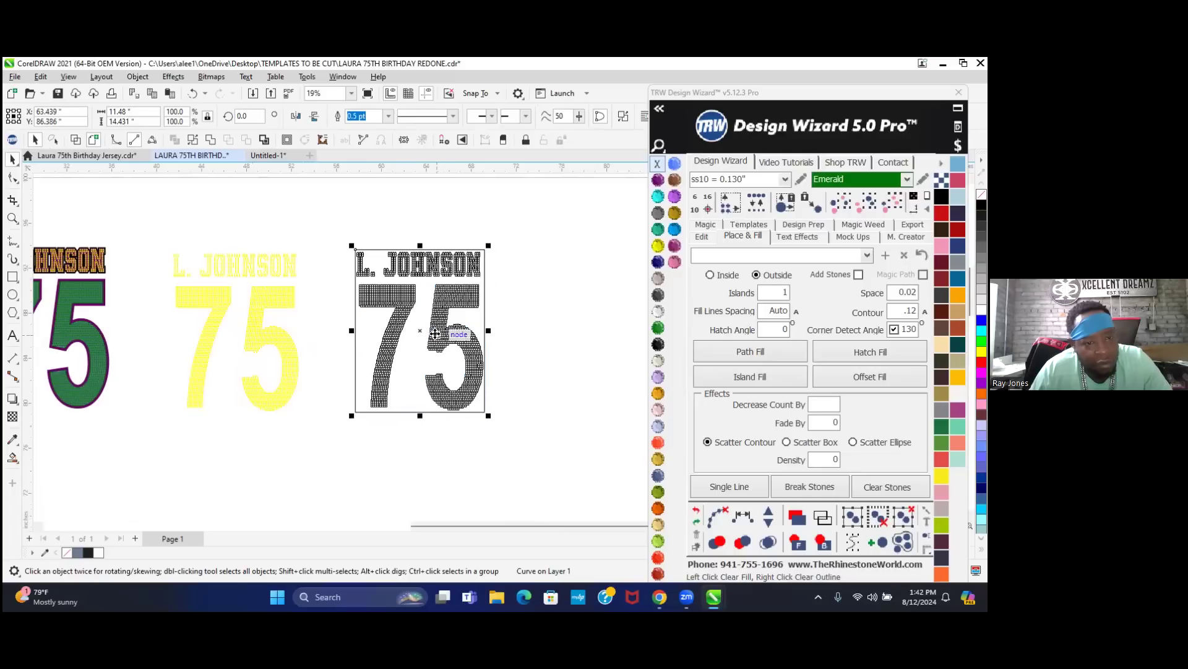
{"action": "left_click", "coordinate": [303, 223]}
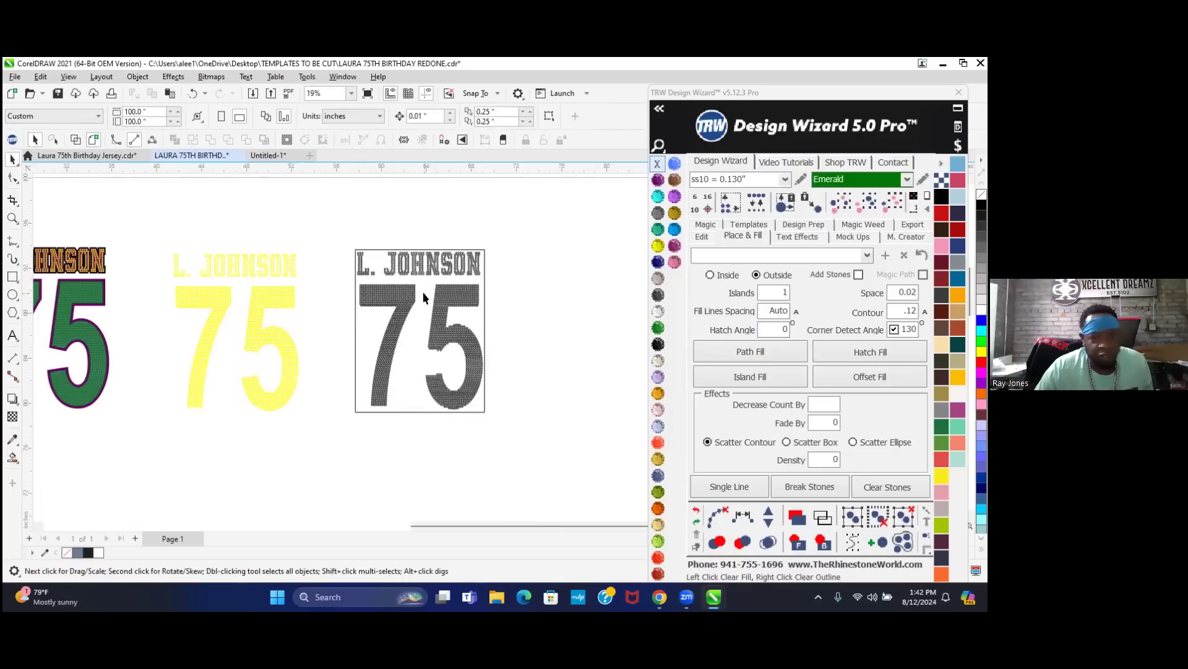
- Apply Jet Black to the copied design so it shows white stones on a black panel
{"action": "left_click", "coordinate": [658, 344]}
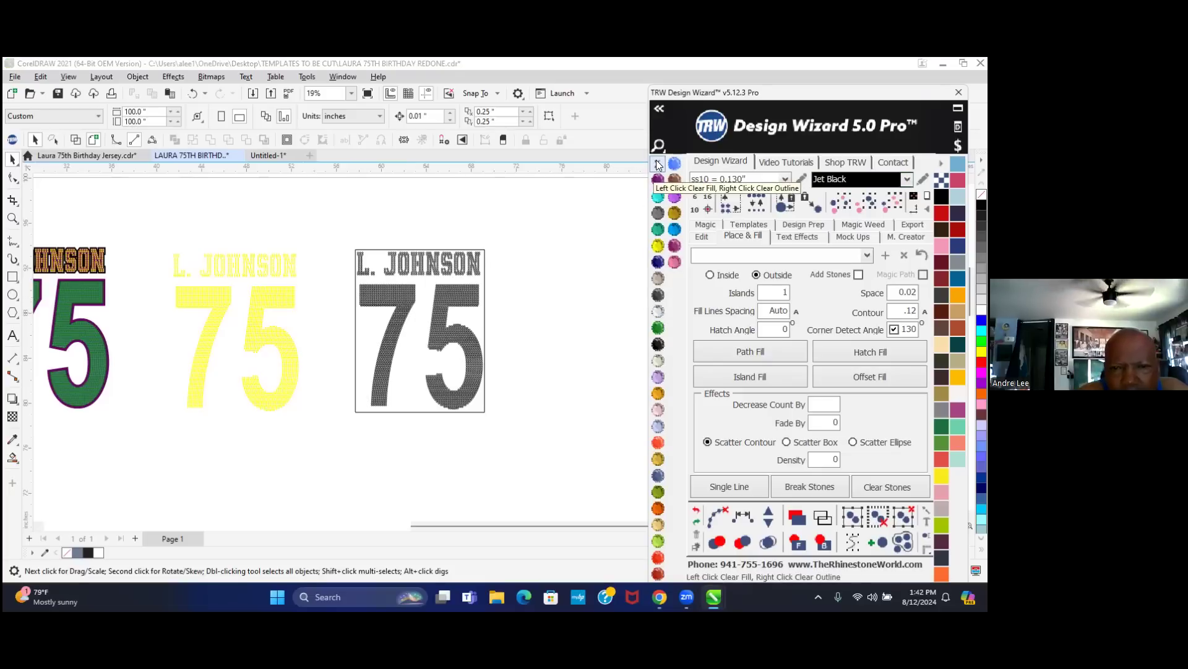
{"action": "left_click", "coordinate": [483, 251]}
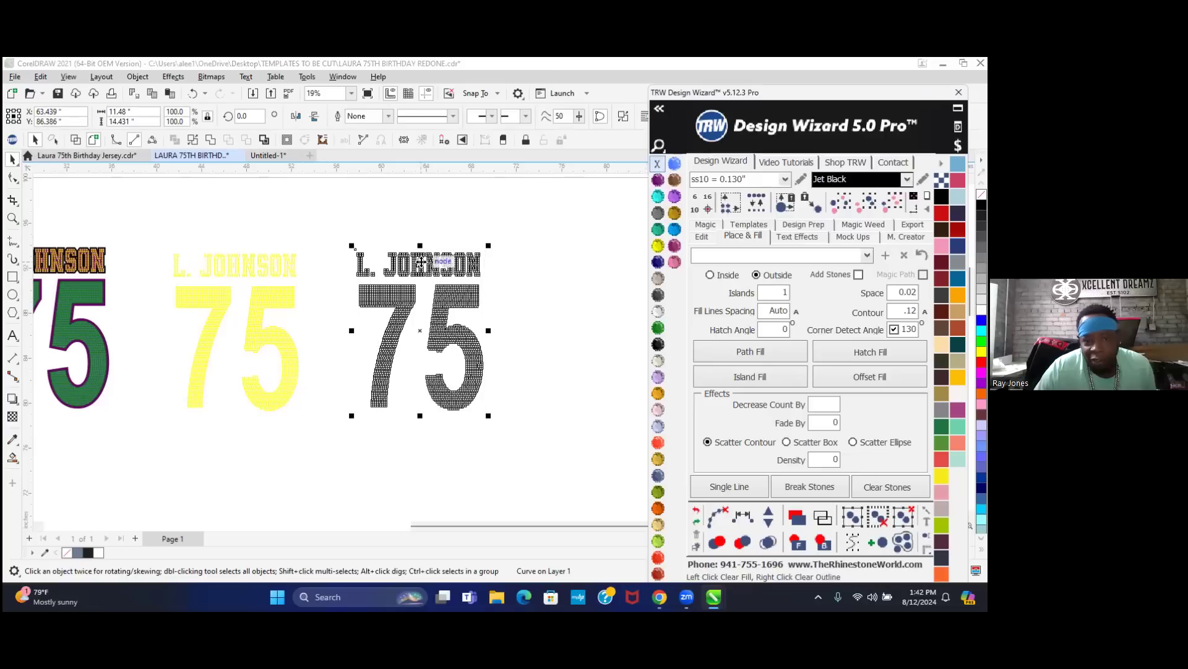
{"action": "left_click", "coordinate": [658, 349]}
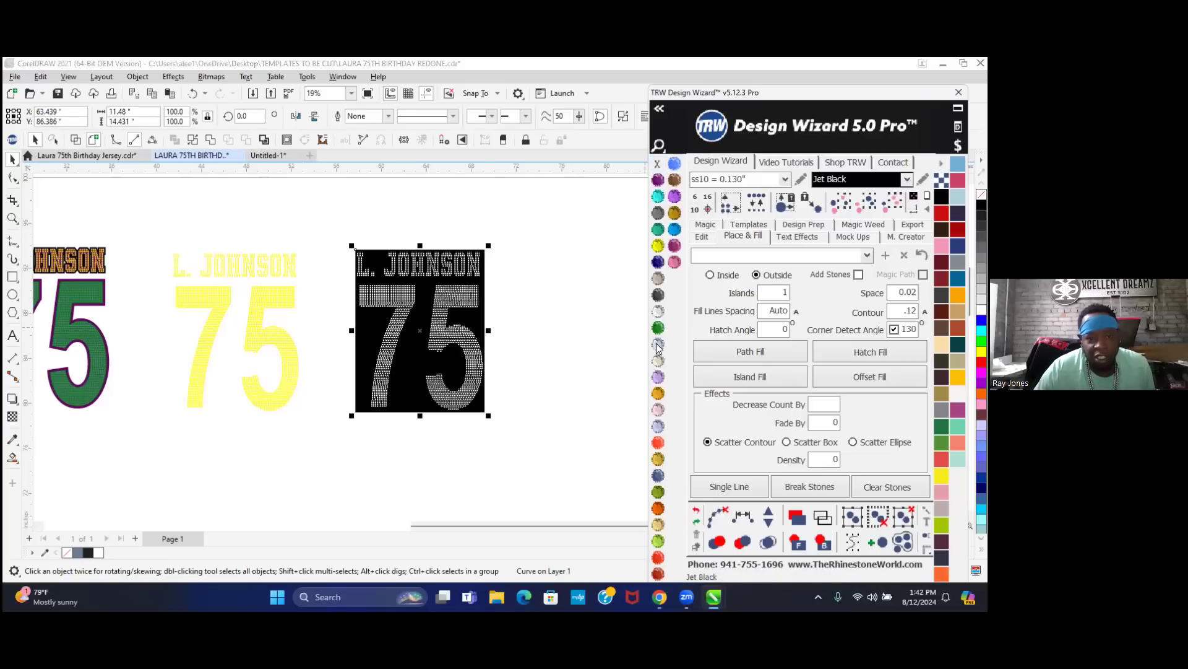
{"action": "scroll", "coordinate": [482, 311], "scroll_direction": "up", "scroll_amount": 2}
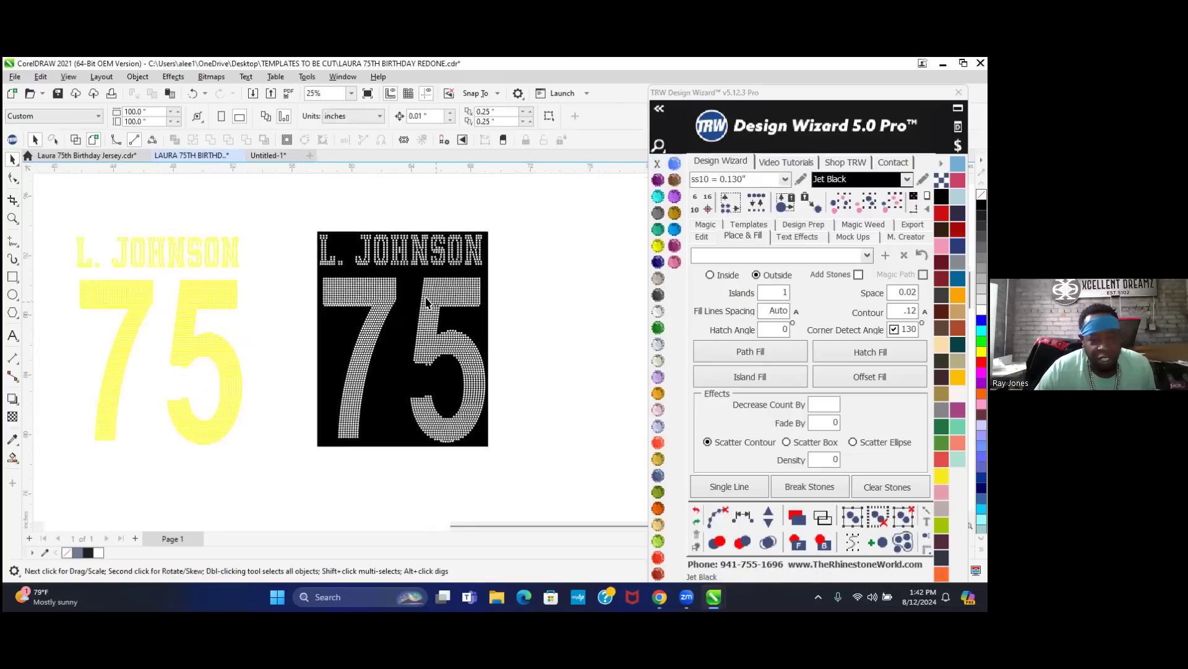
{"action": "left_click", "coordinate": [402, 344]}
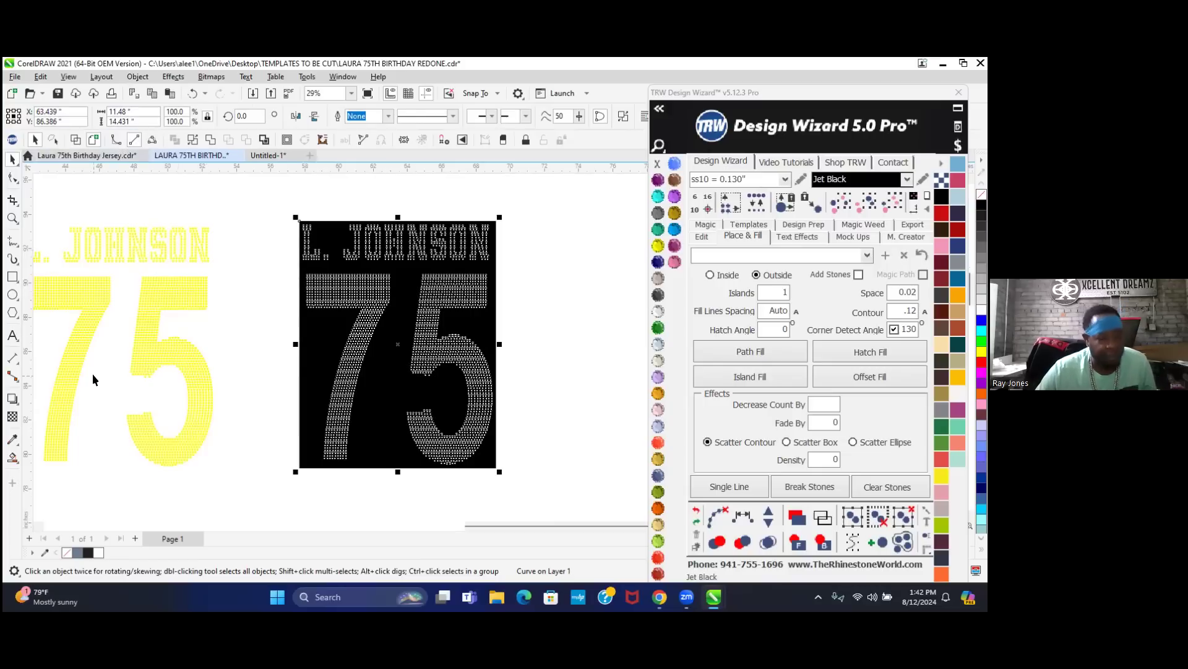
- Add the 11.48*14.431 size label text beneath the black panel
{"action": "left_click", "coordinate": [13, 335]}
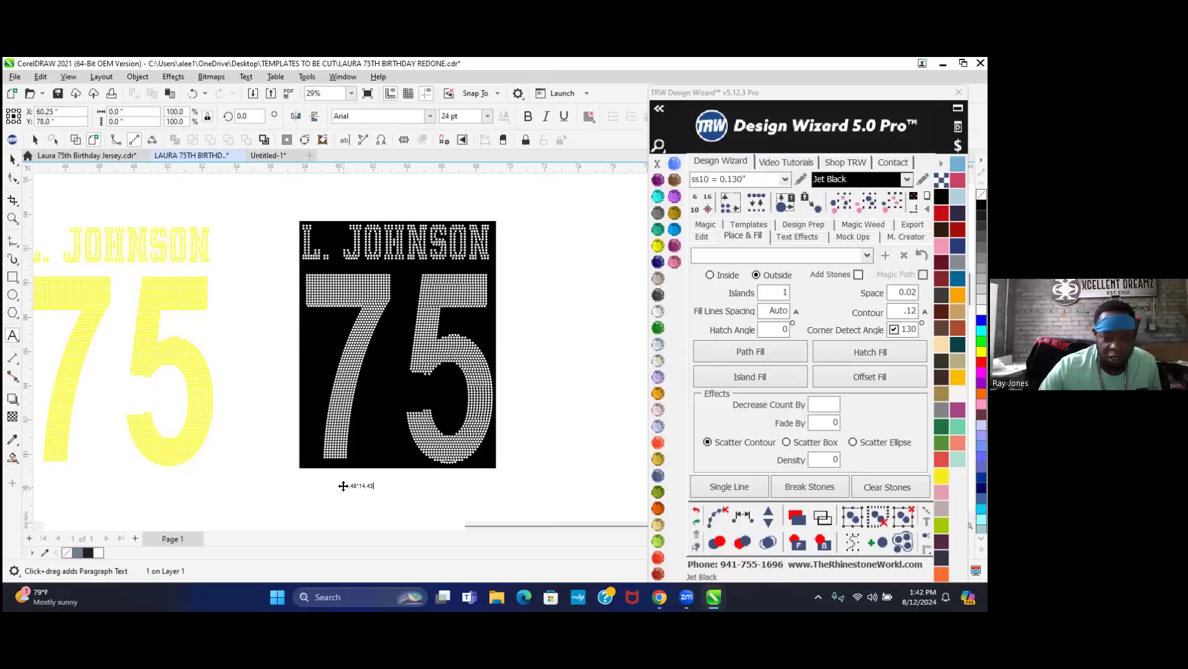
{"action": "key", "text": "ctrl+space"}
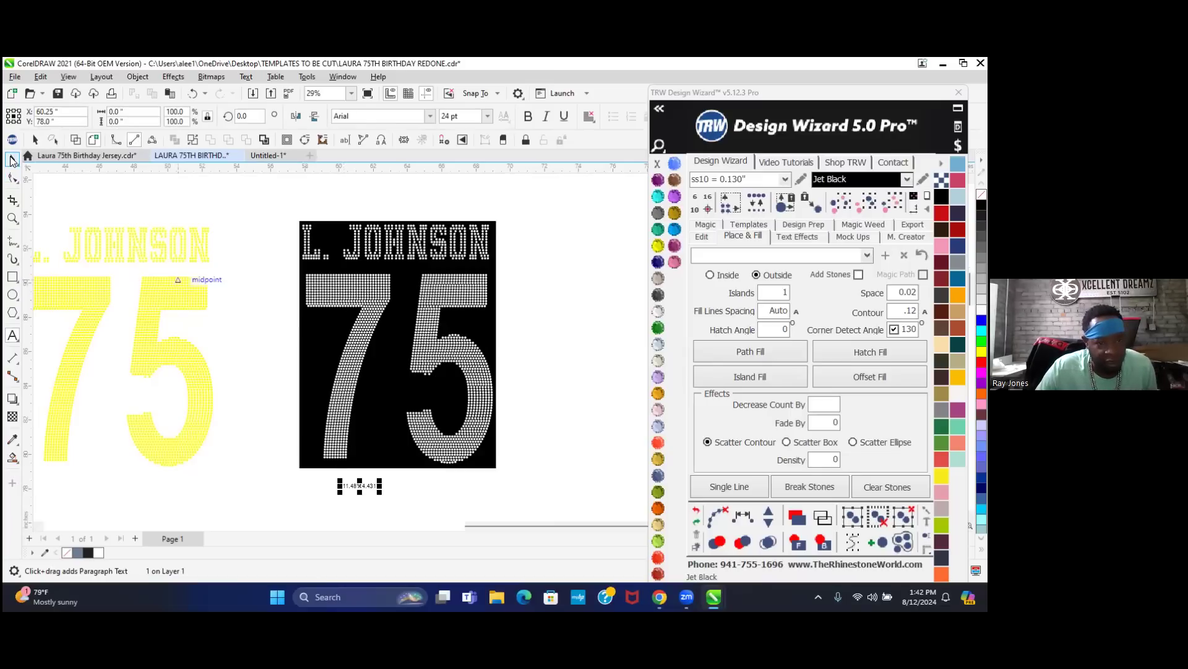
{"action": "left_click", "coordinate": [410, 287]}
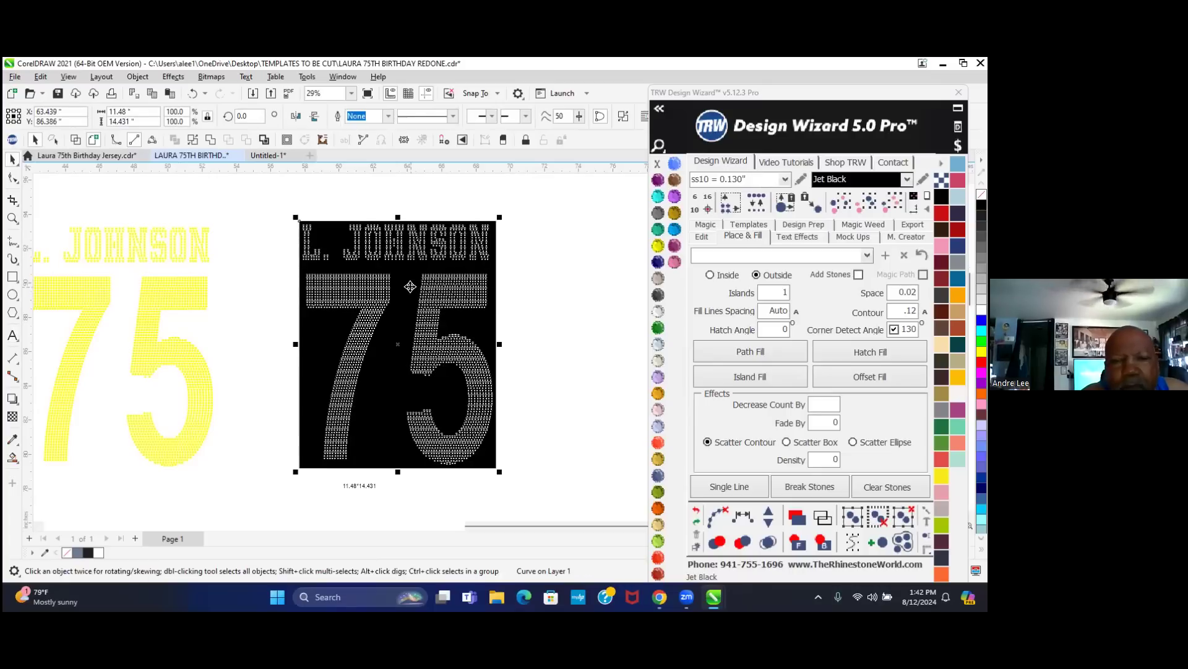
{"action": "left_click", "coordinate": [257, 487]}
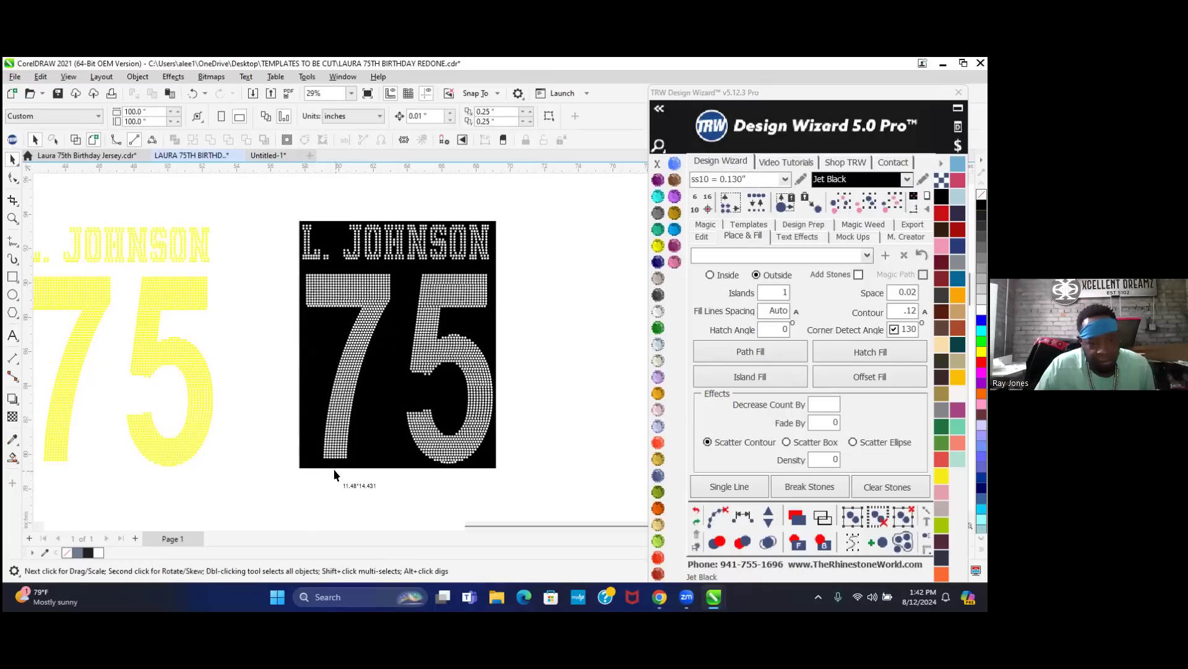
- Enlarge the size label, make it bold, then reselect the rhinestone design
{"action": "left_click_drag", "start_coordinate": [396, 504], "coordinate": [404, 503]}
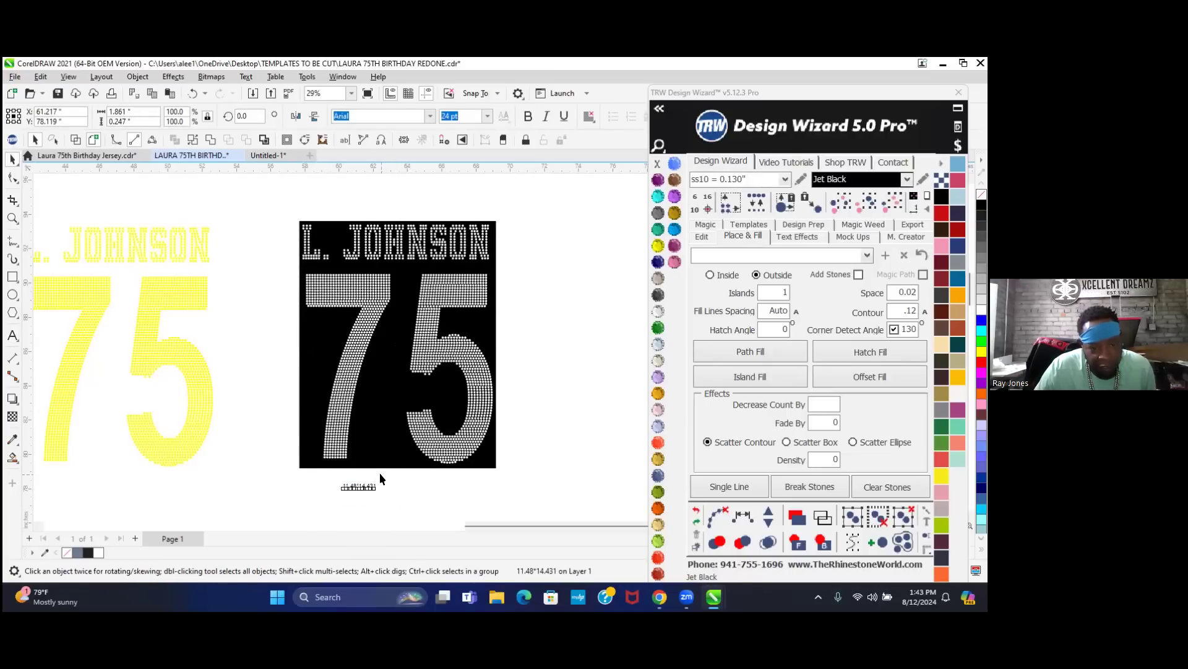
{"action": "left_click", "coordinate": [371, 487]}
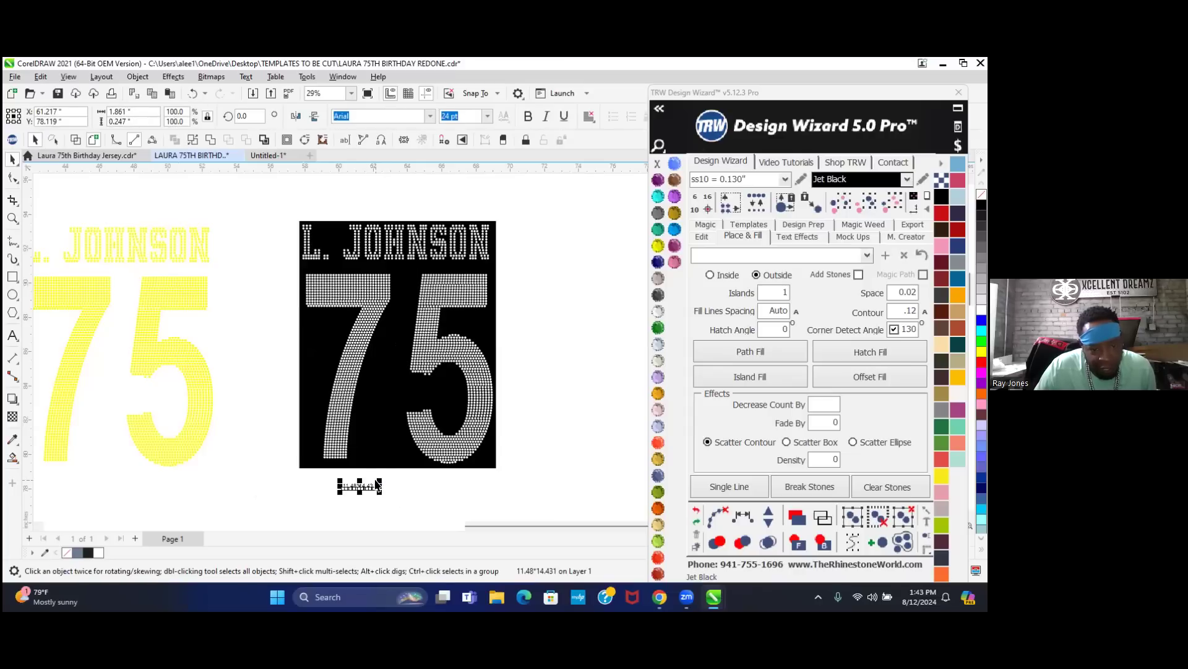
{"action": "left_click_drag", "start_coordinate": [377, 478], "coordinate": [443, 463]}
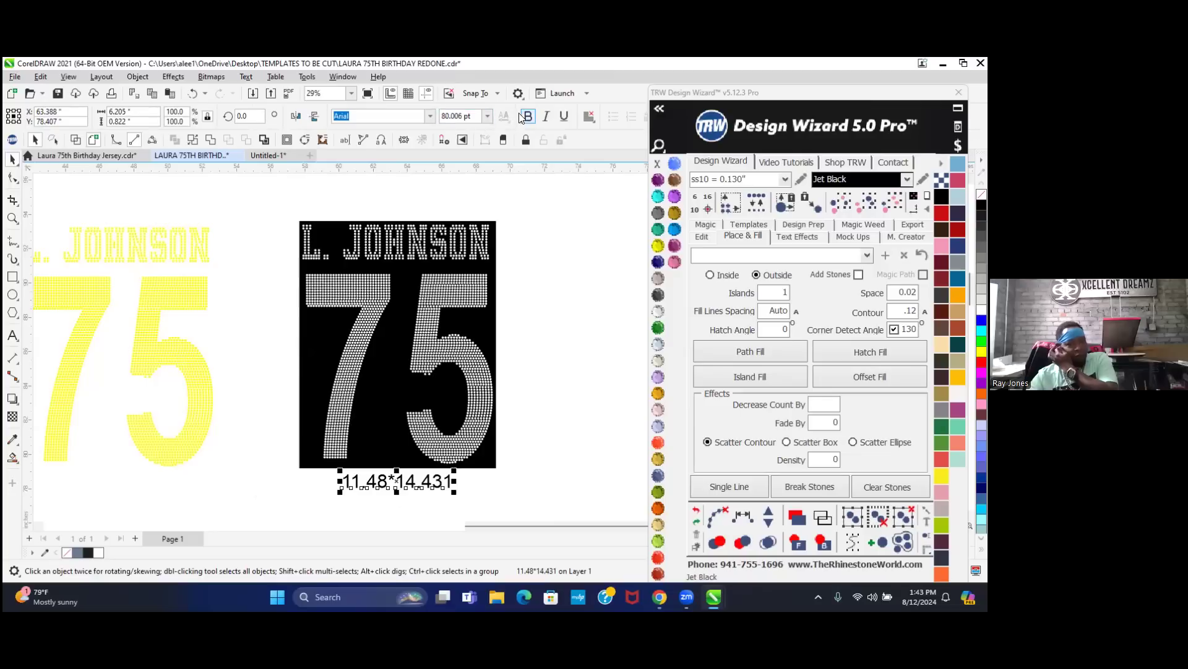
{"action": "left_click", "coordinate": [528, 117]}
{"action": "left_click", "coordinate": [555, 369]}
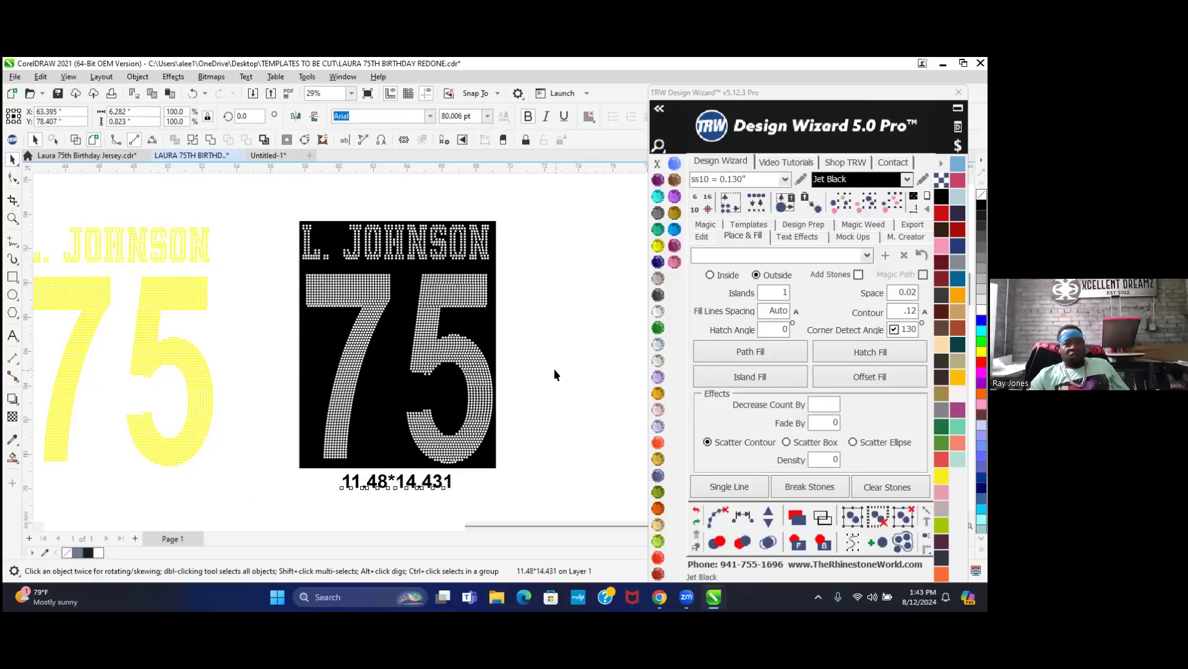
{"action": "left_click", "coordinate": [391, 369]}
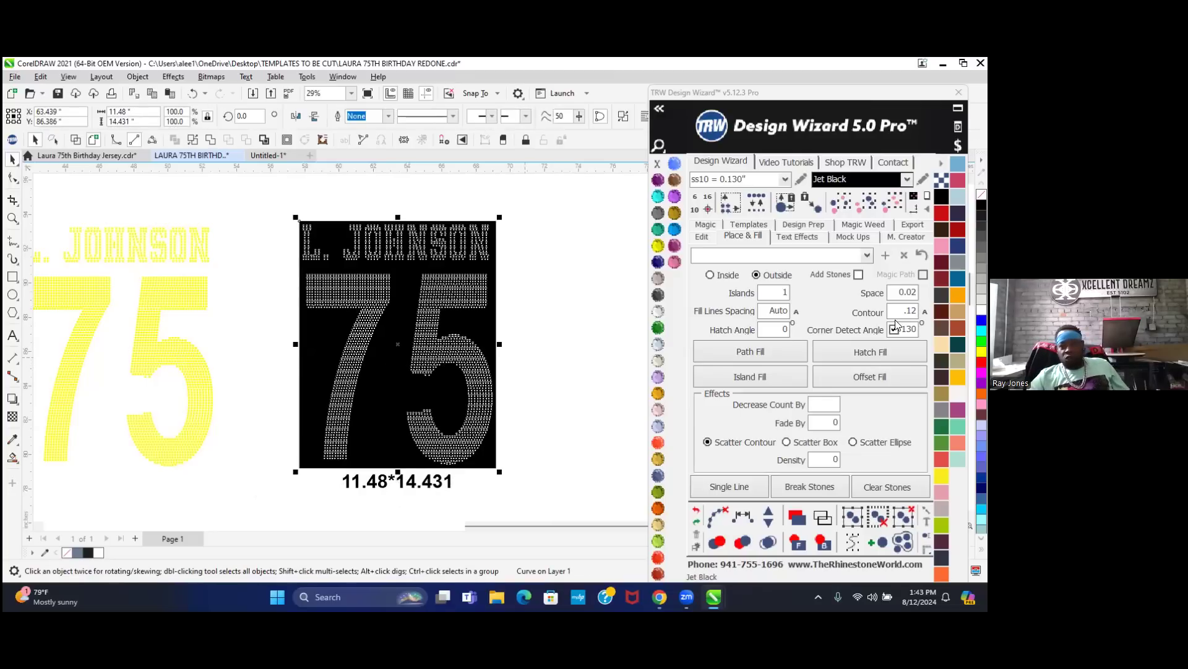
- Bring up the Design Wizard export options with the rhinestone design selected
{"action": "left_click", "coordinate": [915, 227]}
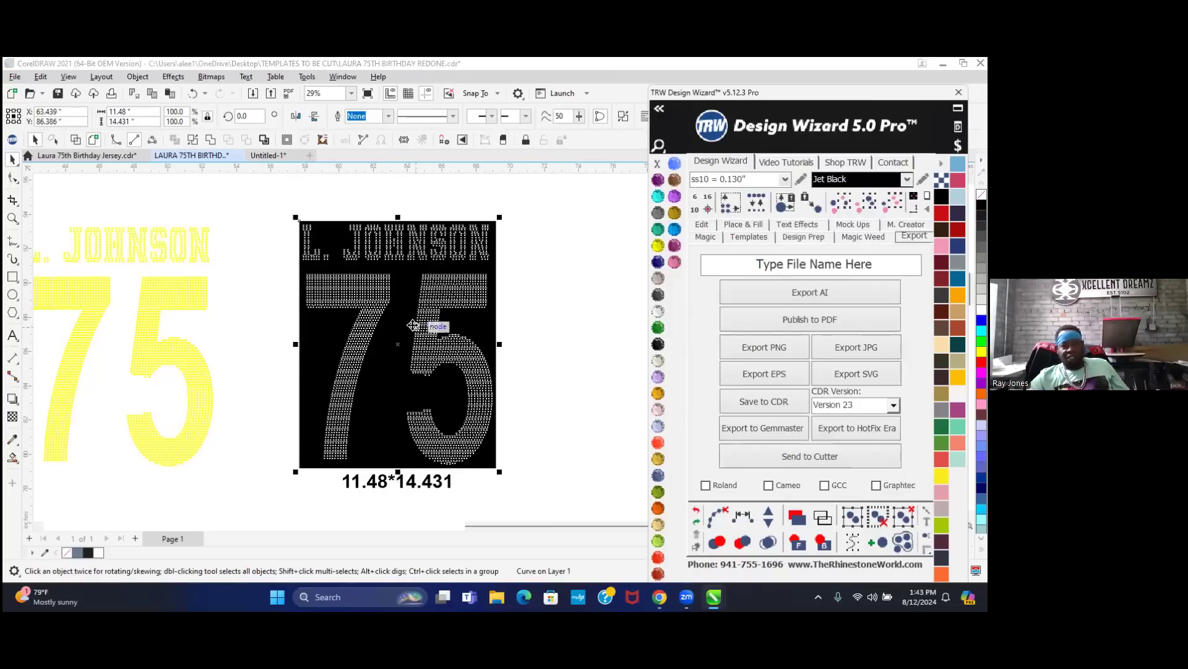
{"action": "left_click", "coordinate": [528, 354]}
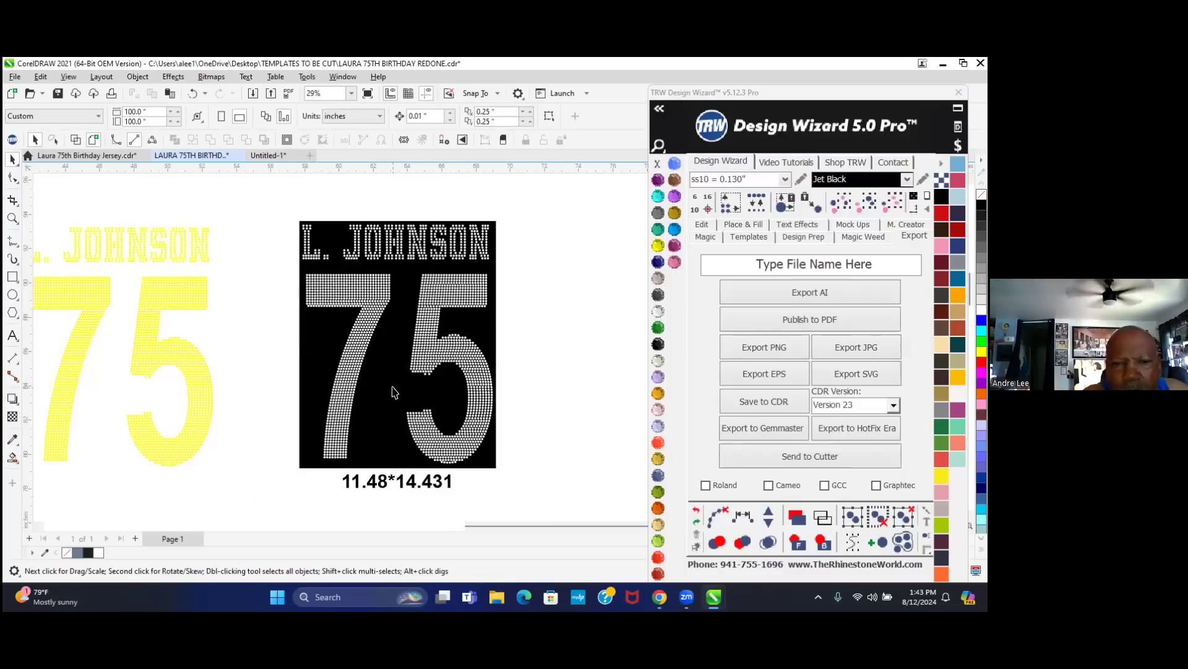
{"action": "left_click", "coordinate": [392, 392]}
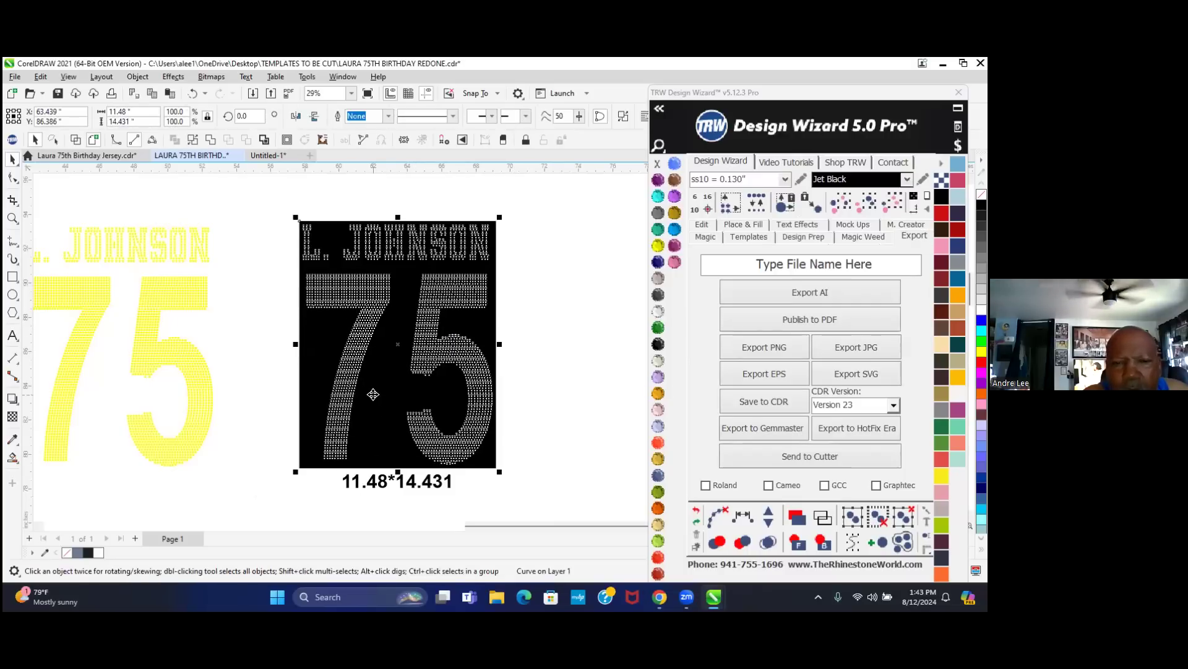
{"action": "left_click", "coordinate": [658, 163]}
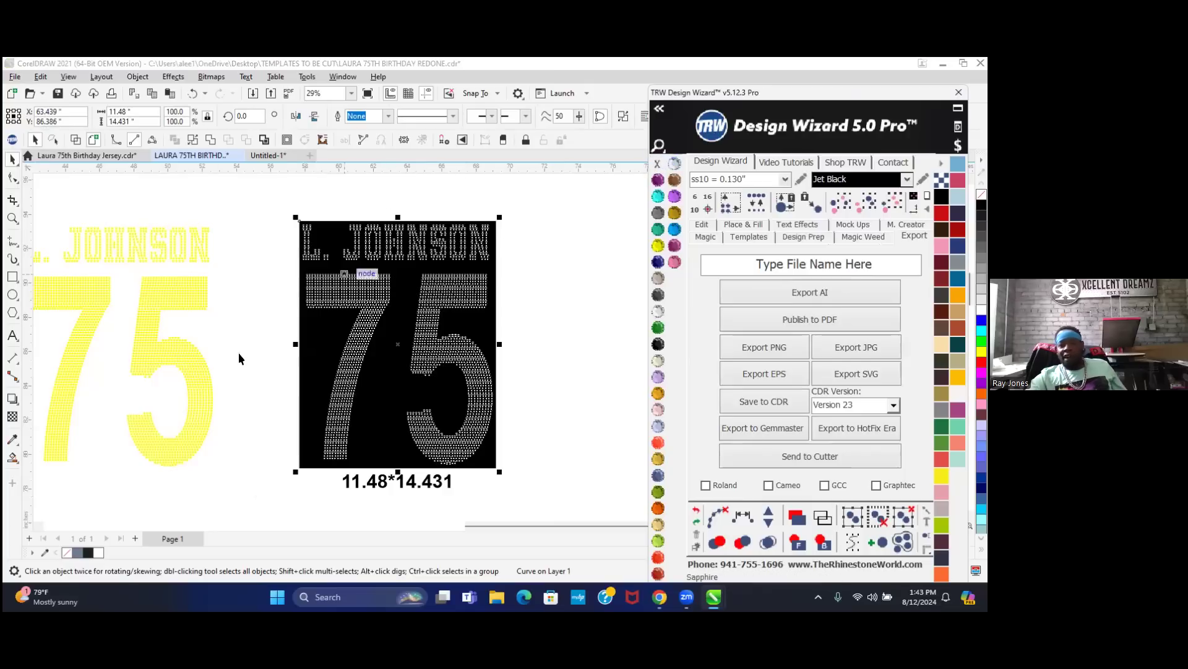
{"action": "left_click", "coordinate": [584, 372]}
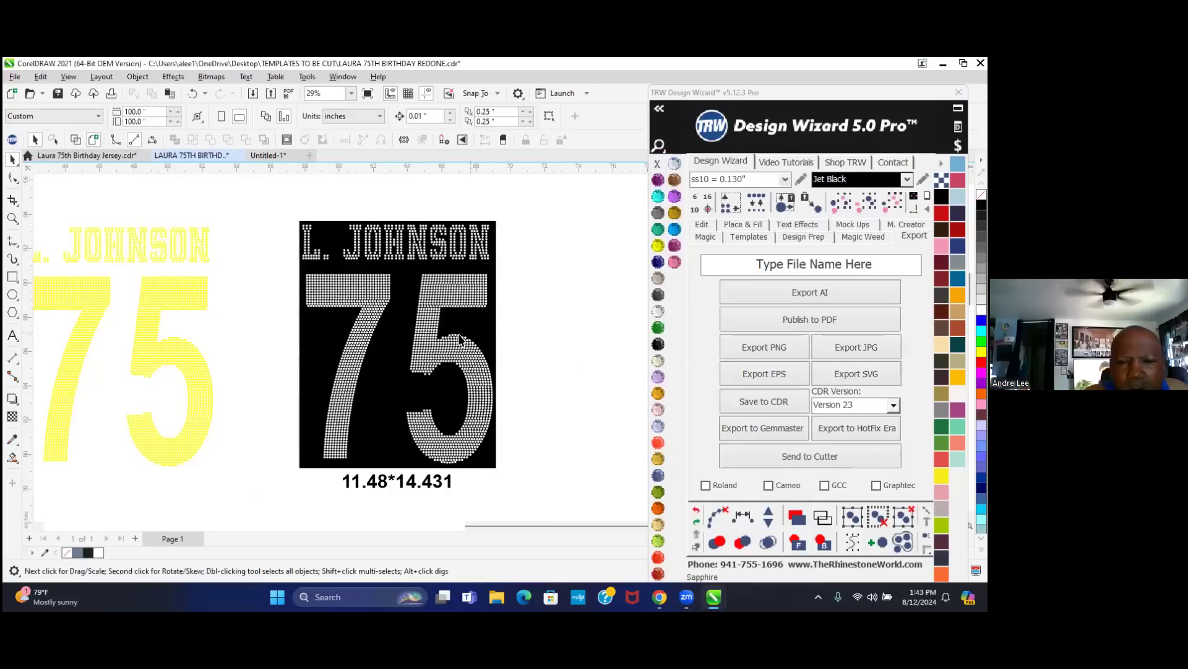
{"action": "left_click", "coordinate": [403, 397]}
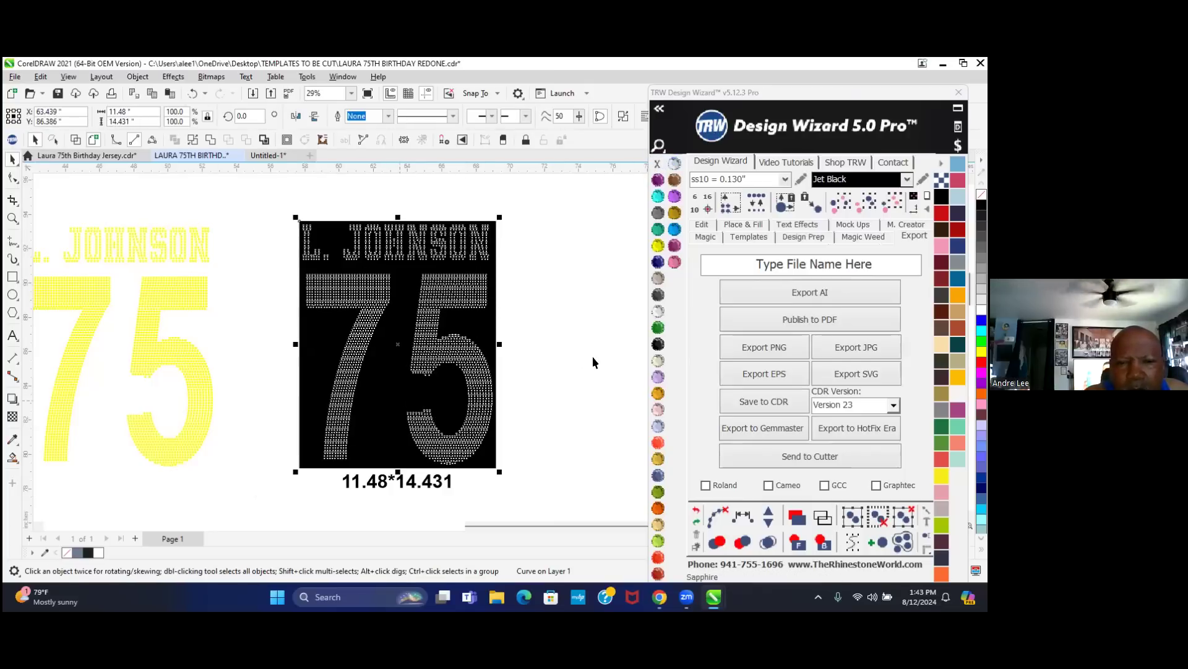
- Name the export '75 STONE TEMPLATE REDO' and start the SVG export
{"action": "left_click", "coordinate": [893, 268]}
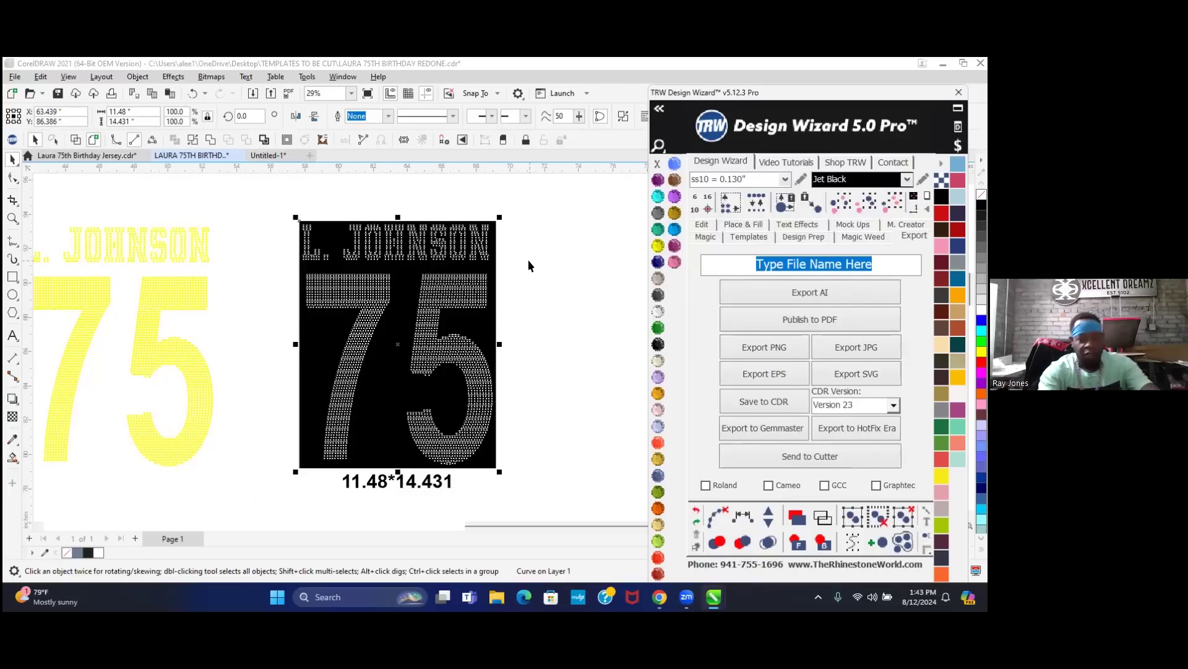
{"action": "type", "text": "75 S"}
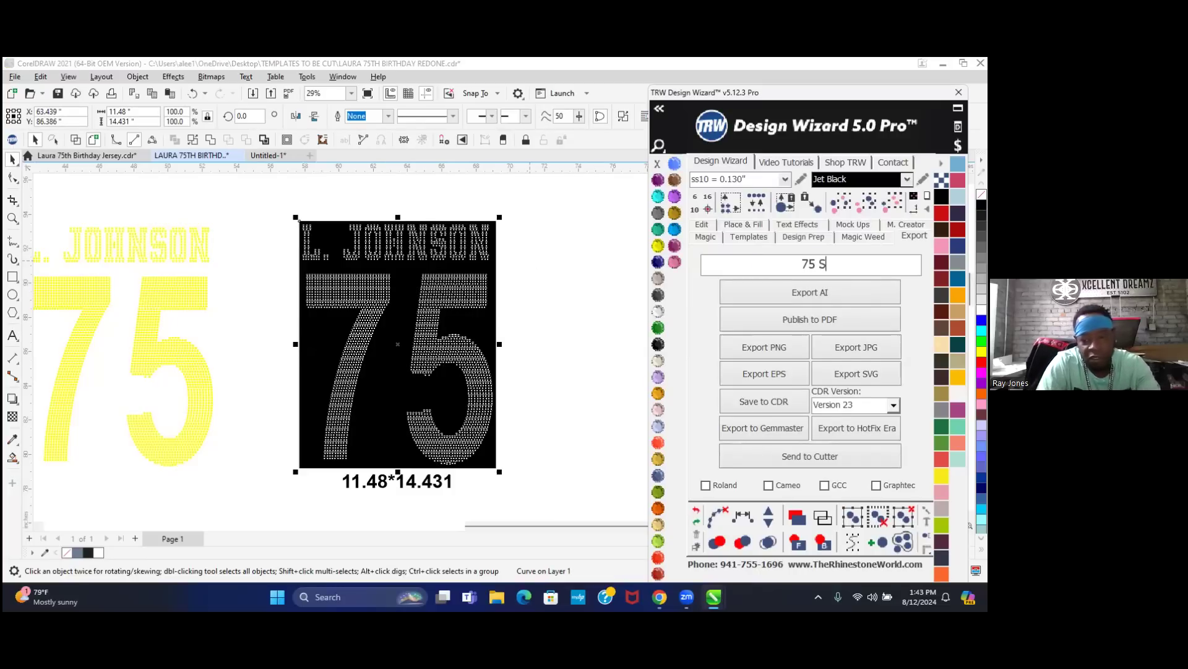
{"action": "type", "text": "TONE TEMPLATE REDON"}
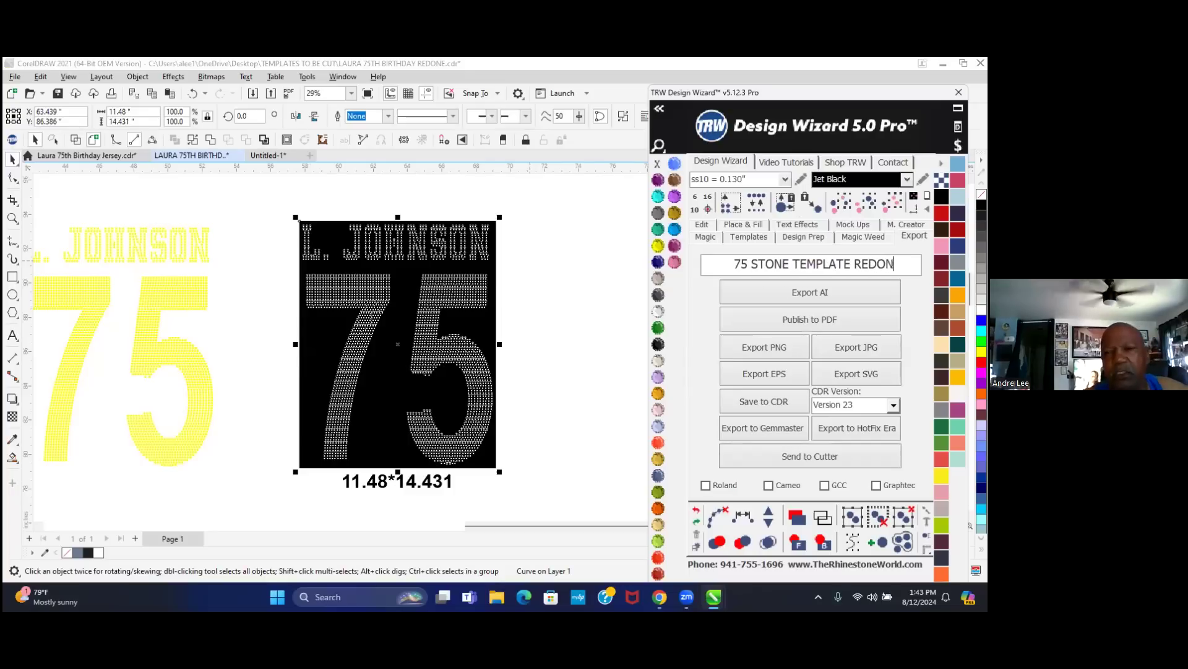
{"action": "key", "text": "BackSpace"}
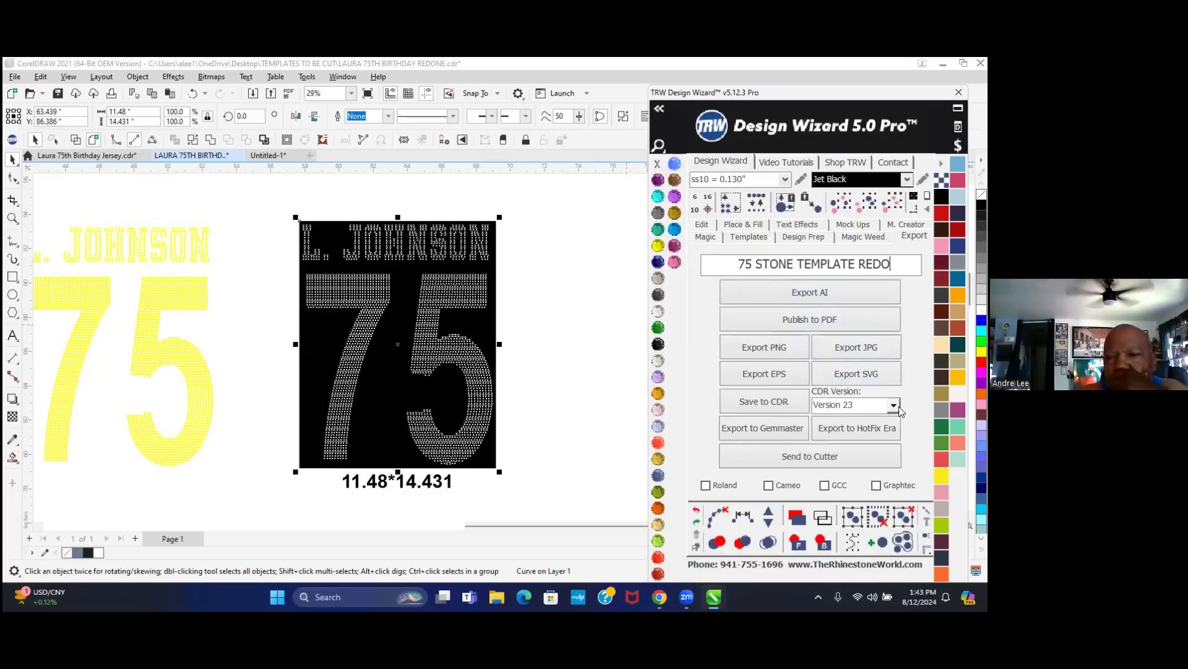
{"action": "left_click", "coordinate": [877, 367]}
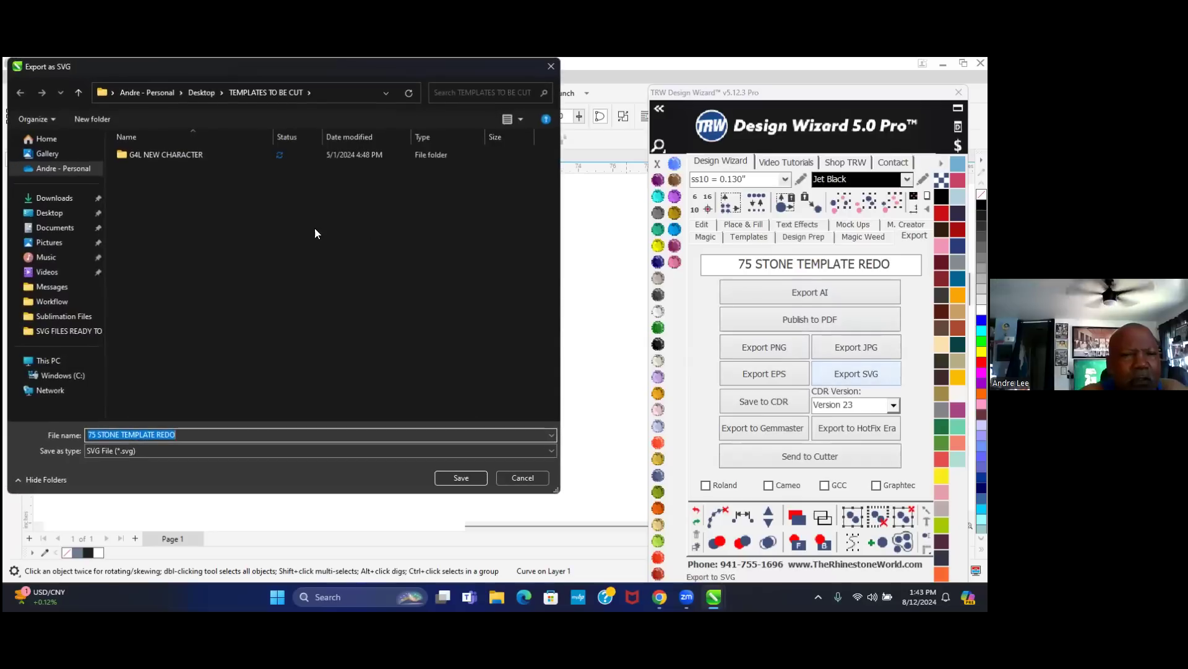
- Save the SVG into the Desktop folder SVG FILES READY TO PRINT OR CUT
{"action": "left_click", "coordinate": [56, 215]}
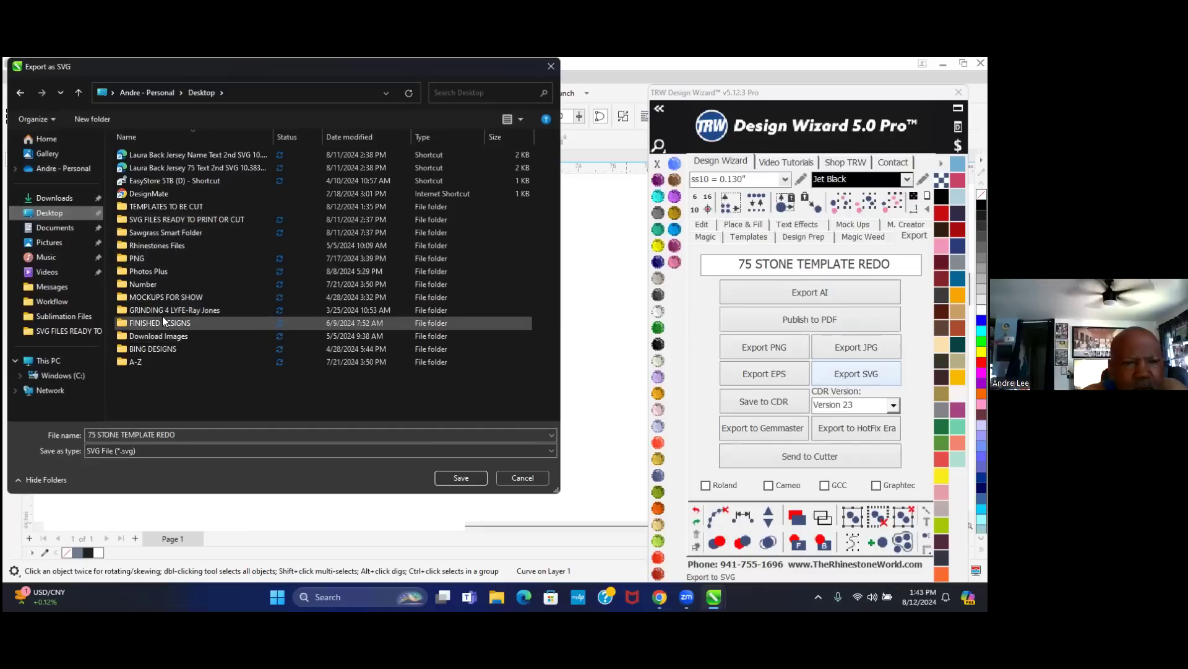
{"action": "double_click", "coordinate": [166, 219]}
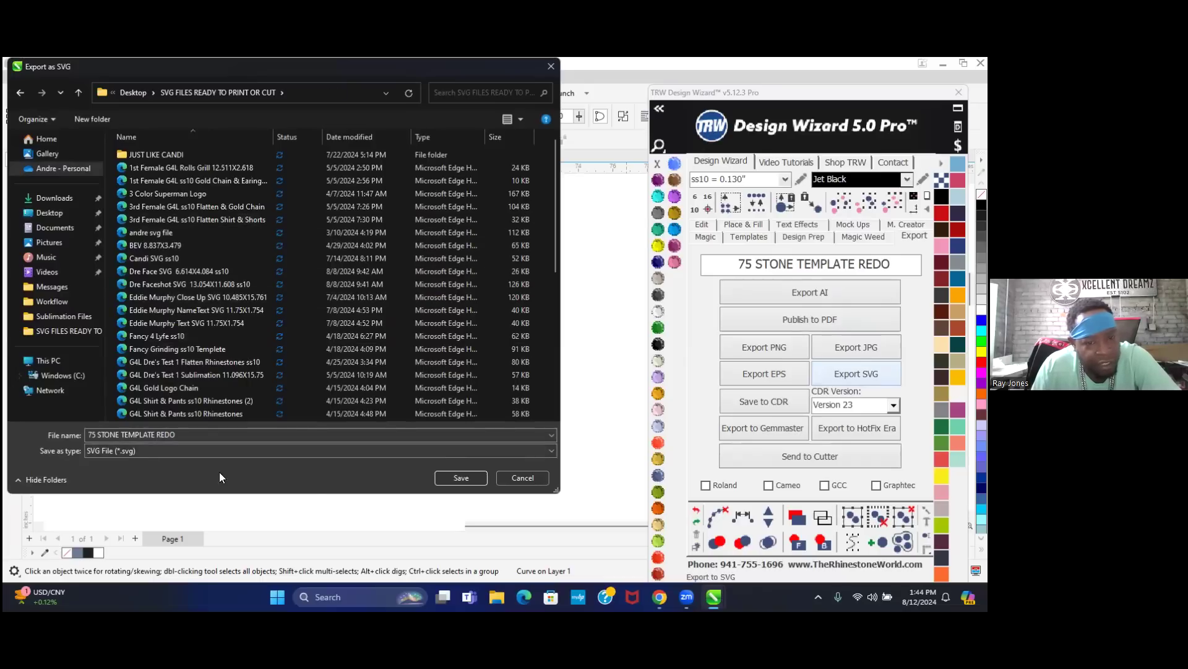
{"action": "left_click", "coordinate": [468, 477]}
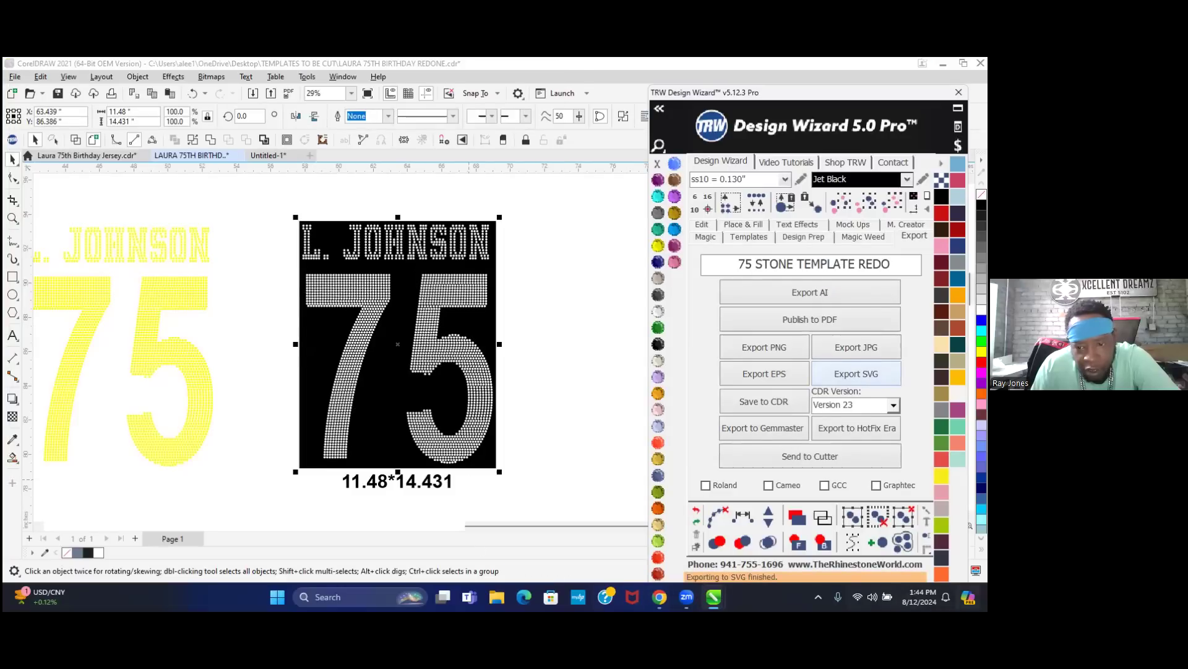
- Minimize CorelDRAW and Chrome, then launch Cricut Design Space from the desktop icon
{"action": "left_click", "coordinate": [942, 64]}
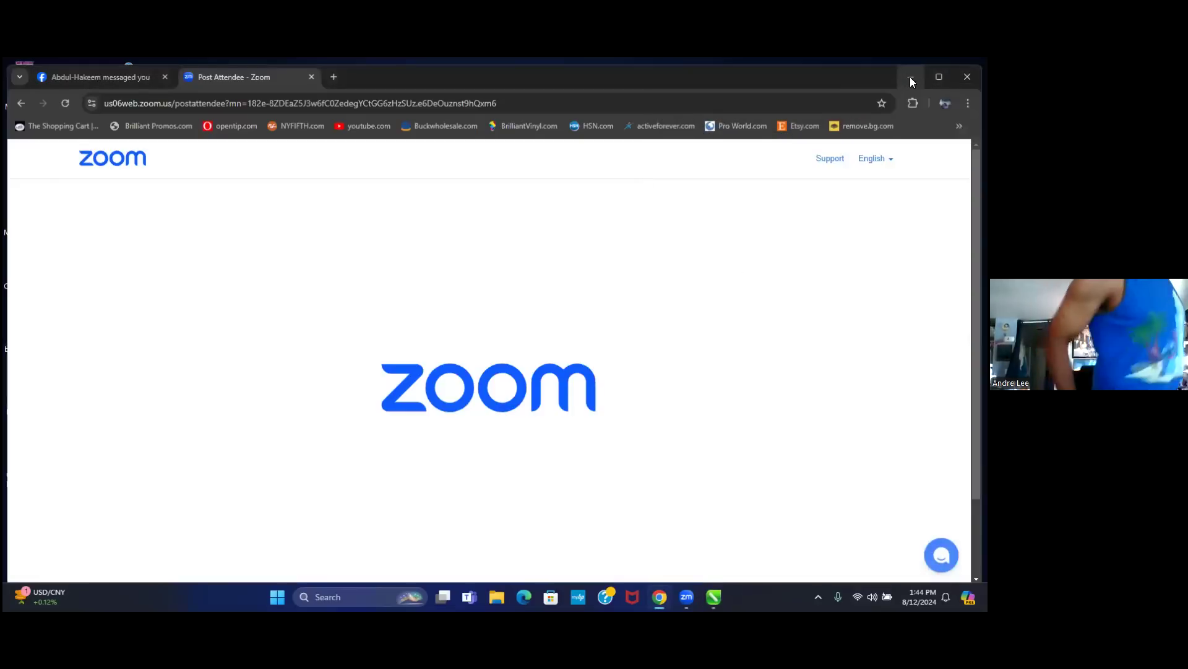
{"action": "left_click", "coordinate": [906, 76]}
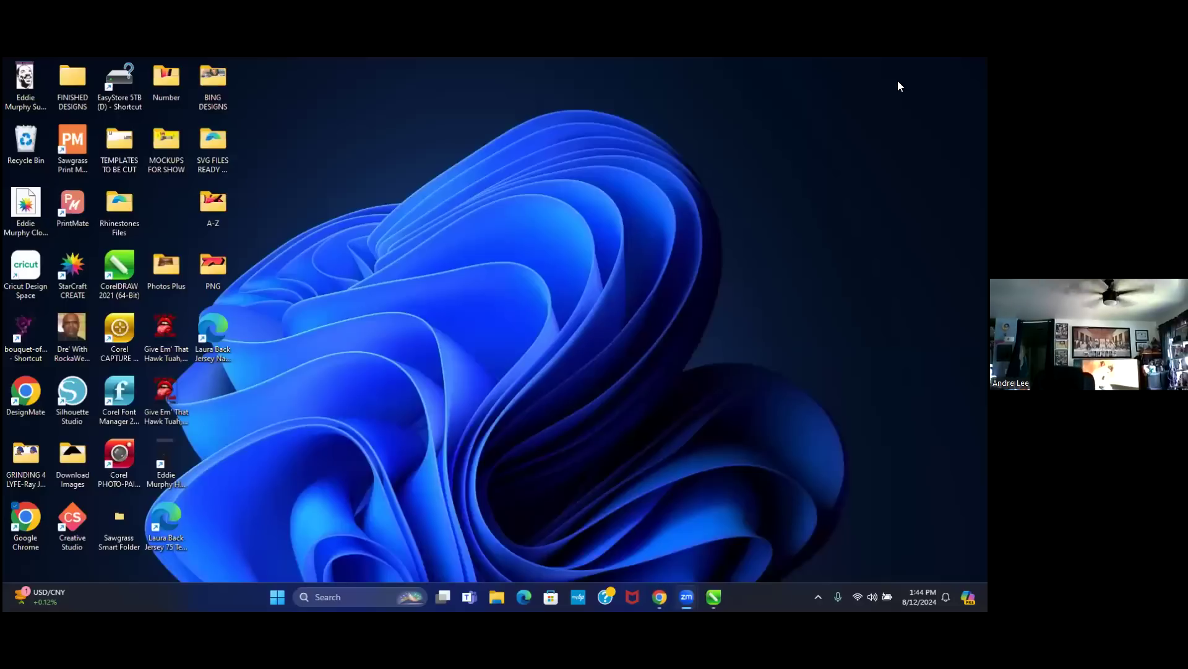
{"action": "double_click", "coordinate": [26, 266]}
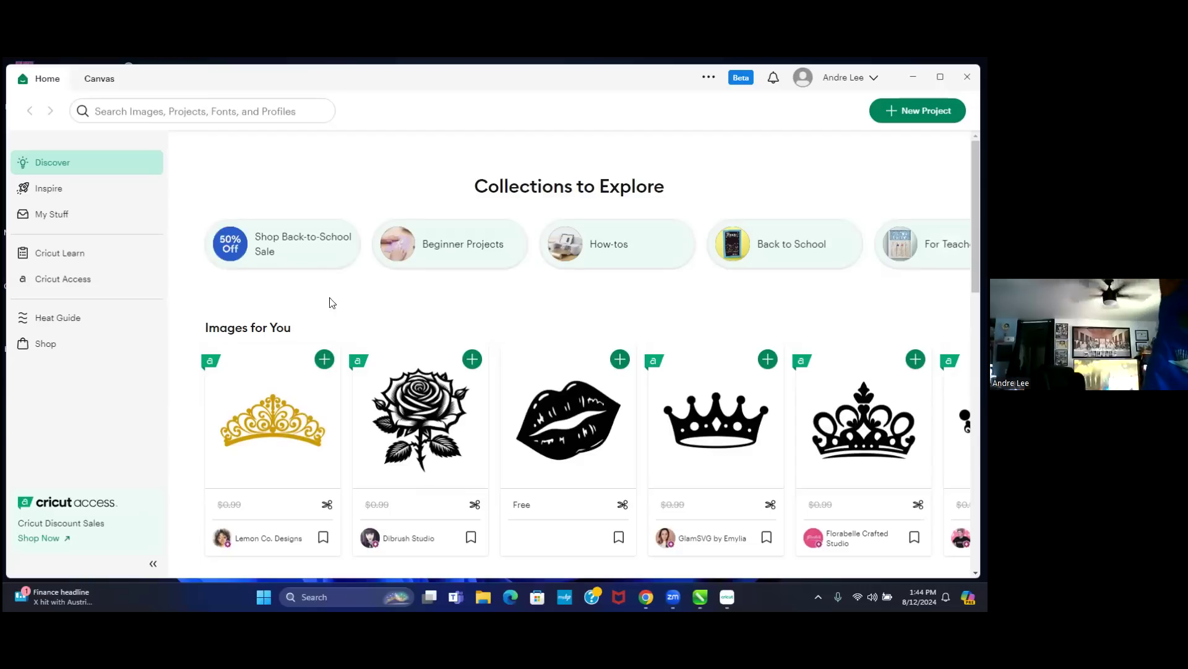
- Create a new blank Untitled Project from the Cricut Design Space Home page
{"action": "scroll", "coordinate": [683, 367], "scroll_direction": "down", "scroll_amount": 2}
{"action": "scroll", "coordinate": [682, 367], "scroll_direction": "down", "scroll_amount": 4}
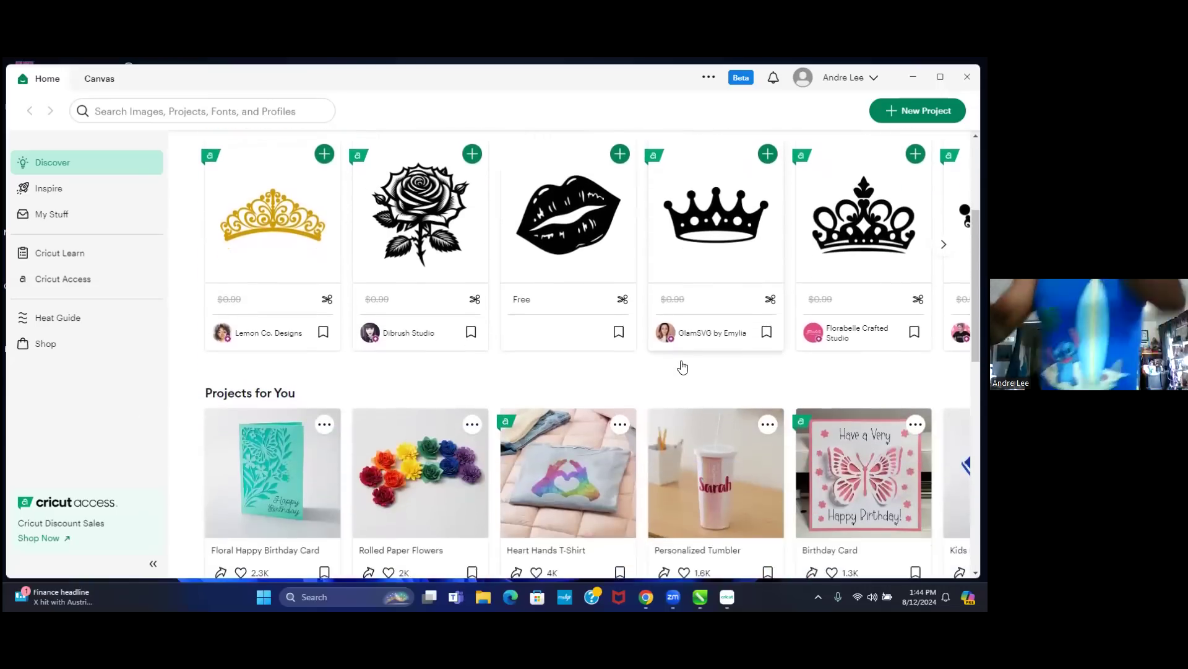
{"action": "scroll", "coordinate": [674, 371], "scroll_direction": "up", "scroll_amount": 3}
{"action": "scroll", "coordinate": [674, 380], "scroll_direction": "up", "scroll_amount": 4}
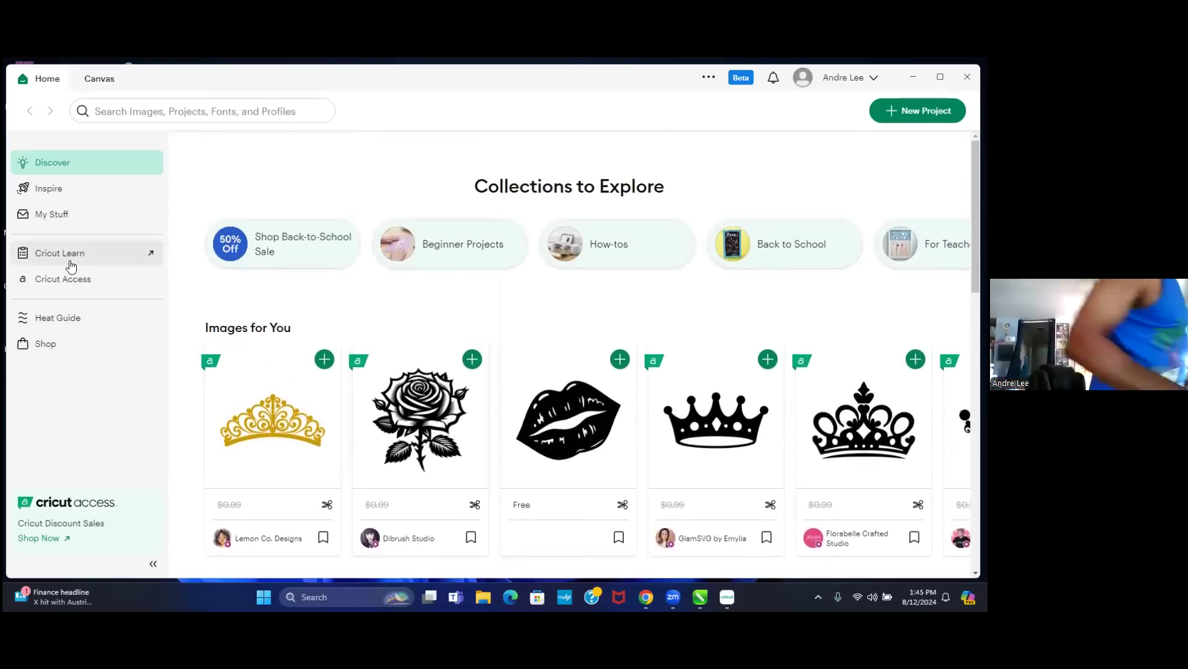
{"action": "left_click", "coordinate": [907, 117]}
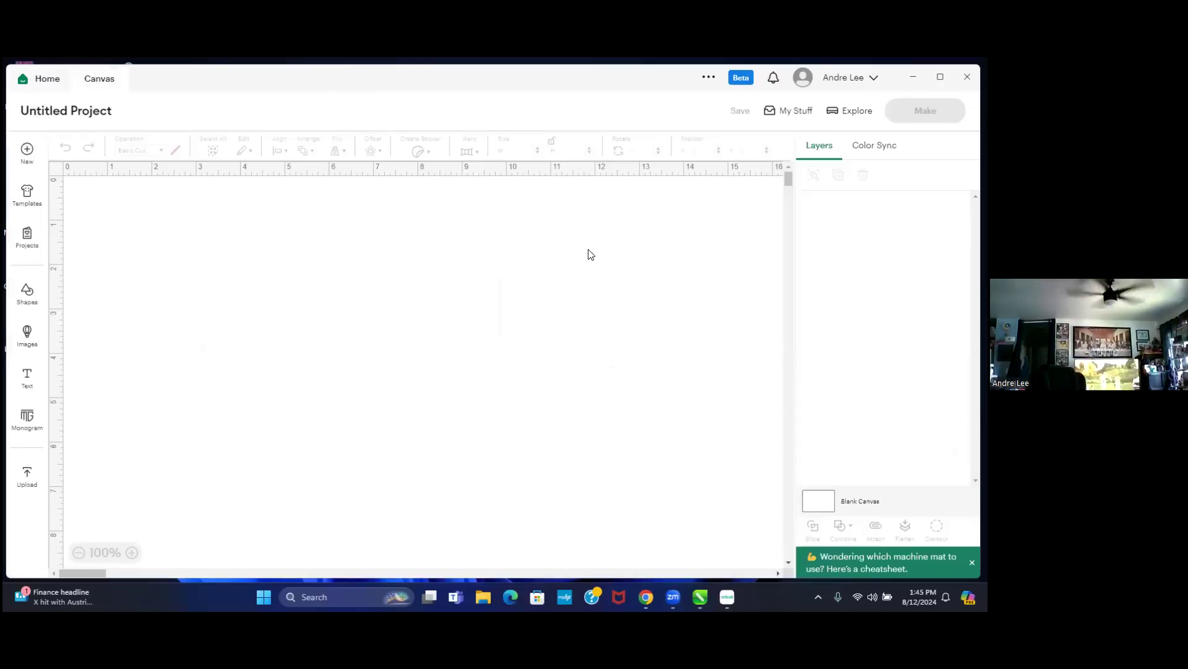
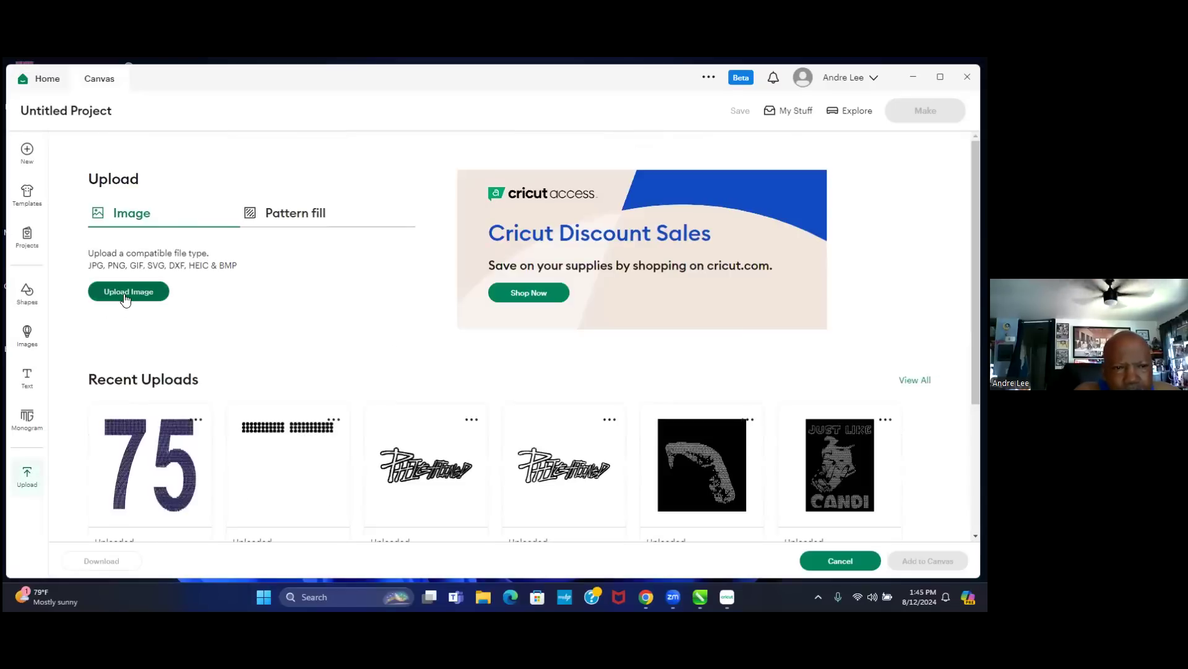
- Start an image upload, open Desktop > SVG FILES READY TO PRINT OR CUT, and select the Laura Back Jersey 75 file
{"action": "left_click", "coordinate": [125, 297]}
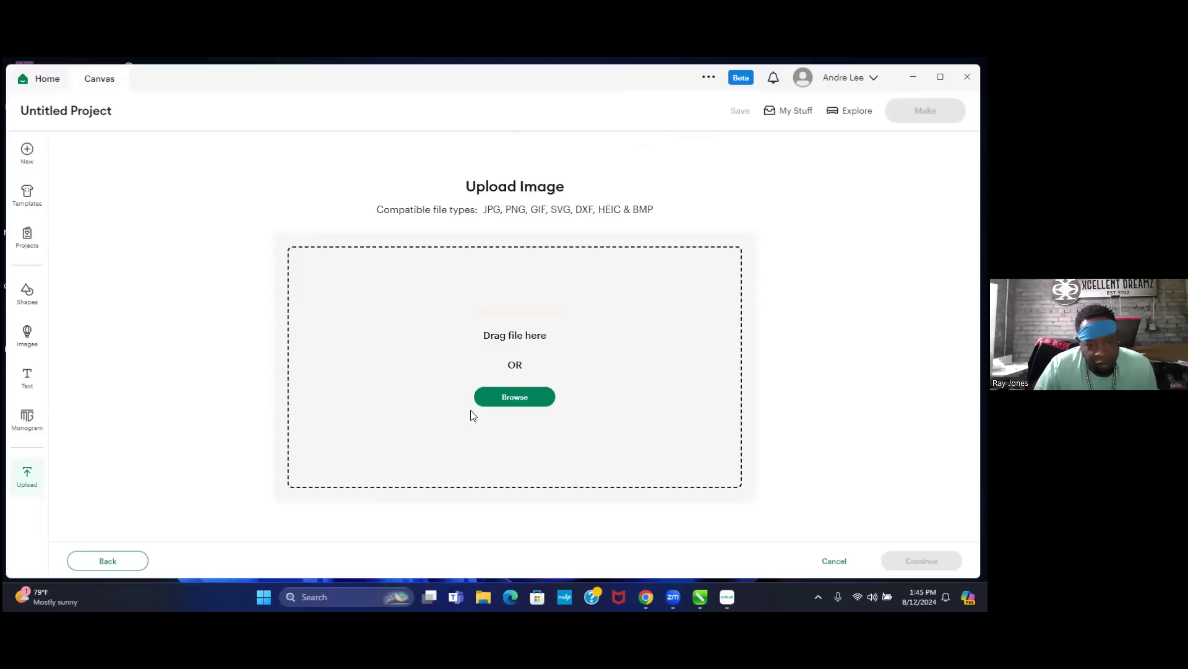
{"action": "left_click", "coordinate": [508, 399]}
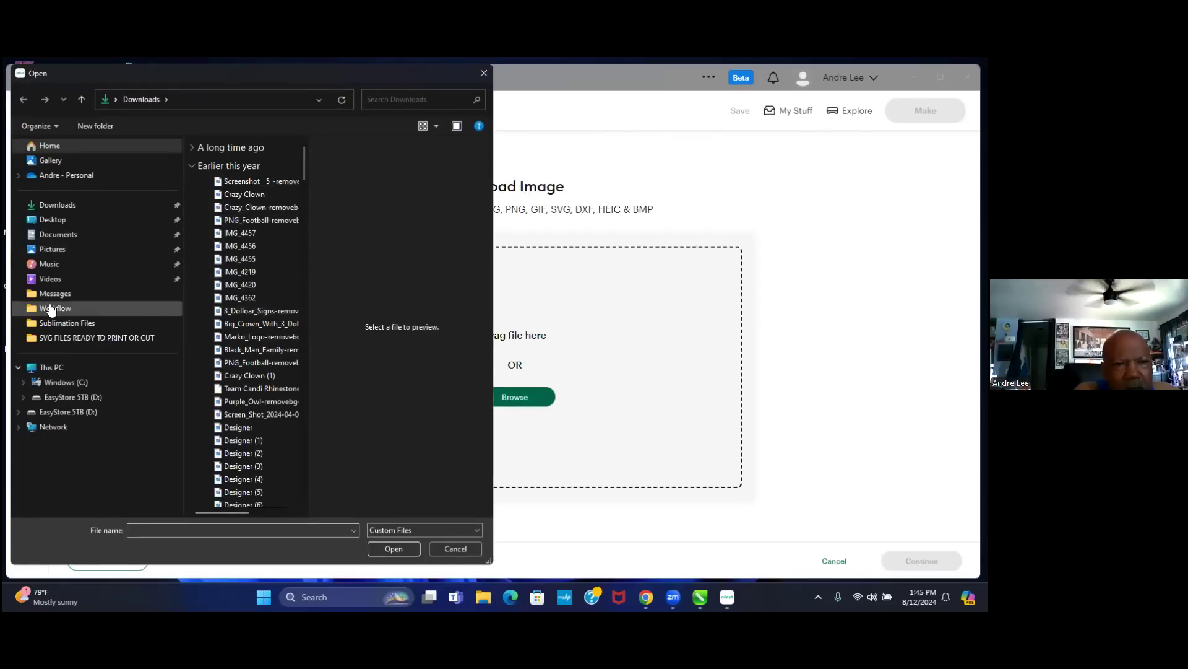
{"action": "left_click", "coordinate": [56, 219]}
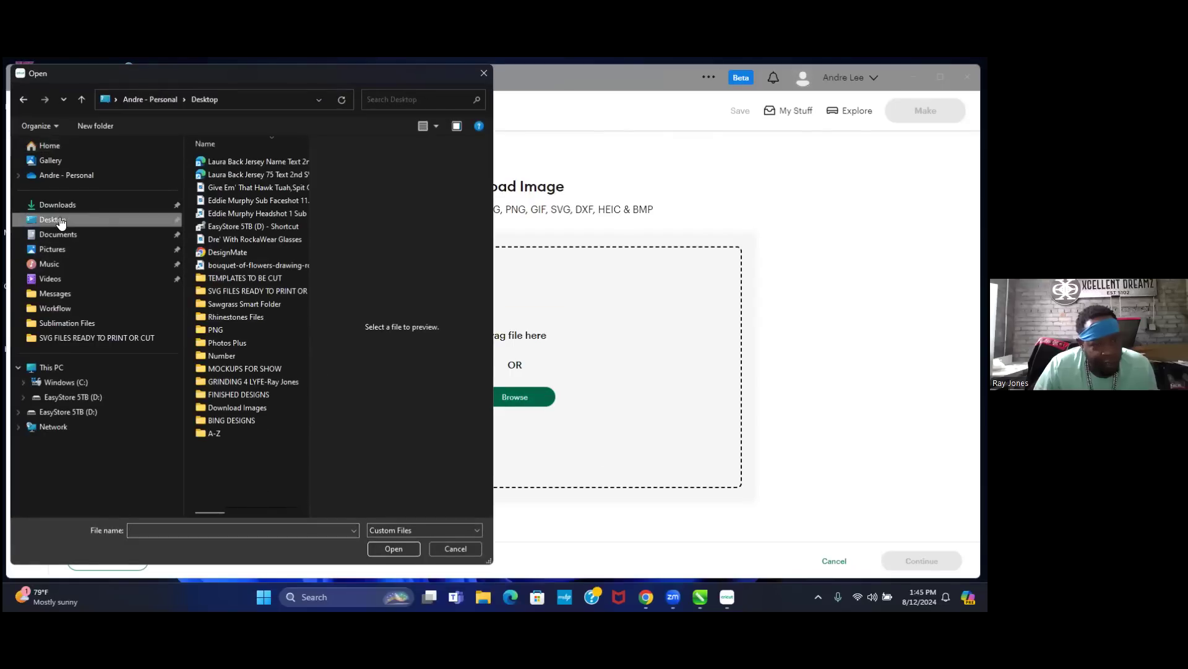
{"action": "double_click", "coordinate": [248, 291]}
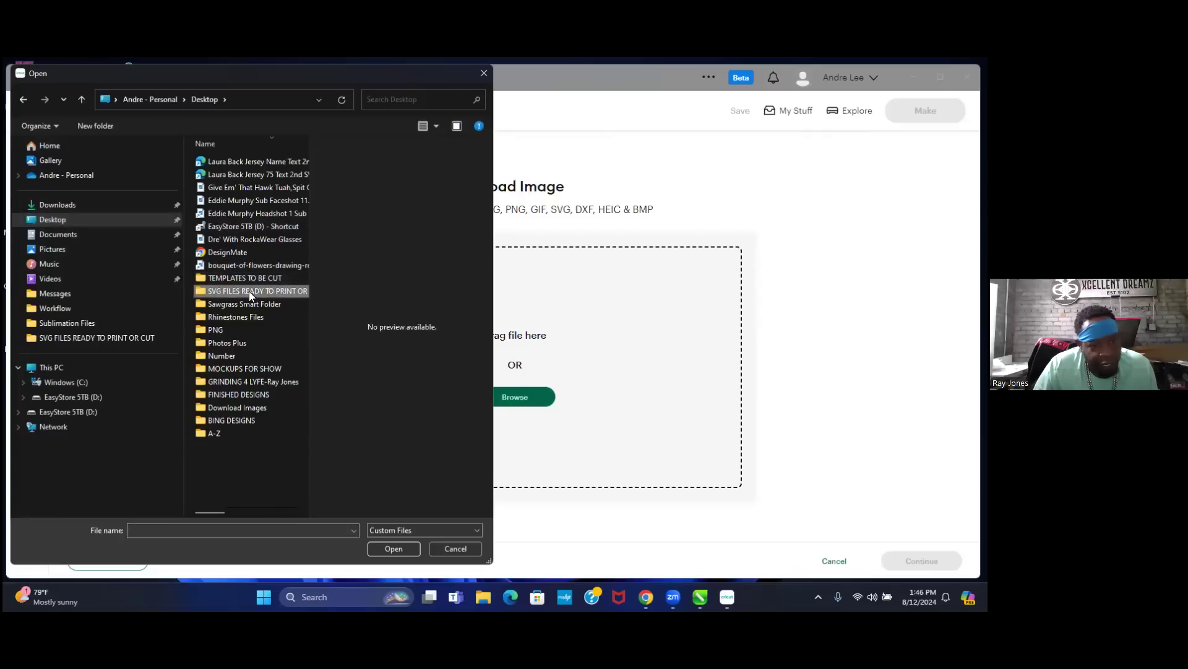
{"action": "left_click", "coordinate": [250, 187]}
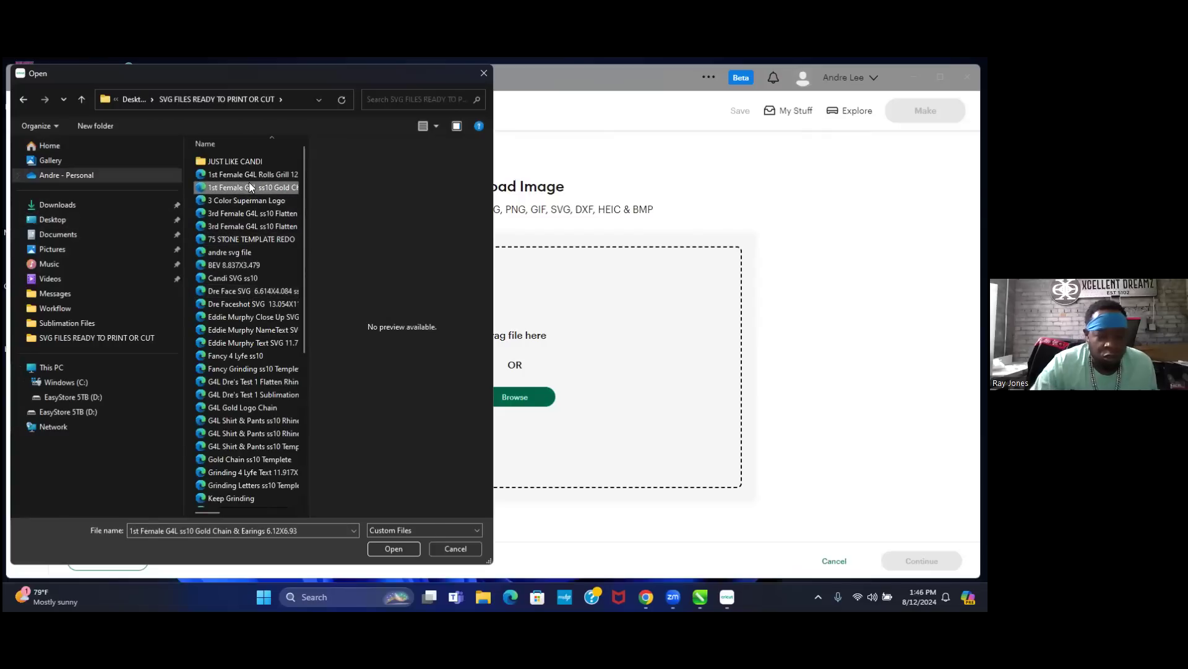
{"action": "key", "text": "l"}
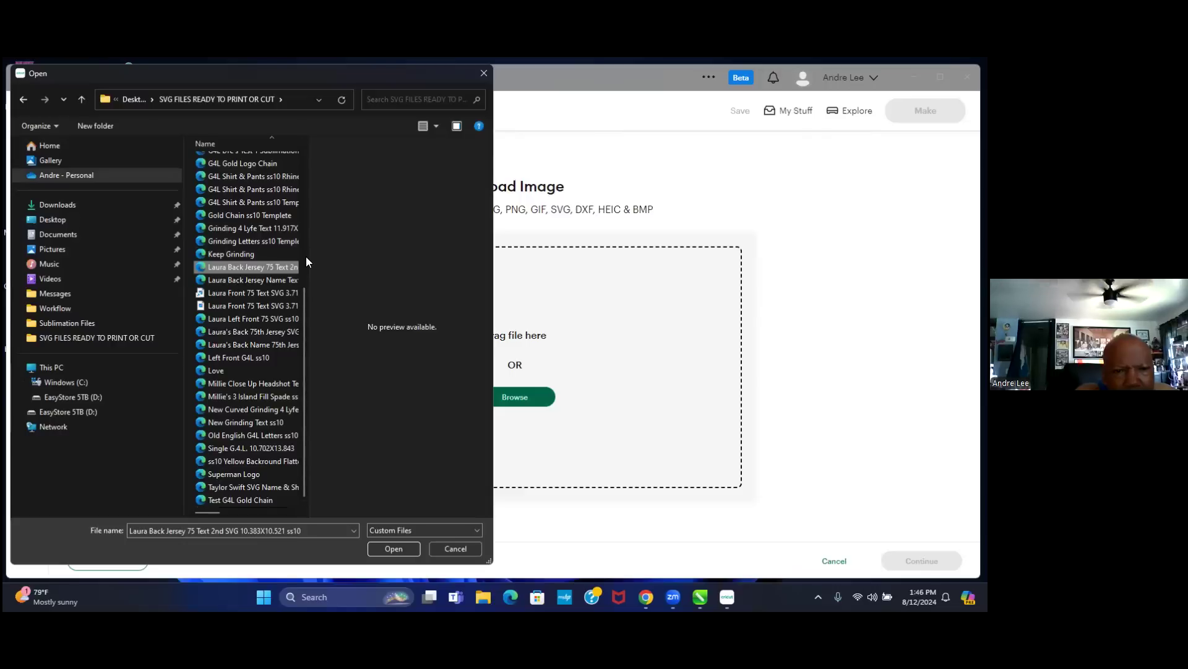
{"action": "scroll", "coordinate": [306, 256], "scroll_direction": "up", "scroll_amount": 6}
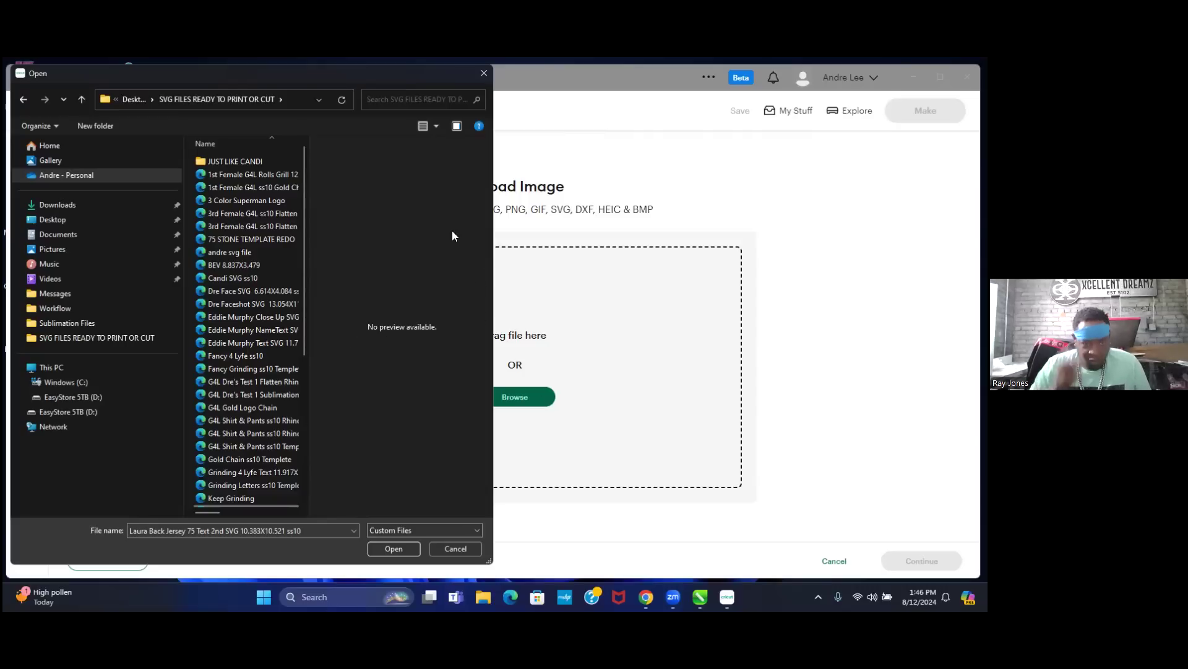
- Widen the Open dialog and its name, status and date columns while previewing the Laura files
{"action": "left_click_drag", "start_coordinate": [497, 239], "coordinate": [614, 253]}
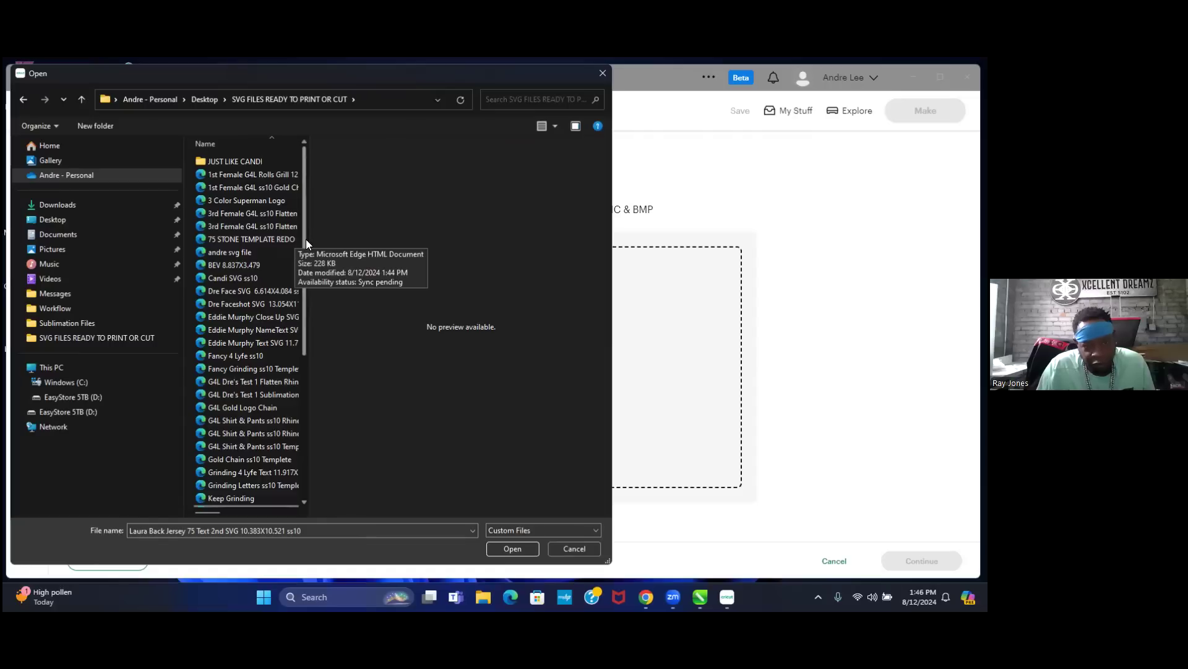
{"action": "left_click_drag", "start_coordinate": [307, 244], "coordinate": [374, 248]}
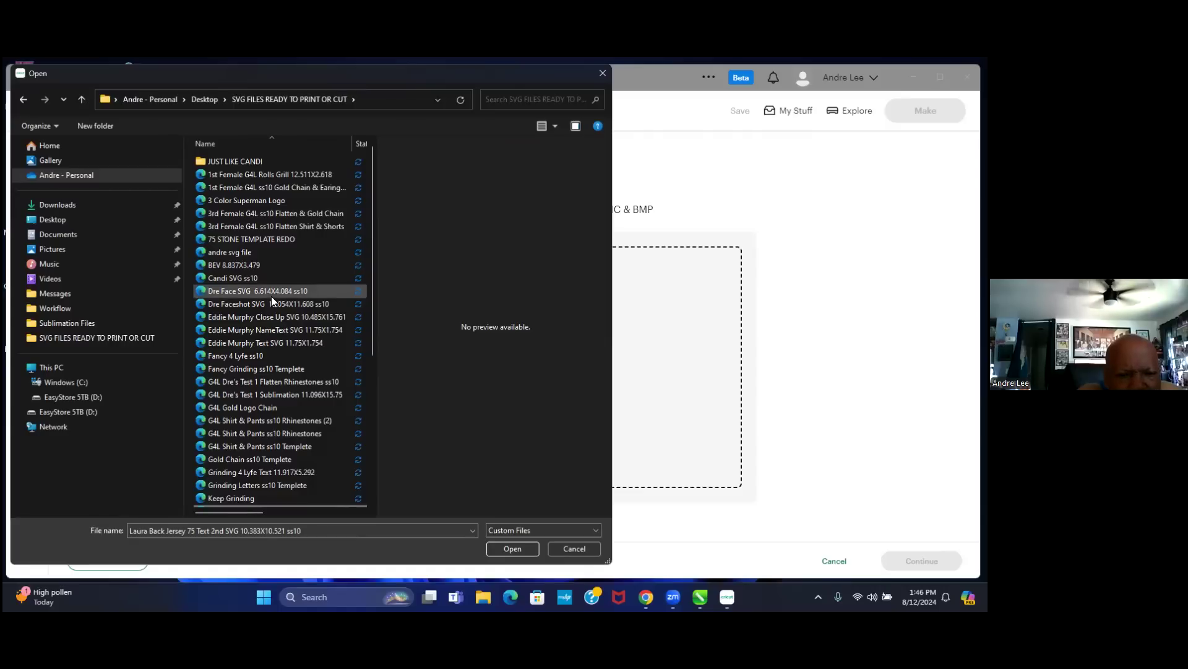
{"action": "key", "text": "Down"}
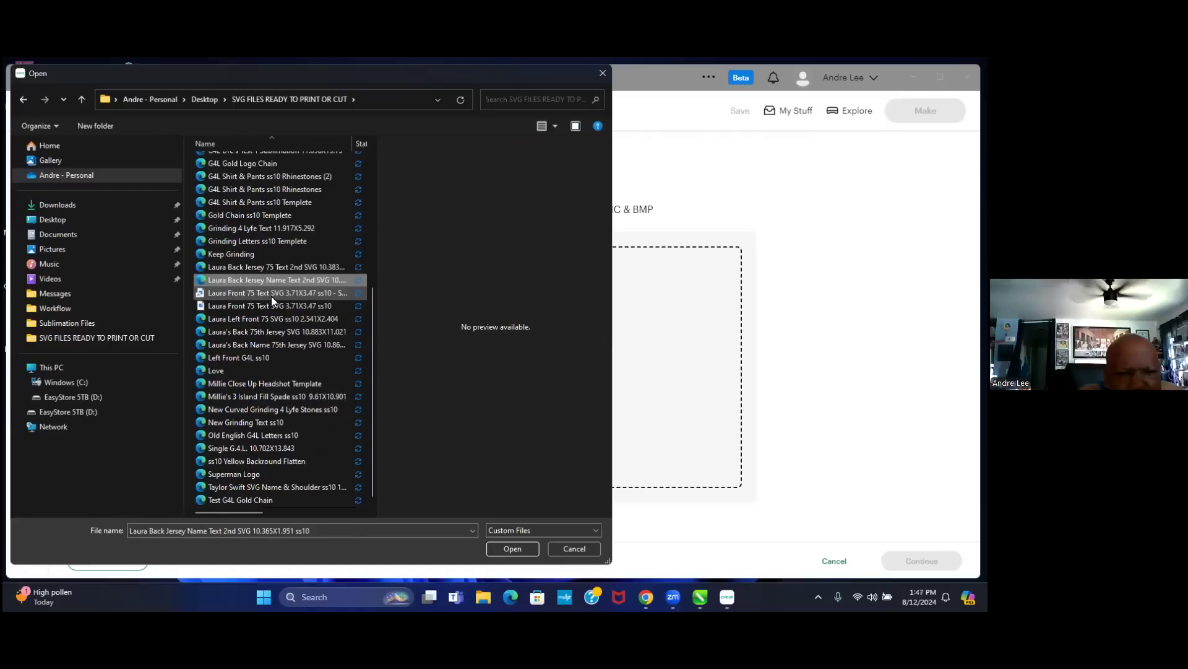
{"action": "key", "text": "Down"}
{"action": "key", "text": "Down"}
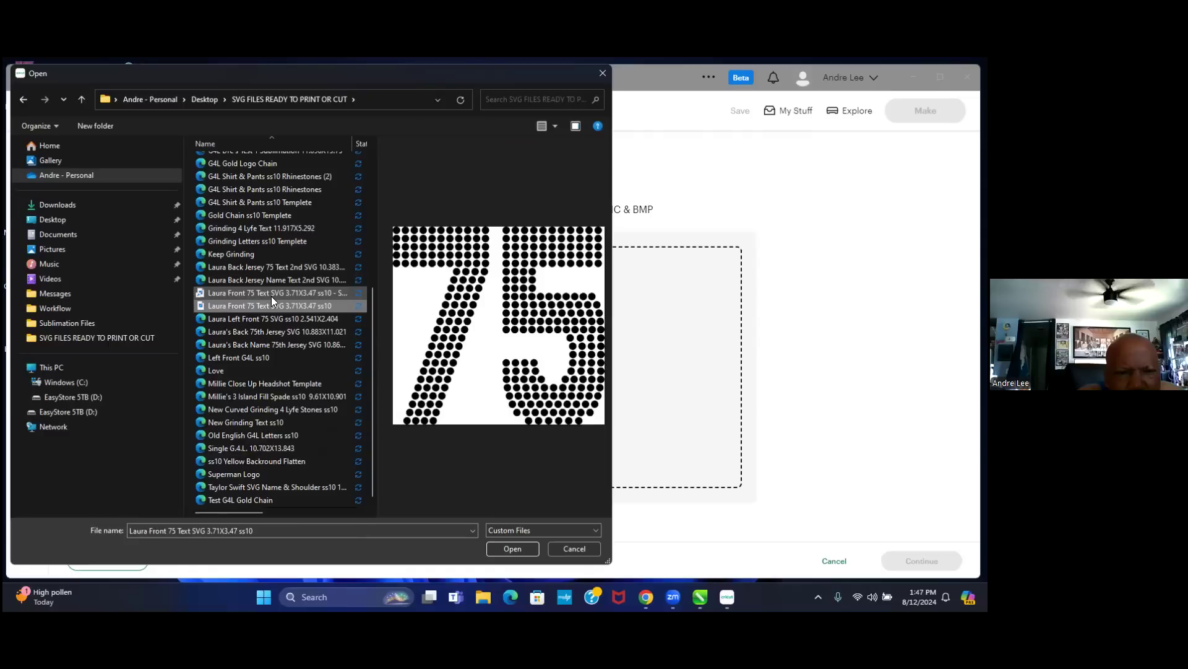
{"action": "key", "text": "Up"}
{"action": "key", "text": "Up"}
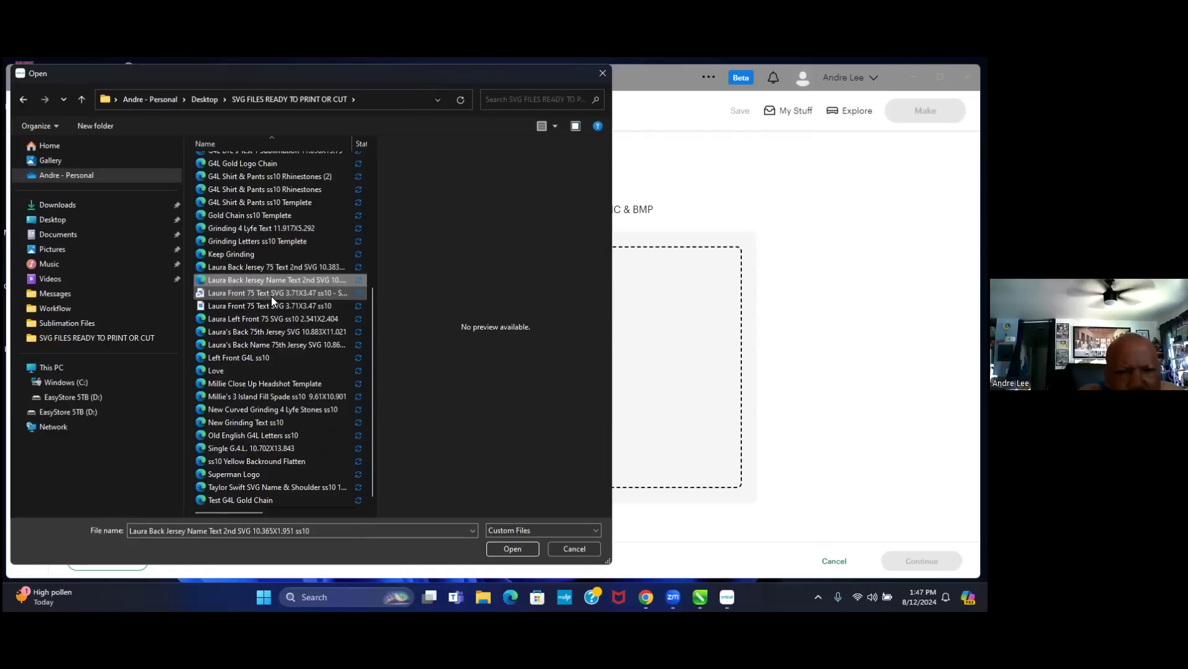
{"action": "key", "text": "Down"}
{"action": "key", "text": "Down"}
{"action": "key", "text": "Down"}
{"action": "key", "text": "Down"}
{"action": "key", "text": "Down"}
{"action": "key", "text": "Down"}
{"action": "key", "text": "Down"}
{"action": "key", "text": "Down"}
{"action": "key", "text": "Down"}
{"action": "key", "text": "Down"}
{"action": "key", "text": "Down"}
{"action": "key", "text": "Down"}
{"action": "key", "text": "Down"}
{"action": "key", "text": "Down"}
{"action": "key", "text": "Down"}
{"action": "key", "text": "Down"}
{"action": "key", "text": "Down"}
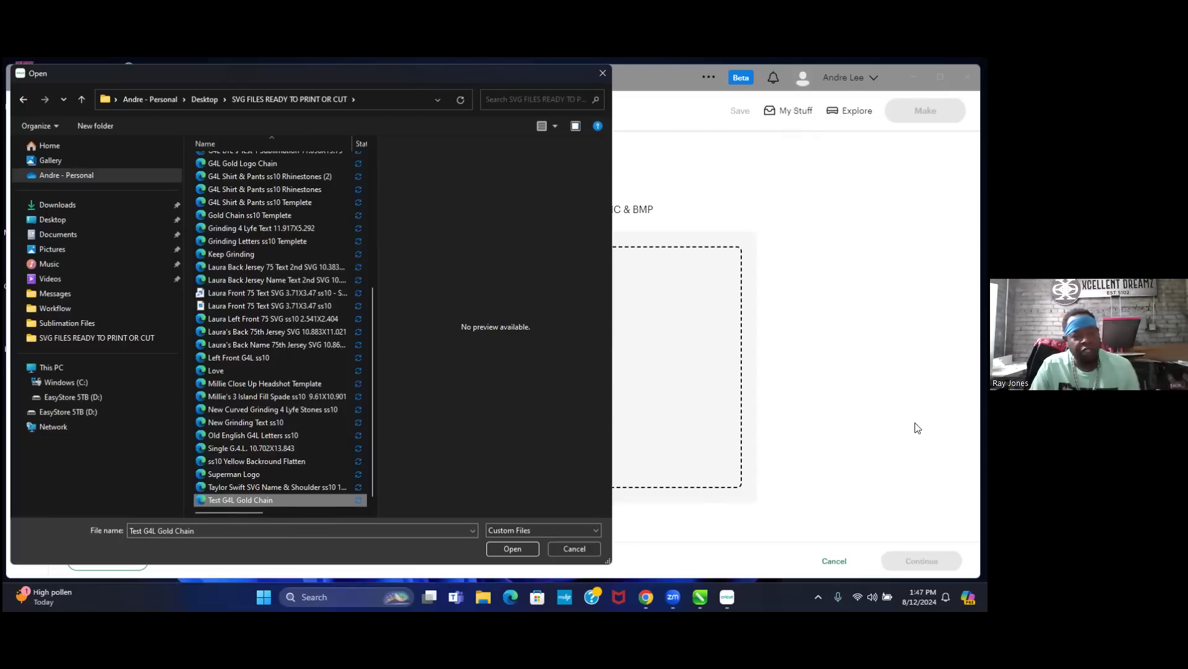
{"action": "left_click_drag", "start_coordinate": [377, 241], "coordinate": [571, 239]}
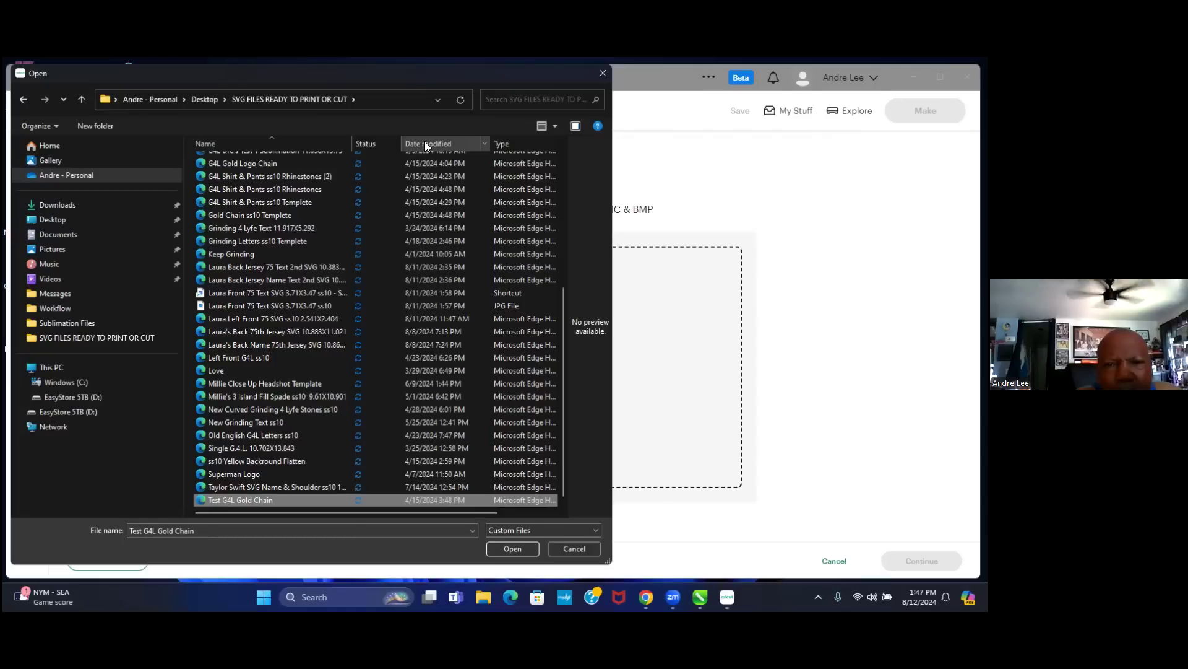
{"action": "scroll", "coordinate": [434, 235], "scroll_direction": "up", "scroll_amount": 2}
{"action": "scroll", "coordinate": [441, 314], "scroll_direction": "up", "scroll_amount": 5}
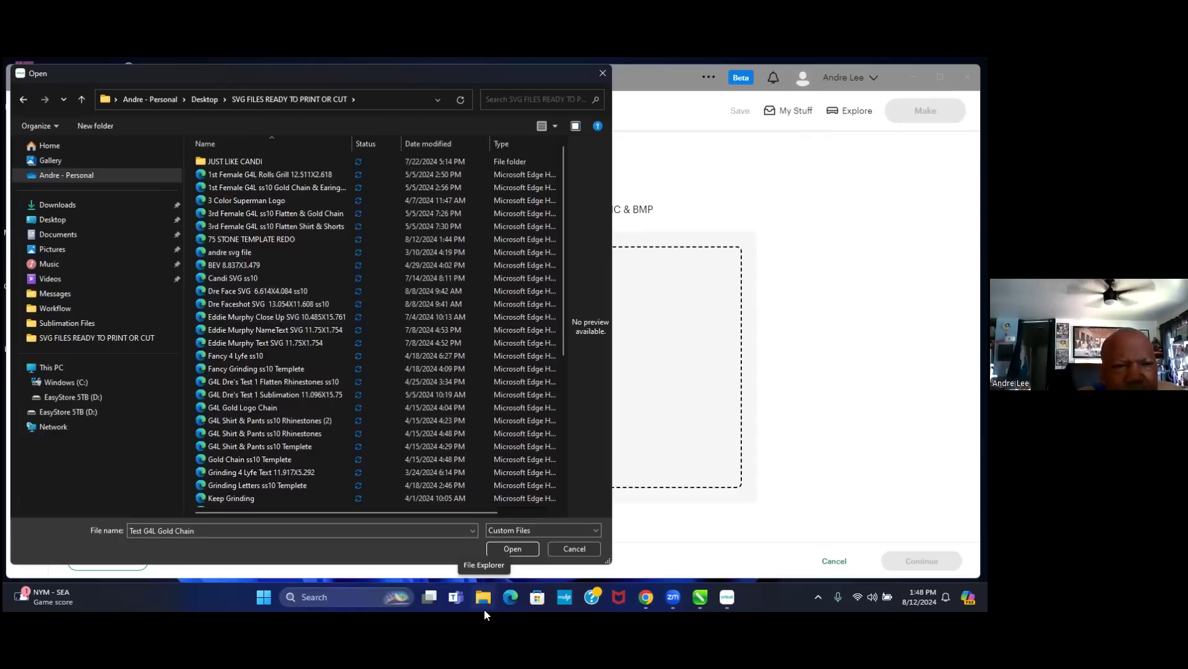
- Go back to Desktop, look inside TEMPLATES TO BE CUT, then cancel the Open dialog
{"action": "left_click", "coordinate": [53, 221]}
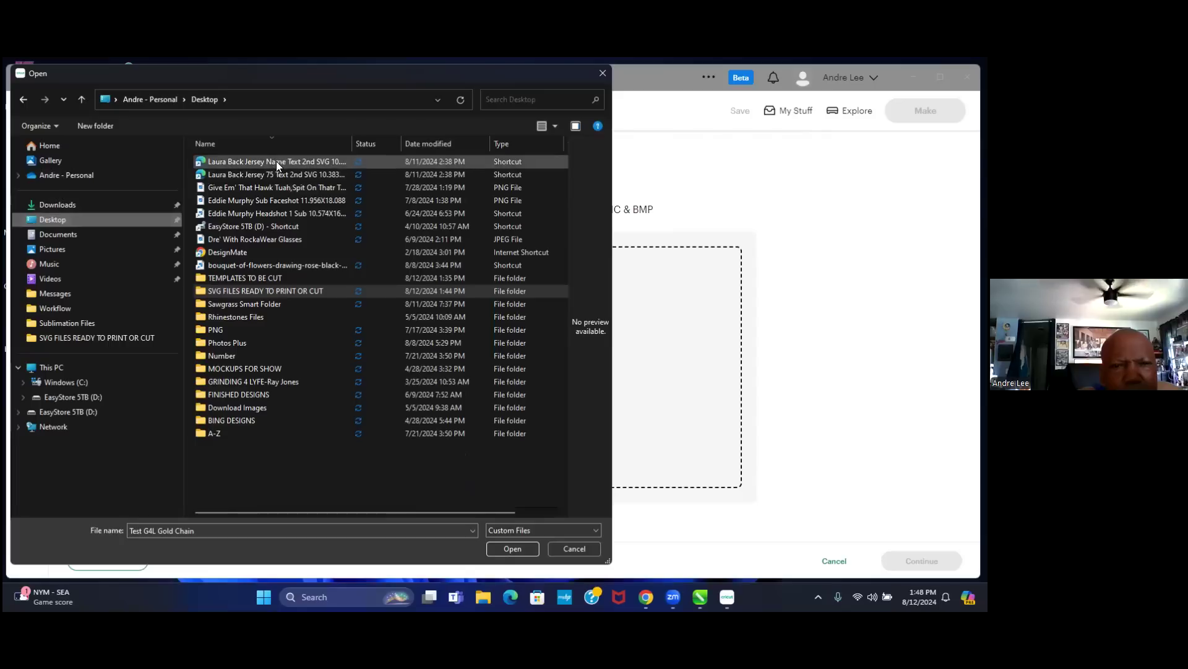
{"action": "left_click_drag", "start_coordinate": [351, 143], "coordinate": [441, 143]}
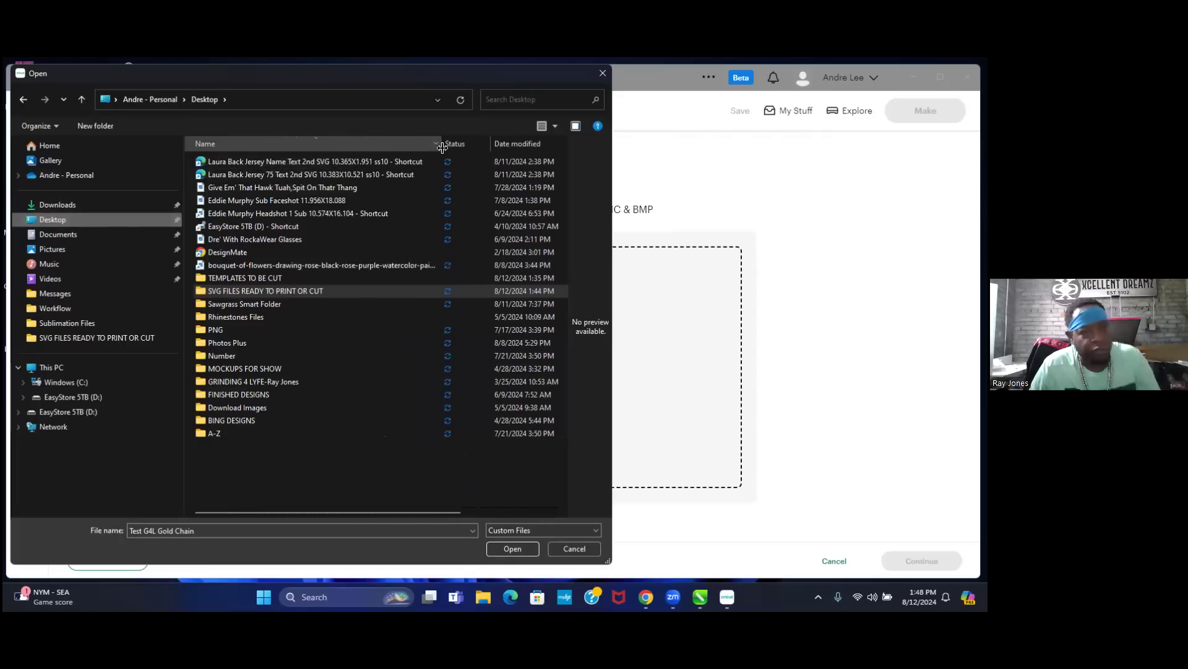
{"action": "left_click", "coordinate": [263, 278]}
{"action": "double_click", "coordinate": [264, 278]}
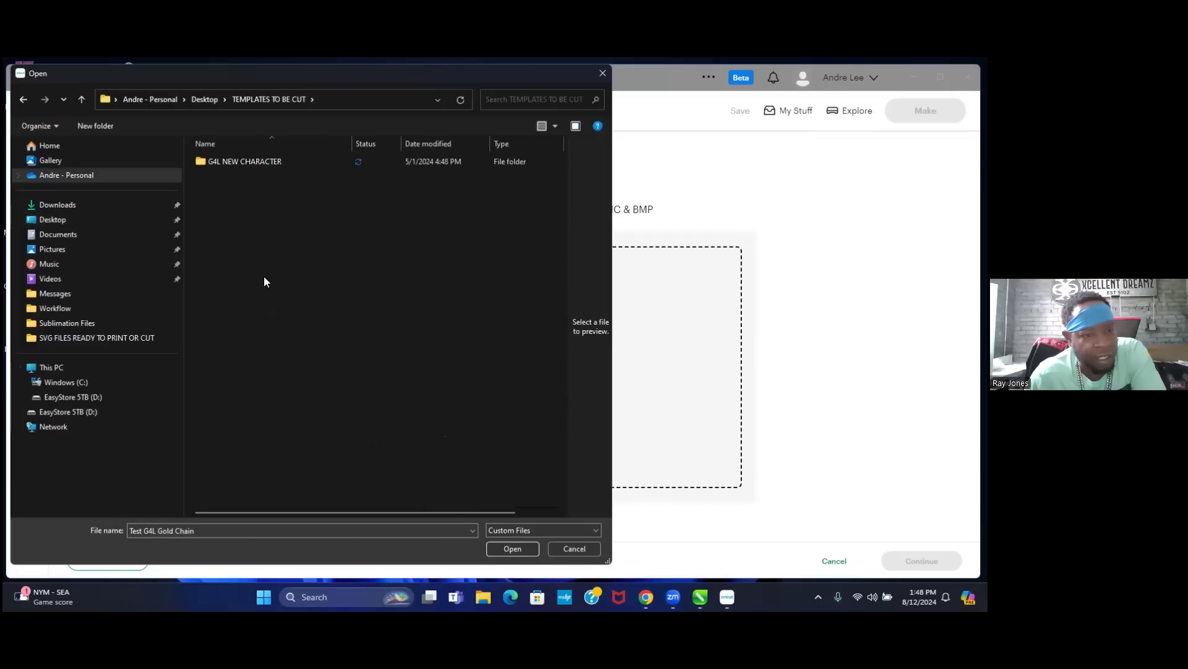
{"action": "left_click", "coordinate": [81, 99]}
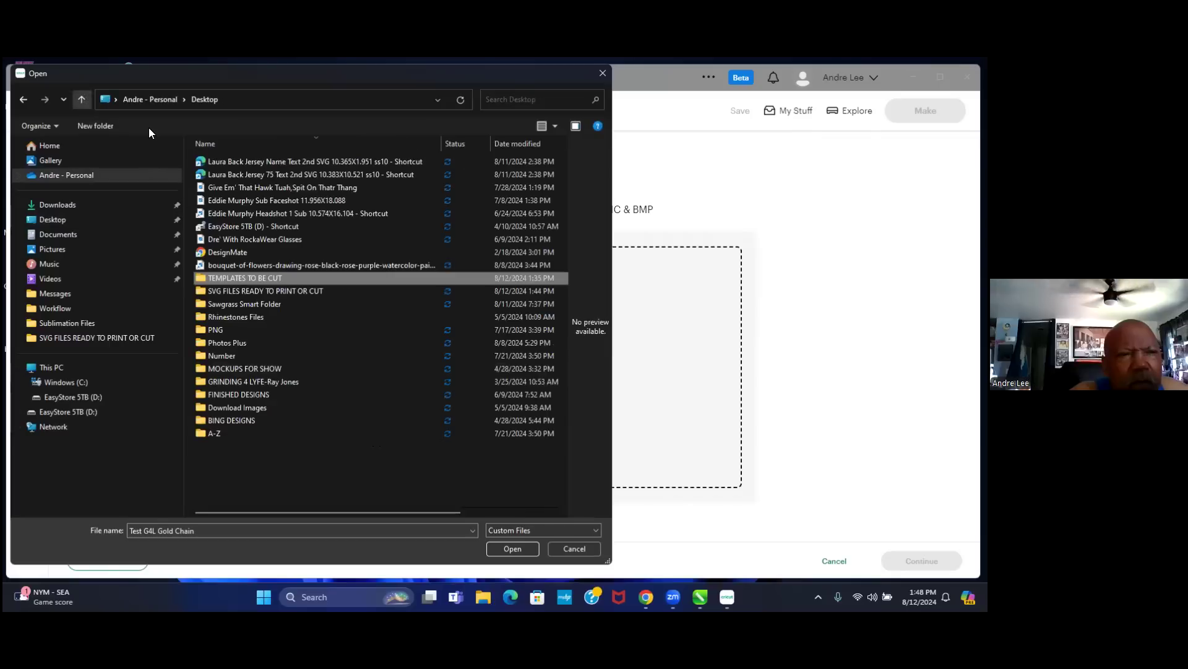
{"action": "left_click", "coordinate": [602, 72]}
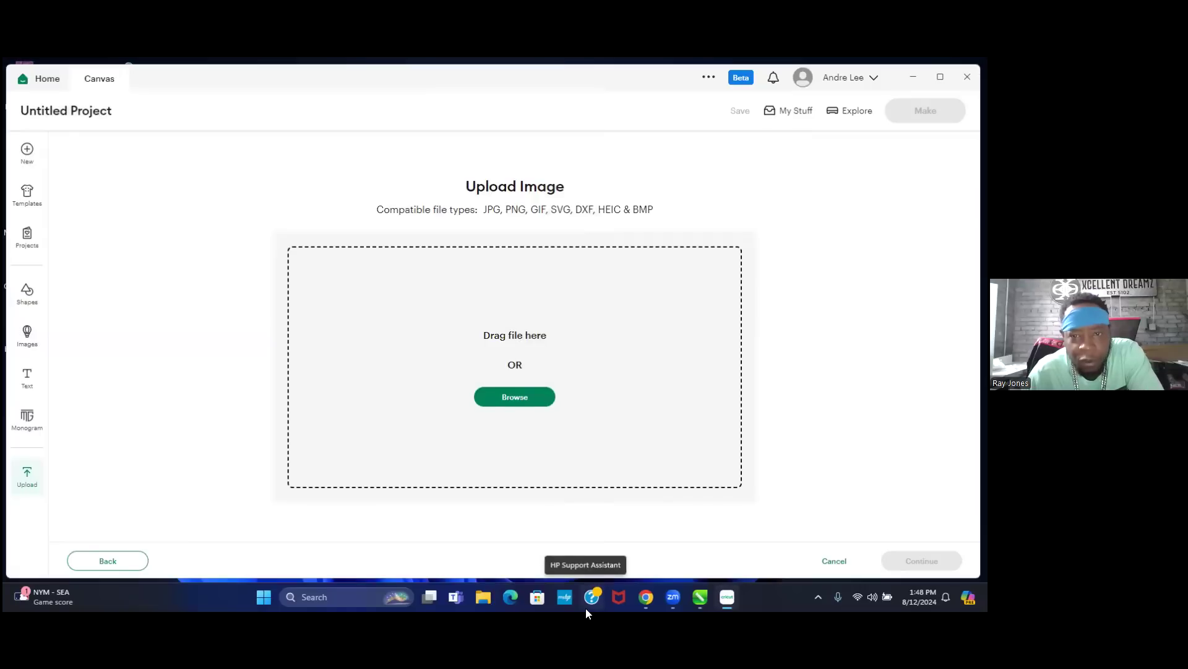
{"action": "left_click", "coordinate": [700, 596]}
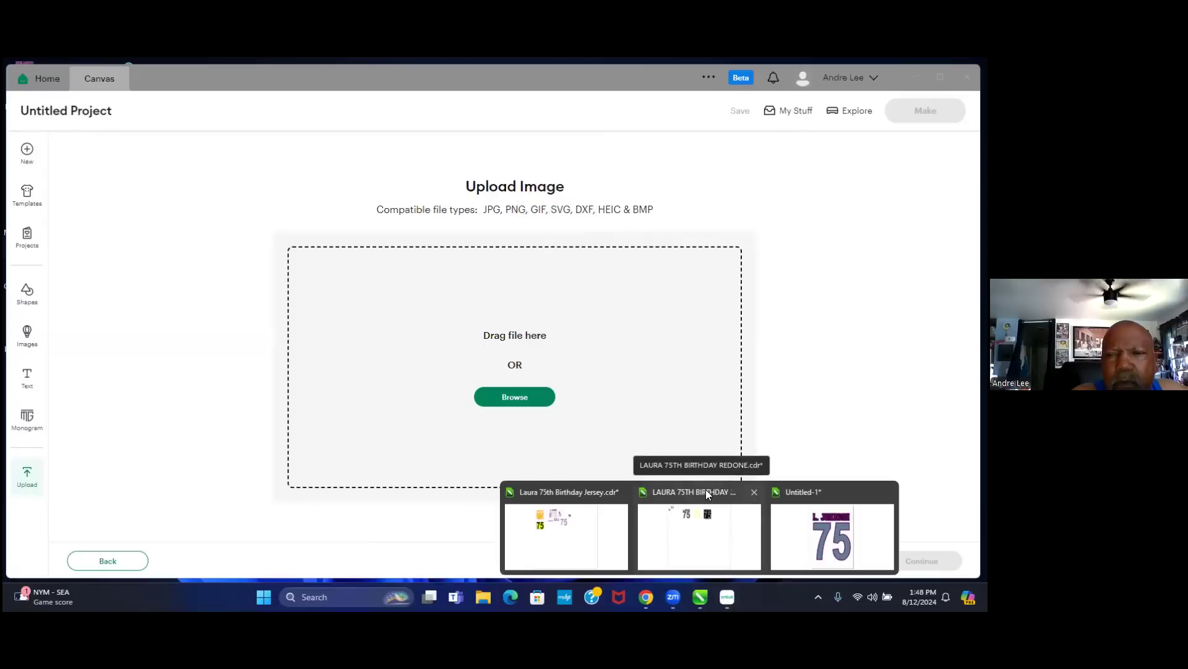
{"action": "left_click", "coordinate": [822, 493]}
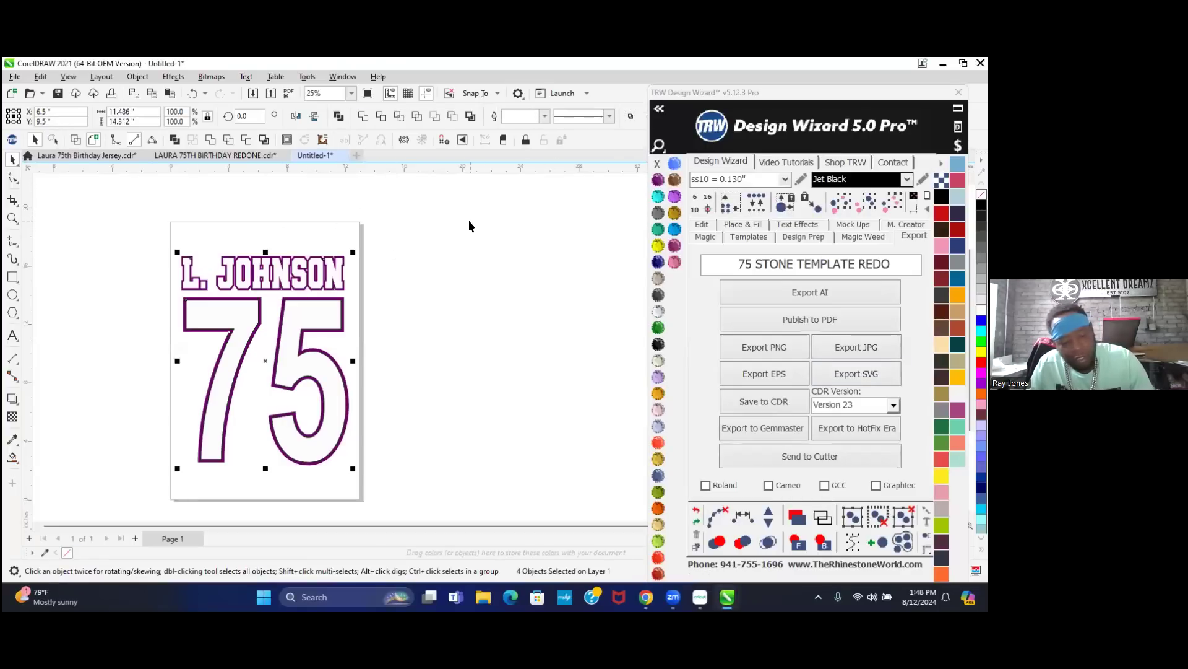
{"action": "key", "text": "s"}
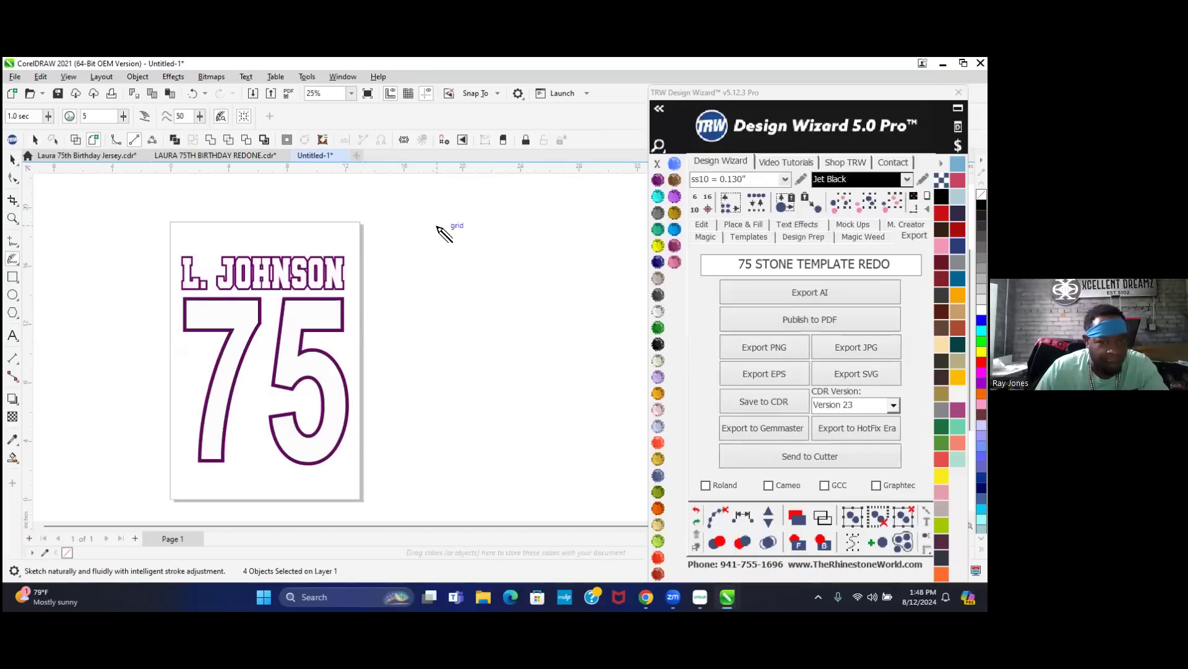
{"action": "left_click", "coordinate": [13, 140]}
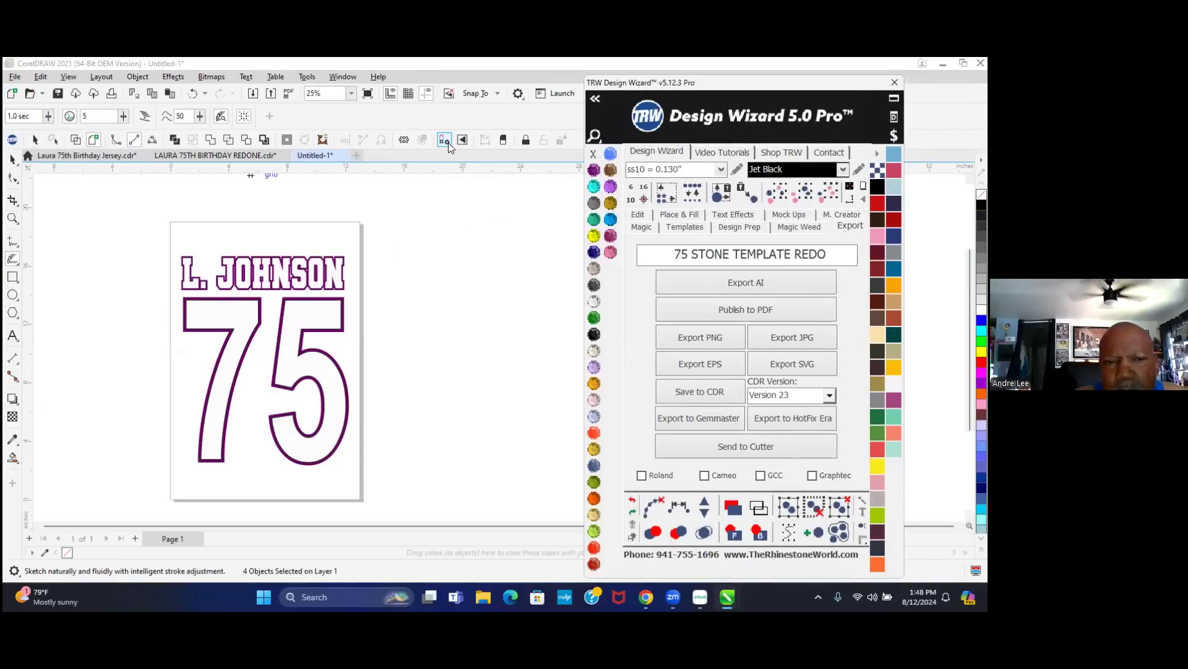
{"action": "left_click", "coordinate": [419, 116]}
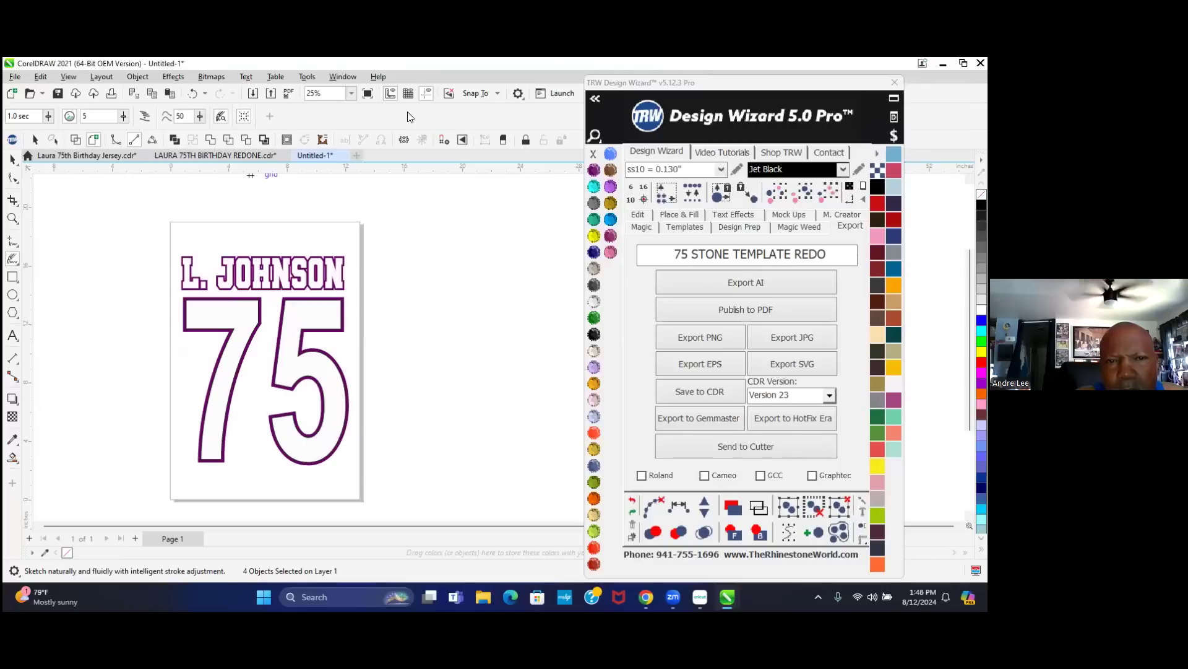
{"action": "key", "text": "ctrl+s"}
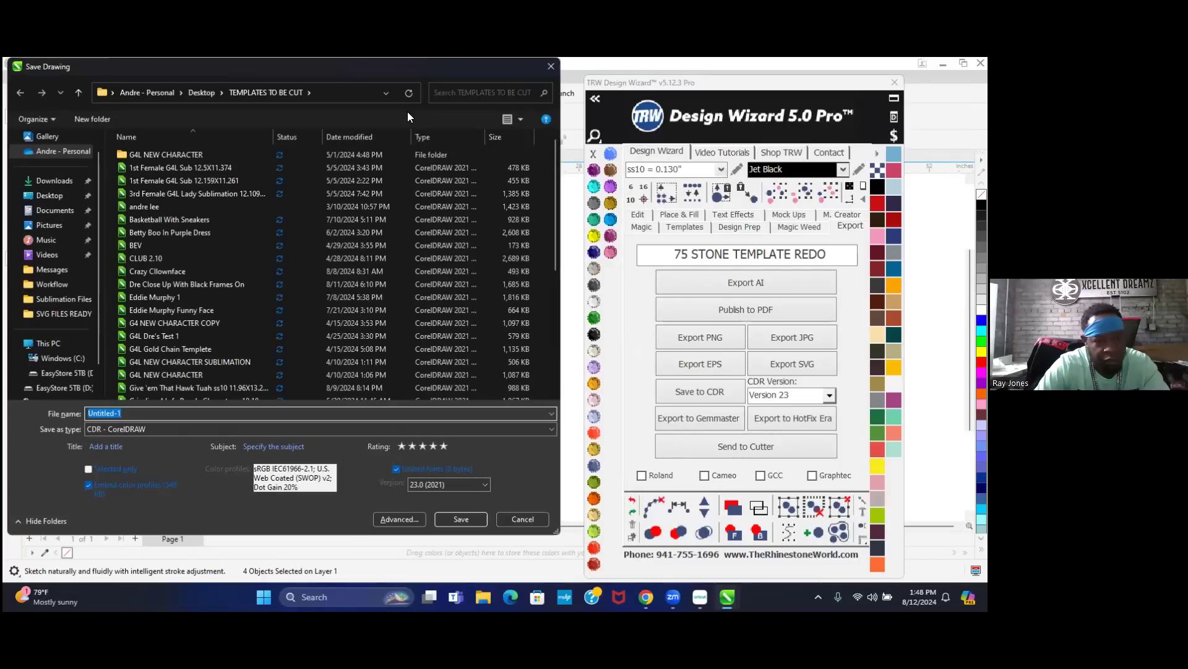
{"action": "type", "text": "LAURA"}
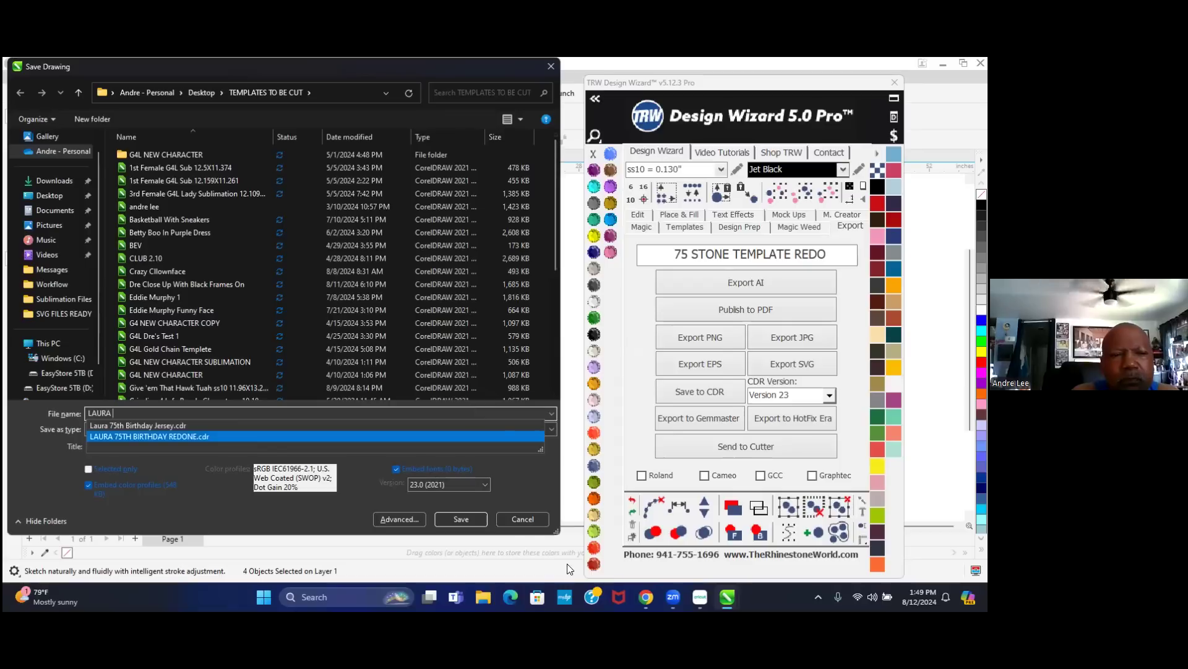
{"action": "left_click", "coordinate": [522, 518]}
{"action": "key", "text": "Escape"}
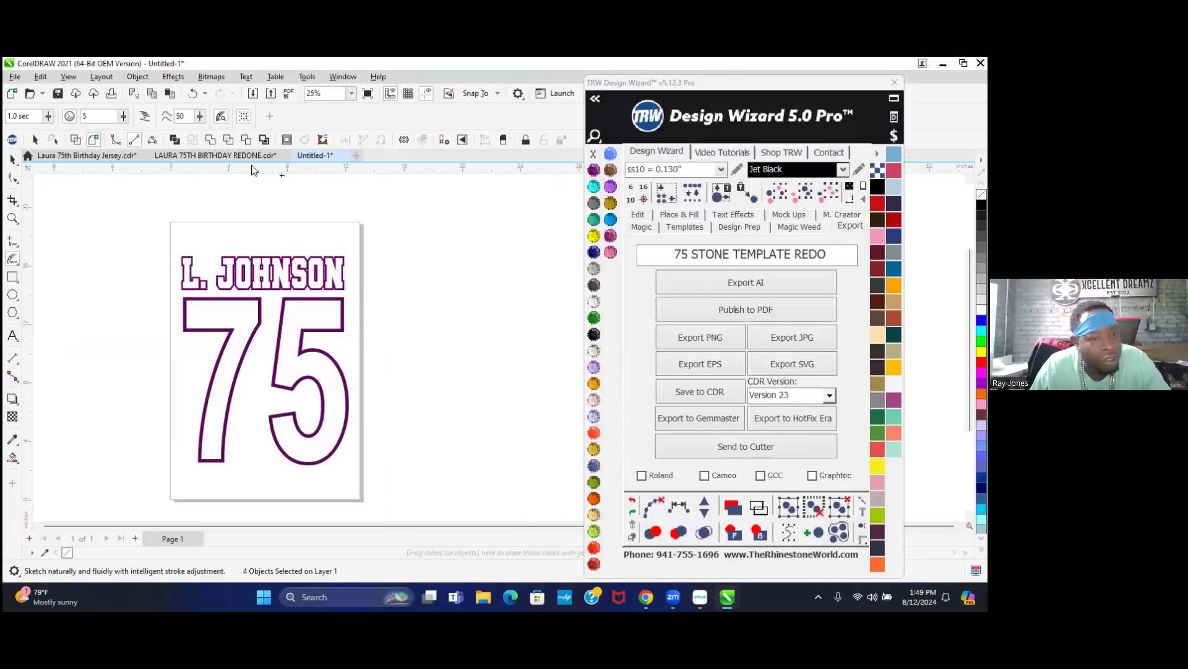
- View the LAURA 75TH BIRTHDAY REDONE drawing in CorelDRAW, then return to Cricut's Upload Image page
{"action": "left_click", "coordinate": [12, 159]}
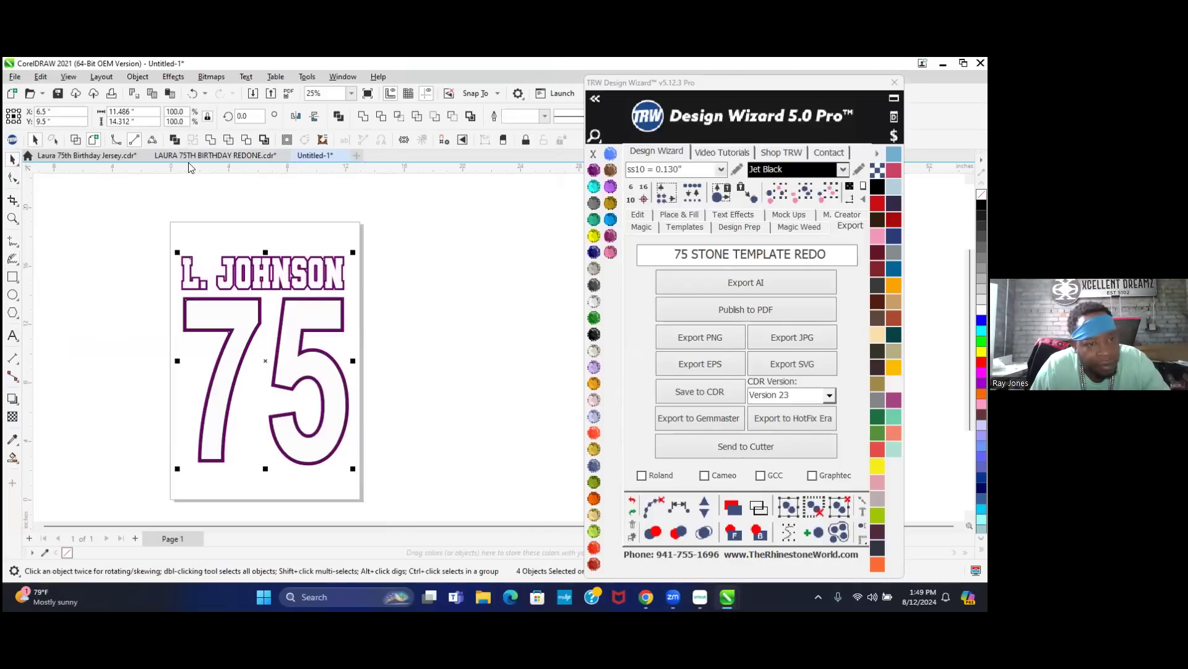
{"action": "left_click", "coordinate": [234, 152]}
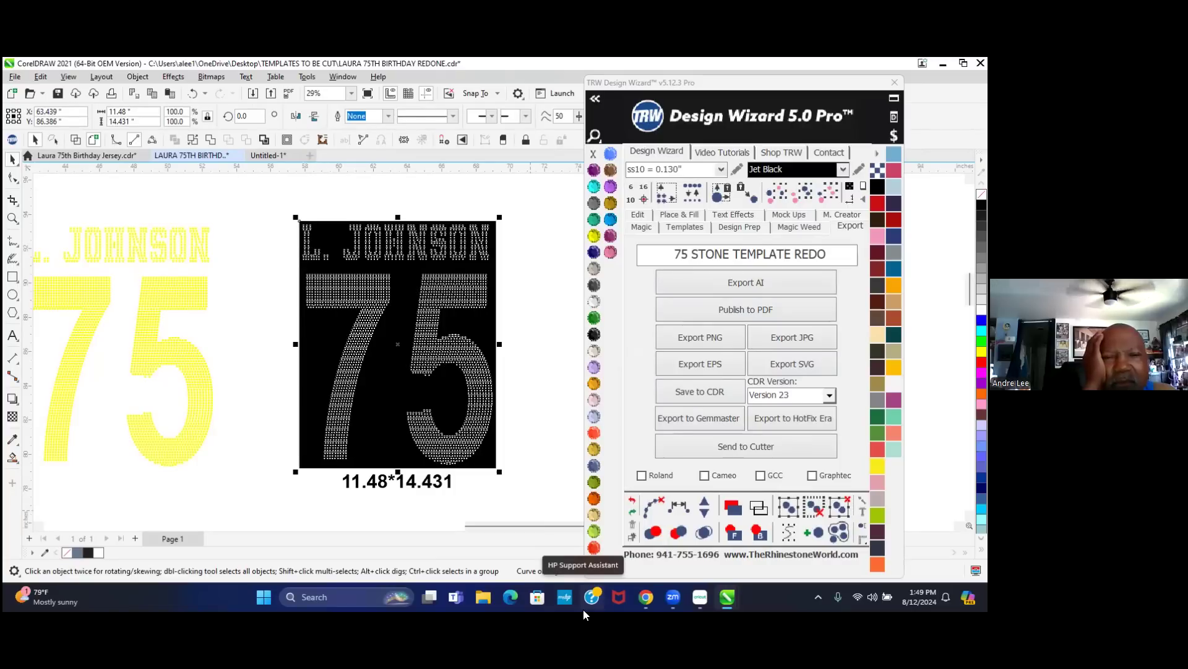
{"action": "left_click", "coordinate": [700, 596]}
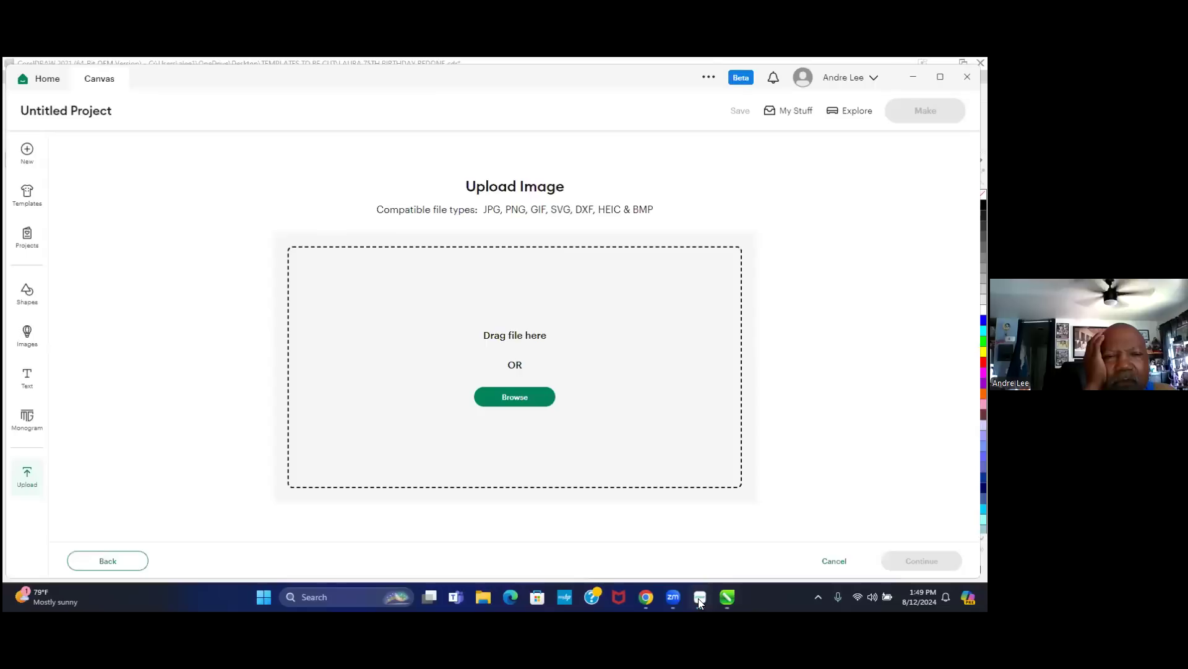
- Open 75 STONE TEMPLATE REDO from SVG FILES READY TO PRINT OR CUT and continue past its preview
{"action": "left_click", "coordinate": [511, 398]}
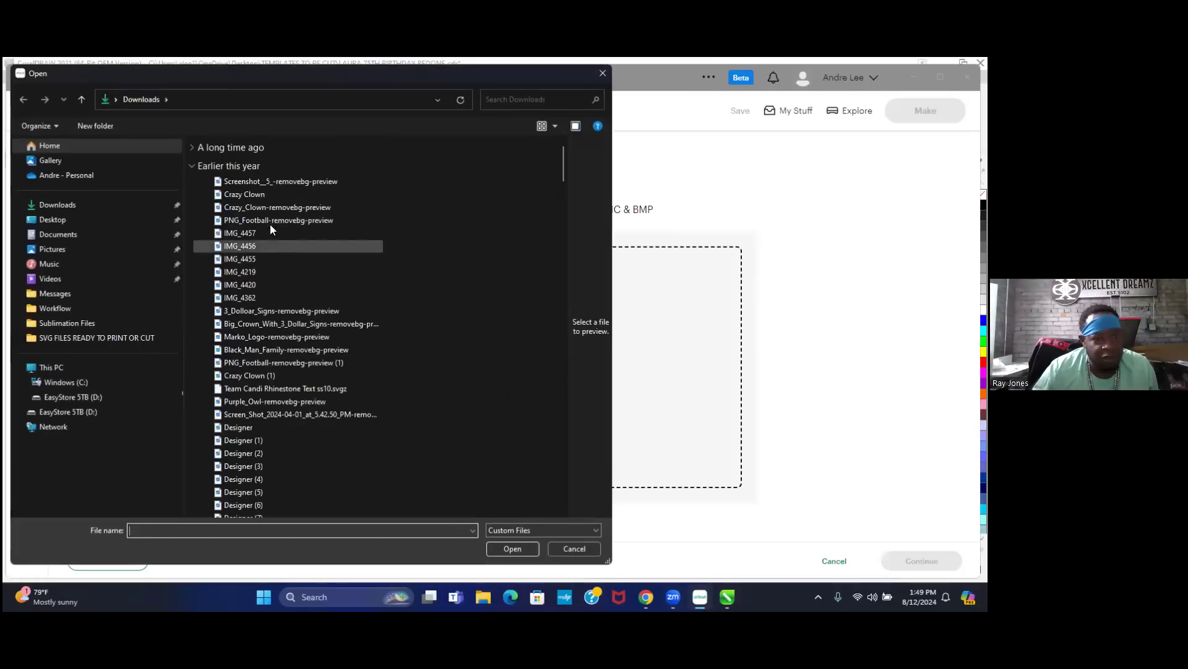
{"action": "left_click", "coordinate": [51, 222]}
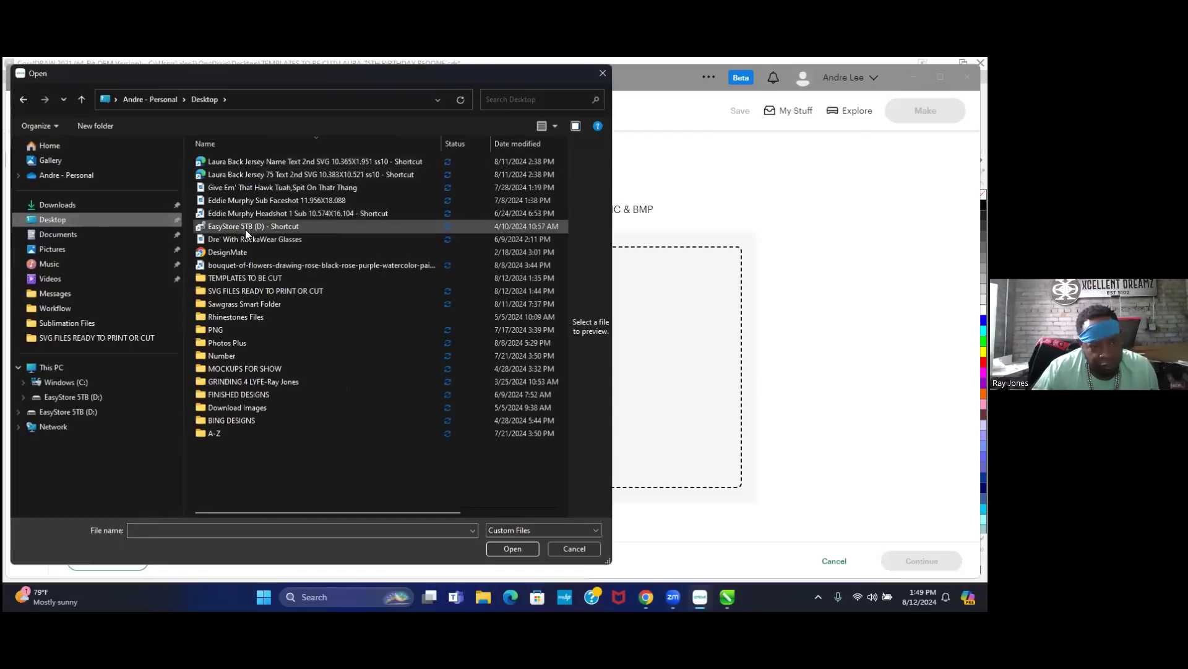
{"action": "double_click", "coordinate": [256, 289]}
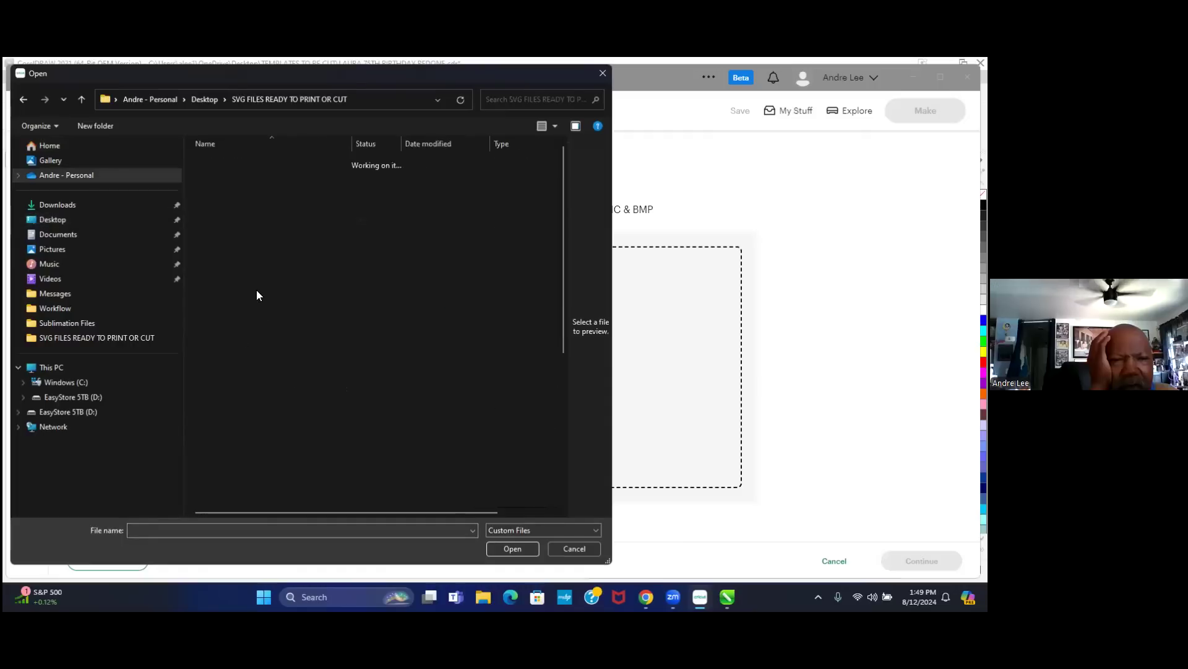
{"action": "left_click", "coordinate": [247, 176]}
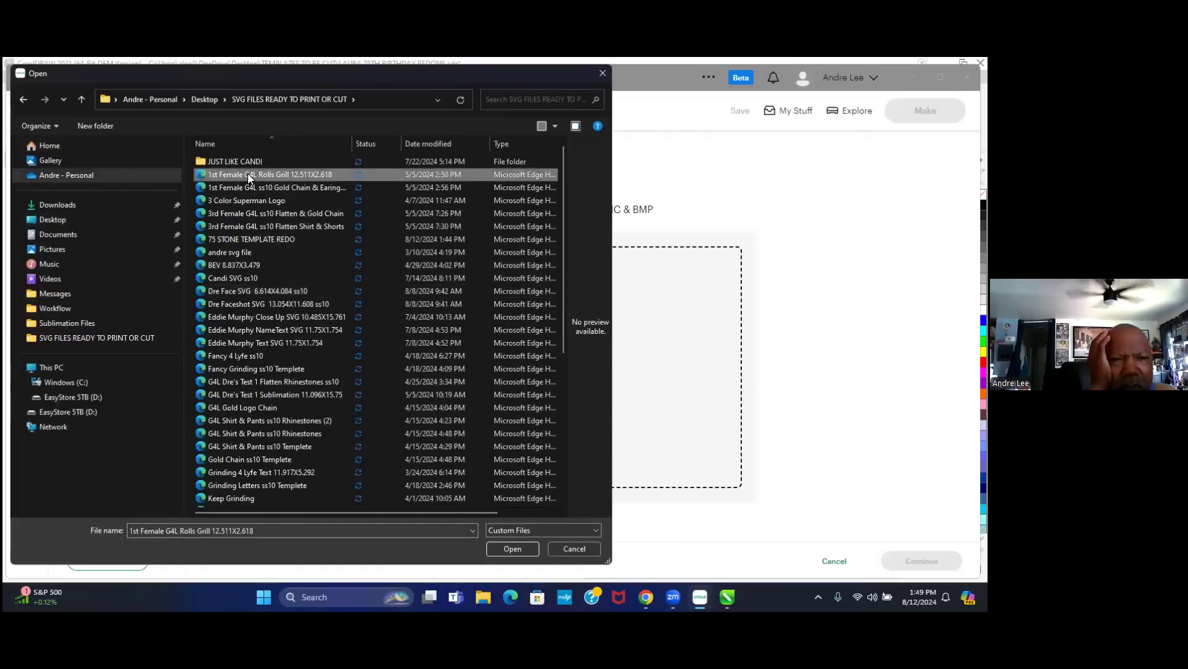
{"action": "left_click", "coordinate": [248, 239]}
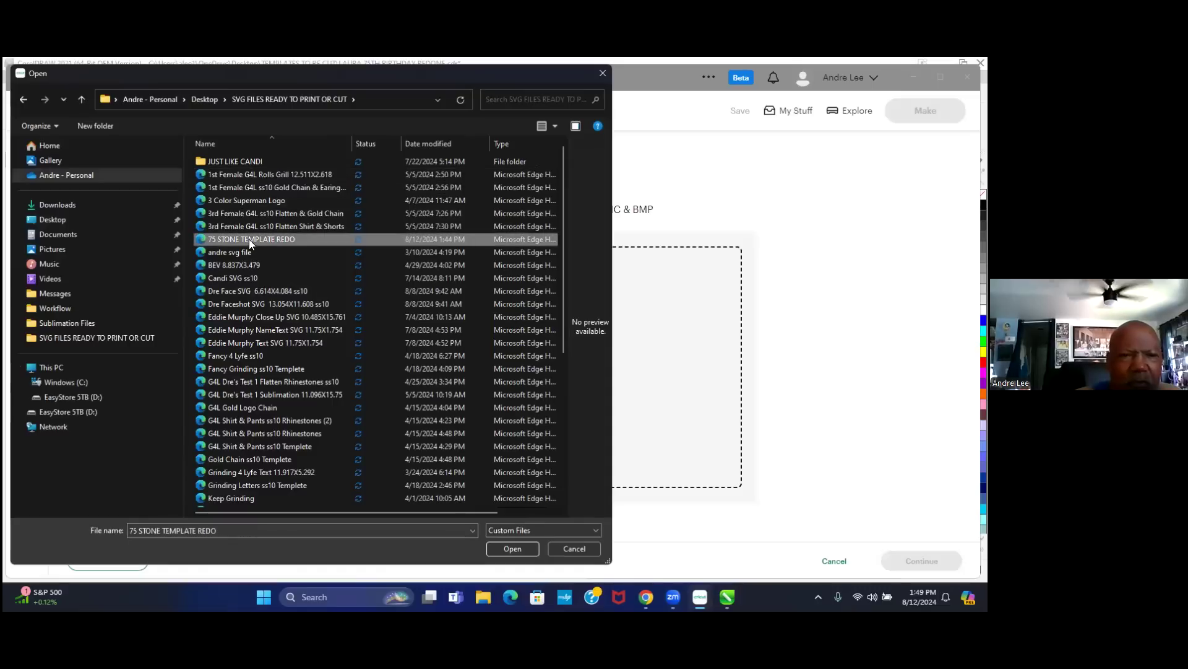
{"action": "left_click", "coordinate": [518, 547]}
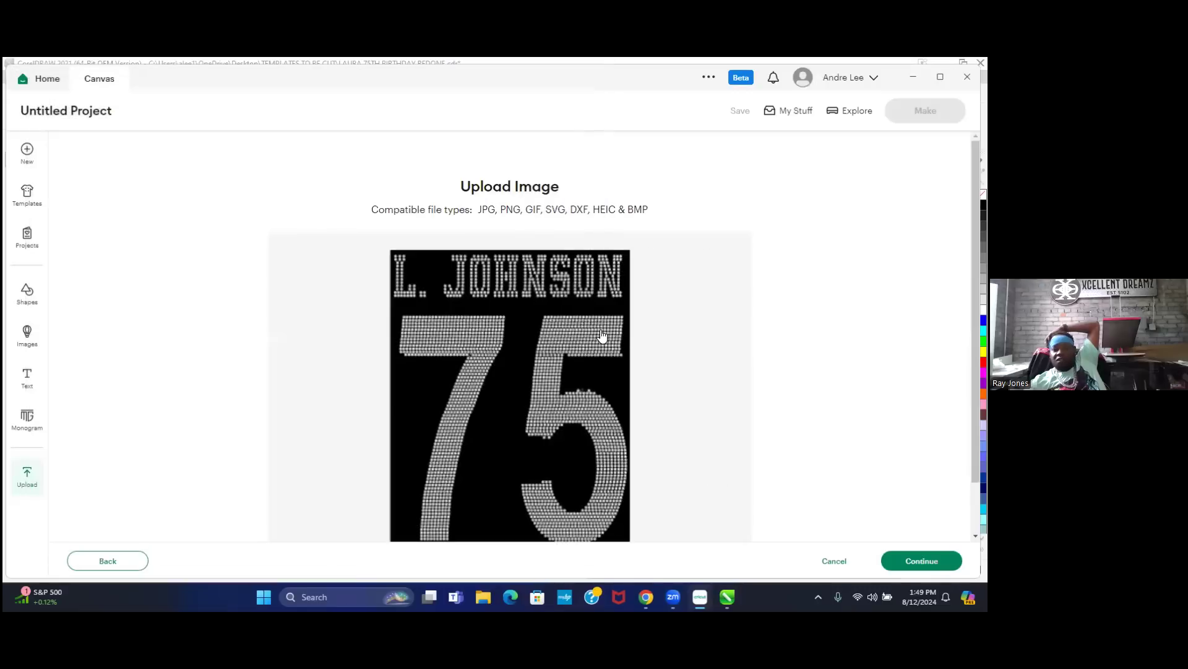
{"action": "scroll", "coordinate": [644, 292], "scroll_direction": "down", "scroll_amount": 1}
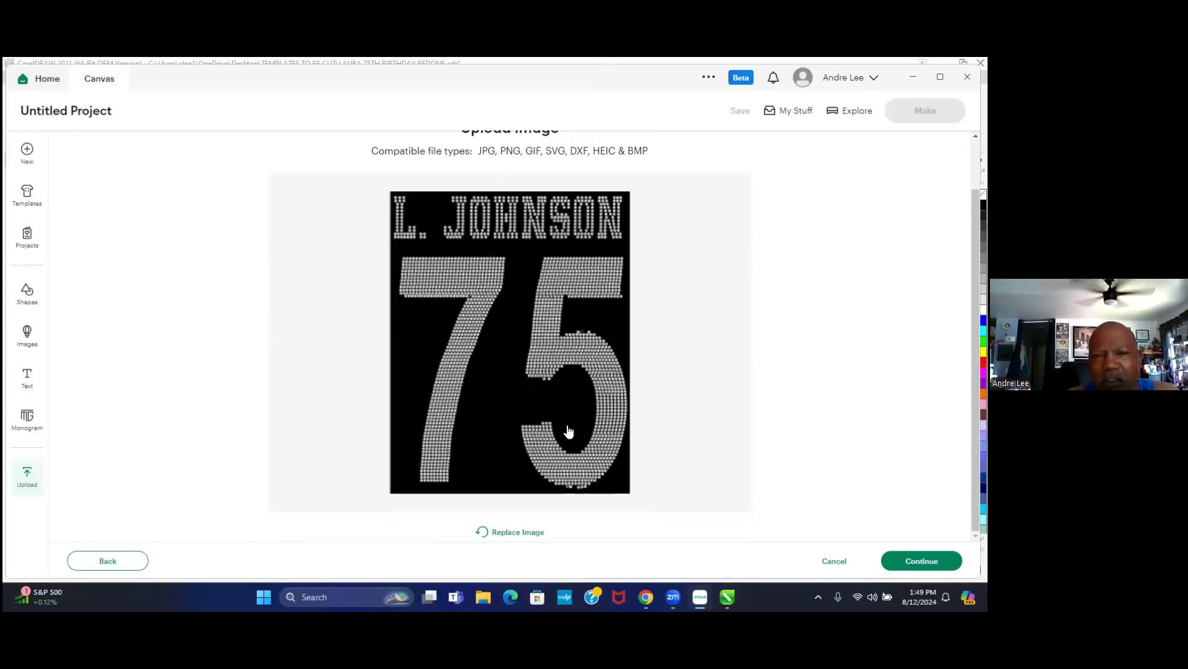
{"action": "scroll", "coordinate": [473, 309], "scroll_direction": "up", "scroll_amount": 1}
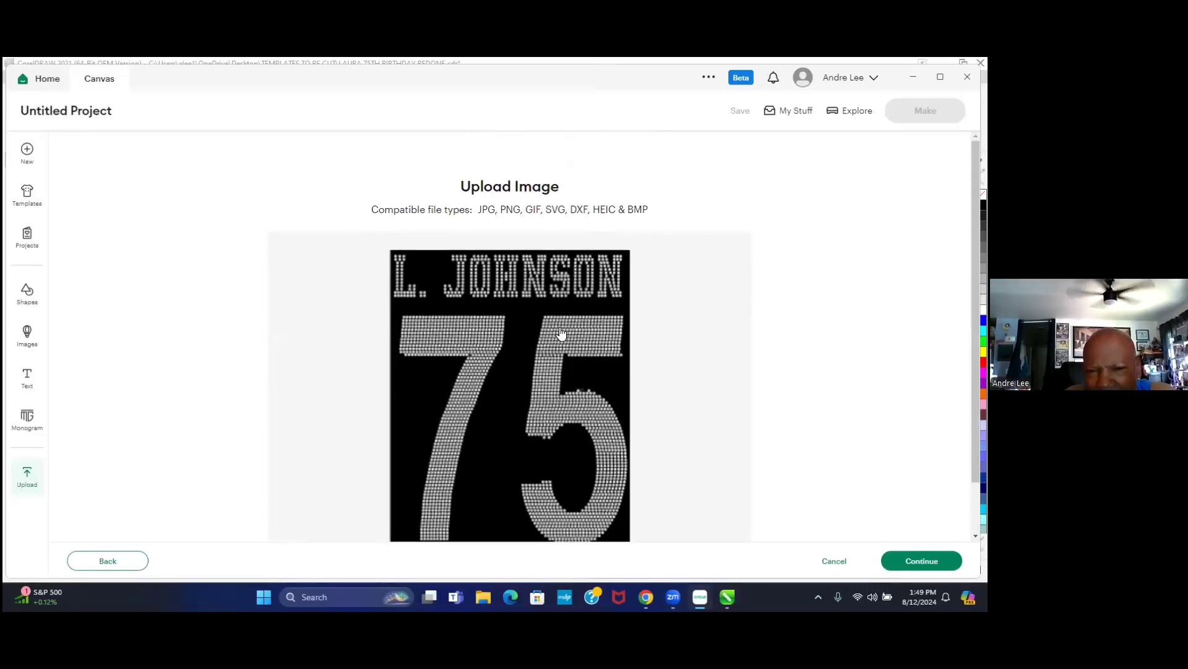
{"action": "scroll", "coordinate": [482, 300], "scroll_direction": "down", "scroll_amount": 1}
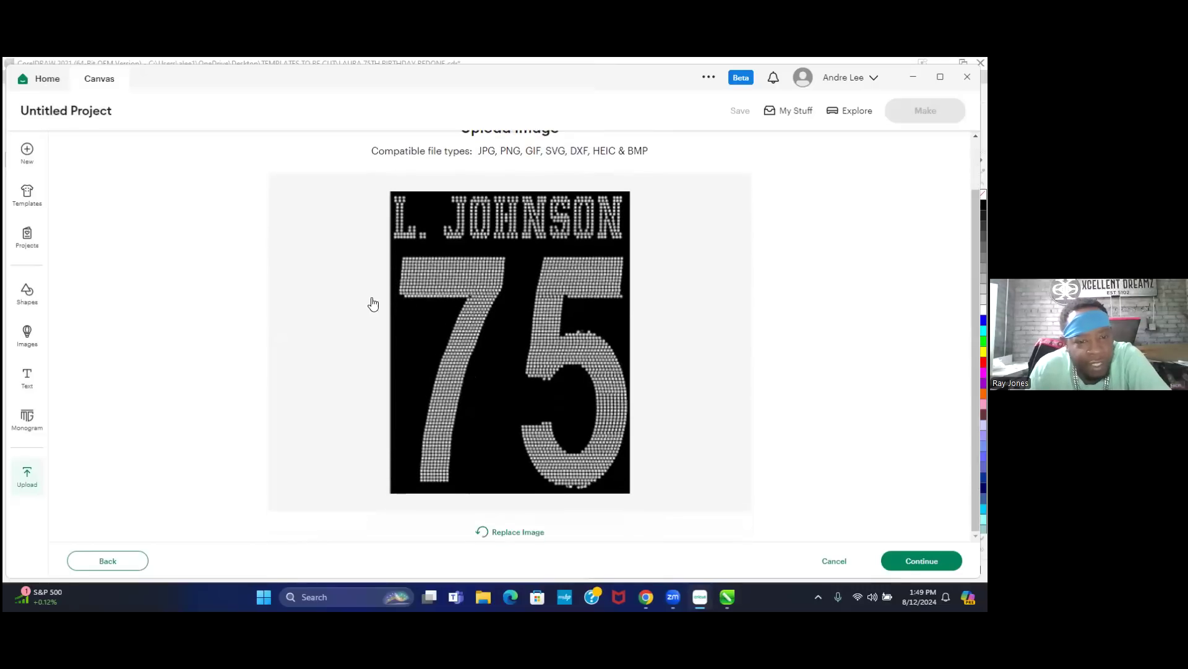
{"action": "left_click", "coordinate": [927, 562]}
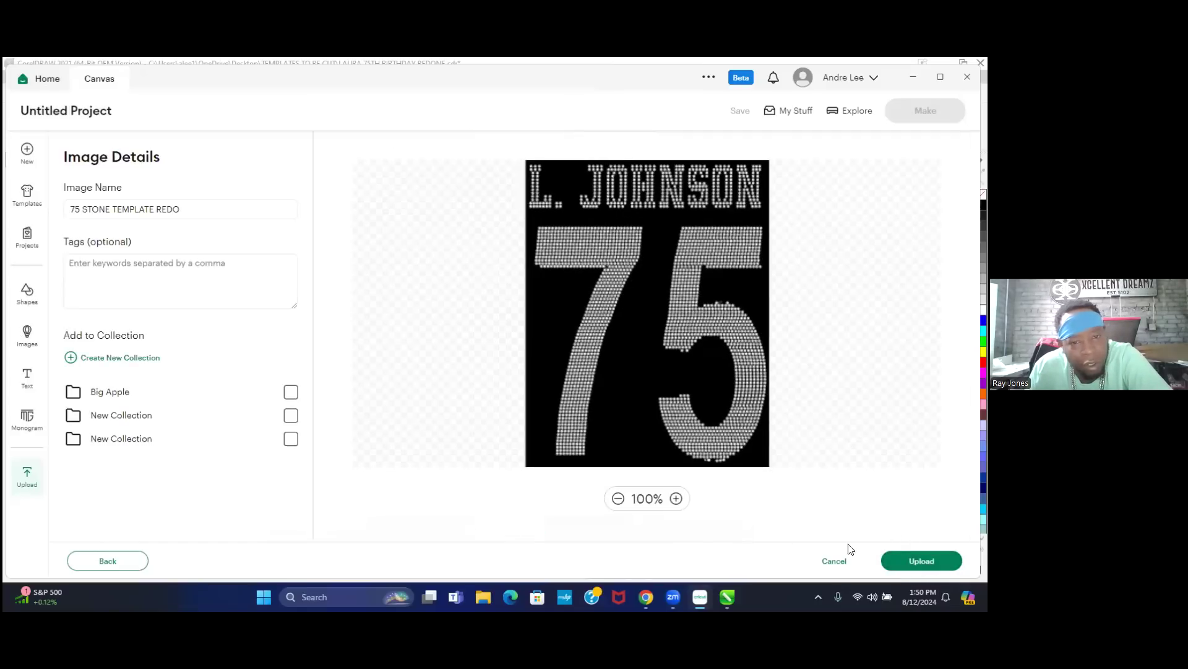
- Upload the 75 STONE TEMPLATE REDO design, inspect it on the canvas, then delete it
{"action": "left_click", "coordinate": [923, 561]}
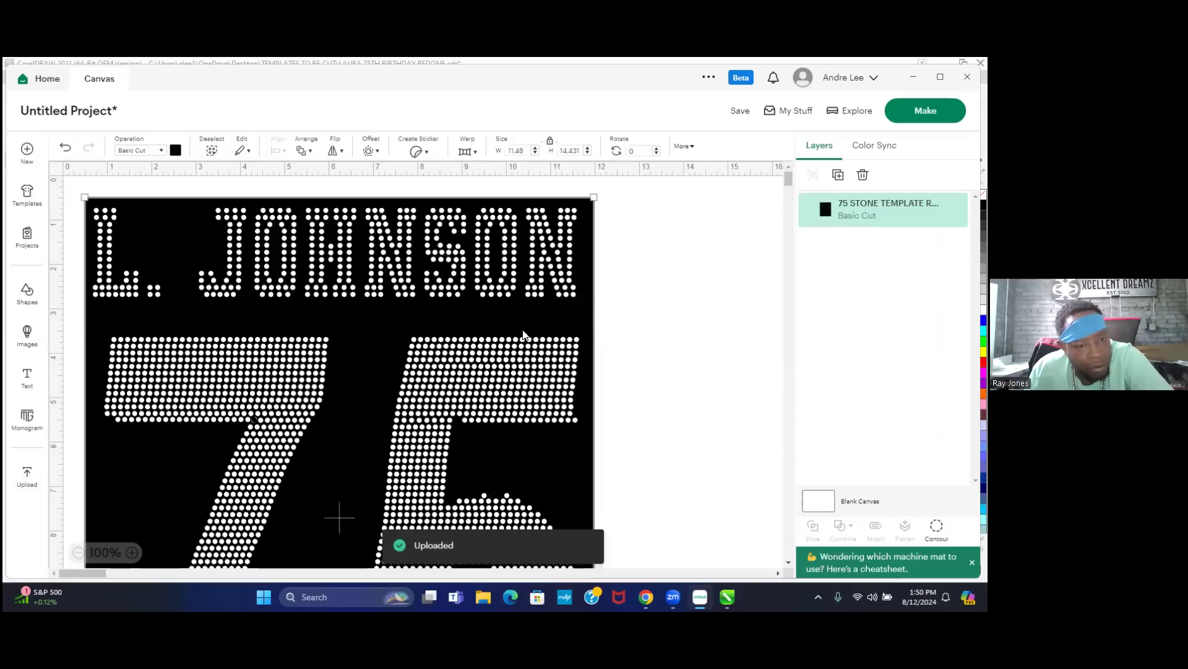
{"action": "scroll", "coordinate": [523, 335], "scroll_direction": "down", "scroll_amount": 3}
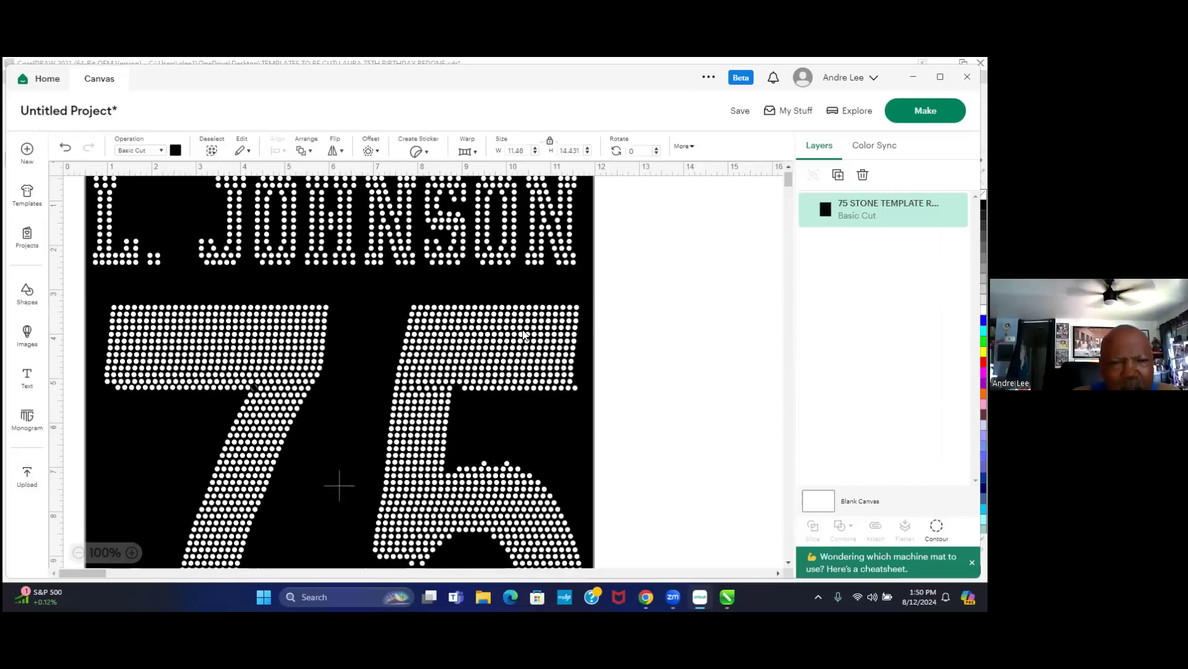
{"action": "scroll", "coordinate": [372, 297], "scroll_direction": "down", "scroll_amount": 2}
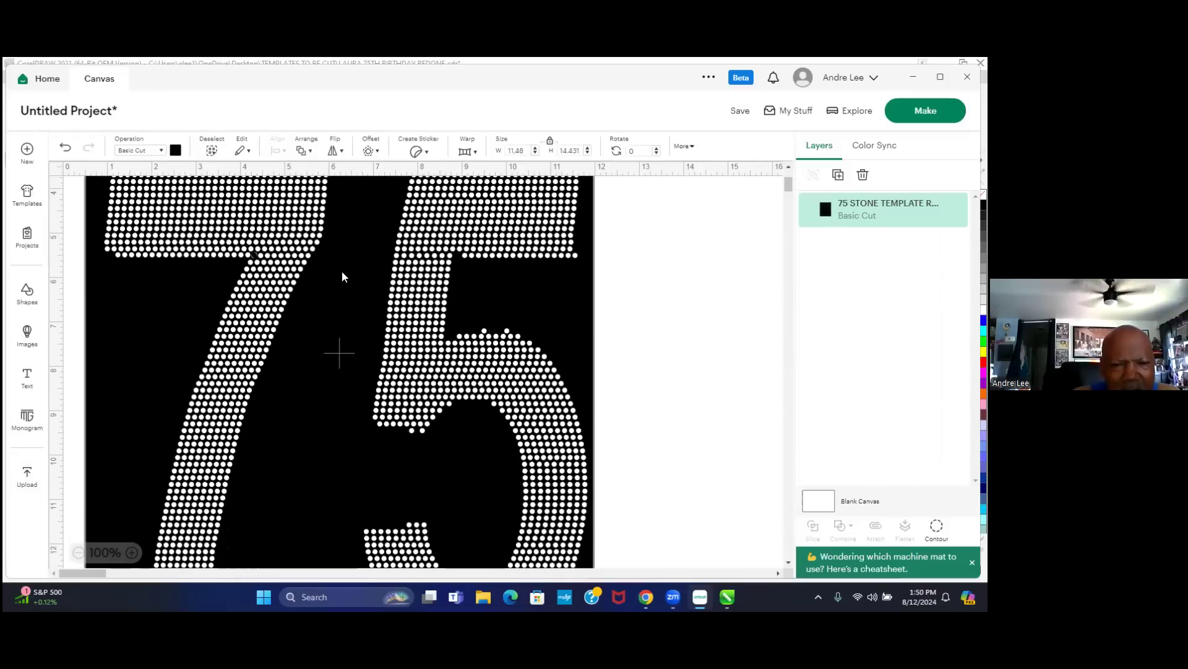
{"action": "scroll", "coordinate": [345, 318], "scroll_direction": "down", "scroll_amount": 3}
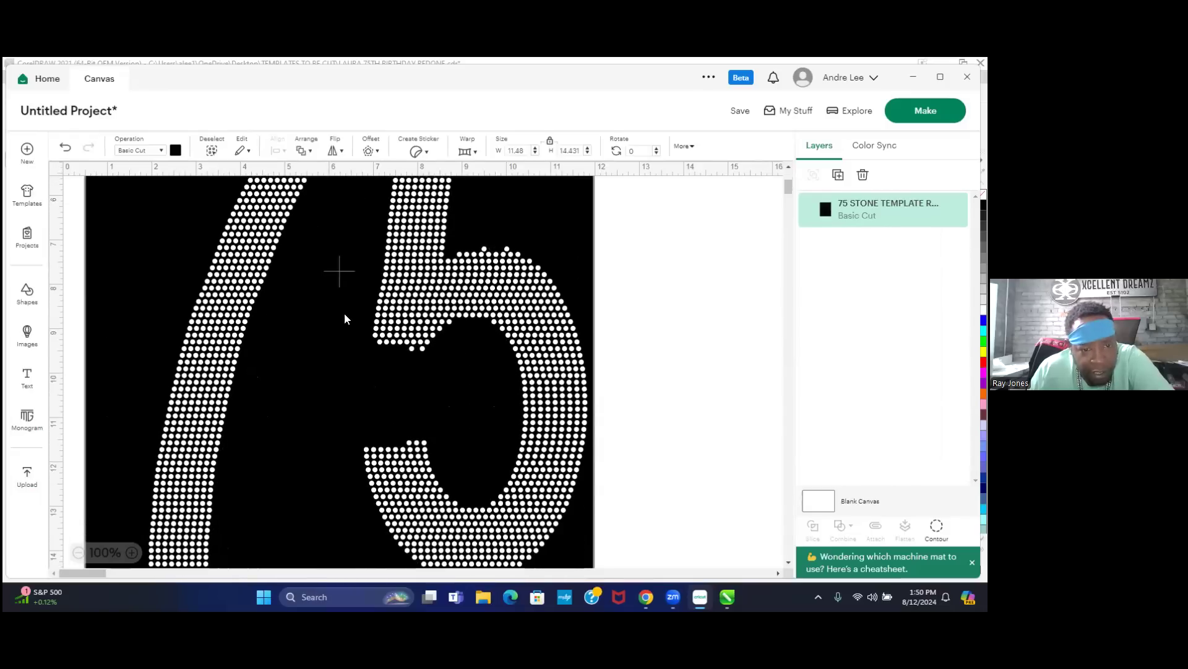
{"action": "scroll", "coordinate": [346, 318], "scroll_direction": "down", "scroll_amount": 4}
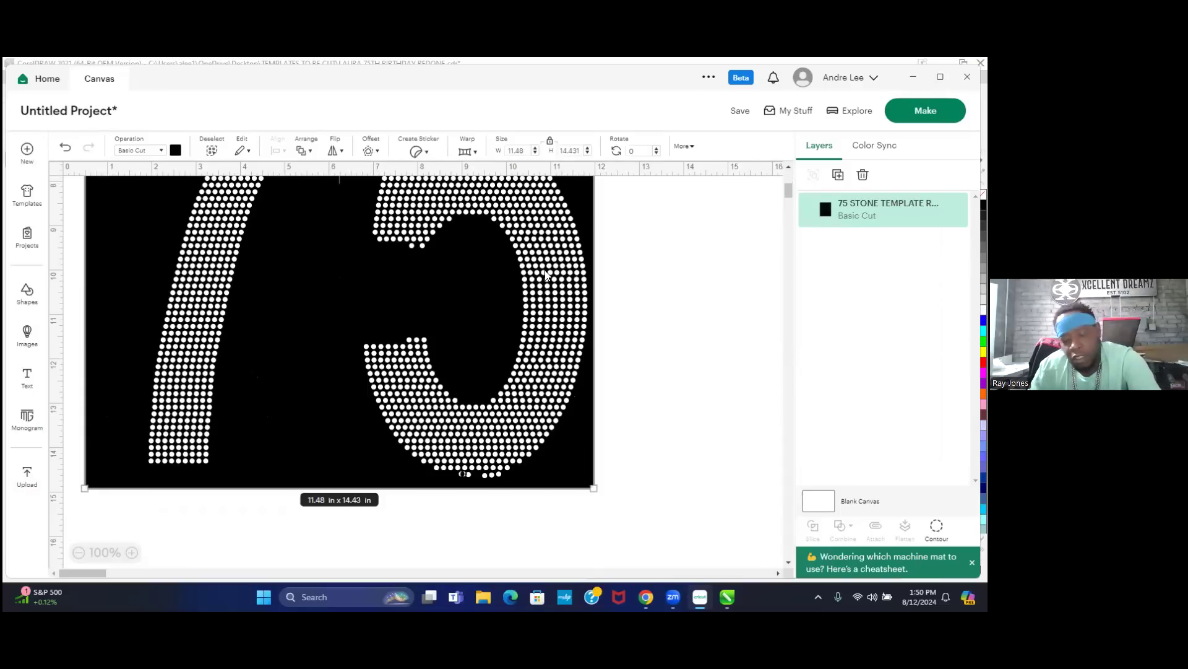
{"action": "key", "text": "Delete"}
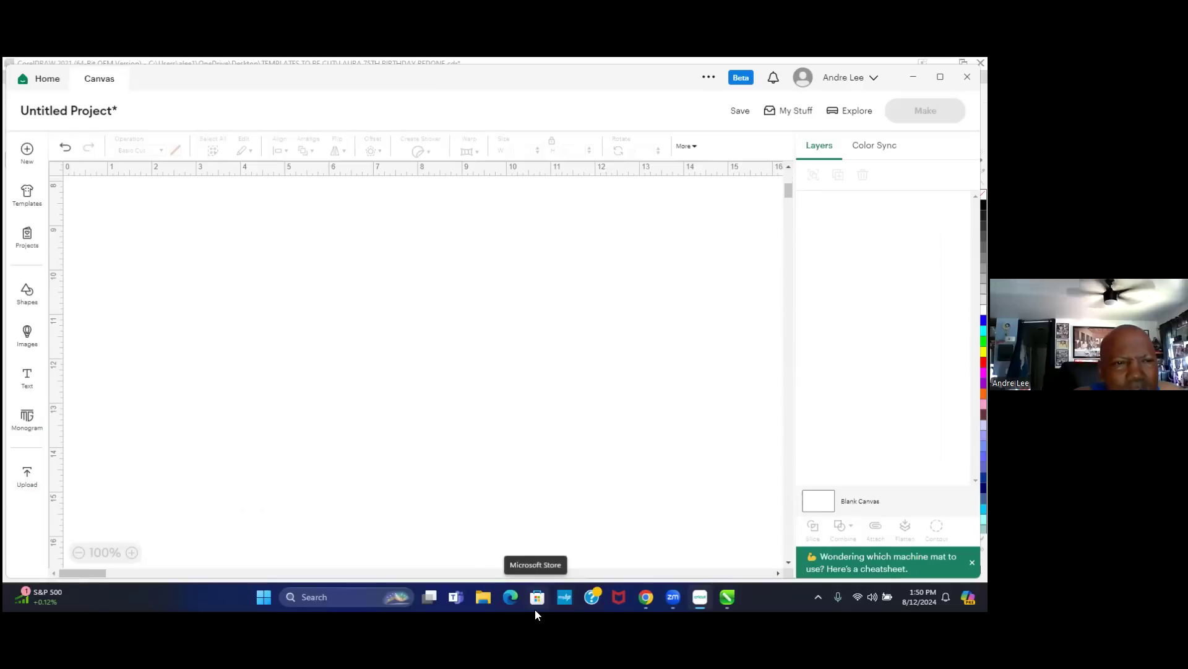
- Switch to the LAURA 75TH BIRTHDAY REDONE drawing and select the rhinestone design
{"action": "left_click", "coordinate": [728, 595]}
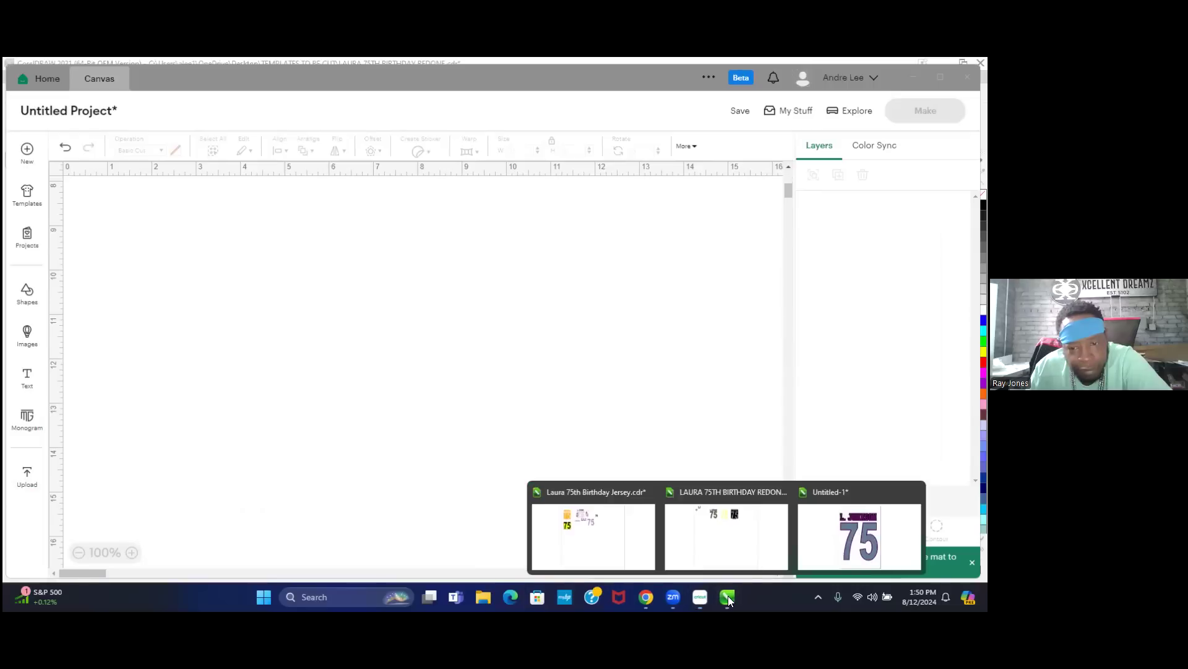
{"action": "left_click", "coordinate": [857, 498]}
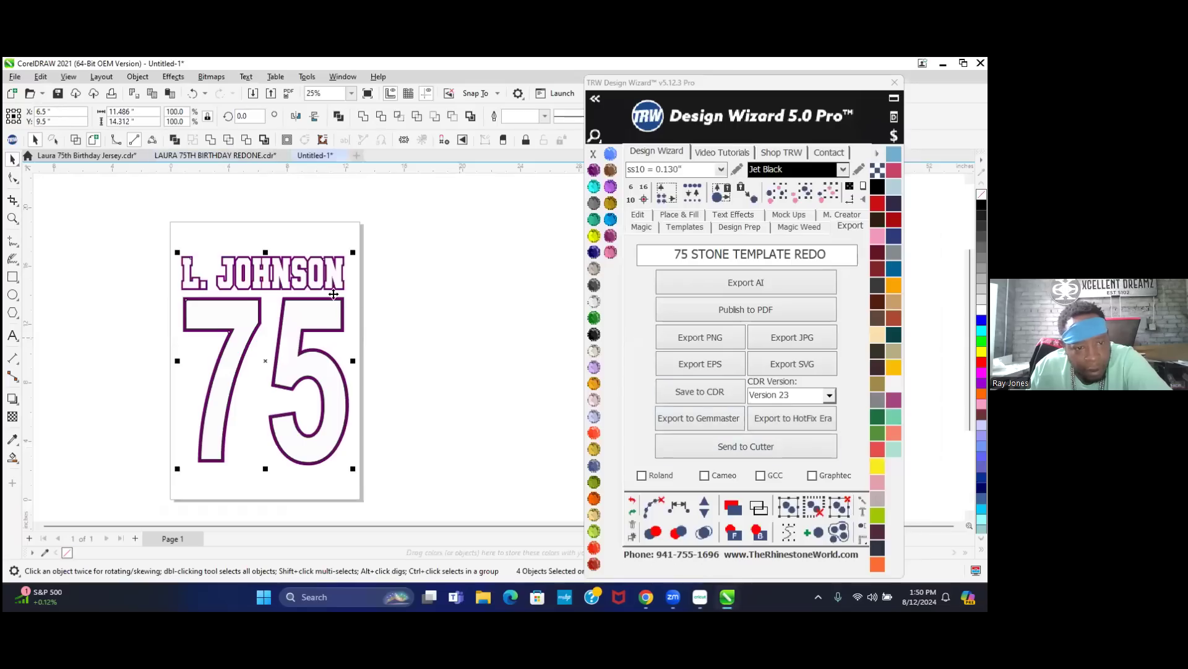
{"action": "left_click", "coordinate": [227, 152]}
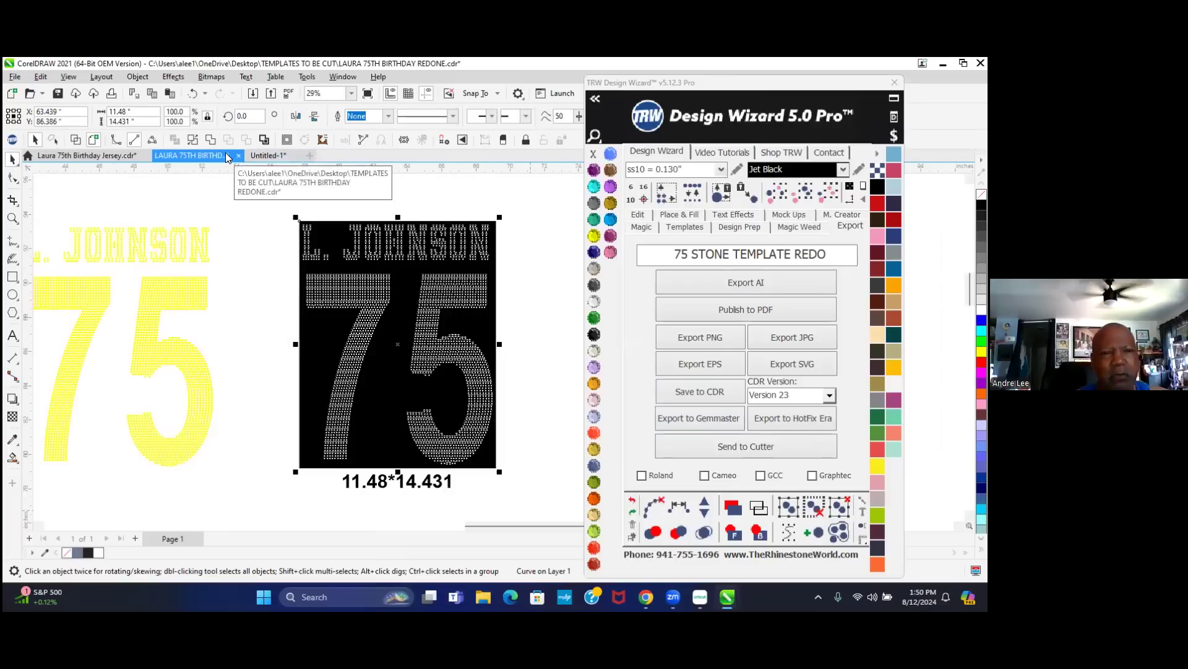
{"action": "left_click", "coordinate": [247, 225]}
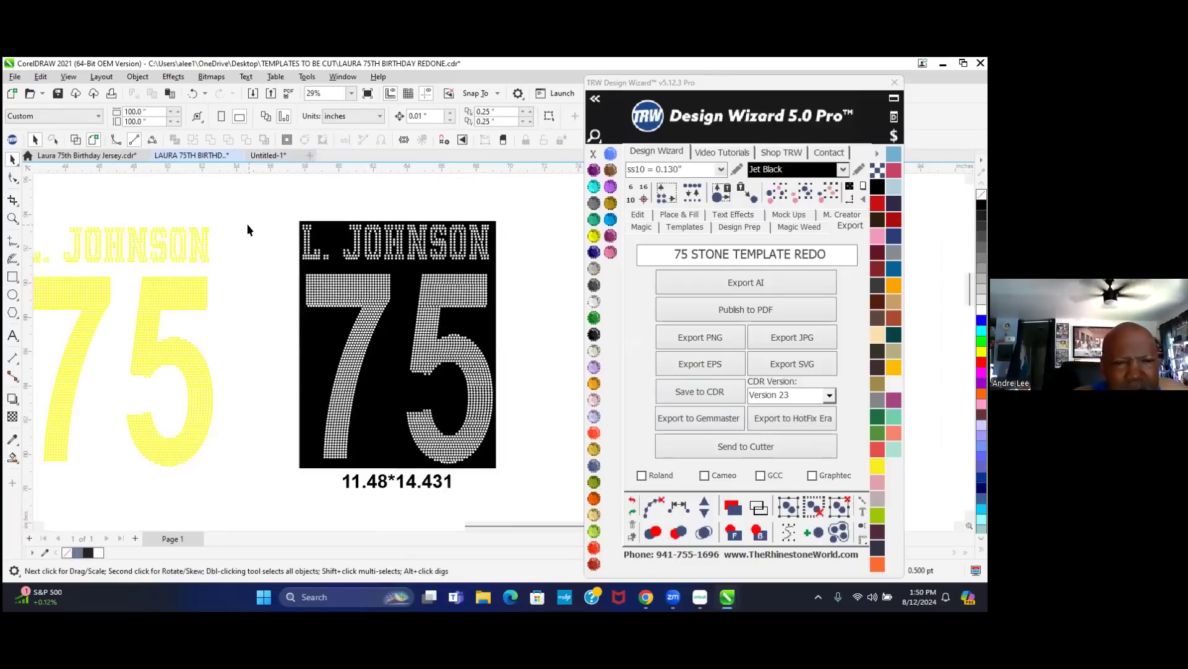
{"action": "scroll", "coordinate": [447, 351], "scroll_direction": "up", "scroll_amount": 1}
{"action": "scroll", "coordinate": [387, 380], "scroll_direction": "up", "scroll_amount": 5}
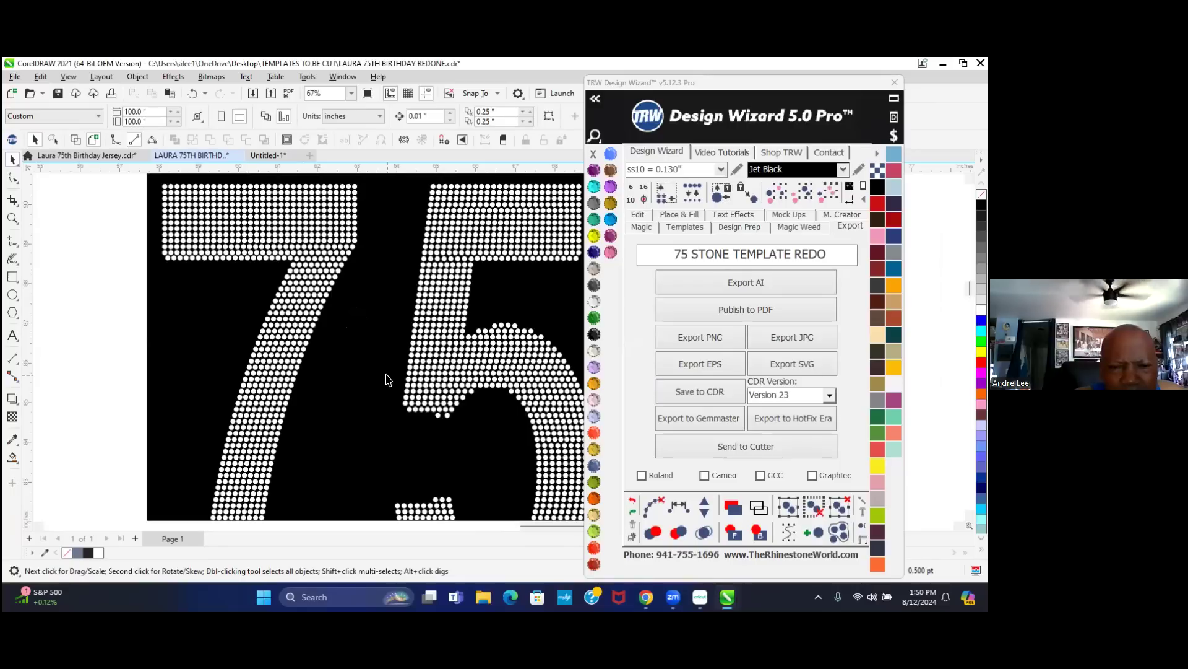
{"action": "left_click", "coordinate": [359, 375]}
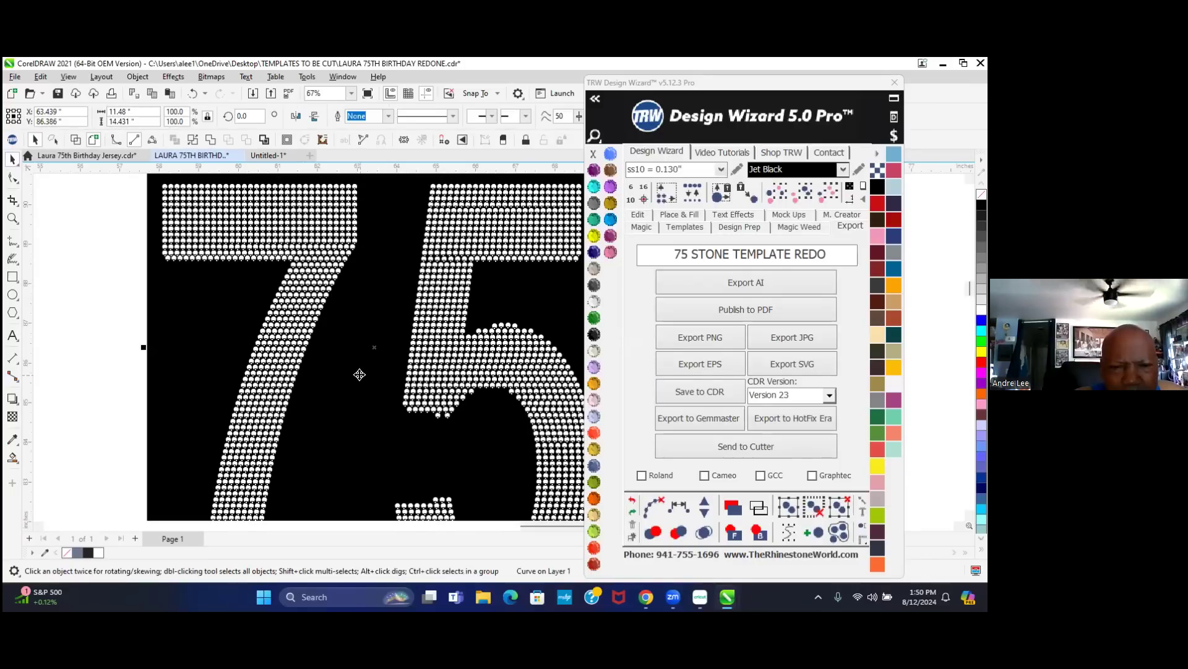
{"action": "scroll", "coordinate": [359, 375], "scroll_direction": "down", "scroll_amount": 4}
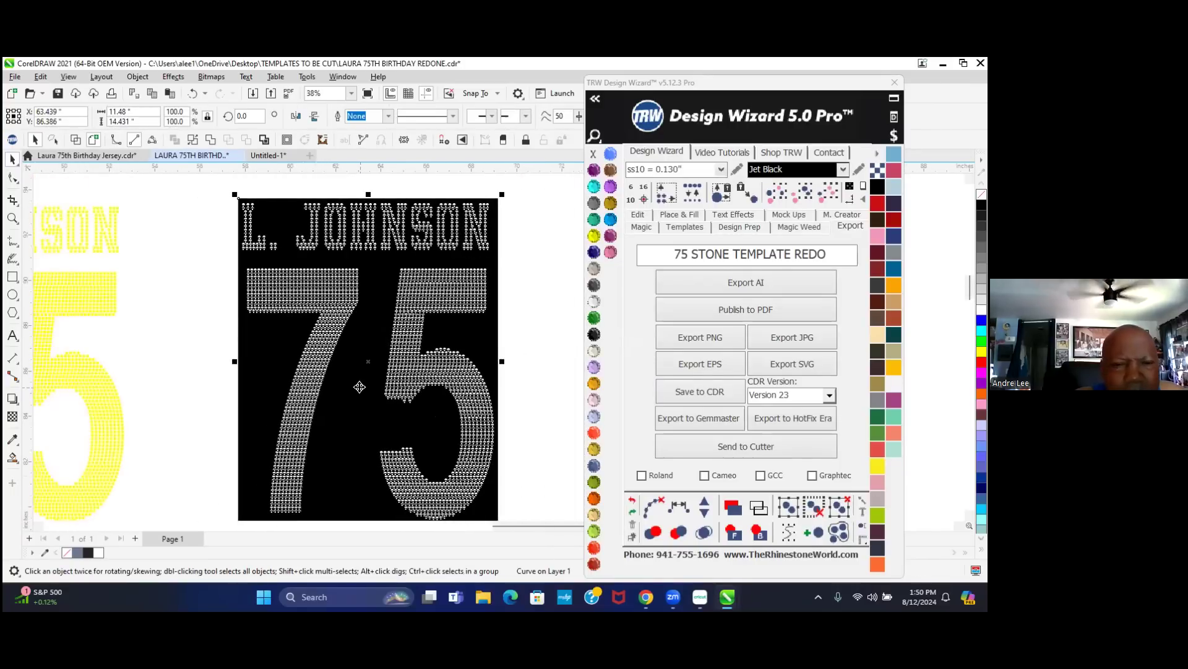
- Export the design as SVG and as PNG '75 STONE TEMPLATE REDO PNG', then return to Cricut
{"action": "left_click", "coordinate": [808, 358]}
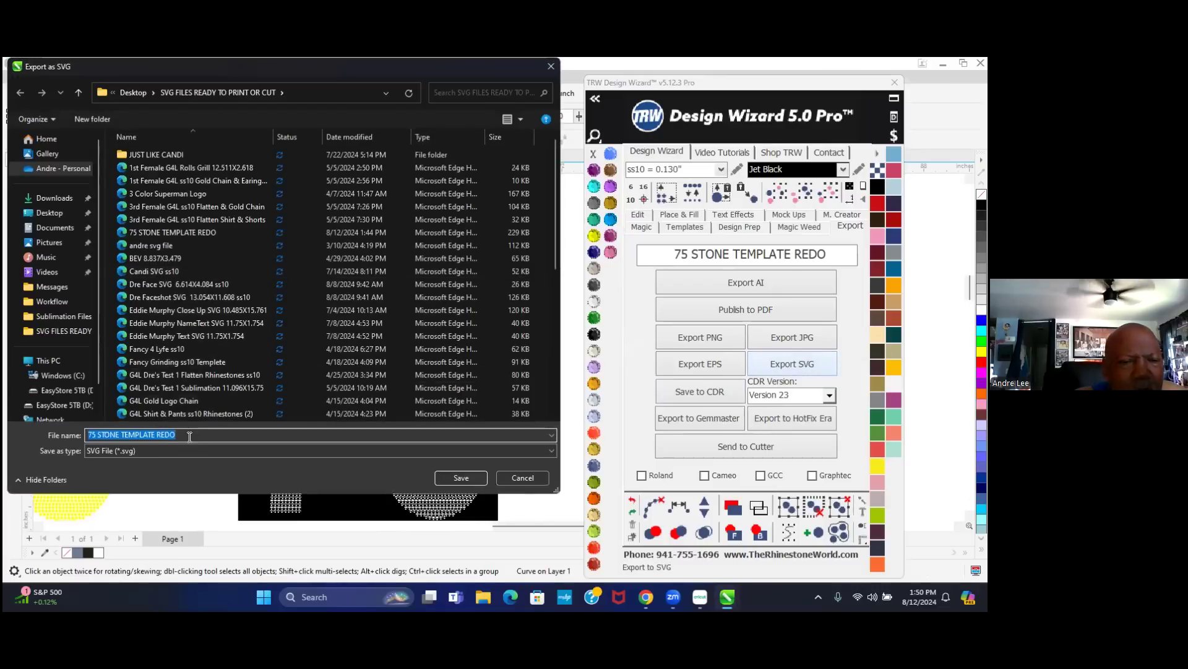
{"action": "left_click", "coordinate": [464, 476]}
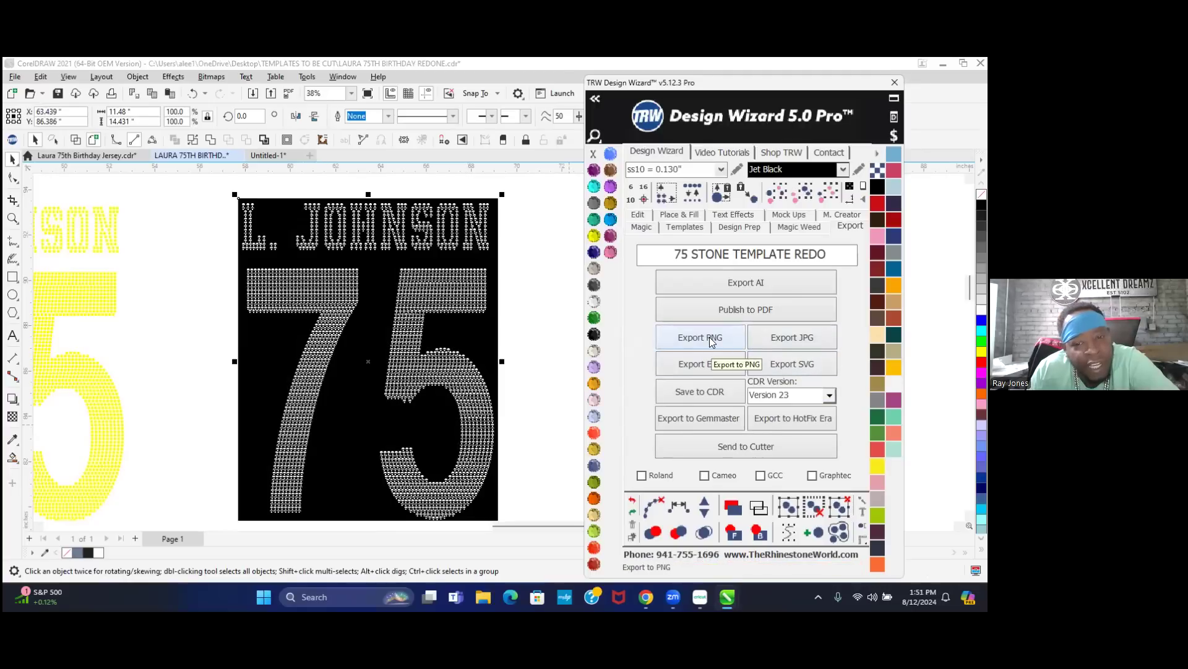
{"action": "left_click", "coordinate": [709, 337]}
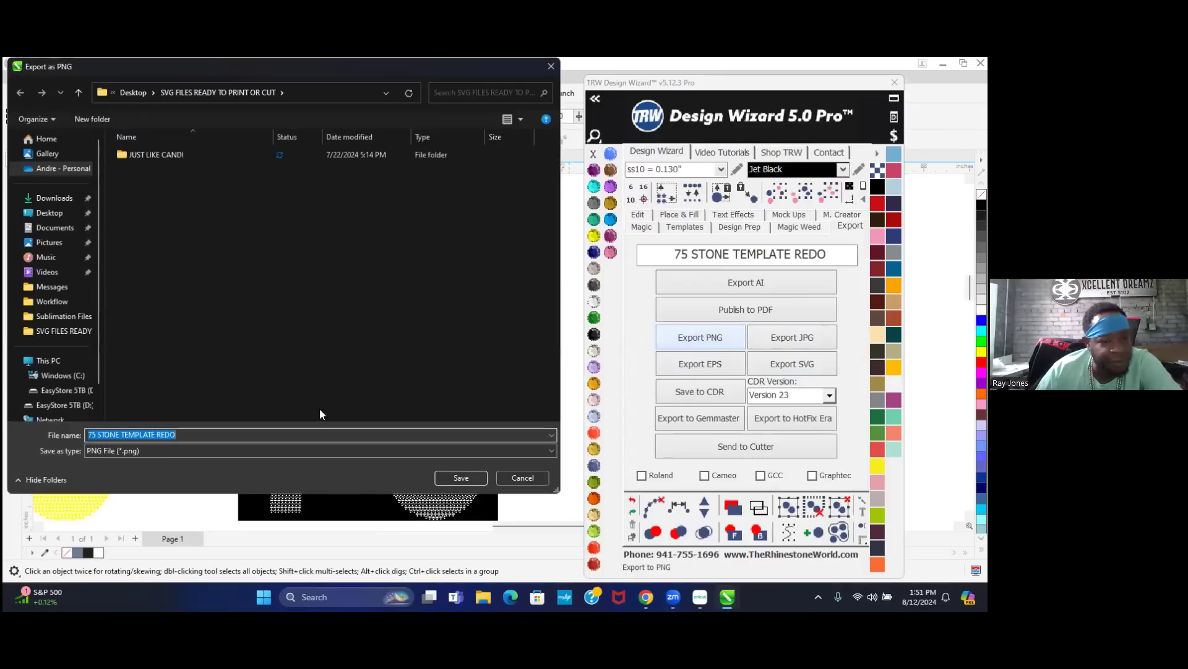
{"action": "left_click", "coordinate": [186, 434]}
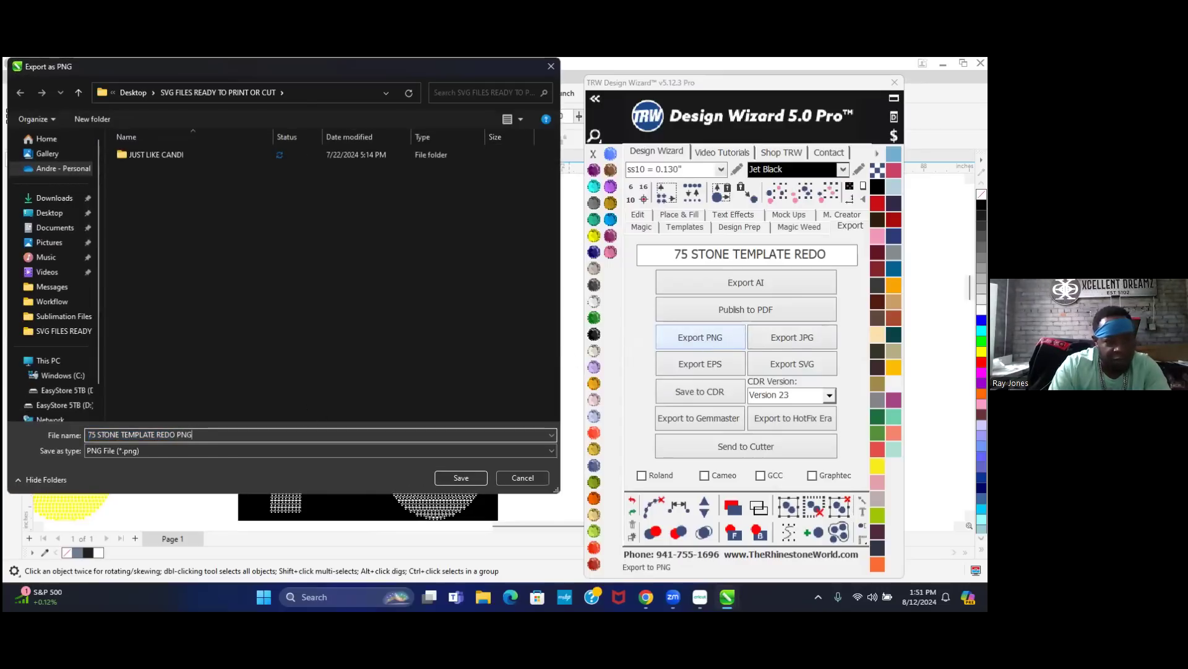
{"action": "type", "text": "PNG"}
{"action": "key", "text": "Return"}
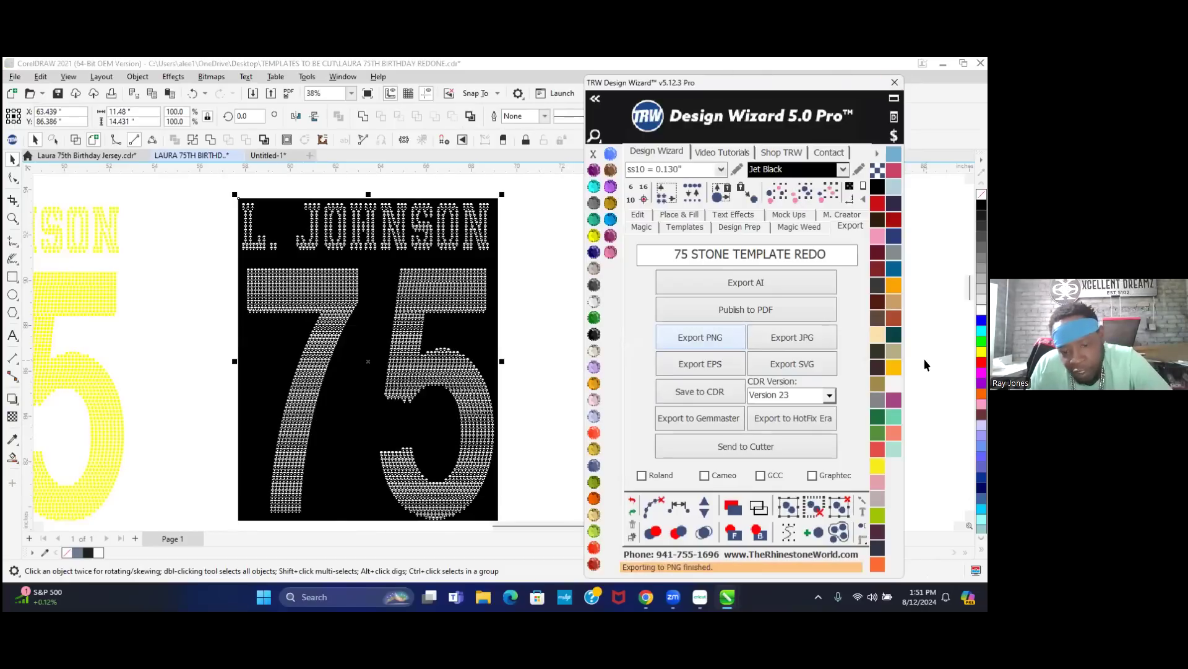
{"action": "left_click", "coordinate": [700, 562]}
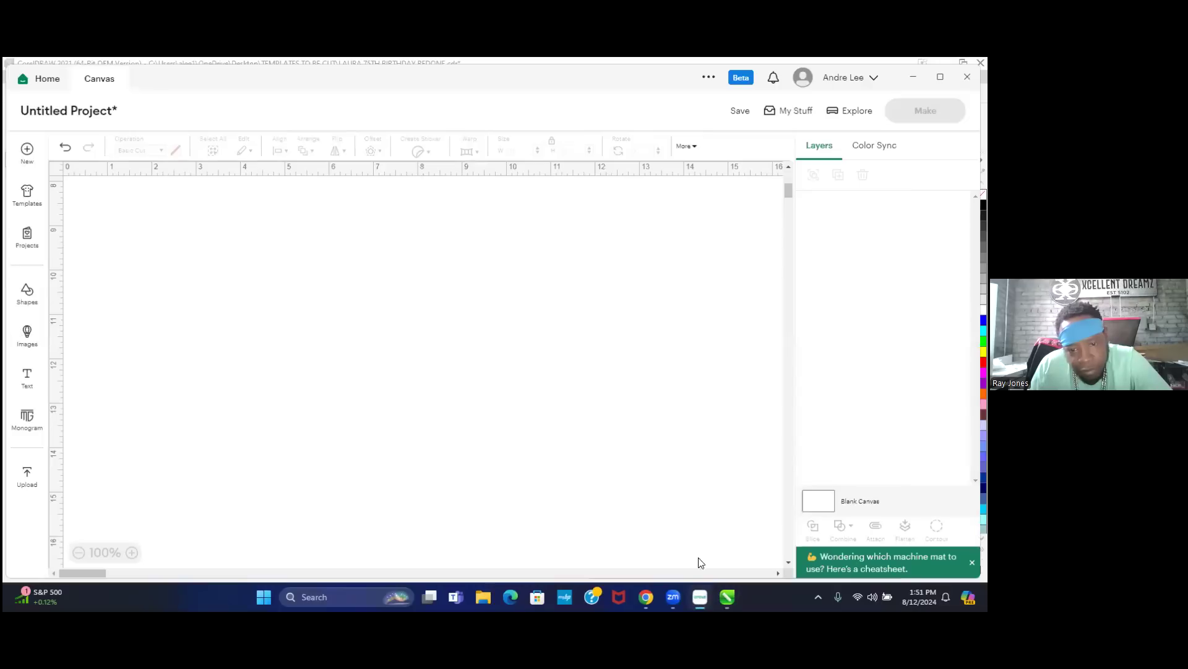
- Upload the 75 STONE TEMPLATE REDO PNG from SVG FILES READY TO PRINT OR CUT and continue past its preview
{"action": "left_click", "coordinate": [26, 476]}
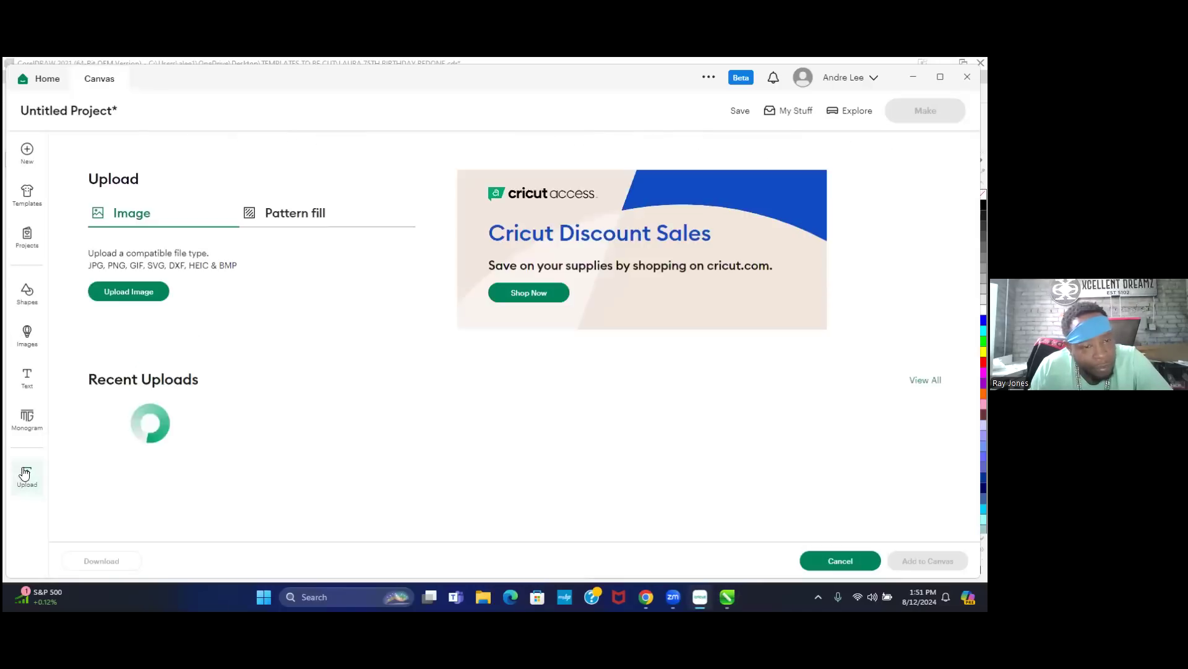
{"action": "left_click", "coordinate": [137, 297]}
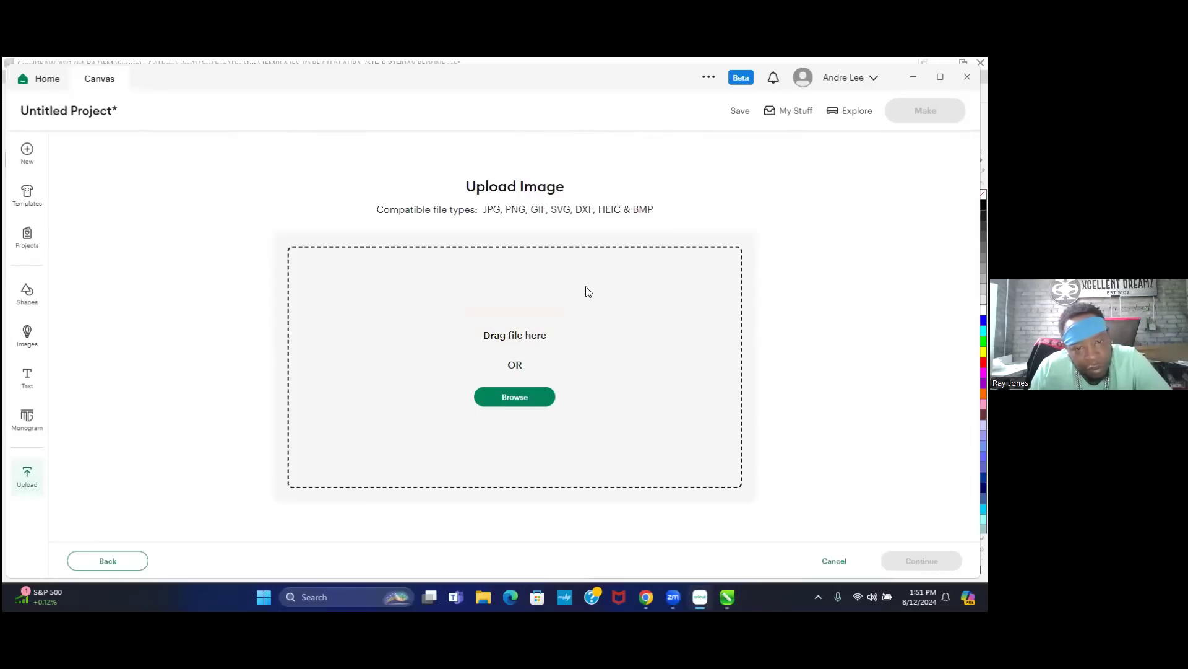
{"action": "left_click", "coordinate": [523, 398]}
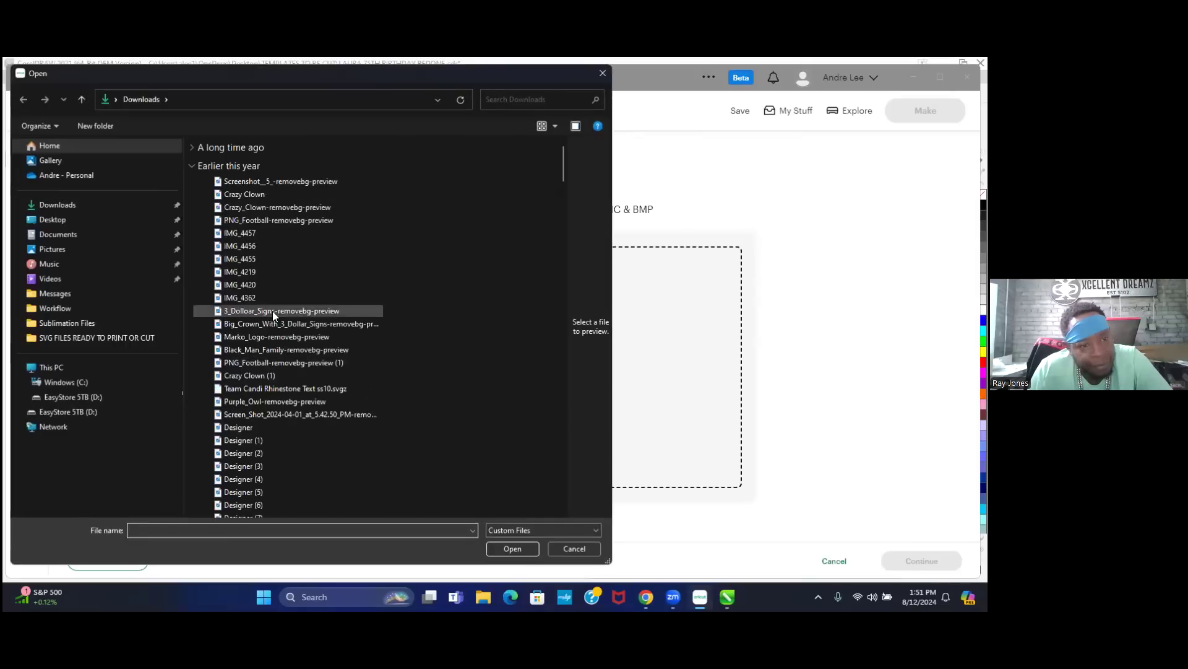
{"action": "left_click", "coordinate": [52, 221]}
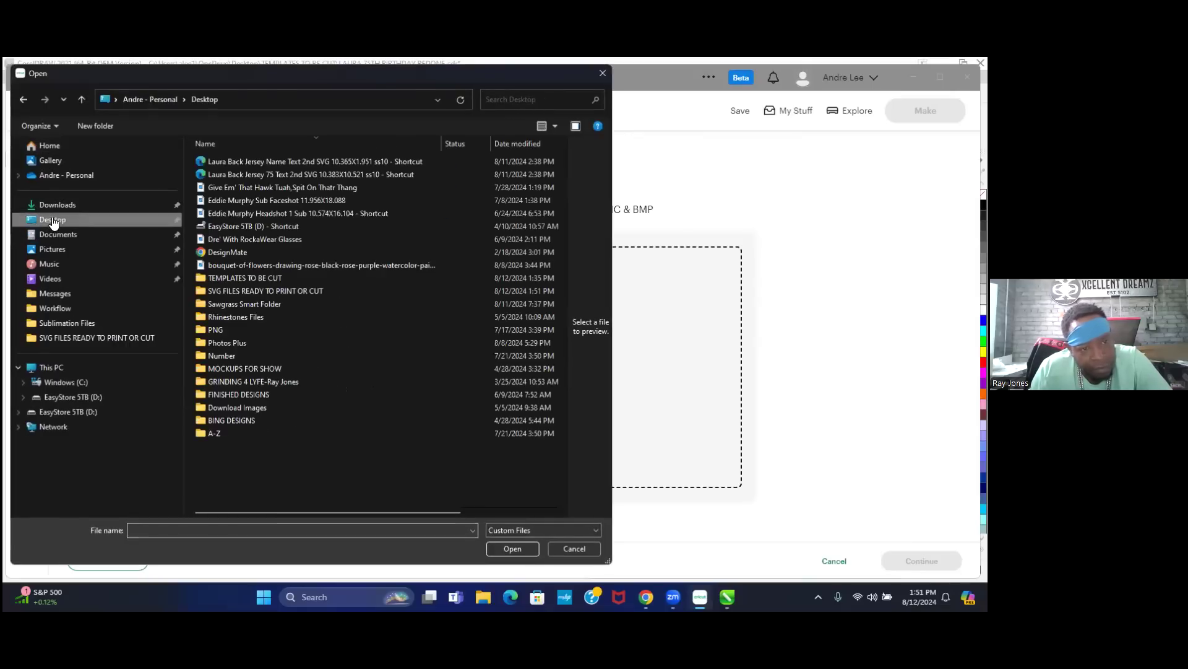
{"action": "double_click", "coordinate": [251, 289]}
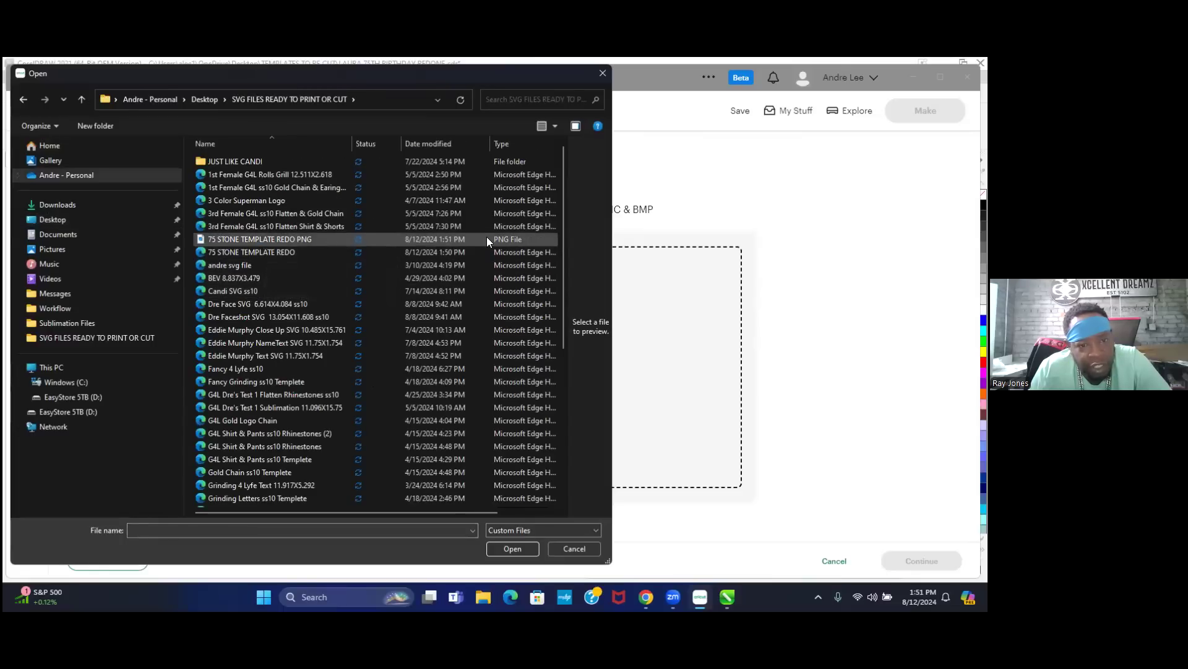
{"action": "left_click", "coordinate": [282, 238]}
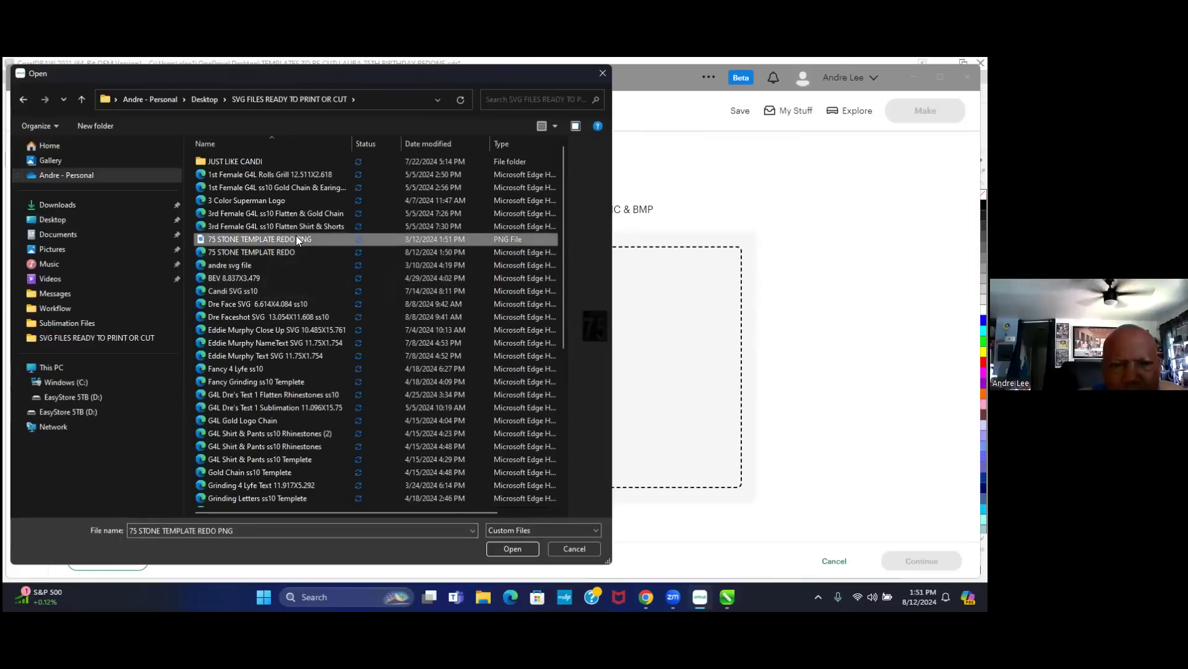
{"action": "left_click", "coordinate": [511, 549]}
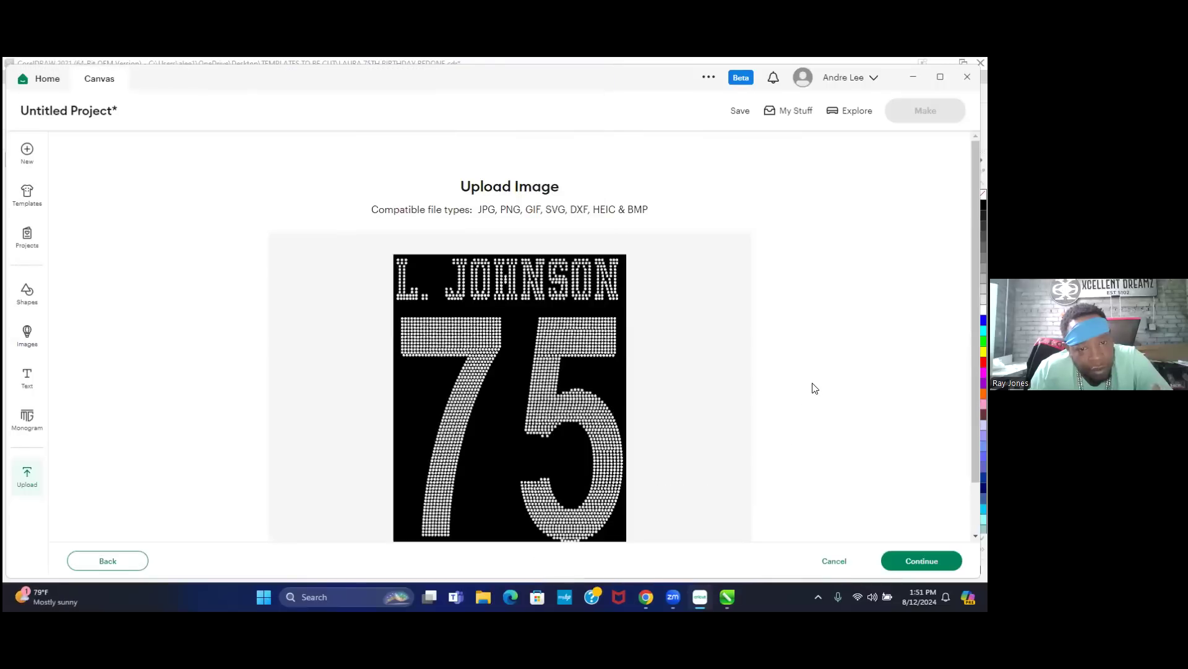
{"action": "left_click", "coordinate": [911, 562]}
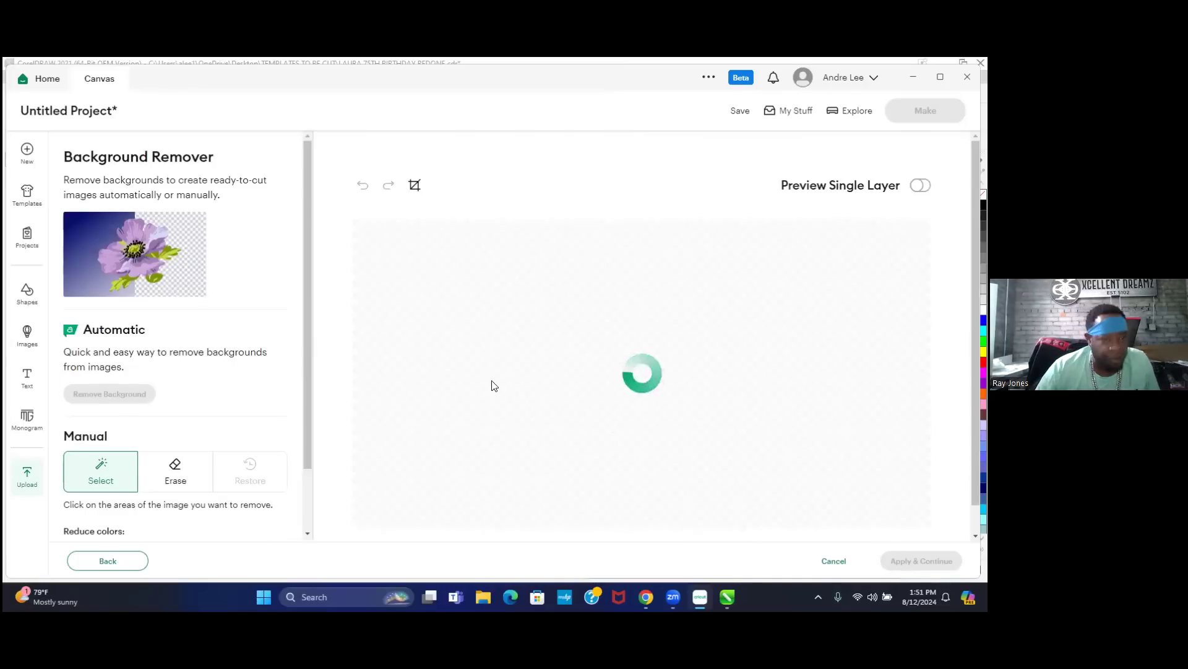
- Apply & Continue on the Background Remover without removing the background
{"action": "scroll", "coordinate": [538, 390], "scroll_direction": "down", "scroll_amount": 1}
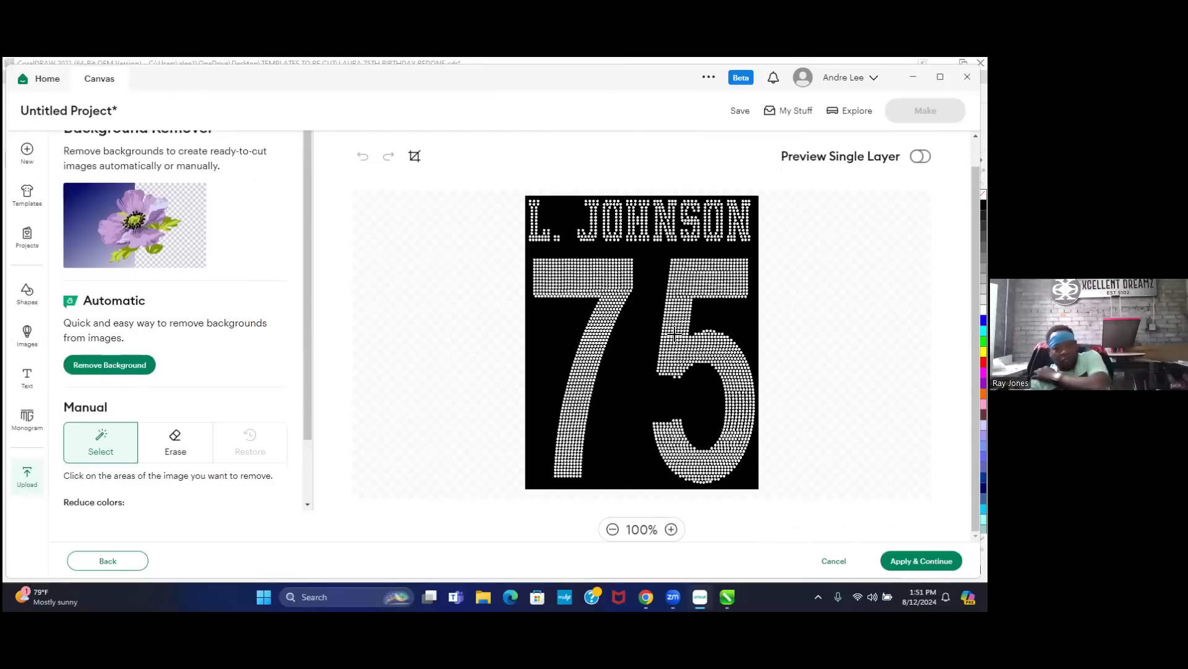
{"action": "left_click", "coordinate": [936, 562]}
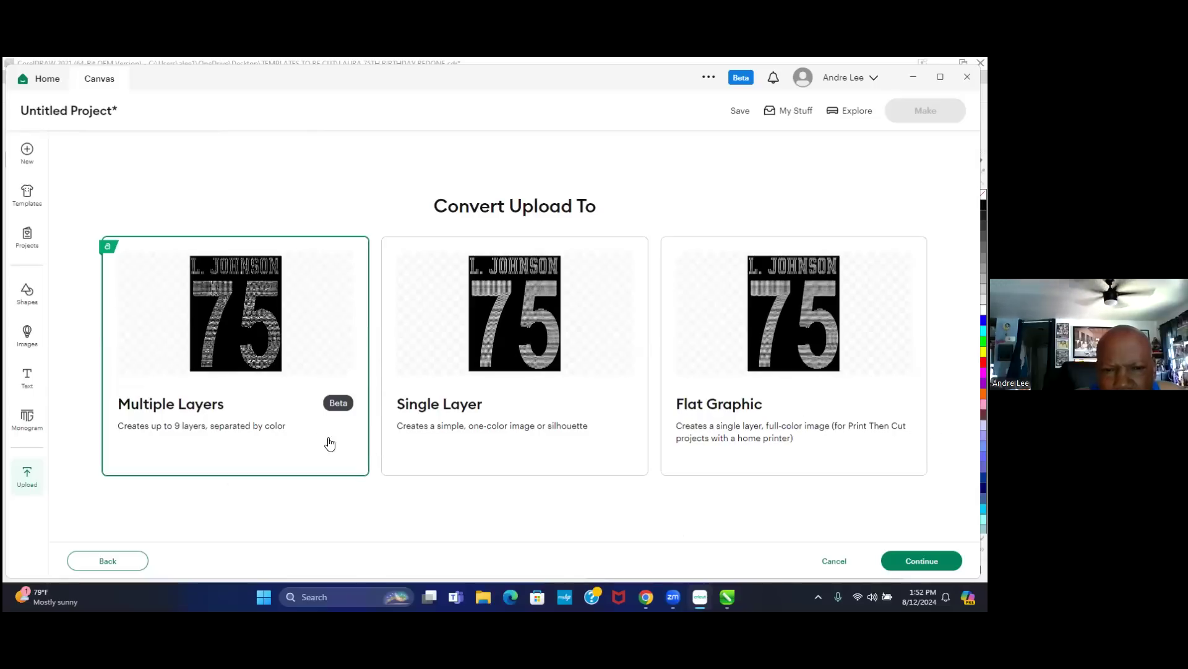
- Choose Single Layer as the conversion type and continue to Image Details
{"action": "left_click", "coordinate": [529, 366]}
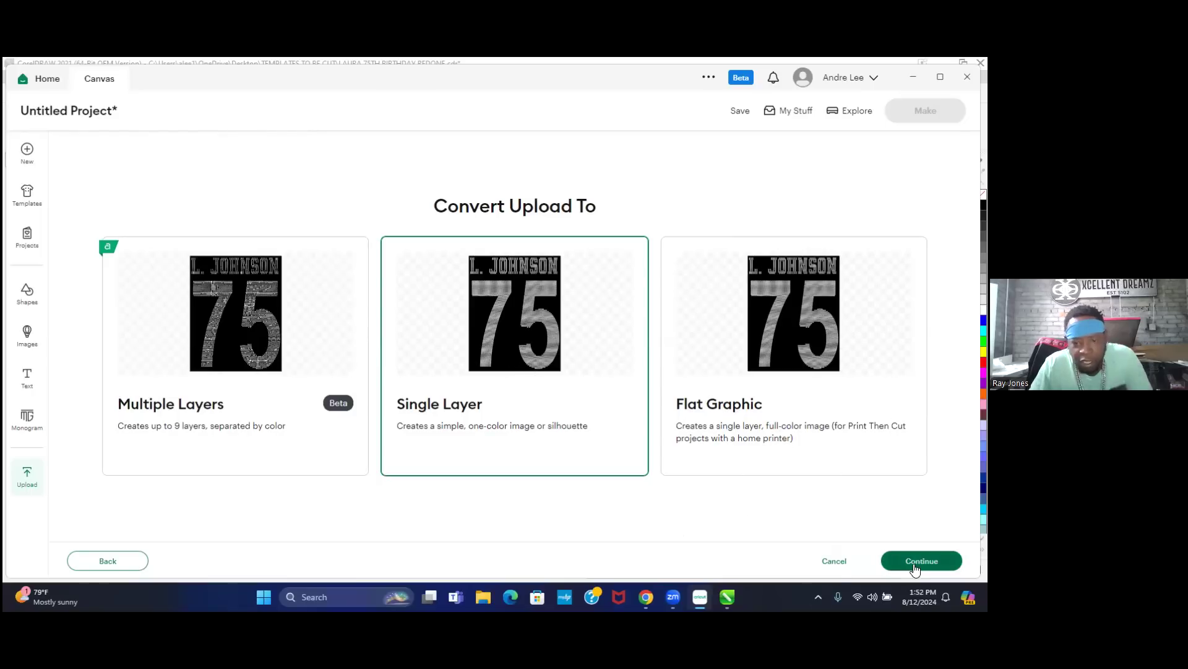
{"action": "left_click", "coordinate": [922, 562]}
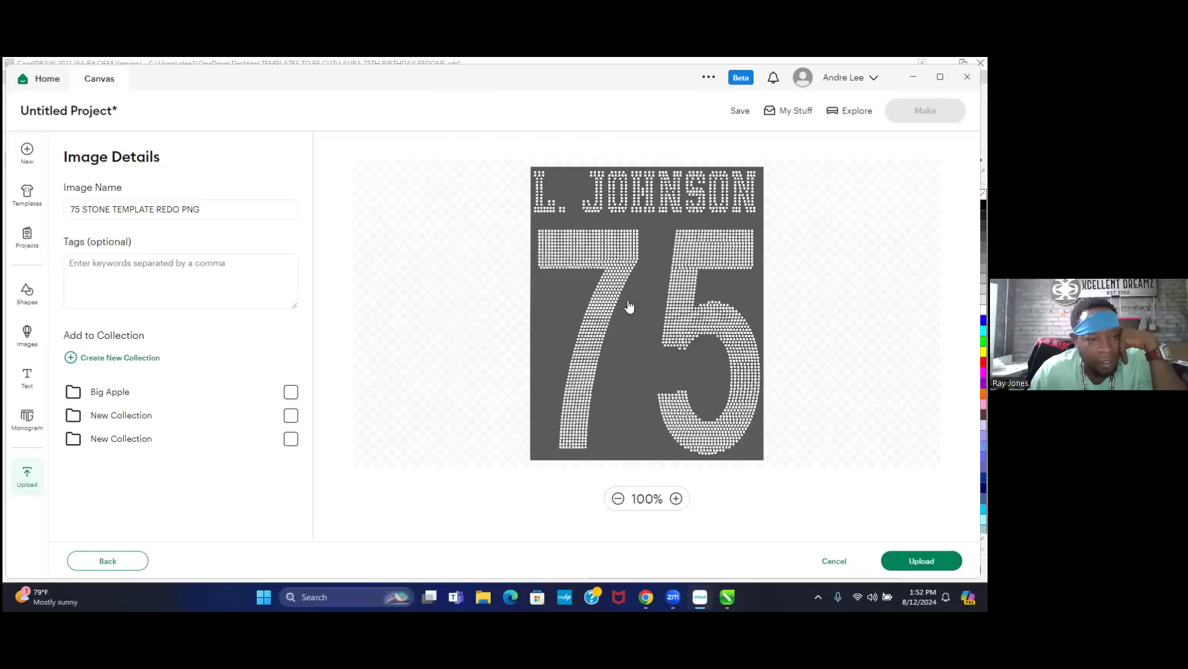
- Place the 75 STONE TEMPLATE REDO PNG on the canvas, then show the CorelDRAW window previews
{"action": "left_click", "coordinate": [913, 564]}
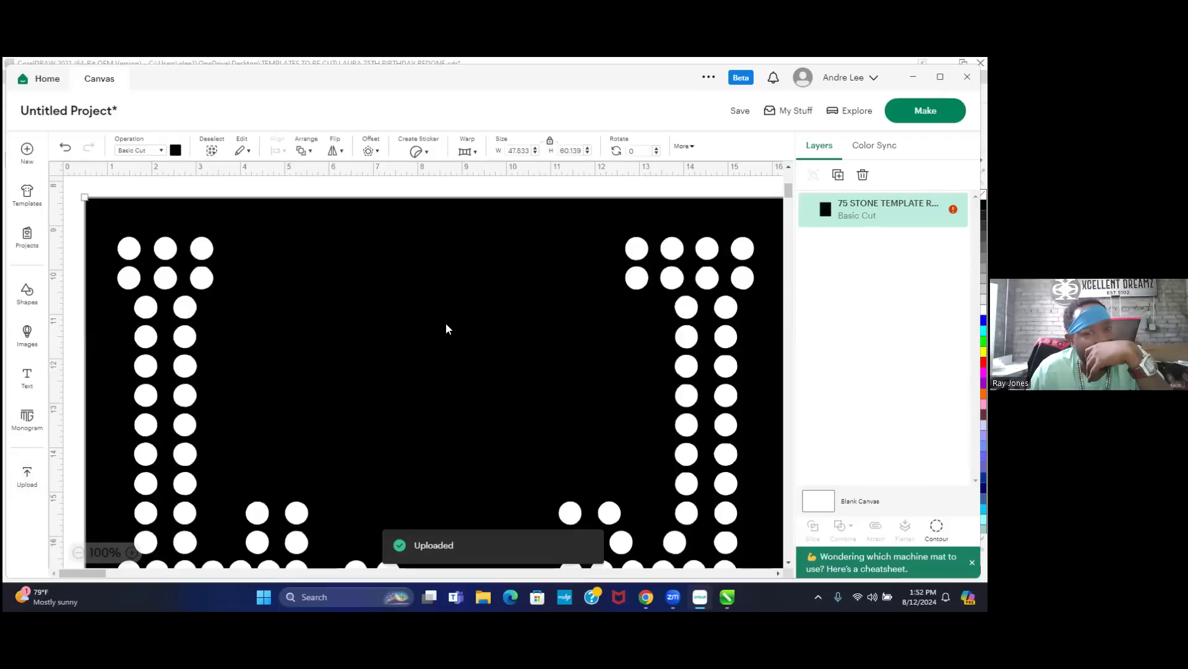
{"action": "scroll", "coordinate": [390, 356], "scroll_direction": "down", "scroll_amount": 3}
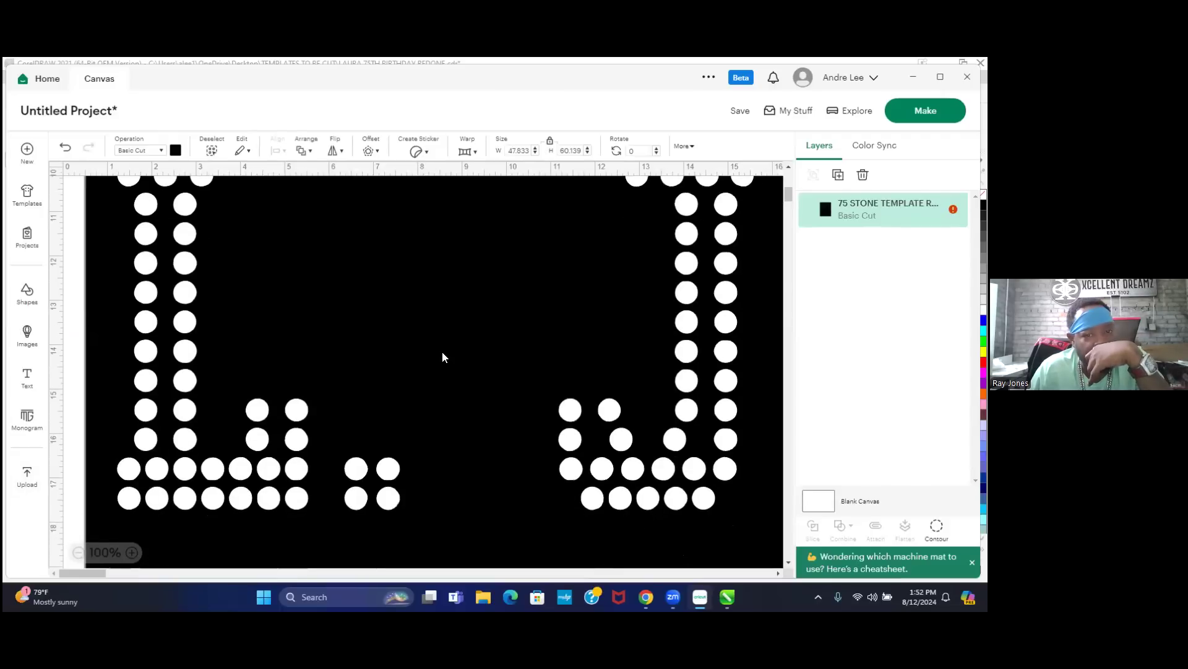
{"action": "scroll", "coordinate": [443, 357], "scroll_direction": "up", "scroll_amount": 3}
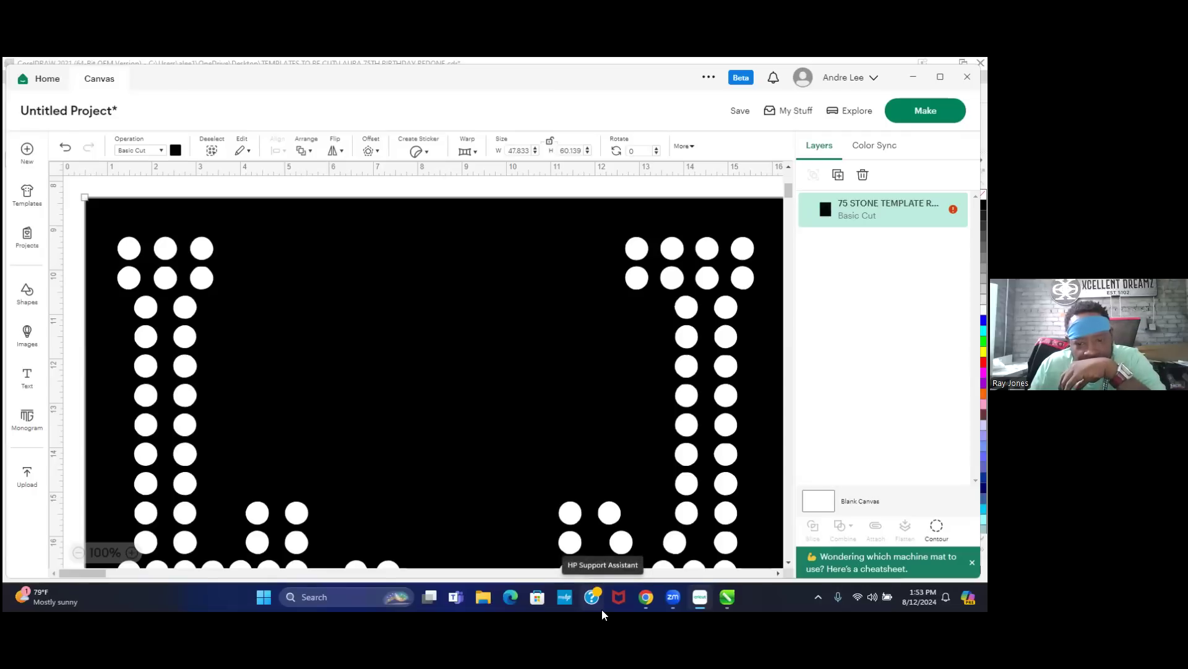
{"action": "left_click", "coordinate": [728, 596]}
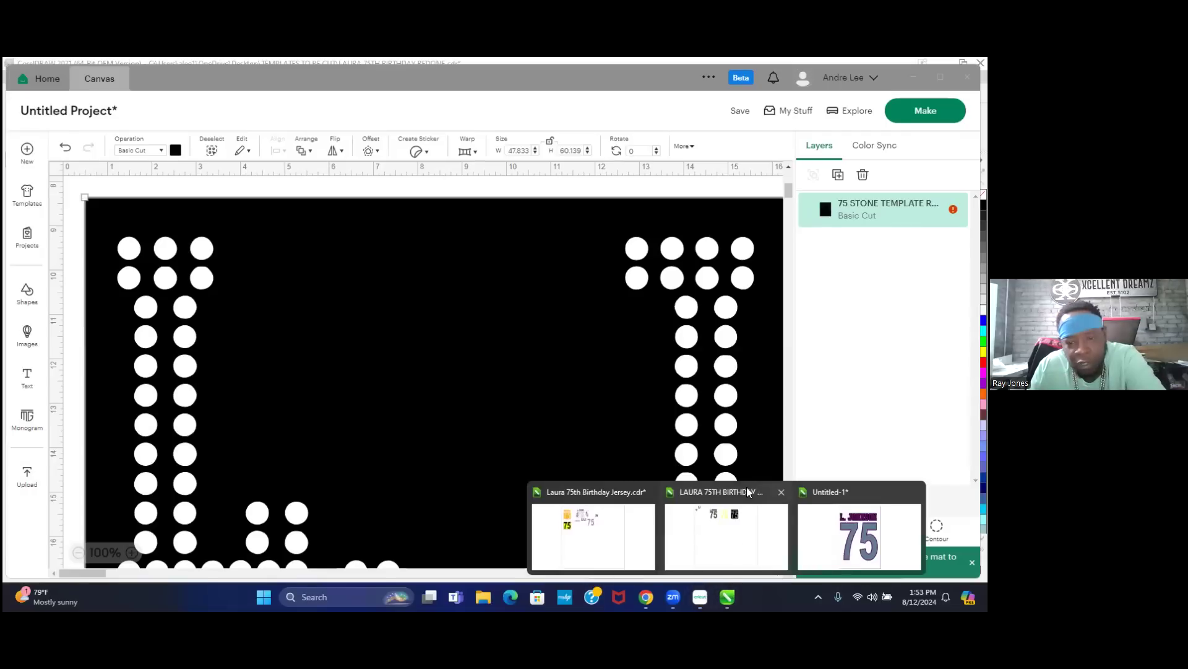
- Open LAURA 75TH BIRTHDAY REDONE.cdr, read its 11.48*14.431 size label, and return to Cricut
{"action": "left_click", "coordinate": [740, 495]}
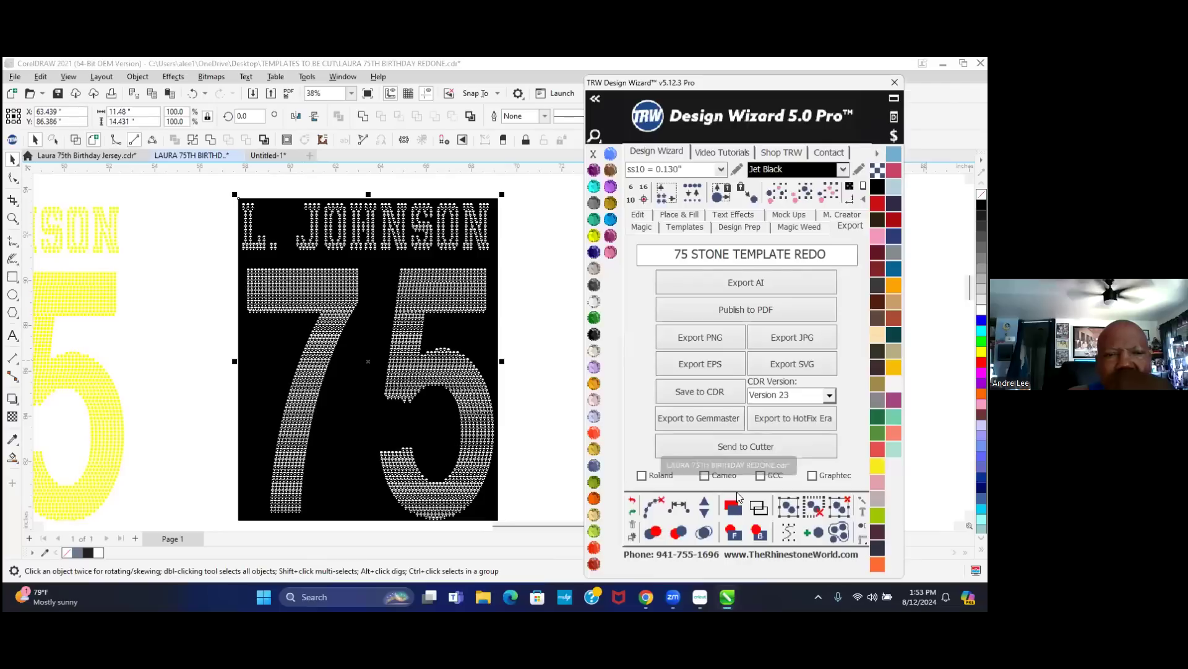
{"action": "scroll", "coordinate": [493, 332], "scroll_direction": "down", "scroll_amount": 1}
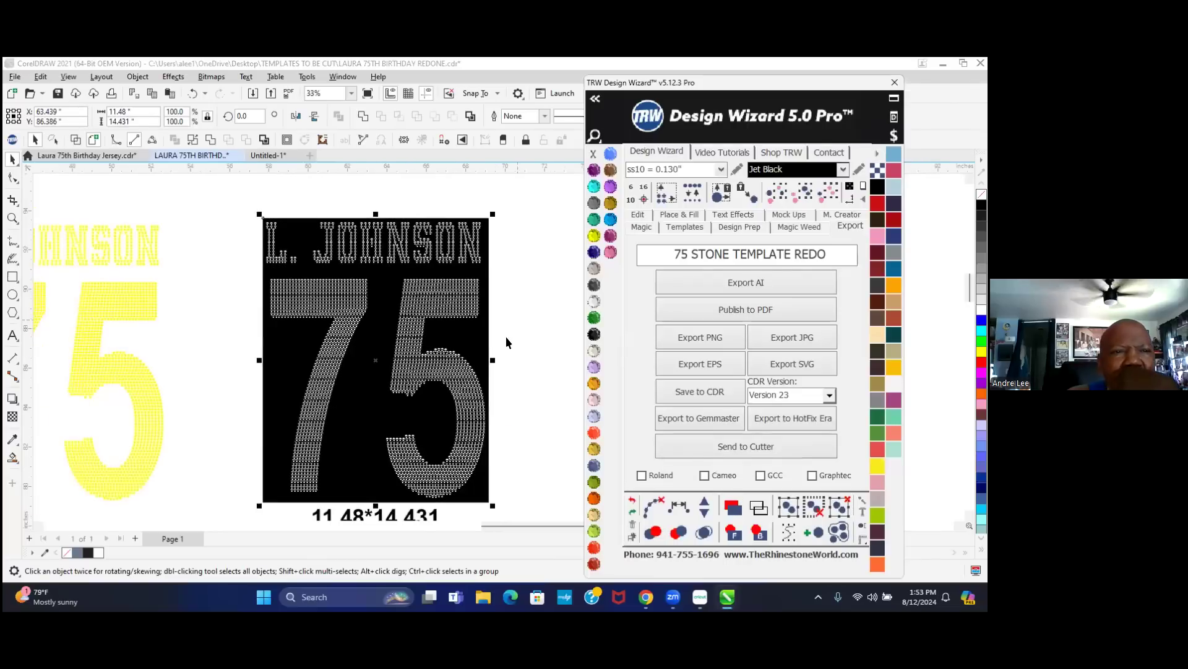
{"action": "scroll", "coordinate": [503, 336], "scroll_direction": "down", "scroll_amount": 1}
{"action": "scroll", "coordinate": [436, 484], "scroll_direction": "up", "scroll_amount": 1}
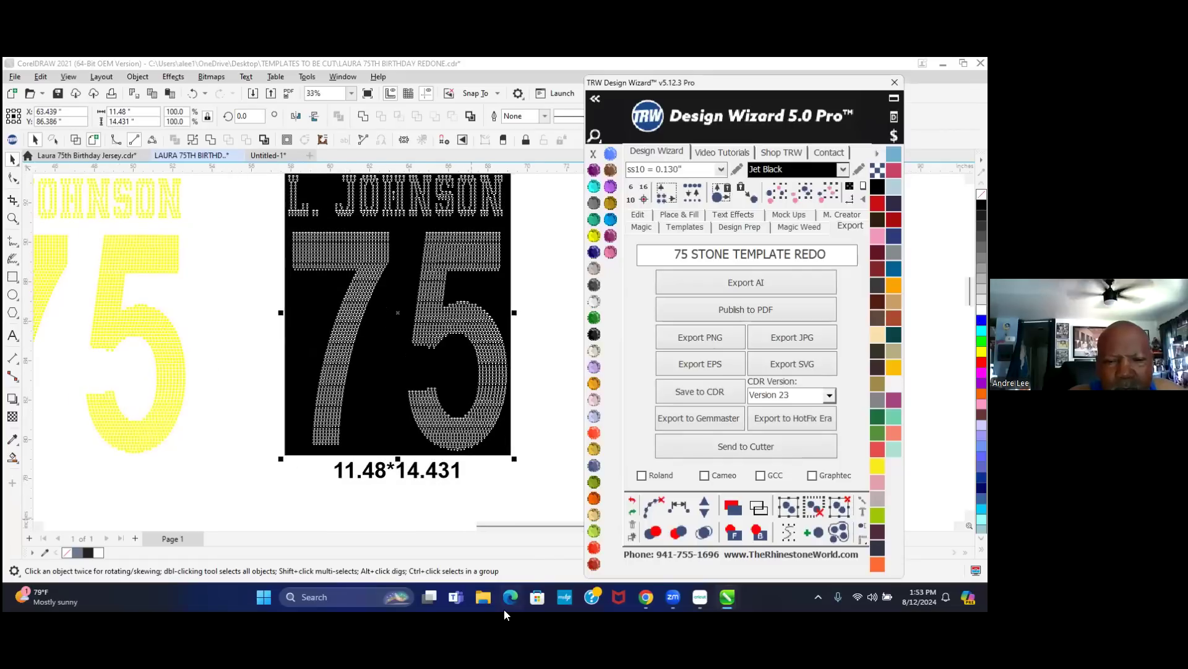
{"action": "left_click", "coordinate": [699, 595]}
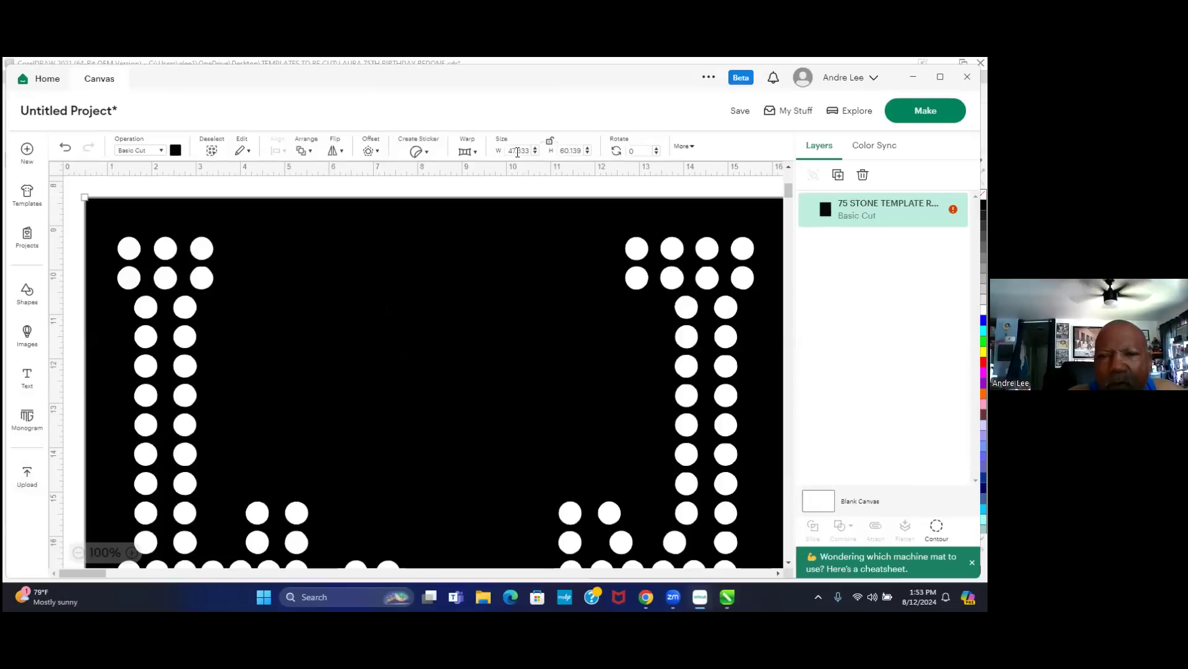
- Set the template's width to 11.48 and height to 14.431 inches
{"action": "double_click", "coordinate": [518, 150]}
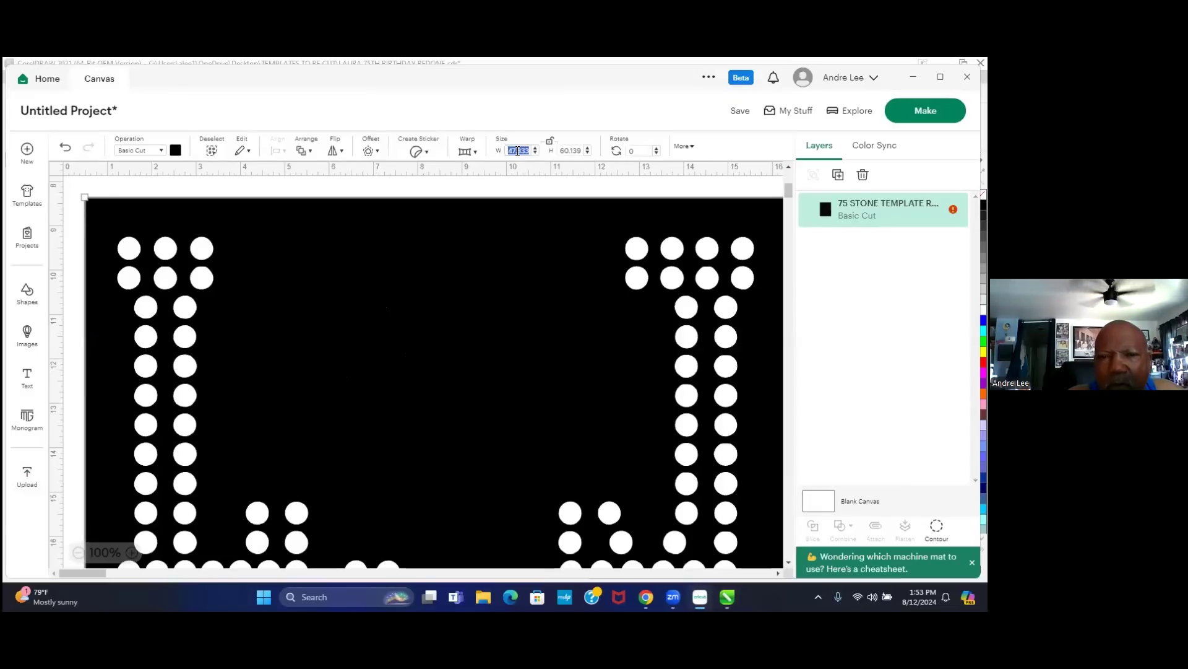
{"action": "type", "text": "11.48"}
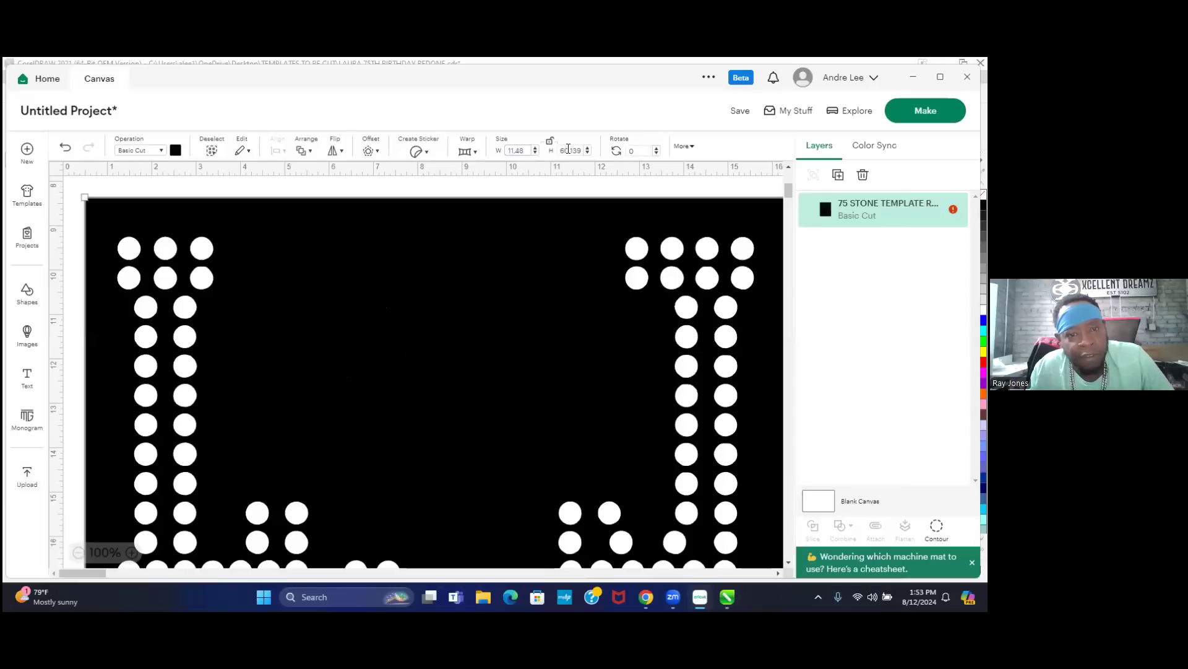
{"action": "left_click", "coordinate": [569, 149]}
{"action": "double_click", "coordinate": [563, 149]}
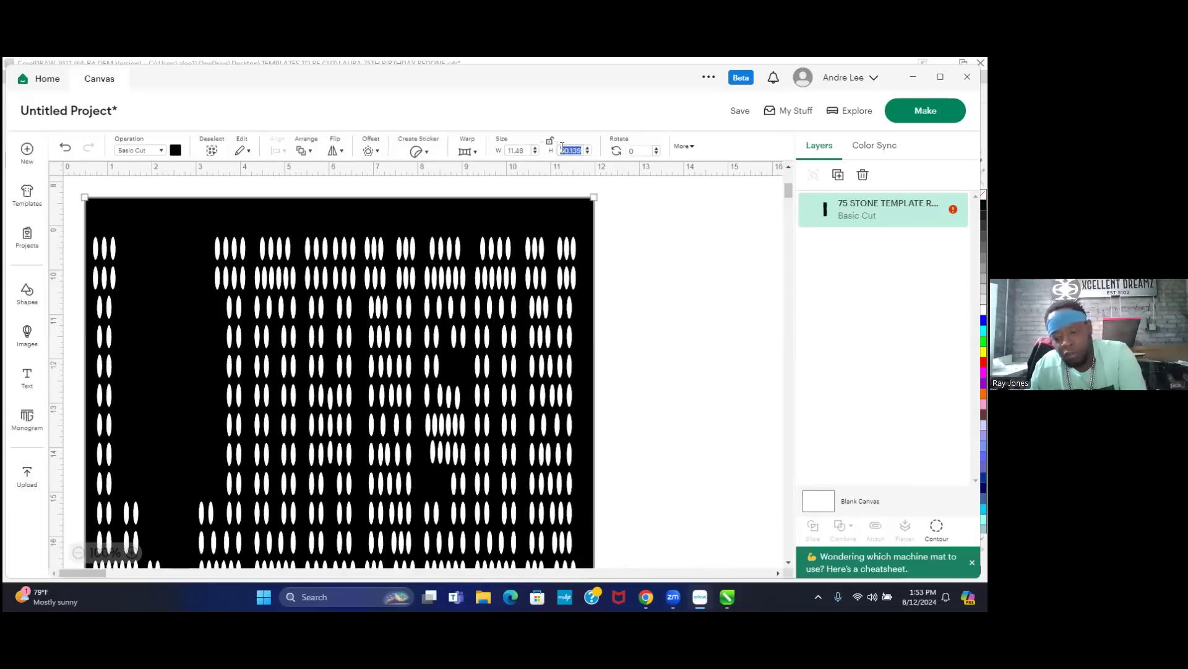
{"action": "type", "text": "1"}
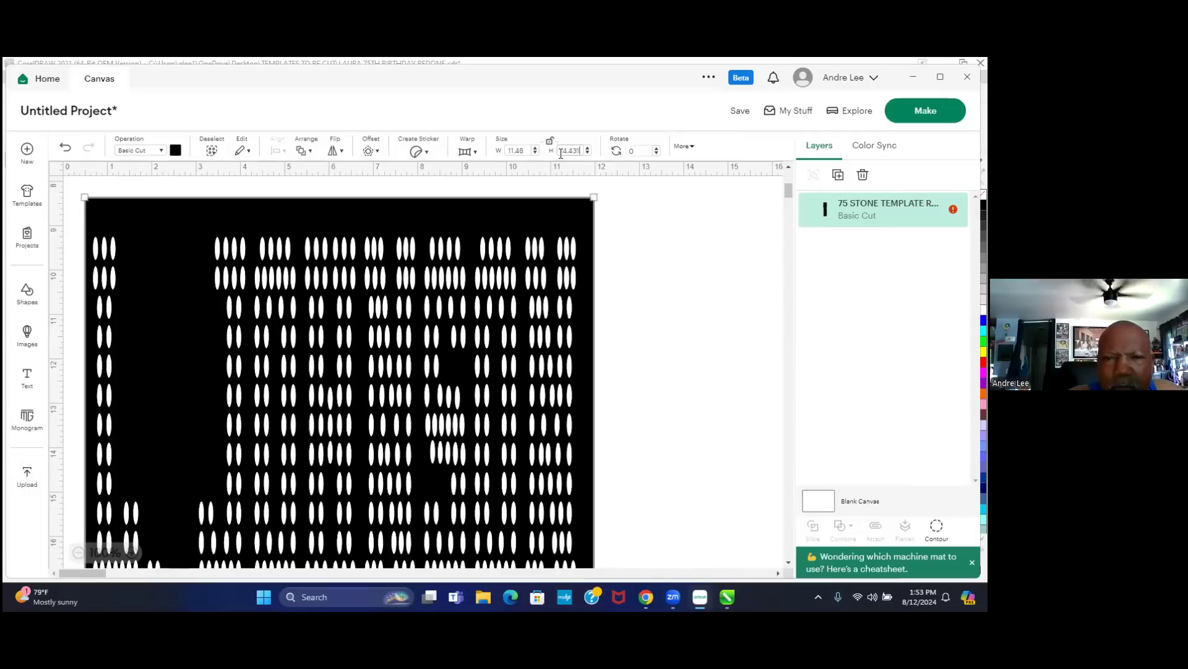
{"action": "key", "text": "Tab"}
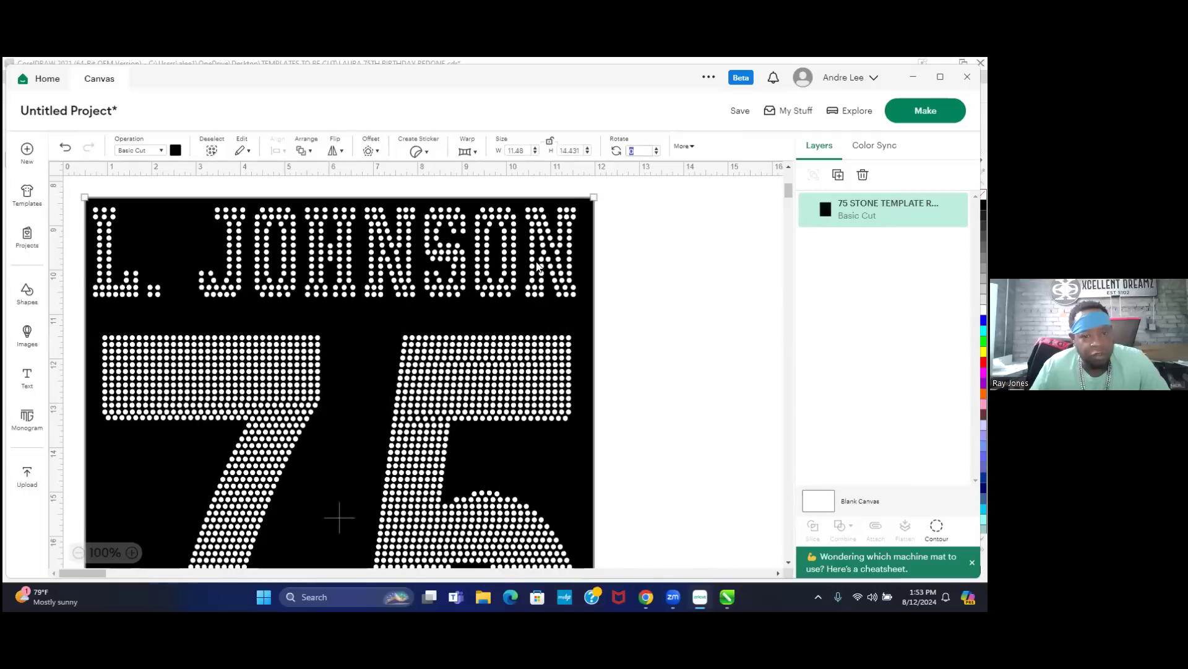
- Zoom the canvas out to 50% to view the resized template, then deselect it
{"action": "scroll", "coordinate": [619, 310], "scroll_direction": "down", "scroll_amount": 5}
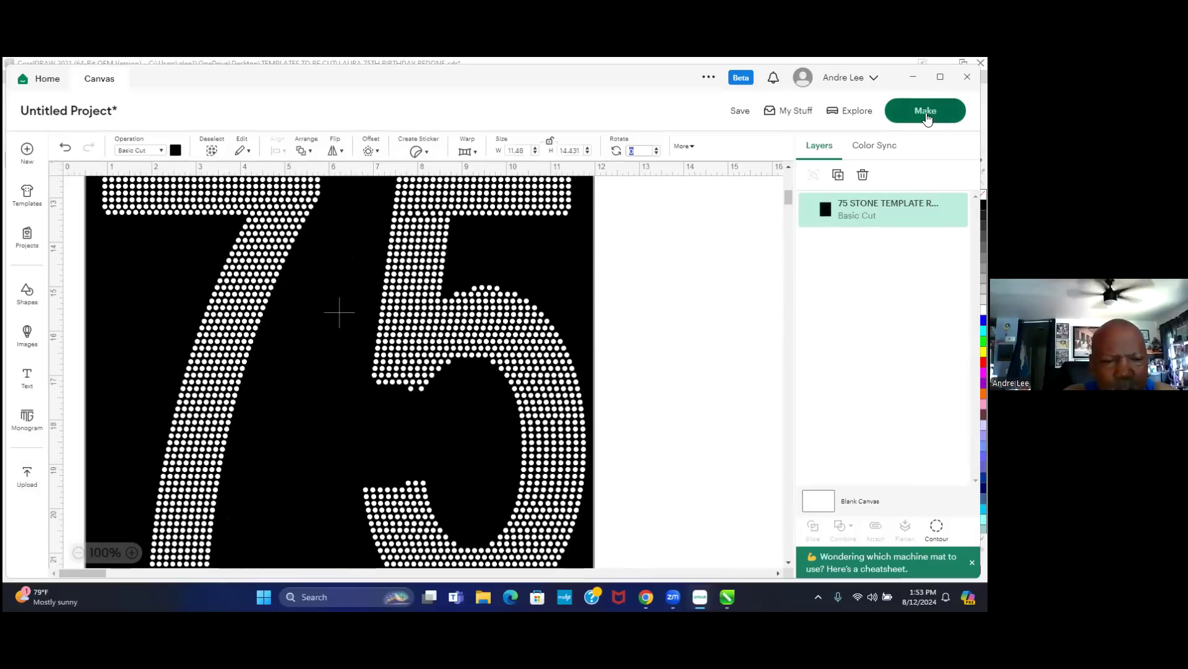
{"action": "scroll", "coordinate": [625, 416], "scroll_direction": "up", "scroll_amount": 5}
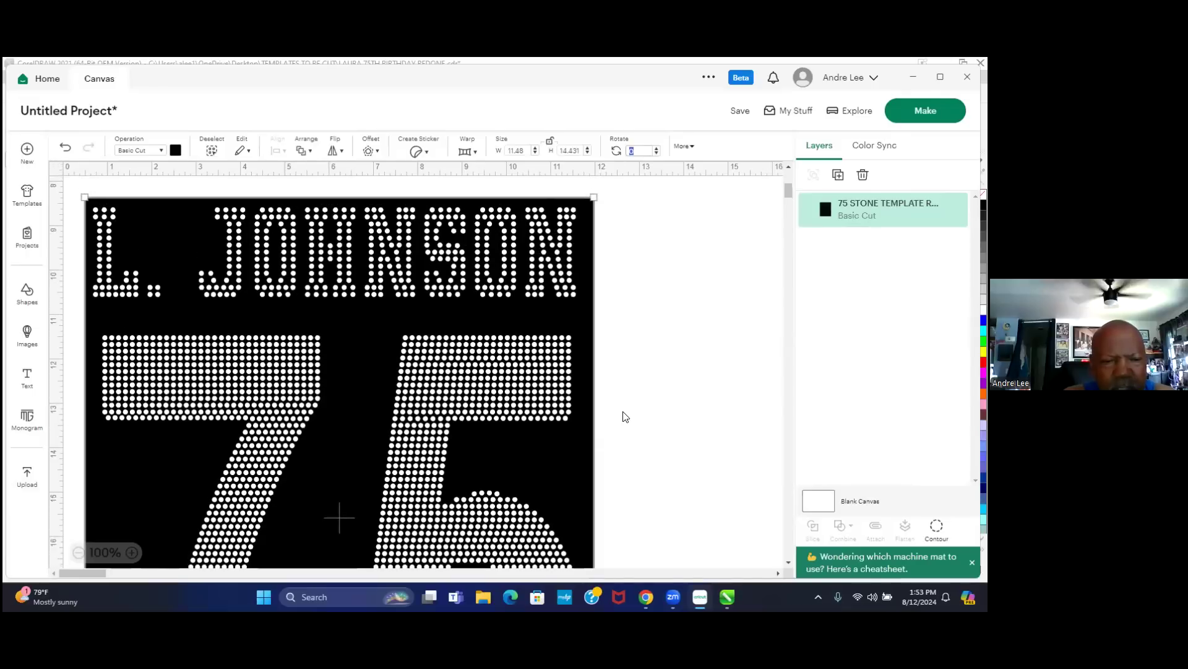
{"action": "scroll", "coordinate": [626, 417], "scroll_direction": "up", "scroll_amount": 2}
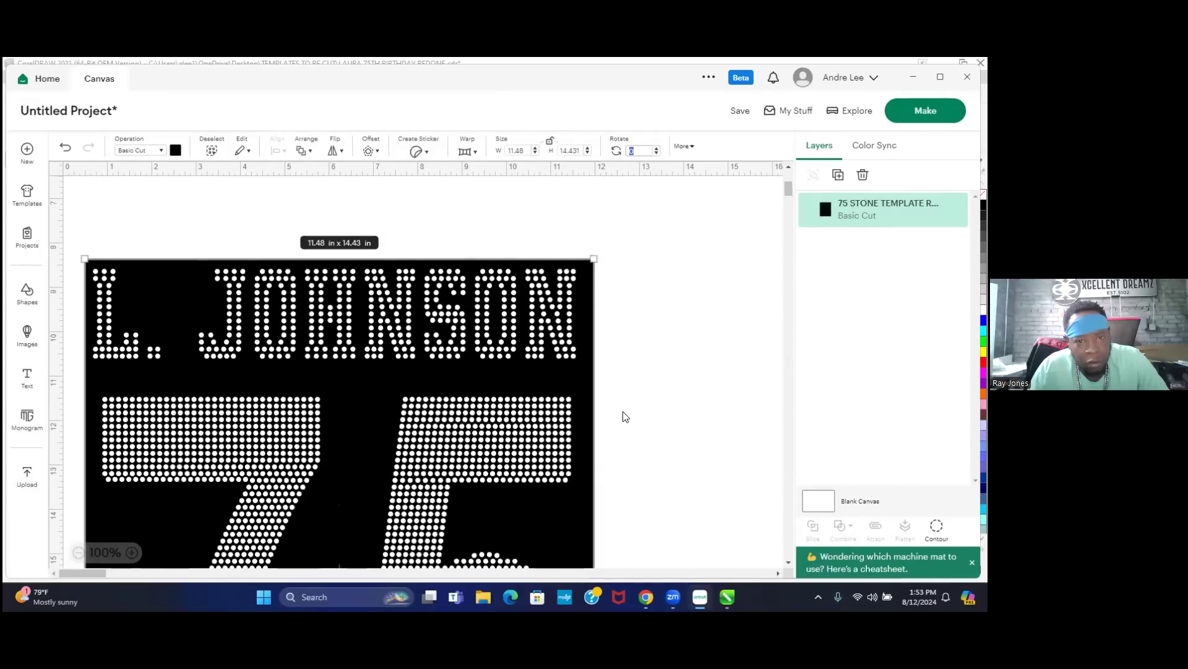
{"action": "scroll", "coordinate": [638, 408], "scroll_direction": "down", "scroll_amount": 1}
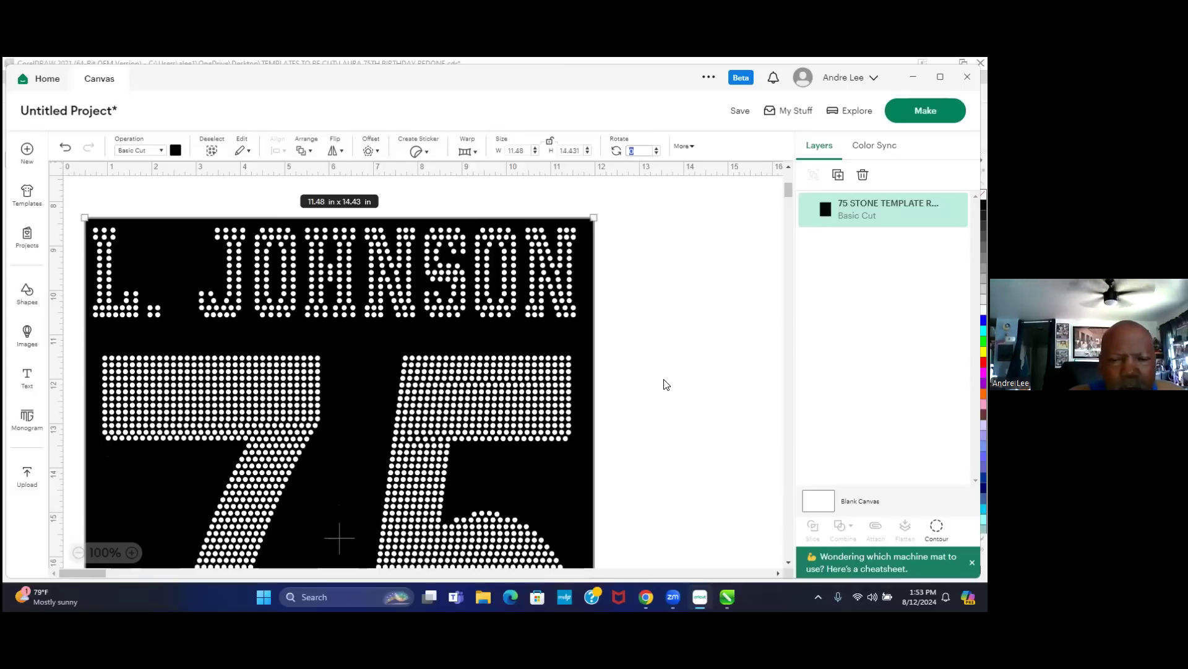
{"action": "scroll", "coordinate": [666, 384], "scroll_direction": "down", "scroll_amount": 5}
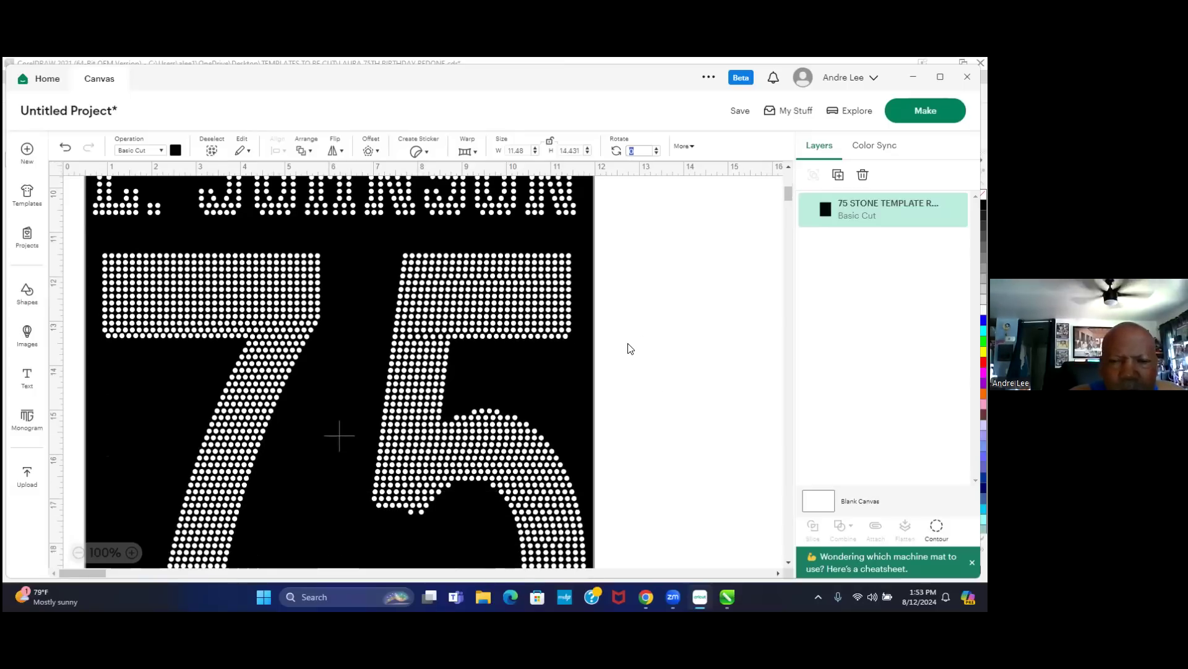
{"action": "scroll", "coordinate": [647, 411], "scroll_direction": "down", "scroll_amount": 2}
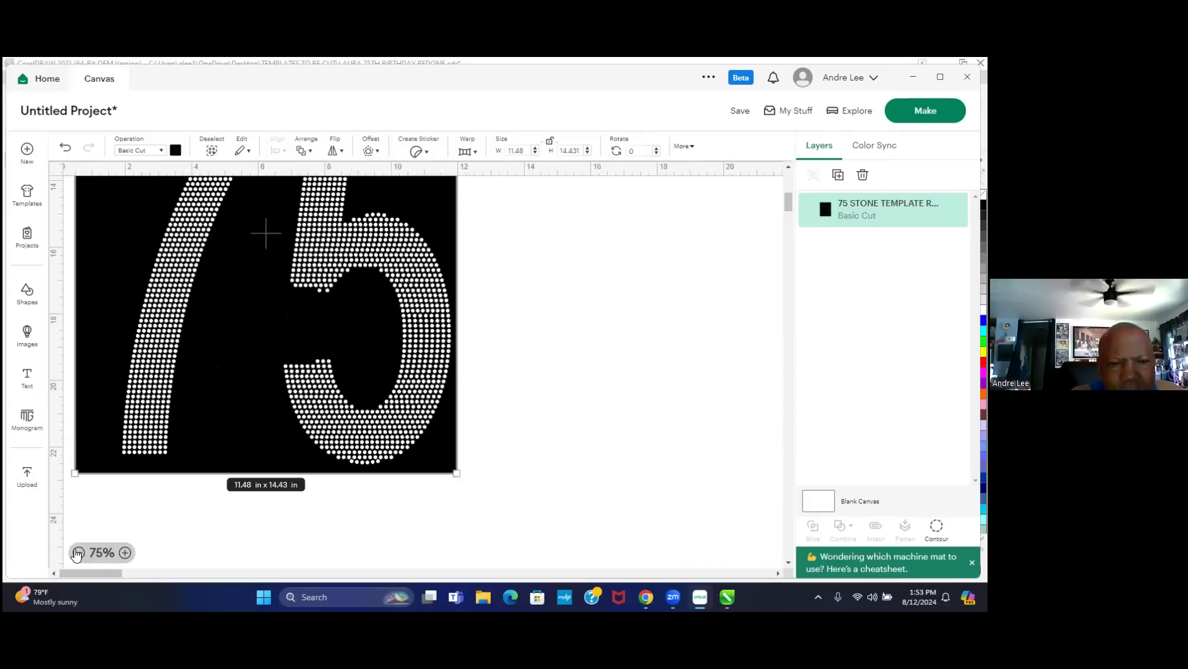
{"action": "scroll", "coordinate": [489, 473], "scroll_direction": "up", "scroll_amount": 4}
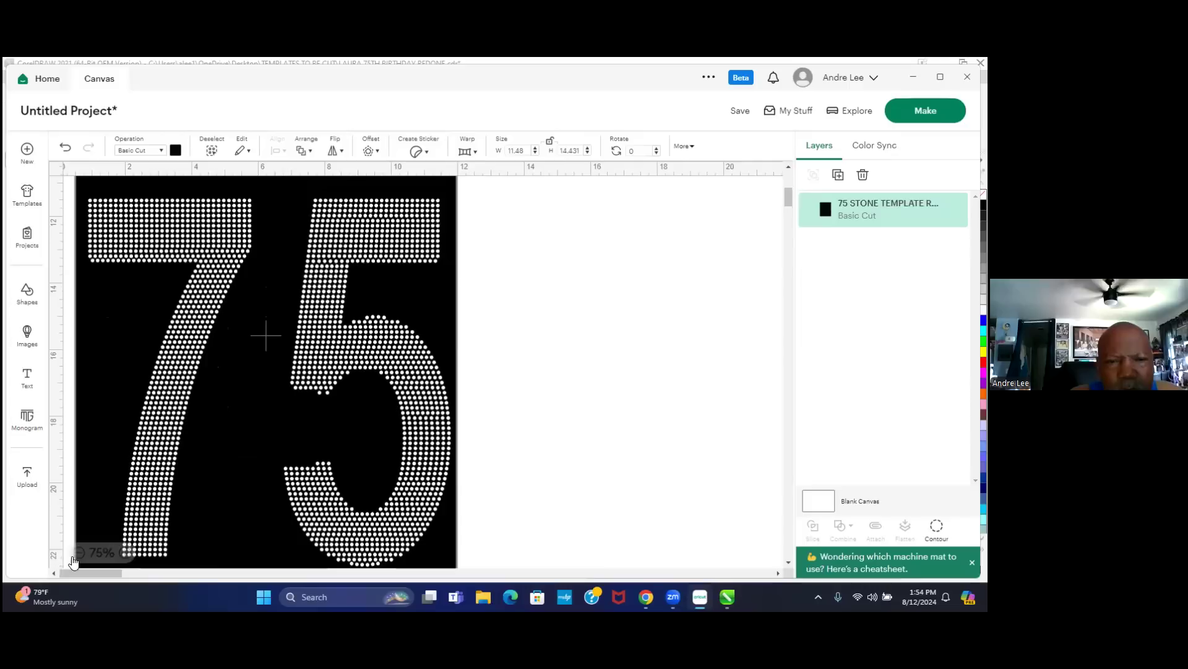
{"action": "scroll", "coordinate": [87, 529], "scroll_direction": "down", "scroll_amount": 1}
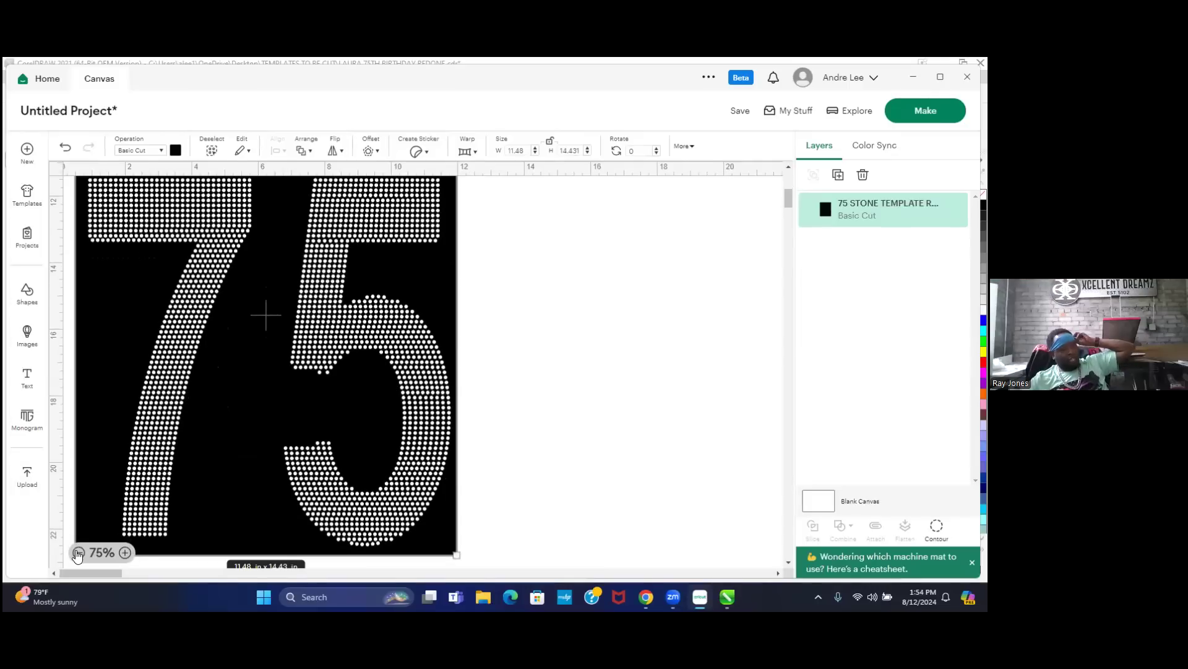
{"action": "left_click", "coordinate": [77, 551]}
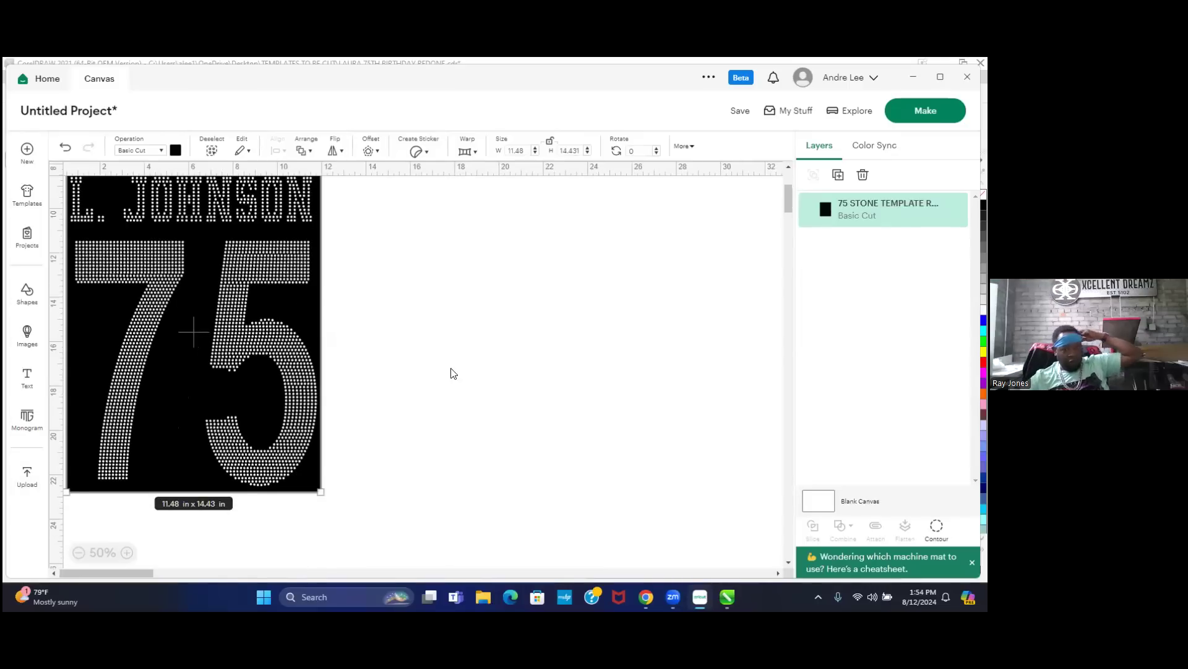
{"action": "scroll", "coordinate": [504, 379], "scroll_direction": "down", "scroll_amount": 1}
{"action": "scroll", "coordinate": [517, 445], "scroll_direction": "up", "scroll_amount": 4}
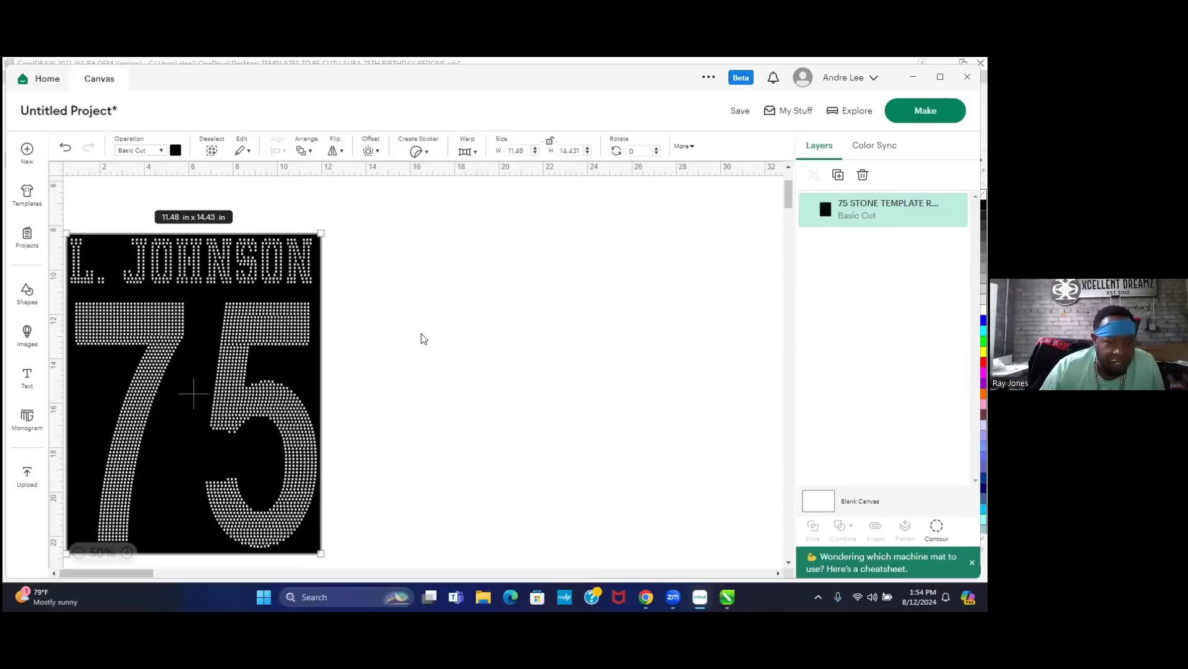
{"action": "left_click", "coordinate": [439, 291]}
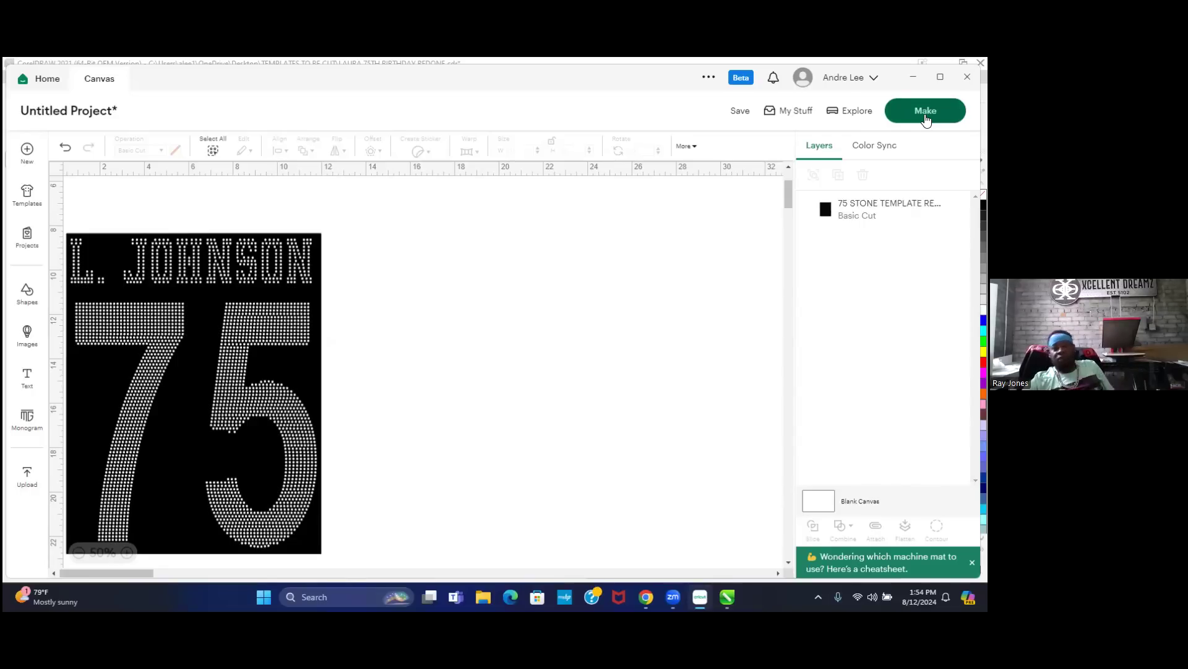
- Send the design to the mat preview without saving the project
{"action": "left_click", "coordinate": [926, 119]}
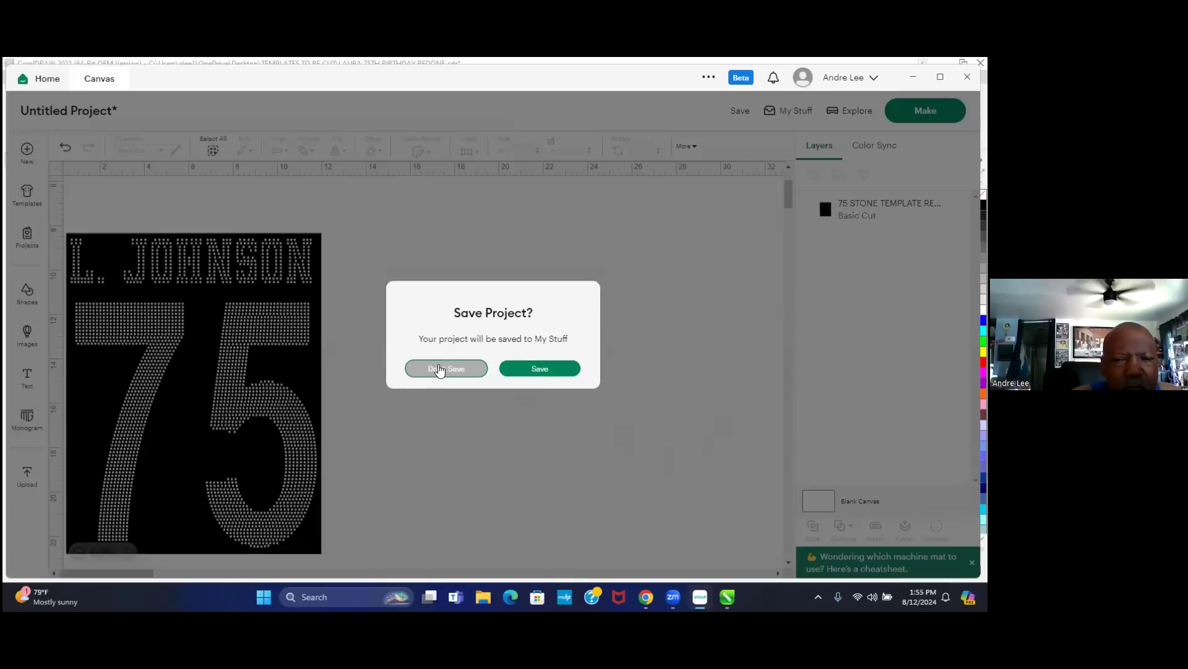
{"action": "left_click", "coordinate": [445, 368]}
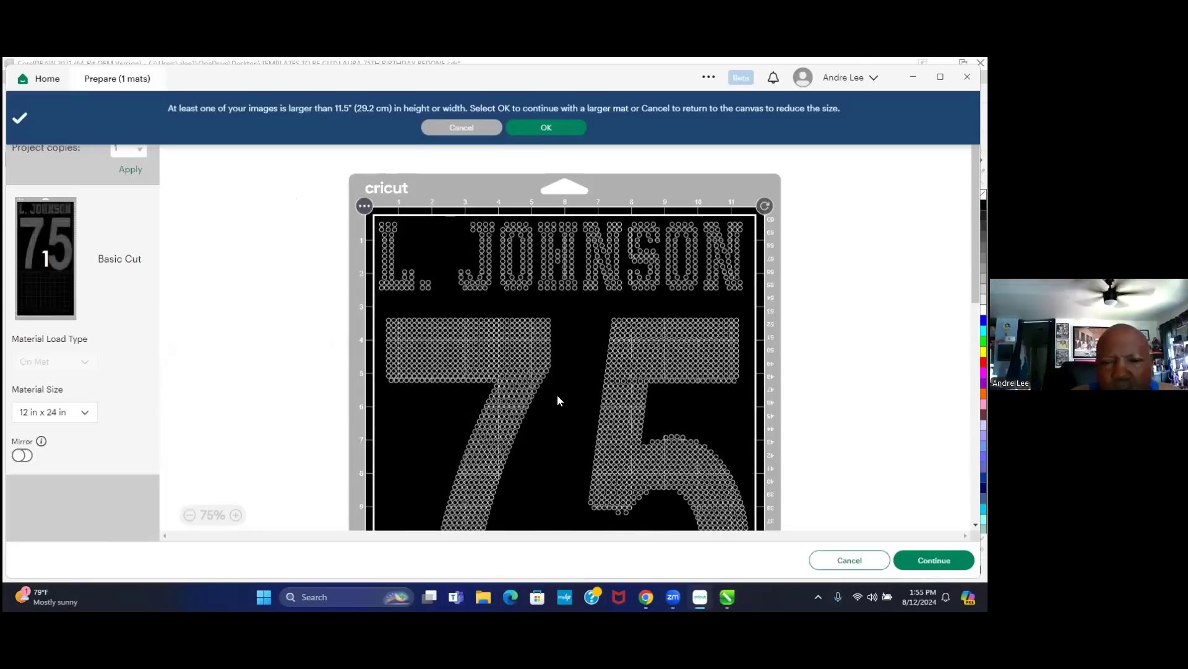
{"action": "scroll", "coordinate": [619, 384], "scroll_direction": "down", "scroll_amount": 3}
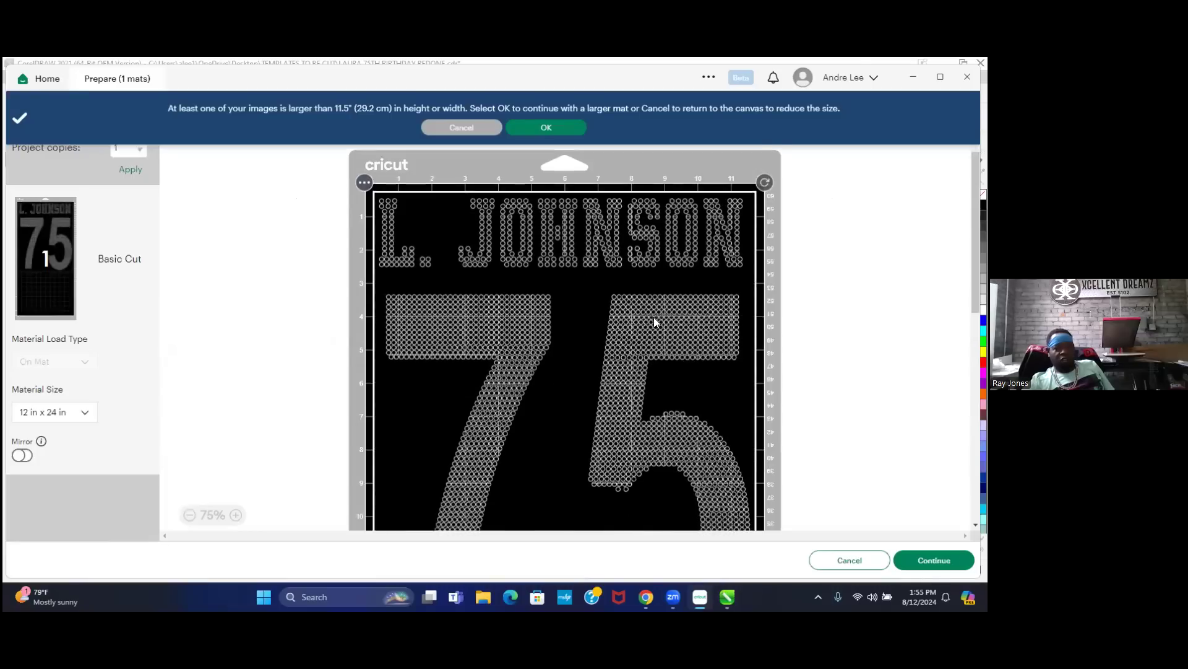
{"action": "scroll", "coordinate": [645, 368], "scroll_direction": "down", "scroll_amount": 6}
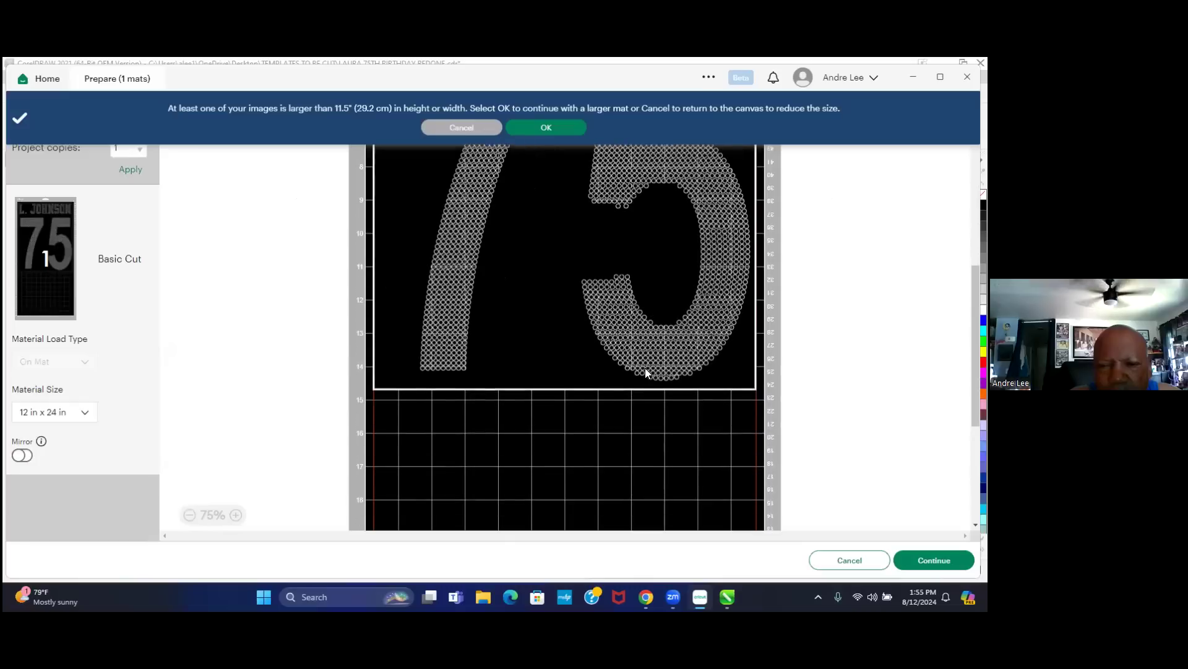
{"action": "scroll", "coordinate": [771, 399], "scroll_direction": "up", "scroll_amount": 2}
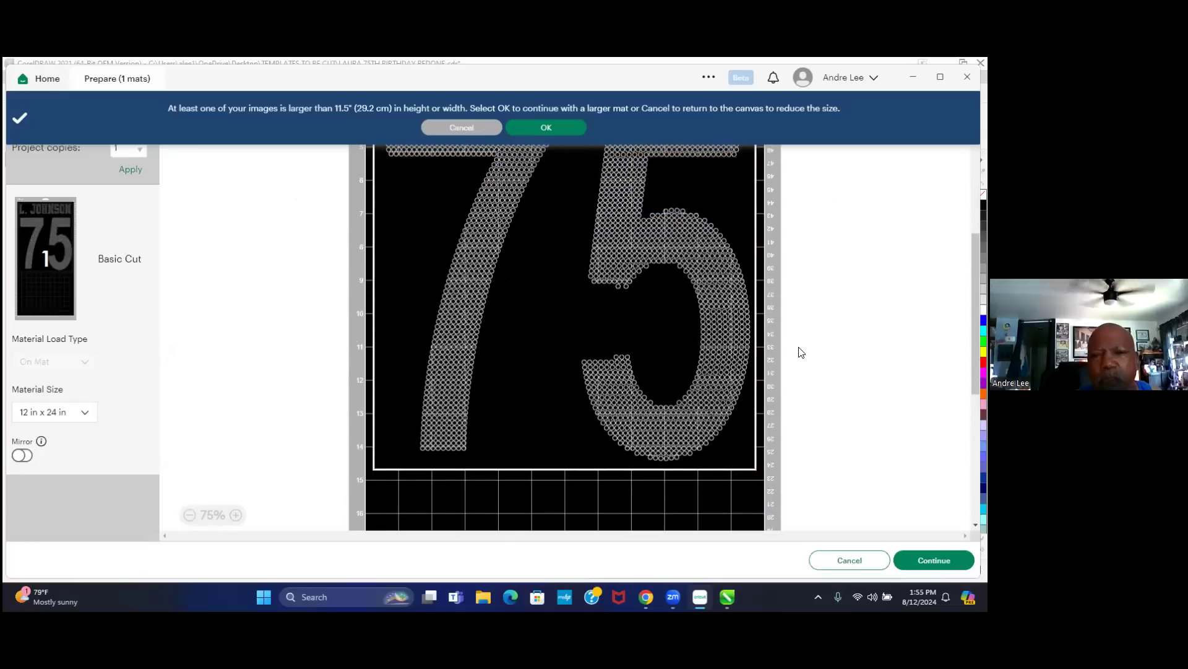
{"action": "scroll", "coordinate": [799, 351], "scroll_direction": "up", "scroll_amount": 3}
{"action": "scroll", "coordinate": [801, 353], "scroll_direction": "up", "scroll_amount": 2}
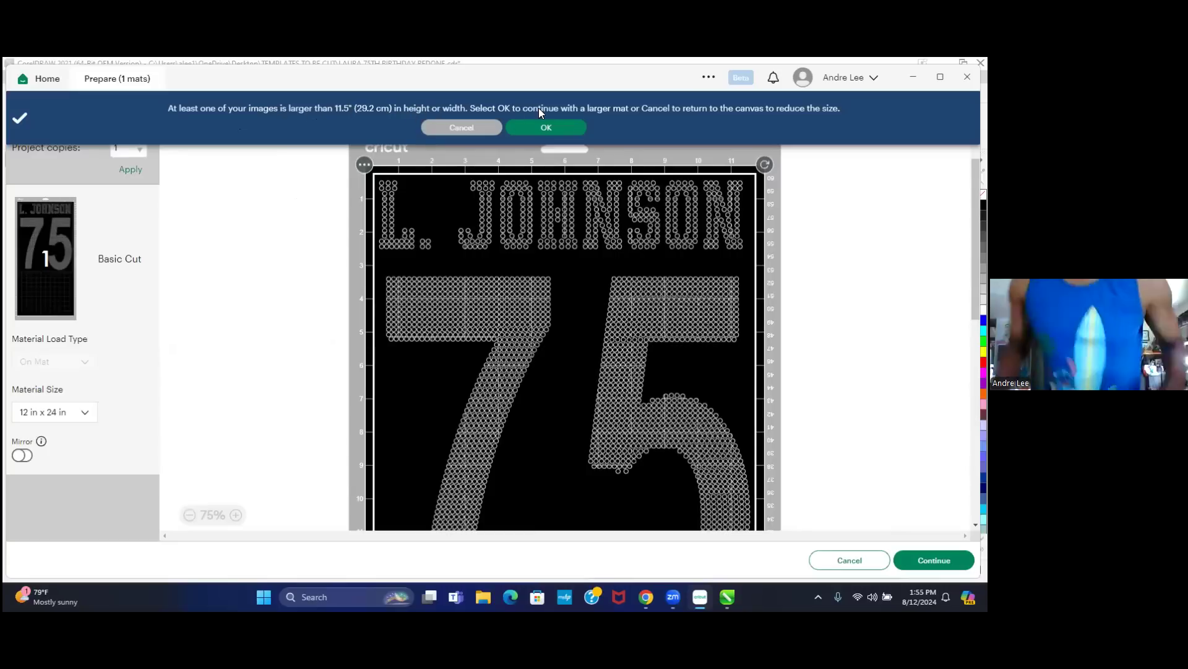
- Accept the 12 x 24 in mat on the 'image larger than 11.5 in' banner
{"action": "left_click", "coordinate": [571, 127]}
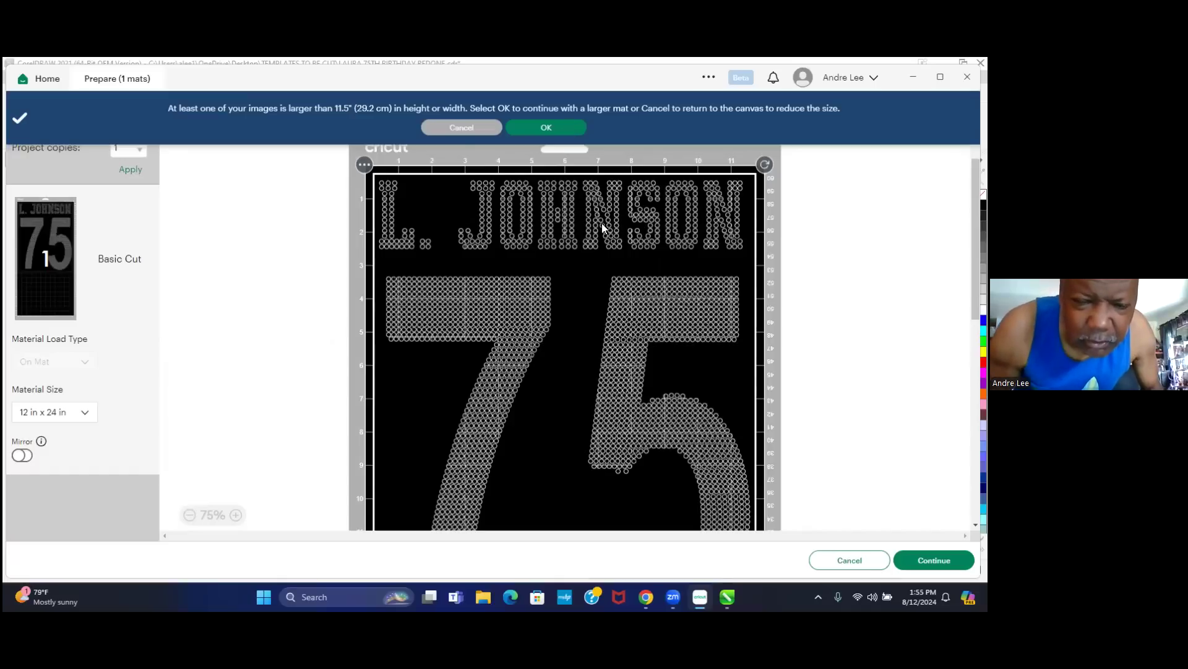
{"action": "scroll", "coordinate": [602, 224], "scroll_direction": "down", "scroll_amount": 5}
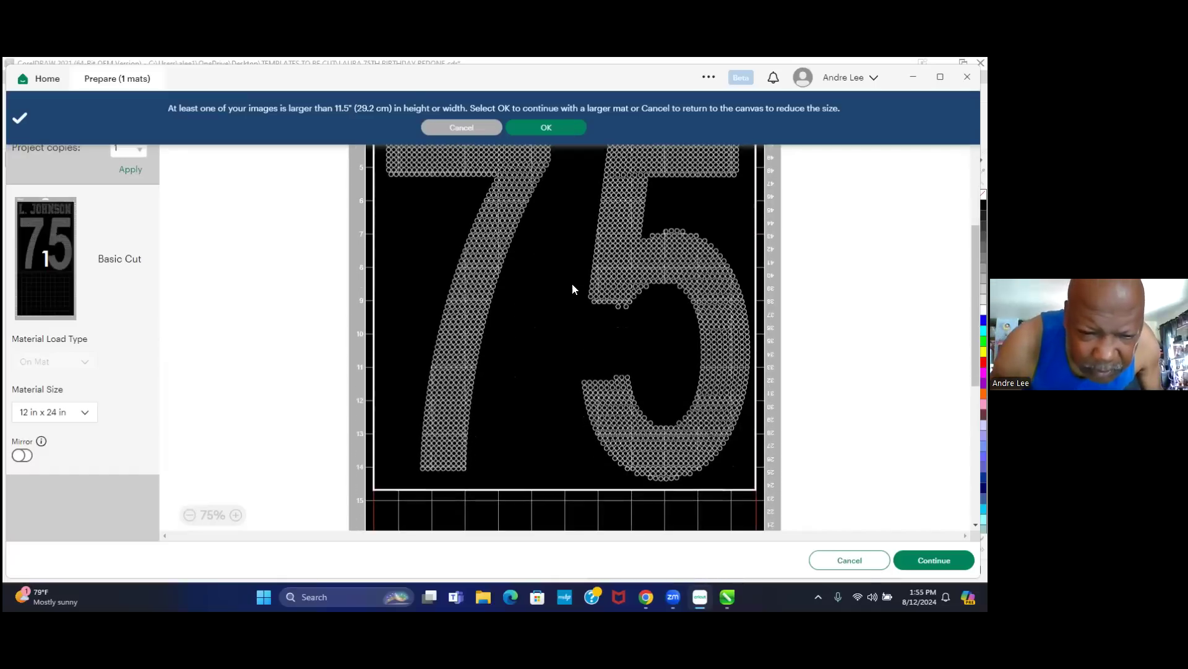
{"action": "scroll", "coordinate": [574, 289], "scroll_direction": "down", "scroll_amount": 1}
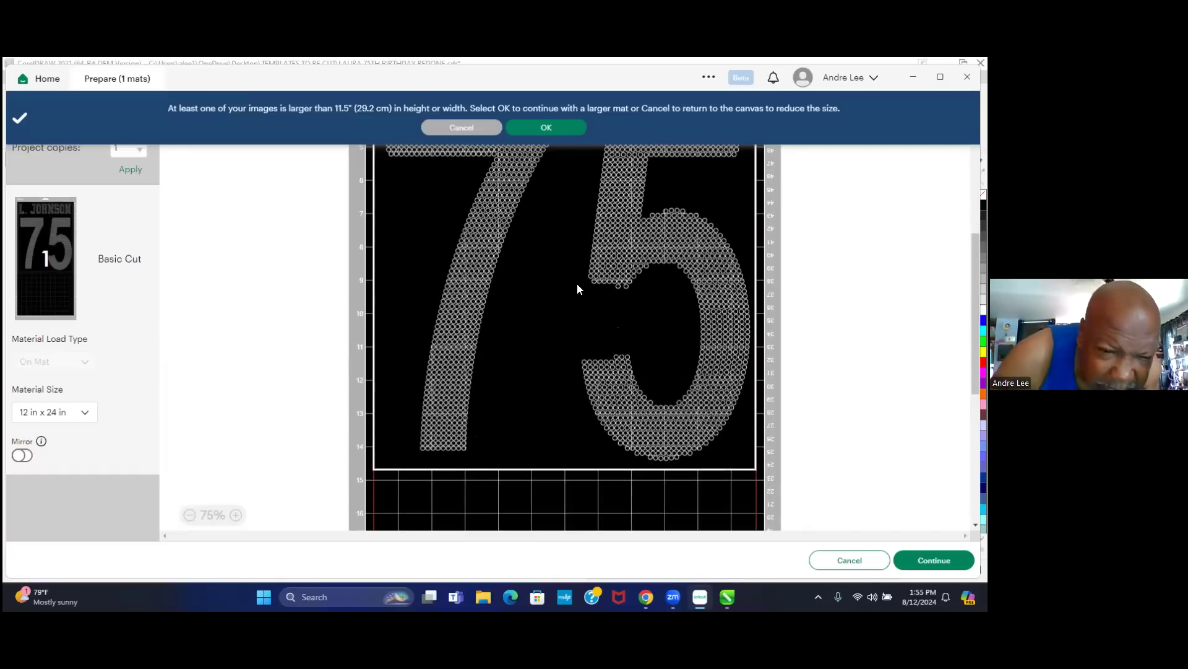
{"action": "scroll", "coordinate": [577, 289], "scroll_direction": "down", "scroll_amount": 1}
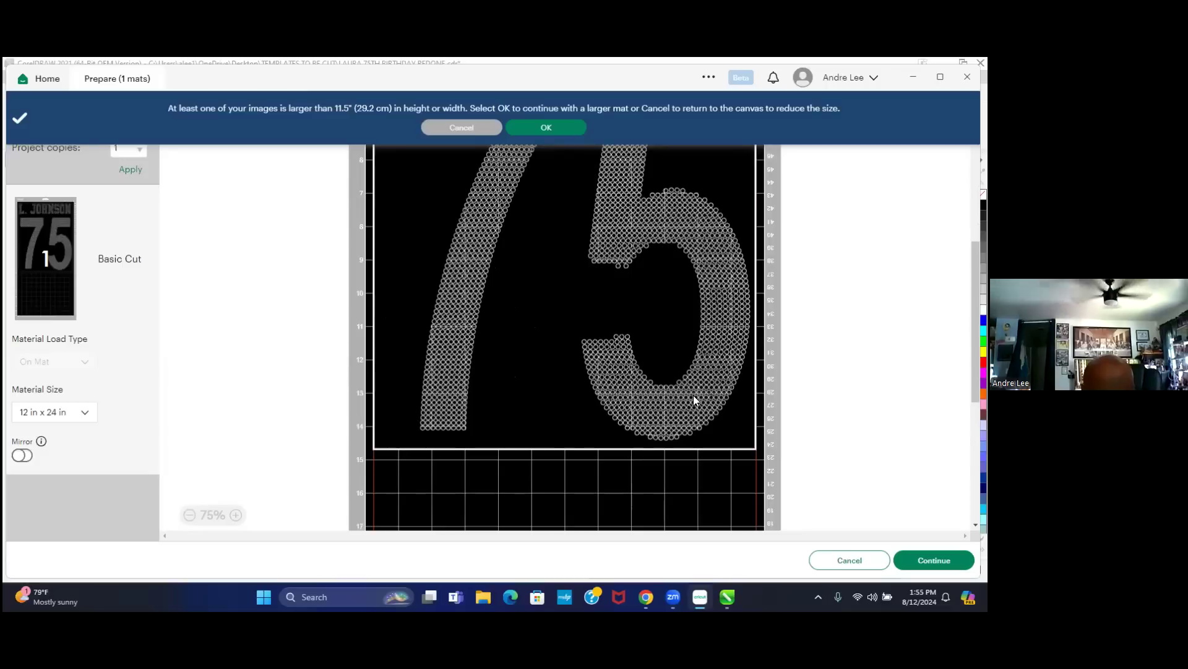
{"action": "scroll", "coordinate": [778, 452], "scroll_direction": "up", "scroll_amount": 1}
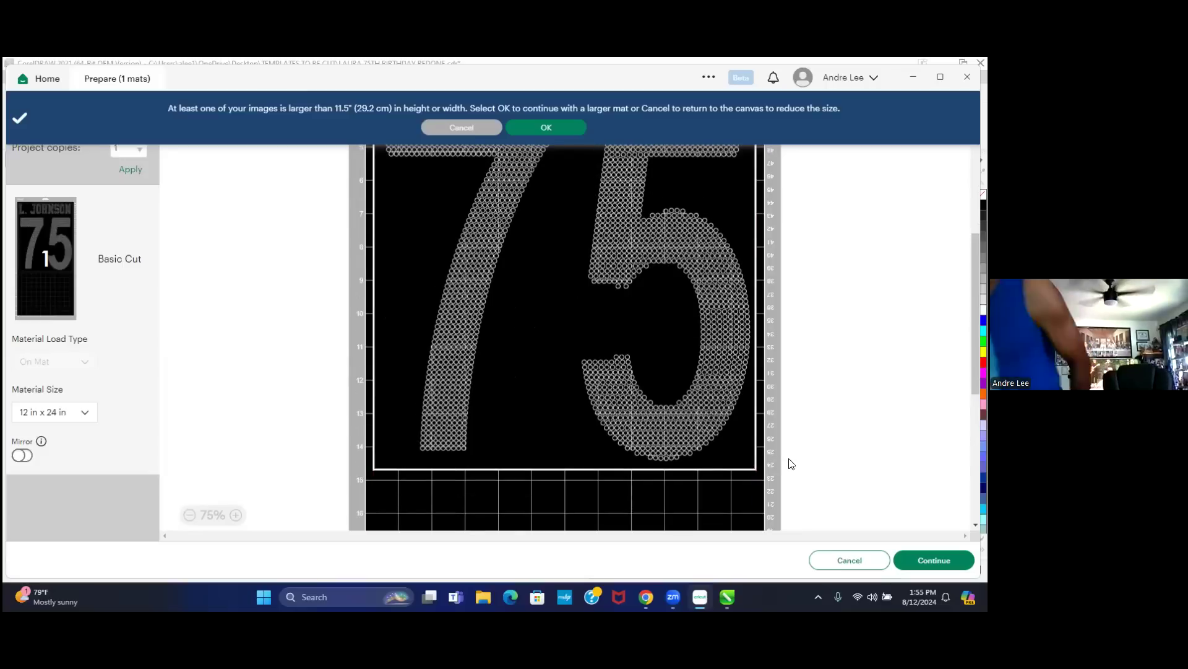
{"action": "scroll", "coordinate": [790, 454], "scroll_direction": "down", "scroll_amount": 3}
{"action": "scroll", "coordinate": [792, 452], "scroll_direction": "down", "scroll_amount": 2}
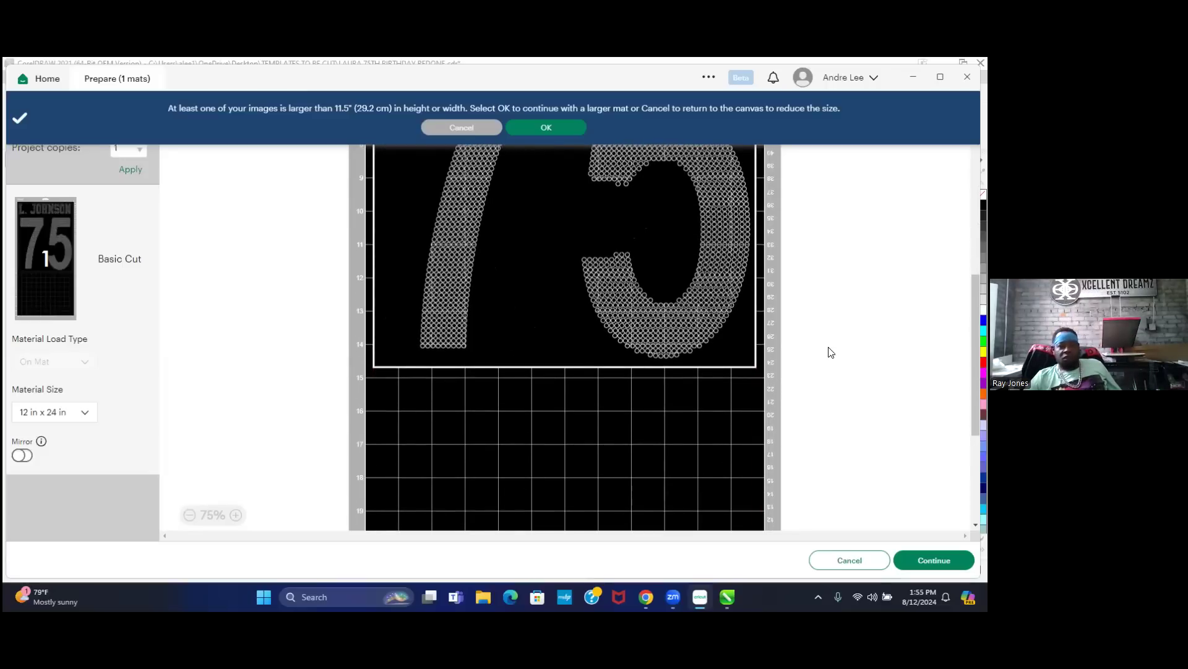
{"action": "scroll", "coordinate": [826, 347], "scroll_direction": "up", "scroll_amount": 4}
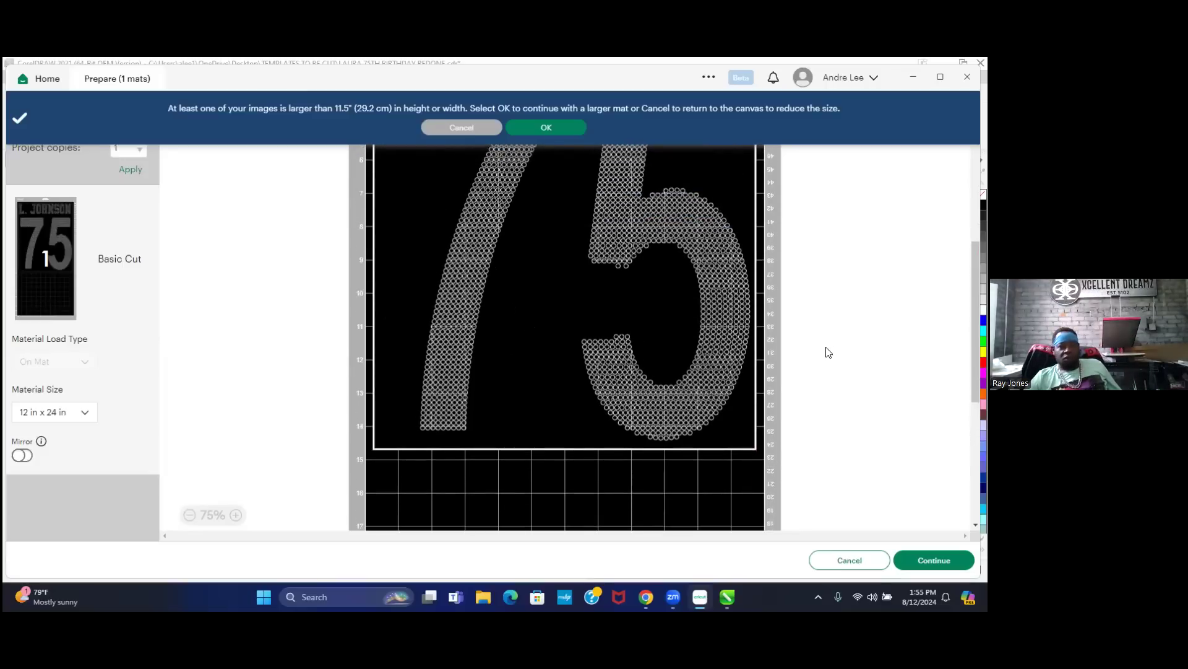
{"action": "left_click", "coordinate": [537, 127]}
{"action": "scroll", "coordinate": [823, 393], "scroll_direction": "up", "scroll_amount": 10}
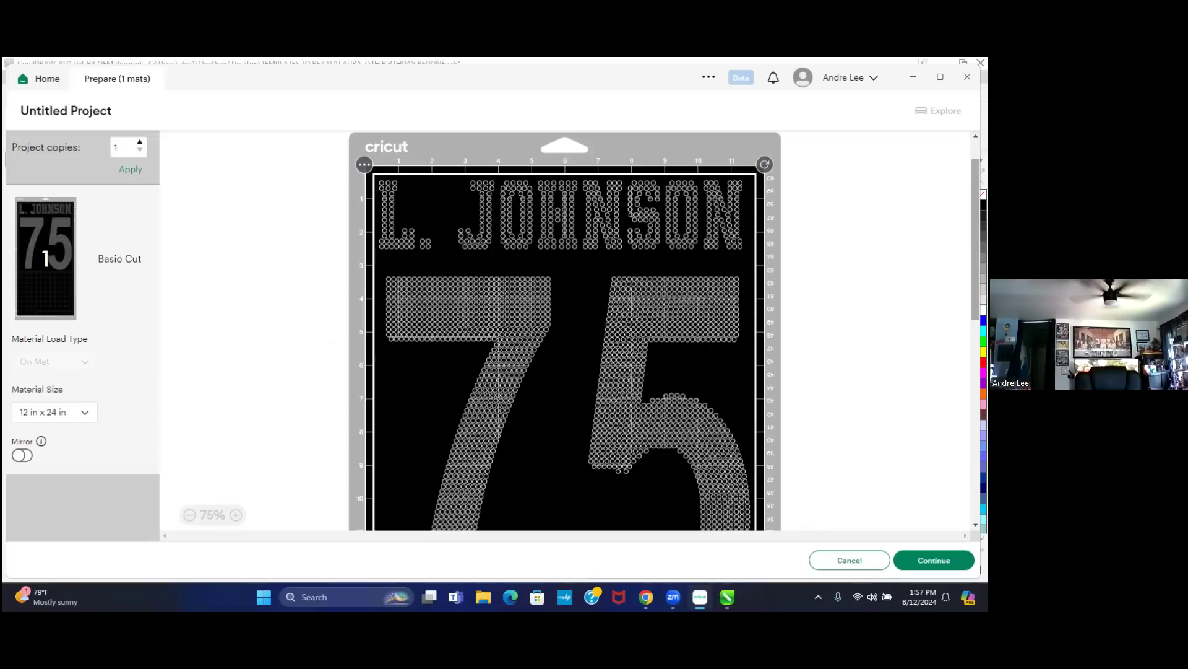
{"action": "scroll", "coordinate": [825, 296], "scroll_direction": "down", "scroll_amount": 3}
{"action": "scroll", "coordinate": [848, 301], "scroll_direction": "down", "scroll_amount": 3}
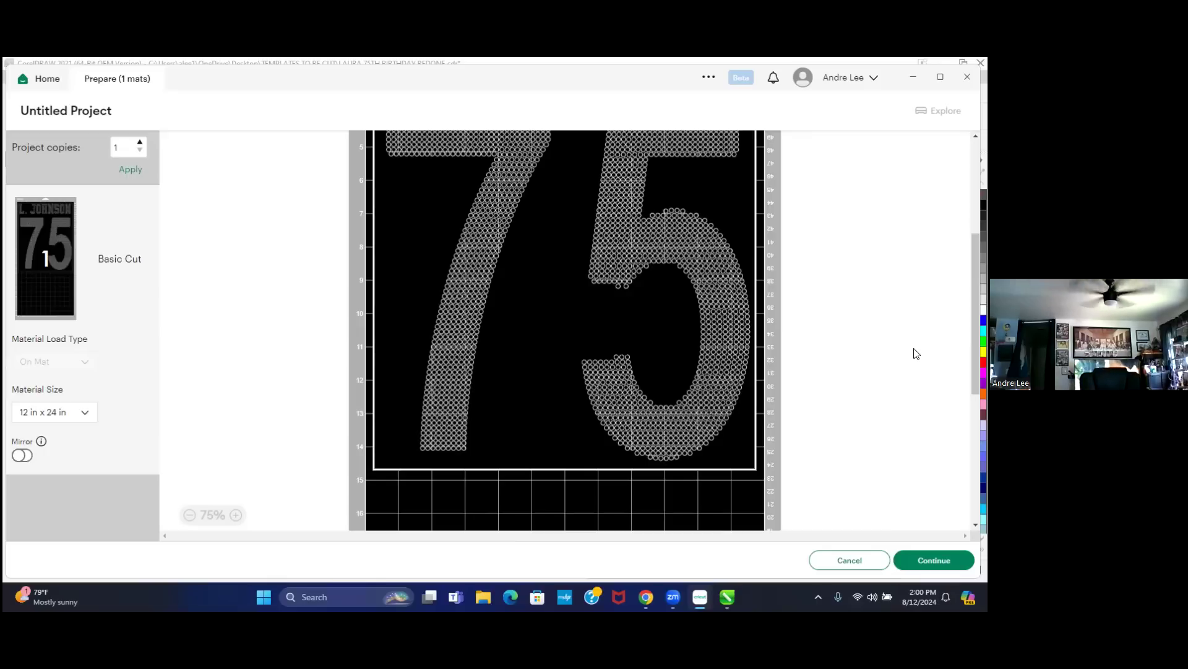
{"action": "scroll", "coordinate": [917, 354], "scroll_direction": "up", "scroll_amount": 3}
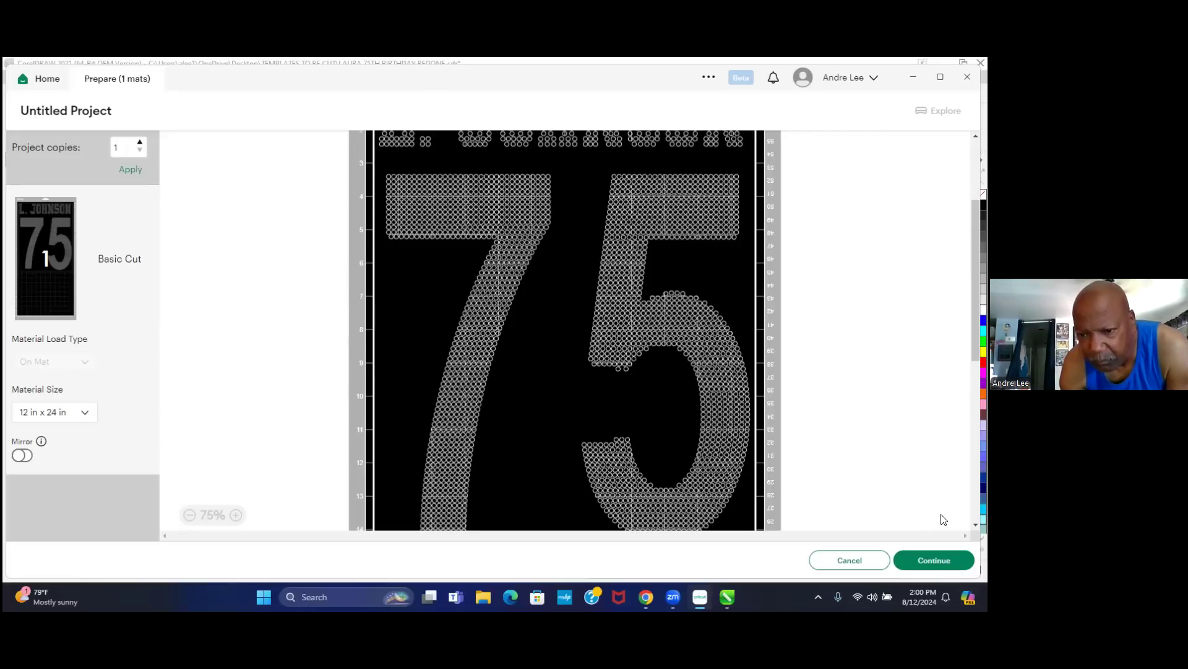
{"action": "left_click", "coordinate": [944, 555]}
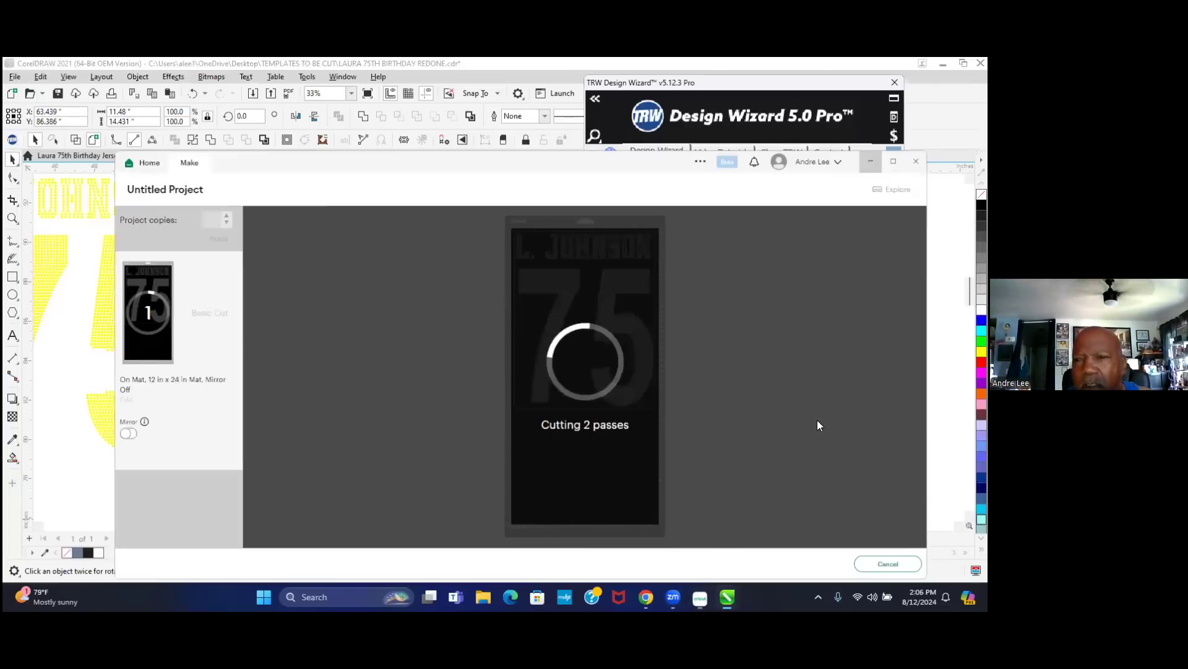
{"action": "scroll", "coordinate": [362, 330], "scroll_direction": "down", "scroll_amount": 2}
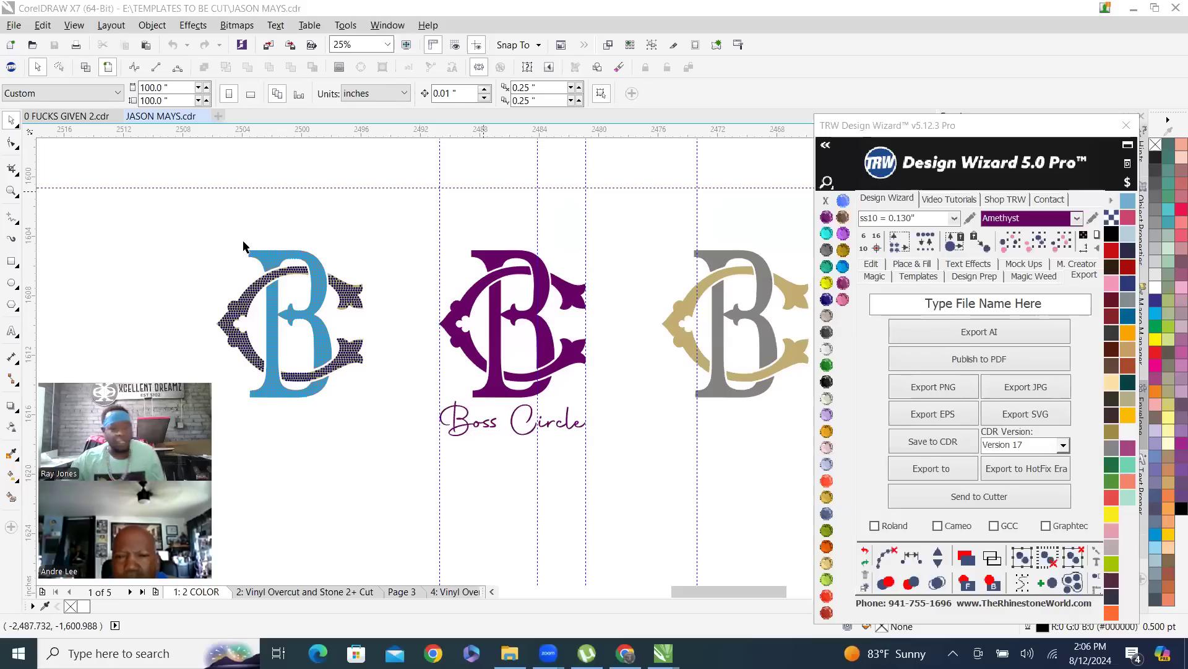
{"action": "scroll", "coordinate": [253, 289], "scroll_direction": "up", "scroll_amount": 2}
{"action": "scroll", "coordinate": [327, 250], "scroll_direction": "down", "scroll_amount": 1}
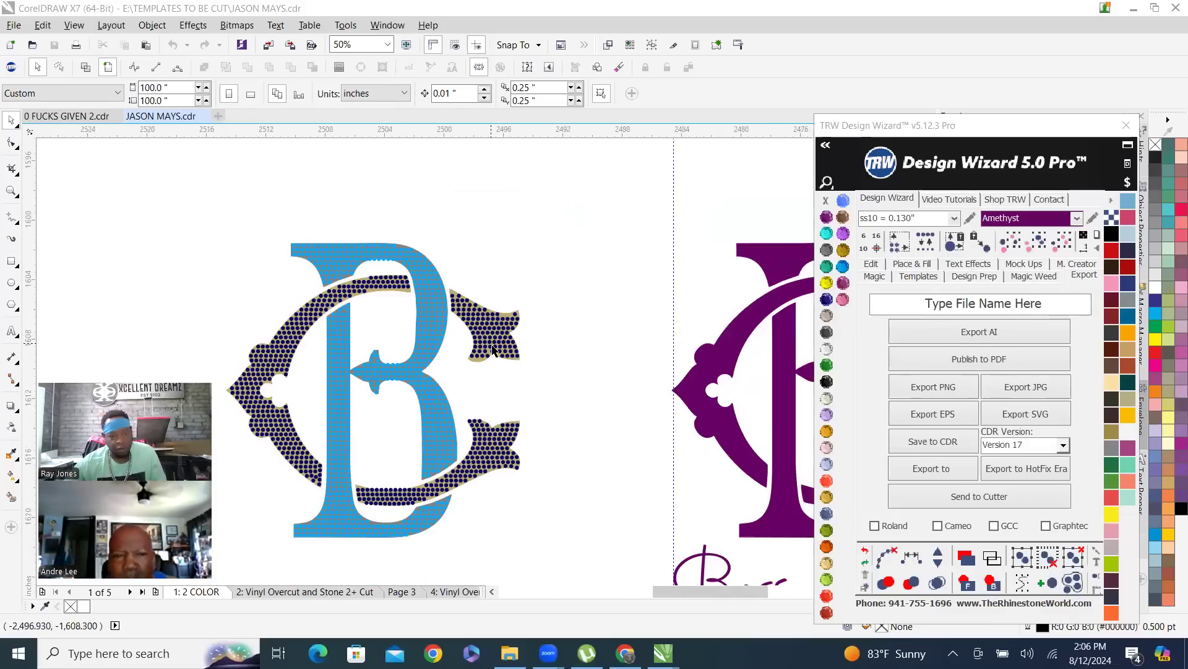
{"action": "scroll", "coordinate": [396, 396], "scroll_direction": "down", "scroll_amount": 1}
{"action": "scroll", "coordinate": [414, 381], "scroll_direction": "up", "scroll_amount": 1}
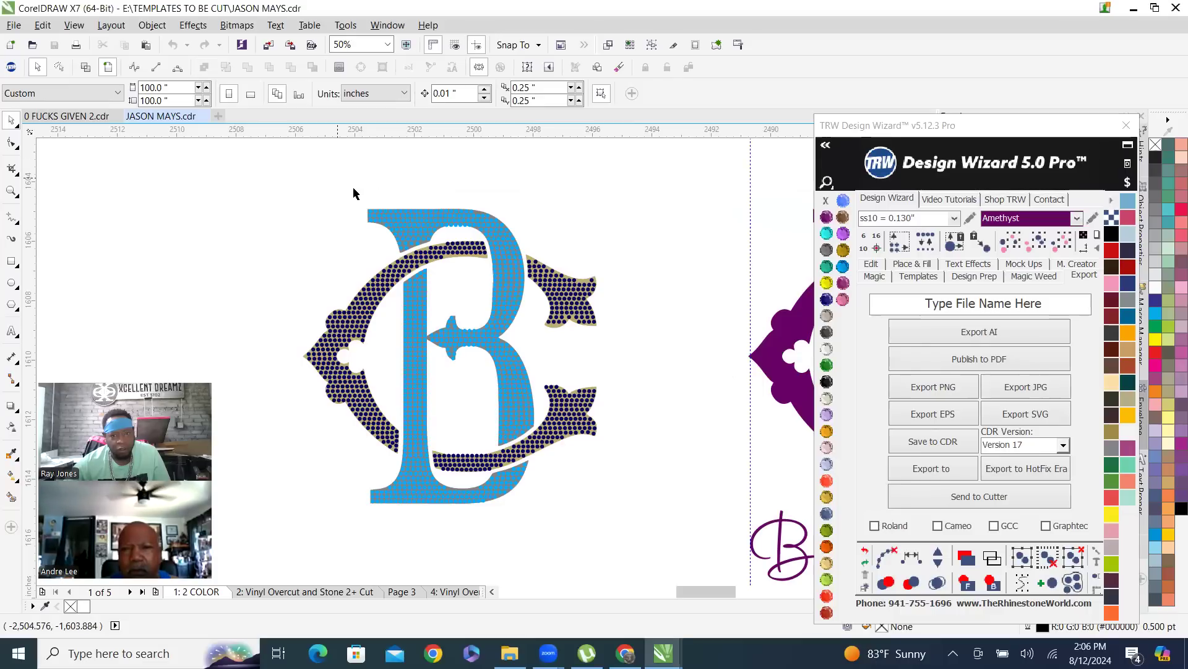
{"action": "scroll", "coordinate": [336, 234], "scroll_direction": "down", "scroll_amount": 1}
{"action": "scroll", "coordinate": [315, 281], "scroll_direction": "up", "scroll_amount": 1}
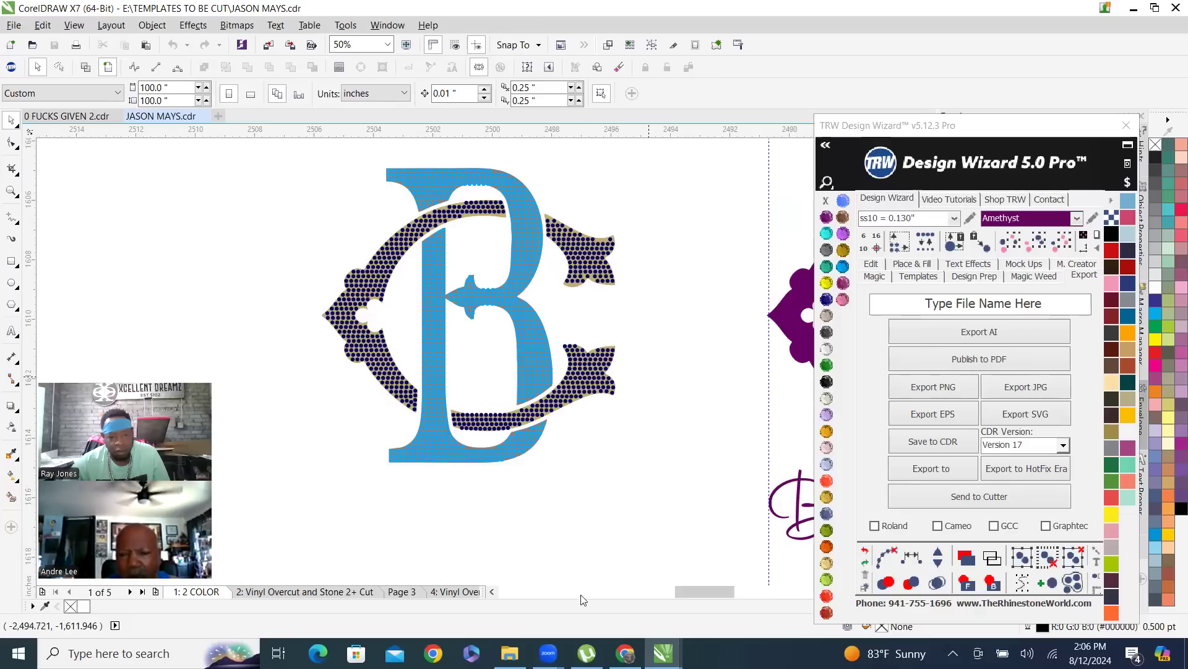
{"action": "mouse_move", "coordinate": [549, 653]}
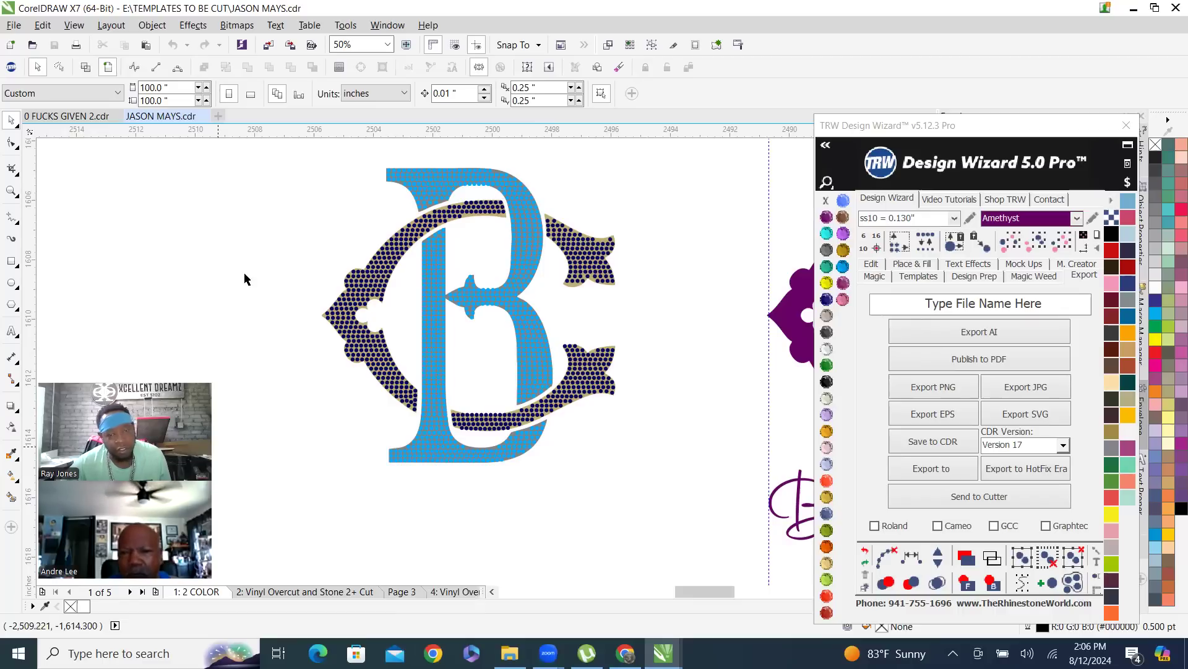
{"action": "key", "text": "F3"}
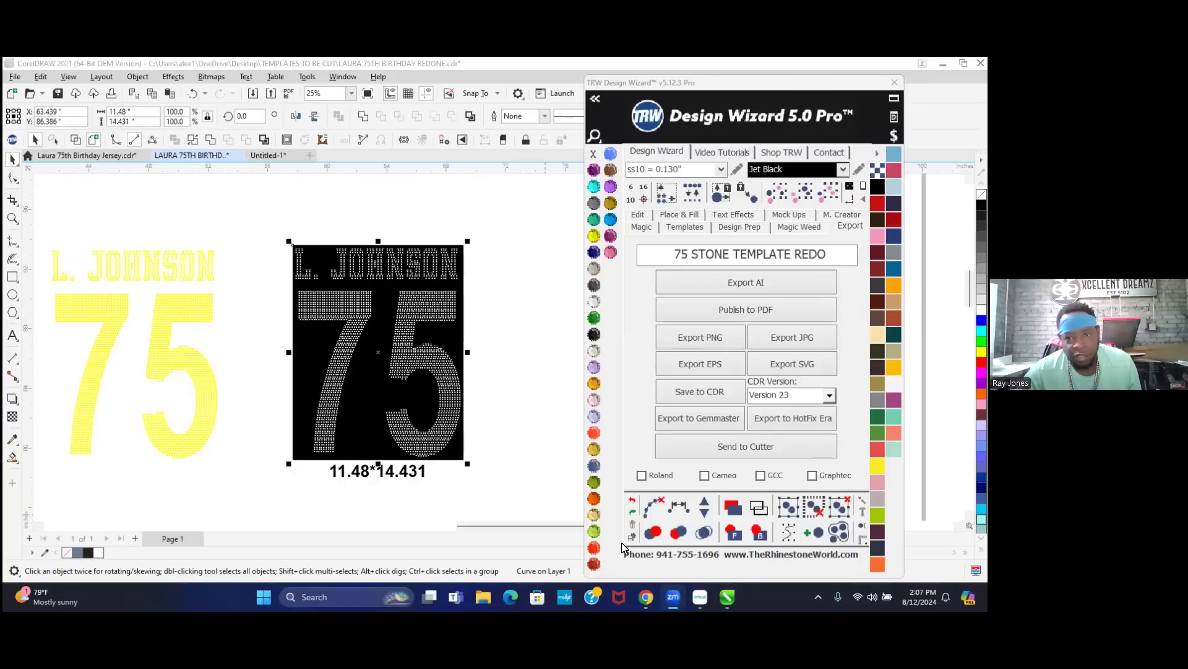
- Minimize the CorelDRAW window and dismiss the taskbar previews to reveal the desktop
{"action": "left_click", "coordinate": [941, 64]}
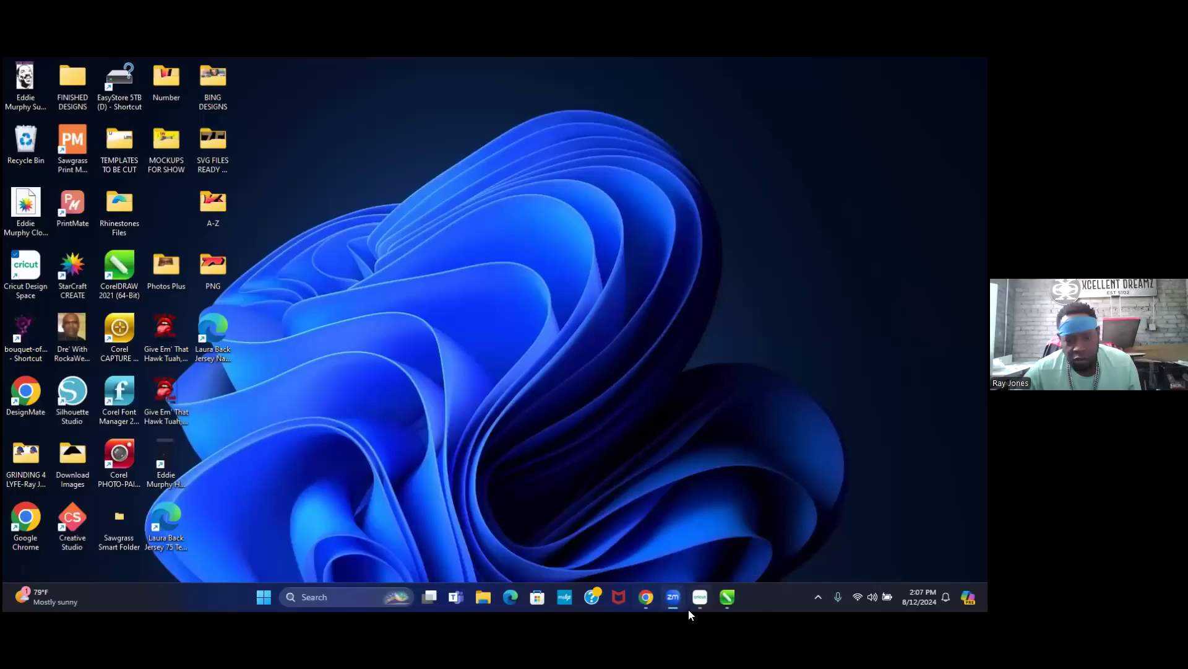
{"action": "mouse_move", "coordinate": [662, 599]}
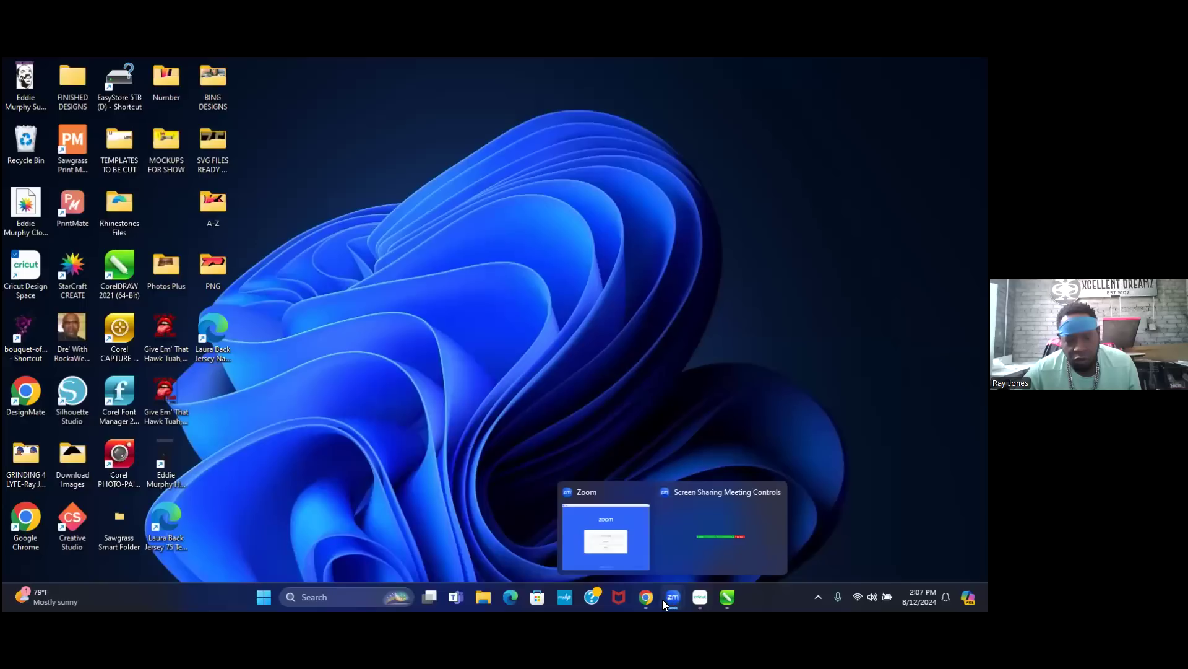
{"action": "left_click", "coordinate": [649, 543]}
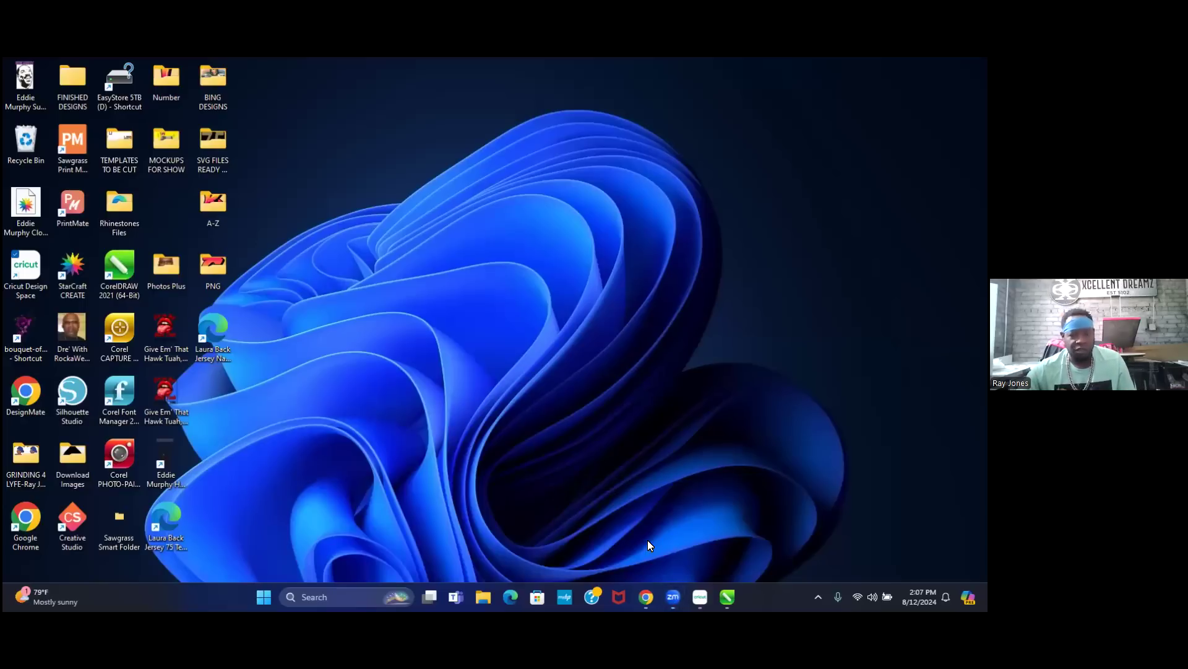
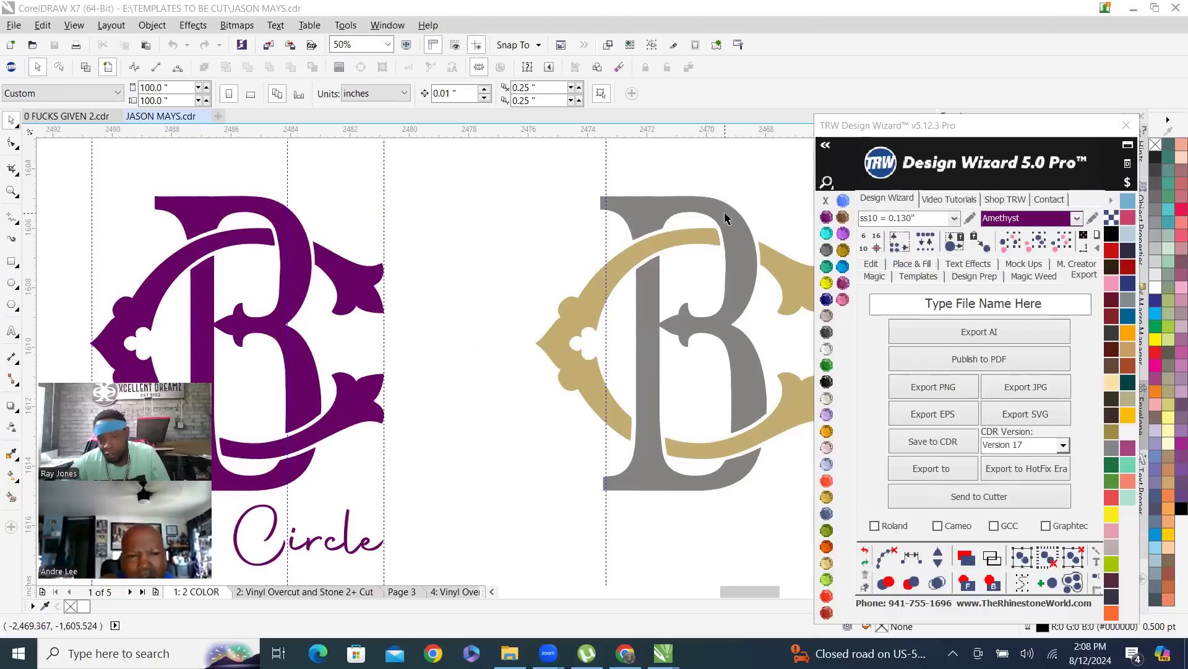
- On Page 3, drag a copy of the rhinestone BC monogram below the original
{"action": "scroll", "coordinate": [480, 286], "scroll_direction": "down", "scroll_amount": 3}
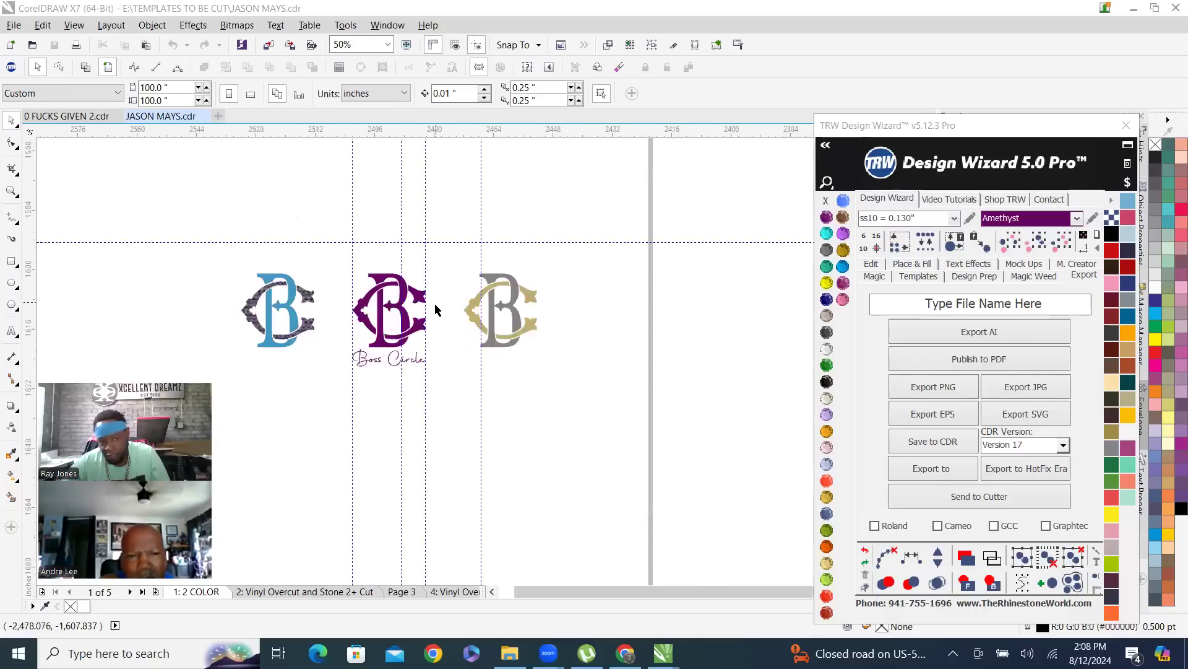
{"action": "scroll", "coordinate": [545, 296], "scroll_direction": "up", "scroll_amount": 3}
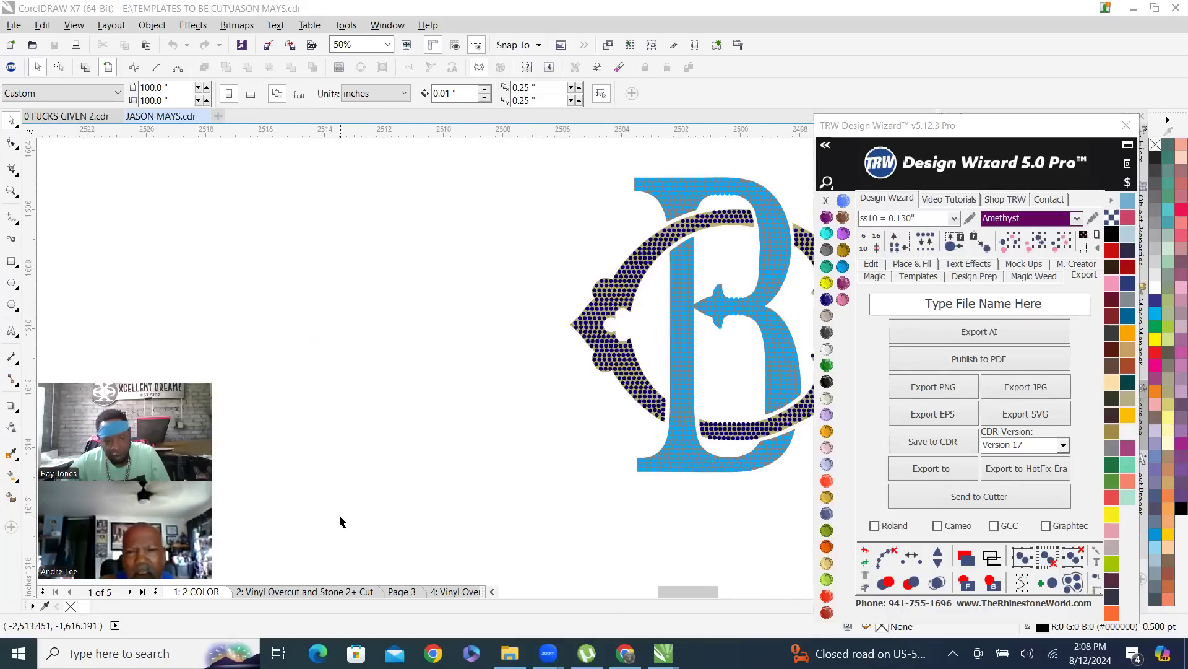
{"action": "left_click", "coordinate": [398, 589]}
{"action": "scroll", "coordinate": [503, 292], "scroll_direction": "down", "scroll_amount": 2}
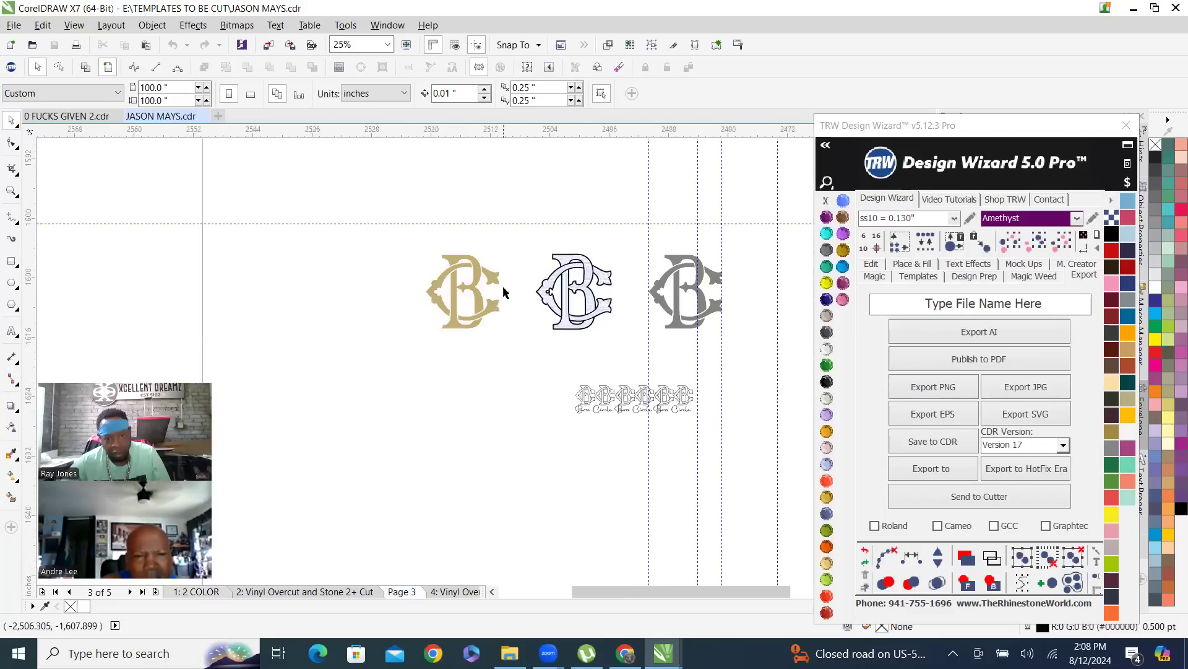
{"action": "scroll", "coordinate": [610, 284], "scroll_direction": "up", "scroll_amount": 4}
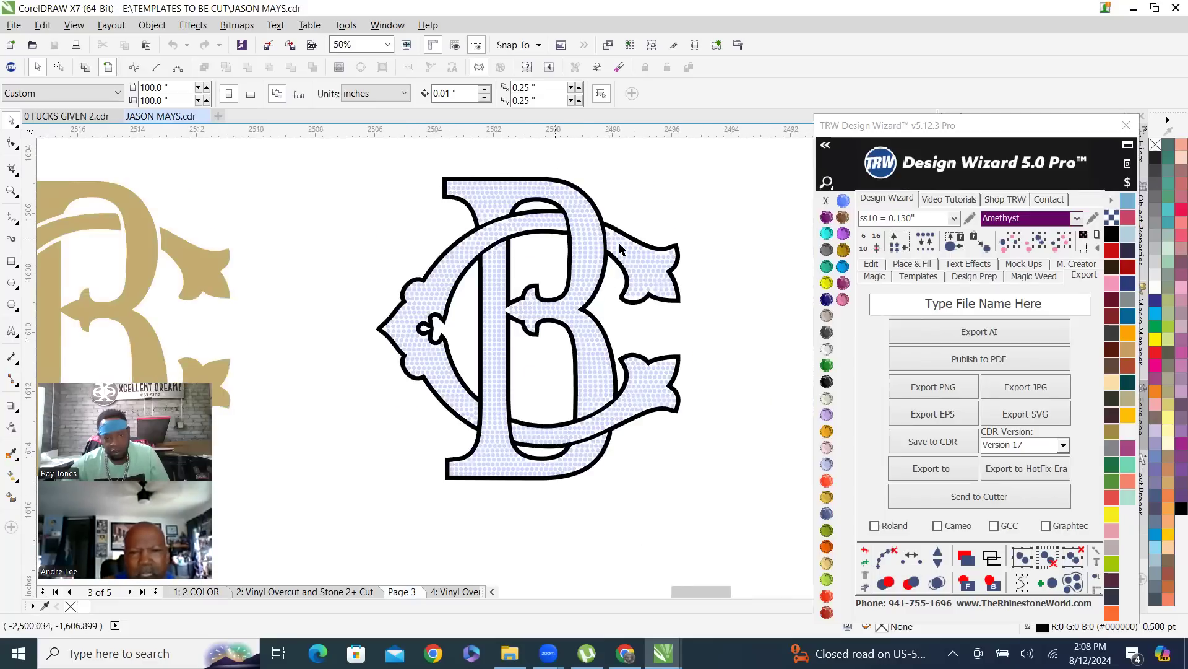
{"action": "scroll", "coordinate": [621, 249], "scroll_direction": "down", "scroll_amount": 2}
{"action": "scroll", "coordinate": [616, 250], "scroll_direction": "up", "scroll_amount": 2}
{"action": "scroll", "coordinate": [616, 248], "scroll_direction": "down", "scroll_amount": 4}
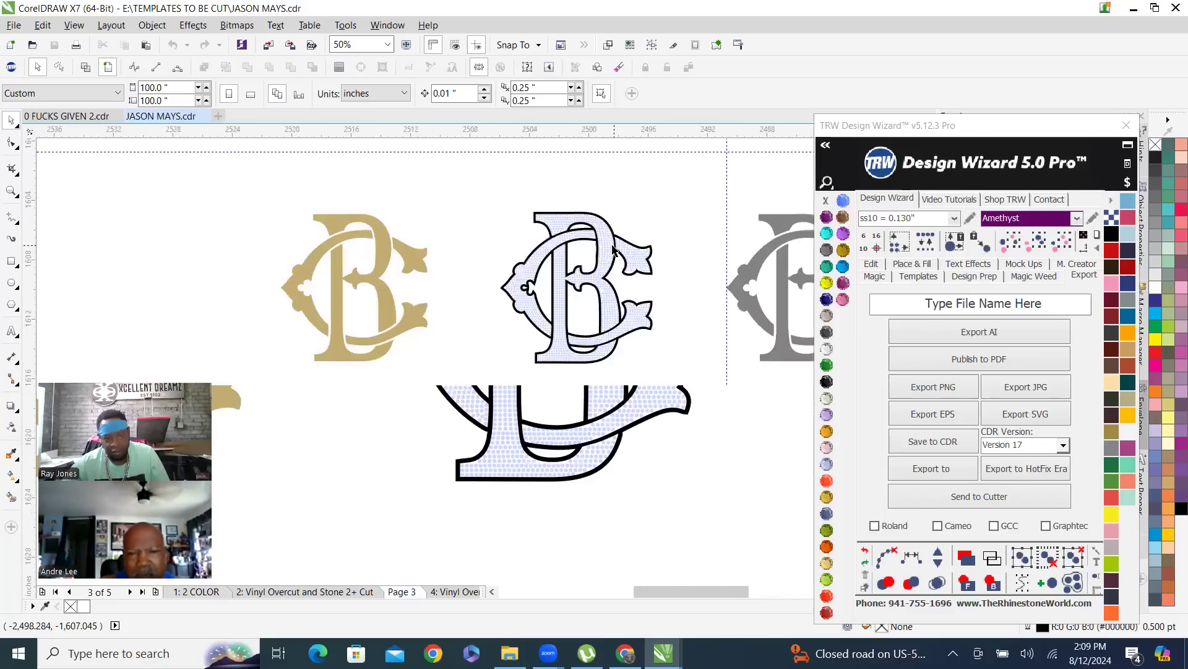
{"action": "scroll", "coordinate": [616, 243], "scroll_direction": "up", "scroll_amount": 2}
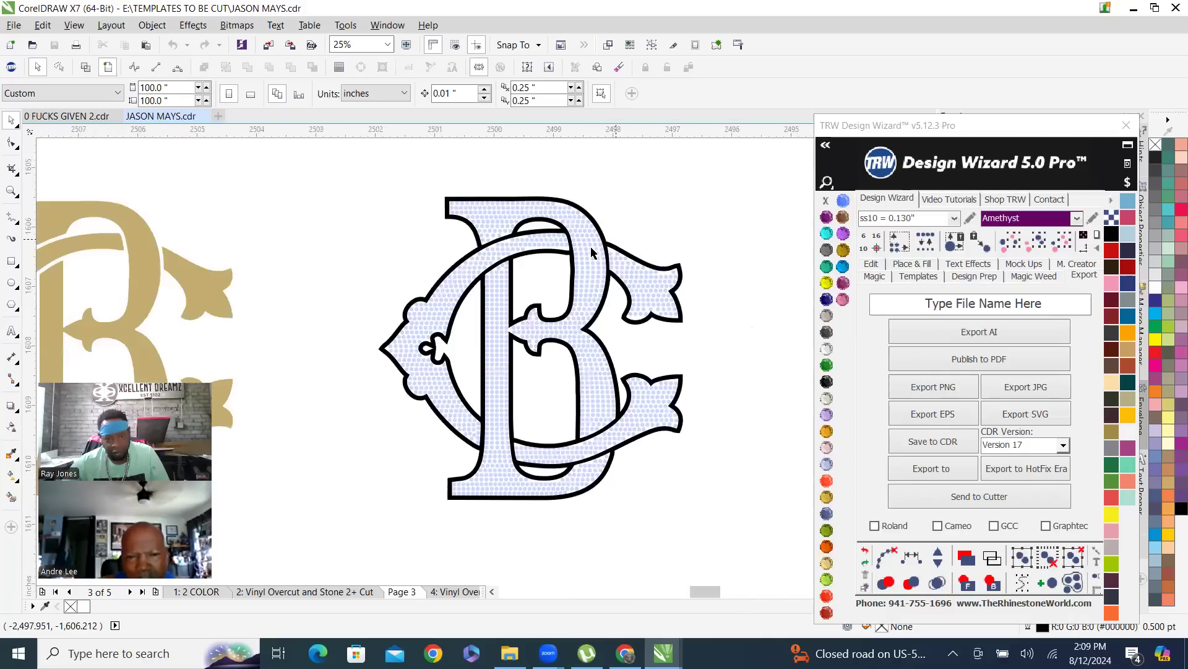
{"action": "scroll", "coordinate": [591, 251], "scroll_direction": "up", "scroll_amount": 2}
{"action": "scroll", "coordinate": [591, 248], "scroll_direction": "down", "scroll_amount": 2}
{"action": "left_click", "coordinate": [567, 271]}
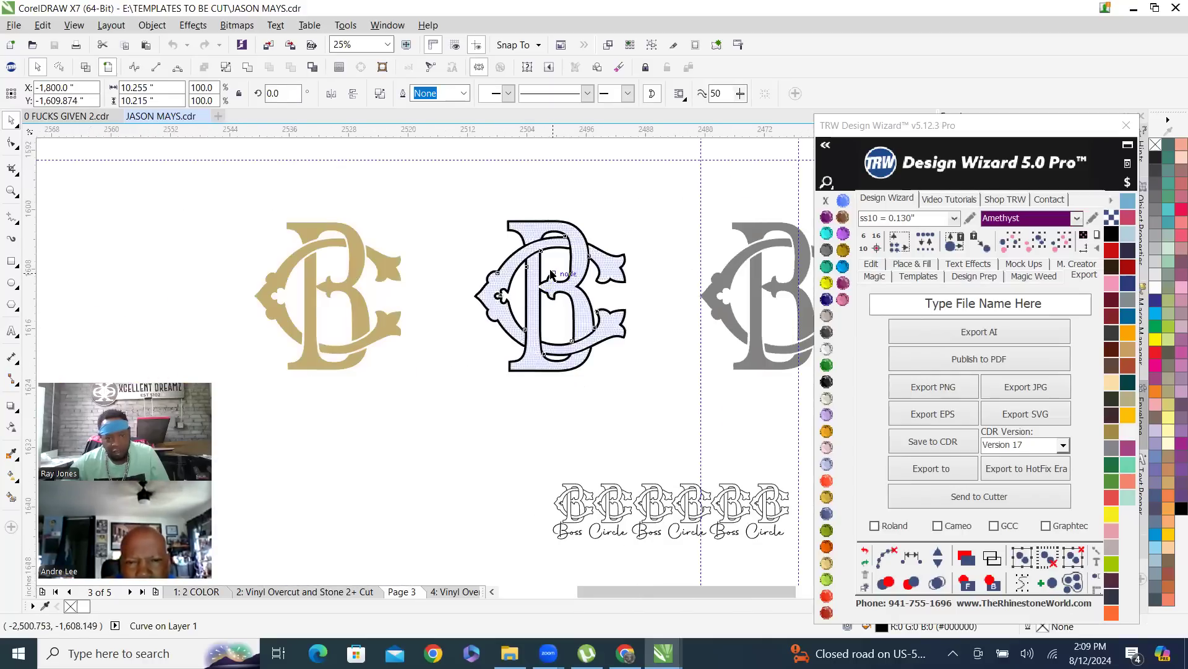
{"action": "scroll", "coordinate": [543, 286], "scroll_direction": "up", "scroll_amount": 1}
{"action": "scroll", "coordinate": [545, 293], "scroll_direction": "down", "scroll_amount": 1}
{"action": "left_click_drag", "start_coordinate": [566, 276], "coordinate": [408, 444]}
{"action": "scroll", "coordinate": [401, 431], "scroll_direction": "up", "scroll_amount": 2}
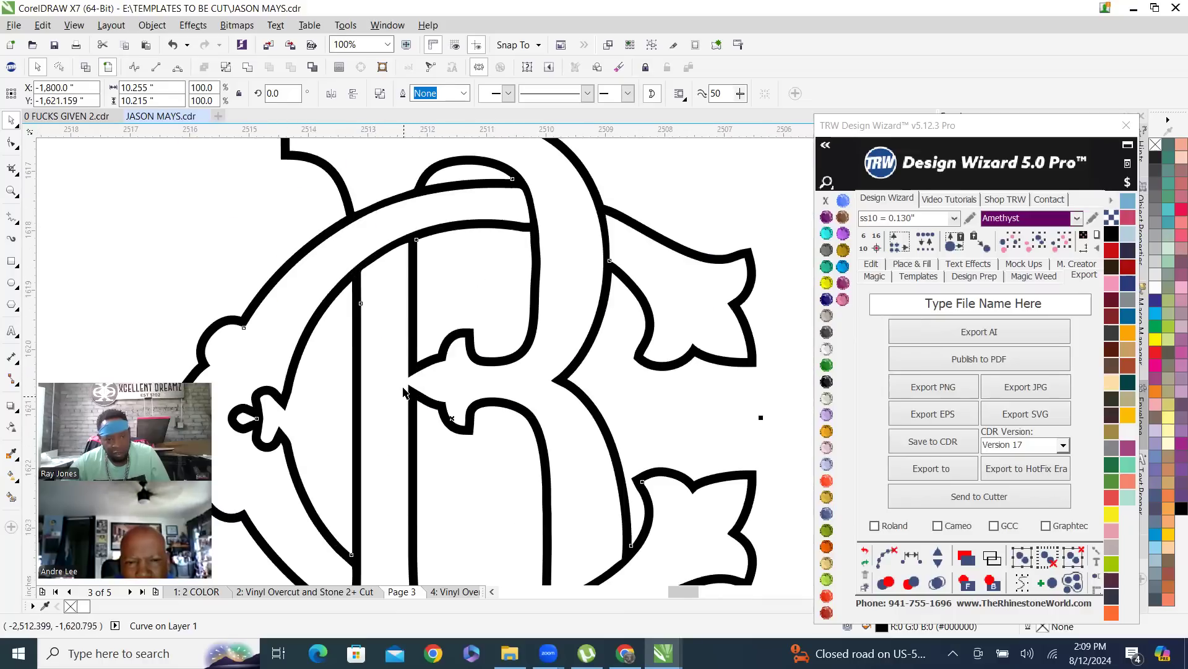
{"action": "scroll", "coordinate": [440, 348], "scroll_direction": "down", "scroll_amount": 2}
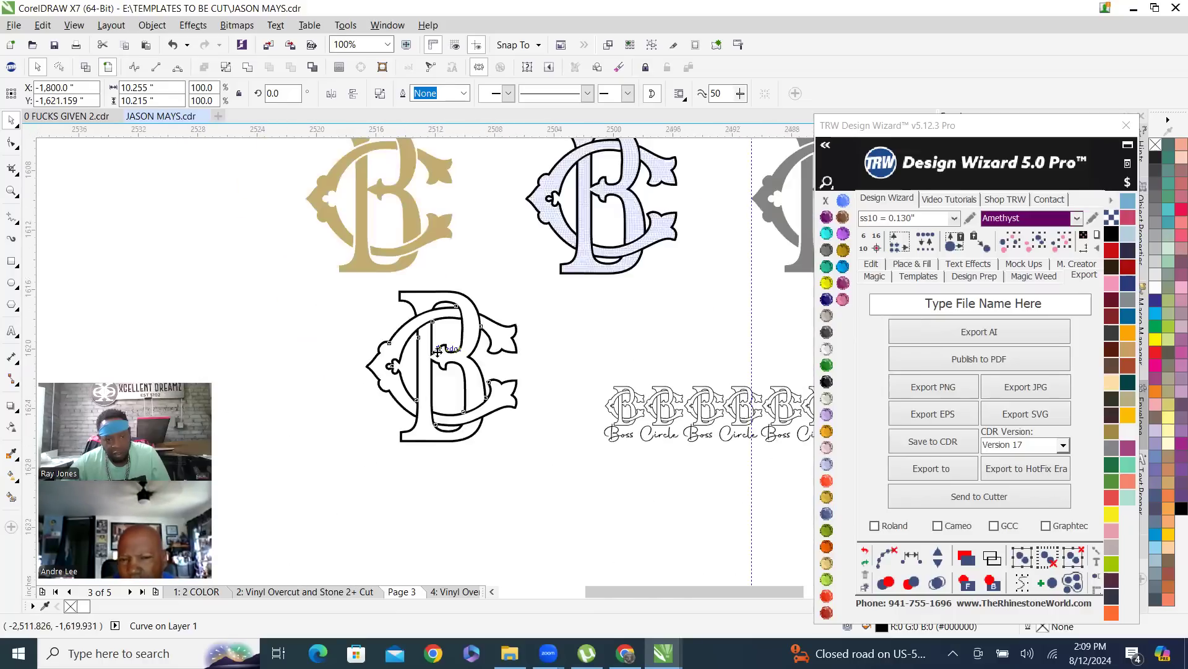
{"action": "scroll", "coordinate": [440, 349], "scroll_direction": "up", "scroll_amount": 1}
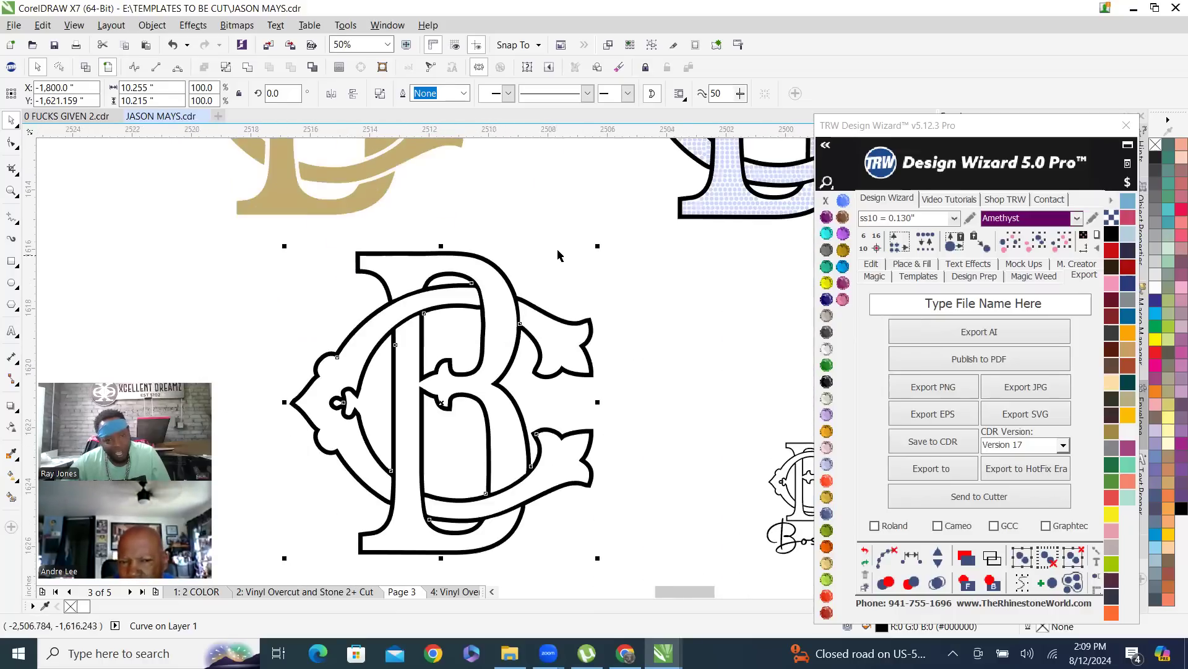
- Marquee-select the lower outlined BC copy and delete it
{"action": "left_click", "coordinate": [536, 232]}
{"action": "left_click_drag", "start_coordinate": [263, 237], "coordinate": [595, 549]}
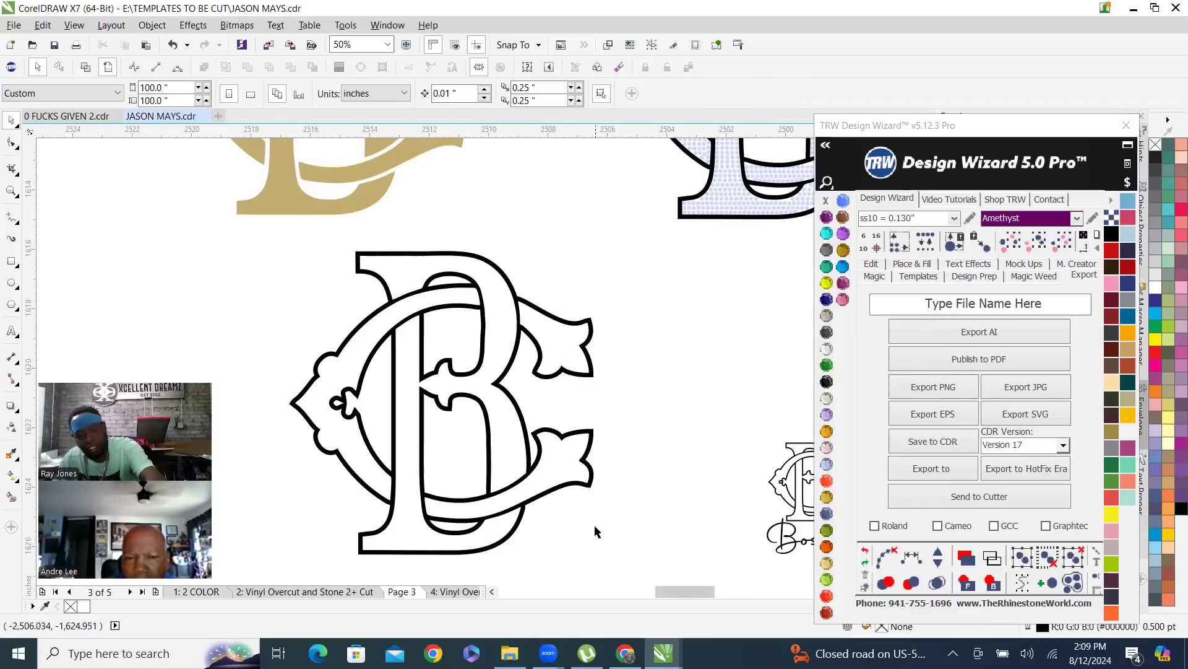
{"action": "scroll", "coordinate": [522, 312], "scroll_direction": "down", "scroll_amount": 1}
{"action": "left_click_drag", "start_coordinate": [357, 270], "coordinate": [587, 467]}
{"action": "key", "text": "Delete"}
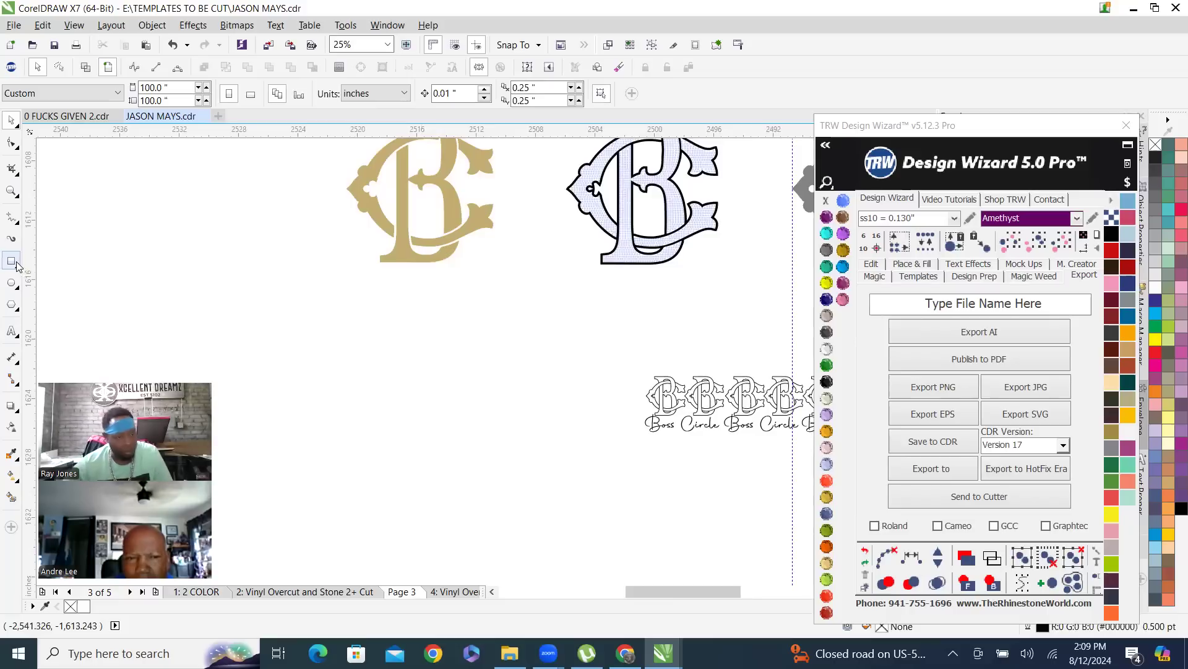
- Type 'LJ' below the BC monograms, scale it to about 7.8 in wide, then bring Chrome forward
{"action": "left_click", "coordinate": [11, 262]}
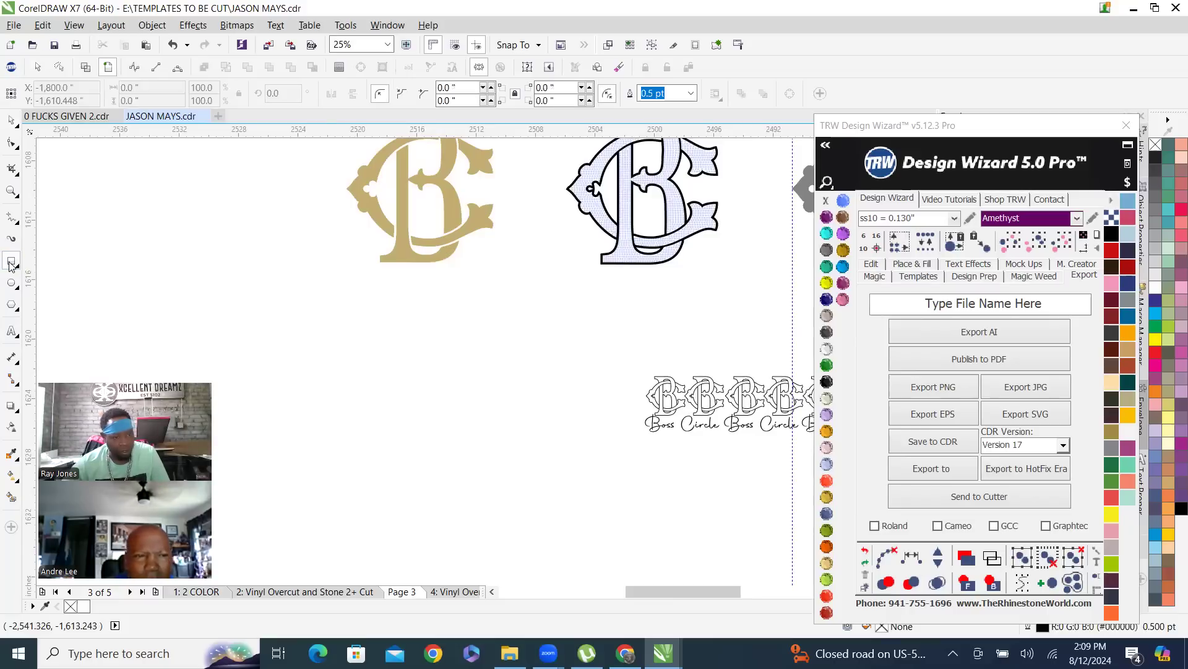
{"action": "left_click", "coordinate": [11, 331]}
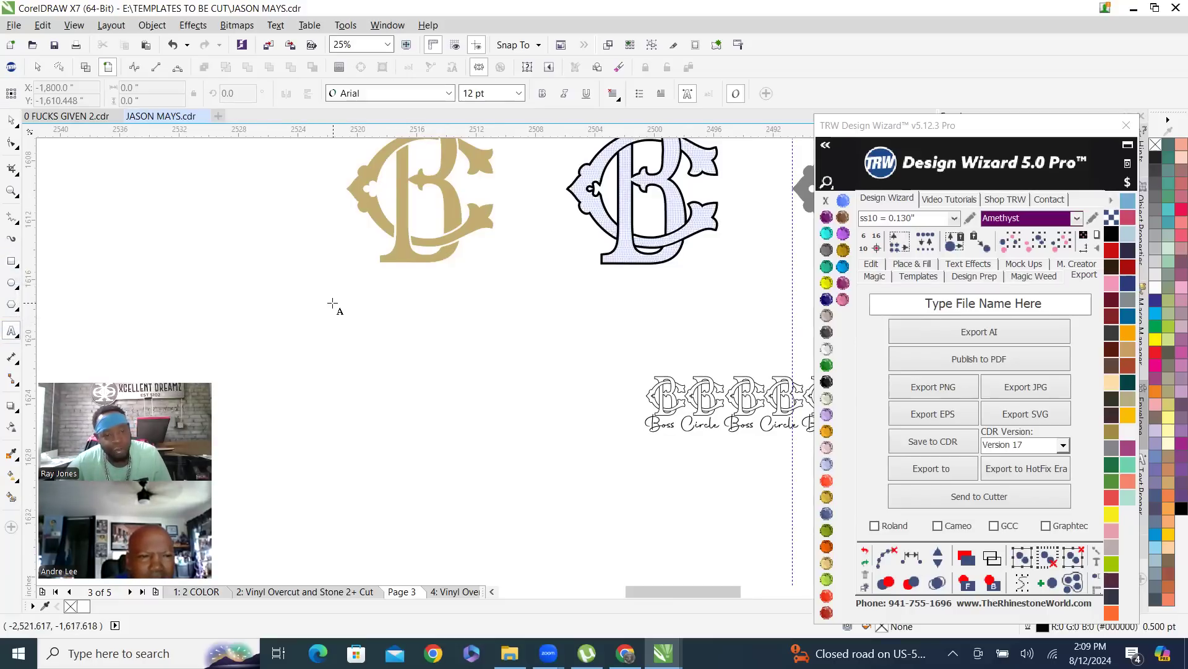
{"action": "left_click", "coordinate": [319, 347]}
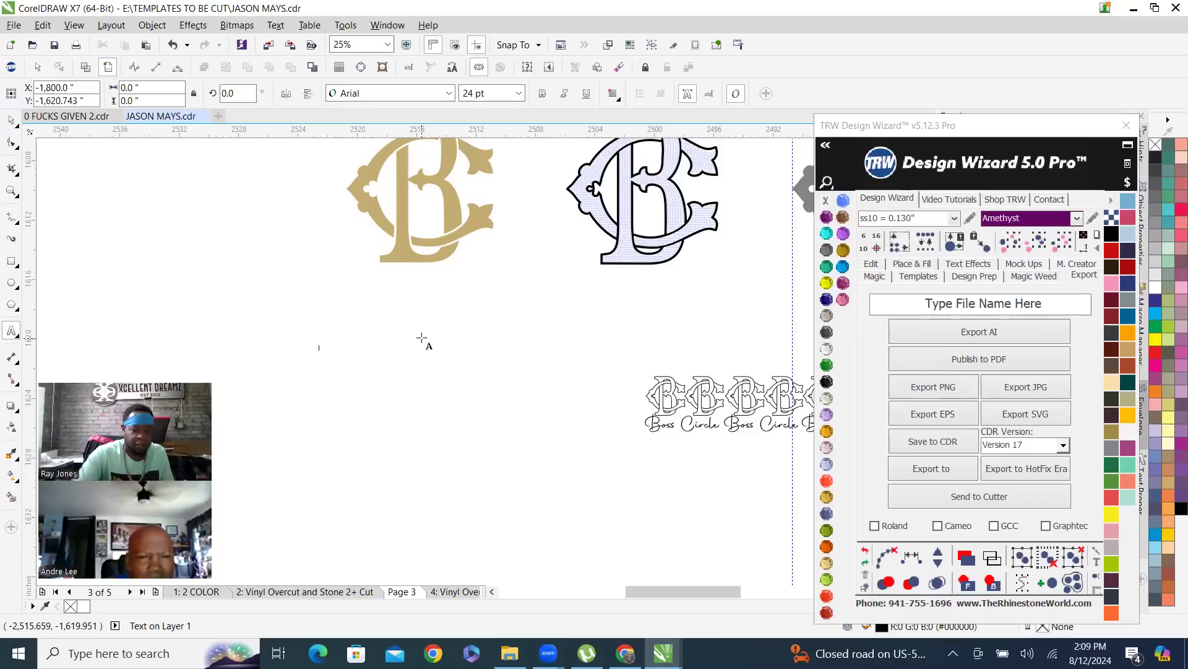
{"action": "type", "text": "L"}
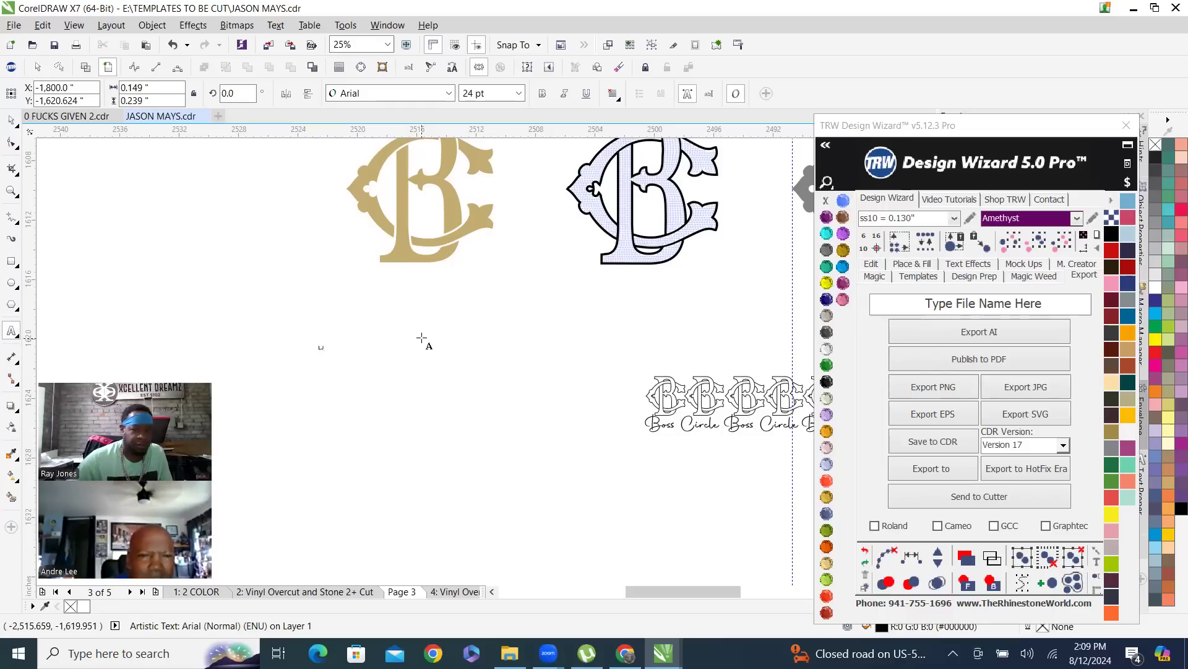
{"action": "type", "text": "J"}
{"action": "scroll", "coordinate": [322, 341], "scroll_direction": "up", "scroll_amount": 2}
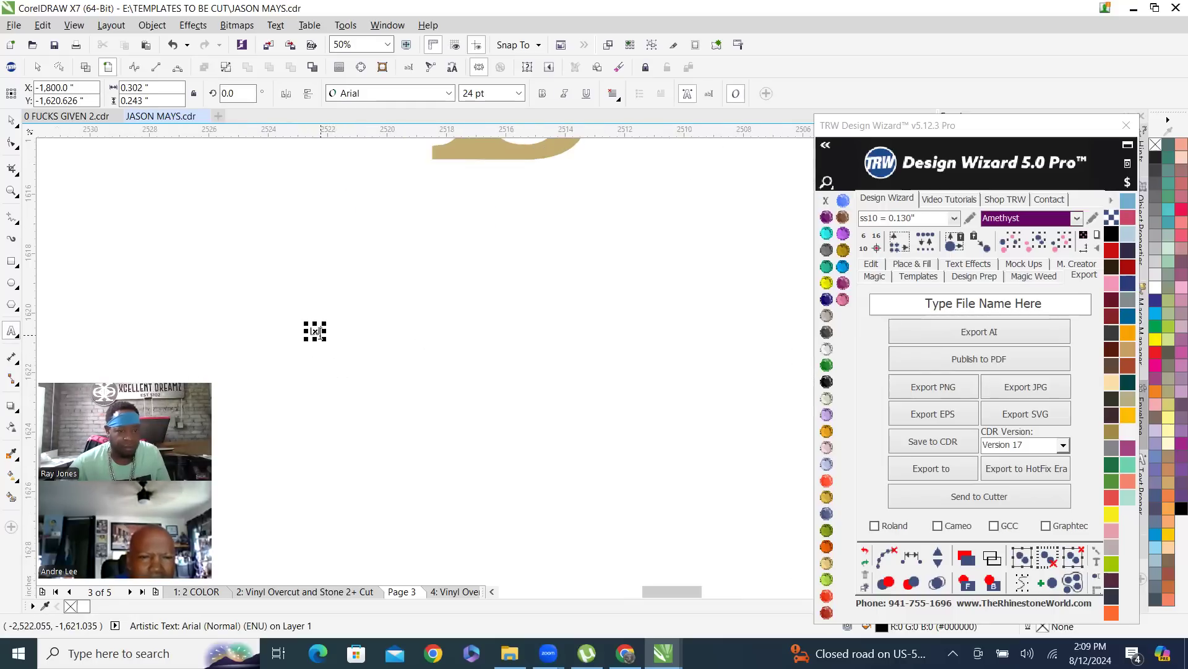
{"action": "key", "text": "Escape"}
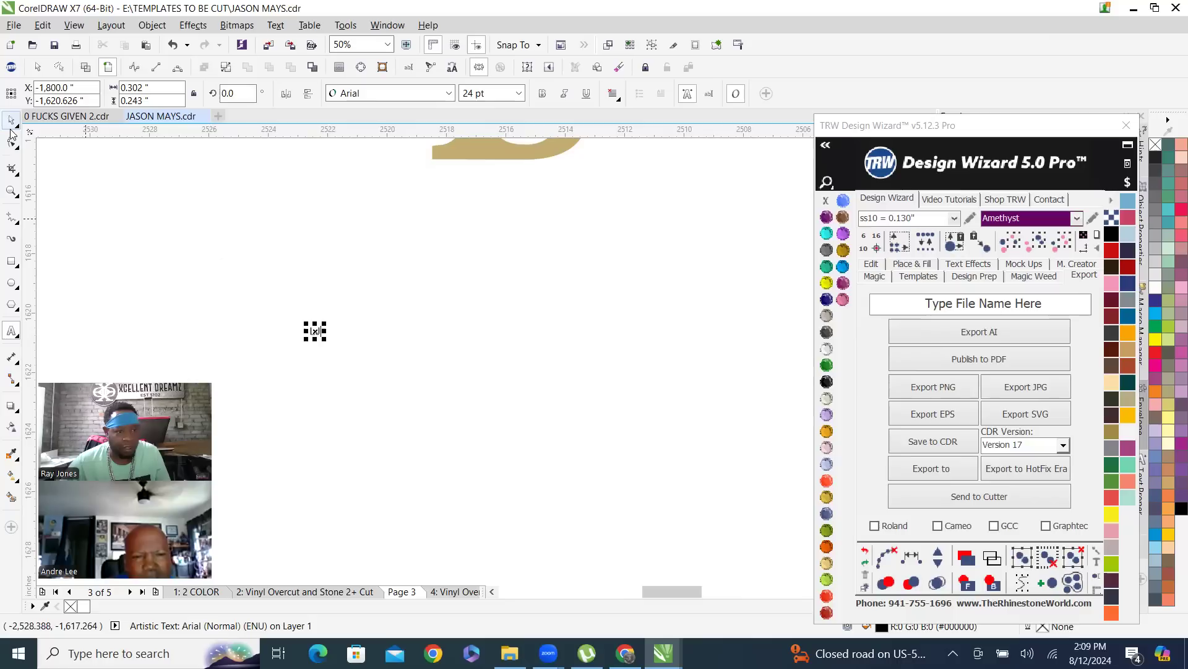
{"action": "left_click_drag", "start_coordinate": [324, 339], "coordinate": [595, 369]}
{"action": "scroll", "coordinate": [578, 425], "scroll_direction": "down", "scroll_amount": 1}
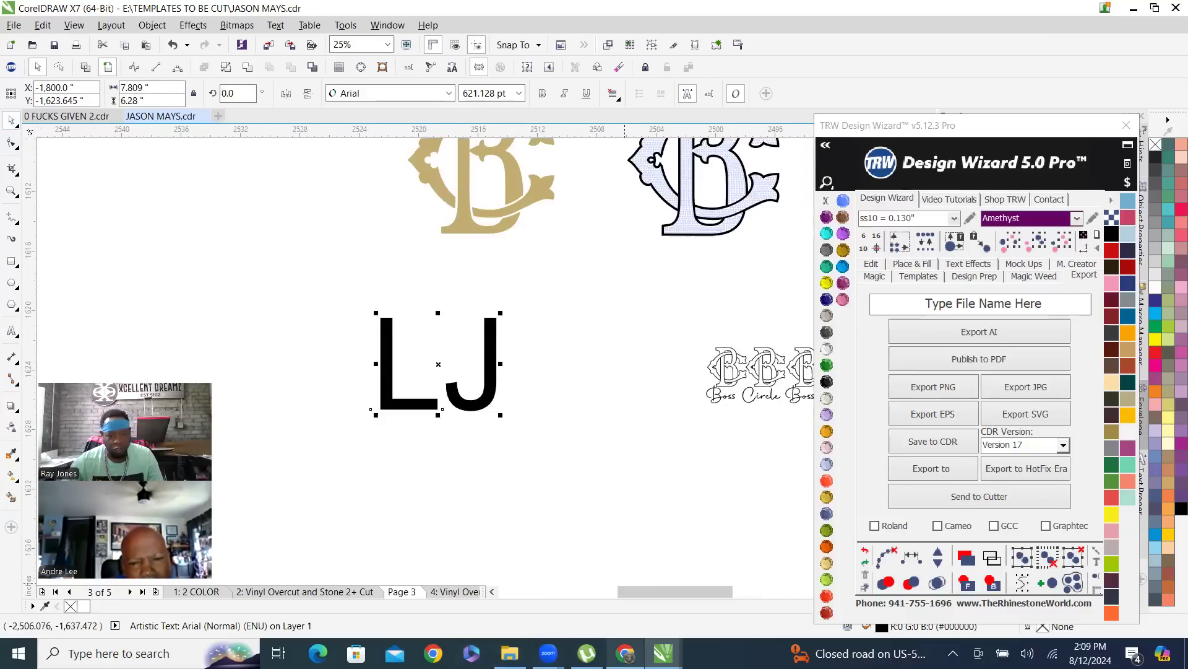
{"action": "left_click", "coordinate": [626, 651]}
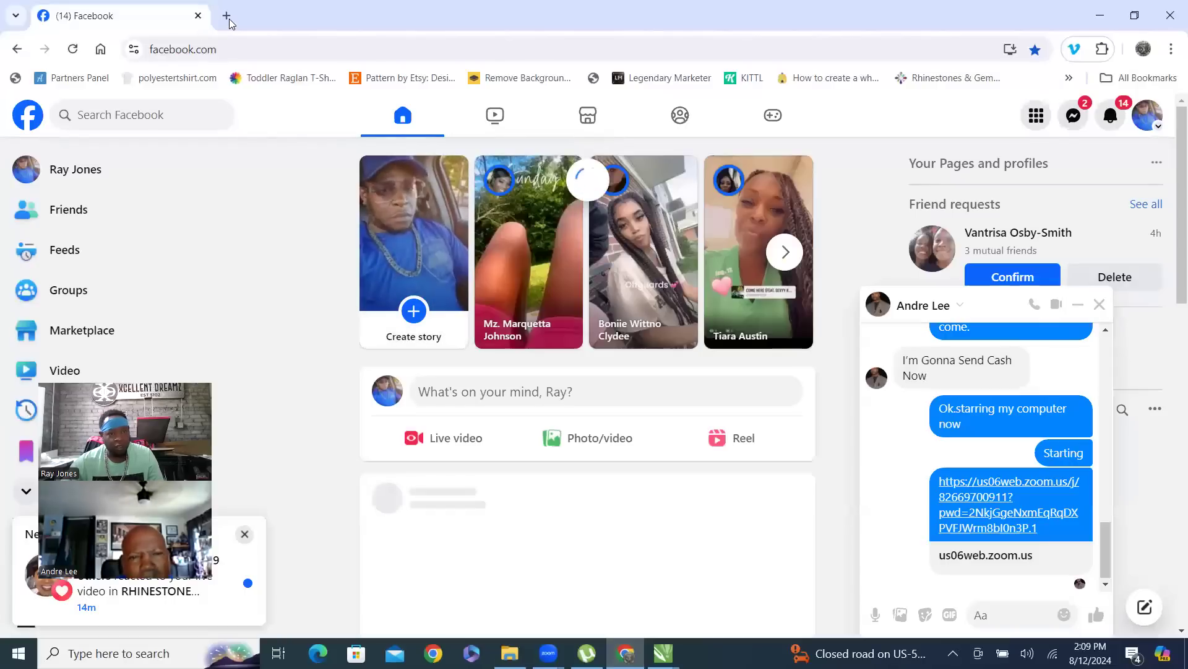
- Search Google for 'LJ MONOGRAM LETTERS' in a new tab
{"action": "left_click", "coordinate": [227, 16]}
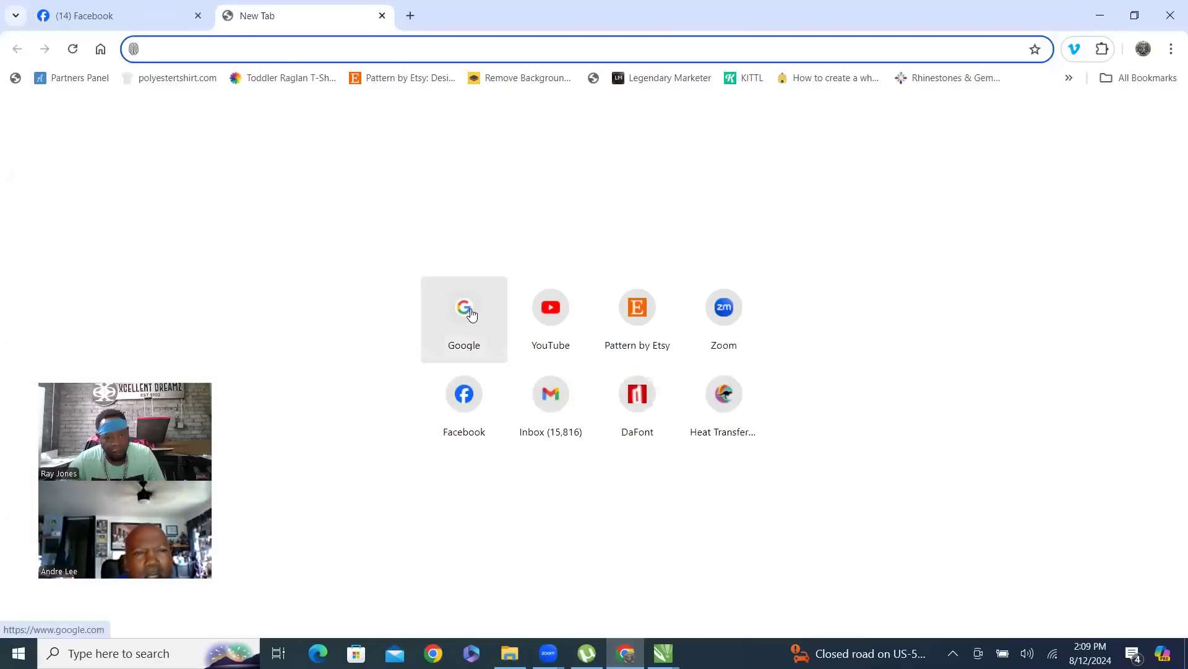
{"action": "left_click", "coordinate": [466, 309]}
{"action": "left_click", "coordinate": [468, 290]}
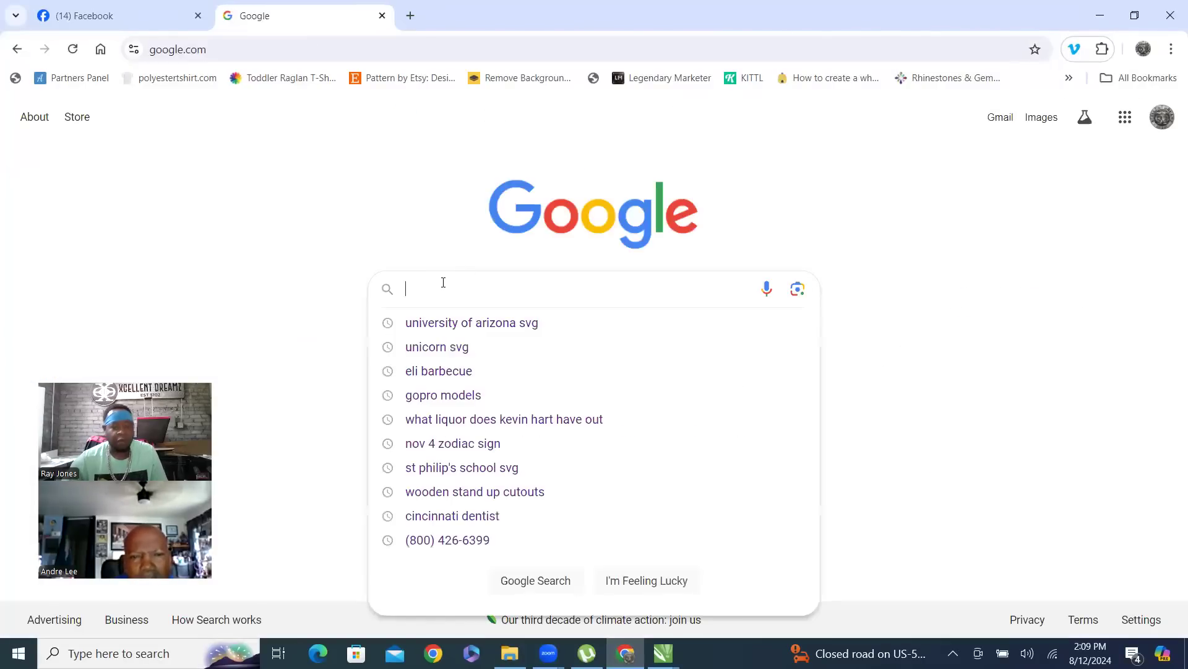
{"action": "type", "text": "LJ MONGO"}
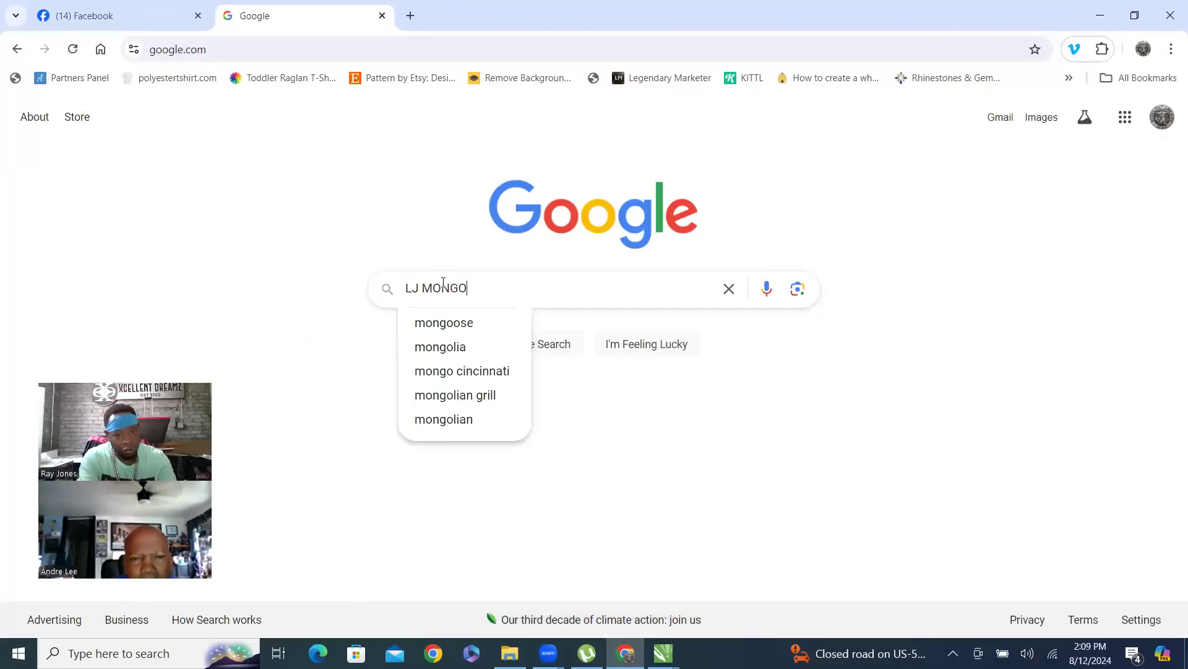
{"action": "key", "text": "BackSpace"}
{"action": "key", "text": "BackSpace"}
{"action": "type", "text": "OGRAM L"}
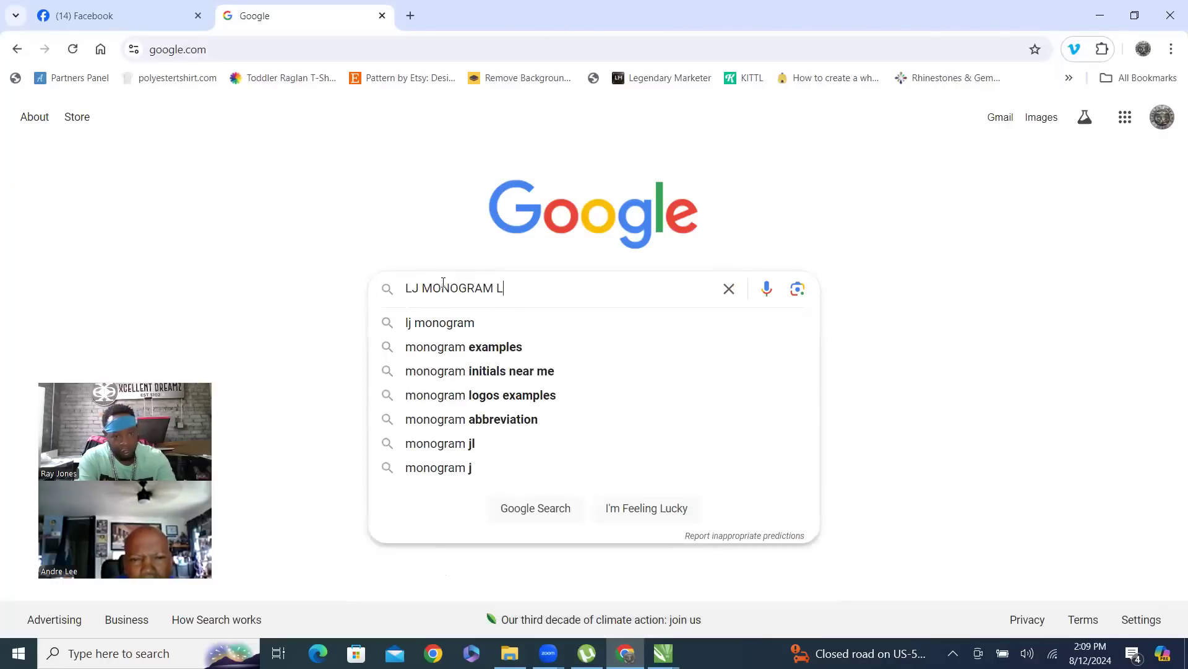
{"action": "type", "text": "ETTERS"}
{"action": "key", "text": "Return"}
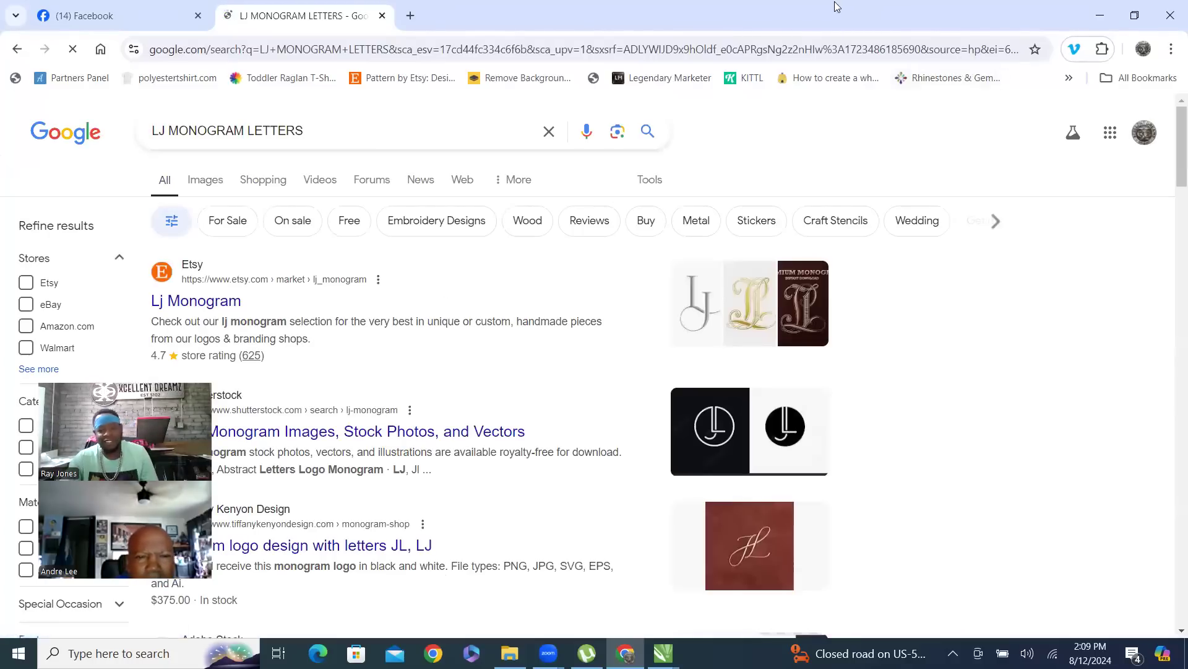
- Show image results for the LJ search and preview the black-and-white LJ logo
{"action": "left_click", "coordinate": [208, 181]}
{"action": "scroll", "coordinate": [842, 342], "scroll_direction": "down", "scroll_amount": 6}
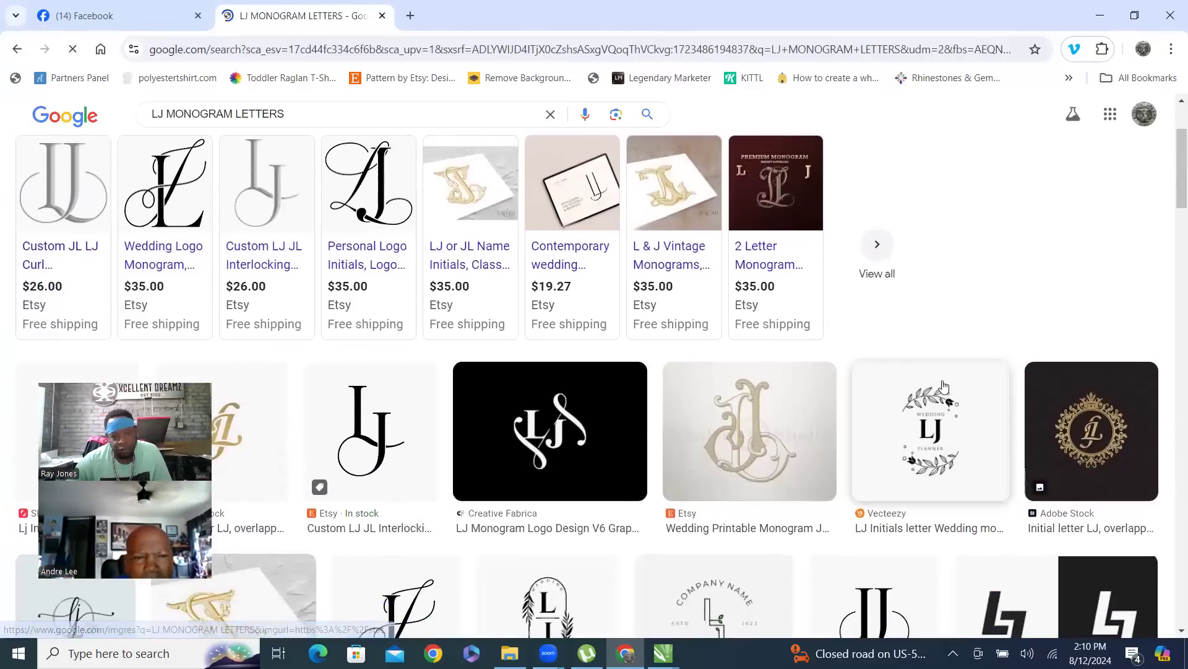
{"action": "scroll", "coordinate": [966, 328], "scroll_direction": "down", "scroll_amount": 1}
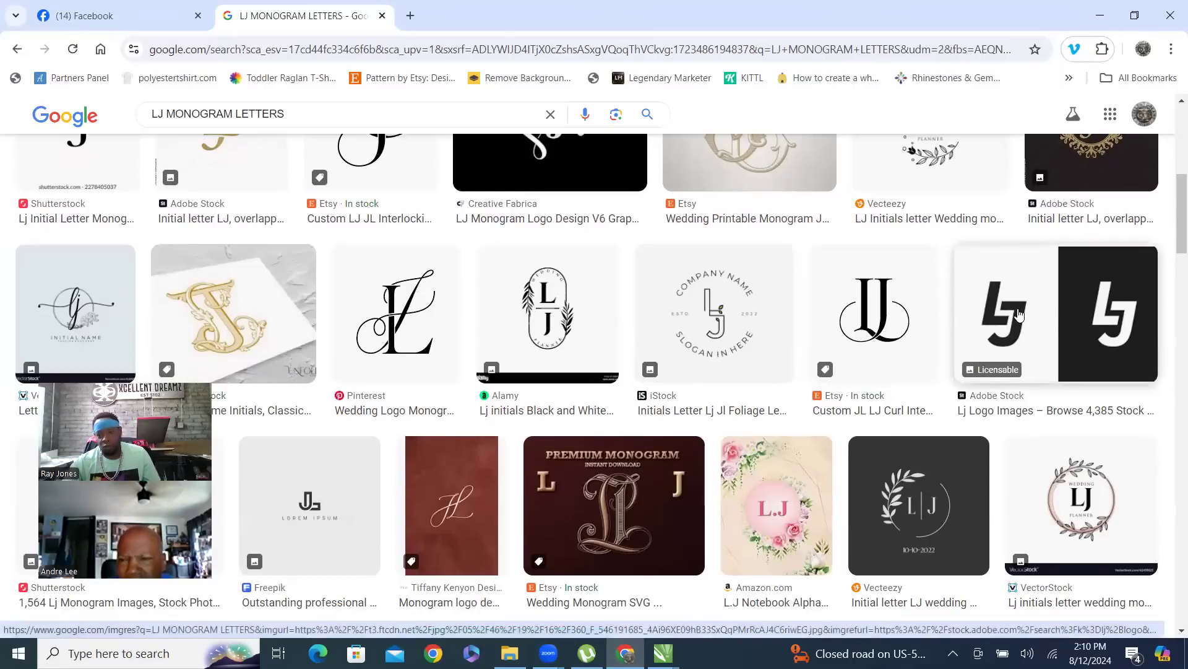
{"action": "left_click", "coordinate": [1019, 314]}
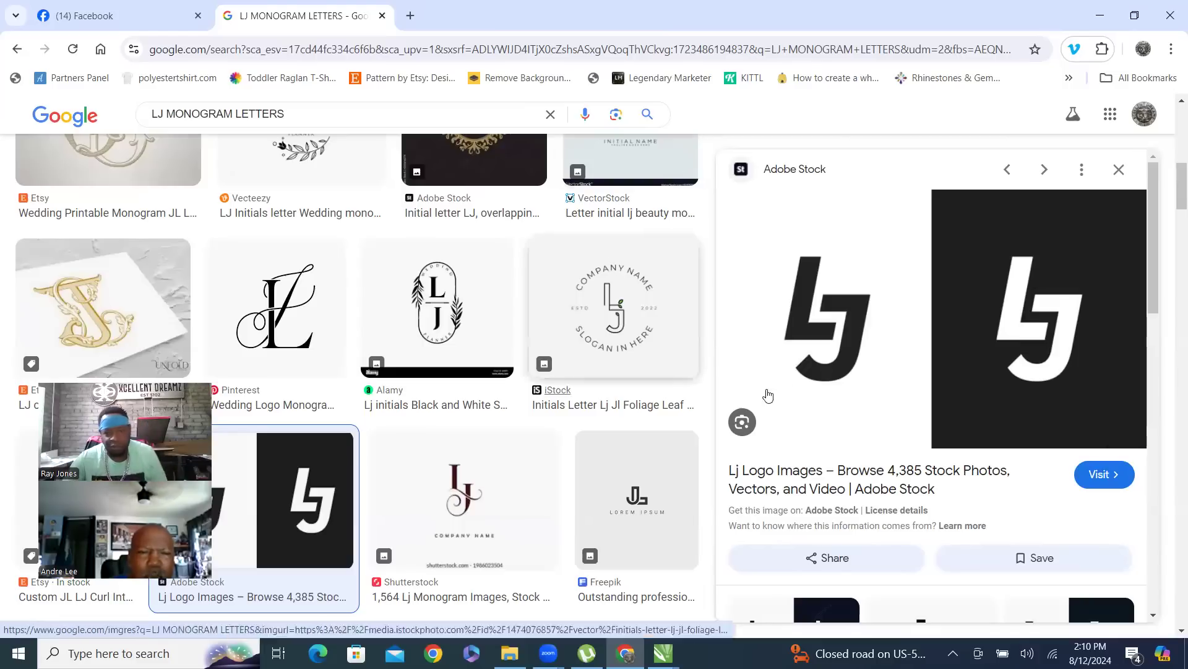
{"action": "scroll", "coordinate": [695, 398], "scroll_direction": "up", "scroll_amount": 4}
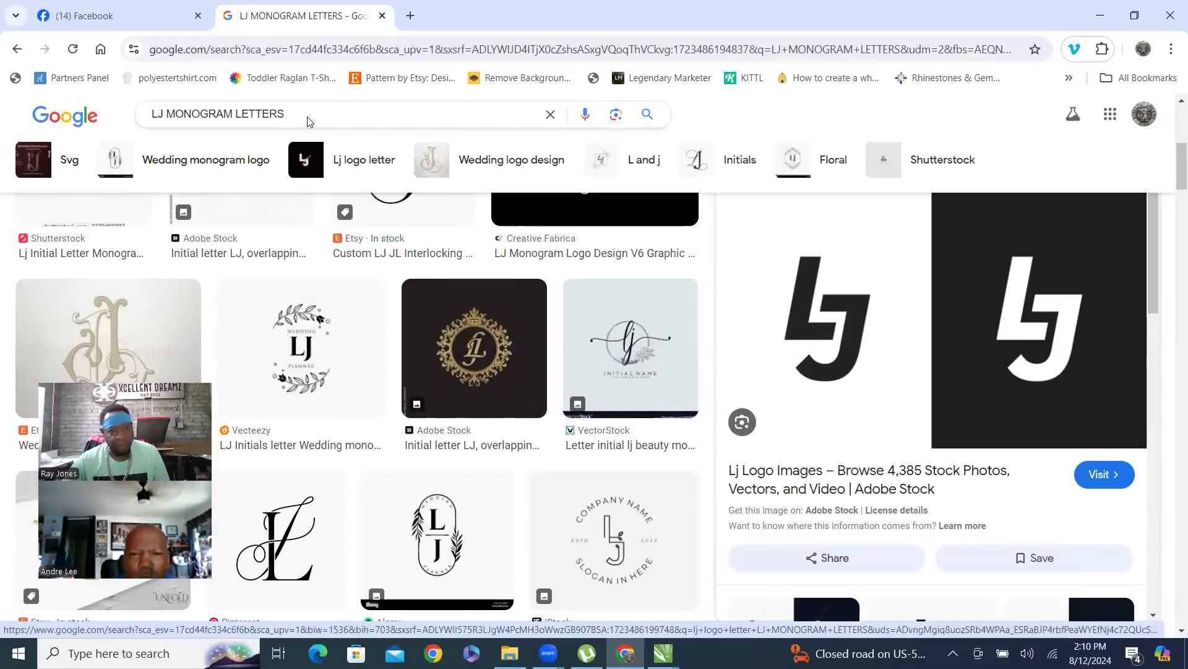
- Change the query to 'DP MONOGRAM LETTERS' and scroll through the DP monogram results
{"action": "left_click", "coordinate": [311, 116]}
{"action": "key", "text": "ctrl+a"}
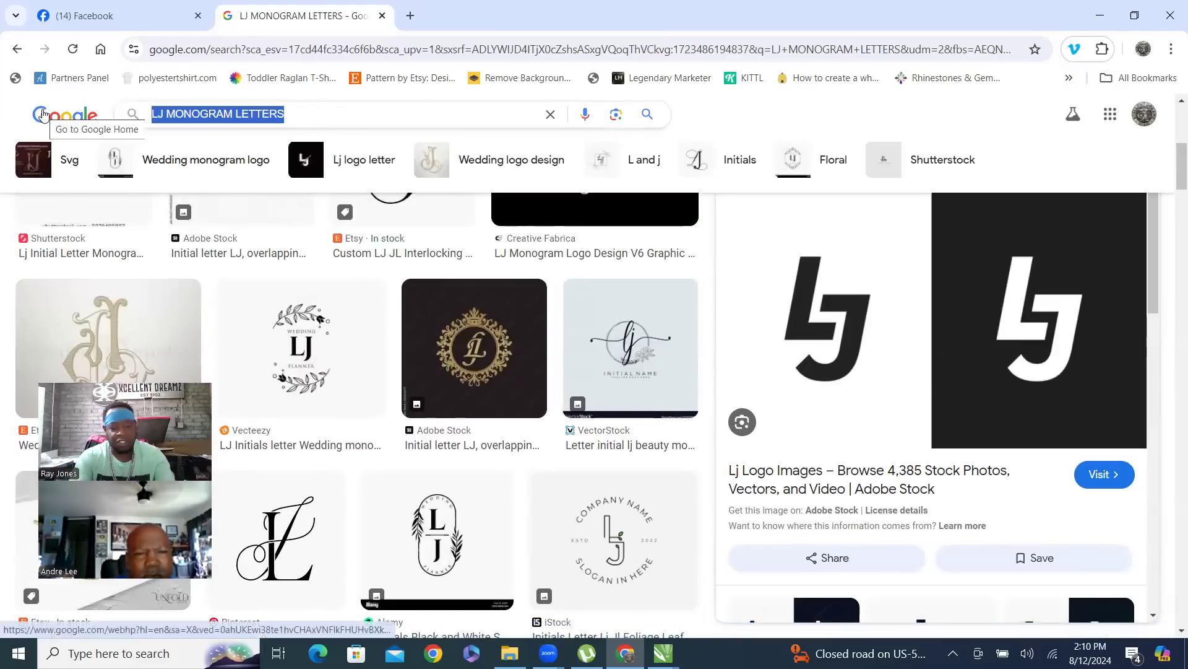
{"action": "left_click", "coordinate": [160, 115]}
{"action": "key", "text": "BackSpace"}
{"action": "key", "text": "BackSpace"}
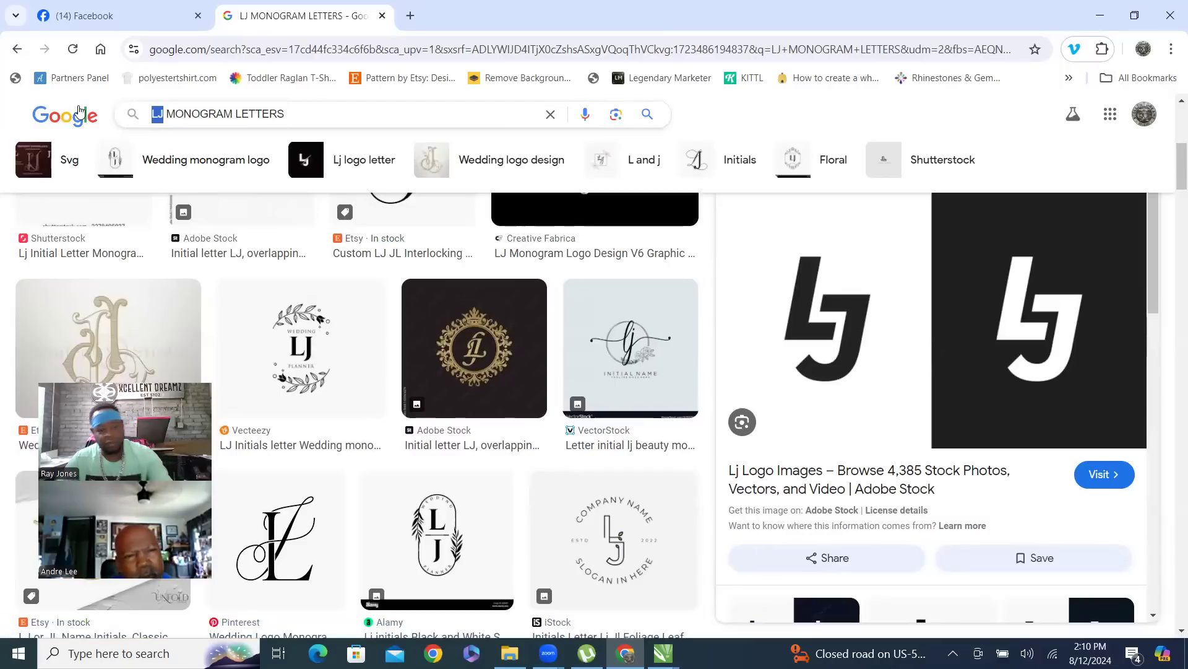
{"action": "type", "text": "DP"}
{"action": "left_click", "coordinate": [122, 99]}
{"action": "key", "text": "Return"}
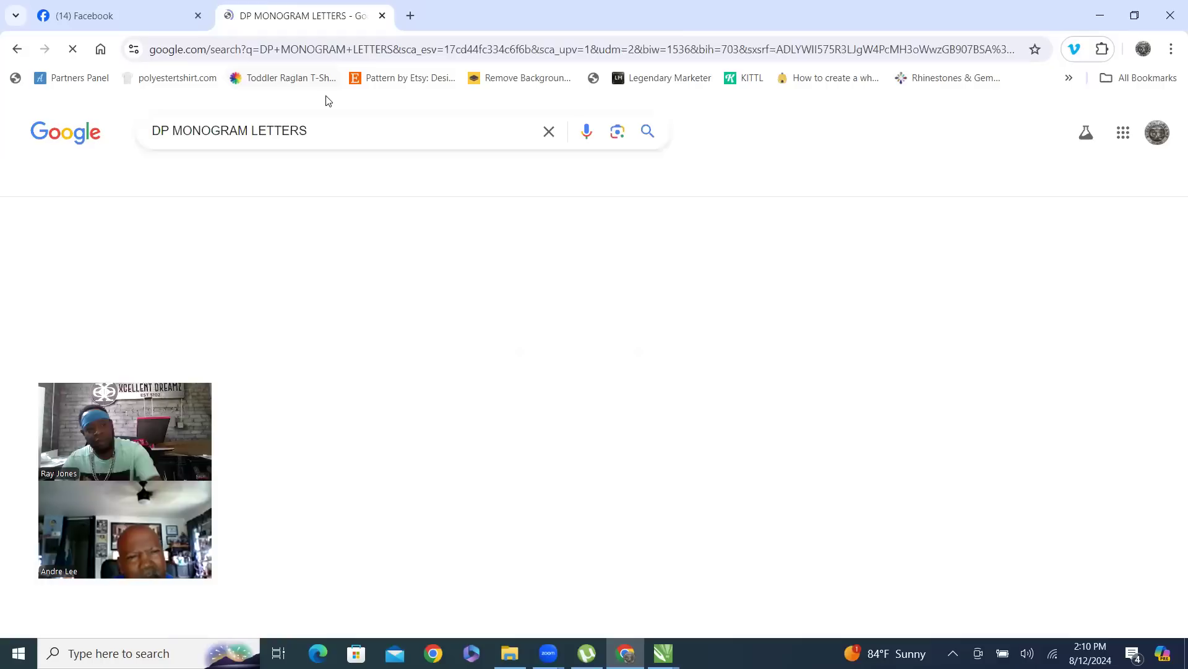
{"action": "scroll", "coordinate": [674, 247], "scroll_direction": "down", "scroll_amount": 1}
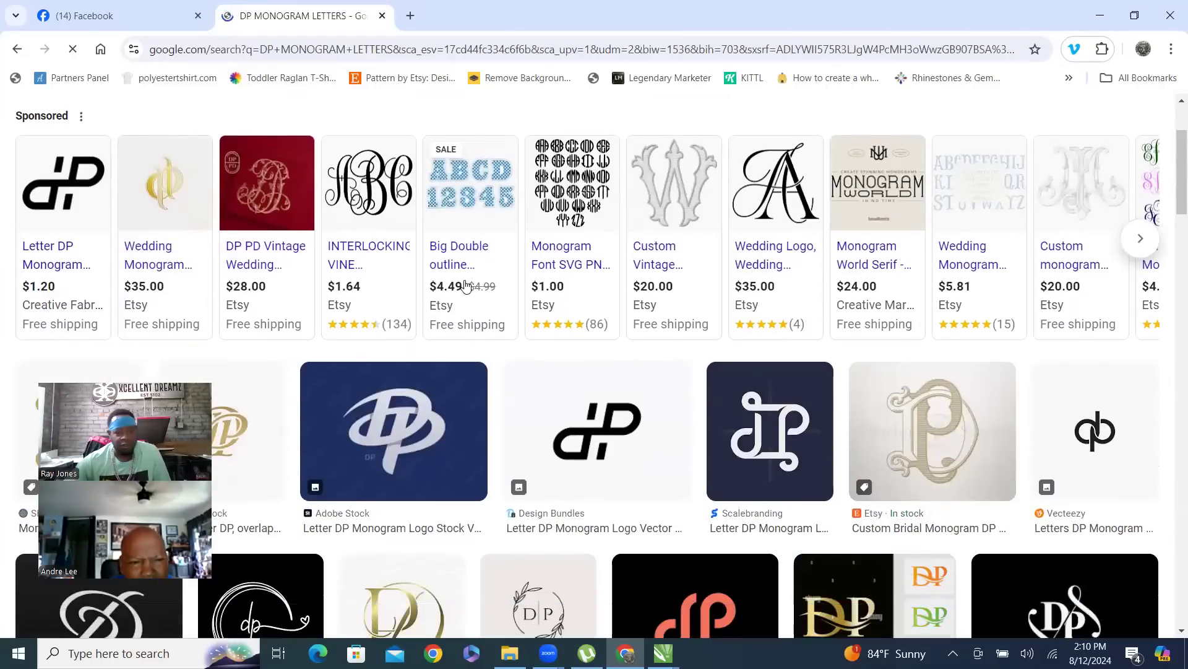
{"action": "scroll", "coordinate": [616, 263], "scroll_direction": "down", "scroll_amount": 1}
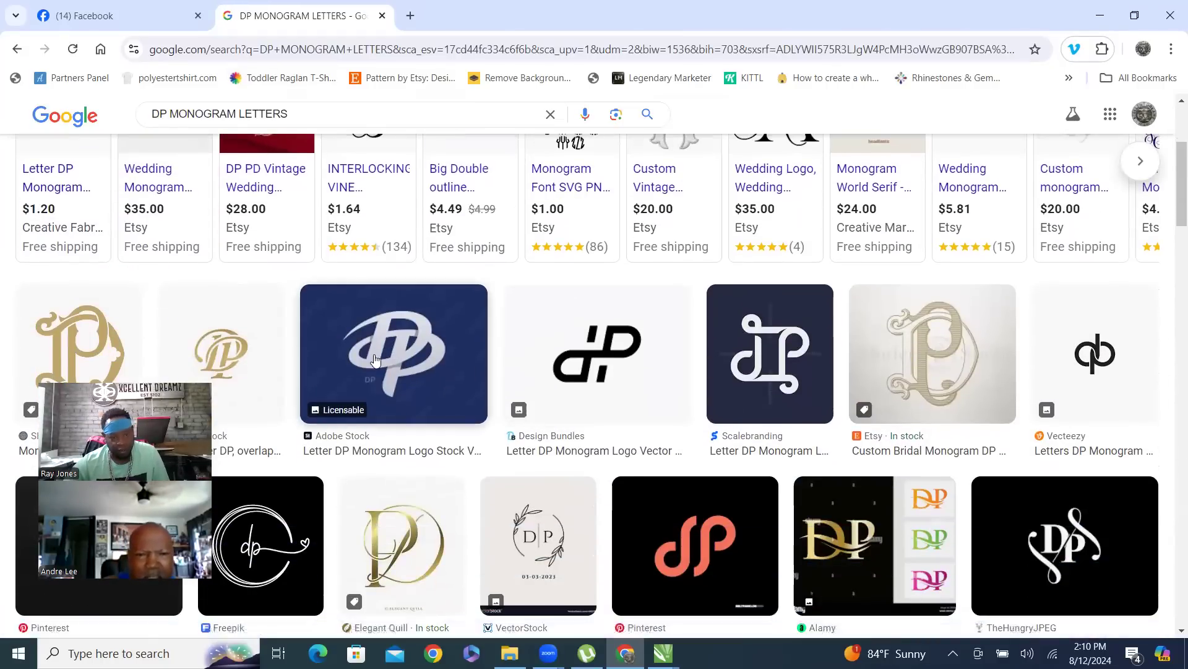
{"action": "scroll", "coordinate": [433, 344], "scroll_direction": "down", "scroll_amount": 3}
{"action": "scroll", "coordinate": [93, 290], "scroll_direction": "up", "scroll_amount": 2}
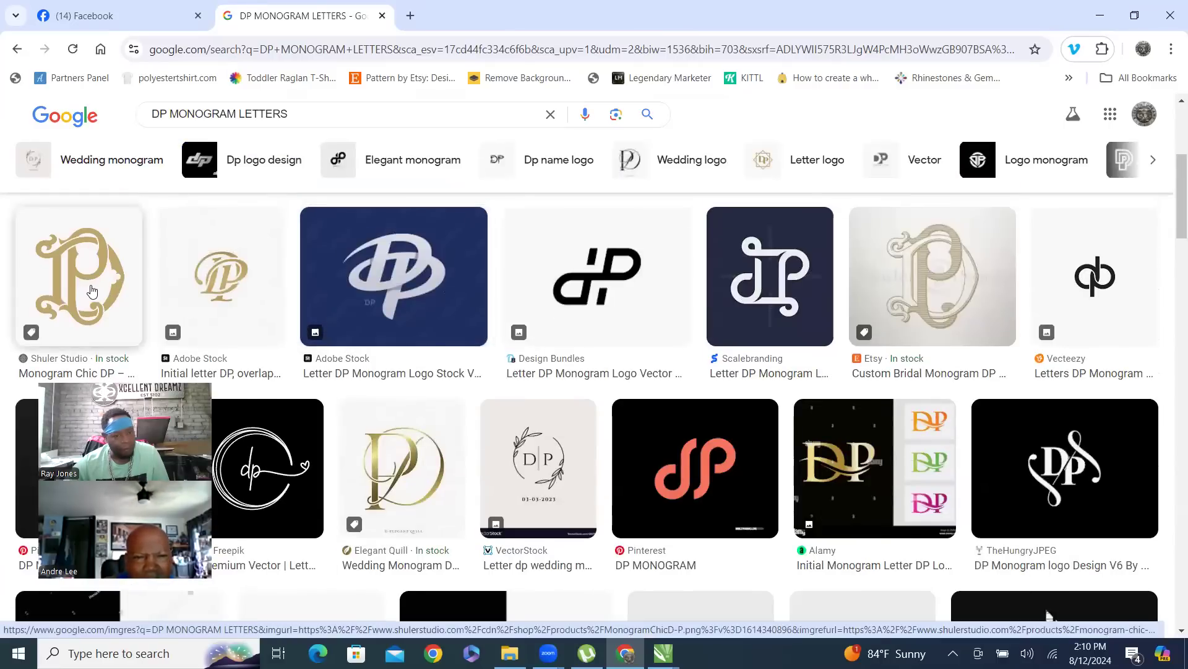
{"action": "scroll", "coordinate": [92, 291], "scroll_direction": "down", "scroll_amount": 3}
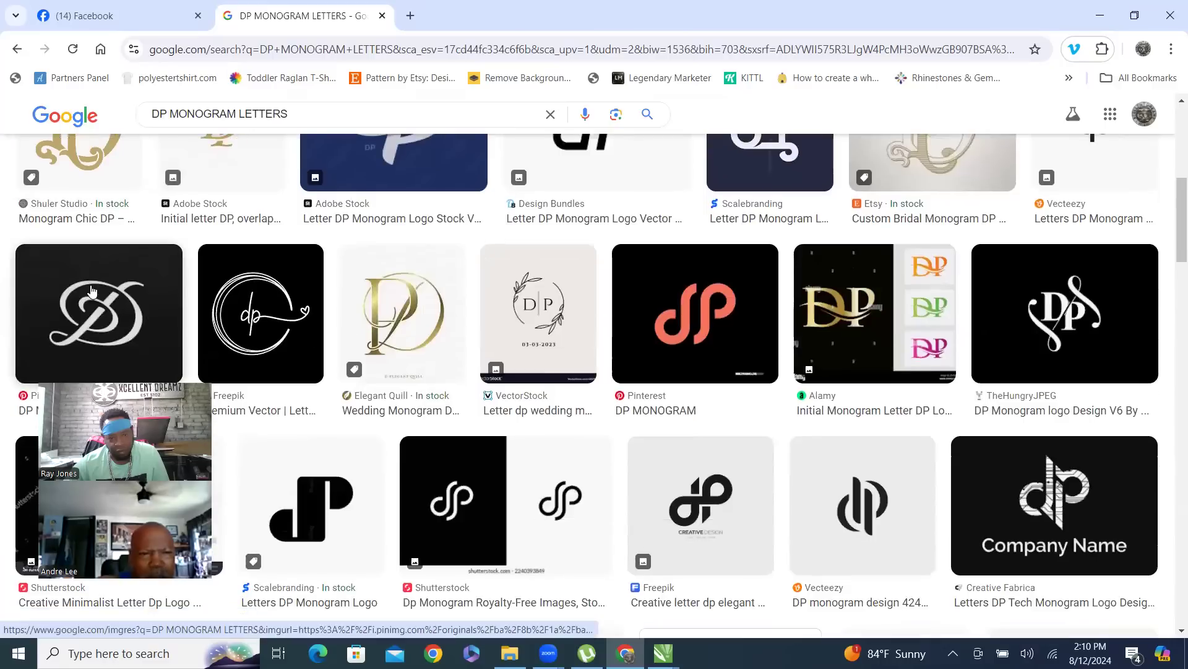
{"action": "scroll", "coordinate": [99, 284], "scroll_direction": "up", "scroll_amount": 3}
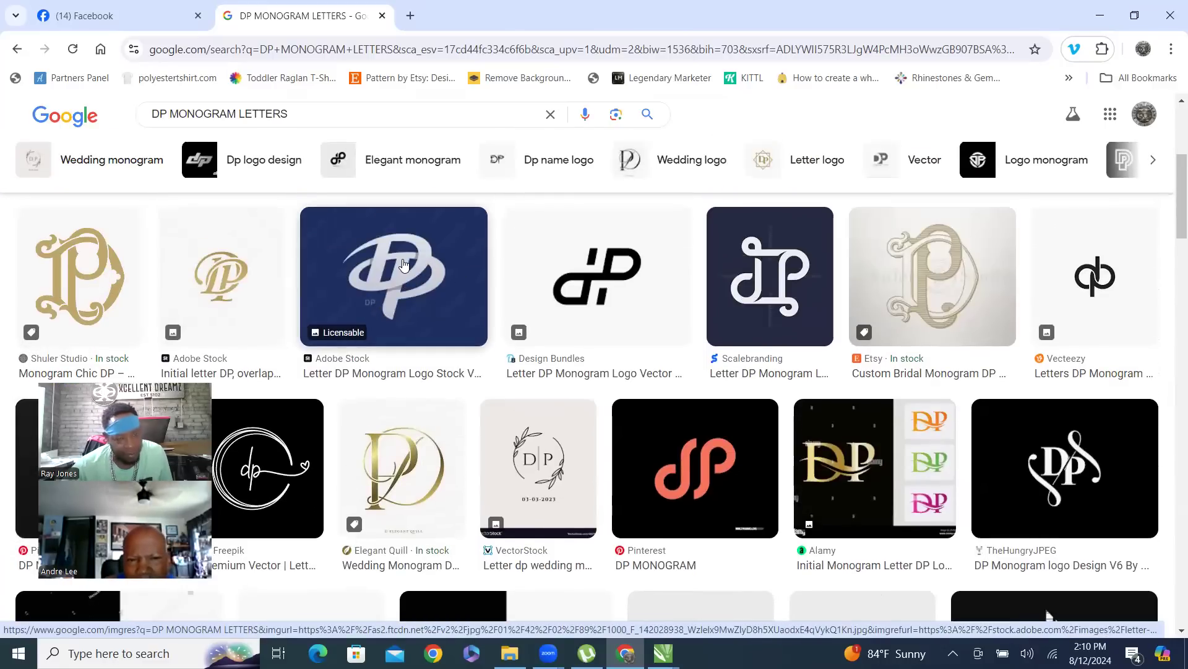
{"action": "scroll", "coordinate": [403, 265], "scroll_direction": "down", "scroll_amount": 5}
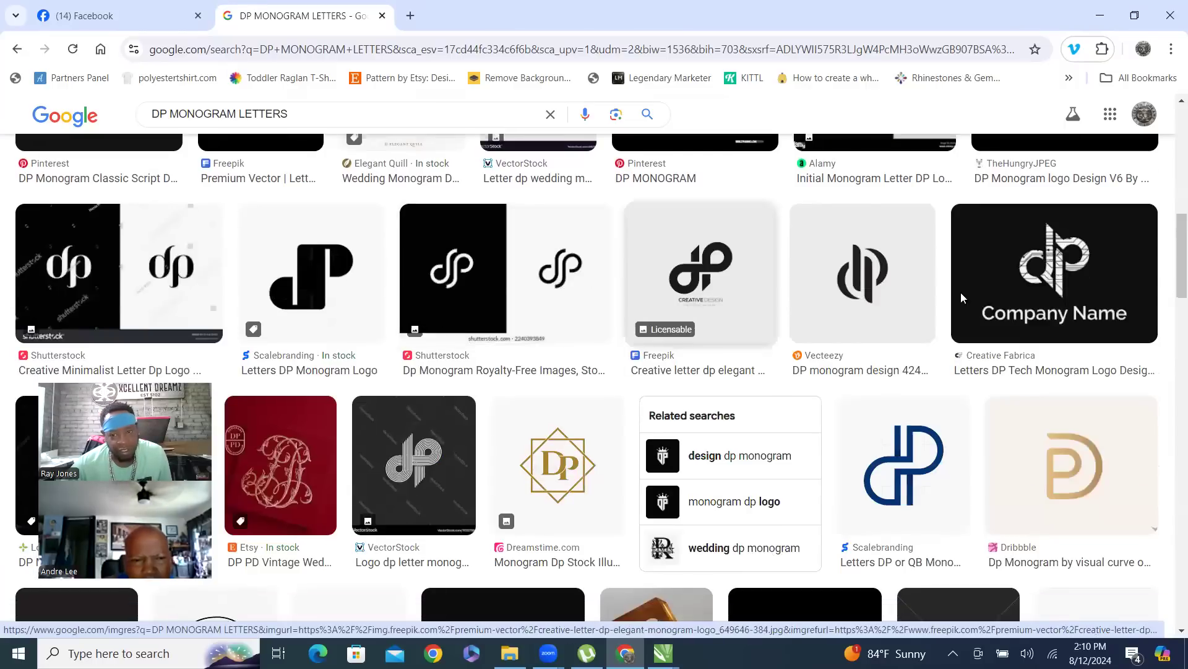
{"action": "scroll", "coordinate": [1065, 297], "scroll_direction": "down", "scroll_amount": 3}
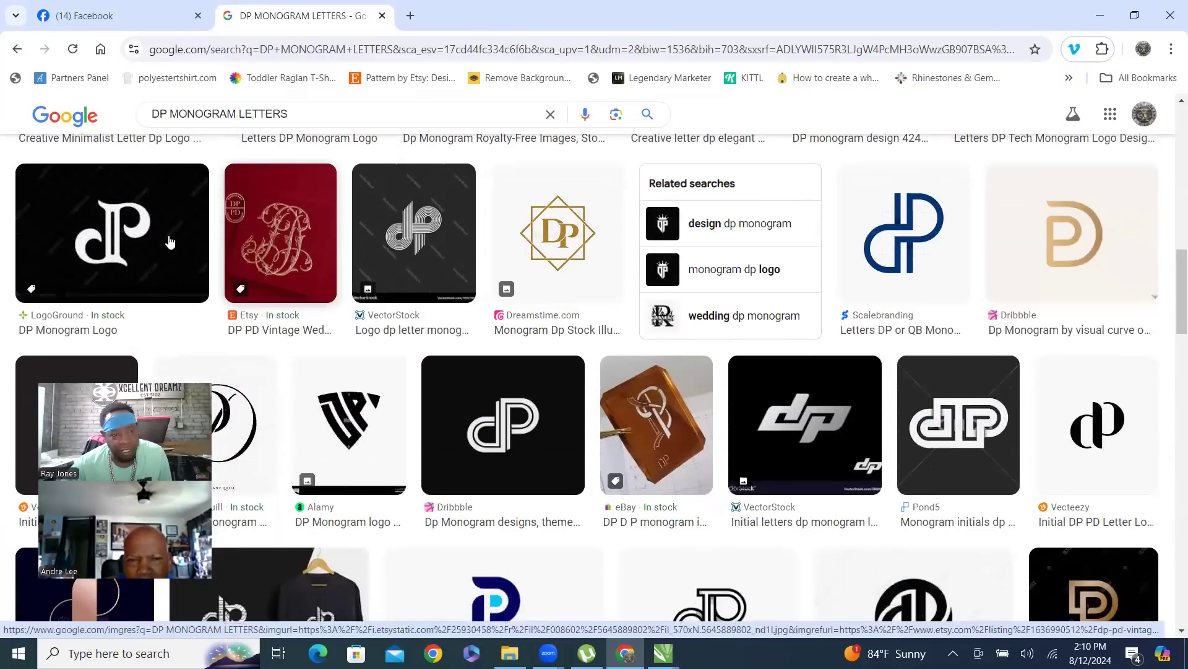
{"action": "scroll", "coordinate": [776, 279], "scroll_direction": "down", "scroll_amount": 5}
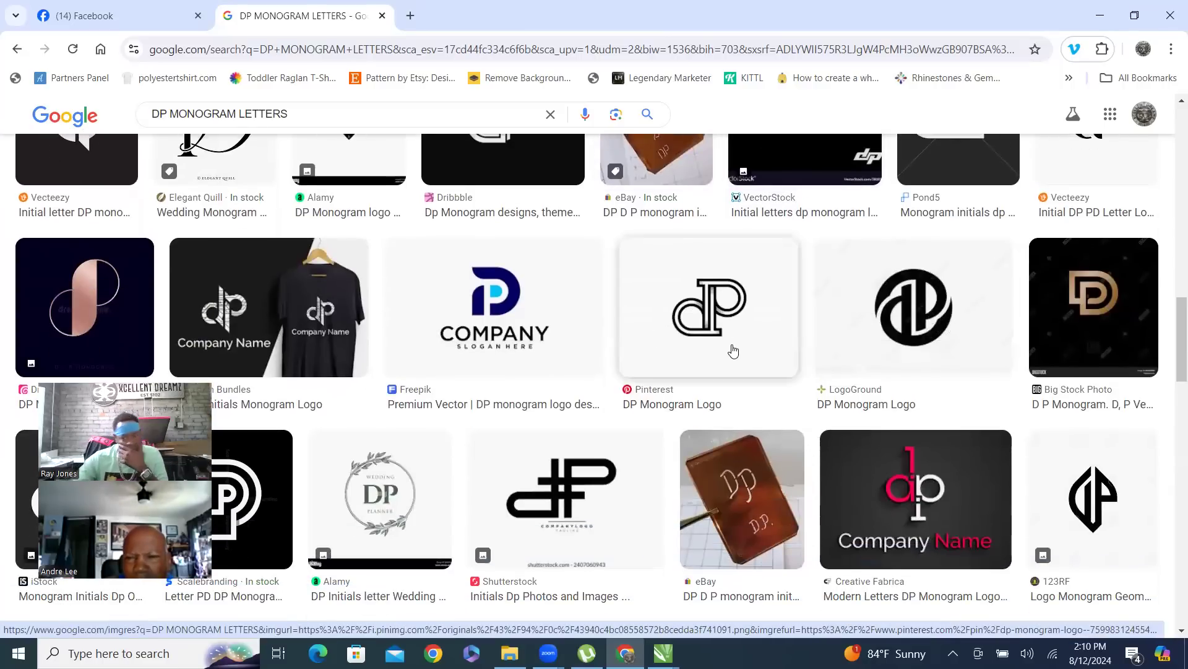
{"action": "scroll", "coordinate": [733, 351], "scroll_direction": "down", "scroll_amount": 5}
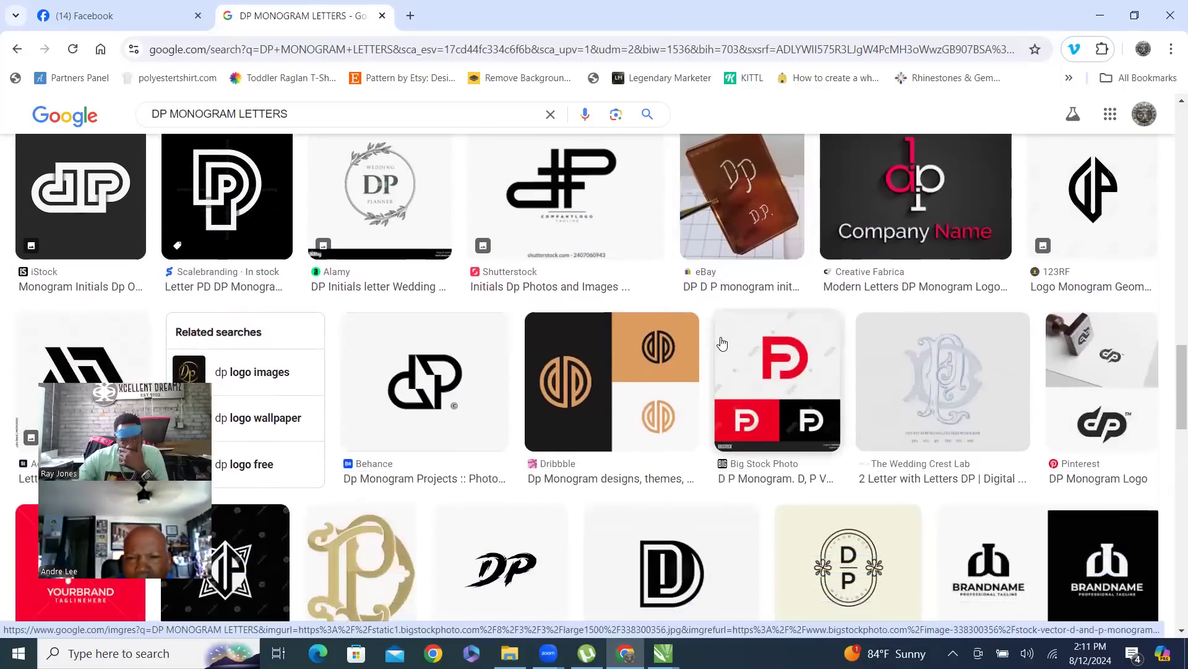
{"action": "scroll", "coordinate": [721, 343], "scroll_direction": "down", "scroll_amount": 3}
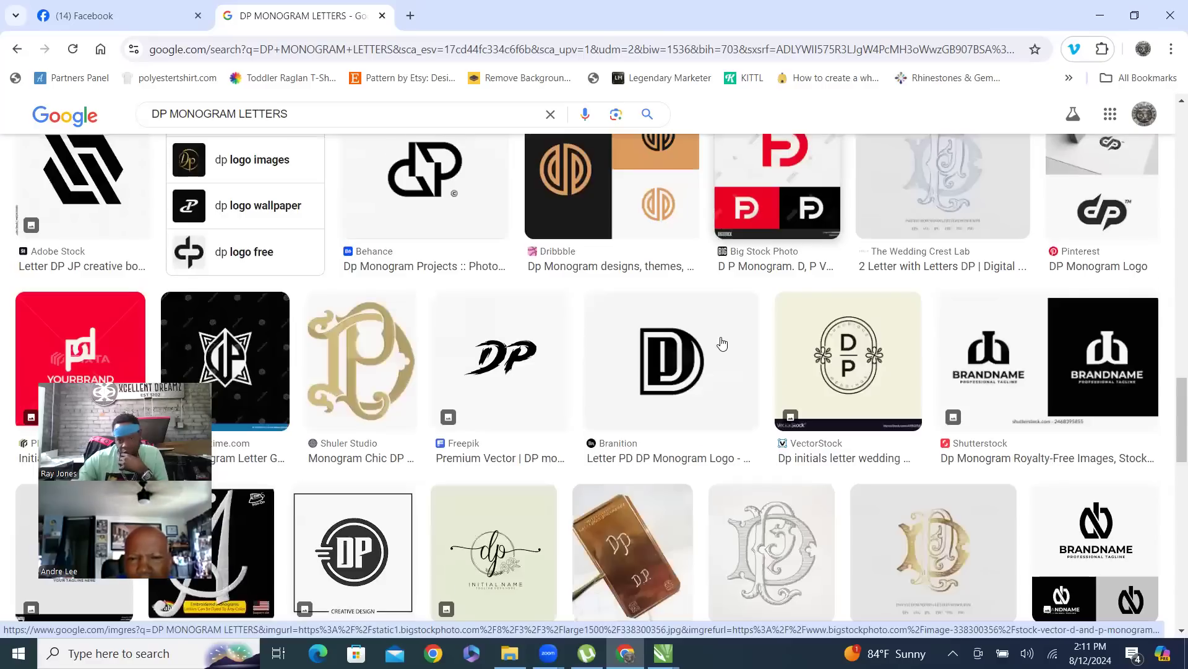
{"action": "scroll", "coordinate": [722, 342], "scroll_direction": "up", "scroll_amount": 10}
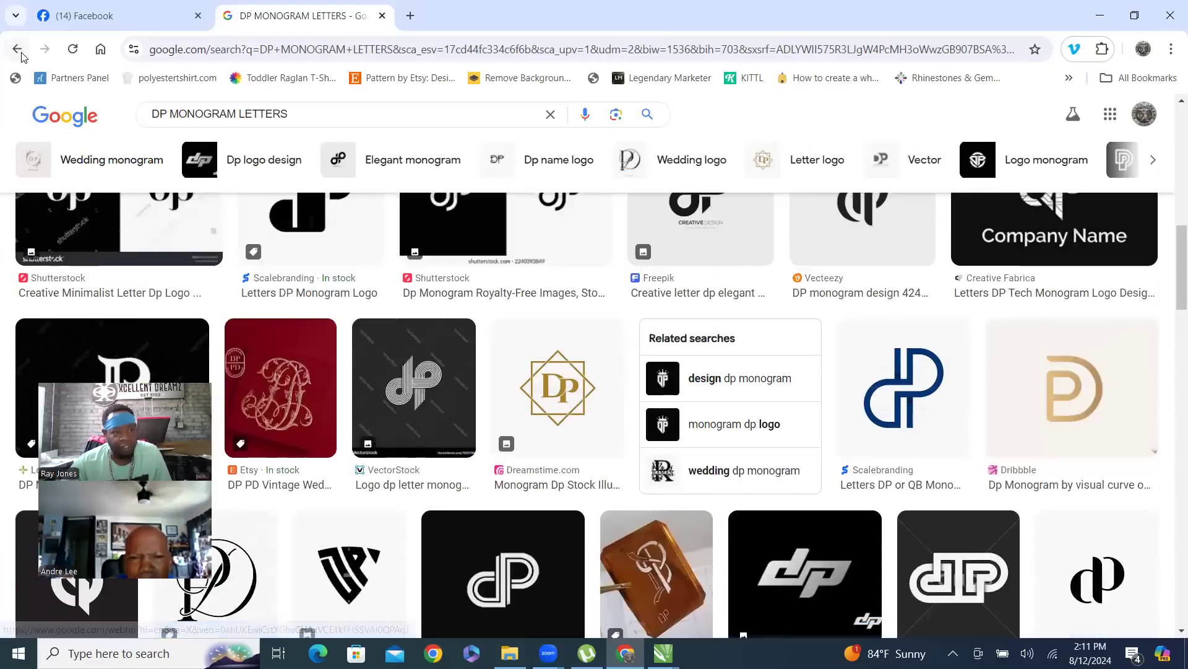
- Go back to the LJ monogram results and preview the Shutterstock LJ monogram
{"action": "left_click", "coordinate": [21, 54]}
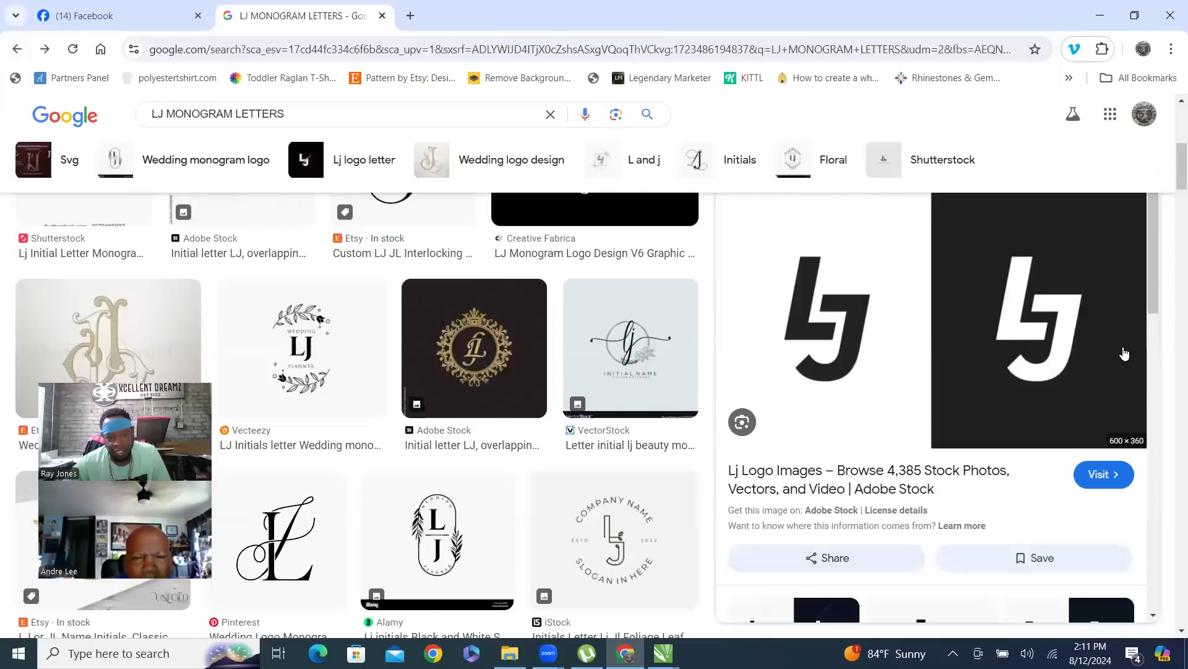
{"action": "scroll", "coordinate": [898, 342], "scroll_direction": "down", "scroll_amount": 4}
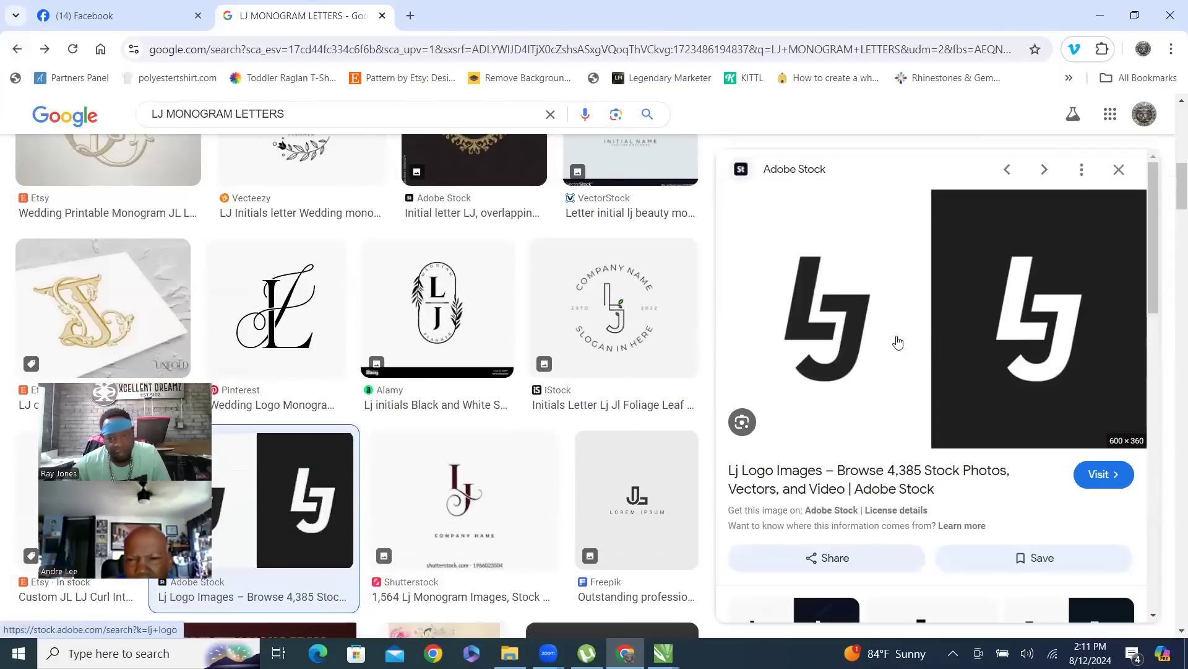
{"action": "scroll", "coordinate": [902, 380], "scroll_direction": "down", "scroll_amount": 10}
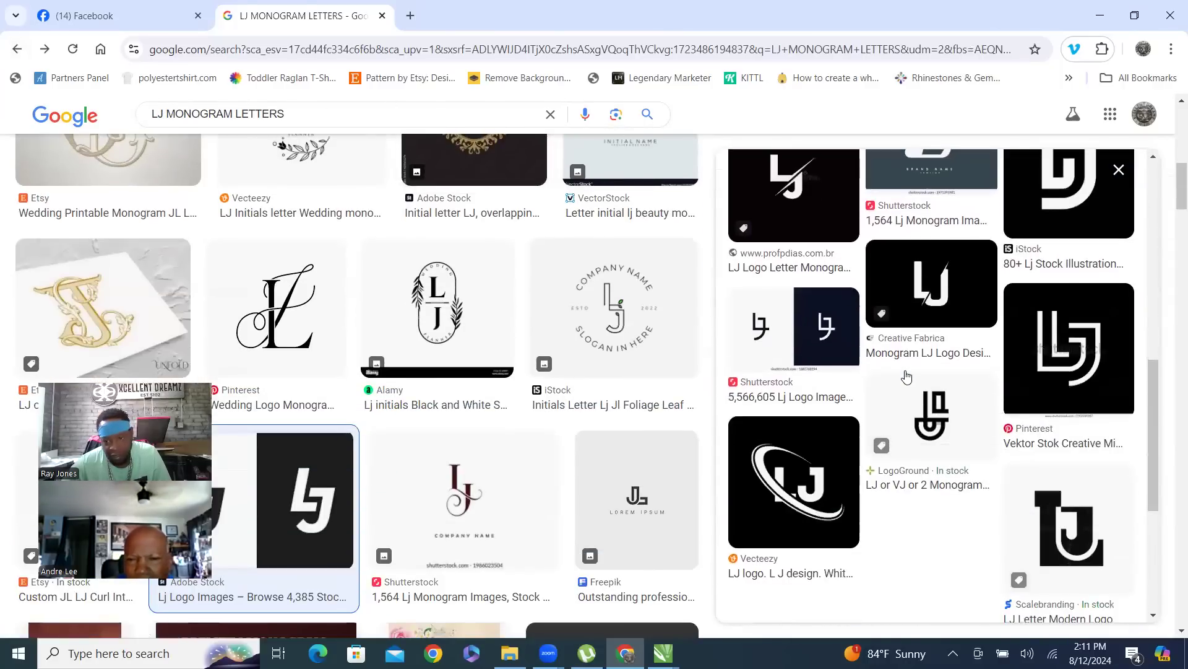
{"action": "scroll", "coordinate": [502, 310], "scroll_direction": "down", "scroll_amount": 5}
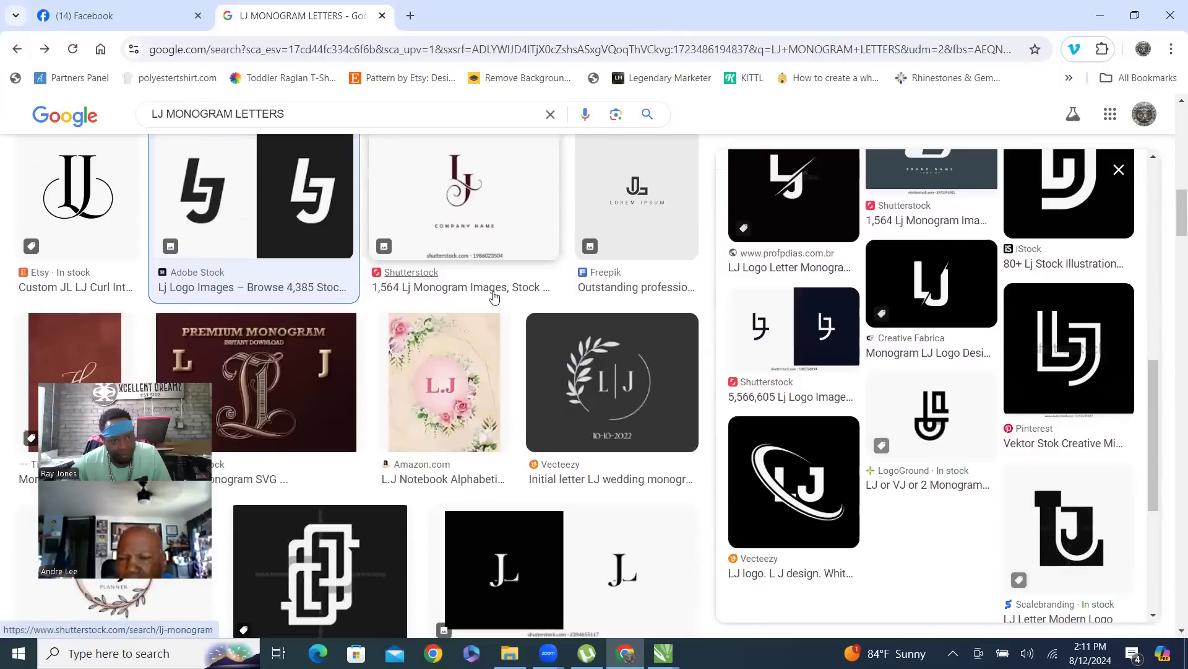
{"action": "left_click", "coordinate": [486, 190]}
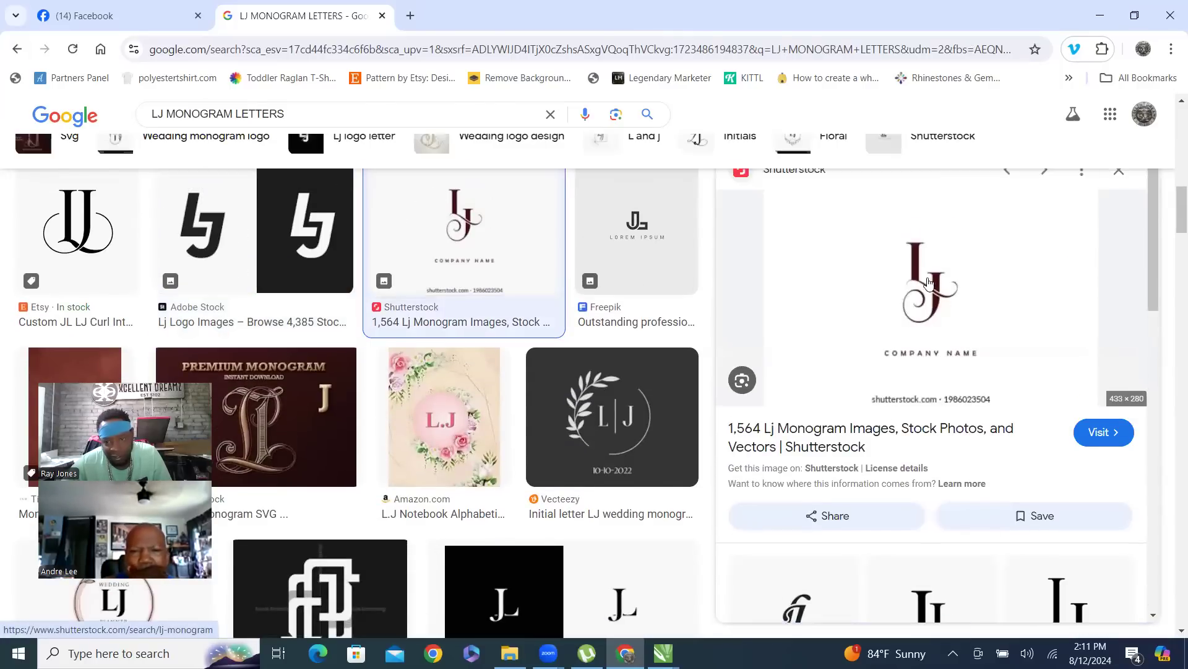
{"action": "scroll", "coordinate": [928, 282], "scroll_direction": "down", "scroll_amount": 5}
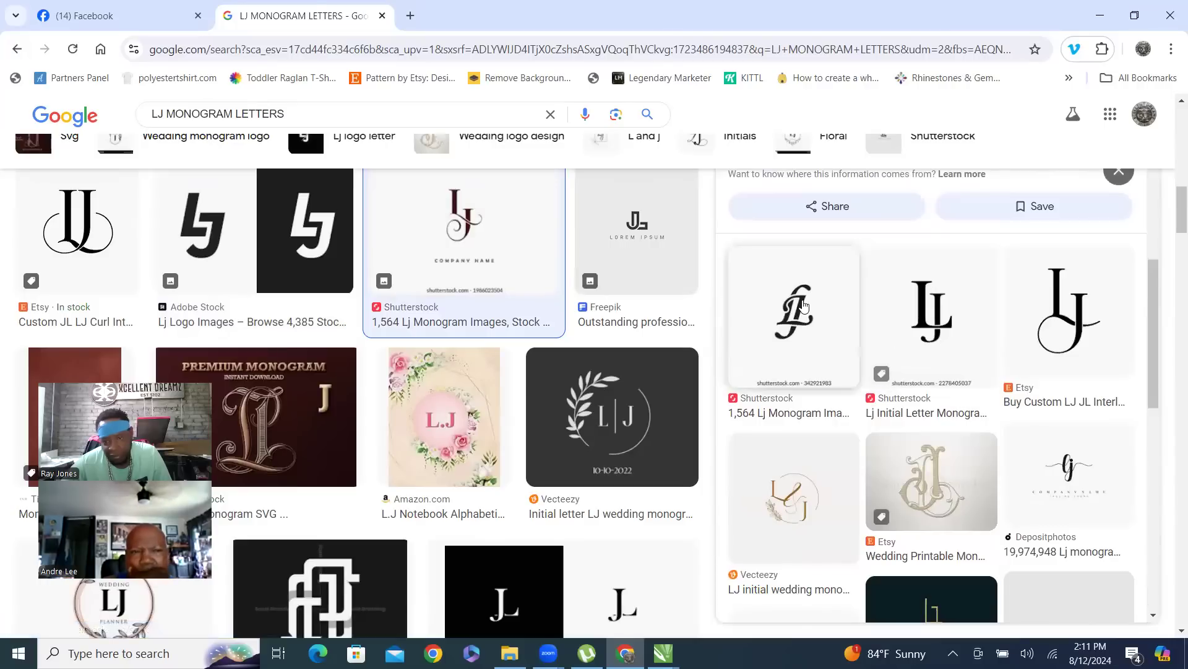
- Open the golden overlapping LJ monogram from Adobe Stock and scroll its related images
{"action": "left_click", "coordinate": [797, 332]}
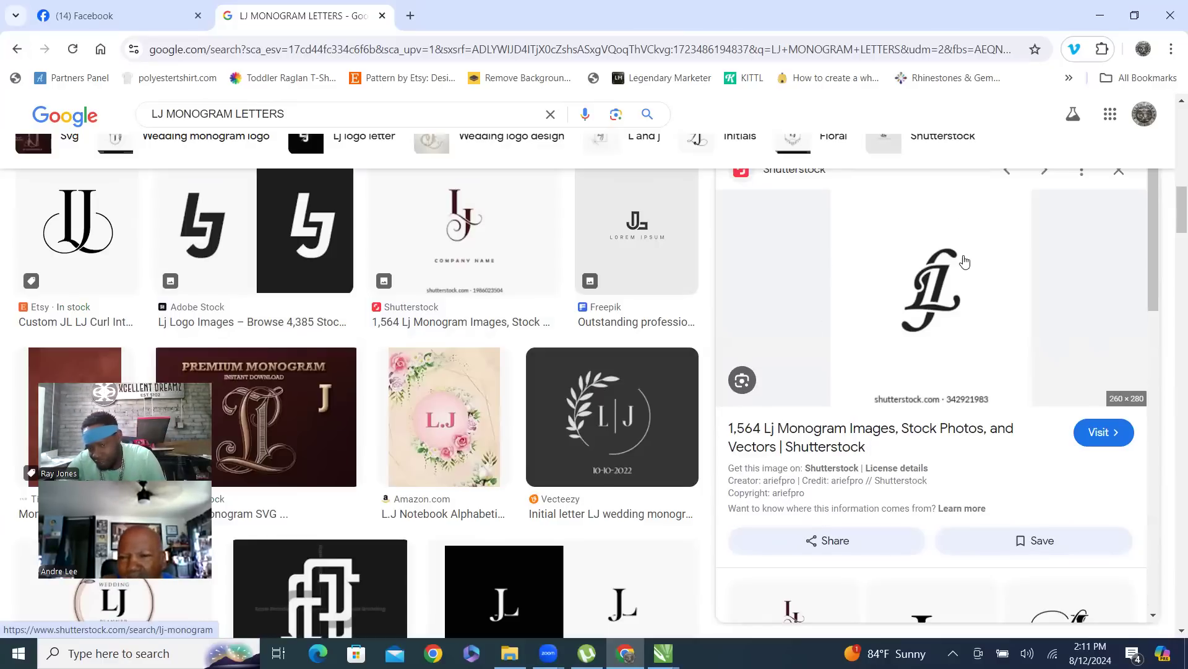
{"action": "scroll", "coordinate": [964, 260], "scroll_direction": "down", "scroll_amount": 5}
{"action": "scroll", "coordinate": [960, 273], "scroll_direction": "up", "scroll_amount": 5}
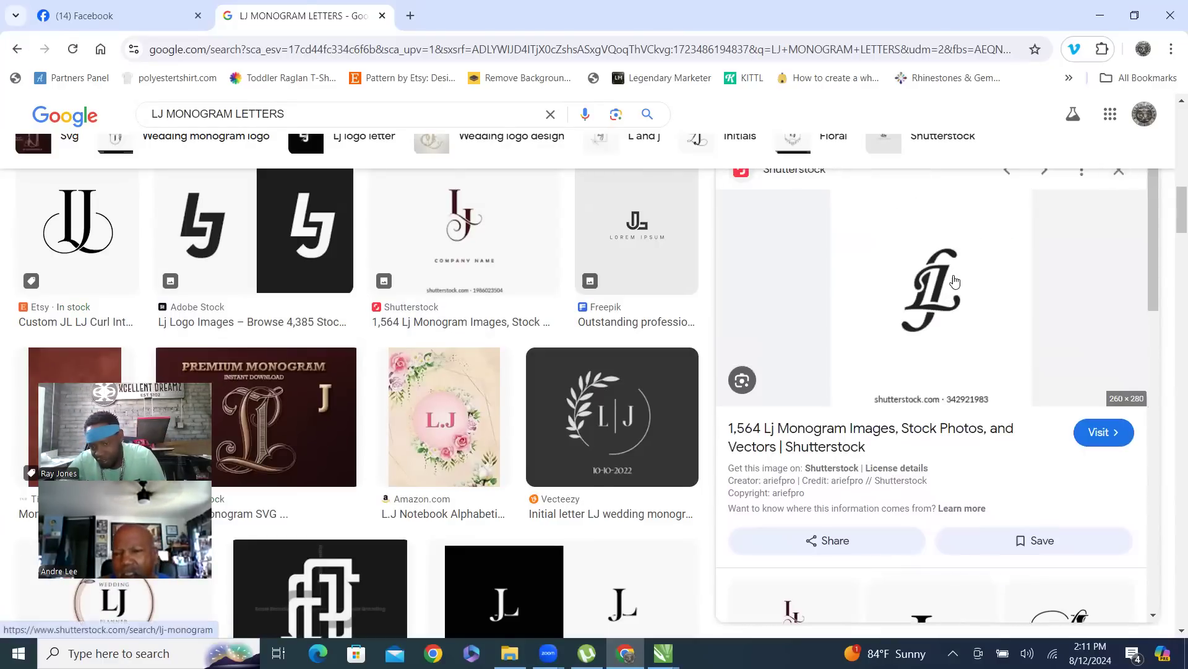
{"action": "scroll", "coordinate": [955, 282], "scroll_direction": "down", "scroll_amount": 3}
{"action": "scroll", "coordinate": [953, 279], "scroll_direction": "up", "scroll_amount": 3}
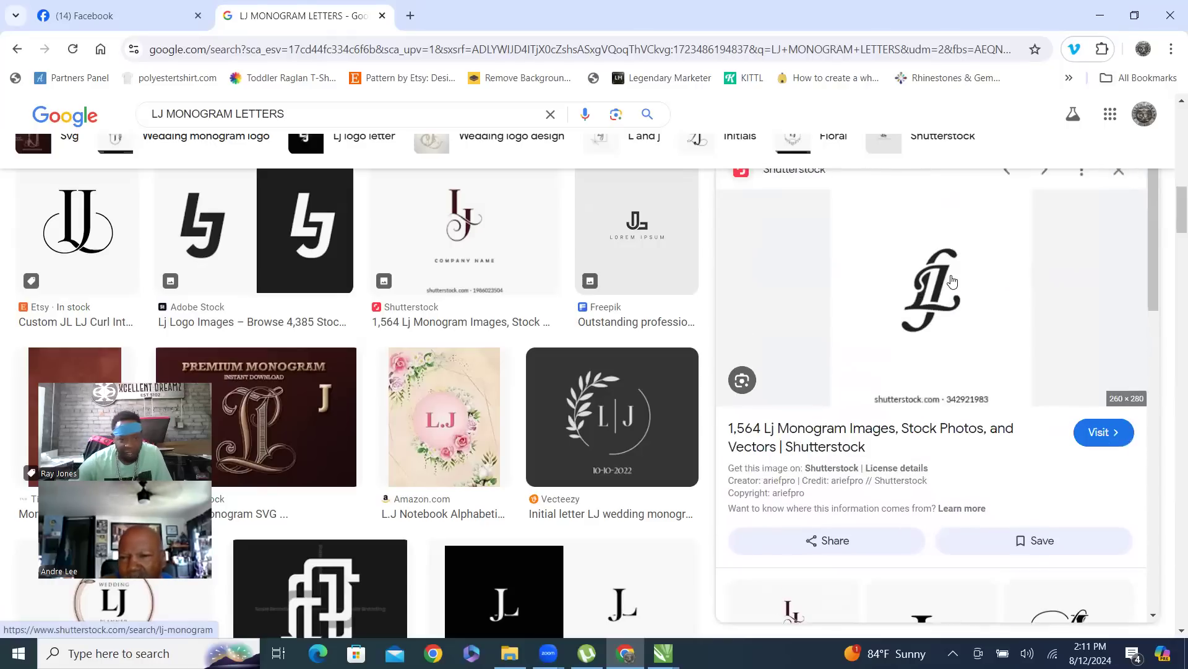
{"action": "scroll", "coordinate": [966, 309], "scroll_direction": "down", "scroll_amount": 6}
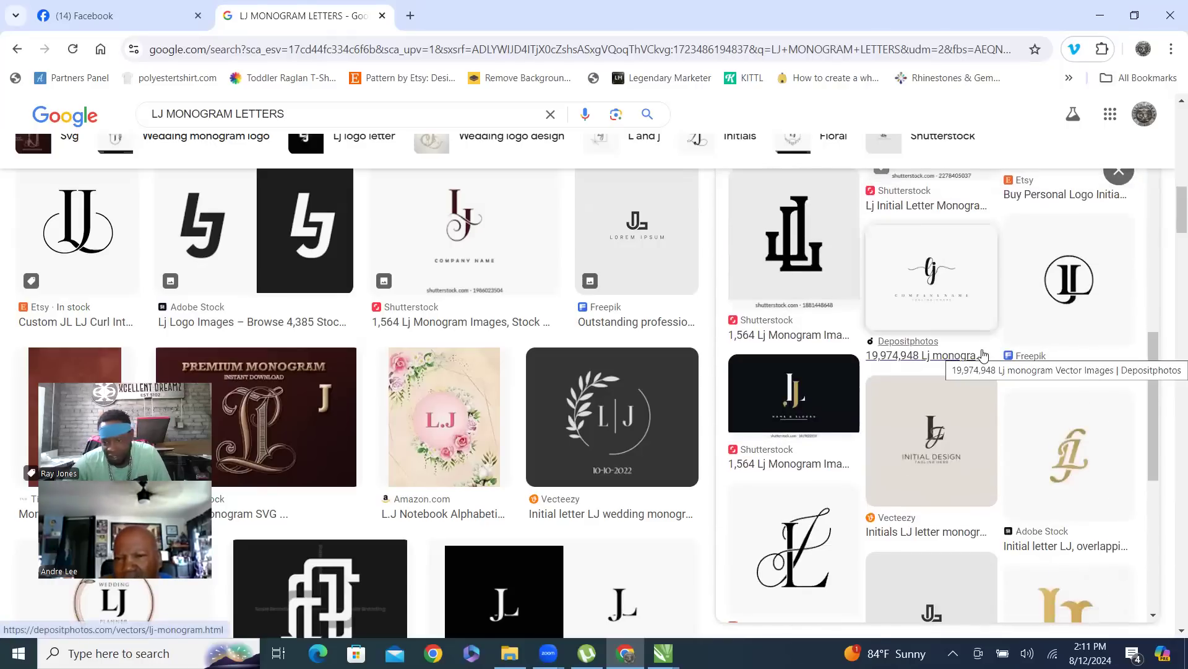
{"action": "scroll", "coordinate": [1028, 439], "scroll_direction": "up", "scroll_amount": 6}
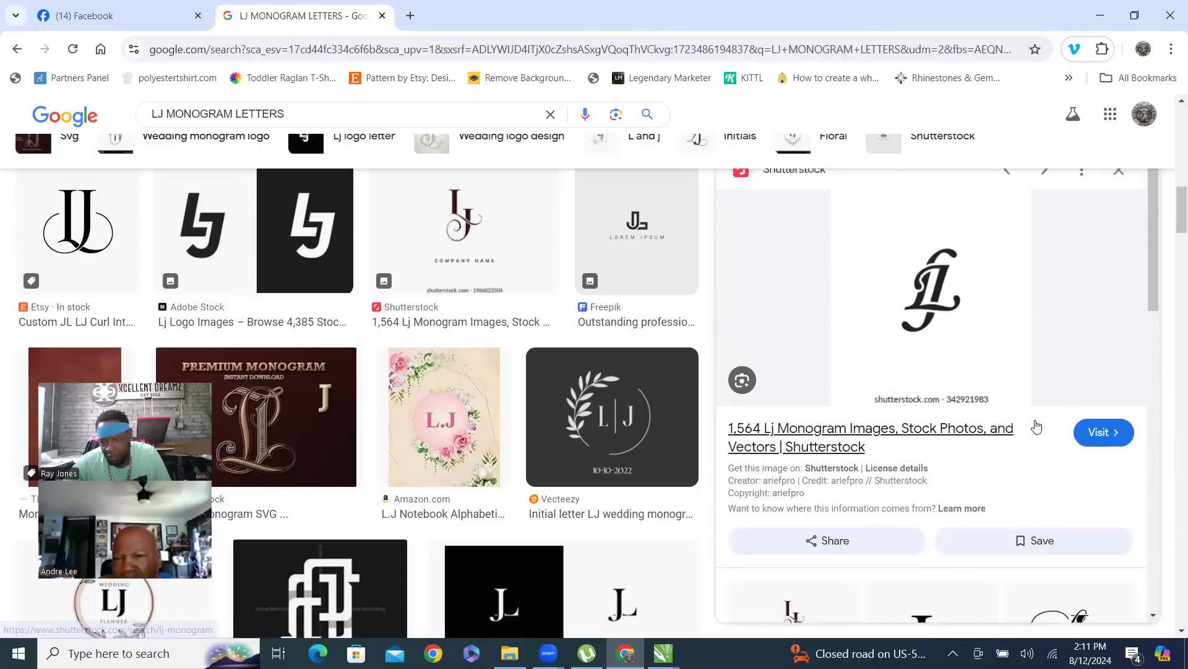
{"action": "scroll", "coordinate": [1037, 425], "scroll_direction": "down", "scroll_amount": 6}
{"action": "left_click", "coordinate": [1072, 318]}
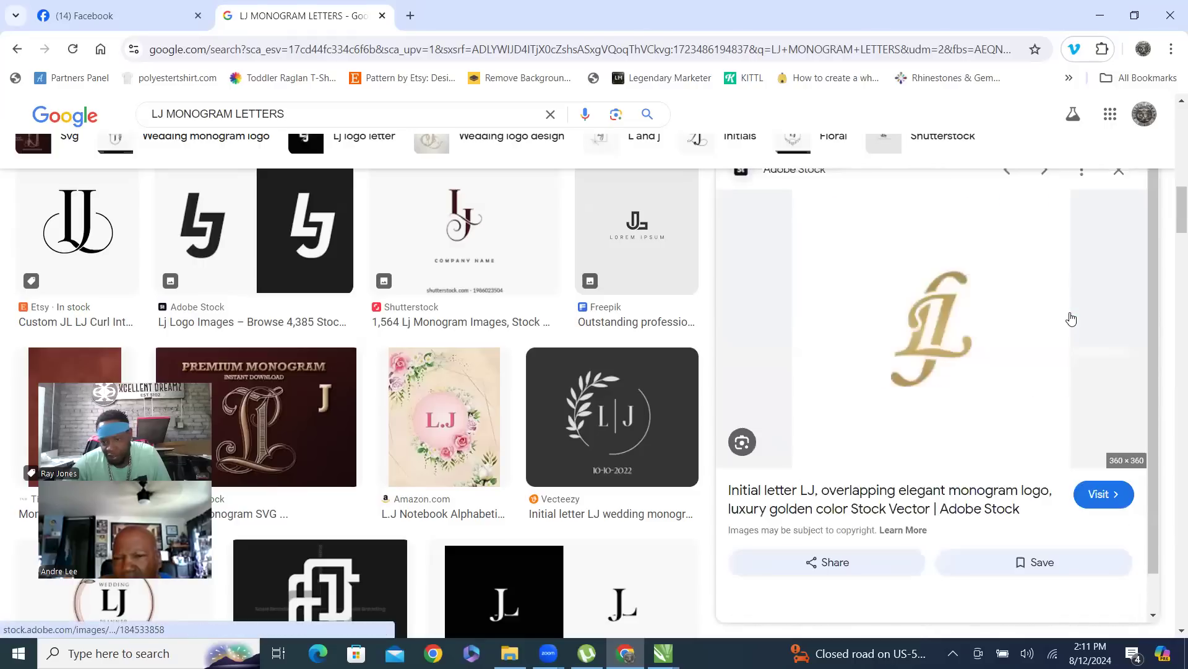
{"action": "scroll", "coordinate": [985, 318], "scroll_direction": "down", "scroll_amount": 6}
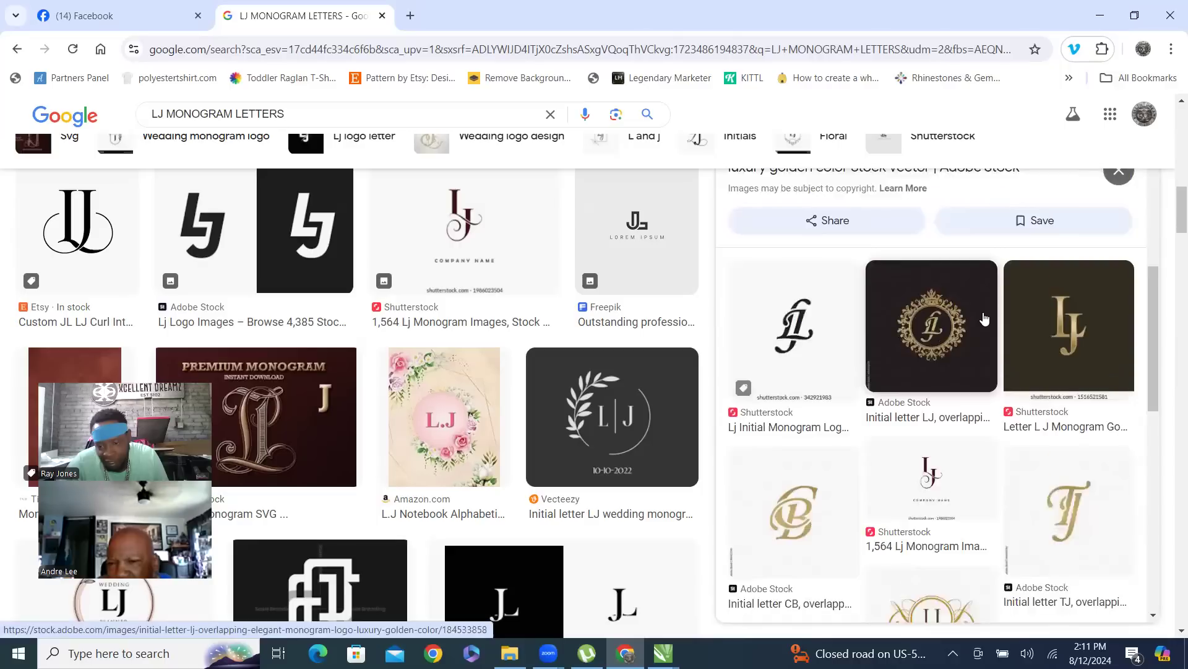
{"action": "scroll", "coordinate": [984, 319], "scroll_direction": "down", "scroll_amount": 10}
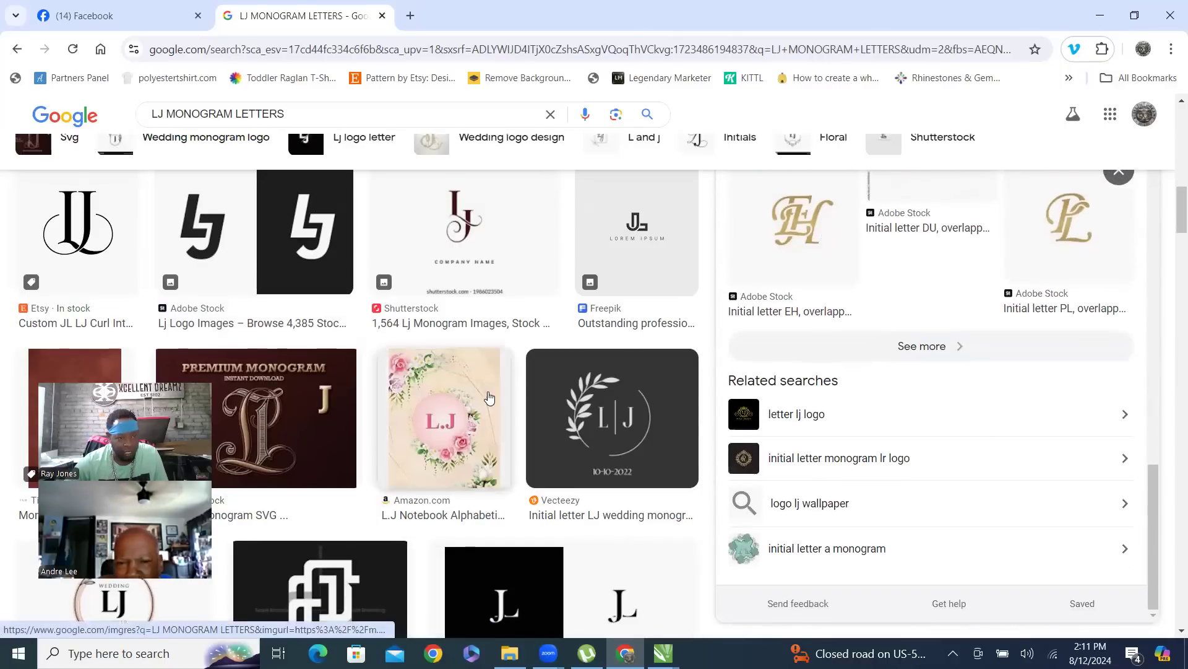
{"action": "scroll", "coordinate": [239, 332], "scroll_direction": "up", "scroll_amount": 2}
- Change the image search to 'DC MONOGRAM LETTERS'
{"action": "double_click", "coordinate": [158, 113]}
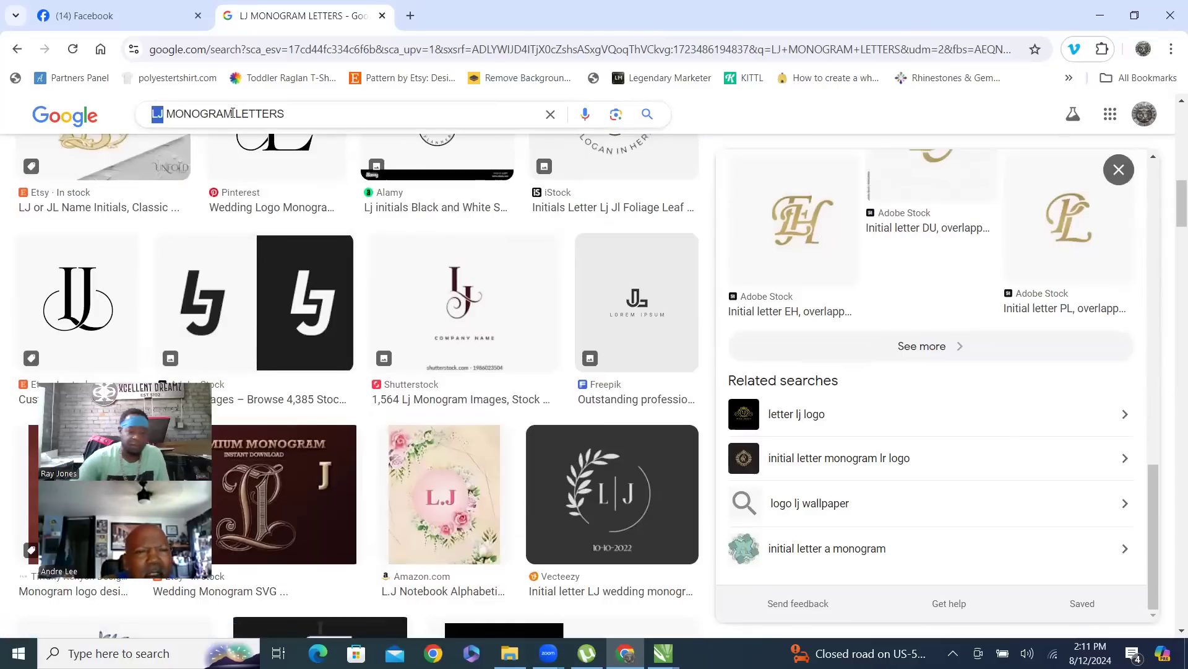
{"action": "type", "text": "DC"}
{"action": "key", "text": "Return"}
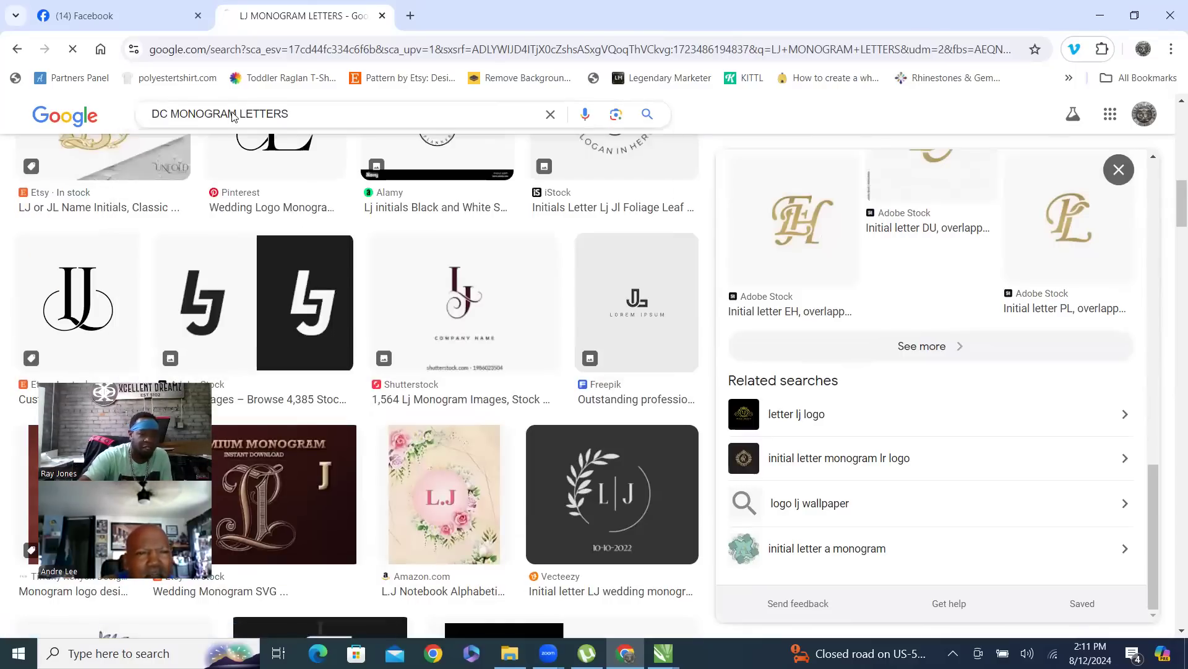
{"action": "scroll", "coordinate": [544, 277], "scroll_direction": "down", "scroll_amount": 1}
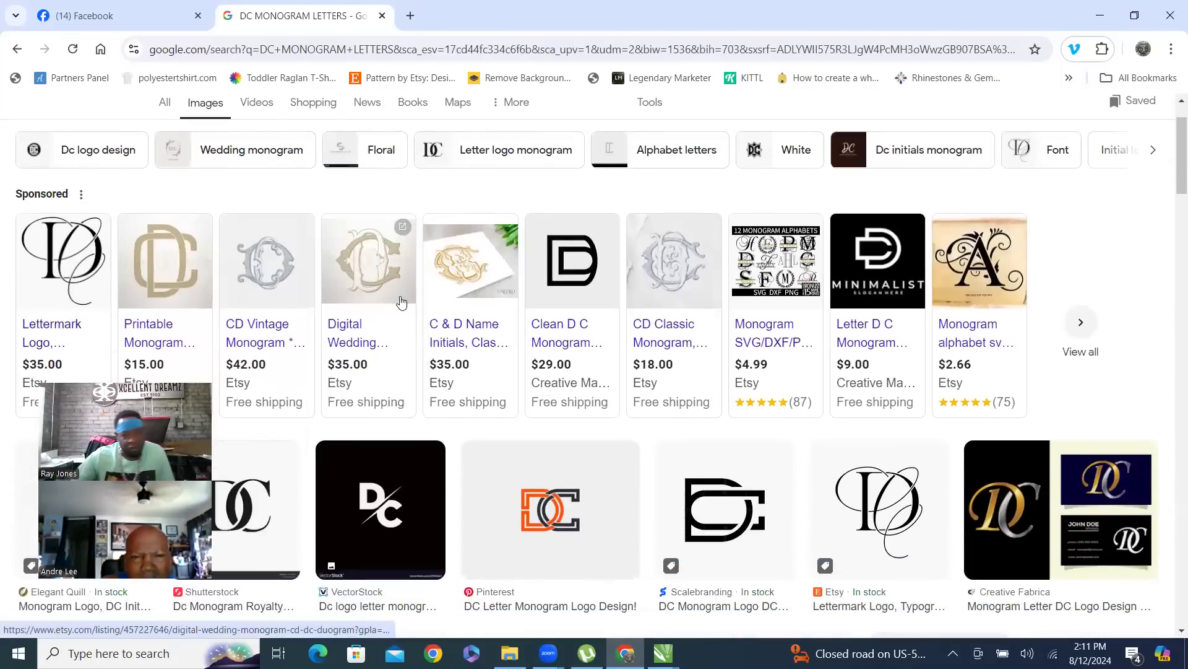
{"action": "scroll", "coordinate": [384, 284], "scroll_direction": "down", "scroll_amount": 3}
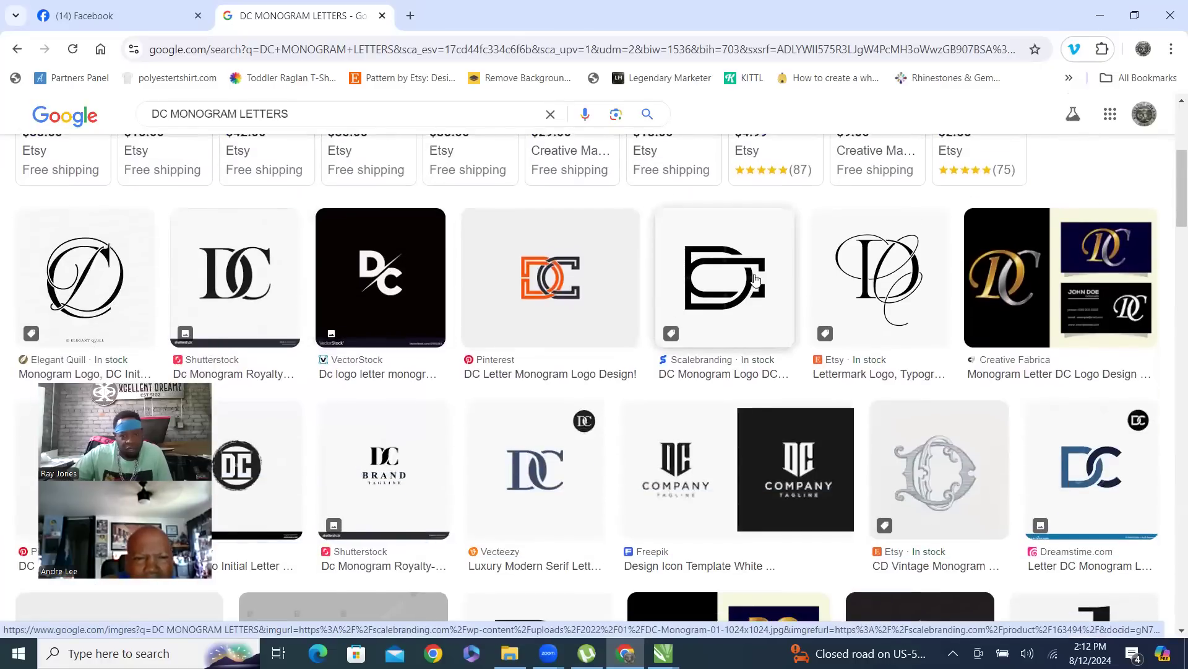
- Preview the Shutterstock and red-and-black DC monograms, then minimise Chrome
{"action": "left_click", "coordinate": [238, 282]}
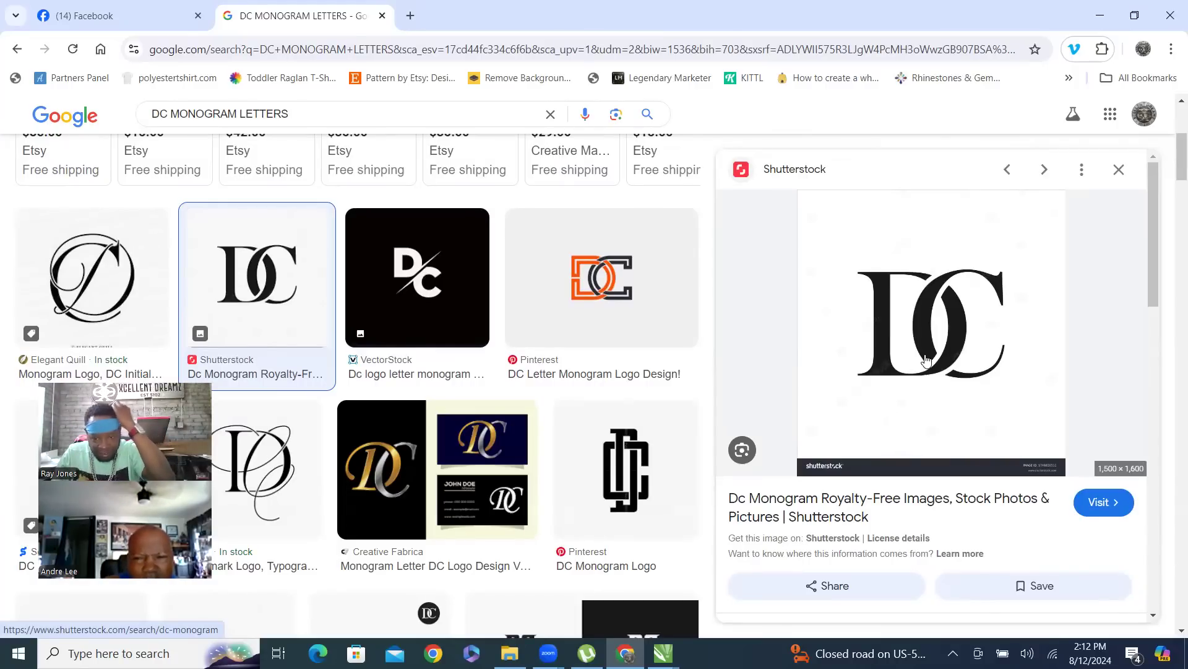
{"action": "scroll", "coordinate": [926, 351], "scroll_direction": "down", "scroll_amount": 1}
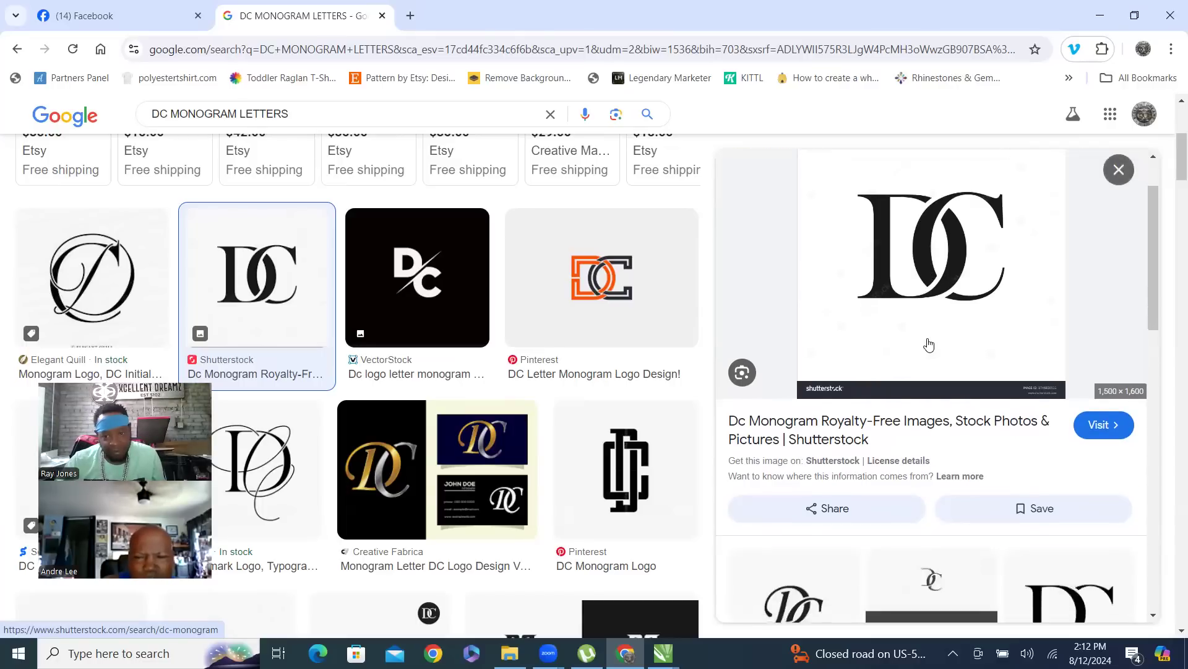
{"action": "scroll", "coordinate": [928, 345], "scroll_direction": "down", "scroll_amount": 8}
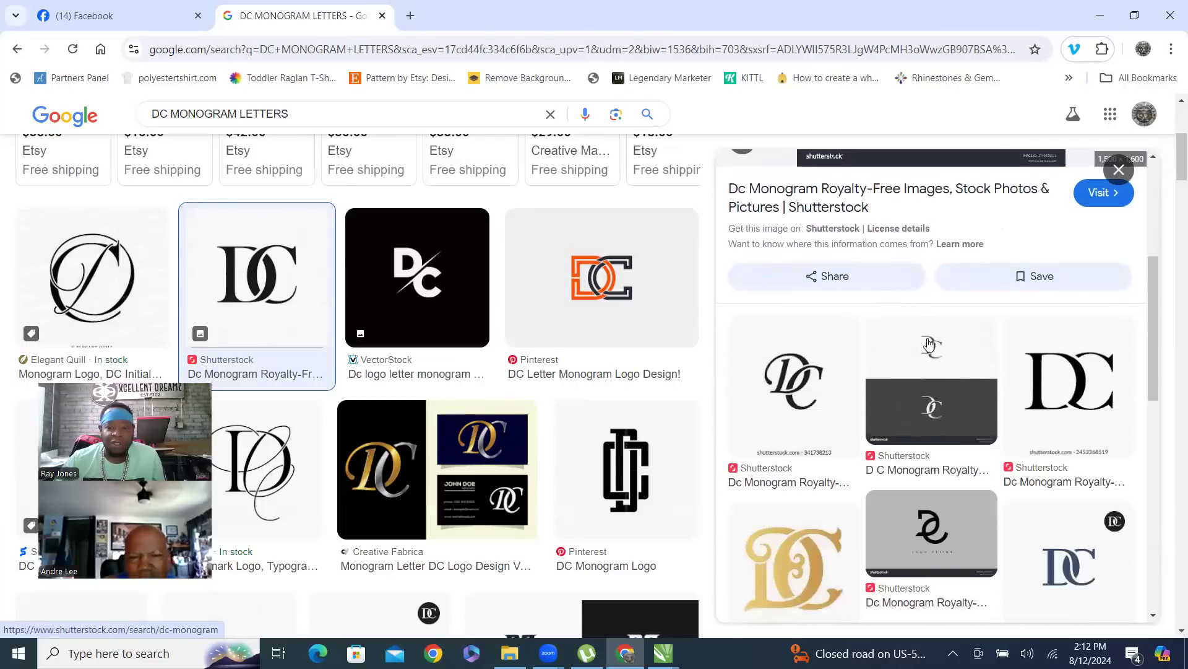
{"action": "scroll", "coordinate": [929, 345], "scroll_direction": "up", "scroll_amount": 5}
{"action": "scroll", "coordinate": [928, 345], "scroll_direction": "up", "scroll_amount": 5}
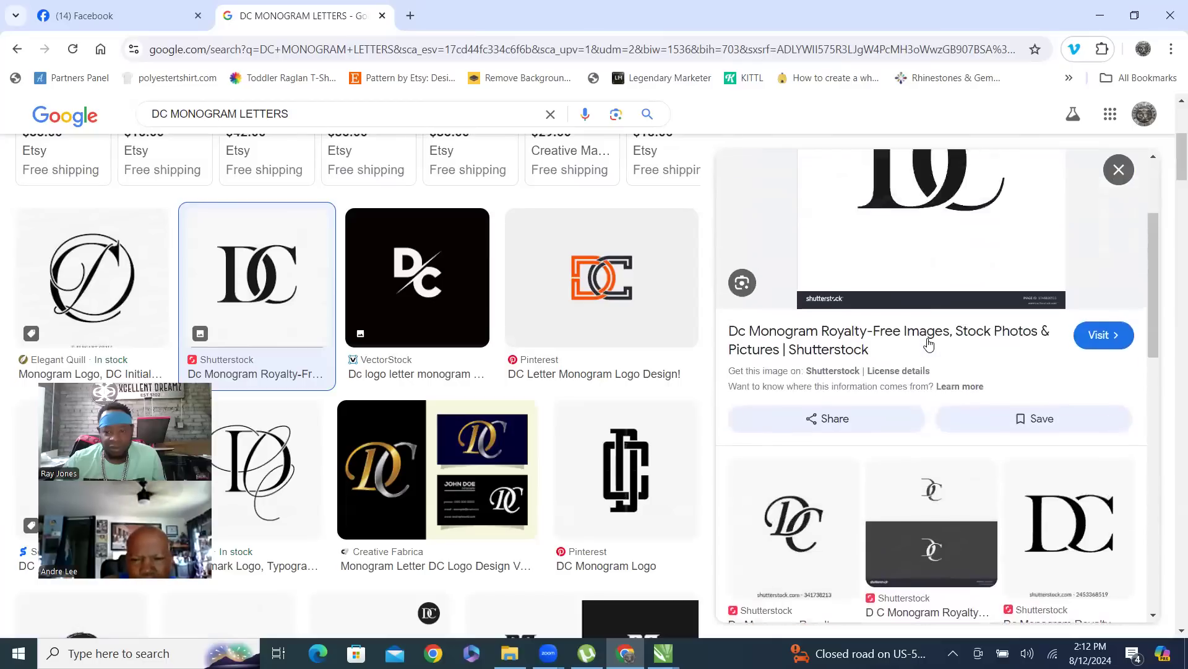
{"action": "scroll", "coordinate": [929, 345], "scroll_direction": "down", "scroll_amount": 10}
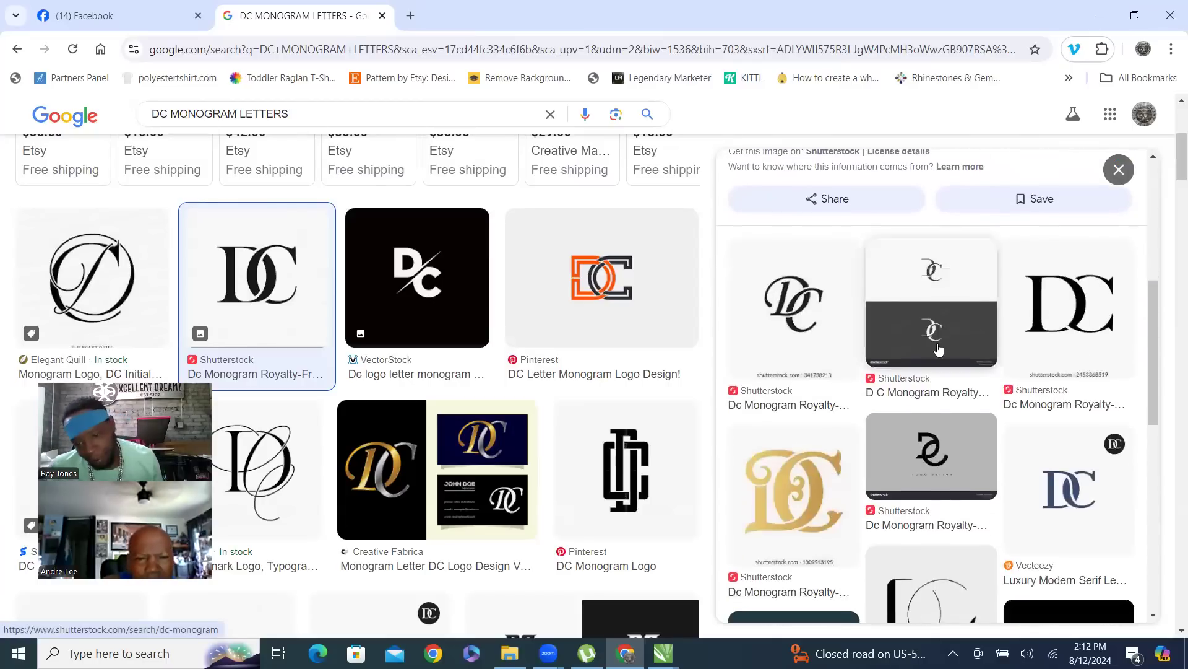
{"action": "scroll", "coordinate": [506, 389], "scroll_direction": "down", "scroll_amount": 10}
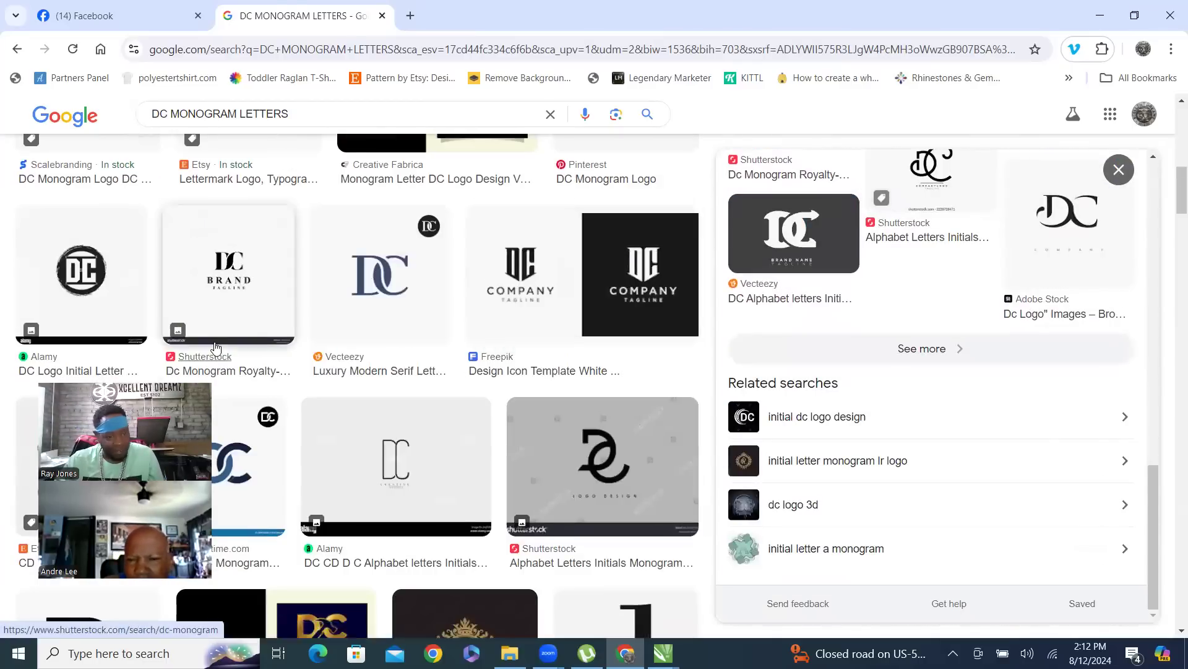
{"action": "scroll", "coordinate": [391, 371], "scroll_direction": "up", "scroll_amount": 5}
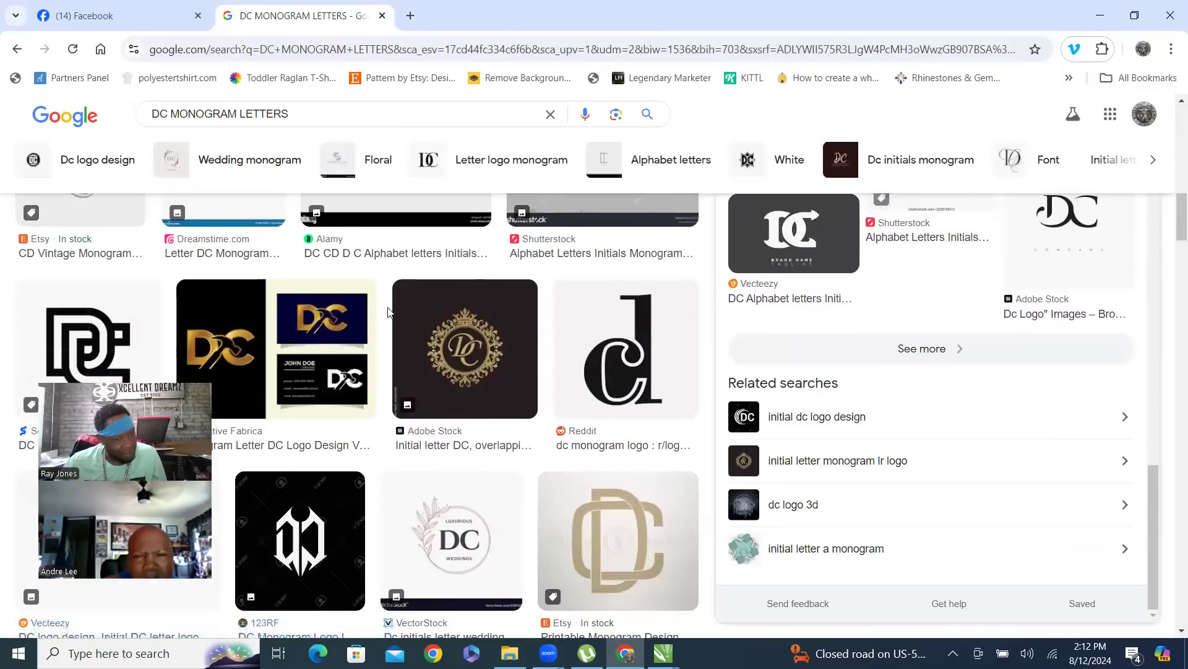
{"action": "scroll", "coordinate": [395, 433], "scroll_direction": "down", "scroll_amount": 3}
{"action": "scroll", "coordinate": [396, 458], "scroll_direction": "down", "scroll_amount": 8}
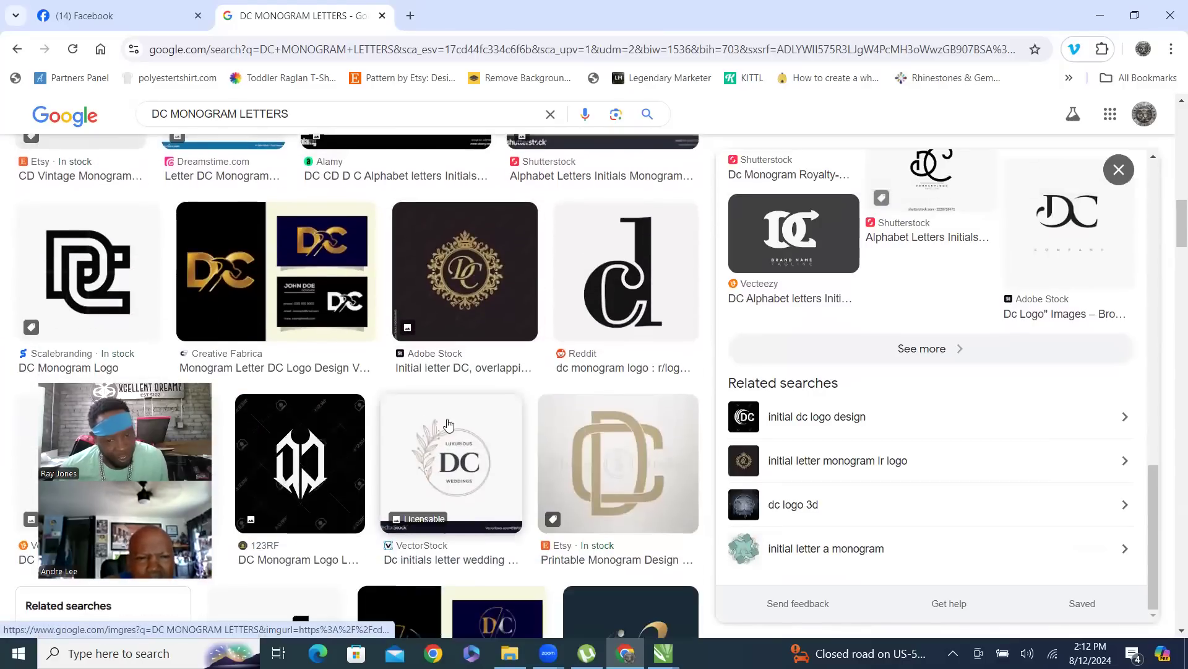
{"action": "scroll", "coordinate": [577, 430], "scroll_direction": "down", "scroll_amount": 1}
{"action": "scroll", "coordinate": [577, 430], "scroll_direction": "up", "scroll_amount": 5}
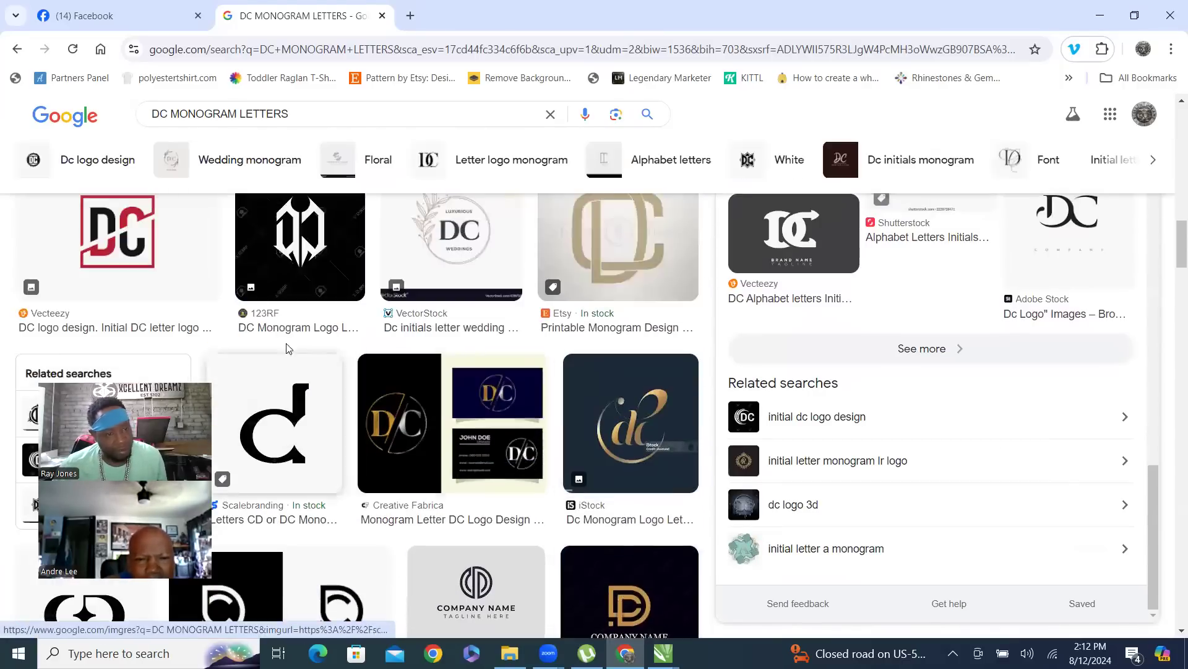
{"action": "left_click", "coordinate": [103, 239]}
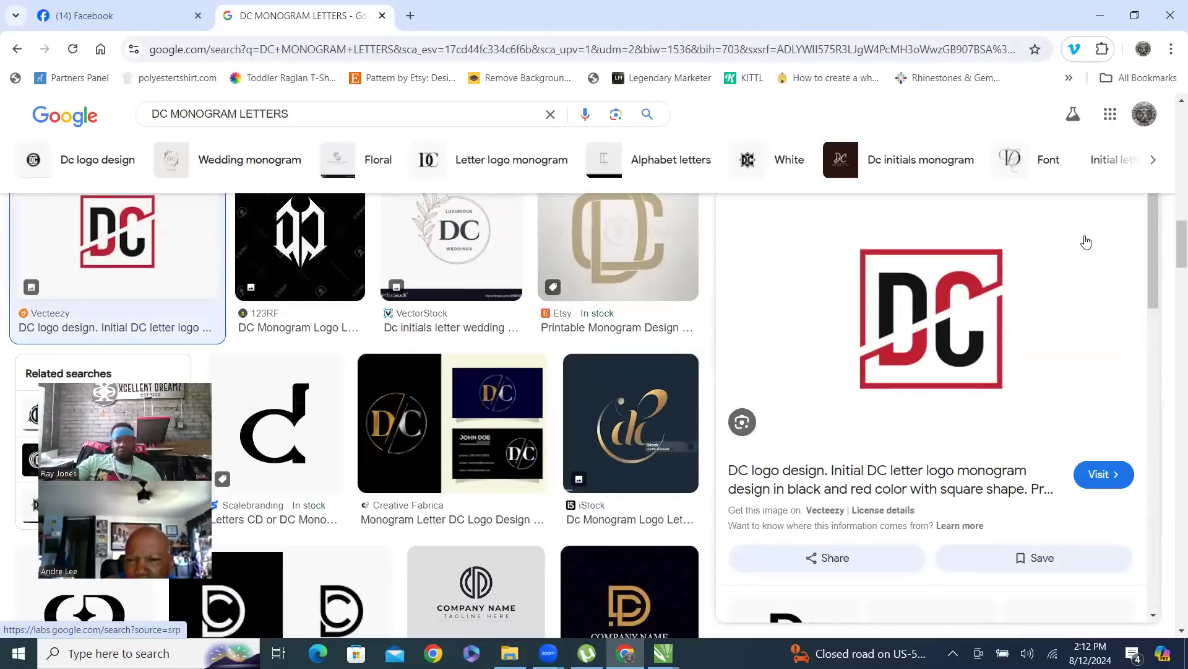
{"action": "left_click", "coordinate": [1100, 16]}
{"action": "left_click_drag", "start_coordinate": [326, 296], "coordinate": [569, 483]}
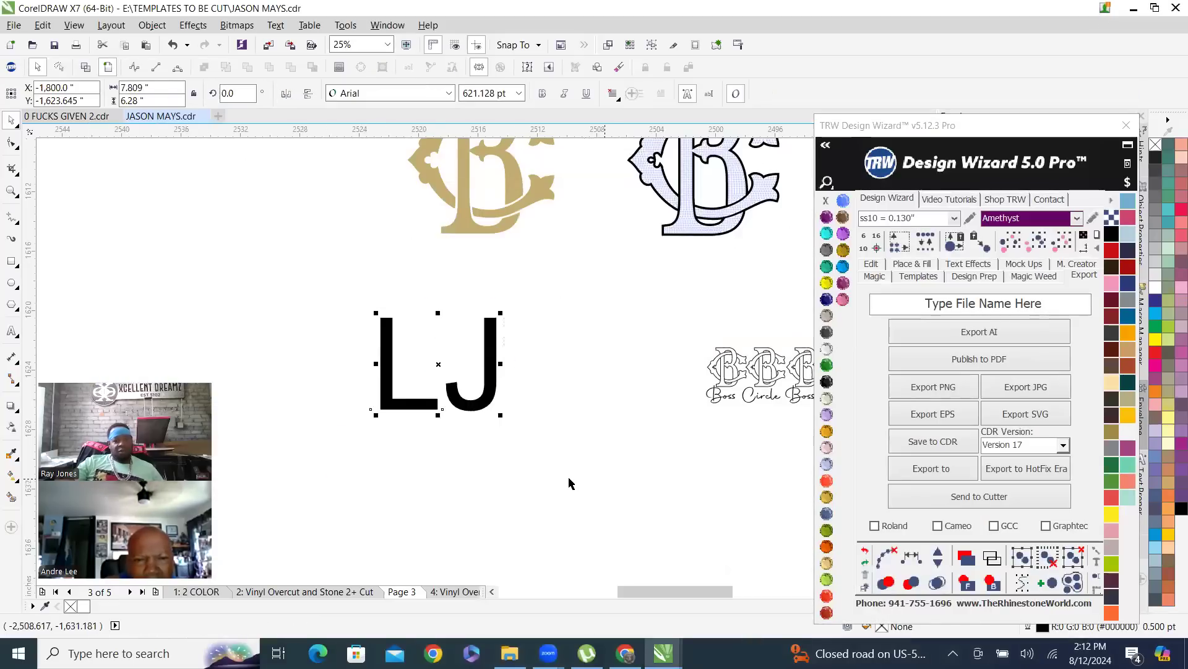
{"action": "key", "text": "Delete"}
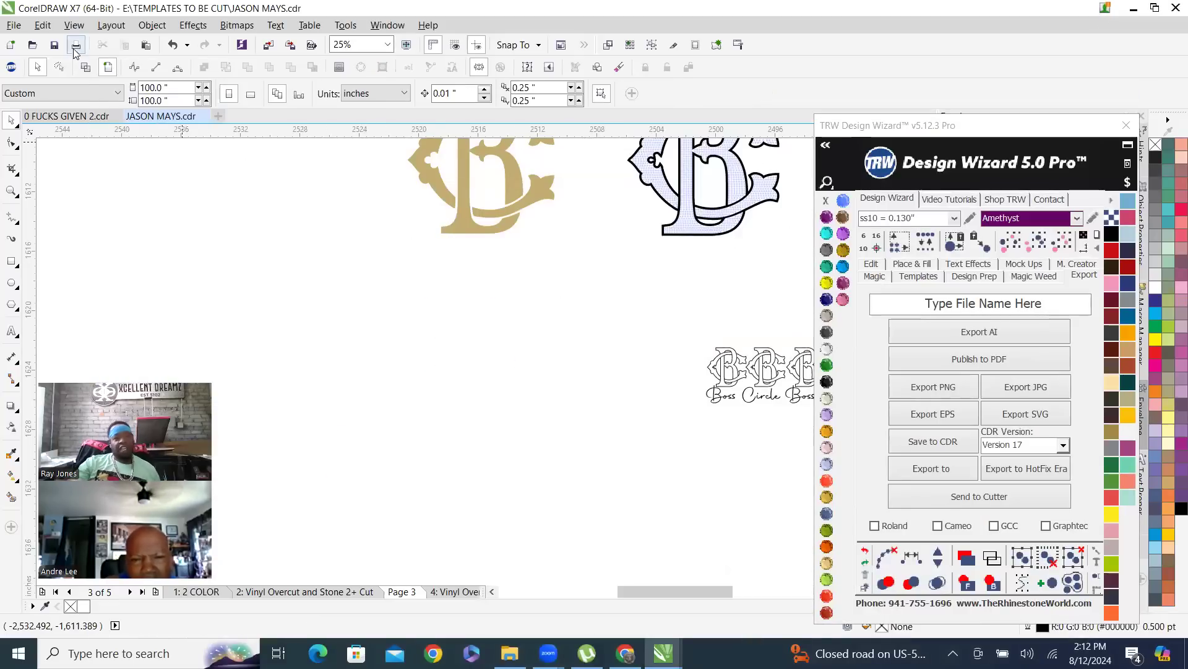
{"action": "left_click", "coordinate": [55, 45]}
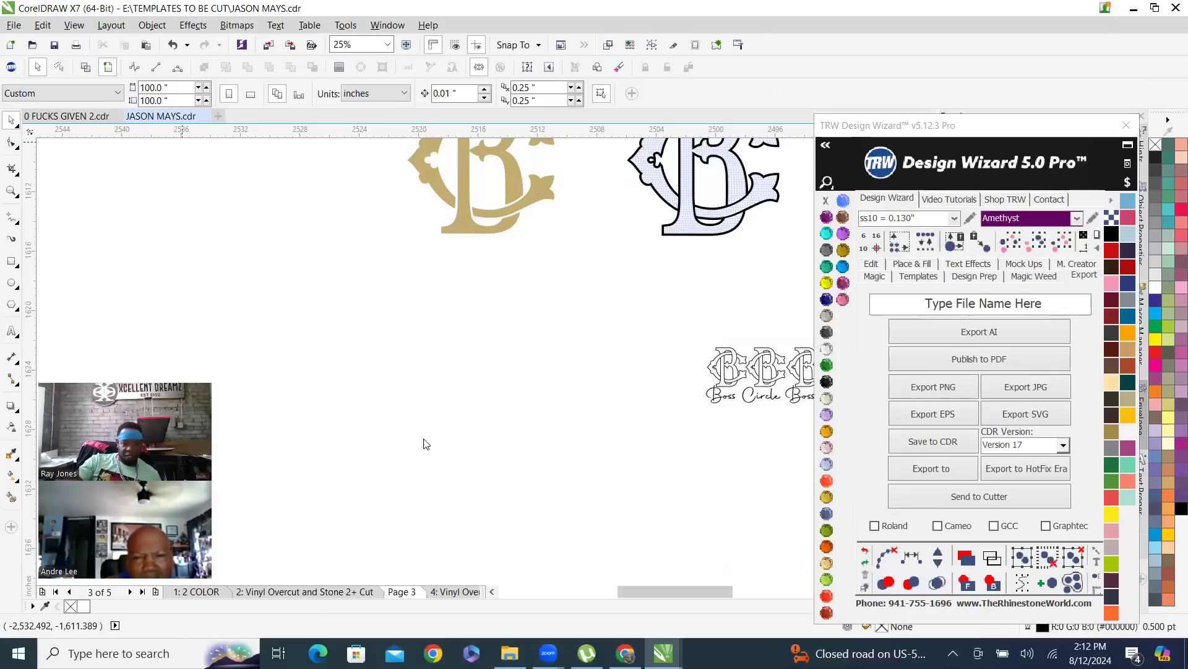
{"action": "key", "text": "F3"}
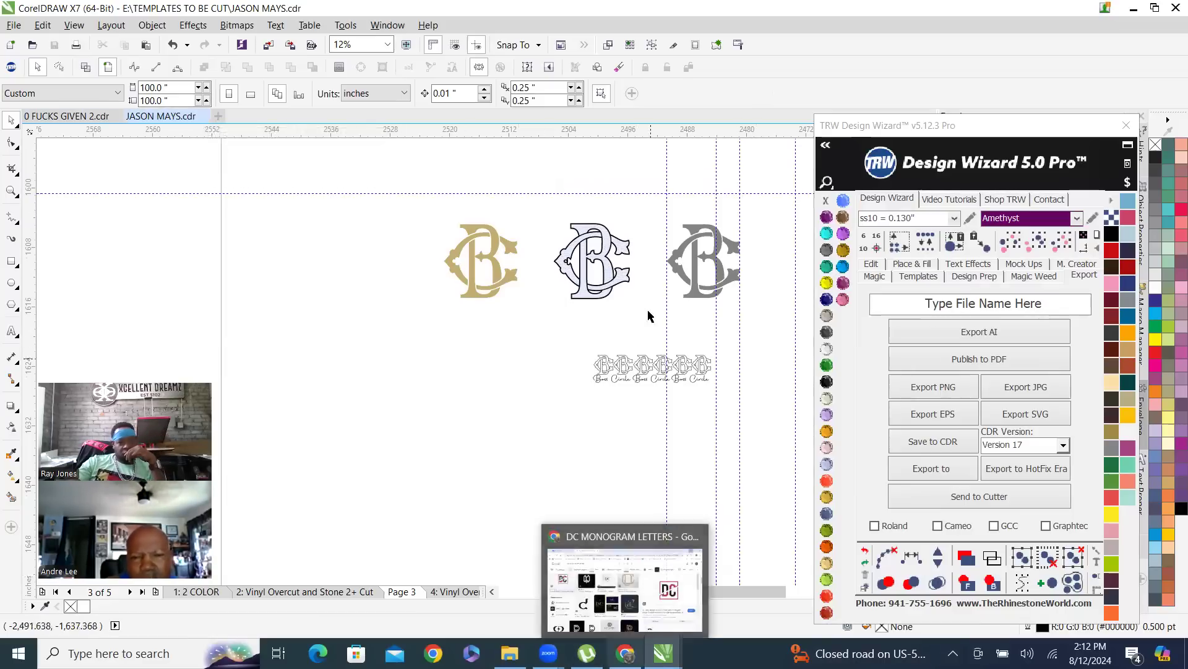
- Look over page 3's Boss Circle templates, then zoom in on the stones of the '1: 2 COLOR' page
{"action": "scroll", "coordinate": [540, 347], "scroll_direction": "up", "scroll_amount": 4}
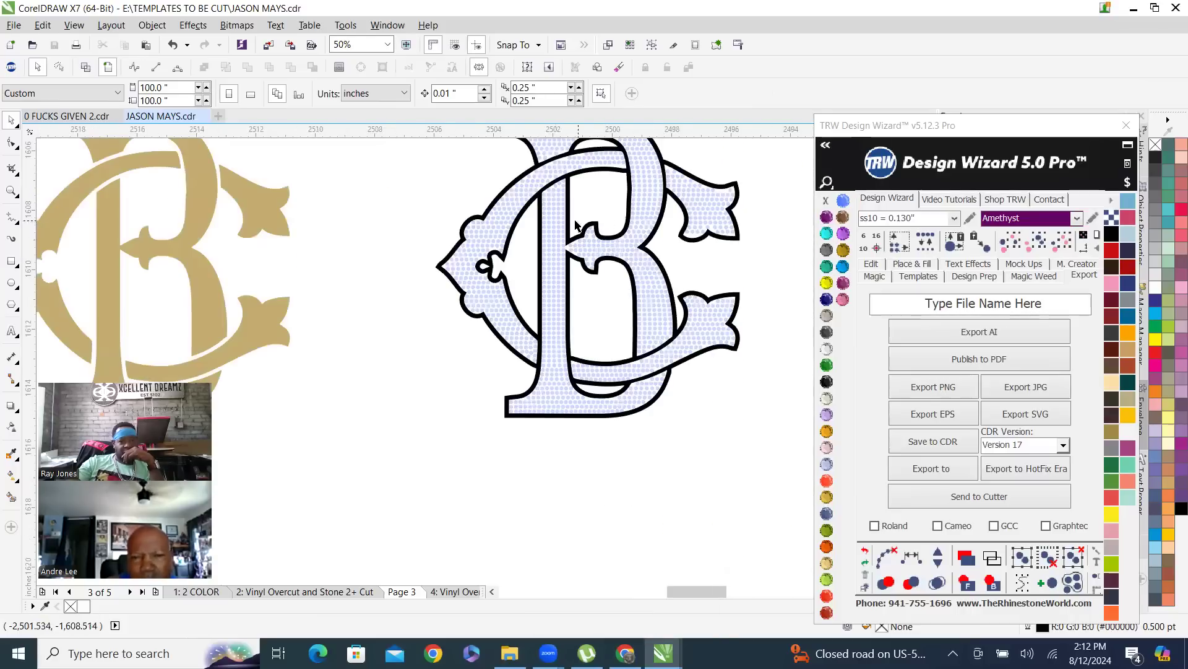
{"action": "scroll", "coordinate": [445, 305], "scroll_direction": "down", "scroll_amount": 2}
{"action": "scroll", "coordinate": [433, 306], "scroll_direction": "up", "scroll_amount": 1}
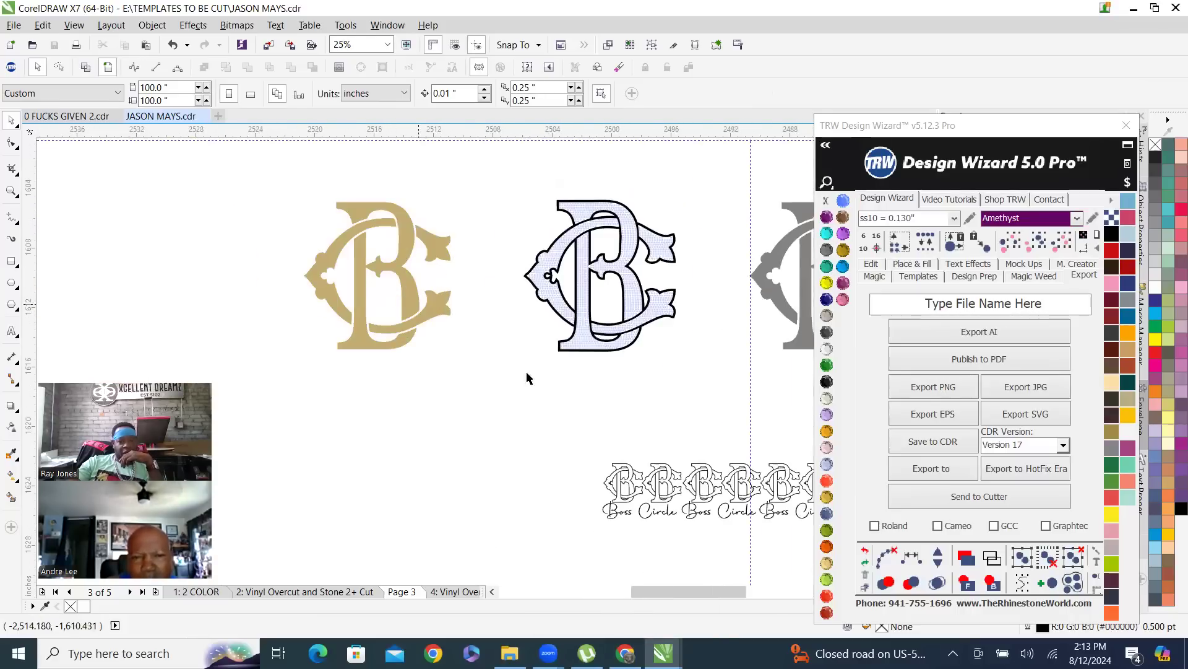
{"action": "scroll", "coordinate": [629, 517], "scroll_direction": "up", "scroll_amount": 3}
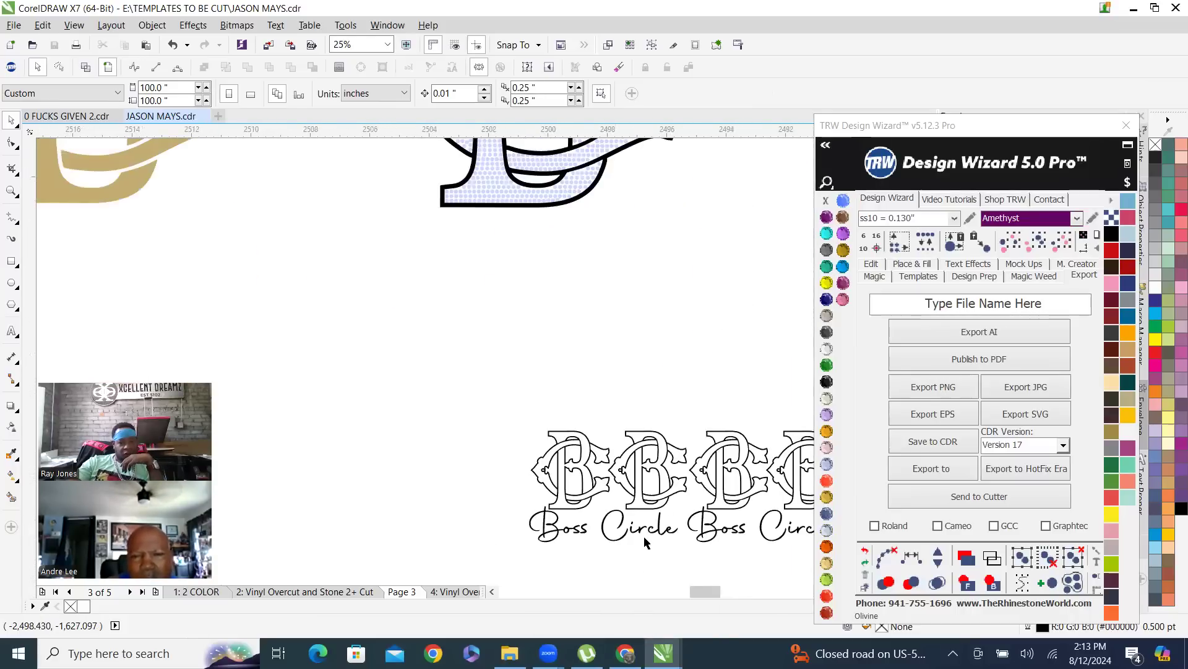
{"action": "scroll", "coordinate": [592, 464], "scroll_direction": "down", "scroll_amount": 1}
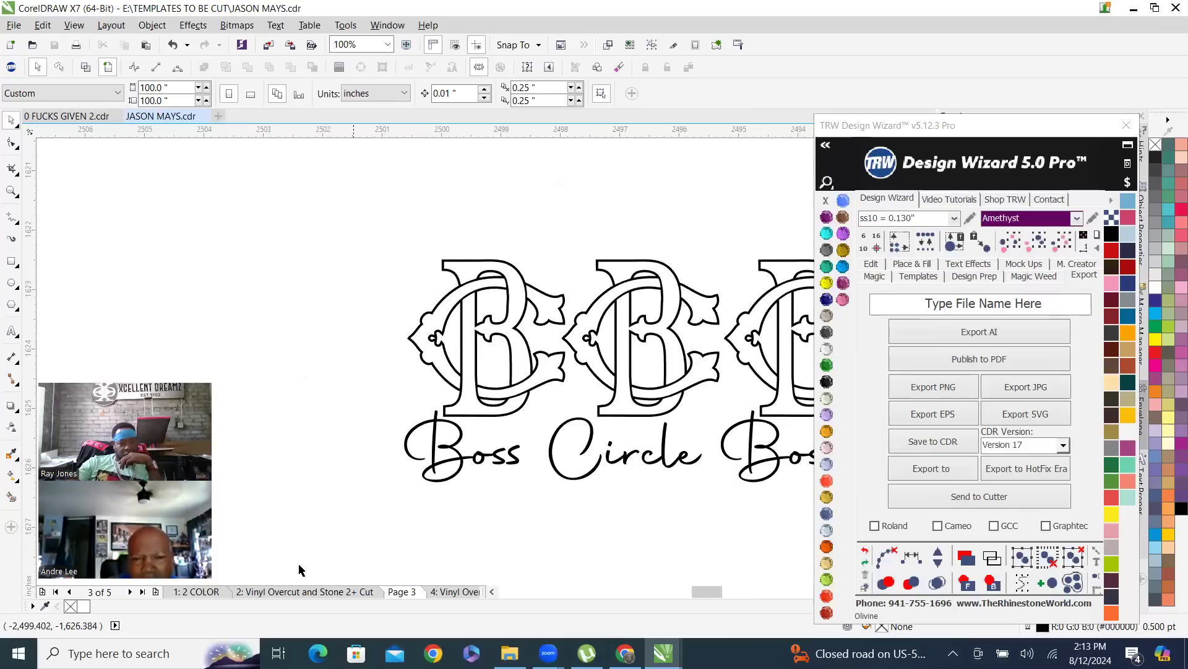
{"action": "left_click", "coordinate": [197, 591]}
{"action": "scroll", "coordinate": [562, 384], "scroll_direction": "down", "scroll_amount": 2}
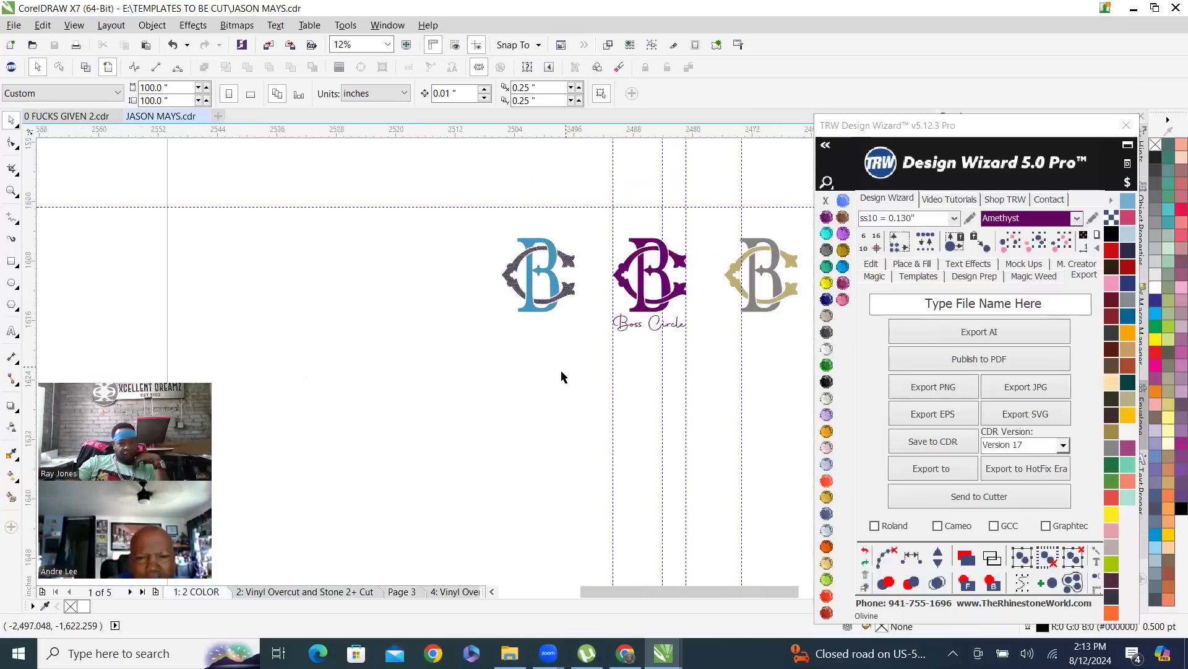
{"action": "scroll", "coordinate": [544, 328], "scroll_direction": "down", "scroll_amount": 4}
{"action": "scroll", "coordinate": [548, 339], "scroll_direction": "up", "scroll_amount": 3}
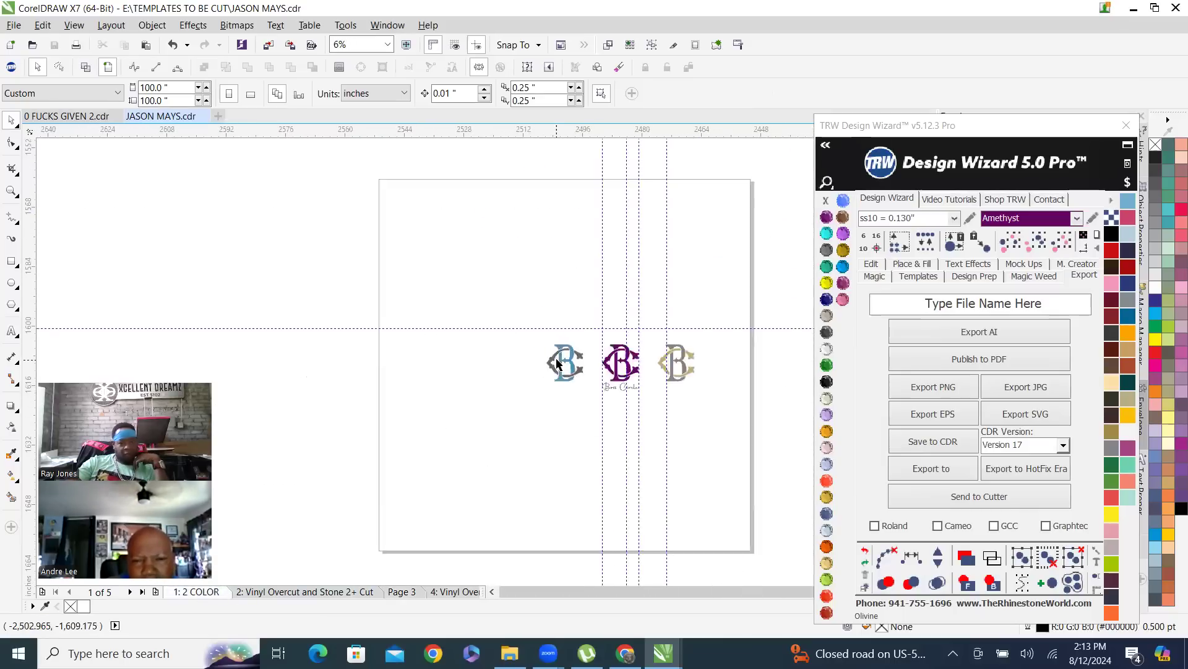
{"action": "scroll", "coordinate": [681, 453], "scroll_direction": "up", "scroll_amount": 2}
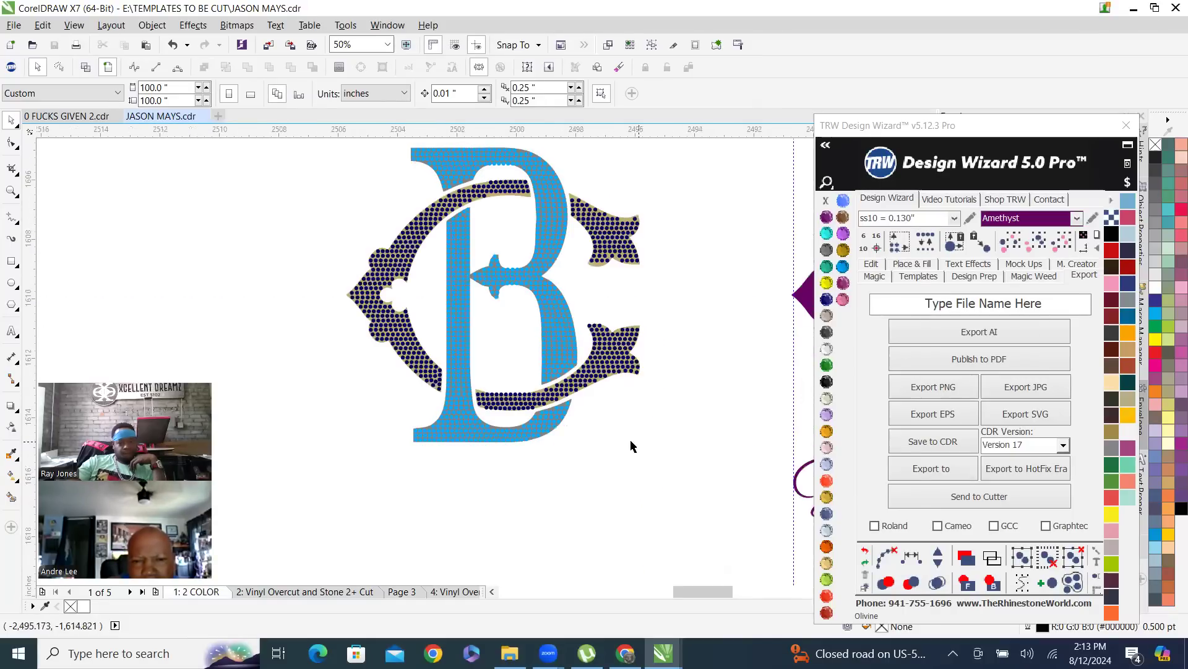
{"action": "scroll", "coordinate": [599, 386], "scroll_direction": "up", "scroll_amount": 4}
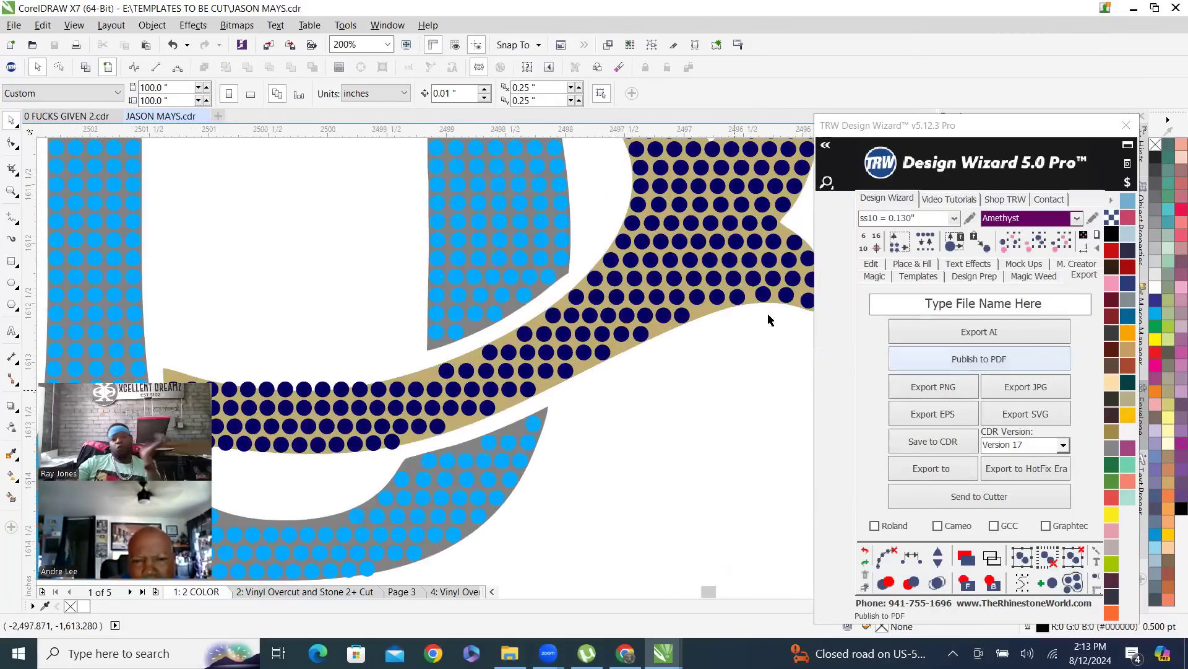
{"action": "scroll", "coordinate": [571, 421], "scroll_direction": "down", "scroll_amount": 8}
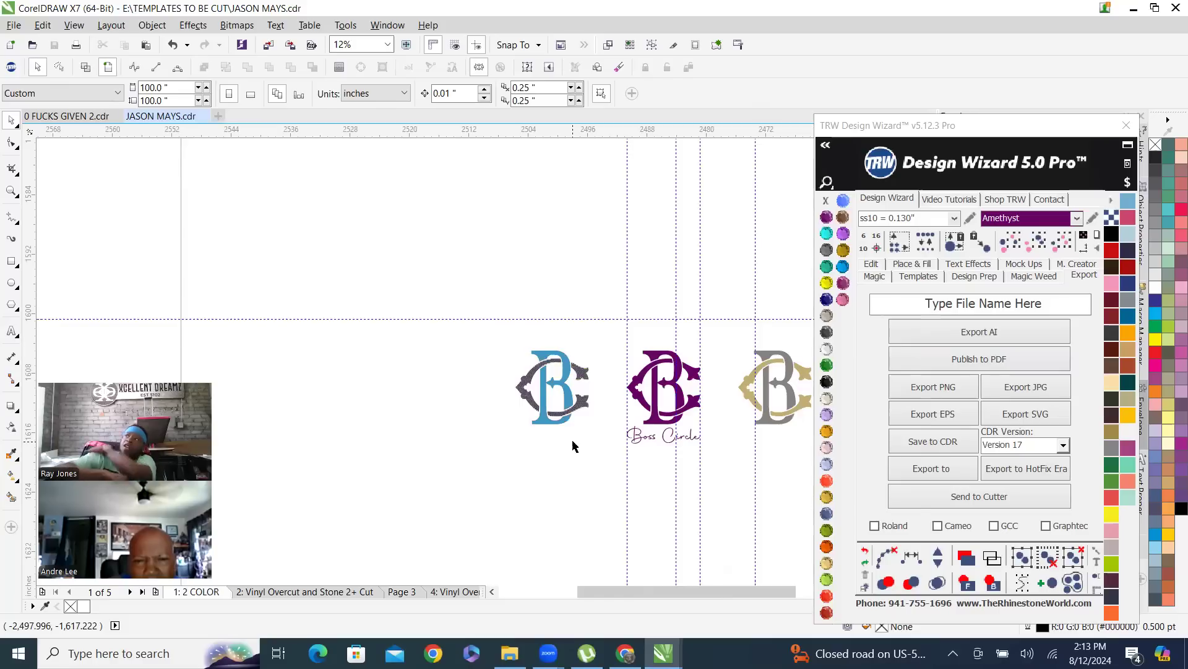
{"action": "scroll", "coordinate": [640, 438], "scroll_direction": "up", "scroll_amount": 2}
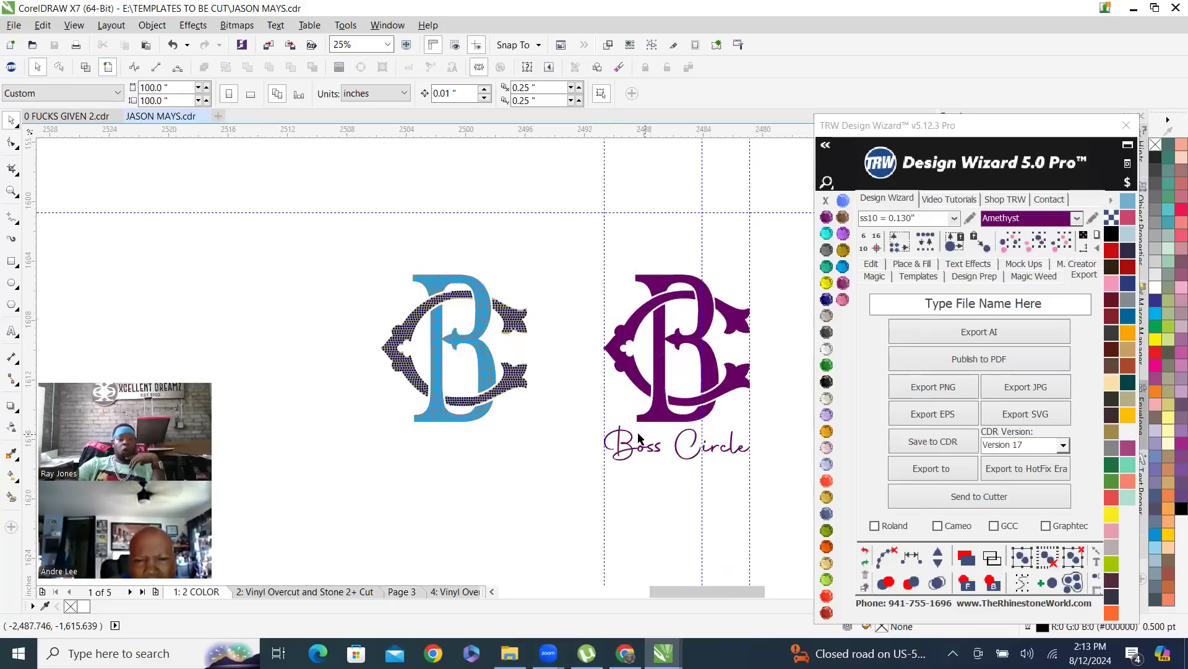
- Select the blue-and-navy BC monogram and refill its stones with Blue Zircon
{"action": "left_click", "coordinate": [483, 303]}
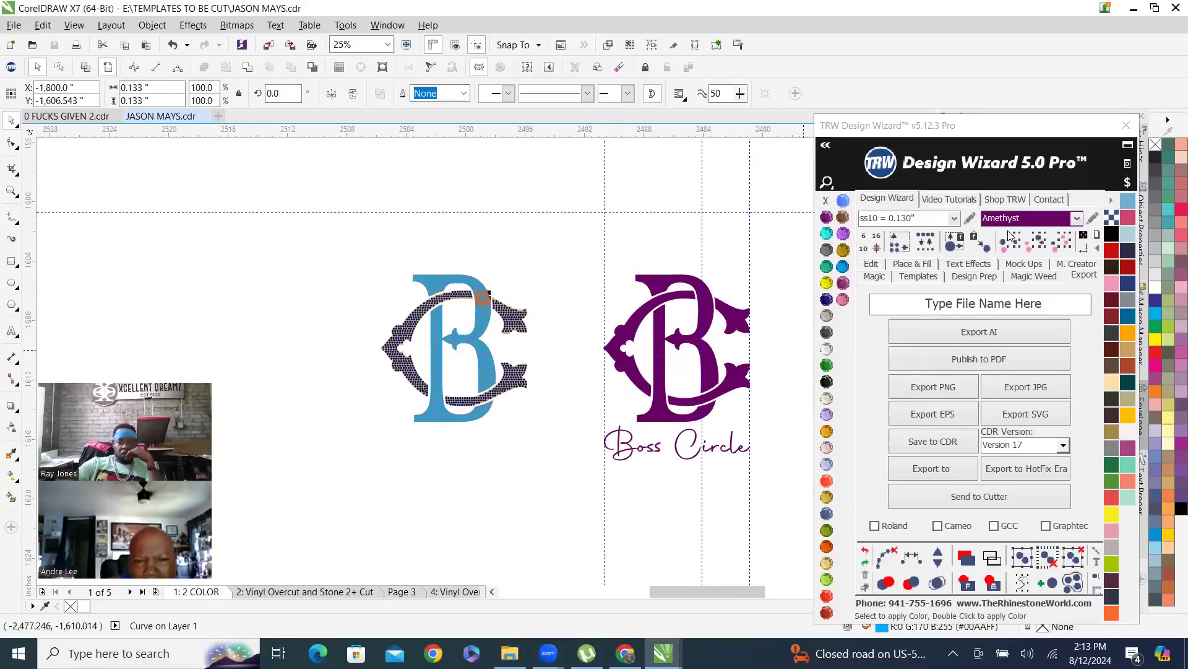
{"action": "left_click", "coordinate": [476, 284]}
{"action": "scroll", "coordinate": [486, 309], "scroll_direction": "down", "scroll_amount": 4}
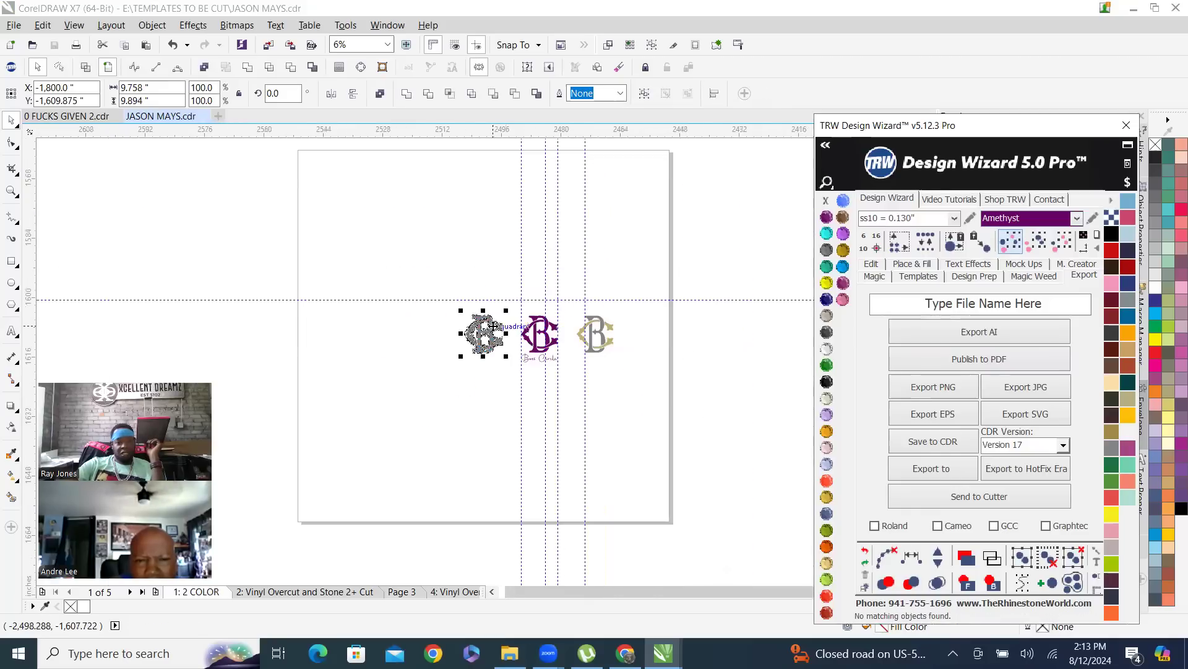
{"action": "scroll", "coordinate": [493, 325], "scroll_direction": "up", "scroll_amount": 2}
{"action": "mouse_move", "coordinate": [414, 295]}
{"action": "left_mouse_down"}
{"action": "mouse_move", "coordinate": [340, 340]}
{"action": "mouse_move", "coordinate": [414, 286]}
{"action": "left_mouse_up"}
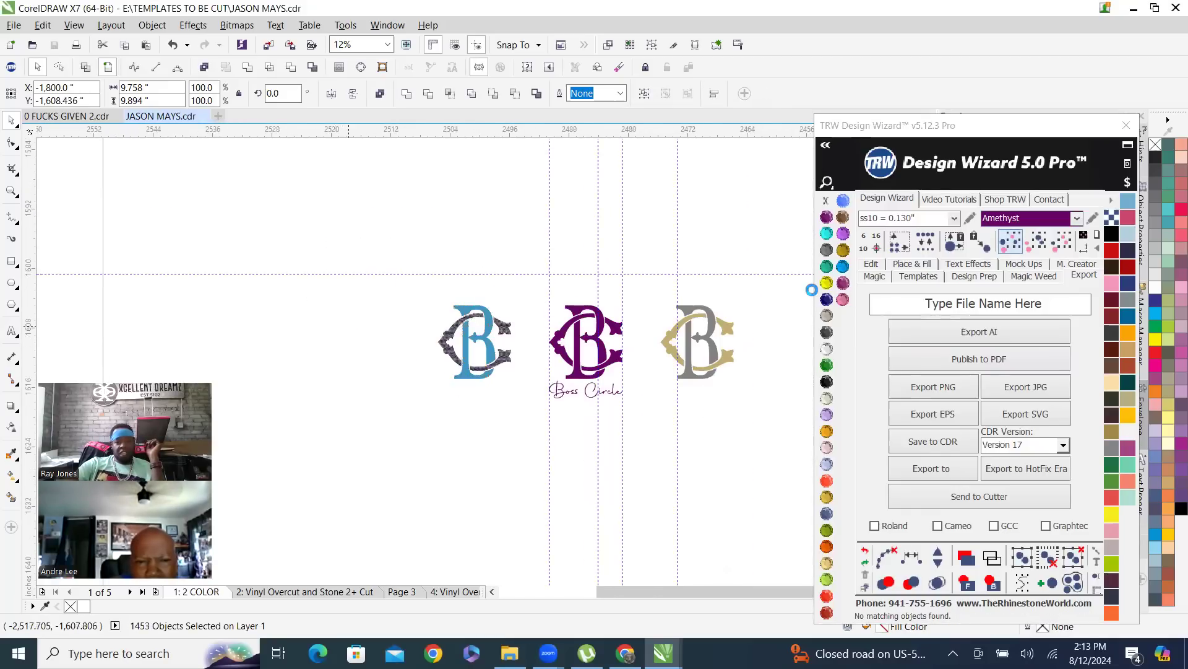
{"action": "left_click", "coordinate": [828, 266]}
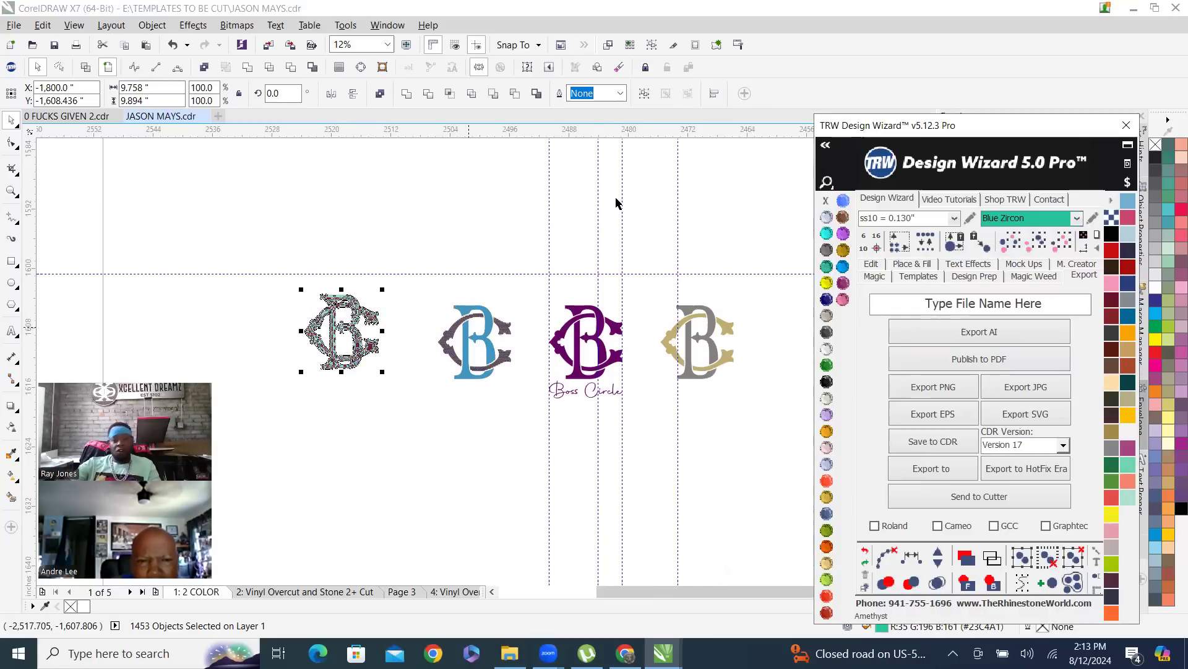
{"action": "left_click", "coordinate": [385, 219]}
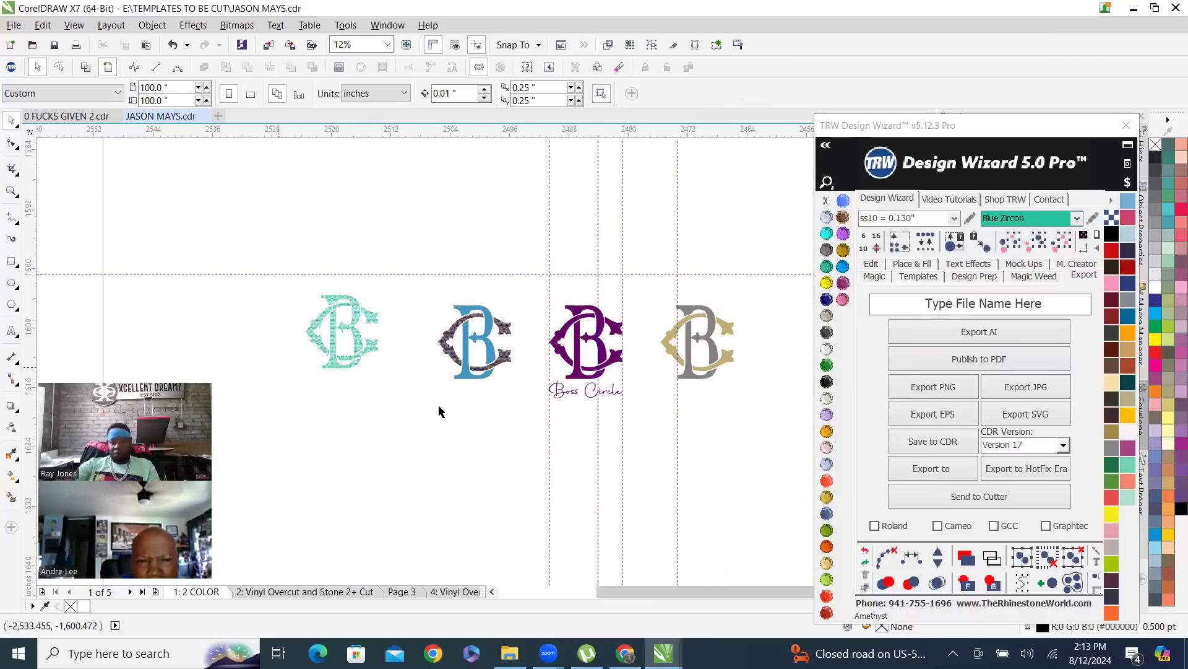
{"action": "scroll", "coordinate": [440, 342], "scroll_direction": "up", "scroll_amount": 1}
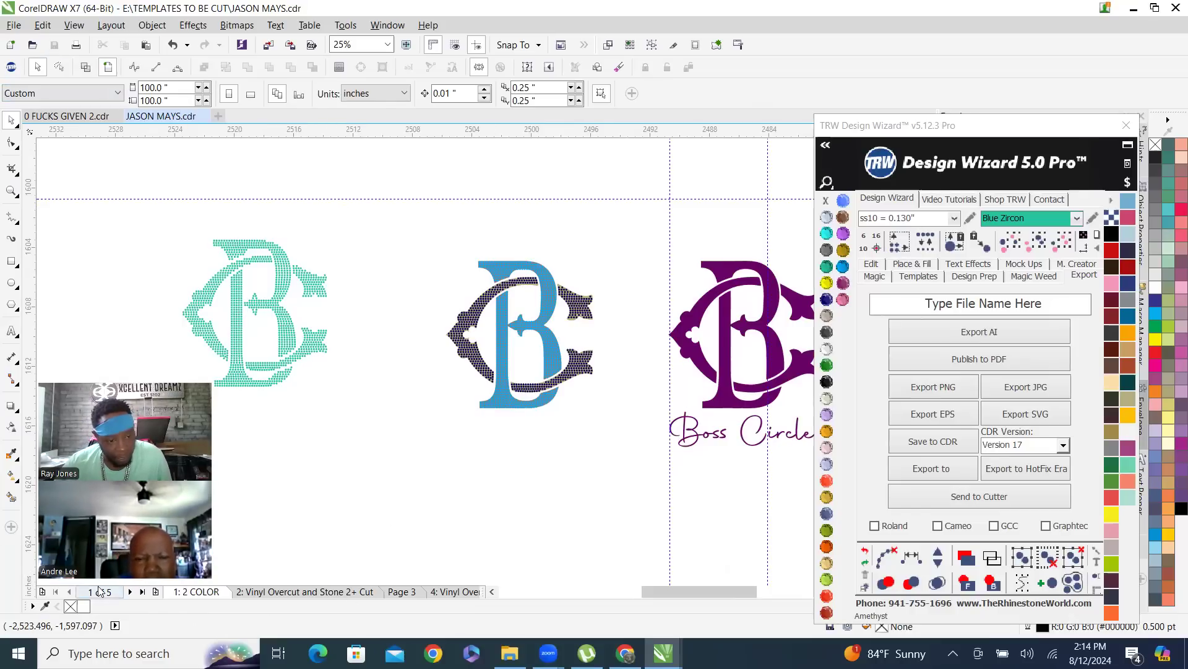
{"action": "left_click", "coordinate": [130, 591]}
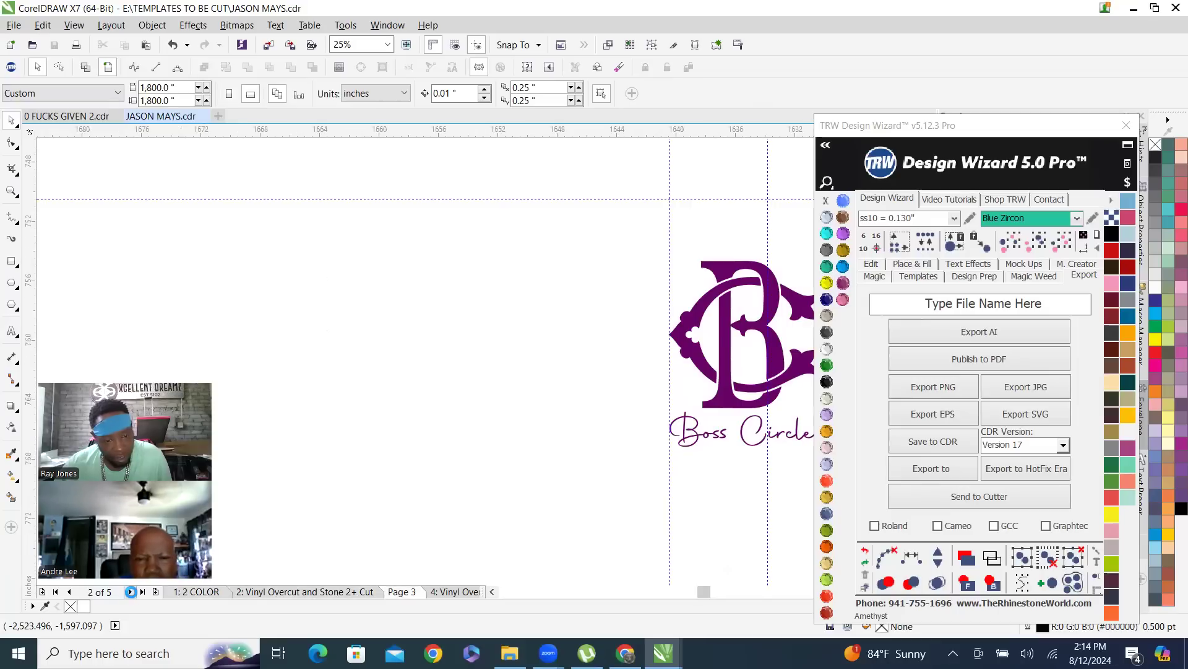
{"action": "left_click", "coordinate": [130, 592]}
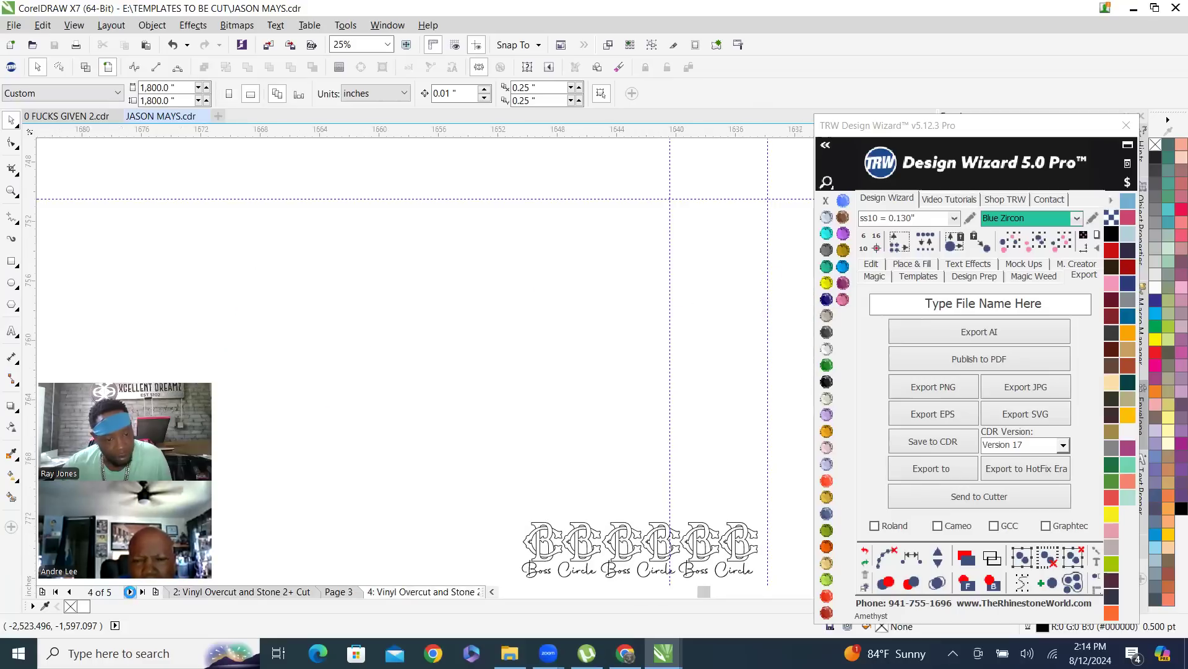
{"action": "left_click", "coordinate": [130, 592]}
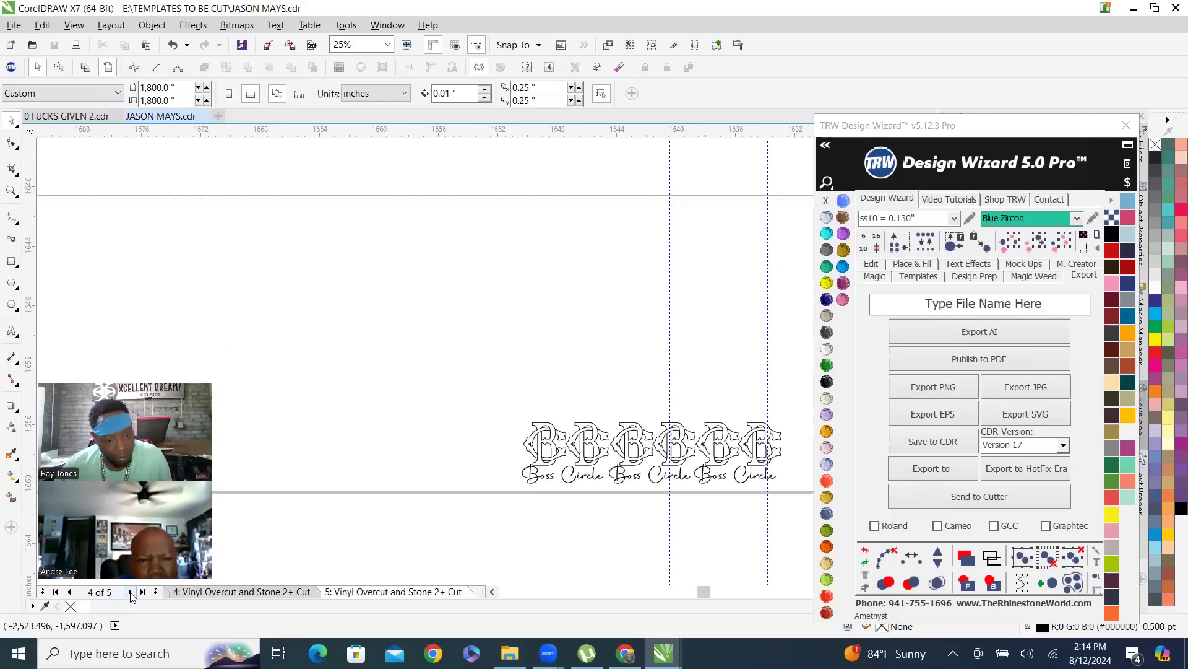
{"action": "scroll", "coordinate": [547, 421], "scroll_direction": "down", "scroll_amount": 3}
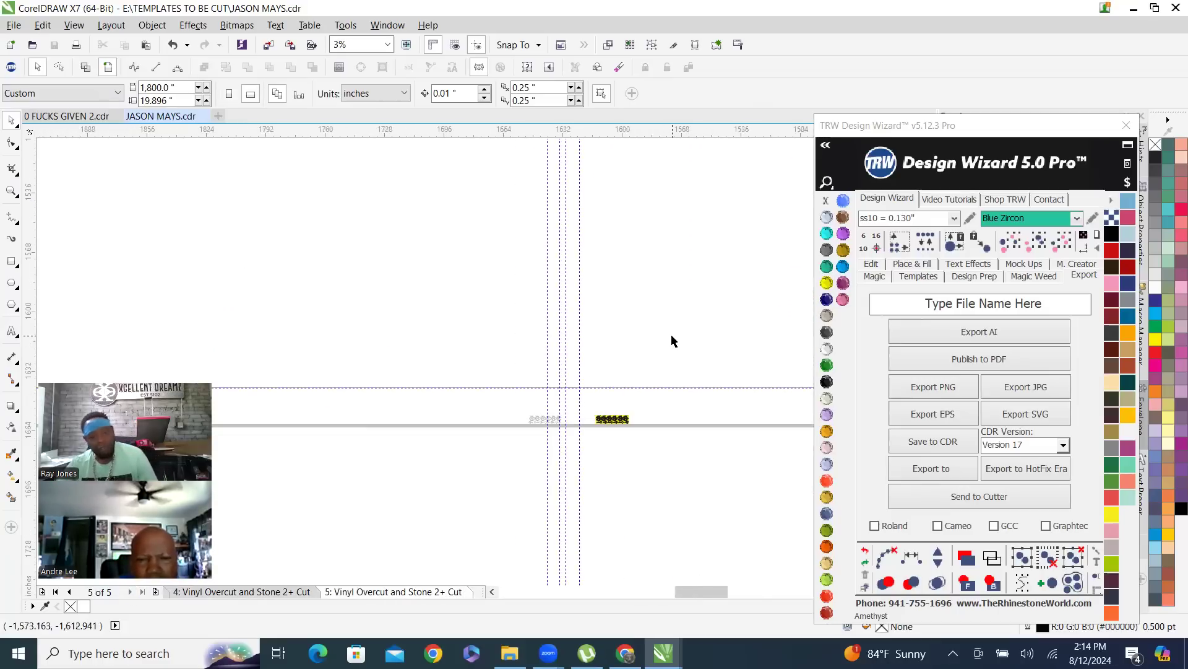
{"action": "left_click", "coordinate": [70, 592]}
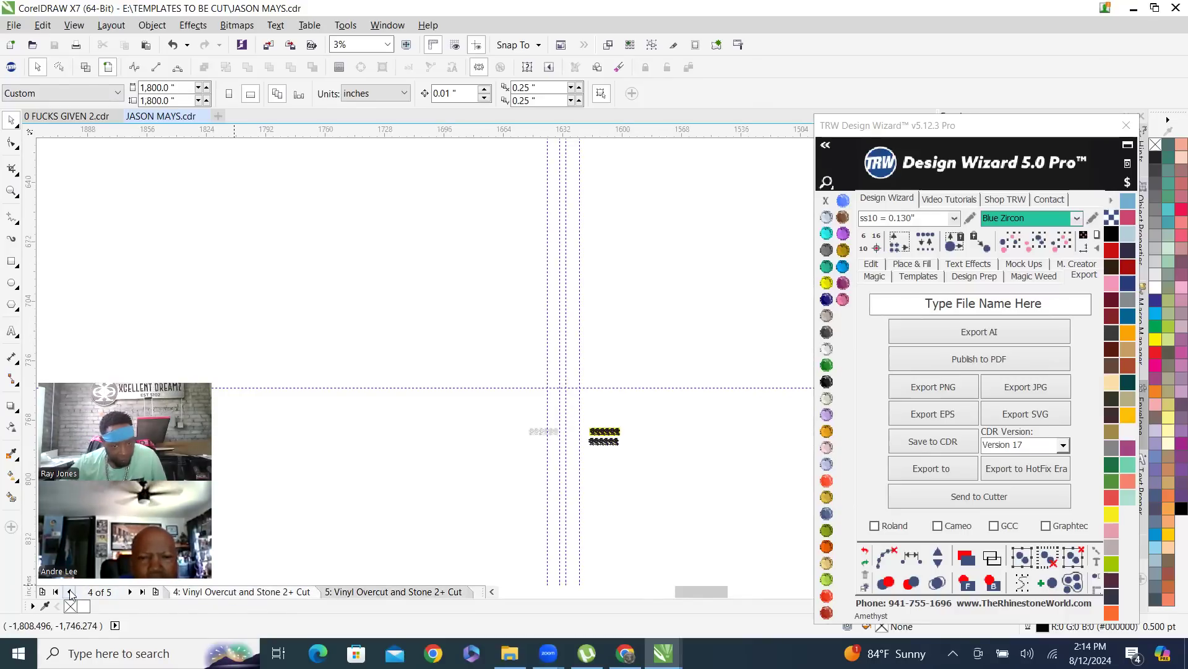
{"action": "left_click", "coordinate": [69, 591]}
{"action": "left_click", "coordinate": [69, 591]}
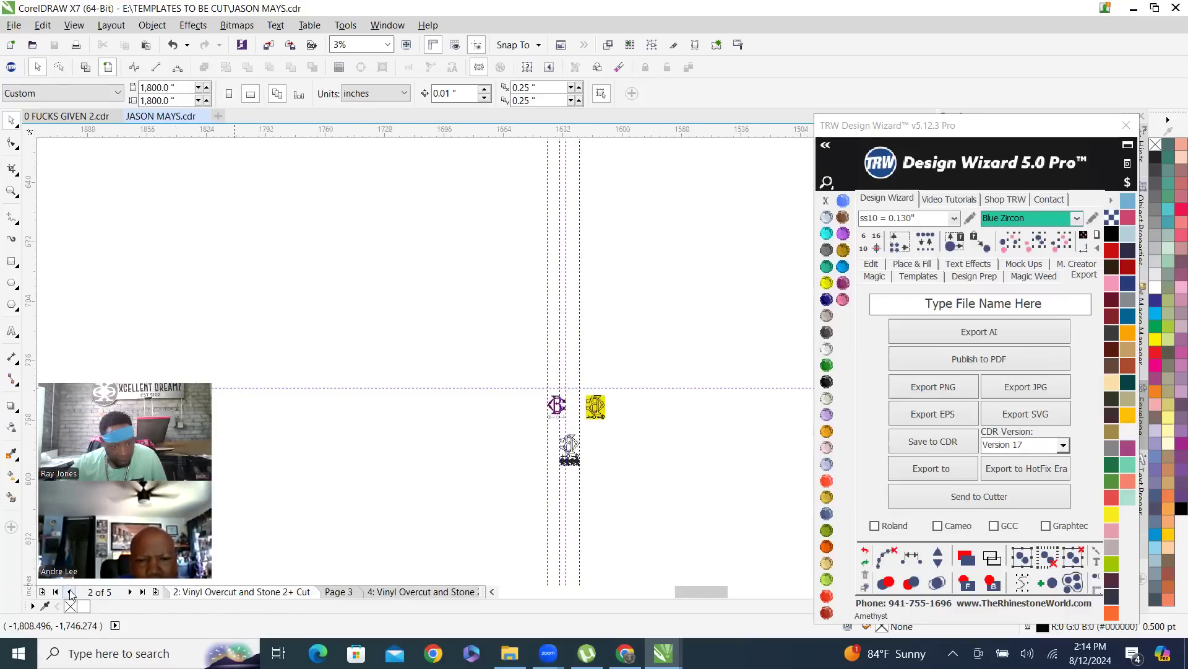
{"action": "left_click", "coordinate": [69, 591]}
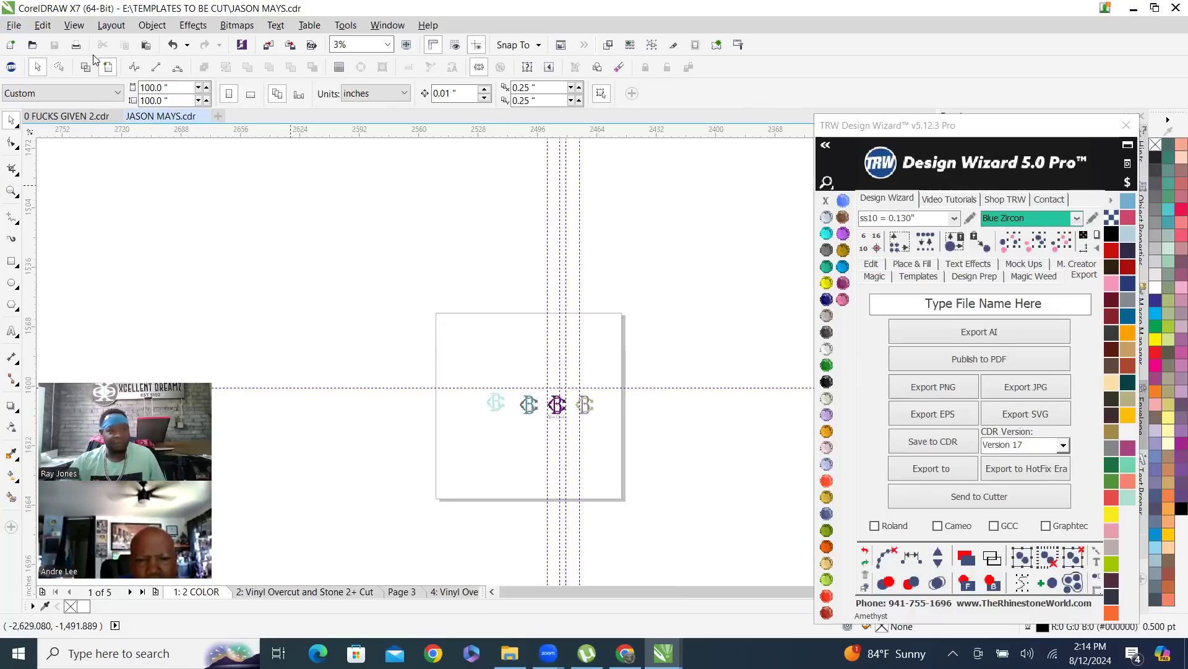
{"action": "left_click", "coordinate": [204, 116]}
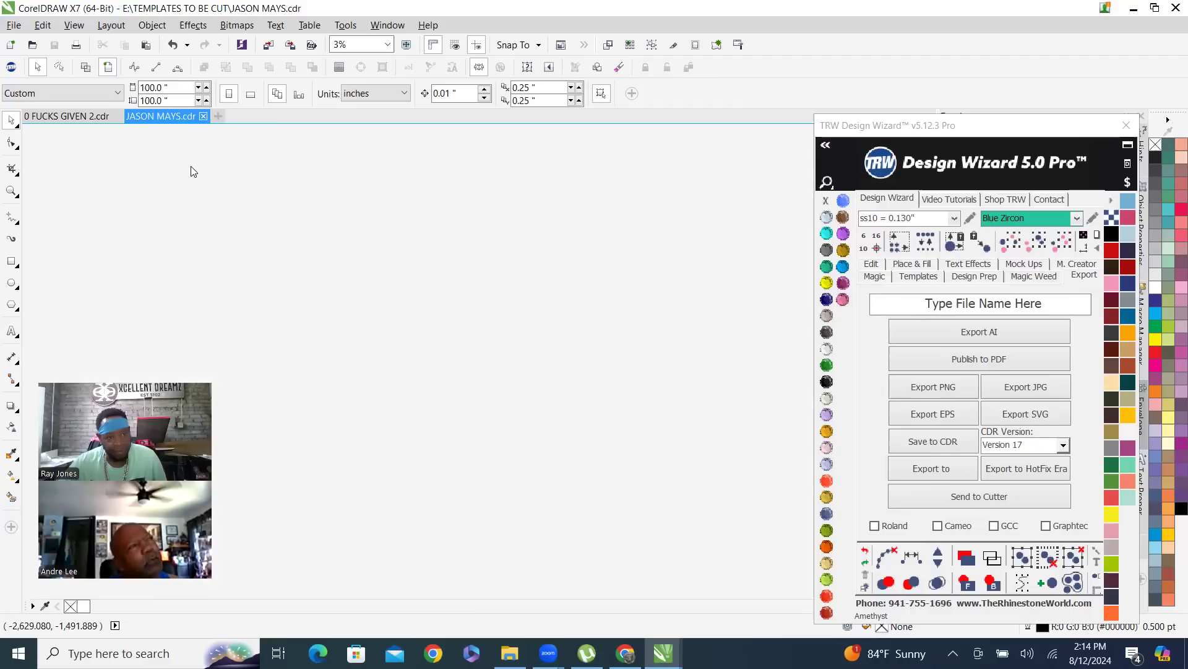
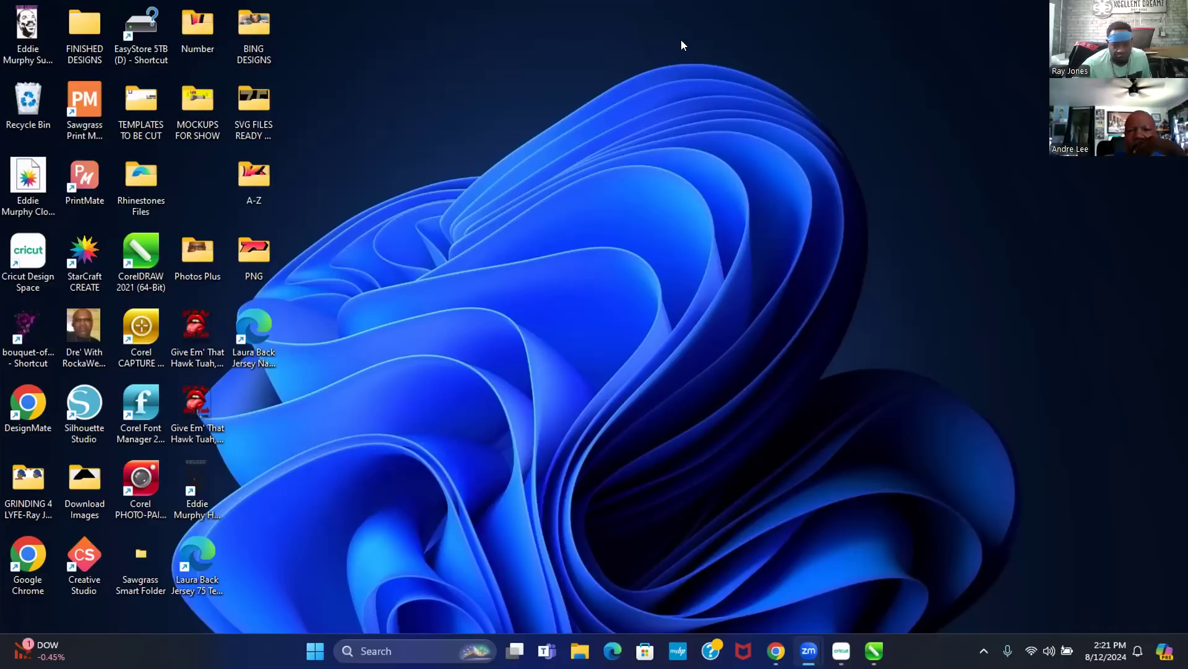
- Switch to the Laura 75th Birthday Jersey.cdr window from the CorelDRAW taskbar previews
{"action": "mouse_move", "coordinate": [874, 651]}
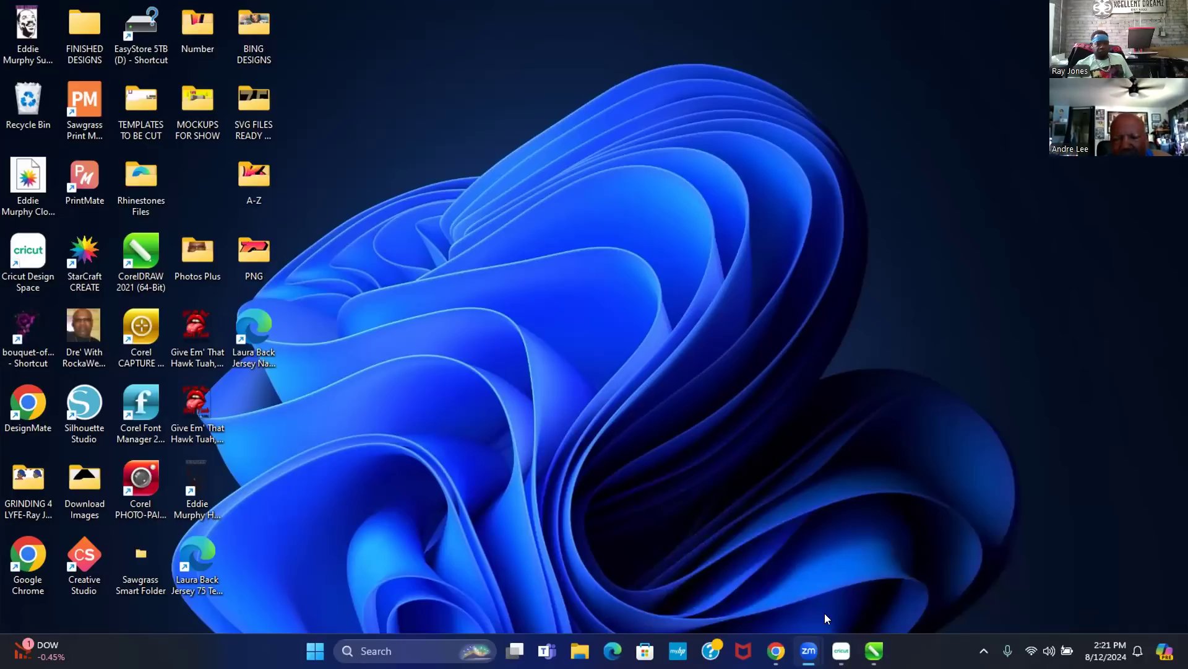
{"action": "mouse_move", "coordinate": [808, 650]}
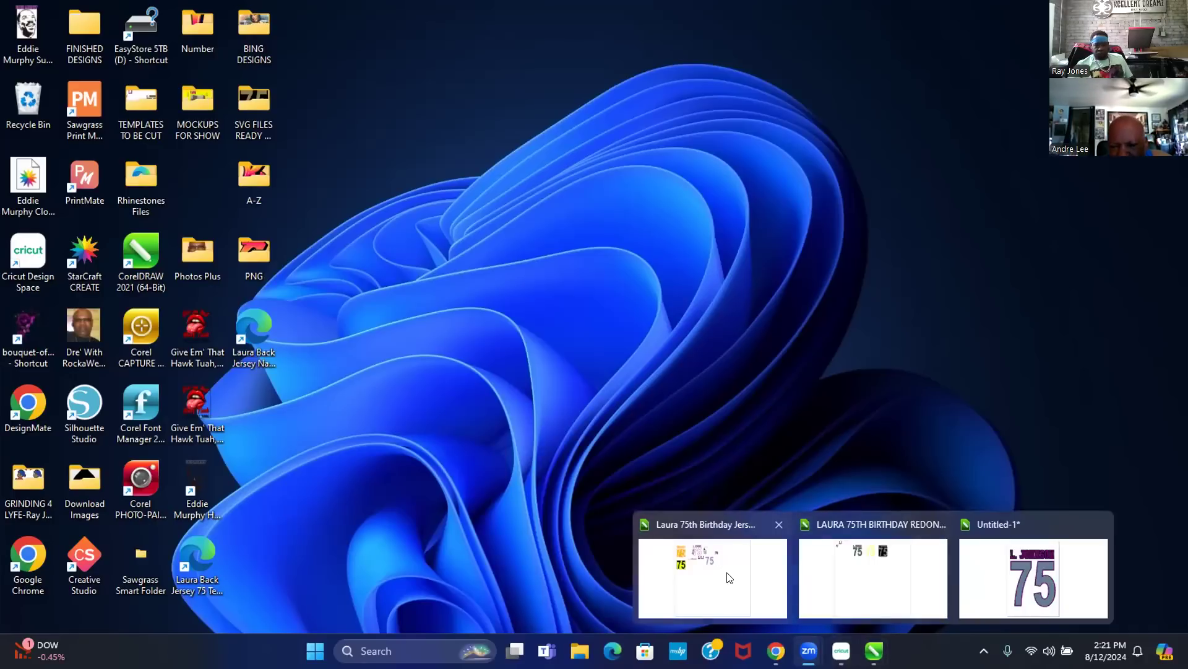
{"action": "left_click", "coordinate": [727, 572]}
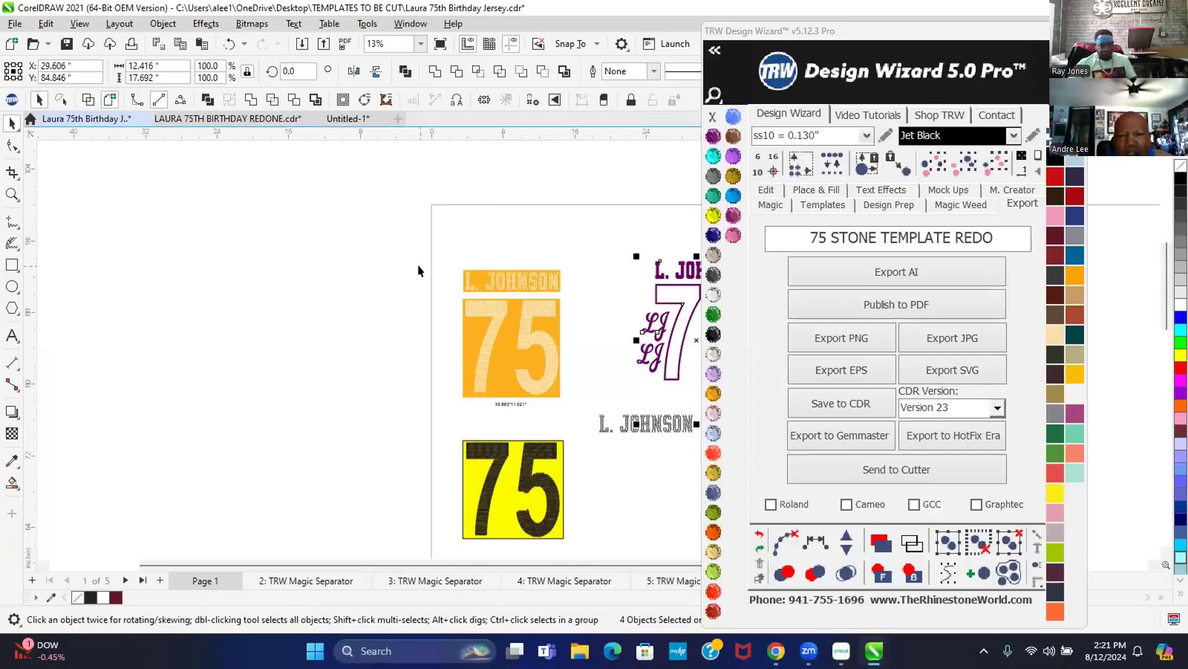
- Move the TRW Design Wizard docker right and zoom in on the purple rose and dotted rhinestone 75
{"action": "left_click_drag", "start_coordinate": [861, 40], "coordinate": [998, 31]}
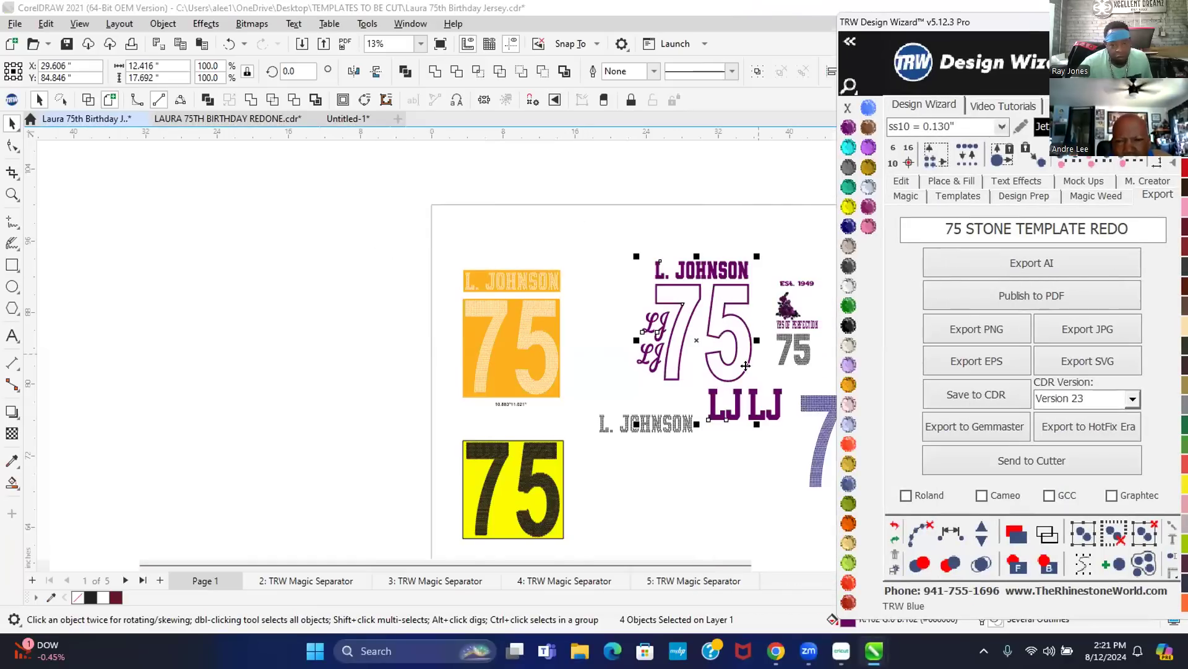
{"action": "scroll", "coordinate": [820, 362], "scroll_direction": "up", "scroll_amount": 2}
{"action": "scroll", "coordinate": [801, 265], "scroll_direction": "up", "scroll_amount": 3}
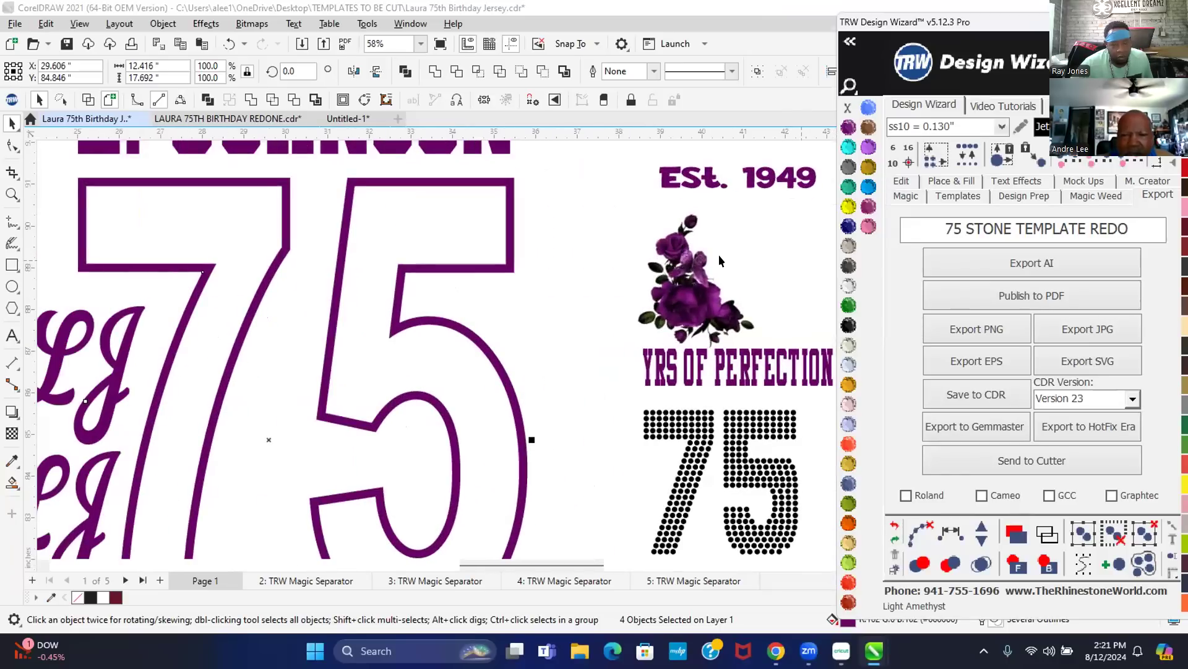
{"action": "left_click", "coordinate": [585, 259]}
{"action": "scroll", "coordinate": [407, 284], "scroll_direction": "down", "scroll_amount": 1}
{"action": "scroll", "coordinate": [409, 290], "scroll_direction": "down", "scroll_amount": 2}
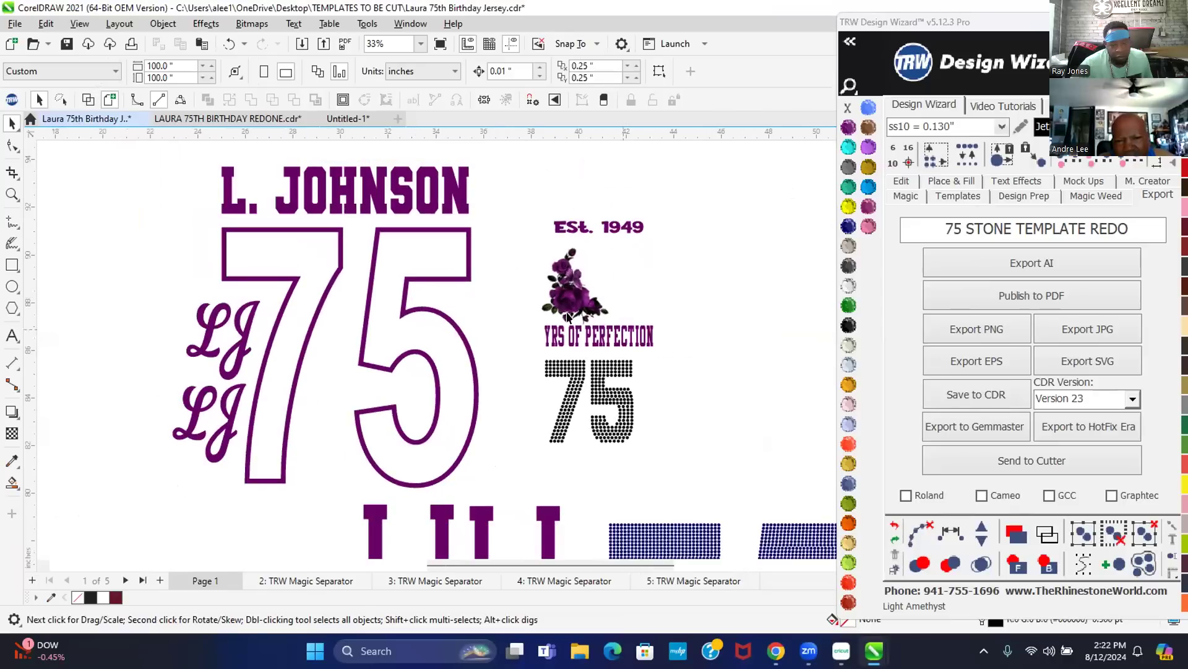
{"action": "scroll", "coordinate": [567, 316], "scroll_direction": "up", "scroll_amount": 4}
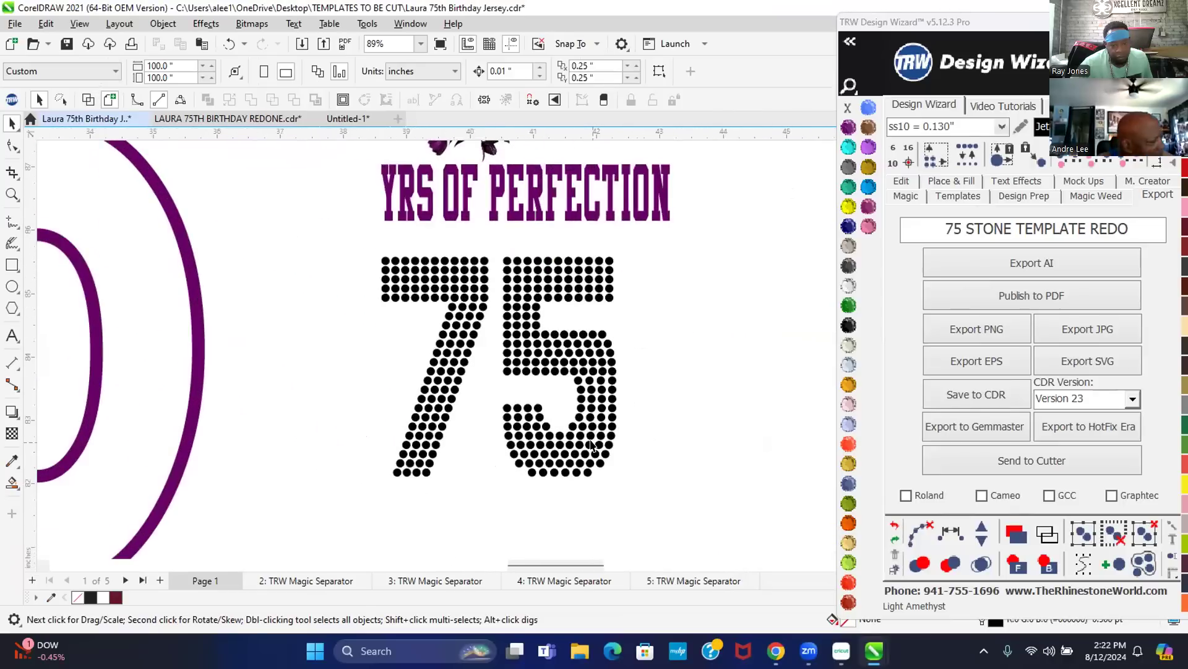
{"action": "scroll", "coordinate": [588, 446], "scroll_direction": "up", "scroll_amount": 4}
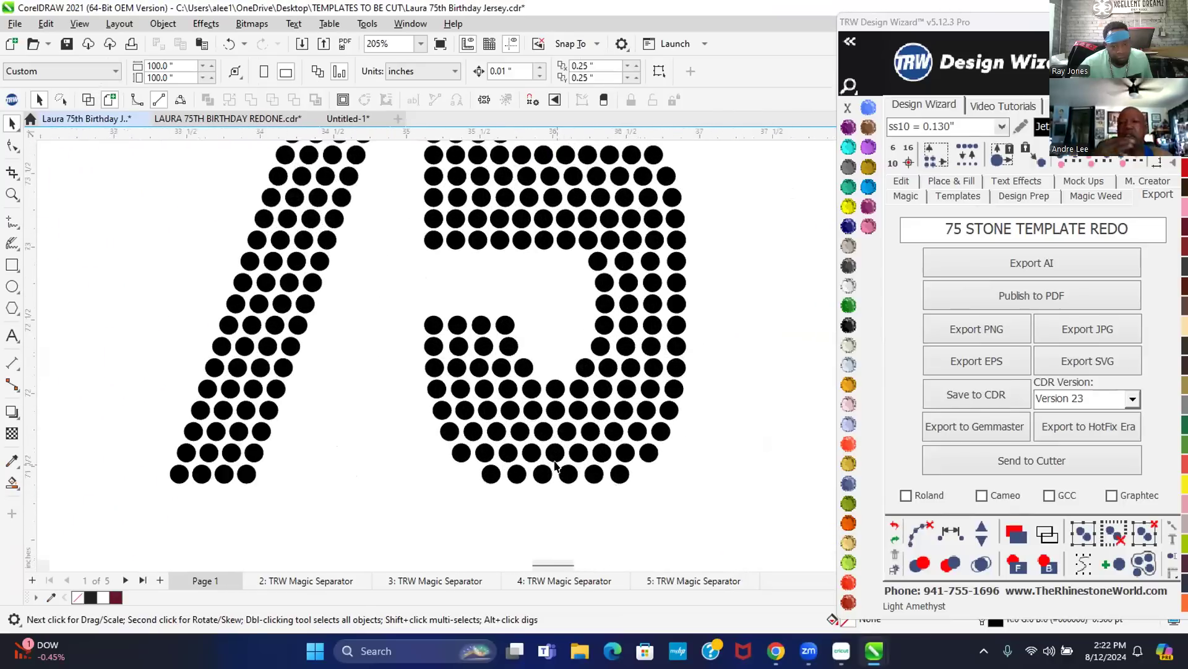
{"action": "scroll", "coordinate": [555, 464], "scroll_direction": "up", "scroll_amount": 1}
{"action": "scroll", "coordinate": [556, 461], "scroll_direction": "down", "scroll_amount": 2}
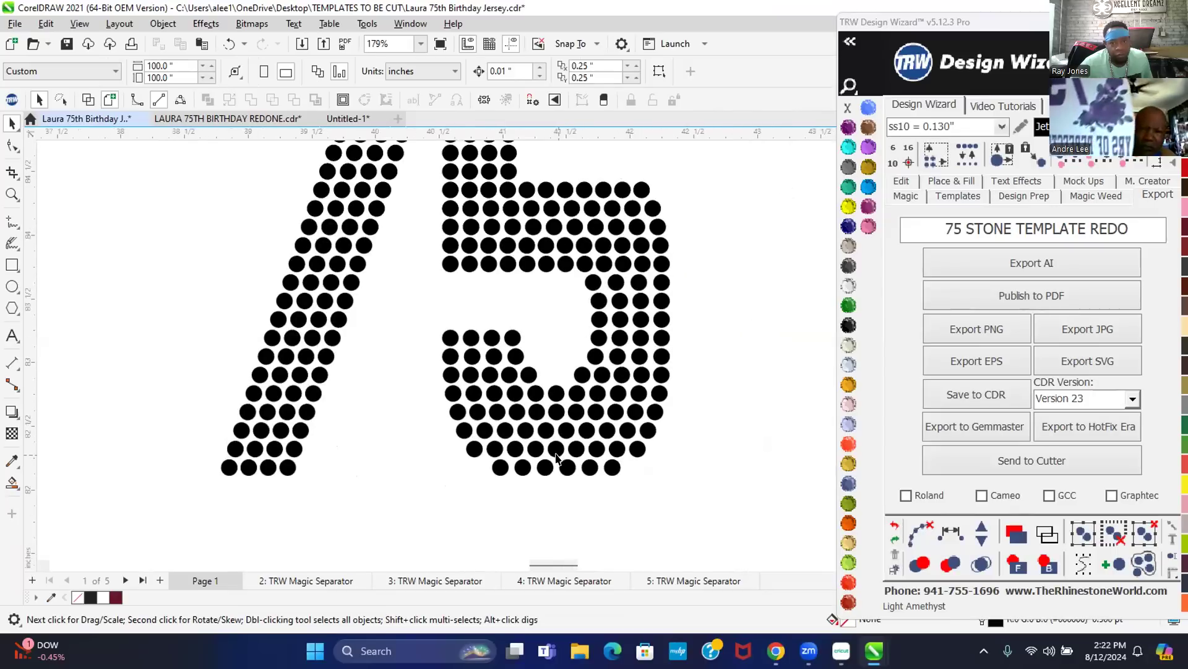
{"action": "scroll", "coordinate": [556, 458], "scroll_direction": "down", "scroll_amount": 3}
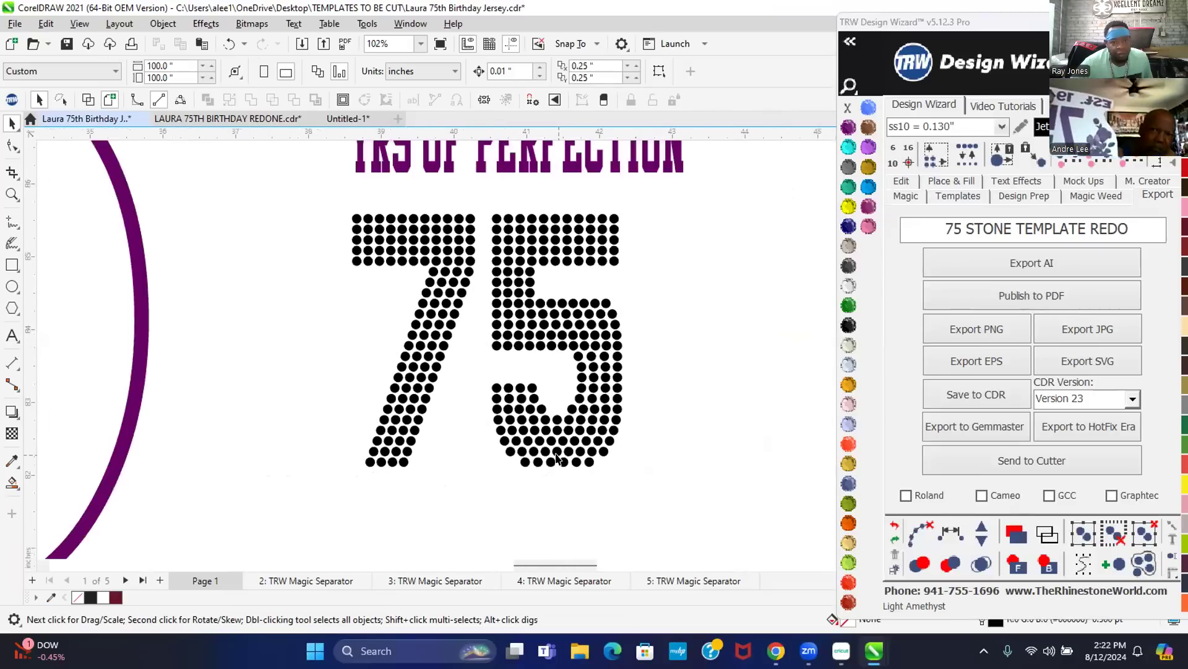
{"action": "scroll", "coordinate": [556, 458], "scroll_direction": "down", "scroll_amount": 1}
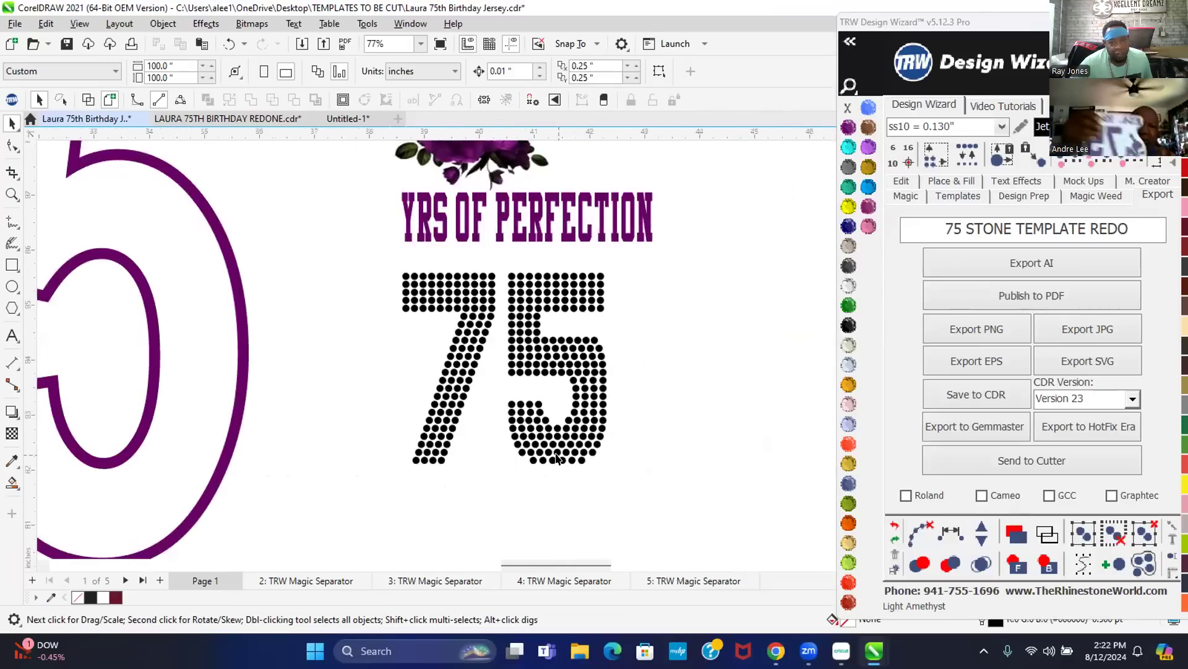
{"action": "scroll", "coordinate": [556, 458], "scroll_direction": "down", "scroll_amount": 4}
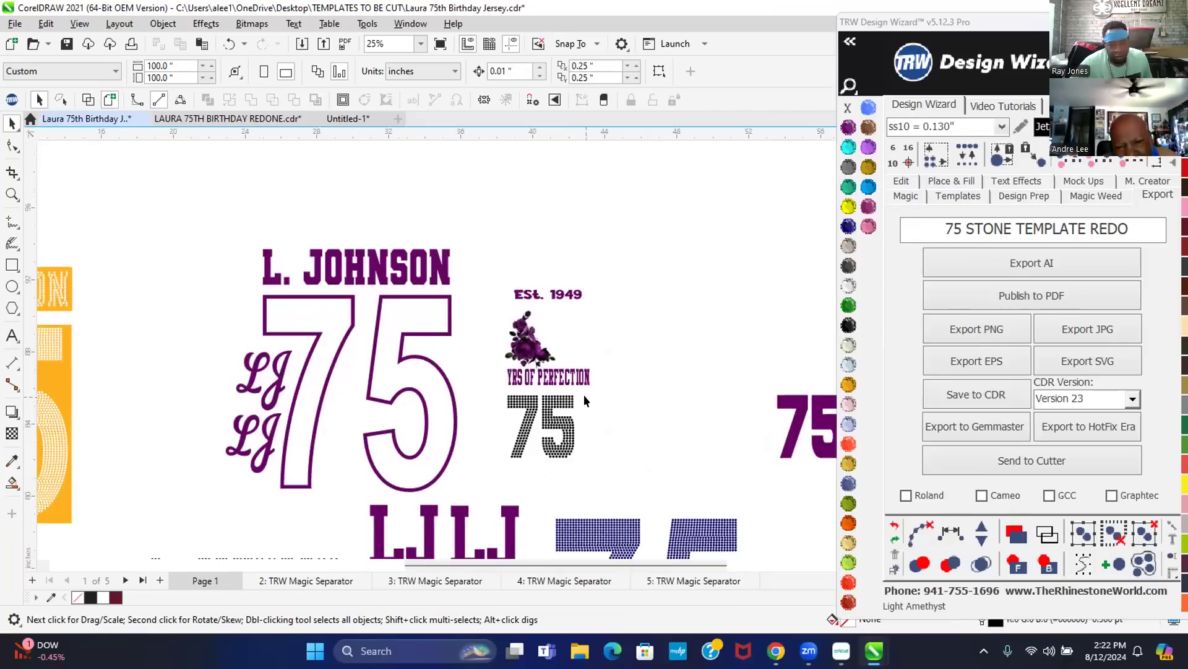
{"action": "scroll", "coordinate": [659, 424], "scroll_direction": "up", "scroll_amount": 1}
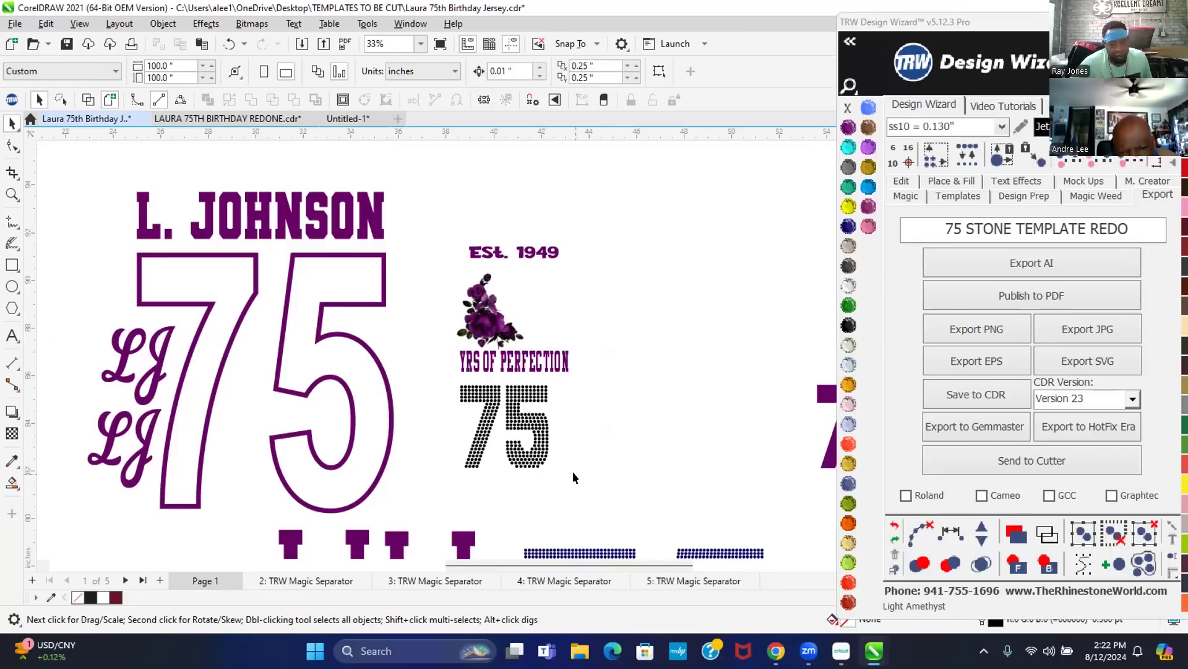
- Delete the dotted rhinestone 75 and place the purple 75 beside the roses at about three-quarter size
{"action": "left_click_drag", "start_coordinate": [570, 472], "coordinate": [421, 368]}
{"action": "key", "text": "Delete"}
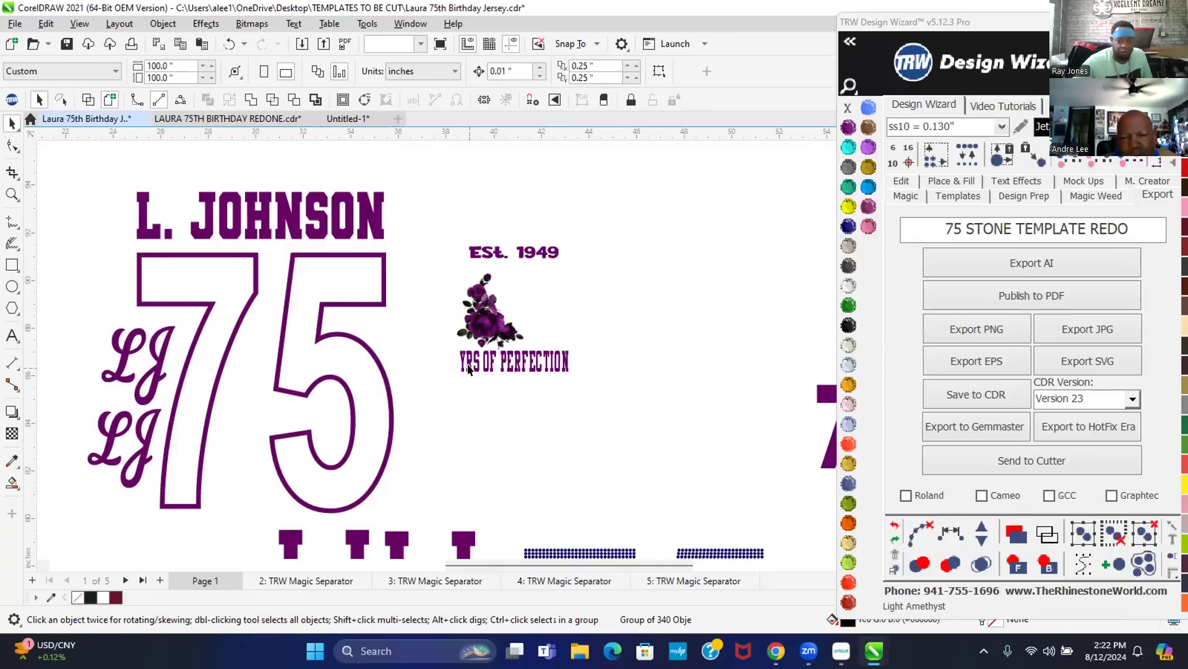
{"action": "left_click_drag", "start_coordinate": [820, 386], "coordinate": [522, 270]}
{"action": "scroll", "coordinate": [522, 270], "scroll_direction": "up", "scroll_amount": 1}
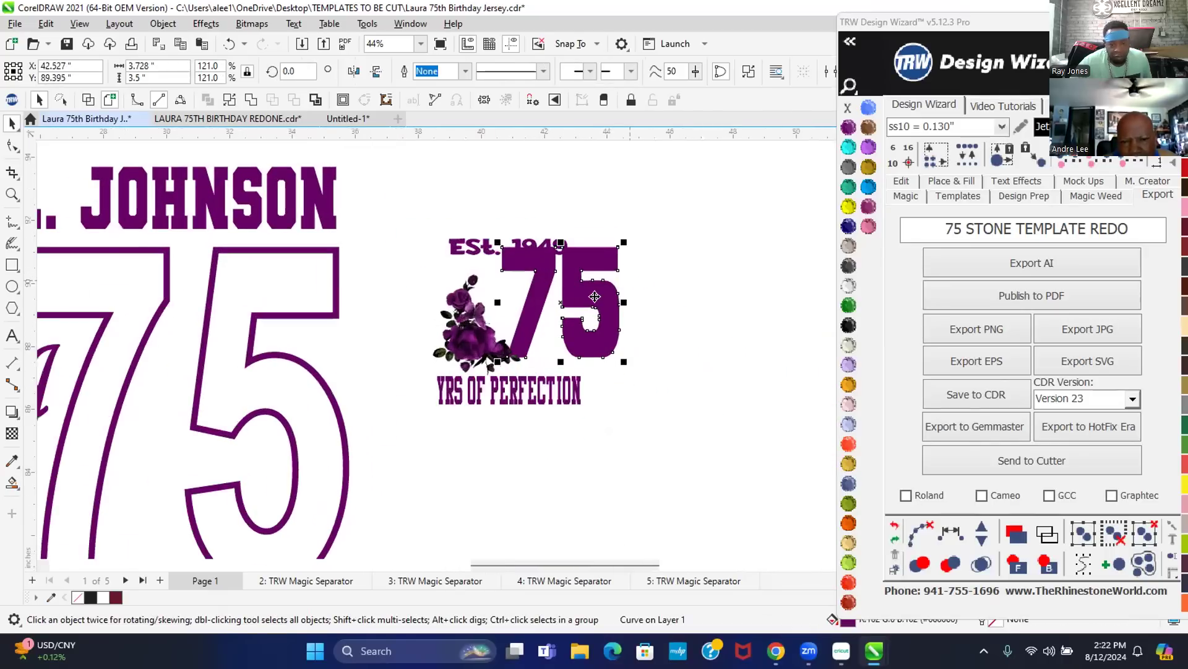
{"action": "scroll", "coordinate": [605, 279], "scroll_direction": "up", "scroll_amount": 4}
{"action": "scroll", "coordinate": [601, 403], "scroll_direction": "down", "scroll_amount": 1}
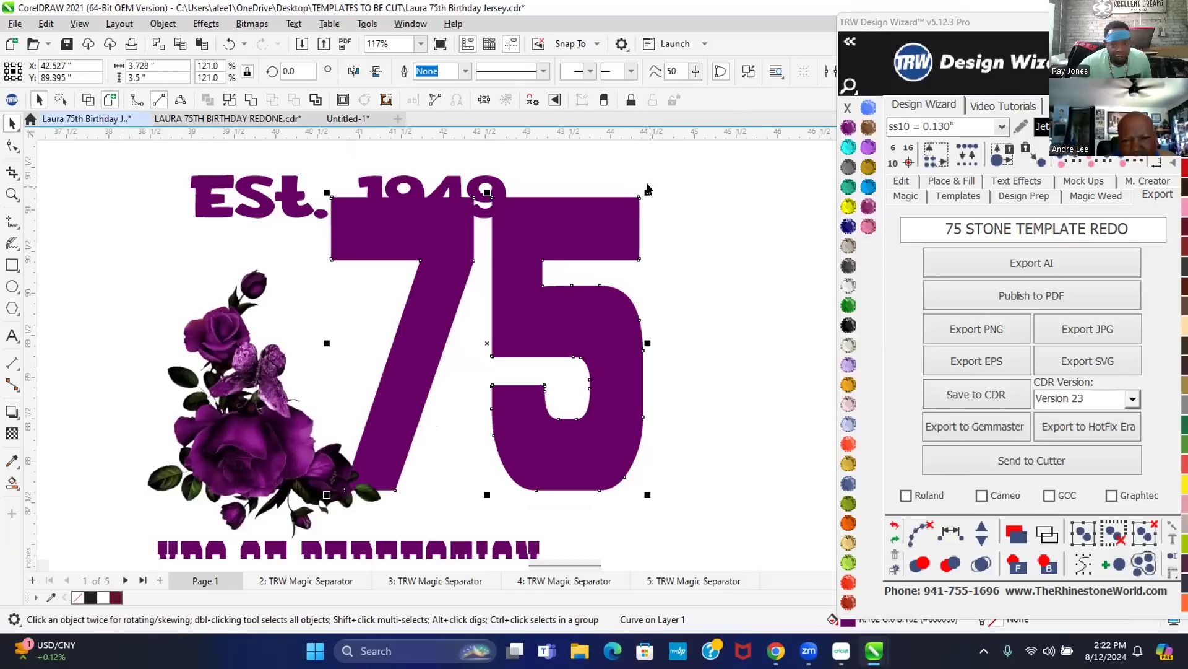
{"action": "left_click_drag", "start_coordinate": [645, 192], "coordinate": [570, 277]}
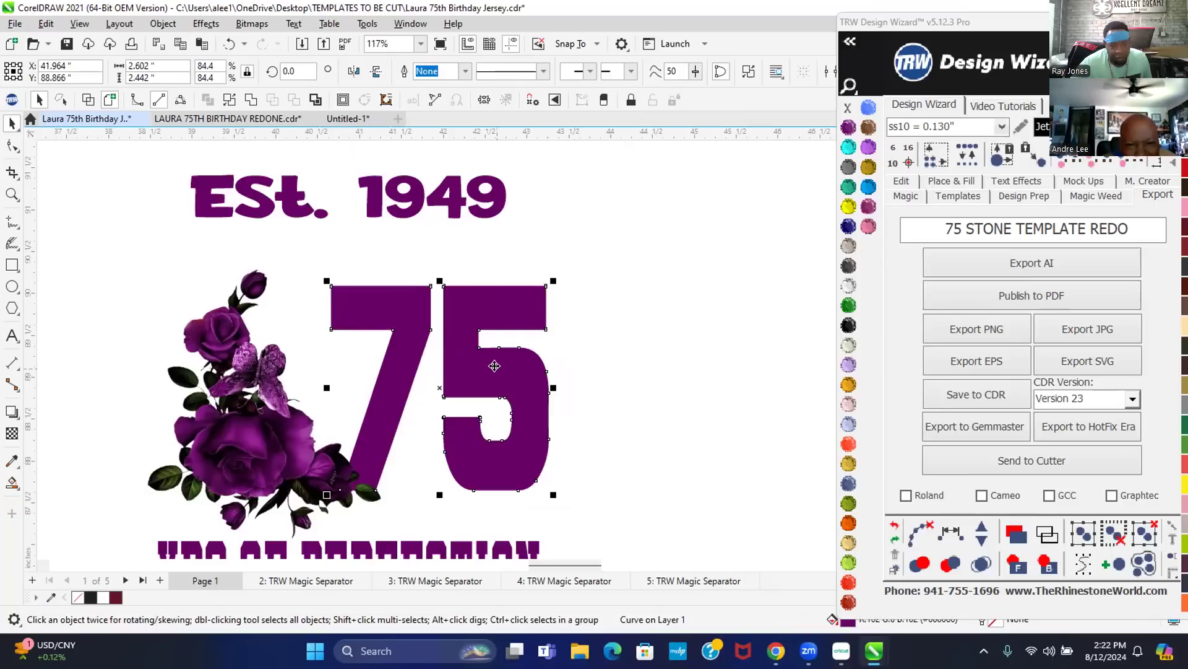
{"action": "scroll", "coordinate": [471, 376], "scroll_direction": "down", "scroll_amount": 1}
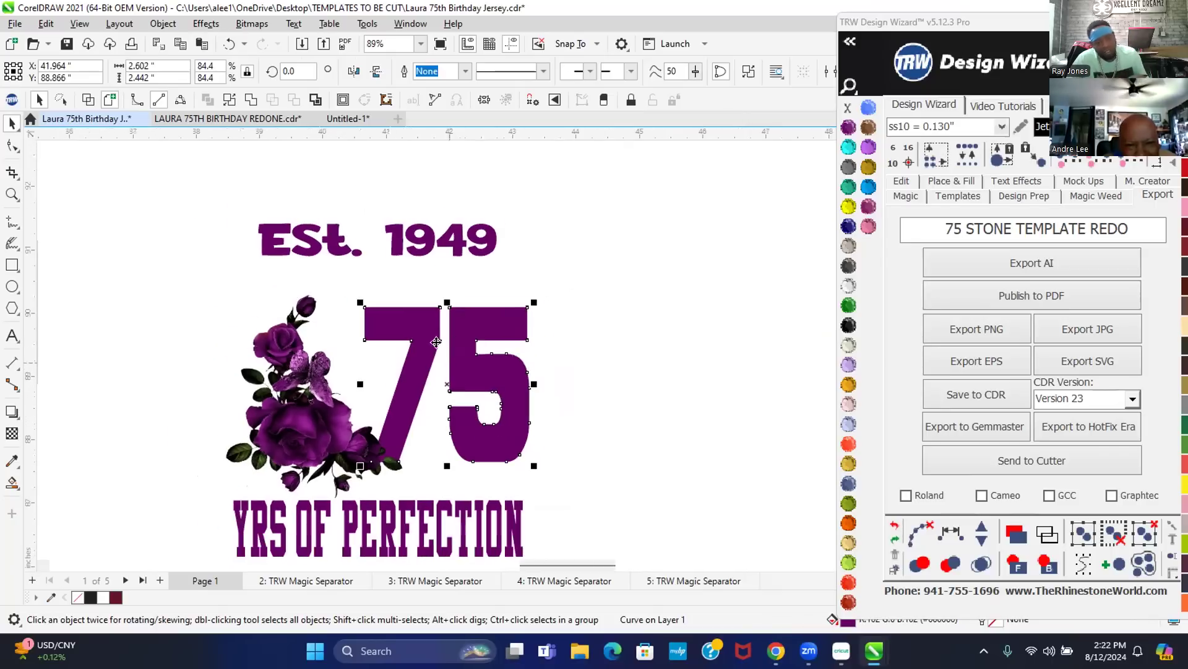
- Move Est. 1949 down toward the 75 and centre it over YRS OF PERFECTION
{"action": "left_click", "coordinate": [385, 527], "text": "shift"}
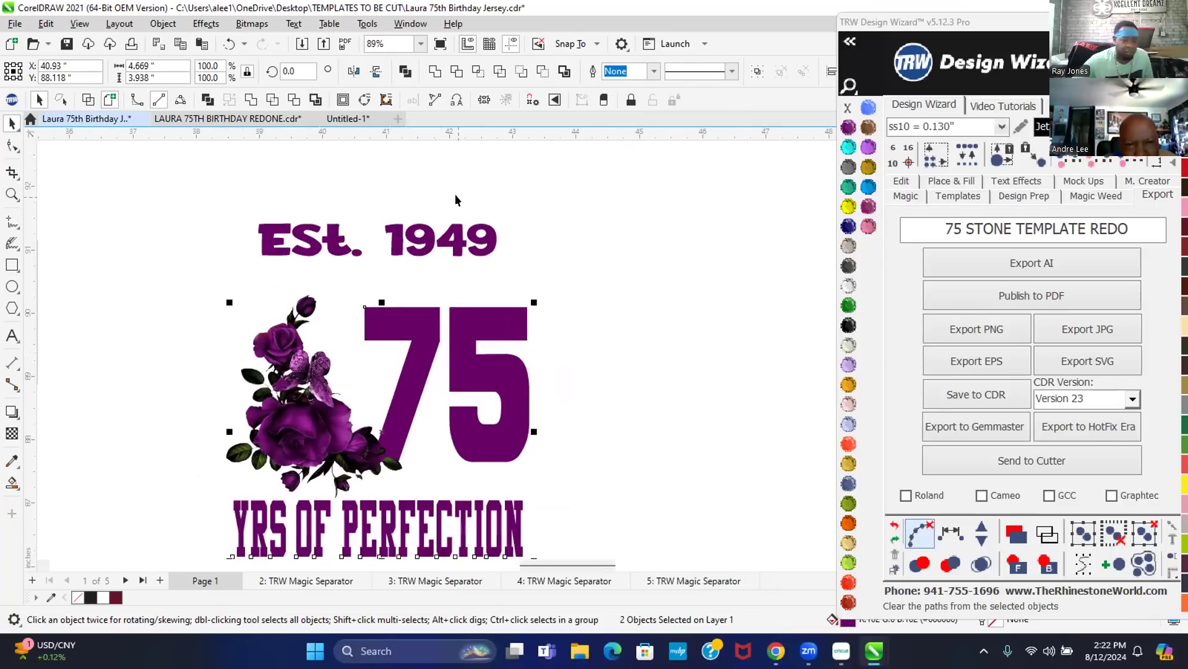
{"action": "key", "text": "c"}
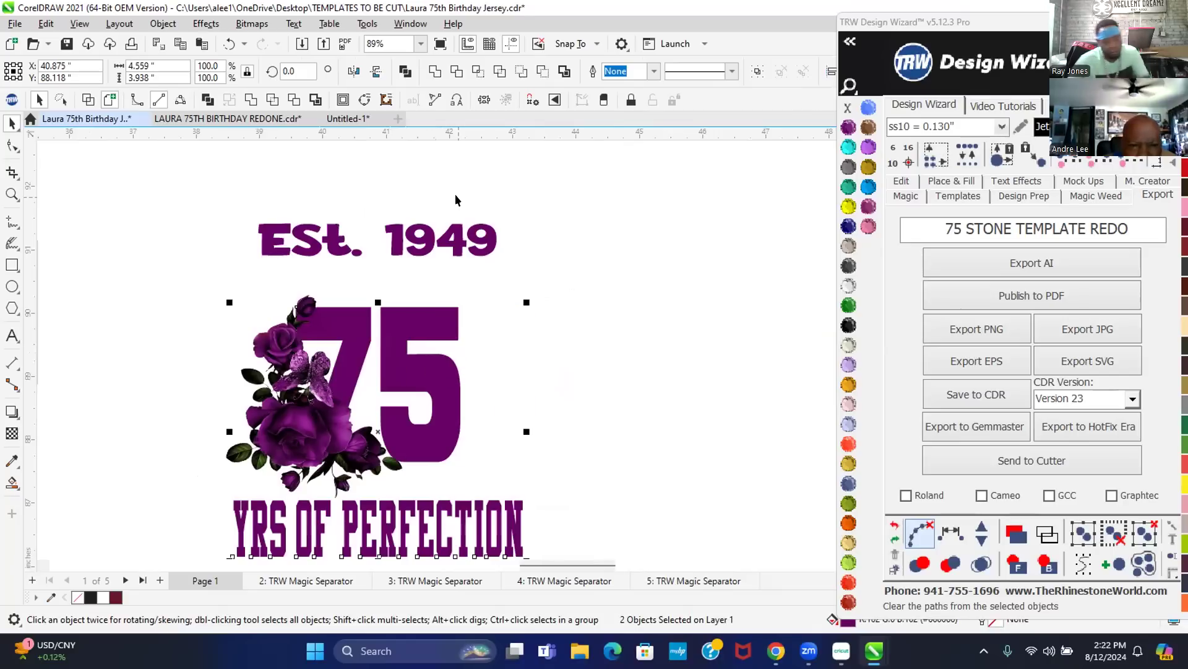
{"action": "key", "text": "ctrl+z"}
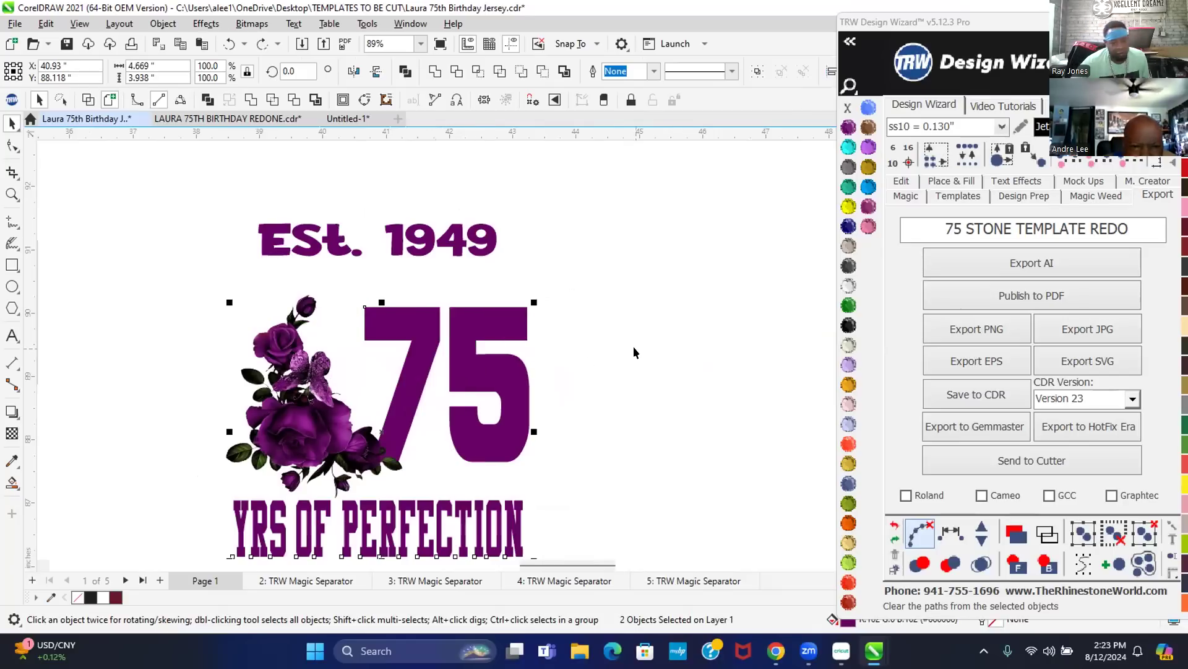
{"action": "left_click", "coordinate": [633, 351]}
{"action": "left_click", "coordinate": [408, 255]}
{"action": "left_click", "coordinate": [397, 245]}
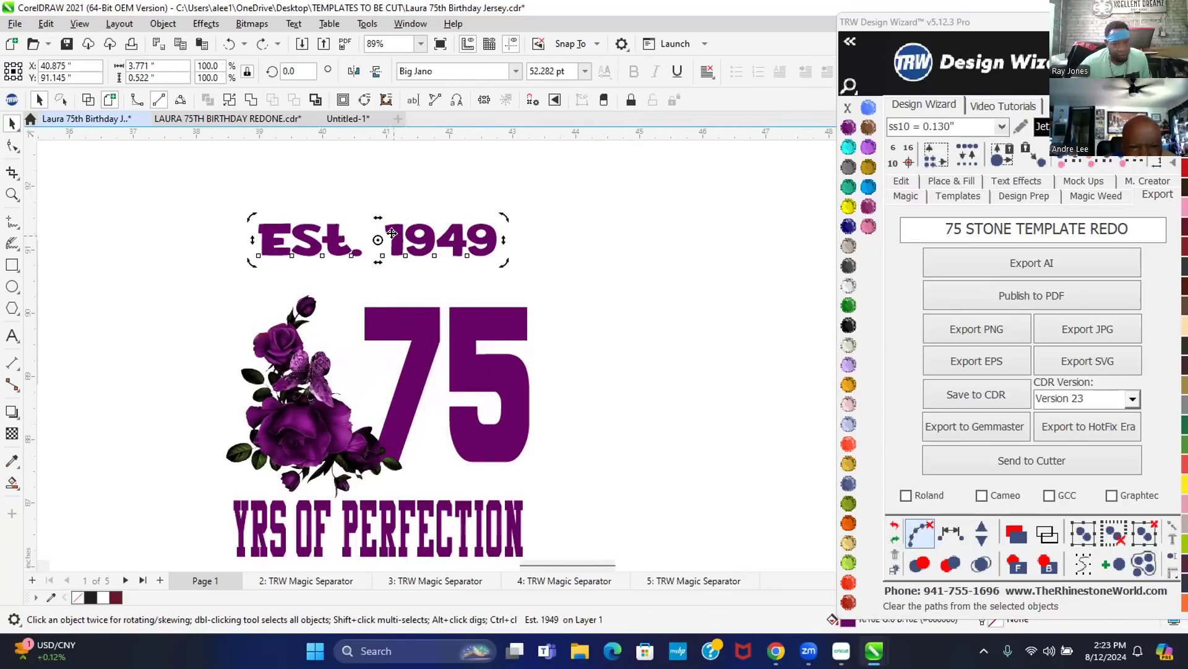
{"action": "scroll", "coordinate": [396, 254], "scroll_direction": "up", "scroll_amount": 1}
{"action": "left_click", "coordinate": [411, 198]}
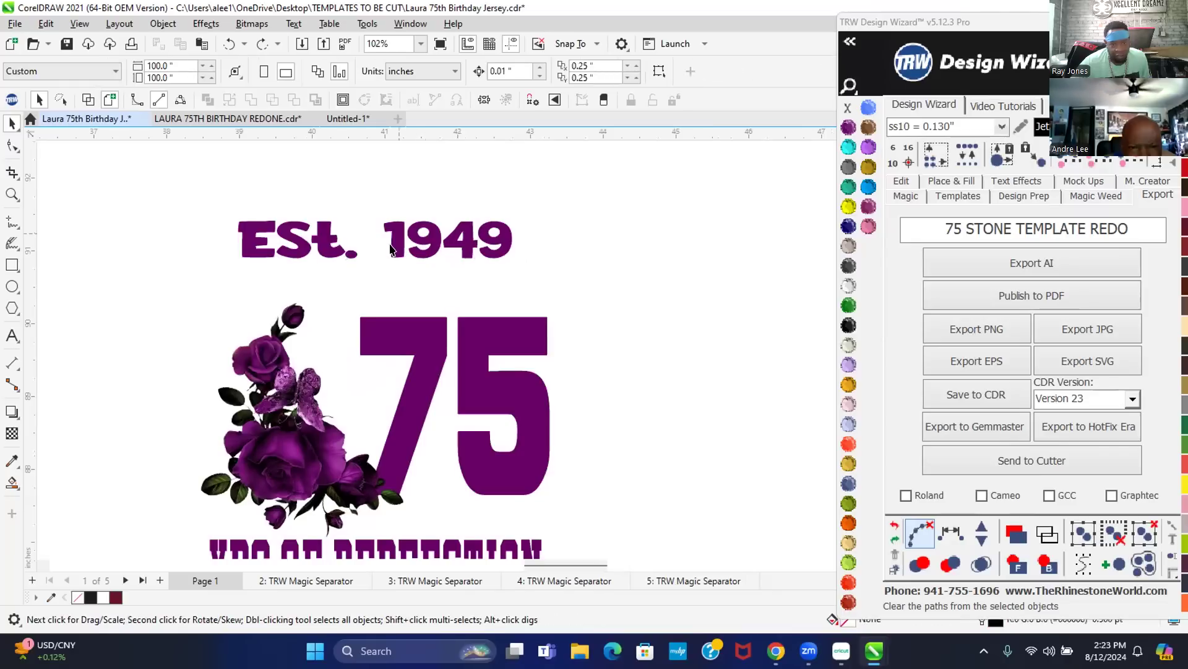
{"action": "left_click_drag", "start_coordinate": [393, 241], "coordinate": [406, 278]}
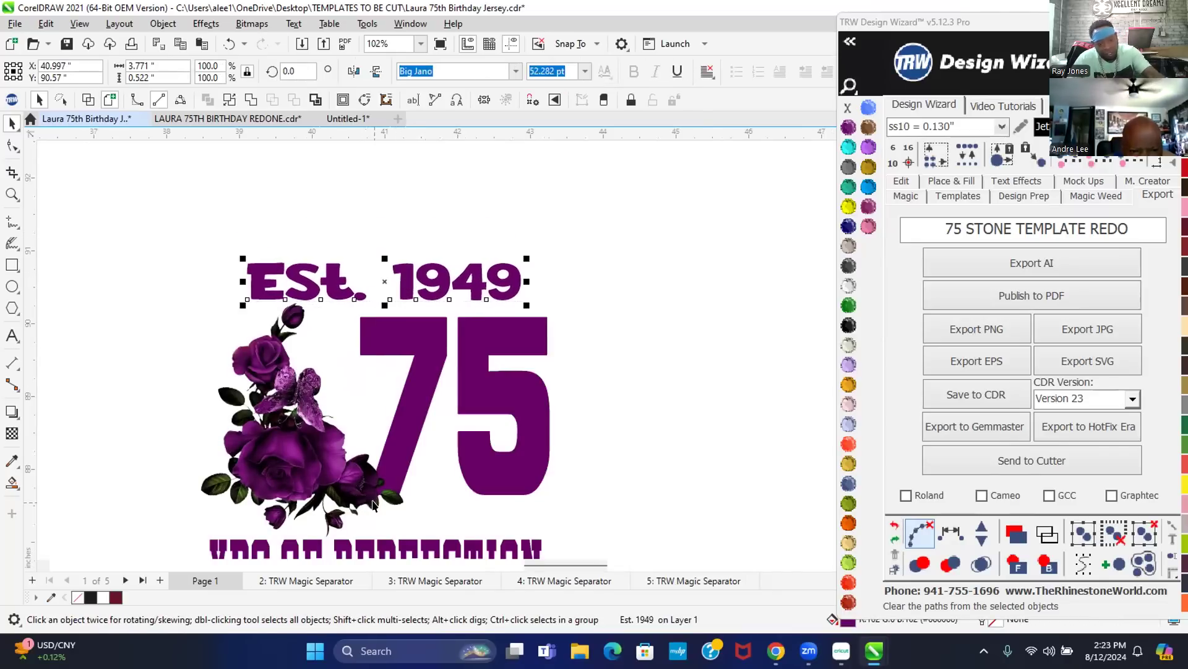
{"action": "left_click", "coordinate": [407, 542], "text": "shift"}
{"action": "key", "text": "c"}
{"action": "scroll", "coordinate": [455, 216], "scroll_direction": "down", "scroll_amount": 1}
{"action": "left_click", "coordinate": [443, 213]}
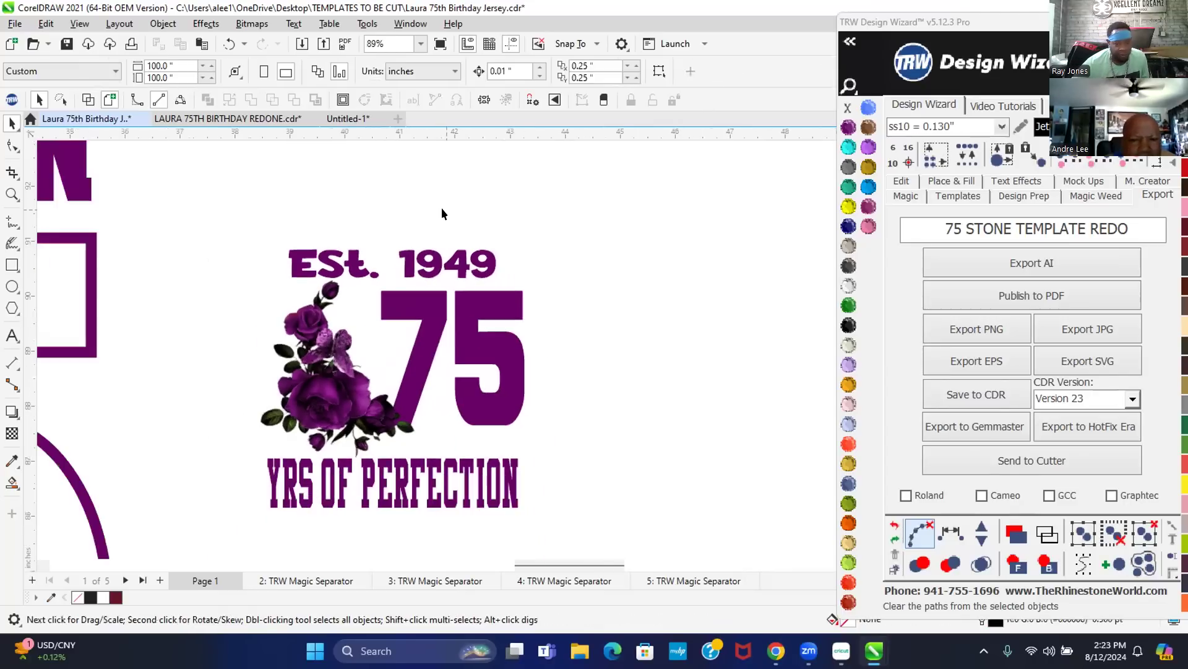
- Scale the whole Est. 1949 rose design down to about 94.4%, roughly 4.56 in wide
{"action": "left_click_drag", "start_coordinate": [222, 237], "coordinate": [592, 526]}
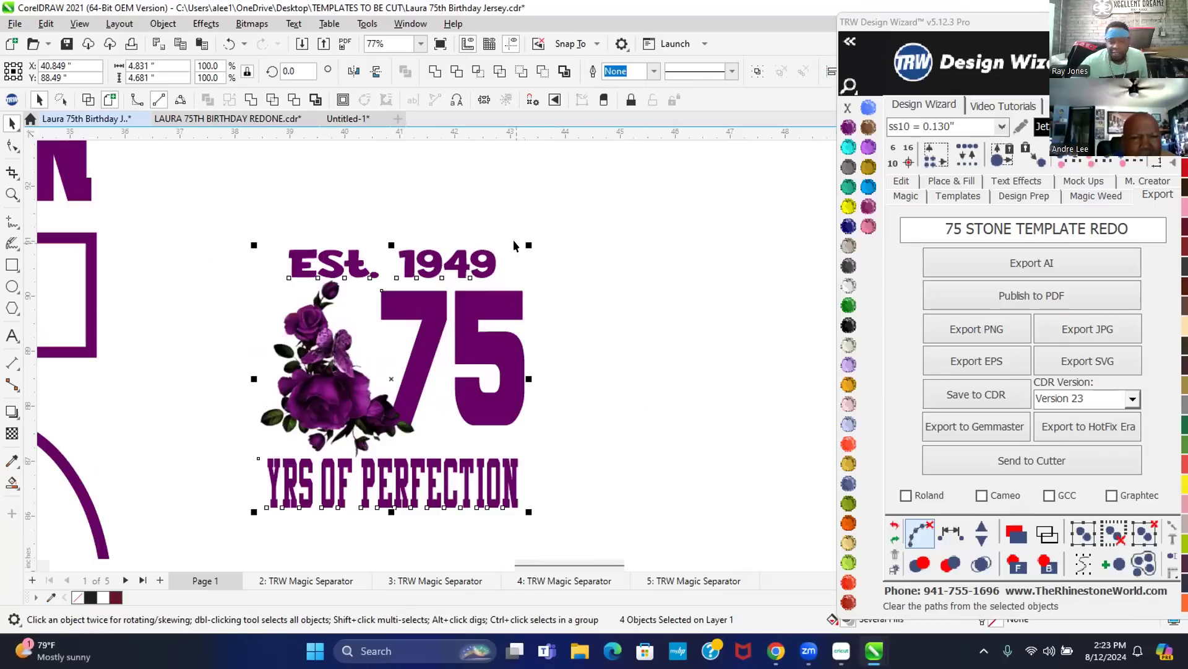
{"action": "left_click_drag", "start_coordinate": [524, 239], "coordinate": [513, 246]}
{"action": "left_click", "coordinate": [607, 210]}
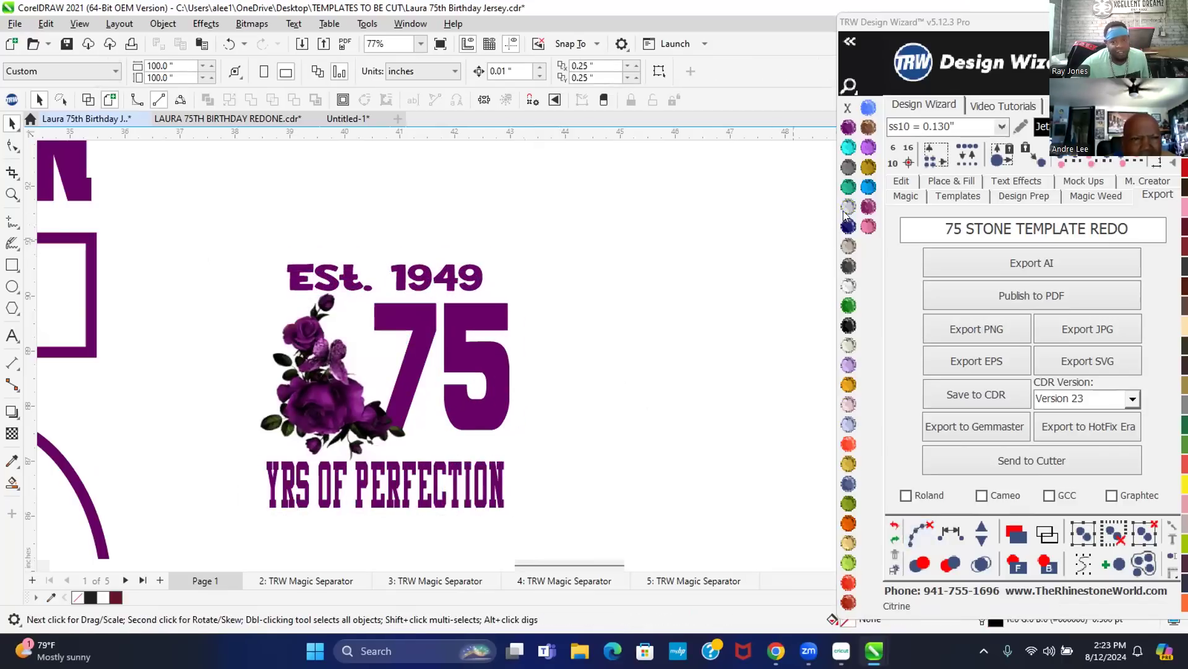
{"action": "left_click", "coordinate": [457, 356]}
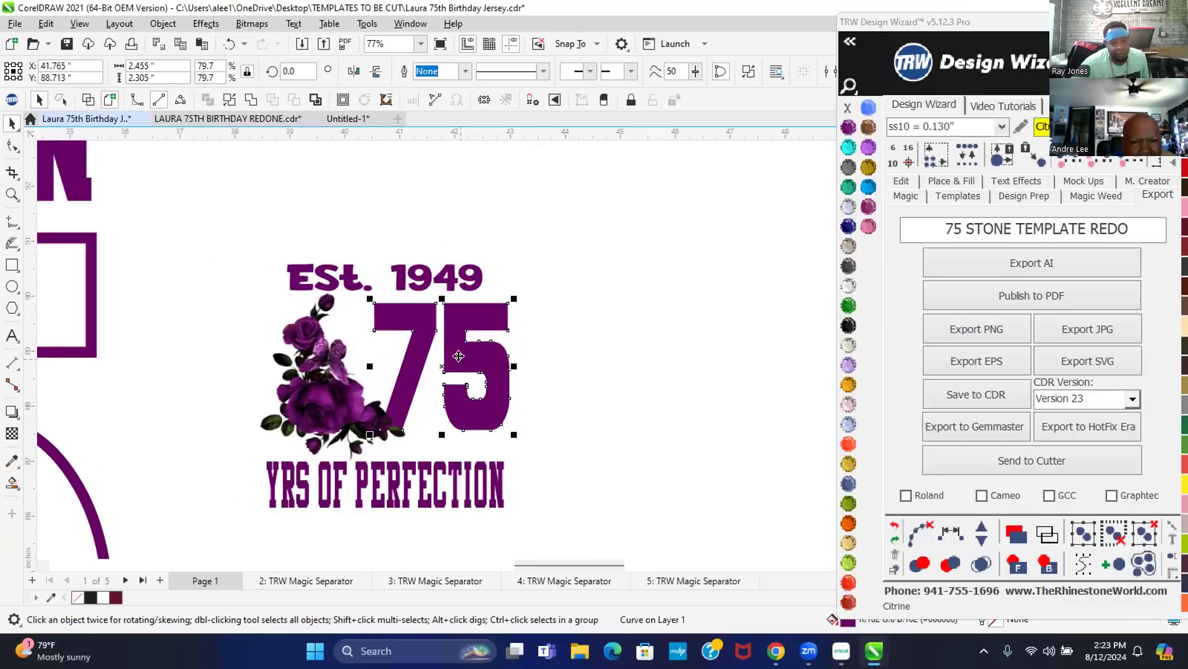
{"action": "scroll", "coordinate": [411, 425], "scroll_direction": "up", "scroll_amount": 3}
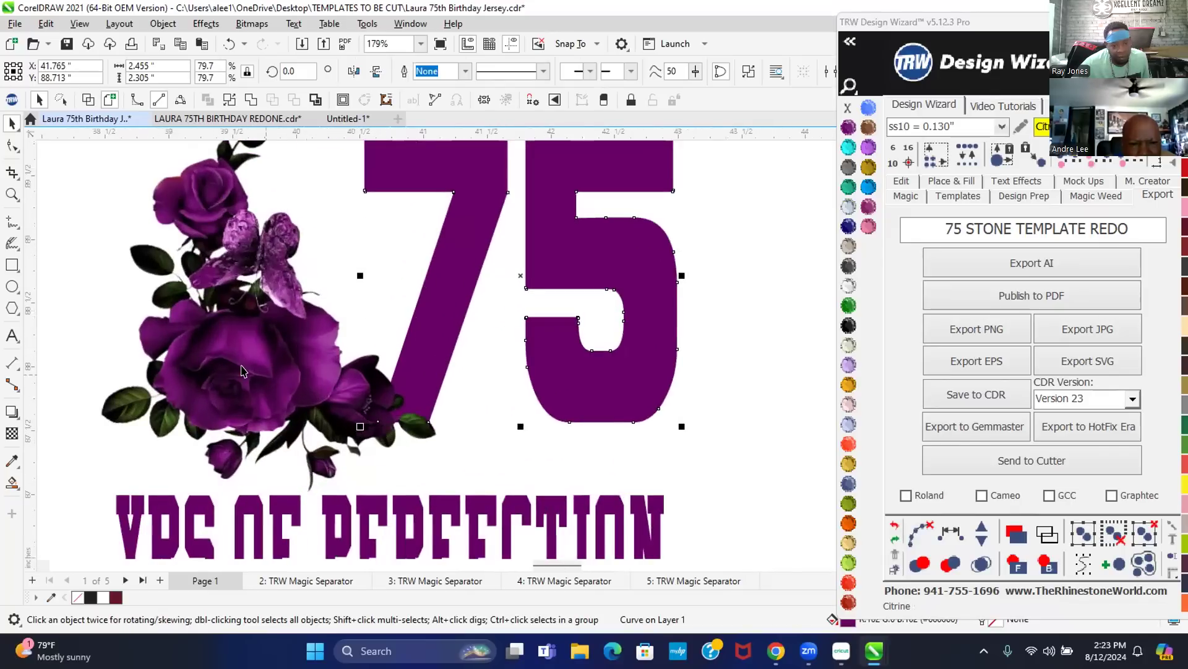
{"action": "left_click", "coordinate": [240, 366]}
{"action": "scroll", "coordinate": [374, 438], "scroll_direction": "down", "scroll_amount": 1}
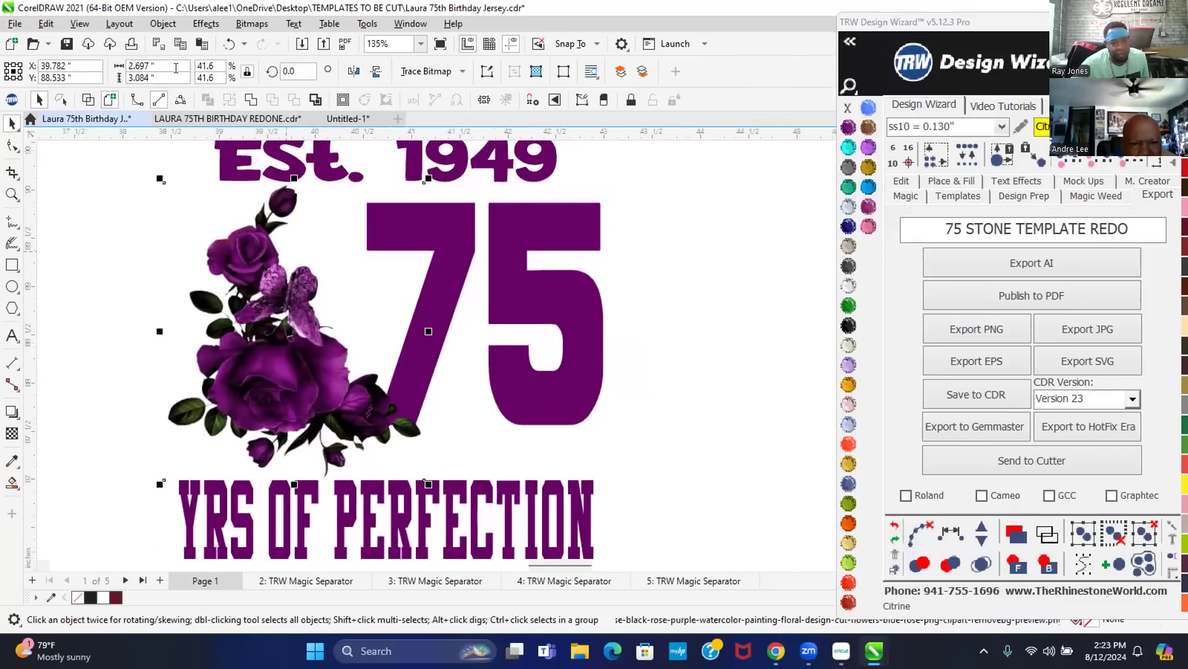
{"action": "left_click", "coordinate": [11, 44]}
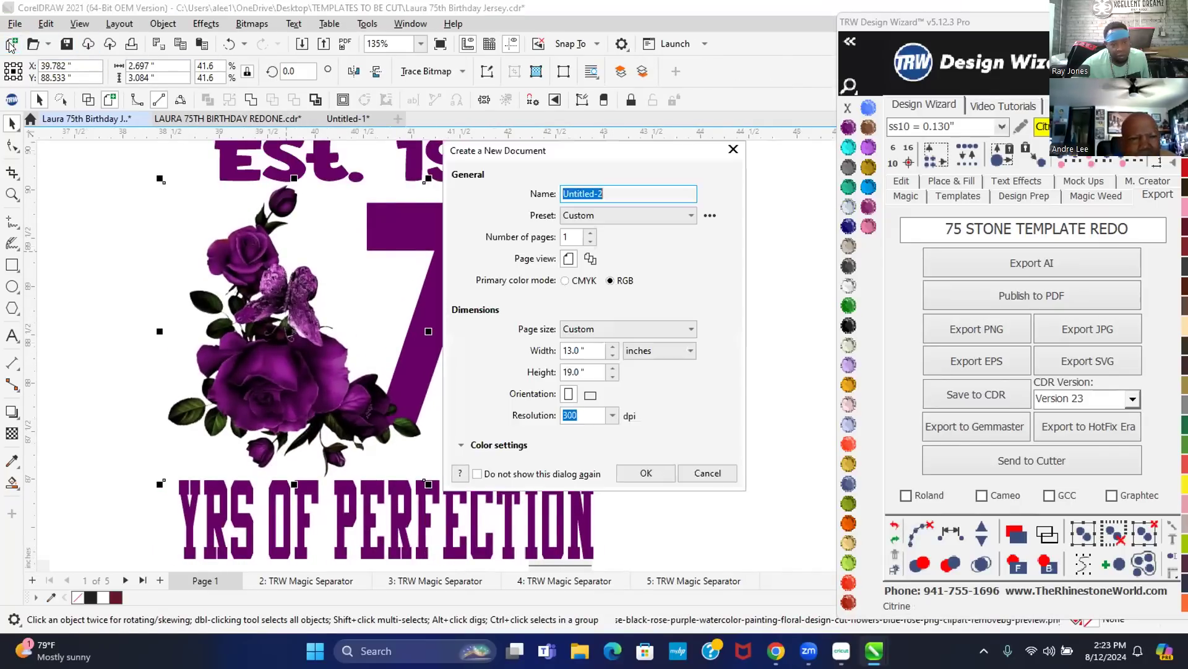
{"action": "left_click", "coordinate": [696, 471]}
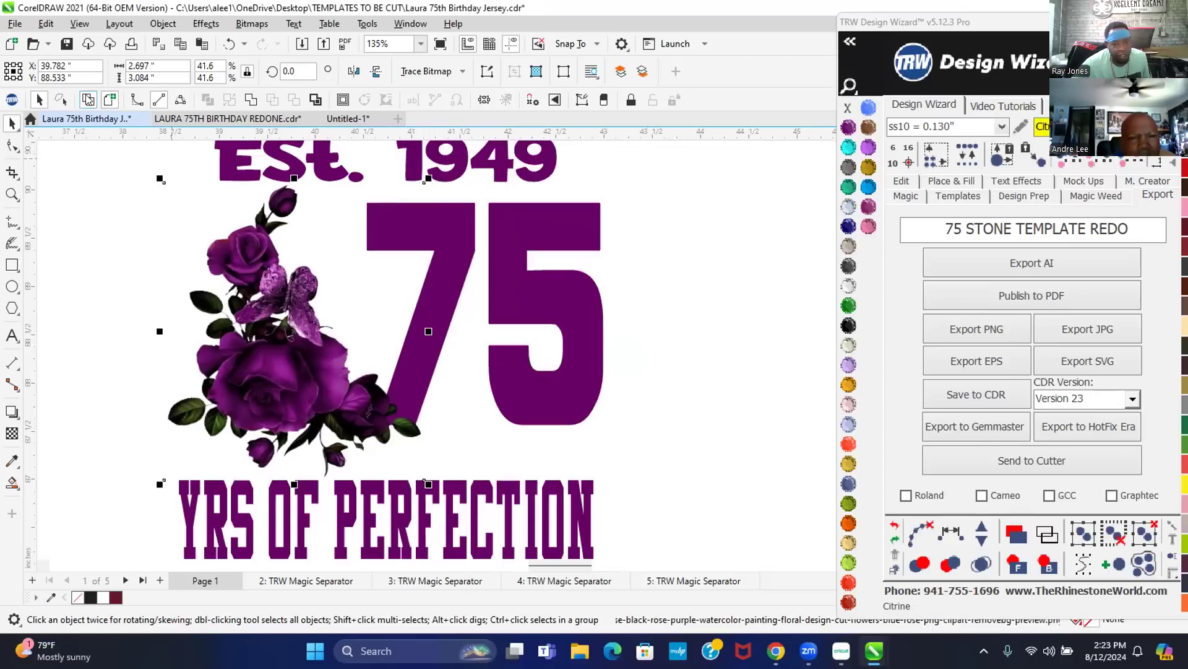
{"action": "left_click", "coordinate": [89, 100]}
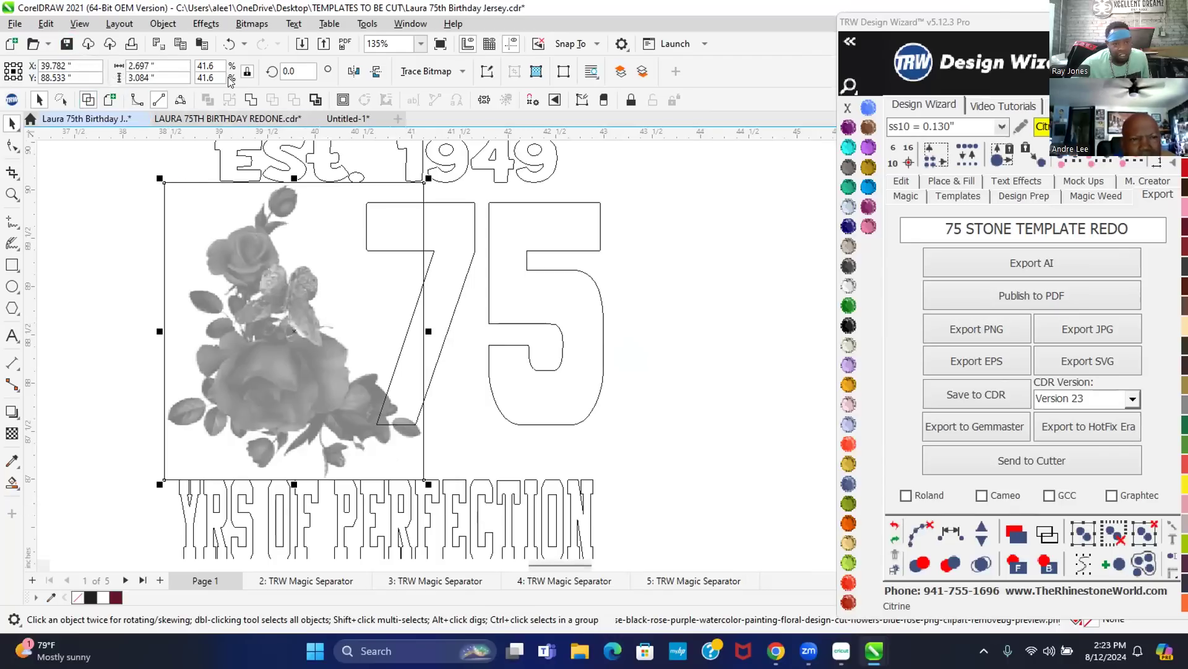
{"action": "left_click", "coordinate": [108, 101]}
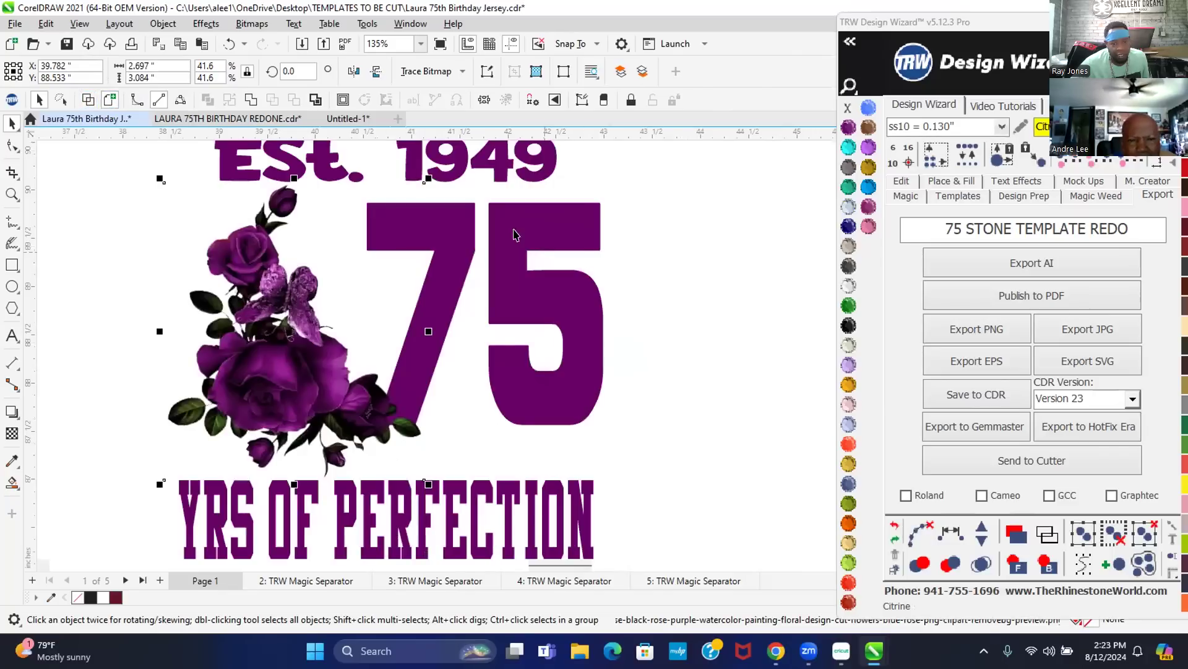
{"action": "left_click", "coordinate": [514, 232]}
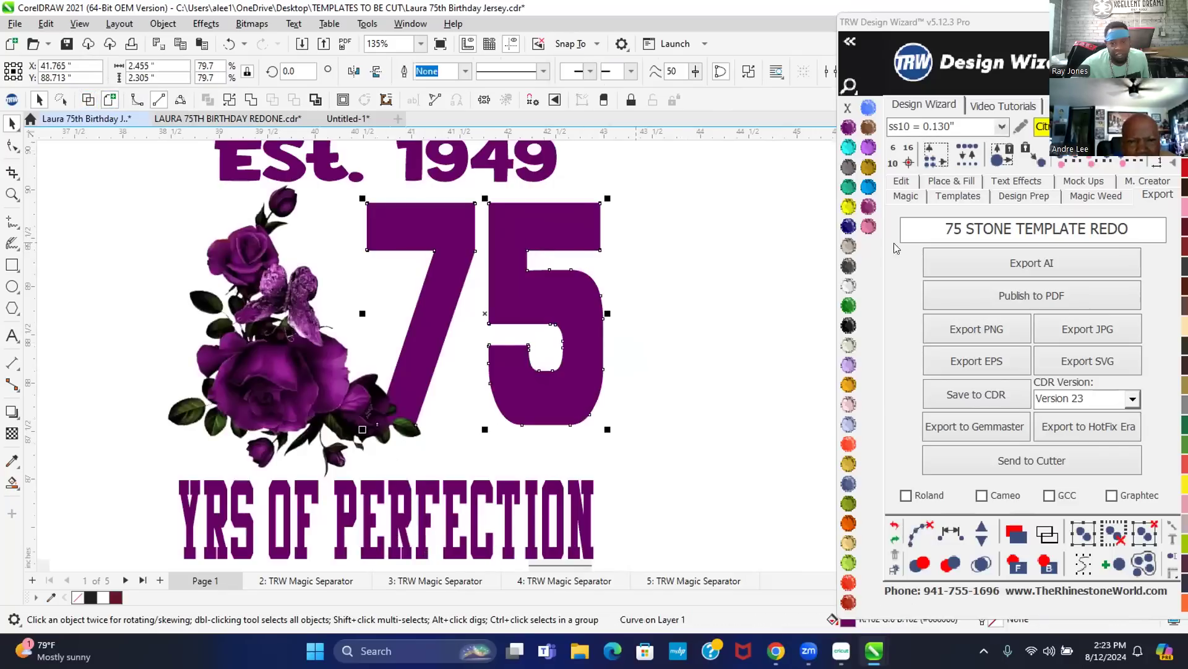
- Line the purple 75's inside edges with rhinestones using a .075 inside Island Fill, merging overlaps
{"action": "left_click", "coordinate": [952, 180]}
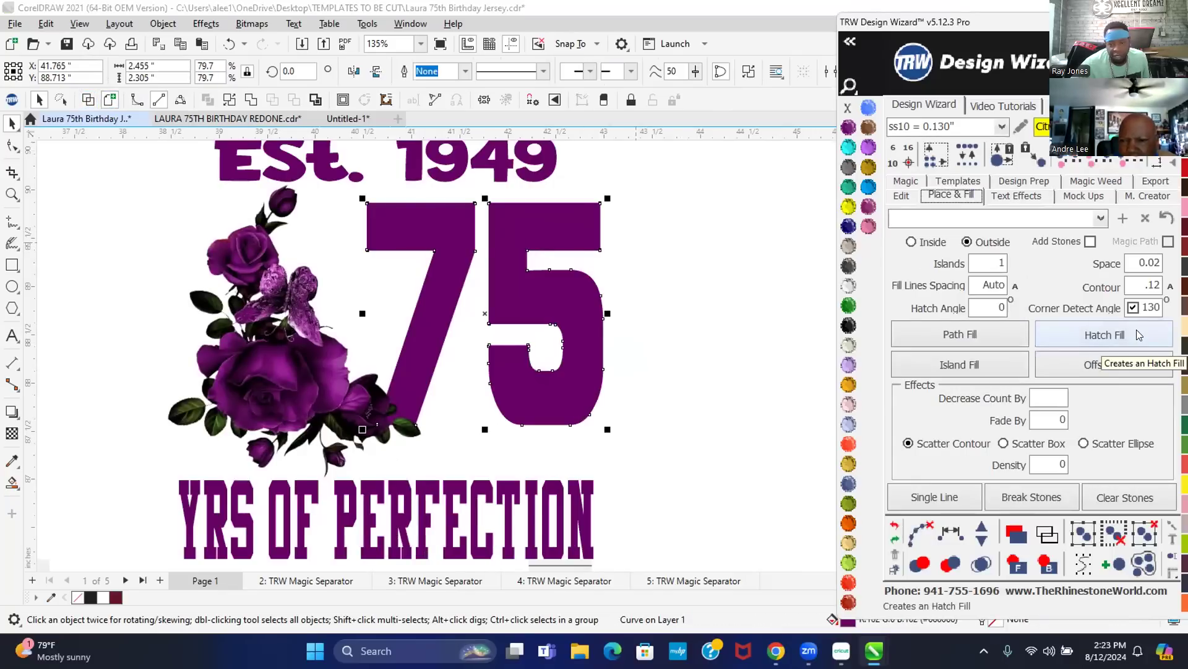
{"action": "left_click", "coordinate": [1130, 290]}
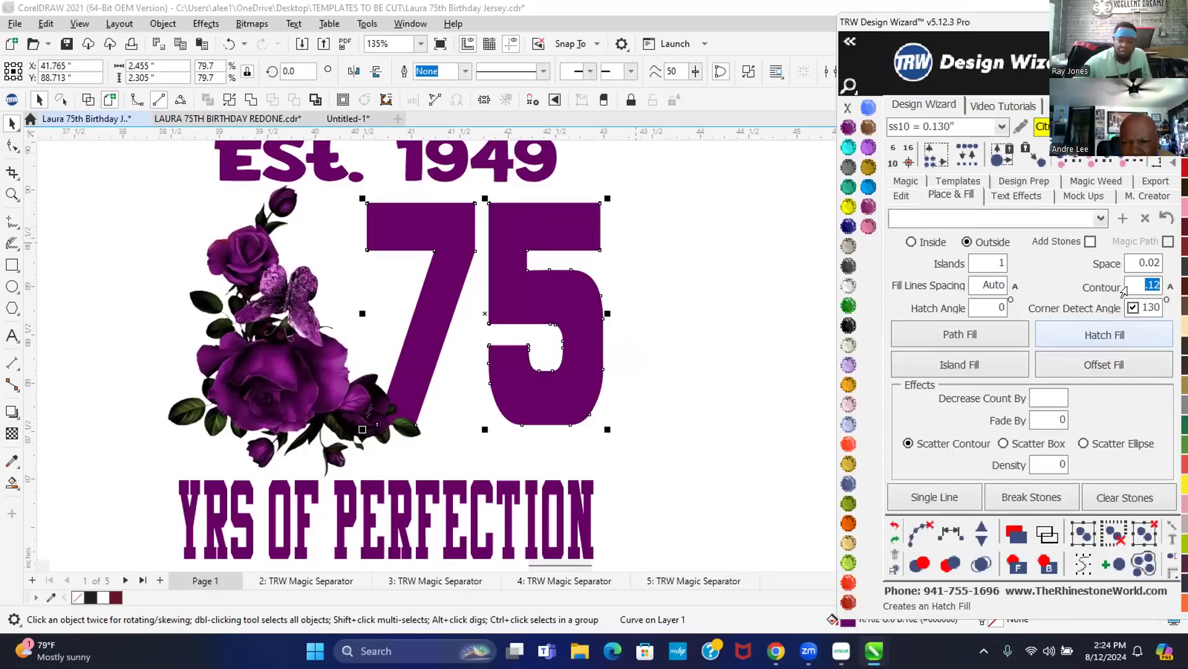
{"action": "type", "text": ".075"}
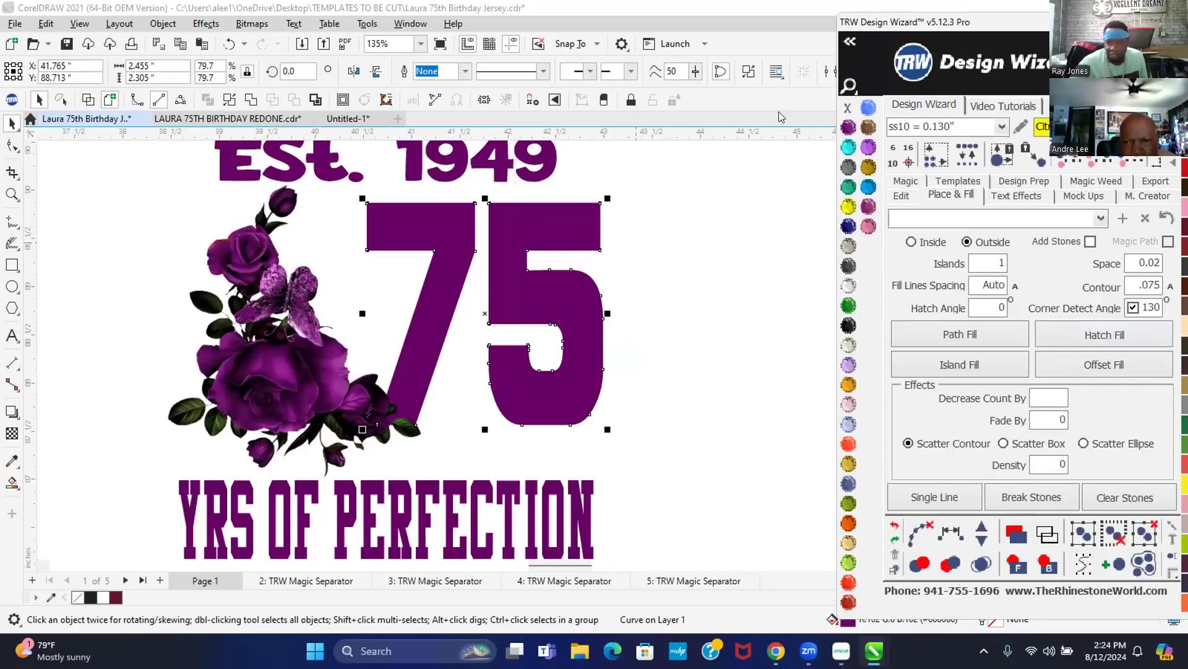
{"action": "left_click", "coordinate": [911, 241]}
{"action": "left_click", "coordinate": [1090, 242]}
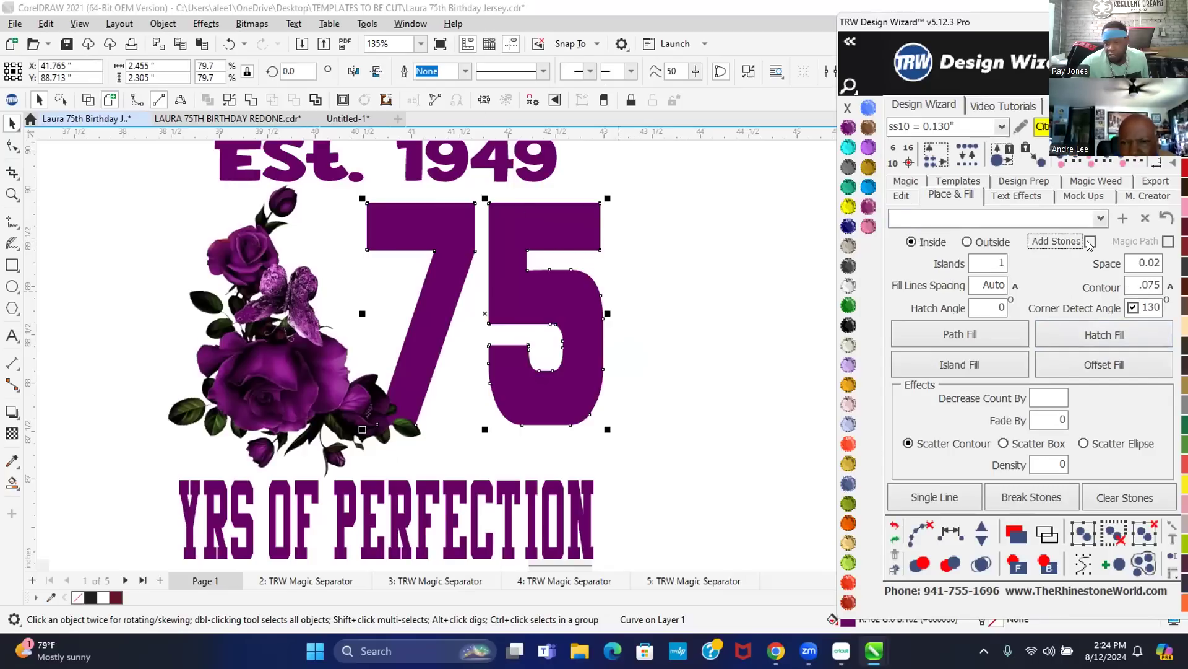
{"action": "left_click", "coordinate": [1114, 337]}
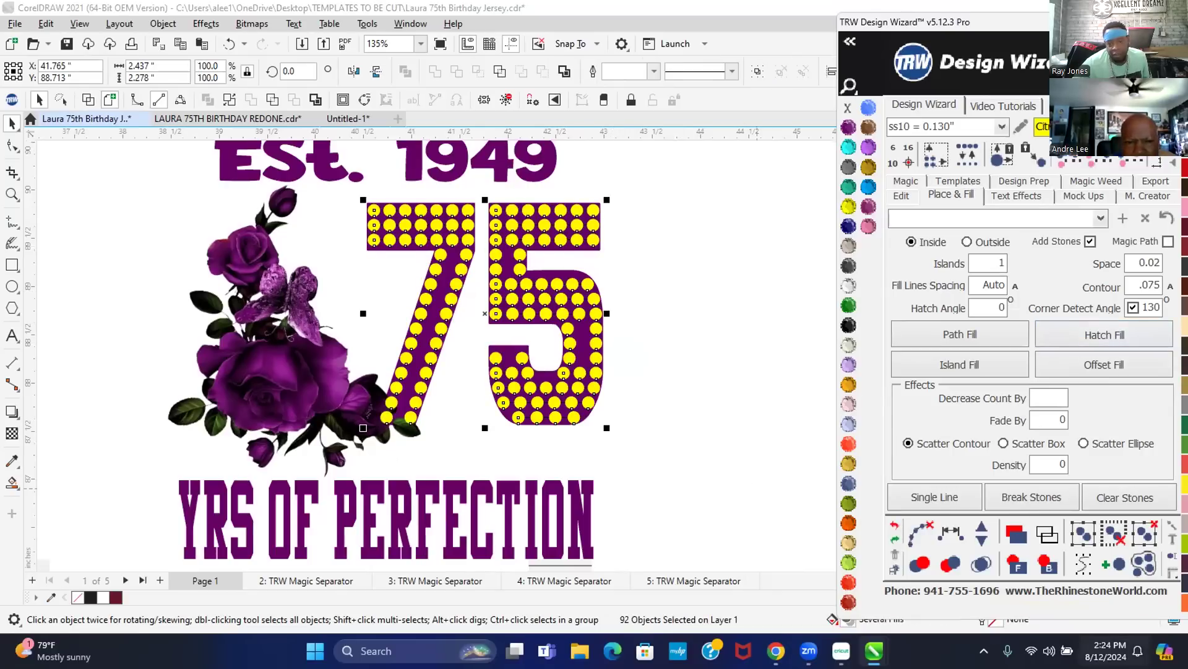
{"action": "left_click", "coordinate": [895, 524]}
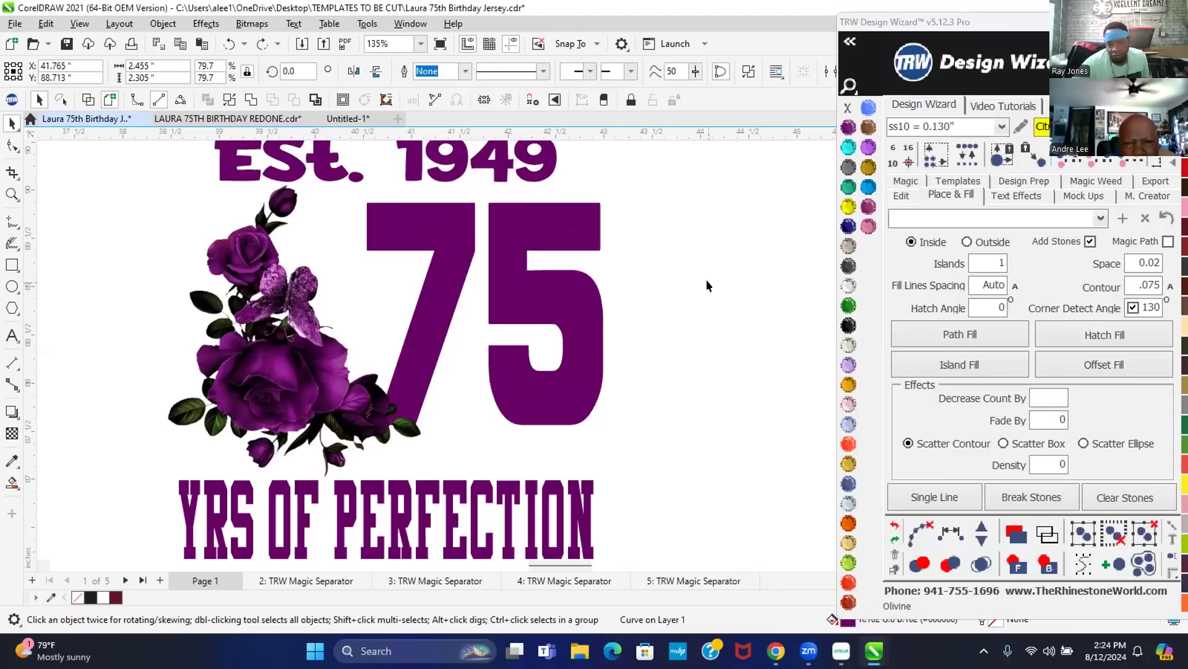
{"action": "left_click", "coordinate": [1002, 367]}
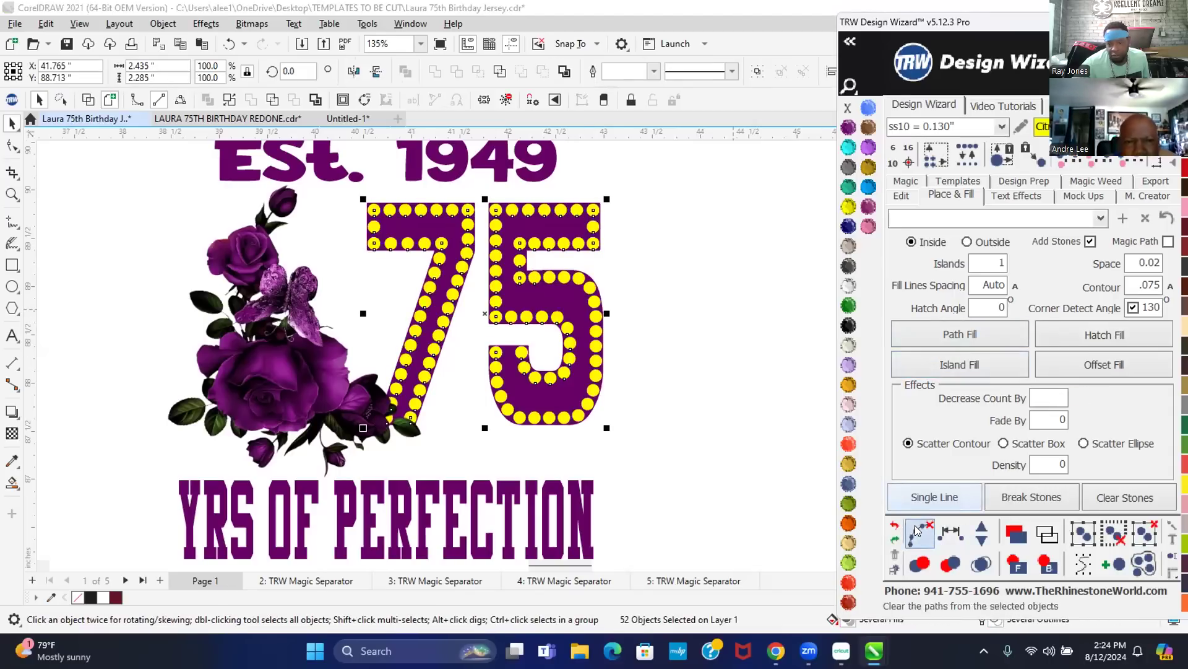
{"action": "left_click", "coordinate": [981, 563]}
- Send the rose artwork behind the rhinestone 75 and check the layering
{"action": "left_click", "coordinate": [732, 254]}
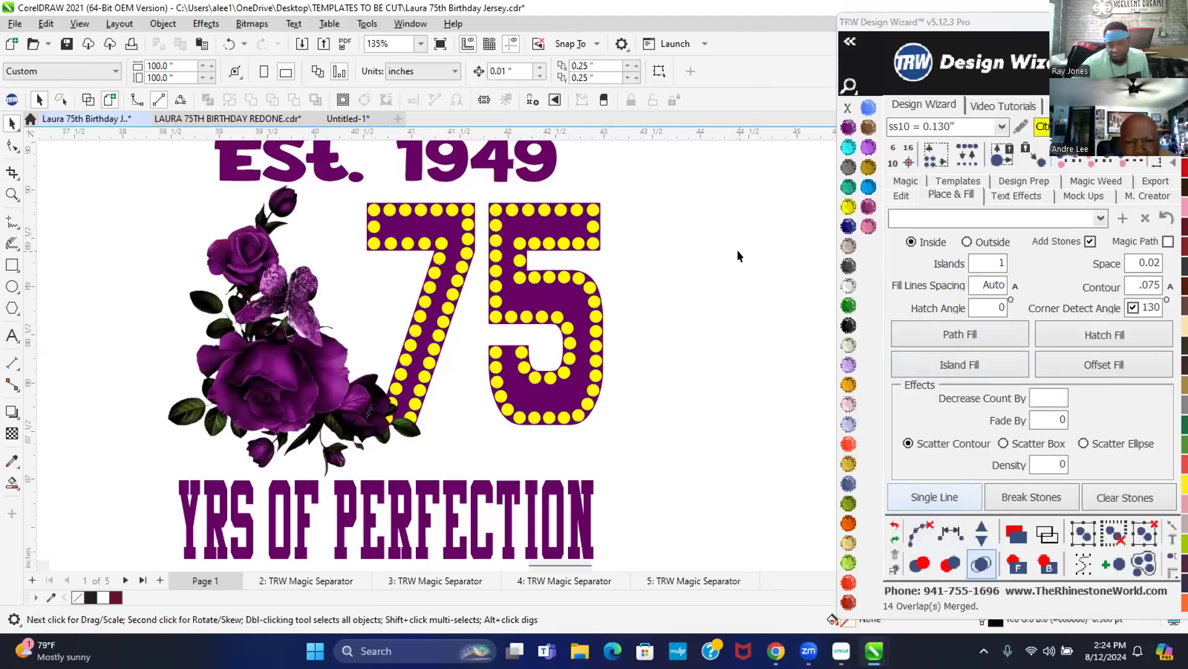
{"action": "scroll", "coordinate": [386, 396], "scroll_direction": "up", "scroll_amount": 2}
{"action": "scroll", "coordinate": [390, 495], "scroll_direction": "up", "scroll_amount": 1}
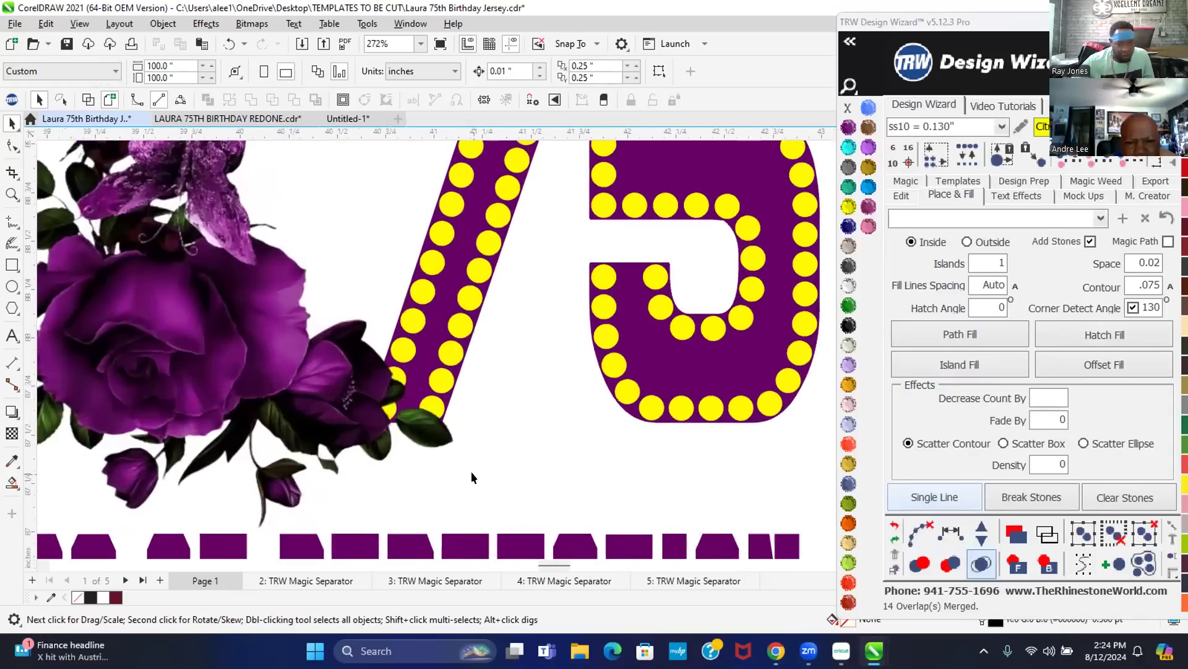
{"action": "scroll", "coordinate": [360, 432], "scroll_direction": "up", "scroll_amount": 3}
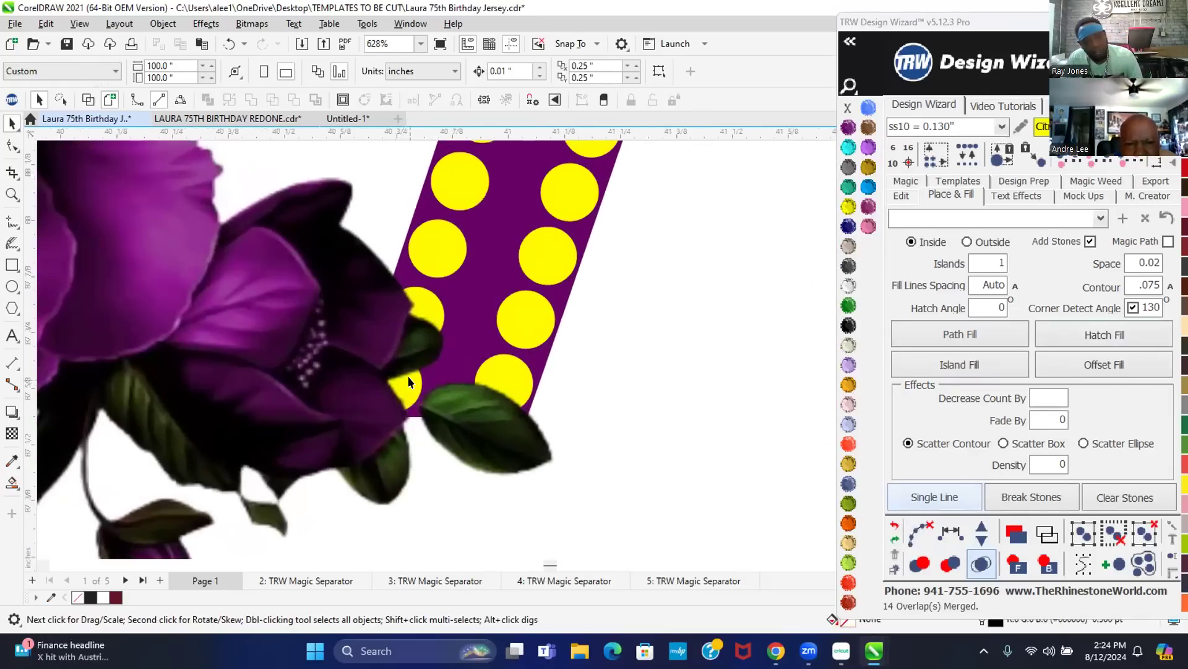
{"action": "left_click", "coordinate": [406, 385]}
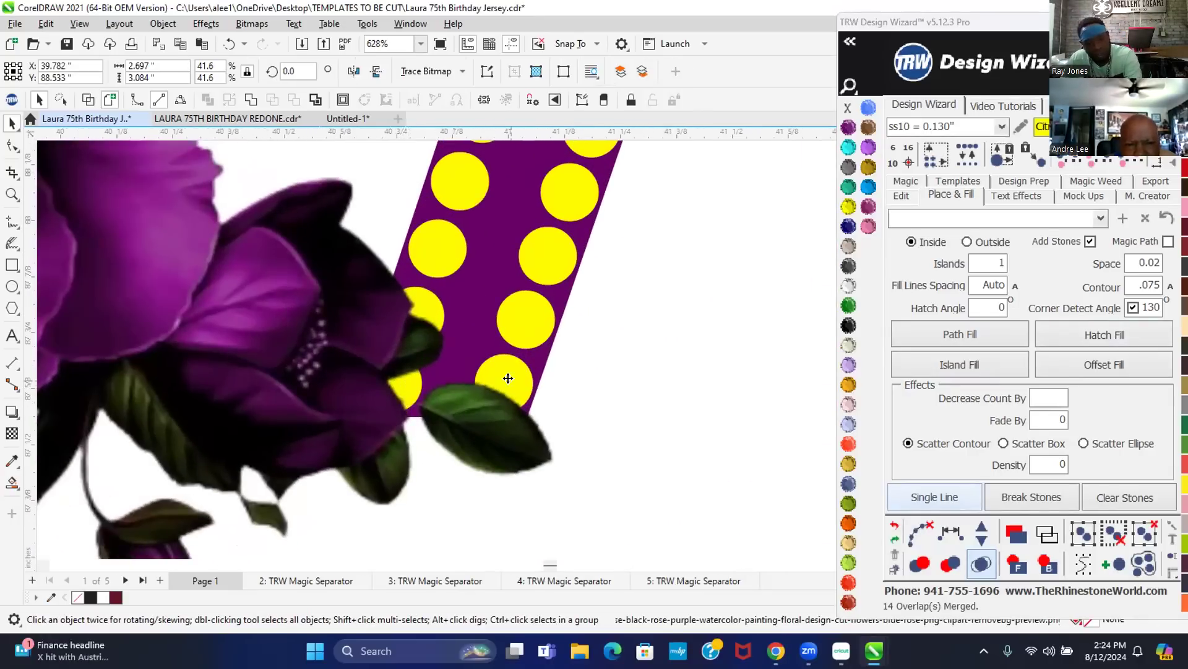
{"action": "left_click", "coordinate": [1022, 555]}
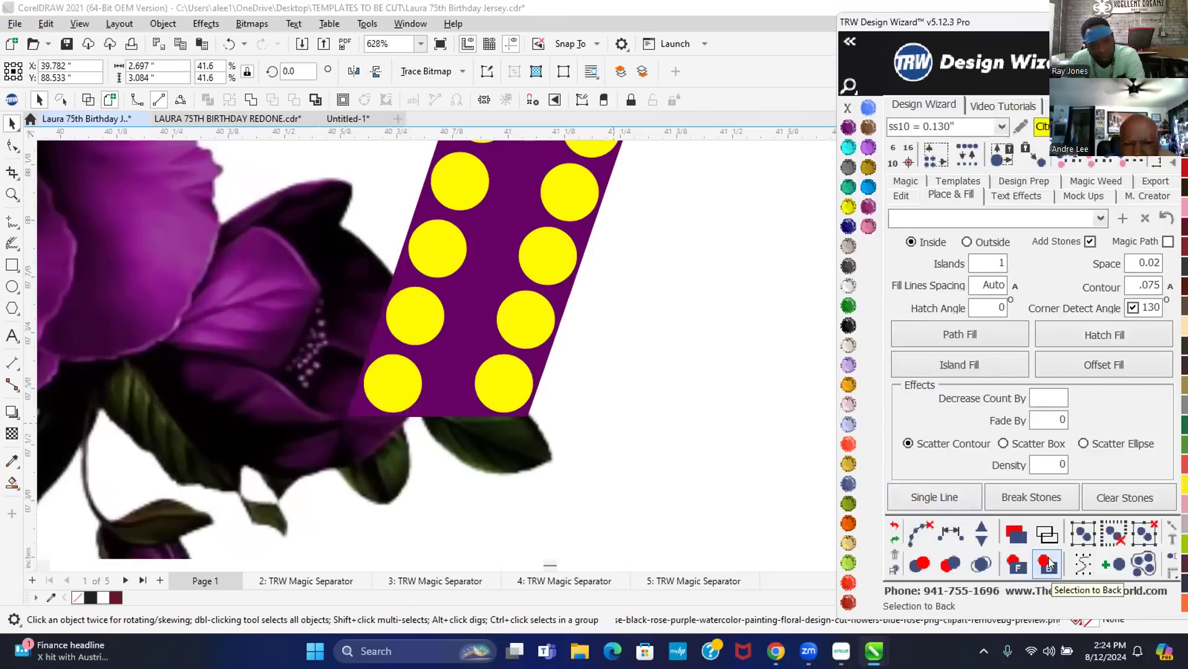
{"action": "left_click", "coordinate": [392, 381]}
{"action": "scroll", "coordinate": [459, 480], "scroll_direction": "down", "scroll_amount": 4}
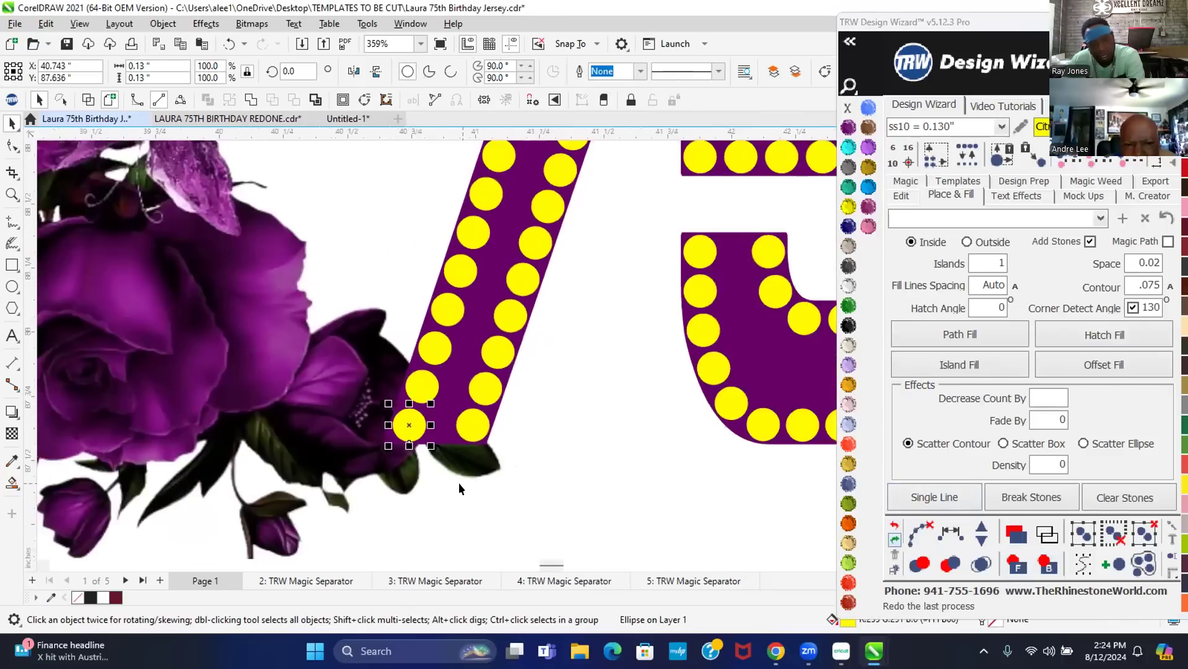
{"action": "scroll", "coordinate": [459, 533], "scroll_direction": "down", "scroll_amount": 2}
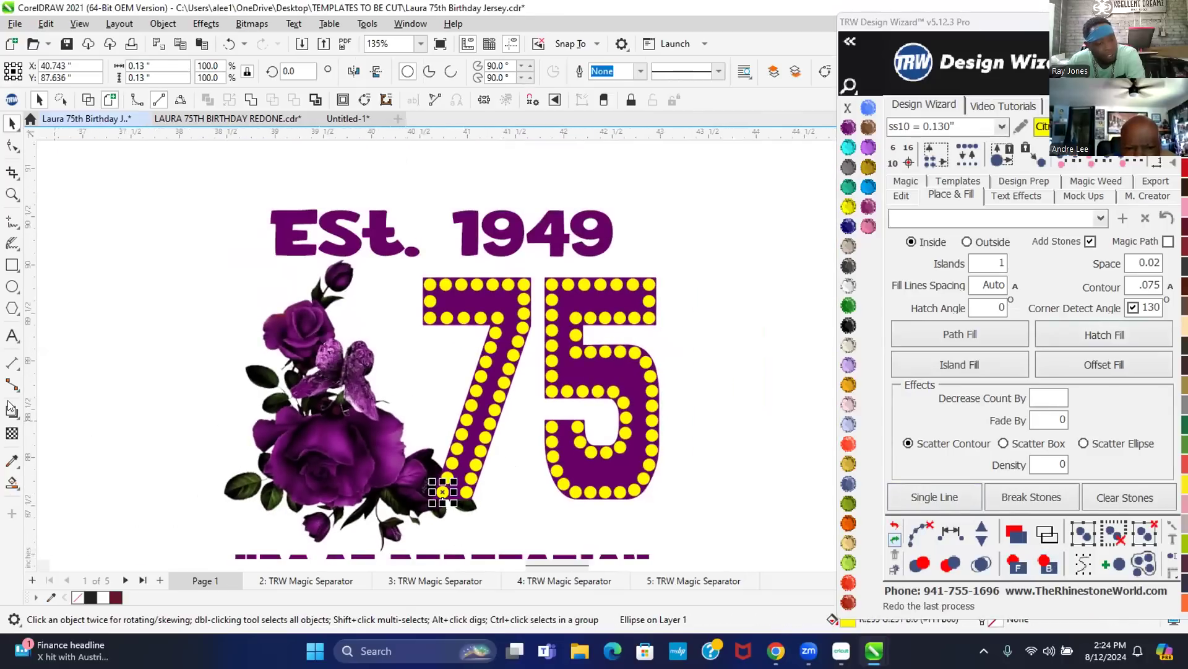
{"action": "left_click", "coordinate": [128, 373]}
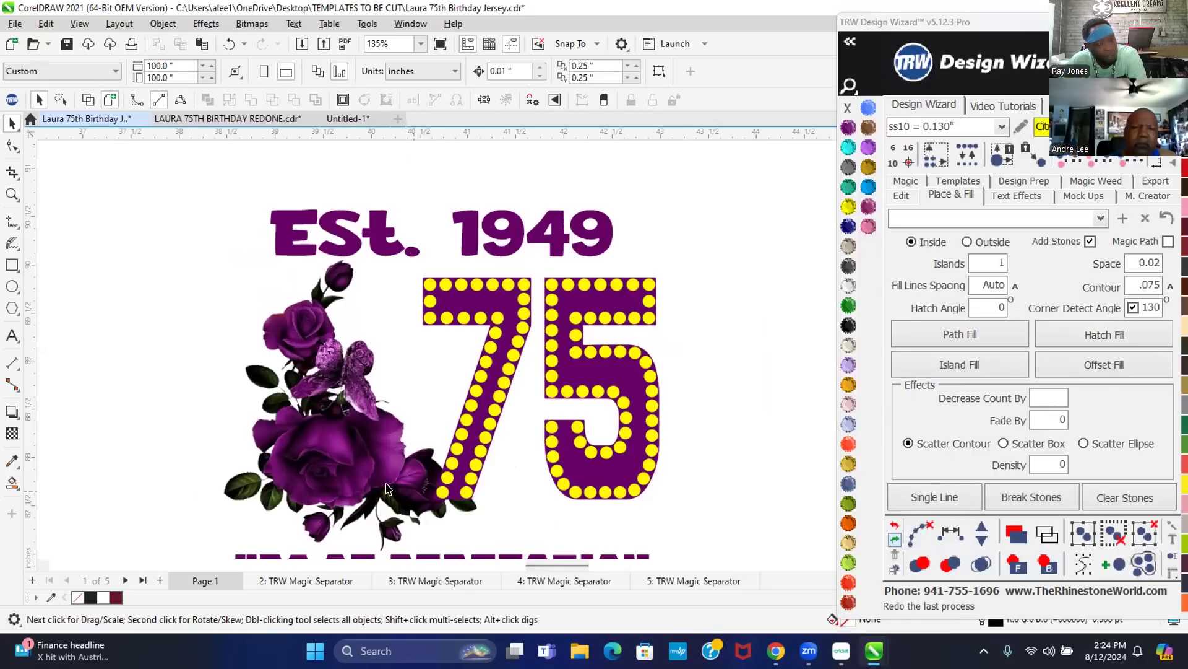
{"action": "left_click", "coordinate": [413, 494]}
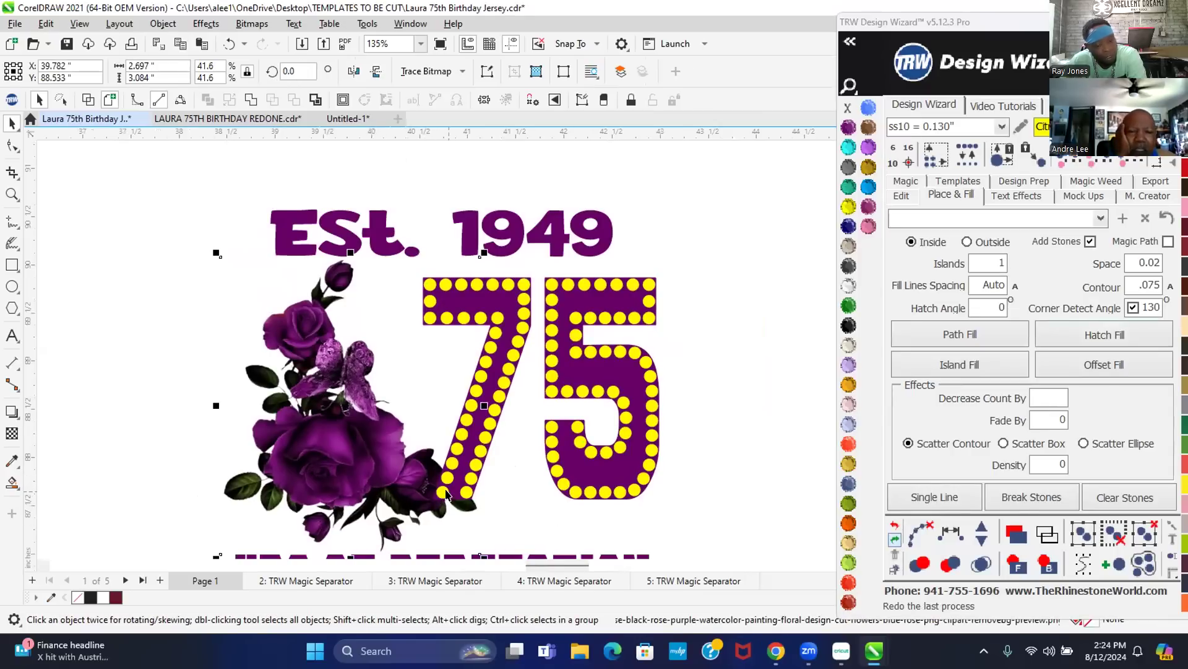
{"action": "scroll", "coordinate": [446, 494], "scroll_direction": "up", "scroll_amount": 2}
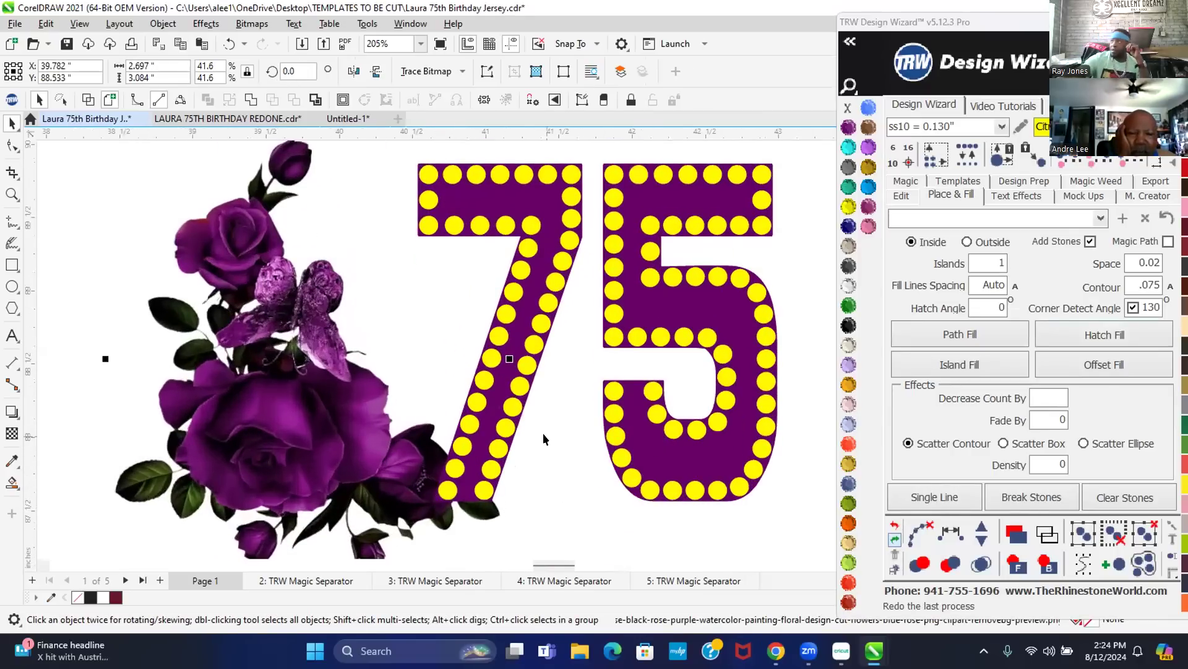
{"action": "scroll", "coordinate": [527, 446], "scroll_direction": "down", "scroll_amount": 2}
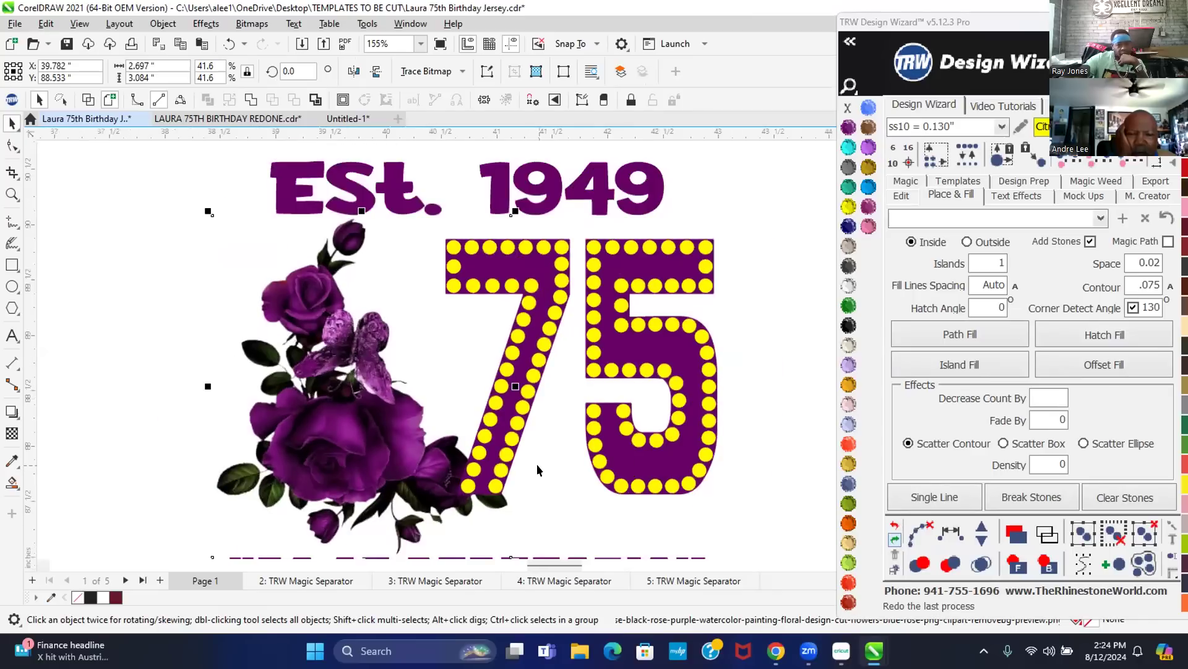
{"action": "scroll", "coordinate": [537, 463], "scroll_direction": "down", "scroll_amount": 1}
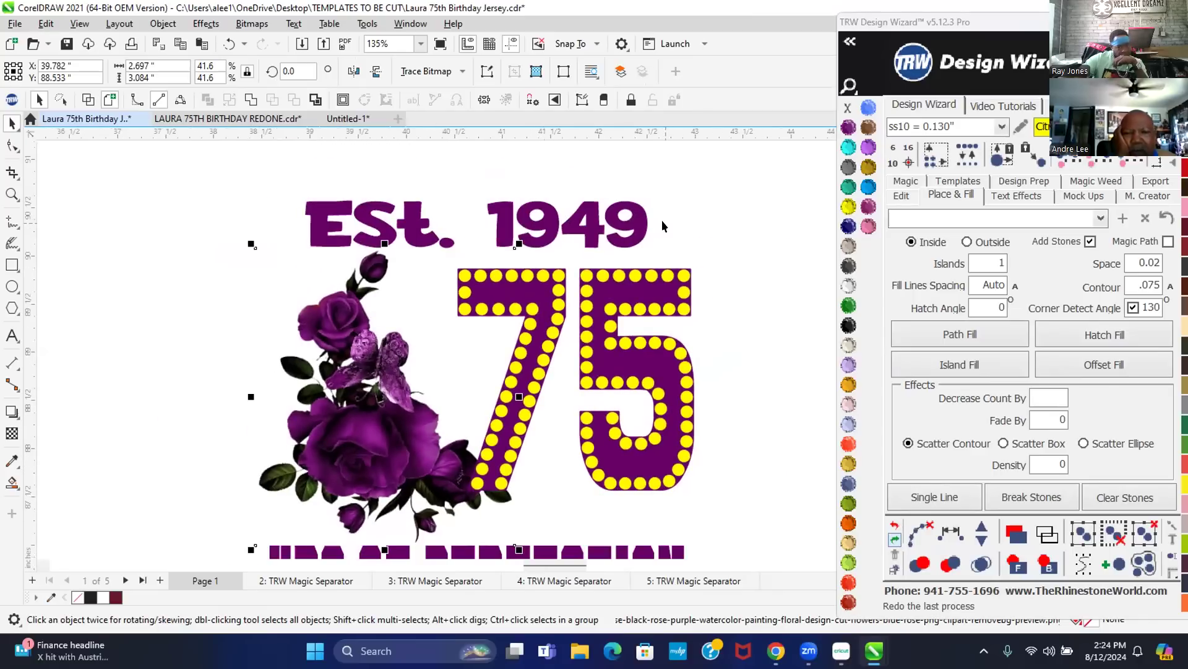
{"action": "left_click", "coordinate": [593, 250]}
{"action": "scroll", "coordinate": [268, 387], "scroll_direction": "down", "scroll_amount": 2}
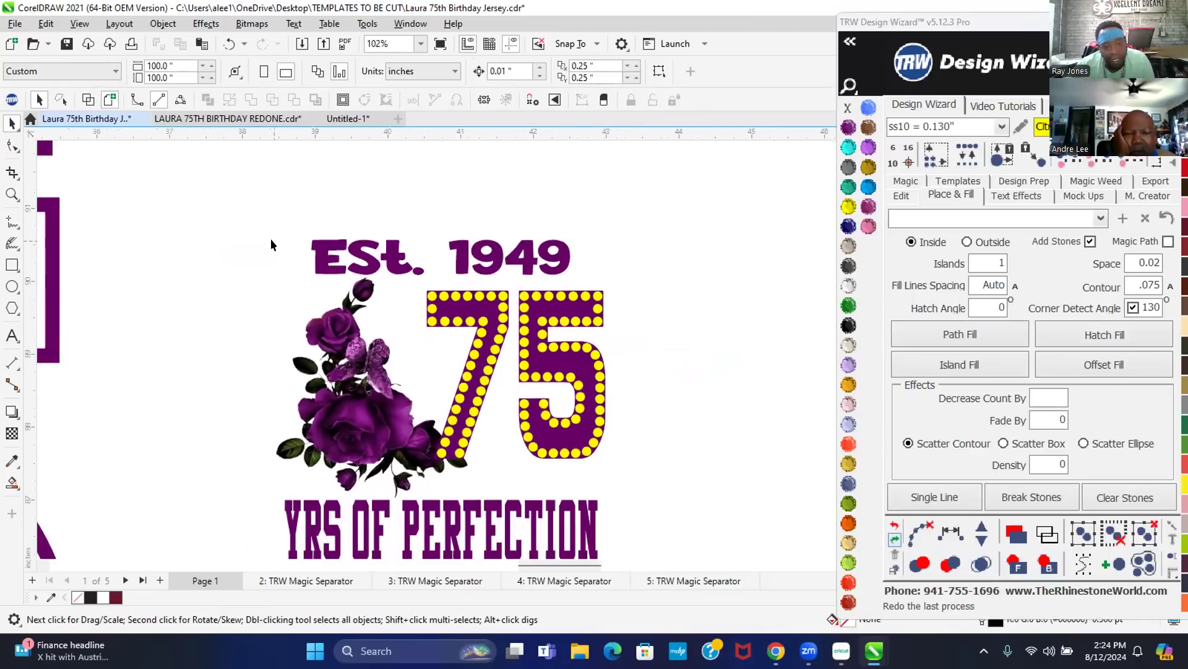
{"action": "scroll", "coordinate": [395, 213], "scroll_direction": "down", "scroll_amount": 1}
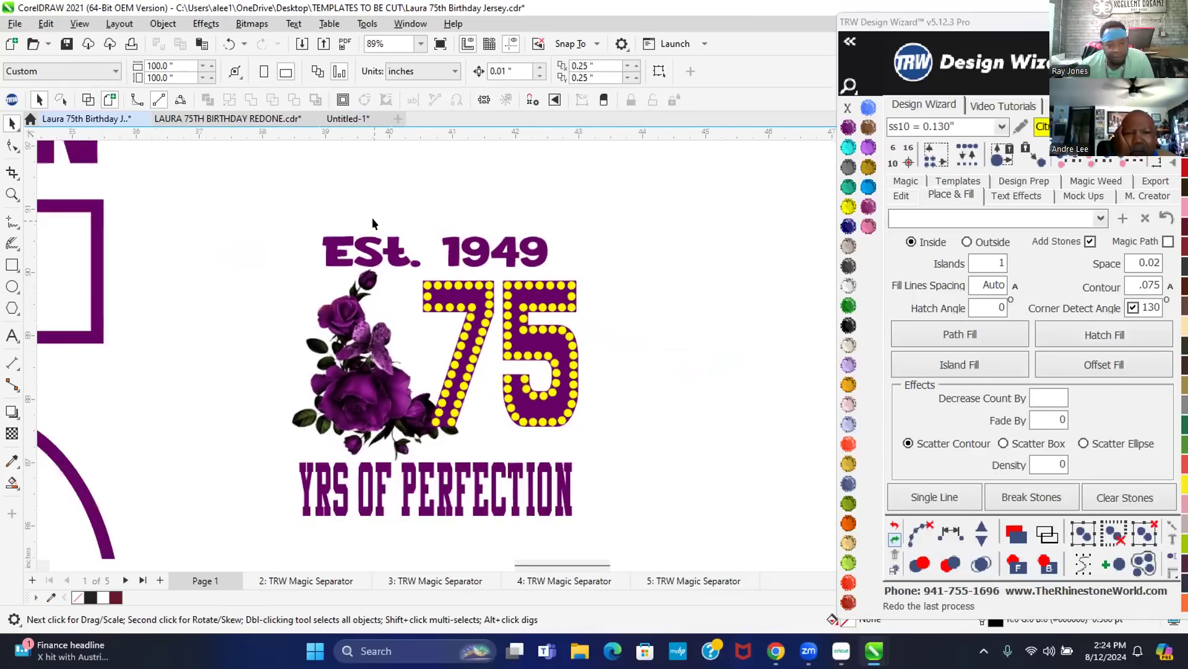
- Duplicate the whole rose 75 design and place the copy to the right of the original
{"action": "left_click_drag", "start_coordinate": [241, 212], "coordinate": [573, 448]}
{"action": "scroll", "coordinate": [197, 437], "scroll_direction": "down", "scroll_amount": 1}
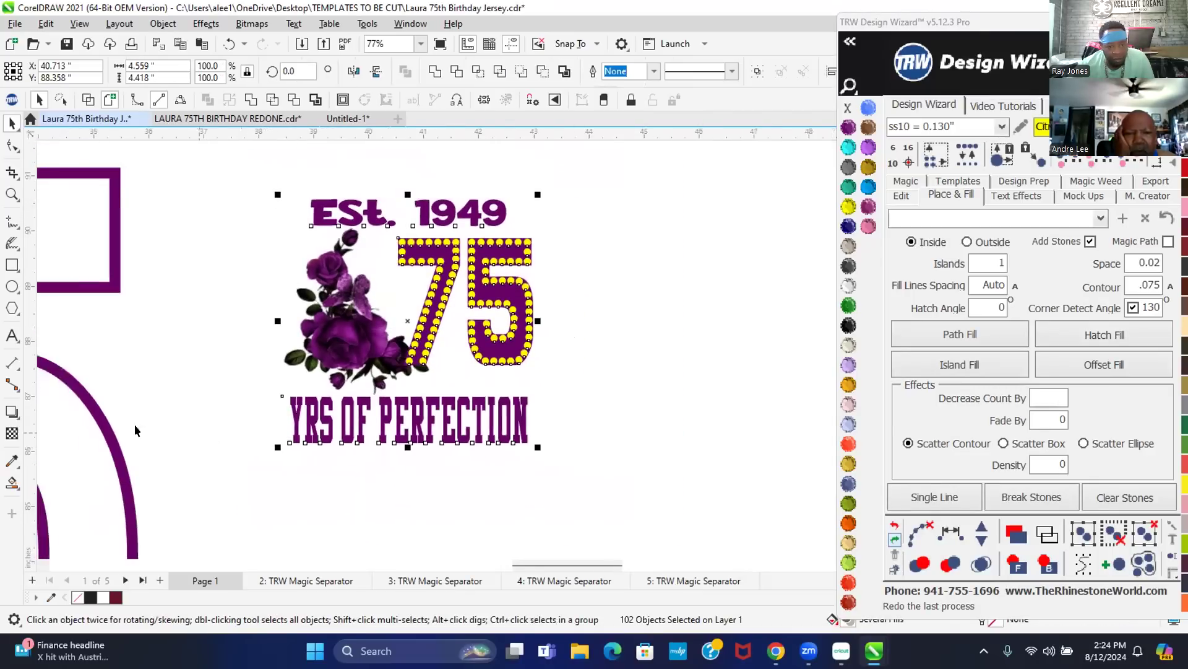
{"action": "scroll", "coordinate": [204, 321], "scroll_direction": "down", "scroll_amount": 4}
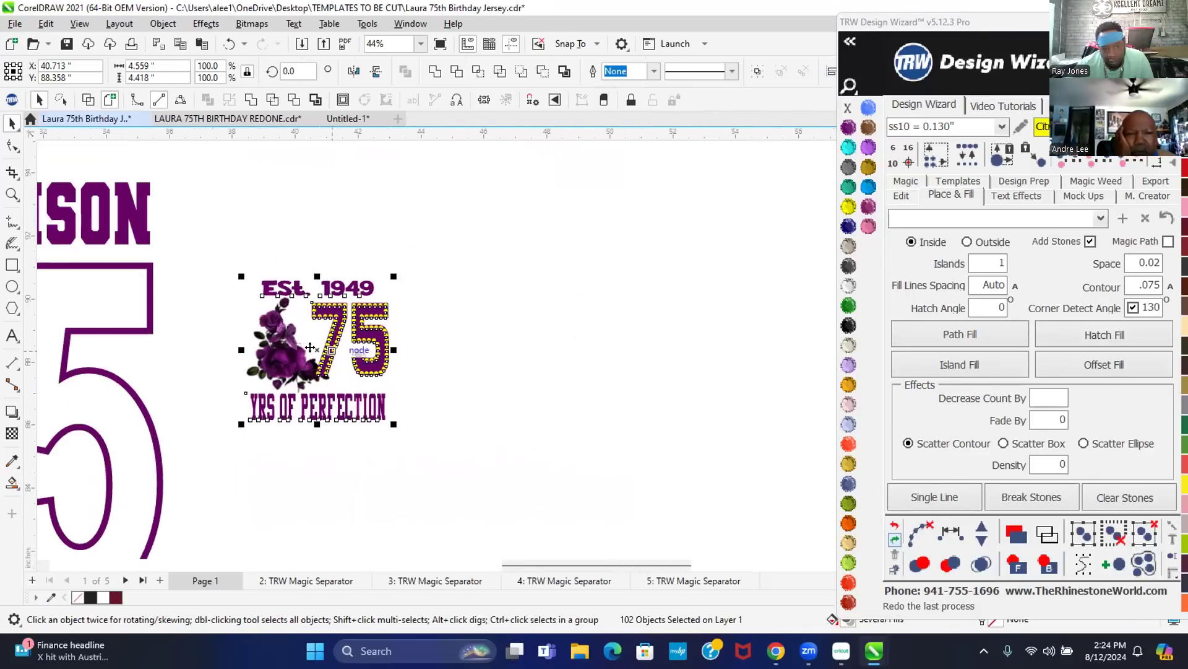
{"action": "left_click_drag", "start_coordinate": [280, 305], "coordinate": [619, 352]}
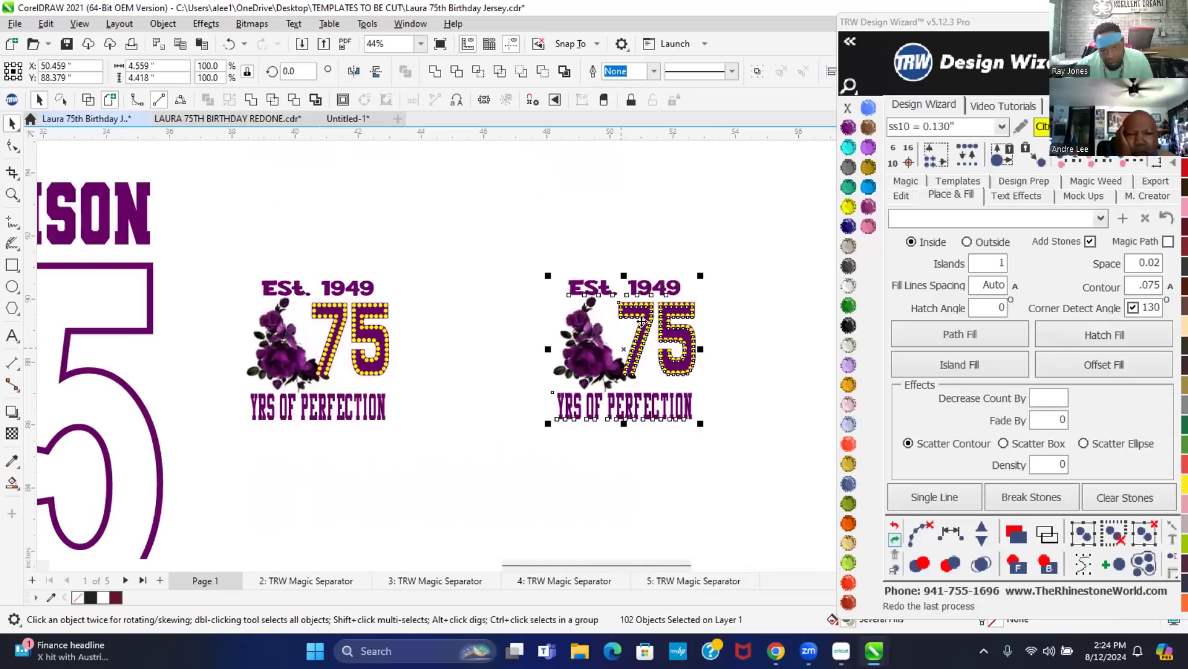
{"action": "left_click", "coordinate": [711, 240]}
{"action": "scroll", "coordinate": [707, 340], "scroll_direction": "up", "scroll_amount": 3}
- Delete all rhinestones from the copy's 75, leaving it solid purple
{"action": "left_click_drag", "start_coordinate": [712, 336], "coordinate": [542, 277]}
{"action": "key", "text": "Delete"}
{"action": "left_click_drag", "start_coordinate": [742, 421], "coordinate": [535, 318]}
{"action": "key", "text": "Delete"}
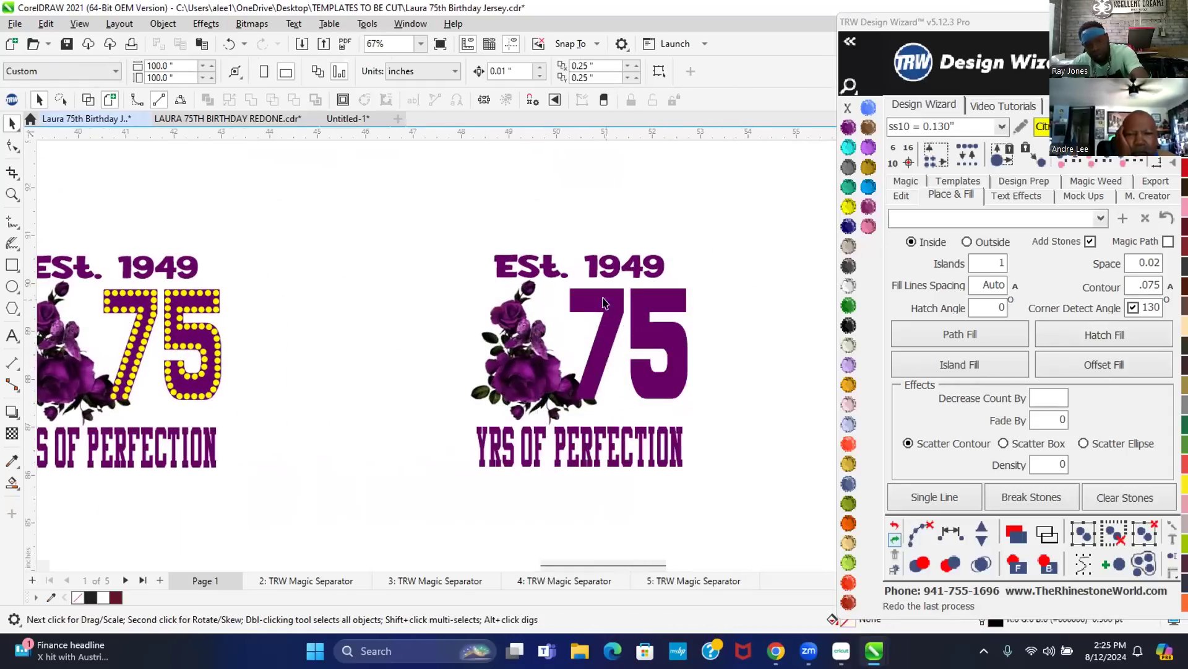
- Enlarge the copy's purple rose image to 57.1%
{"action": "left_click", "coordinate": [517, 358]}
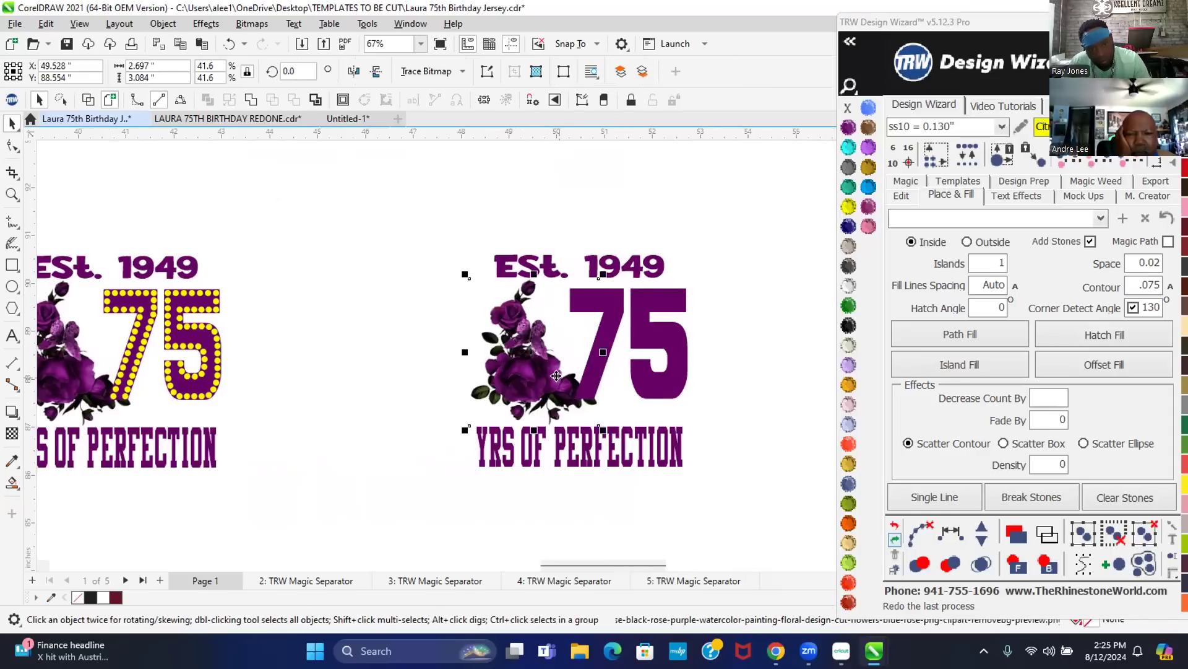
{"action": "left_click_drag", "start_coordinate": [603, 274], "coordinate": [680, 214]}
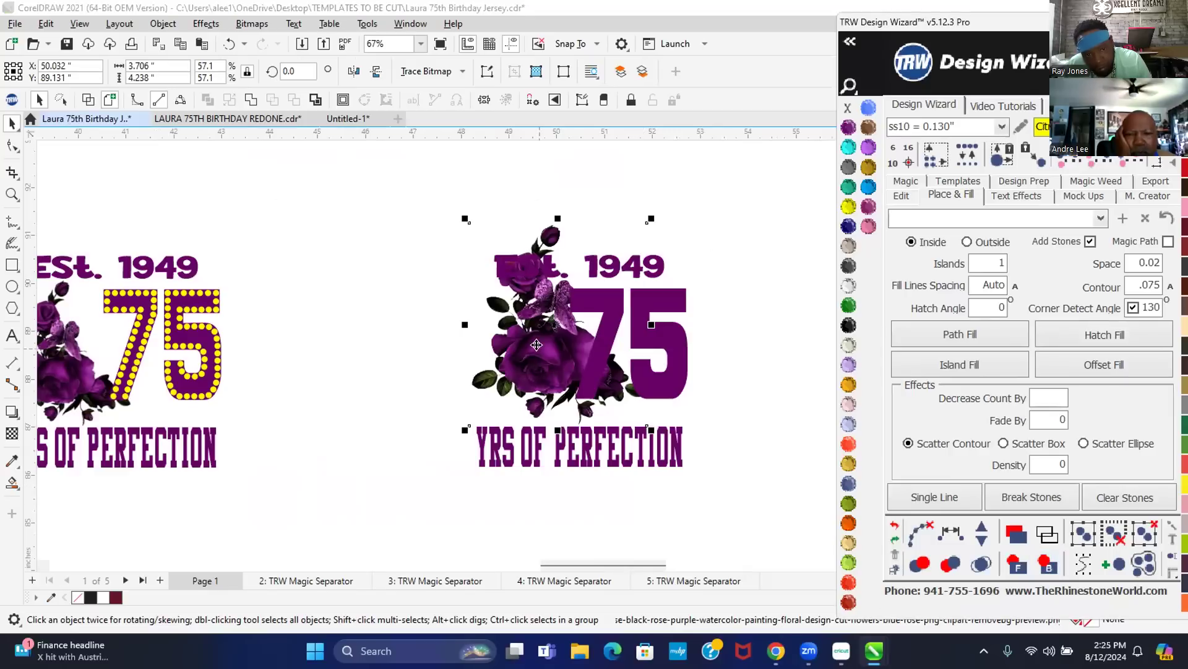
{"action": "scroll", "coordinate": [530, 235], "scroll_direction": "up", "scroll_amount": 5}
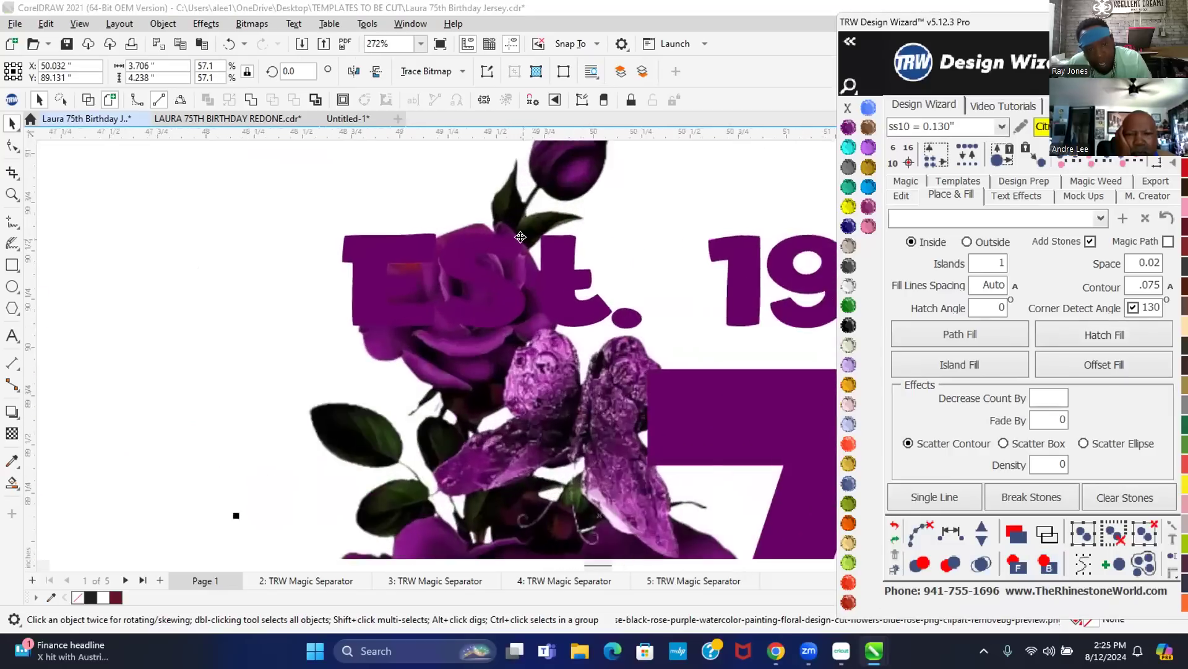
- Convert Est. 1949 to curves and add a .08 outside island contour with Add Stones off
{"action": "scroll", "coordinate": [520, 237], "scroll_direction": "up", "scroll_amount": 1}
{"action": "left_click", "coordinate": [472, 298]}
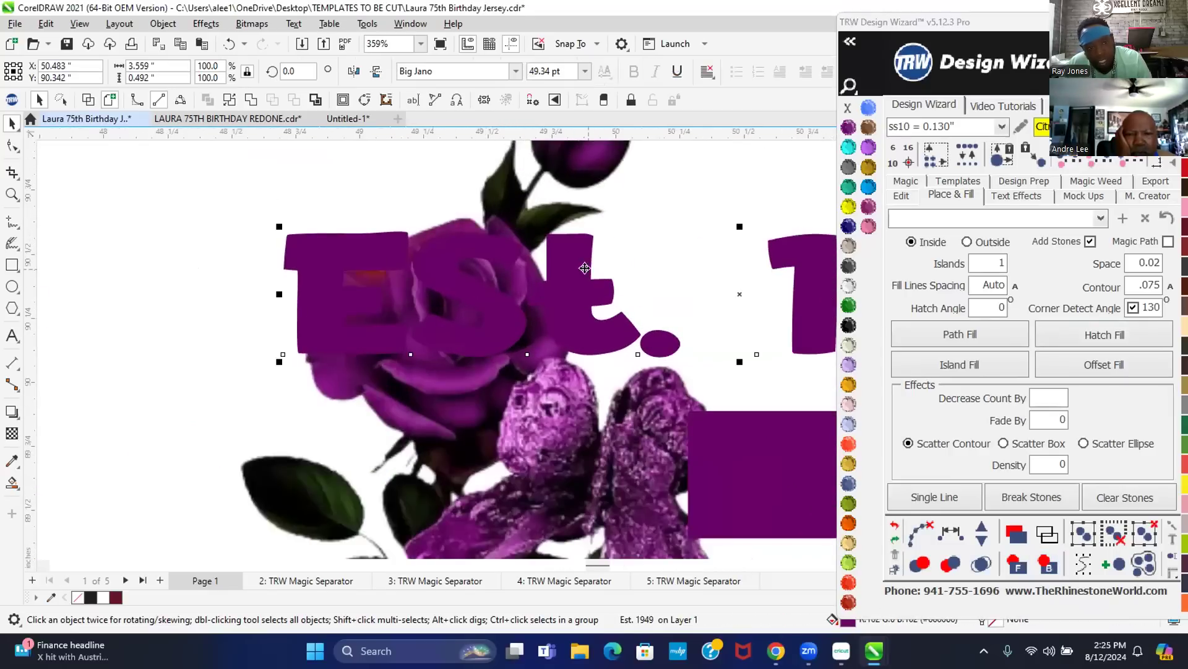
{"action": "key", "text": "ctrl+q"}
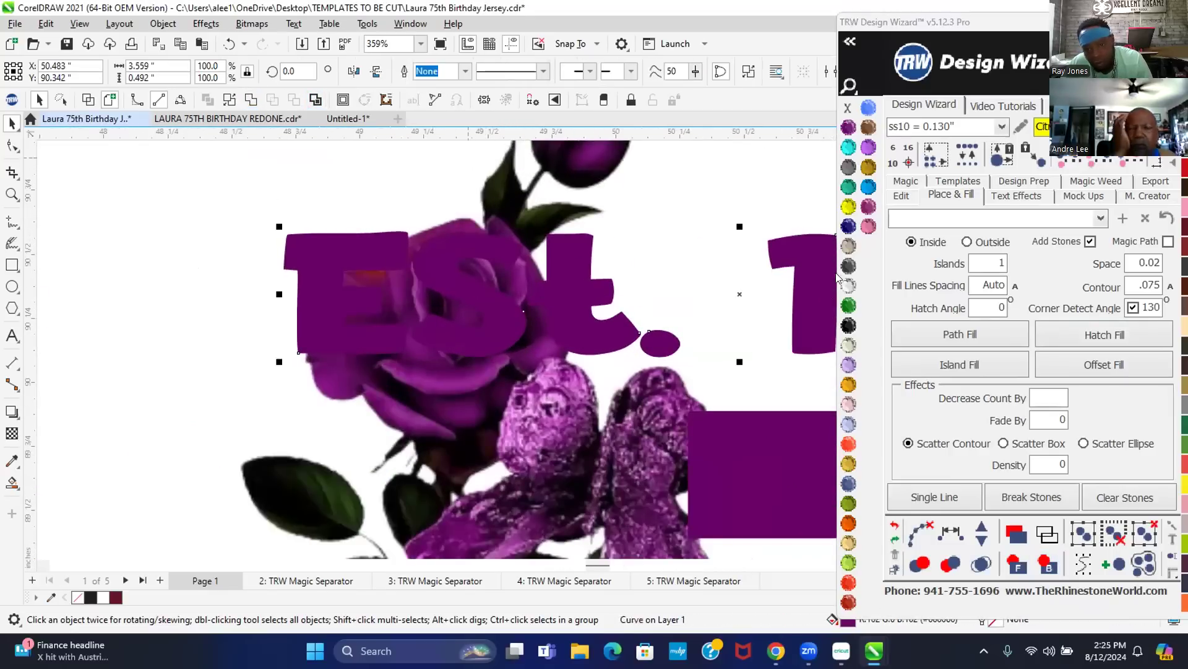
{"action": "left_click", "coordinate": [1122, 284]}
{"action": "type", "text": ".08"}
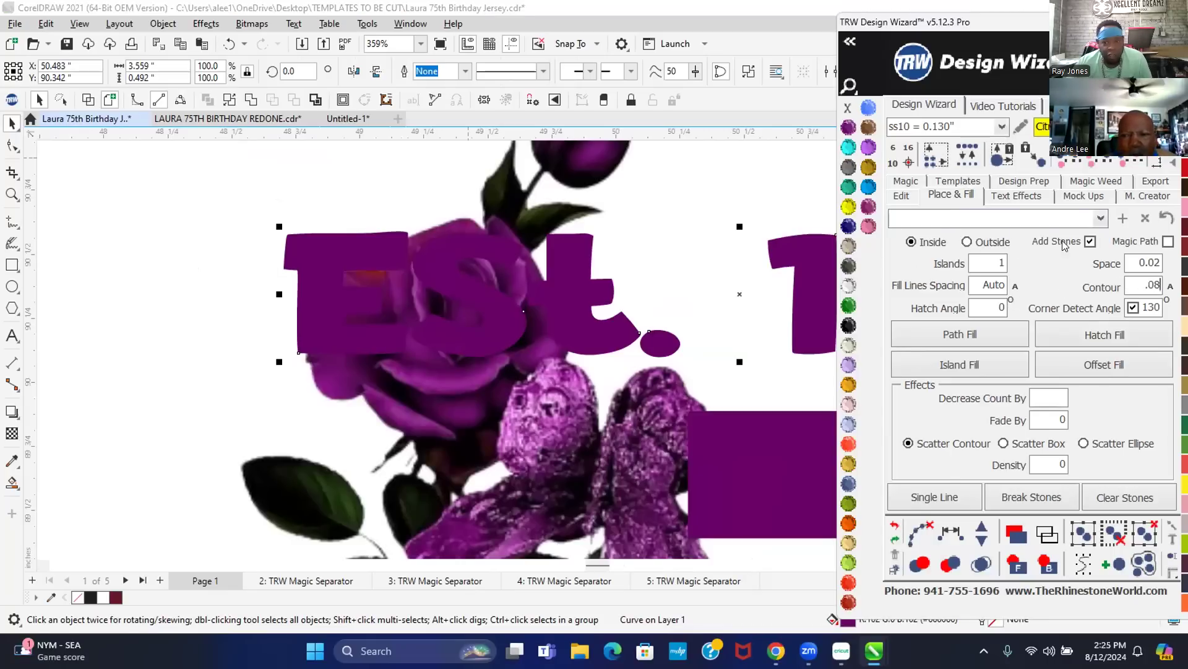
{"action": "left_click", "coordinate": [1090, 241]}
{"action": "left_click", "coordinate": [967, 242]}
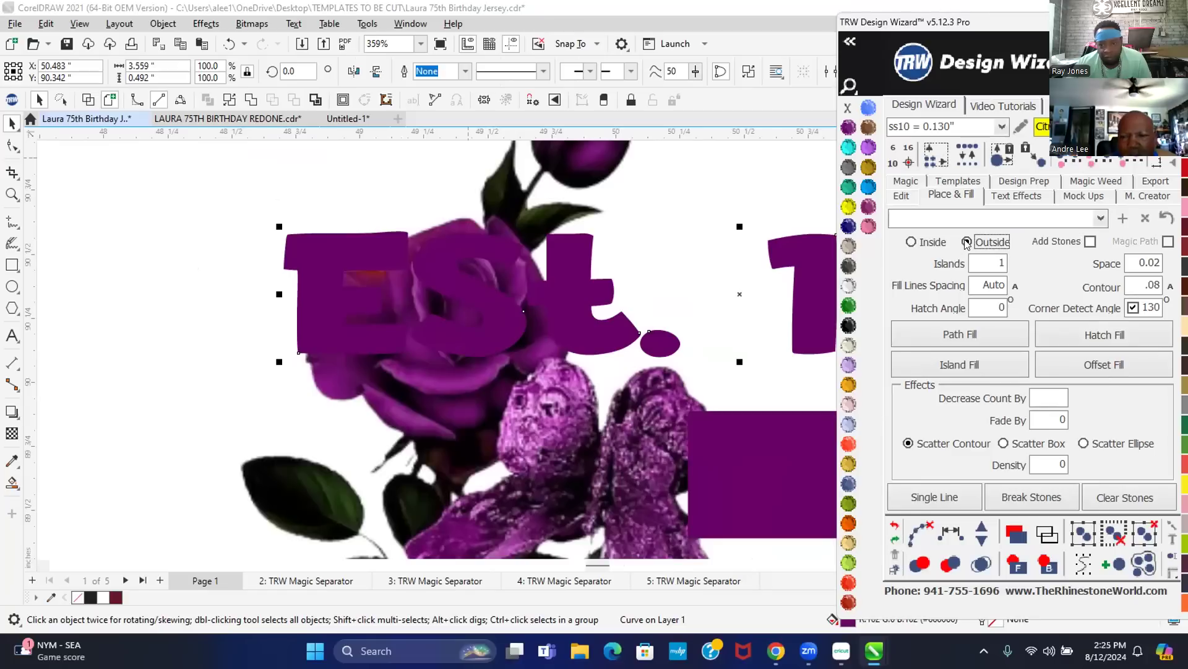
{"action": "left_click", "coordinate": [899, 373]}
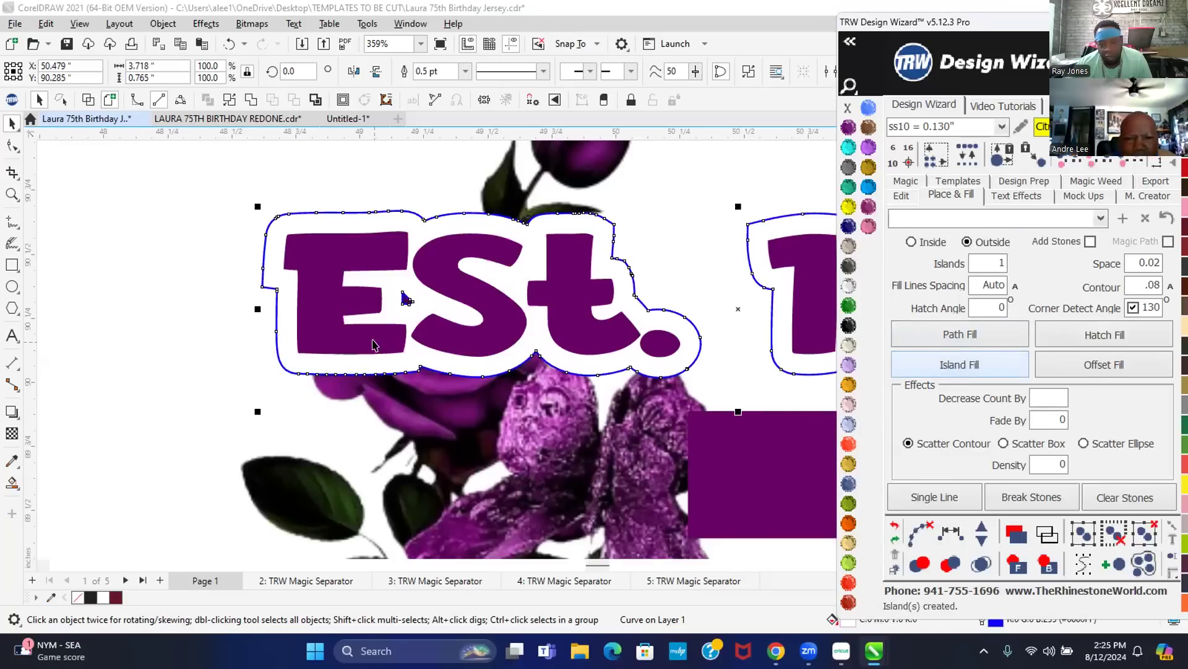
- Replace it with a thinner 0.02 island contour around Est. 1949 and remove its outline
{"action": "left_click", "coordinate": [894, 525]}
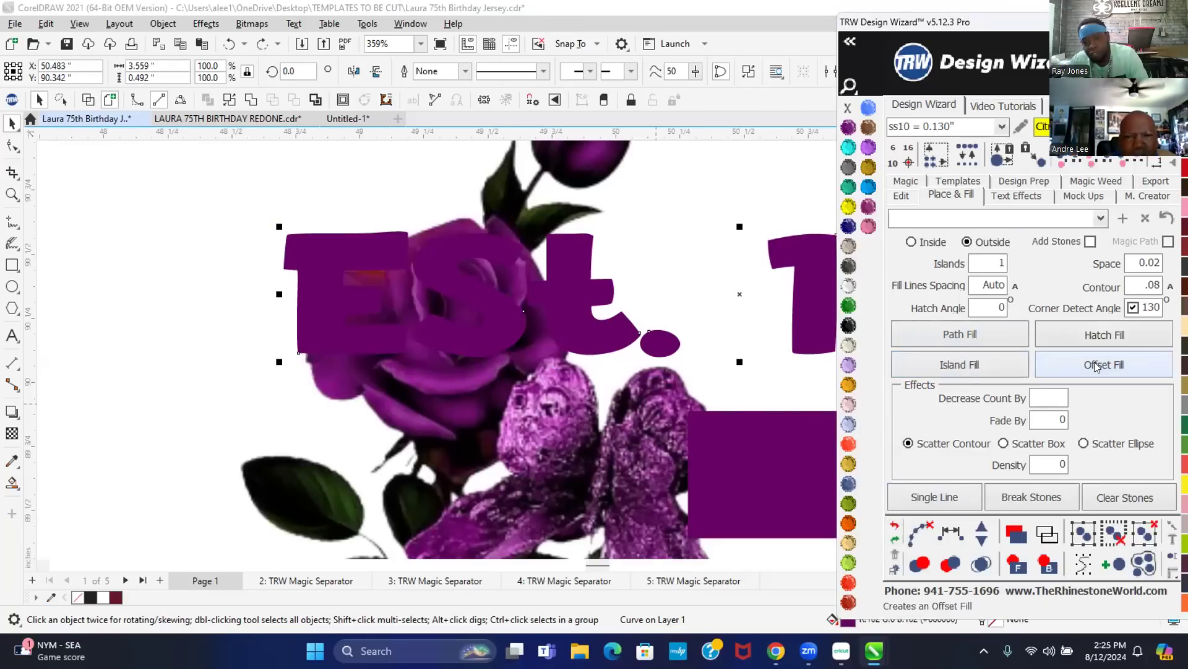
{"action": "double_click", "coordinate": [1153, 284]}
{"action": "key", "text": "BackSpace"}
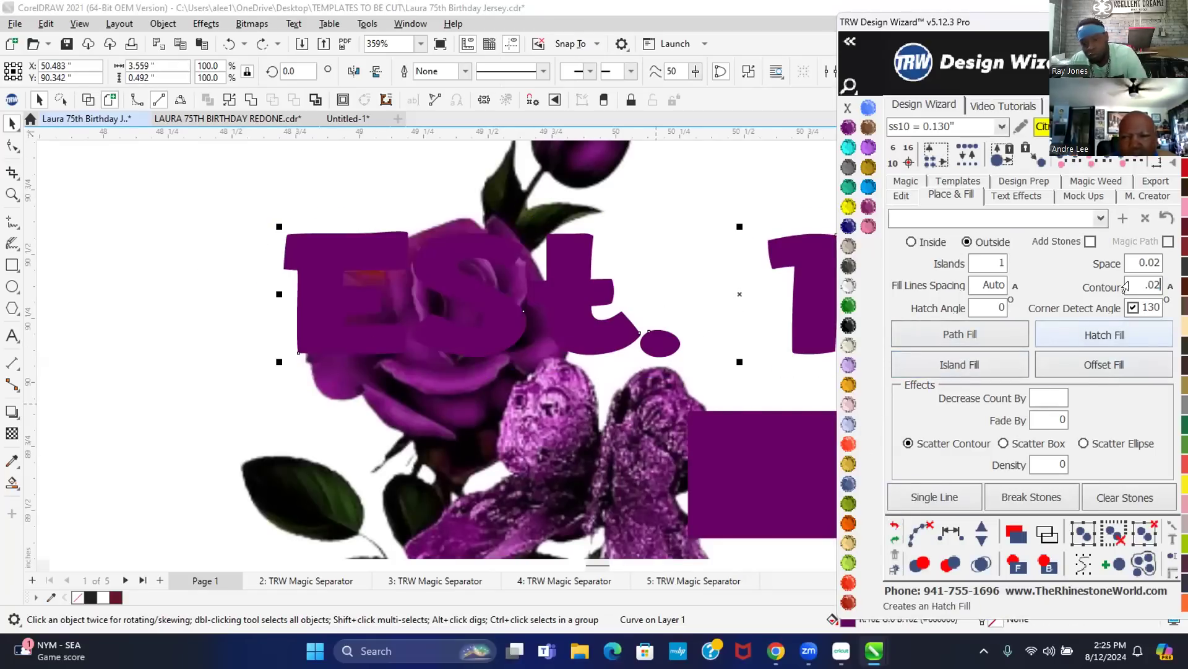
{"action": "left_click", "coordinate": [975, 363]}
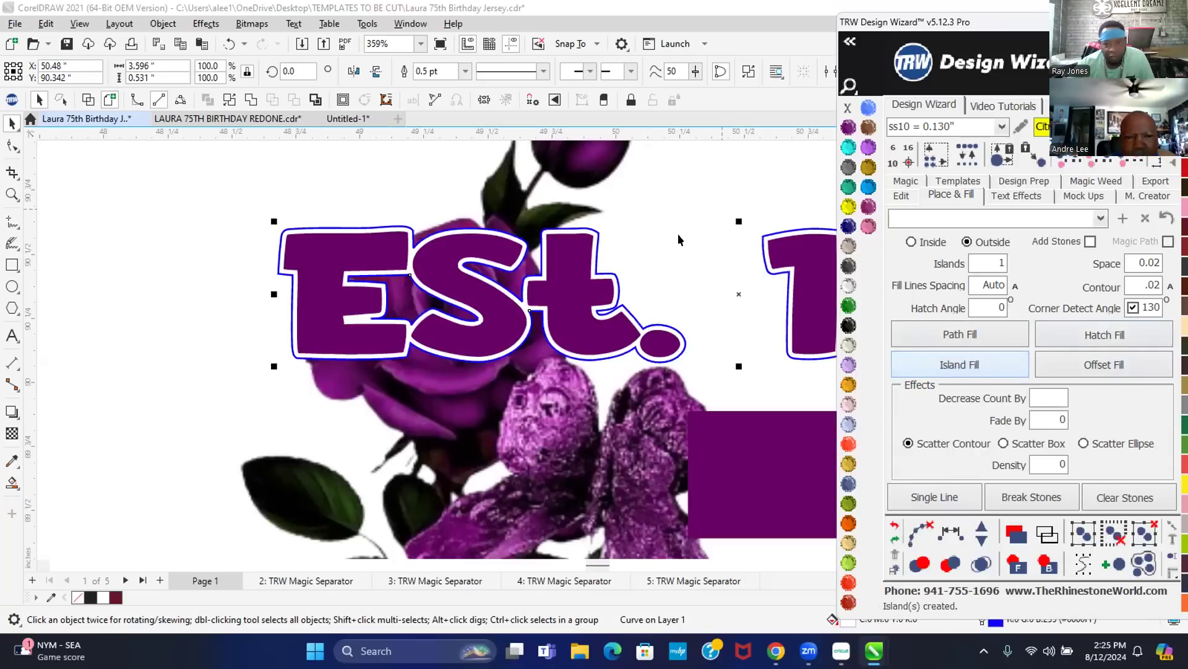
{"action": "right_click", "coordinate": [846, 107]}
{"action": "scroll", "coordinate": [390, 302], "scroll_direction": "down", "scroll_amount": 5}
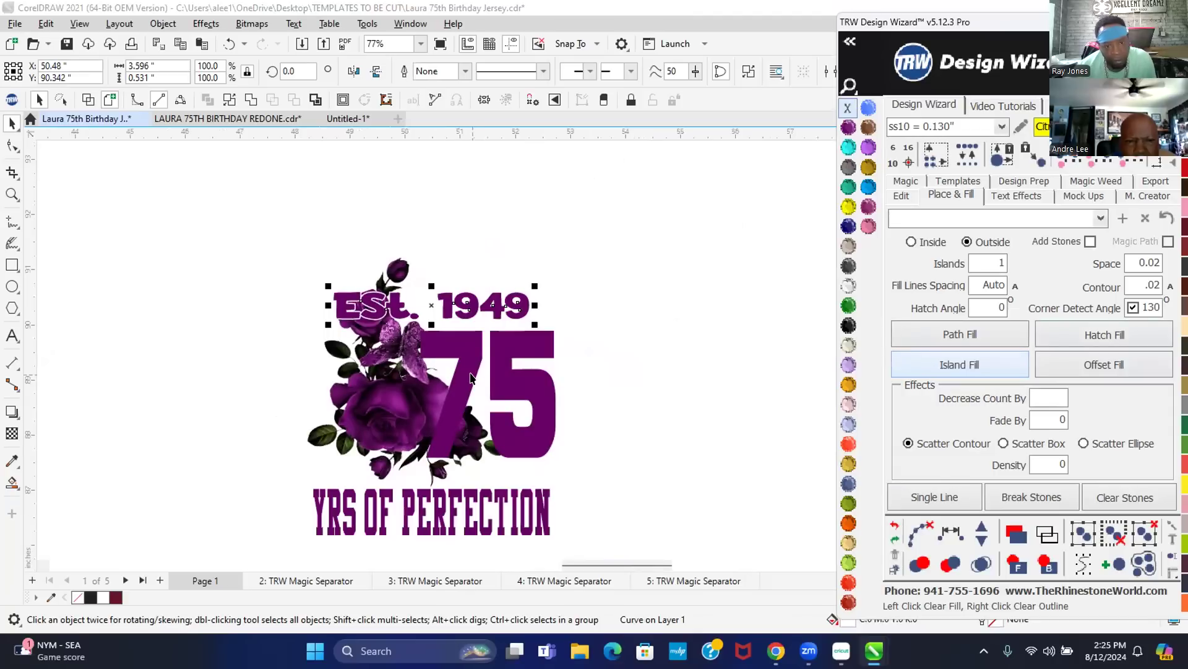
- Enlarge the purple rose image further by its corner handle
{"action": "left_click", "coordinate": [375, 417]}
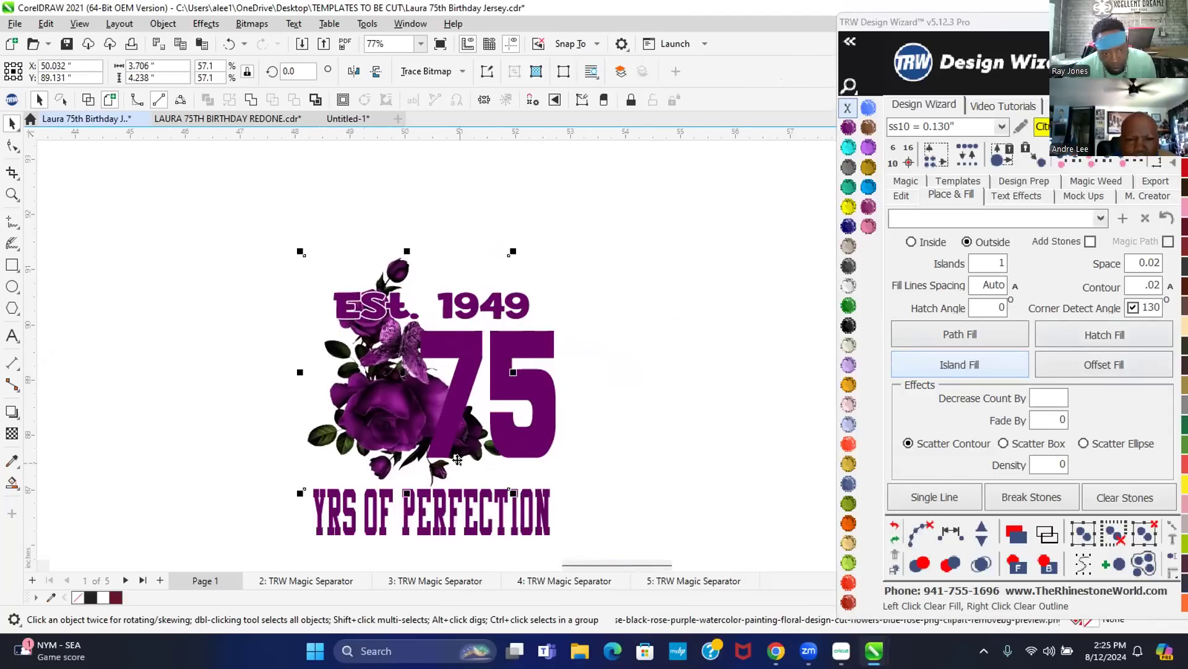
{"action": "left_click_drag", "start_coordinate": [505, 481], "coordinate": [545, 458]}
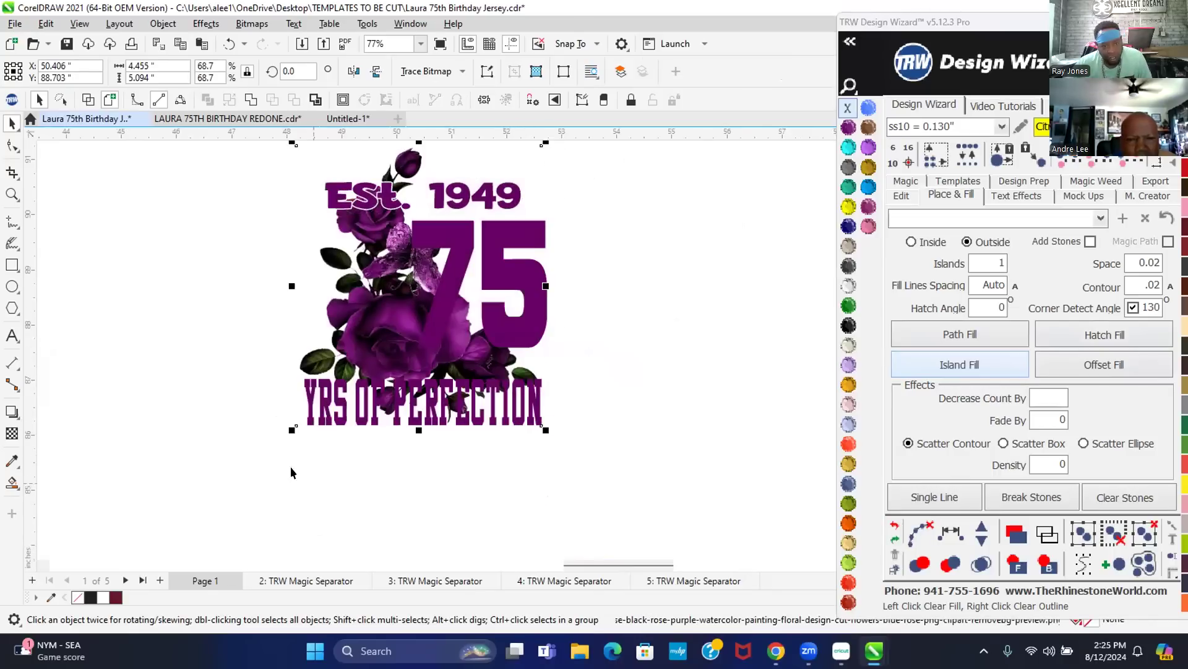
{"action": "left_click", "coordinate": [333, 480]}
{"action": "scroll", "coordinate": [366, 436], "scroll_direction": "up", "scroll_amount": 2}
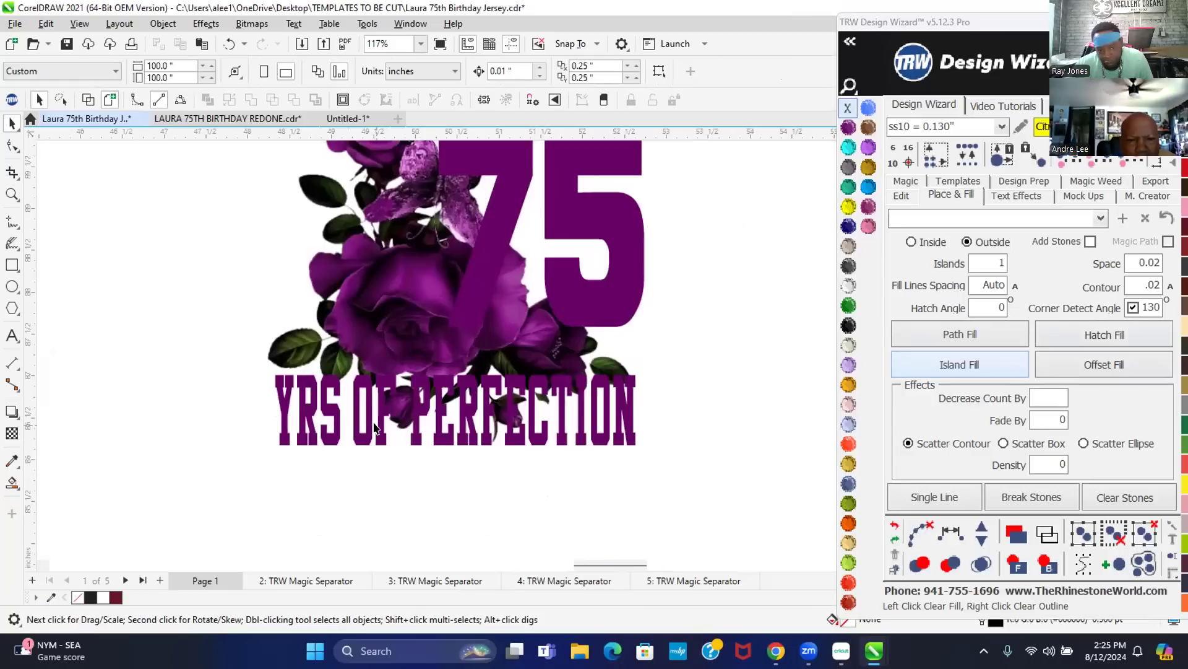
- Give YRS OF PERFECTION a Crystal-filled outside island contour with no outline
{"action": "left_click", "coordinate": [374, 427]}
{"action": "left_click", "coordinate": [907, 360]}
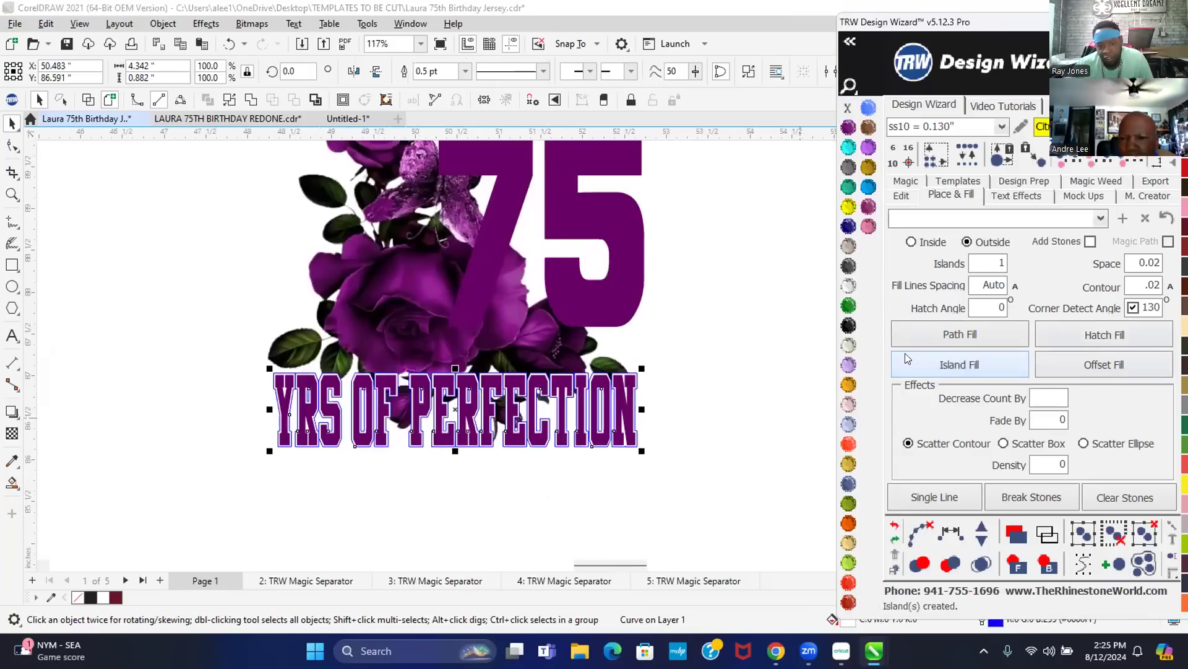
{"action": "left_click", "coordinate": [862, 134]}
{"action": "right_click", "coordinate": [847, 108]}
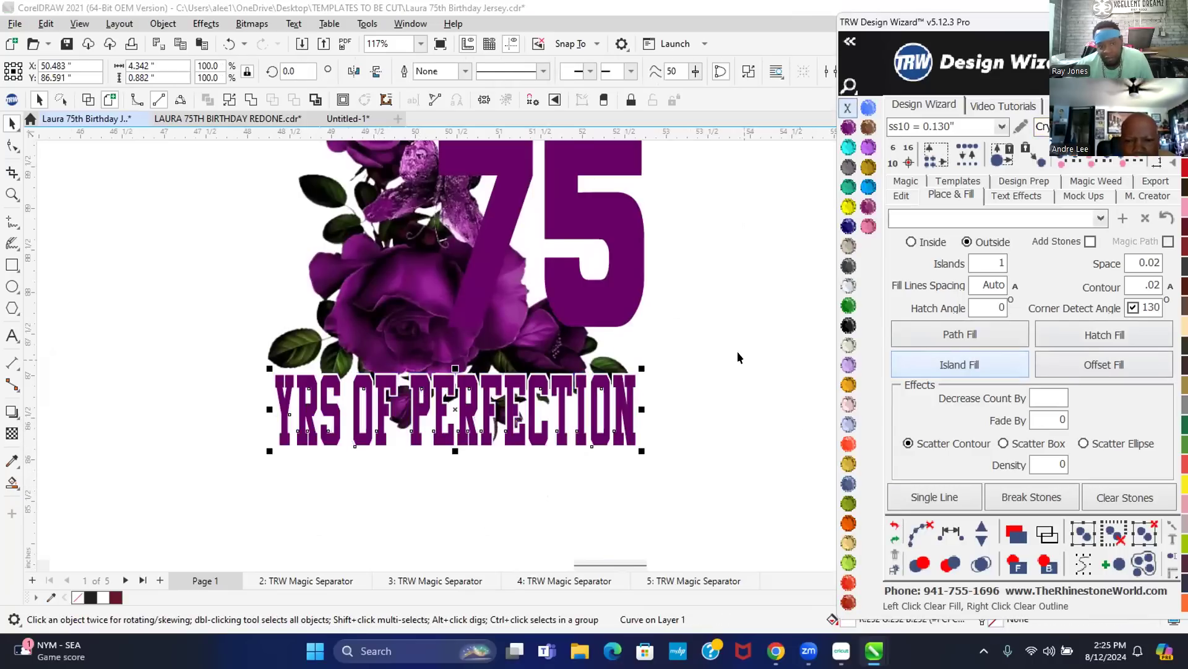
{"action": "scroll", "coordinate": [738, 353], "scroll_direction": "down", "scroll_amount": 1}
{"action": "left_click", "coordinate": [529, 198]}
- Move the 75 left over the roses and enlarge it, nudging it into position
{"action": "left_click_drag", "start_coordinate": [529, 198], "coordinate": [445, 220]}
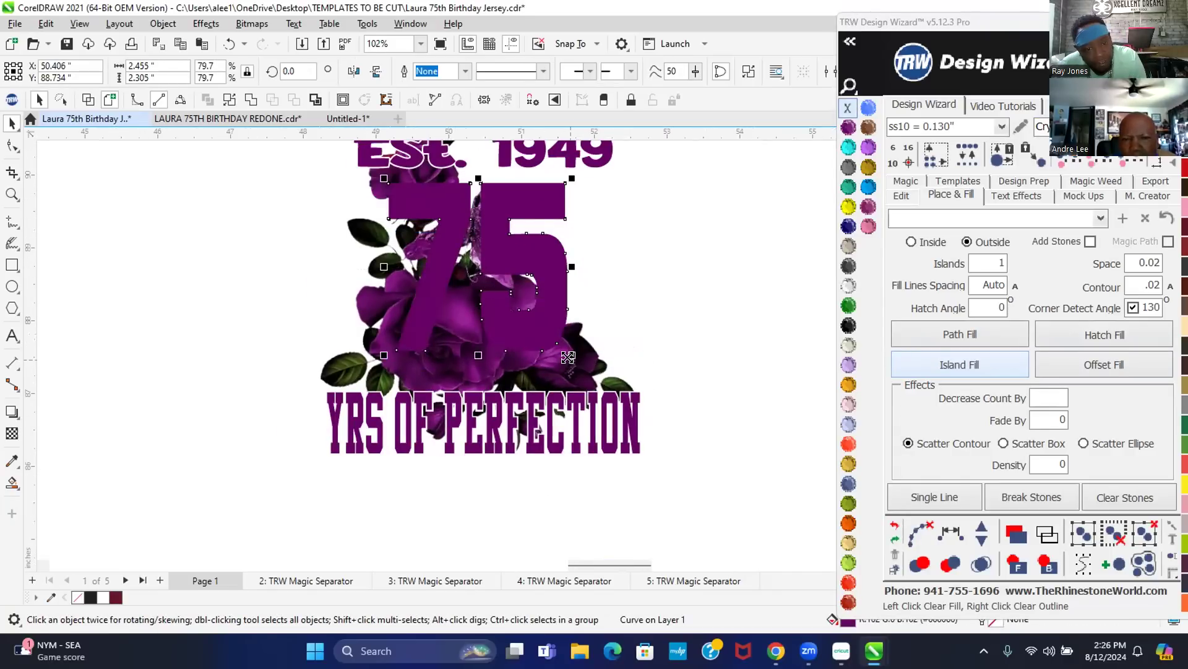
{"action": "left_click_drag", "start_coordinate": [568, 357], "coordinate": [591, 362]}
{"action": "scroll", "coordinate": [499, 248], "scroll_direction": "up", "scroll_amount": 2}
{"action": "left_click_drag", "start_coordinate": [500, 248], "coordinate": [490, 282]}
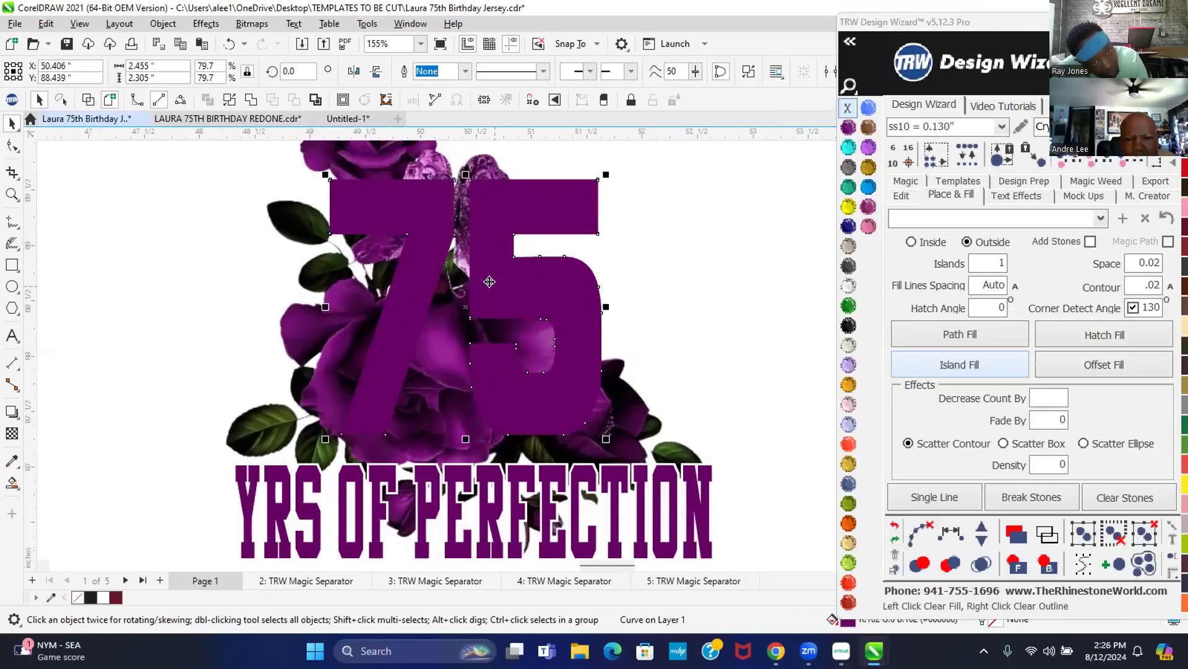
{"action": "scroll", "coordinate": [490, 282], "scroll_direction": "down", "scroll_amount": 1}
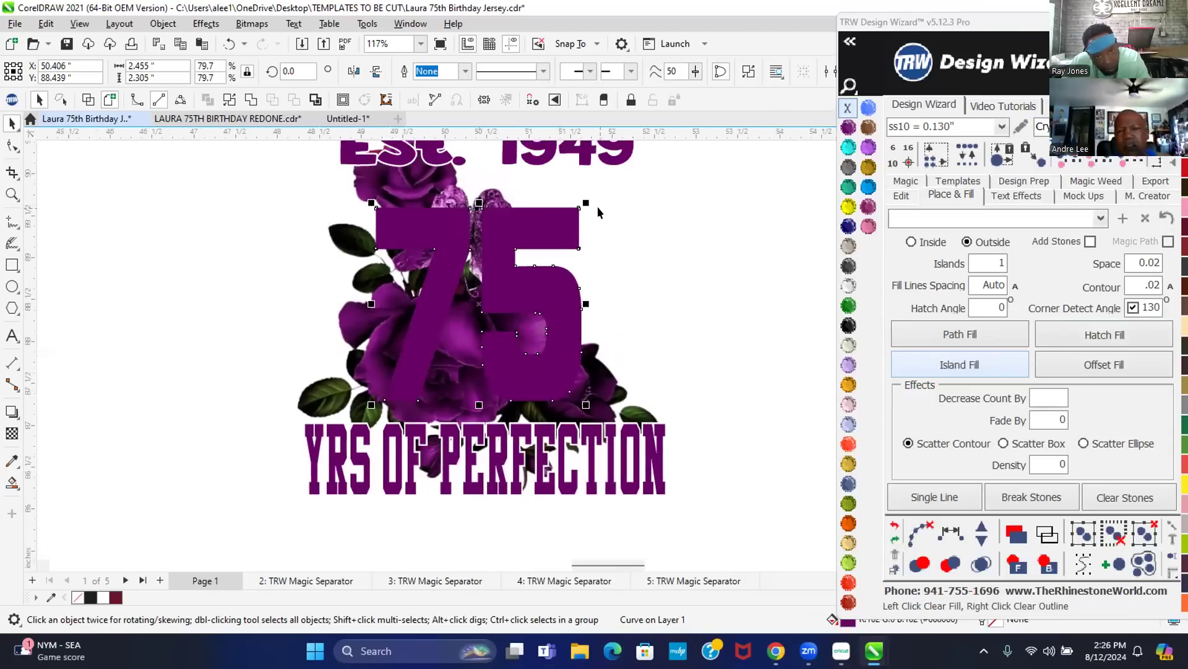
{"action": "left_click_drag", "start_coordinate": [584, 199], "coordinate": [613, 182]}
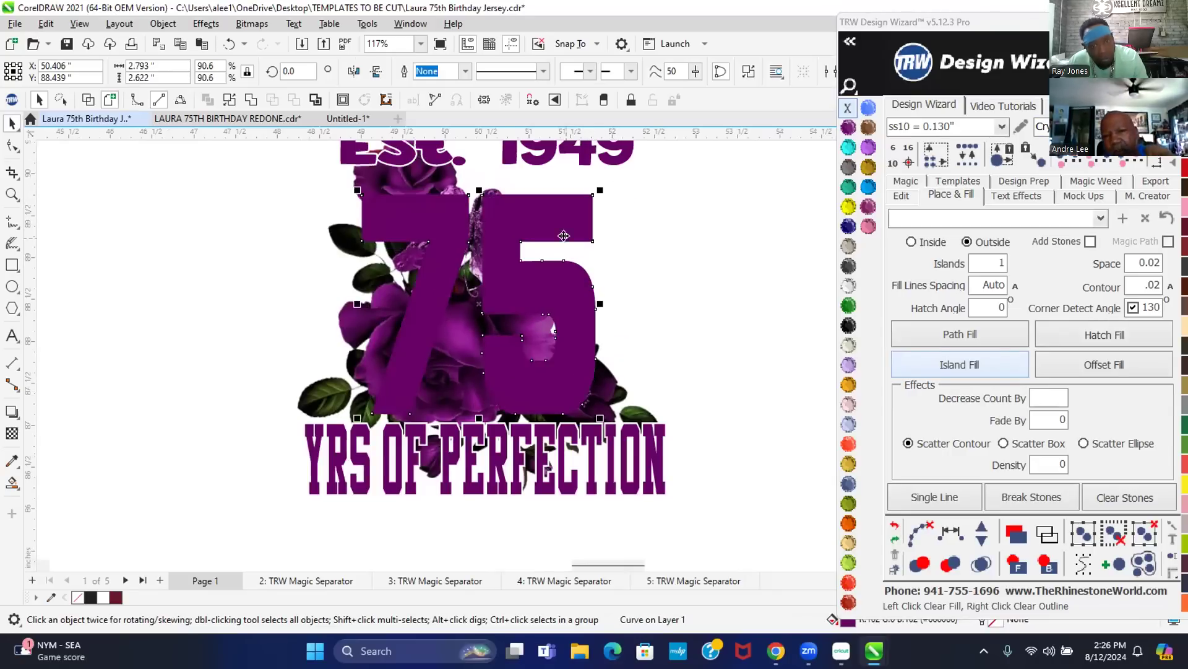
{"action": "left_click_drag", "start_coordinate": [501, 284], "coordinate": [506, 272]}
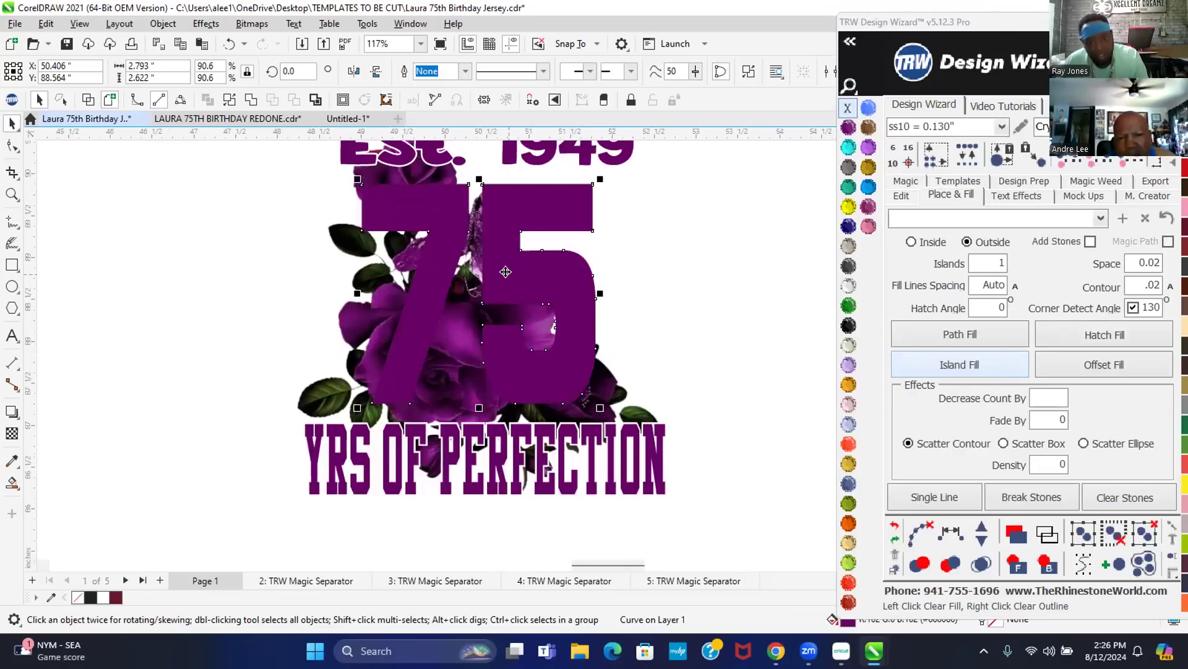
- Add a 0.04 outside island contour to the 75 and remove its outline
{"action": "left_click", "coordinate": [1136, 290]}
{"action": "key", "text": "Delete"}
{"action": "key", "text": "Delete"}
{"action": "key", "text": "Delete"}
{"action": "type", "text": ".04"}
{"action": "left_click", "coordinate": [946, 370]}
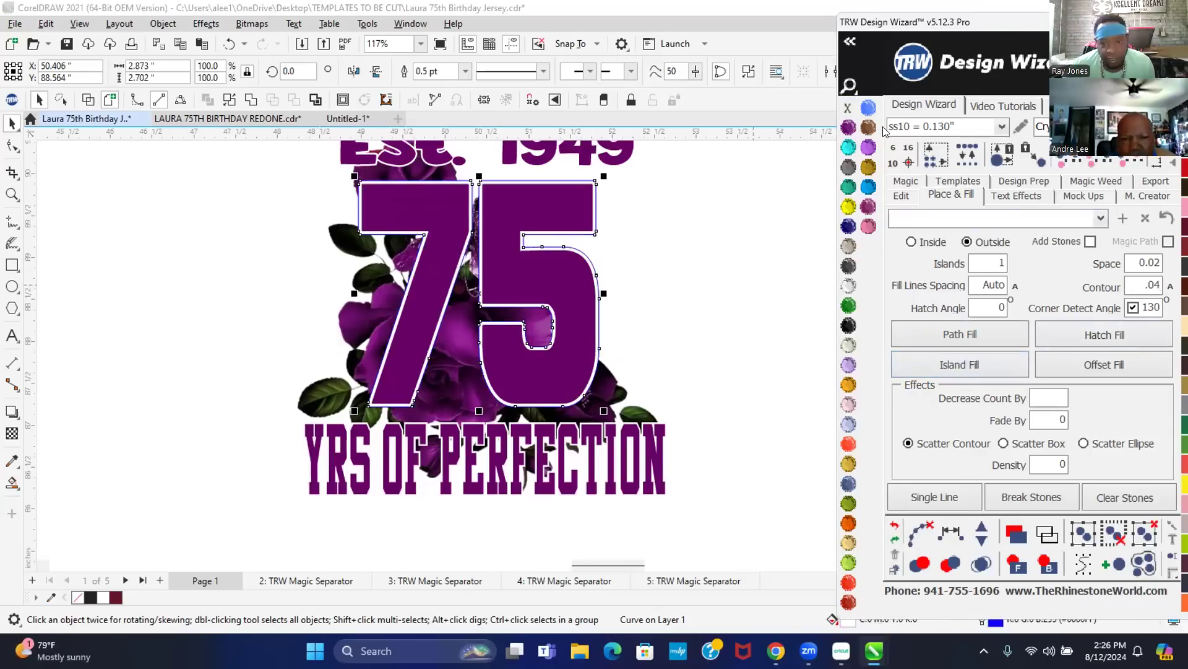
{"action": "right_click", "coordinate": [848, 107]}
{"action": "left_click", "coordinate": [711, 310]}
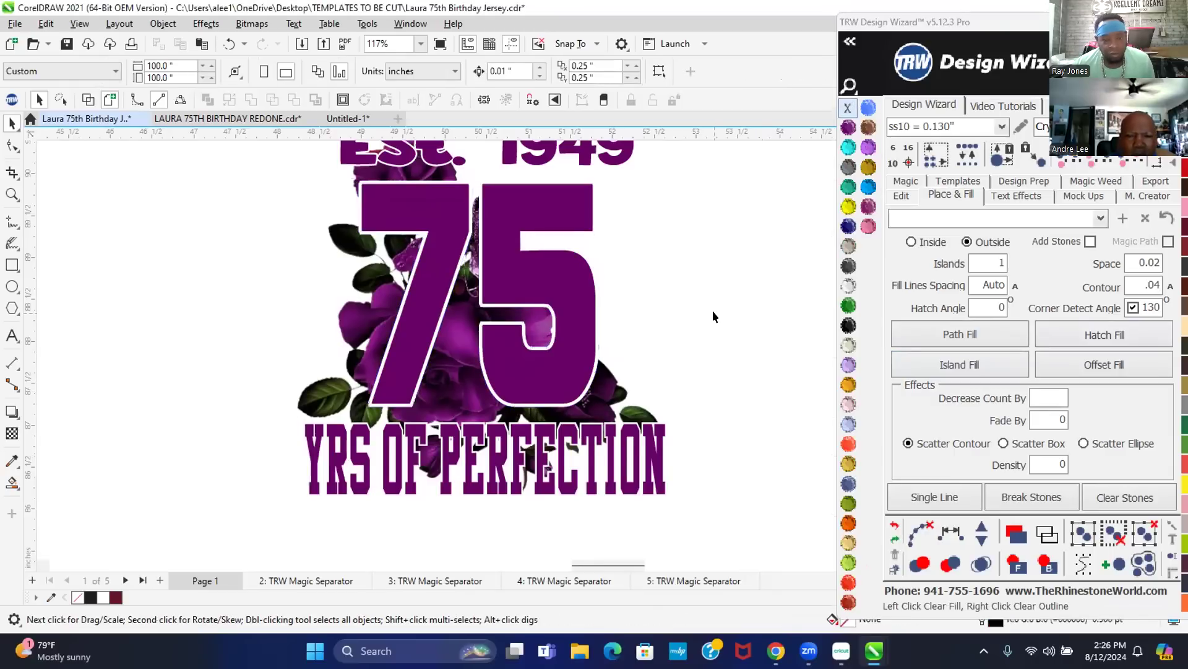
{"action": "scroll", "coordinate": [712, 310], "scroll_direction": "down", "scroll_amount": 2}
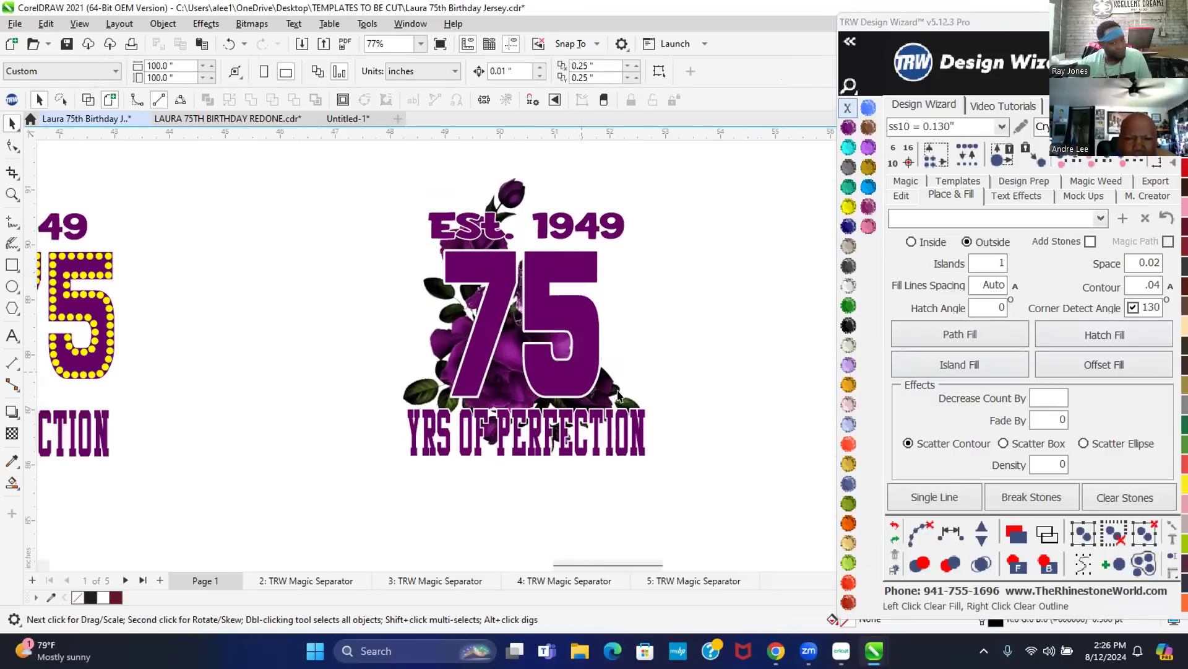
- Shrink the copied Est. 1949 design to about 78% and move its artwork into place
{"action": "left_click", "coordinate": [513, 374]}
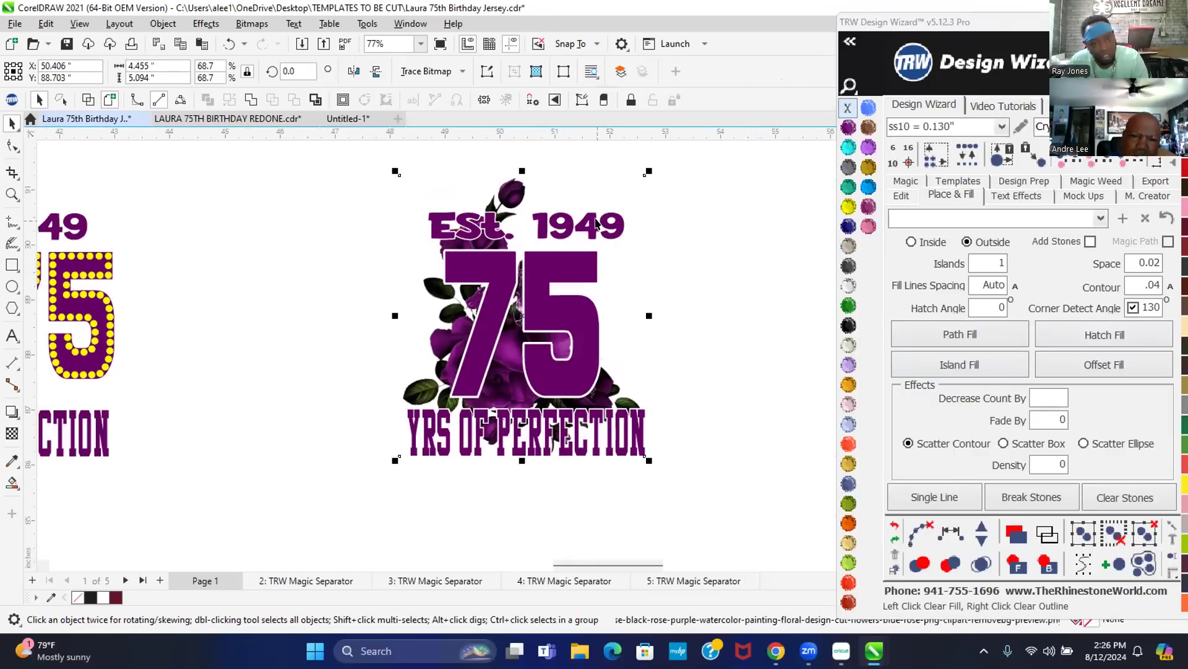
{"action": "left_click_drag", "start_coordinate": [647, 167], "coordinate": [626, 200]}
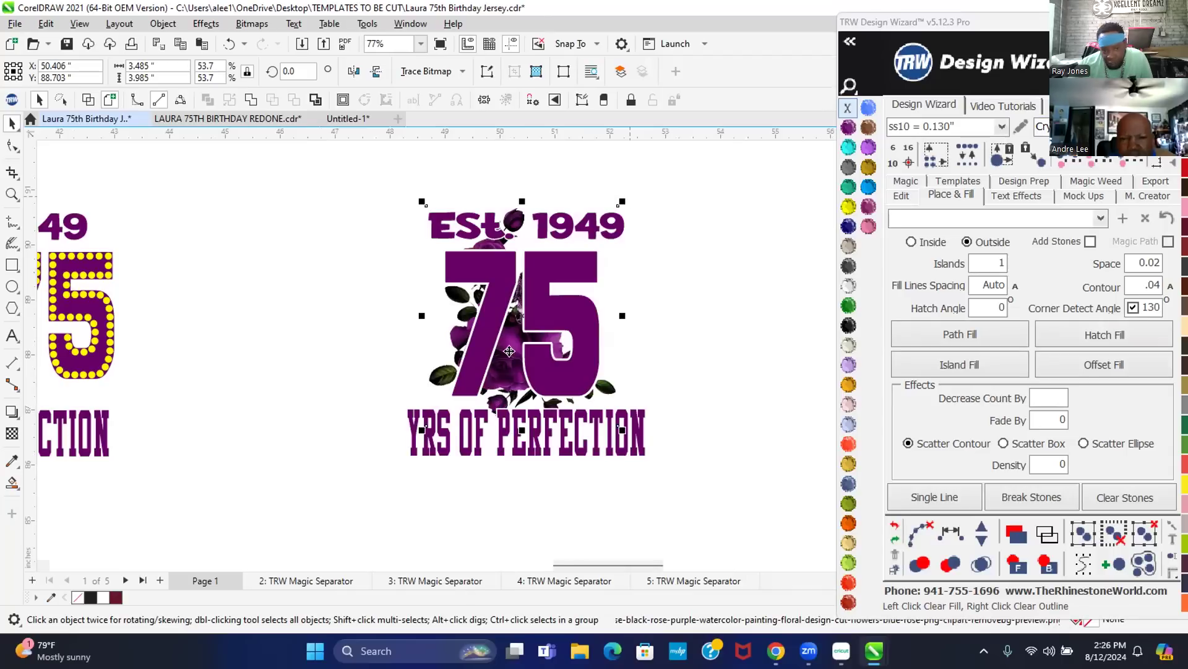
{"action": "left_click_drag", "start_coordinate": [488, 362], "coordinate": [461, 375]}
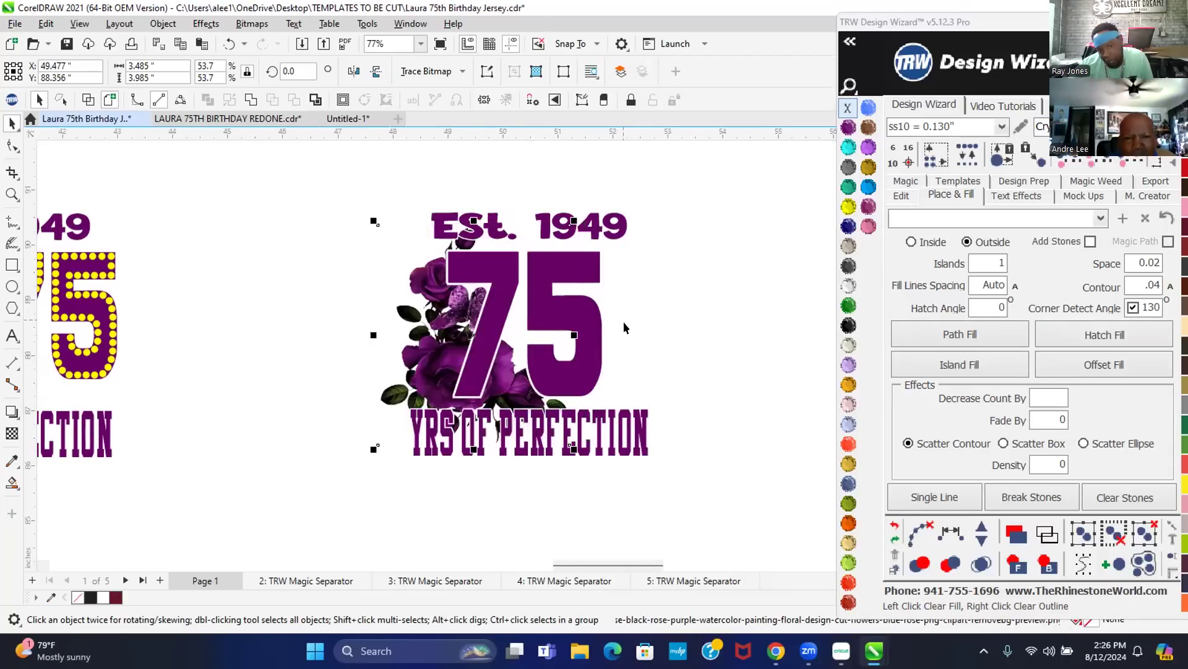
- Shift the copy's two 75 objects right beside the roses and nudge them slightly up
{"action": "left_click_drag", "start_coordinate": [709, 434], "coordinate": [421, 225]}
{"action": "left_click_drag", "start_coordinate": [502, 339], "coordinate": [530, 342]}
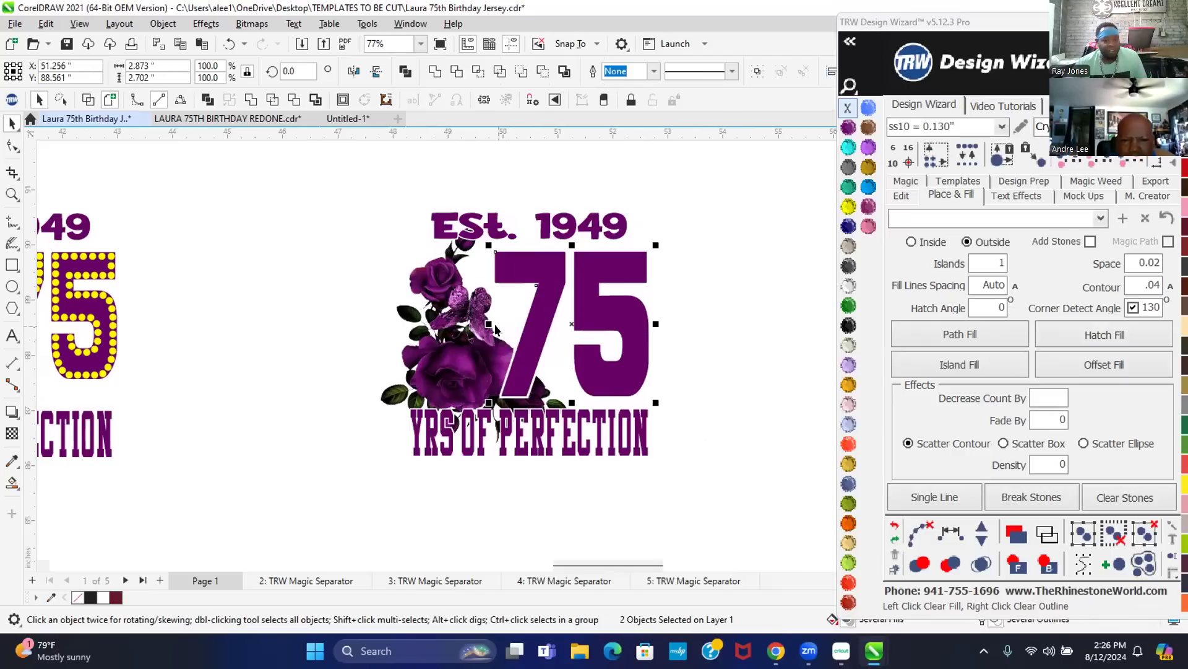
{"action": "scroll", "coordinate": [506, 380], "scroll_direction": "up", "scroll_amount": 1}
{"action": "scroll", "coordinate": [505, 379], "scroll_direction": "up", "scroll_amount": 2}
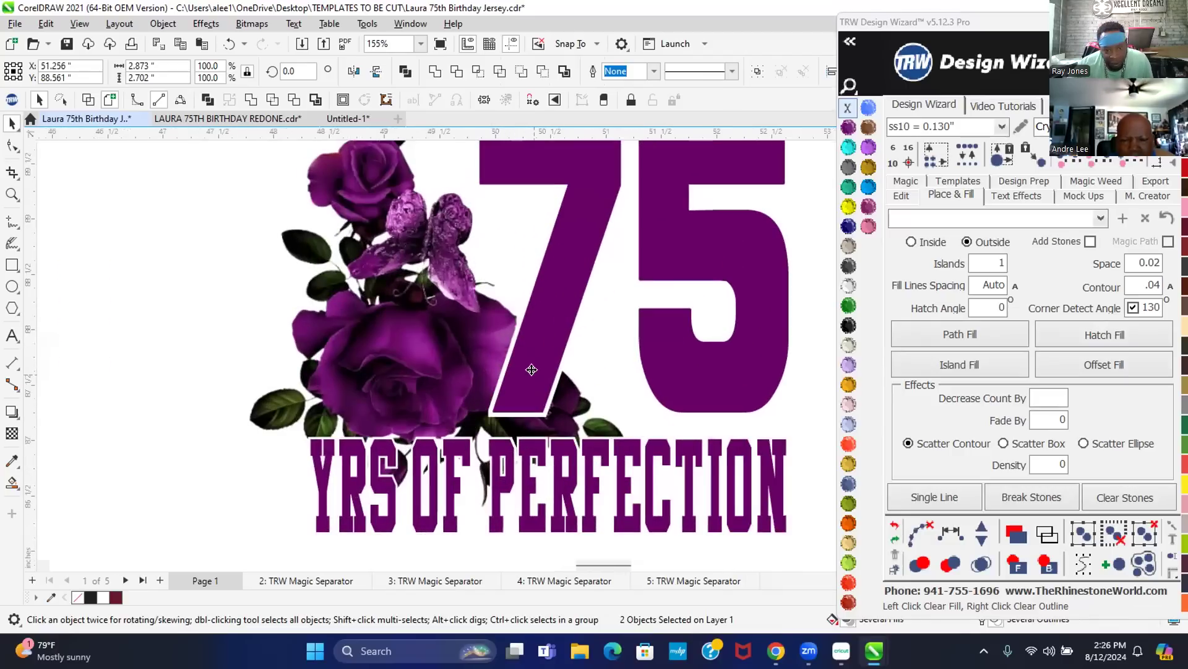
{"action": "left_click_drag", "start_coordinate": [519, 375], "coordinate": [522, 371]}
{"action": "scroll", "coordinate": [528, 387], "scroll_direction": "down", "scroll_amount": 4}
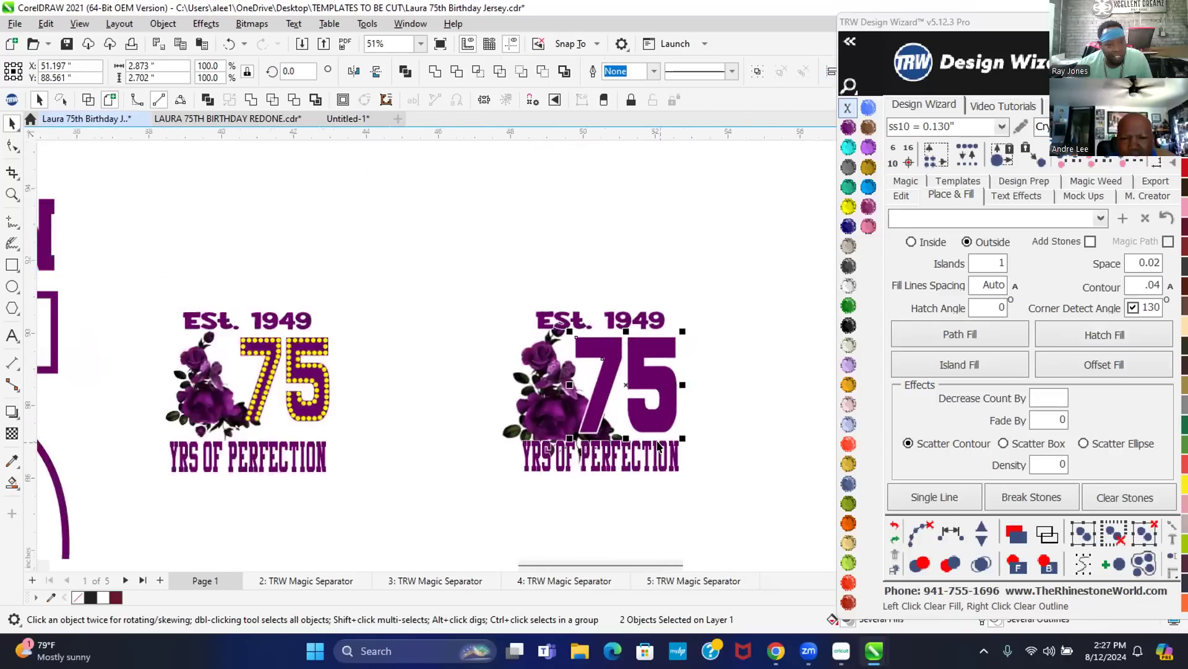
{"action": "left_click", "coordinate": [377, 466]}
{"action": "scroll", "coordinate": [251, 514], "scroll_direction": "up", "scroll_amount": 1}
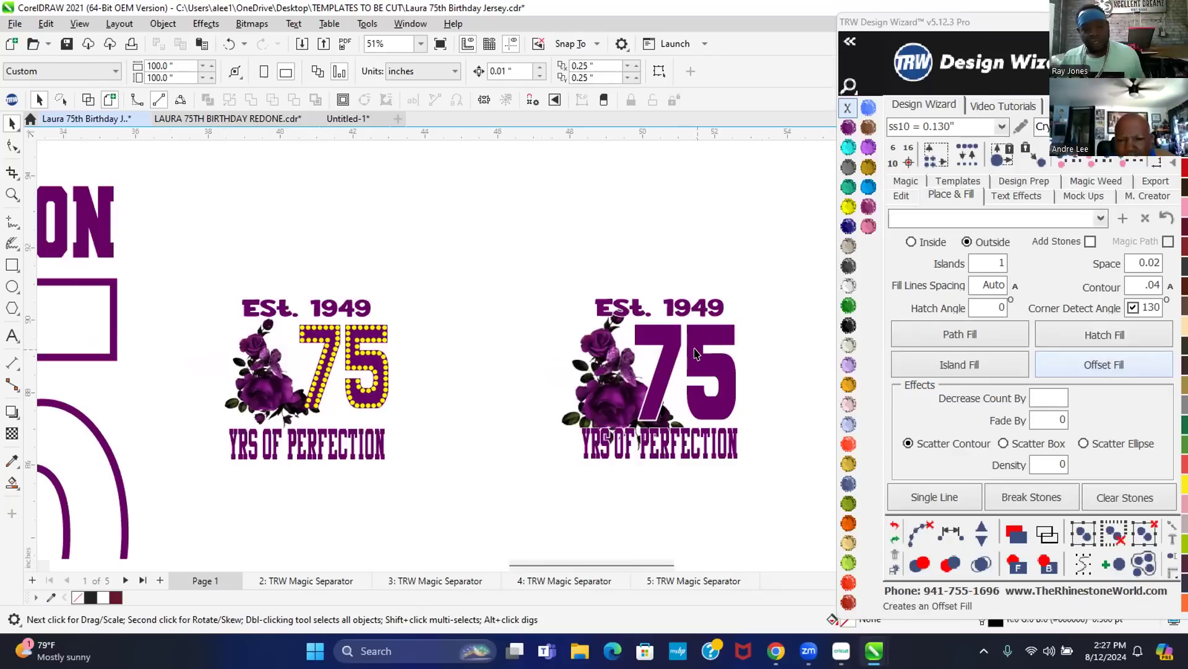
- Select the copy's purple 75, try a rhinestone hatch fill, then undo it
{"action": "left_click", "coordinate": [698, 360]}
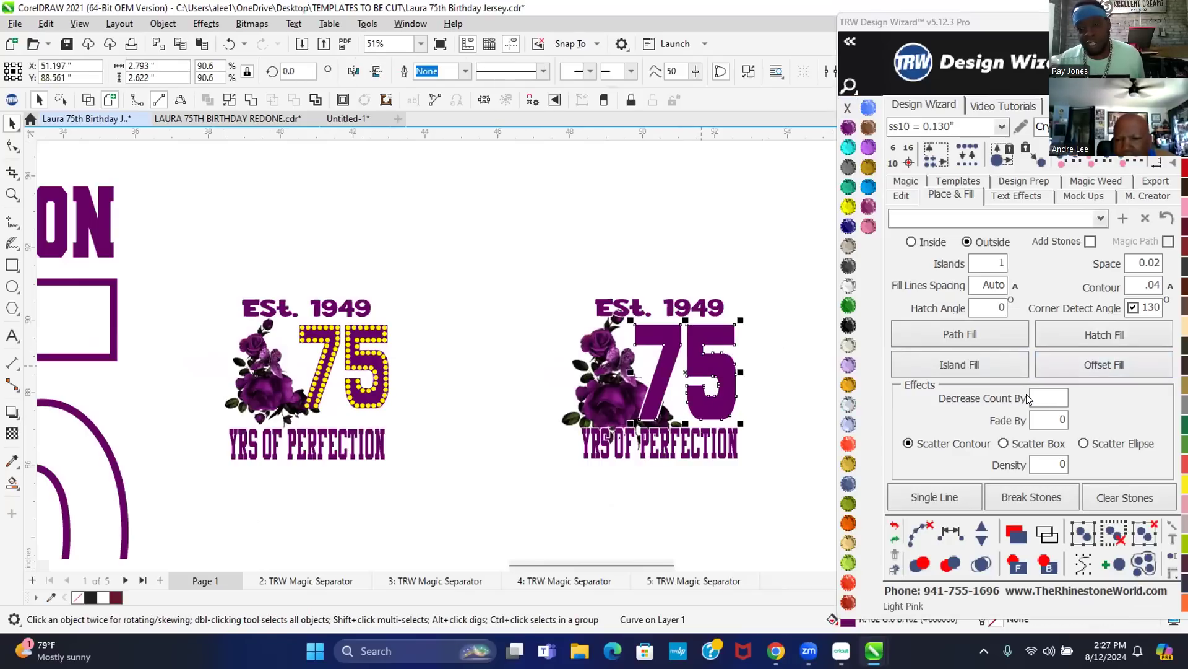
{"action": "left_click", "coordinate": [1093, 335]}
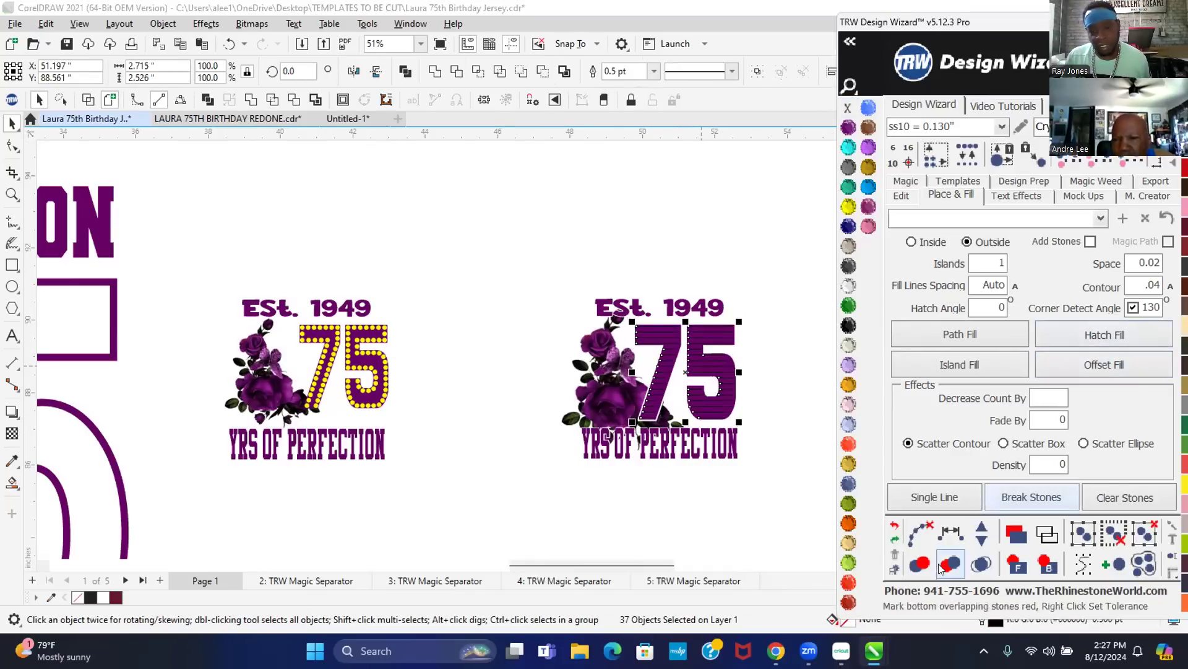
{"action": "left_click", "coordinate": [886, 520]}
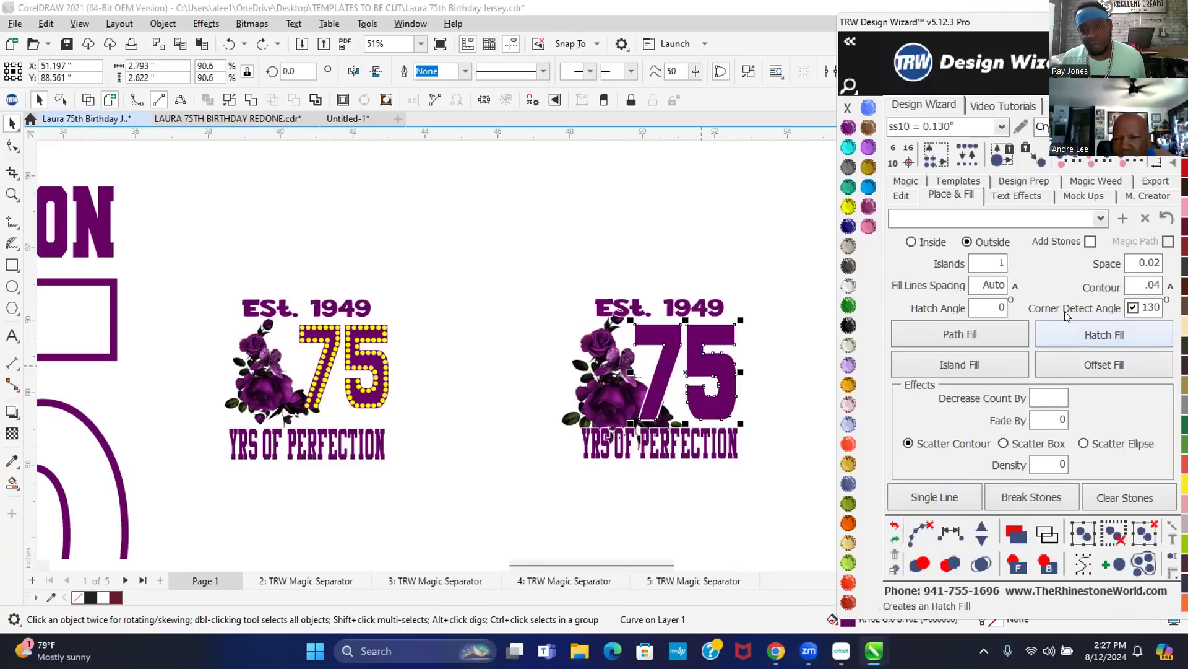
- Hatch-fill the 75 with stones inside at .075 contour spacing, merge overlaps, and color them Citrine
{"action": "double_click", "coordinate": [1127, 285]}
{"action": "type", "text": ".075"}
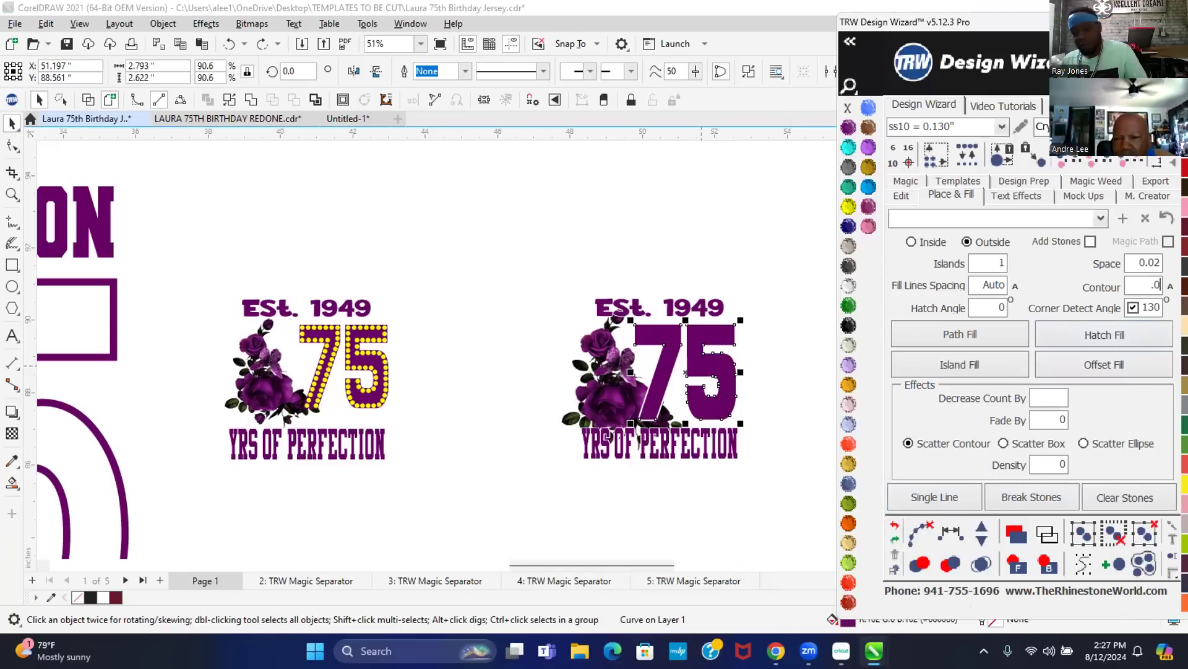
{"action": "left_click", "coordinate": [912, 241]}
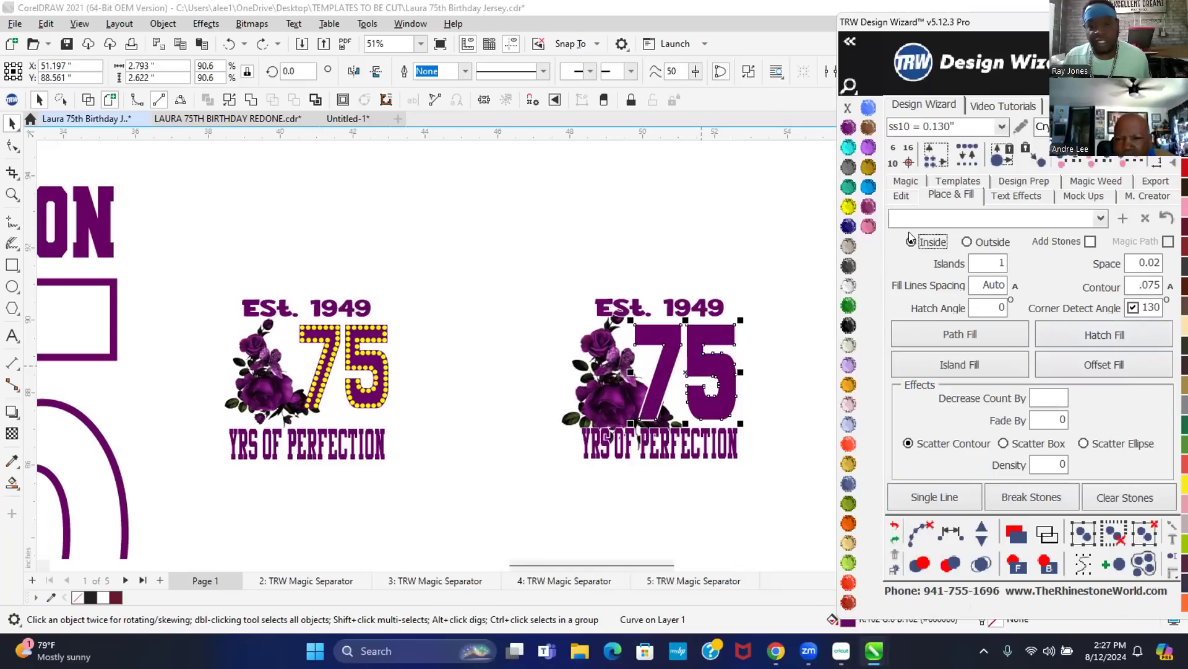
{"action": "left_click", "coordinate": [1090, 241]}
{"action": "left_click", "coordinate": [1119, 326]}
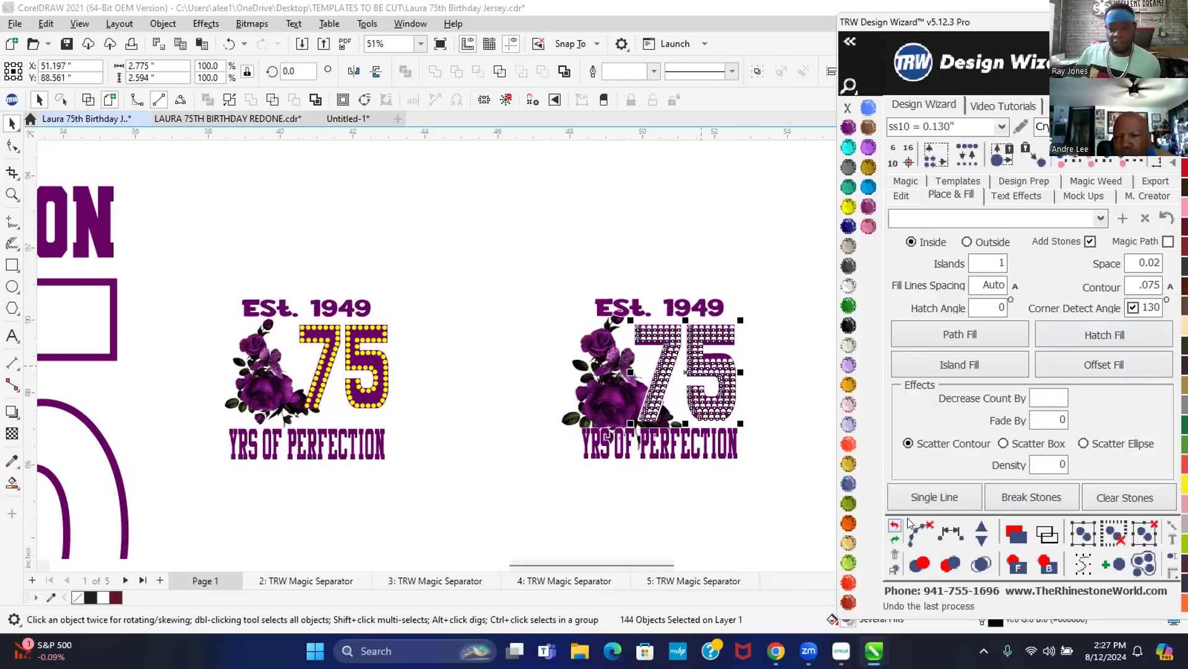
{"action": "left_click", "coordinate": [976, 560]}
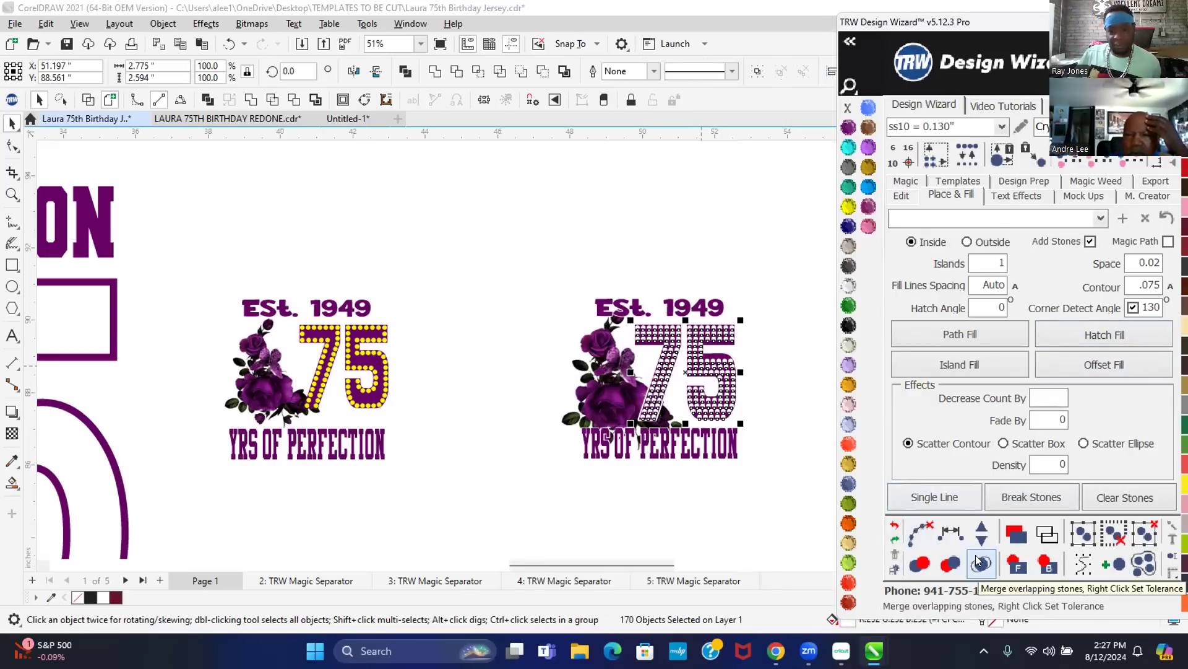
{"action": "left_click", "coordinate": [849, 206]}
{"action": "left_click", "coordinate": [674, 211]}
{"action": "scroll", "coordinate": [763, 367], "scroll_direction": "up", "scroll_amount": 2}
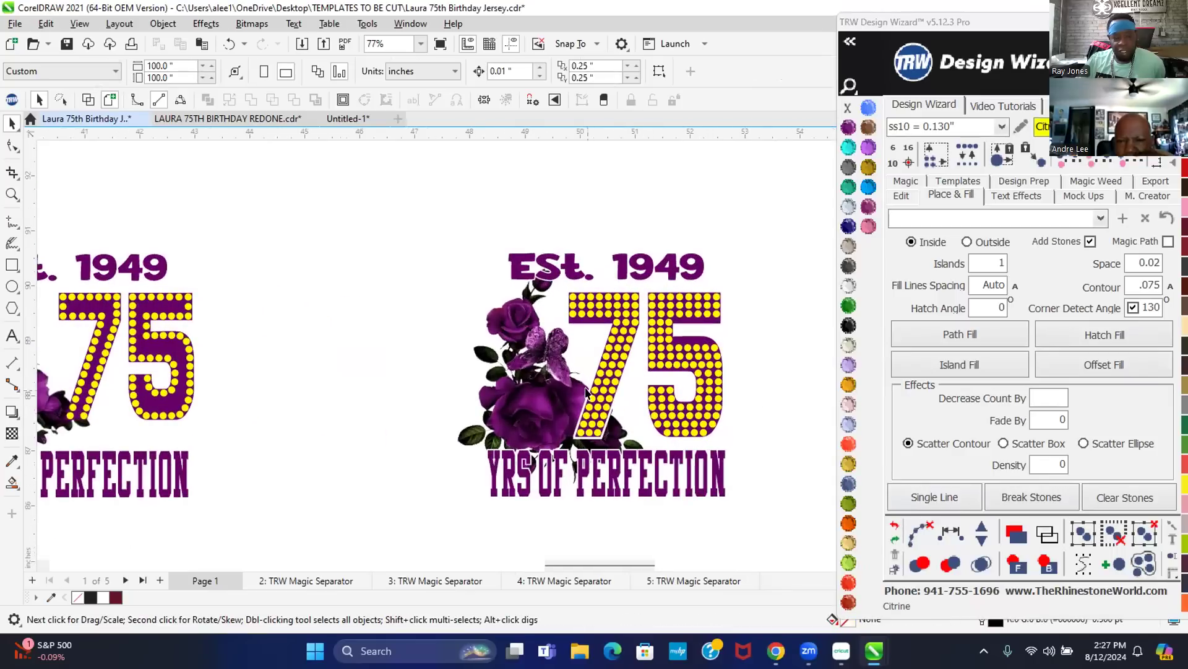
{"action": "left_click_drag", "start_coordinate": [248, 446], "coordinate": [395, 416]}
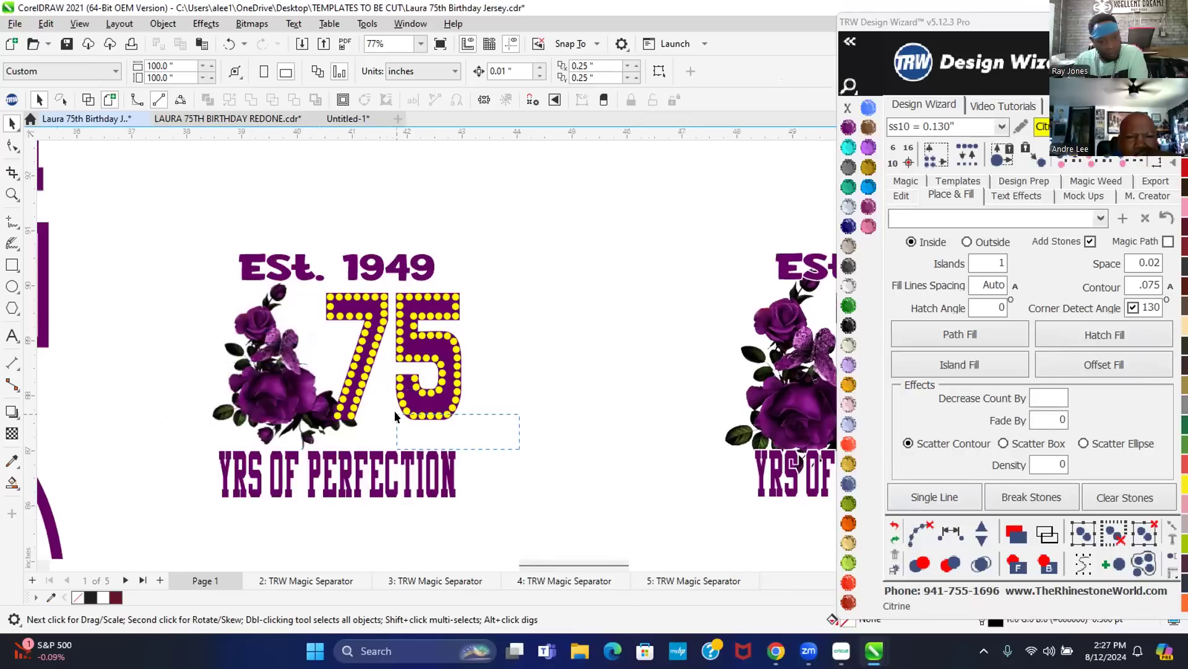
- Delete the 75's yellow stones and refill it with hatch rhinestones, removing overlaps
{"action": "left_click_drag", "start_coordinate": [395, 416], "coordinate": [424, 403]}
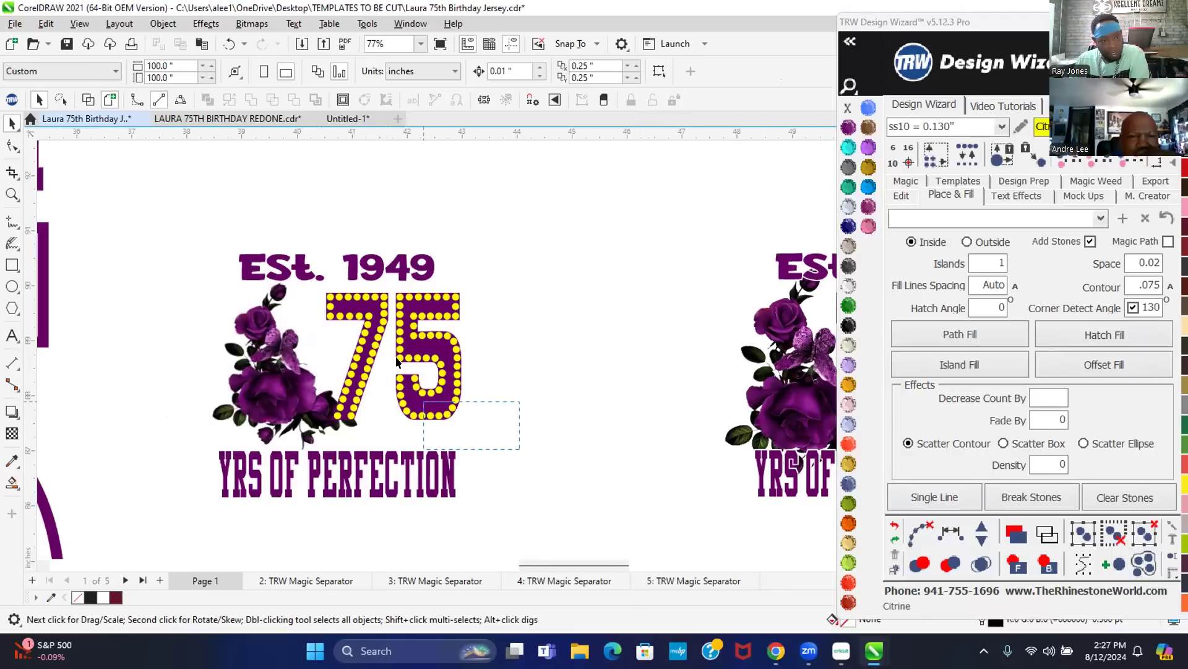
{"action": "scroll", "coordinate": [480, 422], "scroll_direction": "down", "scroll_amount": 1}
{"action": "left_click_drag", "start_coordinate": [533, 365], "coordinate": [317, 292]}
{"action": "key", "text": "Delete"}
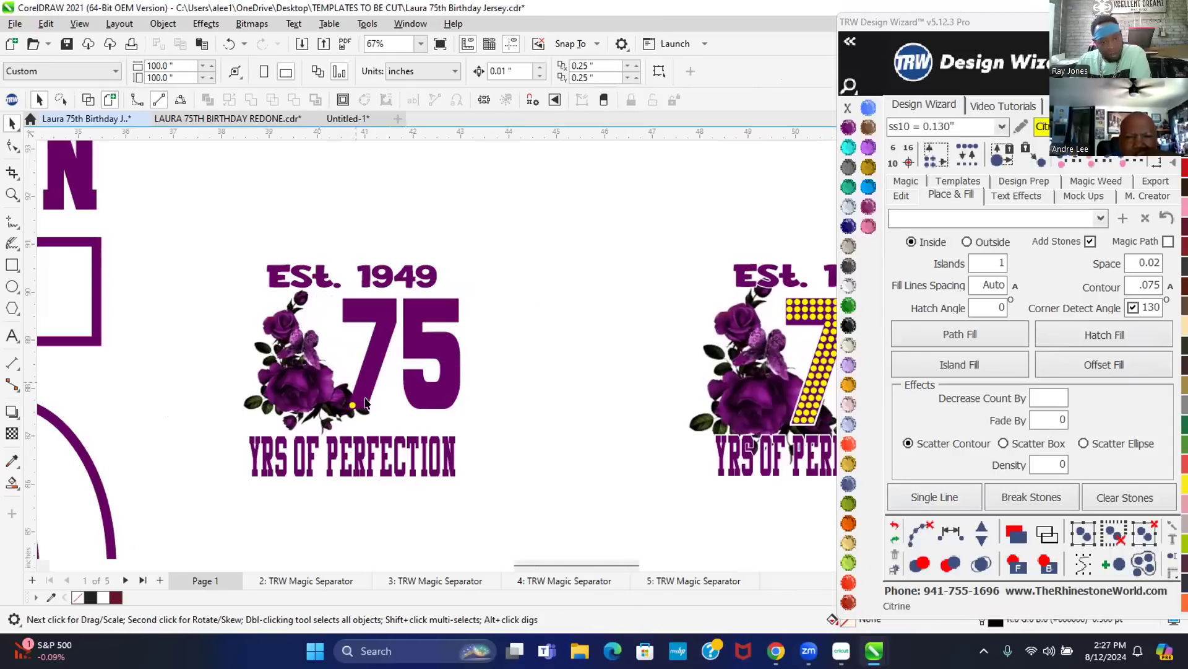
{"action": "left_click_drag", "start_coordinate": [357, 422], "coordinate": [322, 396]}
{"action": "key", "text": "Delete"}
{"action": "left_click", "coordinate": [430, 352]}
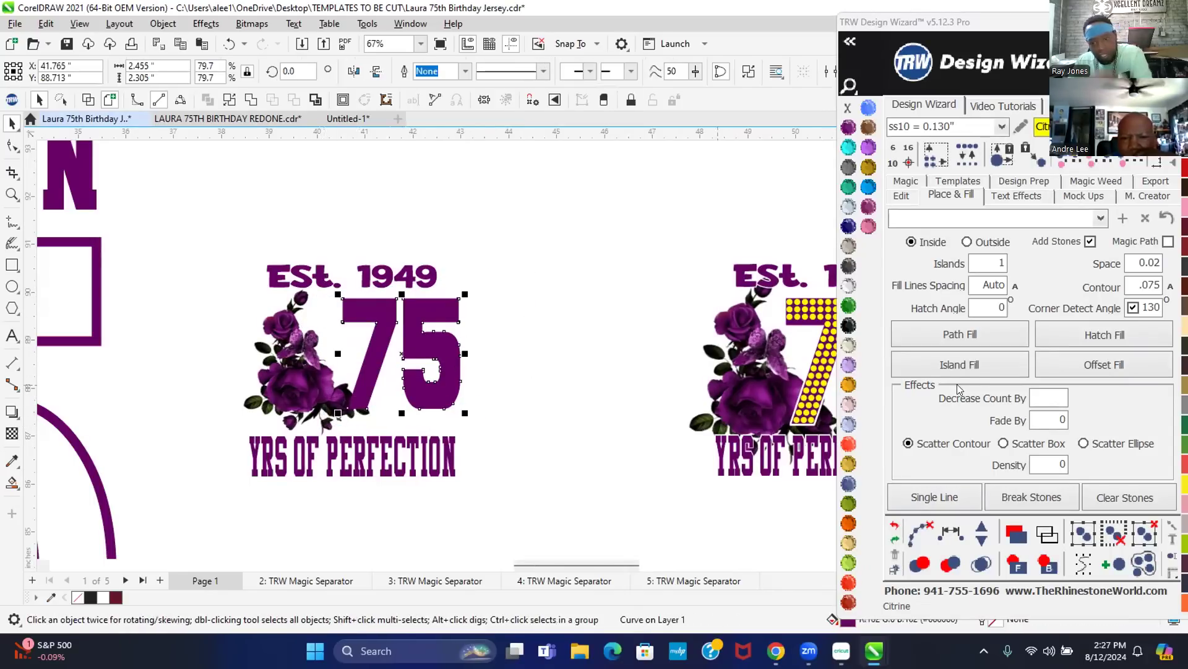
{"action": "left_click", "coordinate": [1107, 334]}
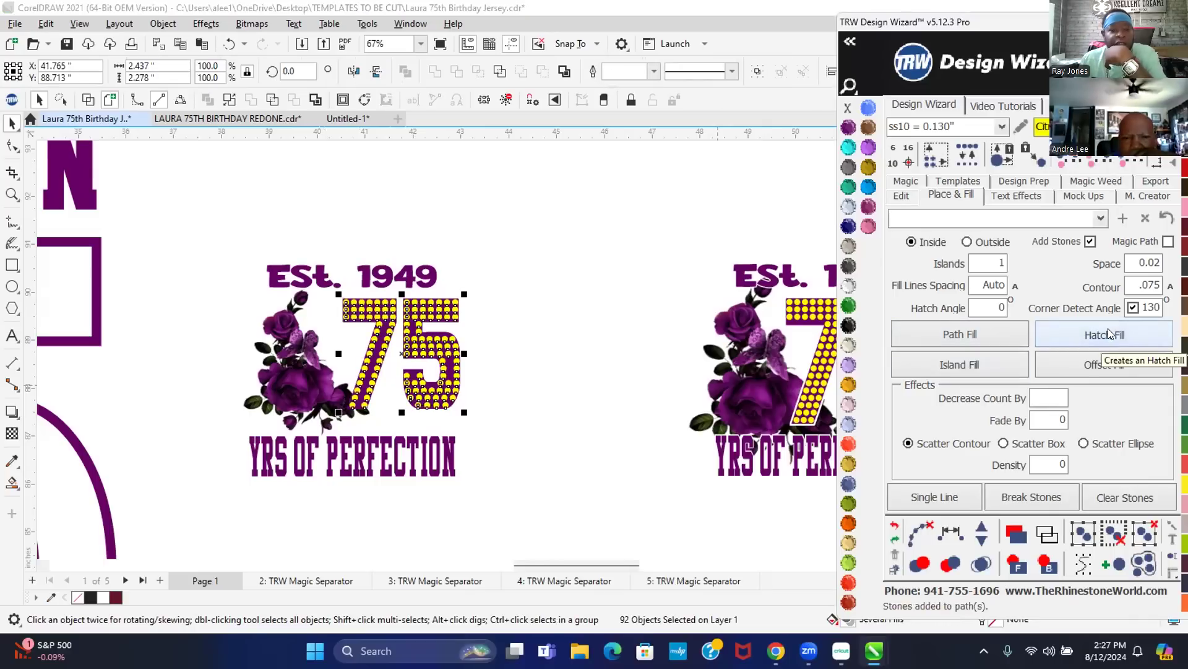
{"action": "left_click", "coordinate": [982, 563]}
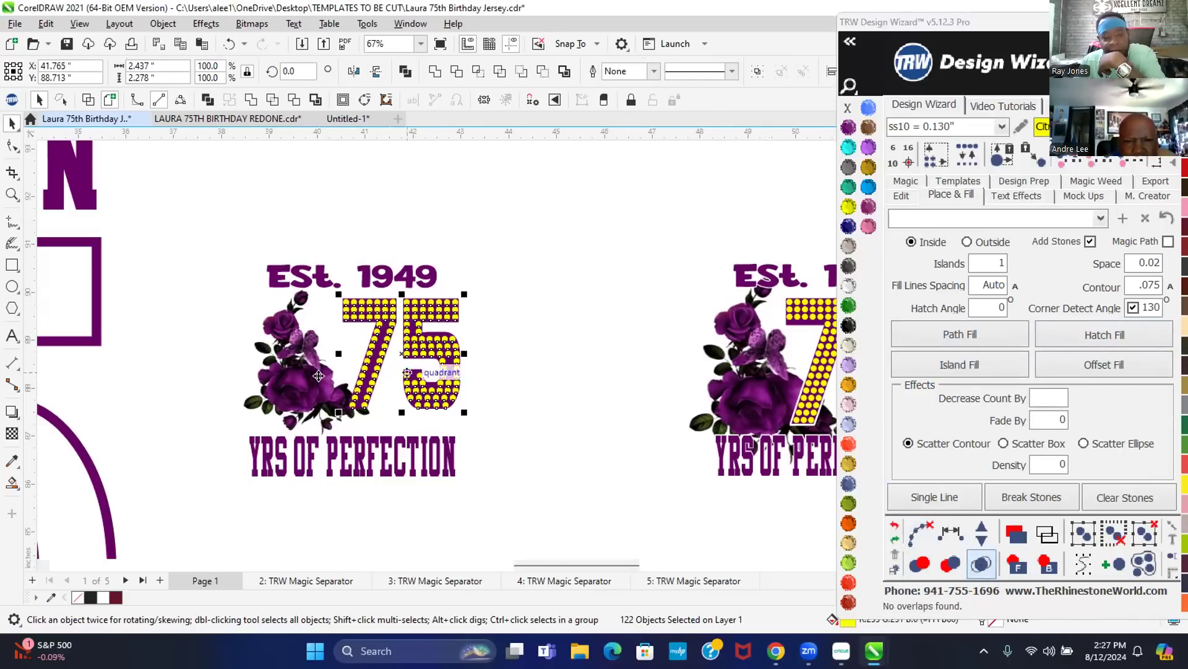
- Delete those stones again and give the 75 an island fill with overlaps removed
{"action": "scroll", "coordinate": [267, 370], "scroll_direction": "down", "scroll_amount": 1}
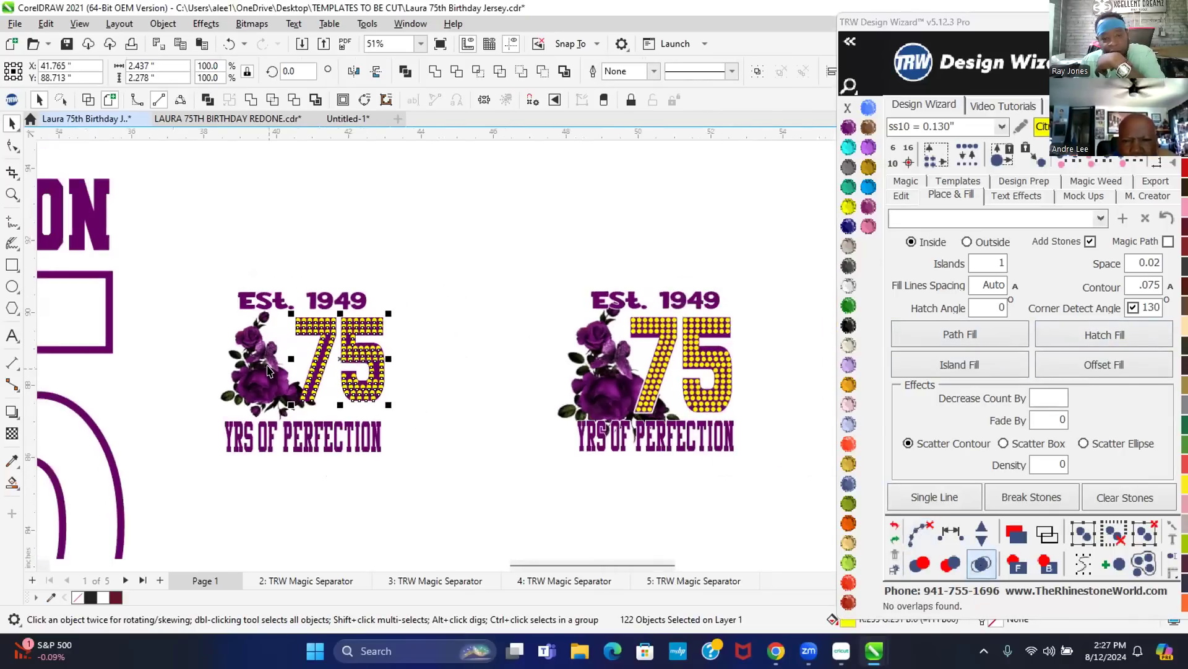
{"action": "left_click", "coordinate": [786, 337]}
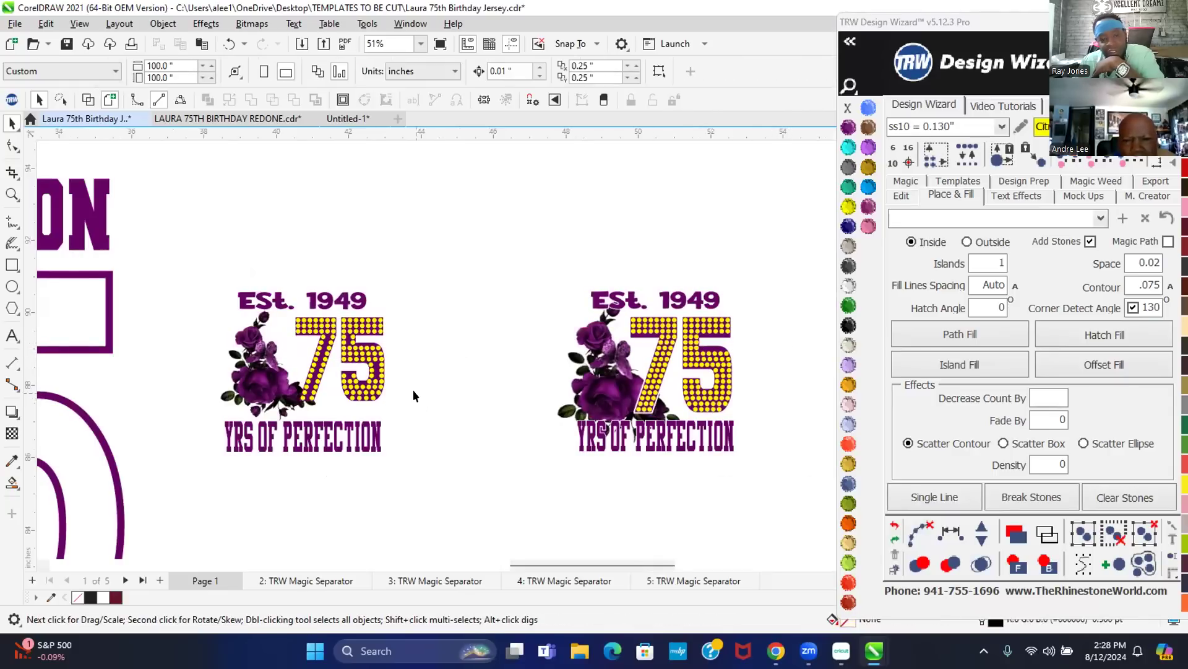
{"action": "left_click_drag", "start_coordinate": [427, 415], "coordinate": [282, 317]}
{"action": "key", "text": "Delete"}
{"action": "left_click_drag", "start_coordinate": [407, 340], "coordinate": [273, 295]}
{"action": "key", "text": "Delete"}
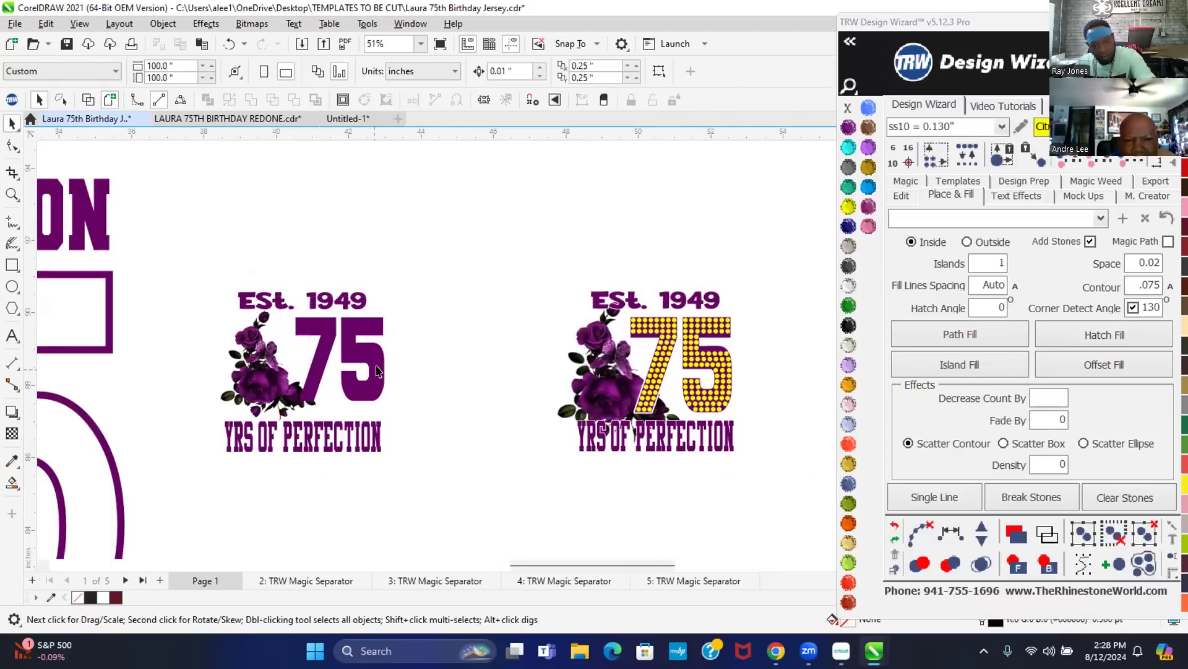
{"action": "left_click", "coordinate": [362, 362]}
{"action": "left_click", "coordinate": [972, 366]}
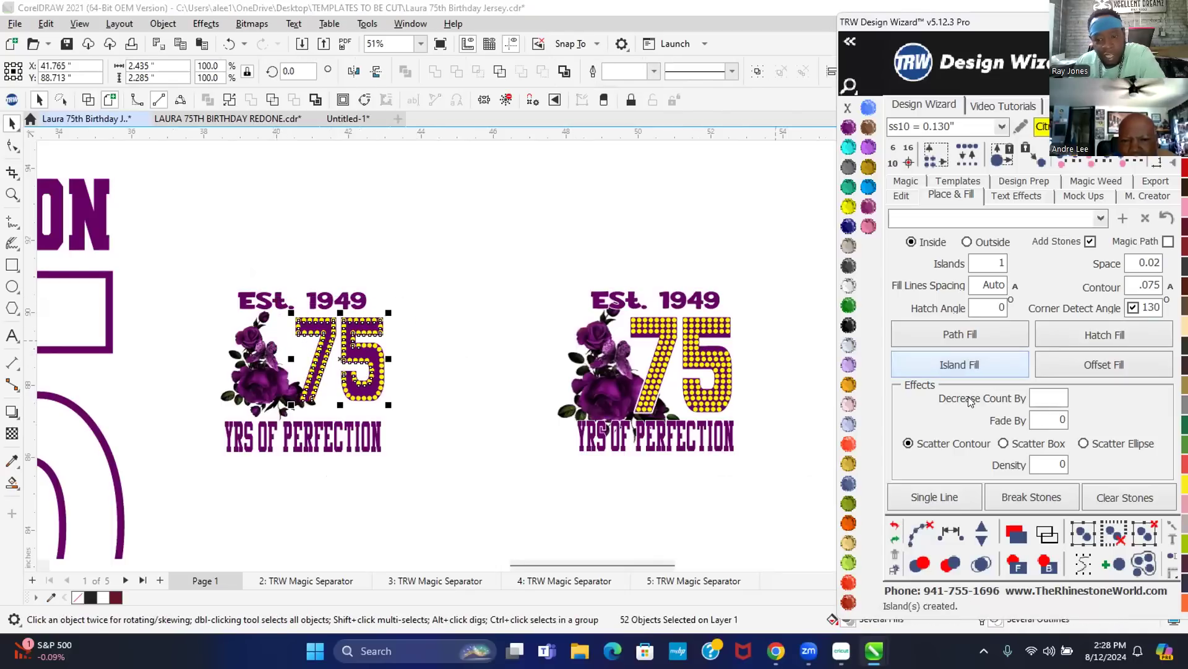
{"action": "left_click", "coordinate": [980, 564]}
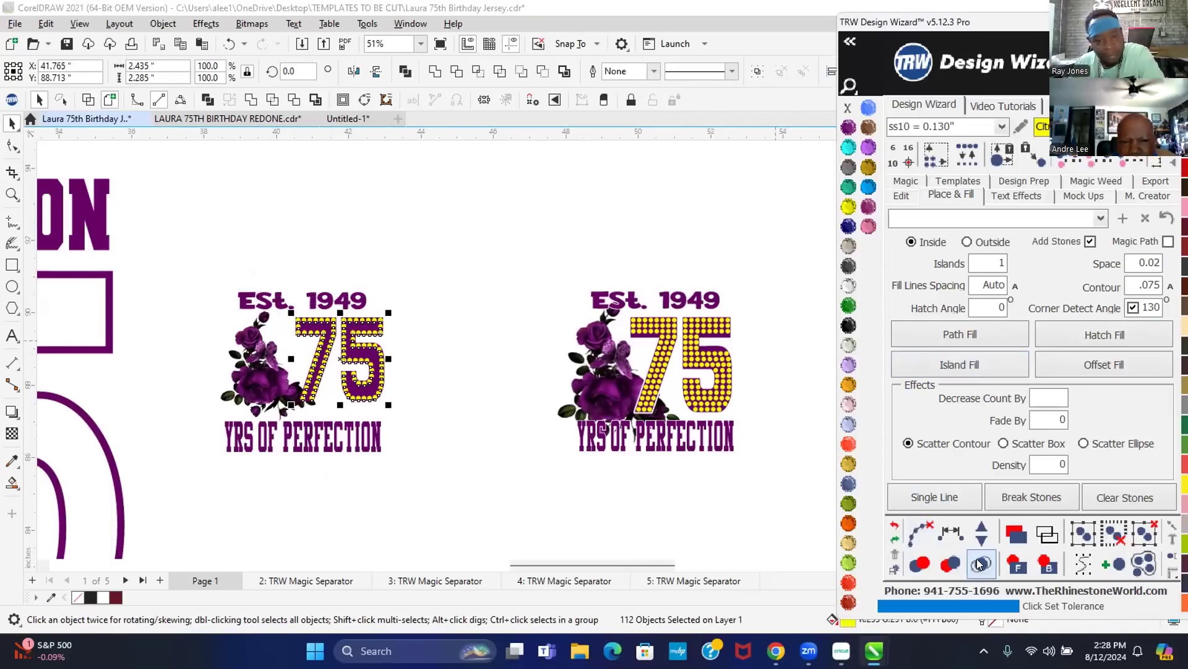
{"action": "left_click", "coordinate": [449, 245]}
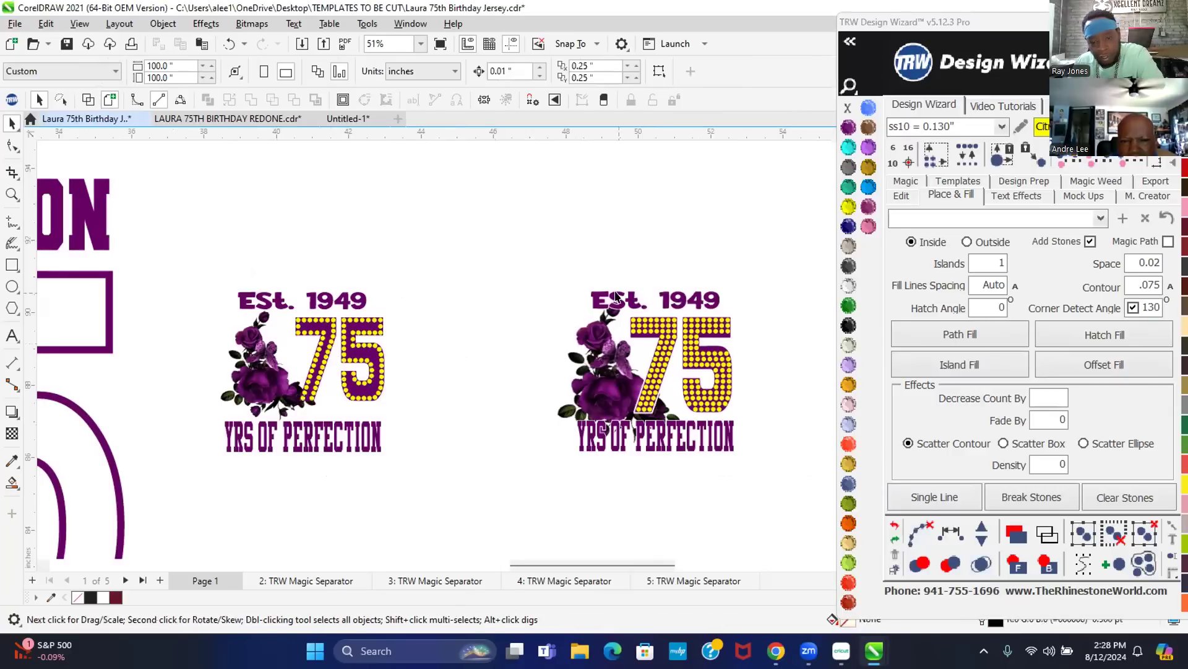
{"action": "scroll", "coordinate": [712, 353], "scroll_direction": "up", "scroll_amount": 1}
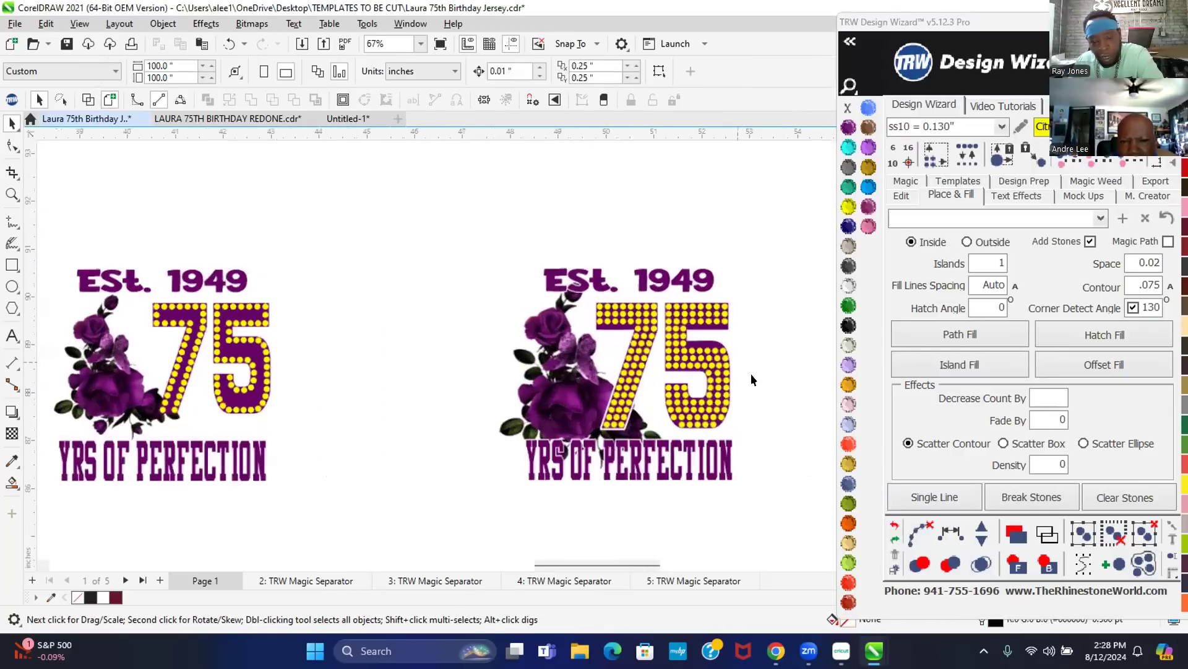
- Move the stray yellow stone into the 5's top corner
{"action": "scroll", "coordinate": [781, 380], "scroll_direction": "up", "scroll_amount": 3}
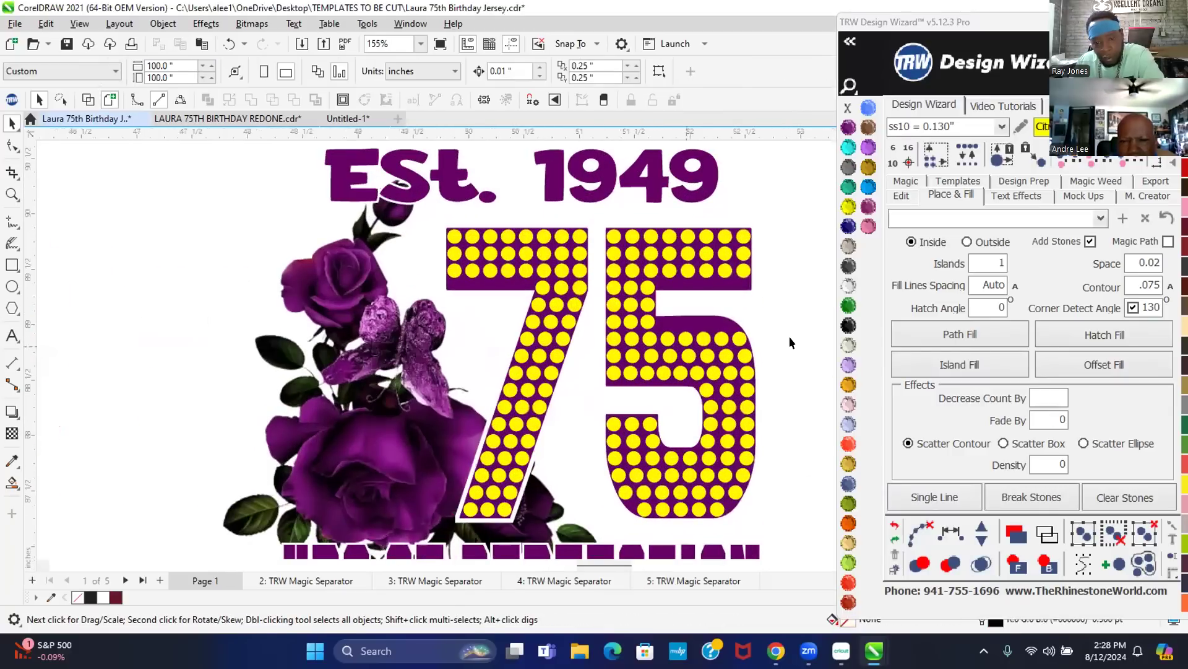
{"action": "scroll", "coordinate": [733, 328], "scroll_direction": "up", "scroll_amount": 3}
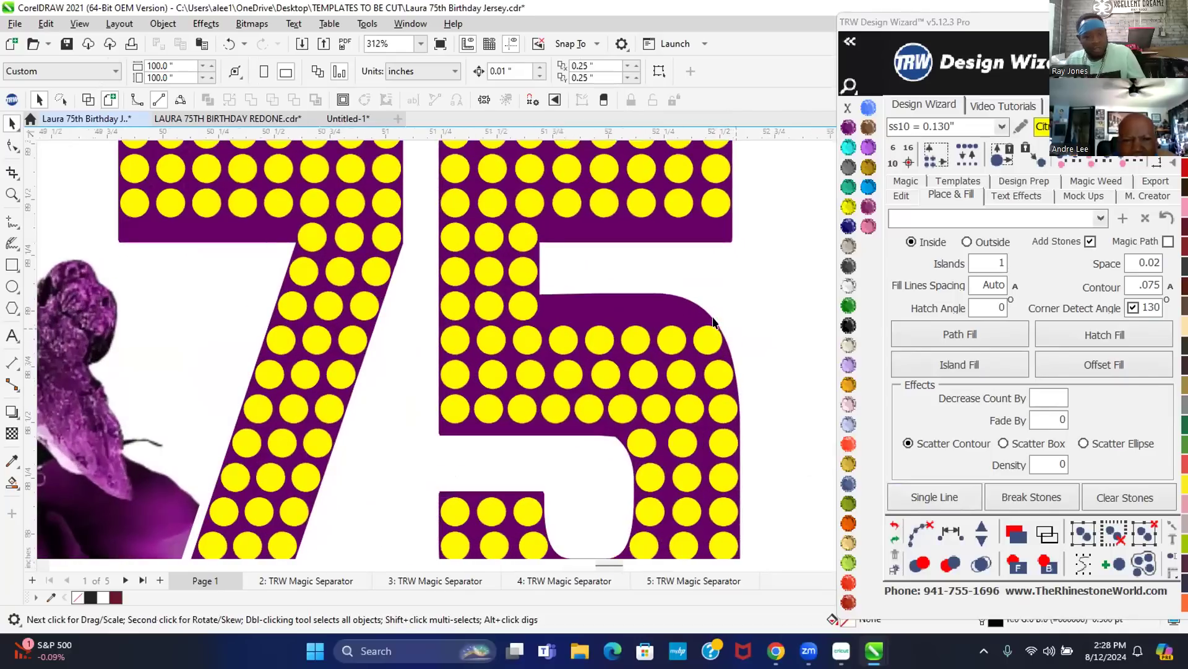
{"action": "left_click", "coordinate": [603, 301]}
{"action": "left_click_drag", "start_coordinate": [603, 304], "coordinate": [696, 301]}
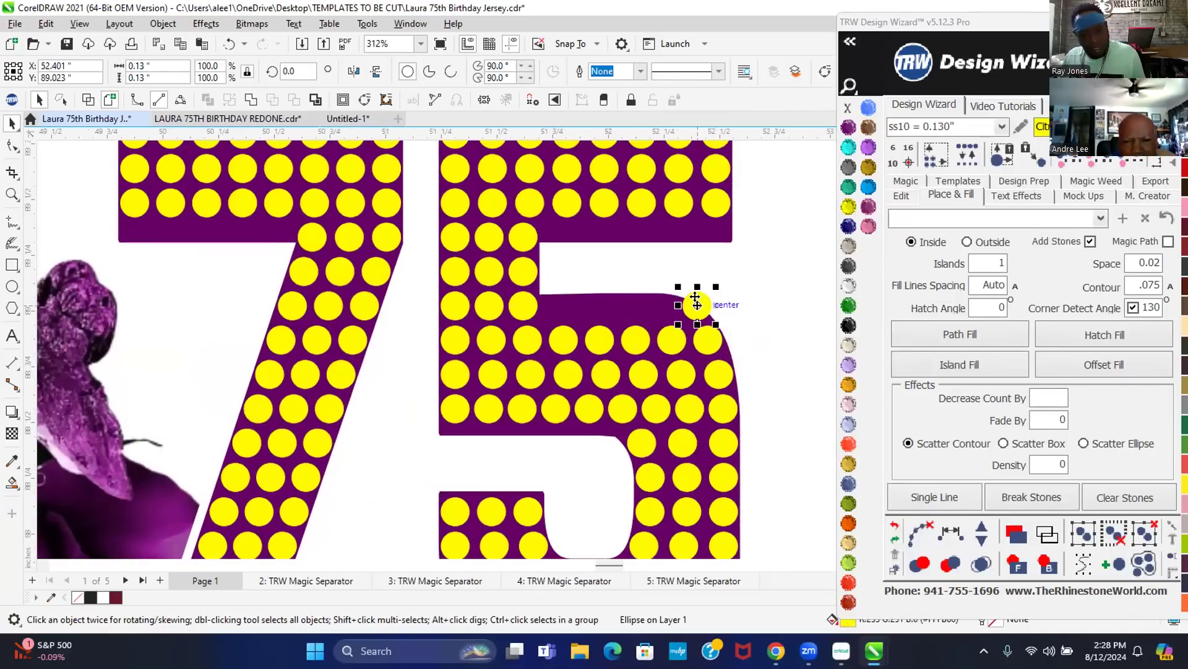
{"action": "scroll", "coordinate": [695, 301], "scroll_direction": "up", "scroll_amount": 6}
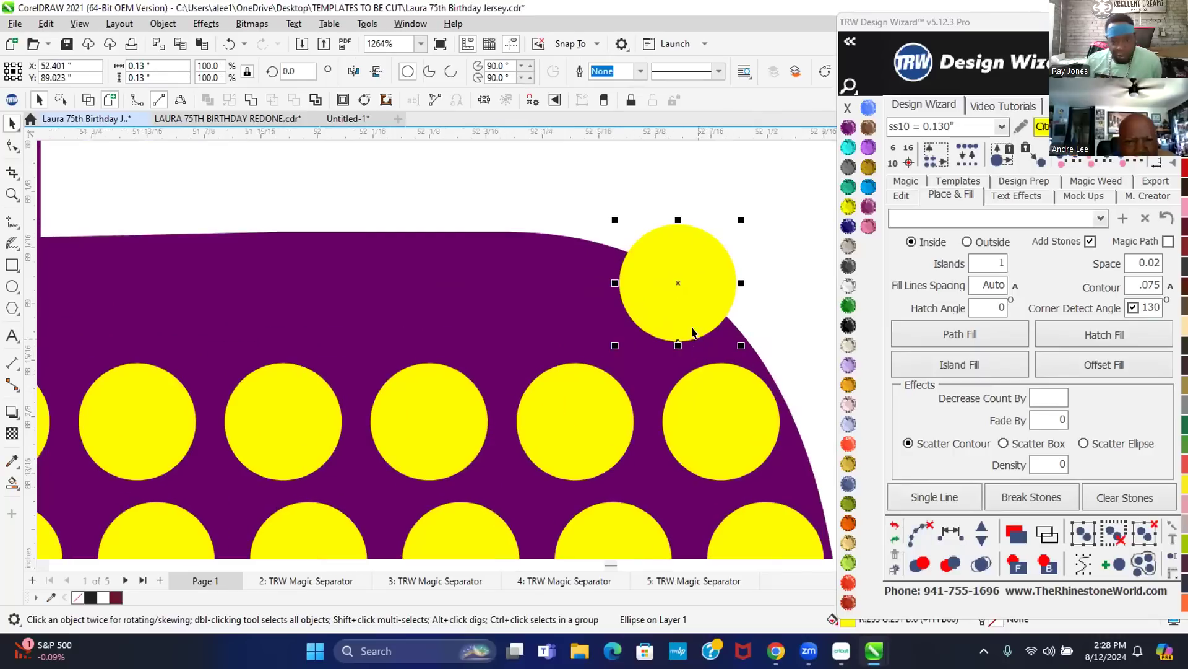
{"action": "left_click_drag", "start_coordinate": [682, 301], "coordinate": [655, 328]}
- Fill the gap between the 5's top-edge end stones with three evenly spaced stones, removing the guide line
{"action": "scroll", "coordinate": [681, 310], "scroll_direction": "down", "scroll_amount": 2}
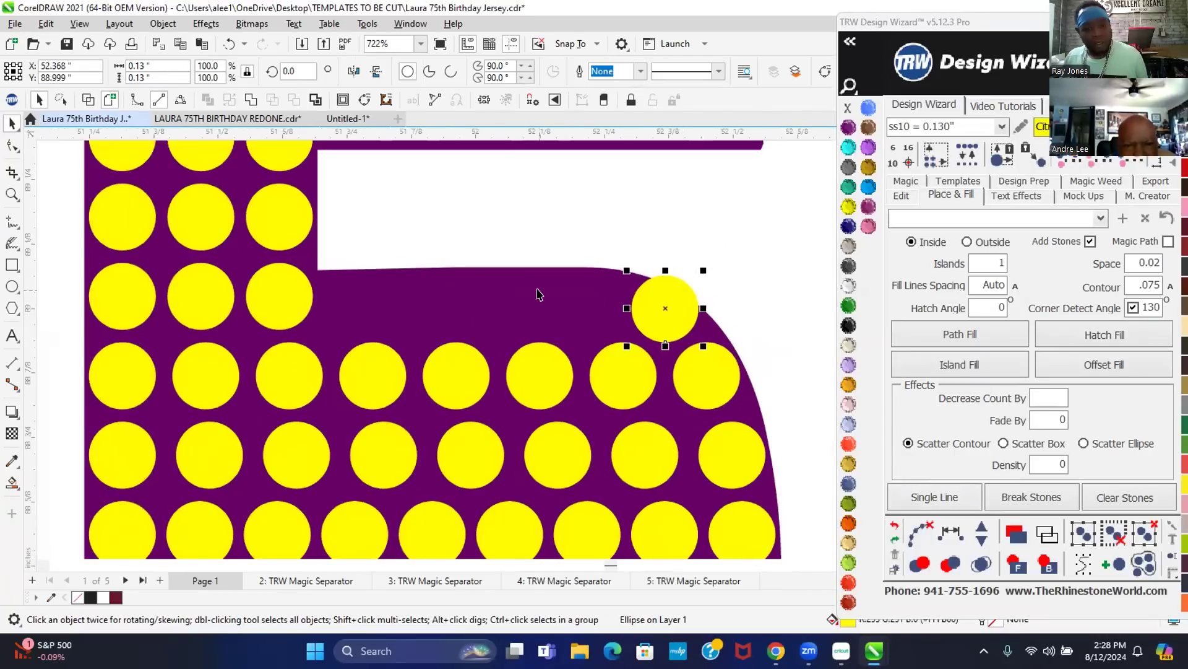
{"action": "left_click", "coordinate": [278, 297], "text": "shift"}
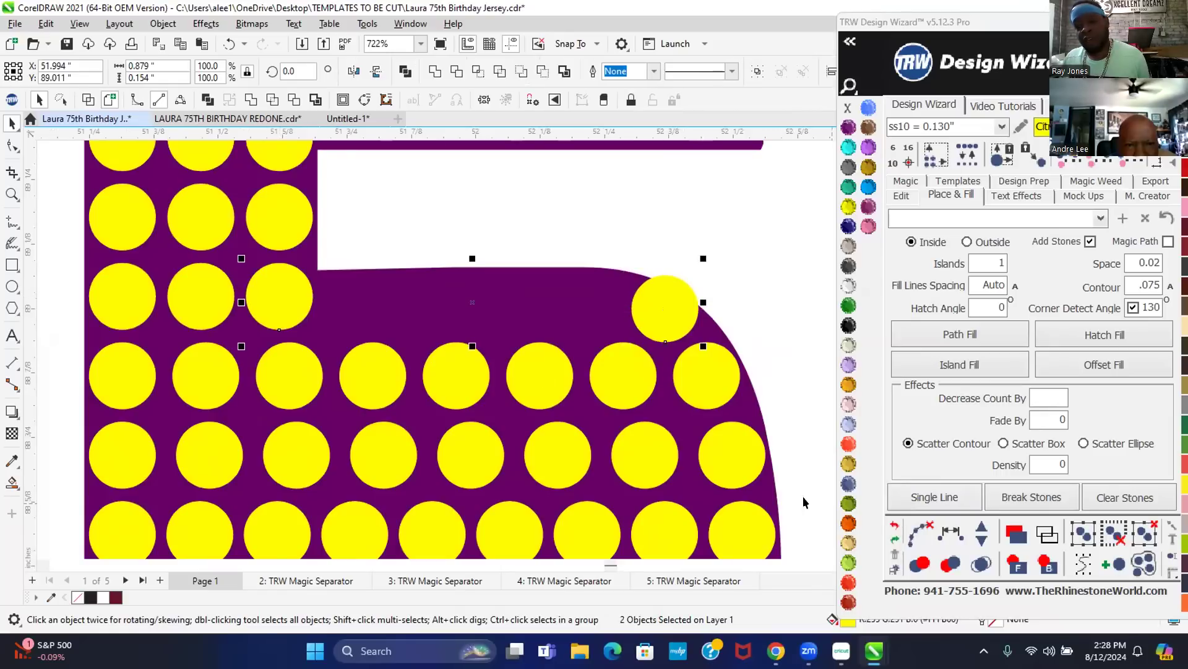
{"action": "left_click", "coordinate": [950, 532]}
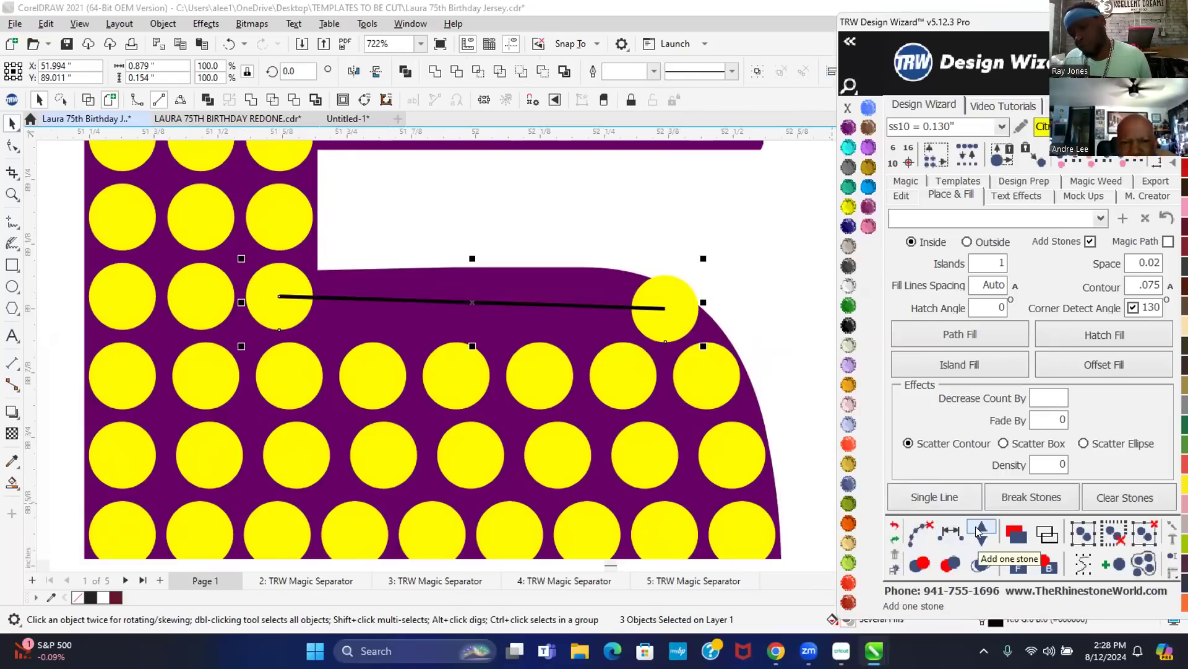
{"action": "left_click", "coordinate": [981, 531]}
{"action": "left_click", "coordinate": [980, 531]}
{"action": "left_click", "coordinate": [982, 531]}
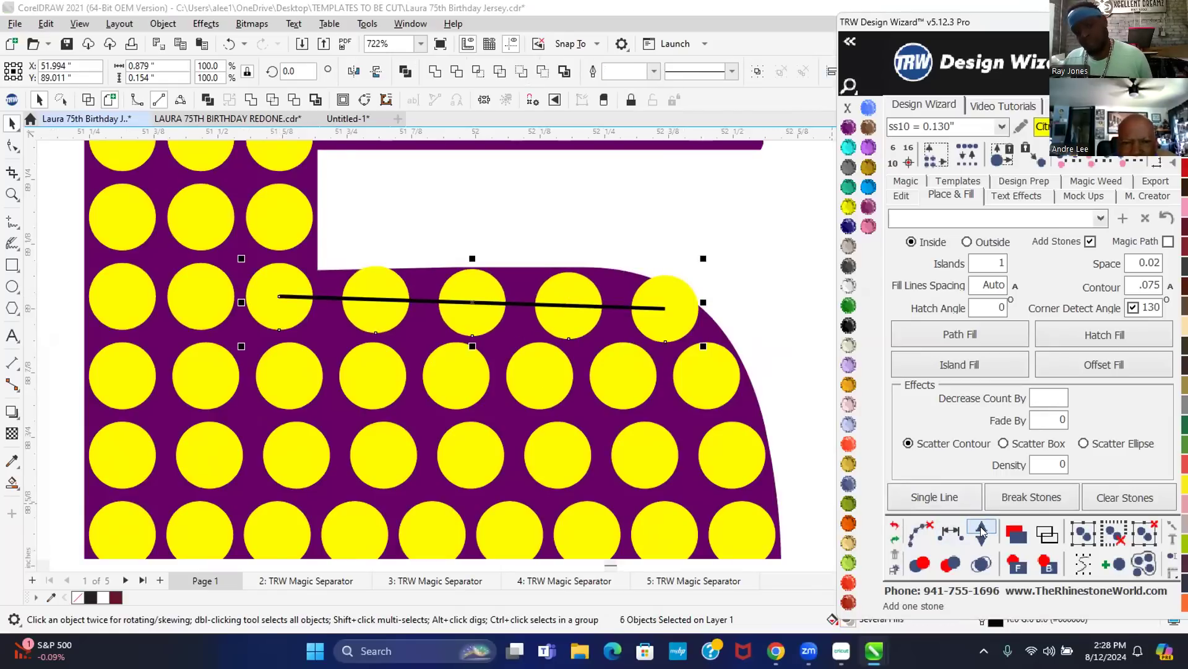
{"action": "left_click", "coordinate": [981, 532]}
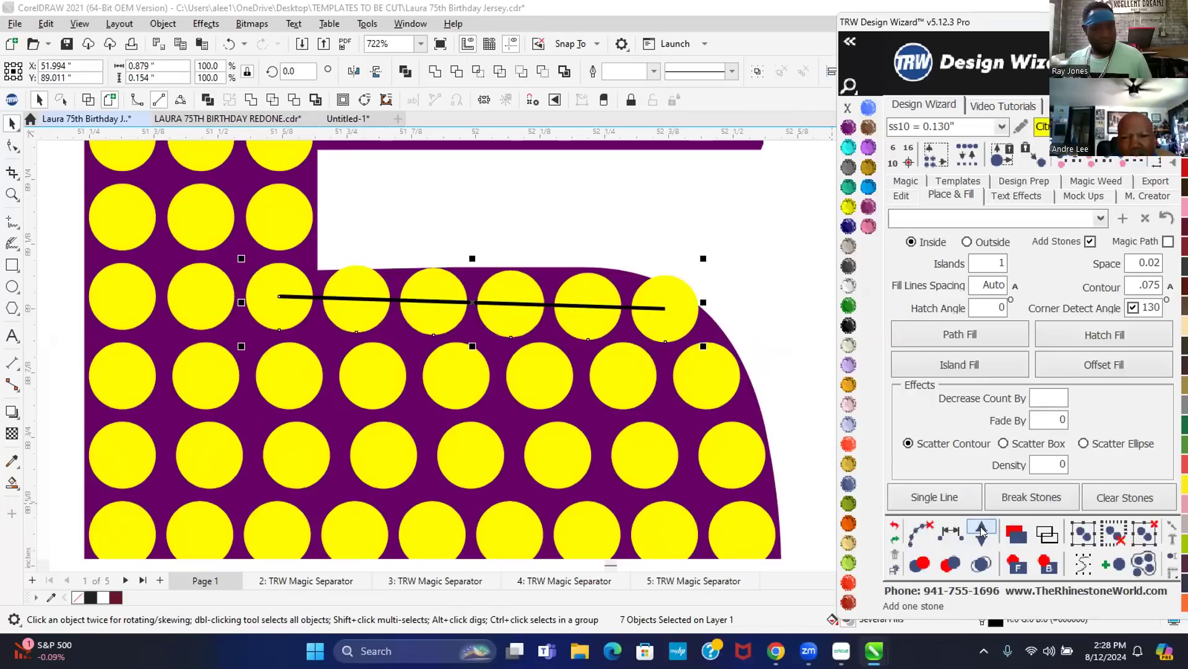
{"action": "left_click", "coordinate": [983, 541]}
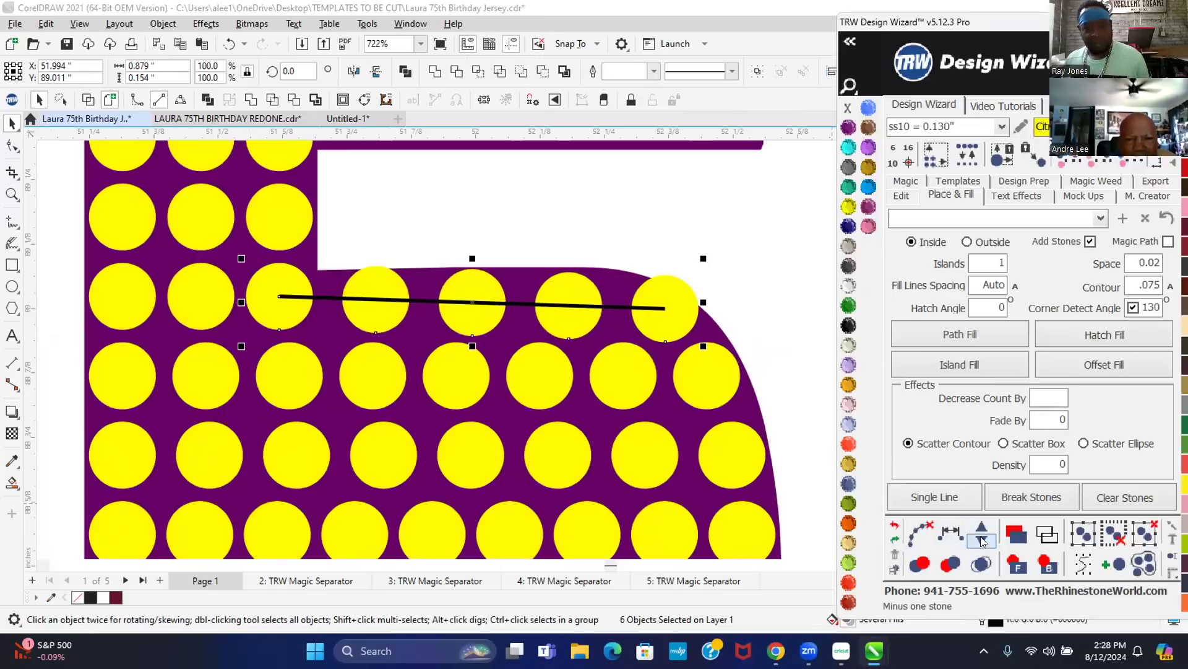
{"action": "left_click", "coordinate": [894, 525]}
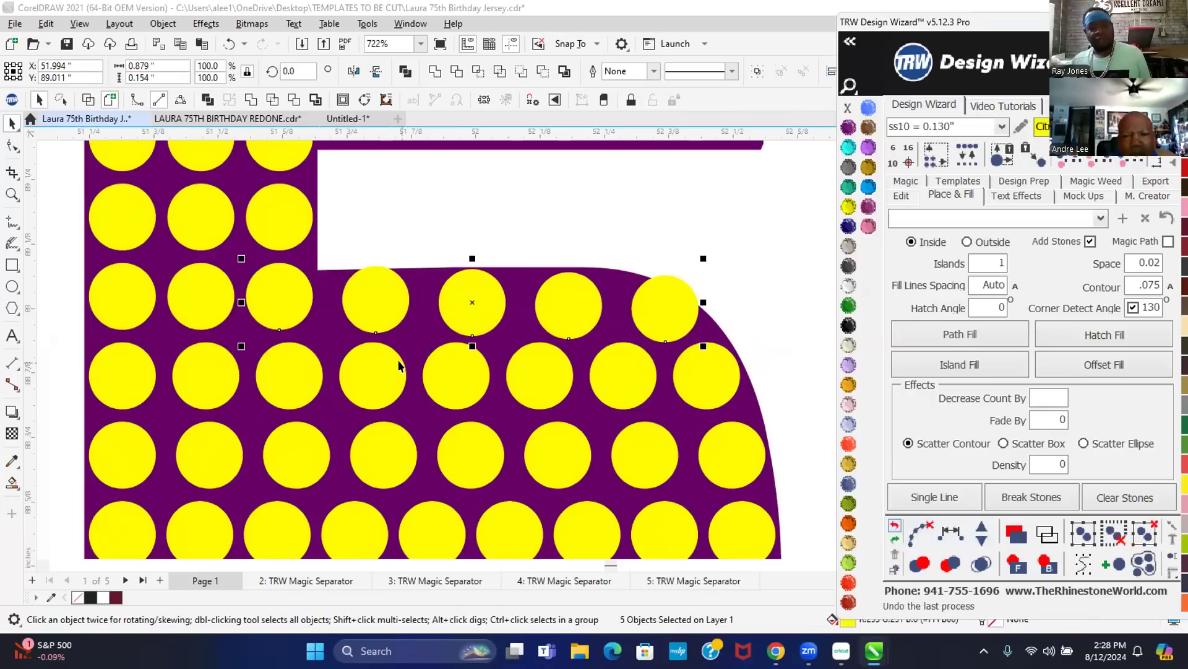
{"action": "scroll", "coordinate": [556, 270], "scroll_direction": "down", "scroll_amount": 5}
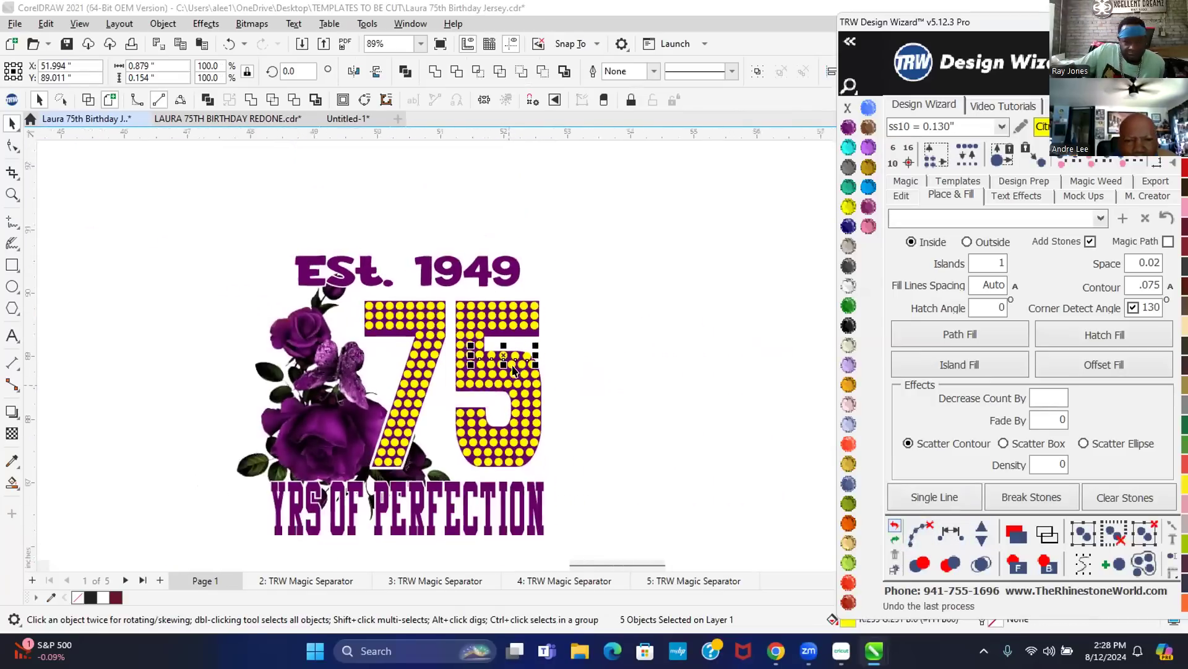
{"action": "left_click", "coordinate": [613, 340]}
{"action": "scroll", "coordinate": [618, 337], "scroll_direction": "down", "scroll_amount": 1}
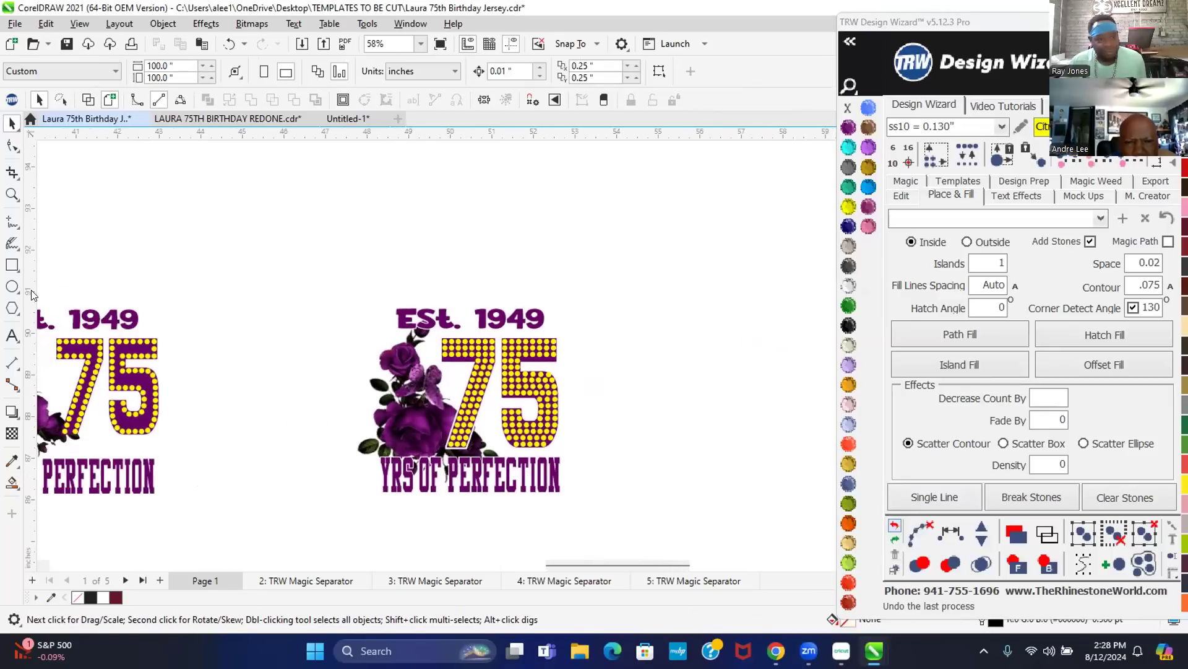
- Save the document
{"action": "left_click", "coordinate": [63, 48]}
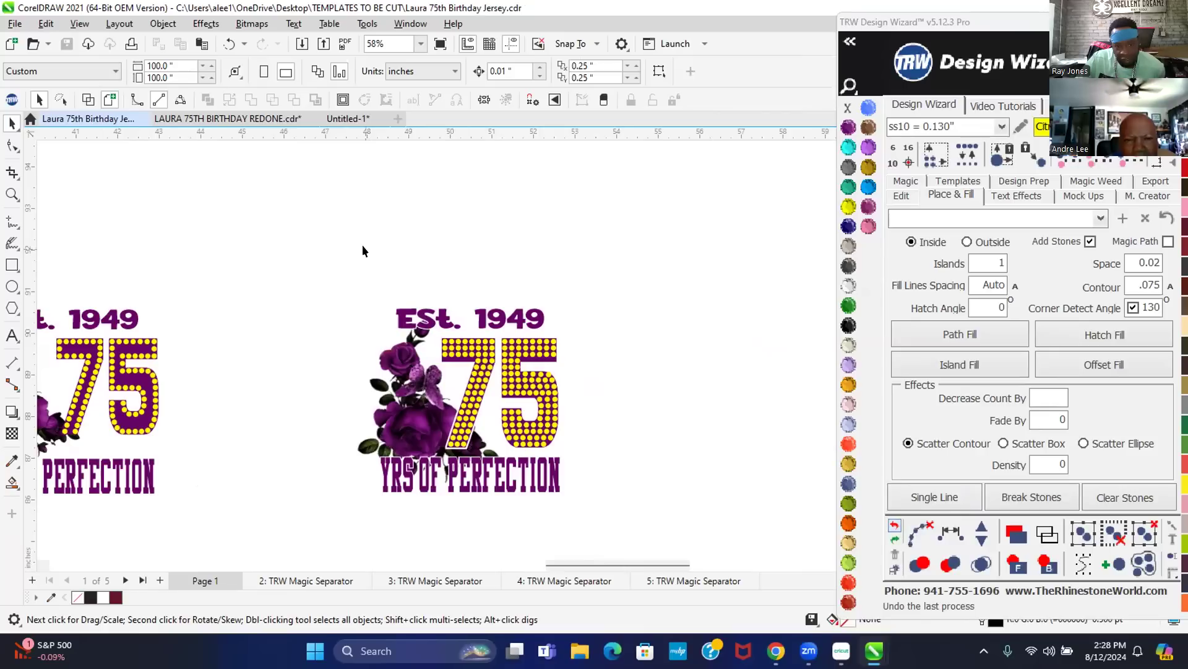
{"action": "scroll", "coordinate": [508, 377], "scroll_direction": "down", "scroll_amount": 2}
{"action": "scroll", "coordinate": [453, 439], "scroll_direction": "down", "scroll_amount": 2}
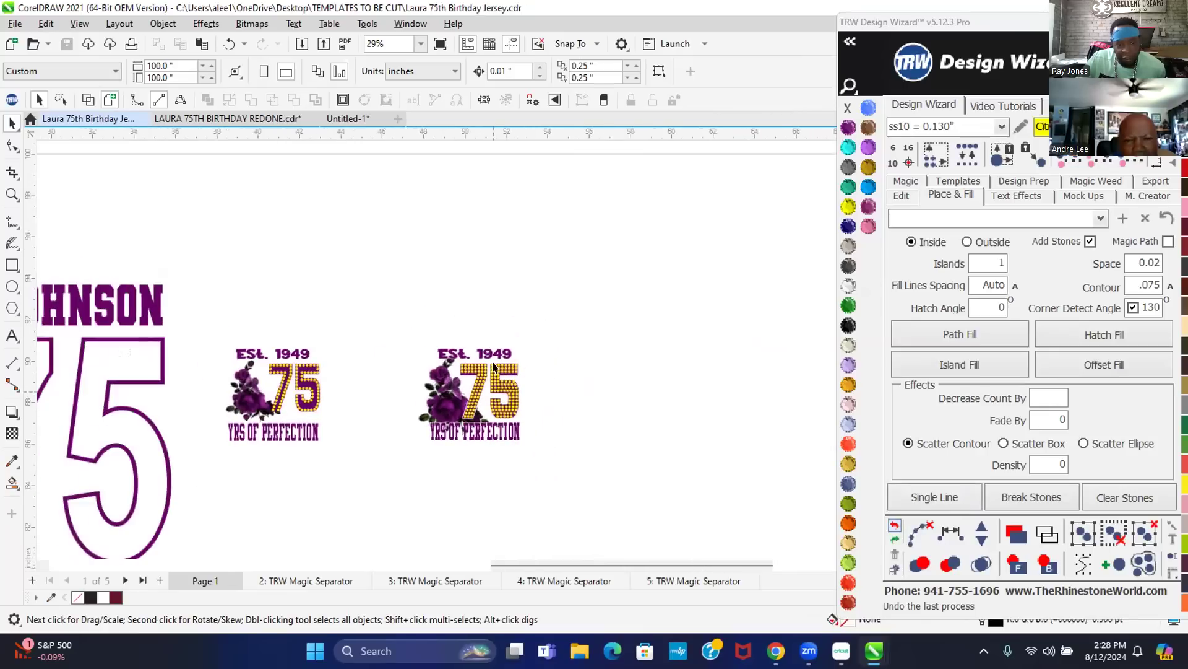
{"action": "scroll", "coordinate": [477, 425], "scroll_direction": "up", "scroll_amount": 1}
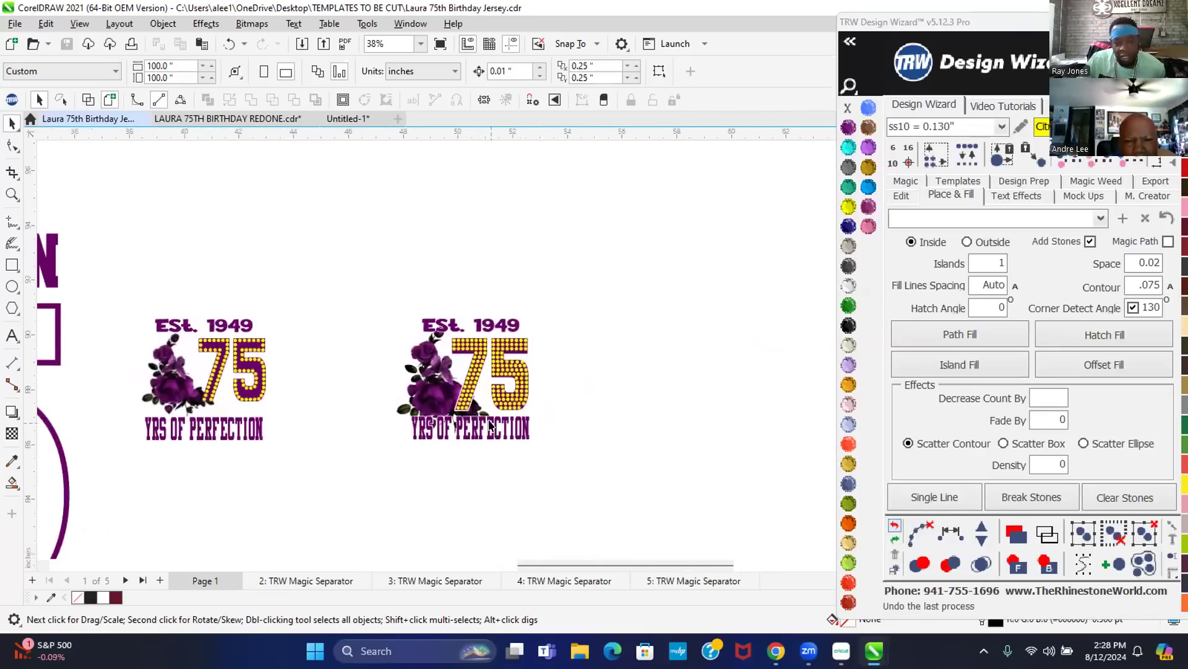
- Move the 10.883*11.021” size label to just below the smaller right-hand 75 design
{"action": "left_click_drag", "start_coordinate": [359, 288], "coordinate": [614, 465]}
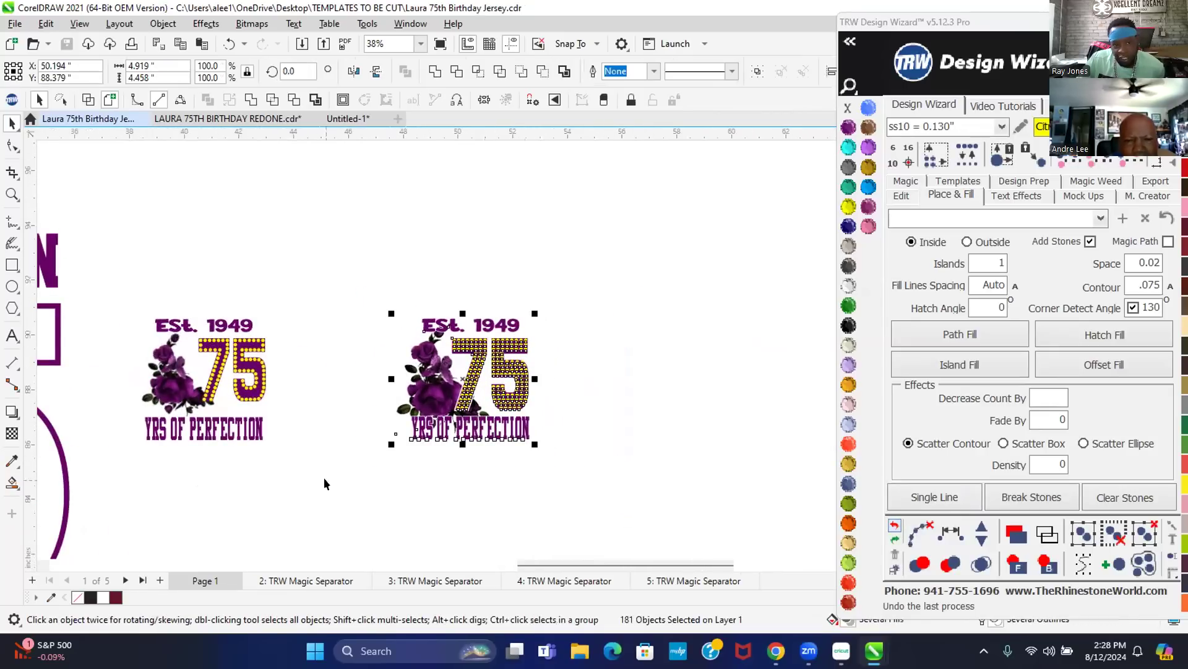
{"action": "scroll", "coordinate": [573, 329], "scroll_direction": "down", "scroll_amount": 1}
{"action": "scroll", "coordinate": [558, 272], "scroll_direction": "down", "scroll_amount": 2}
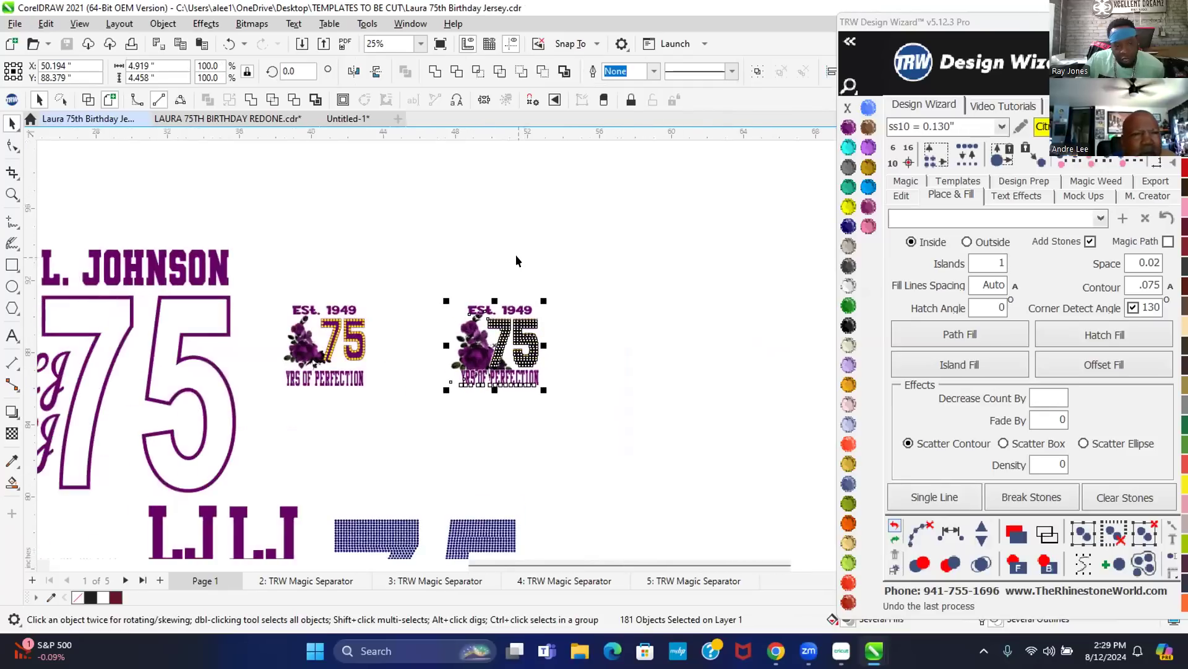
{"action": "scroll", "coordinate": [373, 302], "scroll_direction": "down", "scroll_amount": 1}
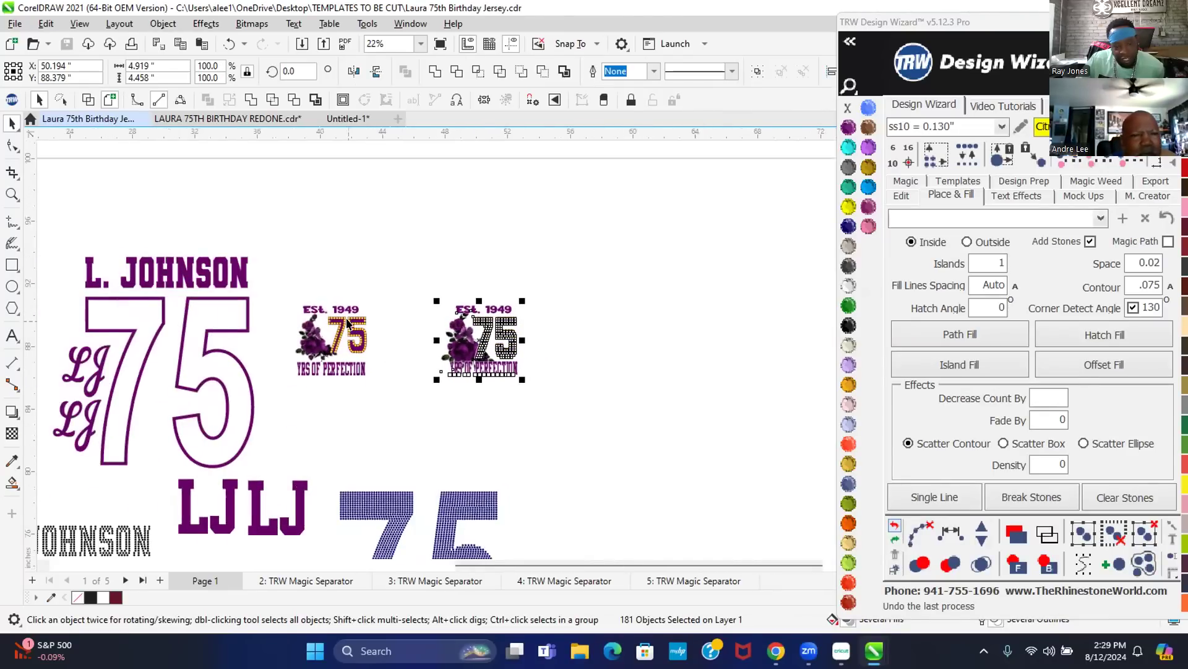
{"action": "scroll", "coordinate": [477, 285], "scroll_direction": "down", "scroll_amount": 3}
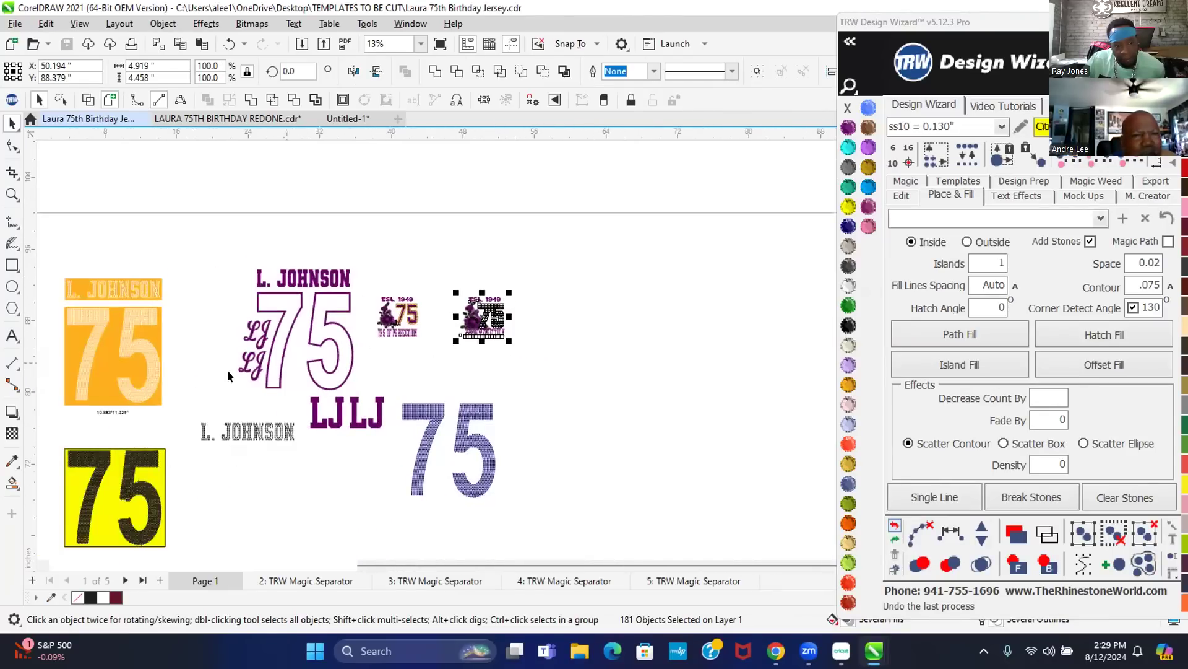
{"action": "left_click_drag", "start_coordinate": [103, 415], "coordinate": [482, 345]}
{"action": "scroll", "coordinate": [480, 346], "scroll_direction": "up", "scroll_amount": 3}
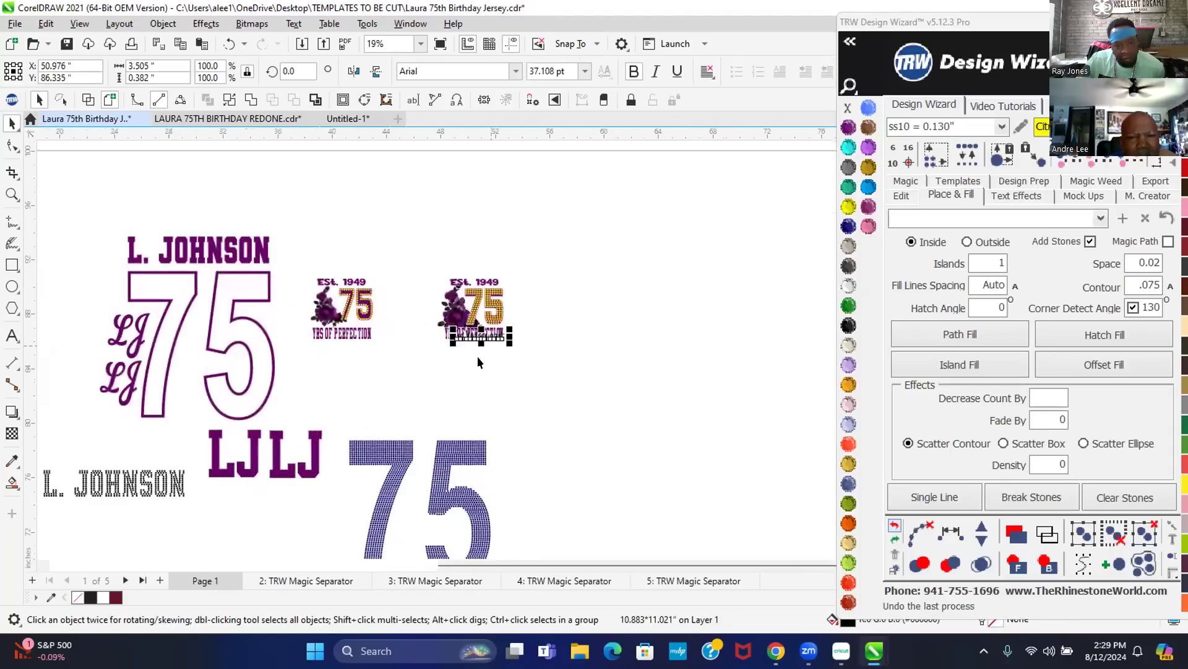
{"action": "scroll", "coordinate": [297, 302], "scroll_direction": "up", "scroll_amount": 2}
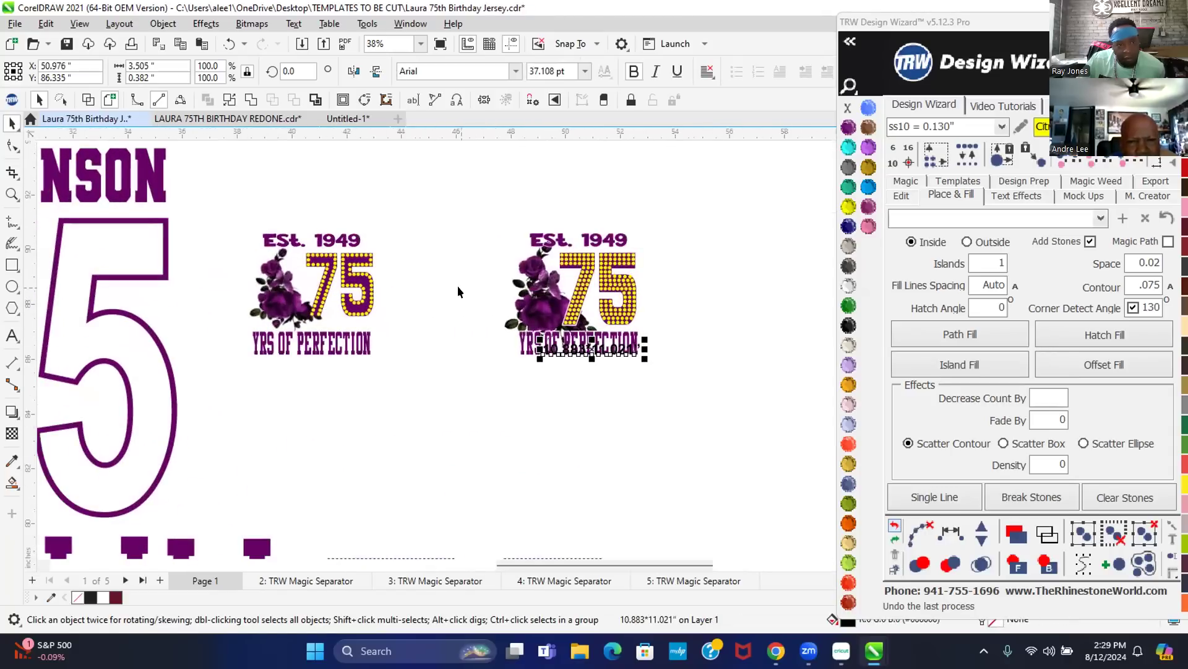
{"action": "scroll", "coordinate": [619, 358], "scroll_direction": "up", "scroll_amount": 2}
{"action": "left_click_drag", "start_coordinate": [582, 341], "coordinate": [565, 401]}
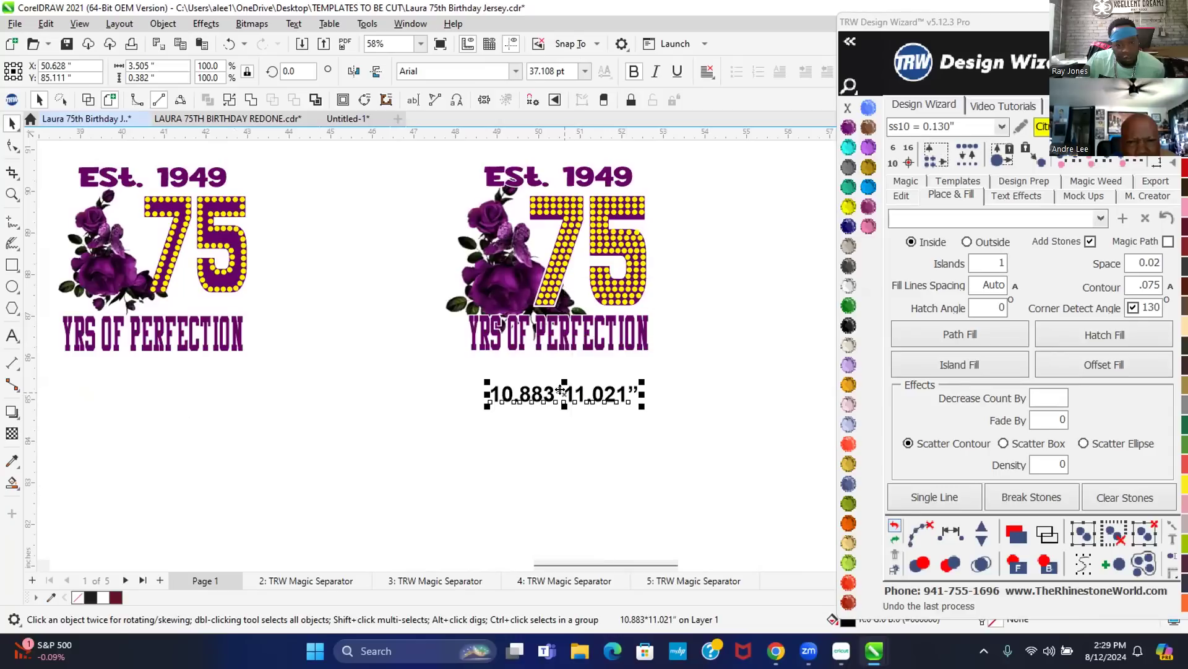
- Select the whole right-hand design to review it, then leave nothing selected
{"action": "left_click_drag", "start_coordinate": [427, 148], "coordinate": [707, 384]}
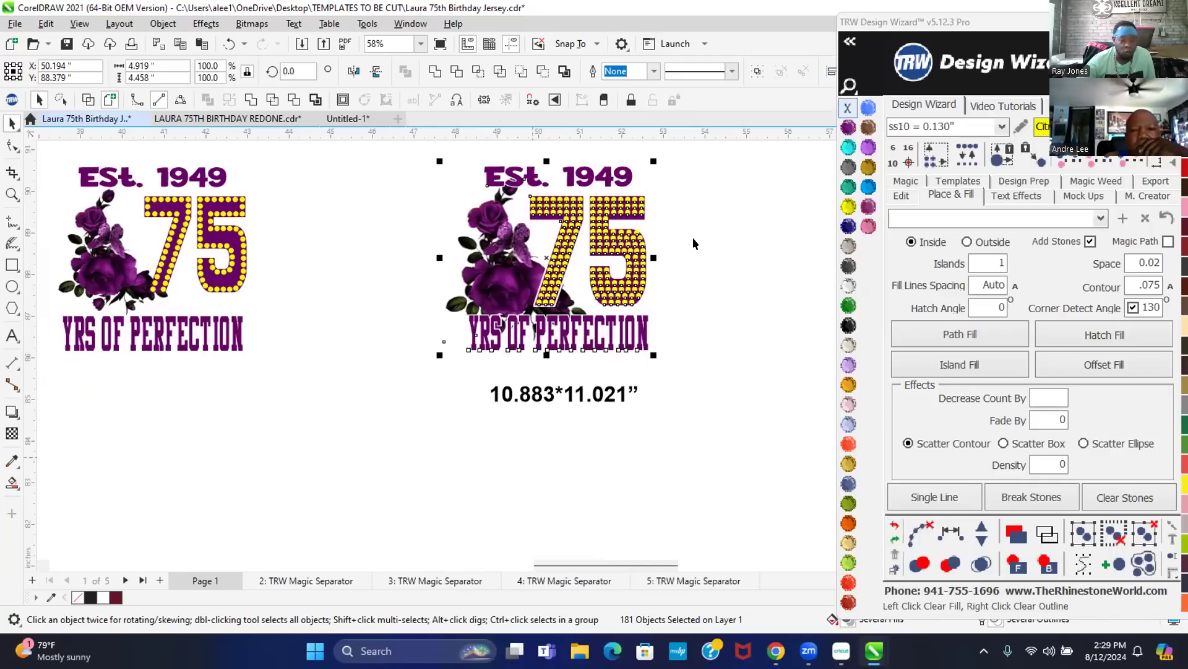
{"action": "scroll", "coordinate": [334, 359], "scroll_direction": "down", "scroll_amount": 1}
{"action": "scroll", "coordinate": [333, 359], "scroll_direction": "down", "scroll_amount": 2}
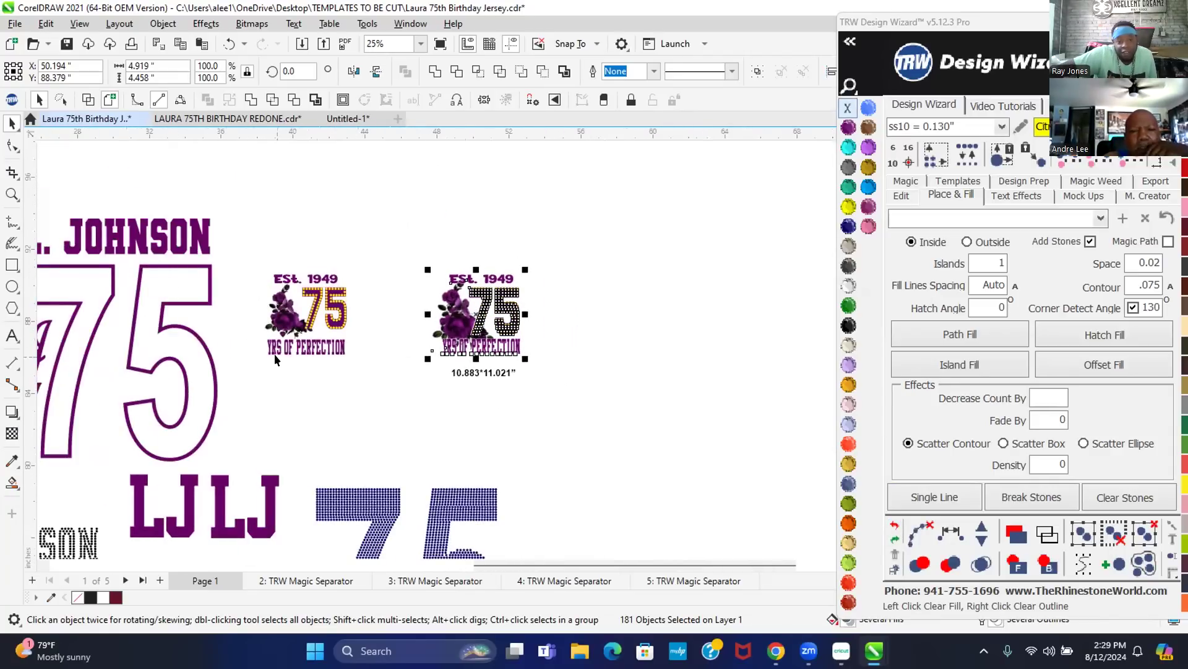
{"action": "scroll", "coordinate": [293, 273], "scroll_direction": "up", "scroll_amount": 1}
{"action": "scroll", "coordinate": [346, 345], "scroll_direction": "down", "scroll_amount": 1}
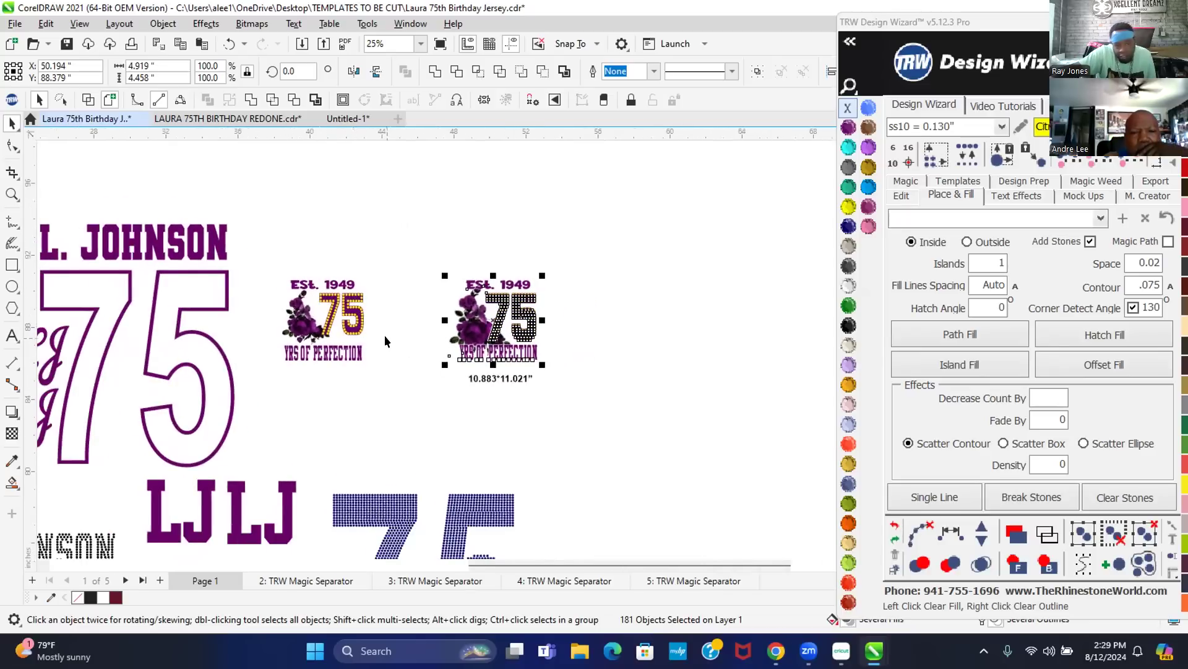
{"action": "scroll", "coordinate": [385, 358], "scroll_direction": "down", "scroll_amount": 1}
{"action": "scroll", "coordinate": [371, 371], "scroll_direction": "up", "scroll_amount": 1}
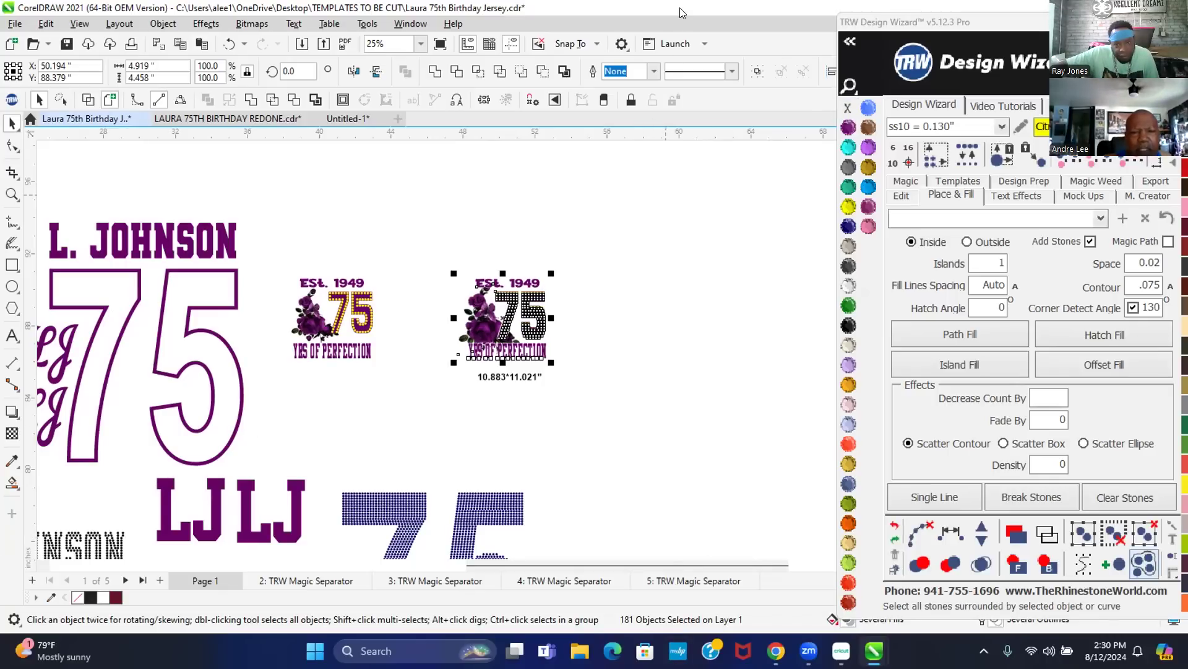
{"action": "left_click", "coordinate": [607, 325]}
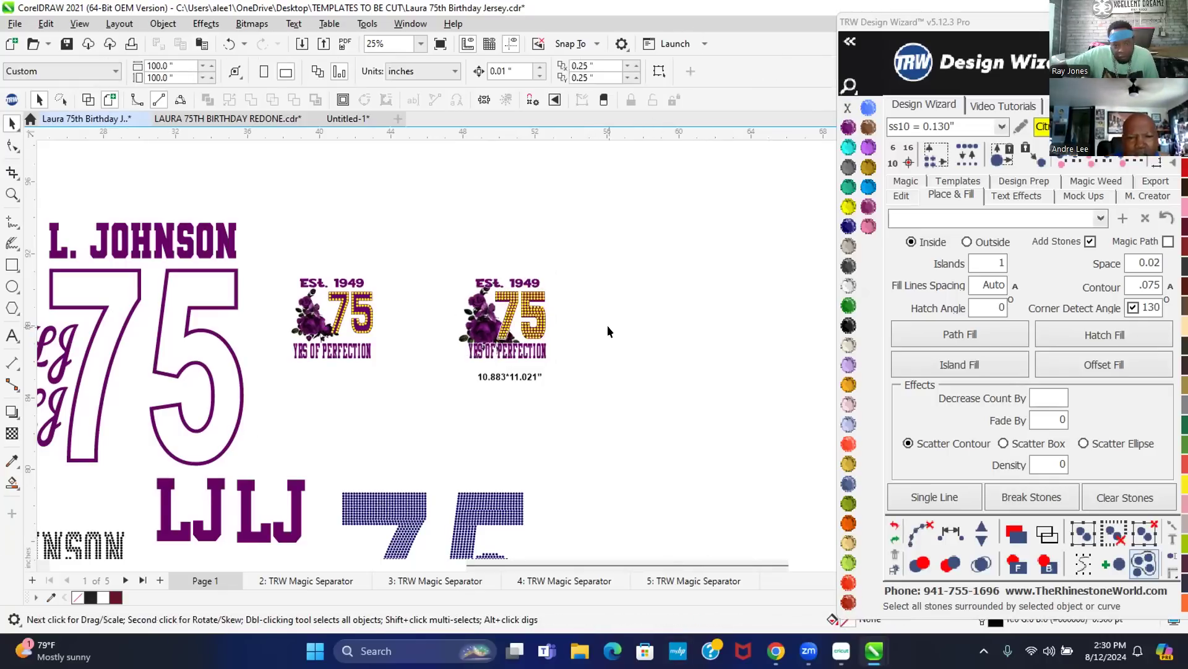
{"action": "scroll", "coordinate": [470, 376], "scroll_direction": "up", "scroll_amount": 2}
{"action": "scroll", "coordinate": [470, 376], "scroll_direction": "up", "scroll_amount": 1}
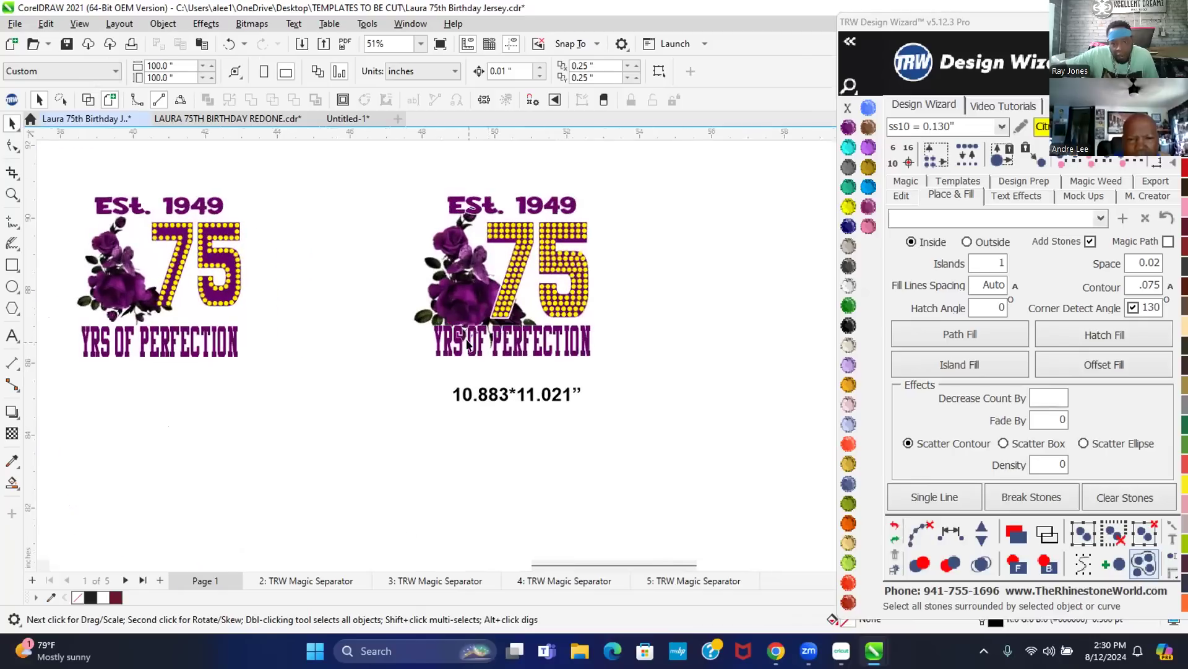
{"action": "left_click_drag", "start_coordinate": [357, 166], "coordinate": [686, 389]}
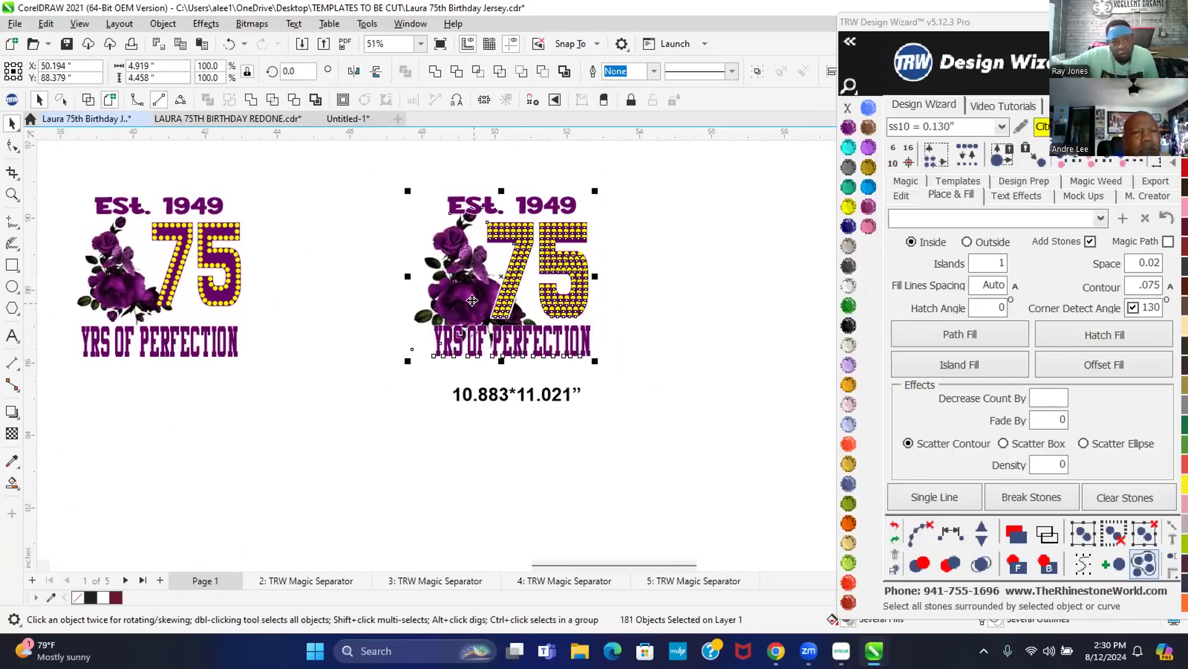
{"action": "scroll", "coordinate": [473, 302], "scroll_direction": "up", "scroll_amount": 2}
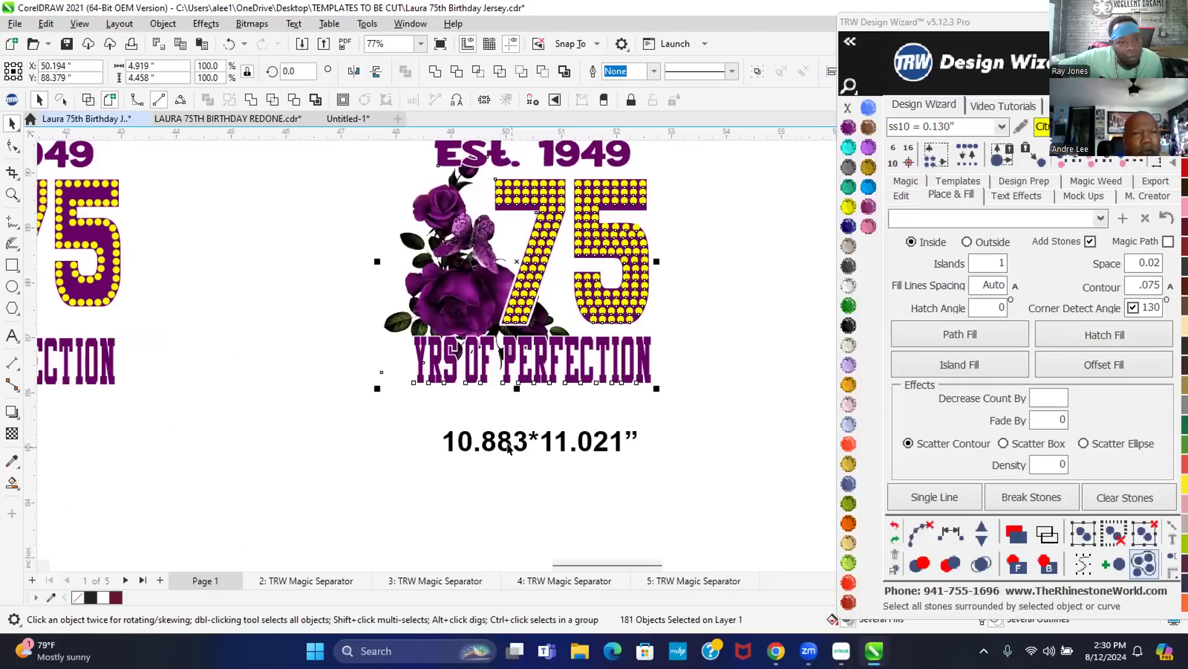
{"action": "left_click", "coordinate": [515, 440]}
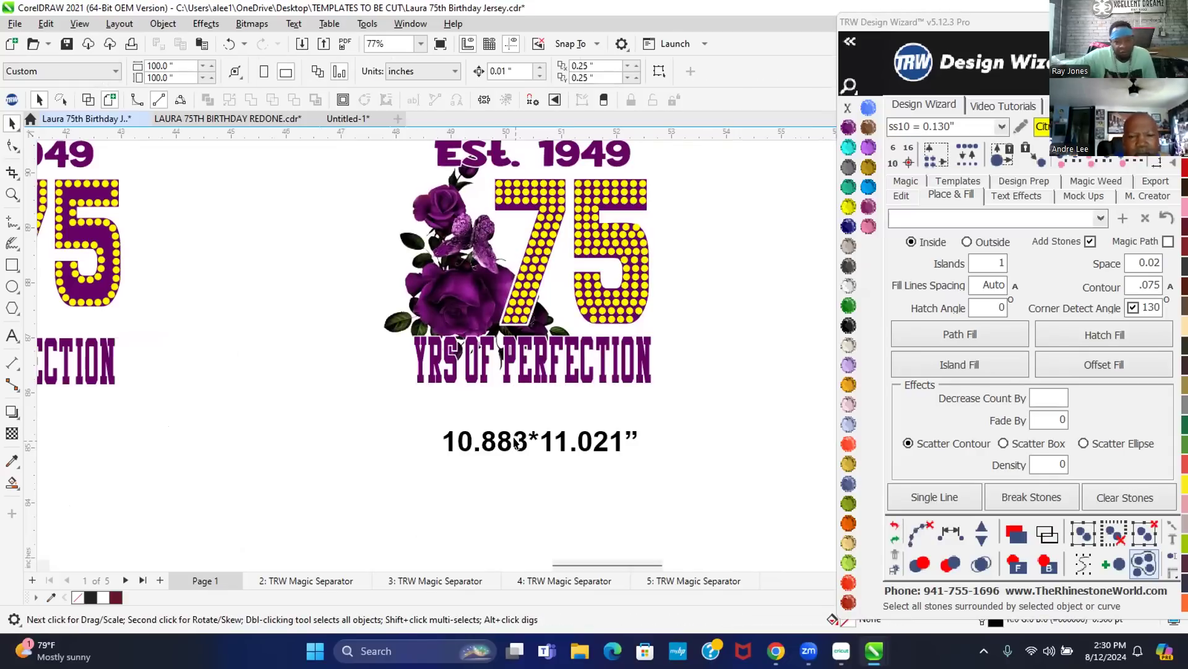
- Start the size label as 4.919* and select the rose 75 design to check its height
{"action": "left_click", "coordinate": [518, 441]}
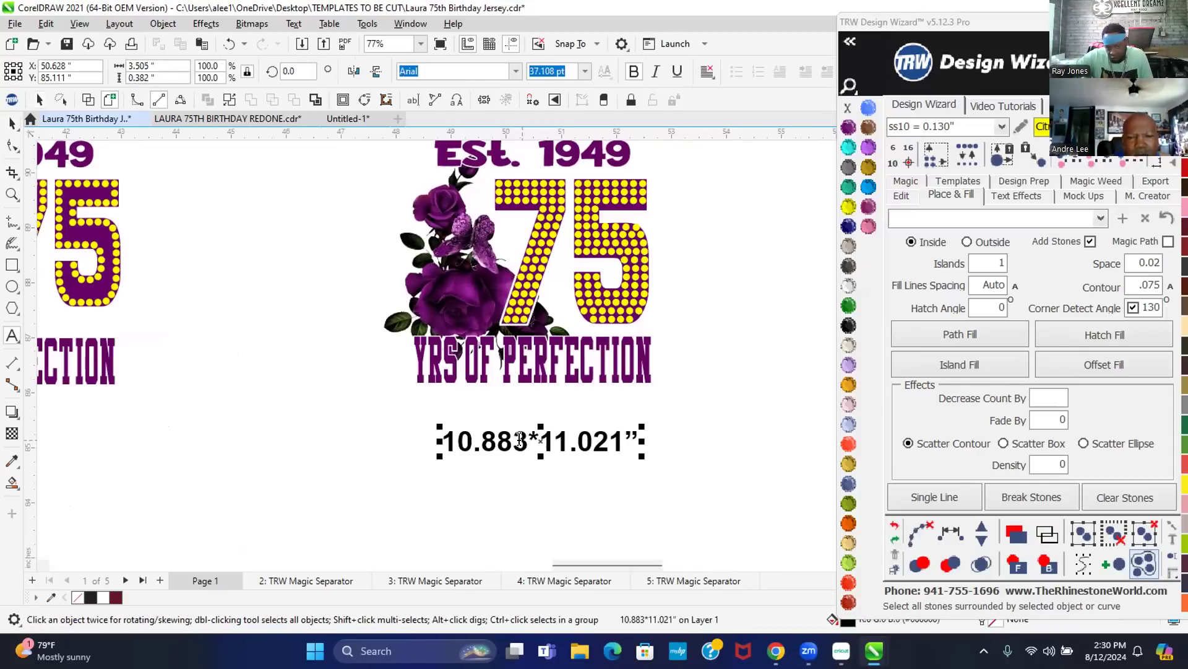
{"action": "double_click", "coordinate": [520, 441]}
{"action": "type", "text": "4.919"}
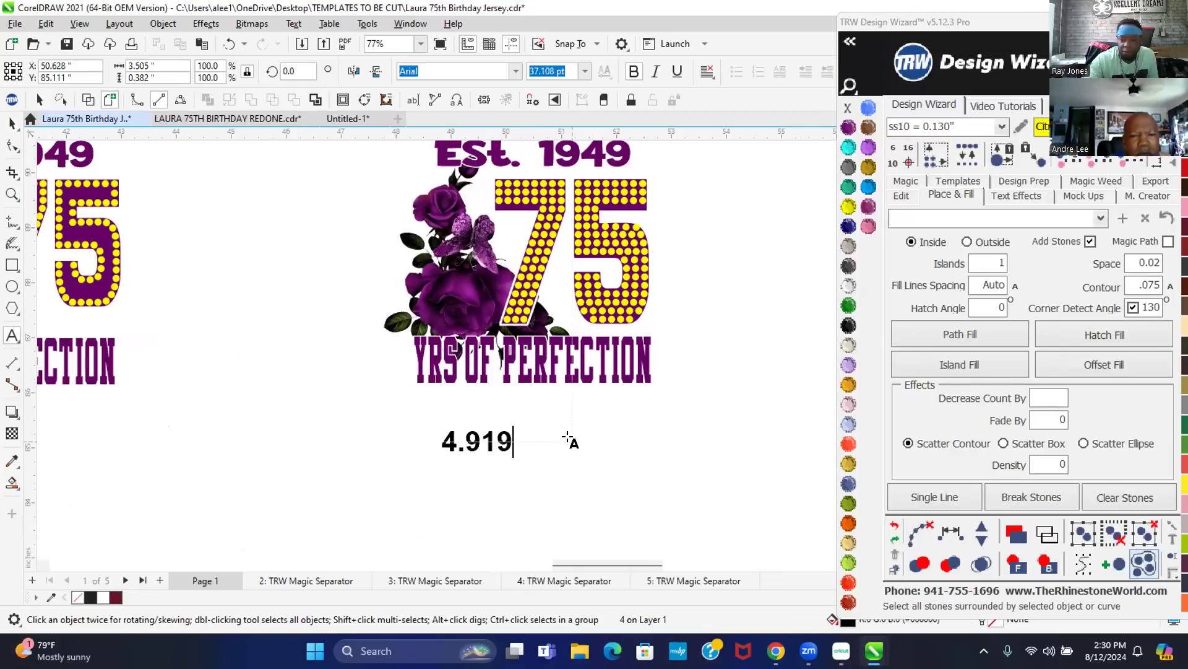
{"action": "type", "text": "*"}
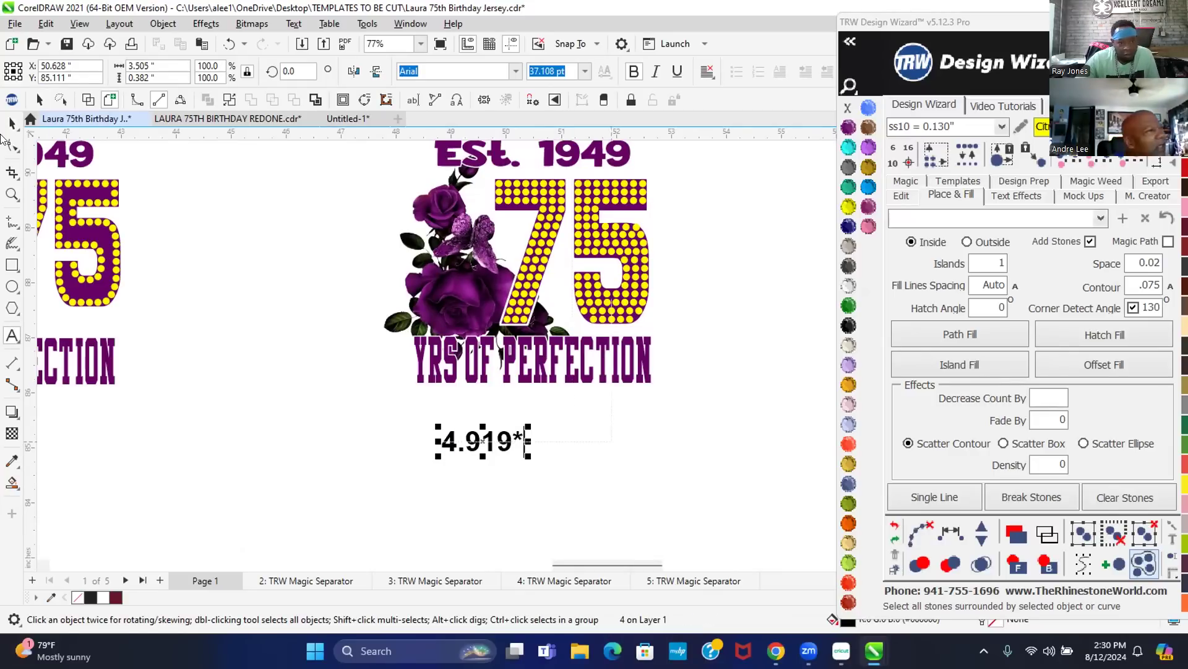
{"action": "left_click", "coordinate": [11, 121]}
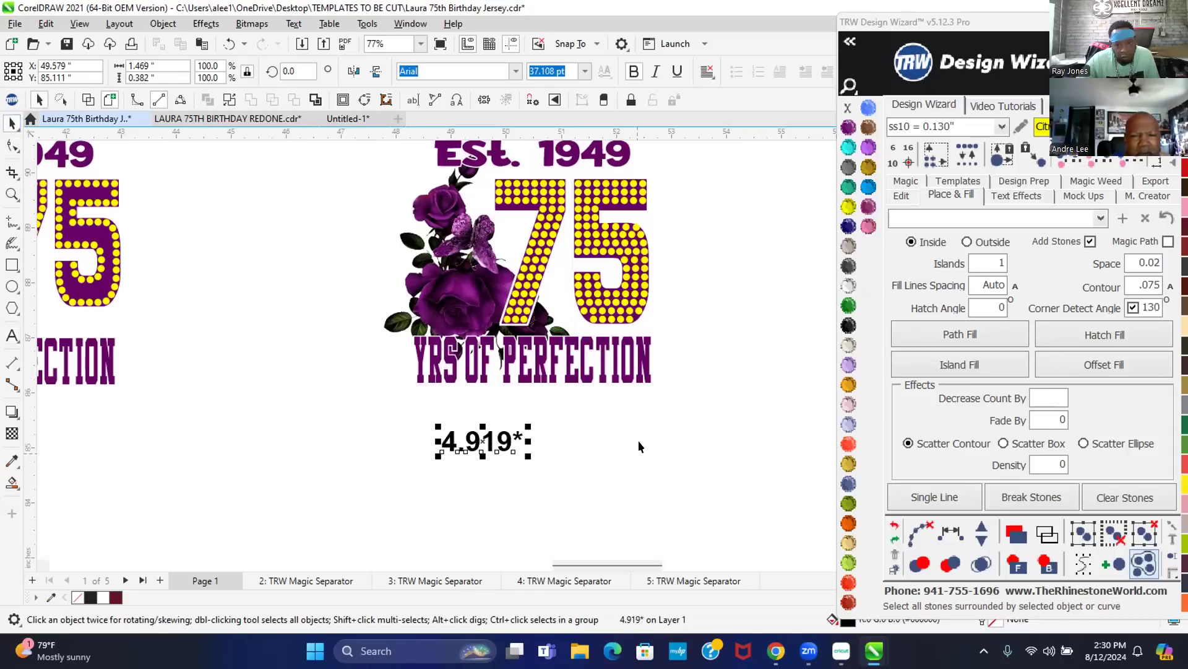
{"action": "scroll", "coordinate": [334, 174], "scroll_direction": "up", "scroll_amount": 5}
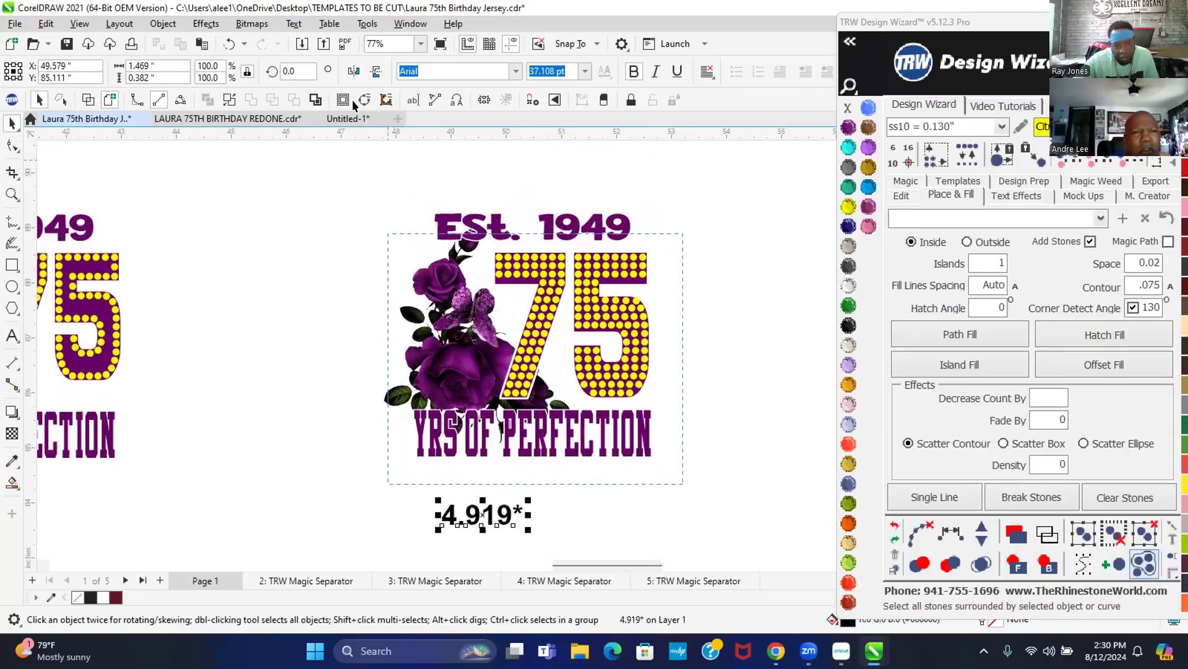
{"action": "left_click_drag", "start_coordinate": [303, 192], "coordinate": [358, 240]}
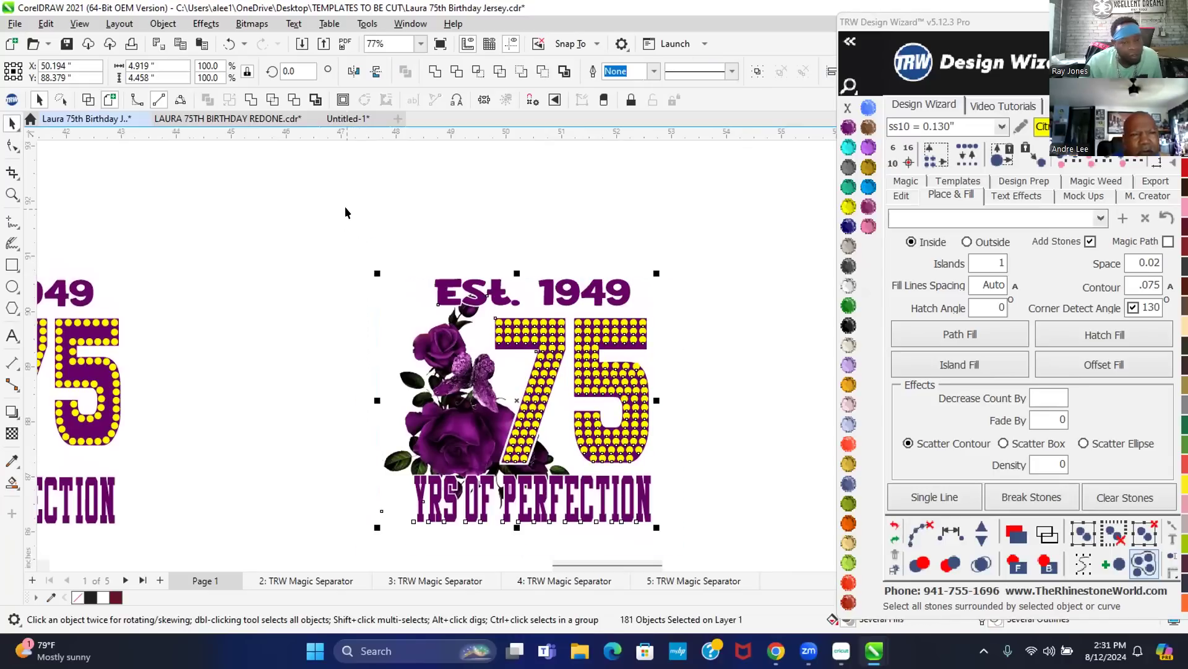
{"action": "scroll", "coordinate": [371, 235], "scroll_direction": "down", "scroll_amount": 1}
{"action": "scroll", "coordinate": [434, 279], "scroll_direction": "down", "scroll_amount": 1}
{"action": "scroll", "coordinate": [500, 511], "scroll_direction": "up", "scroll_amount": 2}
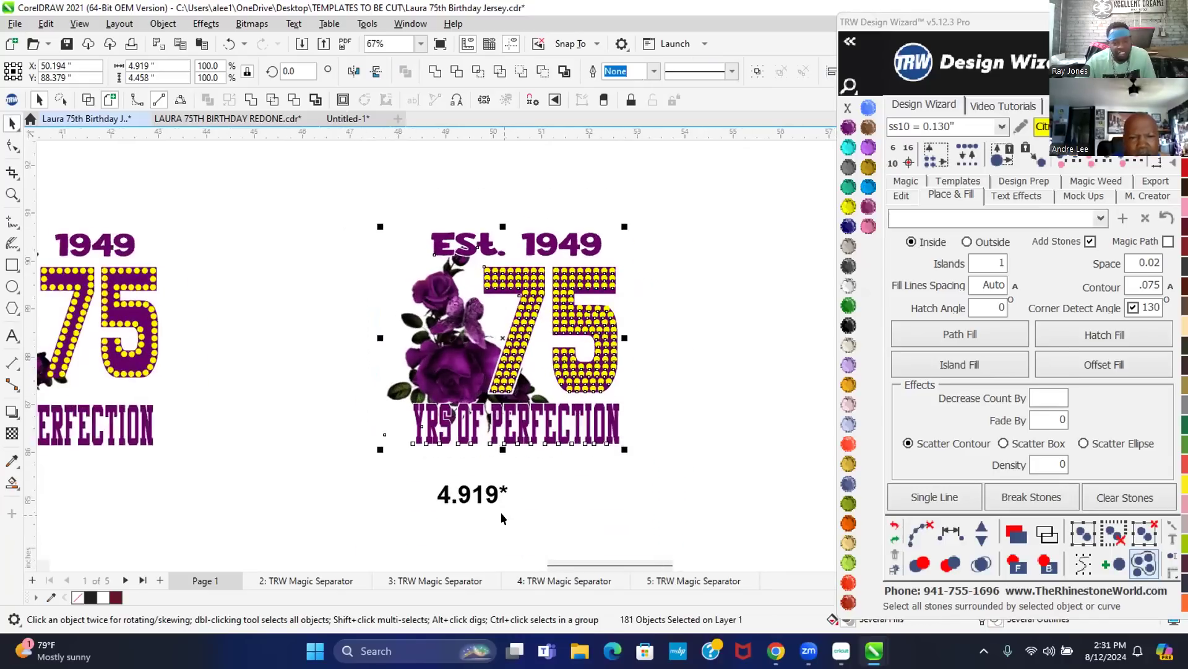
- Complete the label as 4.919*4.458 and move it up just beneath the design
{"action": "double_click", "coordinate": [502, 484]}
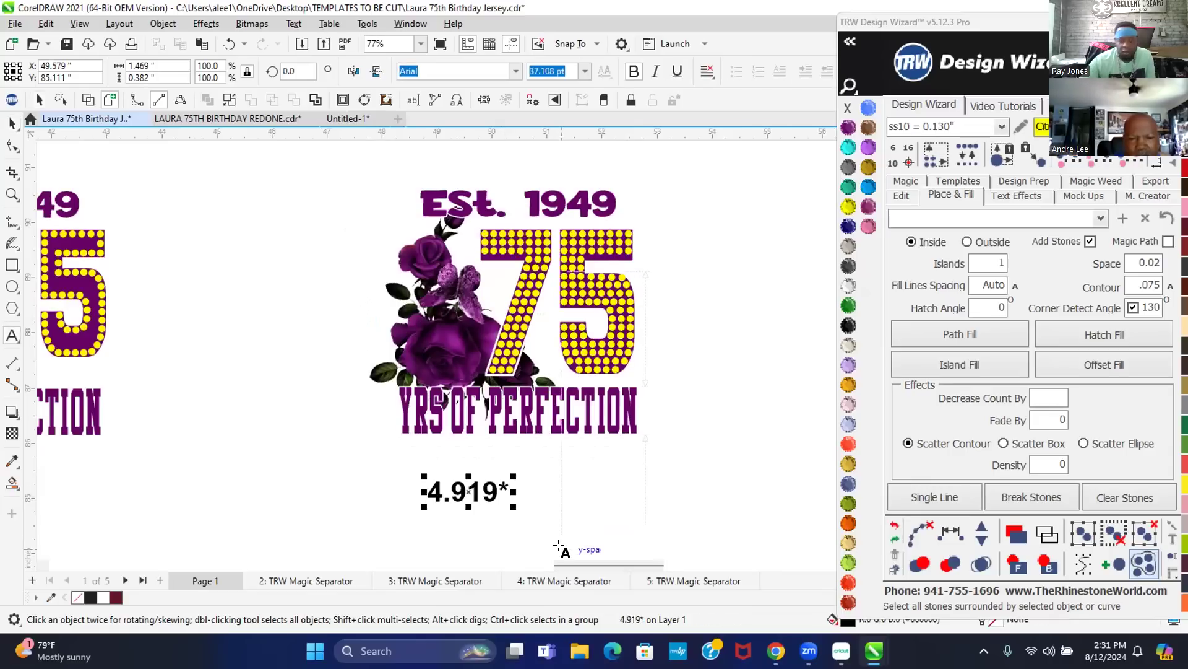
{"action": "type", "text": "4."}
{"action": "type", "text": "458"}
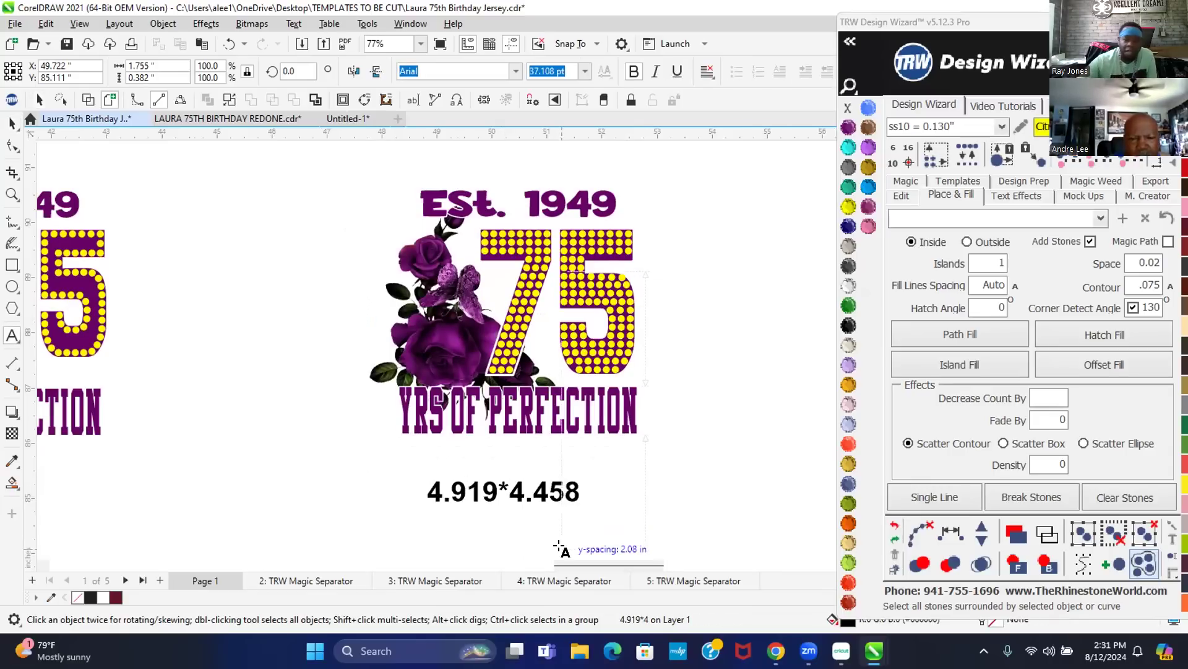
{"action": "key", "text": "Escape"}
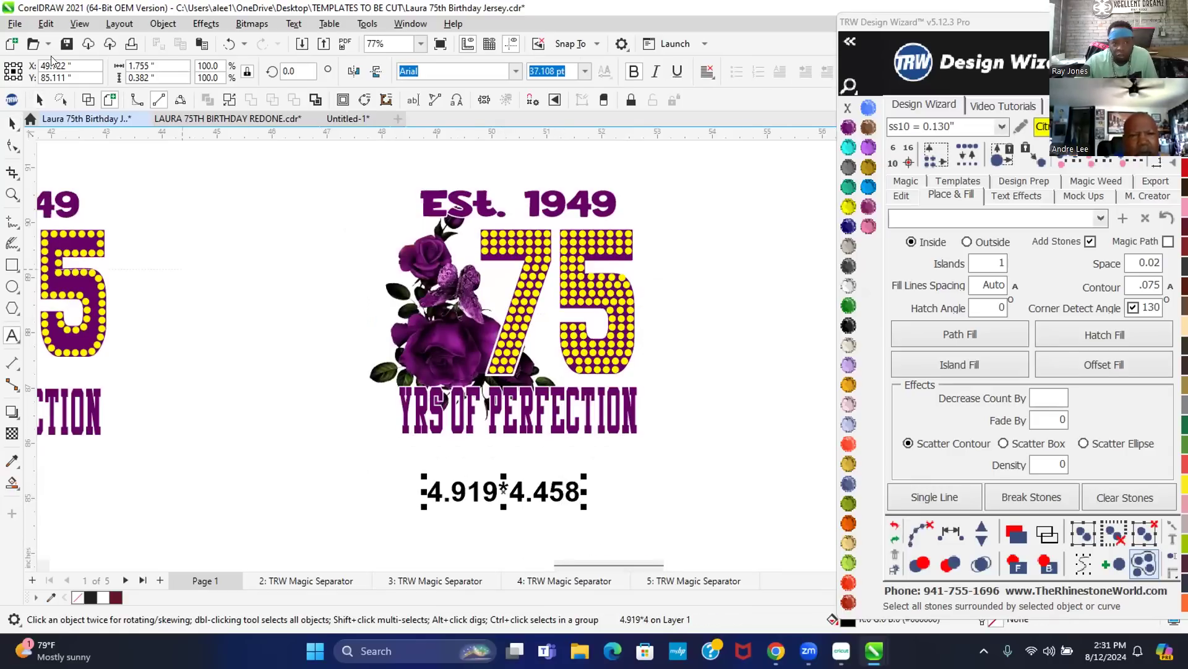
{"action": "left_click", "coordinate": [11, 121]}
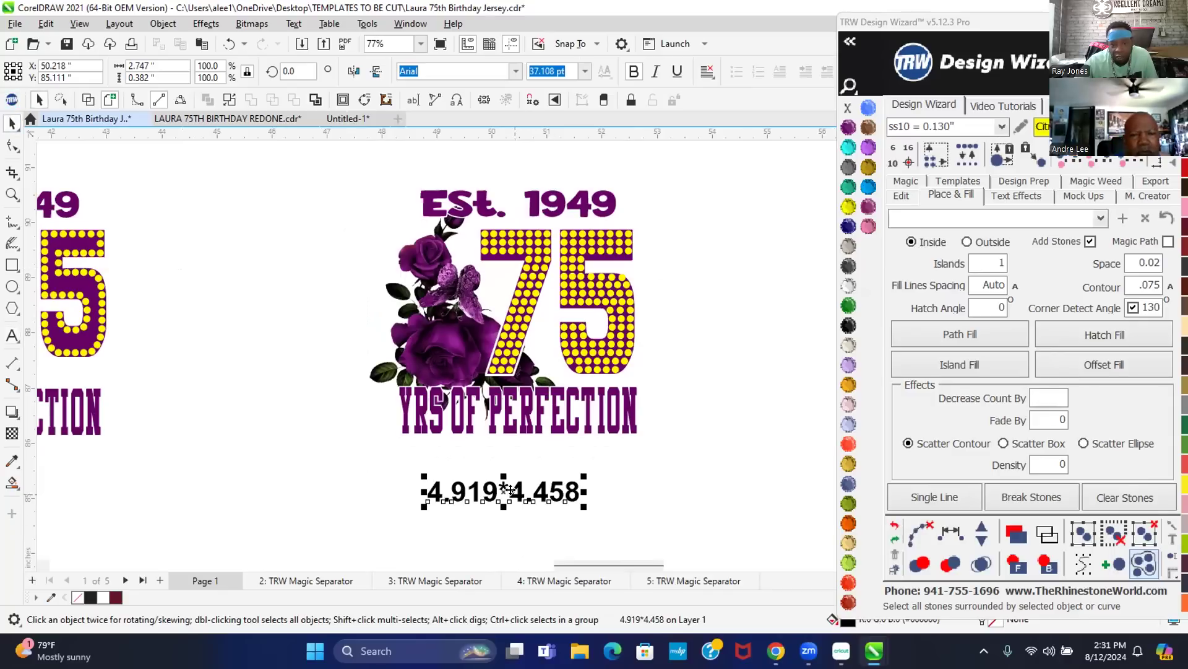
{"action": "left_click_drag", "start_coordinate": [515, 500], "coordinate": [523, 464]}
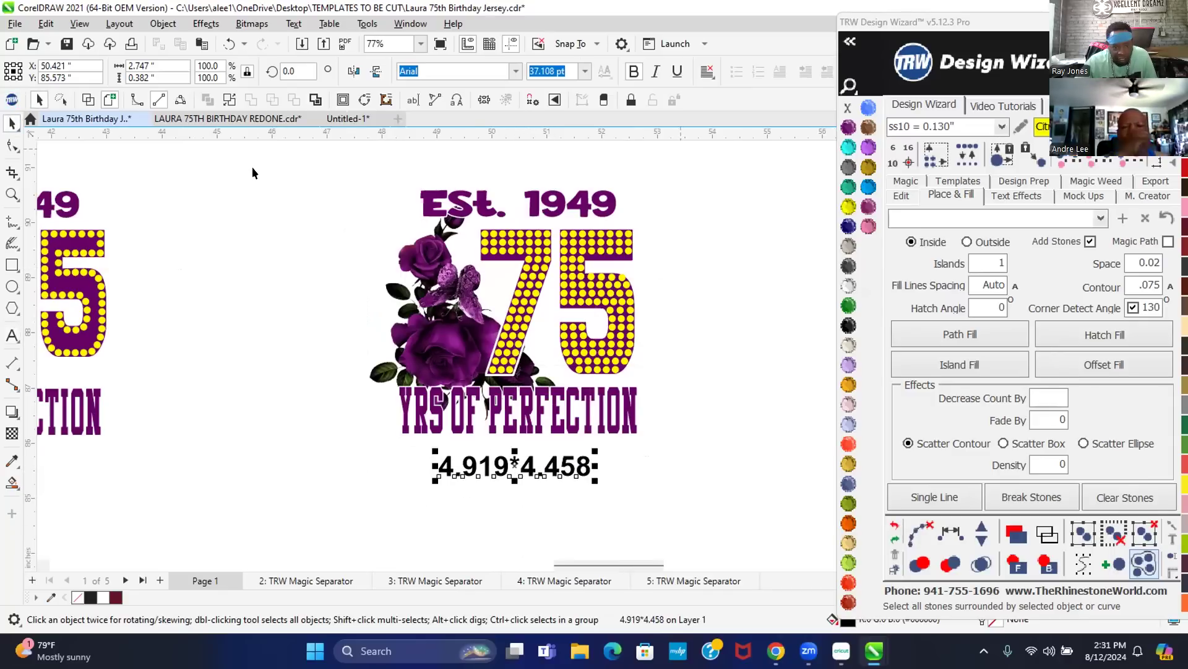
{"action": "scroll", "coordinate": [585, 284], "scroll_direction": "down", "scroll_amount": 1}
{"action": "left_click", "coordinate": [524, 201]}
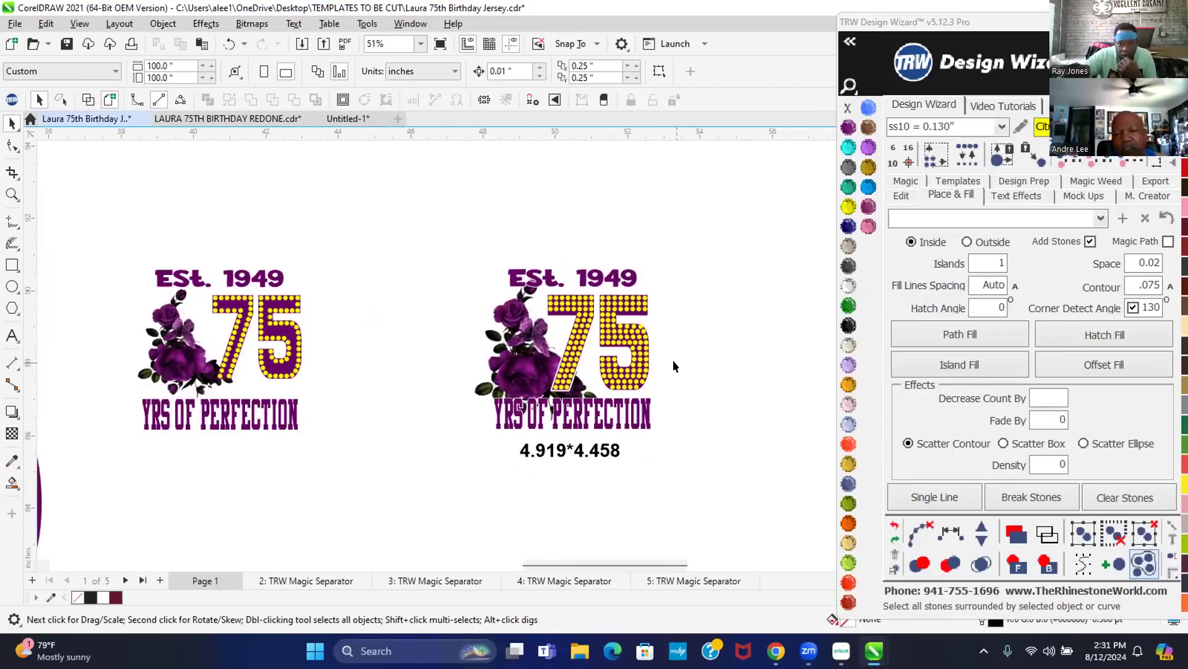
{"action": "scroll", "coordinate": [633, 322], "scroll_direction": "up", "scroll_amount": 1}
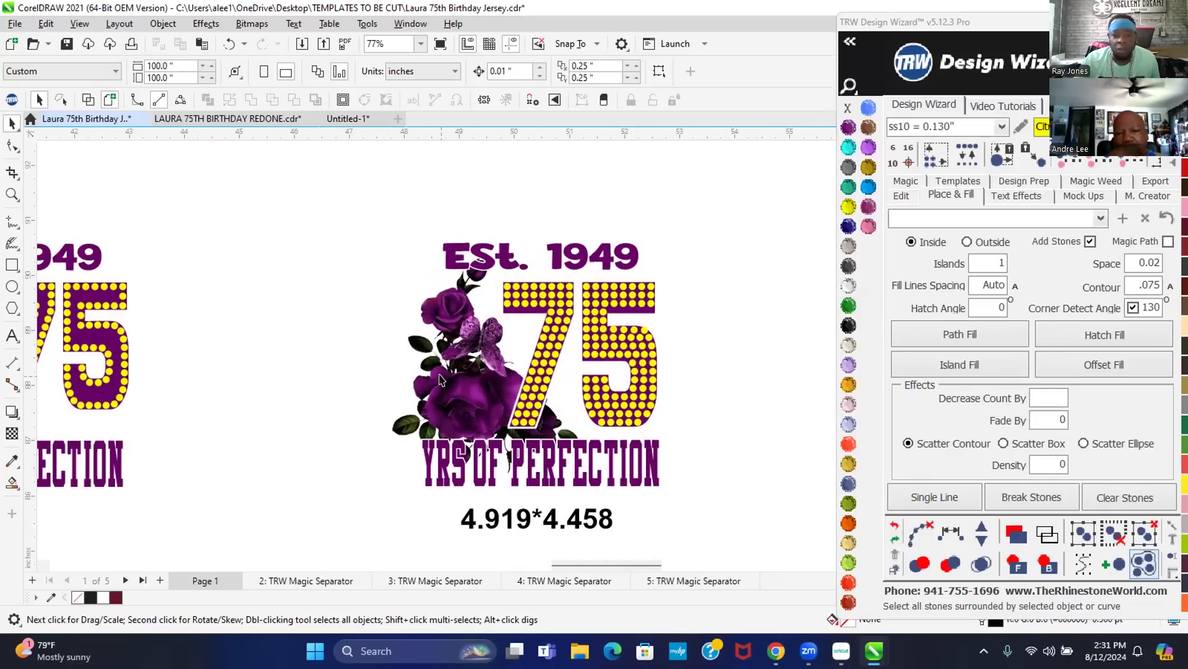
{"action": "left_click", "coordinate": [460, 398]}
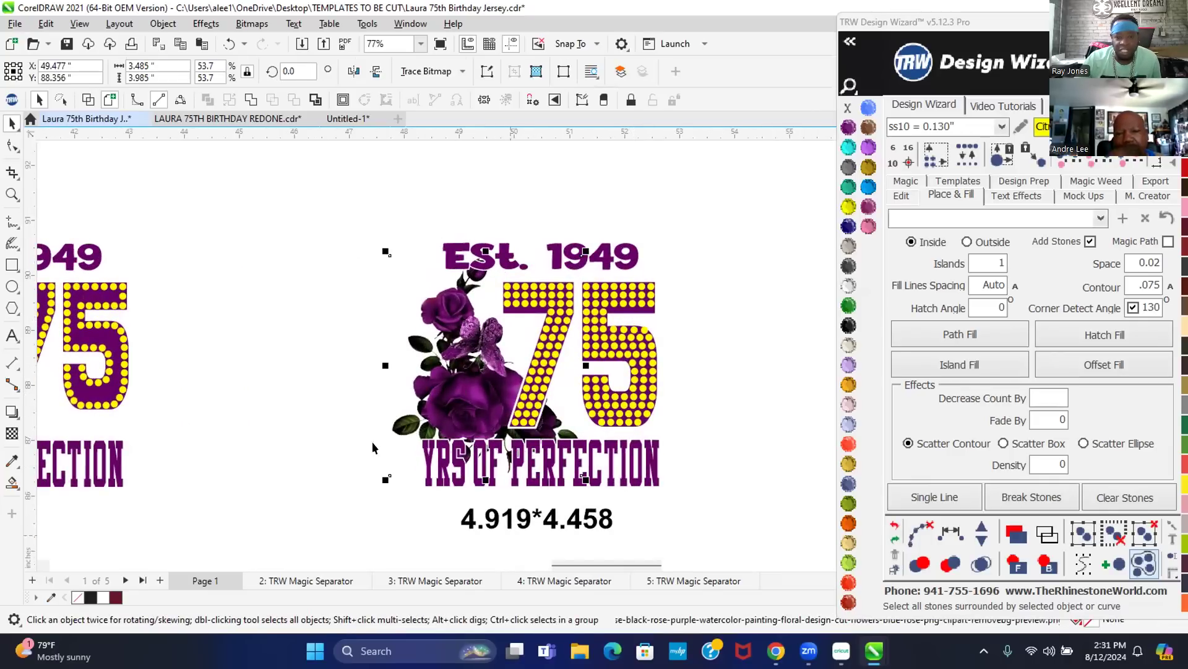
{"action": "left_click", "coordinate": [513, 199]}
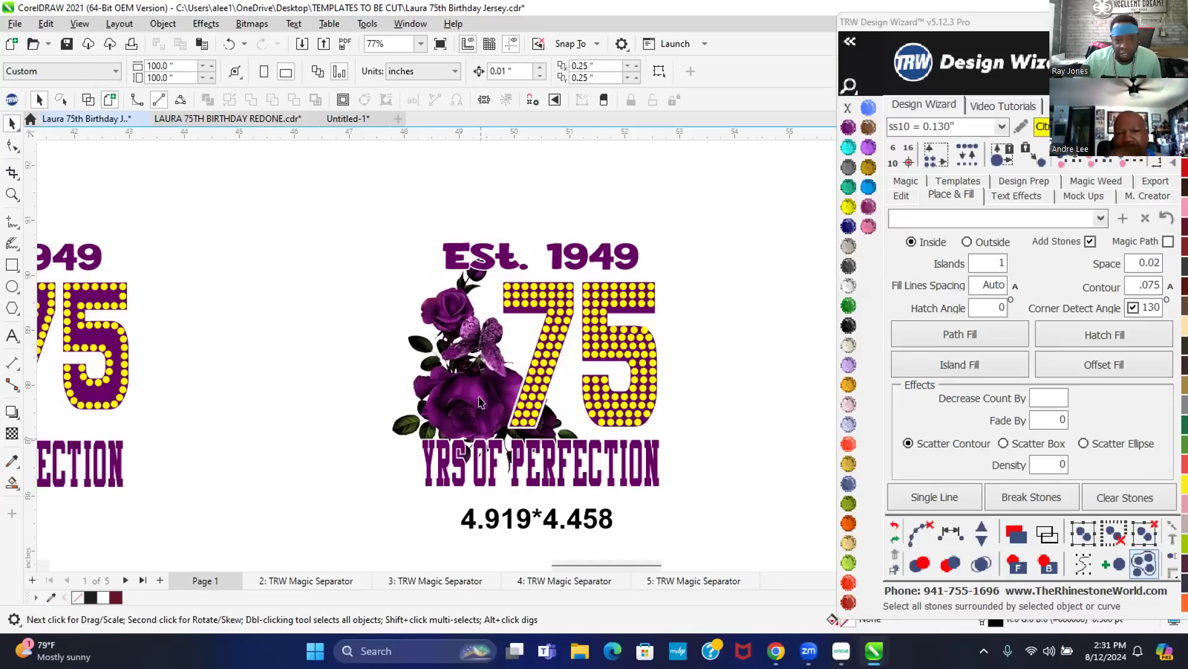
{"action": "left_click_drag", "start_coordinate": [357, 204], "coordinate": [730, 496]}
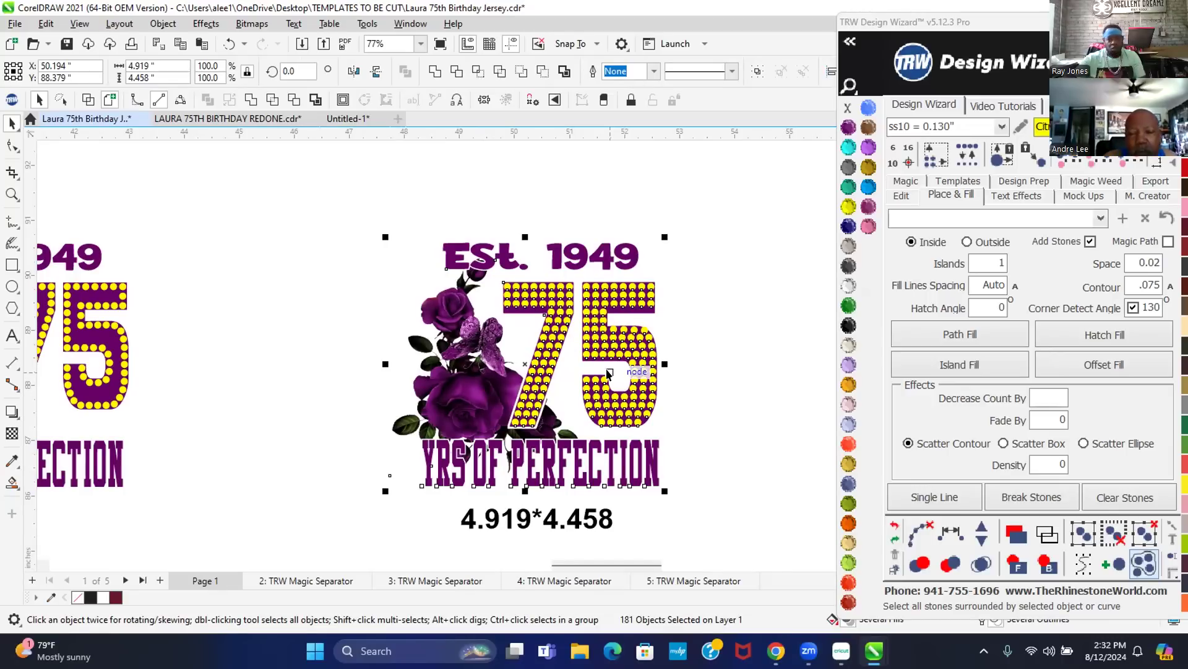
- Select only the 75's yellow stones, excluding the outline shapes, and drop a copy to the right
{"action": "left_click", "coordinate": [753, 350]}
{"action": "scroll", "coordinate": [154, 328], "scroll_direction": "down", "scroll_amount": 2}
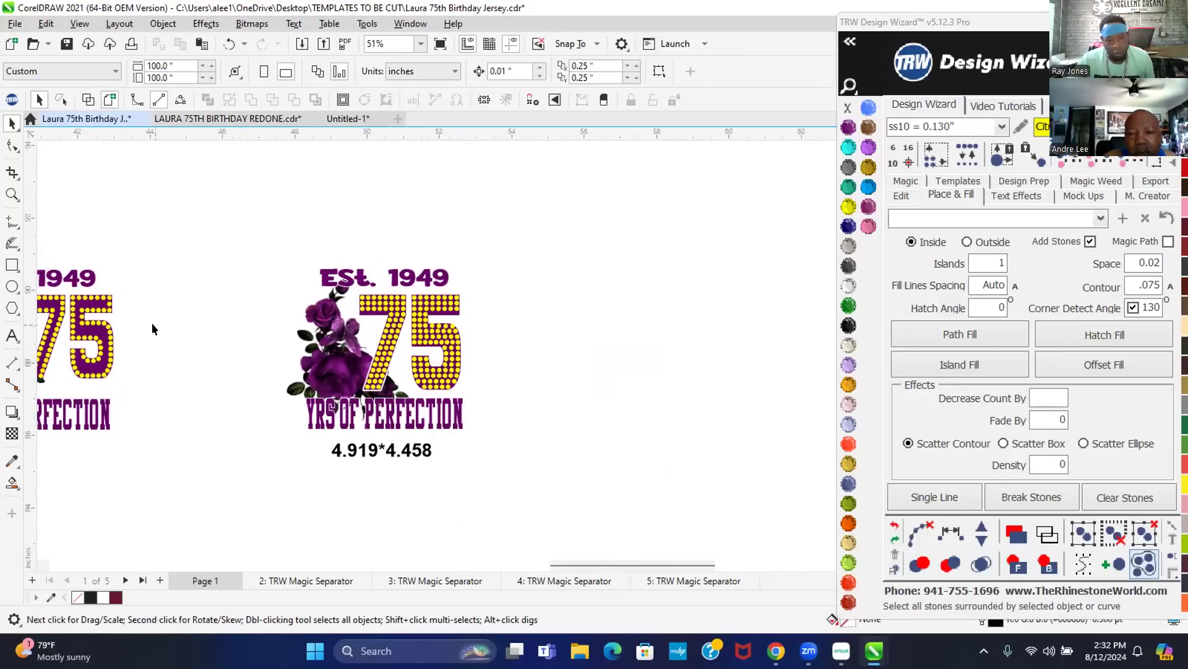
{"action": "scroll", "coordinate": [152, 328], "scroll_direction": "down", "scroll_amount": 1}
{"action": "left_click", "coordinate": [384, 326]}
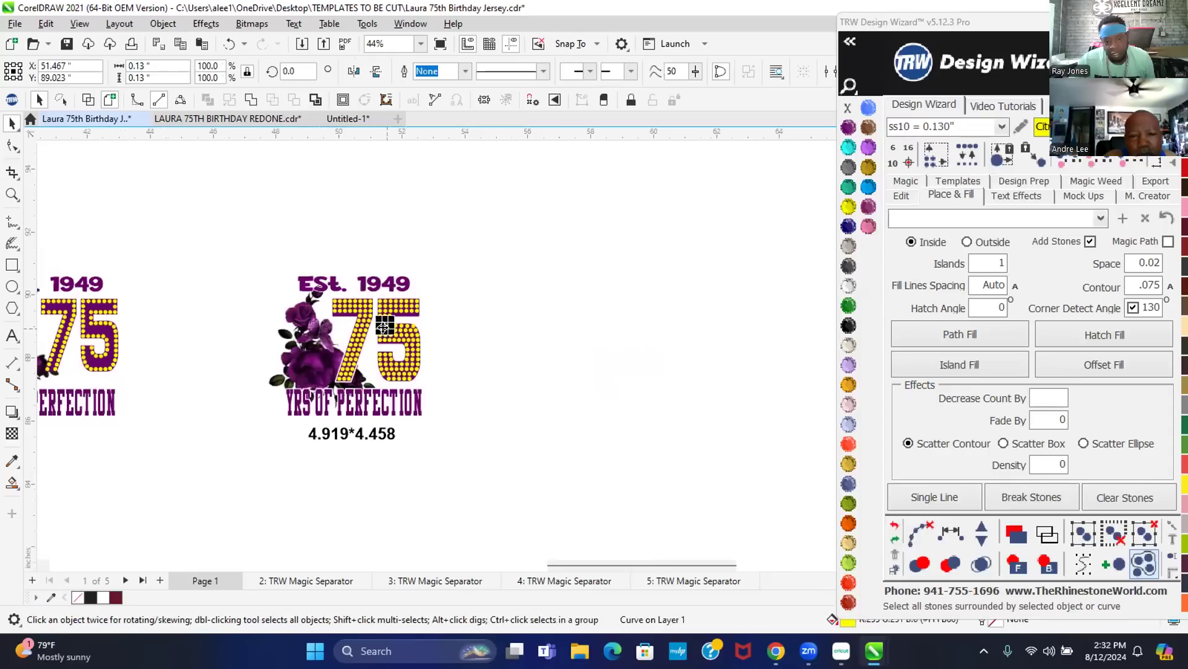
{"action": "left_click_drag", "start_coordinate": [456, 391], "coordinate": [316, 285]}
{"action": "scroll", "coordinate": [371, 303], "scroll_direction": "up", "scroll_amount": 5}
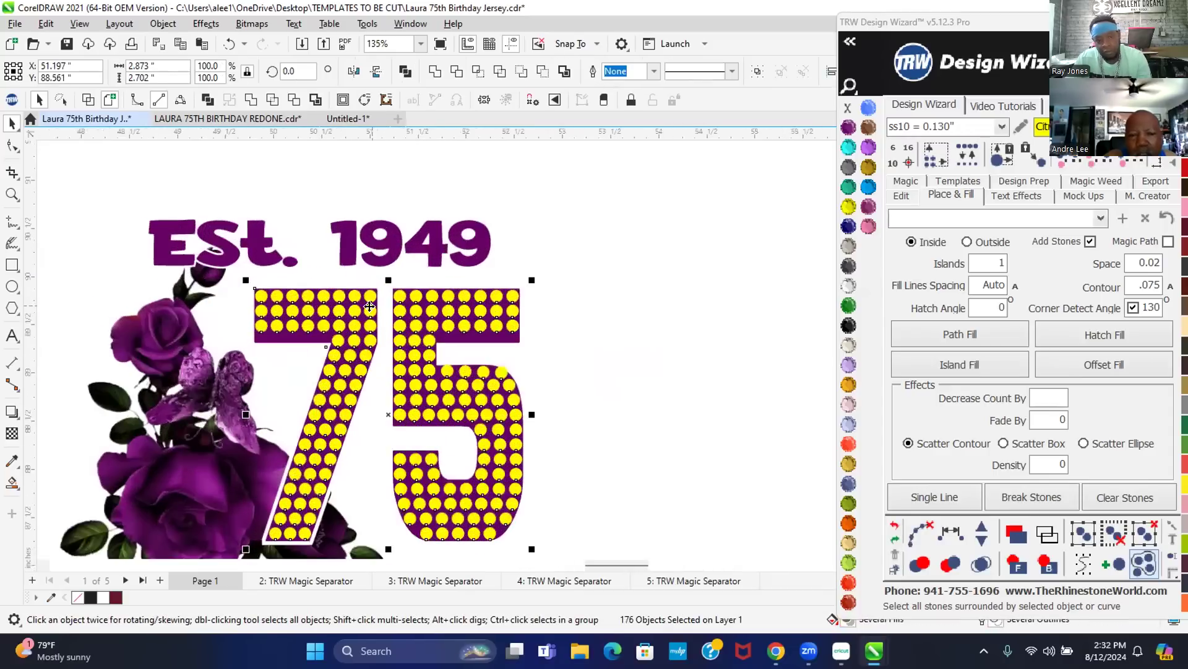
{"action": "scroll", "coordinate": [369, 306], "scroll_direction": "up", "scroll_amount": 10}
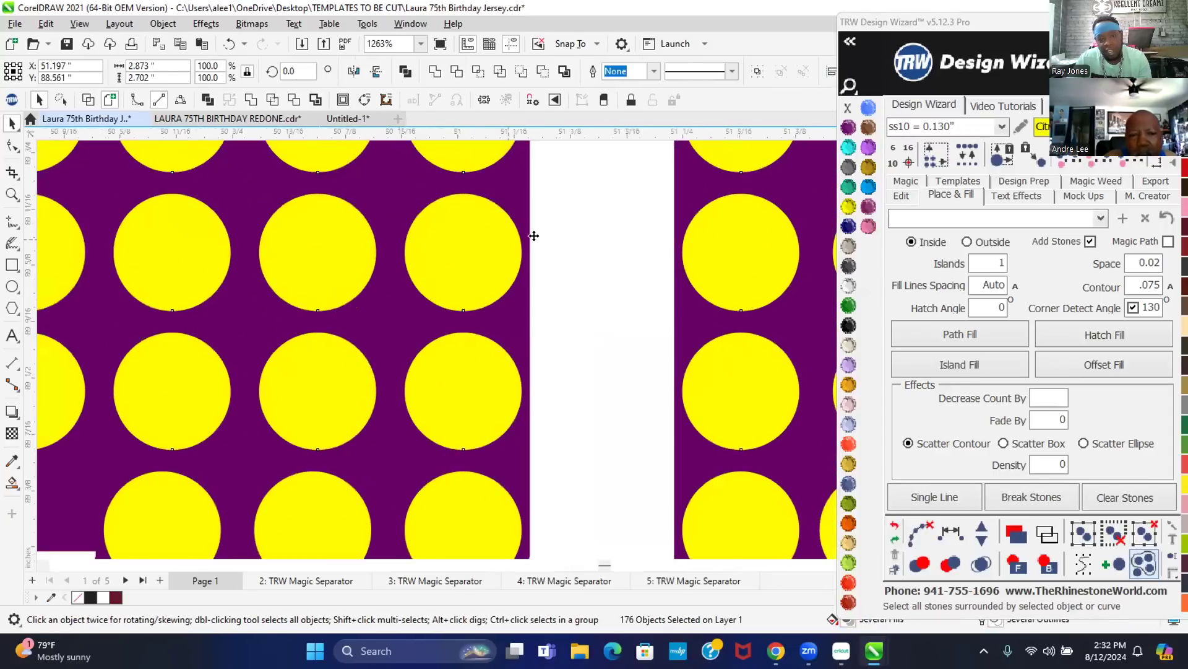
{"action": "left_click", "coordinate": [538, 213], "text": "shift"}
{"action": "left_click", "coordinate": [383, 192], "text": "shift"}
{"action": "scroll", "coordinate": [331, 279], "scroll_direction": "down", "scroll_amount": 7}
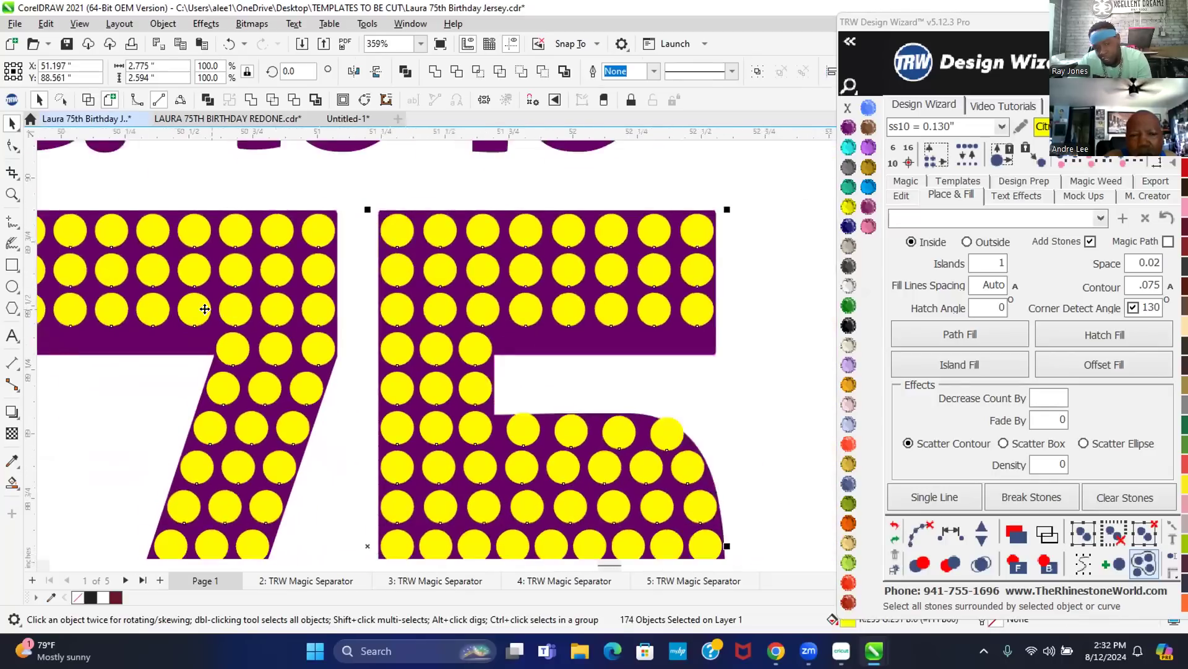
{"action": "scroll", "coordinate": [223, 297], "scroll_direction": "down", "scroll_amount": 1}
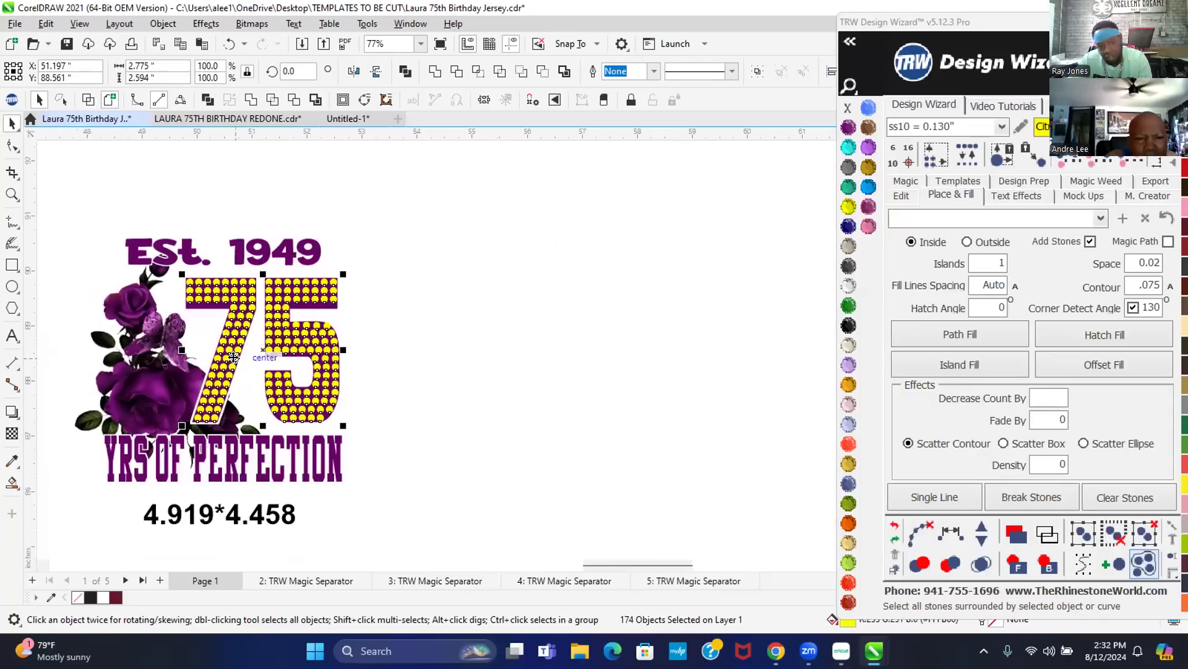
{"action": "left_click_drag", "start_coordinate": [267, 352], "coordinate": [509, 358]}
{"action": "left_click", "coordinate": [541, 264]}
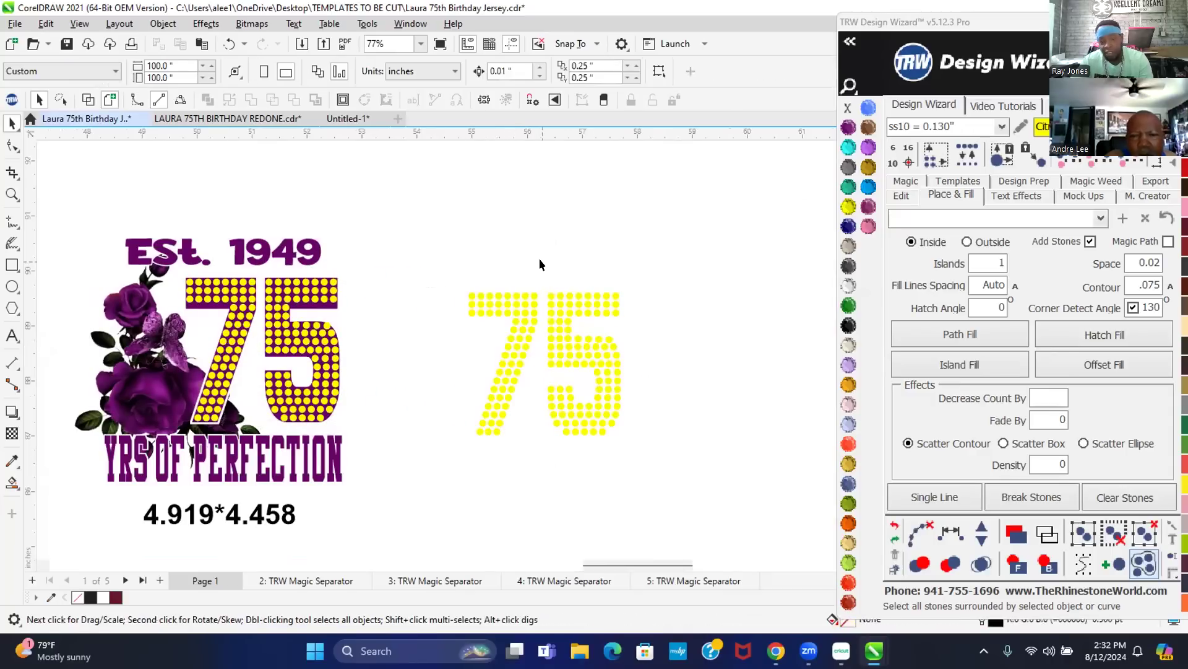
{"action": "left_click_drag", "start_coordinate": [442, 268], "coordinate": [580, 479]}
{"action": "left_click_drag", "start_coordinate": [661, 460], "coordinate": [666, 455]}
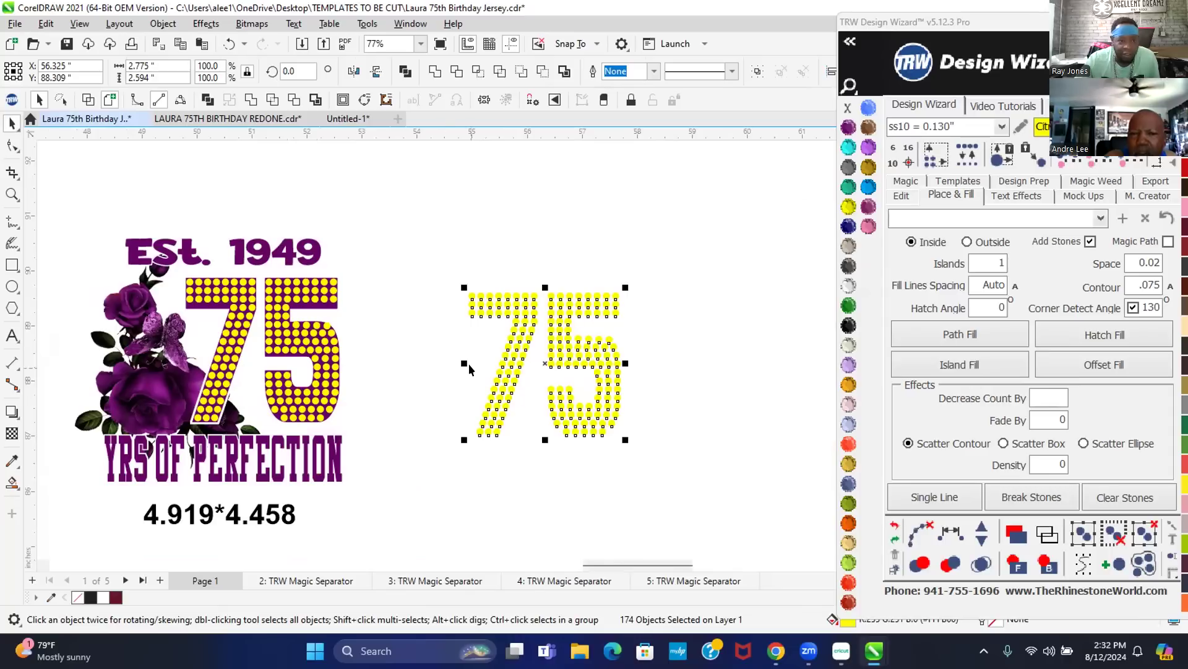
{"action": "left_click", "coordinate": [557, 221]}
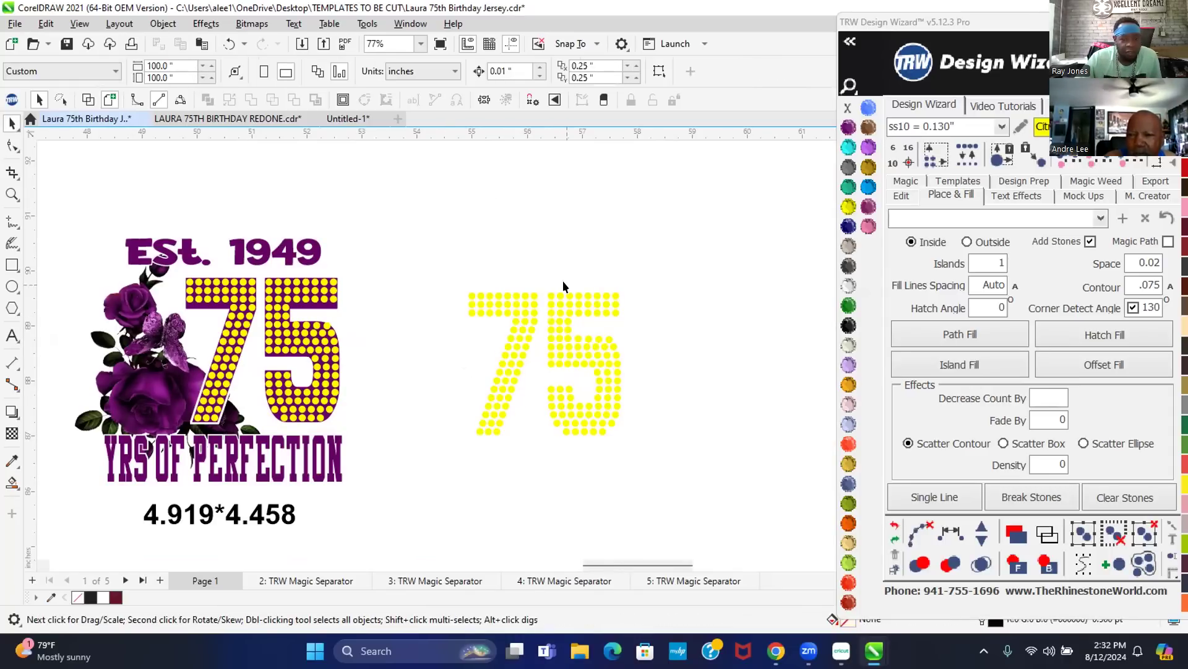
{"action": "left_click_drag", "start_coordinate": [577, 374], "coordinate": [647, 470]}
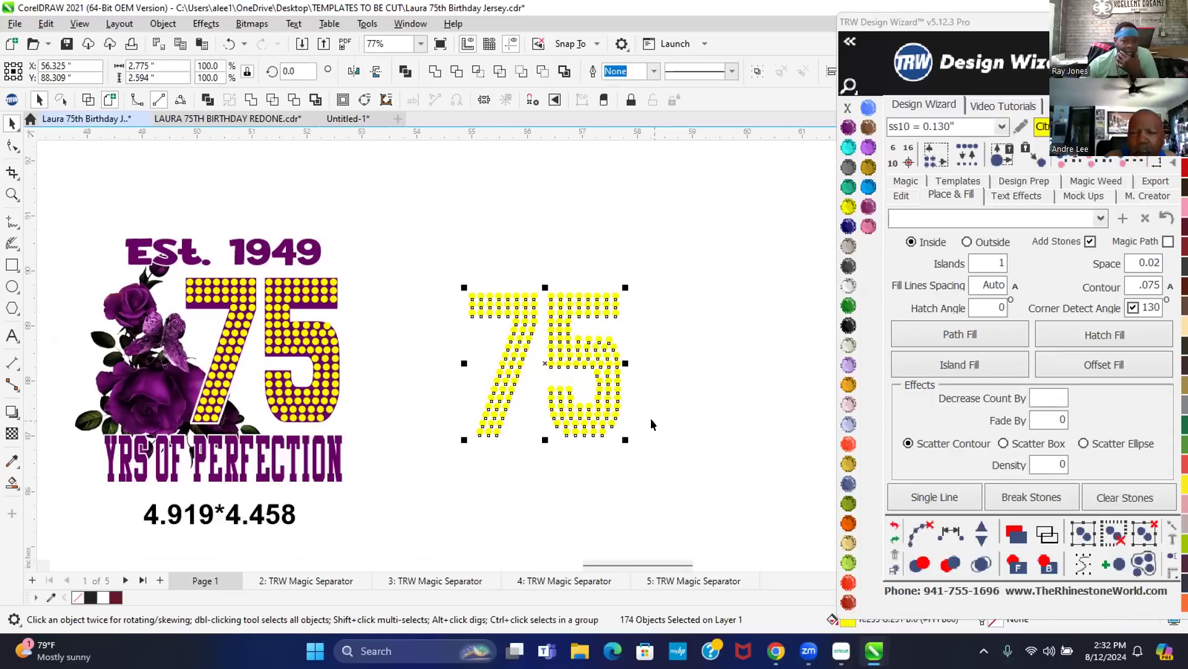
{"action": "left_click", "coordinate": [657, 307]}
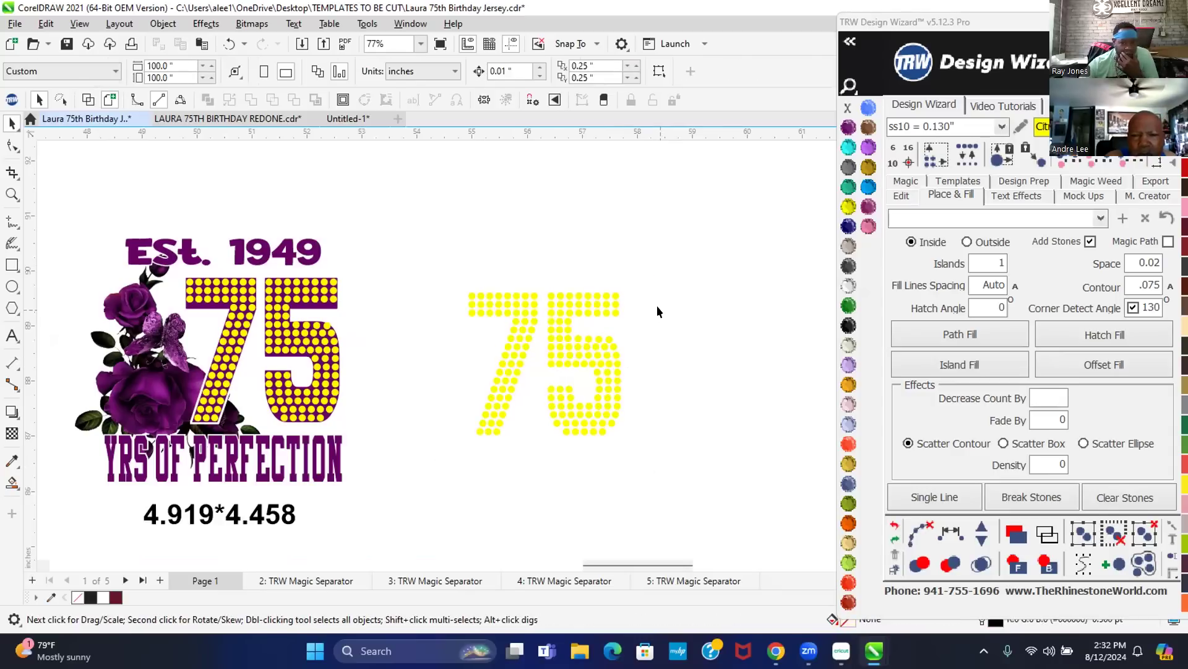
{"action": "left_click_drag", "start_coordinate": [436, 269], "coordinate": [669, 471]}
{"action": "left_click", "coordinate": [692, 395]}
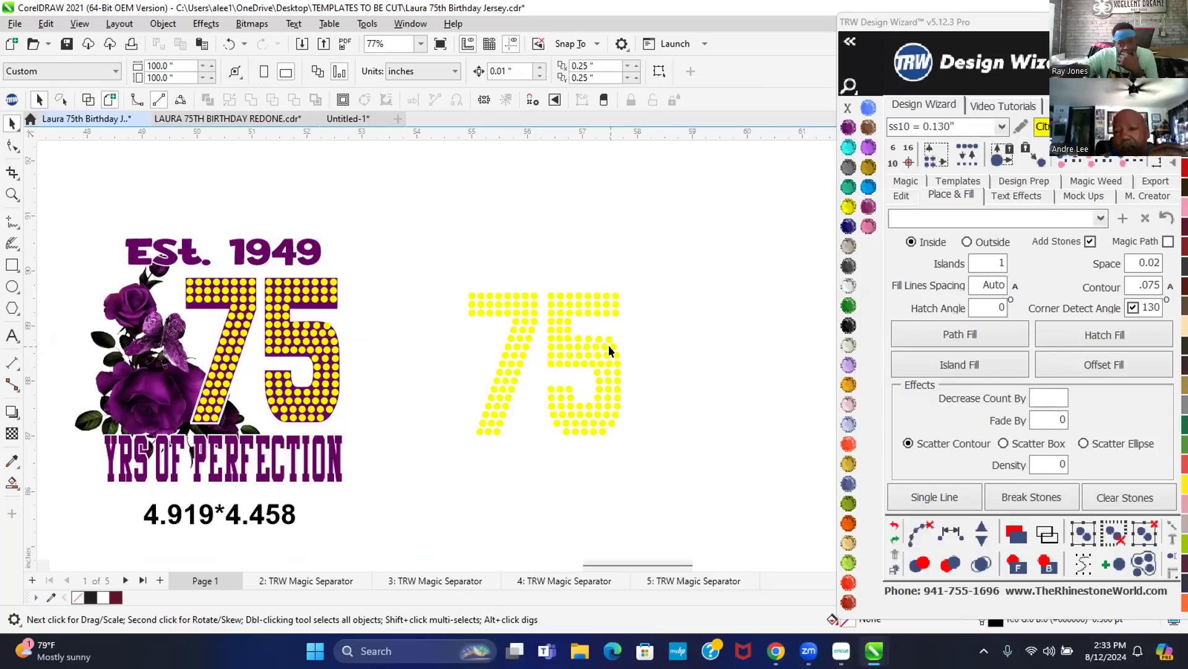
{"action": "scroll", "coordinate": [591, 363], "scroll_direction": "down", "scroll_amount": 3}
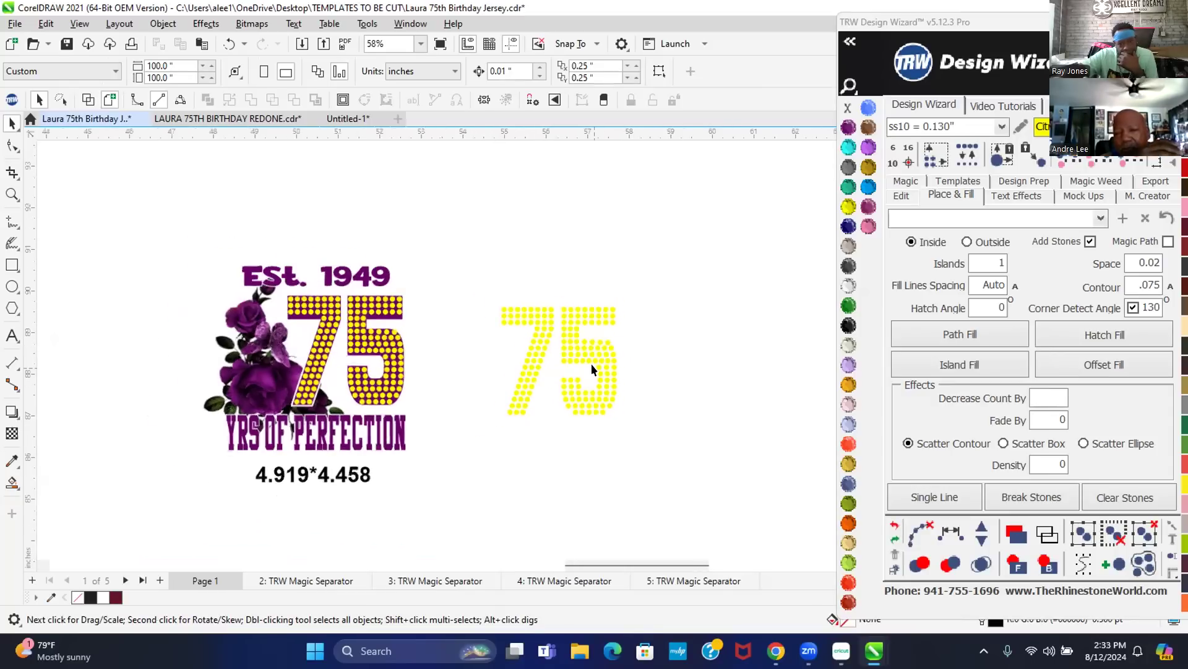
{"action": "scroll", "coordinate": [592, 362], "scroll_direction": "down", "scroll_amount": 3}
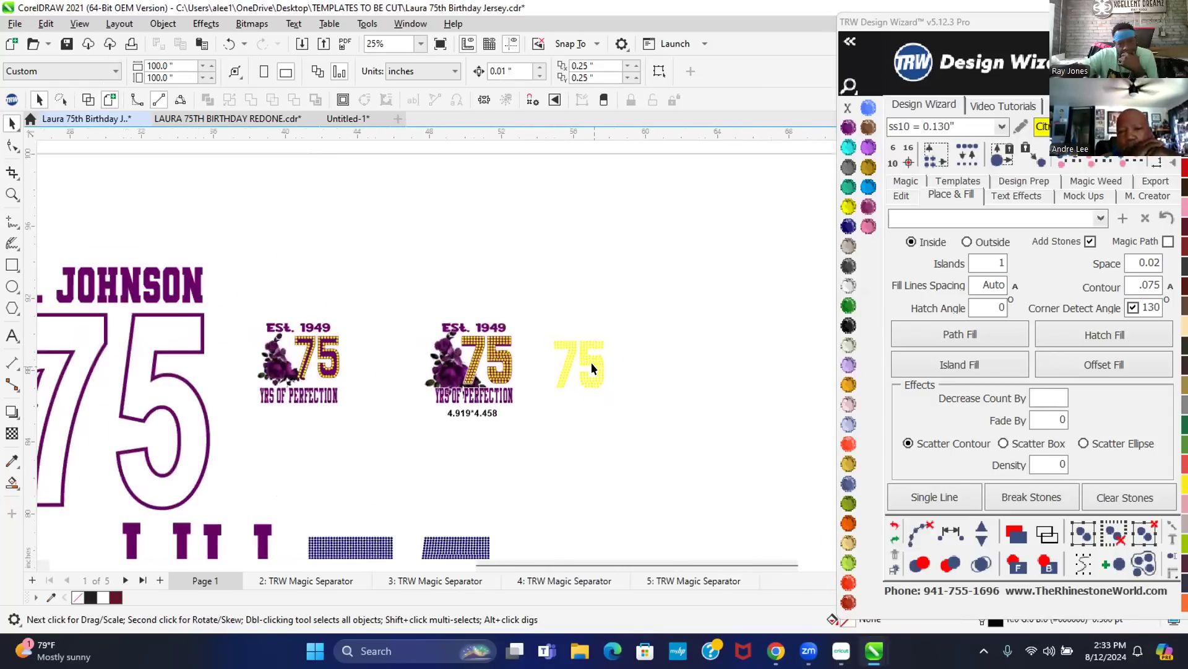
{"action": "scroll", "coordinate": [463, 300], "scroll_direction": "down", "scroll_amount": 1}
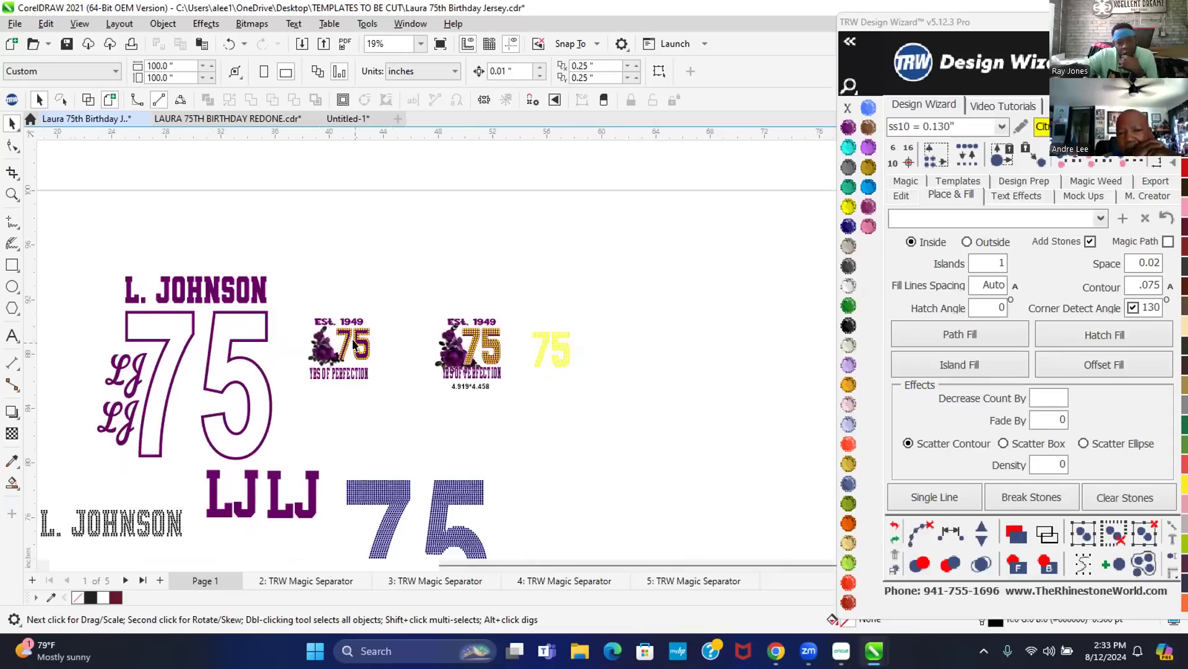
{"action": "scroll", "coordinate": [321, 342], "scroll_direction": "down", "scroll_amount": 1}
{"action": "scroll", "coordinate": [175, 356], "scroll_direction": "down", "scroll_amount": 3}
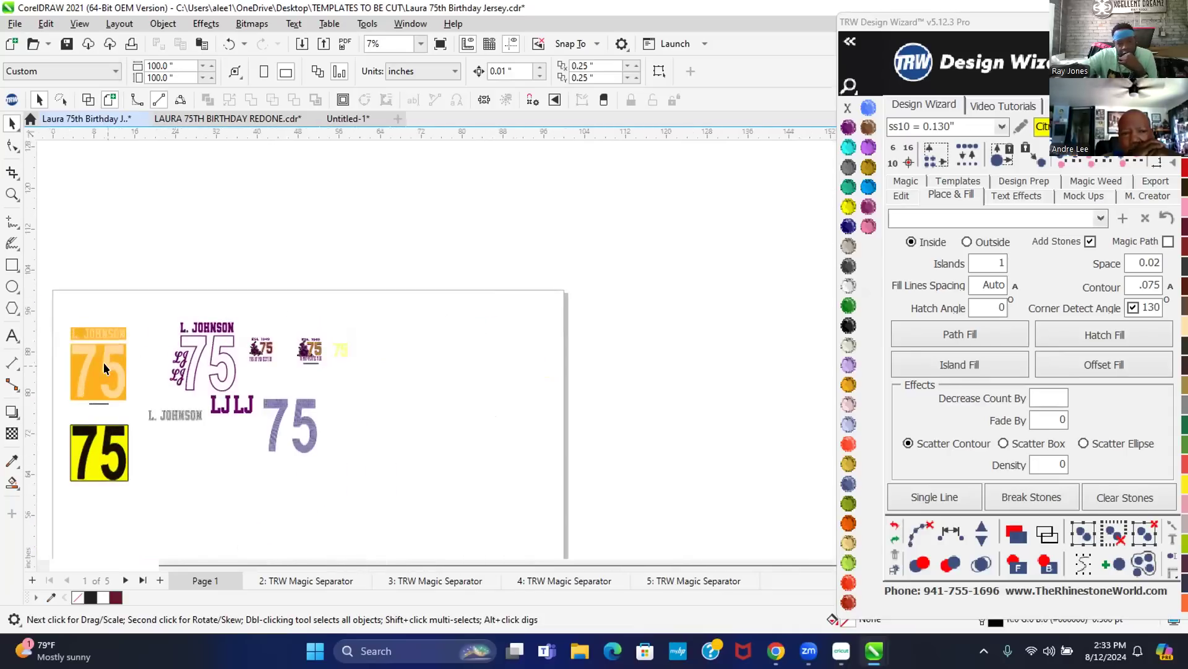
{"action": "scroll", "coordinate": [58, 373], "scroll_direction": "up", "scroll_amount": 4}
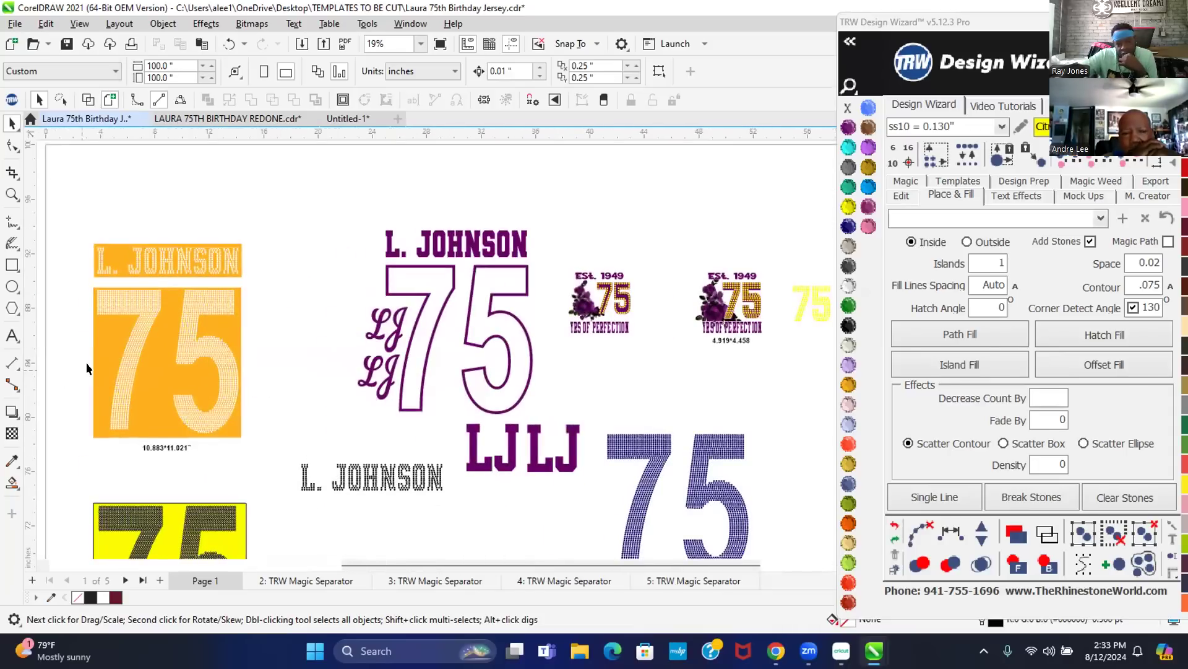
{"action": "scroll", "coordinate": [152, 350], "scroll_direction": "down", "scroll_amount": 1}
{"action": "scroll", "coordinate": [562, 317], "scroll_direction": "up", "scroll_amount": 4}
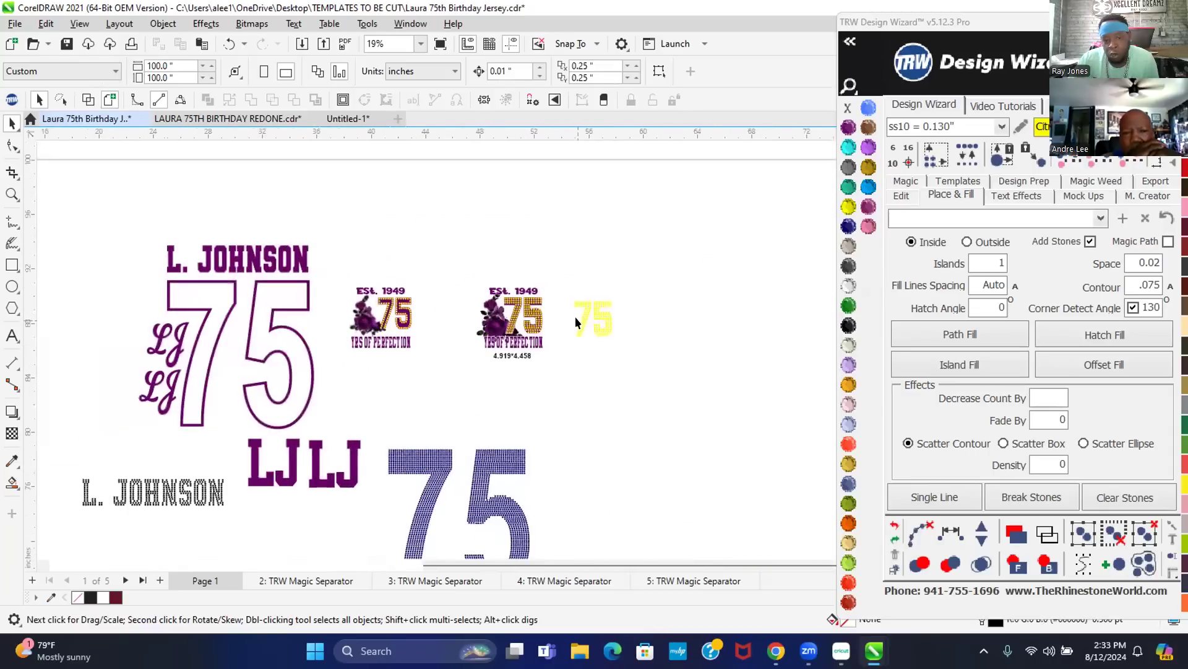
- Draw a roughly 3.485 × 3.092 in rectangle around the yellow stone-only 75 and fill it emerald green
{"action": "left_click", "coordinate": [13, 264]}
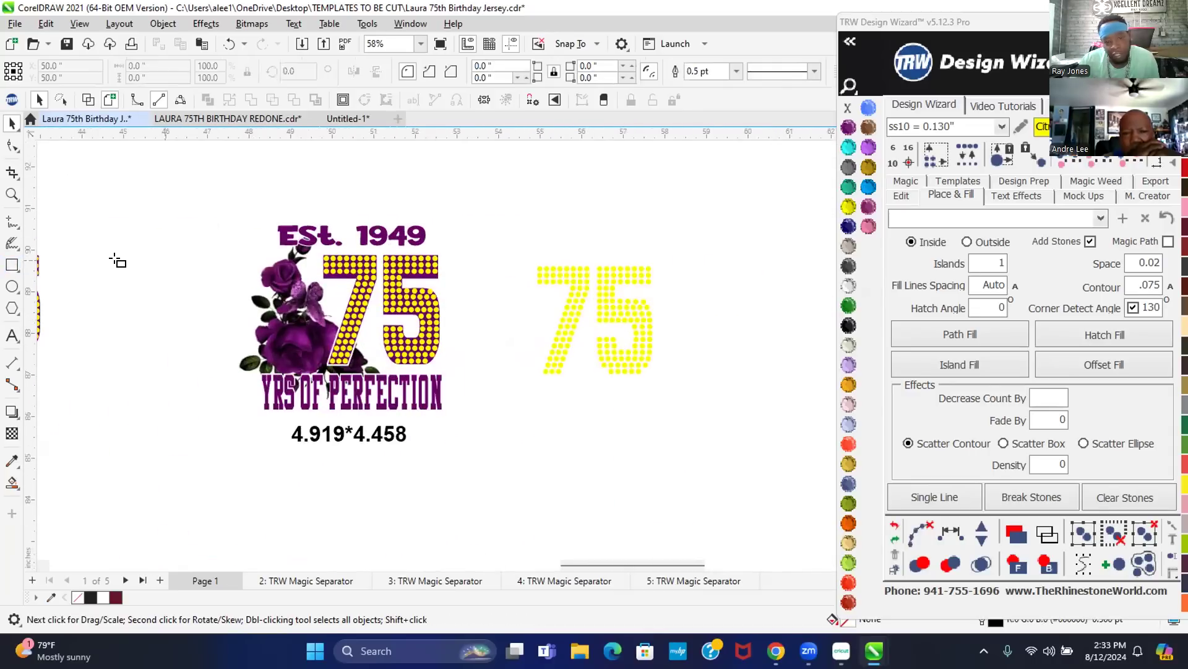
{"action": "left_click_drag", "start_coordinate": [525, 254], "coordinate": [661, 378]}
{"action": "scroll", "coordinate": [674, 338], "scroll_direction": "up", "scroll_amount": 1}
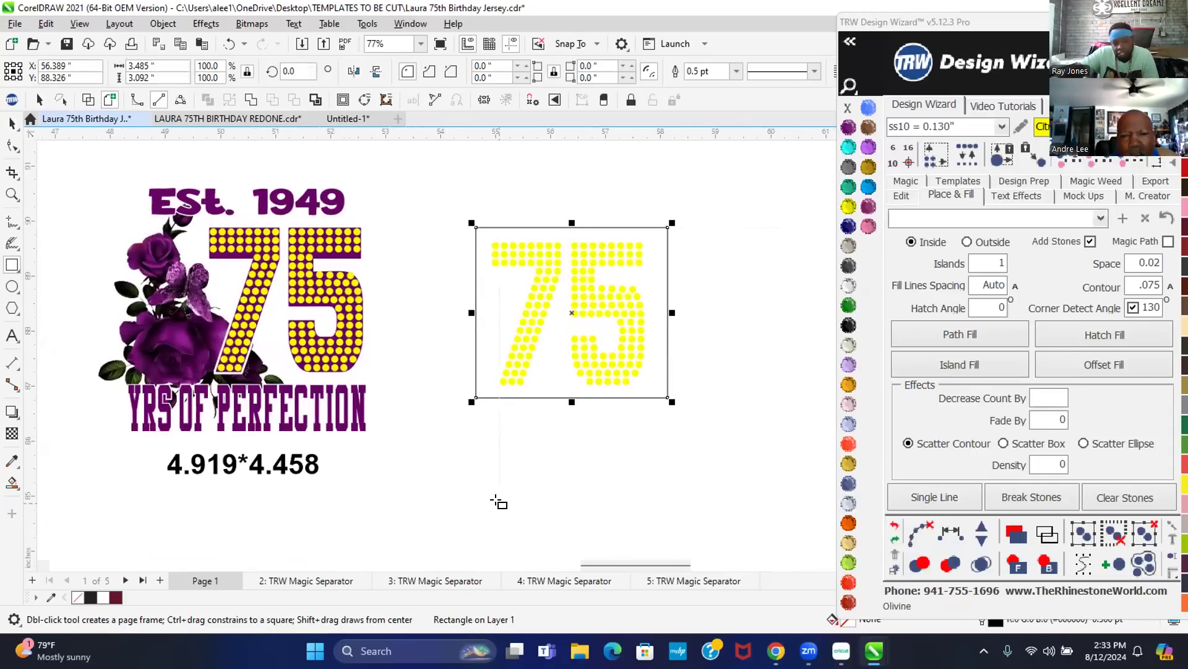
{"action": "left_click", "coordinate": [11, 120]}
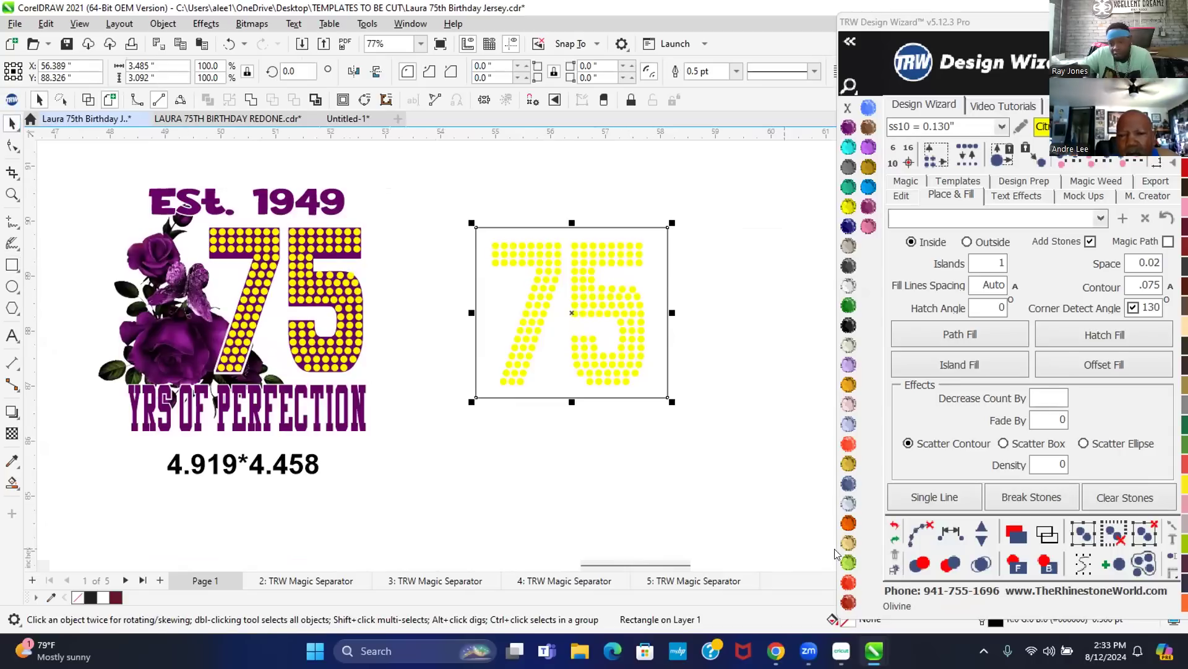
{"action": "left_click", "coordinate": [848, 317]}
- Send the green rectangle to the back, then combine and break apart the 75's stones
{"action": "left_click", "coordinate": [1016, 534]}
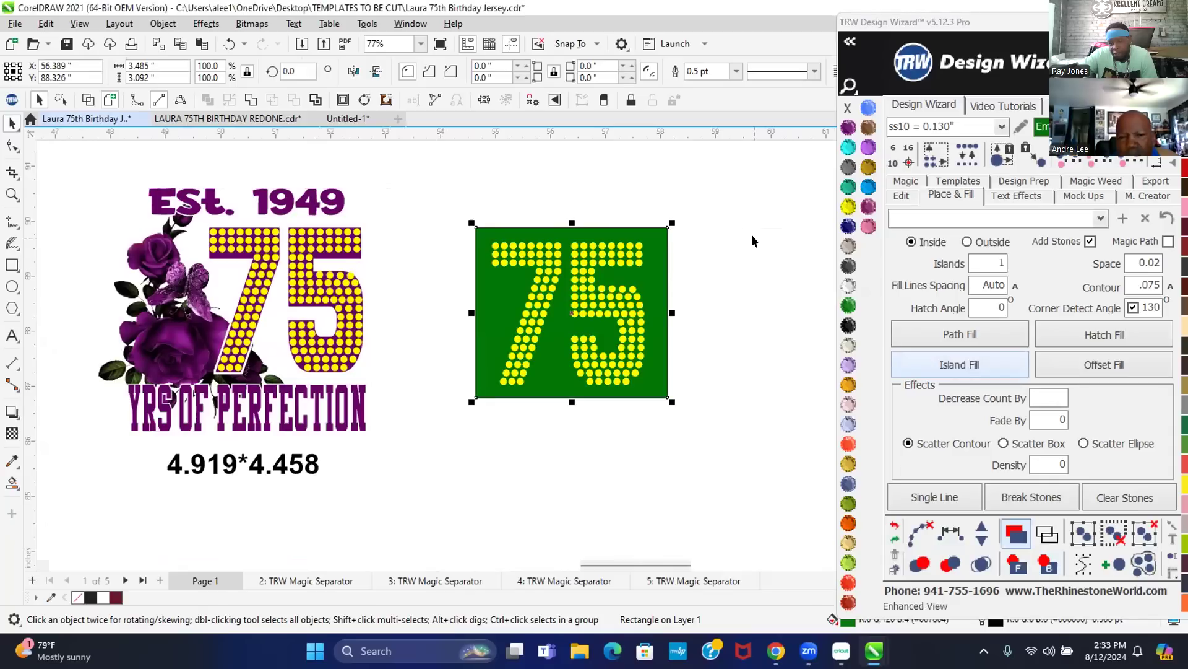
{"action": "left_click", "coordinate": [612, 305]}
{"action": "left_click_drag", "start_coordinate": [482, 198], "coordinate": [660, 443]}
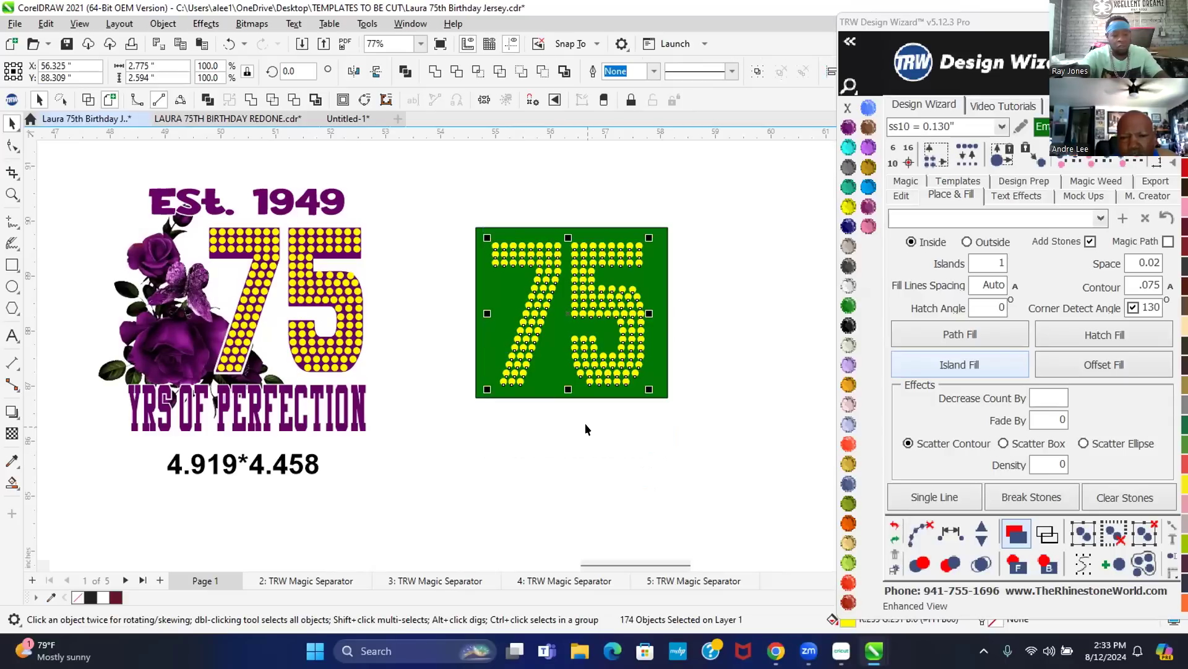
{"action": "key", "text": "ctrl+l"}
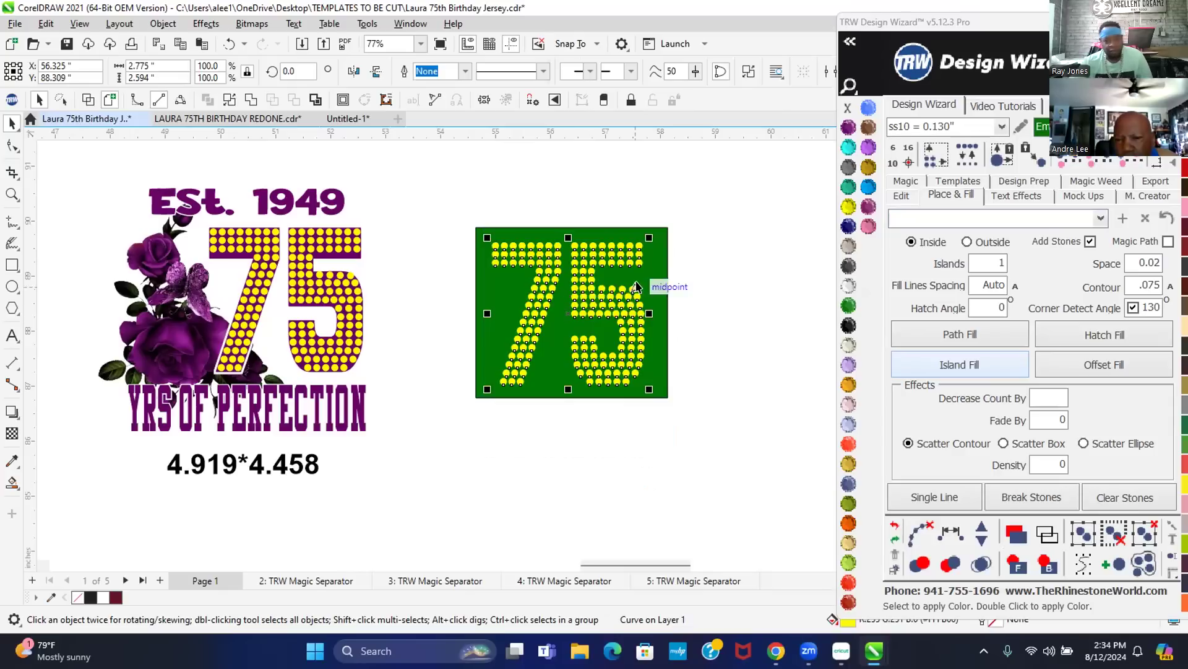
{"action": "right_click", "coordinate": [597, 297]}
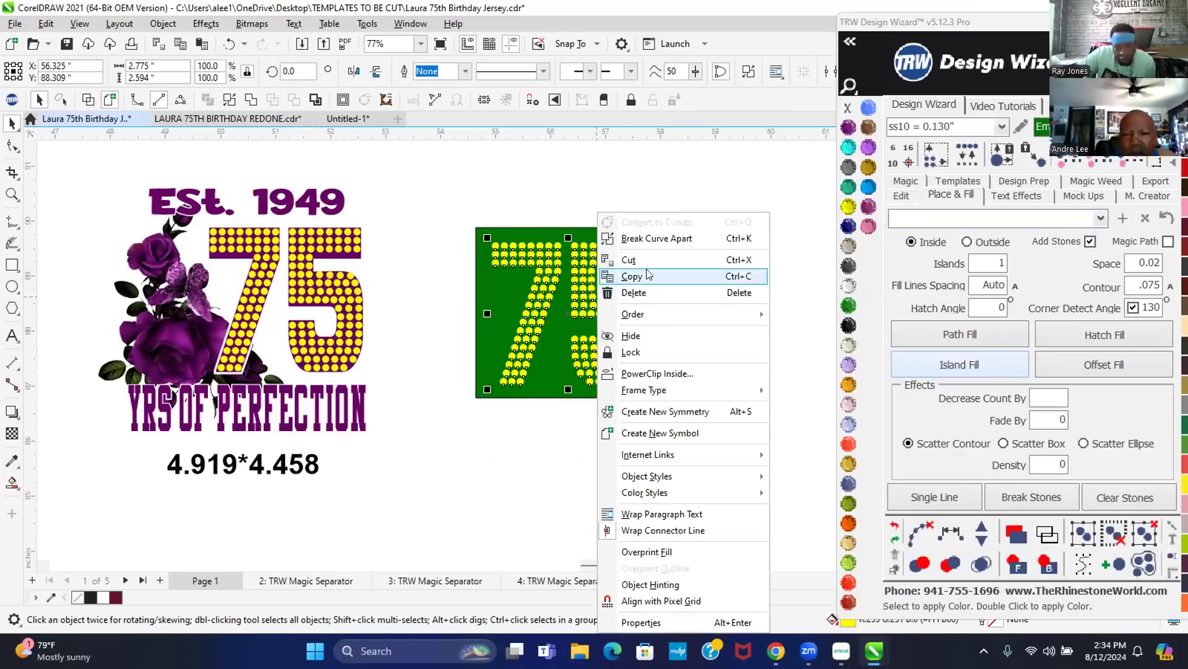
{"action": "left_click", "coordinate": [657, 239]}
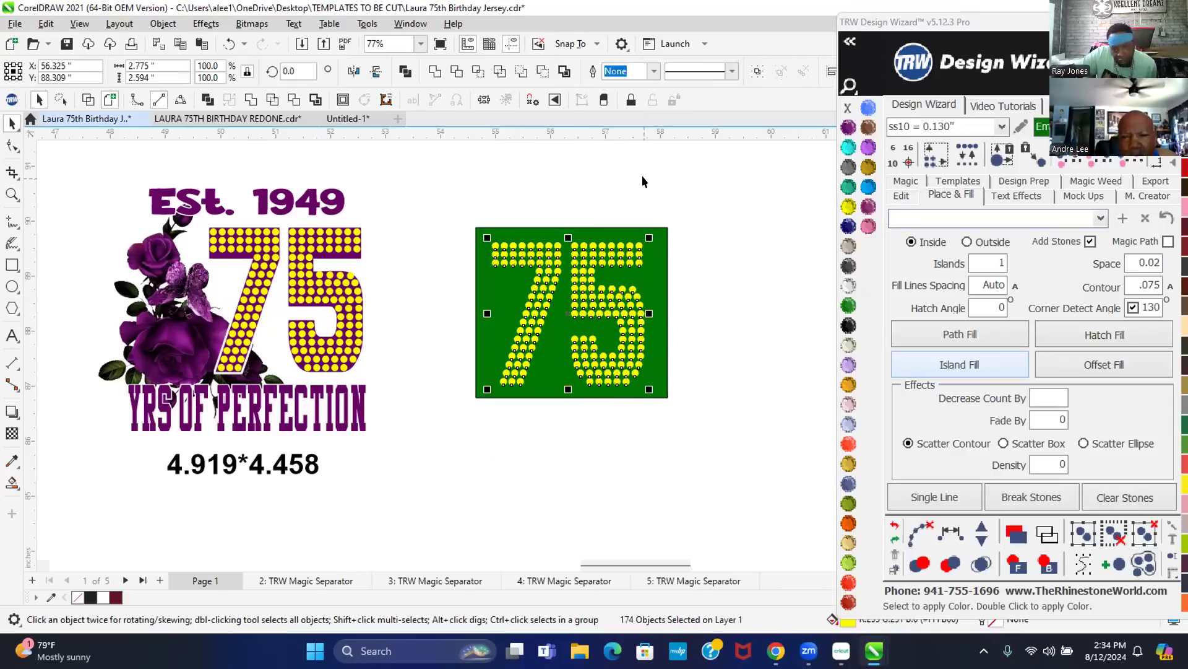
{"action": "left_click", "coordinate": [641, 175]}
- Combine the 75's stones into one curve and add the green rectangle to the selection
{"action": "left_click_drag", "start_coordinate": [481, 186], "coordinate": [660, 434]}
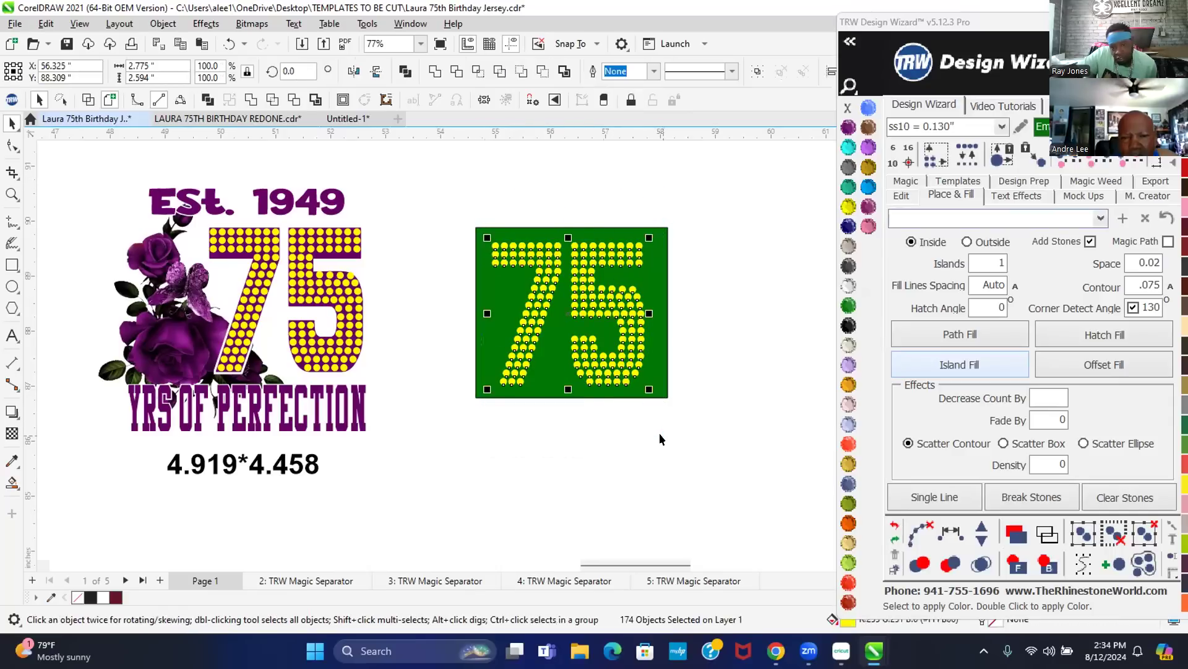
{"action": "right_click", "coordinate": [620, 296]}
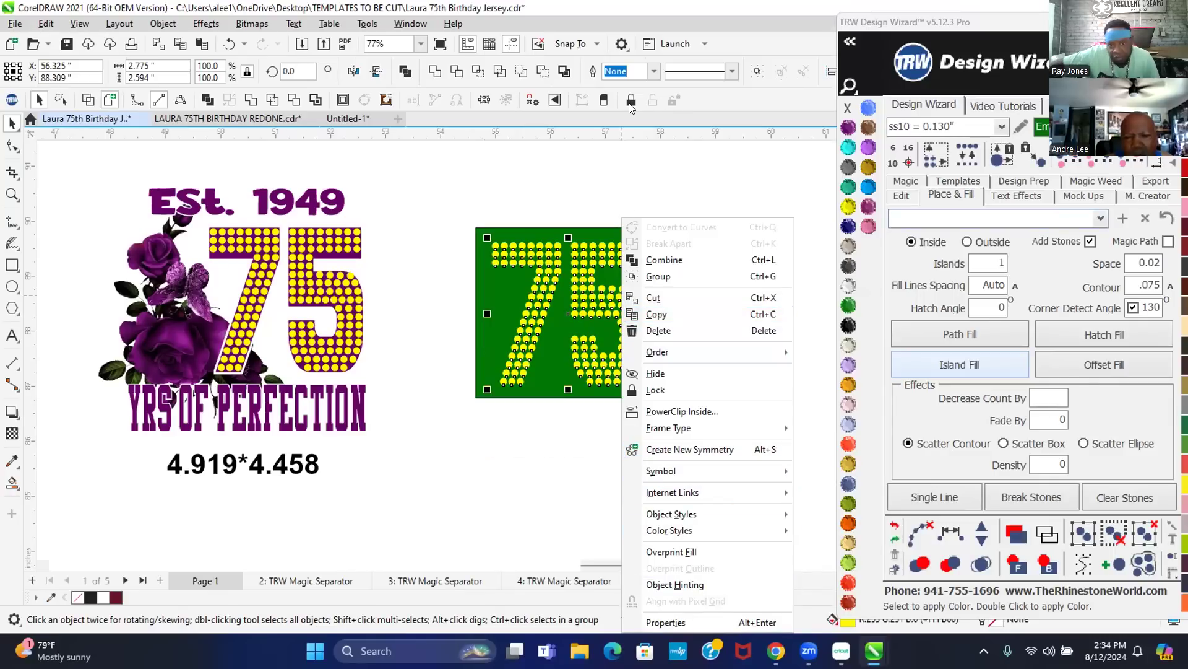
{"action": "mouse_move", "coordinate": [650, 533]}
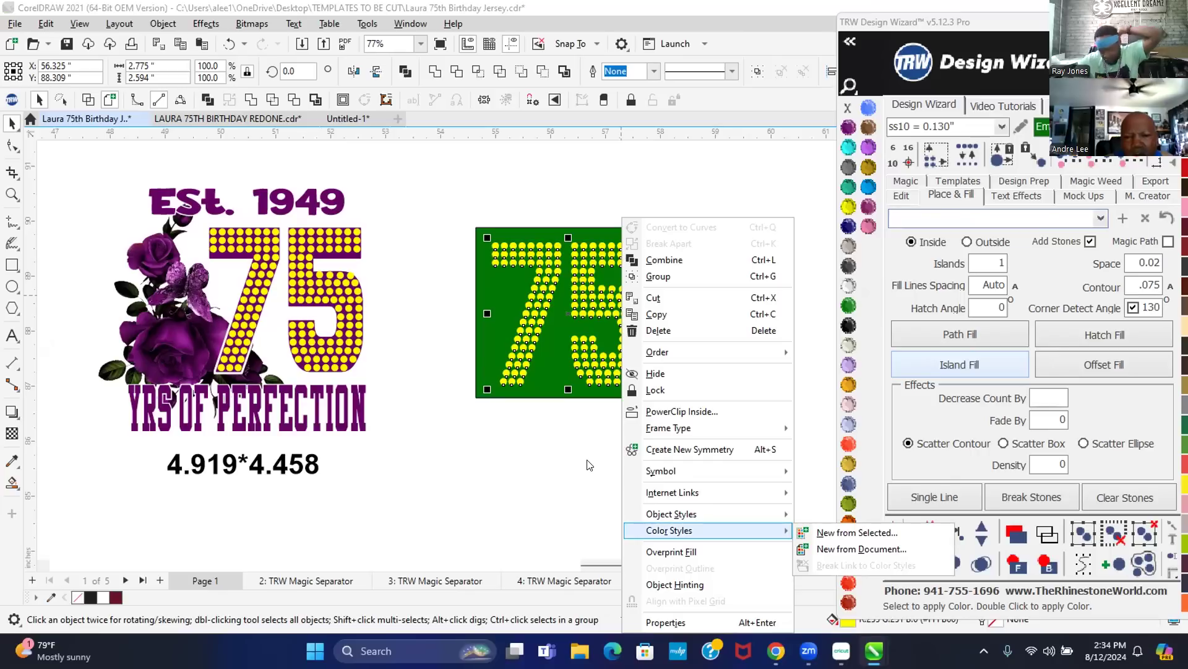
{"action": "left_click", "coordinate": [749, 29]}
{"action": "key", "text": "alt+l"}
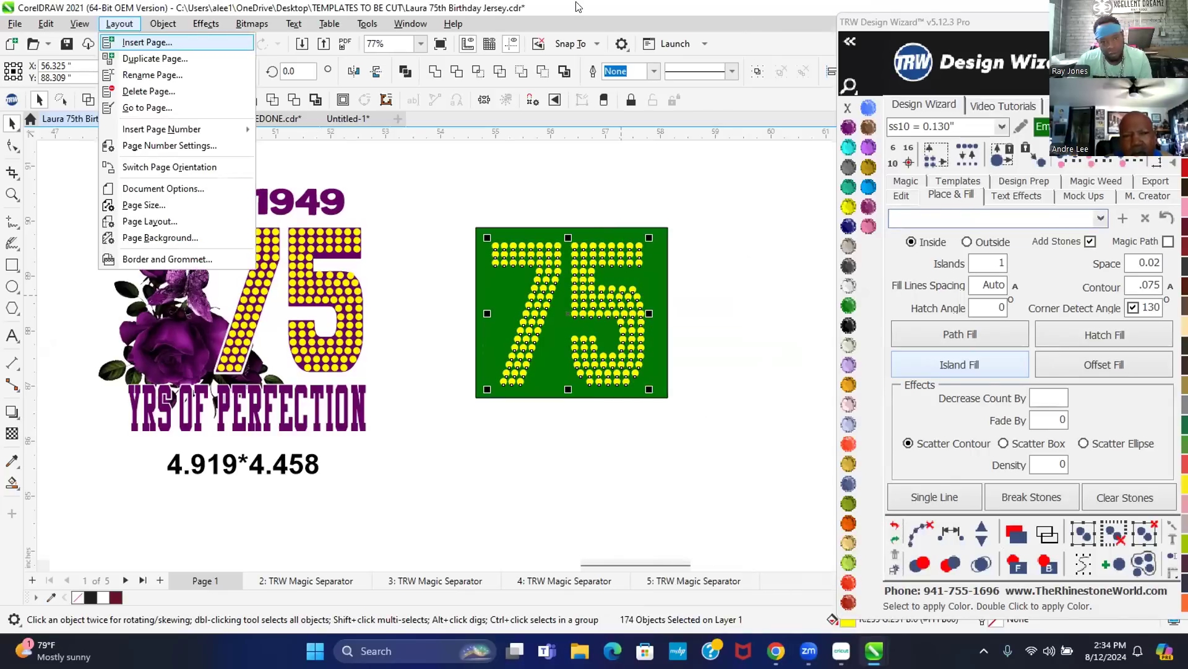
{"action": "key", "text": "Escape"}
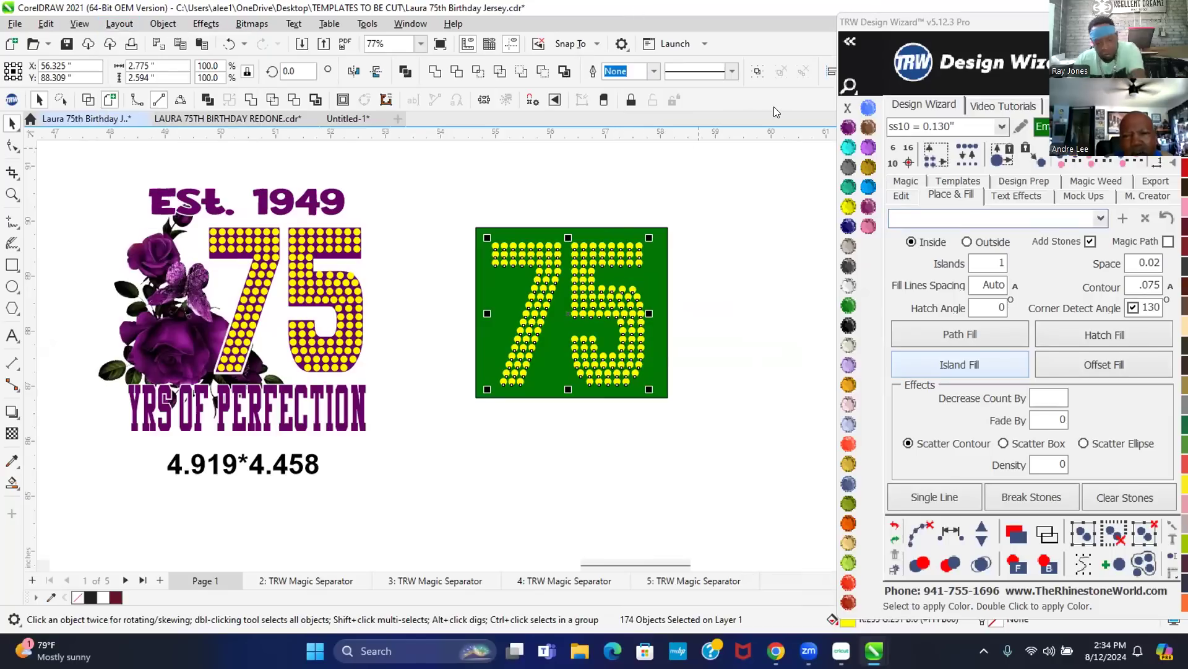
{"action": "key", "text": "alt+l"}
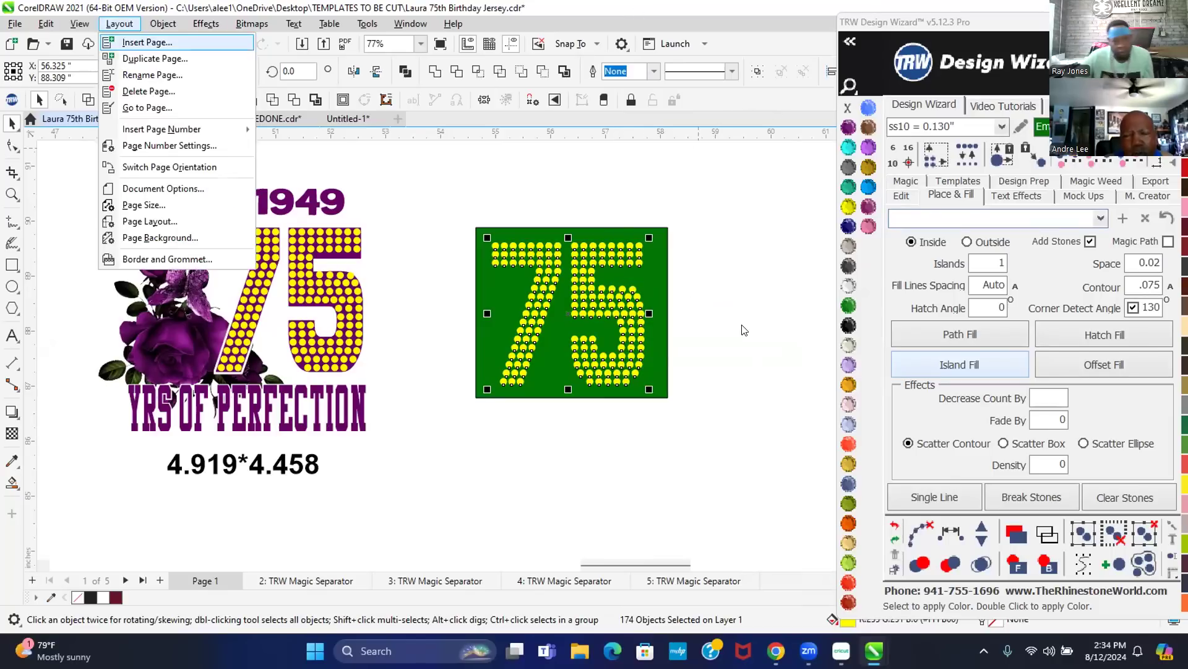
{"action": "left_click", "coordinate": [740, 322]}
{"action": "left_click_drag", "start_coordinate": [482, 197], "coordinate": [651, 422]}
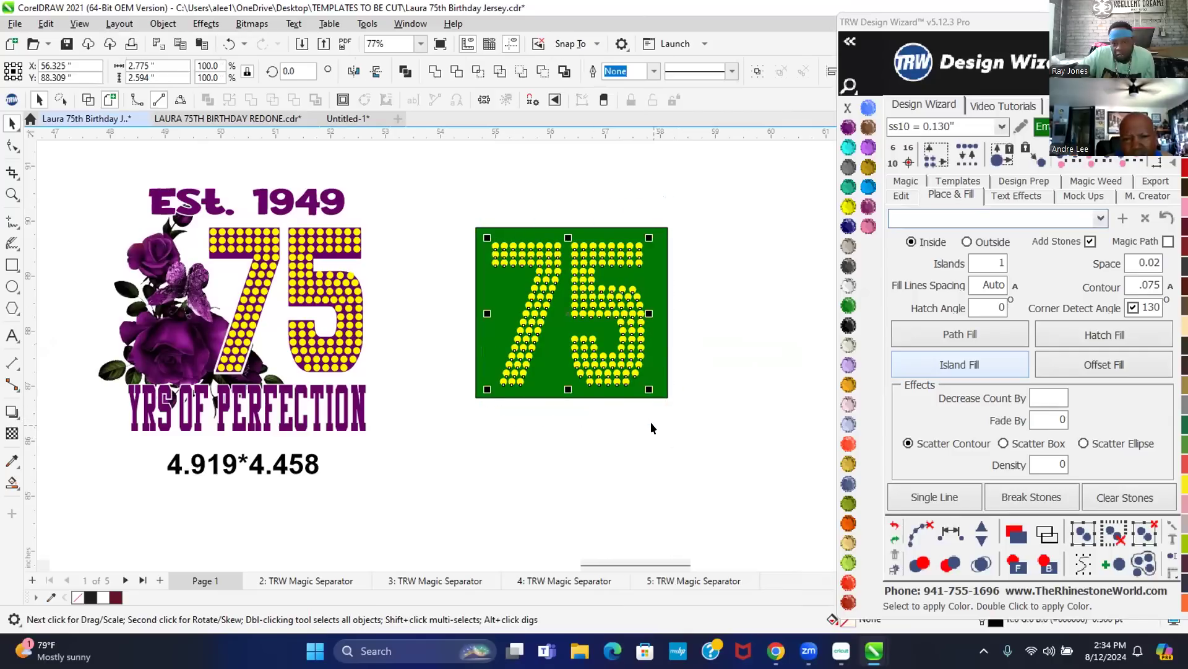
{"action": "right_click", "coordinate": [615, 293]}
{"action": "left_click", "coordinate": [656, 260]}
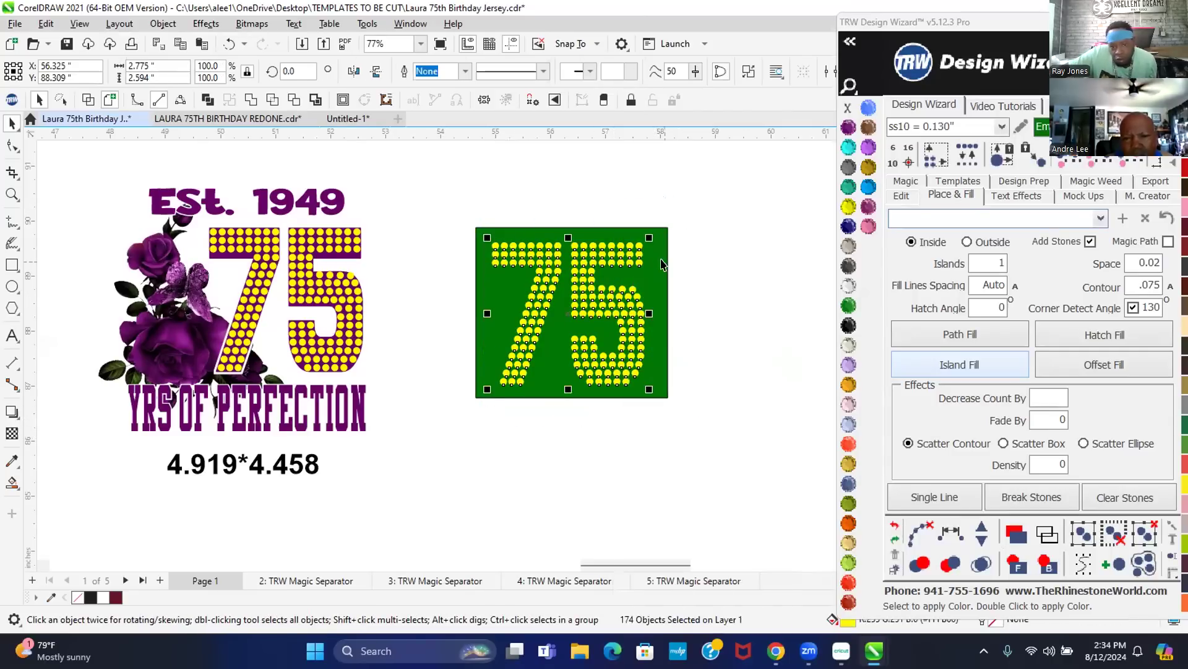
{"action": "left_click", "coordinate": [647, 312], "text": "shift"}
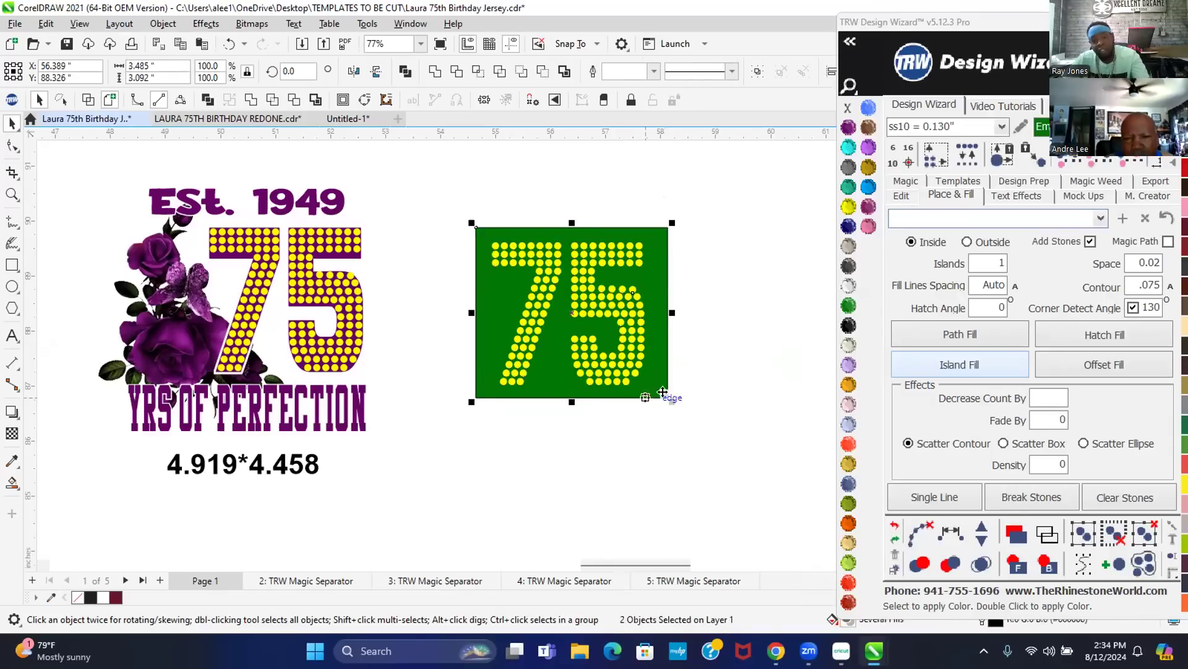
{"action": "left_click", "coordinate": [293, 101]}
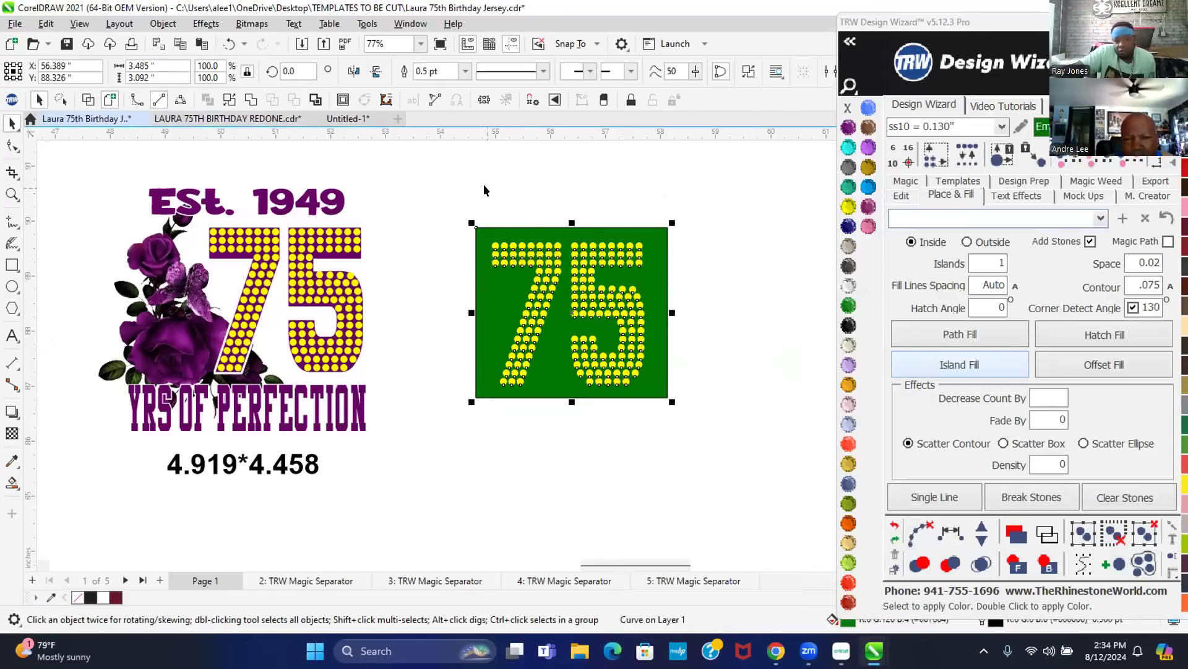
{"action": "left_click", "coordinate": [673, 188]}
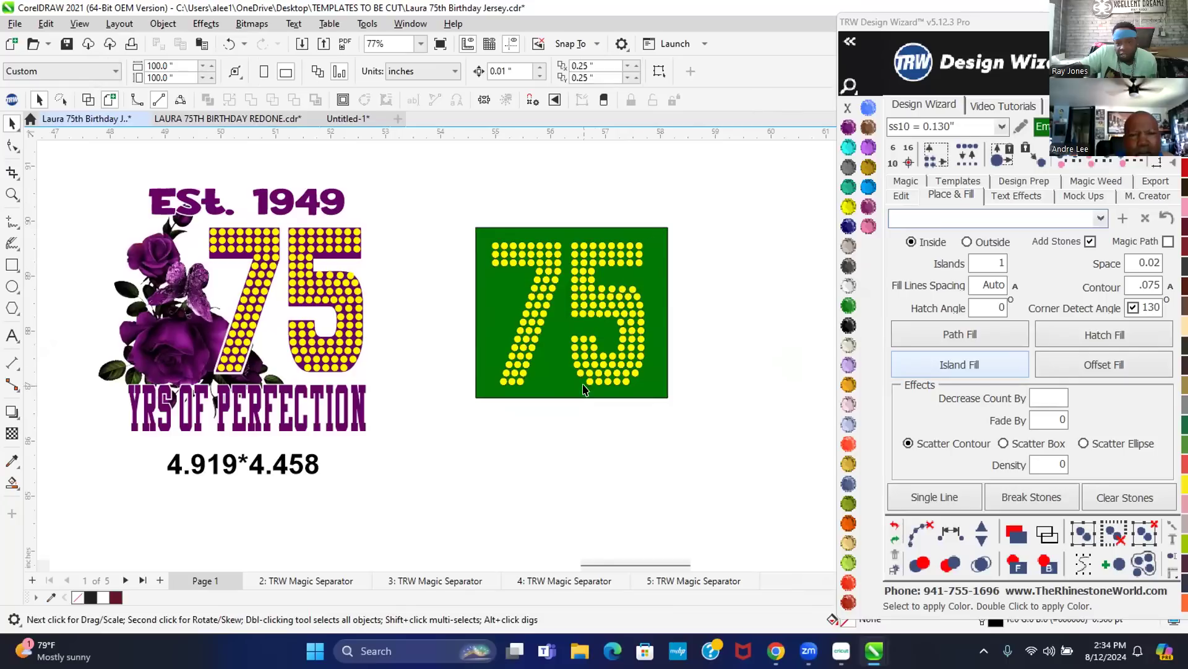
{"action": "left_click_drag", "start_coordinate": [280, 466], "coordinate": [614, 436]}
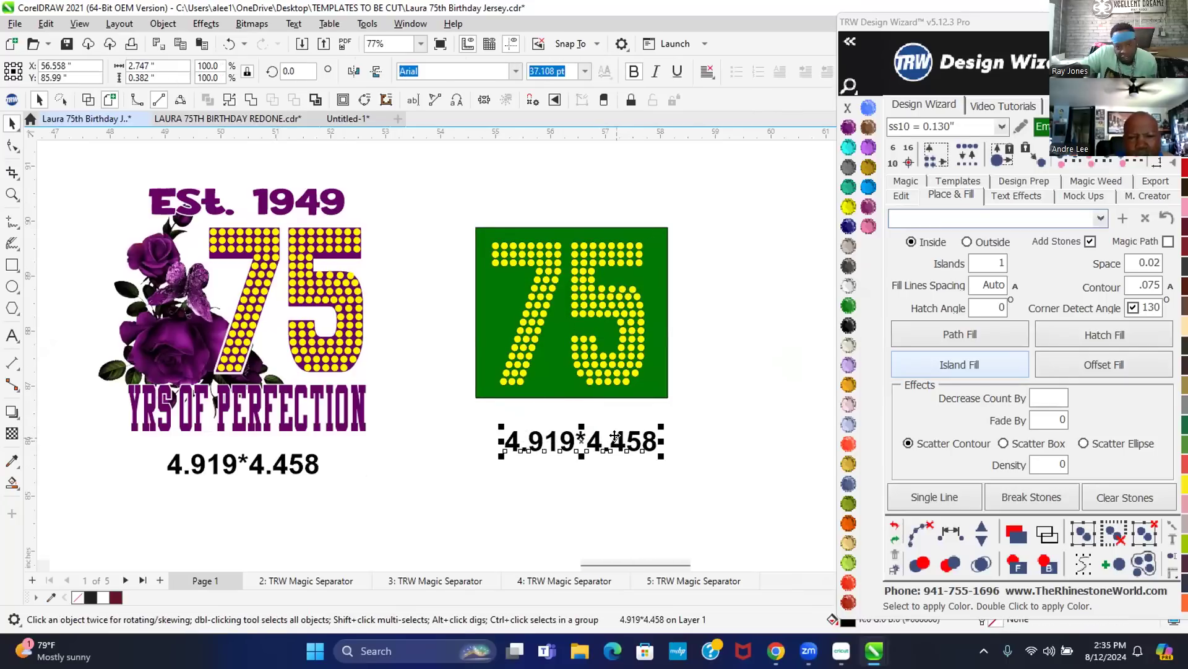
{"action": "left_click", "coordinate": [588, 304]}
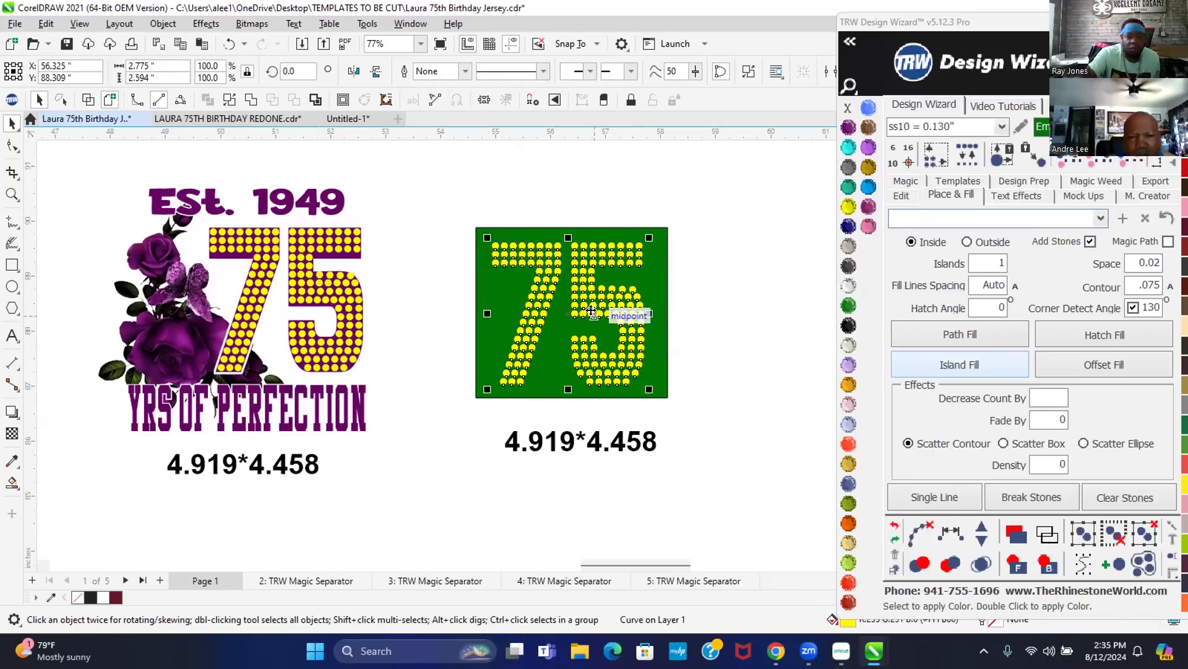
{"action": "key", "text": "Escape"}
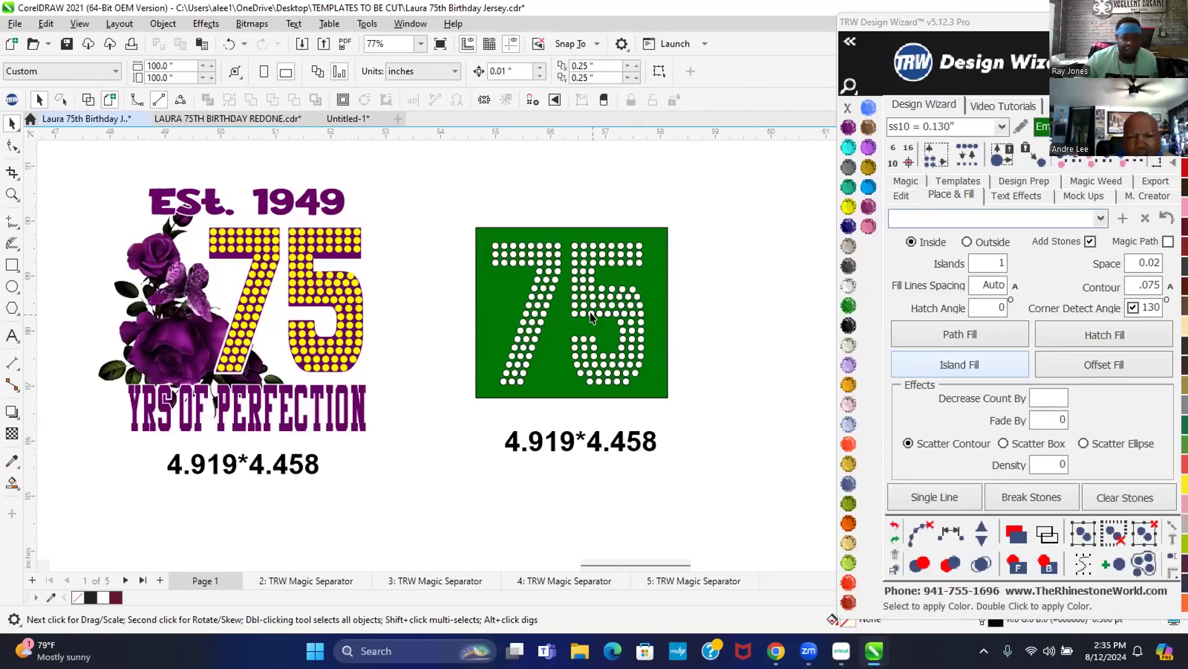
{"action": "left_click_drag", "start_coordinate": [444, 198], "coordinate": [698, 416]}
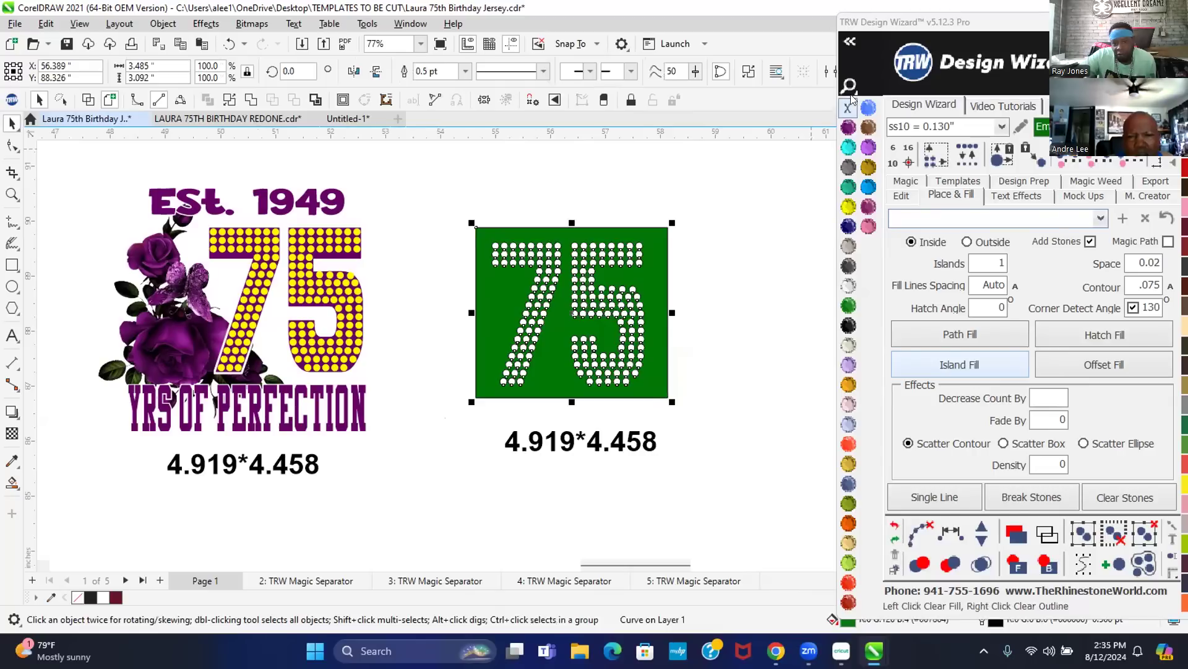
{"action": "key", "text": "Escape"}
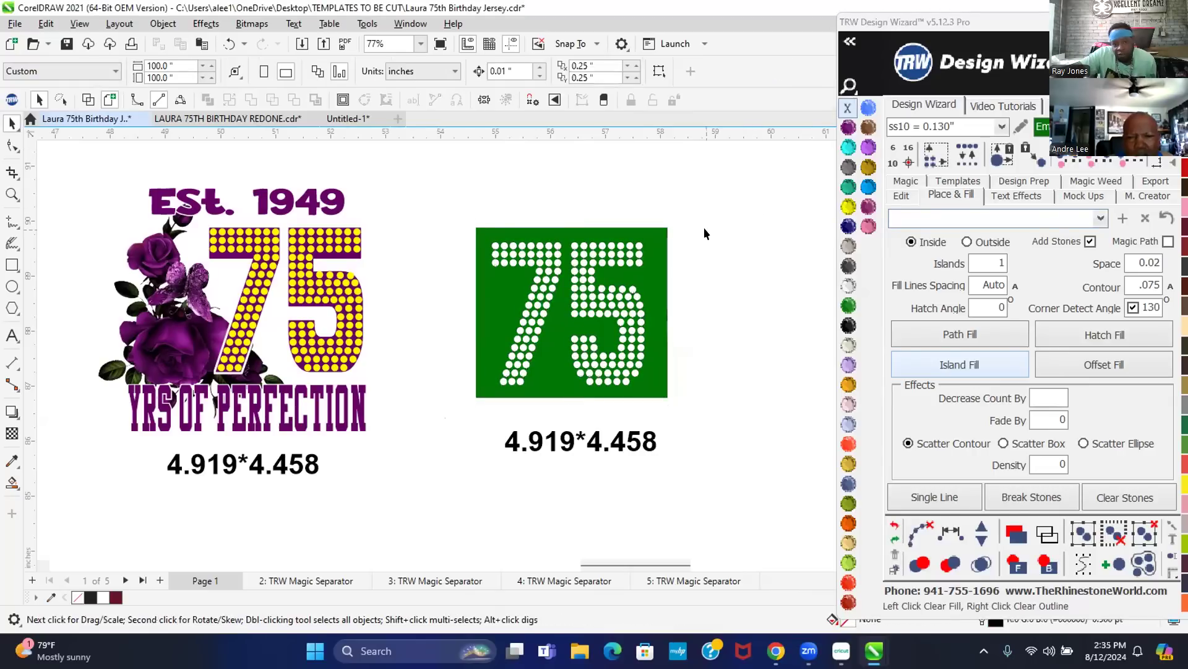
{"action": "left_click", "coordinate": [634, 272]}
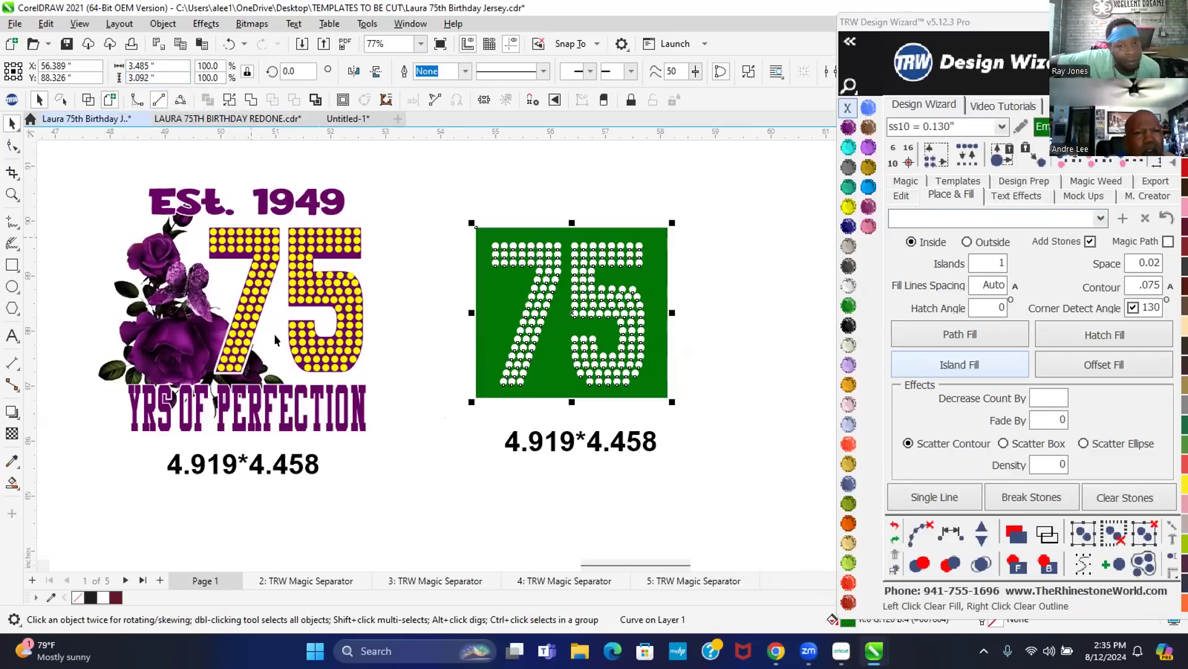
- Change the size label's width value to 3.485 and check the green copy's height
{"action": "double_click", "coordinate": [567, 443]}
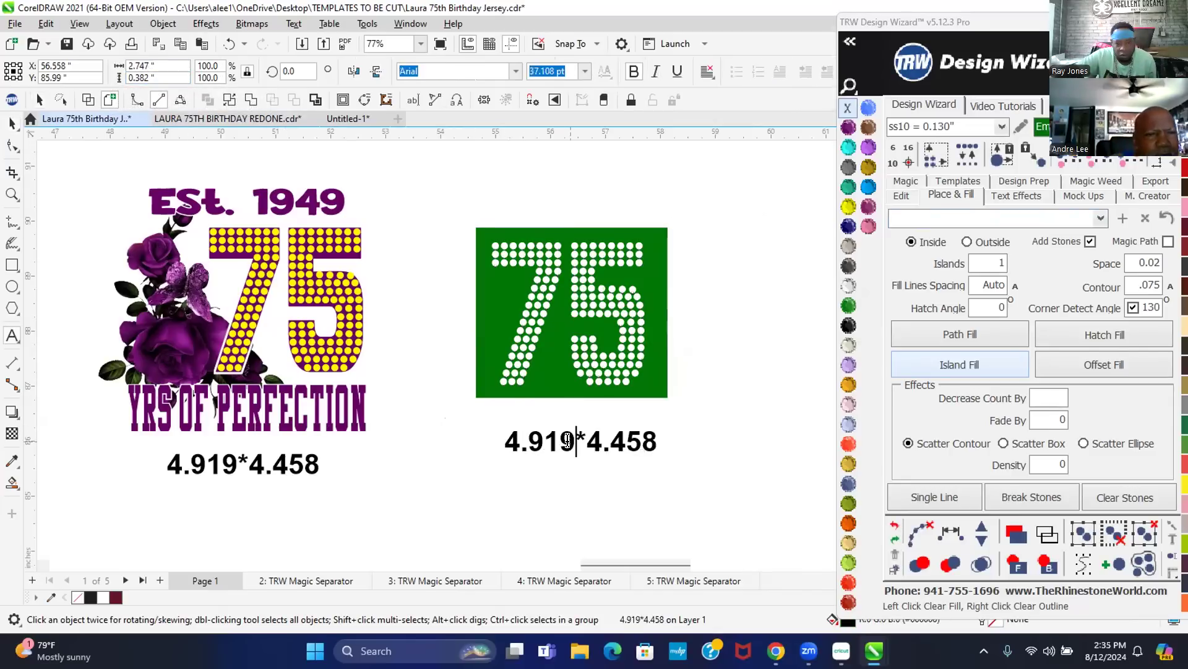
{"action": "key", "text": "BackSpace"}
{"action": "key", "text": "BackSpace"}
{"action": "key", "text": "BackSpace"}
{"action": "key", "text": "BackSpace"}
{"action": "key", "text": "BackSpace"}
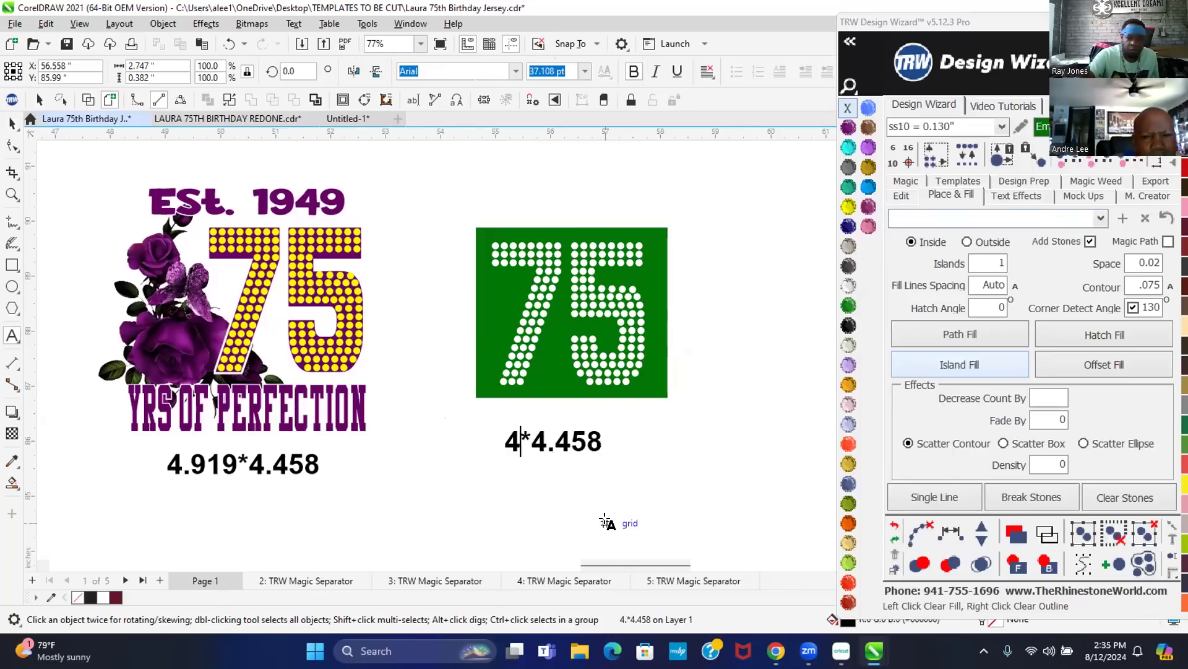
{"action": "type", "text": "3.485"}
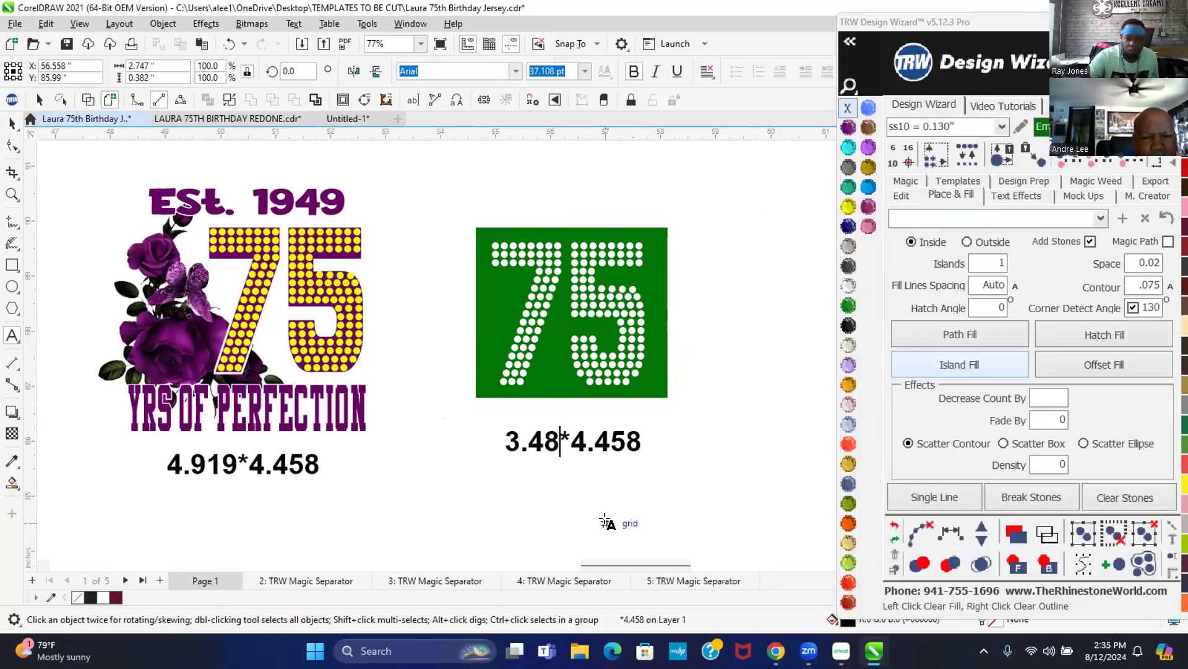
{"action": "double_click", "coordinate": [648, 437]}
{"action": "key", "text": "Escape"}
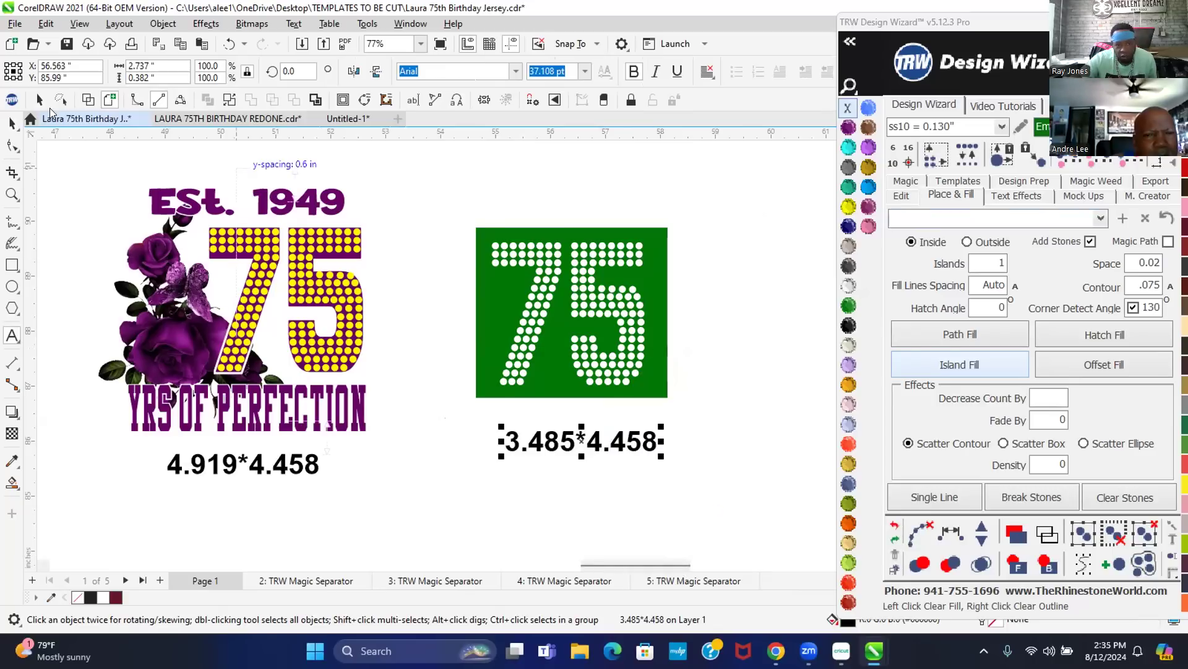
{"action": "left_click", "coordinate": [10, 124]}
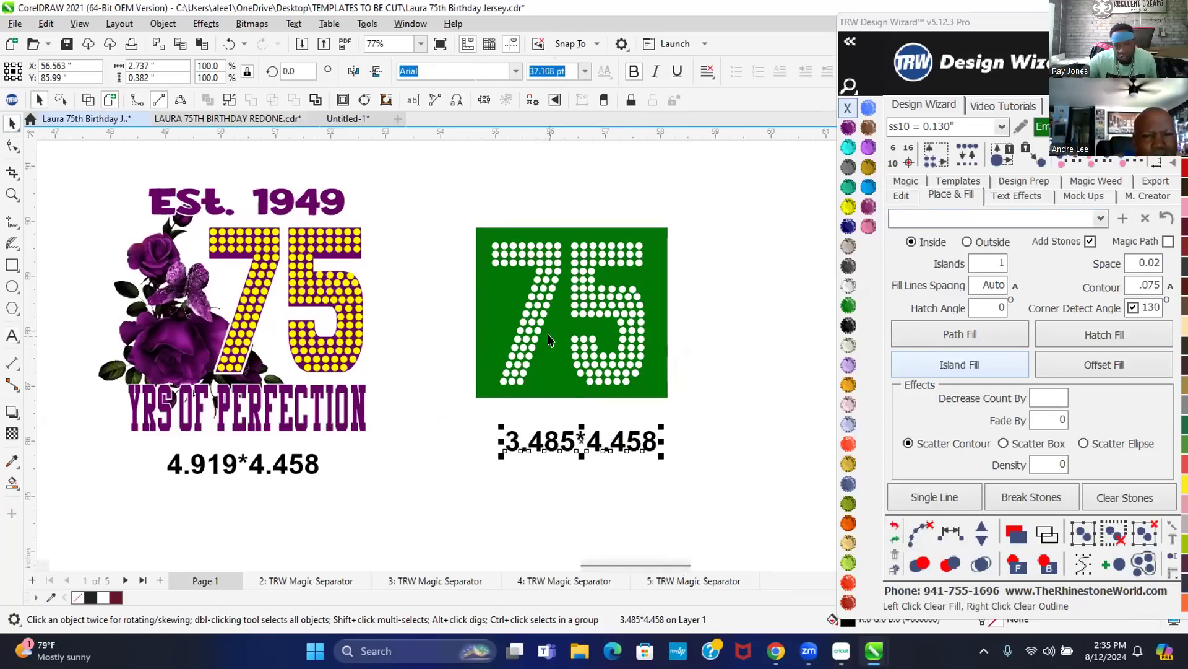
{"action": "left_click", "coordinate": [546, 334]}
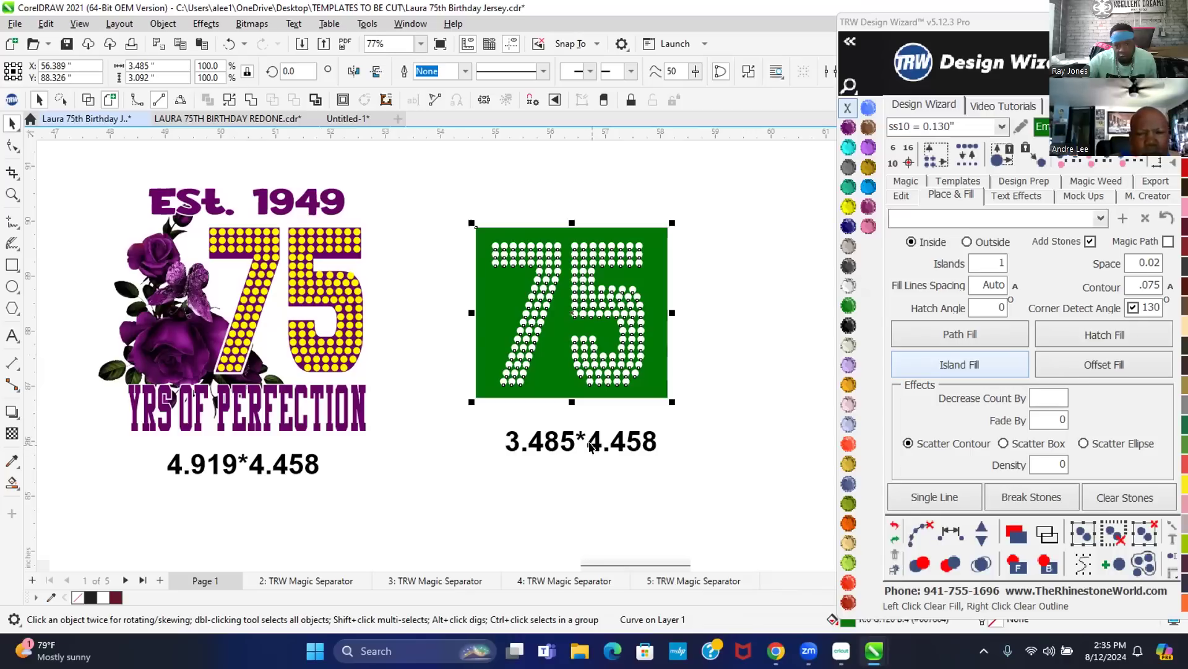
- Replace the label's height with 3.092" so it reads 3.485*3.092"
{"action": "double_click", "coordinate": [622, 447]}
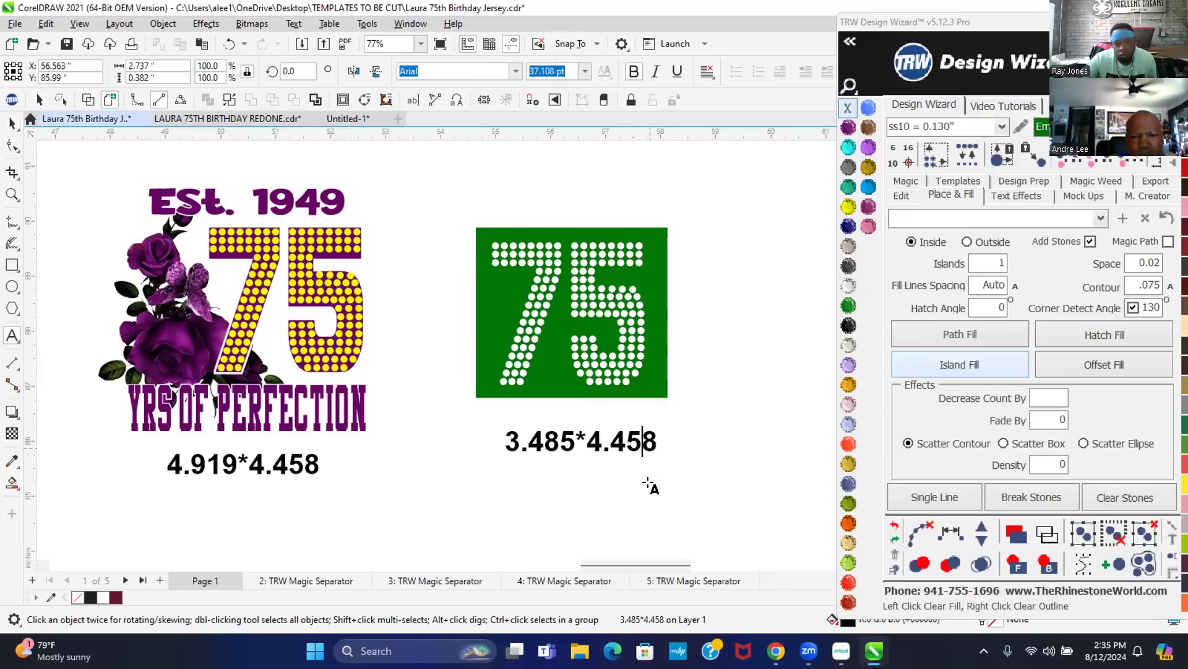
{"action": "key", "text": "Delete"}
{"action": "key", "text": "BackSpace"}
{"action": "key", "text": "BackSpace"}
{"action": "key", "text": "BackSpace"}
{"action": "key", "text": "BackSpace"}
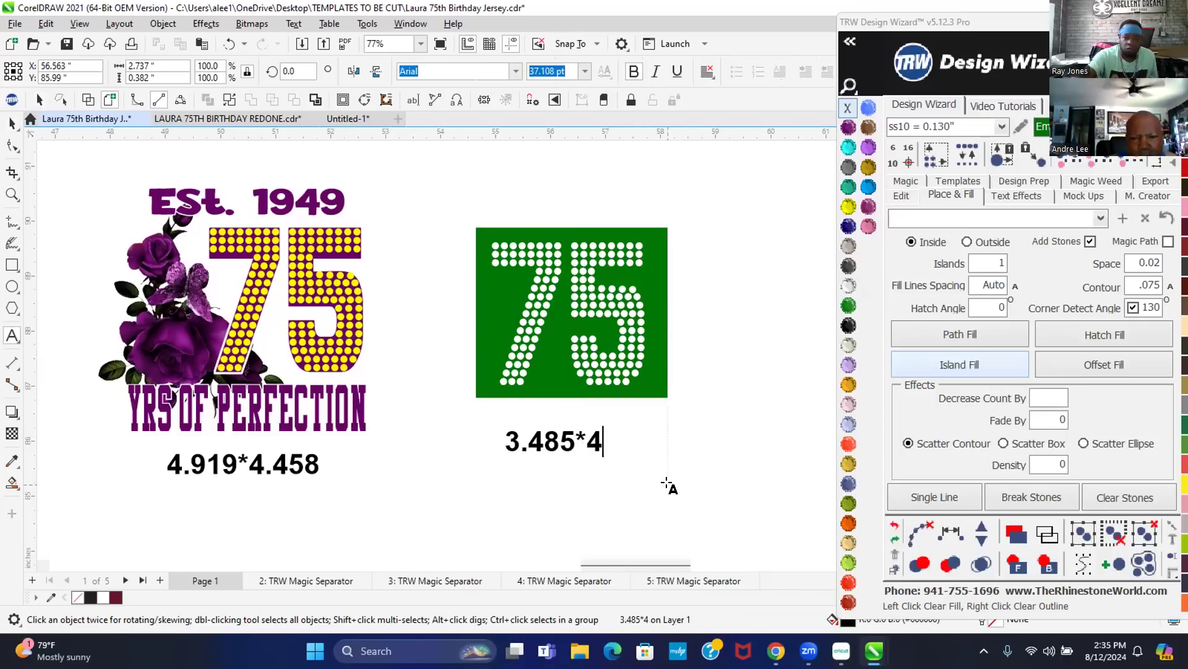
{"action": "type", "text": "3."}
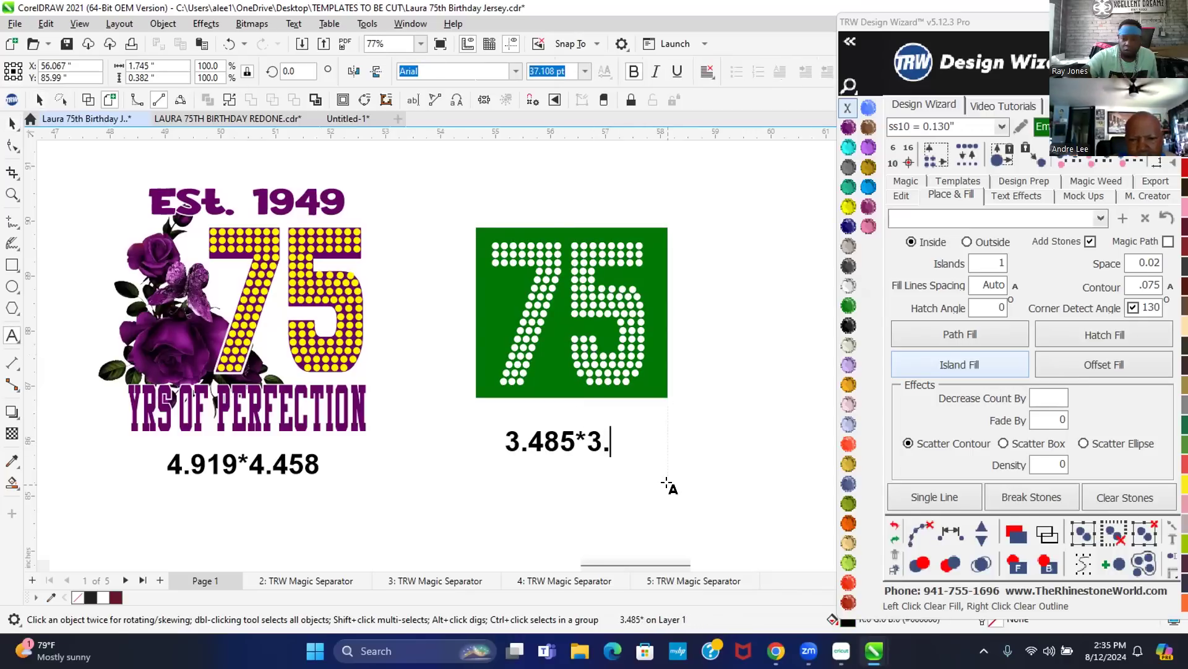
{"action": "type", "text": "092\""}
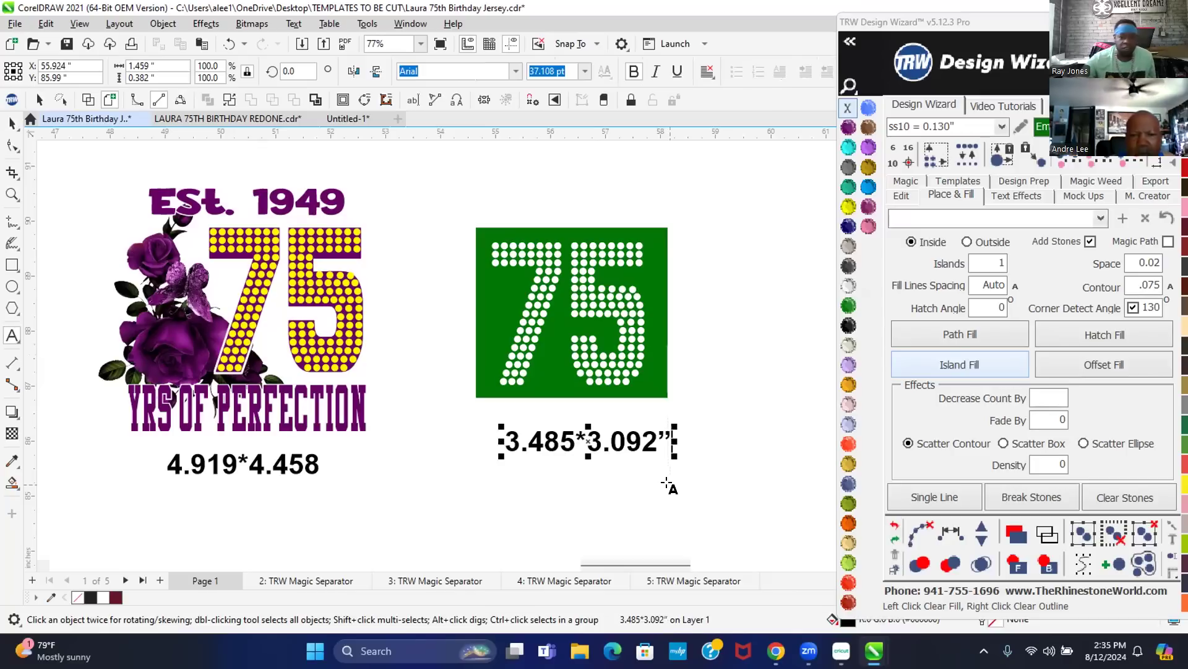
{"action": "left_click", "coordinate": [5, 124]}
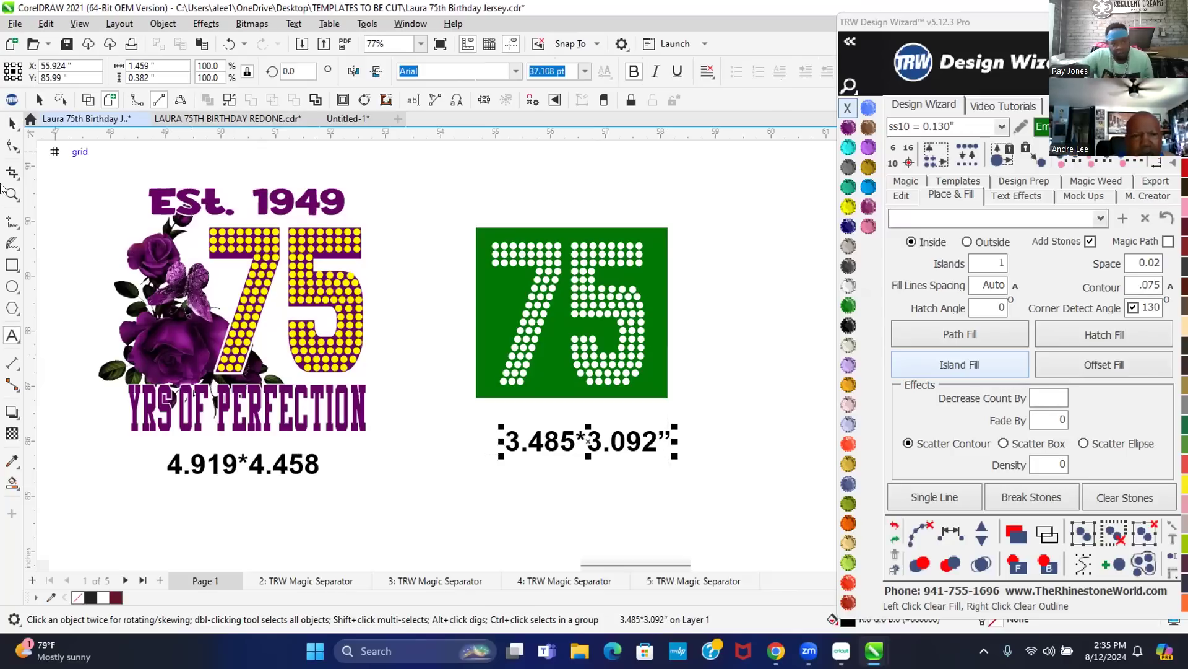
- Centre the size label under the green 75 copy and move it up just beneath it
{"action": "left_click", "coordinate": [40, 99]}
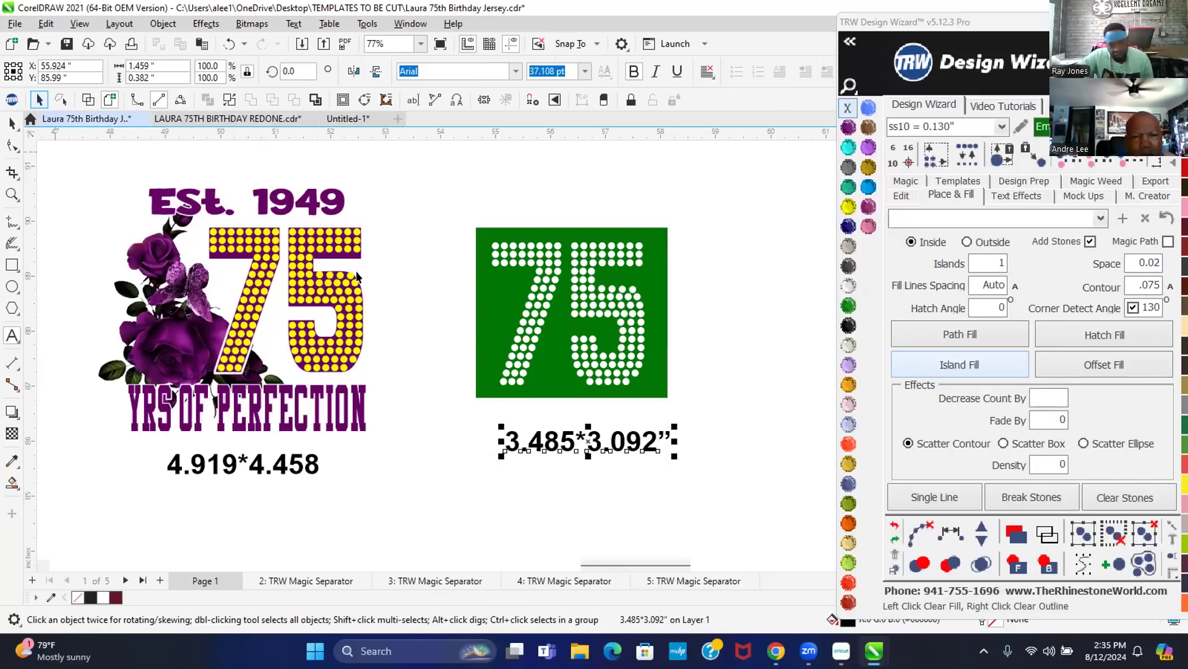
{"action": "left_click", "coordinate": [548, 344], "text": "shift"}
{"action": "key", "text": "c"}
{"action": "left_click", "coordinate": [712, 347]}
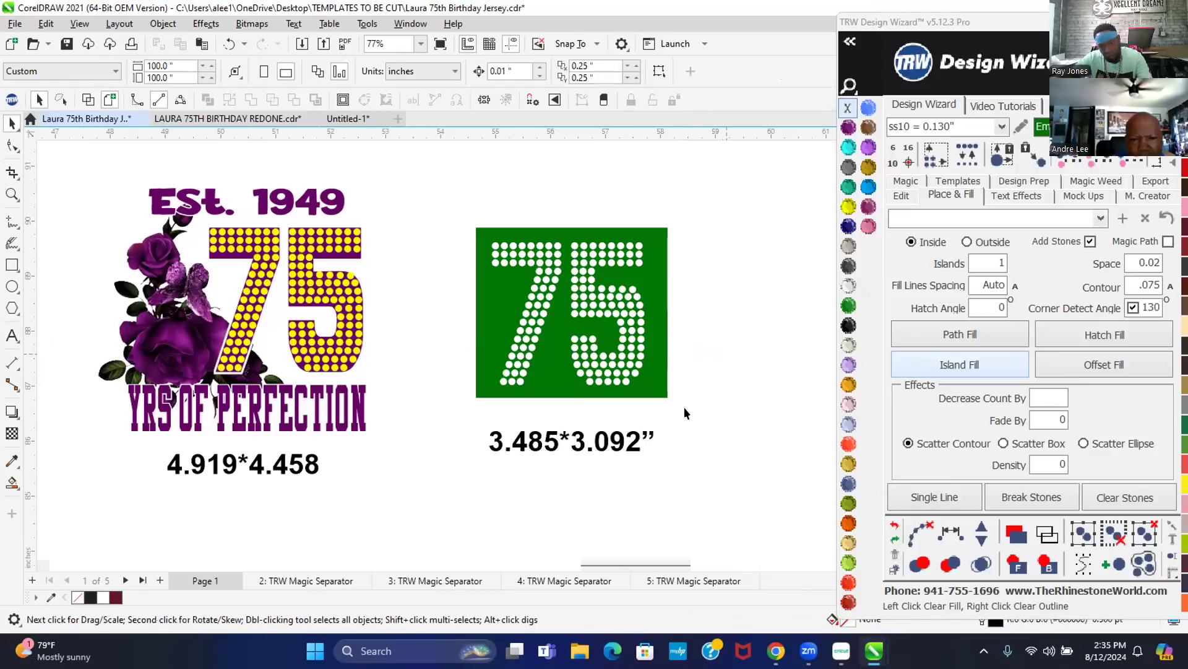
{"action": "left_click_drag", "start_coordinate": [581, 443], "coordinate": [572, 424]}
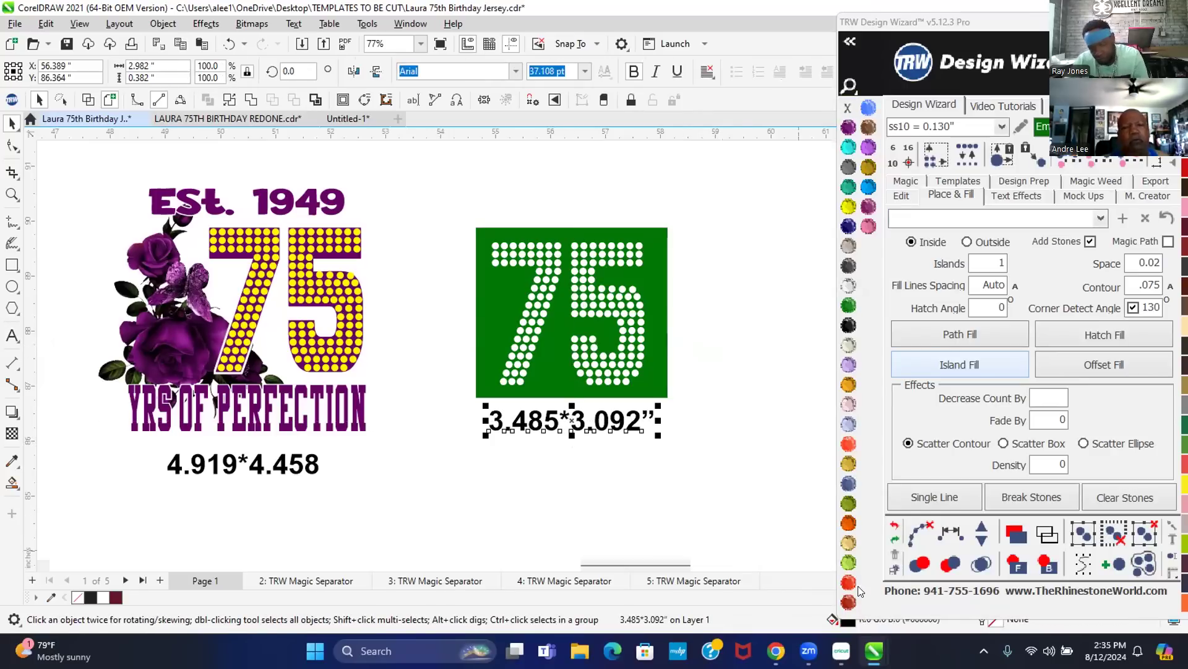
{"action": "left_click", "coordinate": [681, 481]}
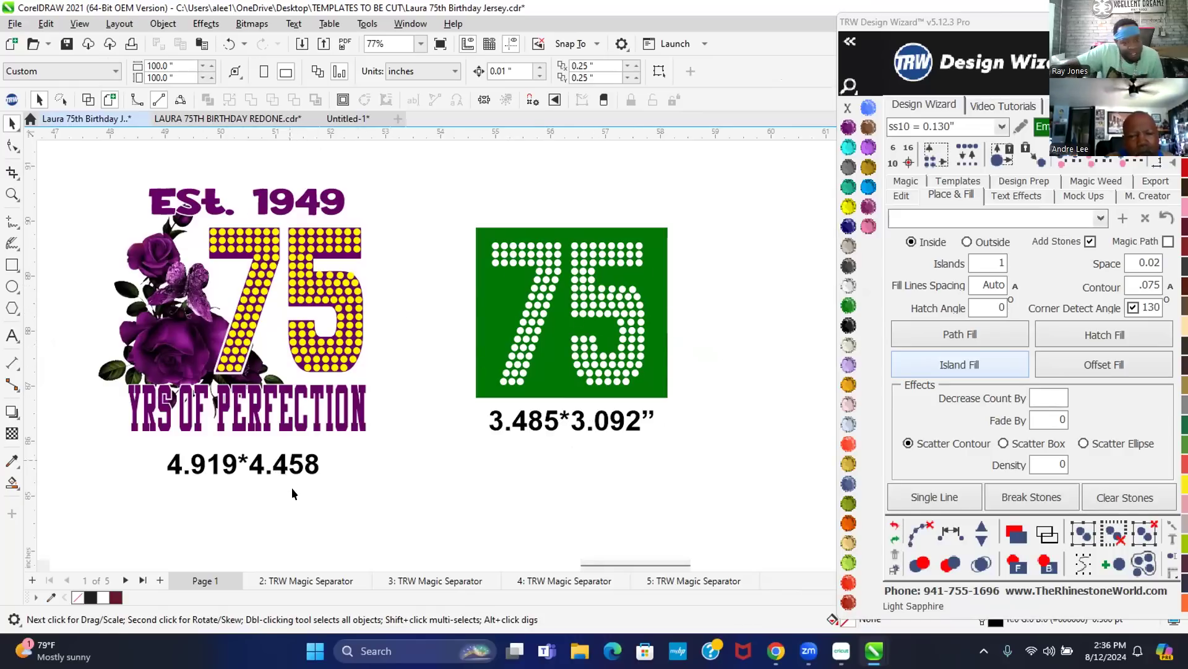
{"action": "scroll", "coordinate": [414, 346], "scroll_direction": "down", "scroll_amount": 4}
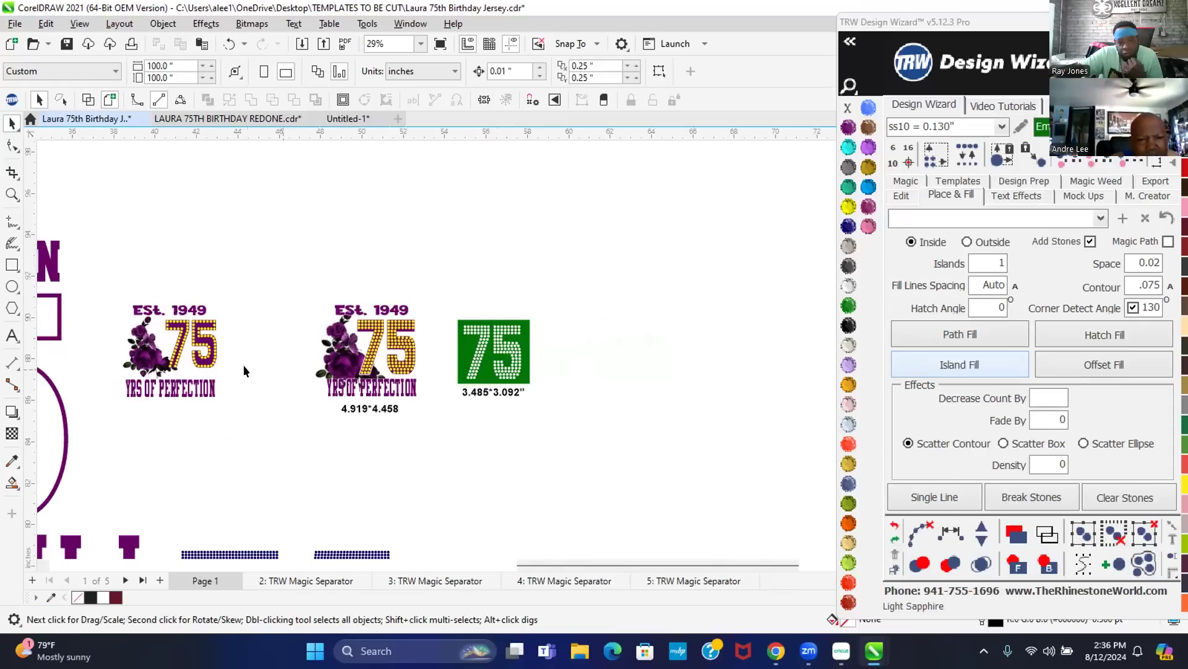
{"action": "scroll", "coordinate": [298, 387], "scroll_direction": "up", "scroll_amount": 1}
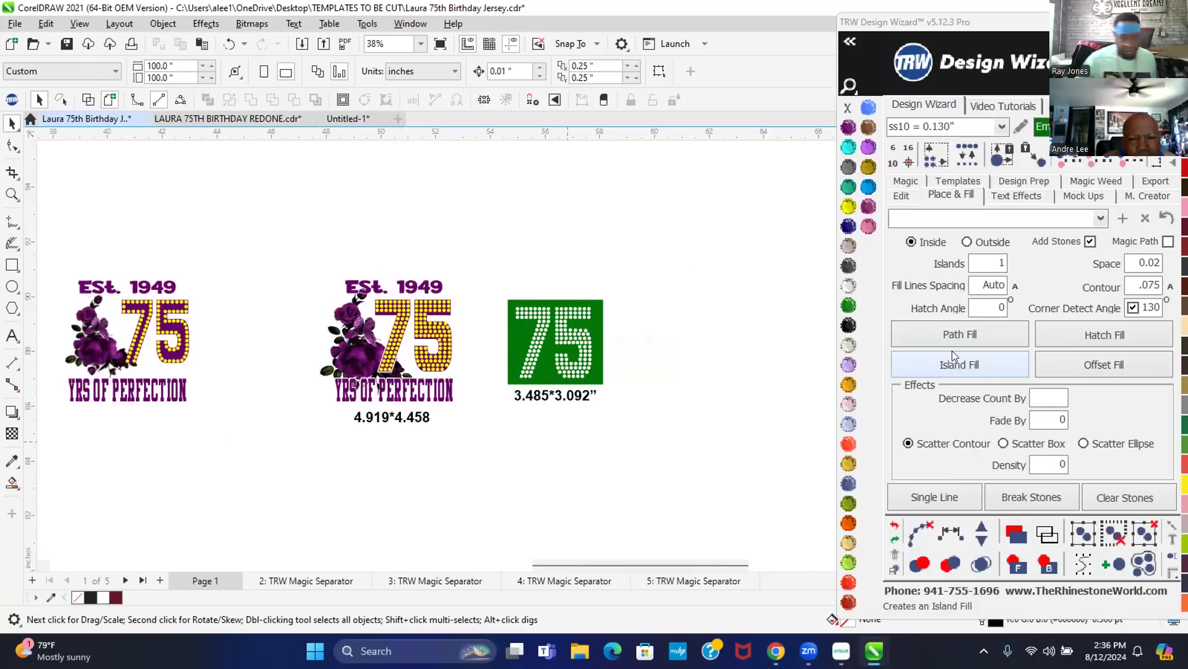
{"action": "scroll", "coordinate": [550, 359], "scroll_direction": "up", "scroll_amount": 1}
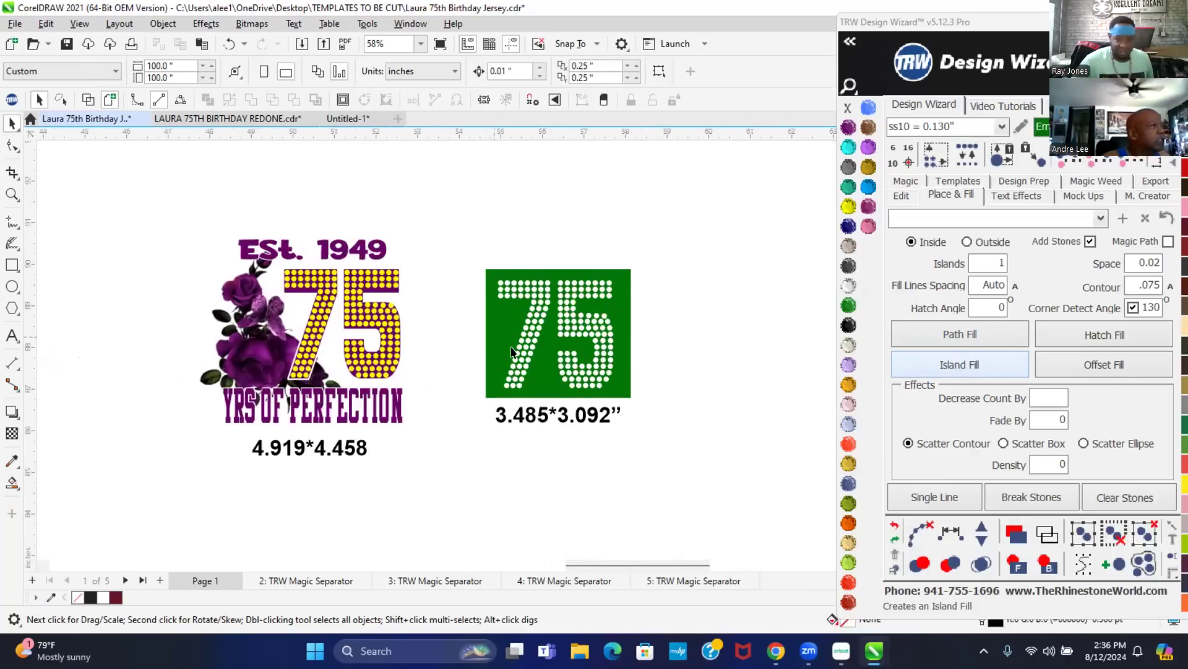
{"action": "scroll", "coordinate": [492, 346], "scroll_direction": "up", "scroll_amount": 1}
{"action": "scroll", "coordinate": [484, 342], "scroll_direction": "up", "scroll_amount": 1}
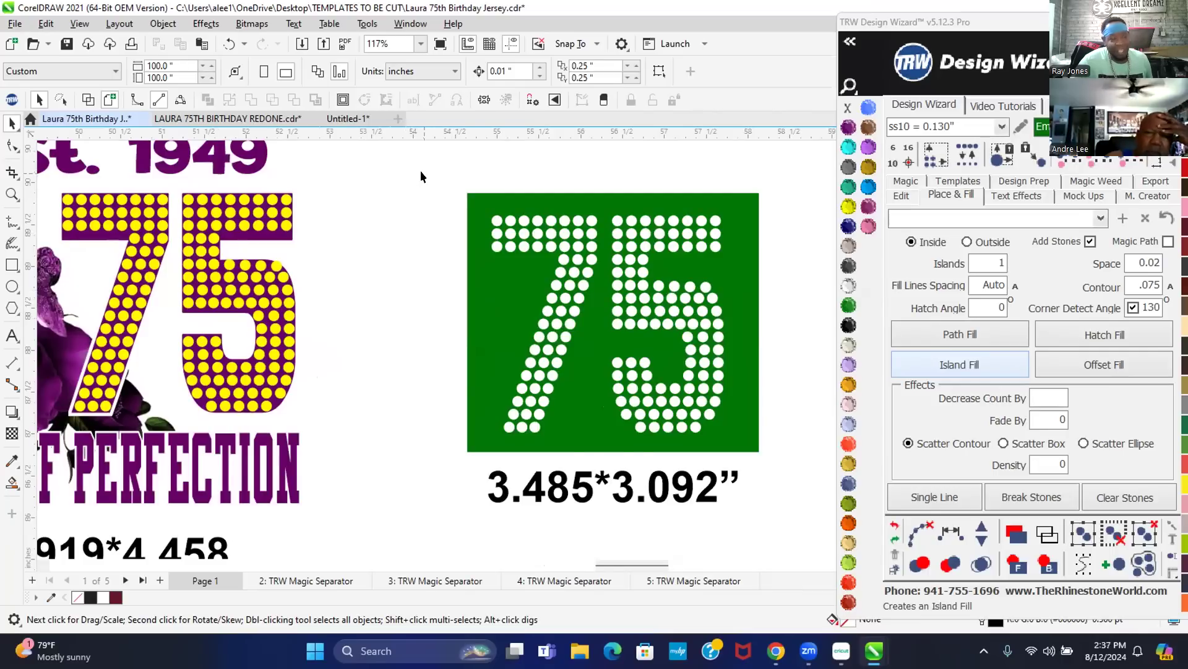
{"action": "scroll", "coordinate": [421, 177], "scroll_direction": "down", "scroll_amount": 1}
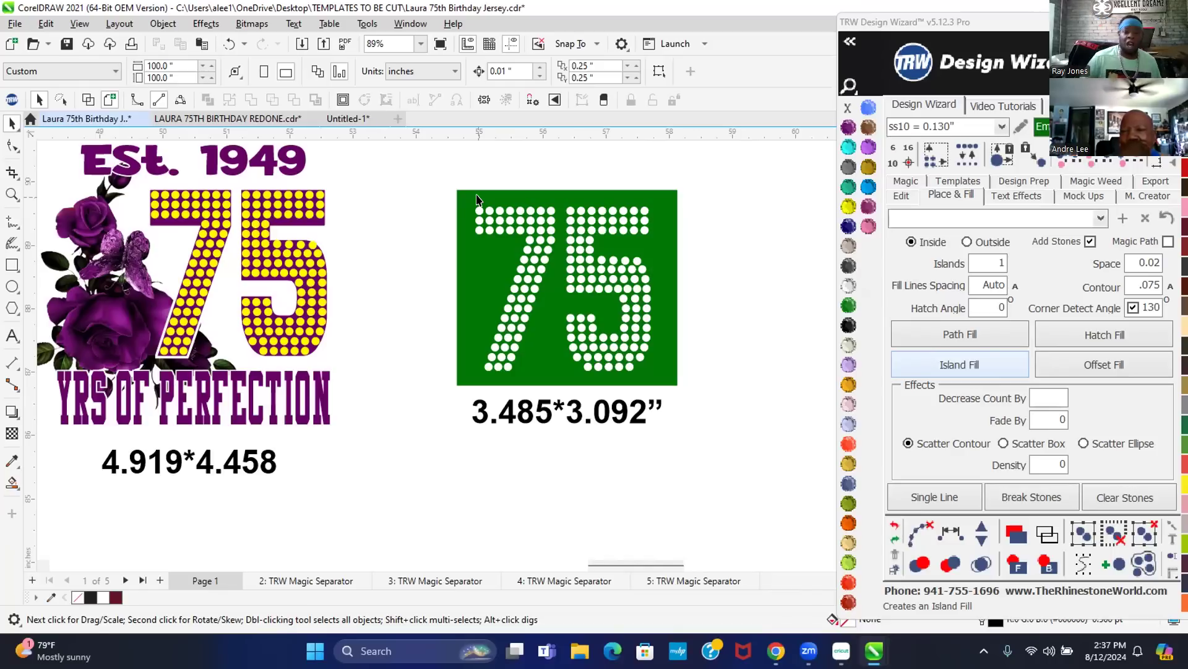
{"action": "left_click_drag", "start_coordinate": [444, 206], "coordinate": [709, 408]}
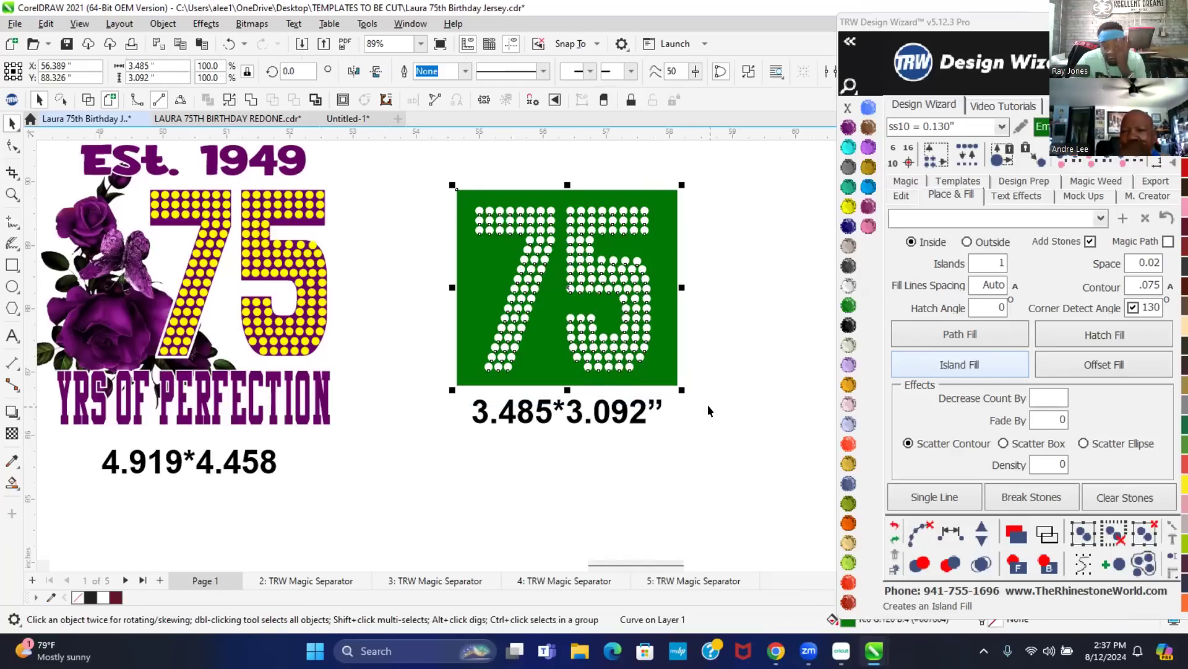
{"action": "left_click", "coordinate": [750, 250]}
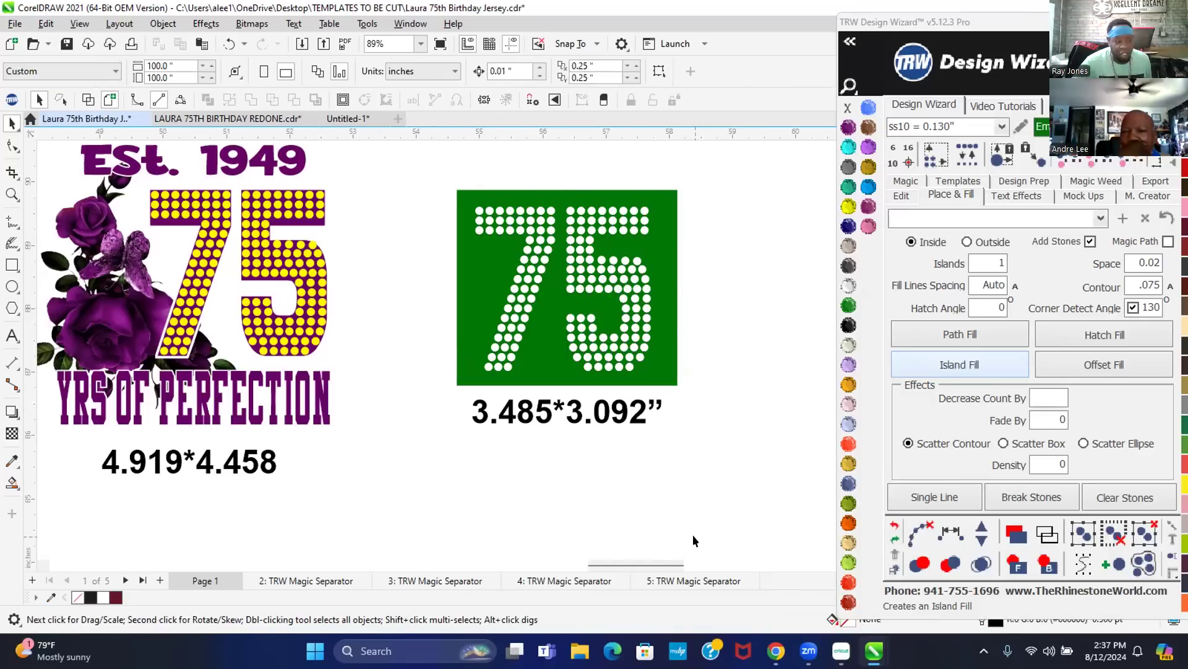